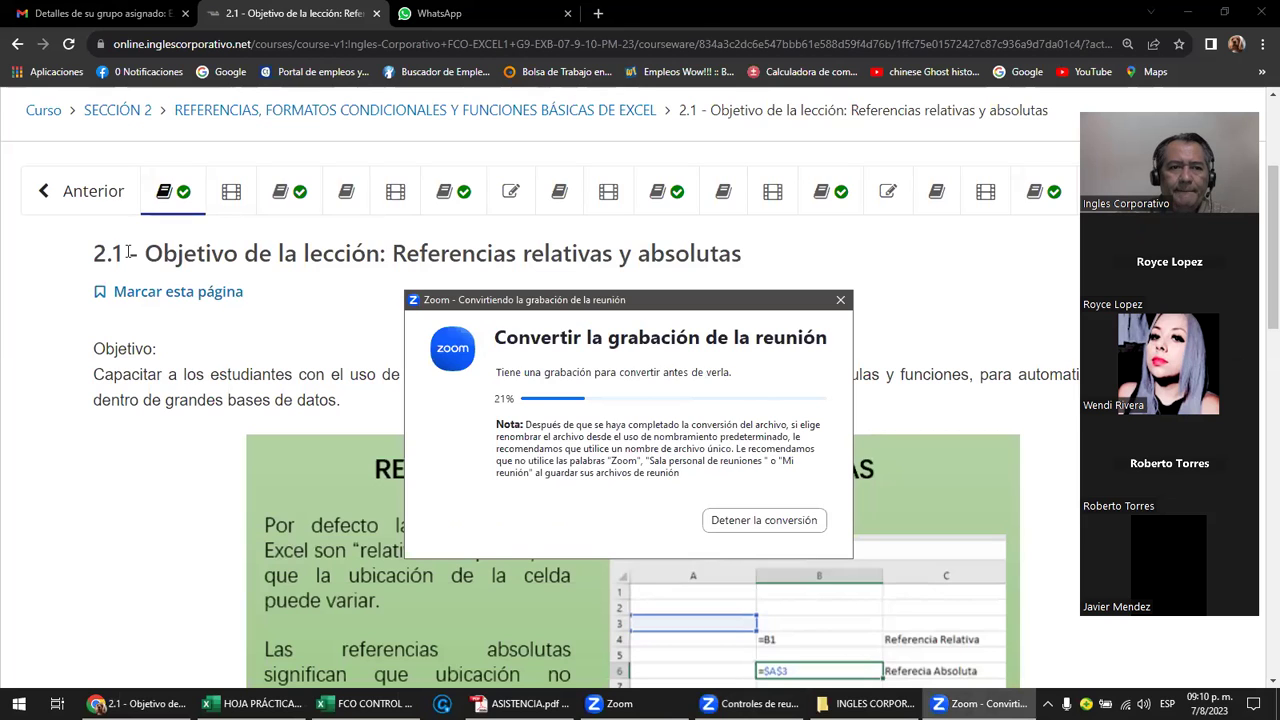
Dismiss the conversion notice, read the relative and absolute references lesson objective, then switch to Excel
click(177, 316)
scroll(177, 316, up, 1)
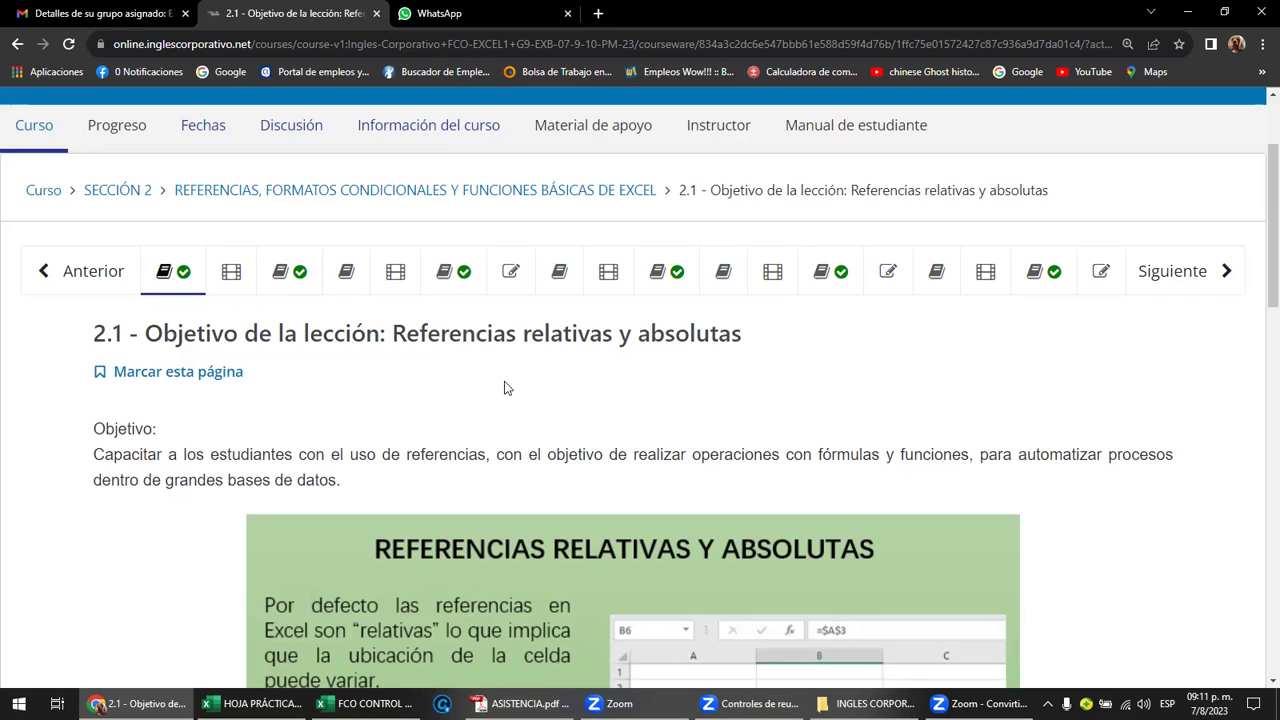
scroll(335, 378, down, 1)
scroll(416, 373, down, 2)
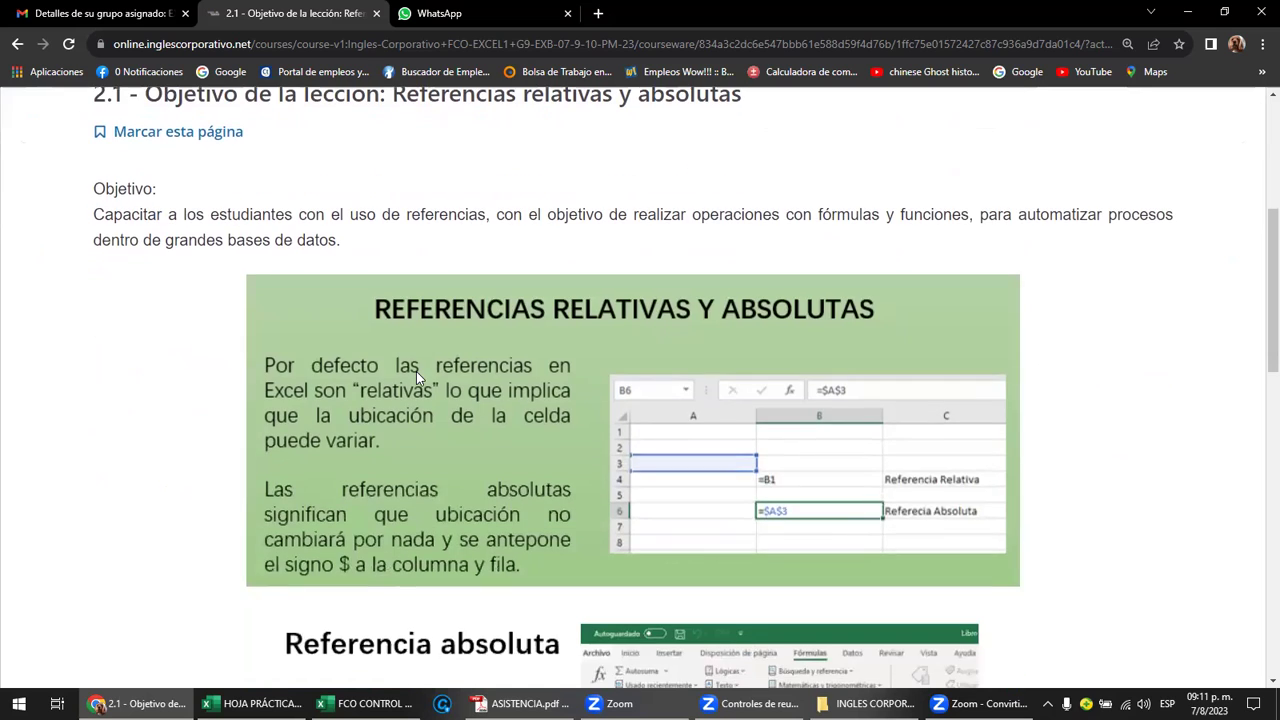
scroll(416, 373, up, 1)
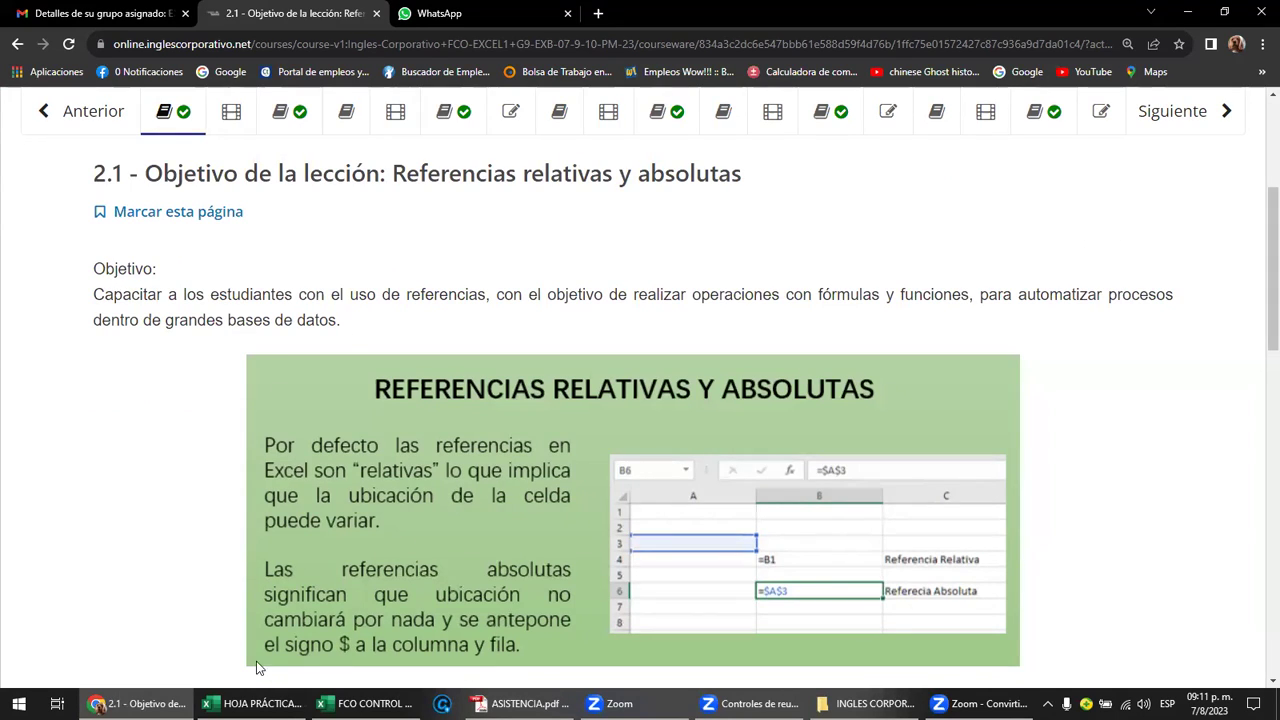
click(255, 703)
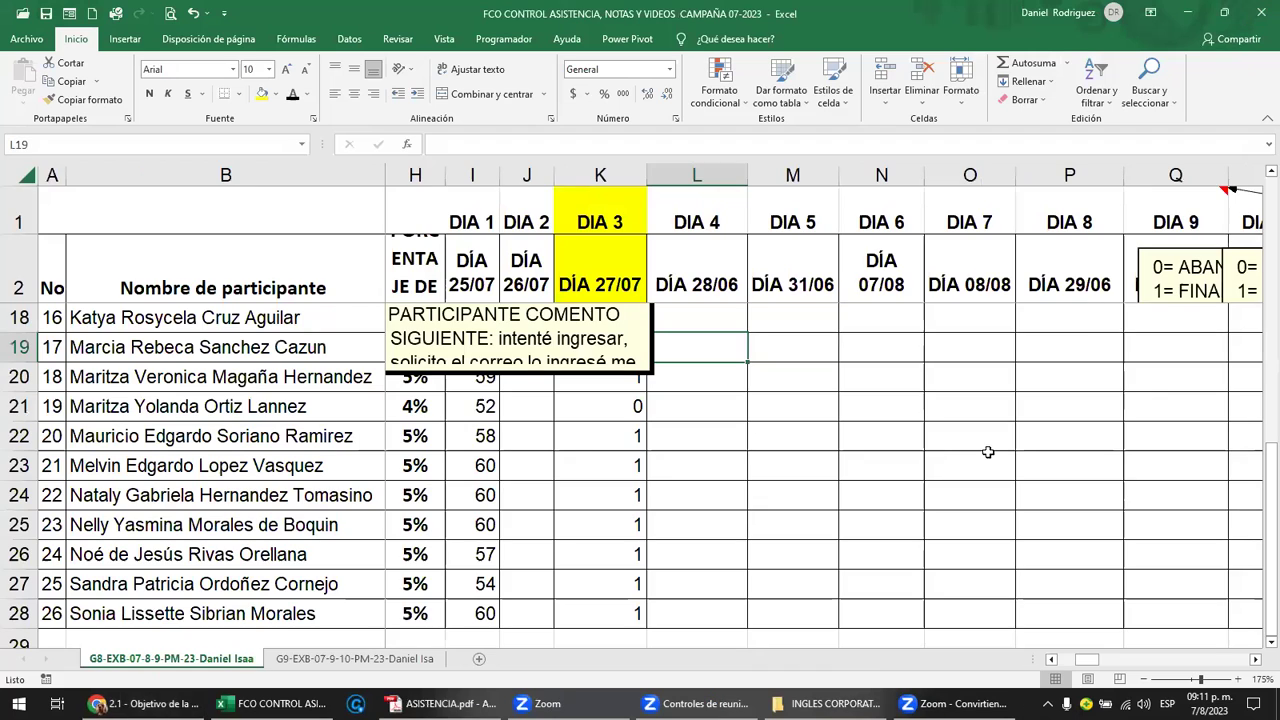
Open HOJA PRÁCTICA - SECCION 2 from INGLES CORPORATIVO > GRUPO 9 > SECCION 2 in File Explorer
click(934, 440)
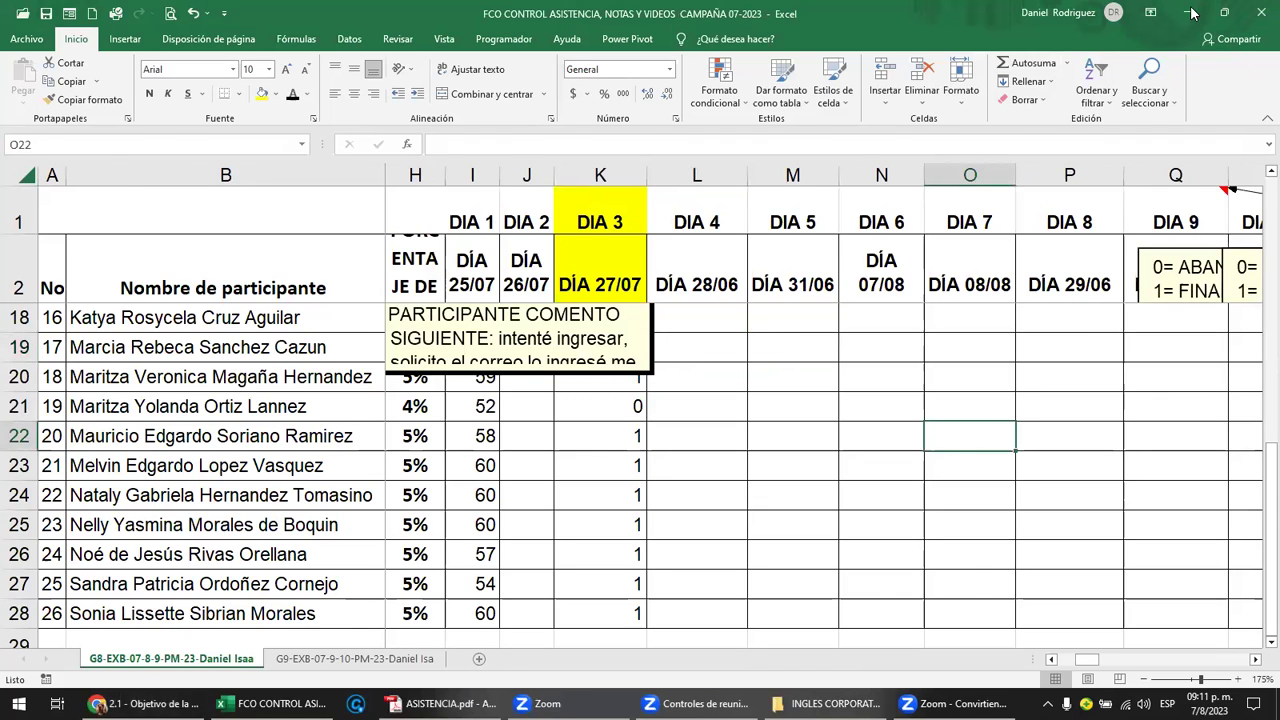
click(1190, 12)
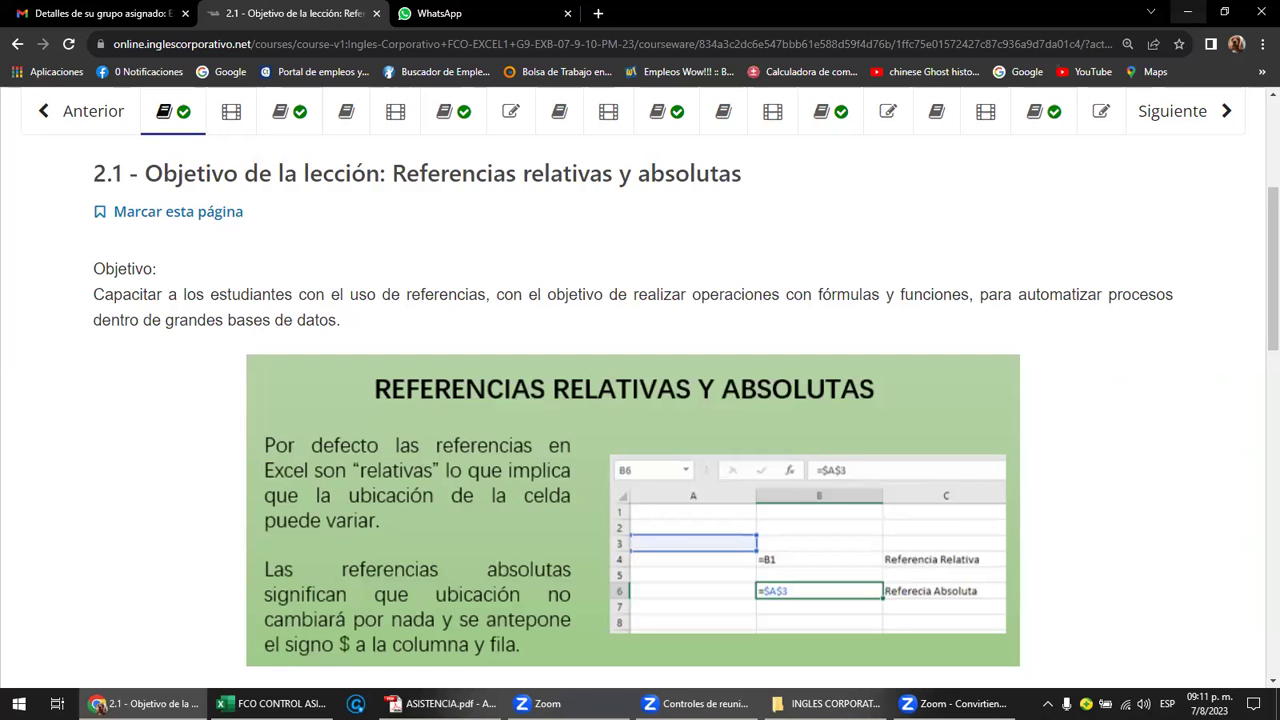
click(828, 704)
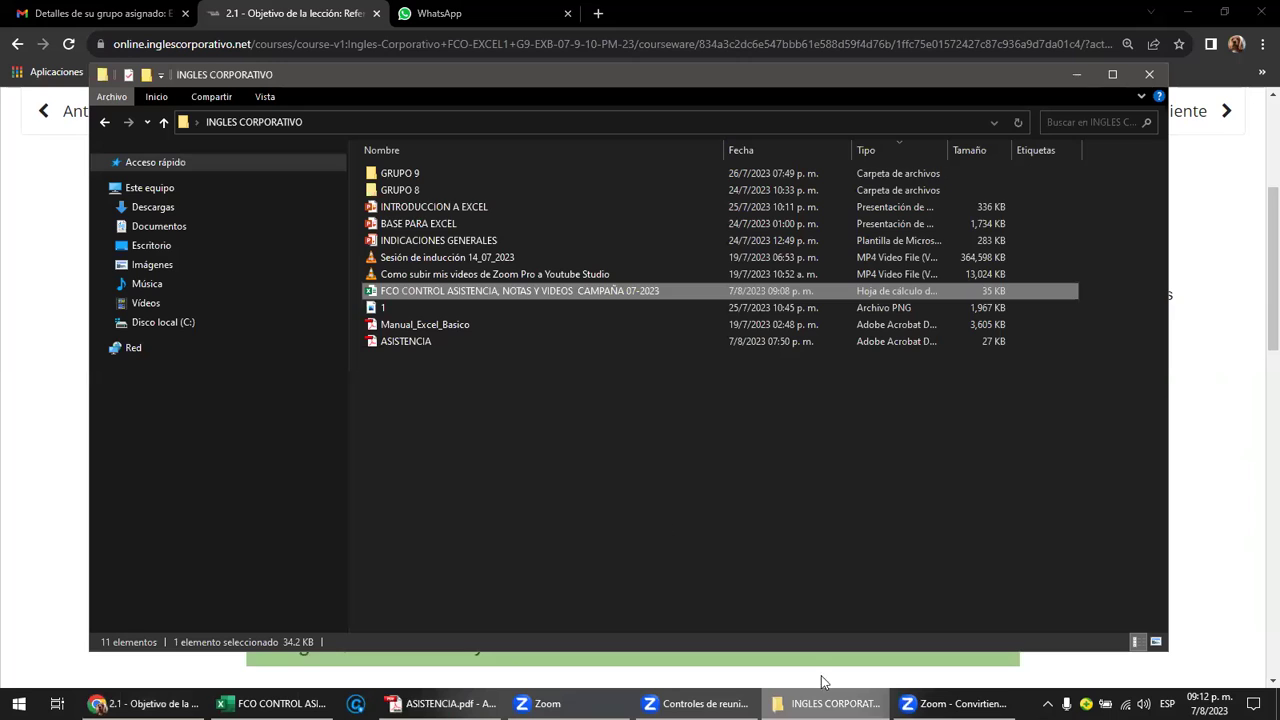
double_click(405, 176)
click(422, 191)
double_click(422, 191)
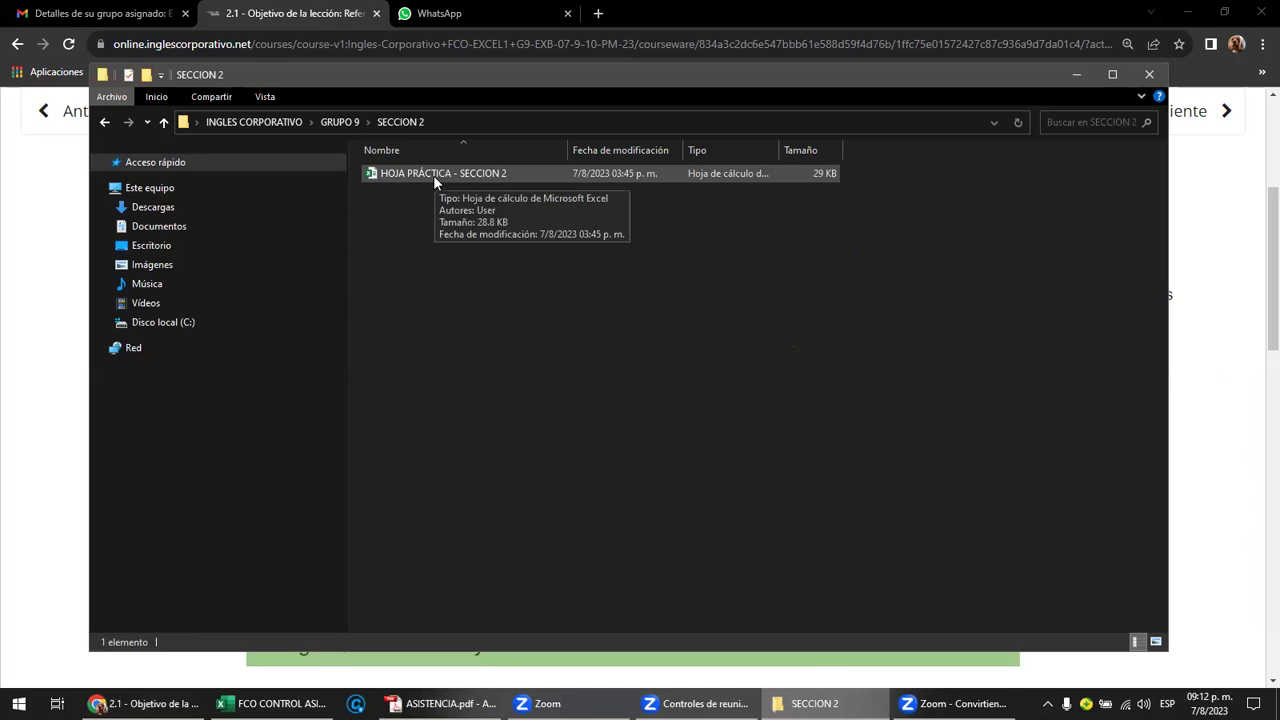
click(433, 175)
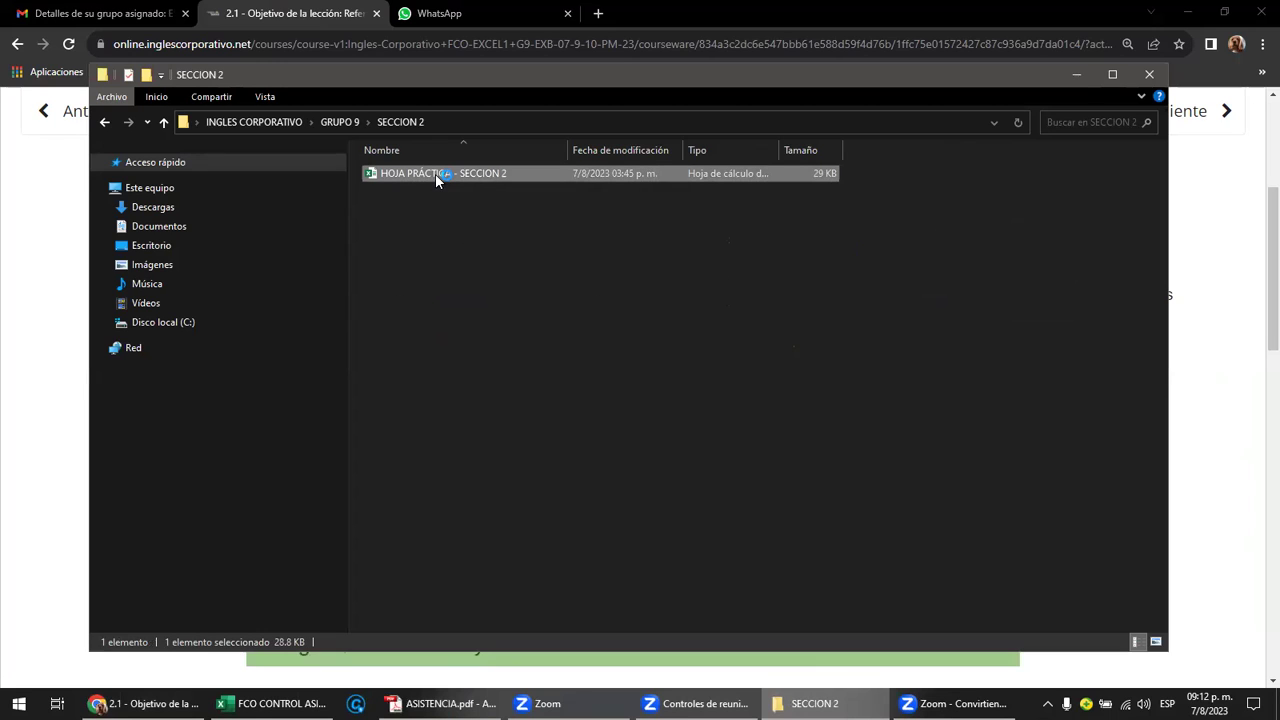
double_click(436, 178)
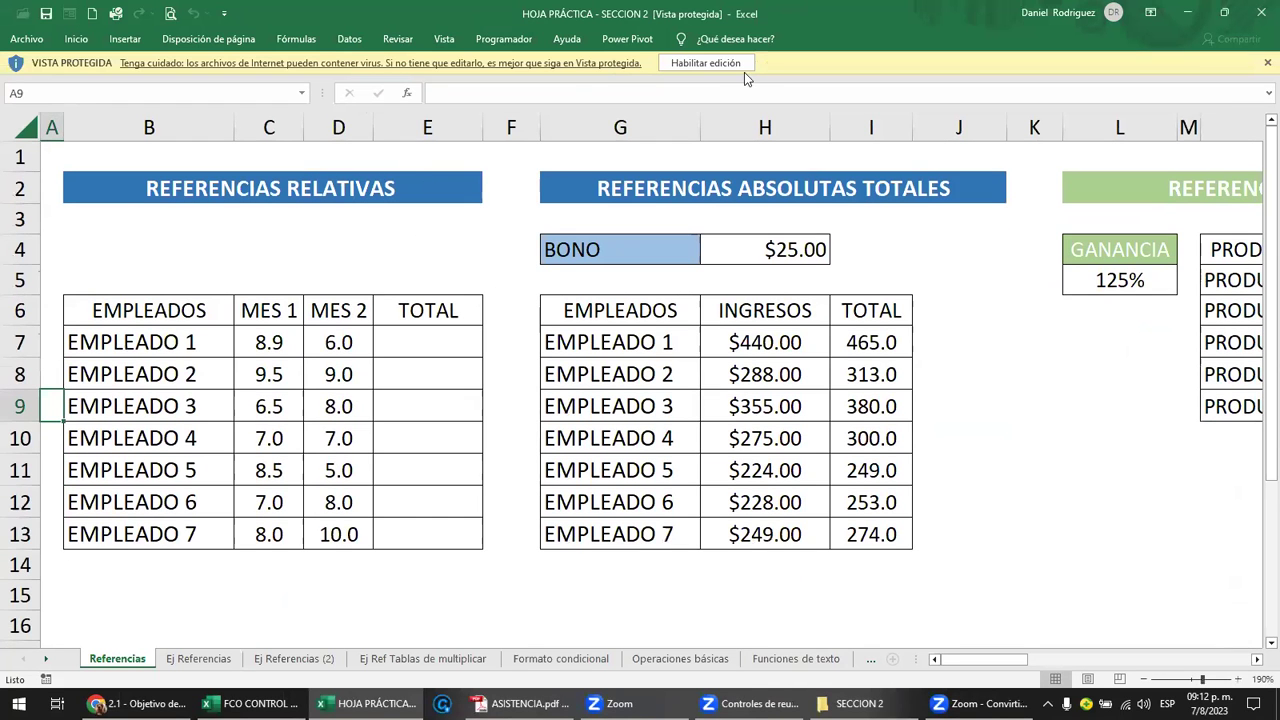
Enable editing on the practice workbook and select cells C4, B4 and the REFERENCIAS RELATIVAS title
click(706, 63)
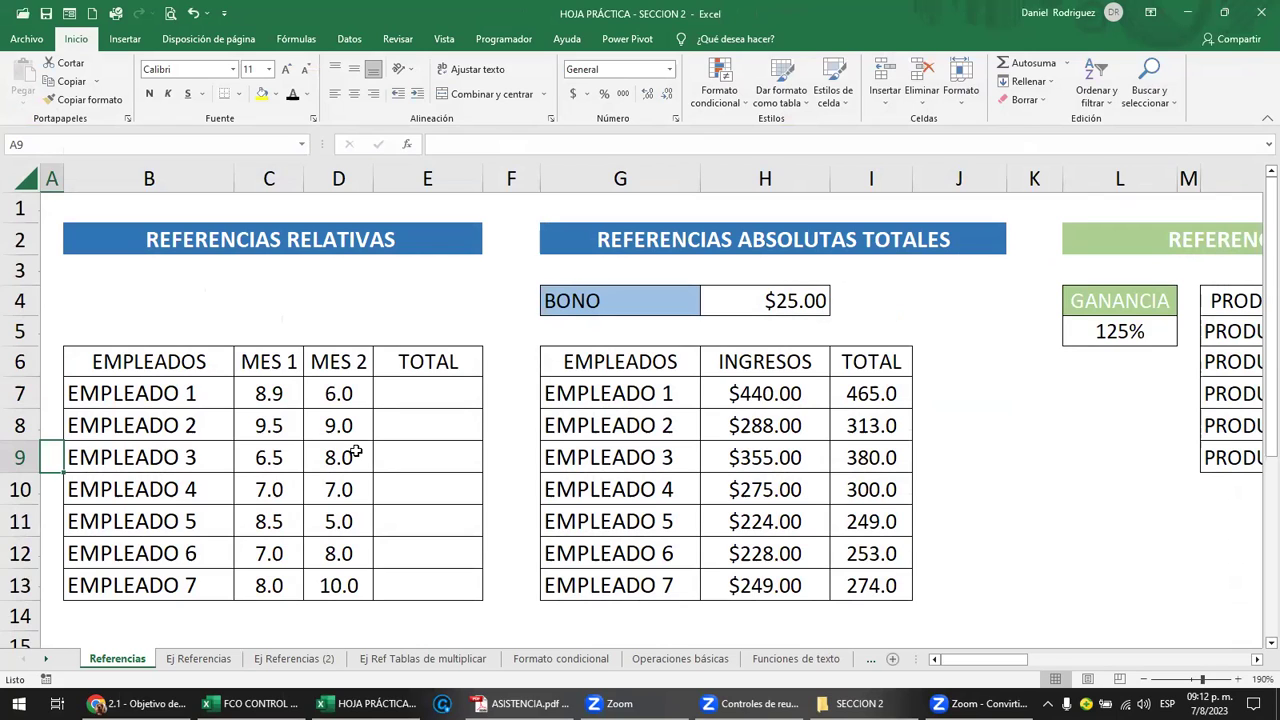
click(290, 304)
click(152, 304)
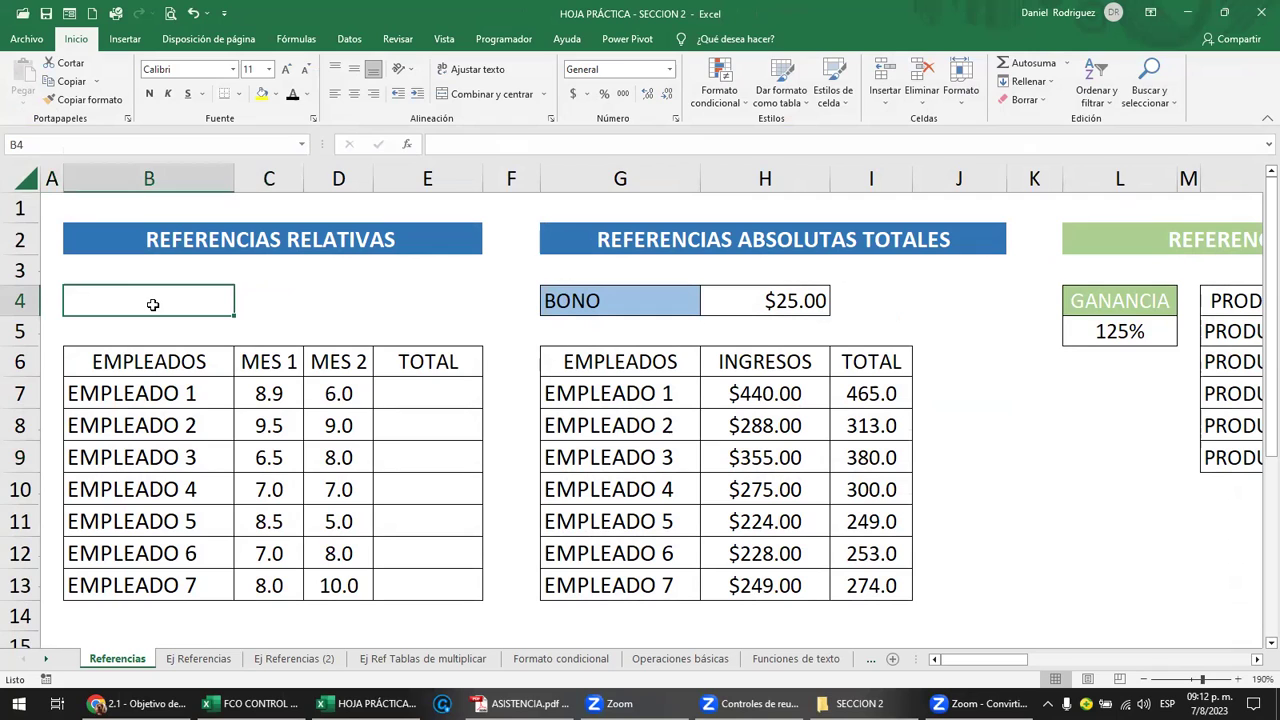
click(220, 246)
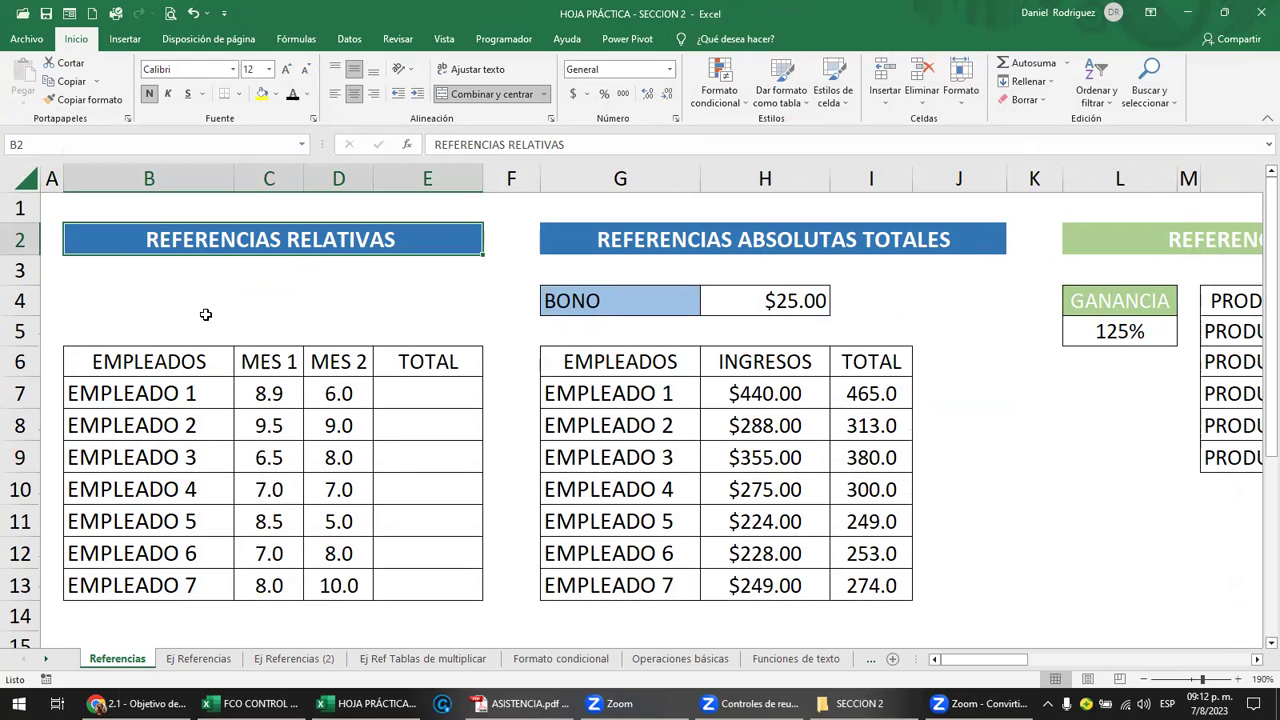
Browse across row 2's other exercises and back, then return to the lesson in Chrome
key(Right)
key(Right)
key(Right)
key(Right)
key(Right)
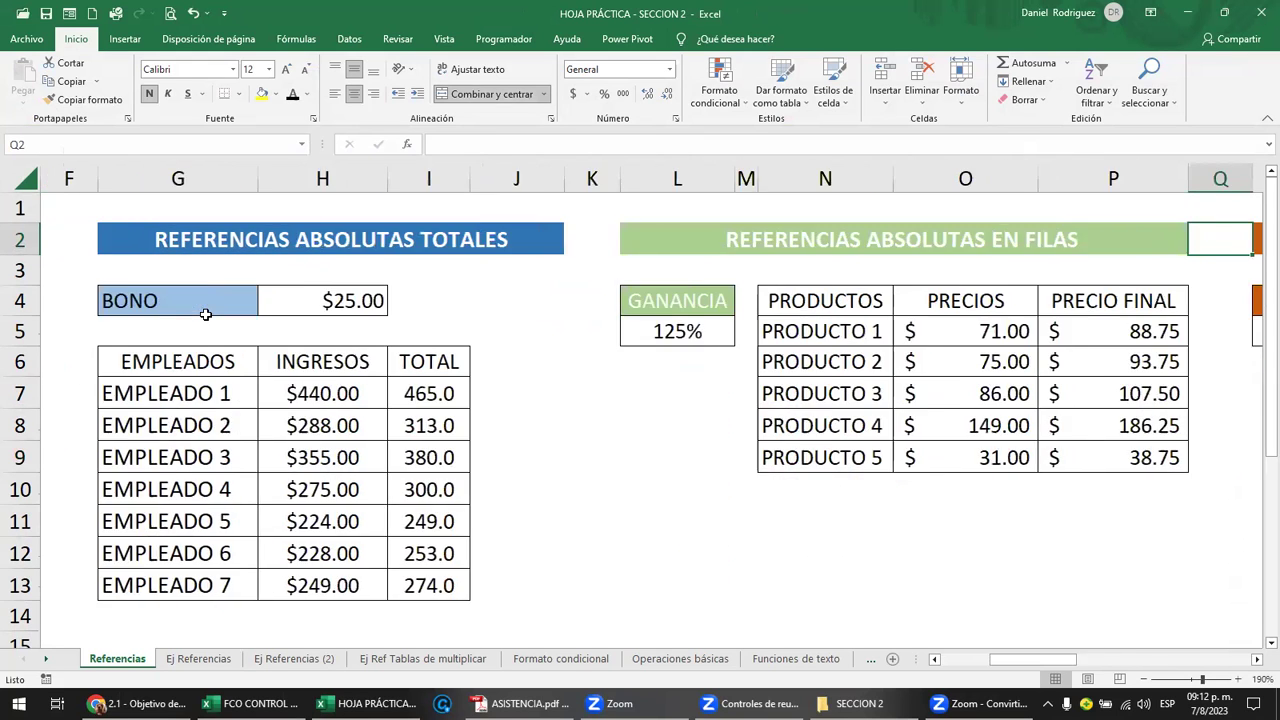
key(Right)
key(Right)
key(Right)
key(Right)
key(Right)
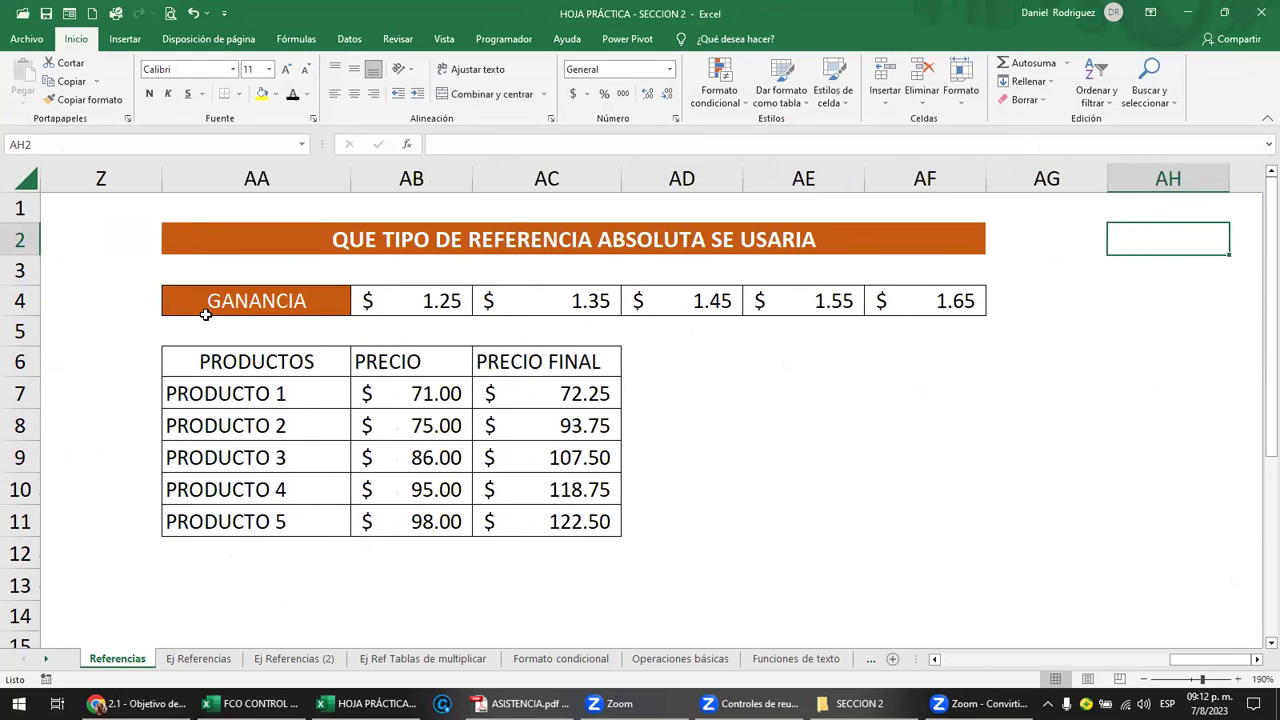
key(Left)
key(Home)
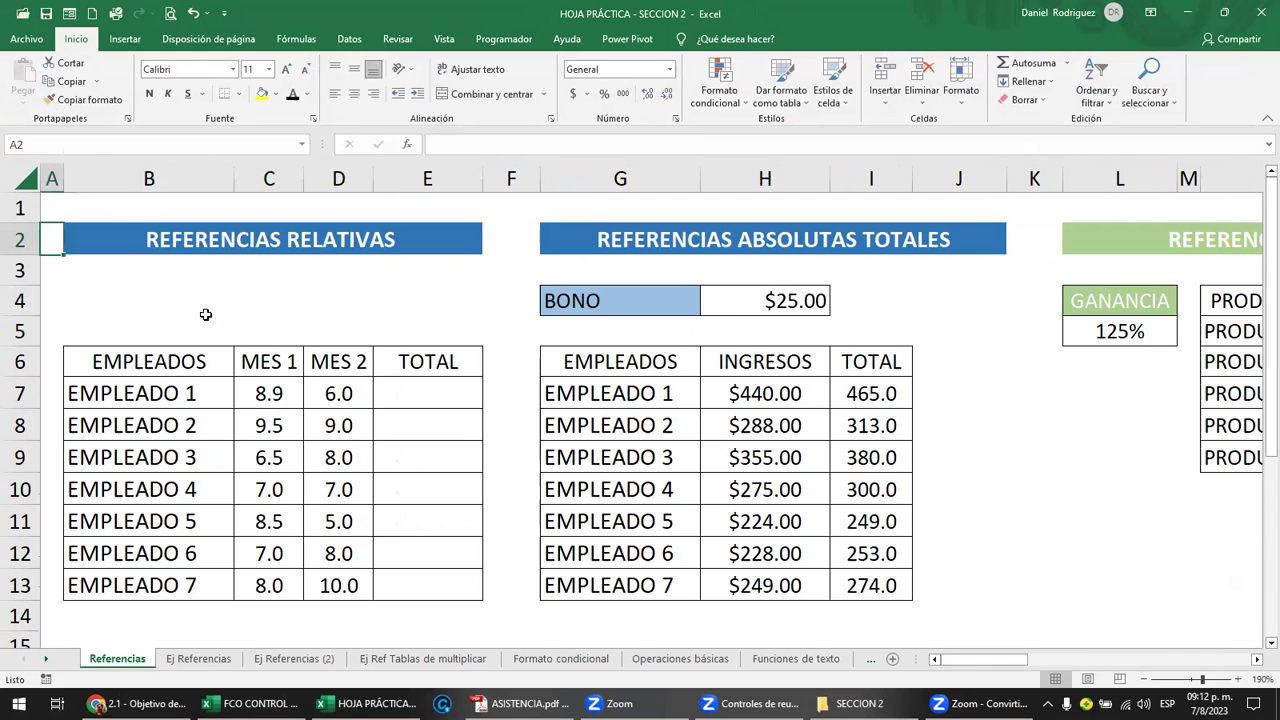
click(135, 703)
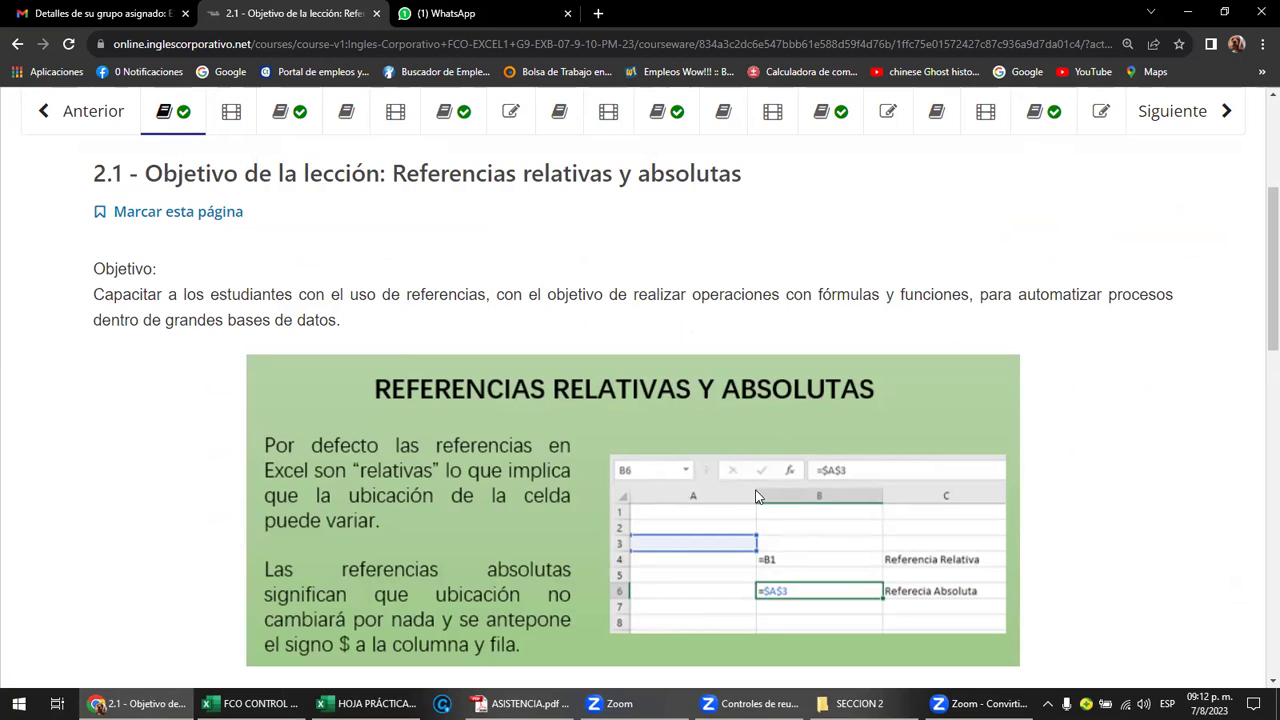
Zoom the lesson page to 200% to read the references slide, then return to the practice workbook
scroll(756, 497, down, 1)
scroll(756, 495, down, 1)
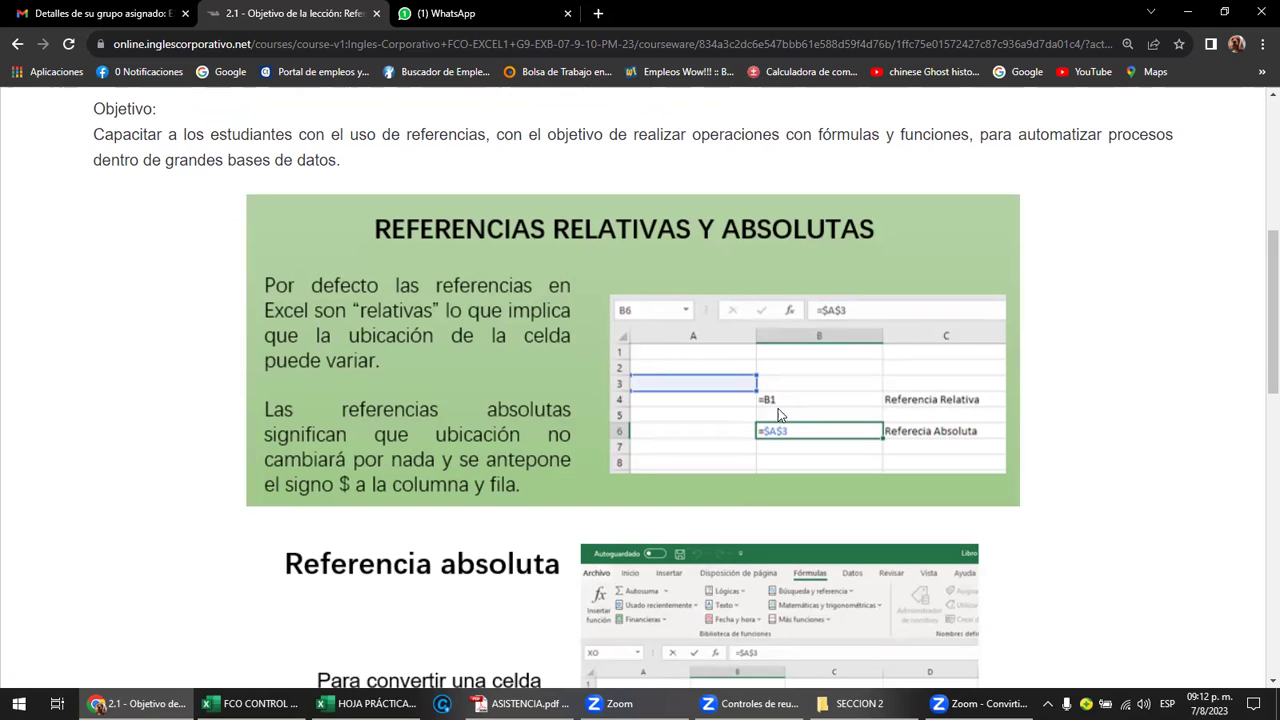
key(ctrl+plus)
key(ctrl+plus)
key(ctrl+plus)
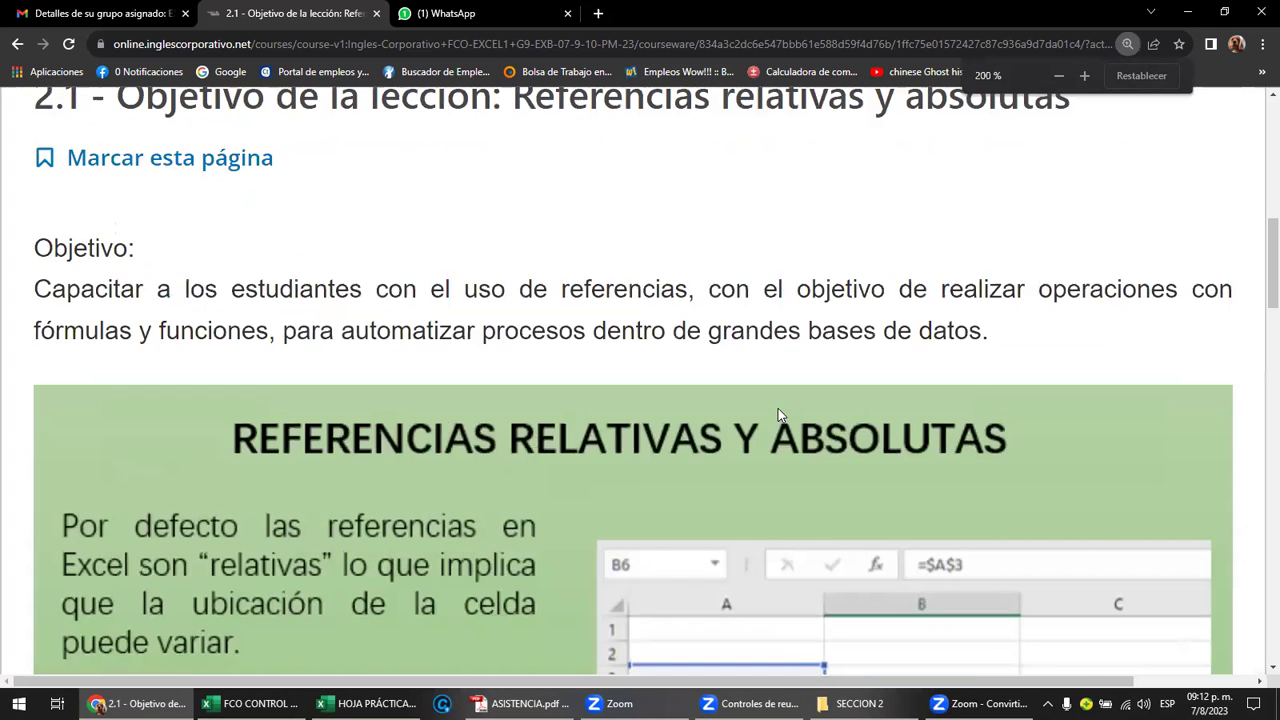
scroll(778, 410, down, 2)
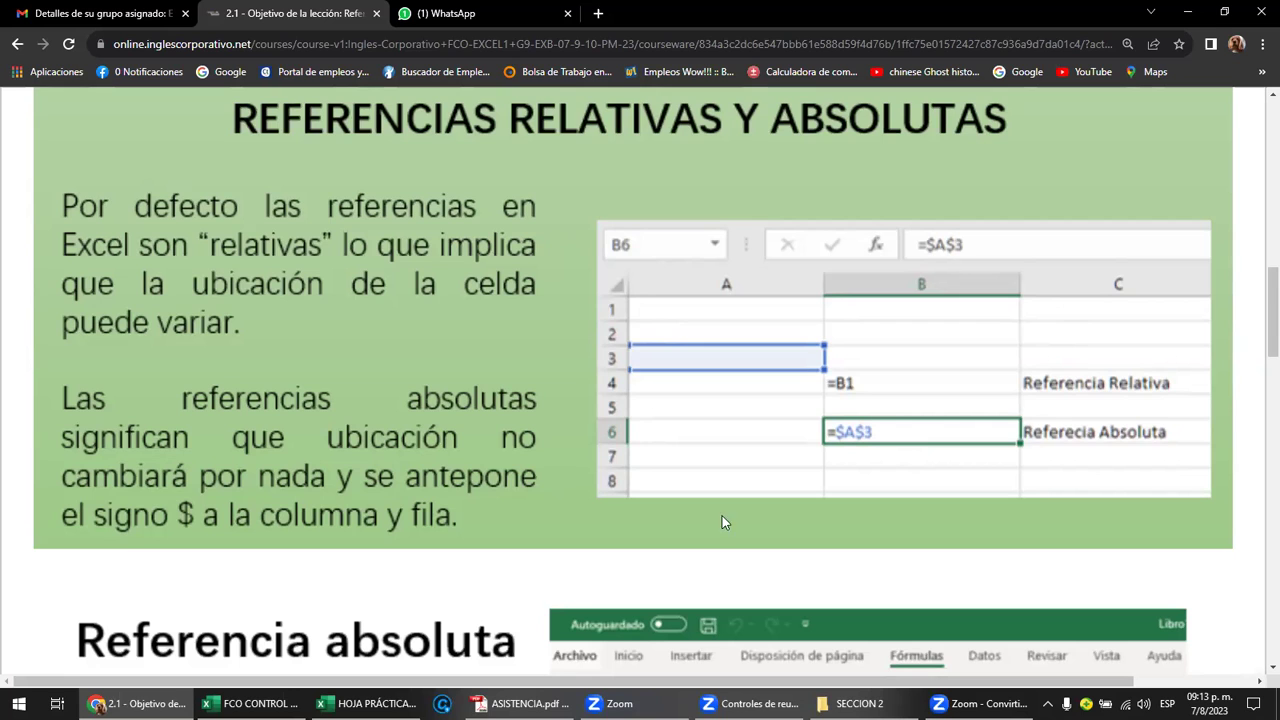
click(368, 703)
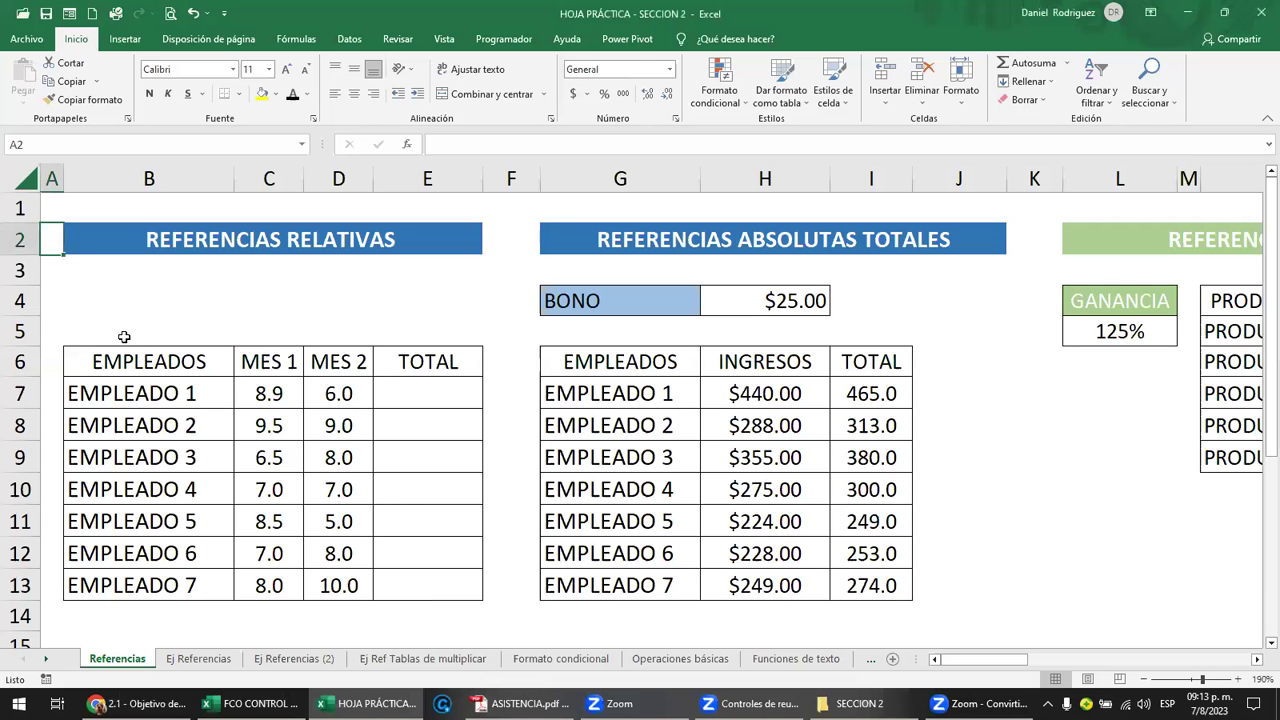
click(121, 317)
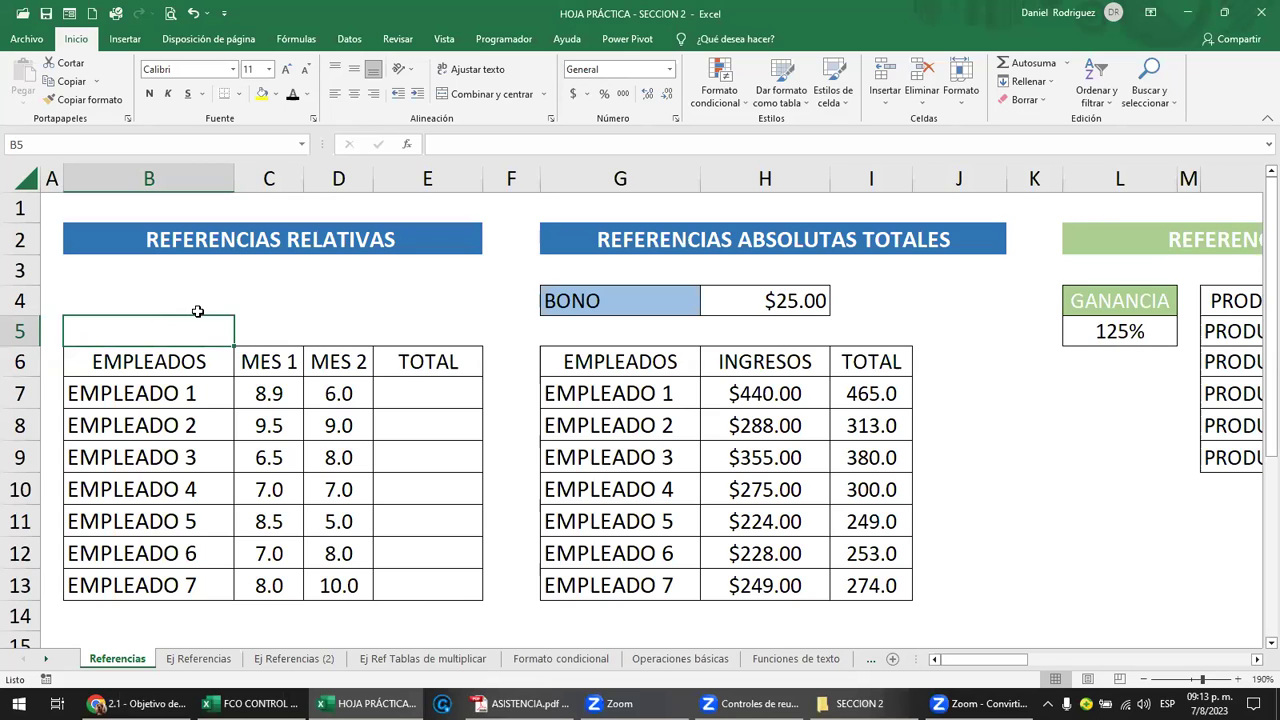
click(300, 311)
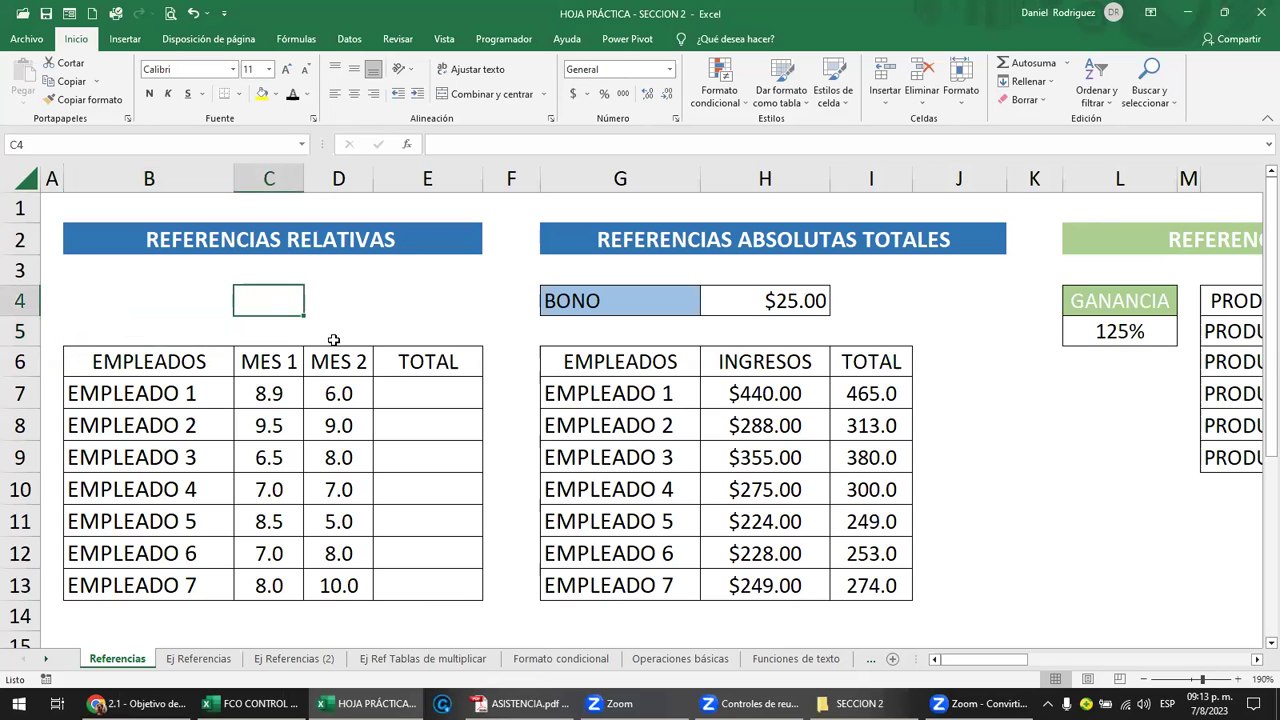
ctrl+scroll(364, 380, up, 1)
ctrl+scroll(364, 380, up, 1)
scroll(363, 374, up, 1)
scroll(386, 443, down, 1)
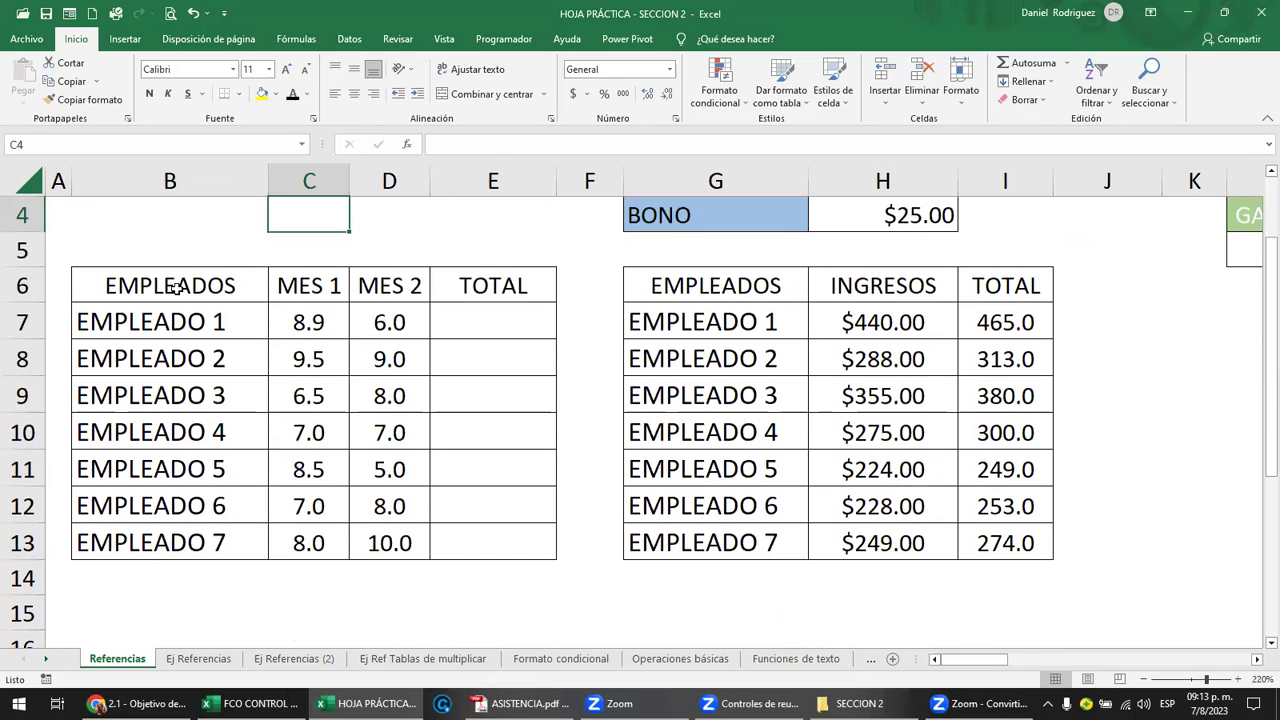
click(172, 288)
drag(198, 287, 372, 289)
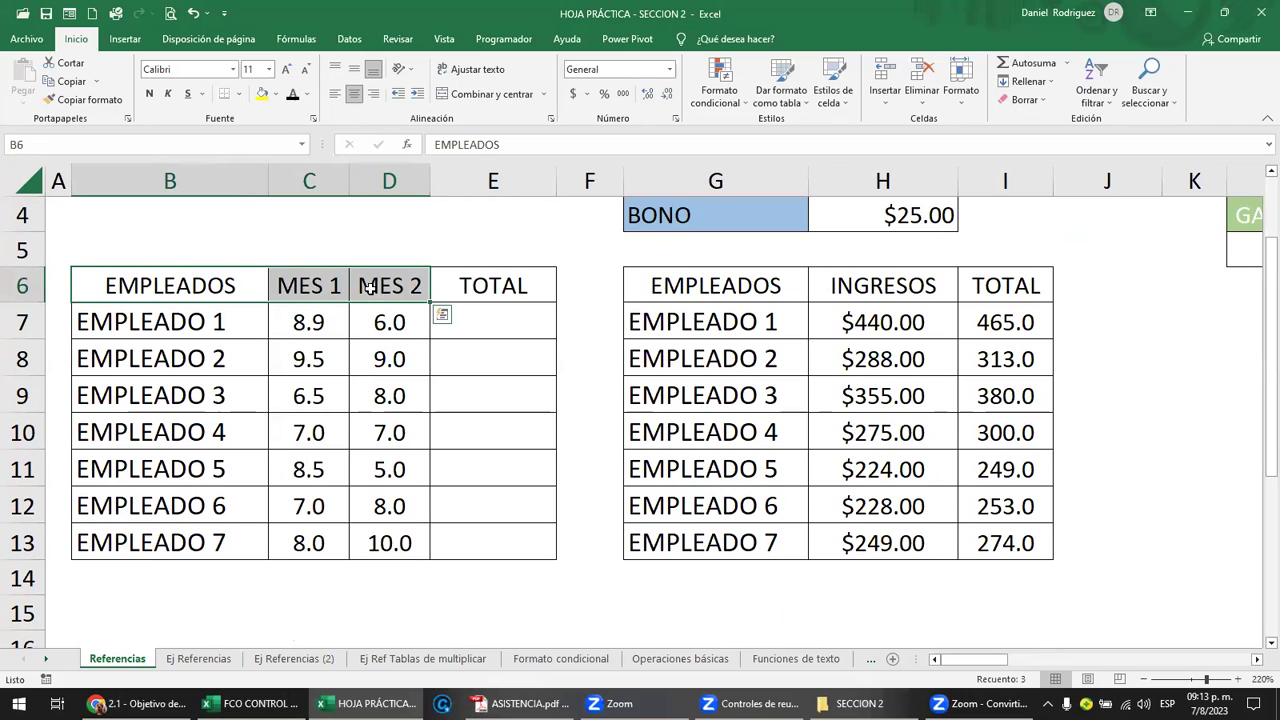
click(517, 292)
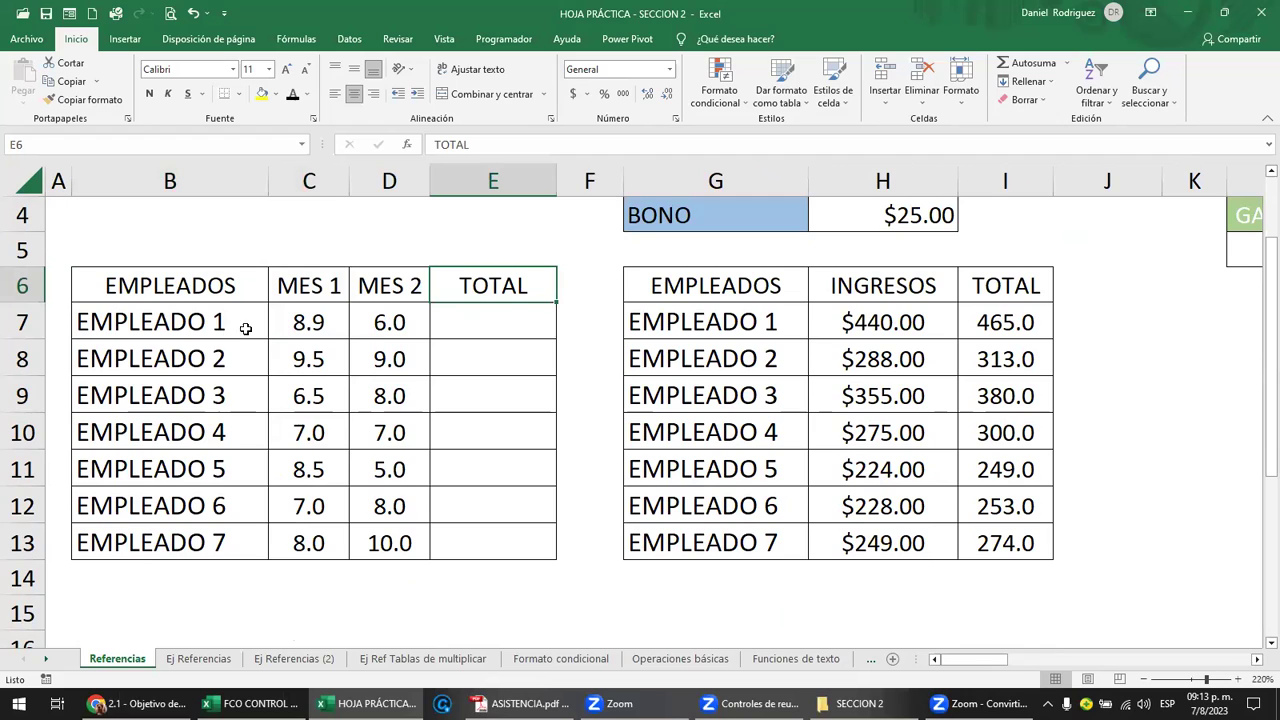
drag(228, 322, 225, 537)
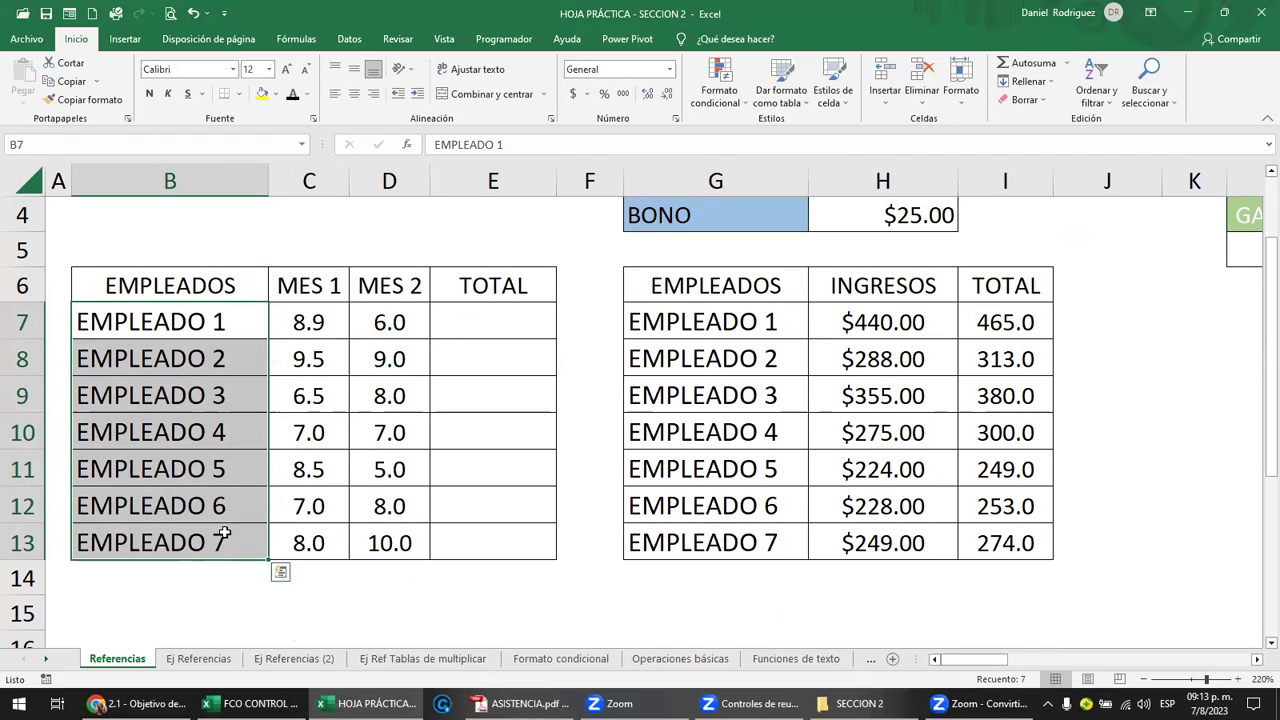
click(485, 320)
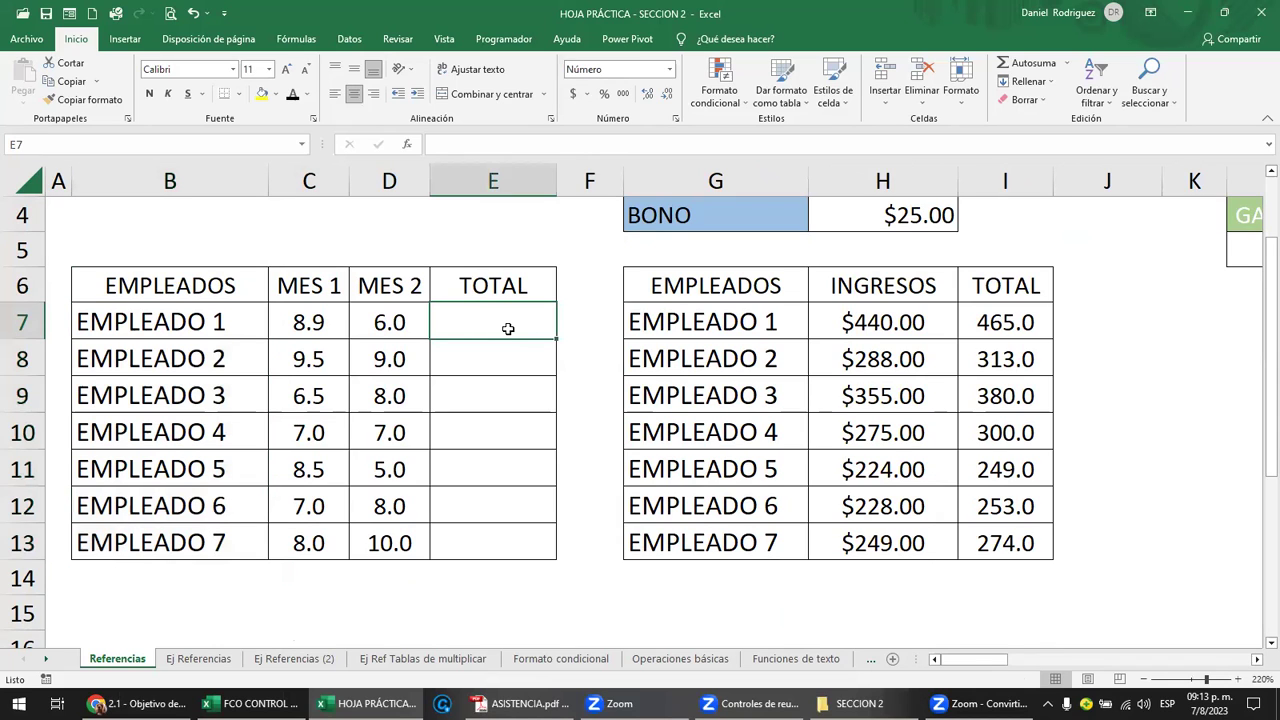
Enter the formula =C7+D7 in E7 as Empleado 1's TOTAL
text(=)
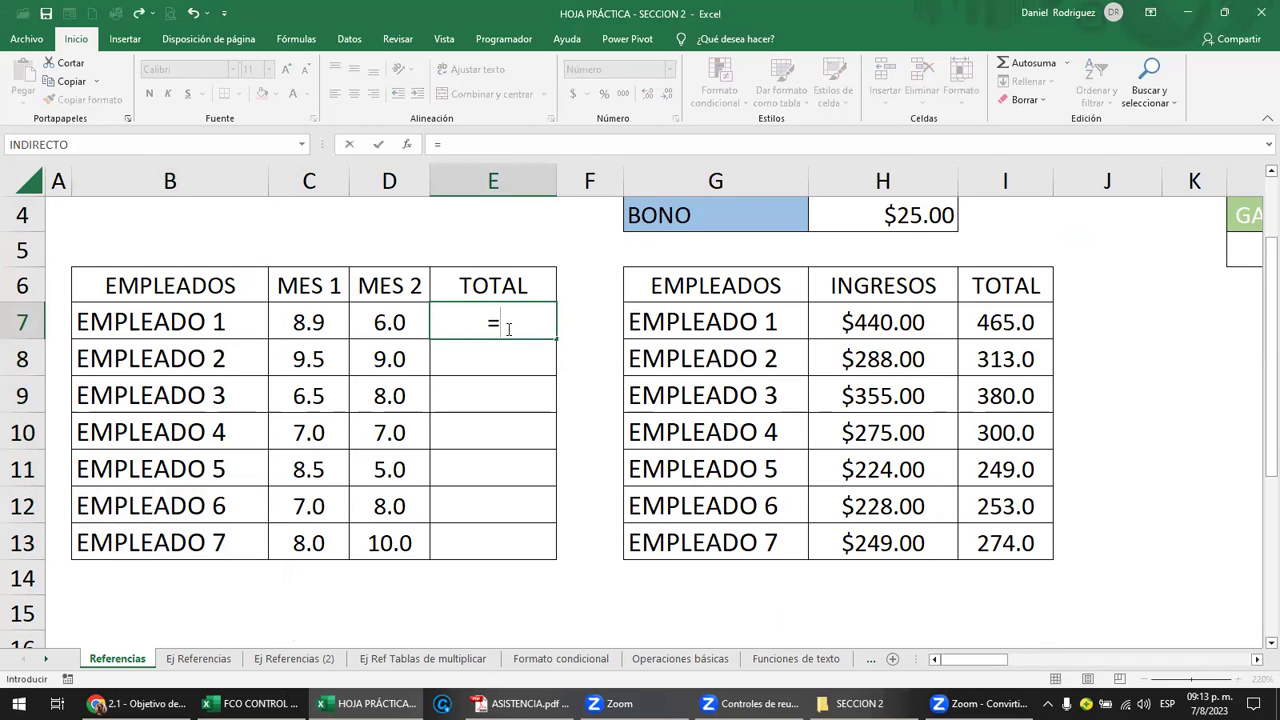
click(312, 321)
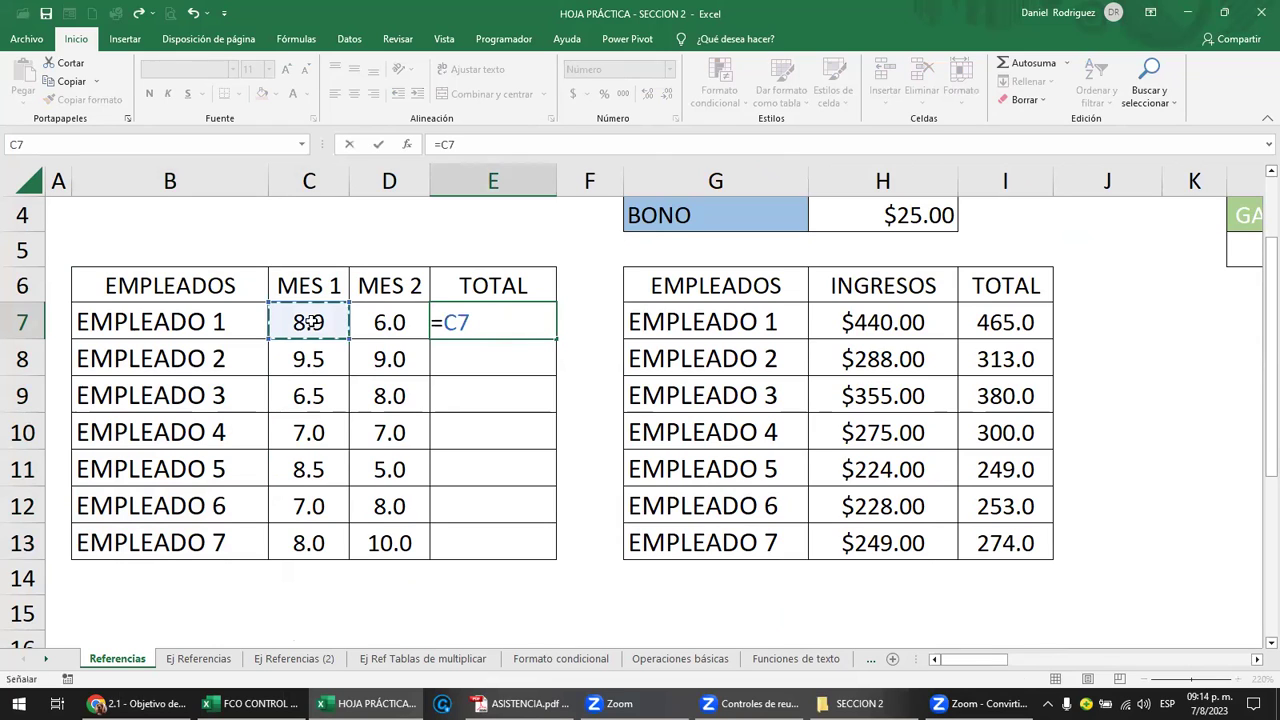
text(+)
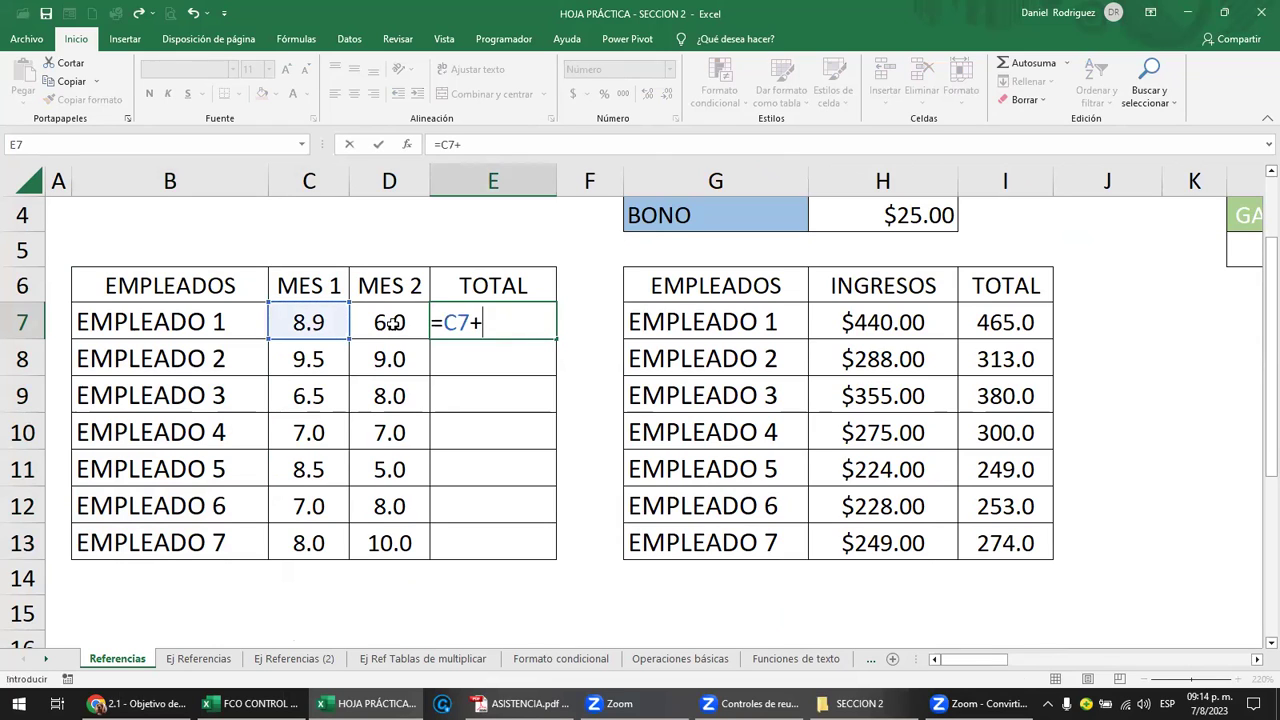
click(391, 321)
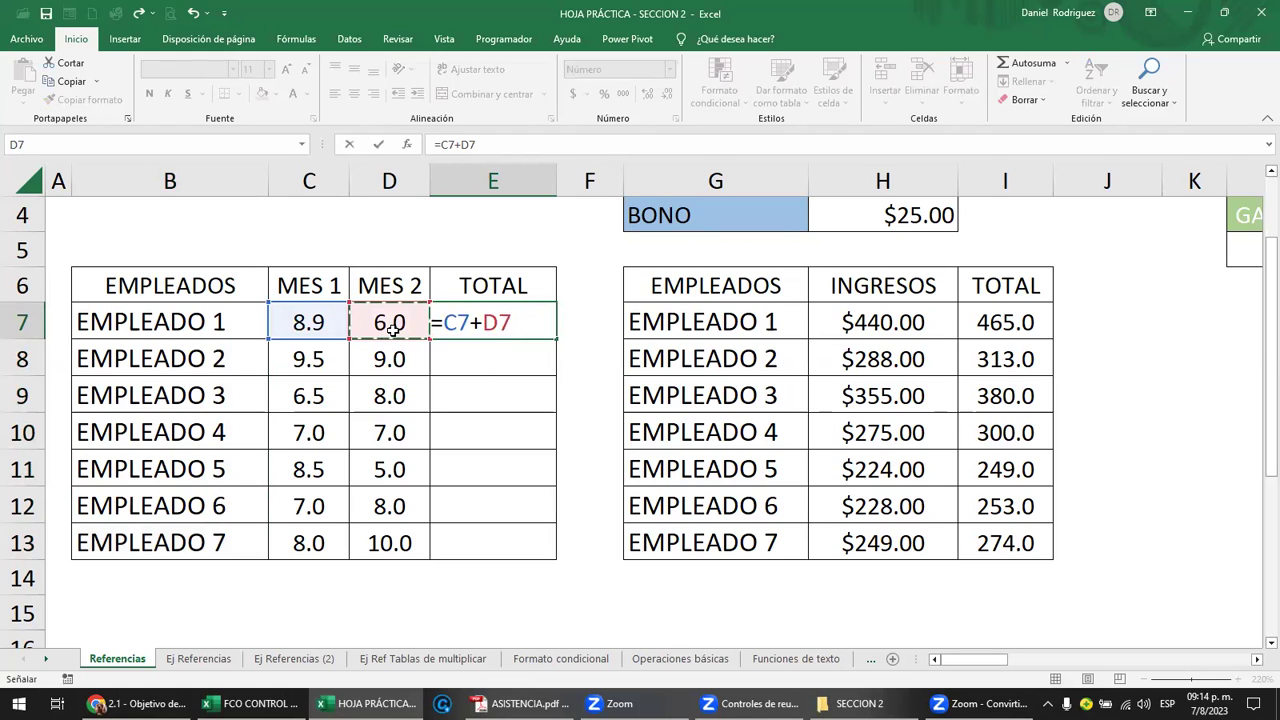
key(Return)
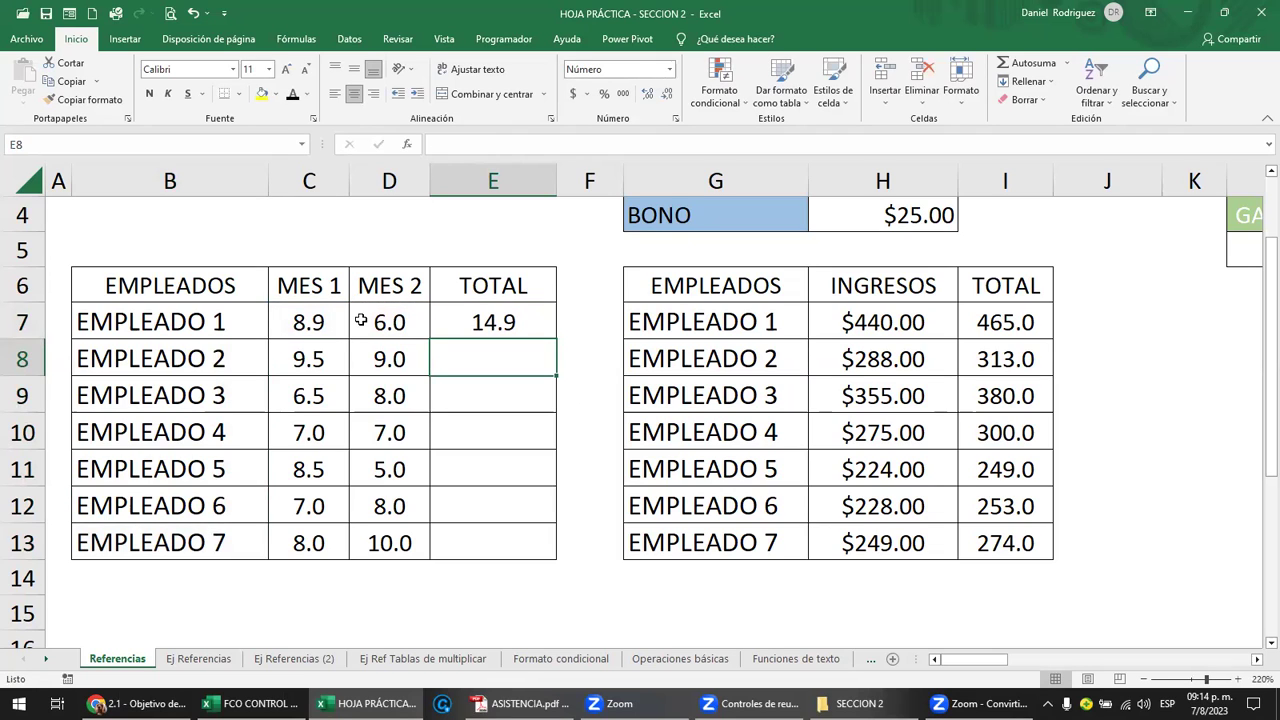
Change Empleado 1's MES 1 to 9 and MES 2 to 7, checking the total reads 16.0
click(270, 311)
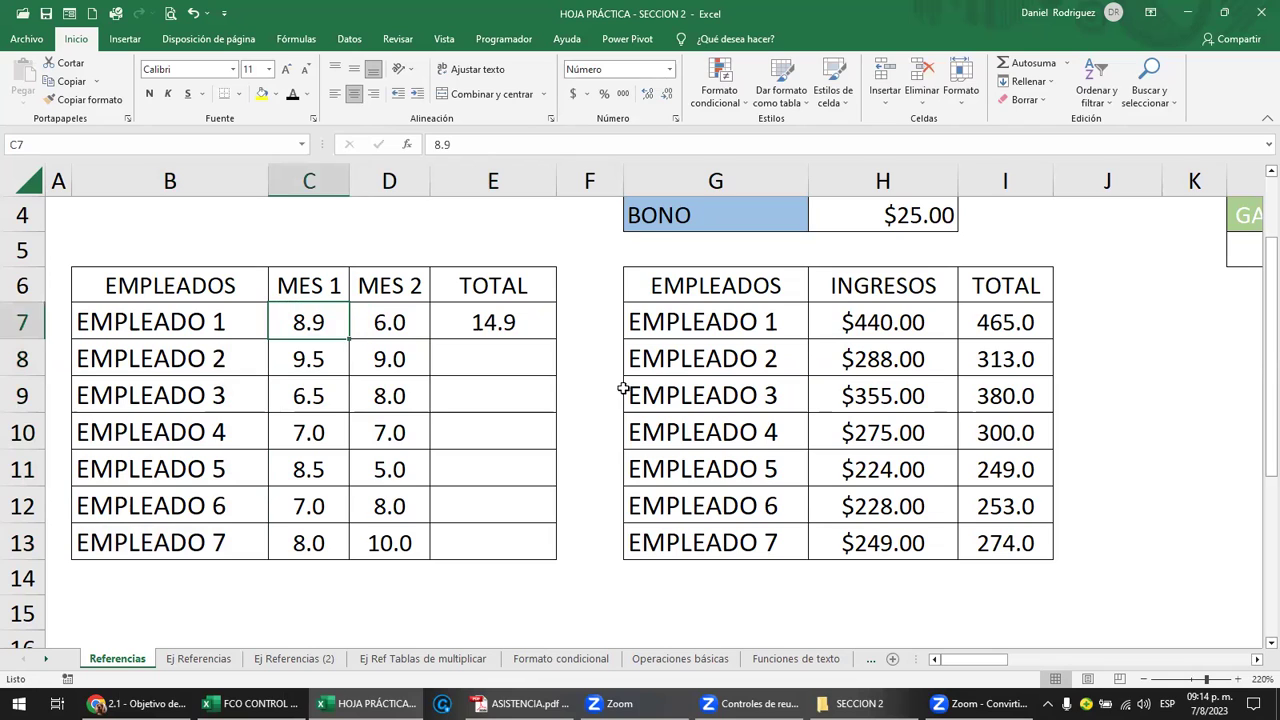
text(9)
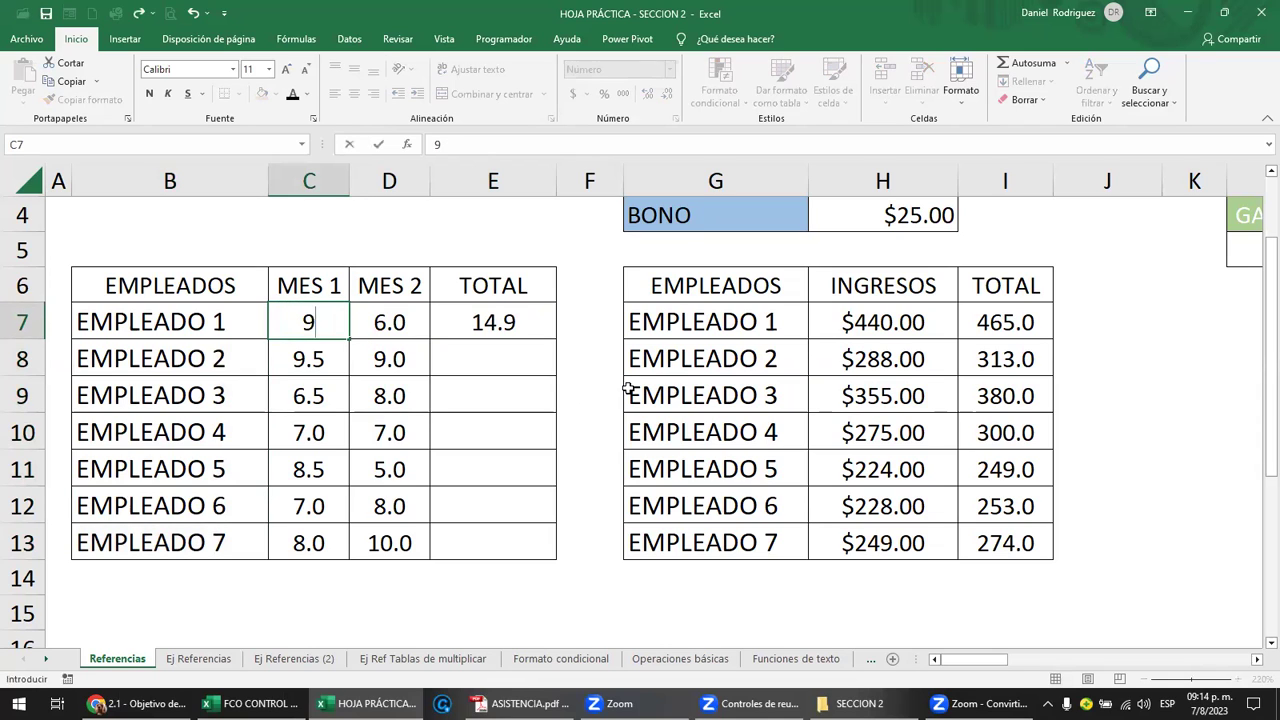
key(Tab)
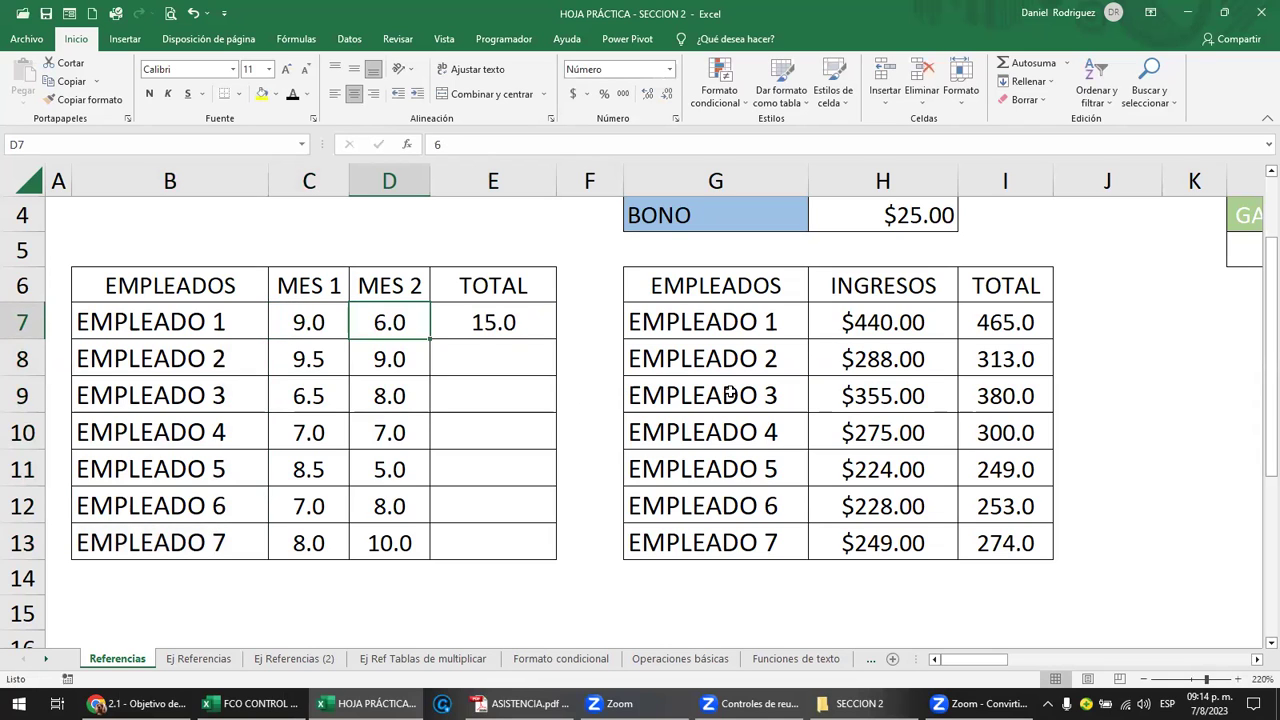
click(310, 320)
click(389, 322)
text(7)
key(Return)
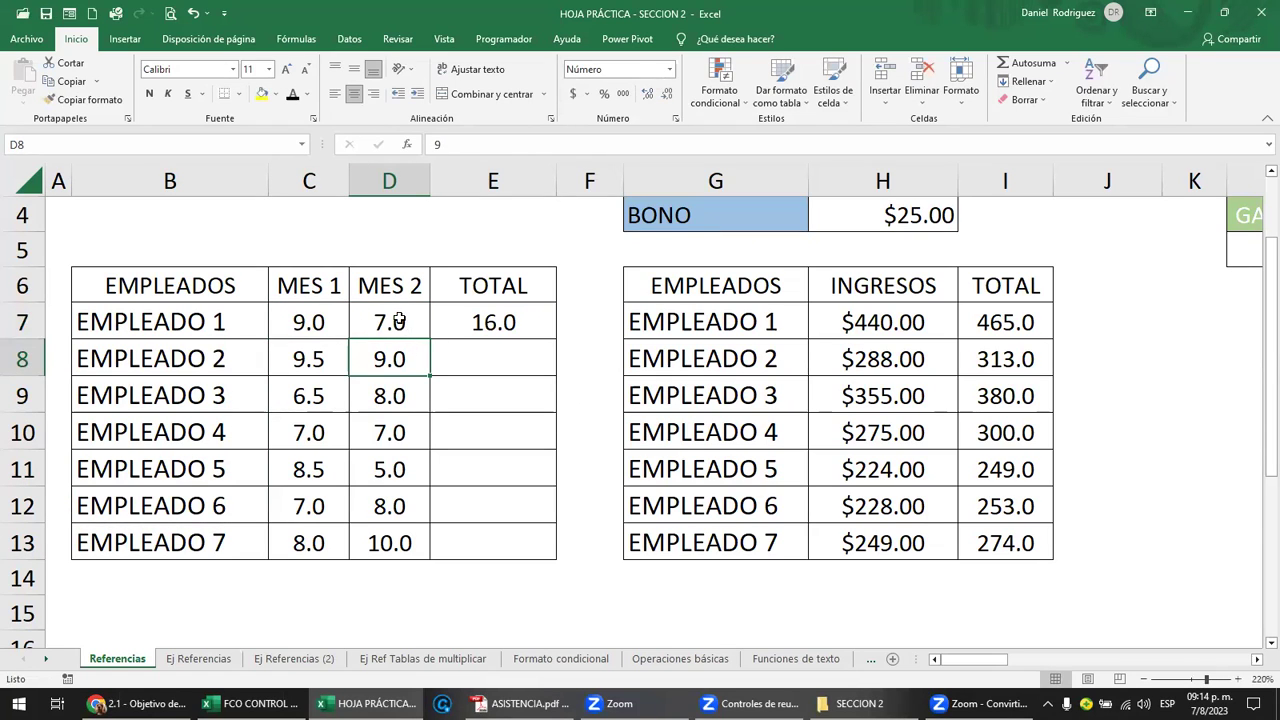
click(507, 324)
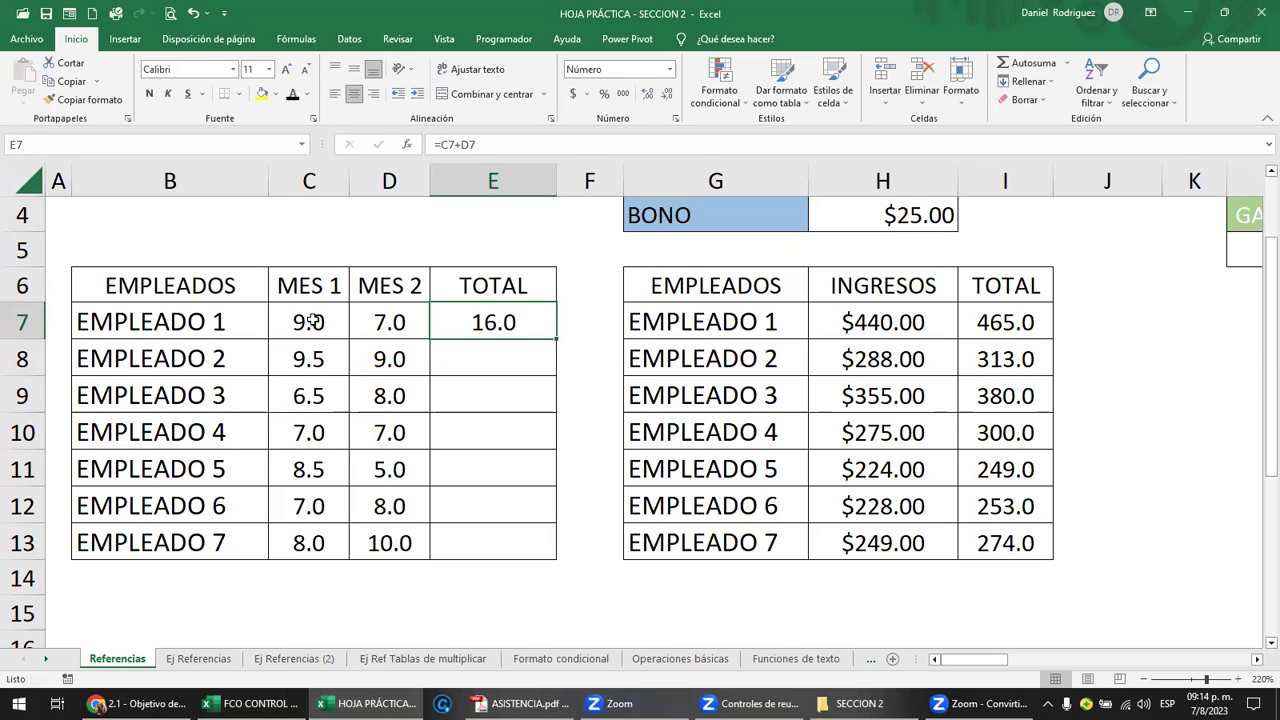
Replace E7's formula with the typed-number sum =9+7
key(F2)
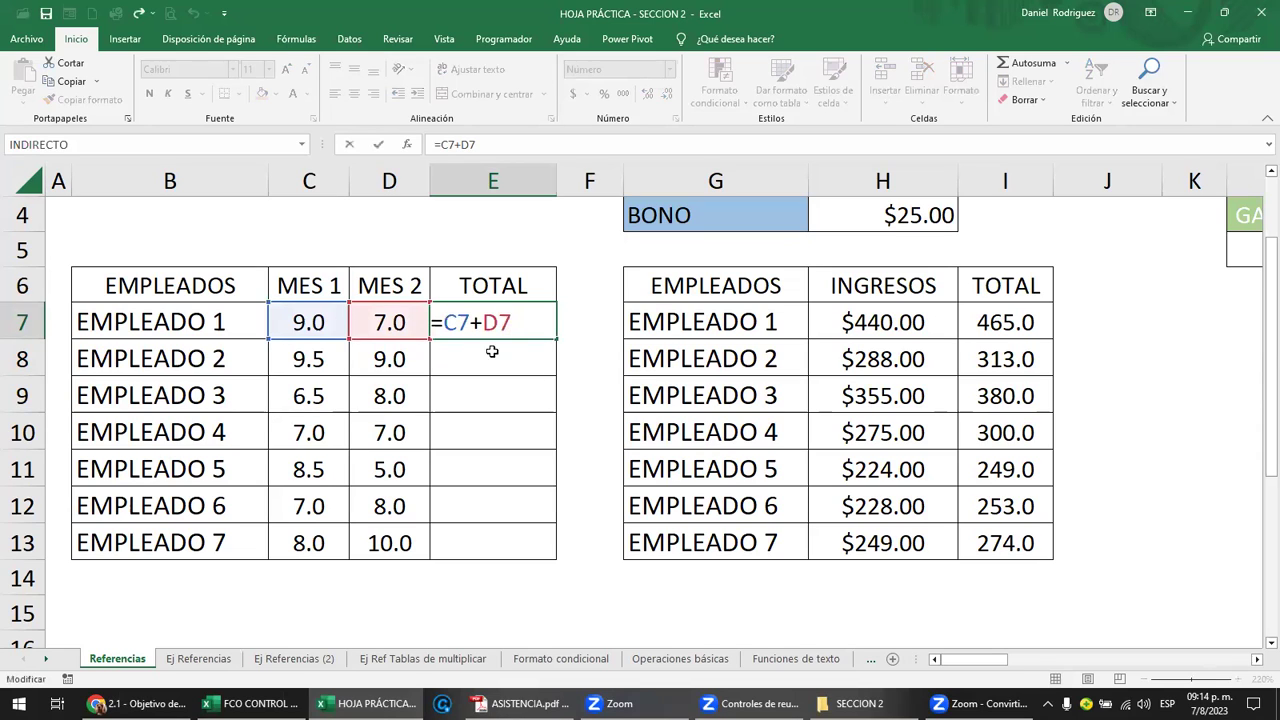
key(ctrl+Return)
text(=)
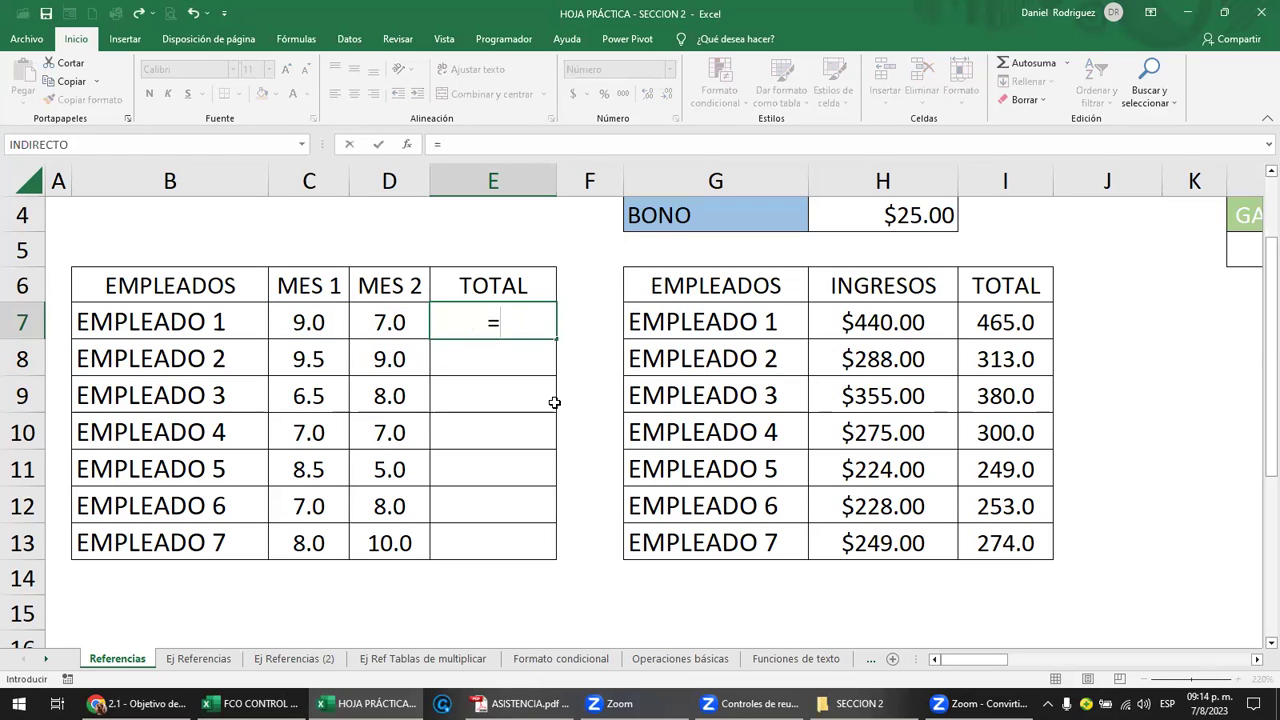
text(9+7)
key(Return)
Change Empleado 1's MES 1 value in C7 to 8
key(Up)
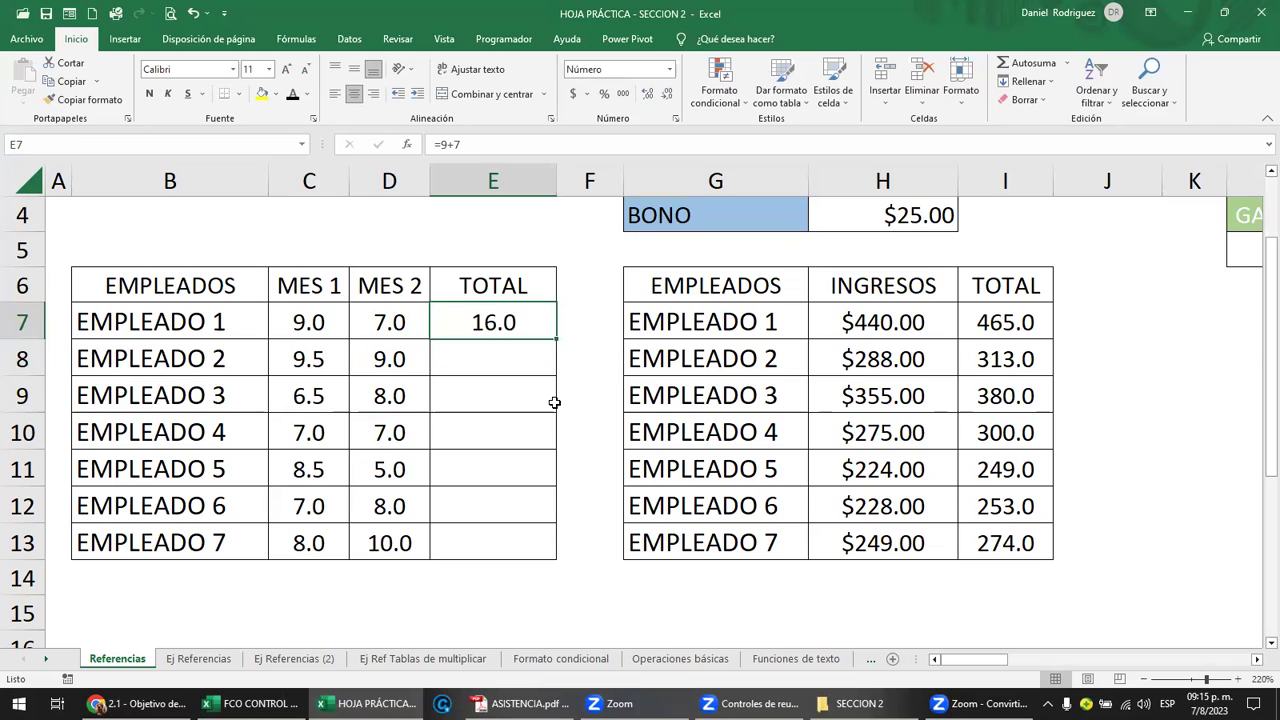
key(Left)
key(Left)
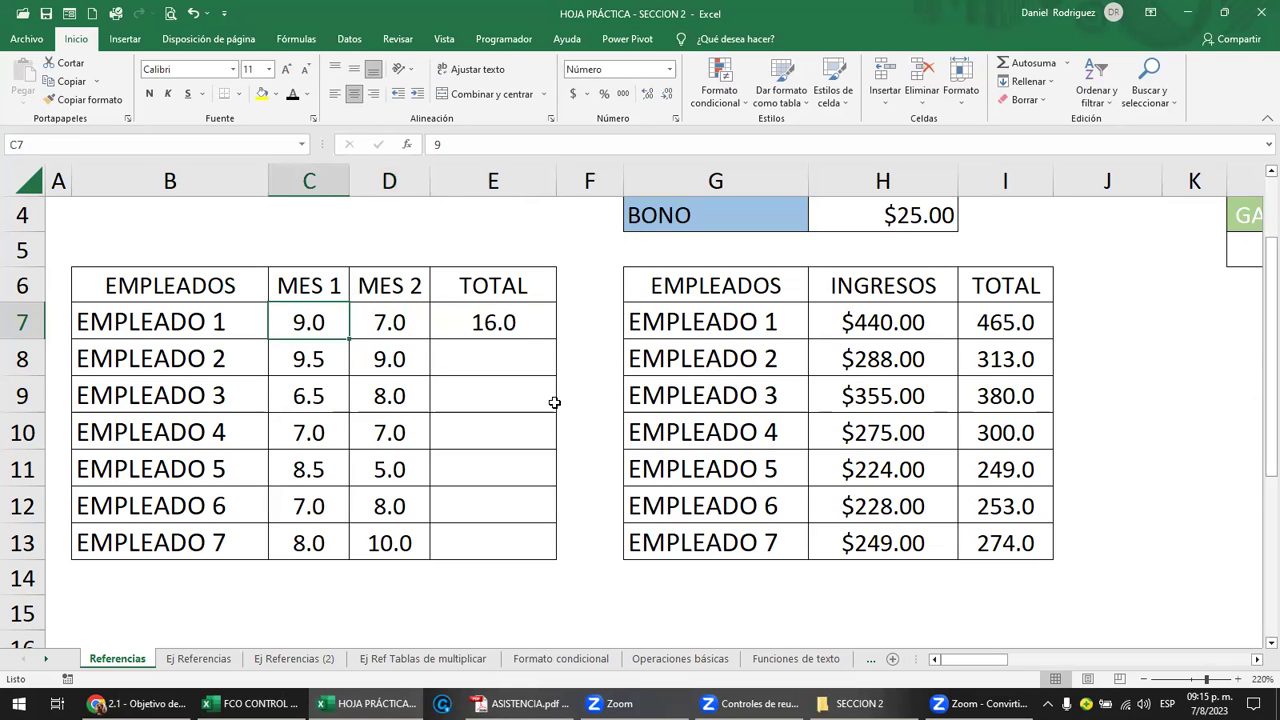
text(8)
key(Return)
Edit E7's sum to =8+7 so it shows 15.0
key(Up)
key(Right)
key(Right)
key(F2)
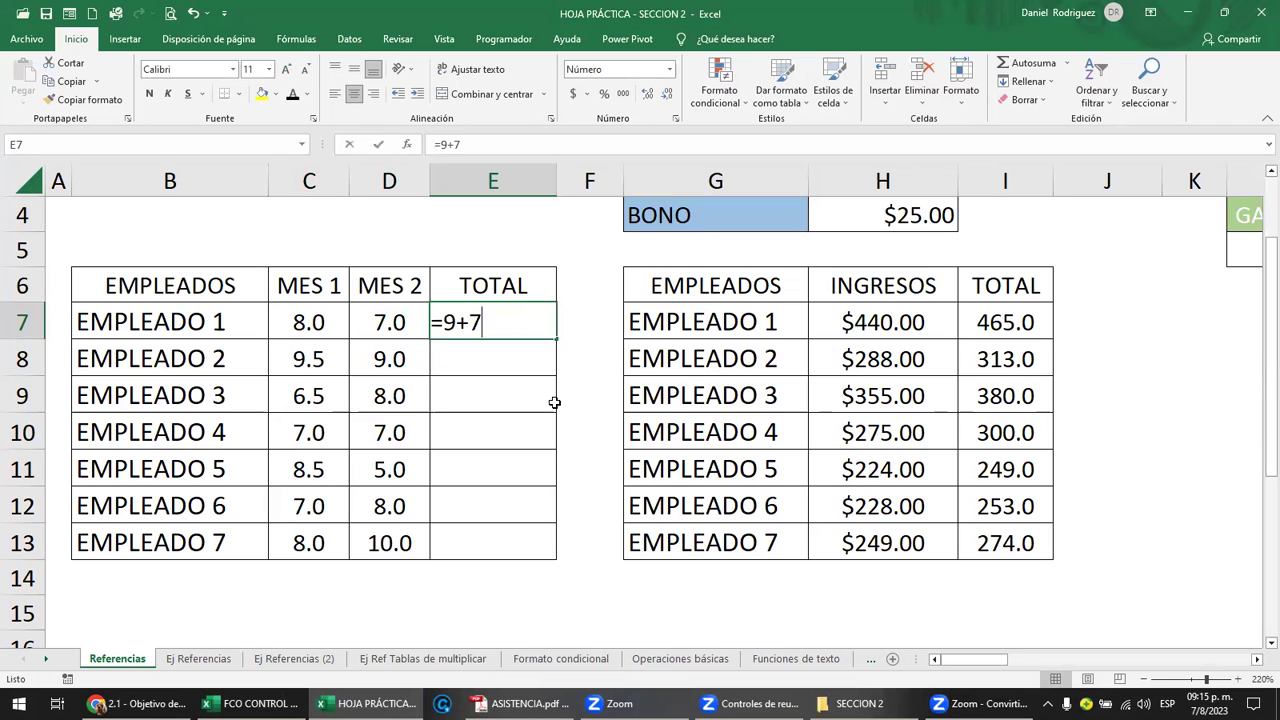
key(Left)
key(Left)
key(Left)
text(8)
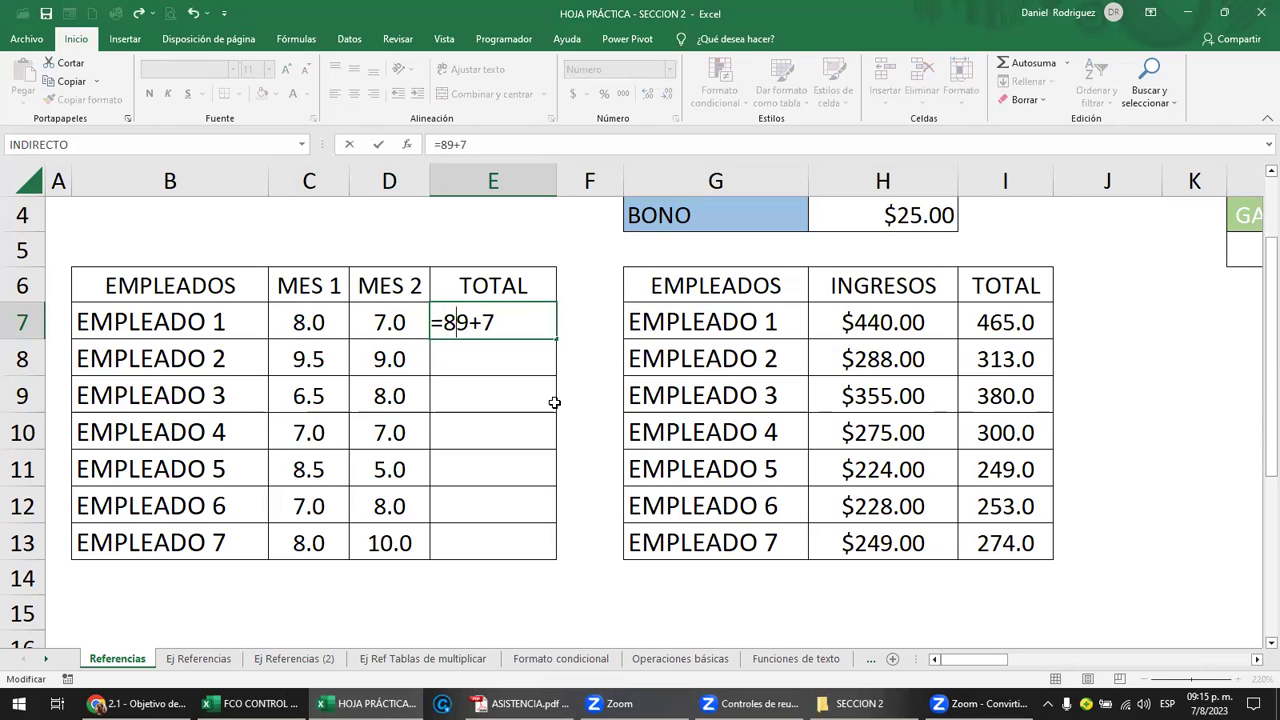
key(Delete)
key(Return)
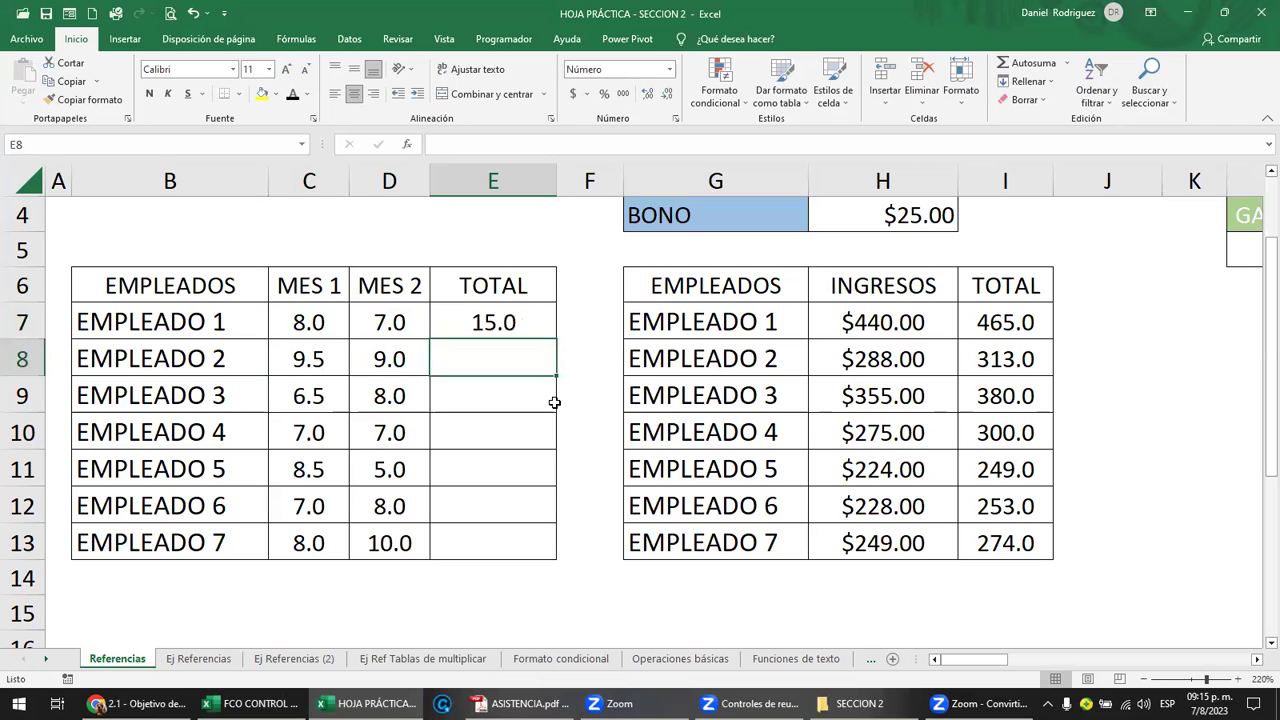
Clear E7 and start a new formula with =
key(Up)
key(Delete)
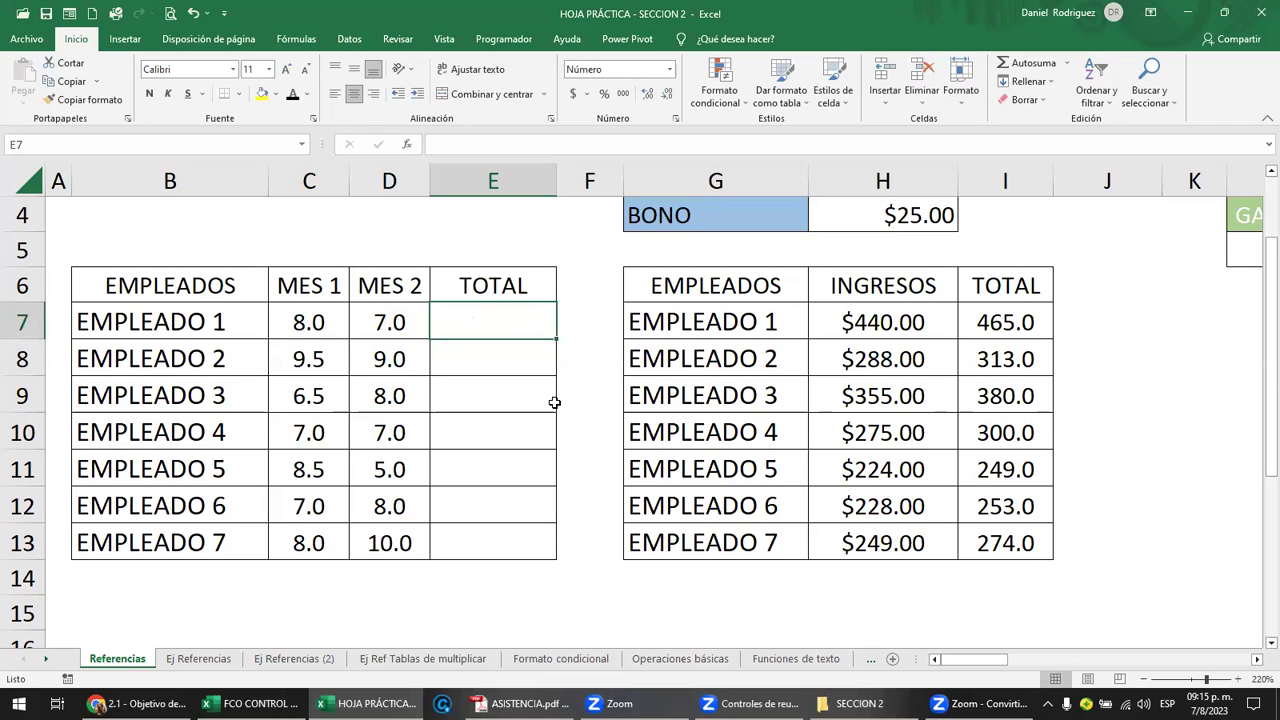
text(=)
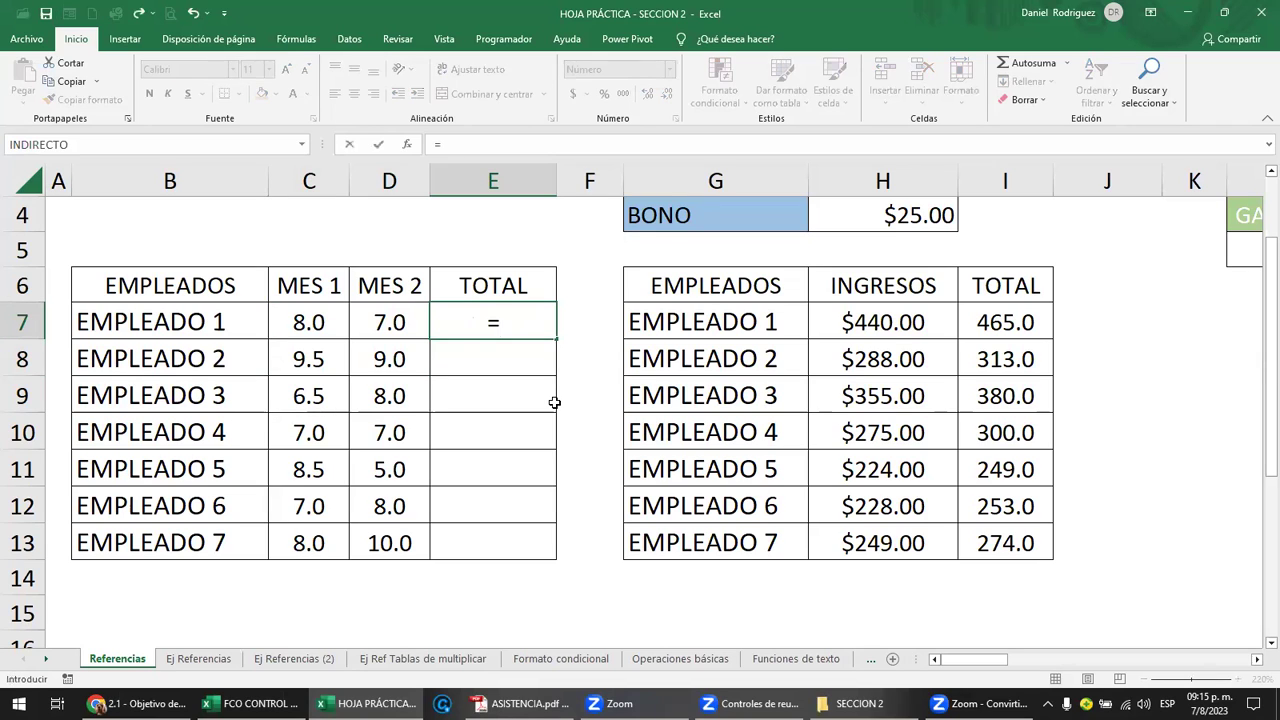
Complete E7 as =C7+D7 by referencing C7 and D7, giving 15.0
click(310, 324)
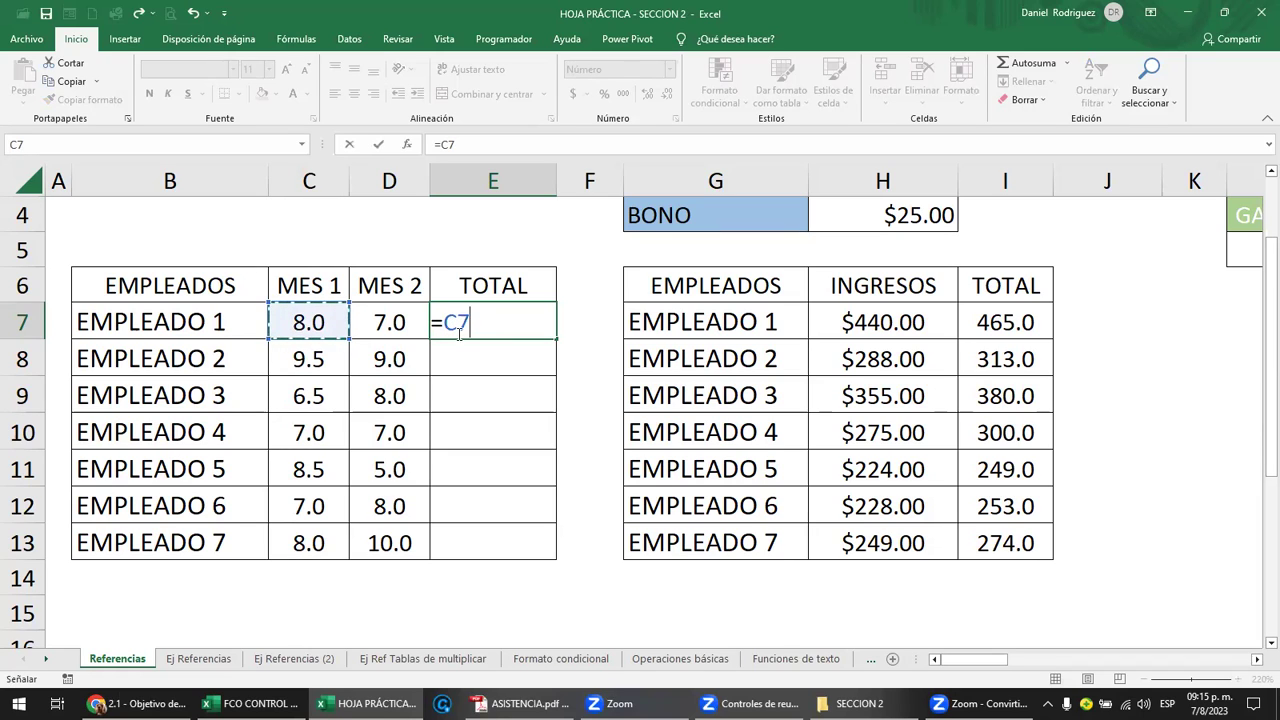
text(+)
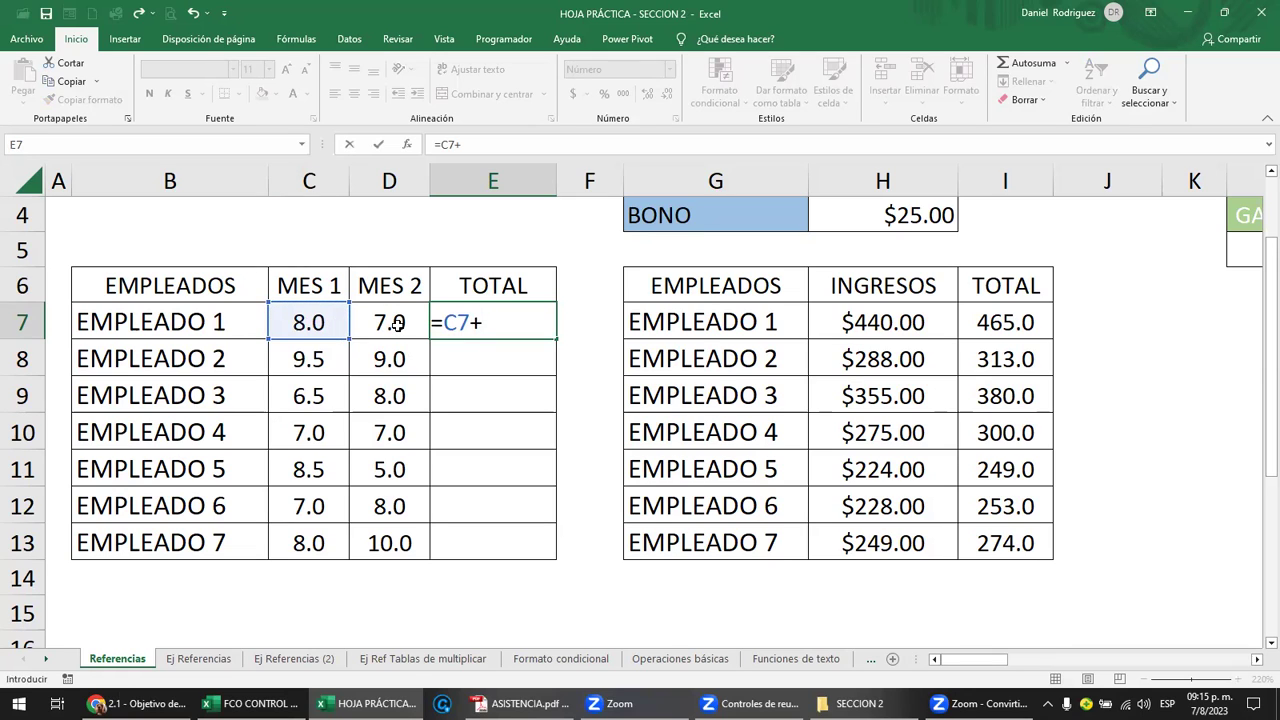
click(397, 326)
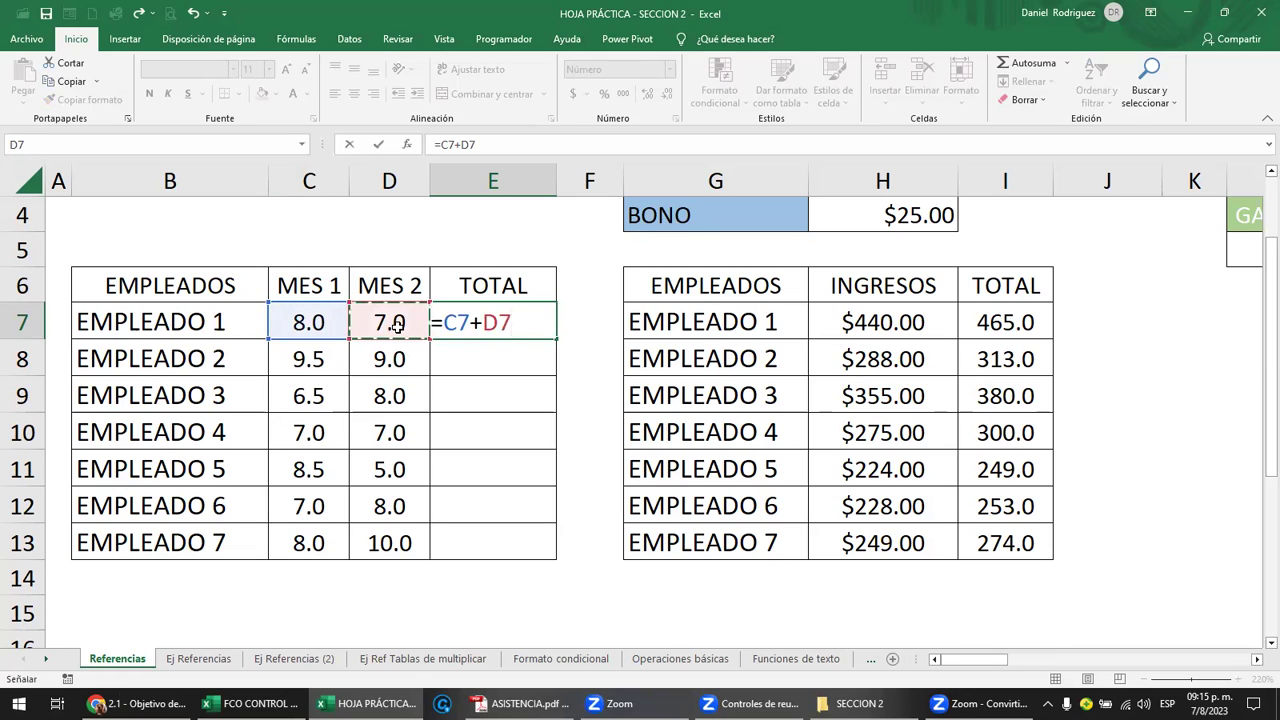
key(Return)
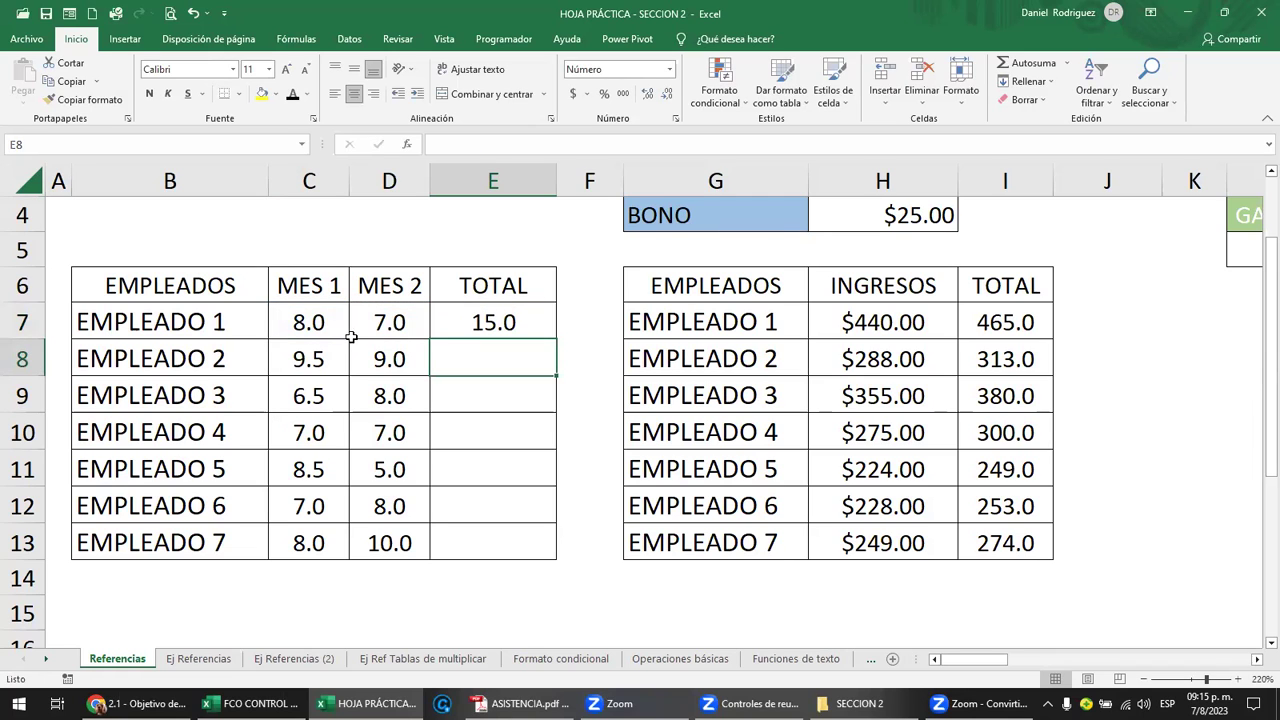
Review E7's formula and Empleado 2's MES 1 and MES 2 cells
click(479, 324)
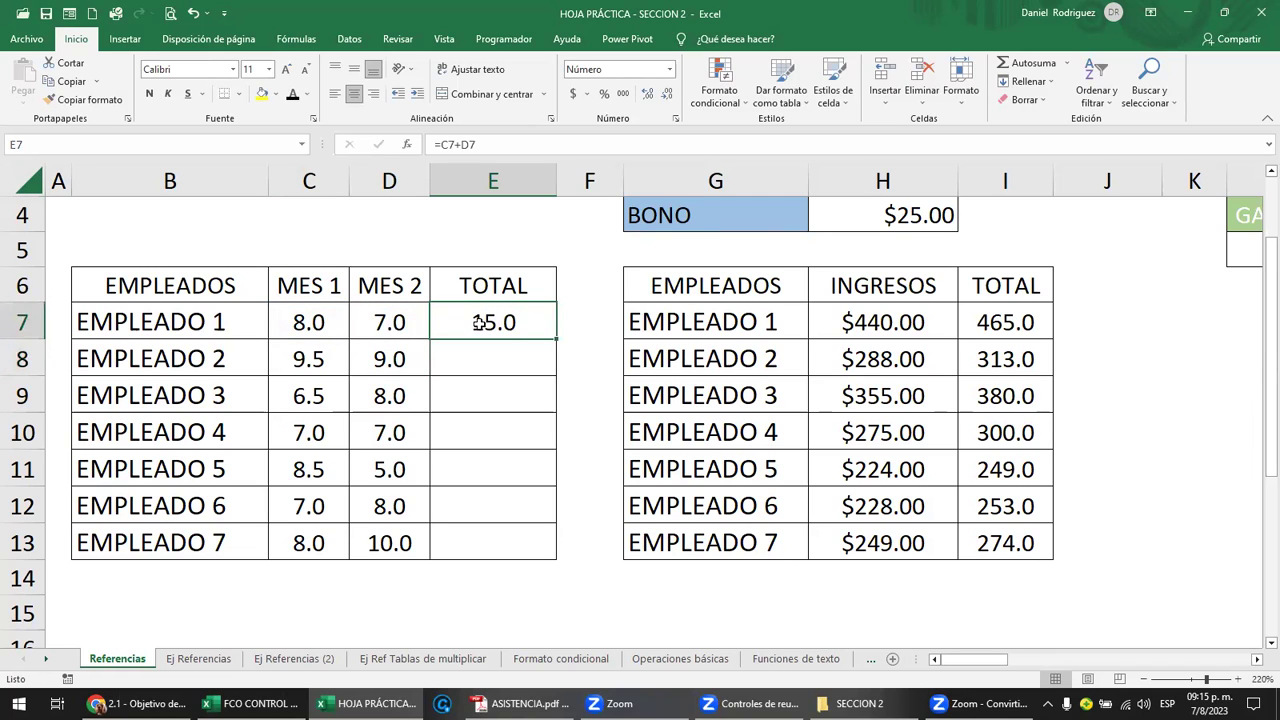
click(300, 360)
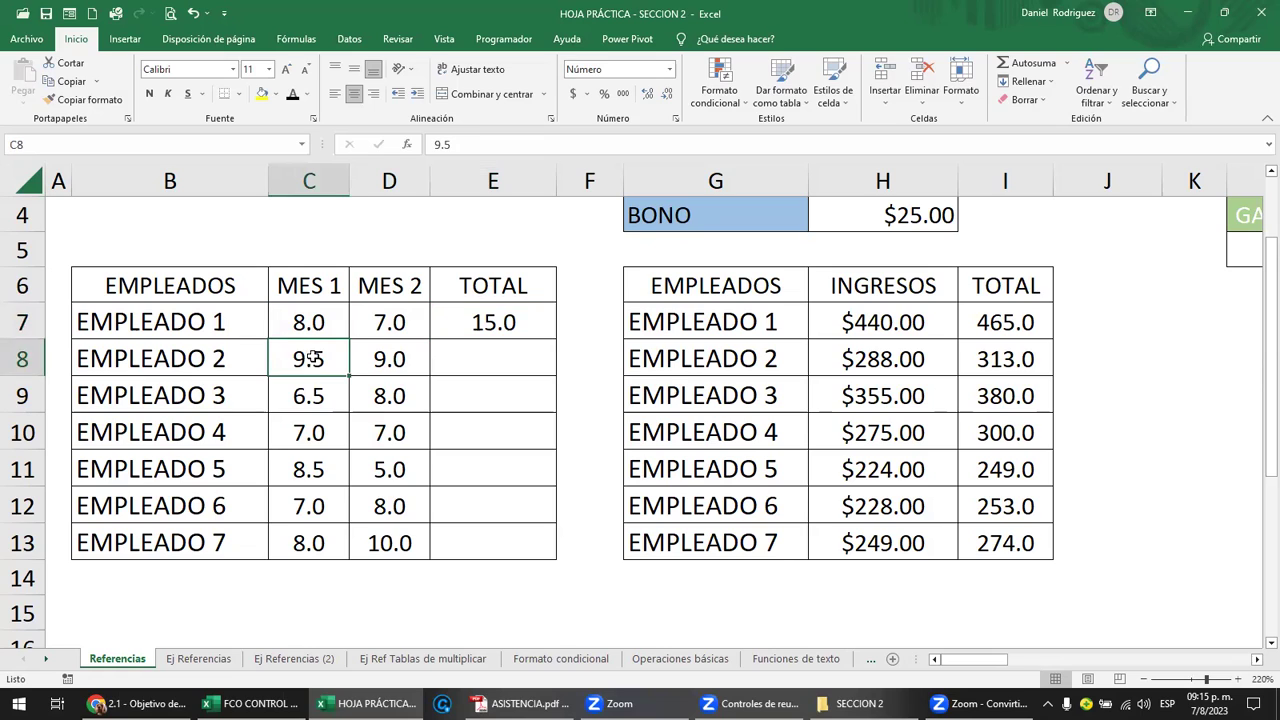
key(Right)
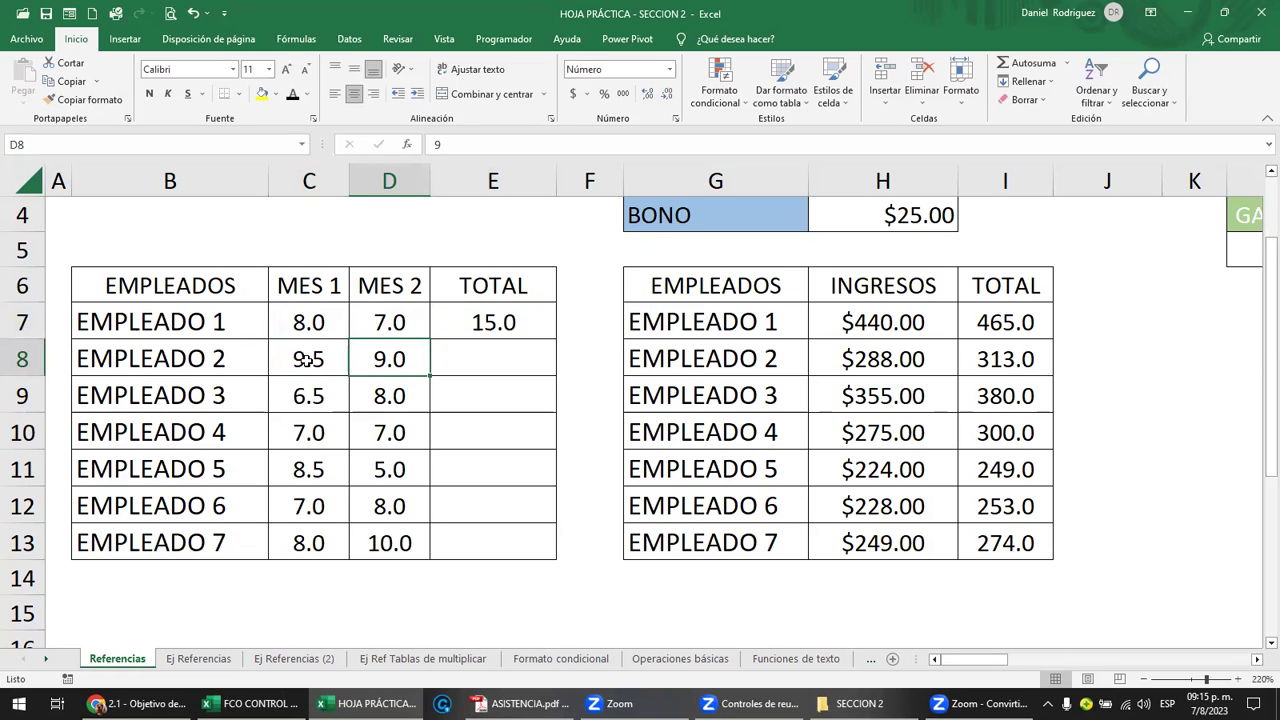
click(308, 358)
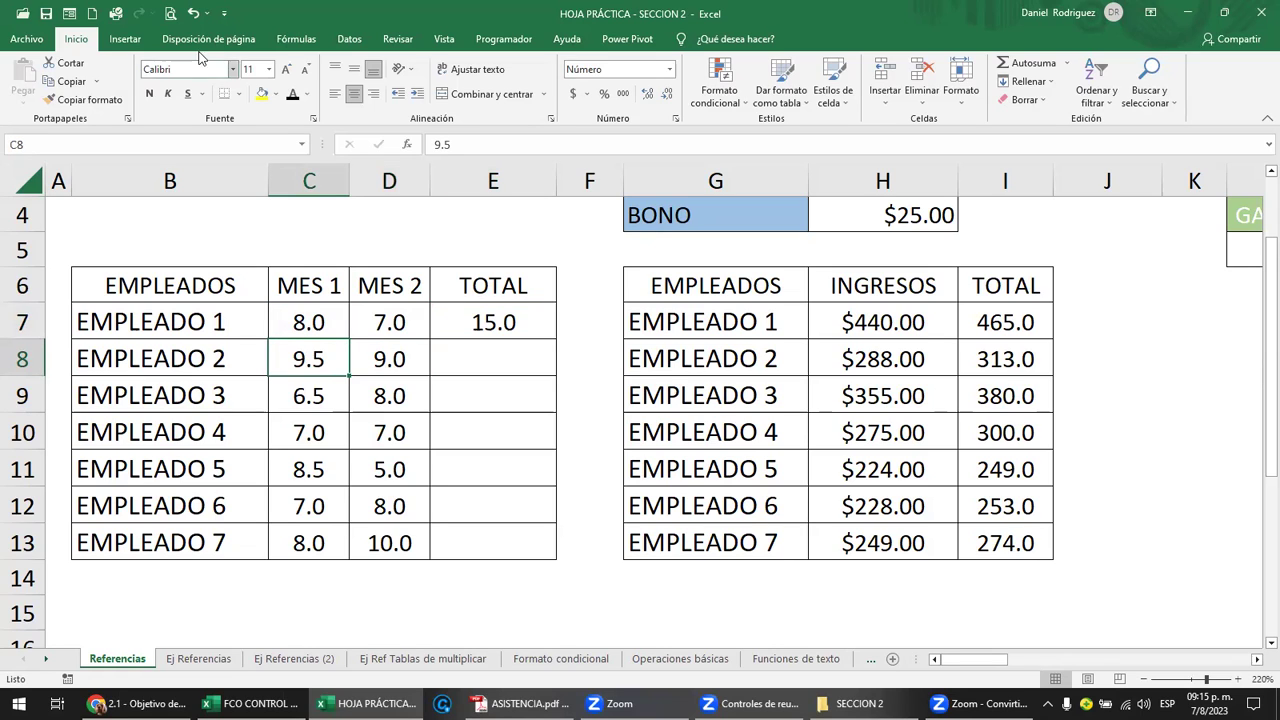
Draw an arrow shape from above MES 1 to above MES 2, then select E8
scroll(224, 74, down, 1)
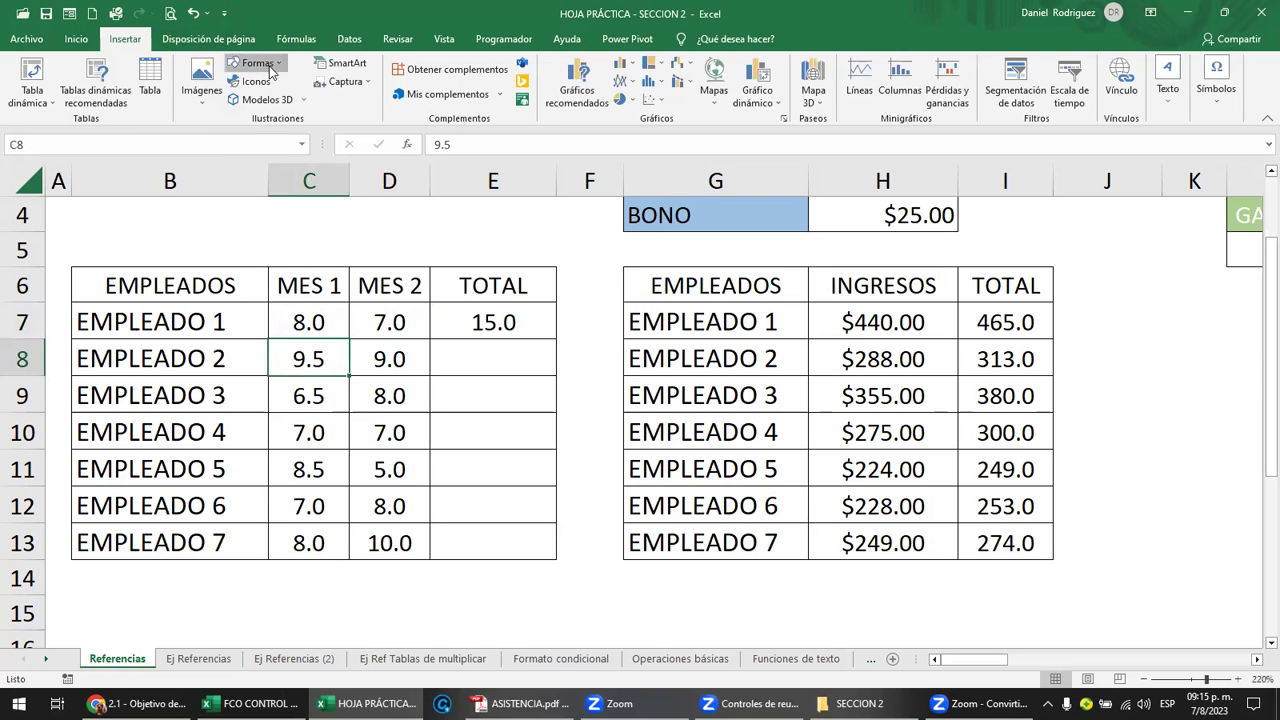
click(255, 63)
click(311, 102)
drag(302, 248, 416, 247)
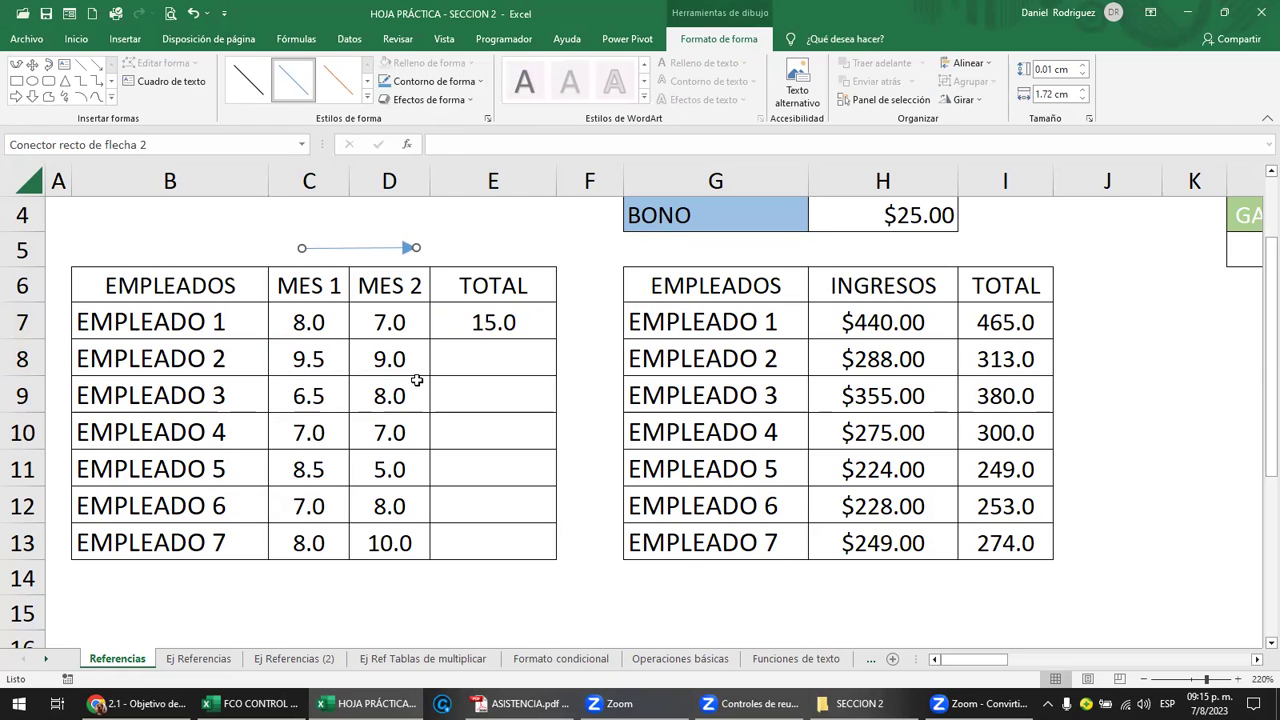
click(508, 322)
click(500, 353)
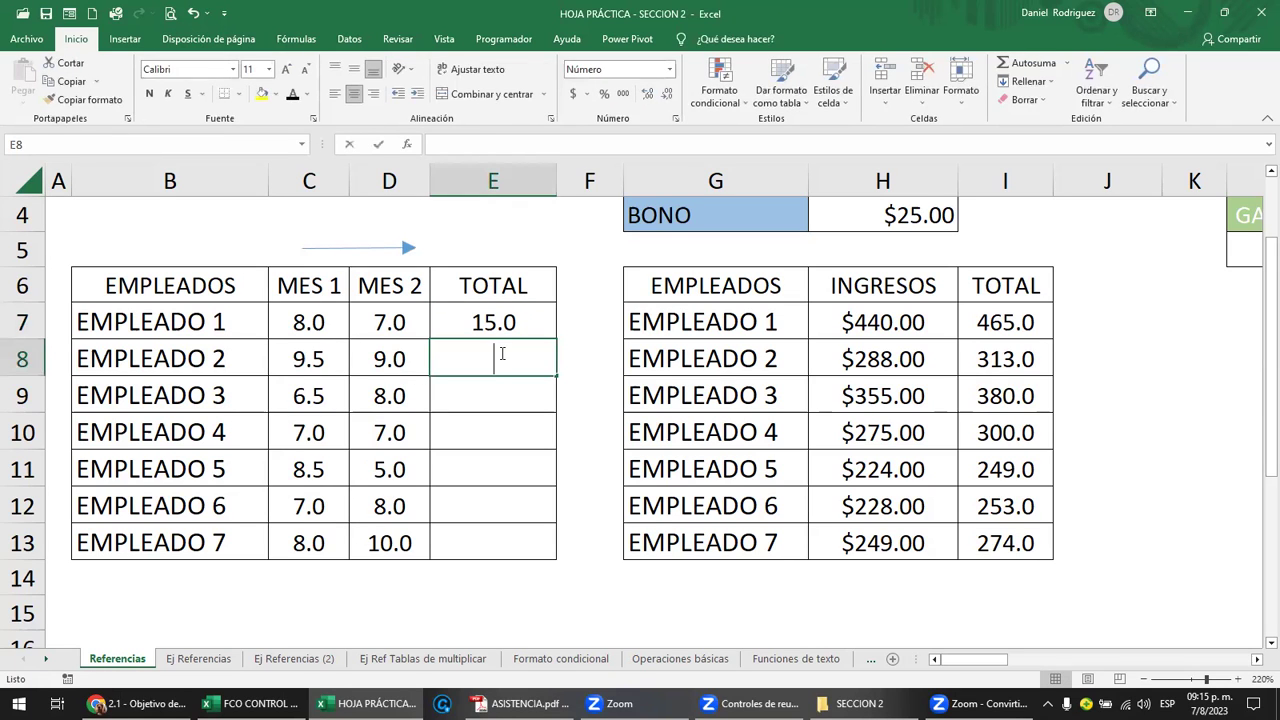
Start EMPLEADO 2's total in E8 from C8, committing a mistyped =C8+F5 reference
text(=)
click(299, 359)
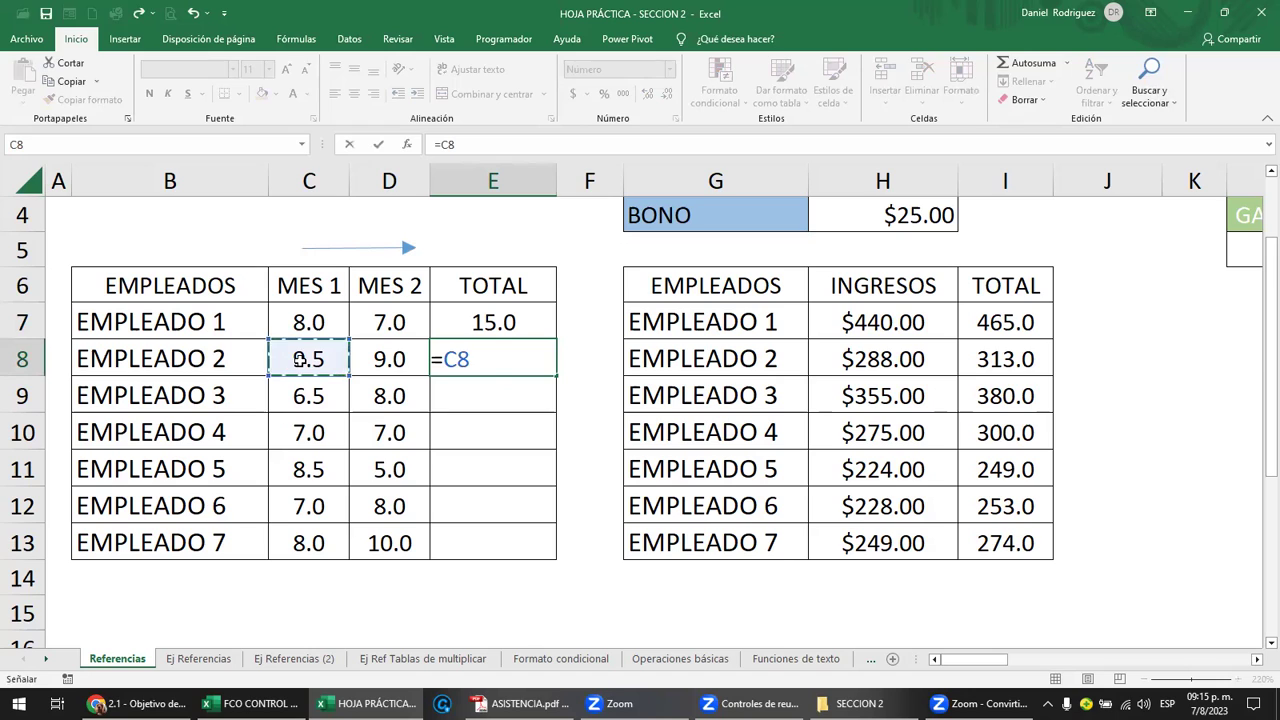
text(+)
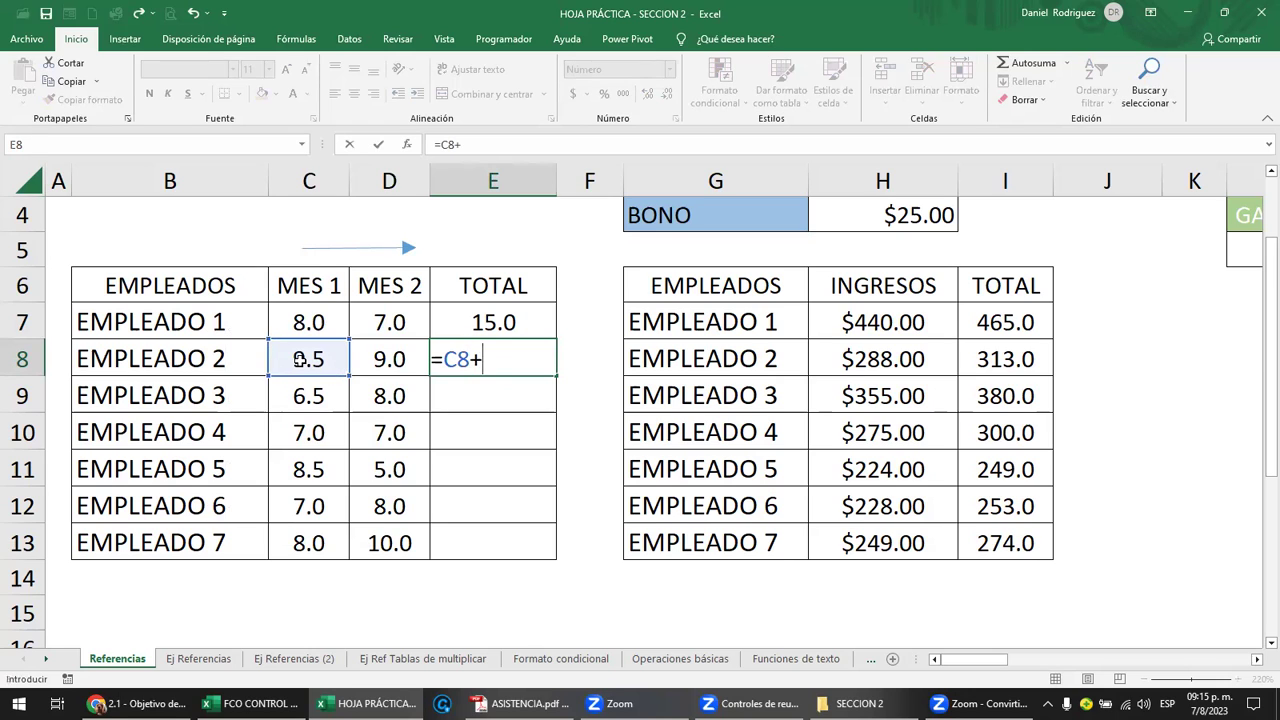
text(D)
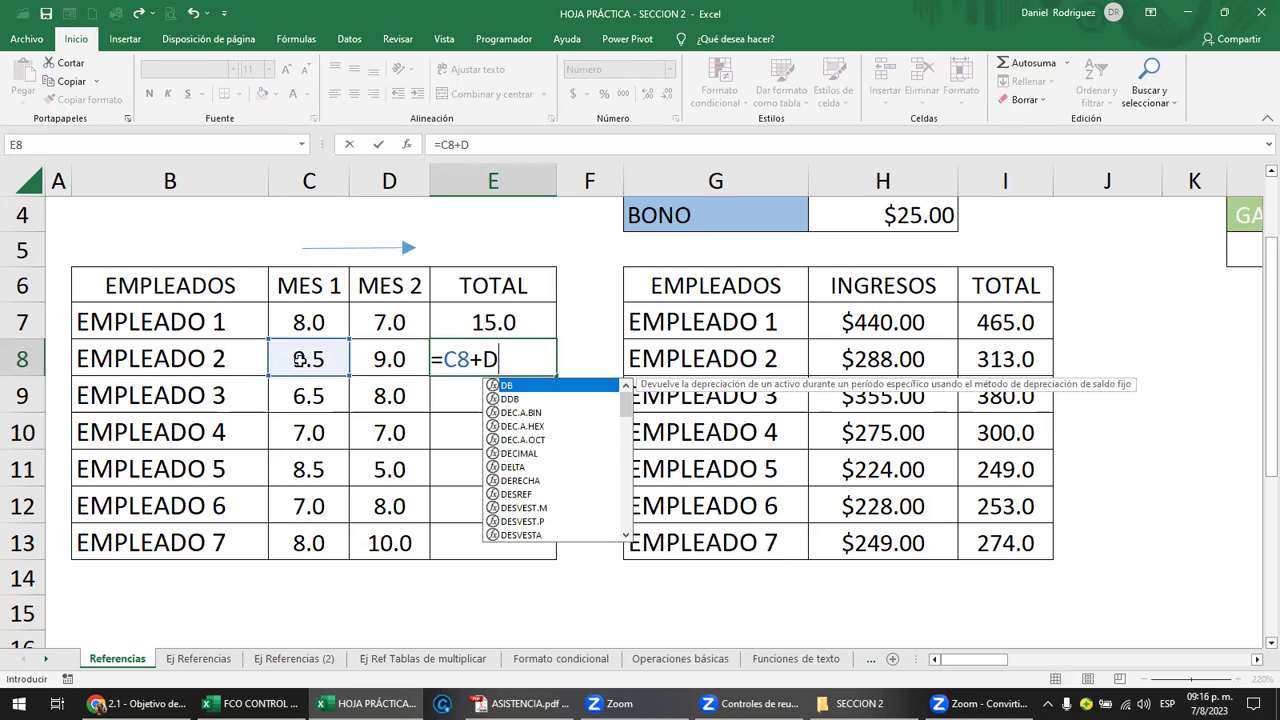
text(8)
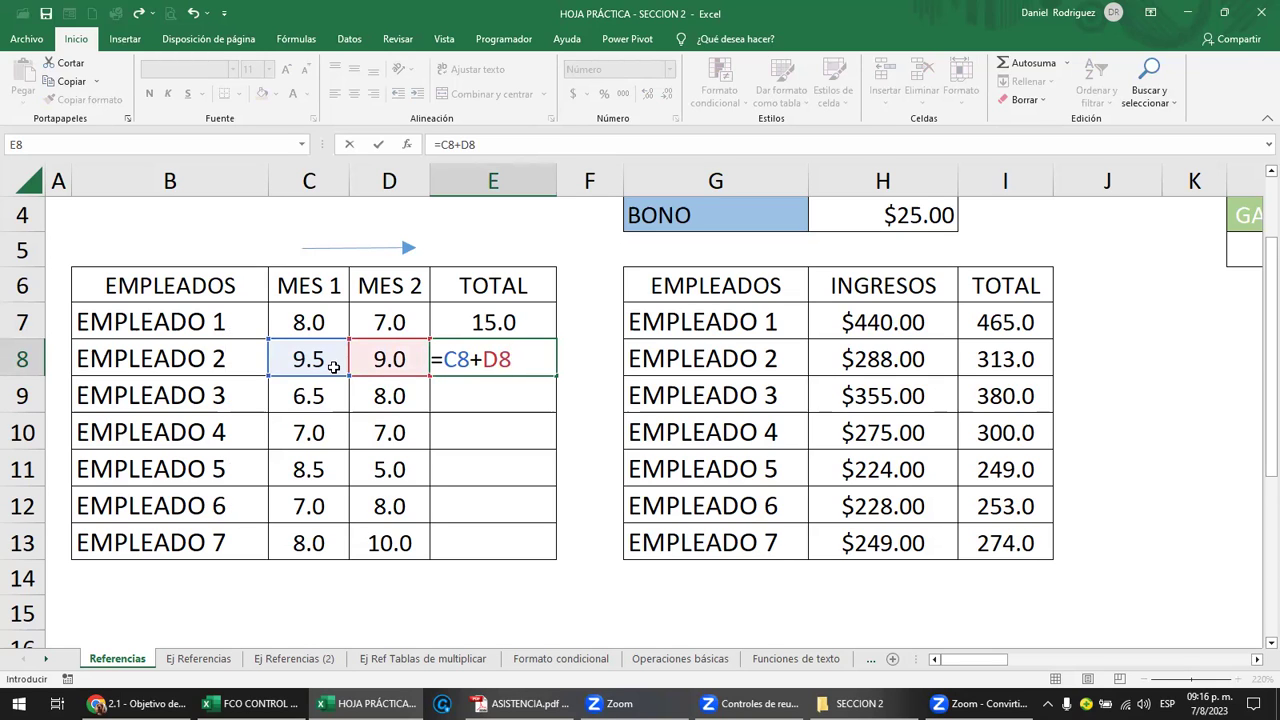
key(BackSpace)
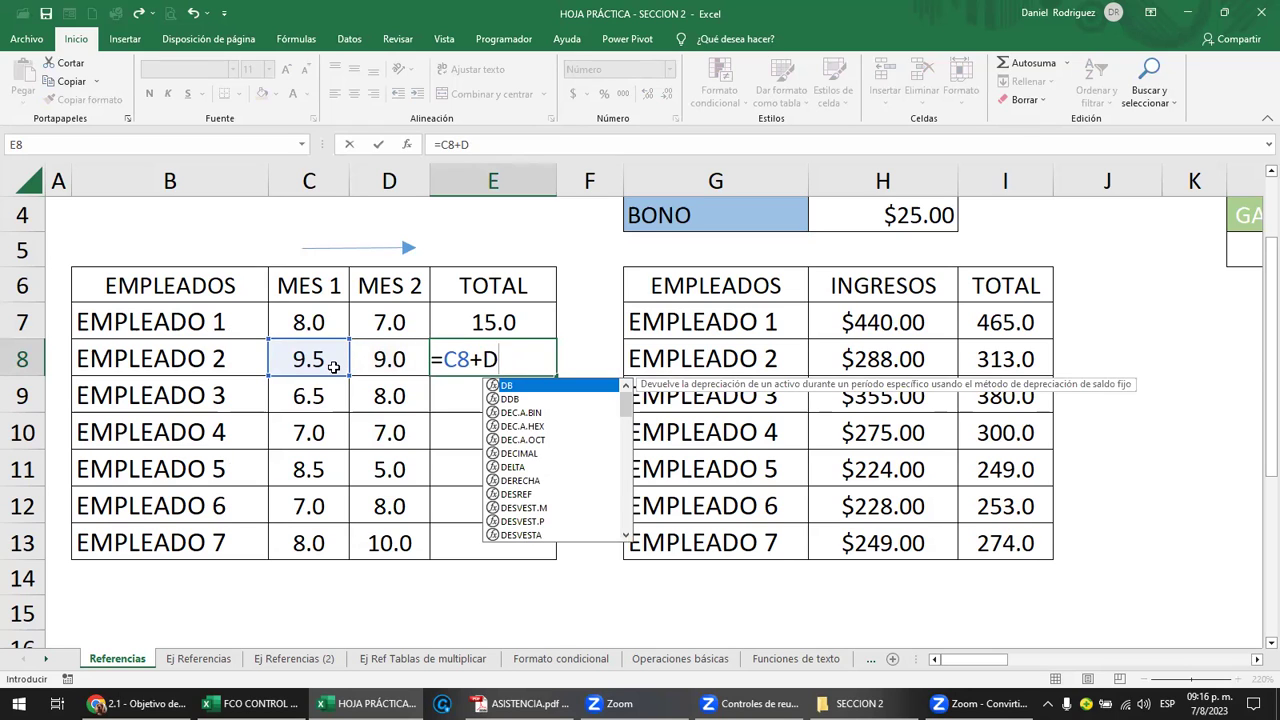
text(6)
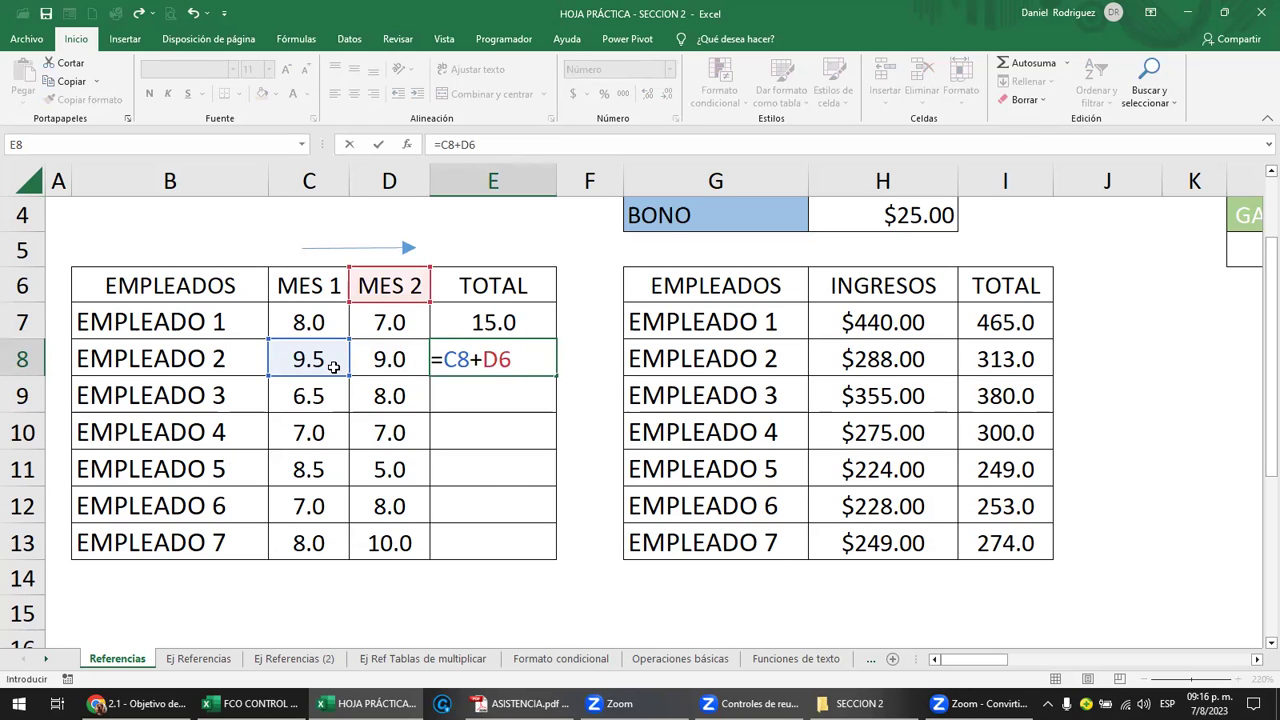
key(BackSpace)
key(BackSpace)
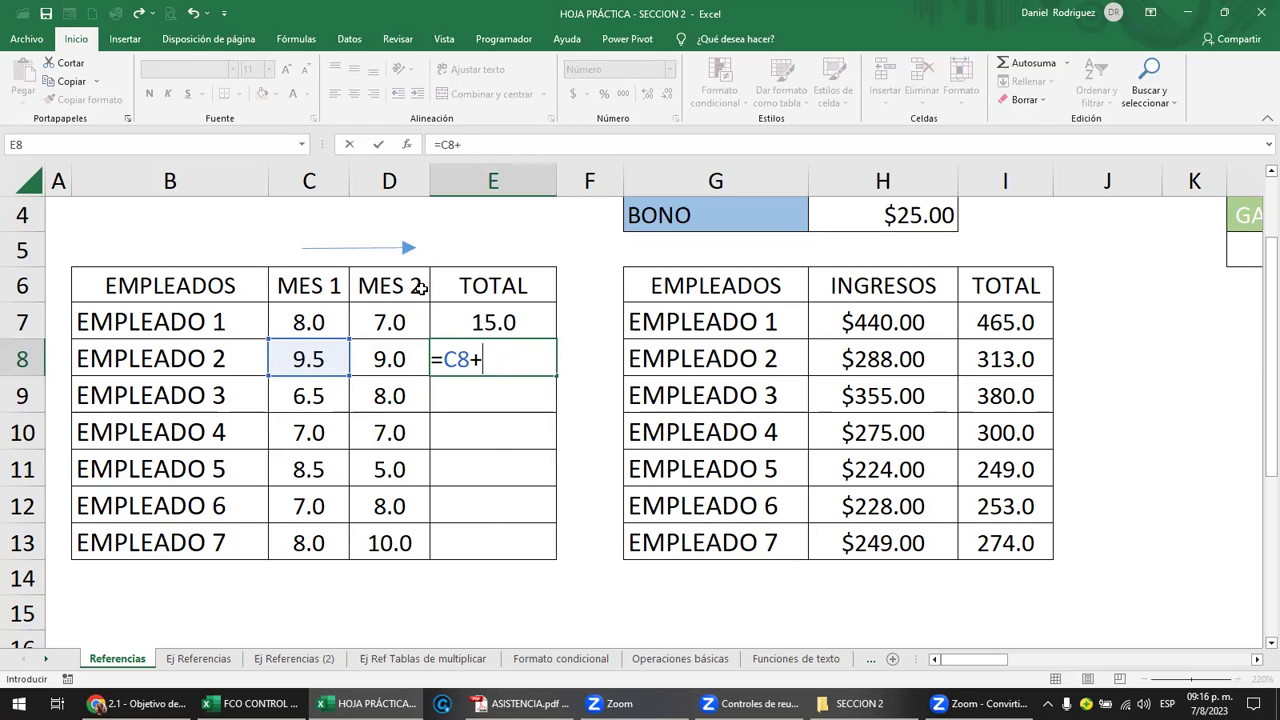
text(F1)
key(BackSpace)
text(5)
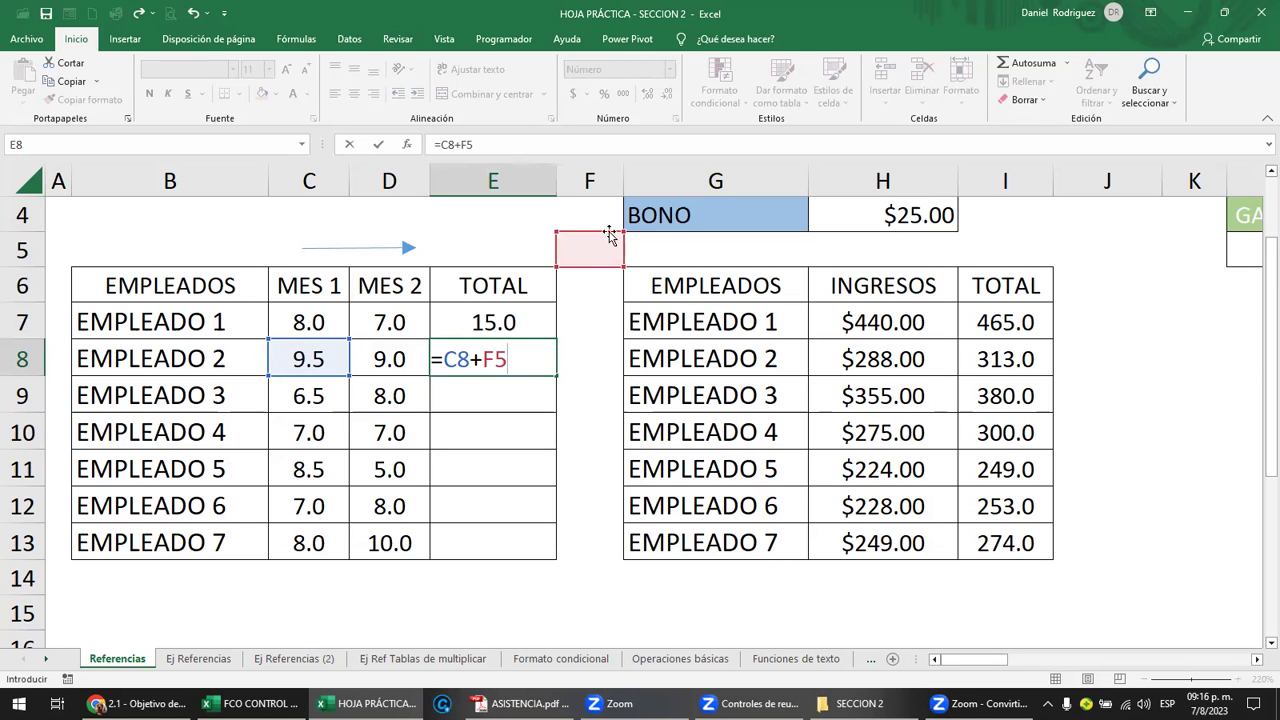
key(ctrl+Return)
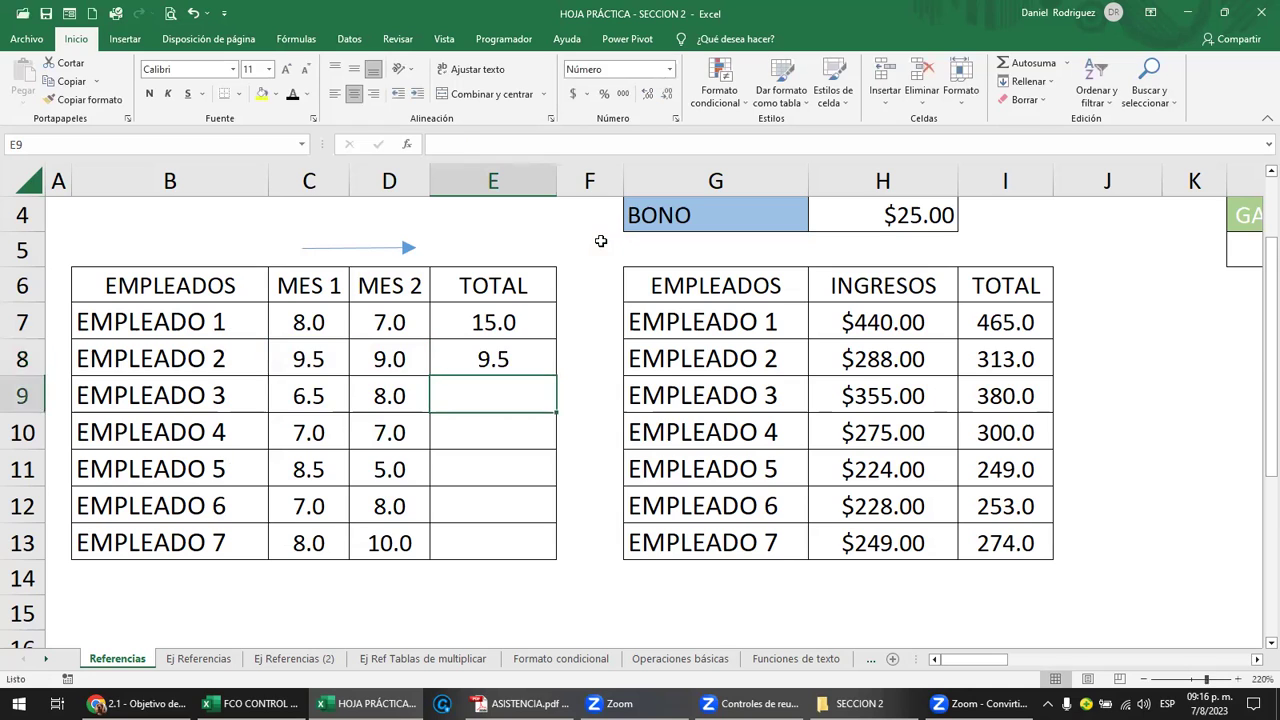
Correct E8 to =C8+D8 so EMPLEADO 2's total reads 18.5
key(F2)
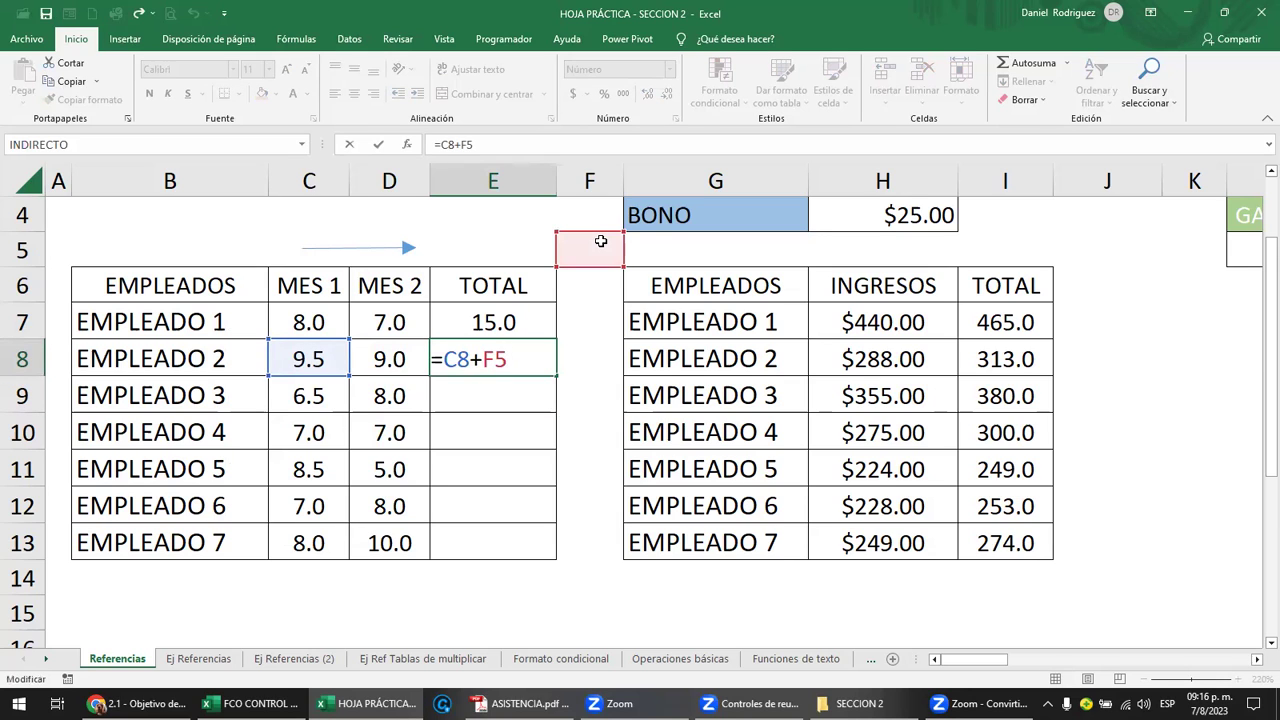
key(BackSpace)
key(BackSpace)
click(389, 358)
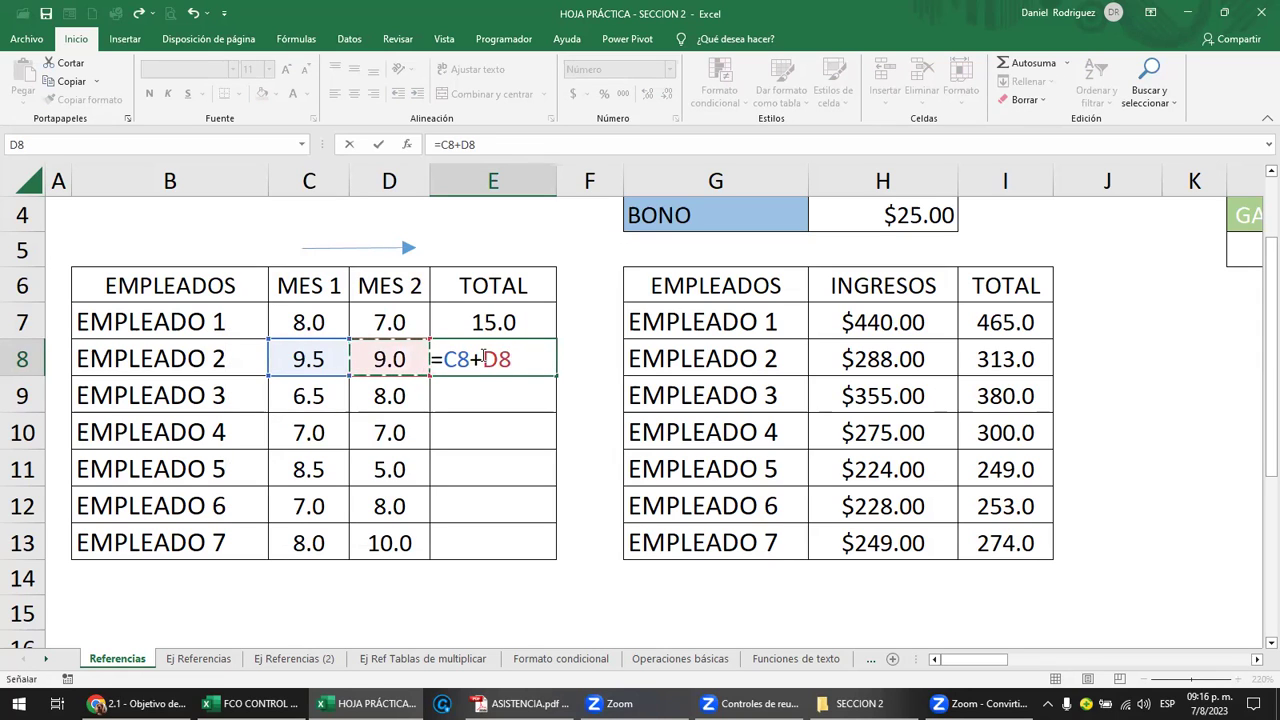
key(Return)
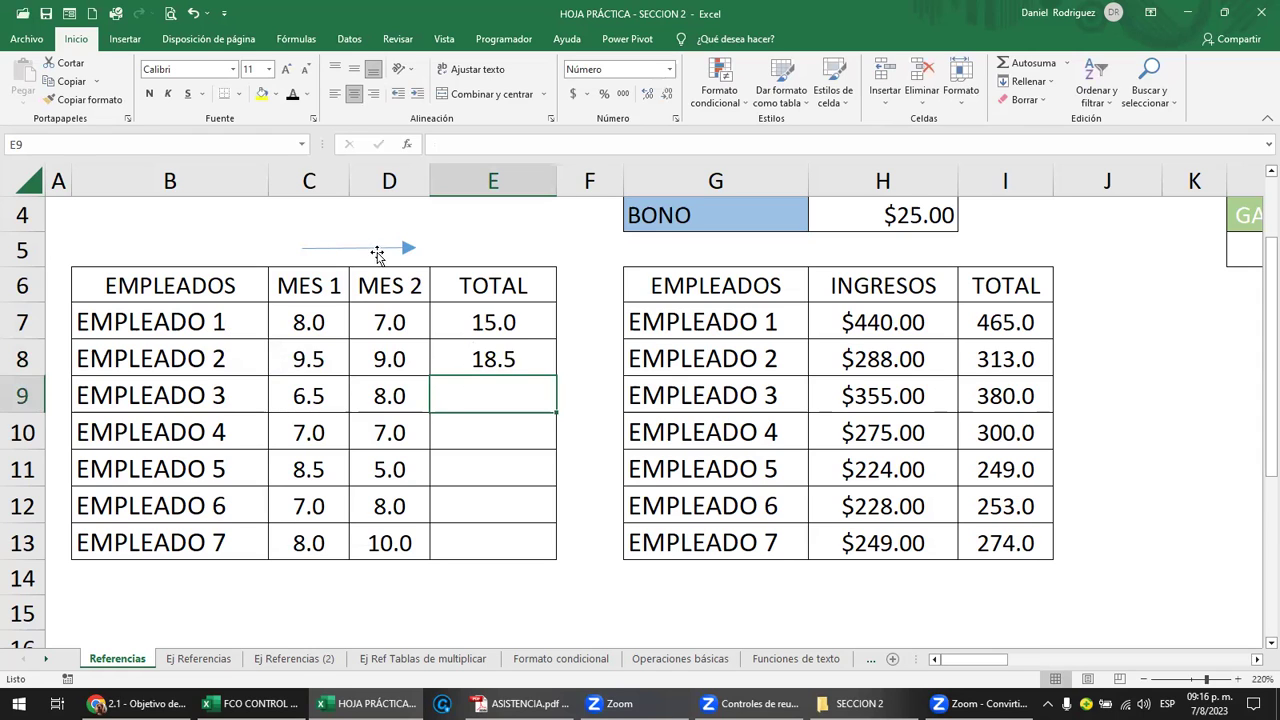
Duplicate the blue arrow above the table with copy and paste
click(371, 247)
key(ctrl+c)
key(ctrl+v)
Reposition the pasted arrow to point down beside the TOTAL column to the EMPLEADO 7 row
mouse_move(432, 276)
mouse_down()
mouse_move(657, 268)
mouse_move(588, 462)
mouse_move(573, 556)
mouse_up()
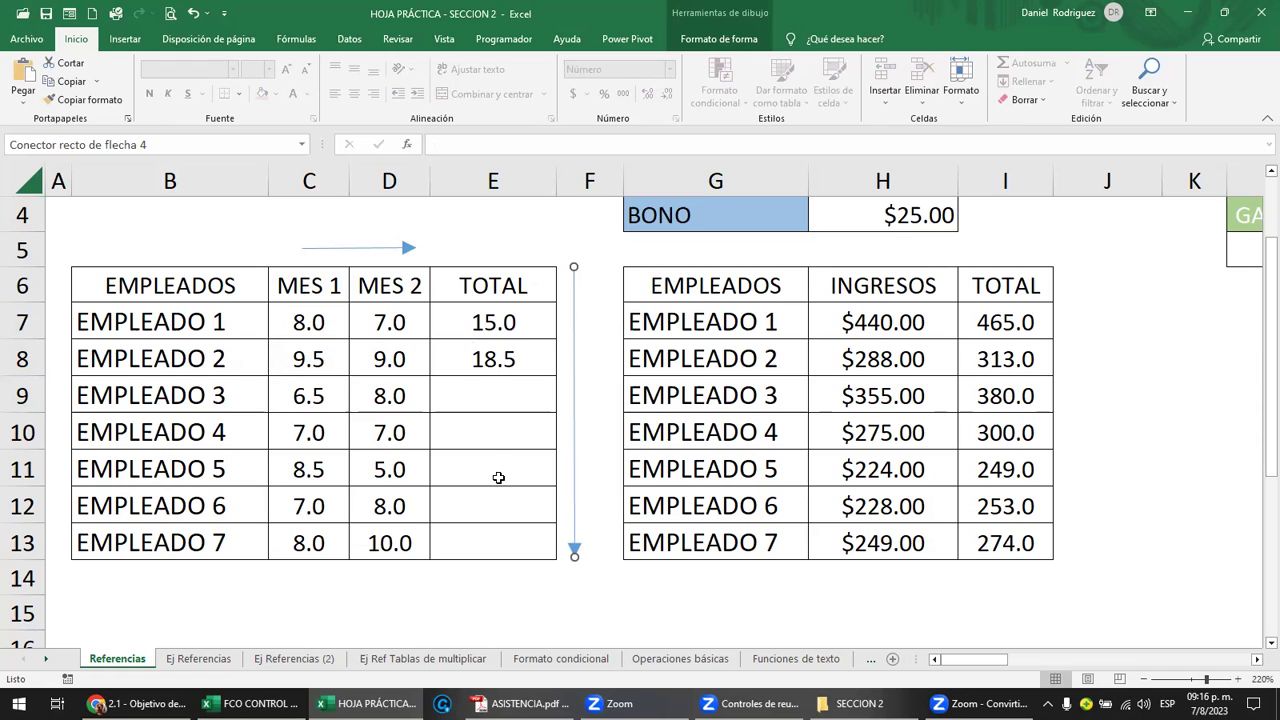
click(487, 360)
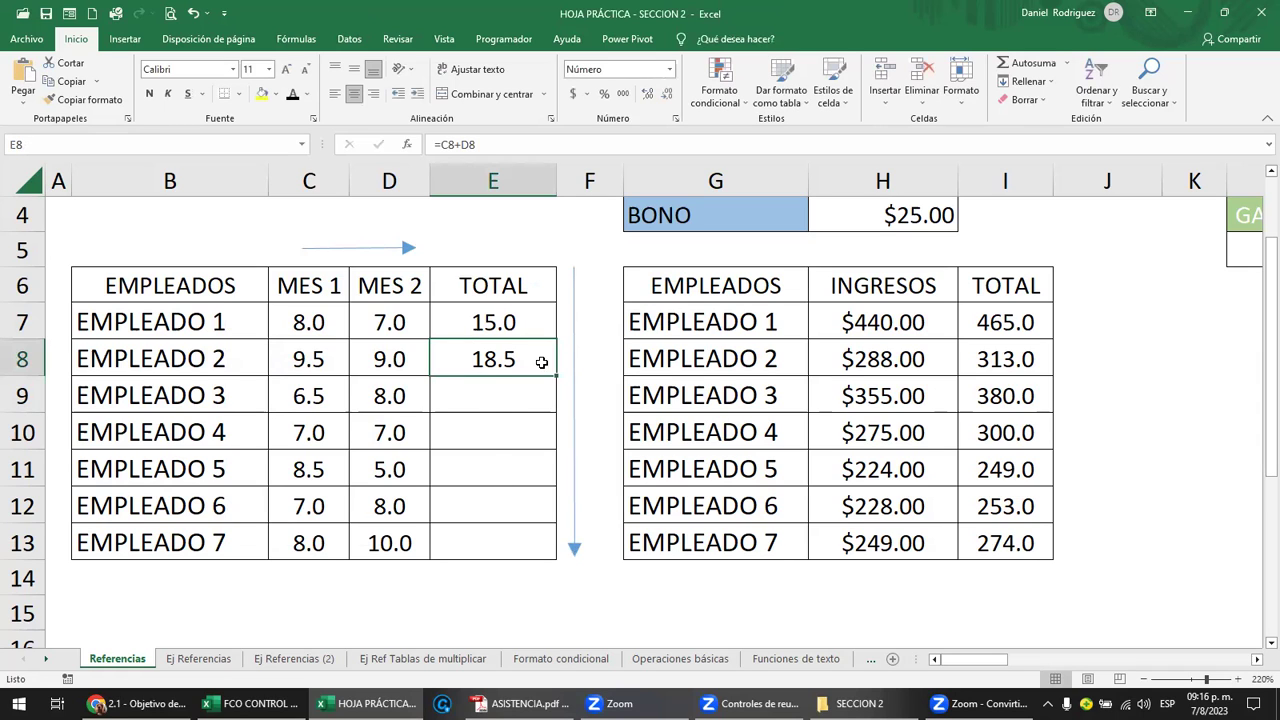
click(520, 326)
Re-confirm the TOTAL formulas for EMPLEADO 1 and EMPLEADO 2, moving down the column
key(F2)
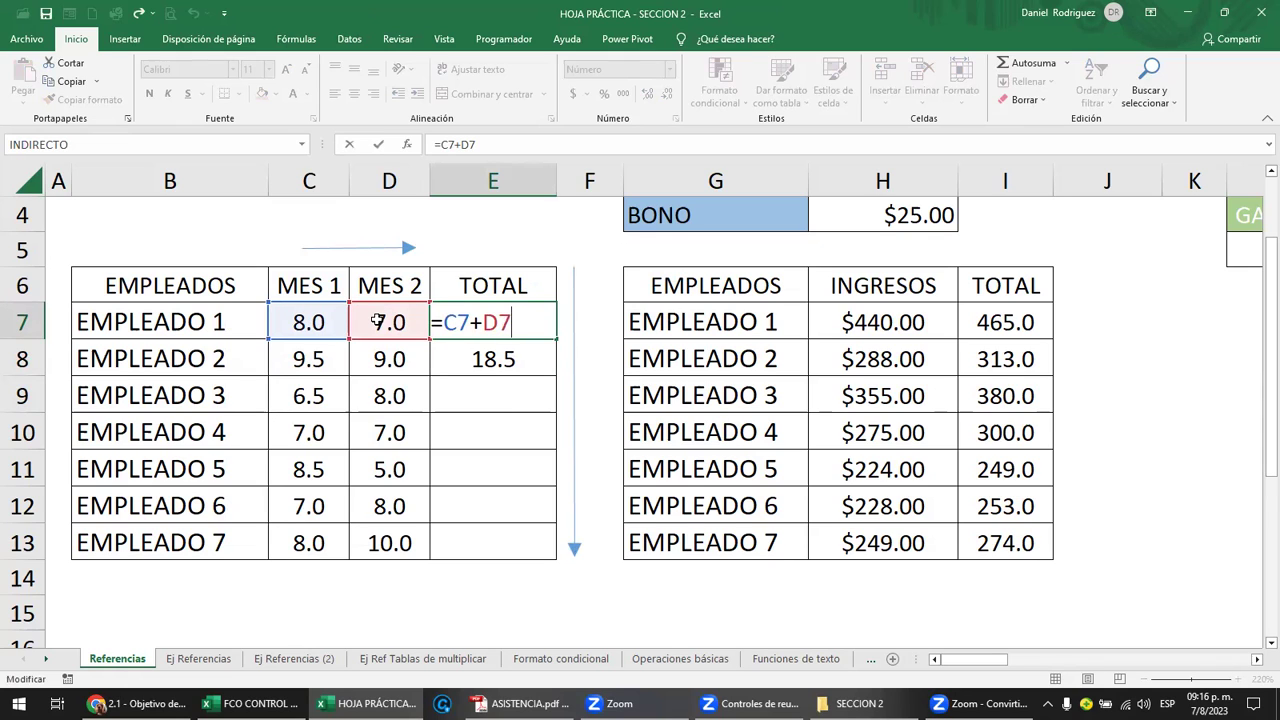
key(Return)
key(F2)
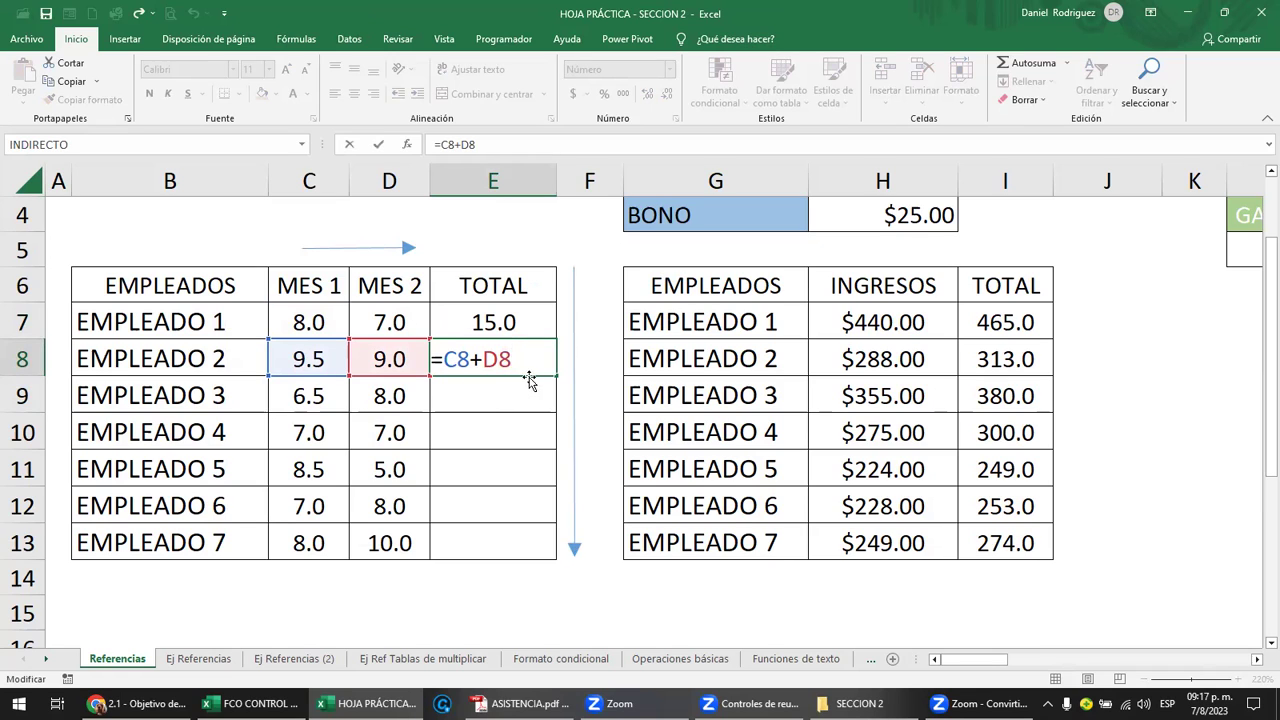
key(Return)
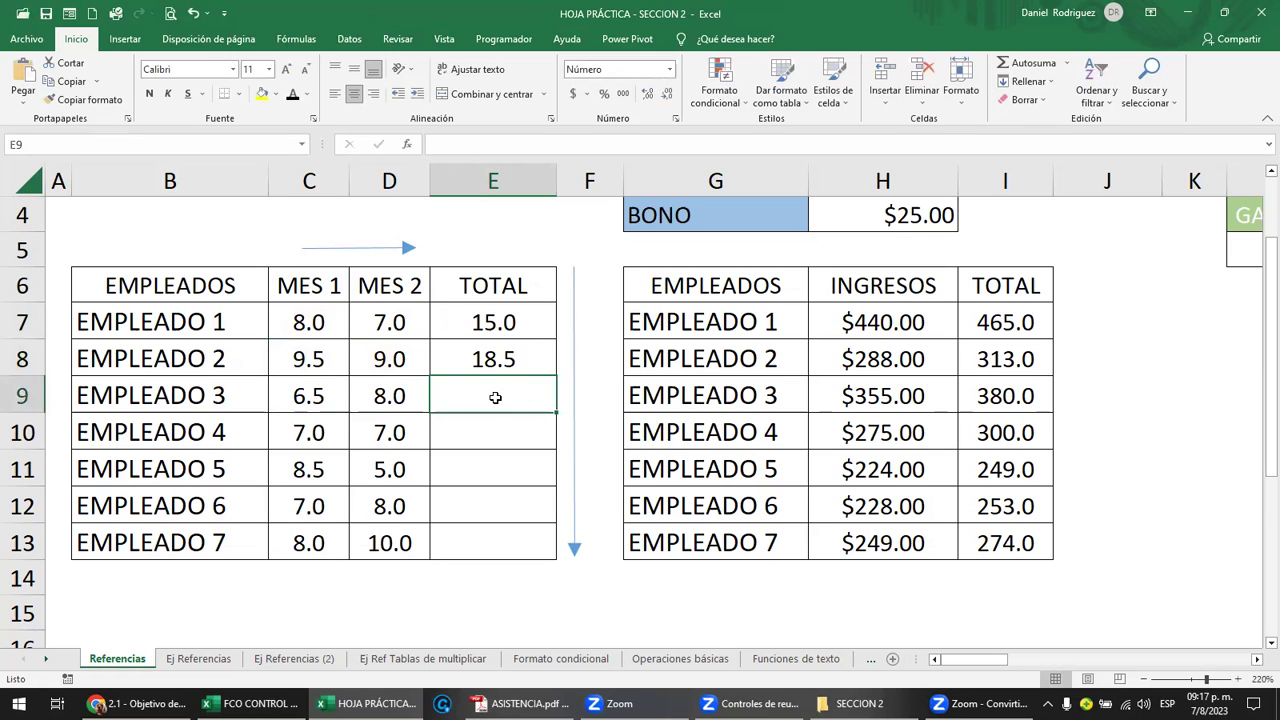
click(489, 437)
click(489, 462)
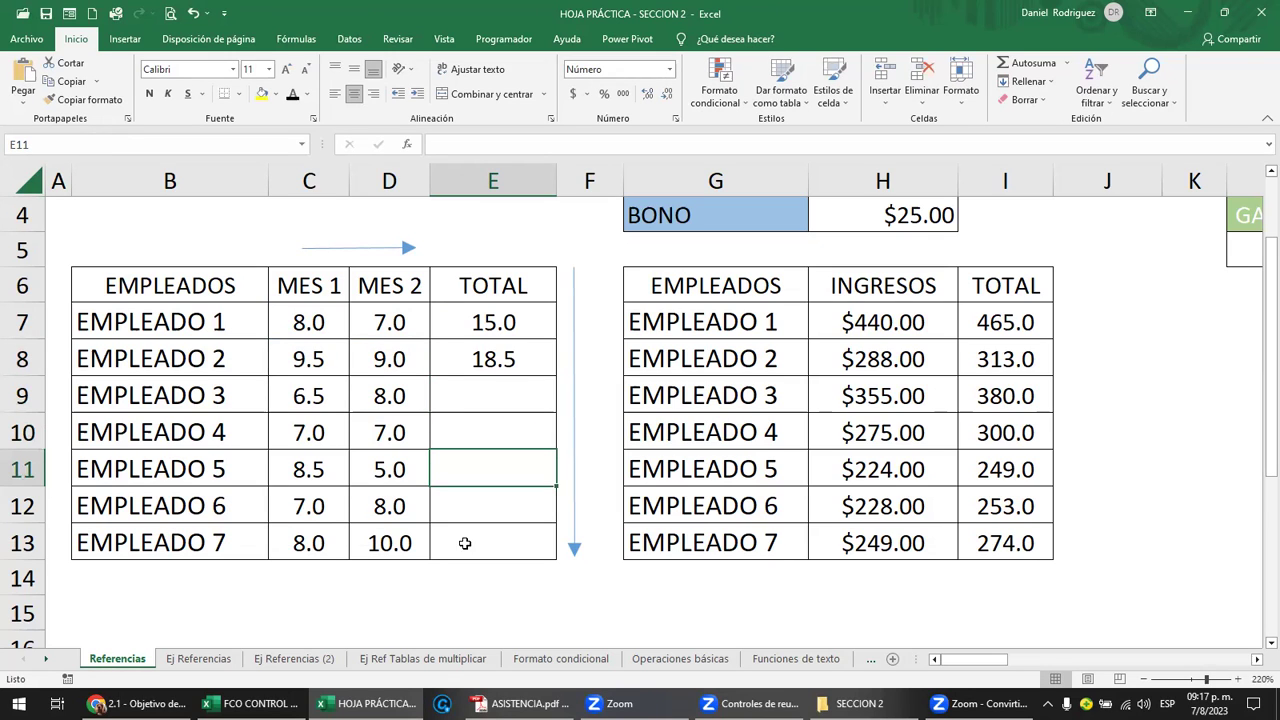
Enter =C9+D9 as EMPLEADO 3's total in E9
click(512, 390)
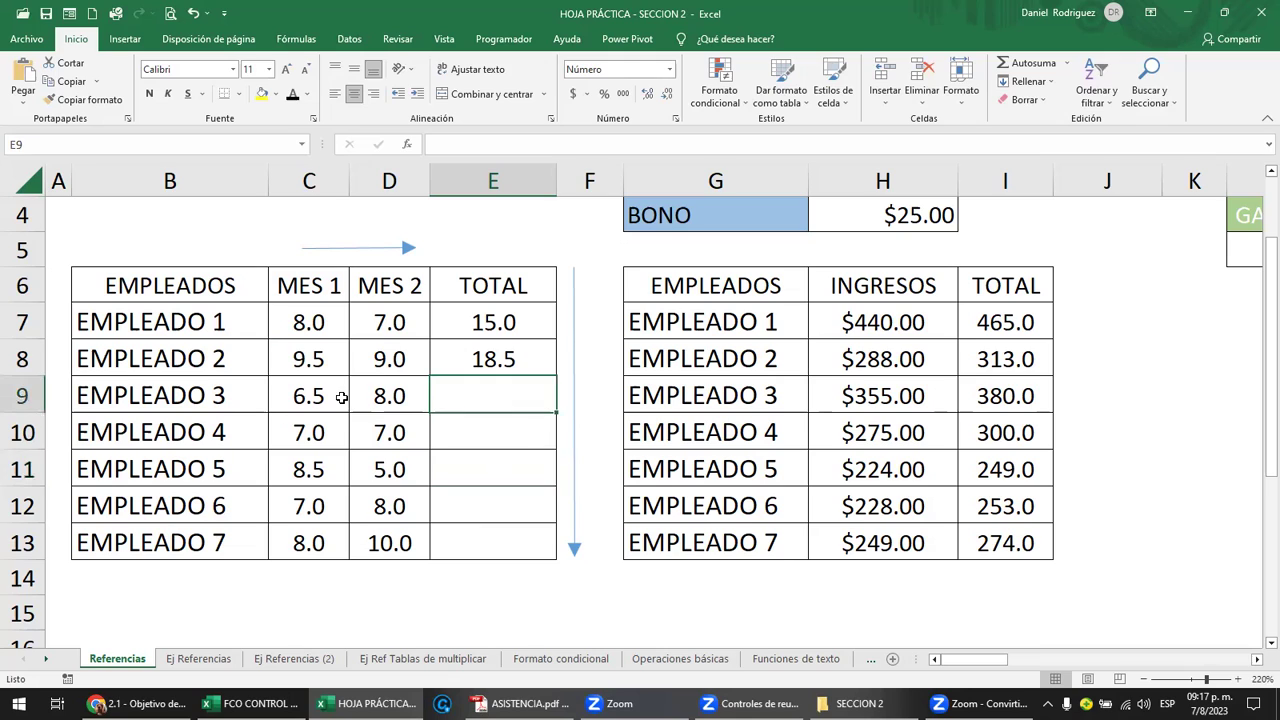
text(=)
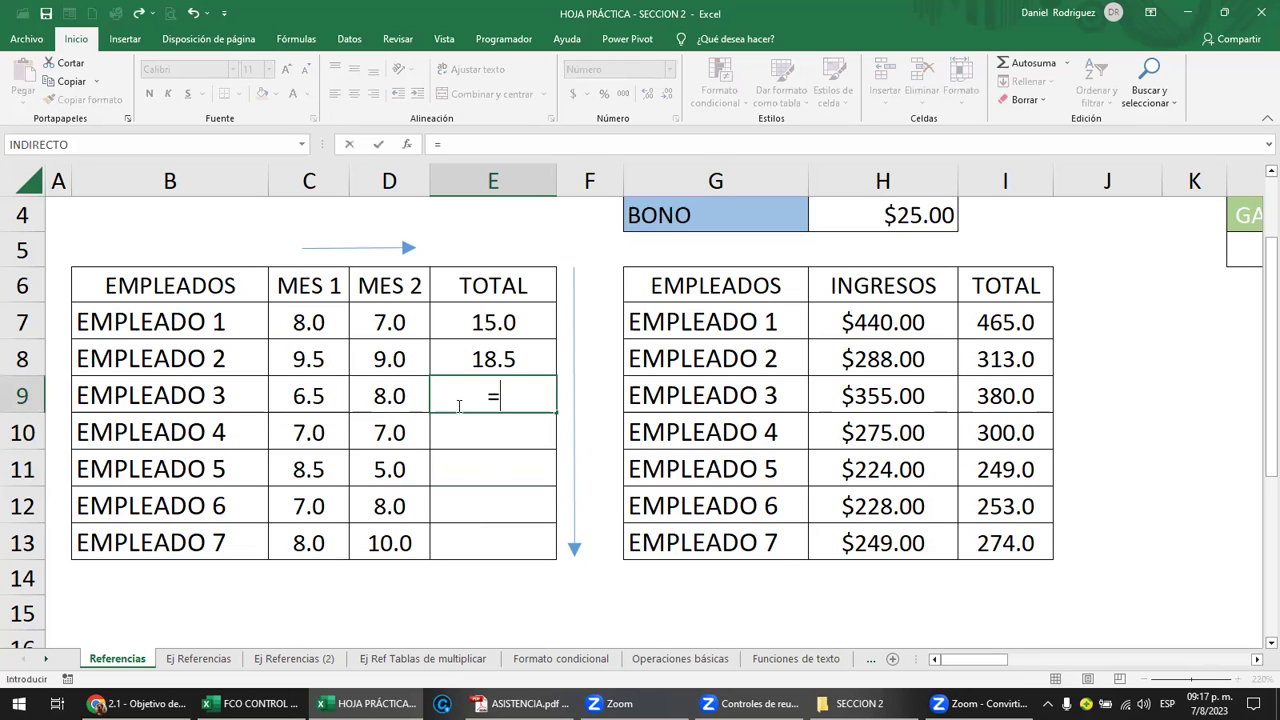
click(313, 395)
text(+)
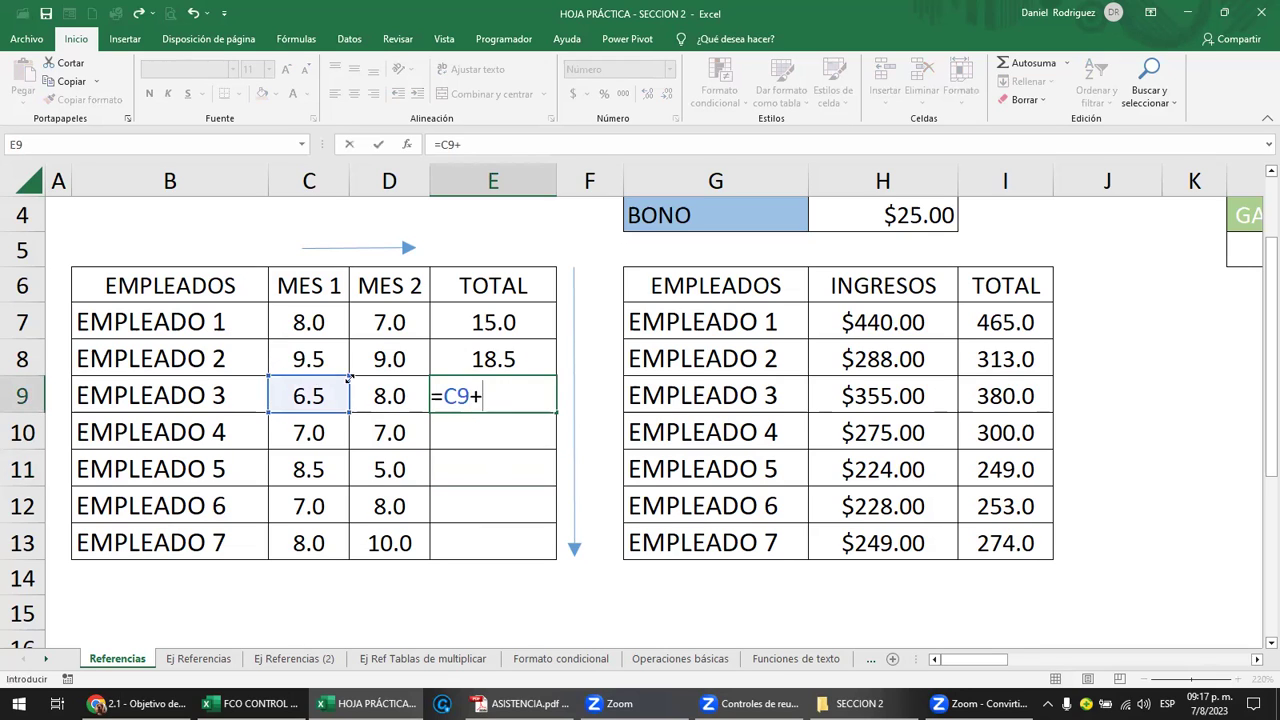
click(381, 387)
key(Return)
Clear the EMPLEADO 2 and 3 totals, then select EMPLEADO 1's total cell
key(Up)
drag(508, 360, 516, 405)
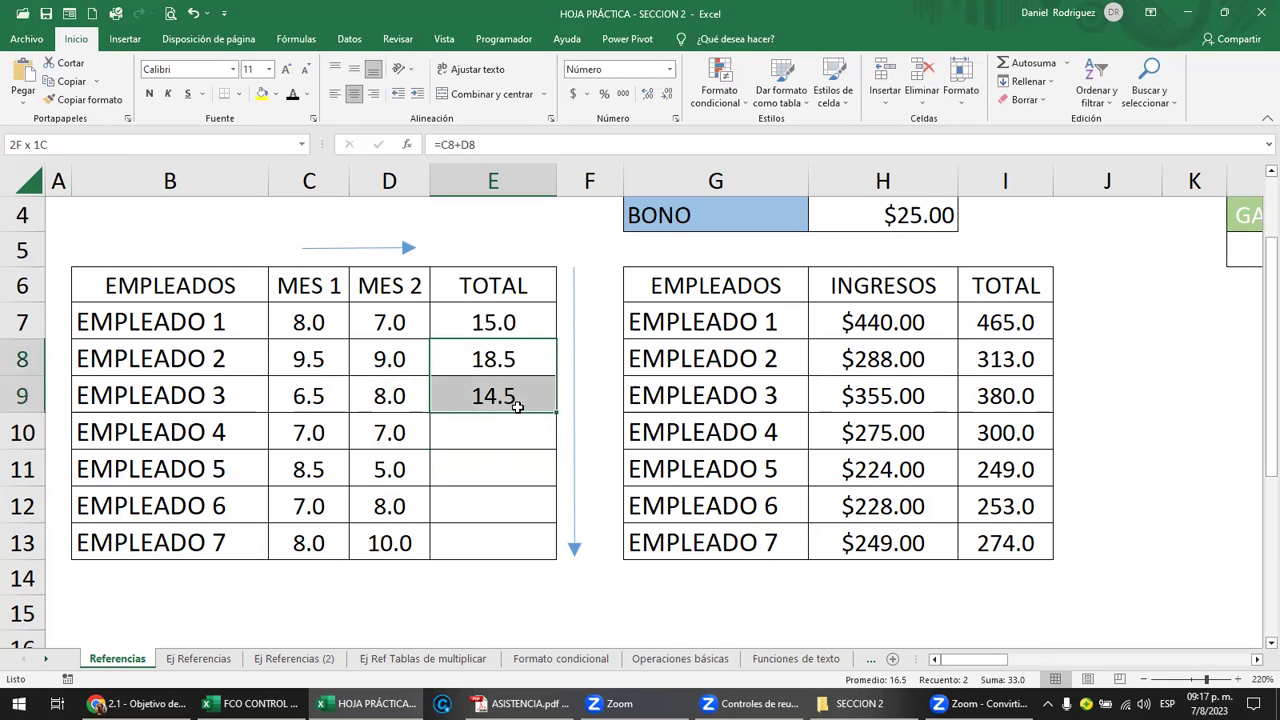
key(Delete)
click(490, 321)
Clear EMPLEADO 1's total and start a MES 1 + MES 2 sum, then discard it
key(Delete)
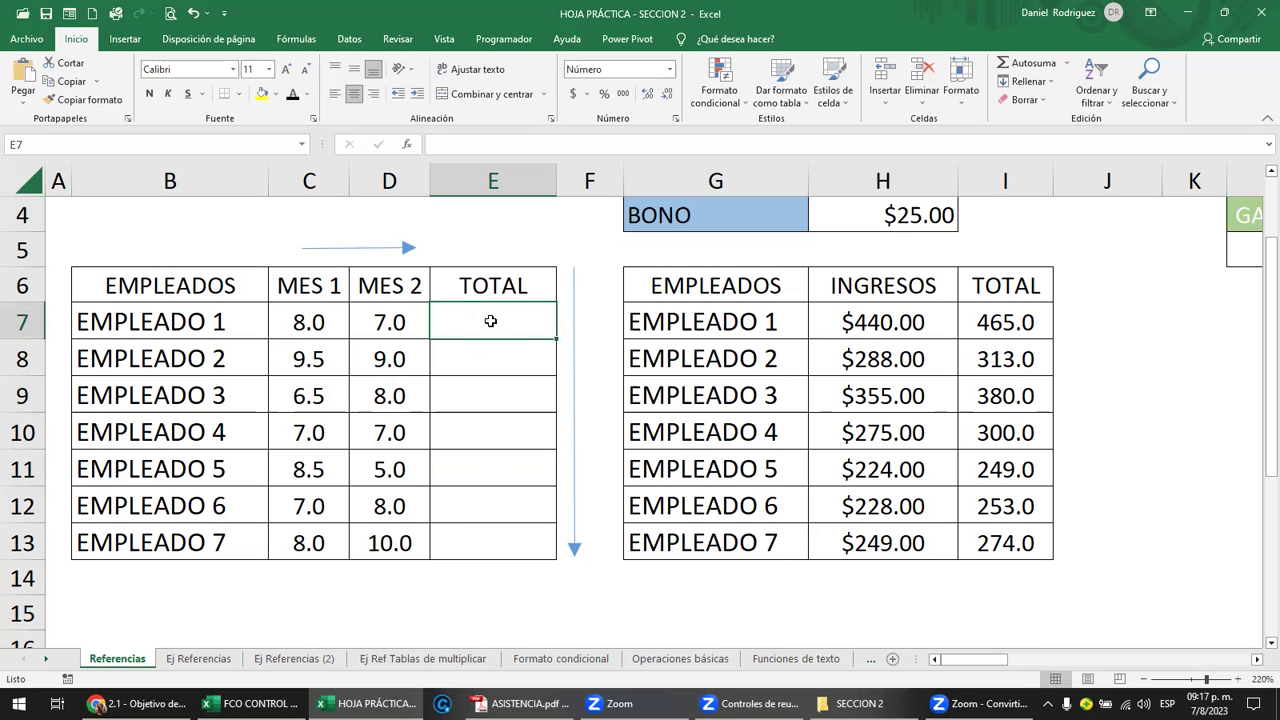
text(=)
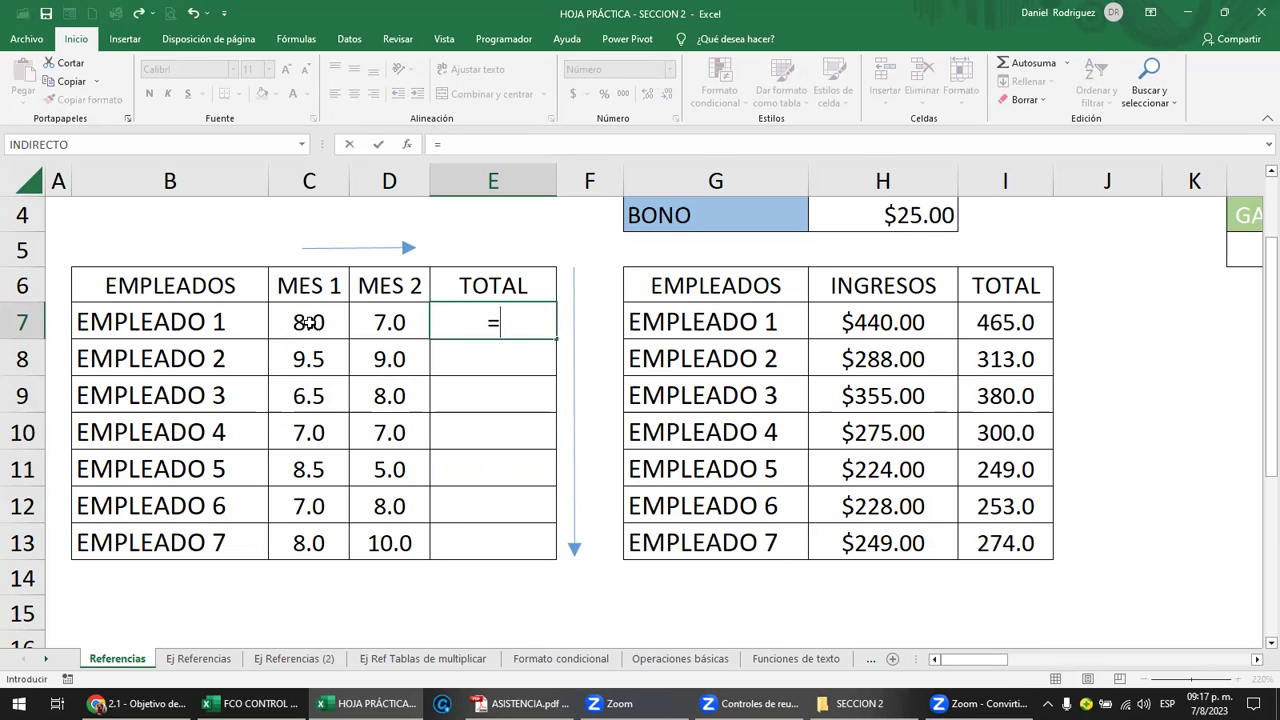
click(310, 321)
text(+)
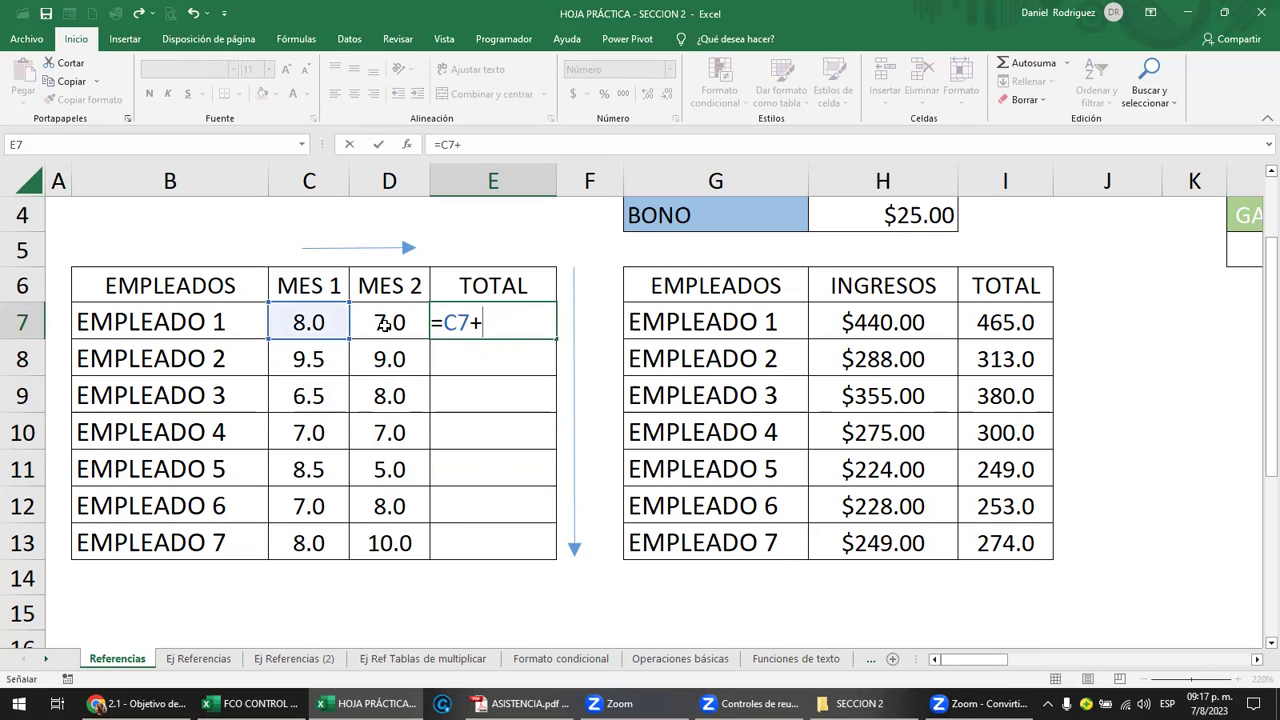
click(390, 321)
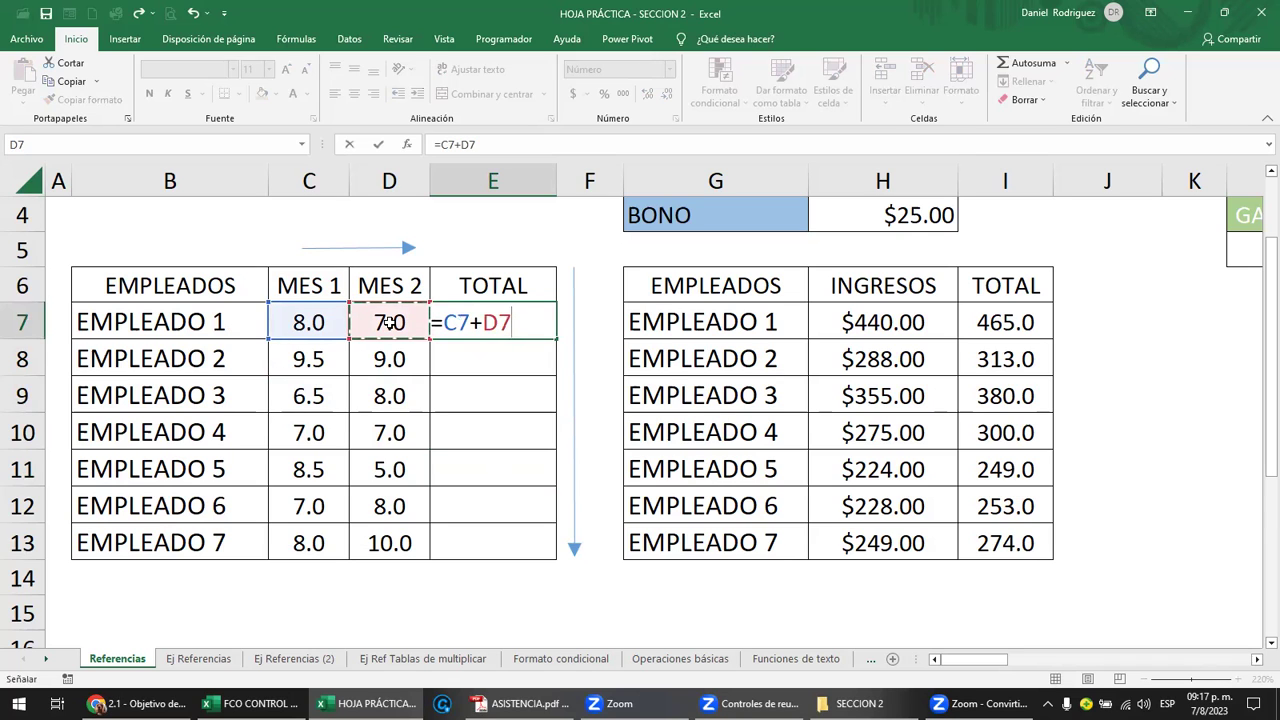
key(Escape)
Enter a PROMEDIO formula averaging EMPLEADO 1's MES 1 and MES 2 in E7
text(=P)
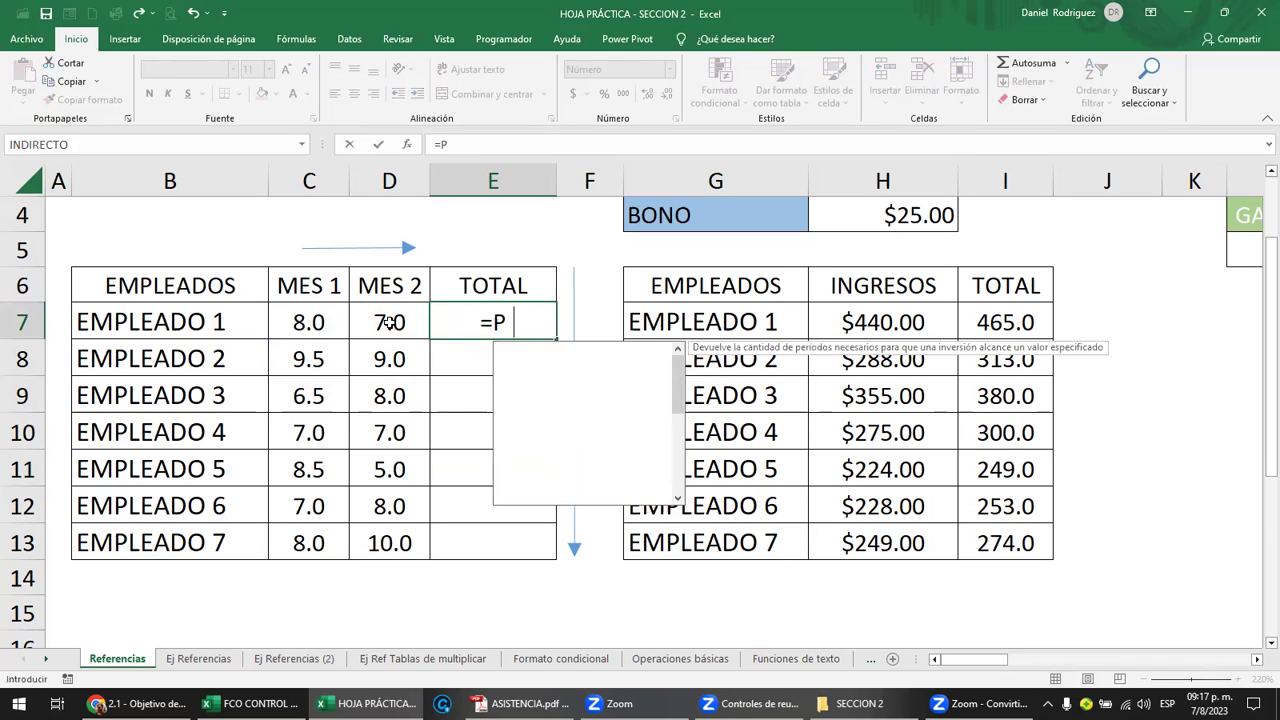
text(ROMEDIO)
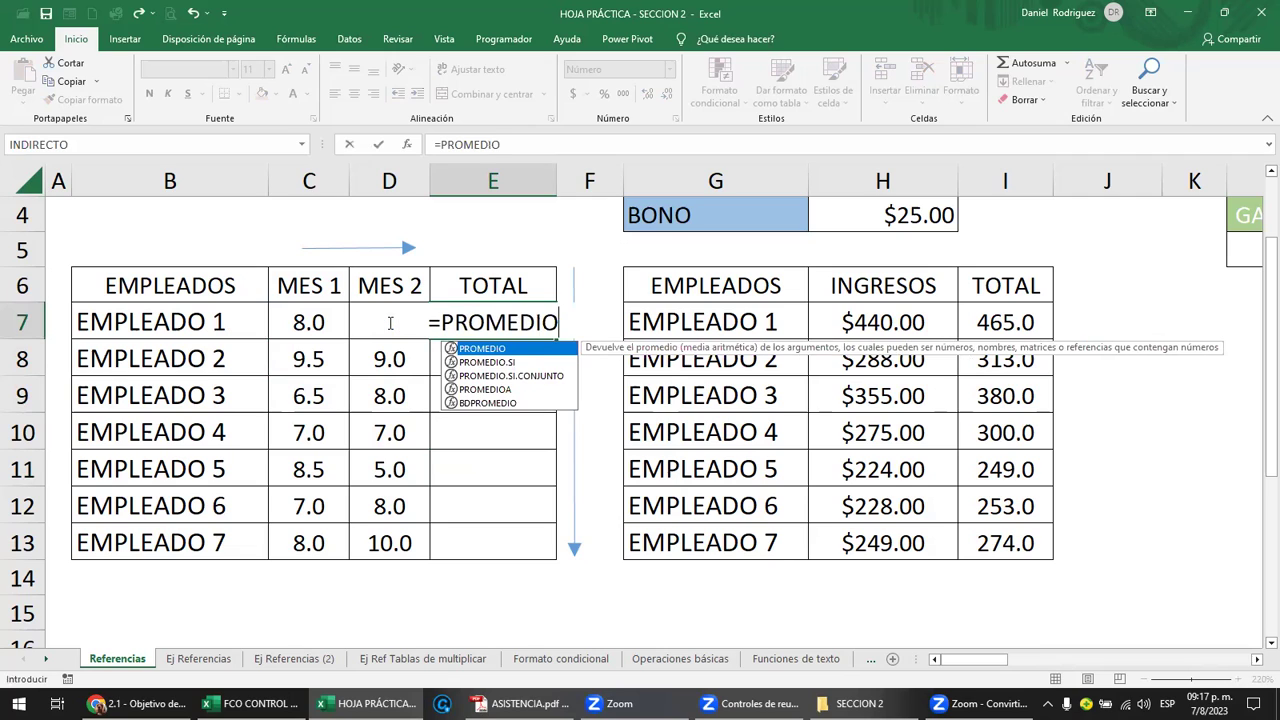
text(()
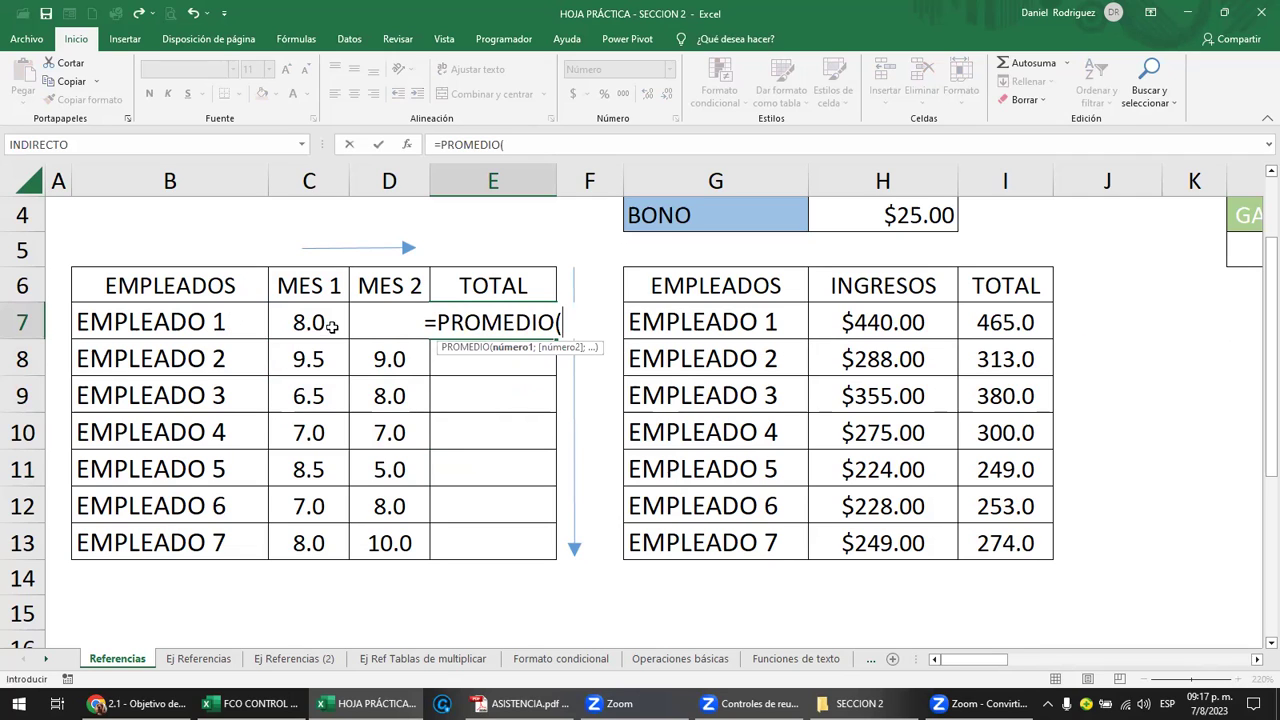
drag(343, 316, 388, 318)
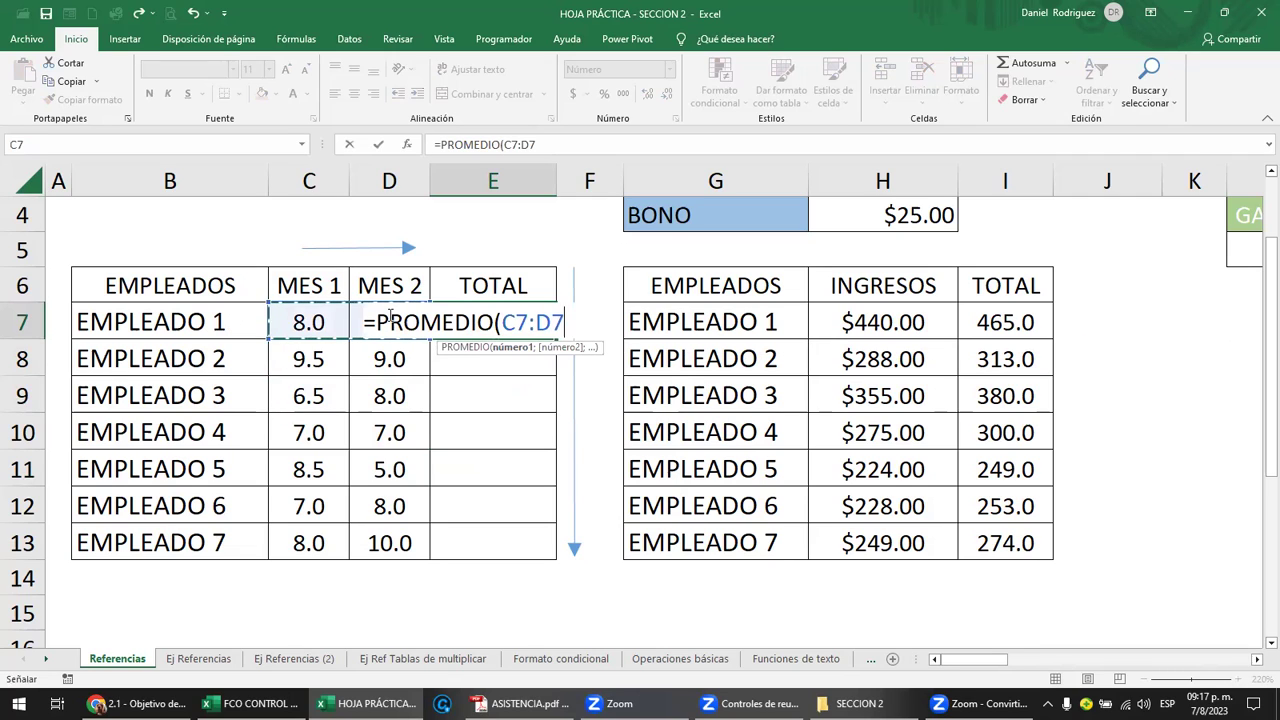
key(ctrl+Return)
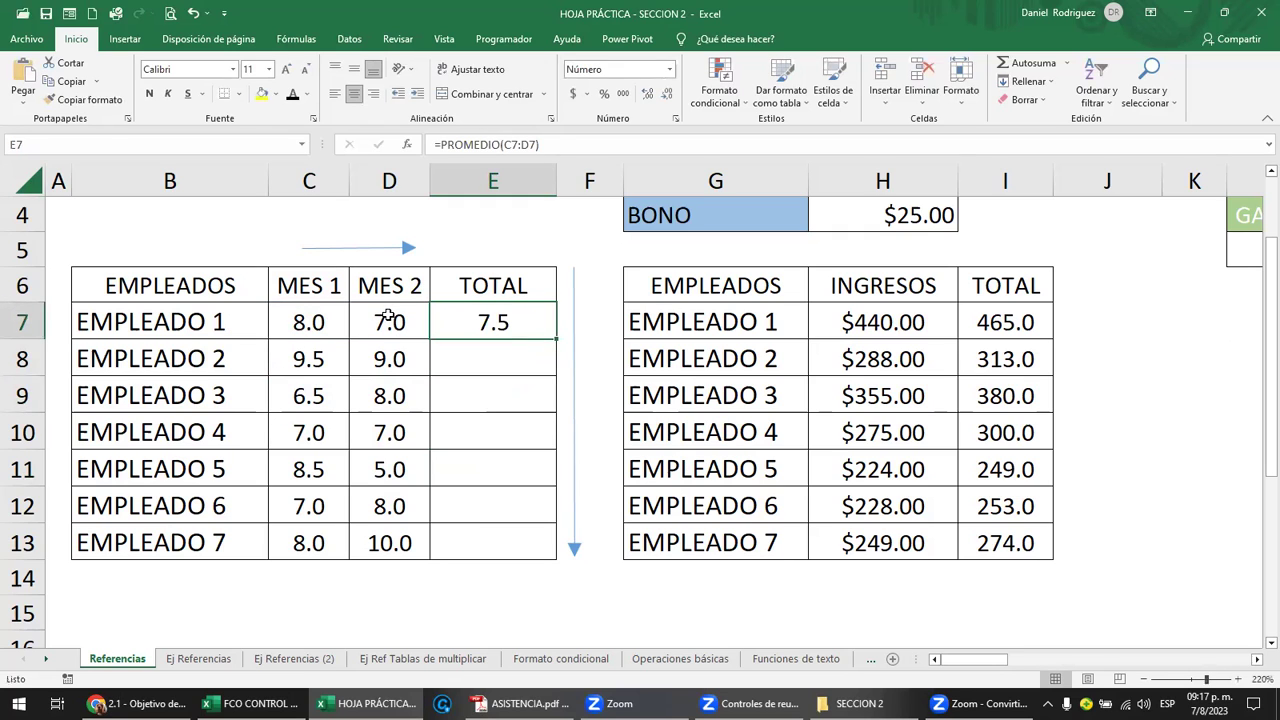
Replace it with =C7+D7 as EMPLEADO 1's total in E7
text(=)
click(390, 316)
key(Left)
text(+)
click(390, 316)
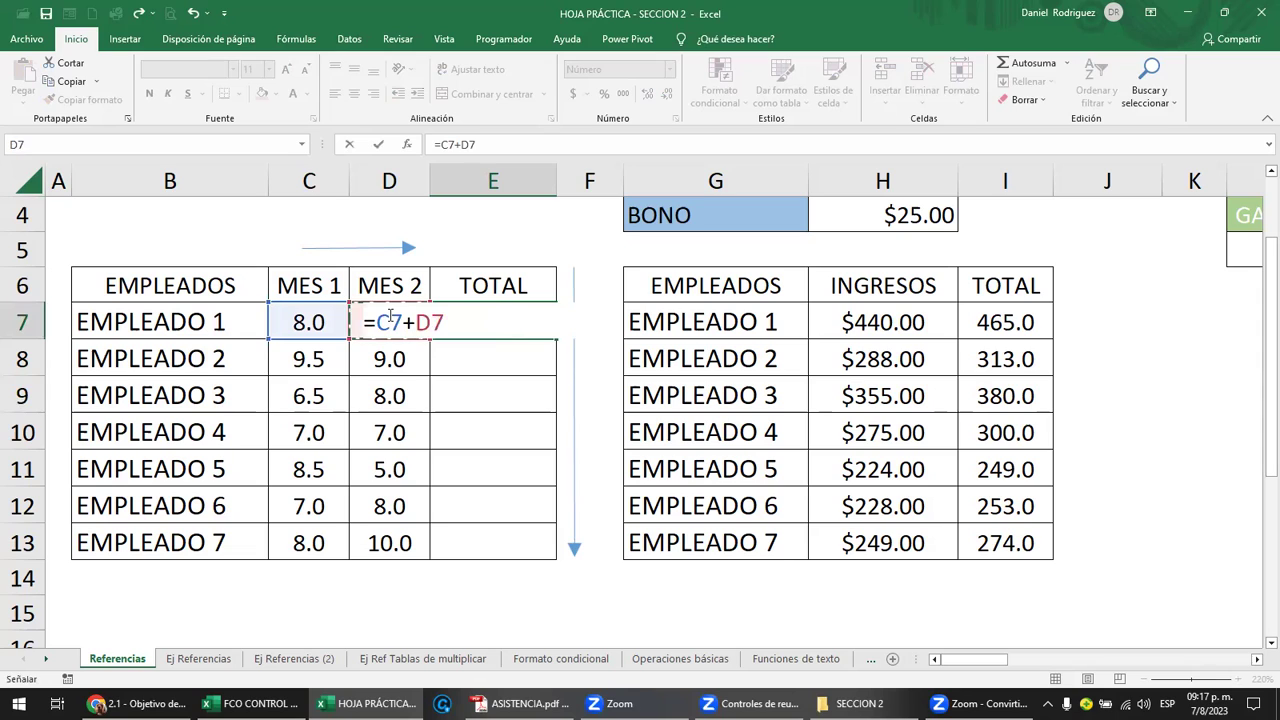
key(Return)
Fill the =C7+D7 formula down to EMPLEADO 7 and check the last row
click(461, 314)
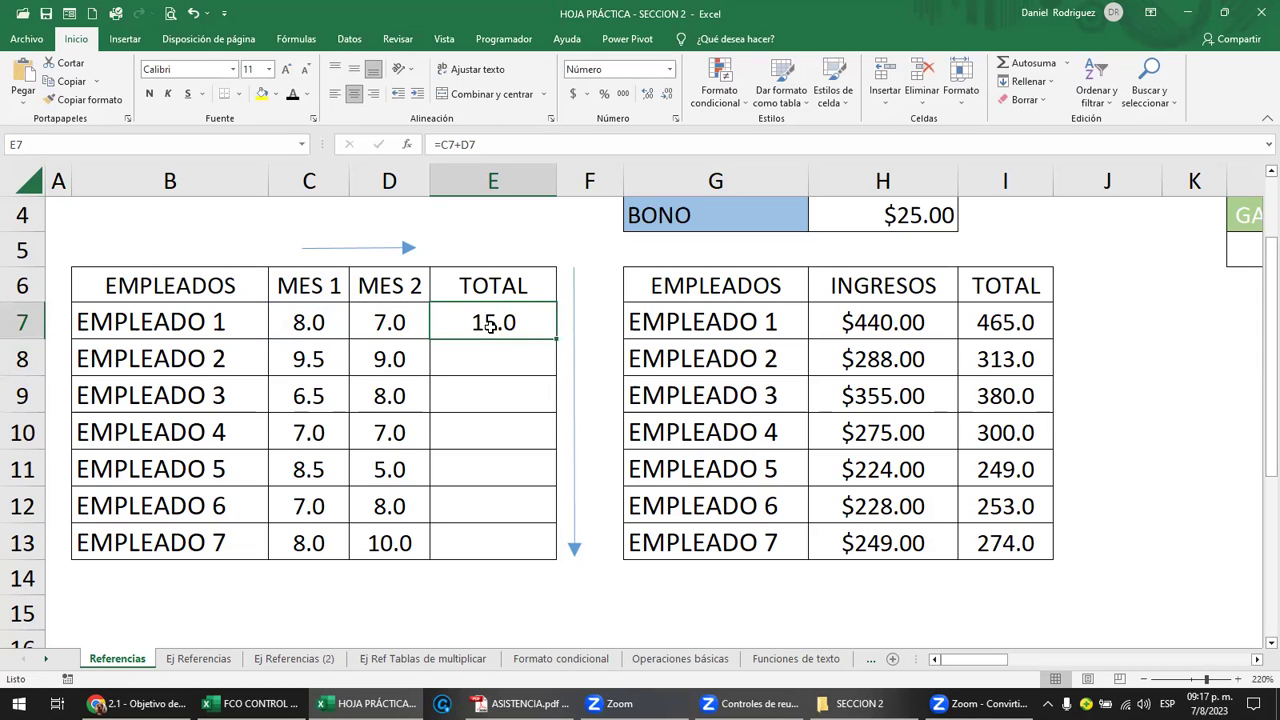
double_click(557, 338)
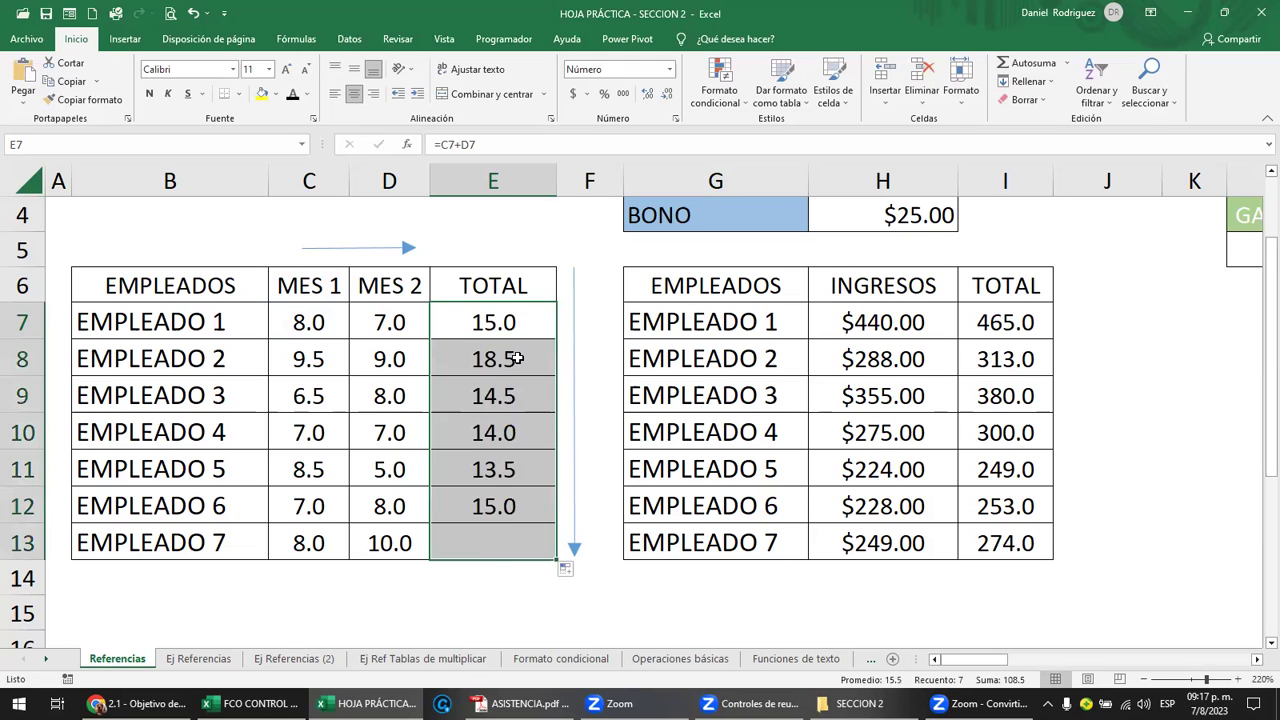
click(485, 540)
scroll(485, 540, up, 1)
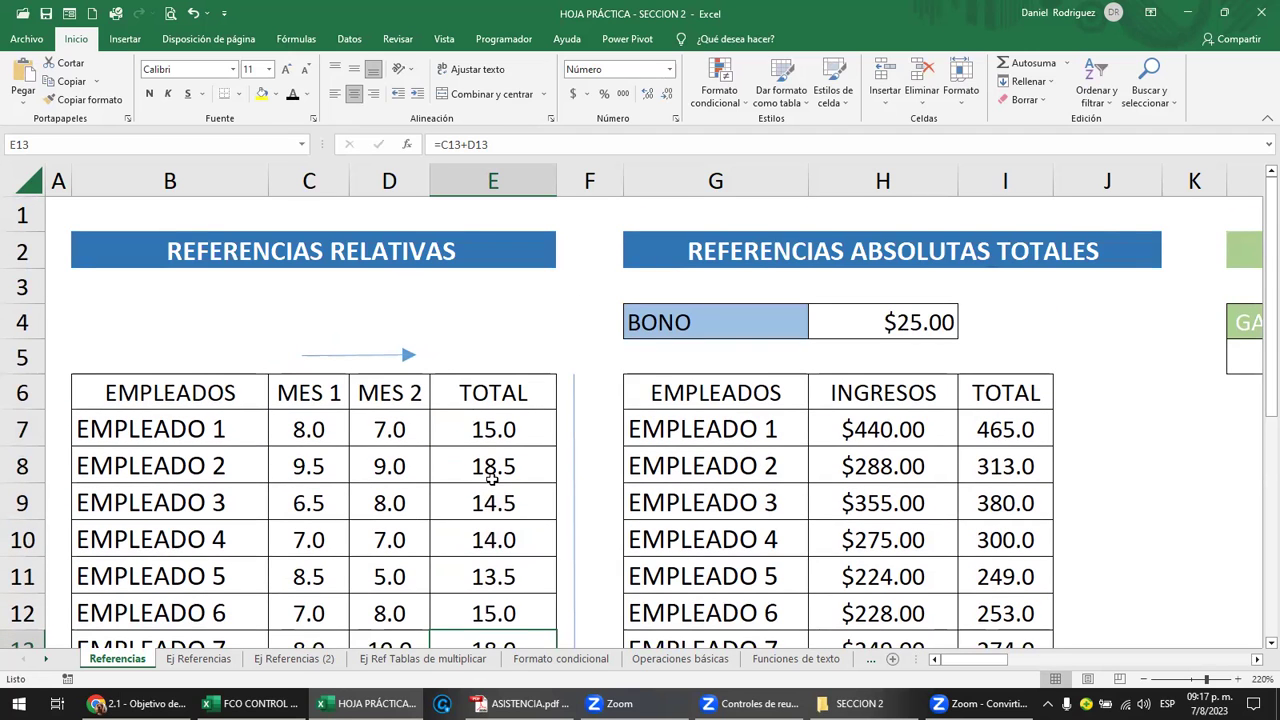
ctrl+scroll(492, 480, down, 1)
scroll(492, 480, down, 1)
scroll(492, 480, up, 1)
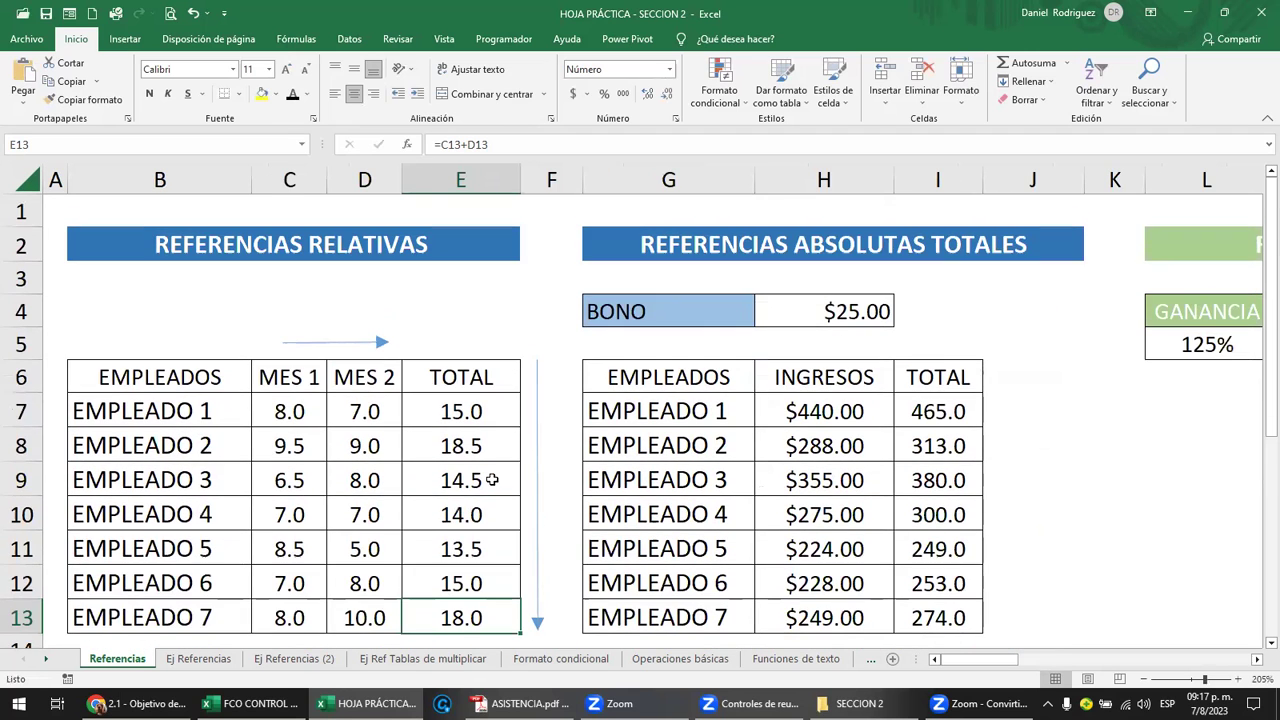
click(292, 414)
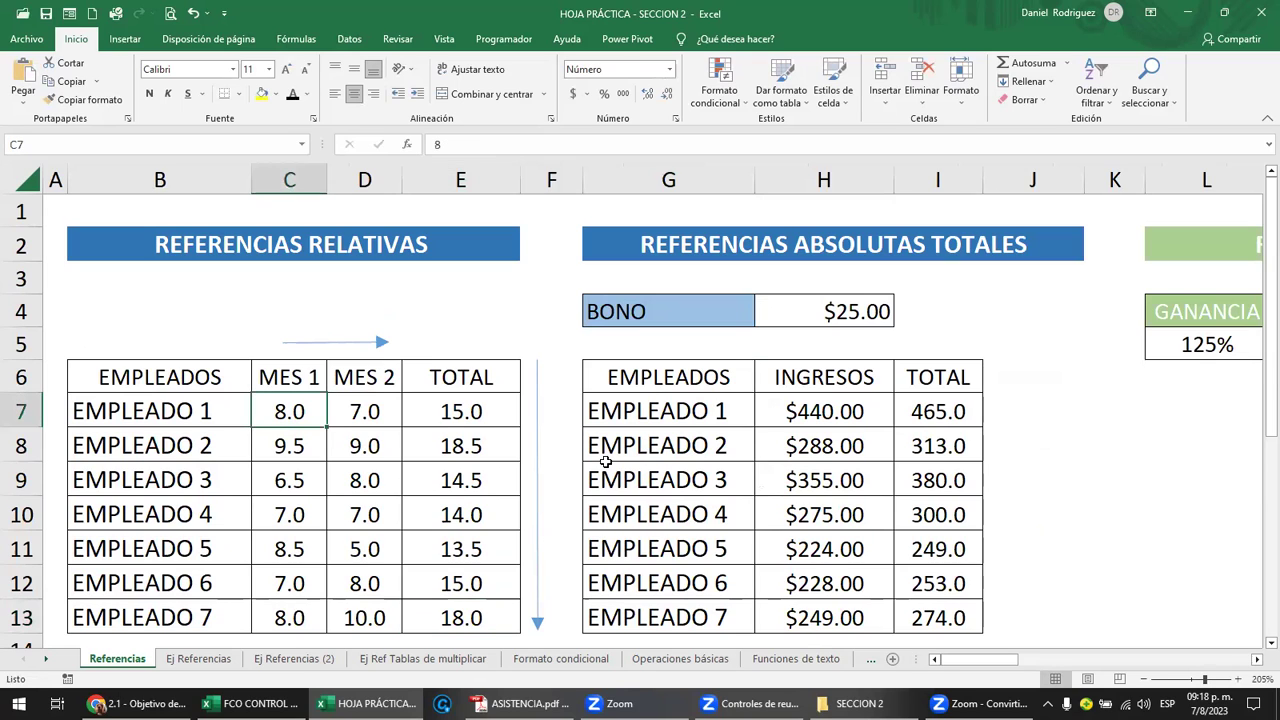
click(481, 415)
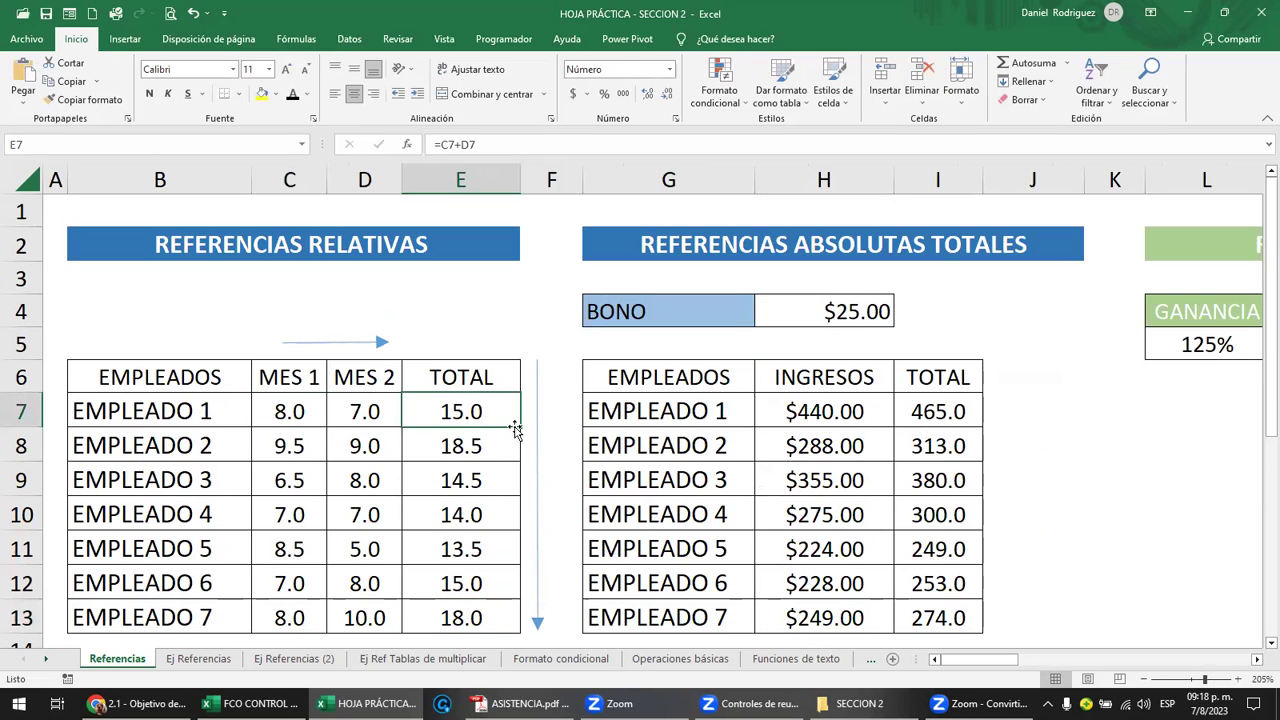
double_click(489, 420)
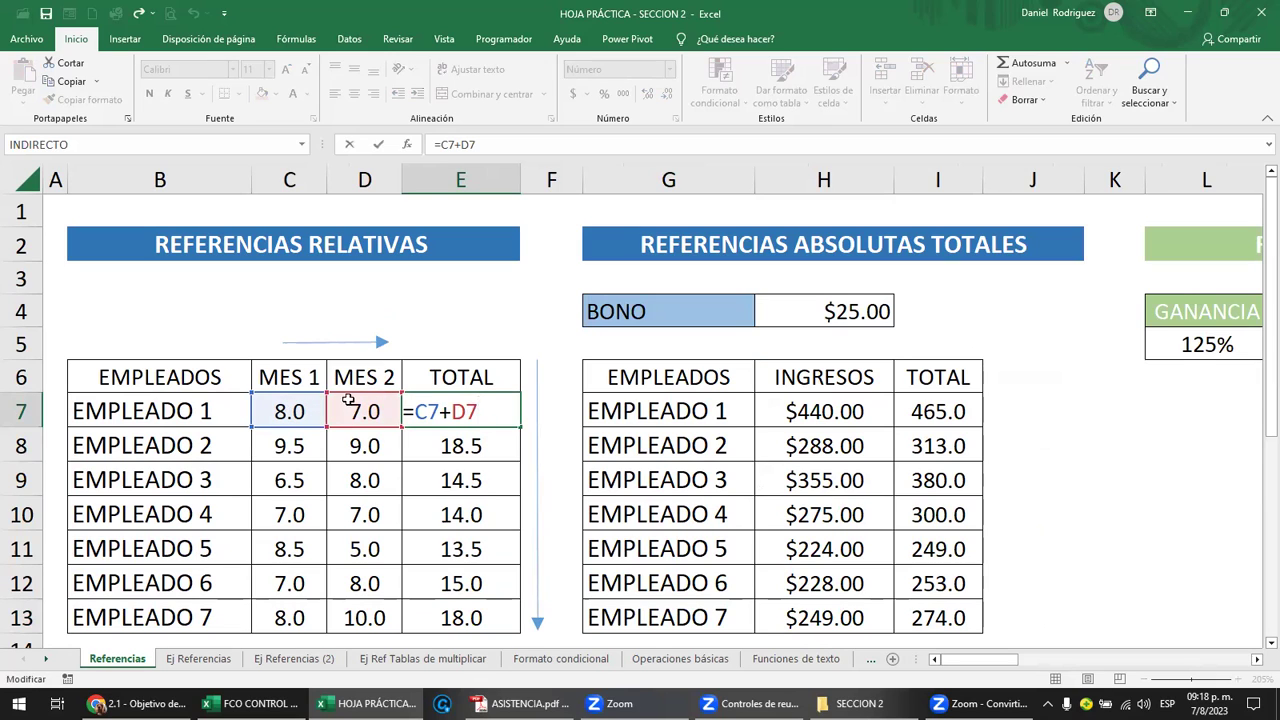
key(Escape)
double_click(477, 446)
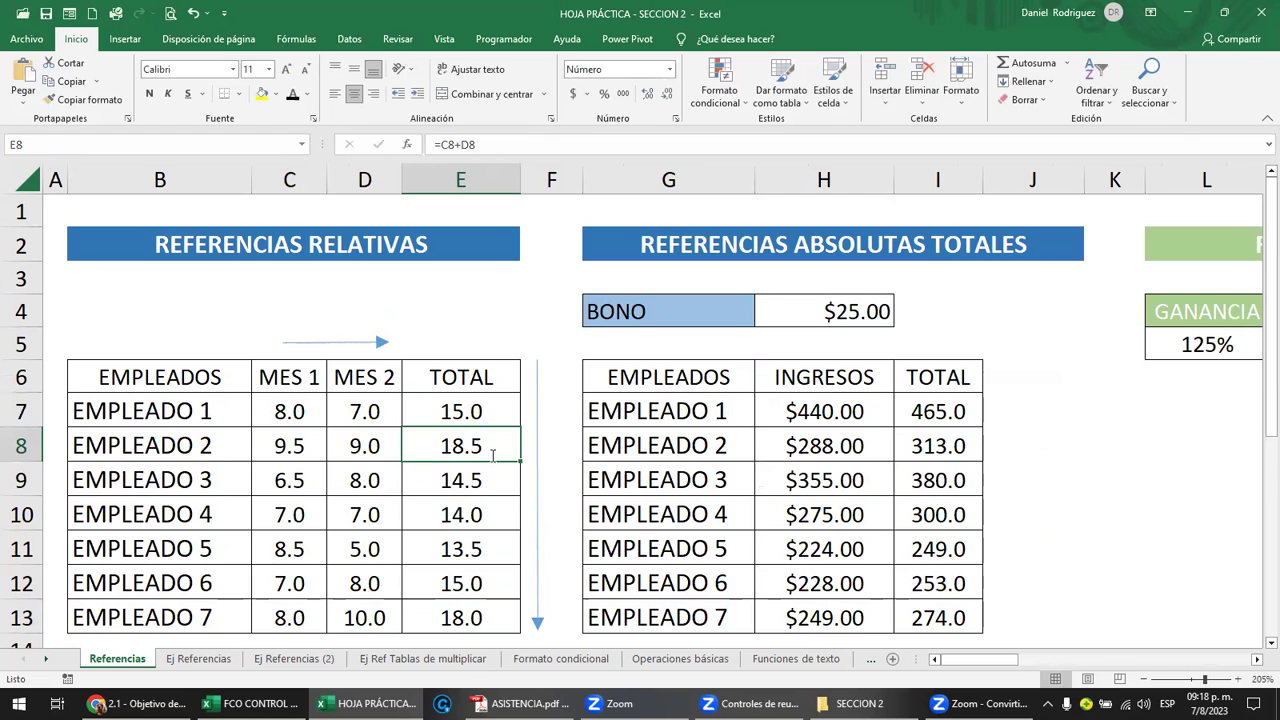
key(Escape)
double_click(492, 480)
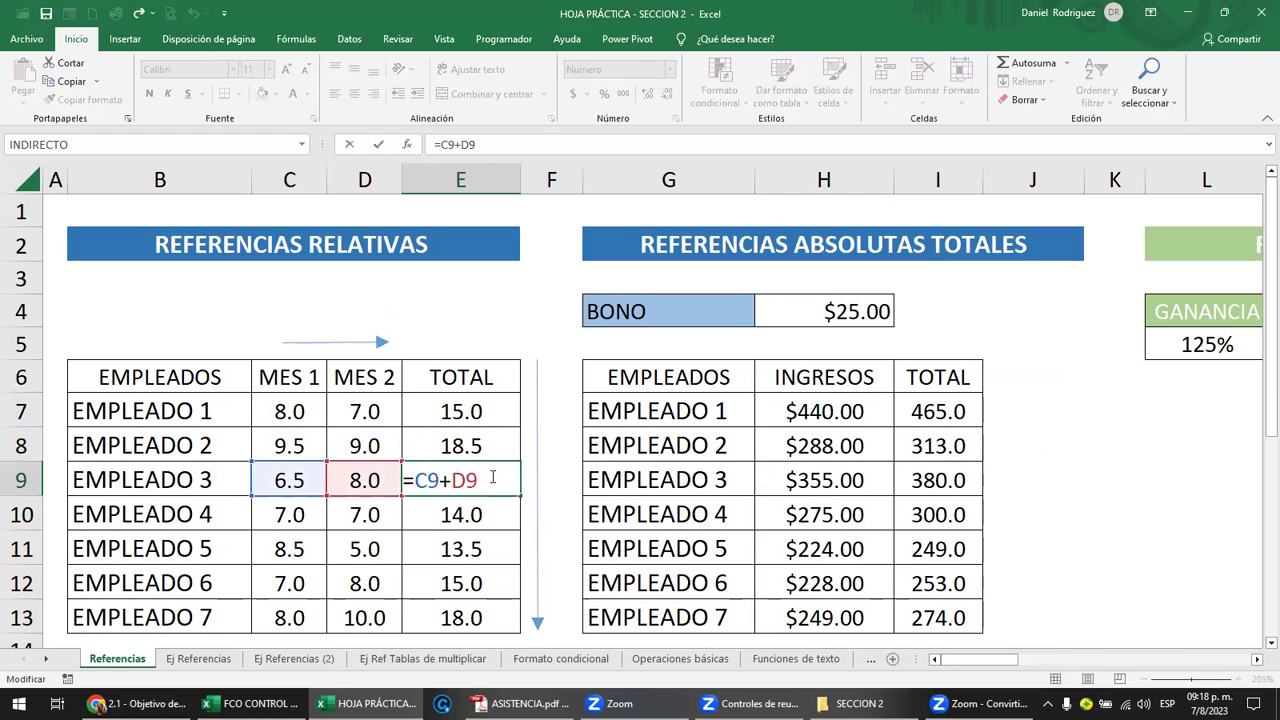
key(Escape)
click(495, 514)
double_click(496, 514)
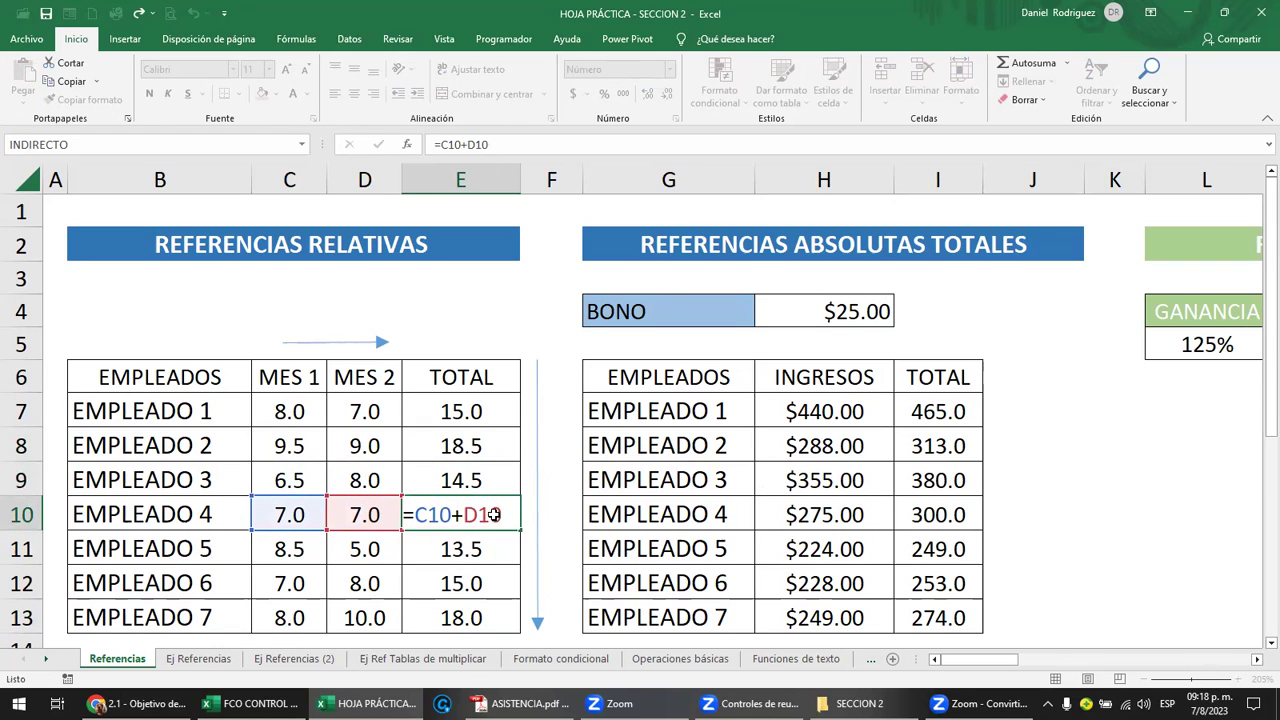
key(Escape)
double_click(490, 549)
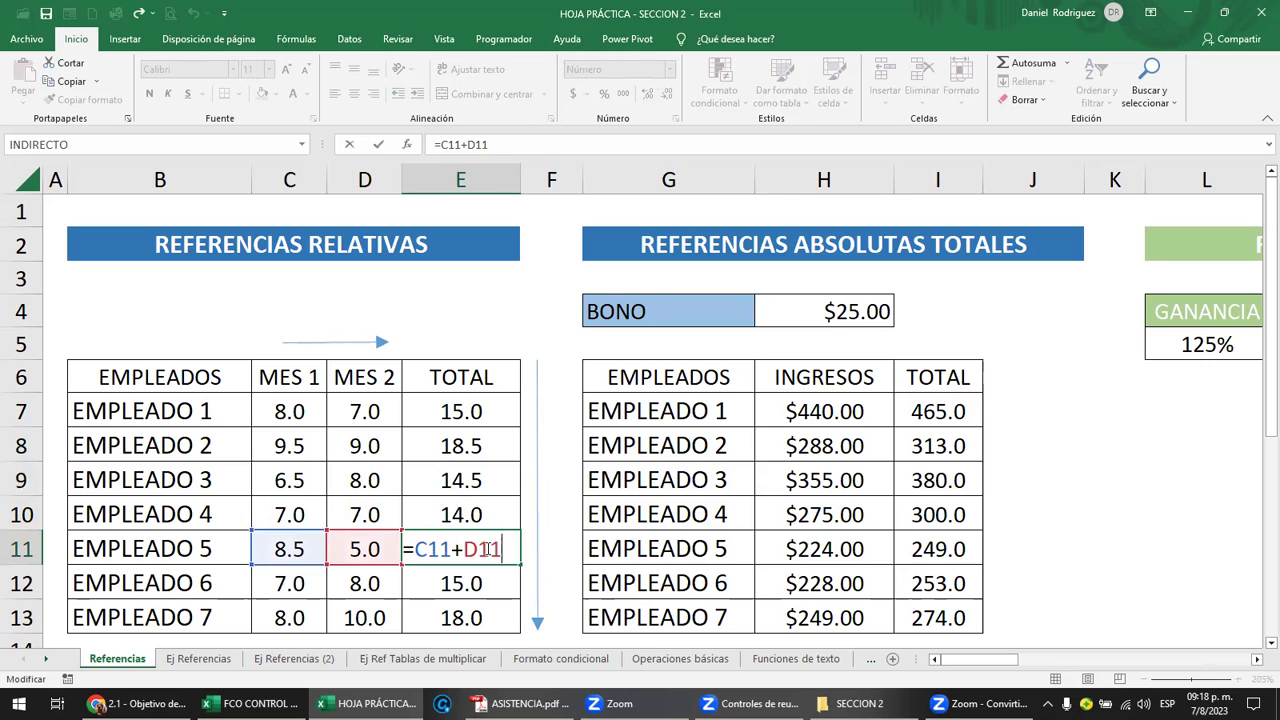
key(Escape)
click(537, 537)
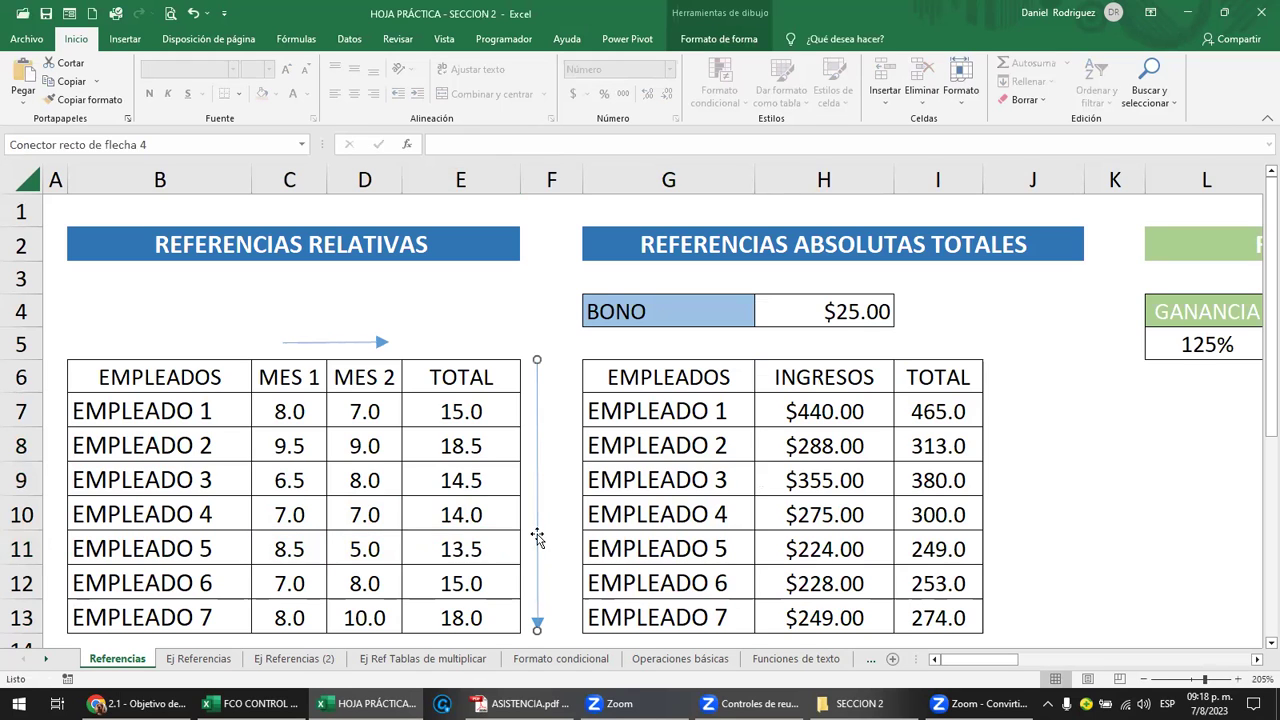
scroll(538, 538, down, 1)
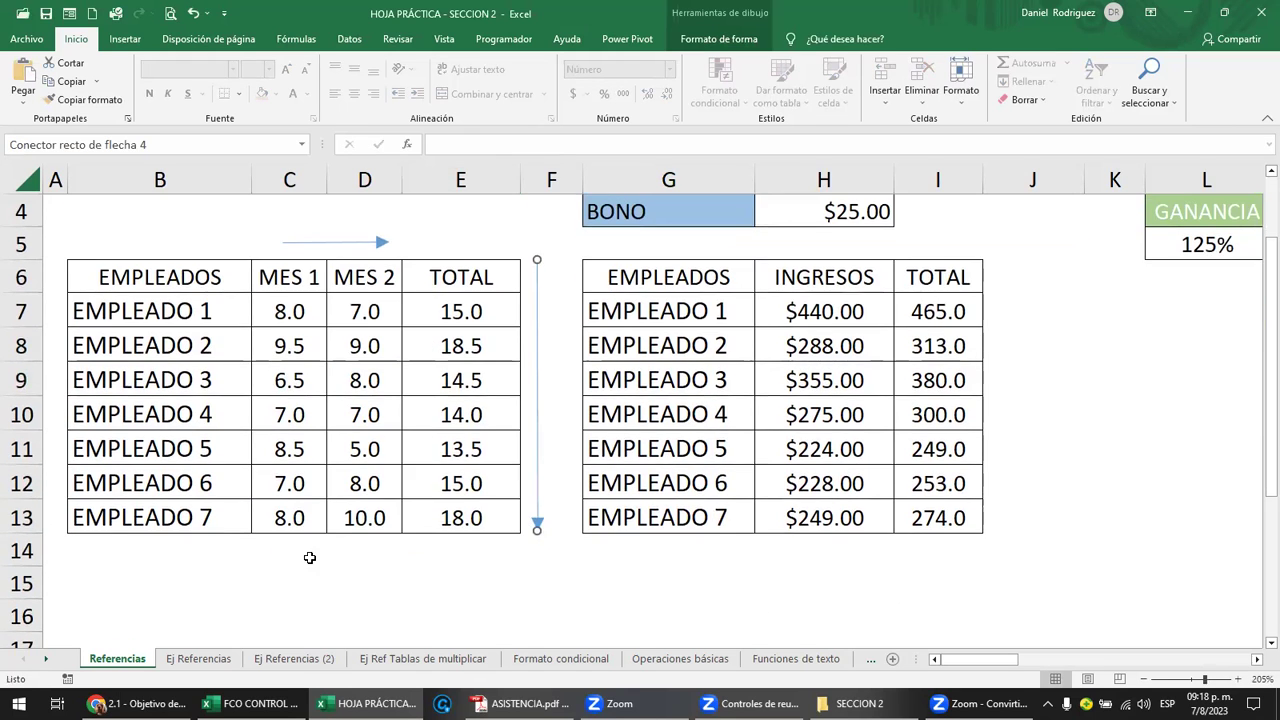
drag(290, 548, 352, 552)
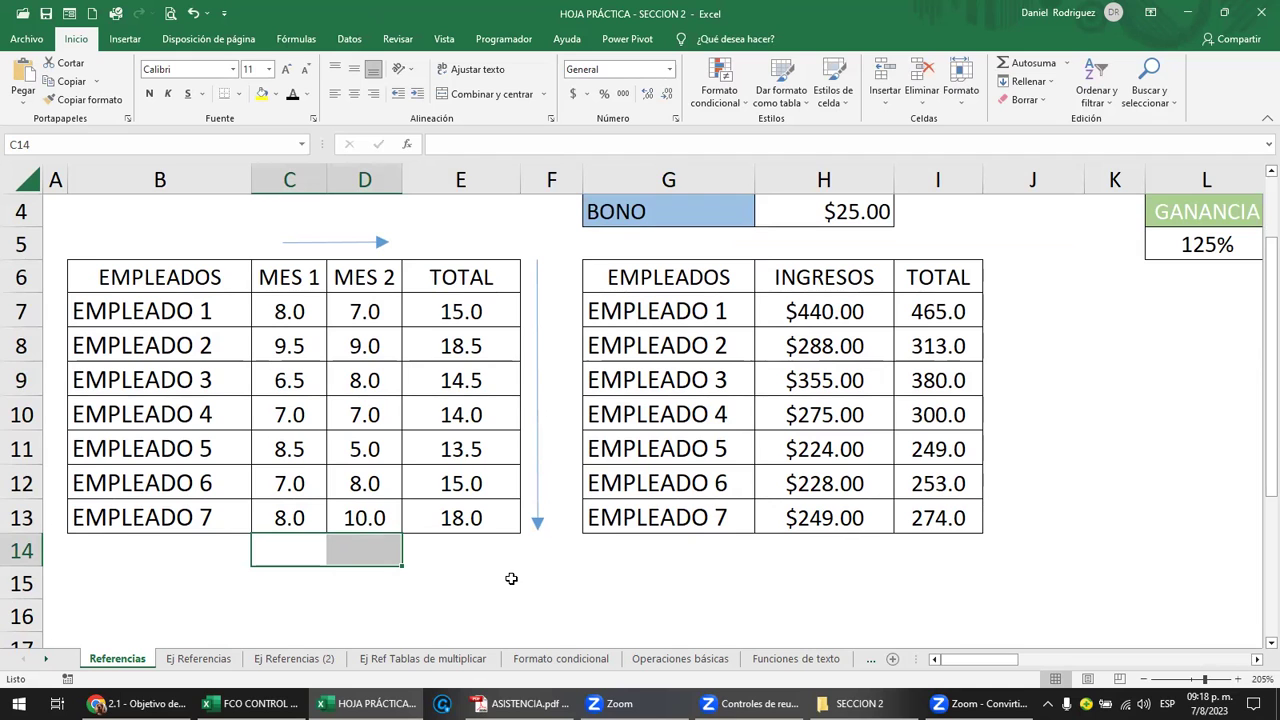
click(460, 312)
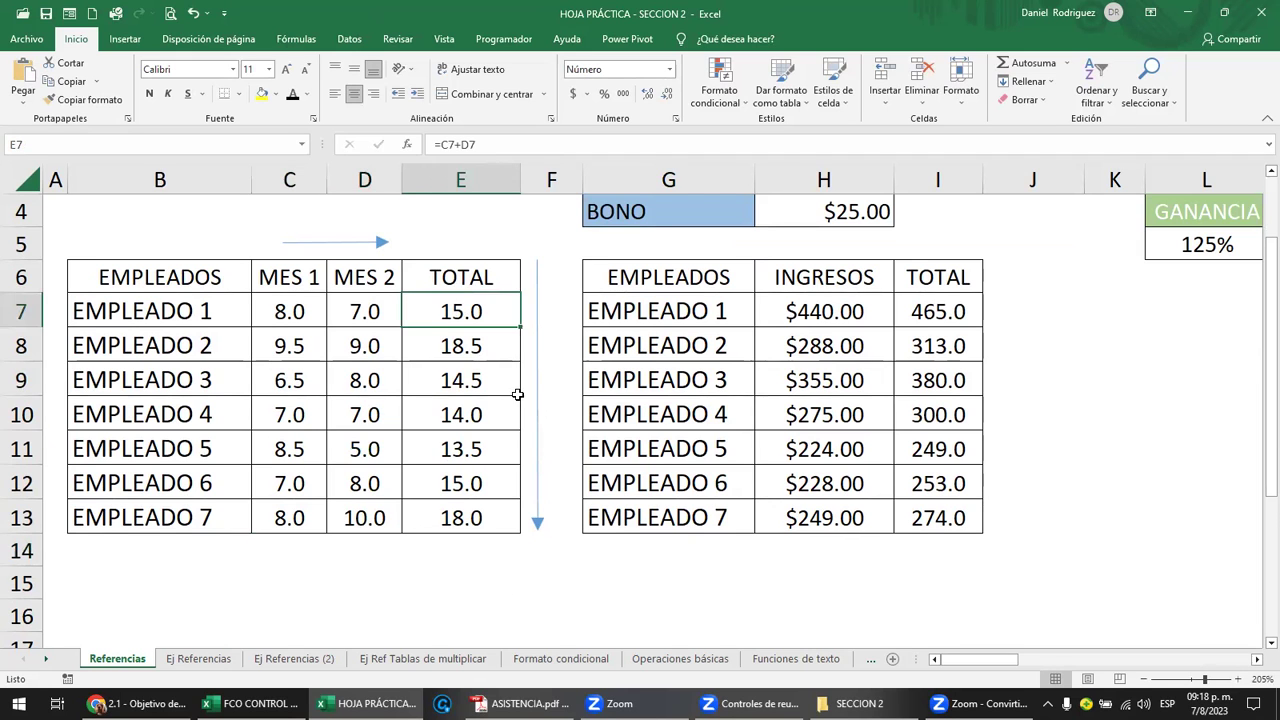
scroll(517, 394, up, 1)
key(F2)
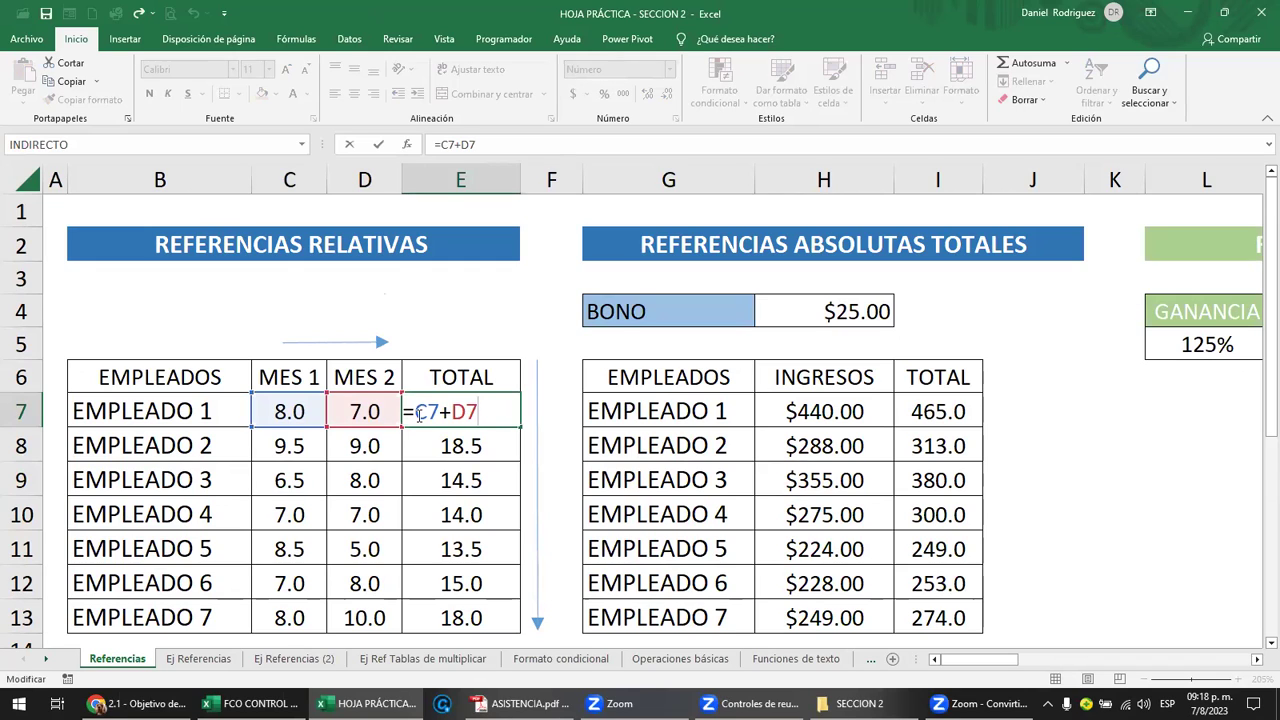
key(Return)
scroll(440, 419, down, 1)
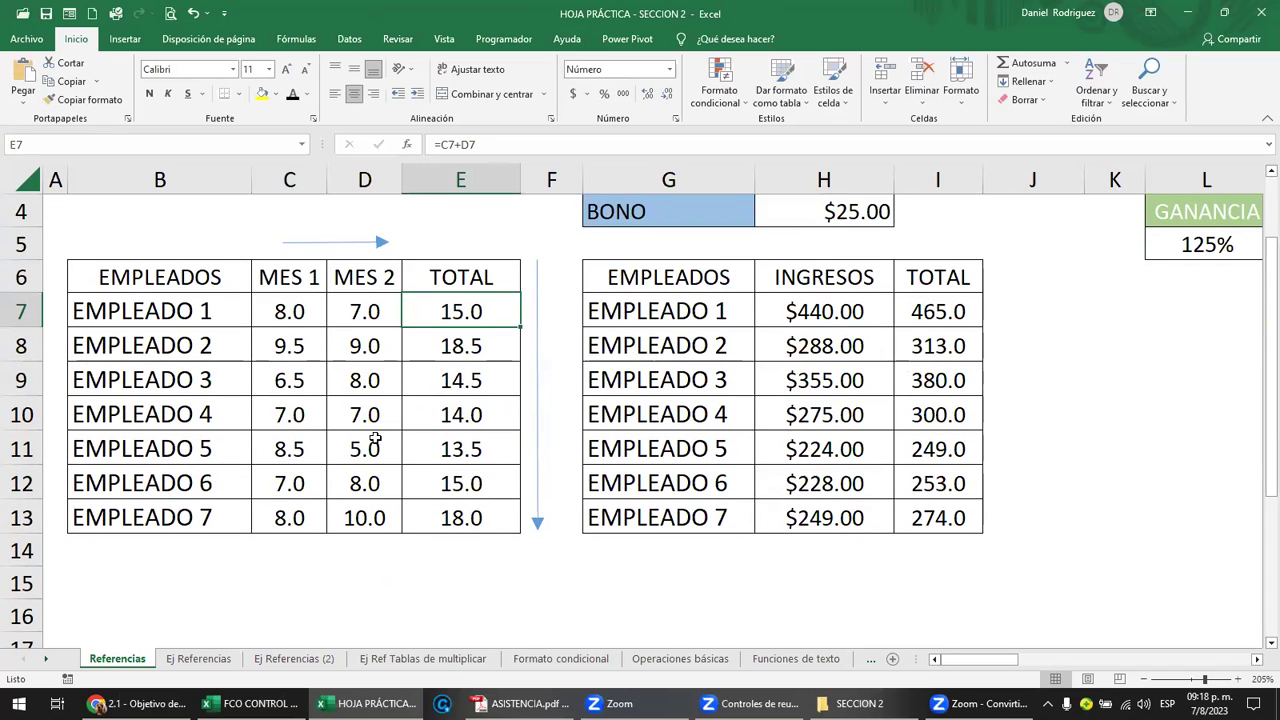
click(234, 510)
scroll(268, 495, down, 1)
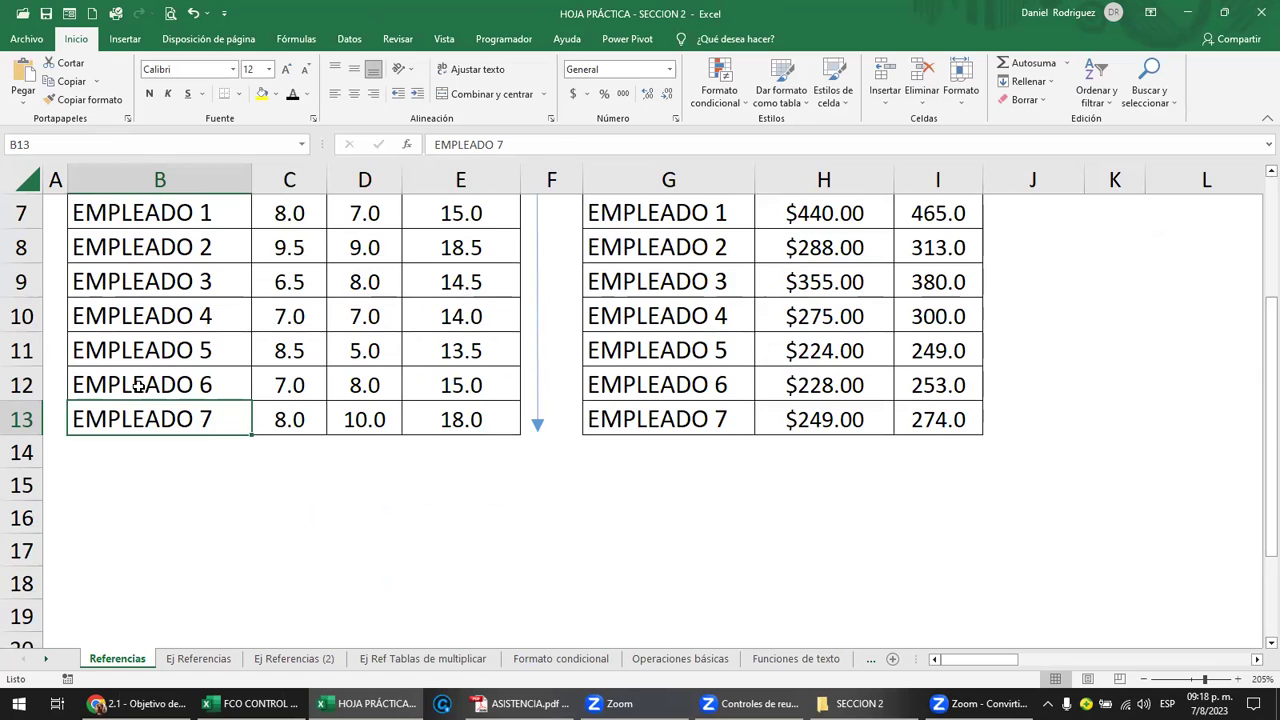
Fill the names down from EMPLEADO 7 to add EMPLEADO 8 through EMPLEADO 10
click(212, 222)
click(214, 260)
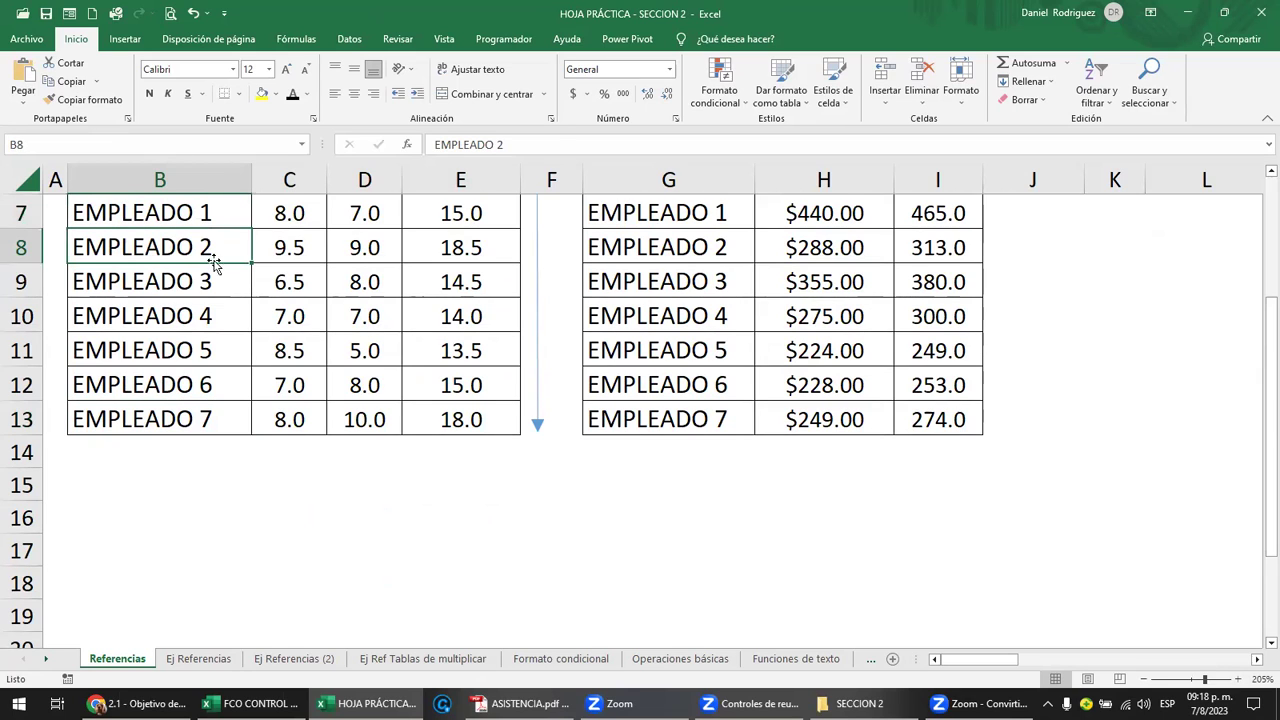
click(220, 422)
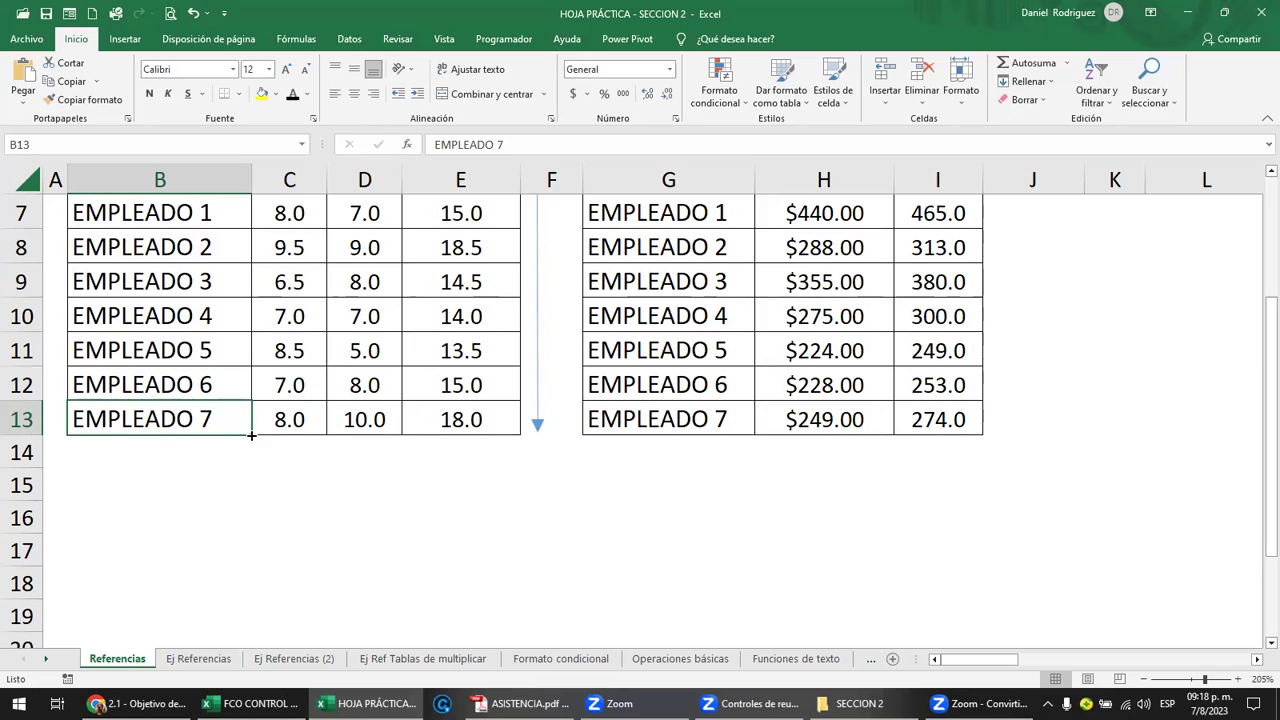
ctrl+scroll(268, 485, up, 1)
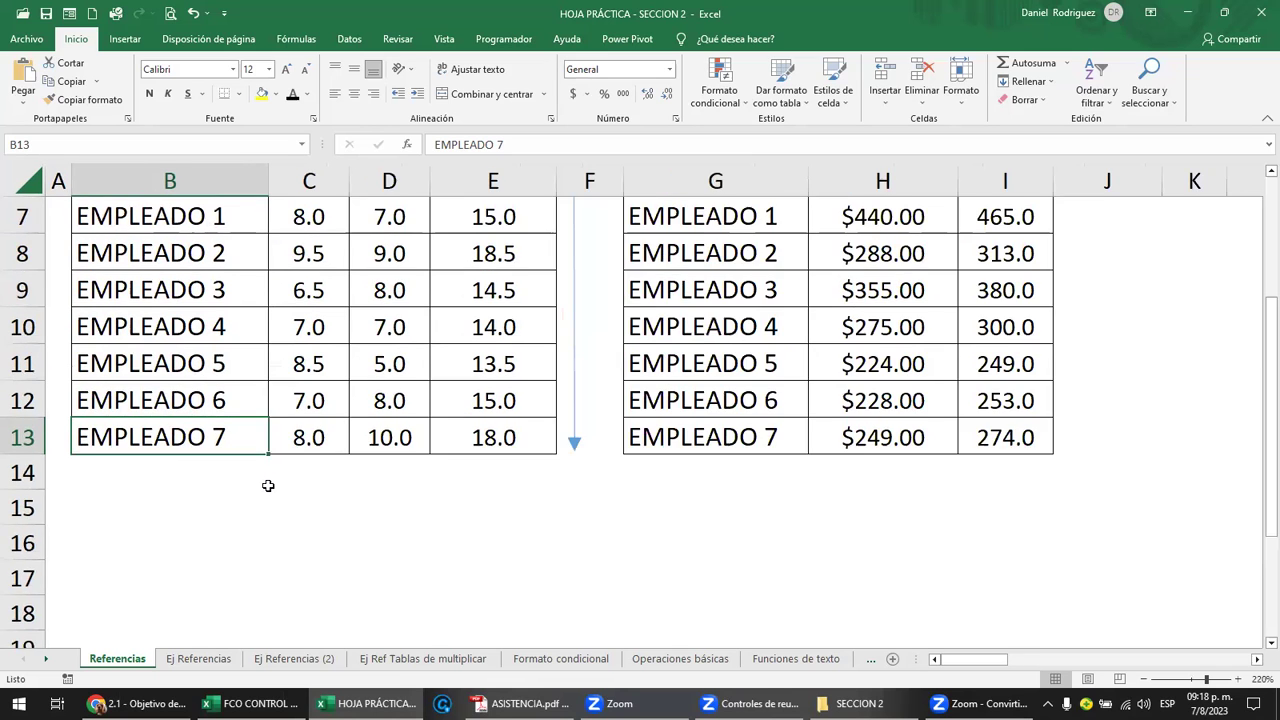
ctrl+scroll(266, 470, up, 2)
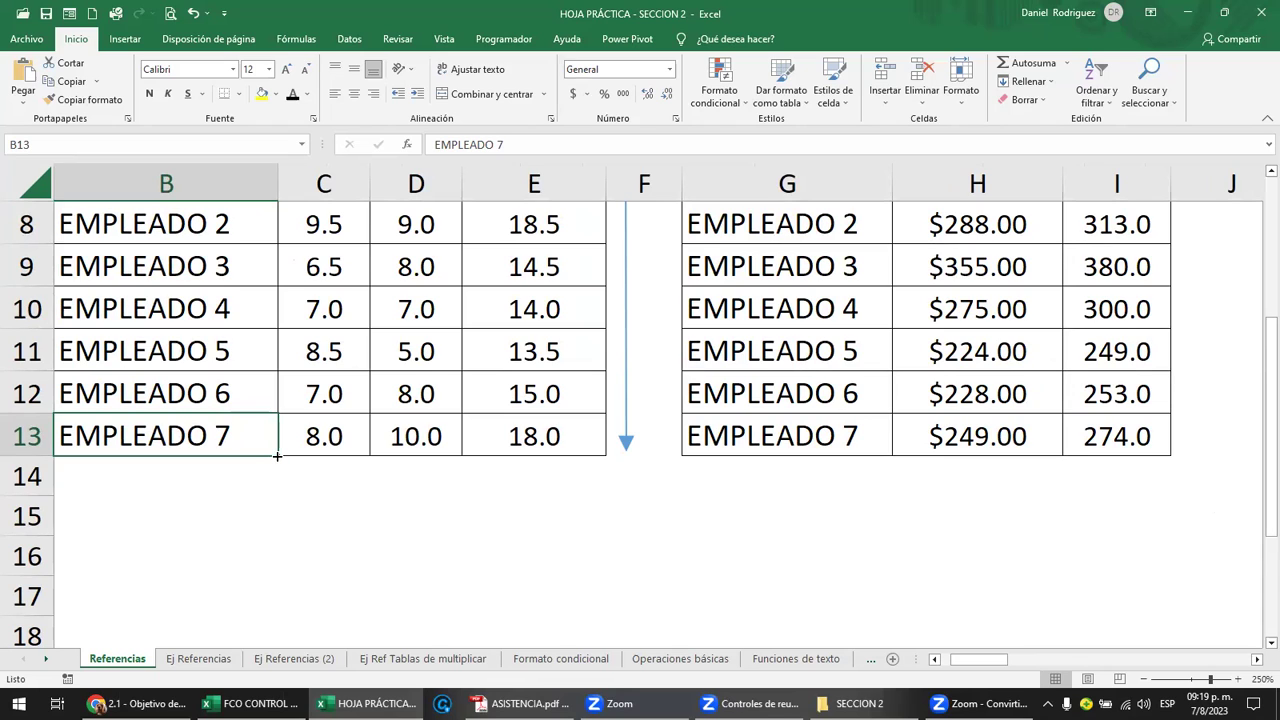
drag(277, 456, 270, 541)
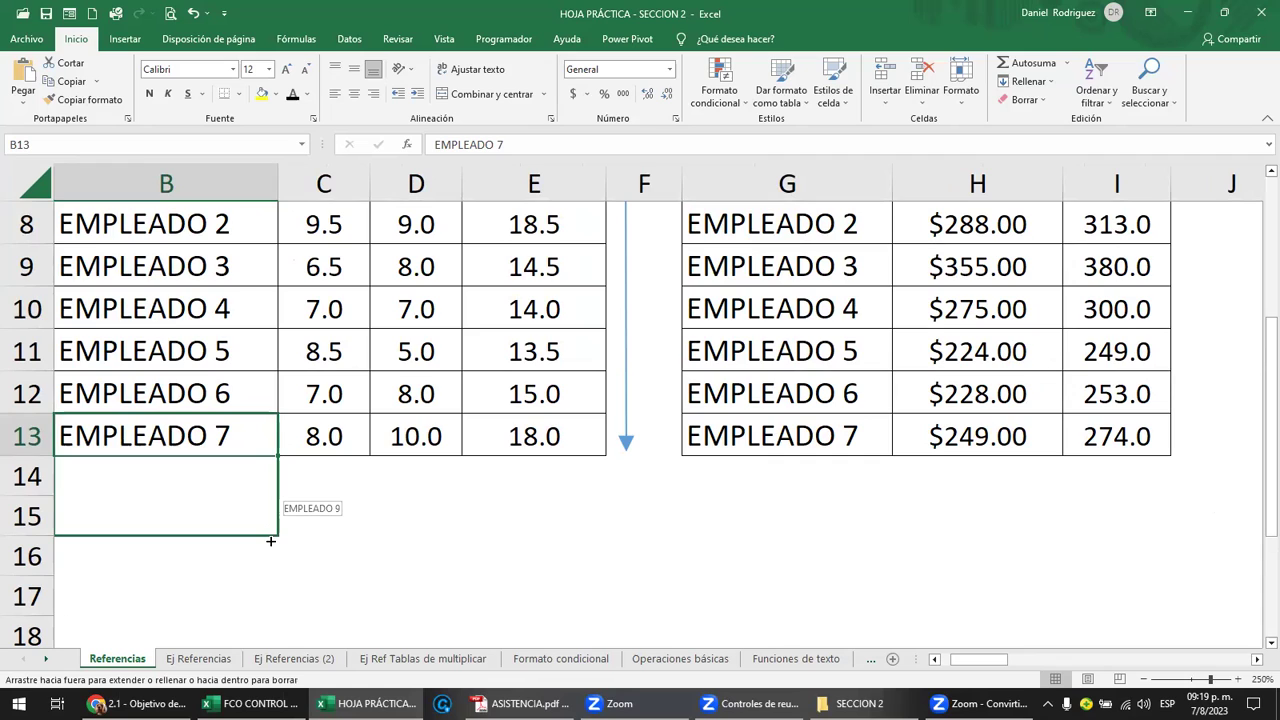
drag(270, 541, 271, 561)
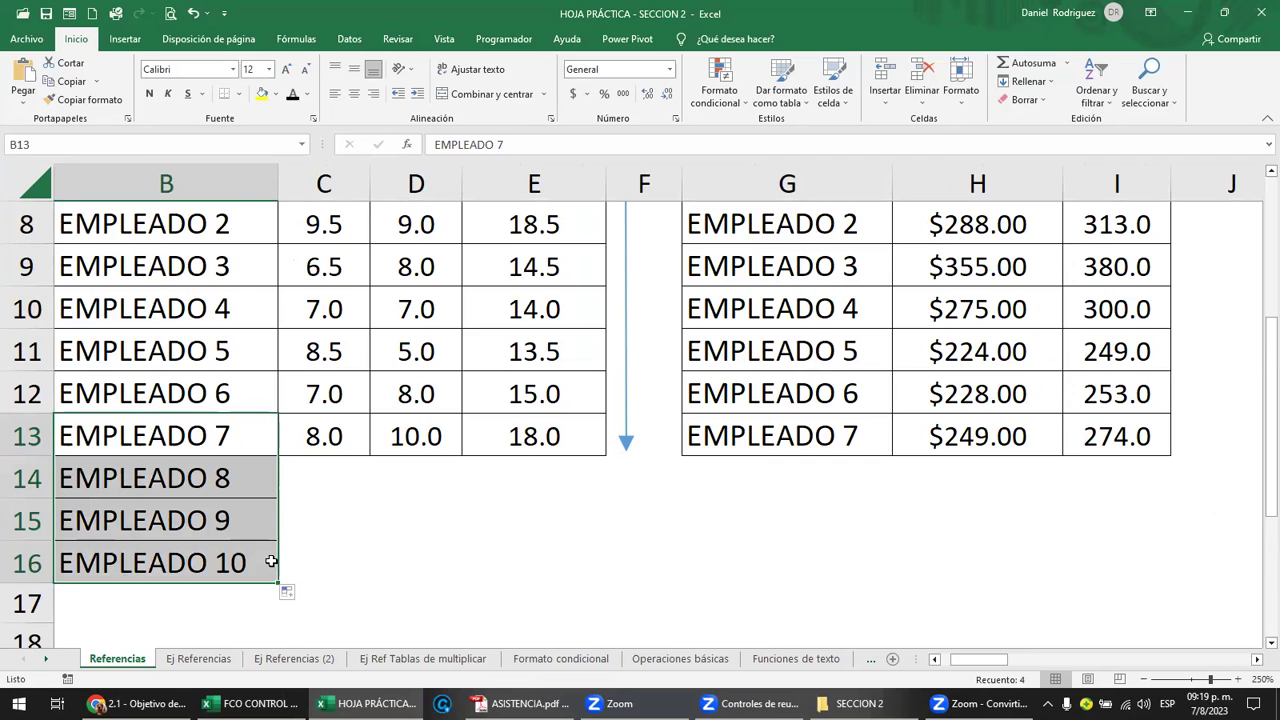
Delete the added EMPLEADO 8–10 names and fill them down again from EMPLEADO 7
drag(240, 479, 248, 553)
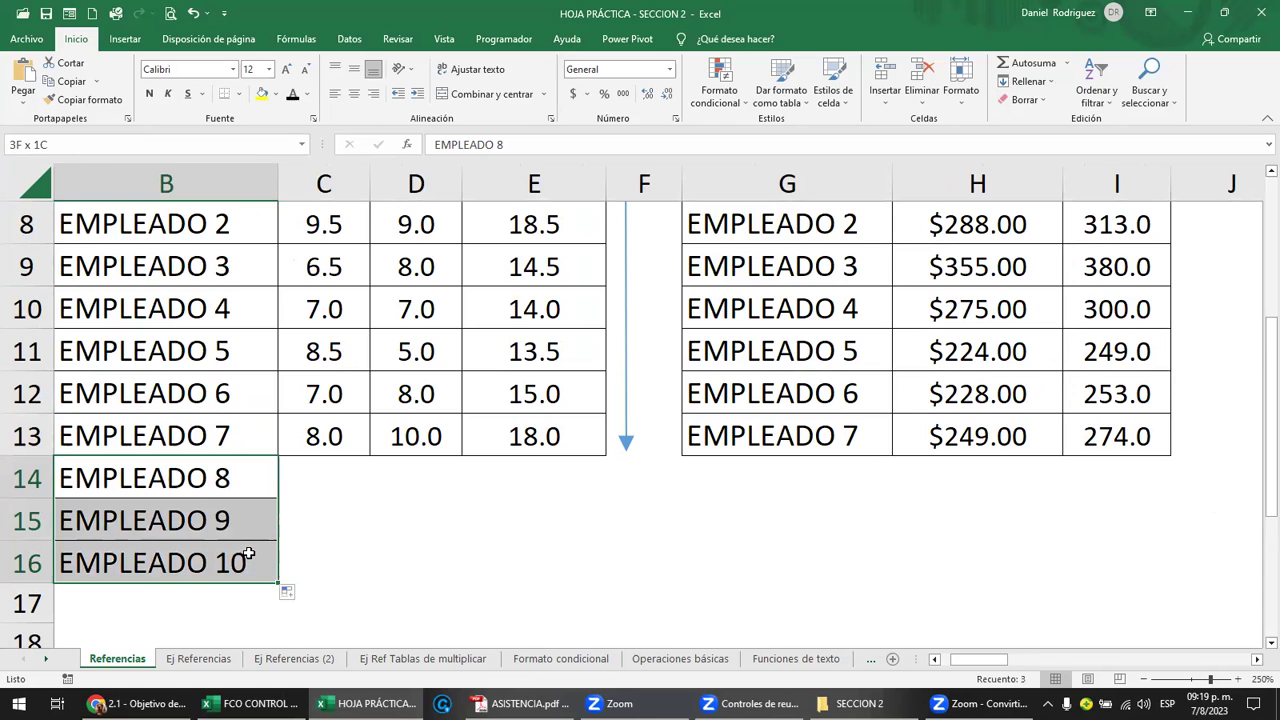
key(Delete)
click(217, 434)
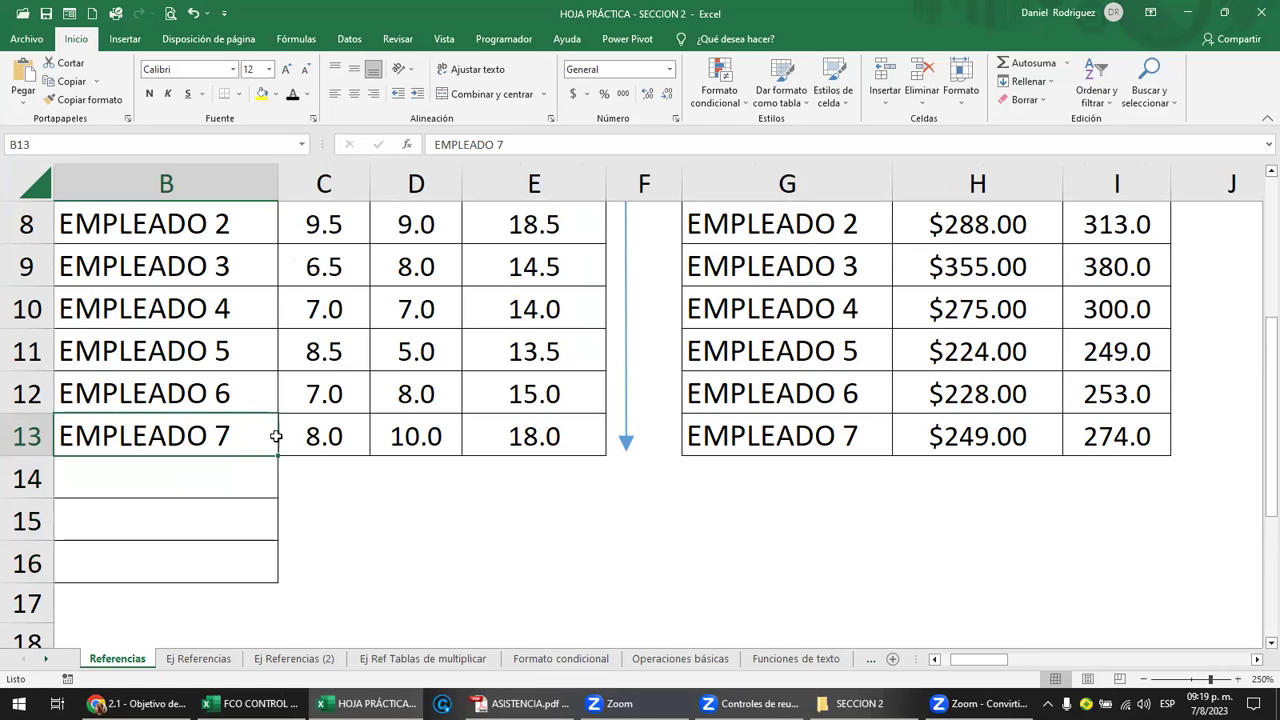
drag(277, 453, 275, 572)
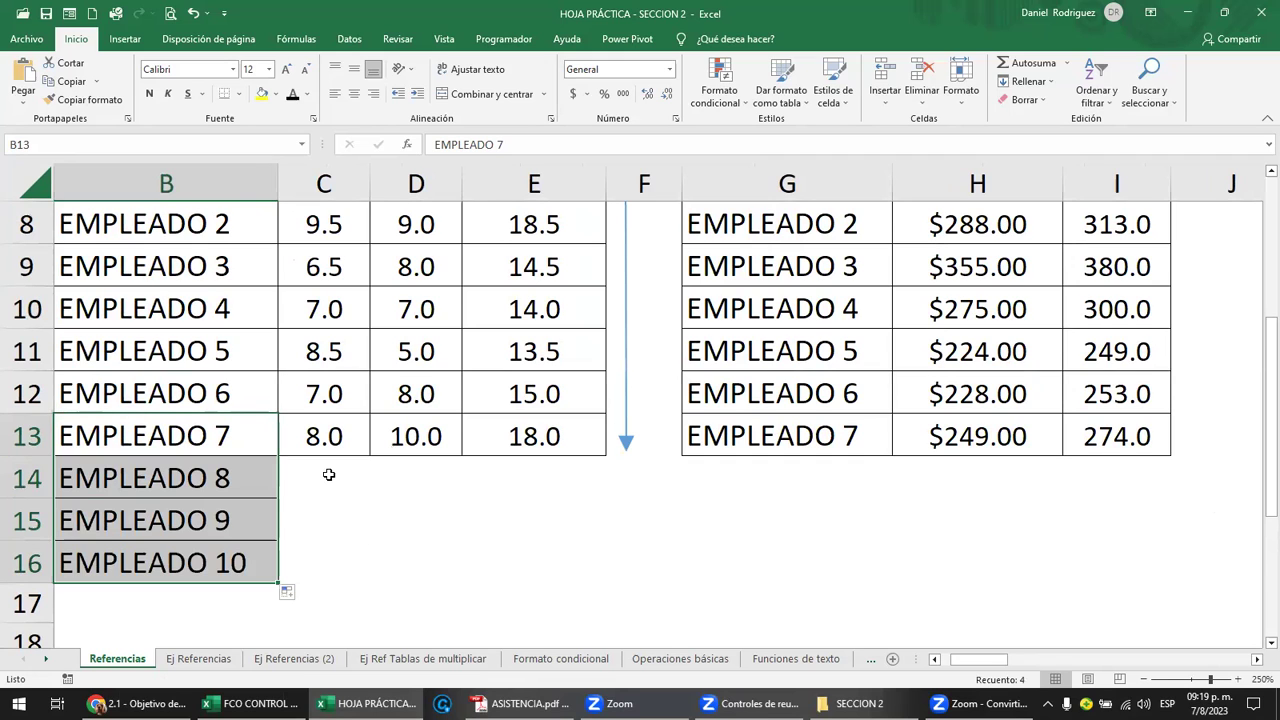
click(361, 490)
Enter MES 1 values 5, 6, 7 and MES 2 values 9, 5, 5 for EMPLEADO 8–10
text(5)
key(Return)
text(6)
key(Return)
text(7)
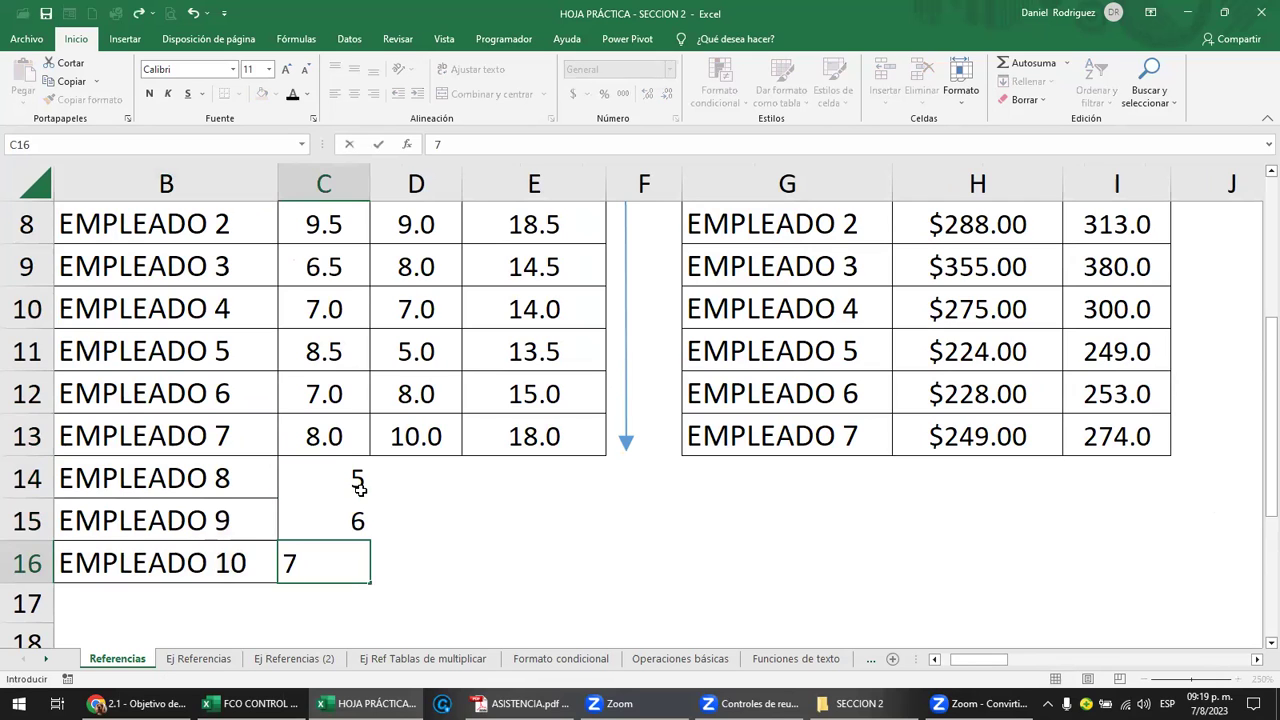
key(Return)
text(9)
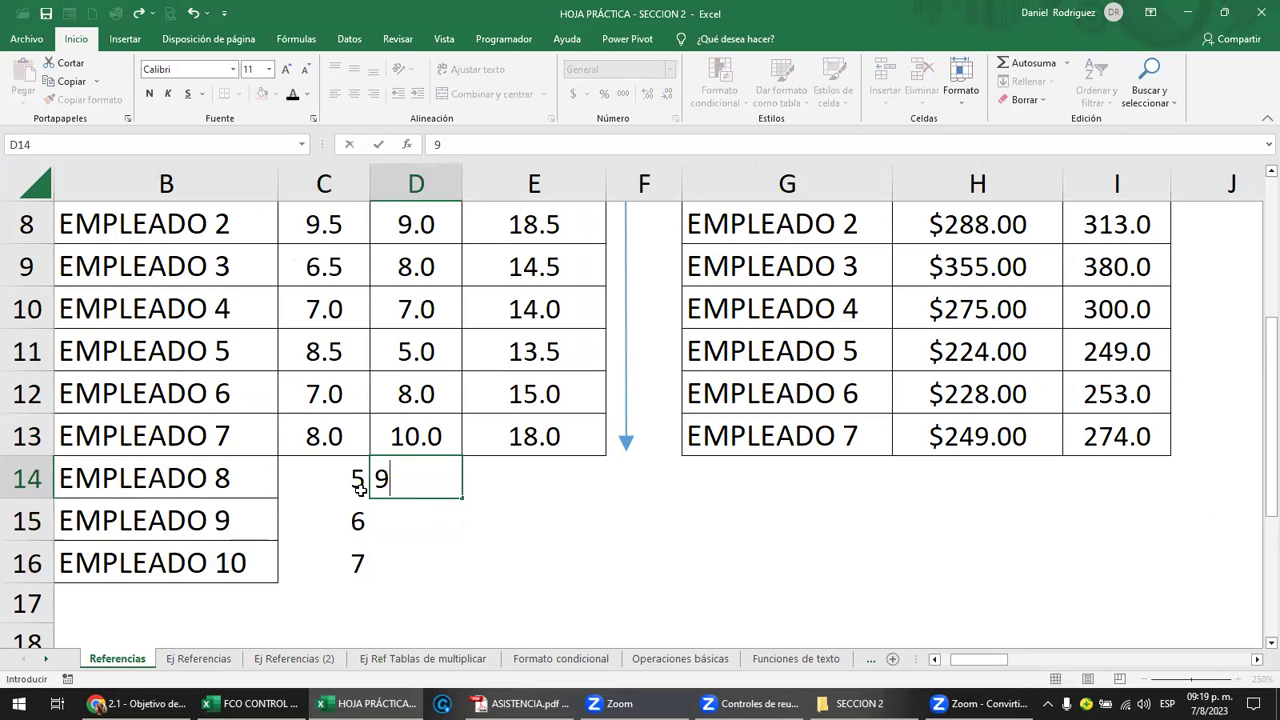
key(Return)
text(5)
key(Return)
text(5)
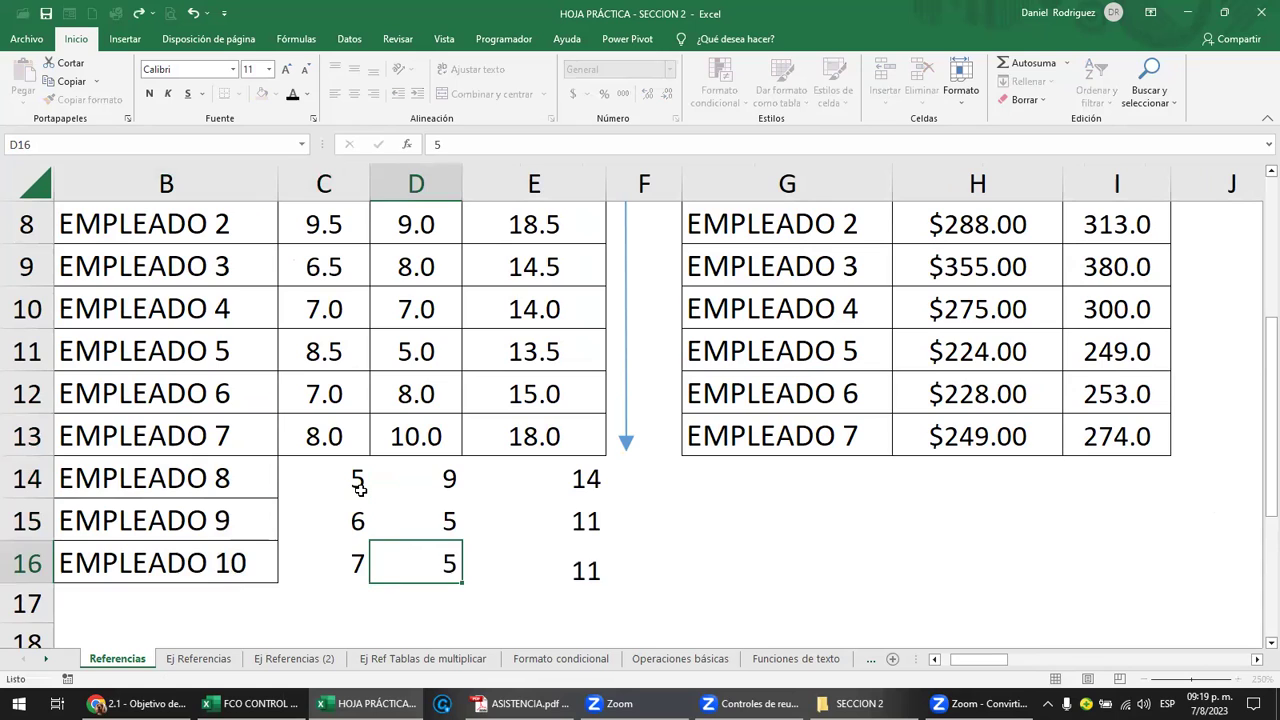
key(Return)
Clear the hand-entered totals in E14:E16
key(Up)
key(Up)
key(Up)
key(Right)
key(shift+Down)
key(shift+Down)
key(ctrl+c)
key(Delete)
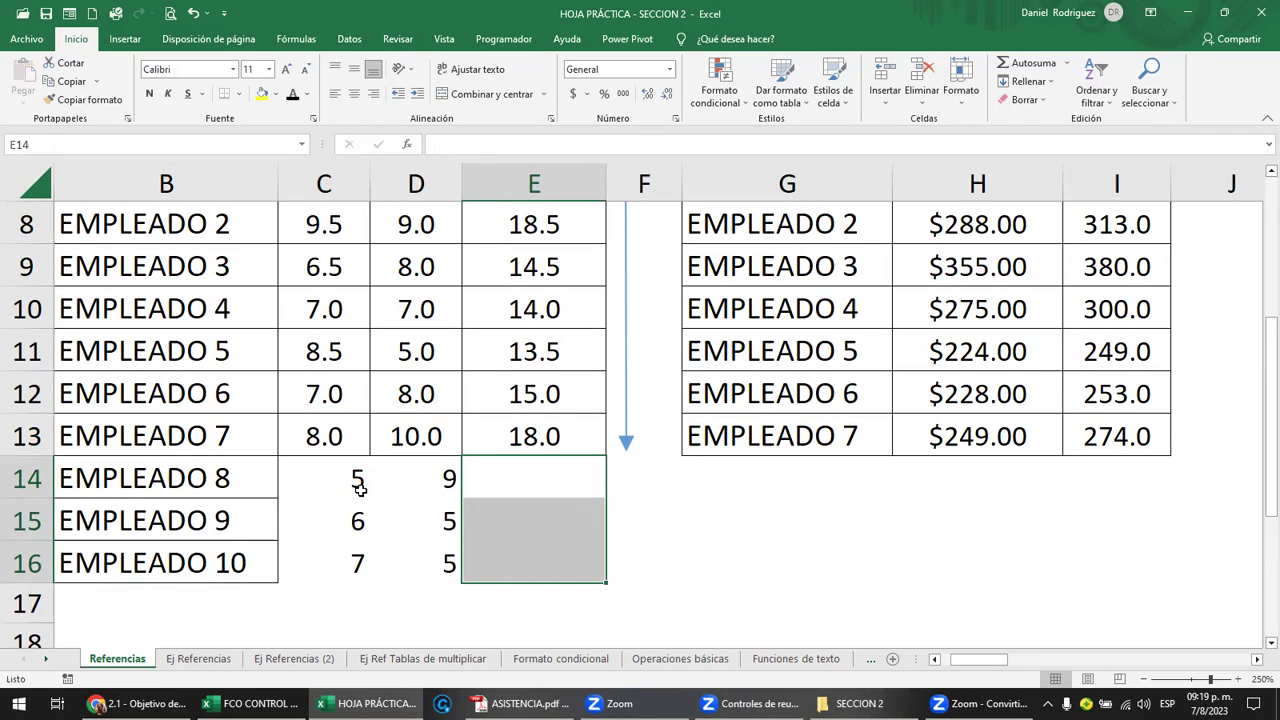
Fill EMPLEADO 7's TOTAL formula down to EMPLEADO 10 and lengthen the blue arrow to row 16
double_click(539, 445)
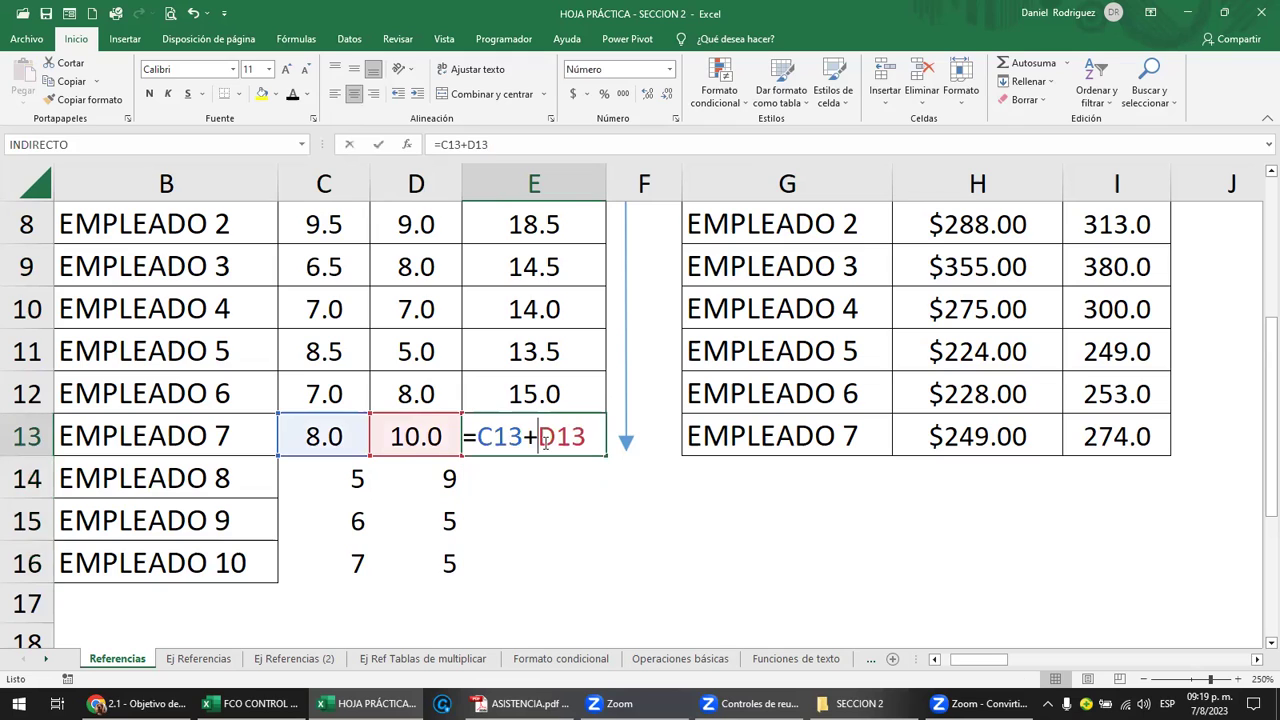
click(330, 436)
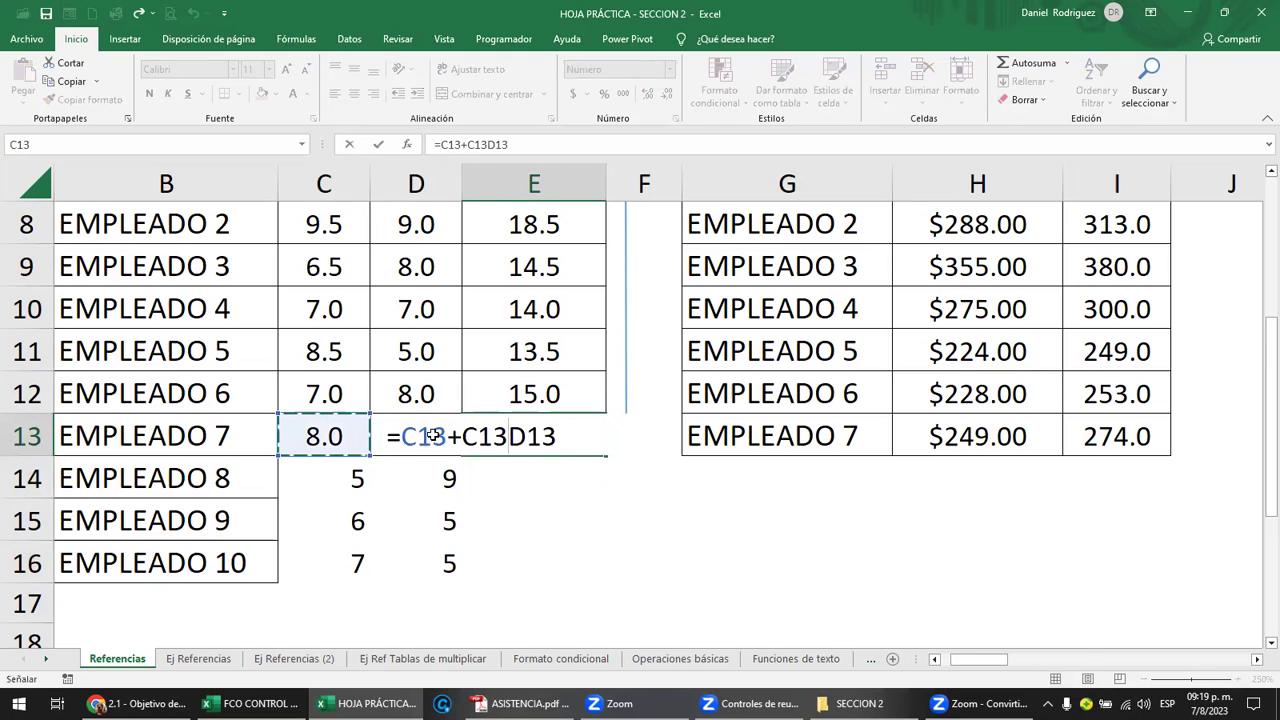
key(Escape)
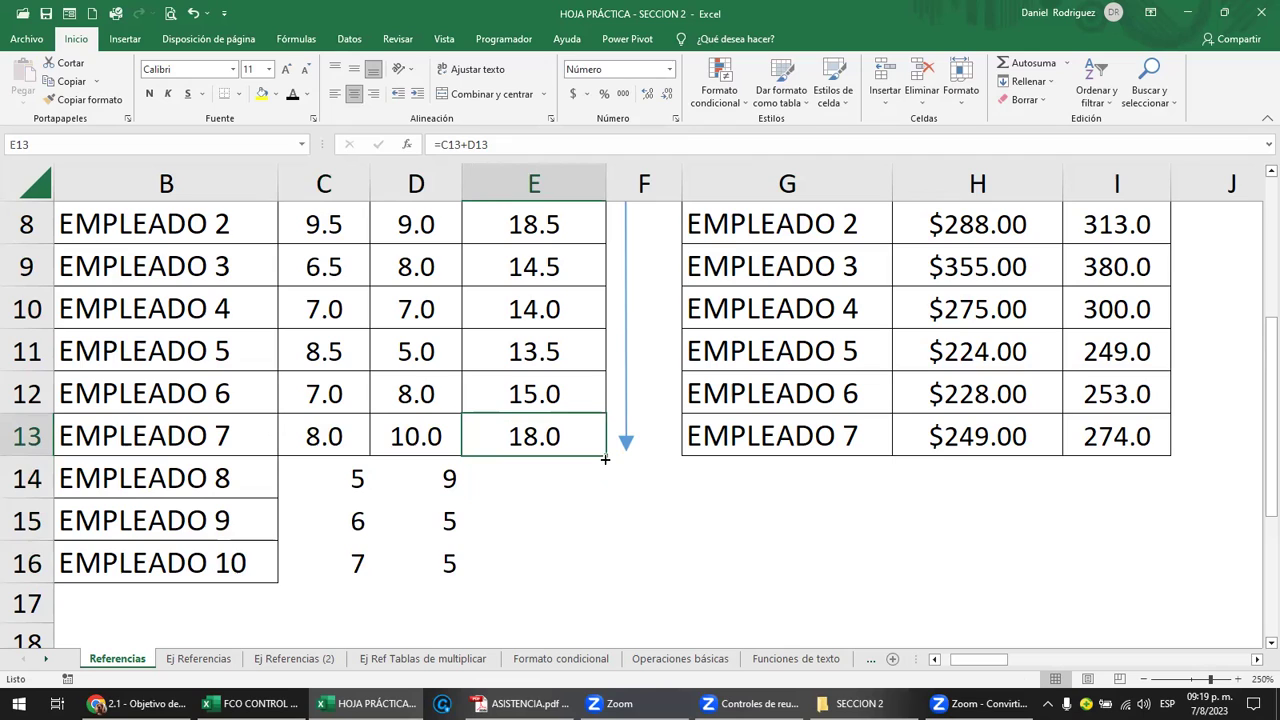
drag(605, 458, 553, 565)
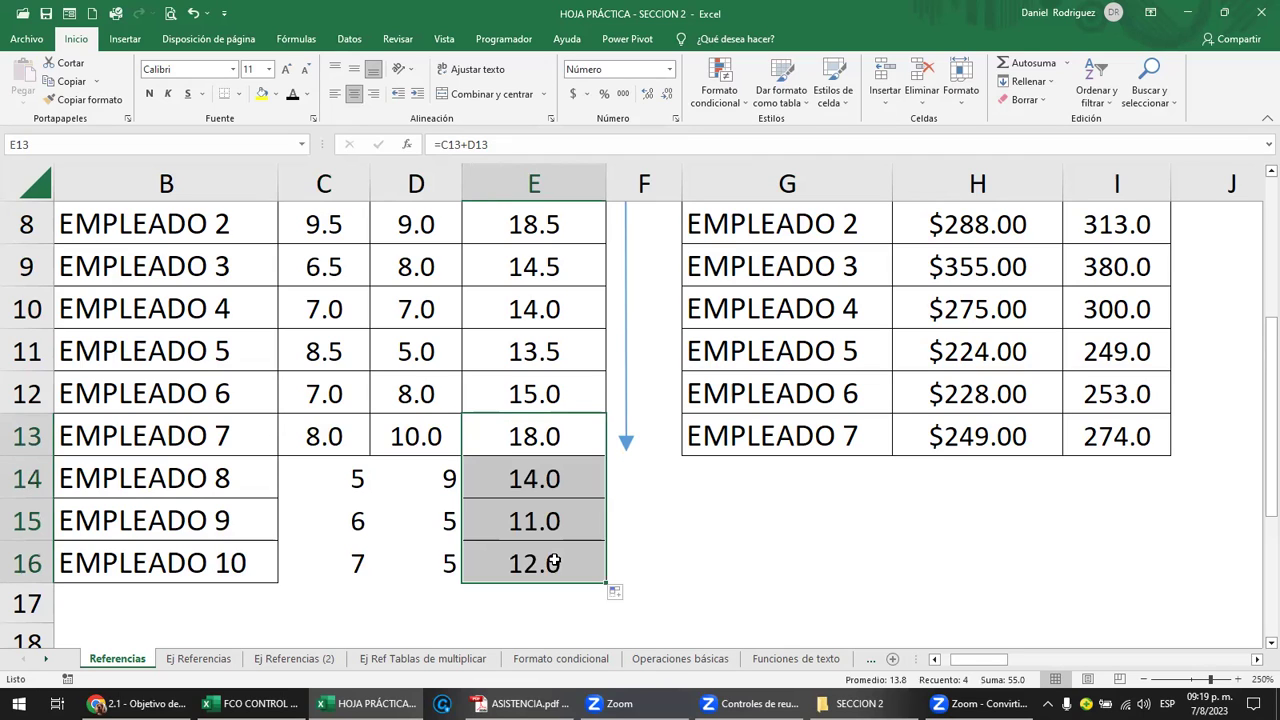
drag(633, 439, 625, 575)
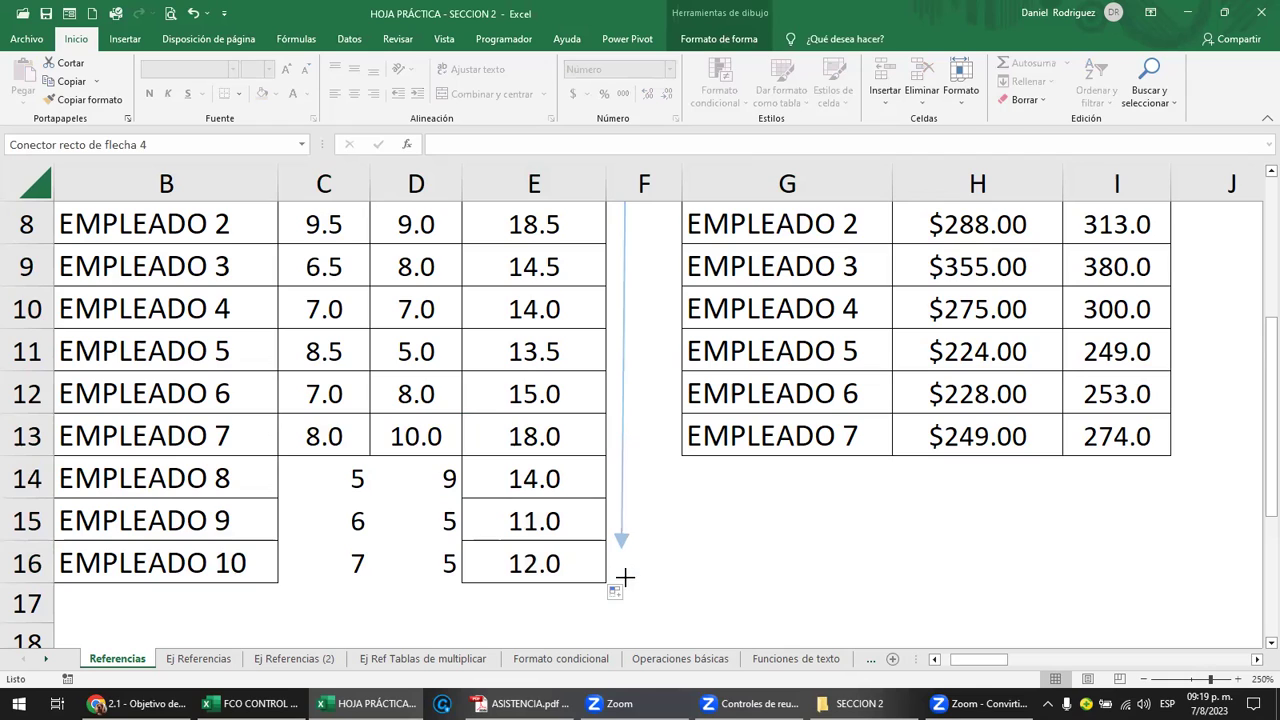
Copy the EMPLEADO 7 row's formatting from B13:E13 onto rows 14–16 with Copiar formato
click(349, 479)
drag(370, 480, 432, 559)
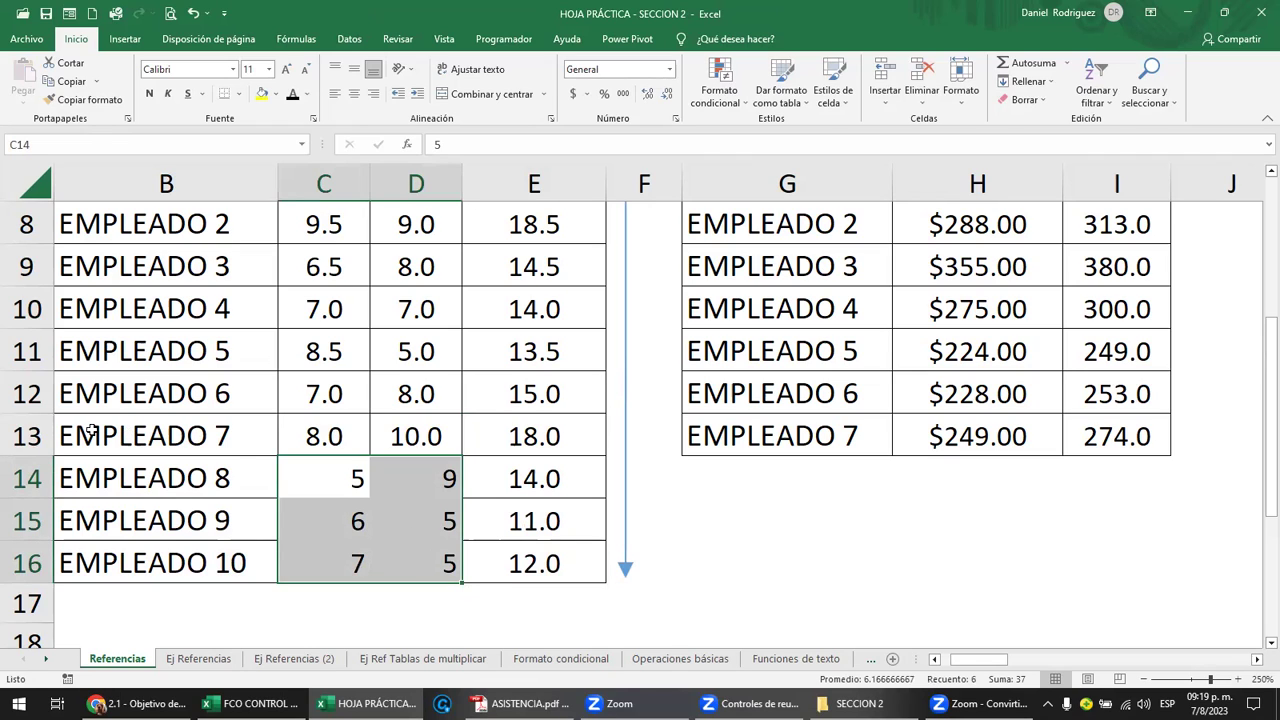
drag(245, 436, 510, 436)
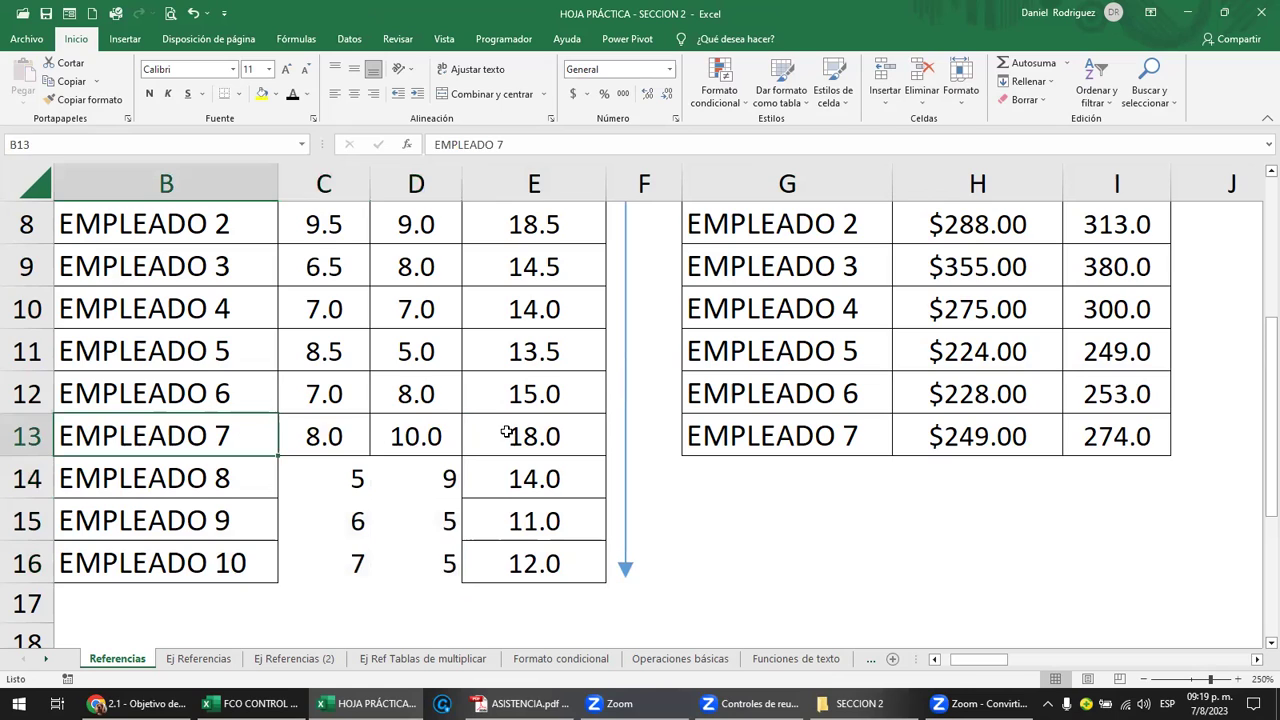
click(100, 100)
drag(152, 467, 503, 545)
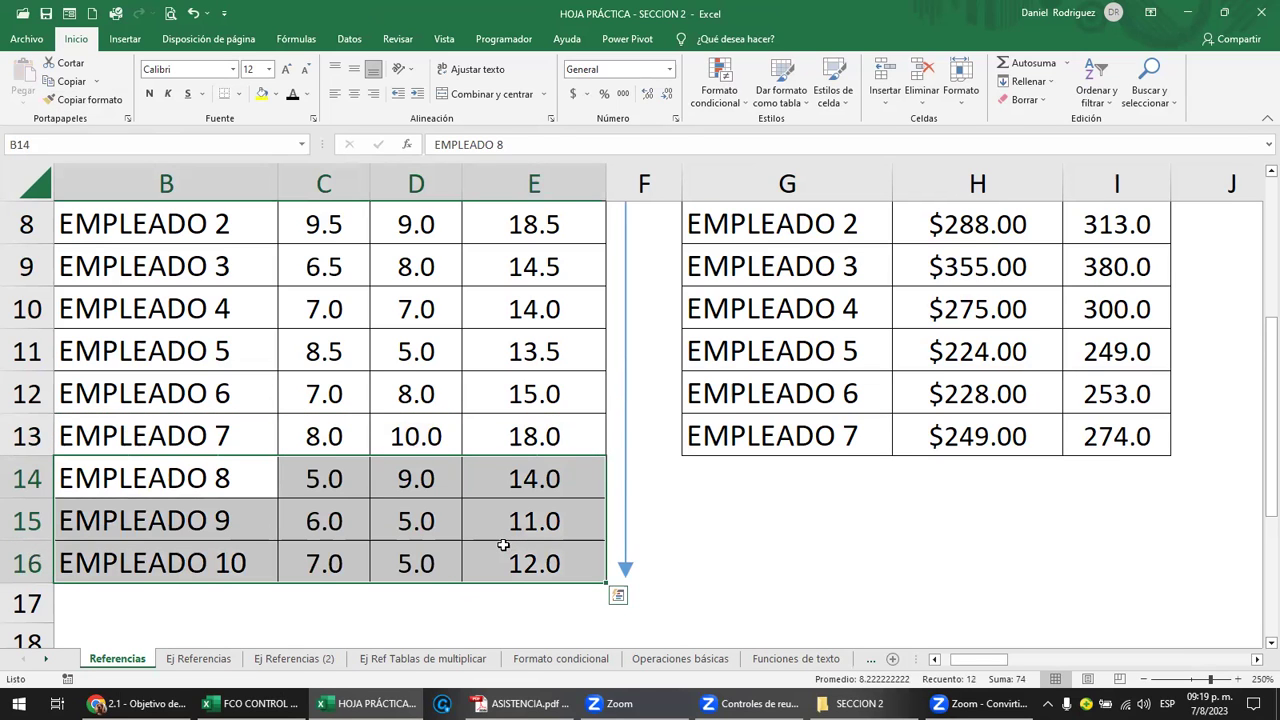
scroll(503, 545, up, 2)
ctrl+scroll(503, 545, down, 2)
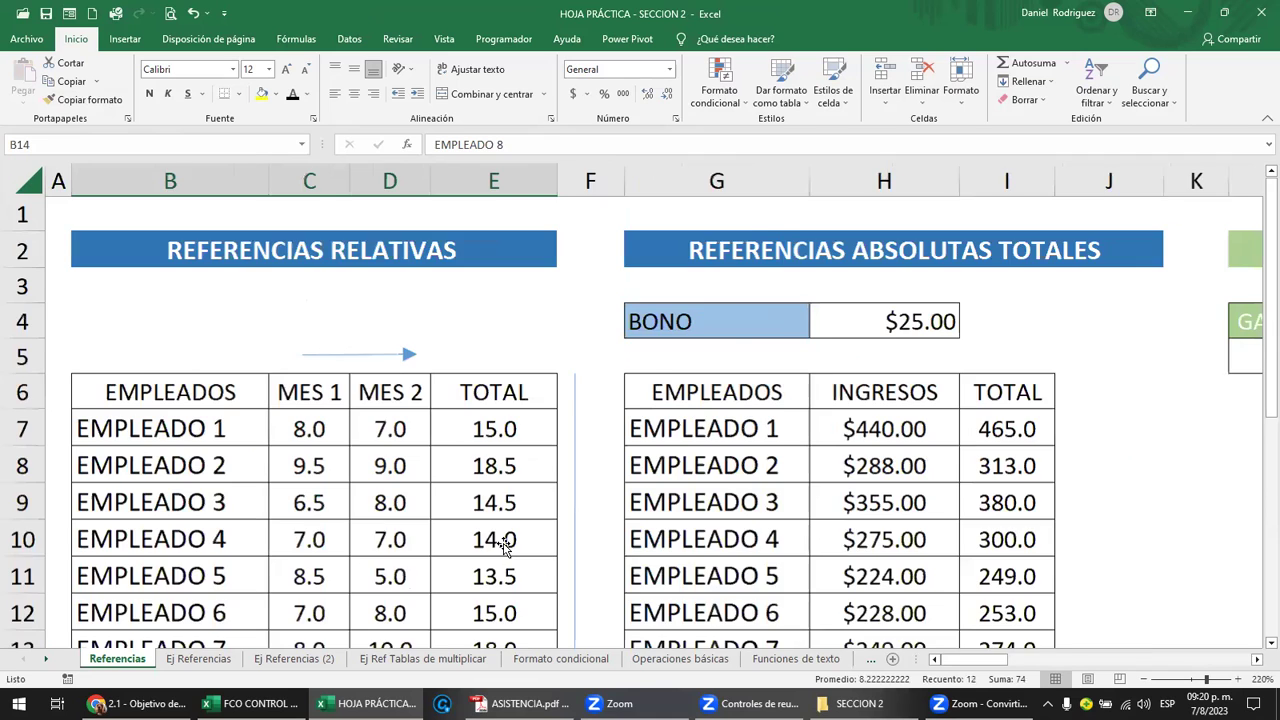
Inspect the TOTAL formulas in E7 and E8 without changing them
ctrl+scroll(503, 545, down, 2)
ctrl+scroll(505, 540, down, 2)
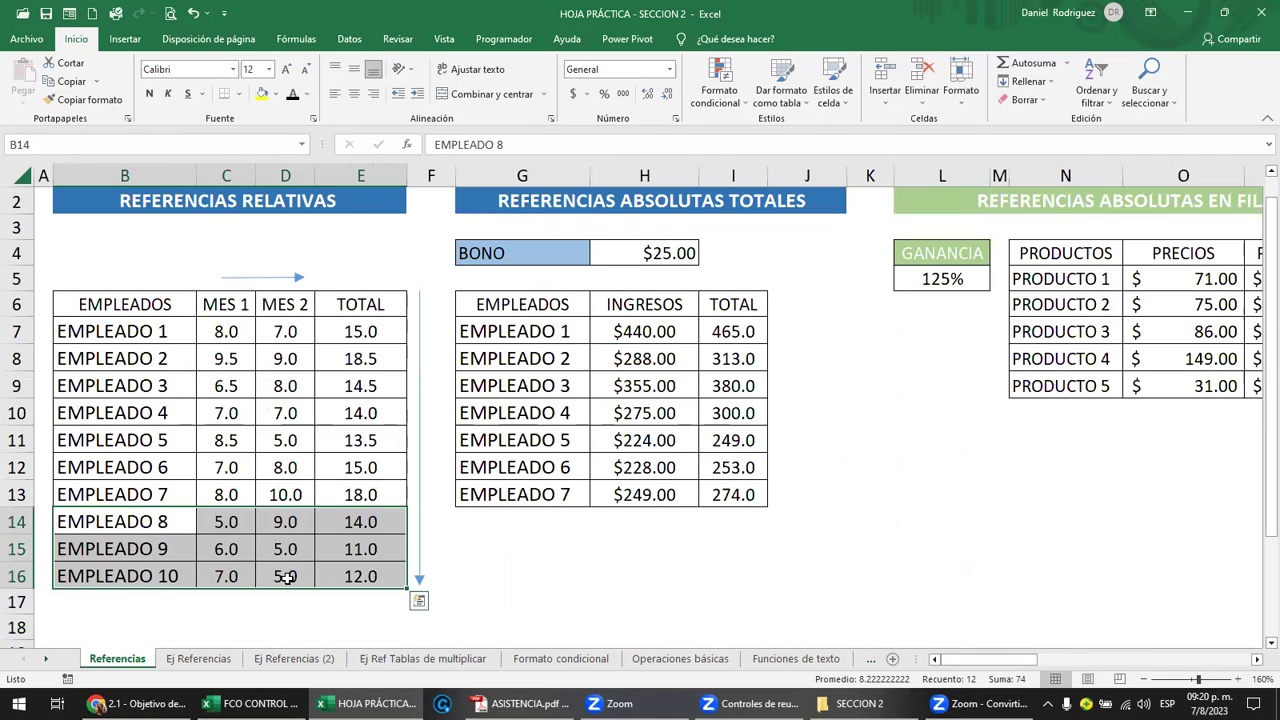
click(108, 580)
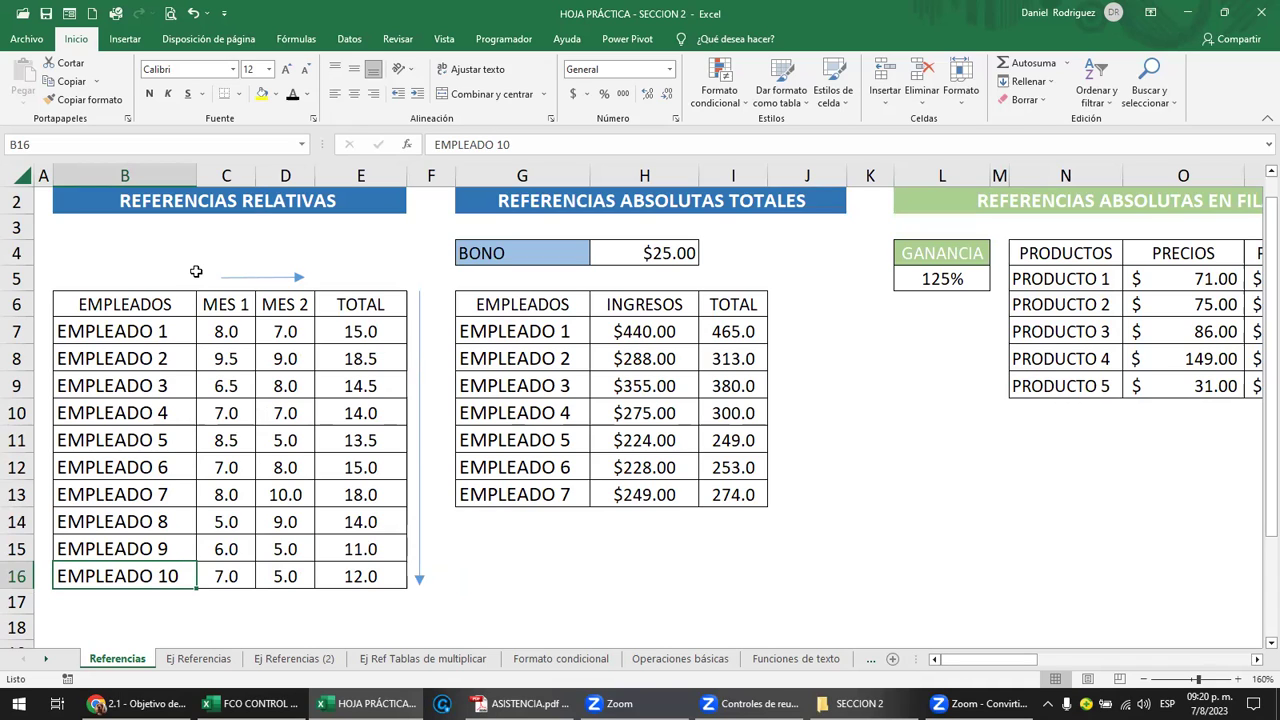
click(281, 203)
click(363, 333)
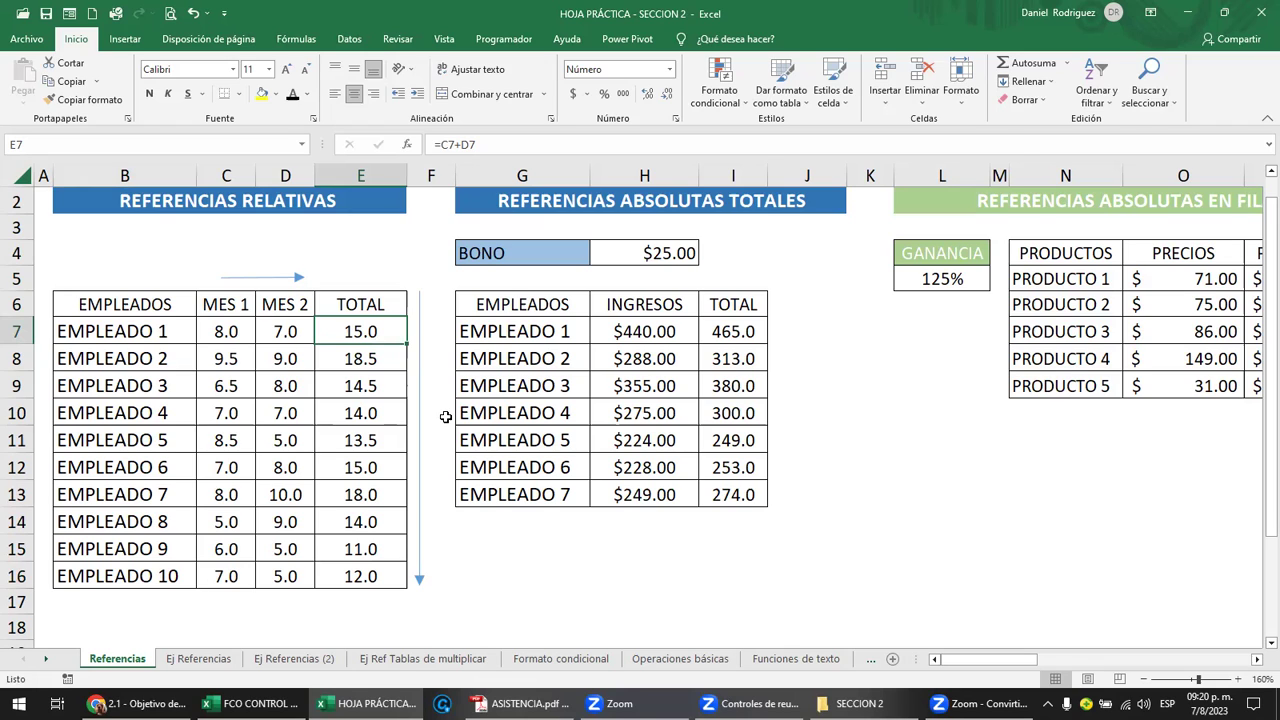
click(371, 365)
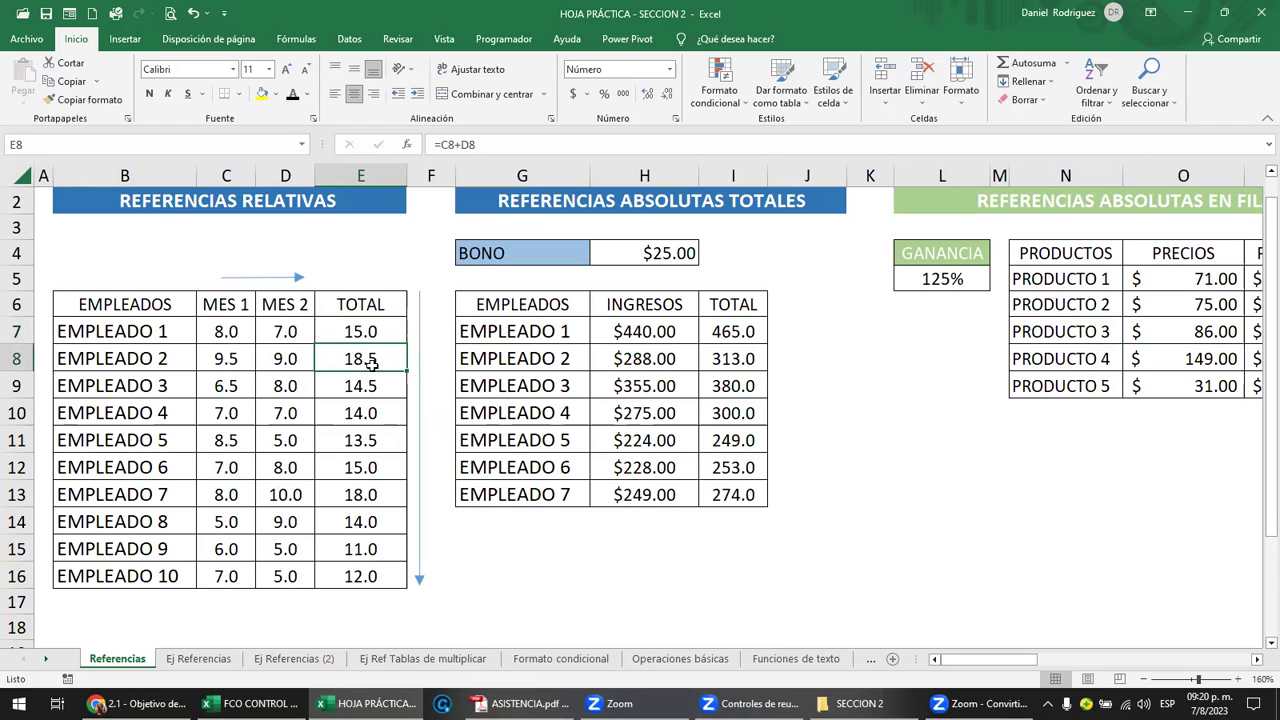
key(F2)
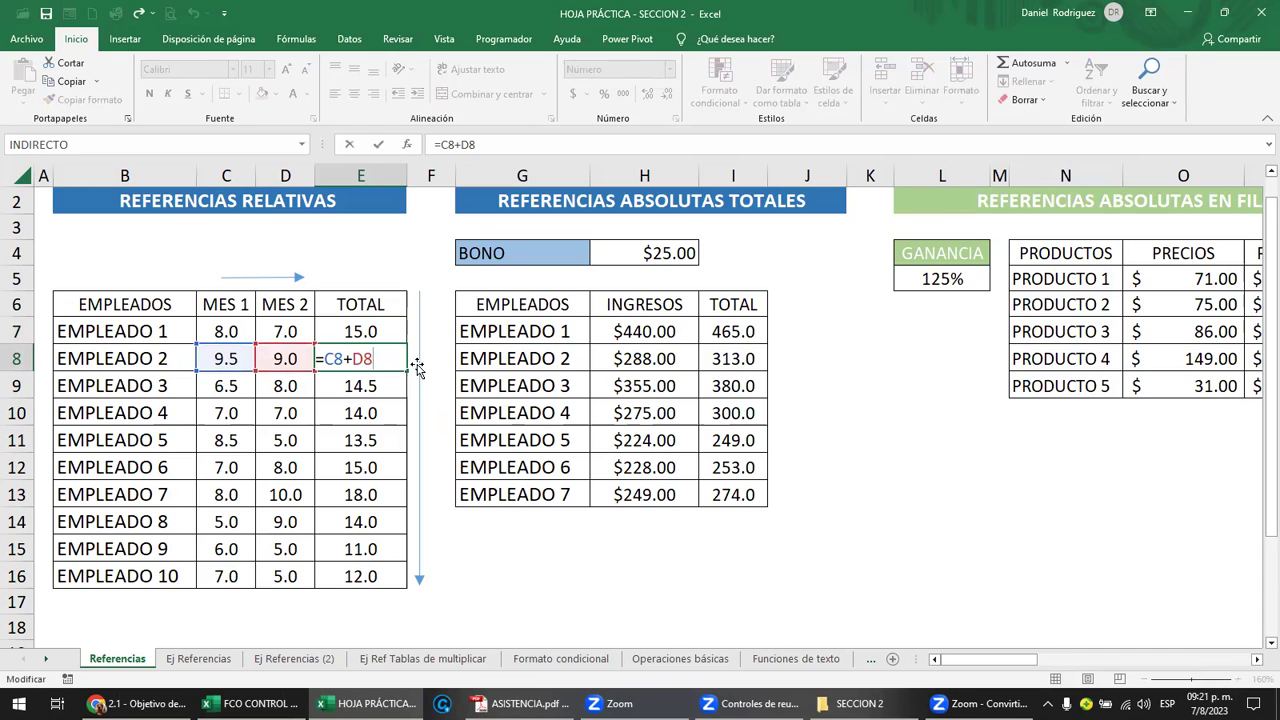
key(Escape)
Leave the table and switch from Excel to the ASISTENCIA PDF and the course lesson page
click(357, 340)
click(237, 222)
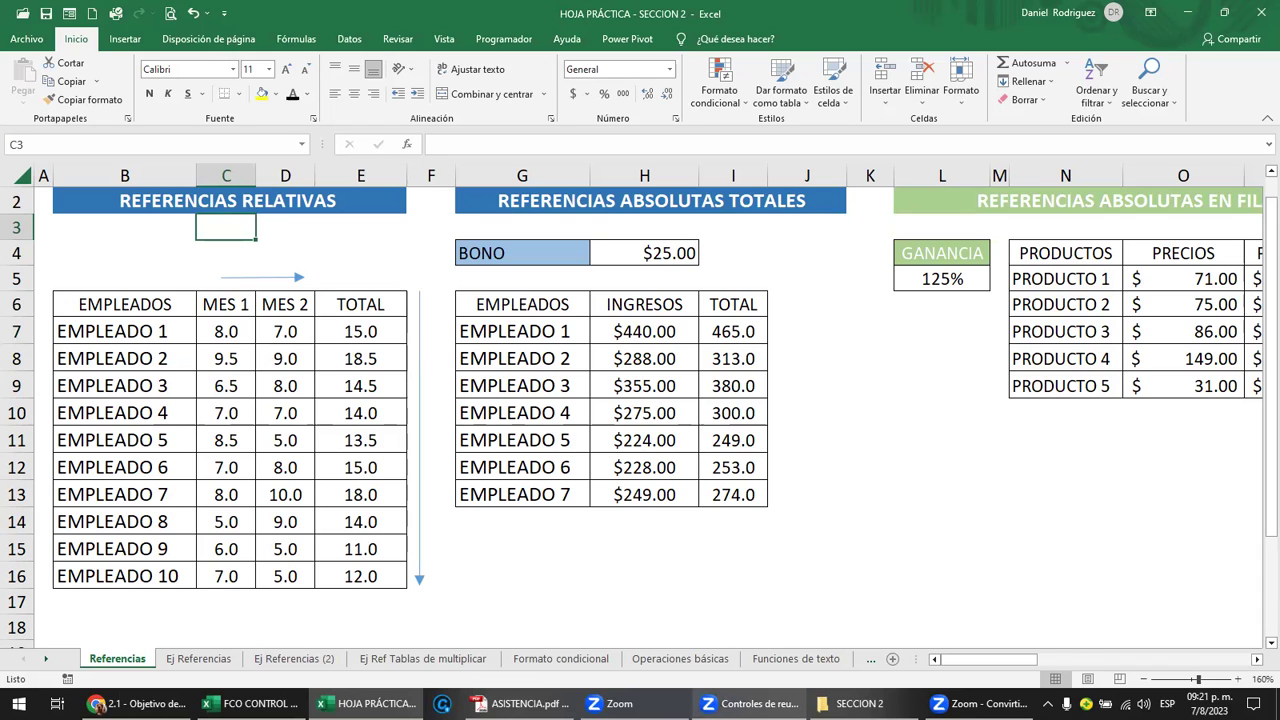
click(522, 700)
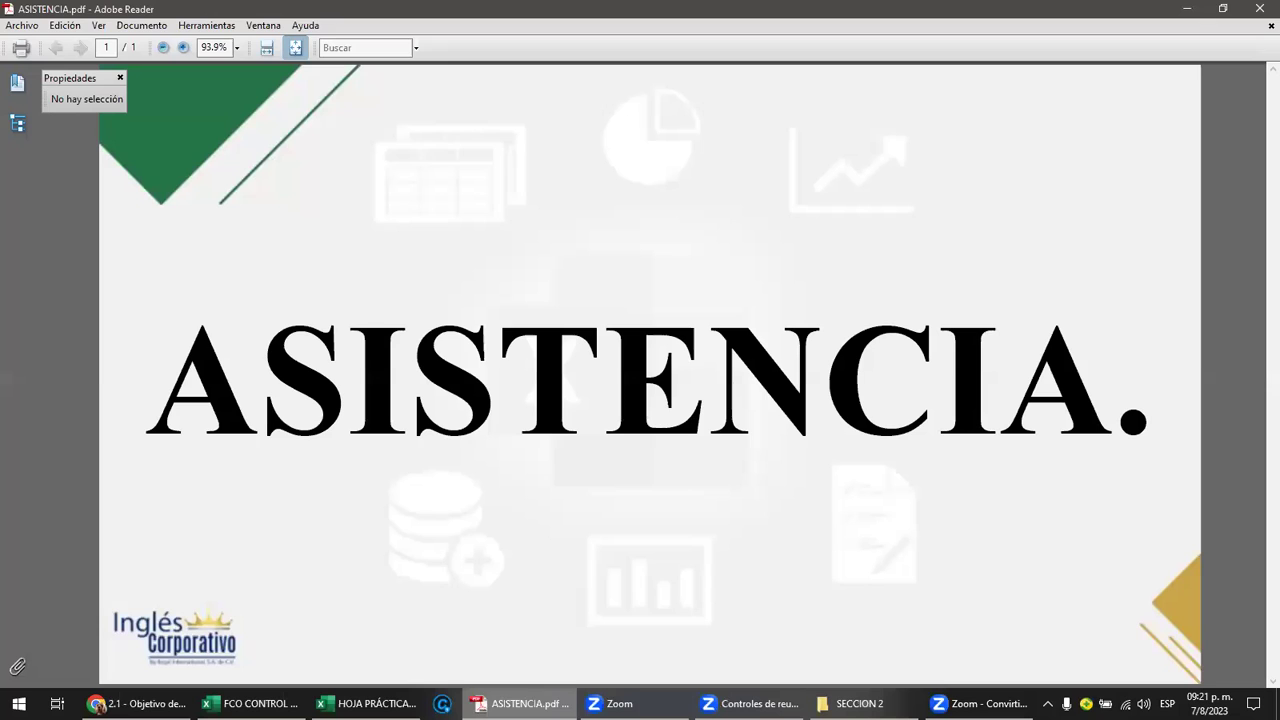
key(alt+Tab)
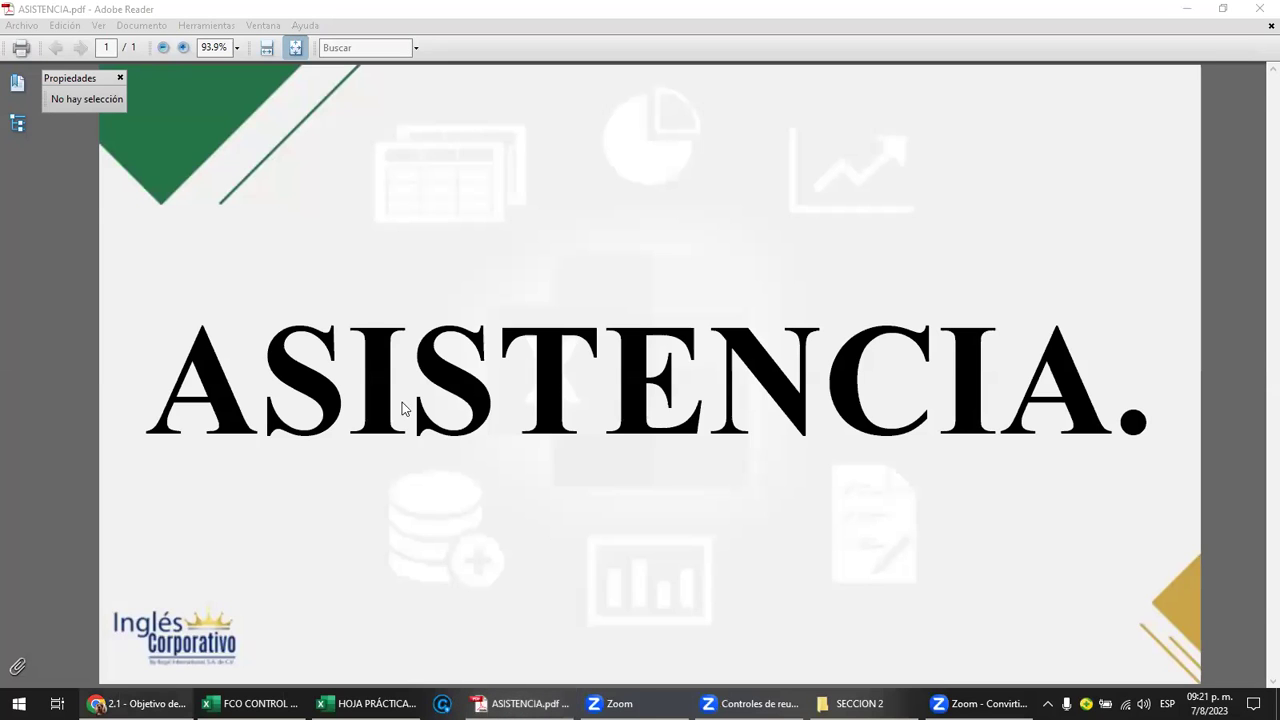
Zoom out and scroll through the reference lesson slides, then go back to the HOJA PRÁCTICA workbook
scroll(507, 363, down, 1)
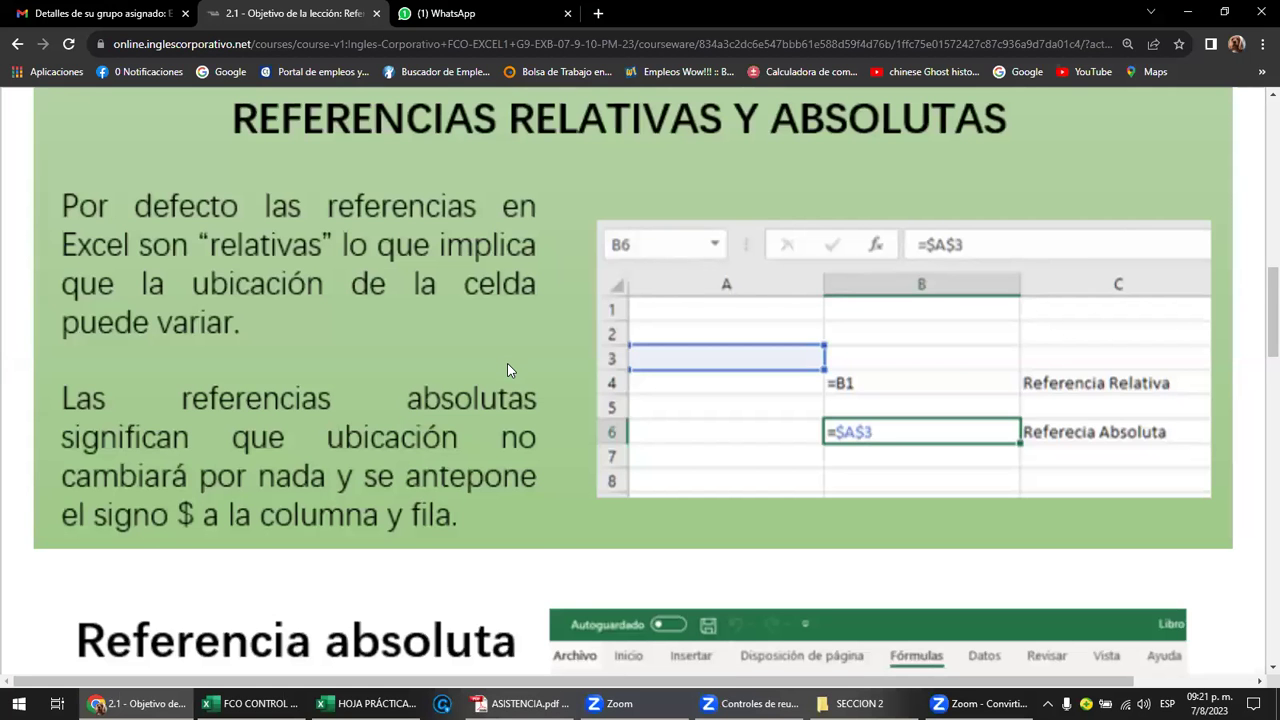
key(ctrl+minus)
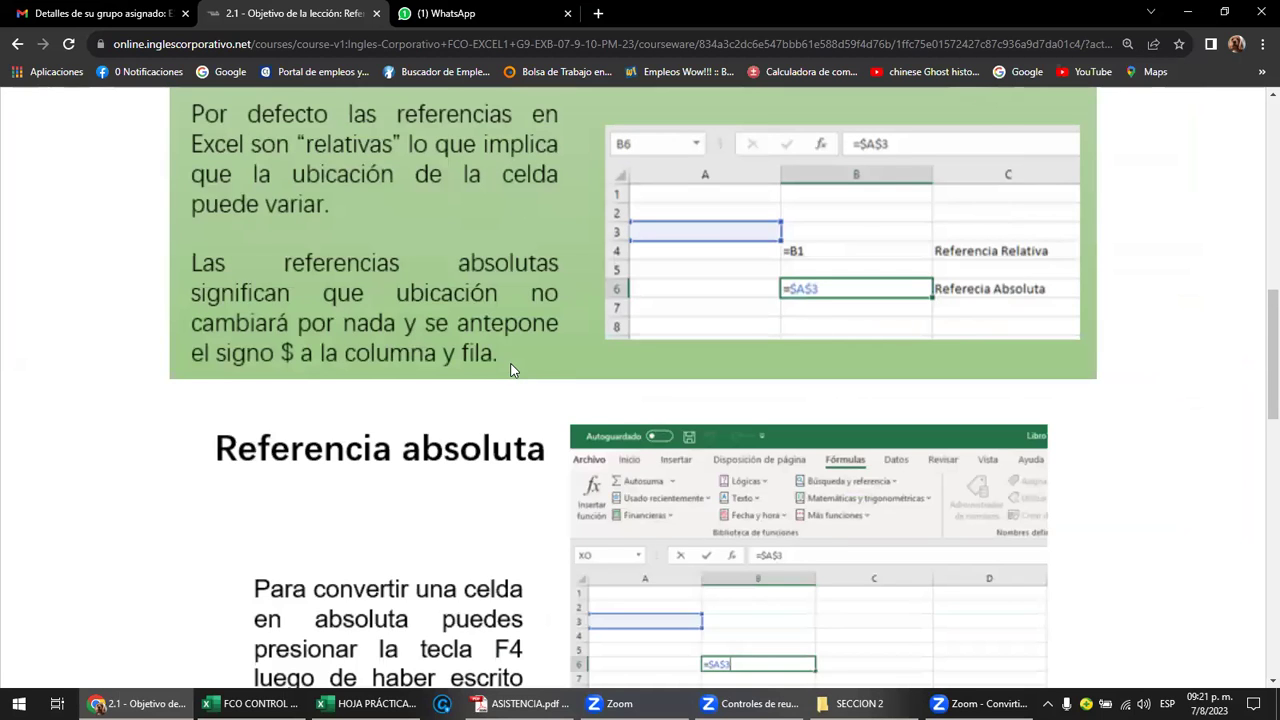
scroll(510, 366, down, 1)
scroll(513, 369, down, 2)
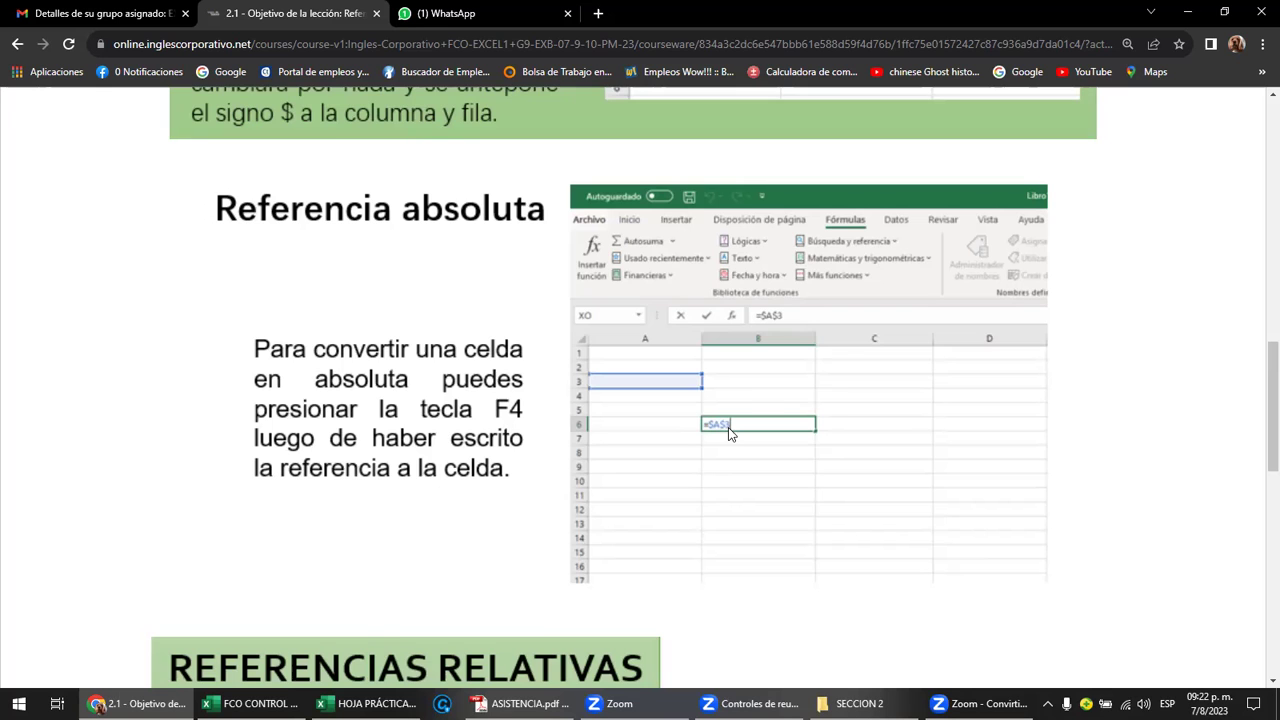
scroll(728, 433, up, 8)
scroll(728, 433, down, 1)
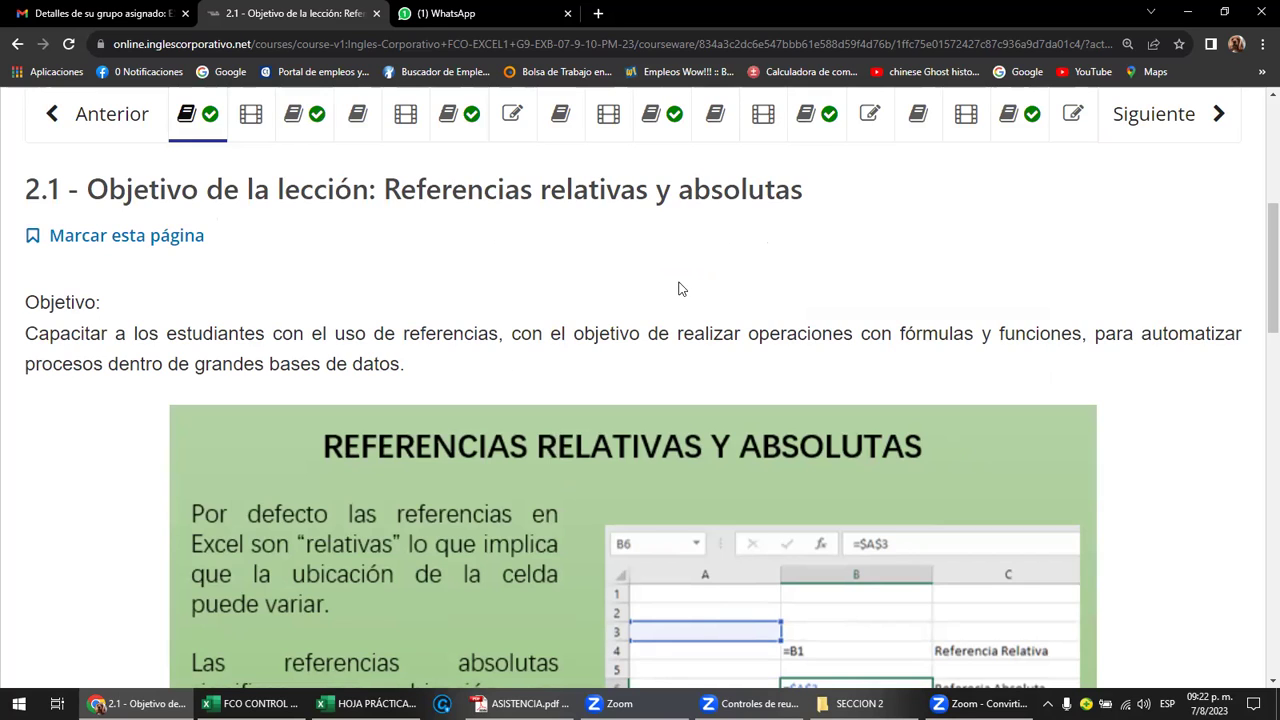
scroll(742, 381, down, 3)
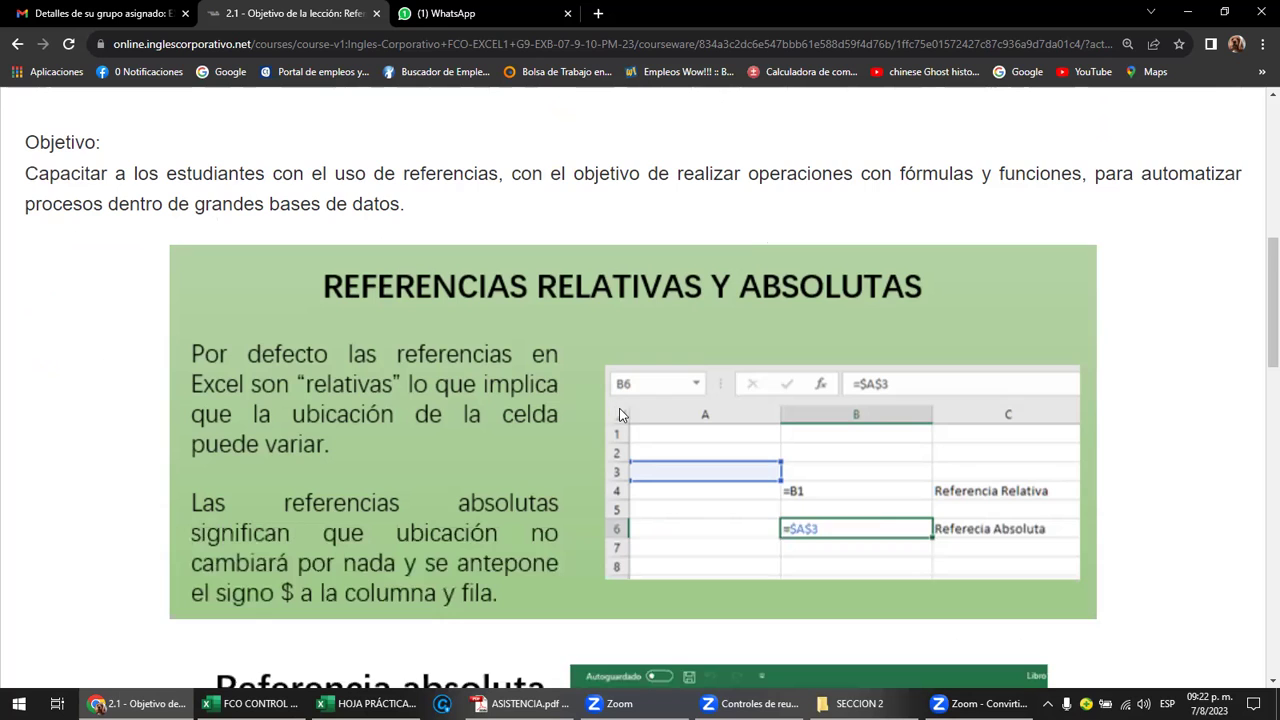
scroll(622, 418, down, 1)
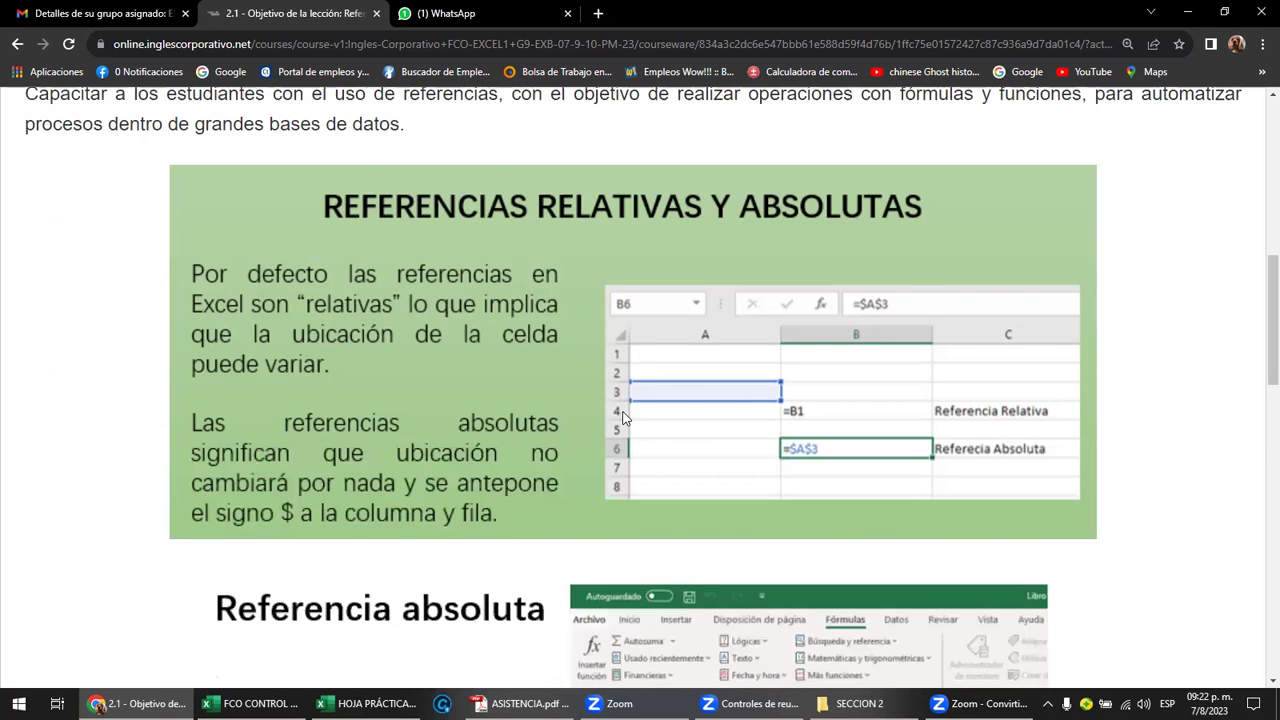
scroll(622, 418, down, 4)
scroll(622, 418, down, 1)
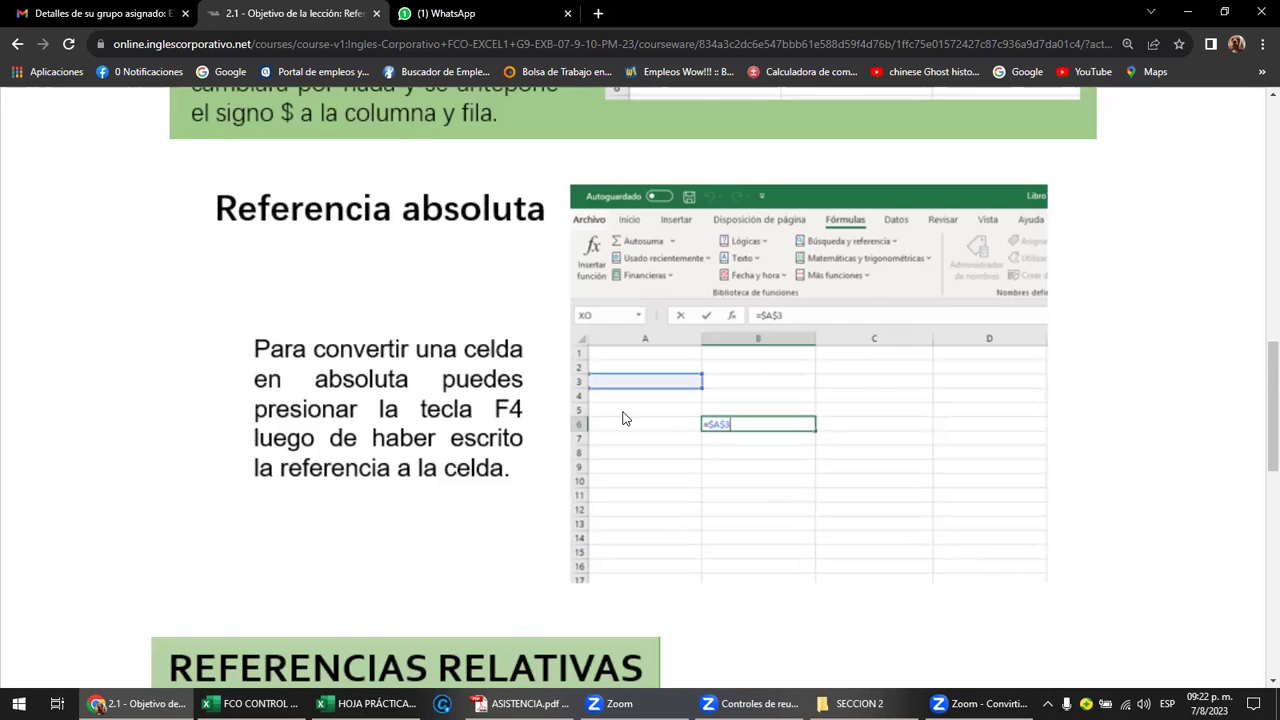
scroll(622, 418, down, 1)
scroll(622, 418, down, 1)
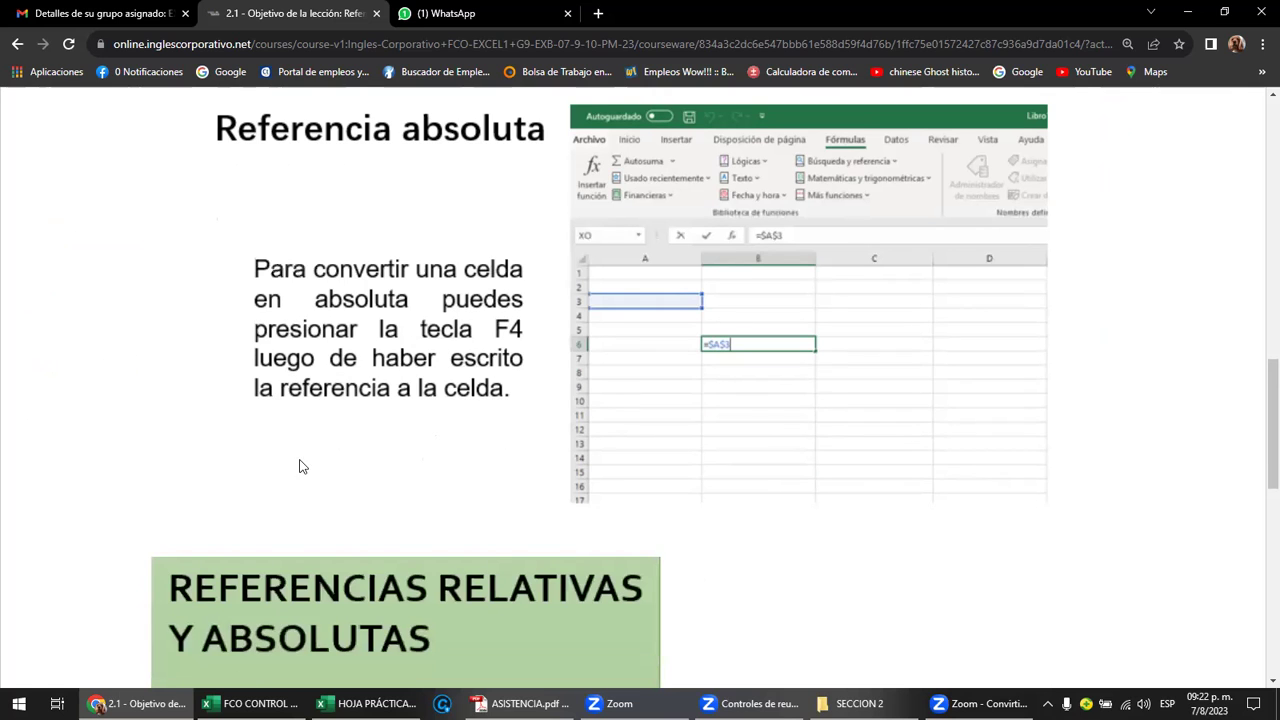
click(365, 704)
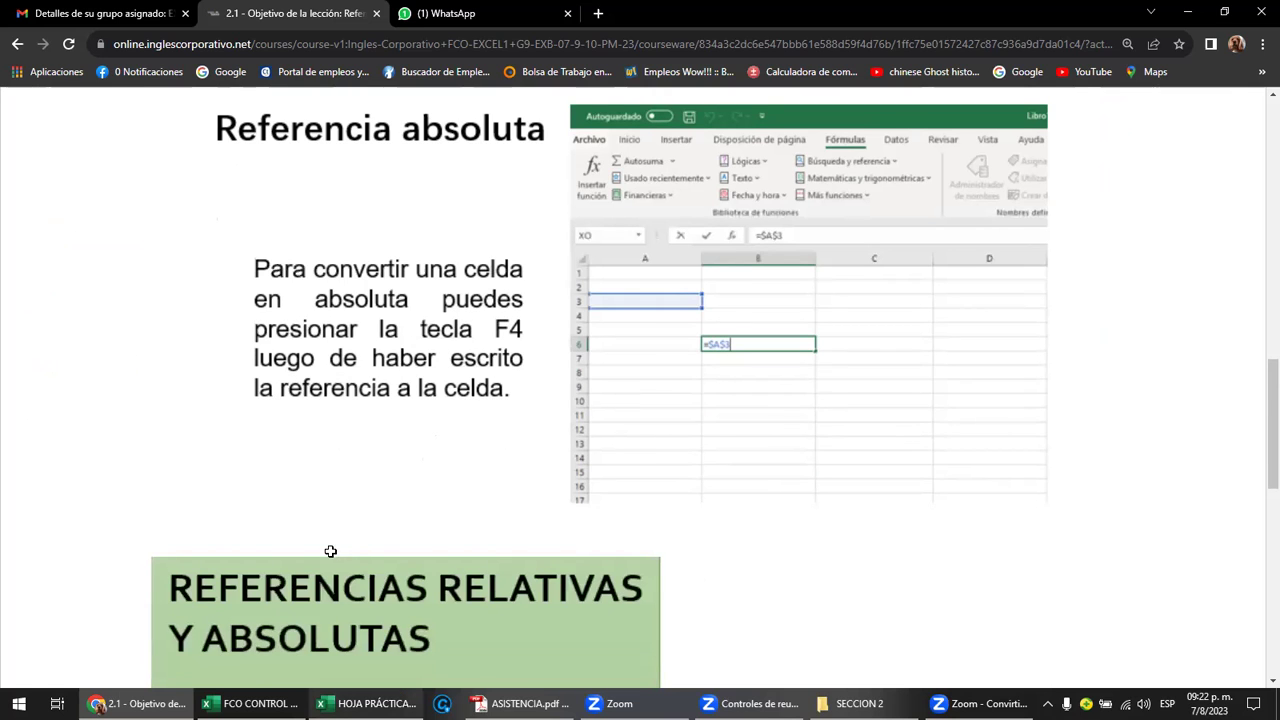
click(455, 558)
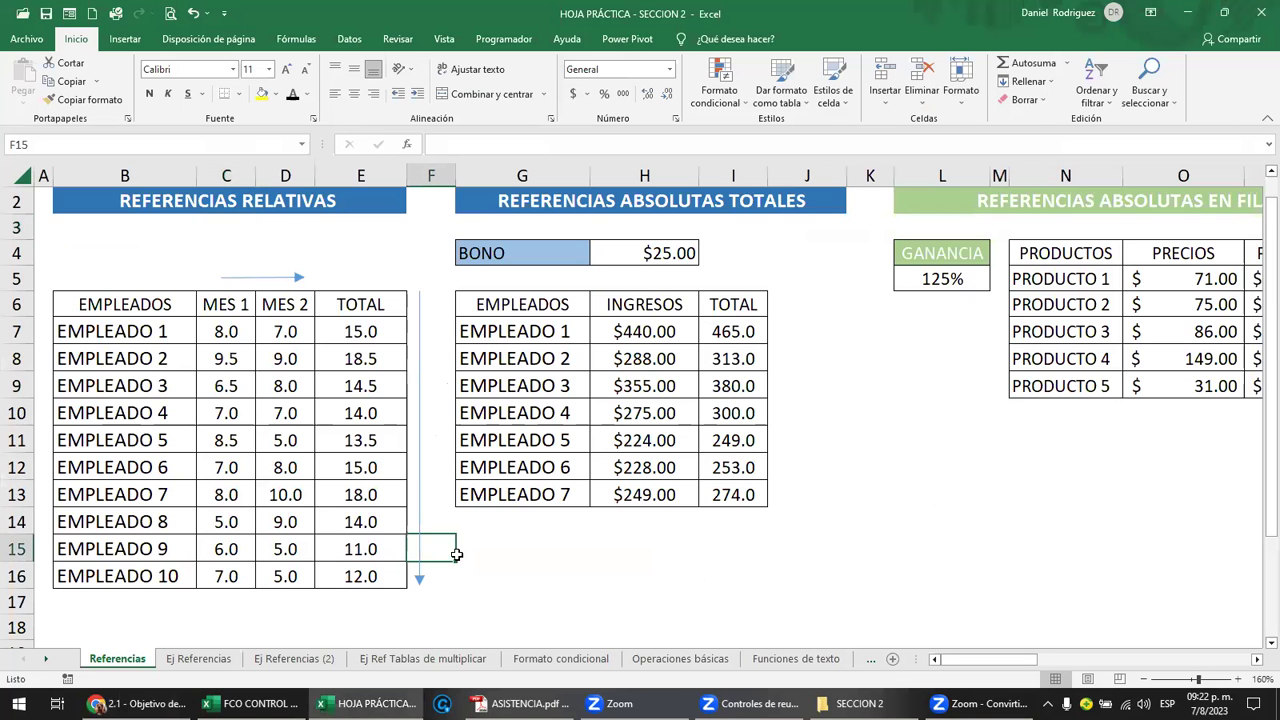
Select the EMPLEADO 8–10 rows B14:E16 and delete their contents
scroll(456, 554, up, 2)
scroll(456, 554, up, 4)
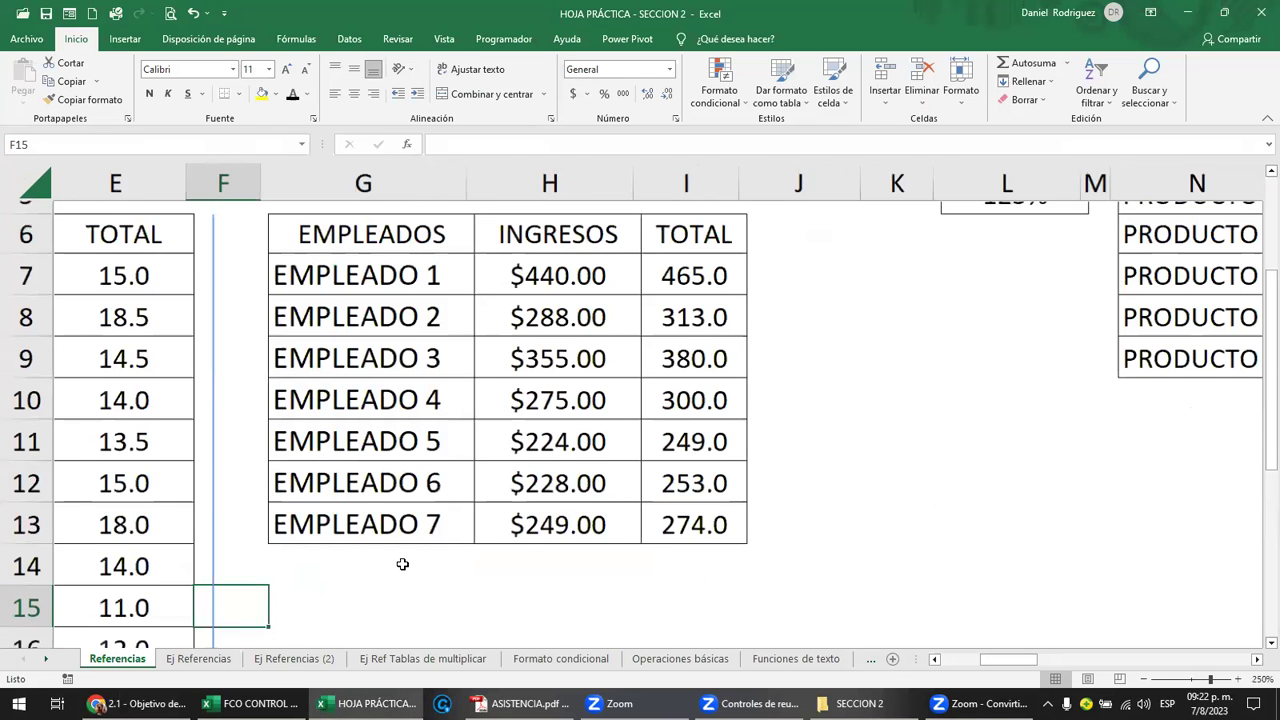
click(402, 564)
key(ctrl+Left)
key(ctrl+Left)
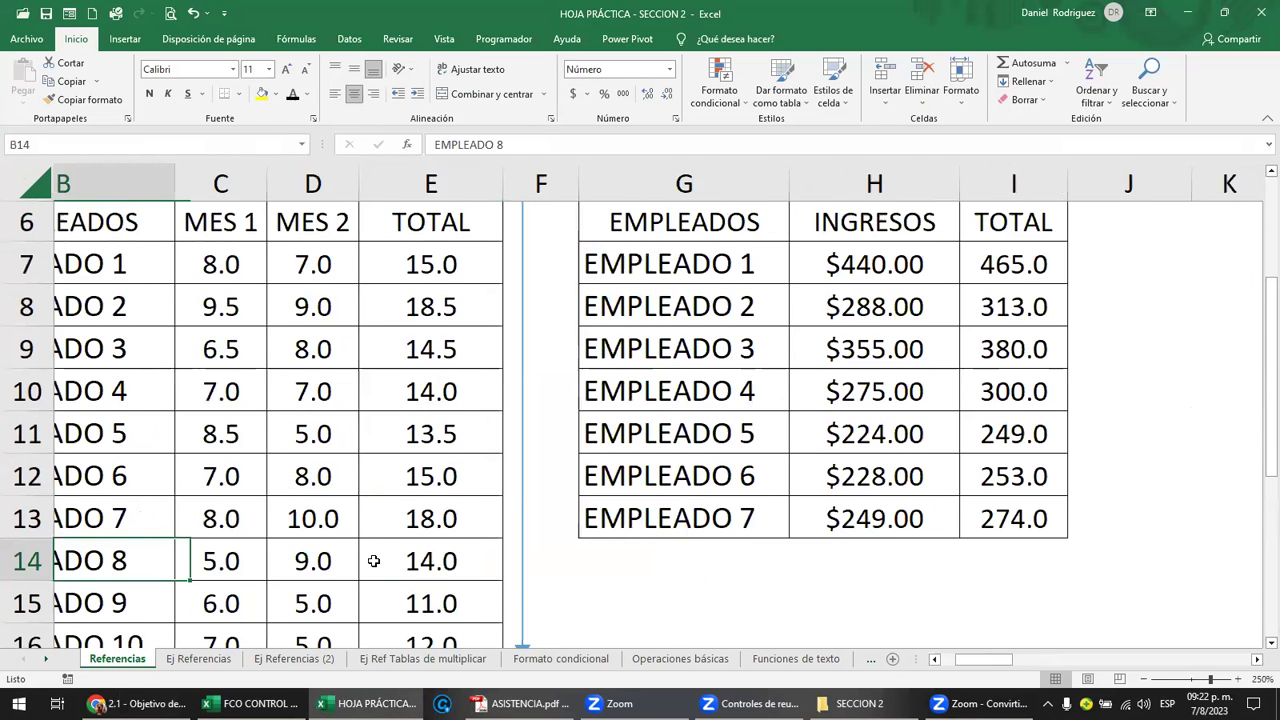
key(Left)
scroll(368, 561, down, 1)
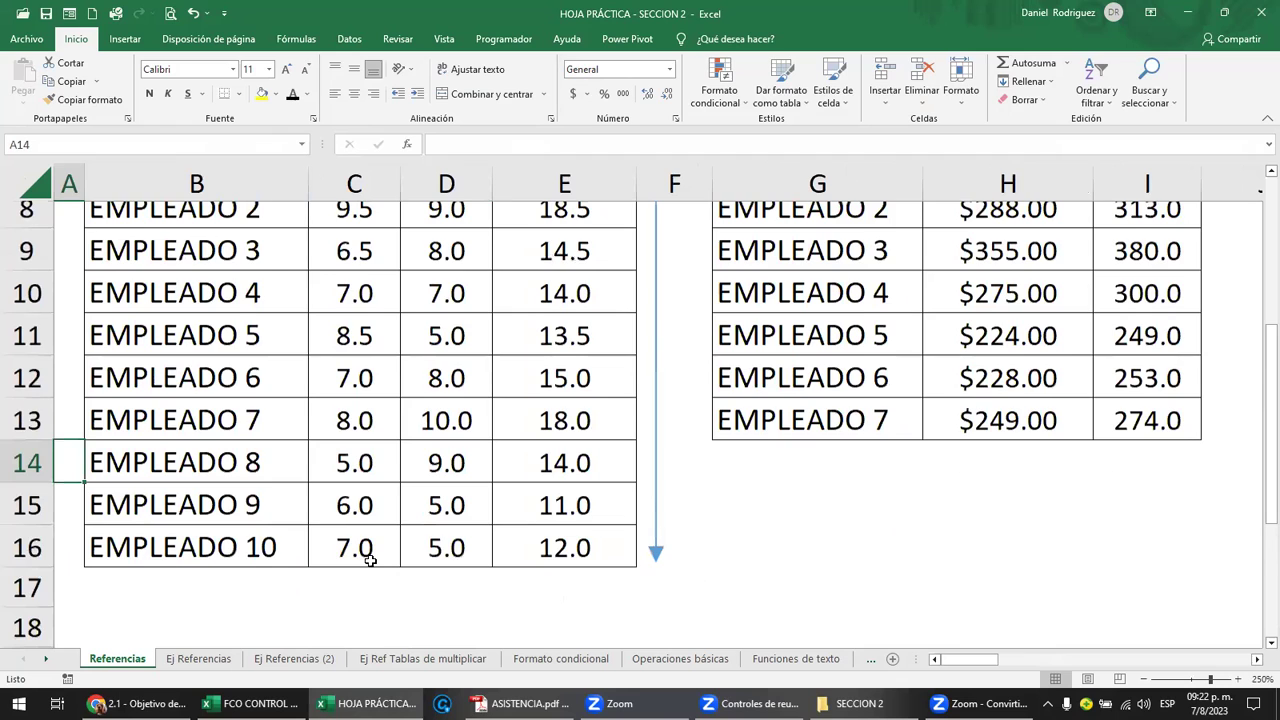
scroll(370, 561, down, 1)
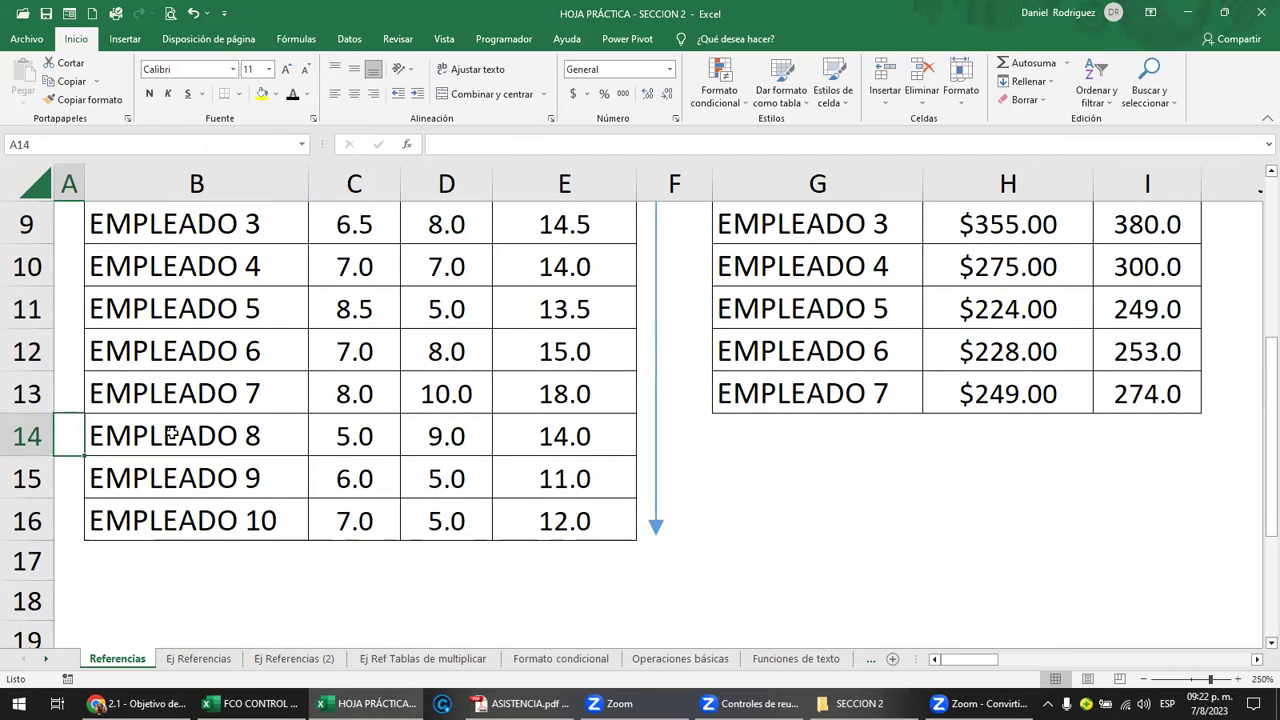
click(245, 523)
drag(179, 437, 628, 513)
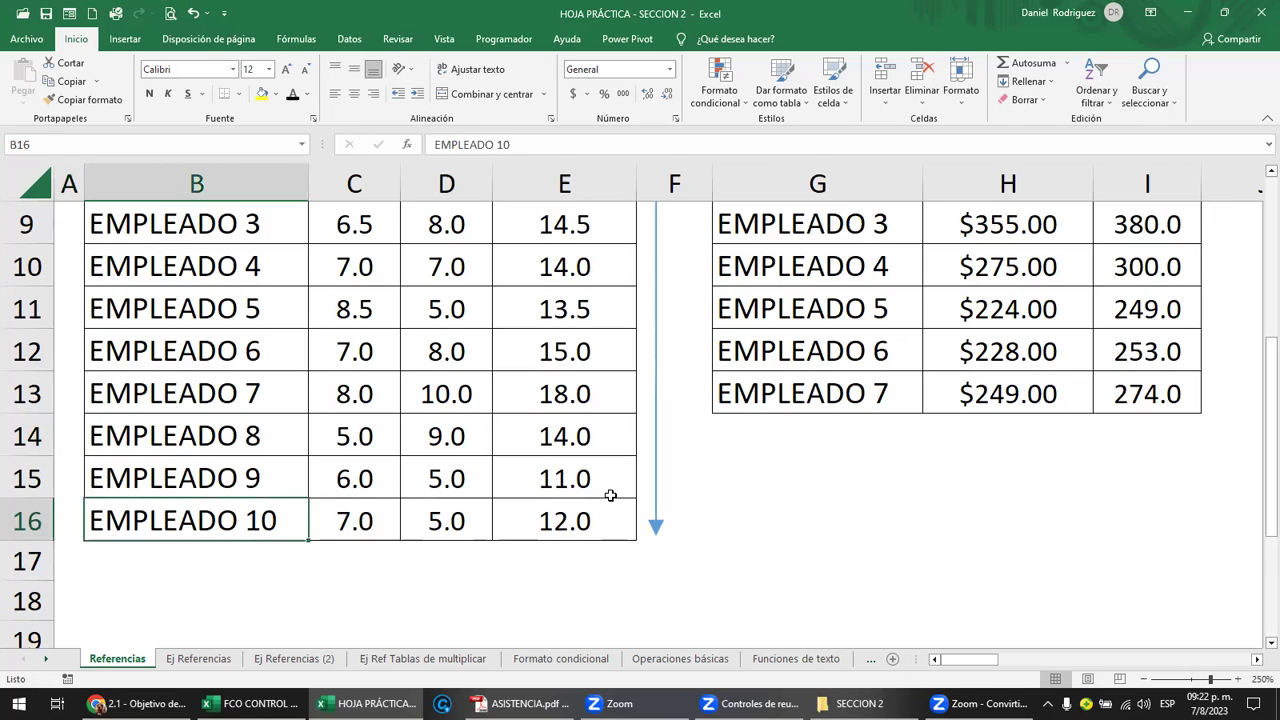
key(Delete)
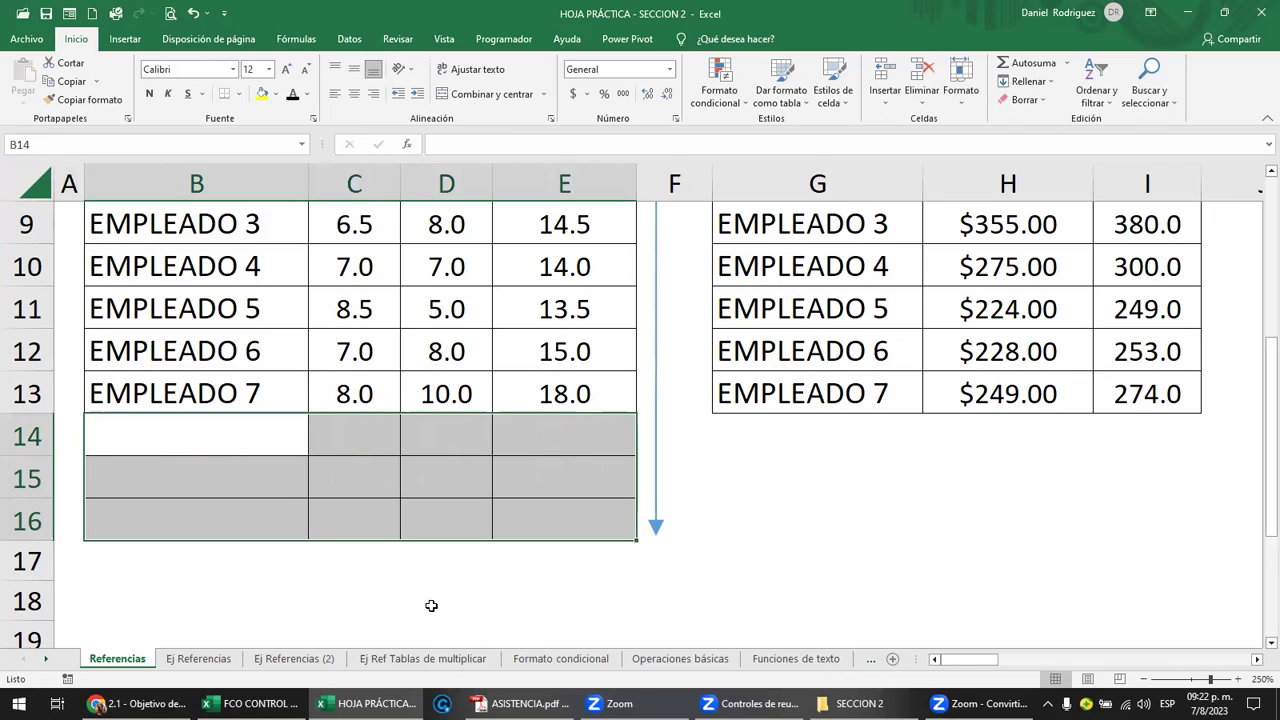
Deselect and move the cursor back to the EMPLEADO 7 cell in B13
click(350, 613)
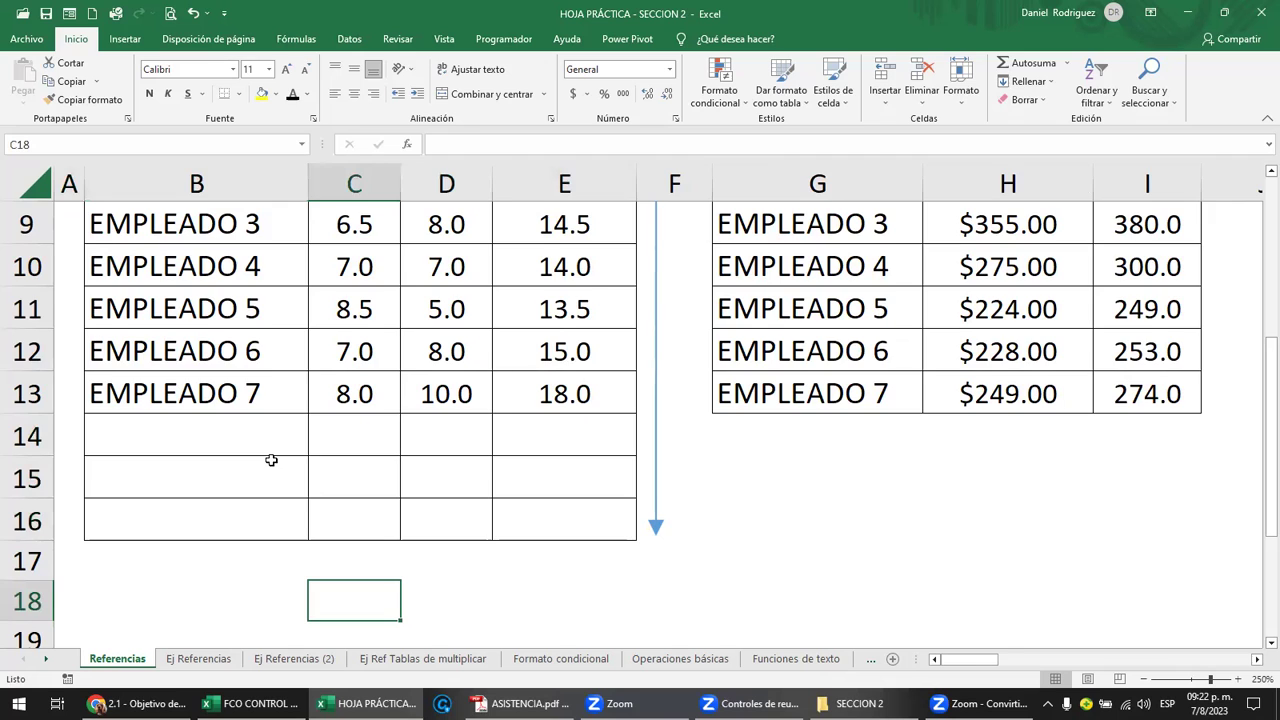
key(ctrl+Up)
key(Left)
scroll(271, 460, up, 1)
scroll(271, 460, up, 1)
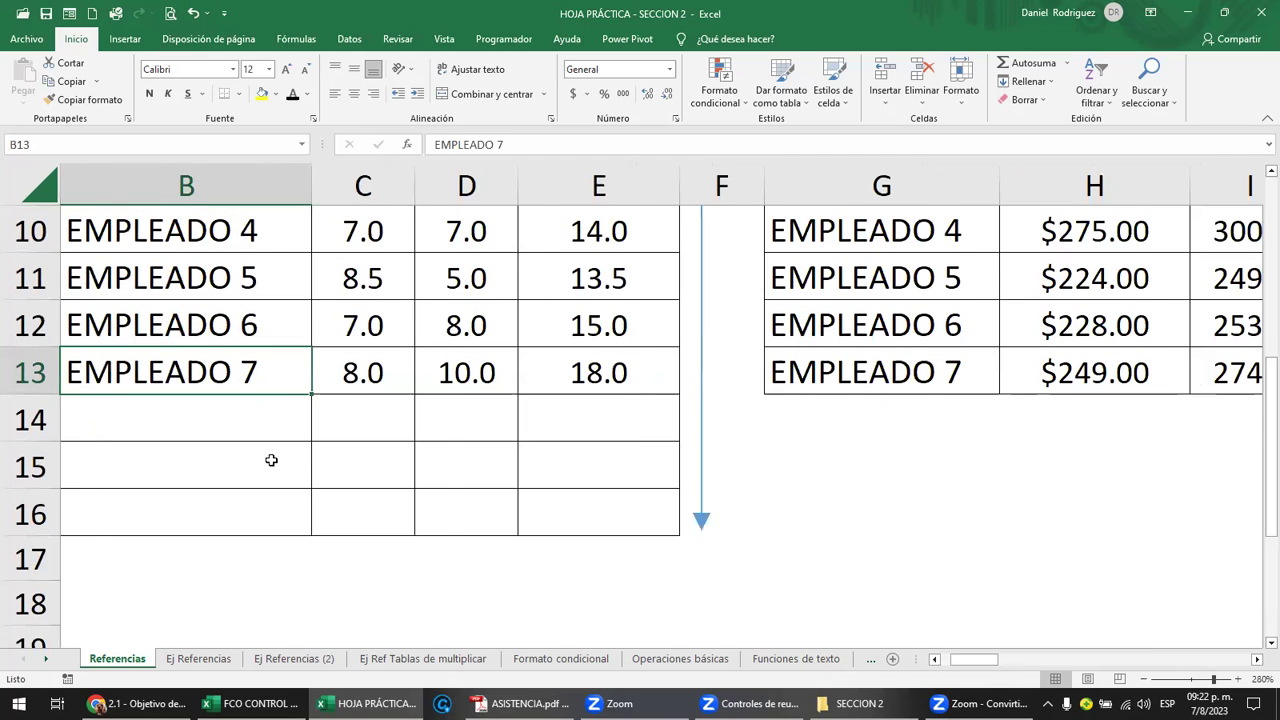
key(Left)
key(Right)
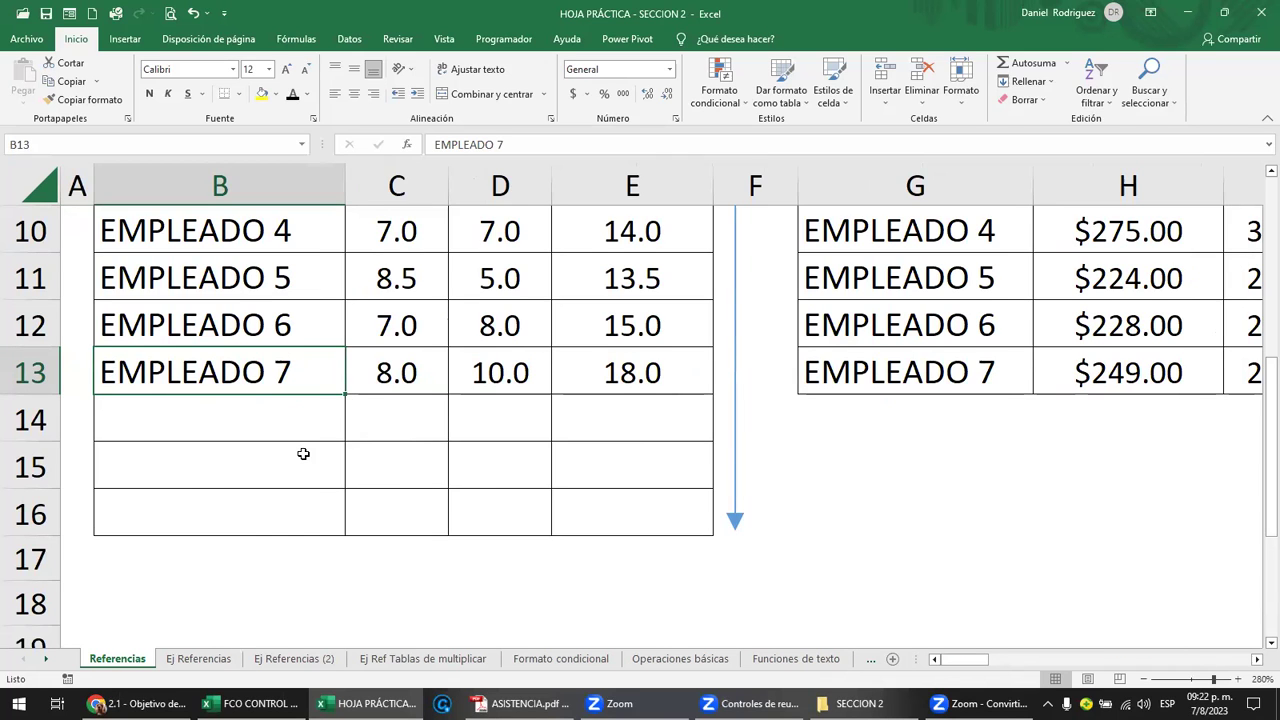
Browse the employee list and select the EMPLEADO 7 cell in B13
scroll(303, 452, up, 2)
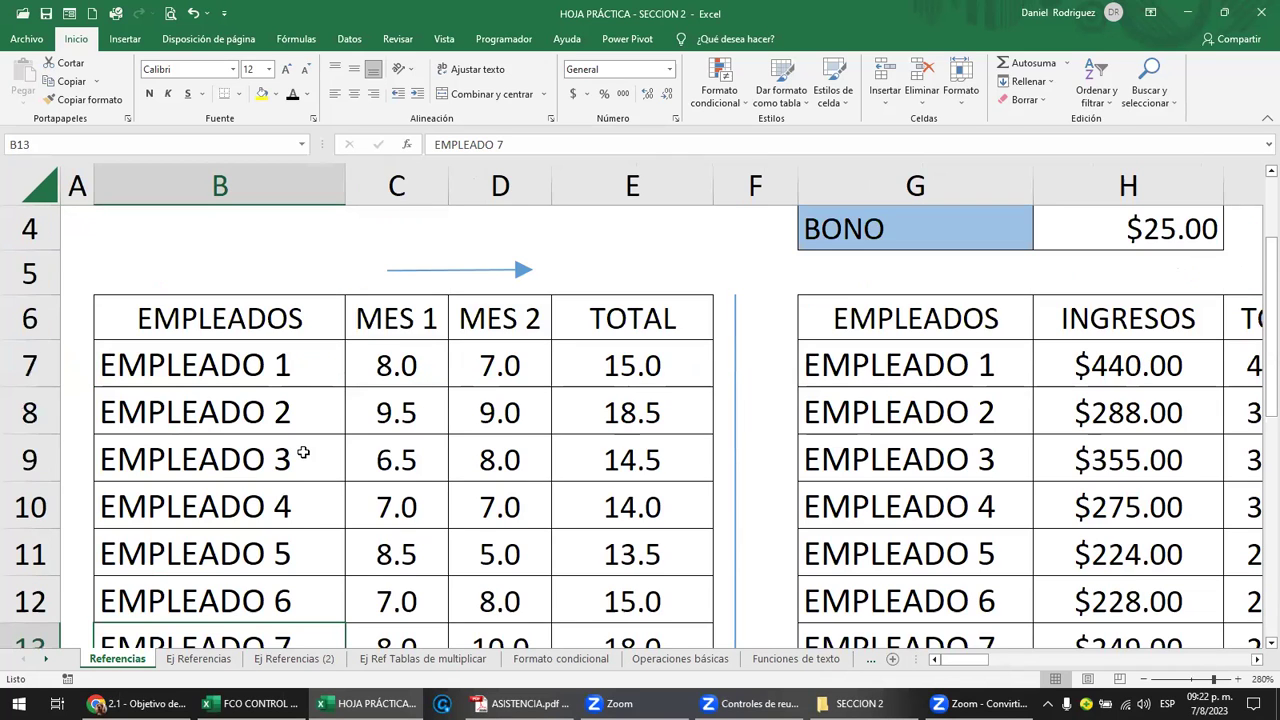
drag(278, 372, 277, 400)
click(281, 371)
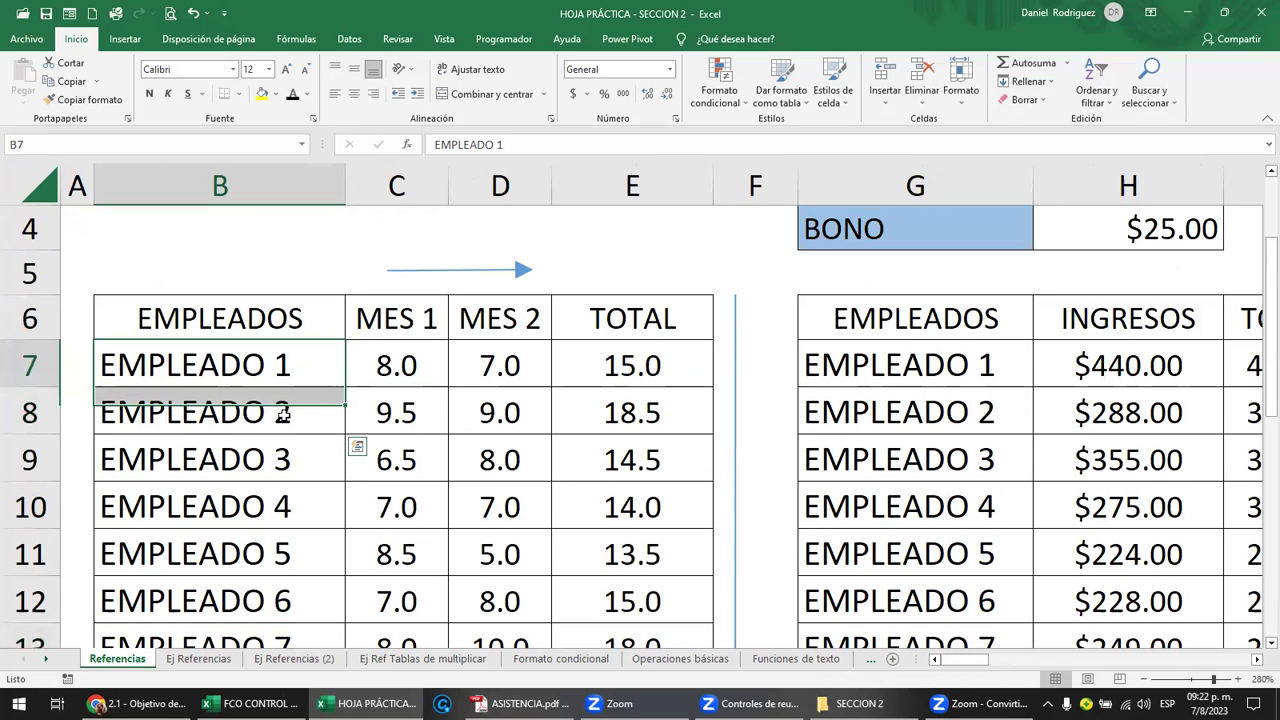
key(Return)
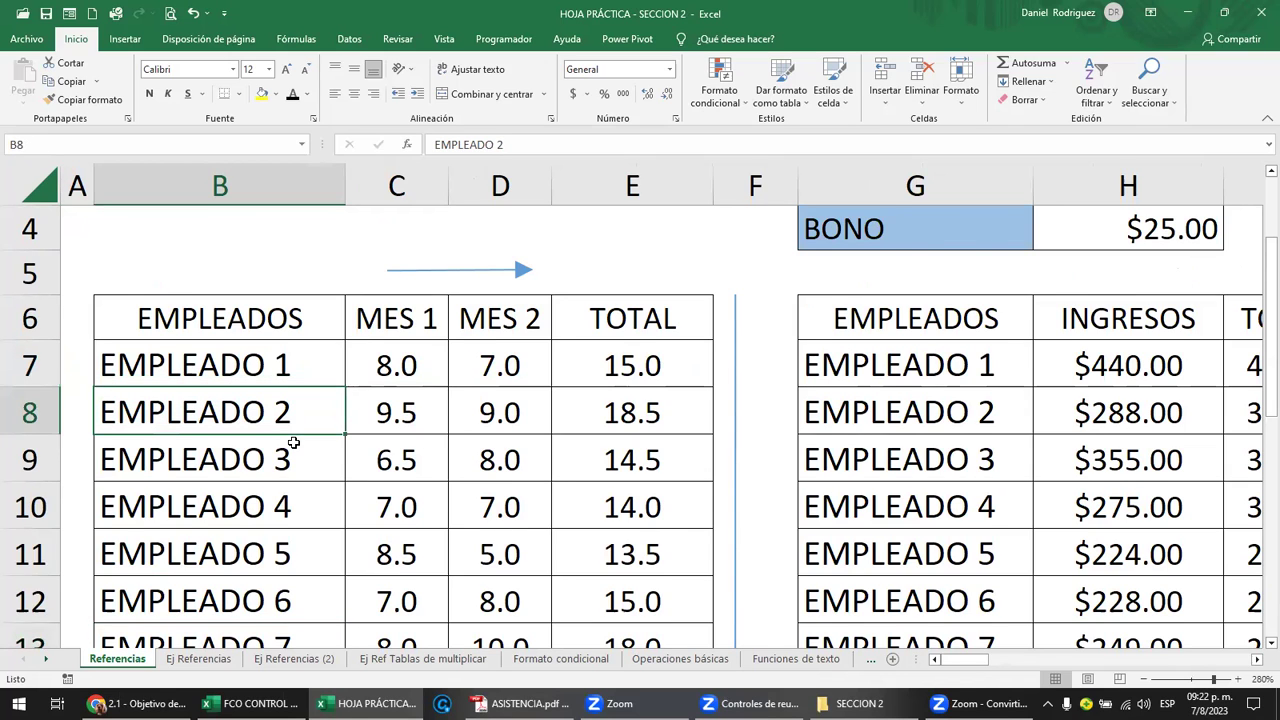
scroll(293, 442, down, 1)
scroll(300, 446, down, 3)
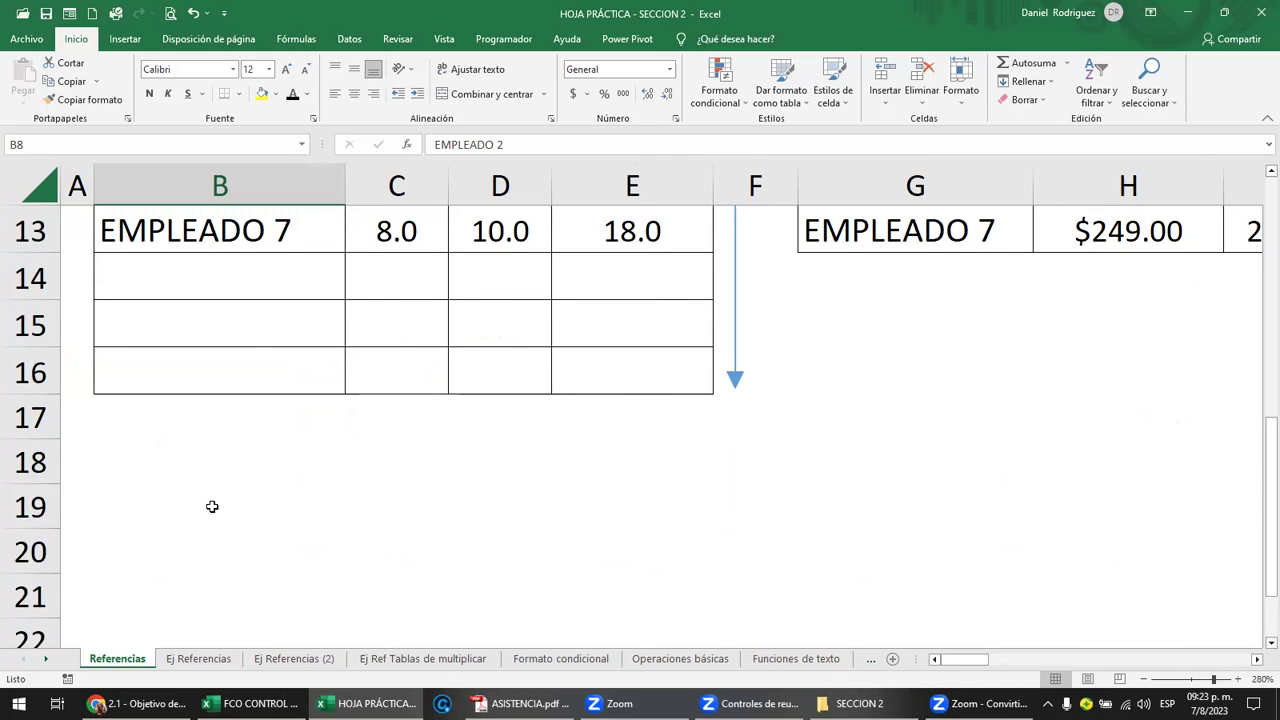
scroll(207, 504, up, 3)
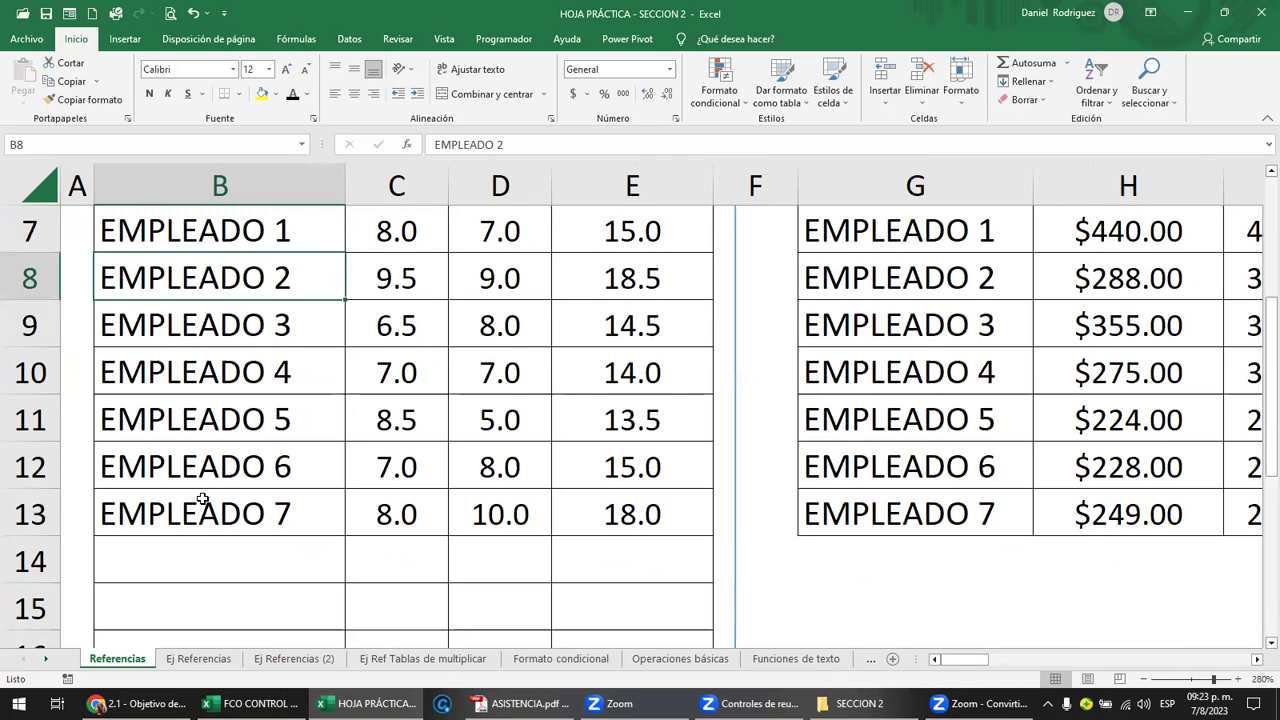
click(269, 503)
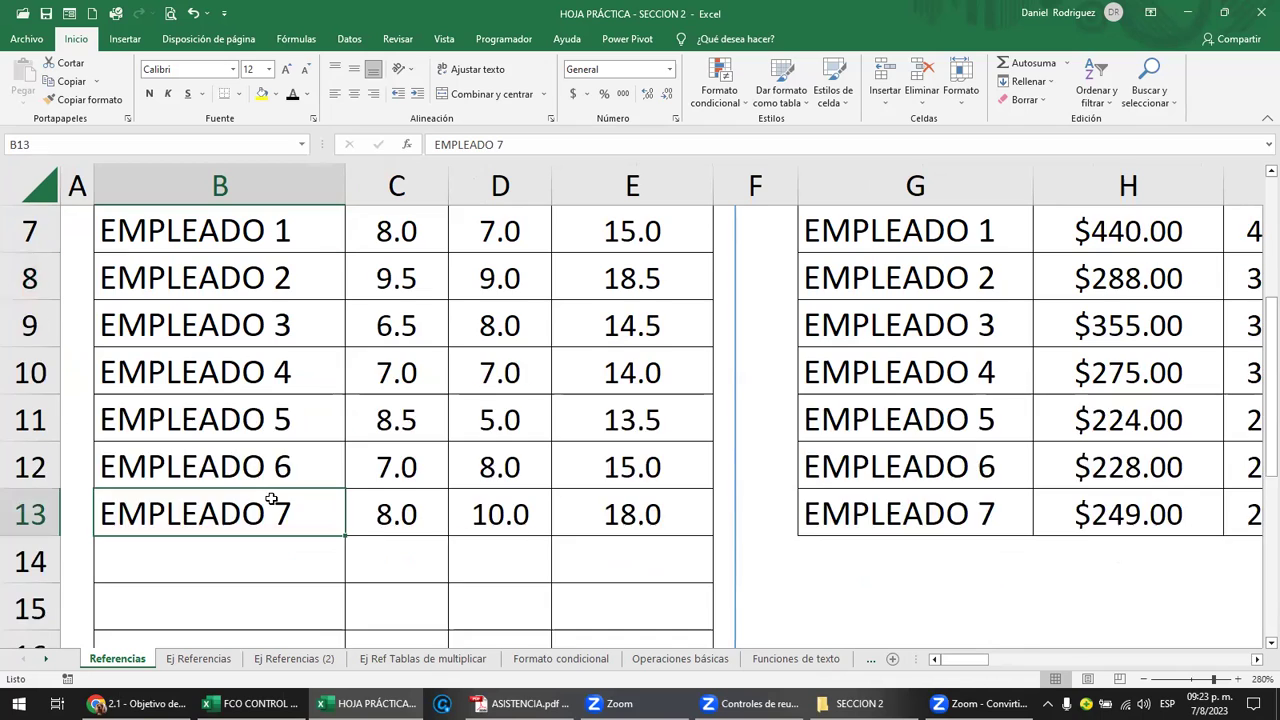
scroll(270, 500, down, 1)
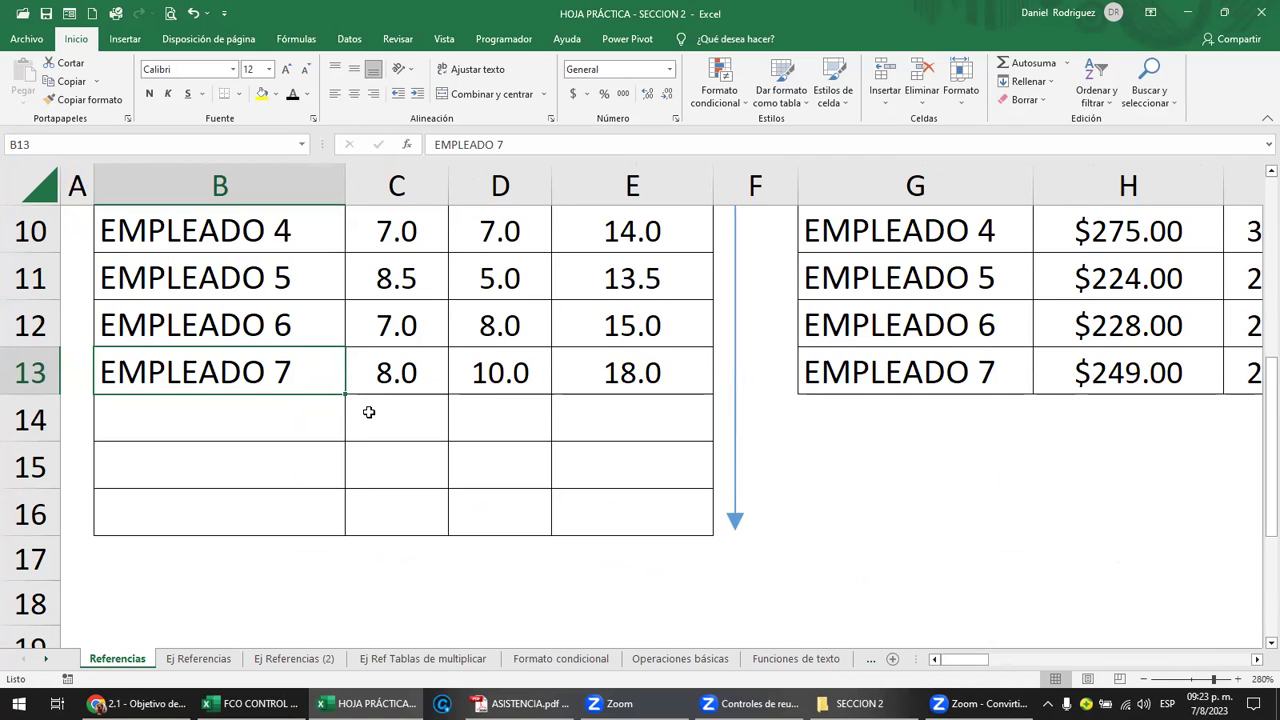
scroll(369, 412, up, 2)
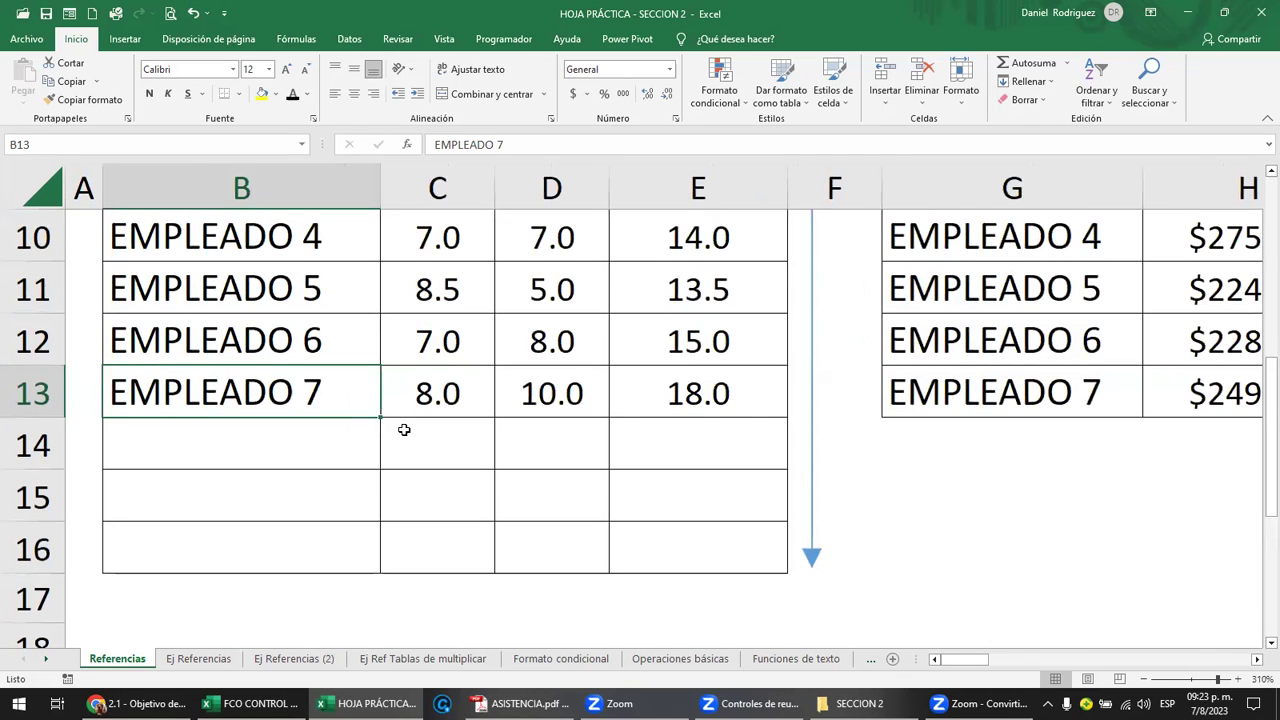
scroll(404, 430, up, 3)
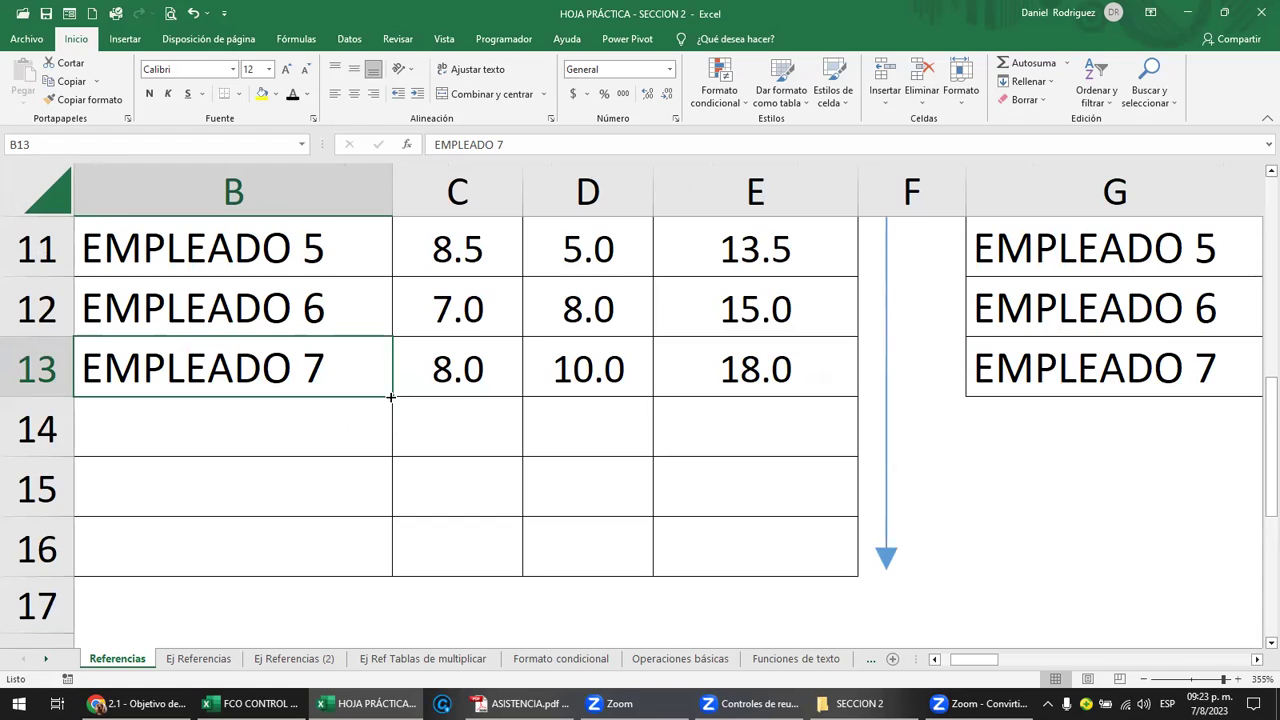
AutoFill EMPLEADO 8, EMPLEADO 9 and EMPLEADO 10 into B14:B16 from EMPLEADO 7
drag(390, 397, 381, 530)
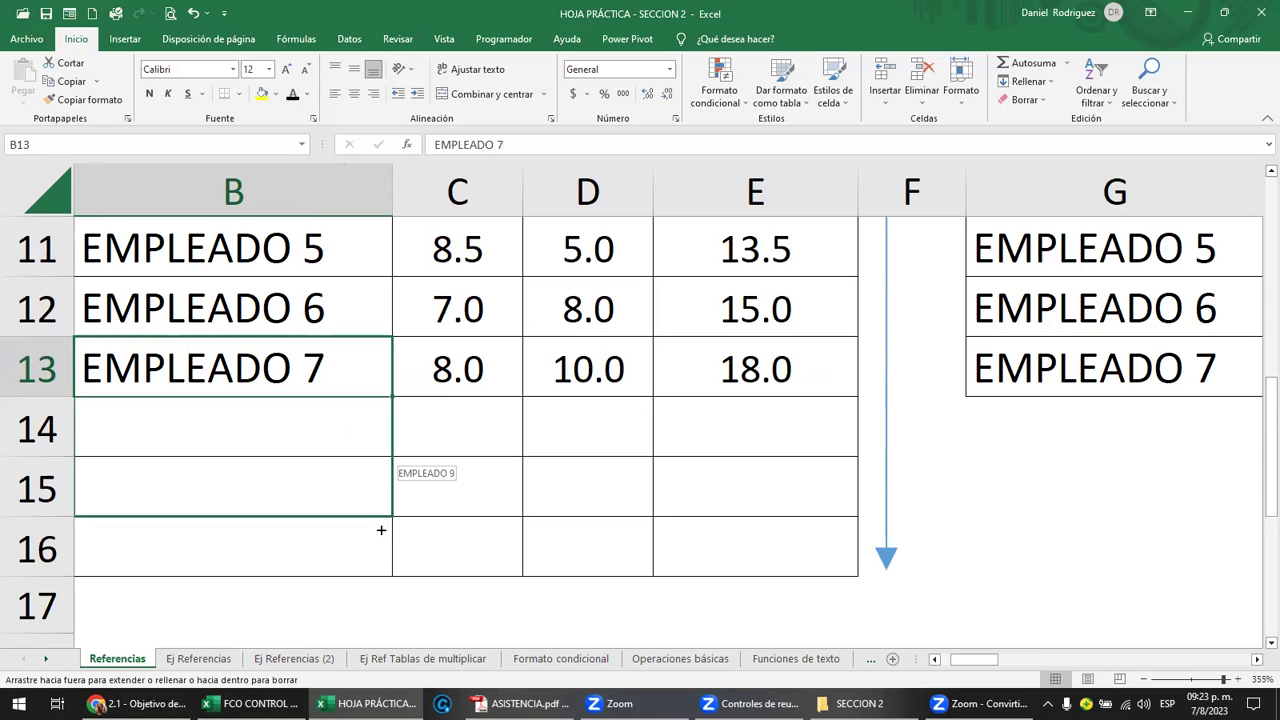
drag(381, 530, 376, 552)
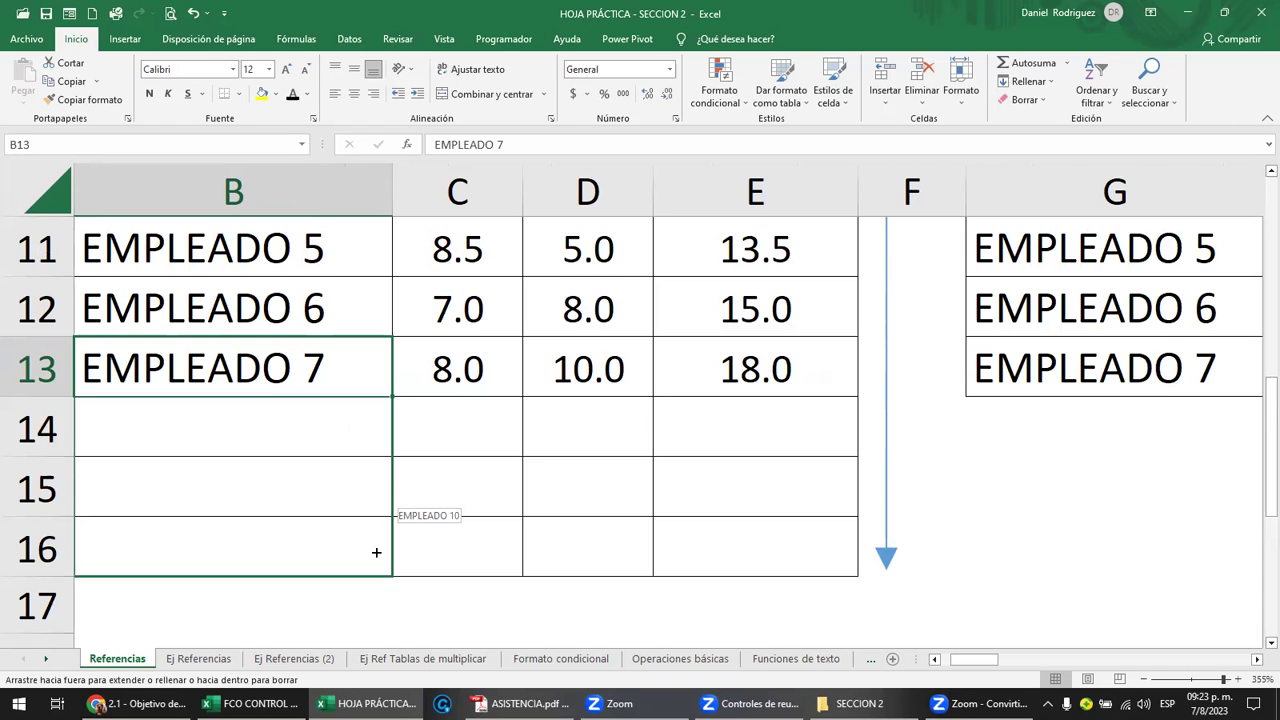
drag(376, 552, 375, 551)
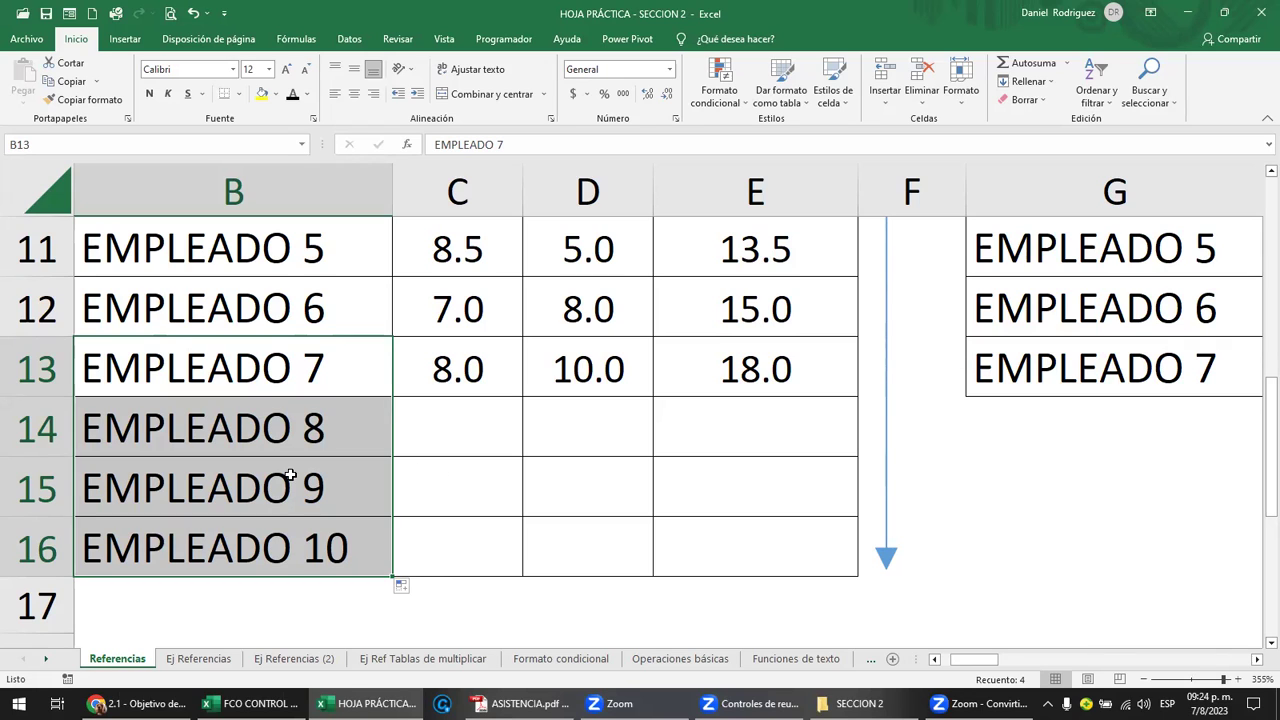
click(230, 600)
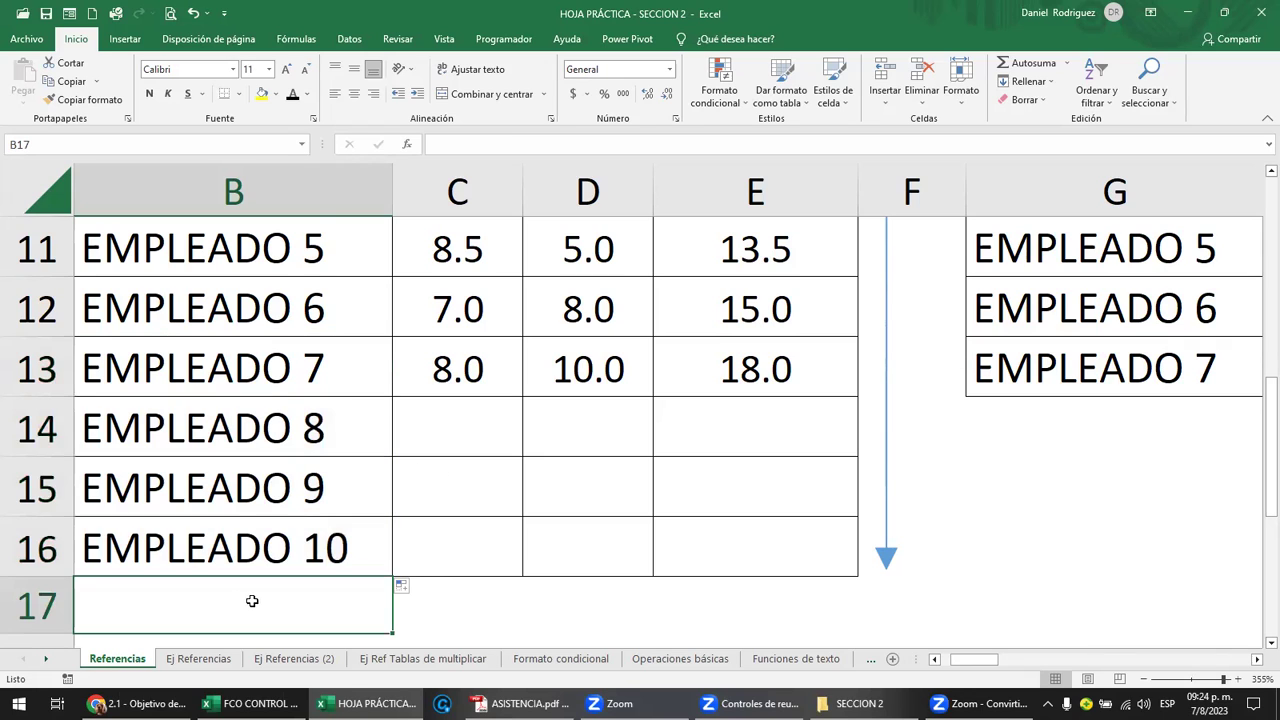
scroll(225, 489, down, 1)
click(225, 489)
text(1)
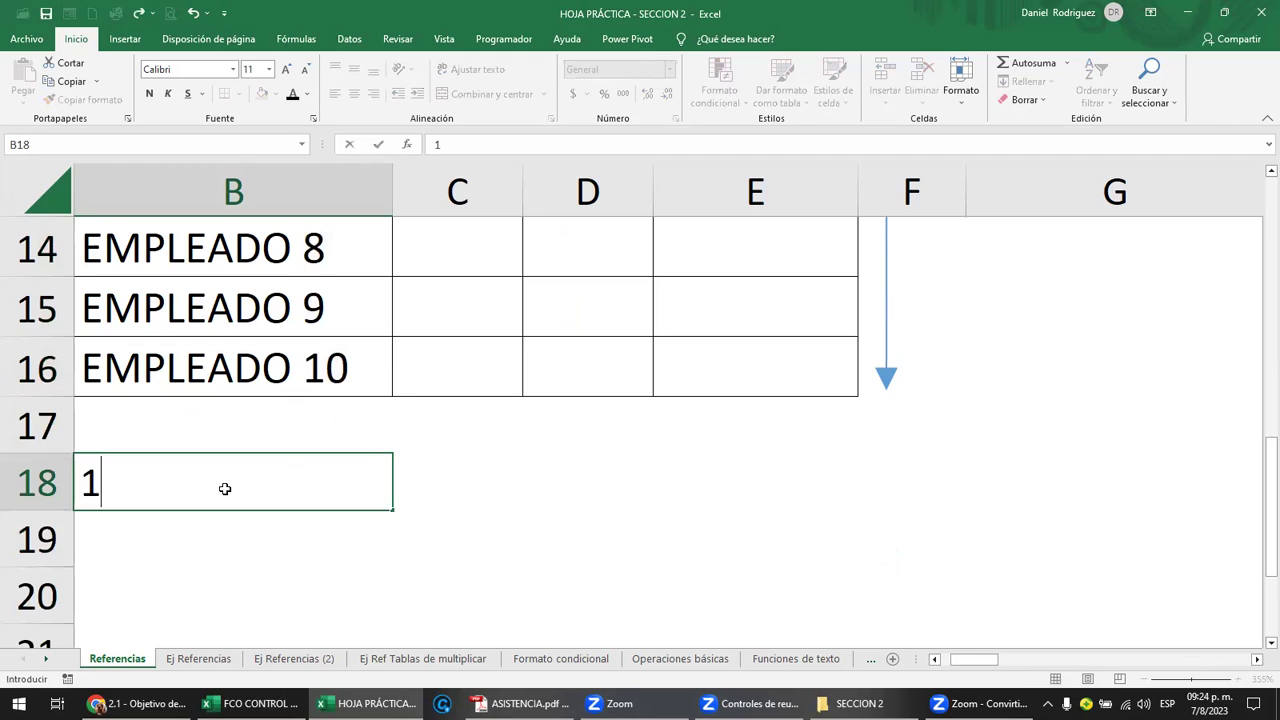
key(Return)
text(2)
key(Return)
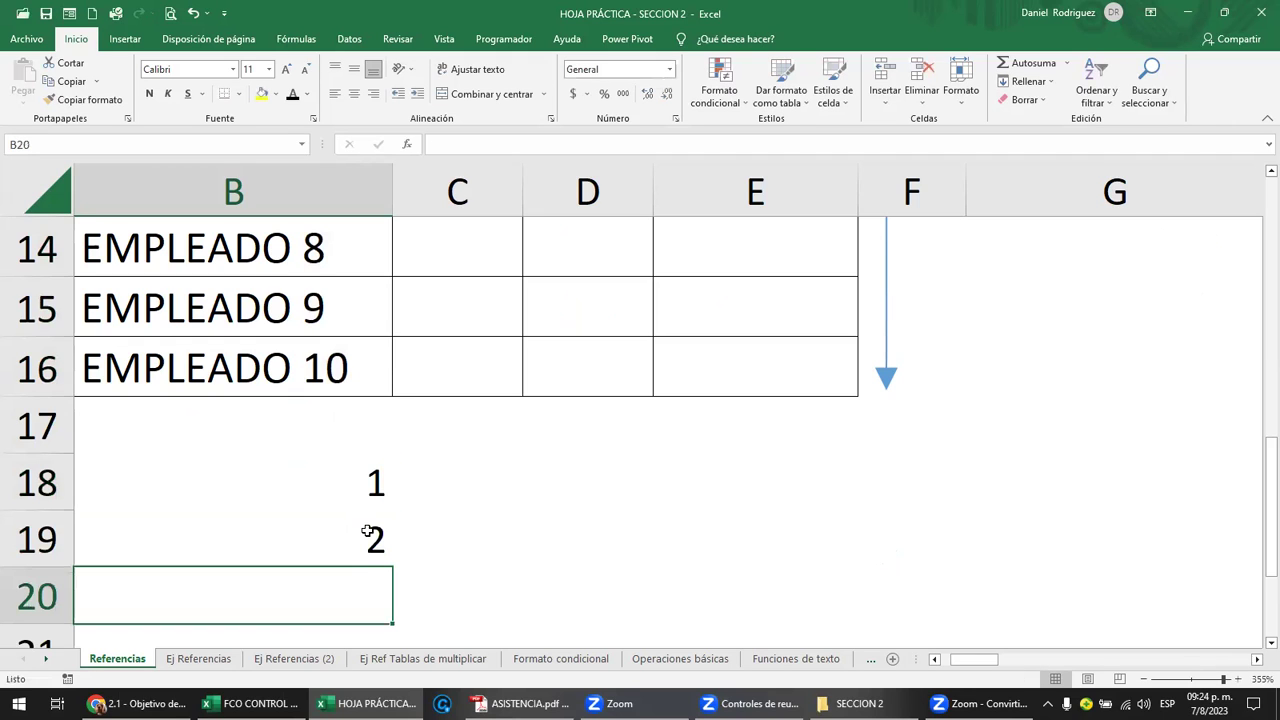
drag(356, 479, 368, 535)
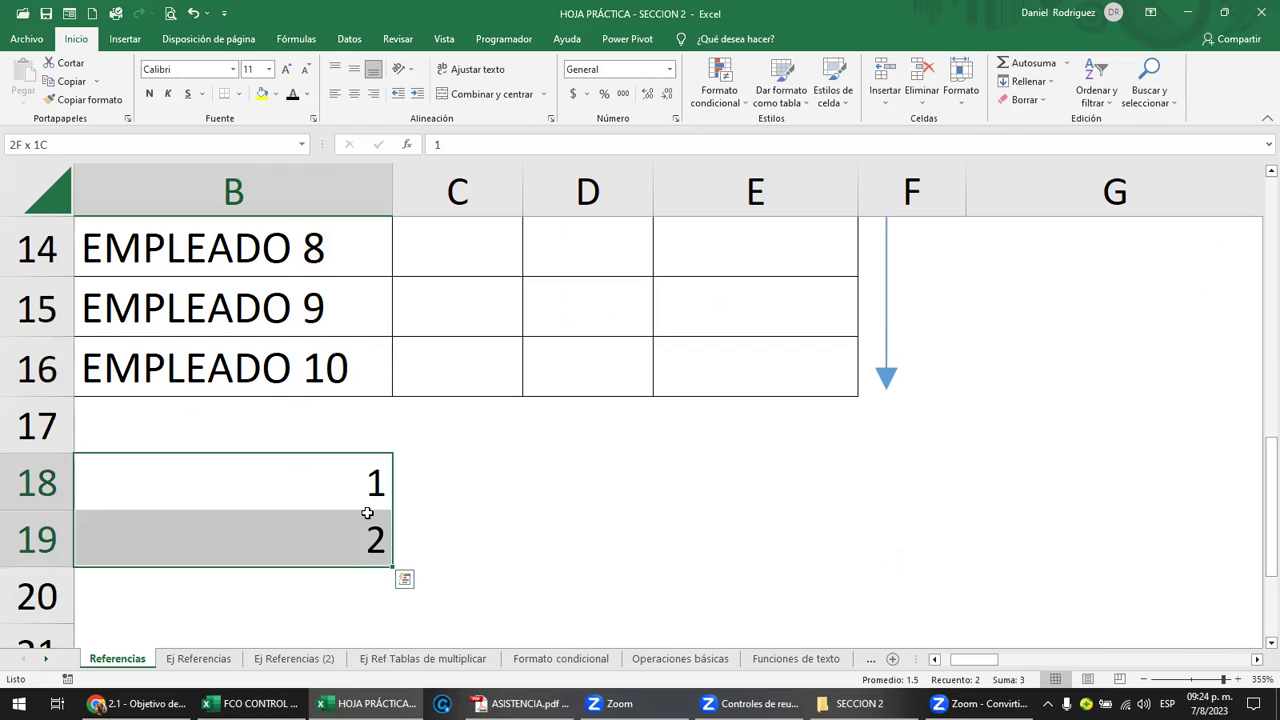
drag(394, 567, 384, 645)
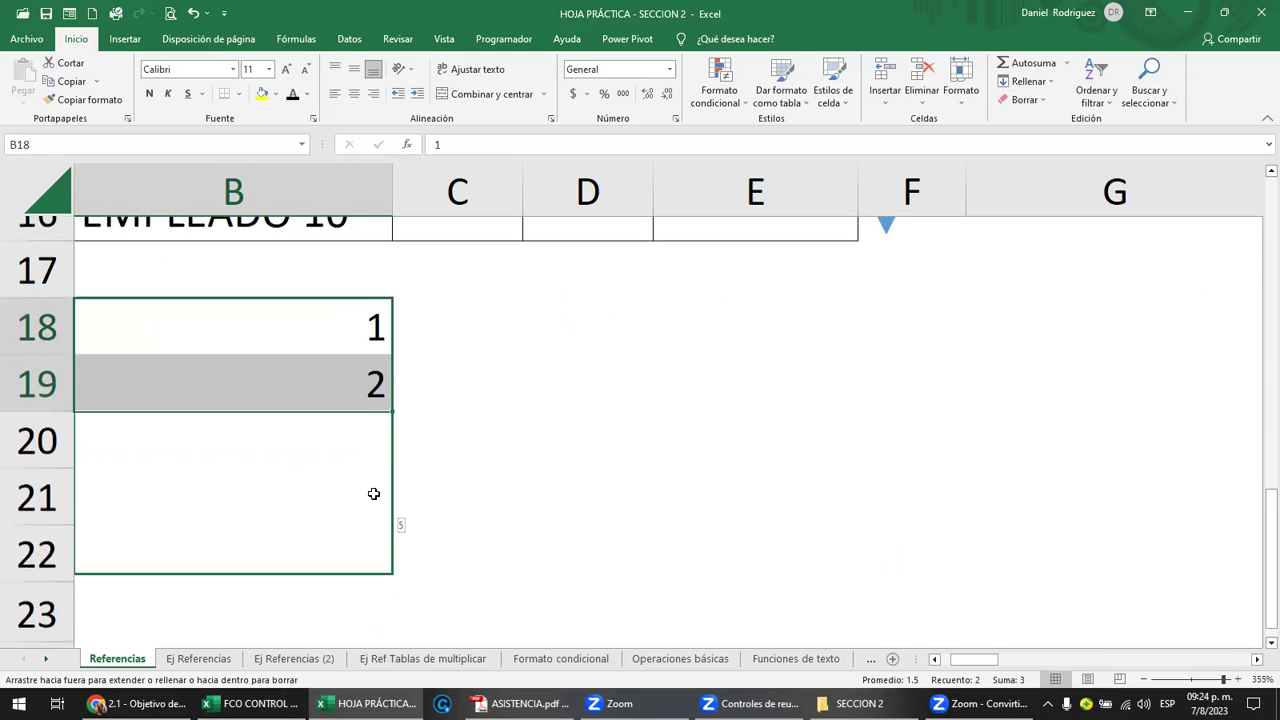
drag(384, 645, 377, 490)
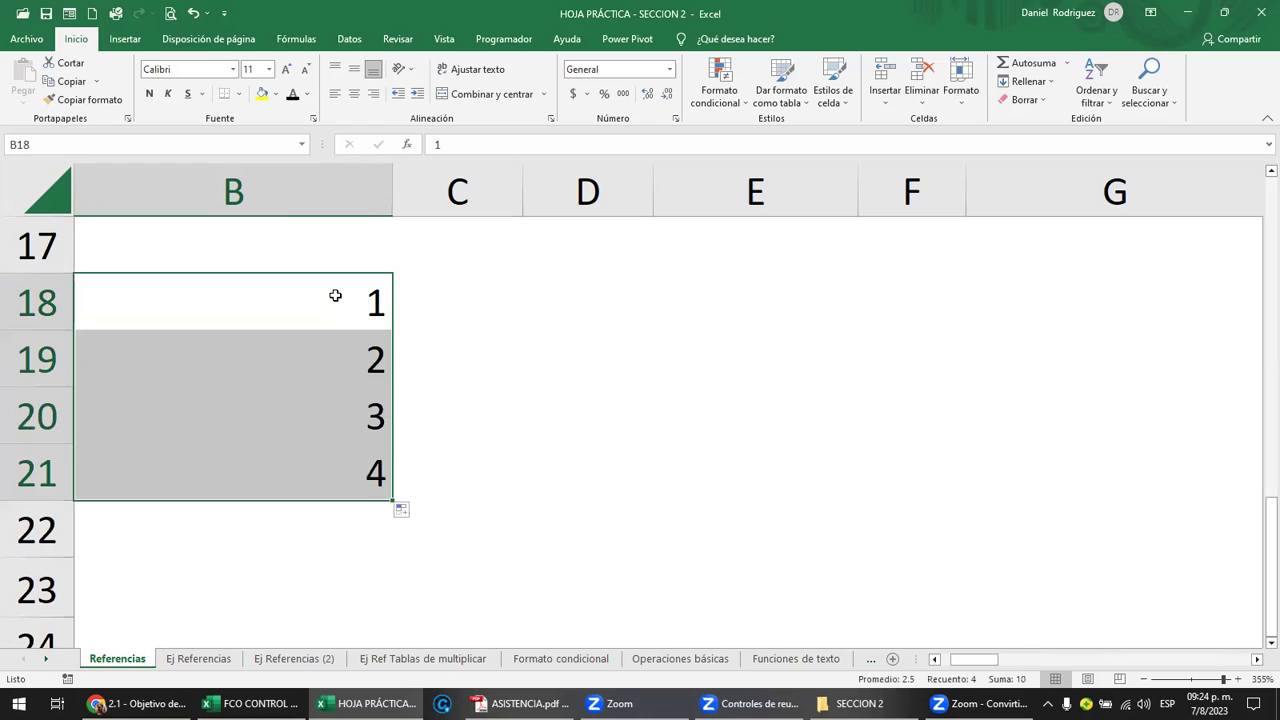
click(334, 297)
key(ctrl+z)
key(ctrl+z)
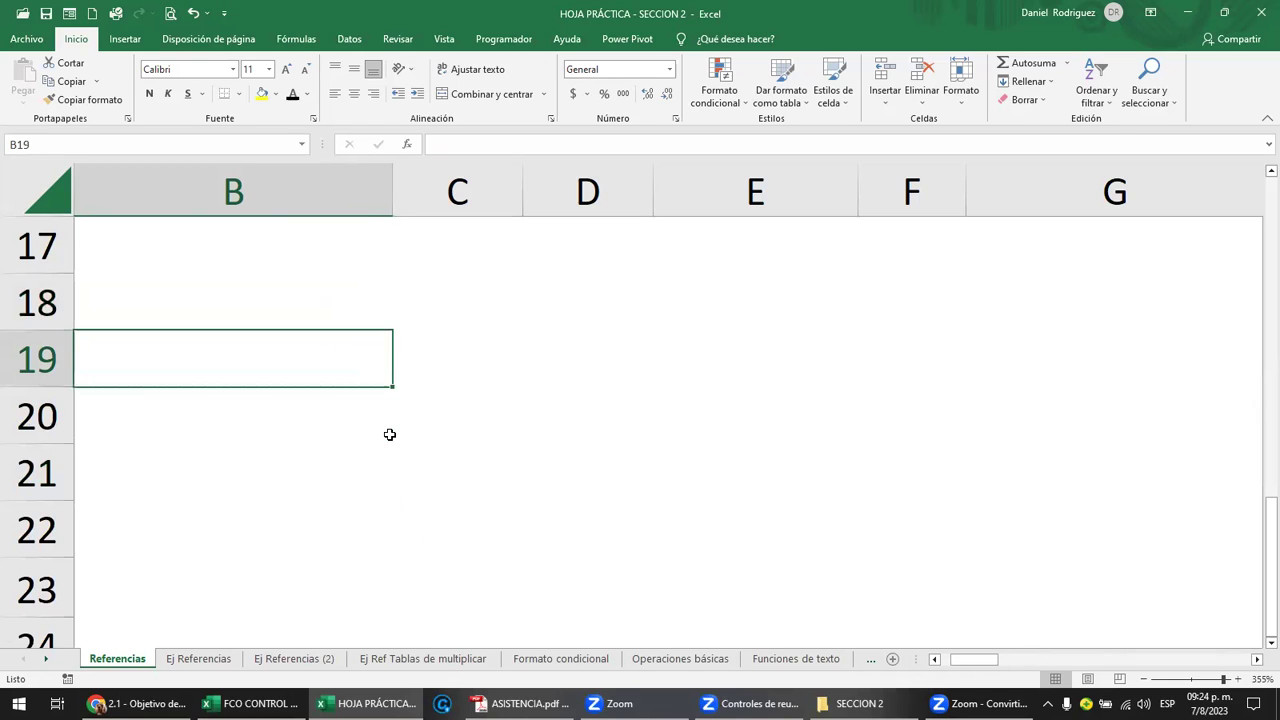
Enter CASA1 and CASA2 in column B, fill the CASA series down, then clear it
key(Up)
text(CA)
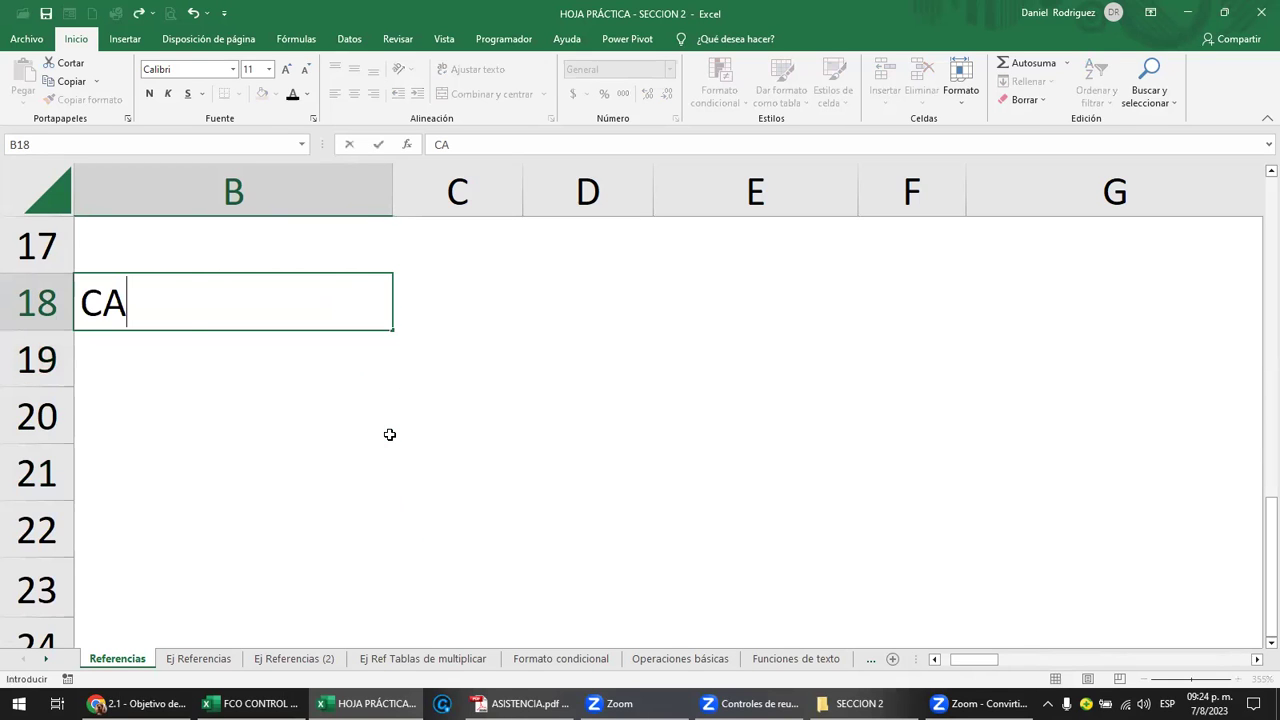
text(SA 1)
key(Return)
text(C)
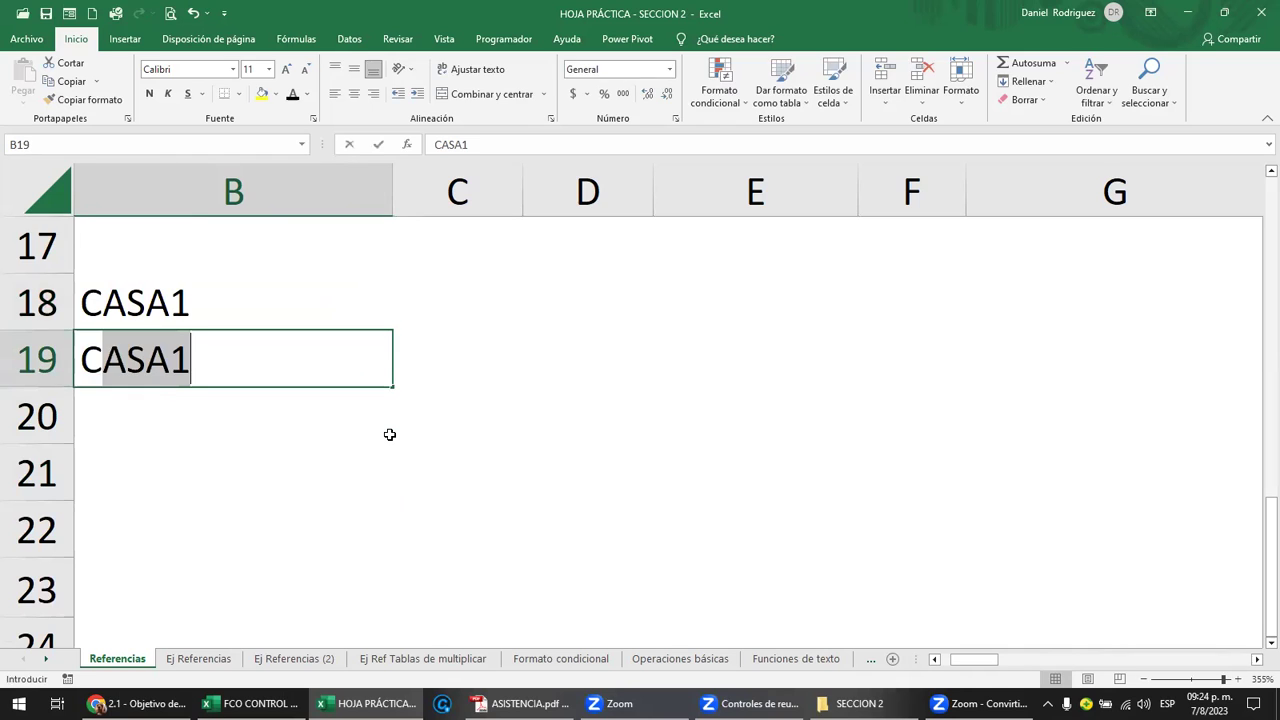
text(ASA2)
key(Return)
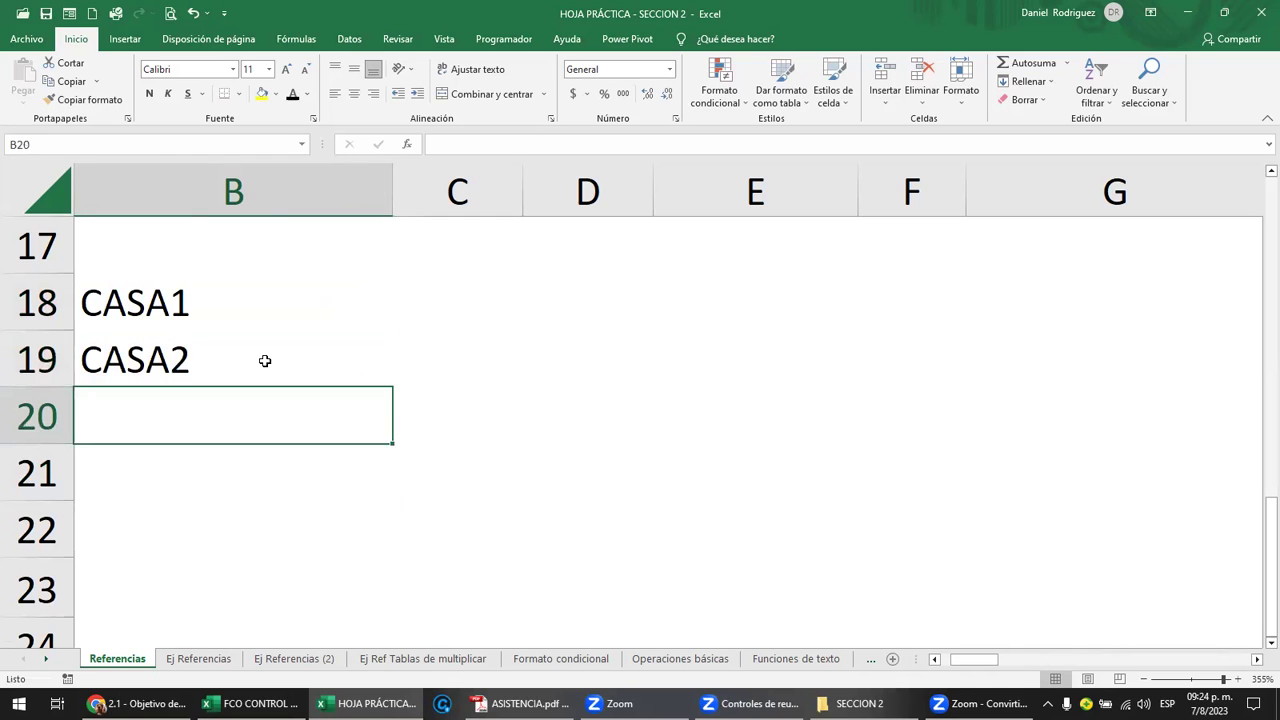
drag(195, 322, 200, 357)
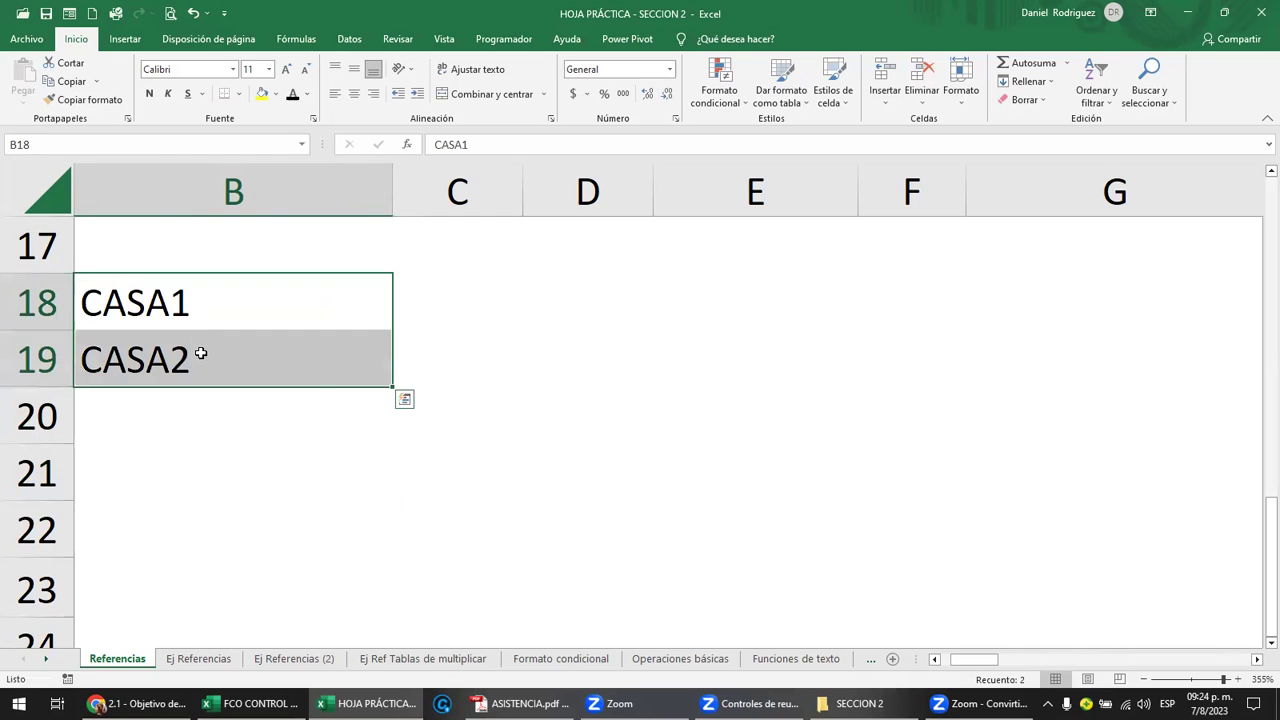
click(389, 383)
drag(387, 401, 381, 490)
click(226, 312)
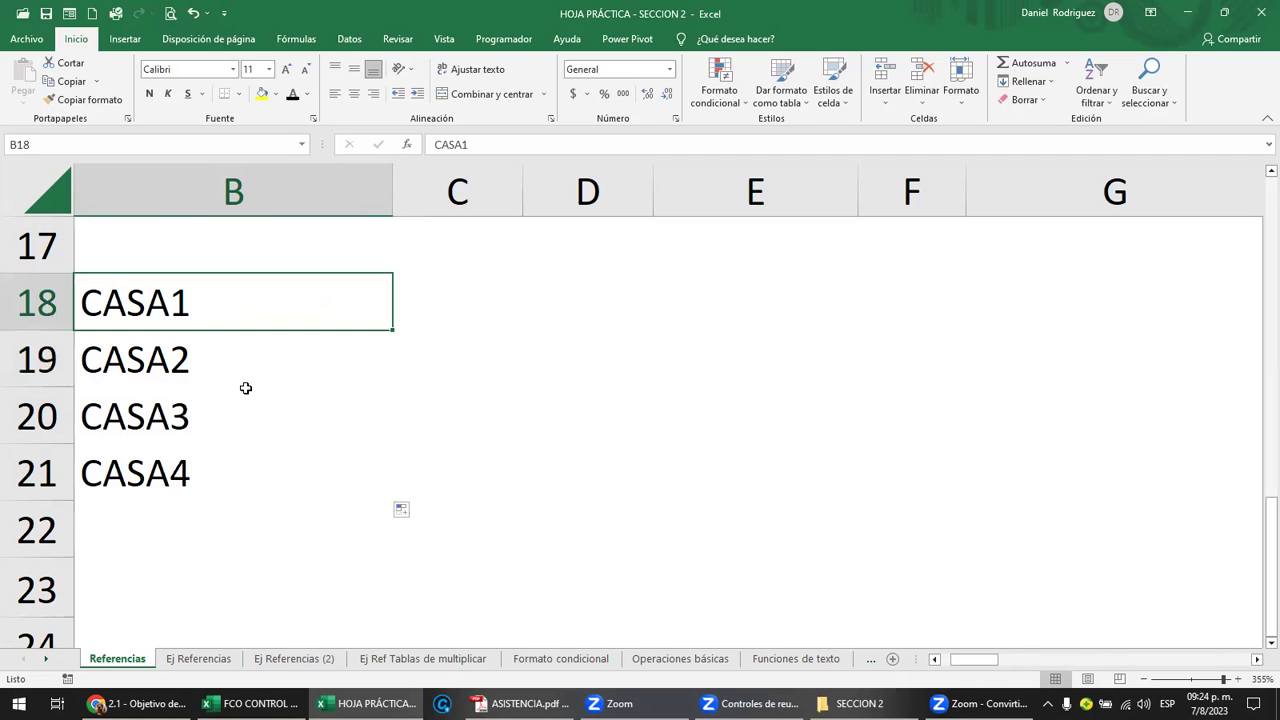
shift+click(211, 457)
key(Delete)
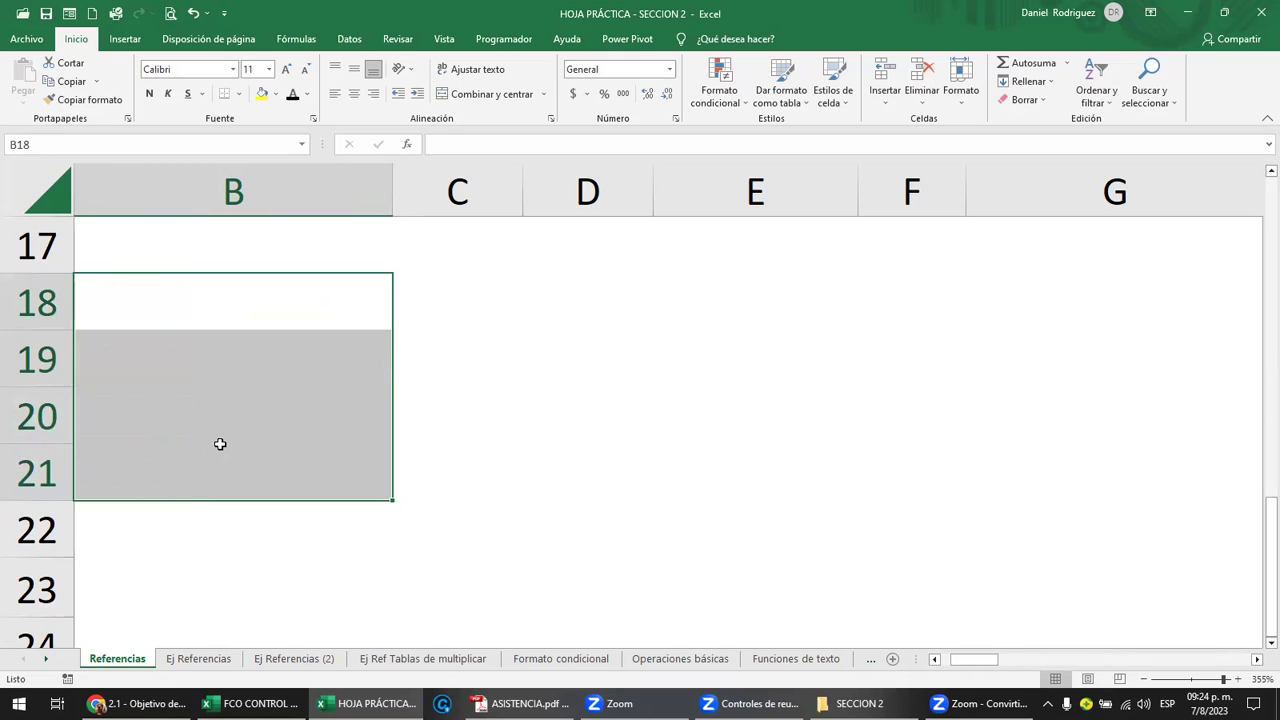
Enter 1 in B19 and 2 in B20 below the EMPLEADO table
key(Up)
key(Up)
key(Up)
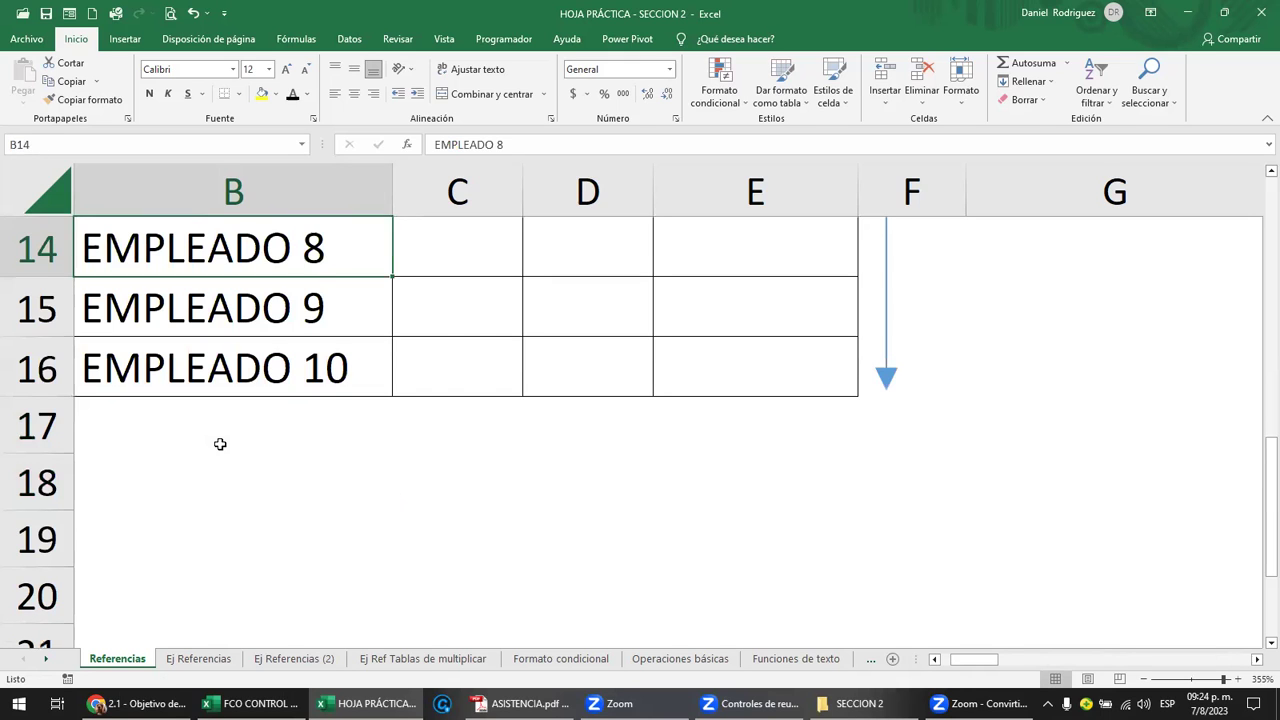
key(Up)
key(Down)
key(Down)
key(Down)
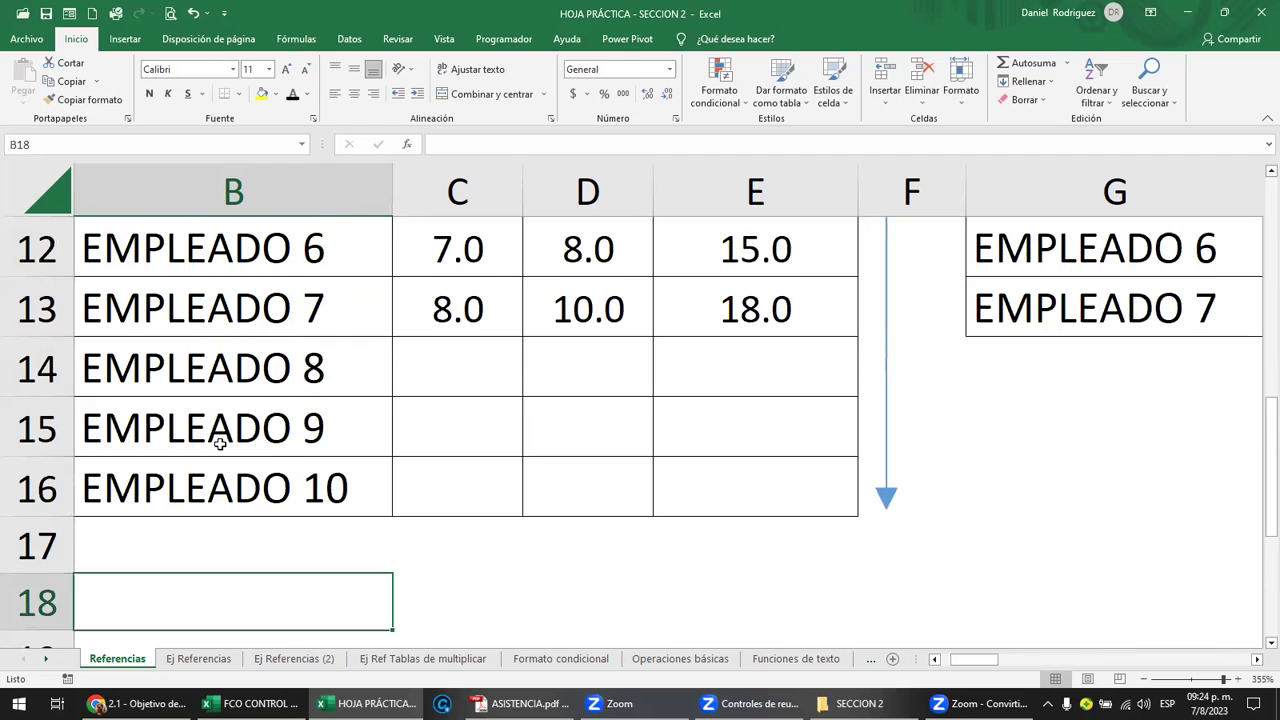
key(Down)
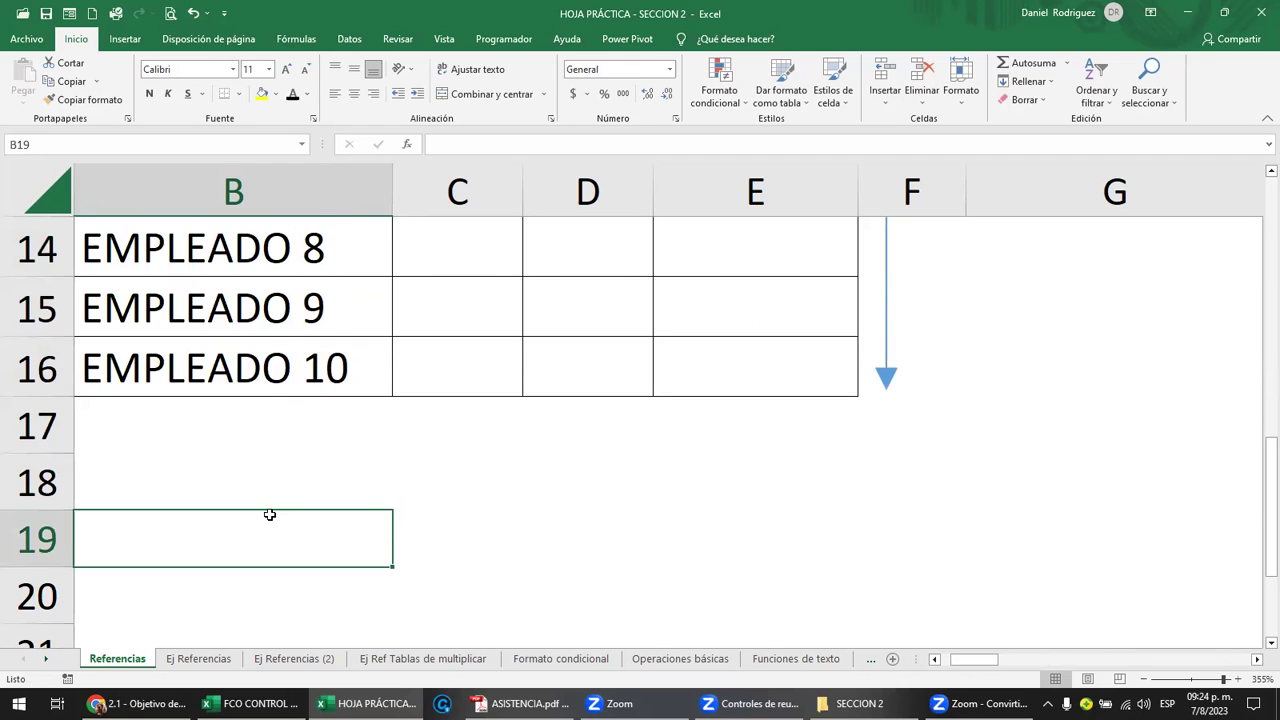
text(1)
key(Return)
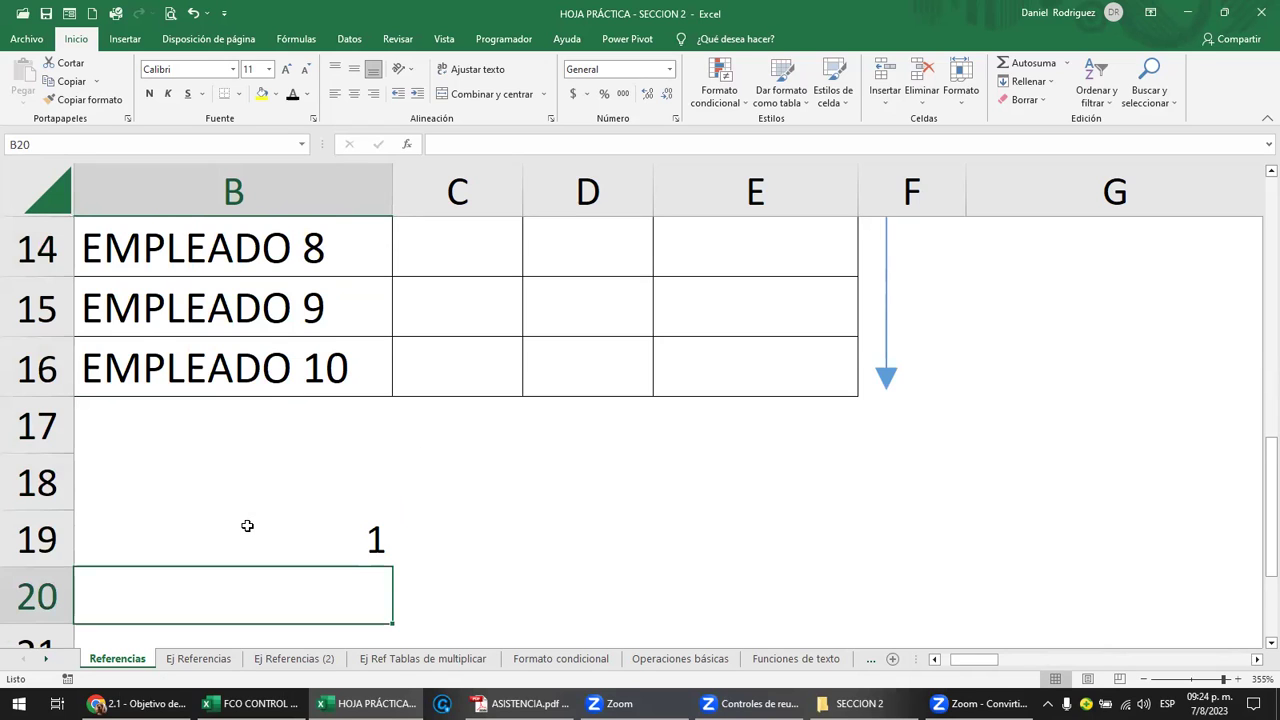
text(2)
key(Return)
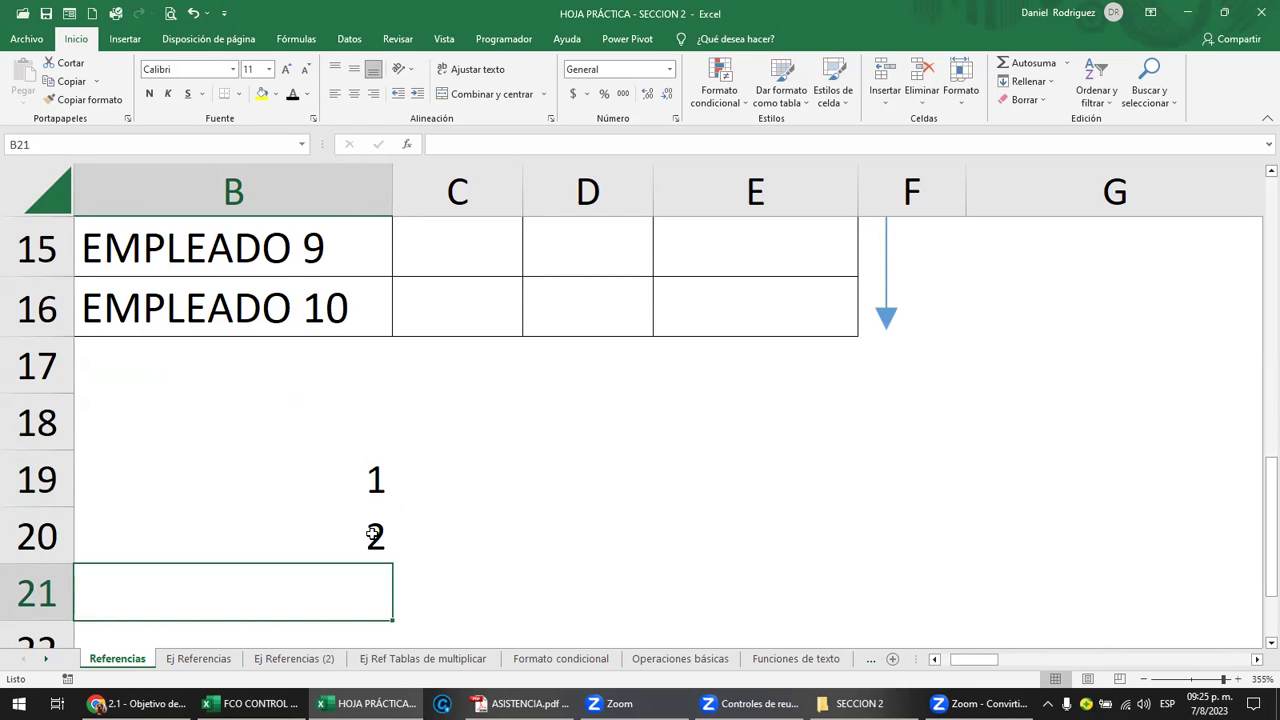
click(363, 523)
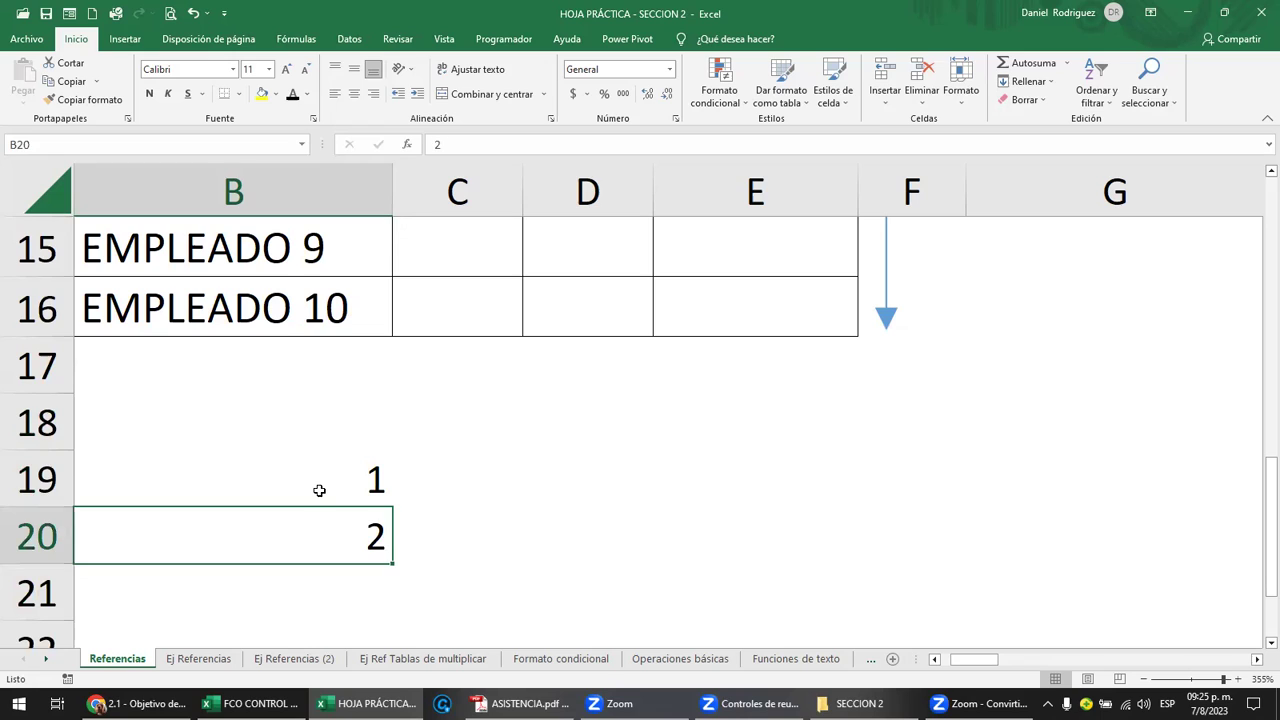
Clear B20 and re-enter 2 beneath the 1 in B19
key(Delete)
click(386, 503)
mouse_move(392, 508)
mouse_down()
mouse_move(391, 522)
mouse_move(391, 510)
mouse_up()
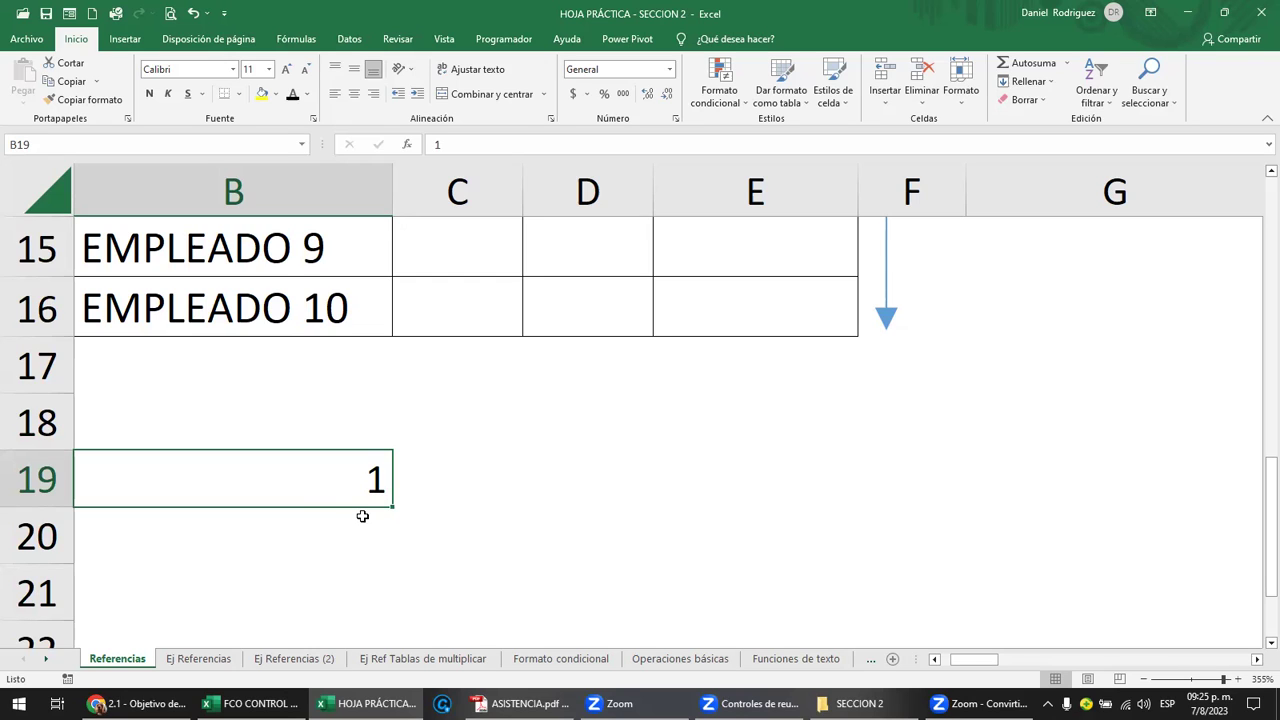
click(362, 516)
text(2)
key(Return)
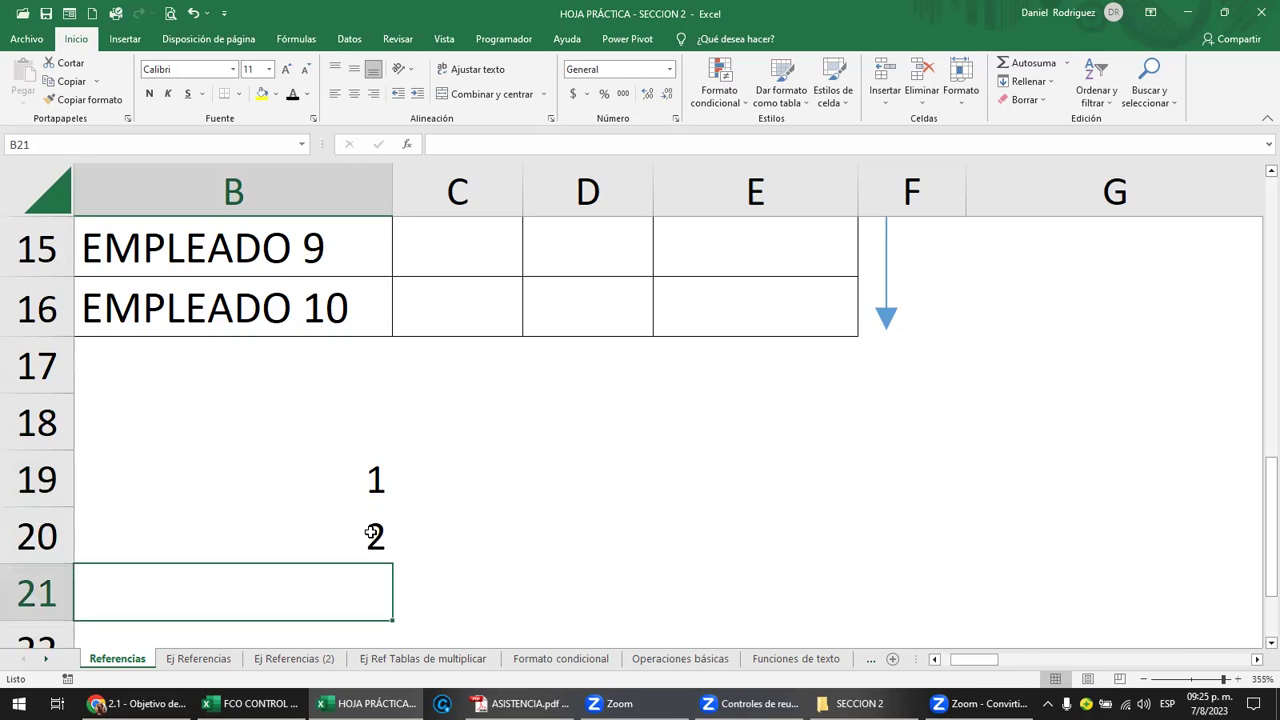
Fill the 1, 2 pattern from B19:B20 down to B23, then clear B19:B23
drag(365, 483, 374, 526)
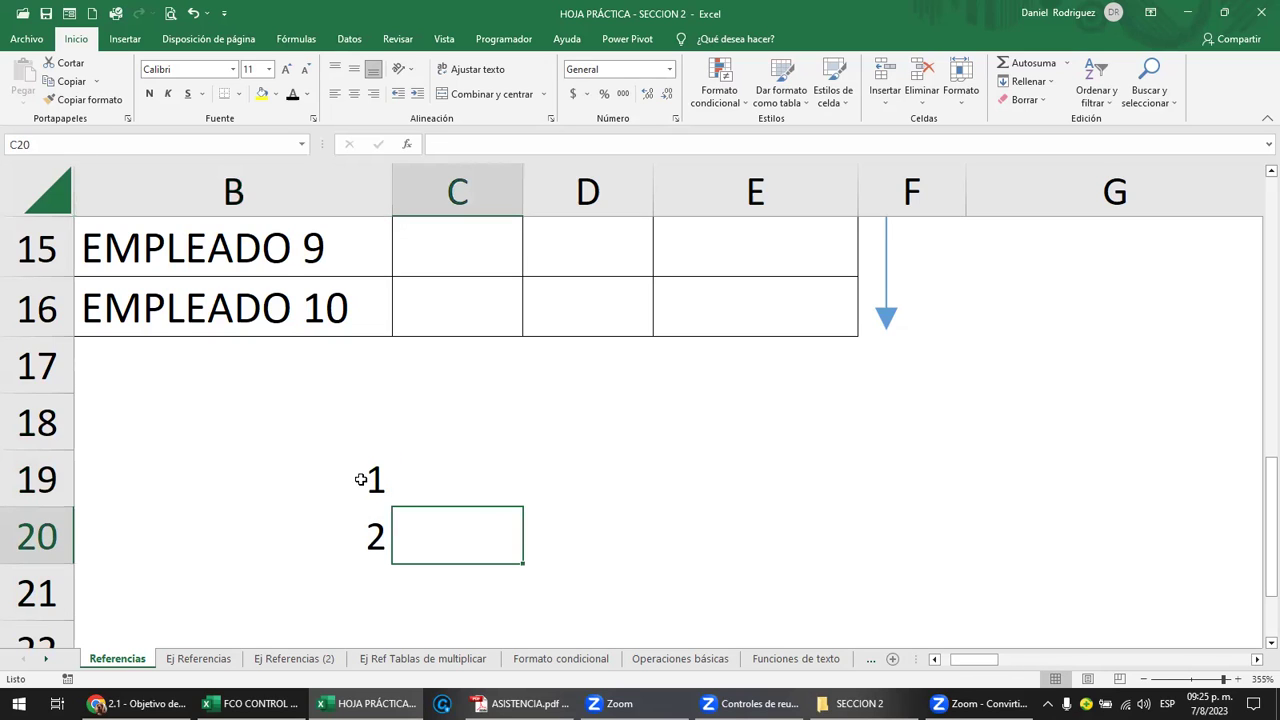
drag(357, 497, 361, 530)
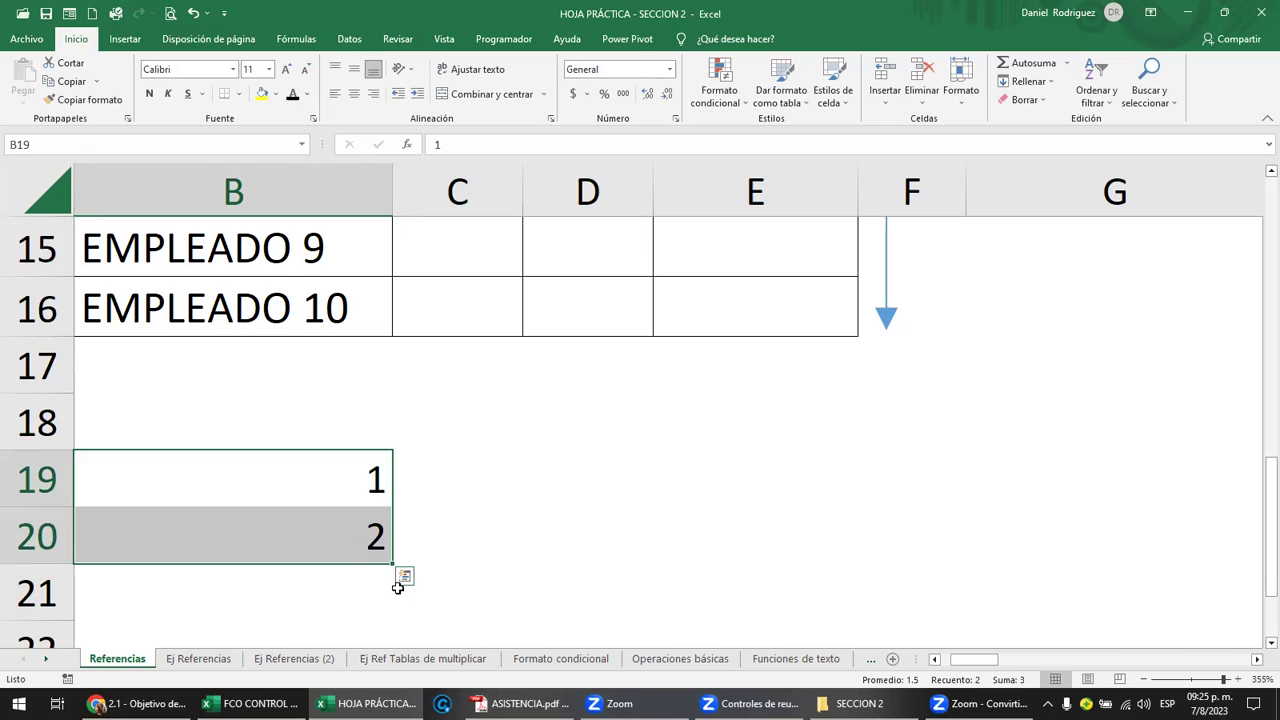
scroll(400, 410, down, 1)
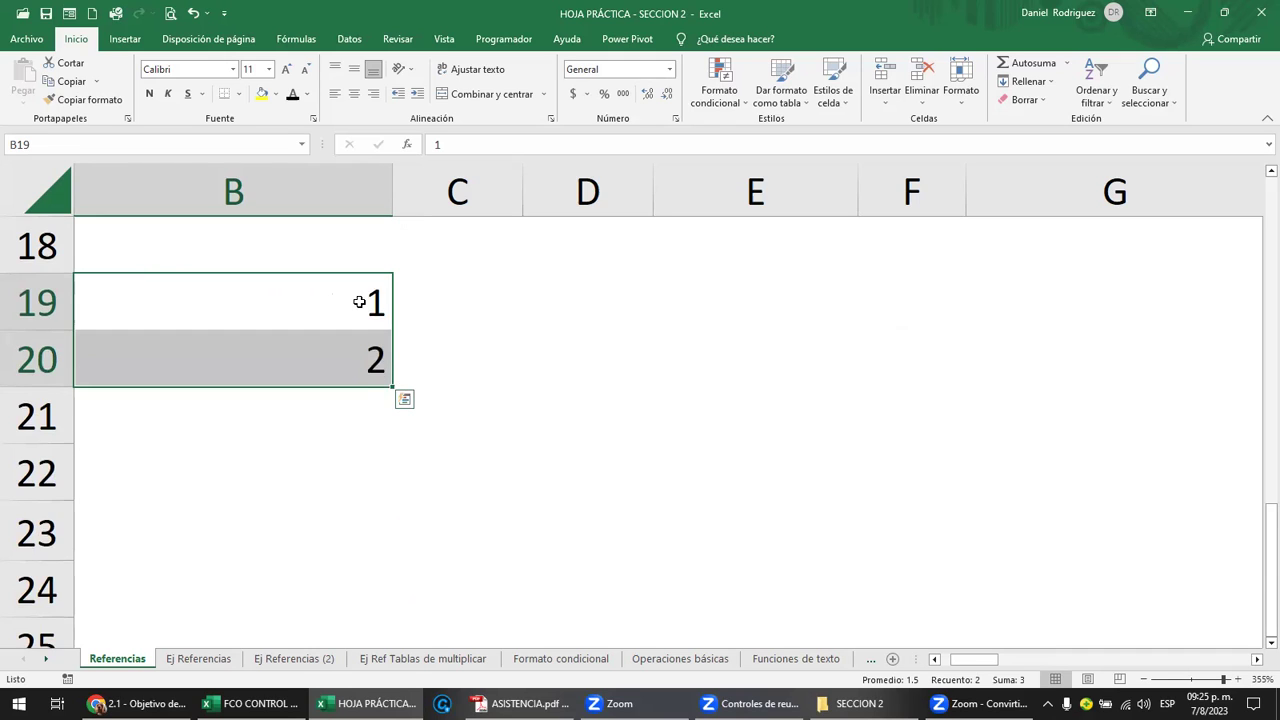
drag(359, 302, 360, 354)
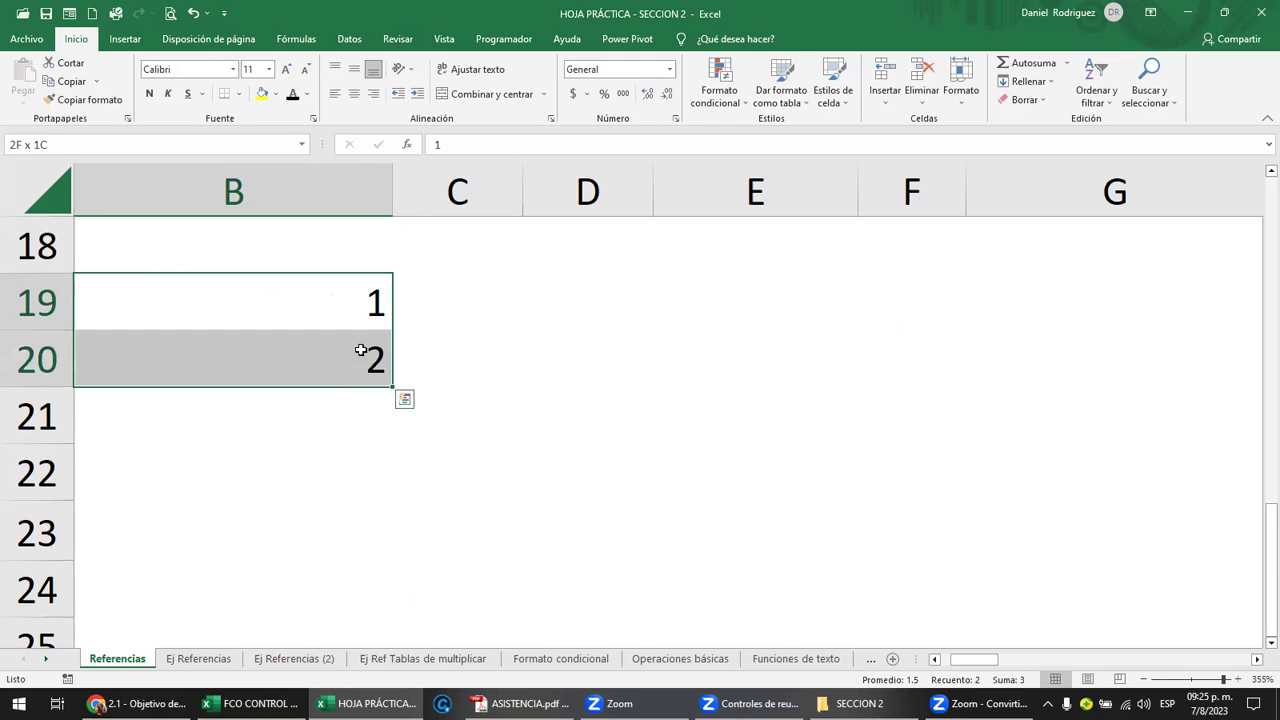
click(405, 400)
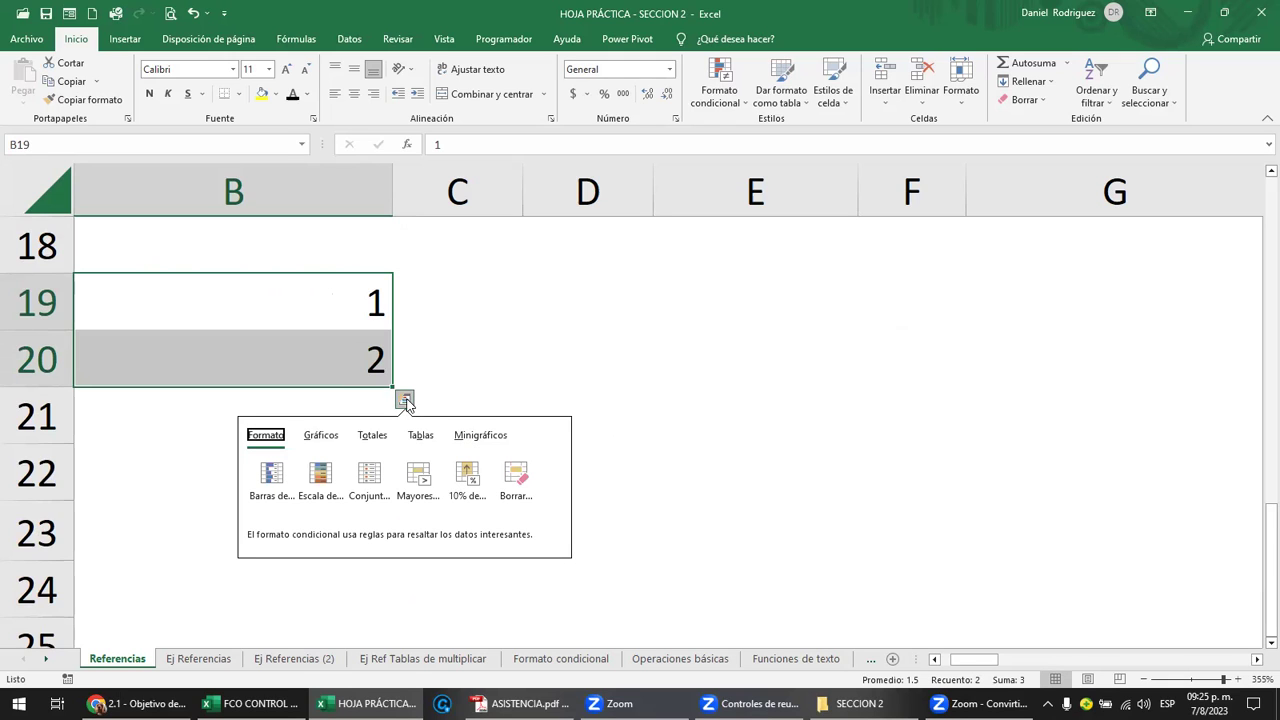
click(468, 357)
mouse_move(346, 322)
mouse_down()
mouse_move(400, 388)
mouse_move(381, 578)
mouse_up()
key(Delete)
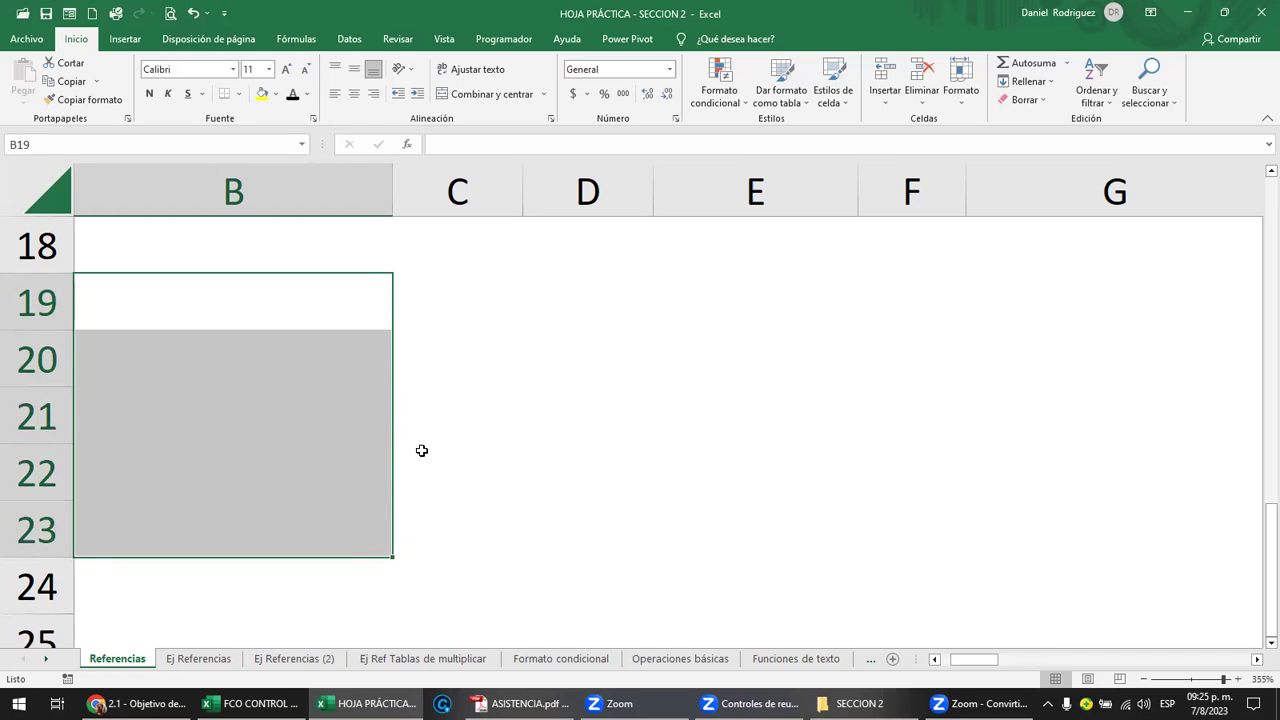
scroll(397, 431, down, 1)
scroll(363, 400, up, 4)
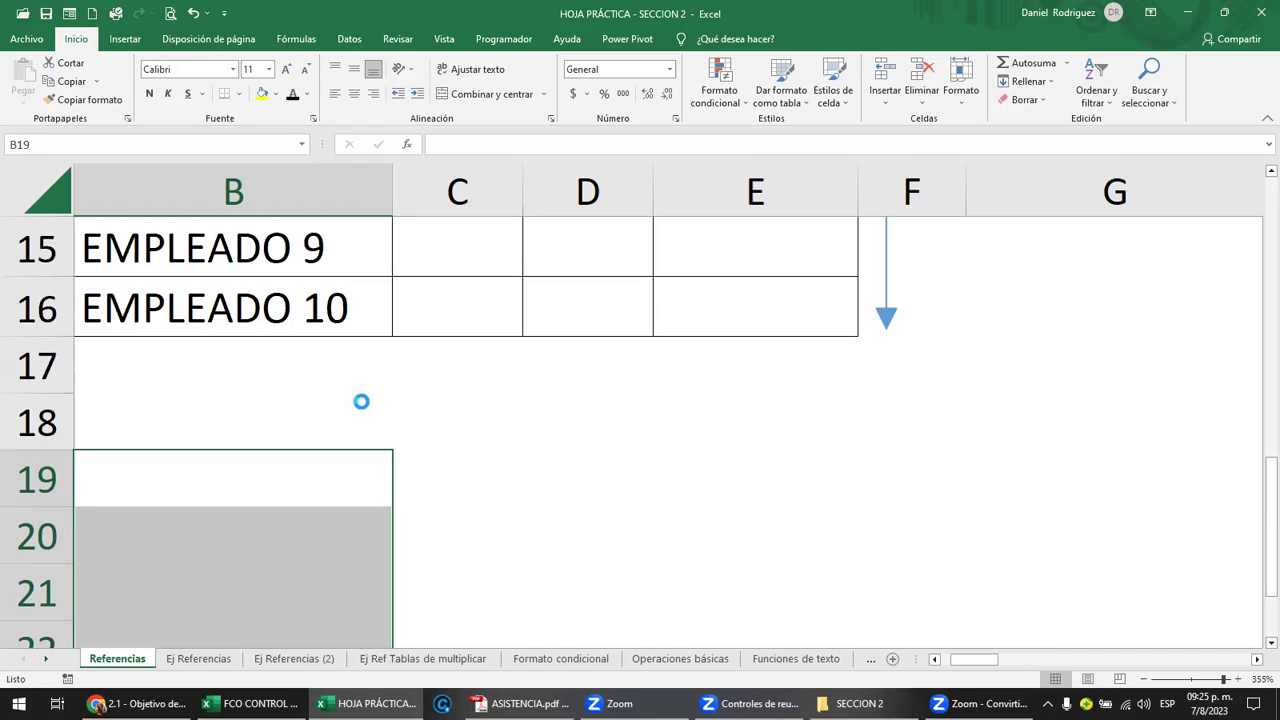
Enter 1 in cell B18
click(363, 400)
scroll(363, 400, up, 1)
scroll(362, 401, up, 1)
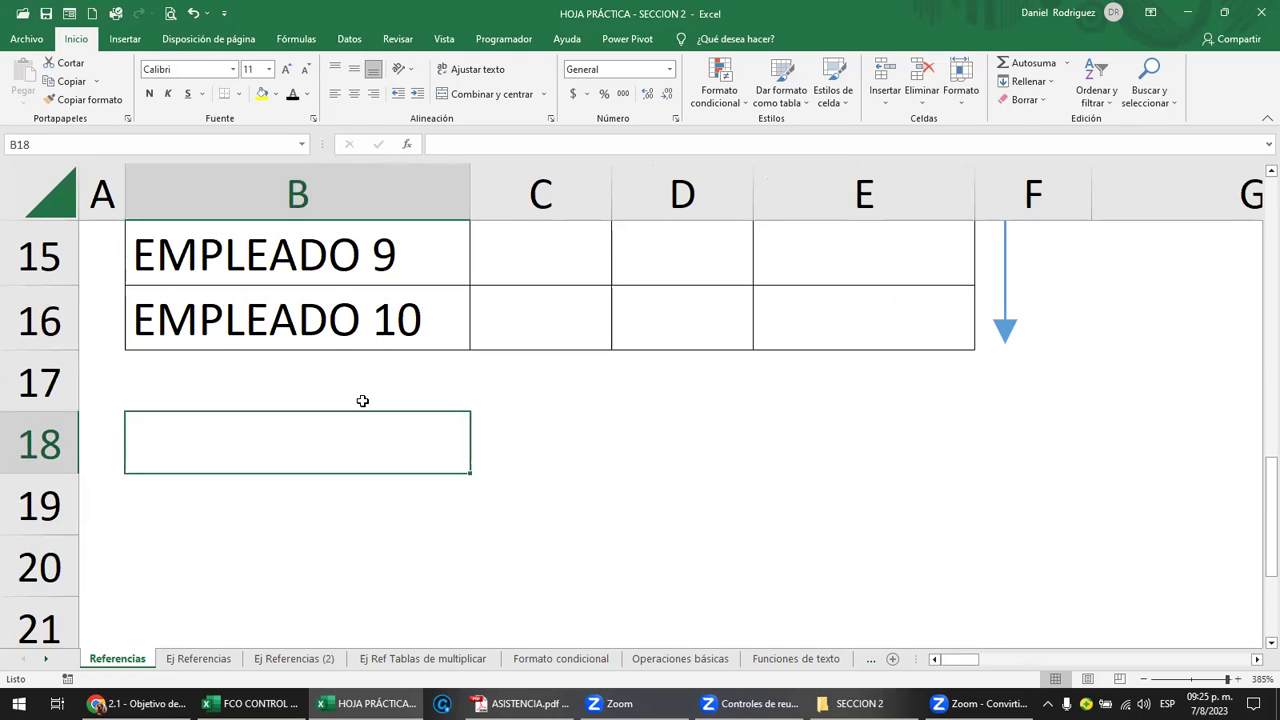
click(1052, 82)
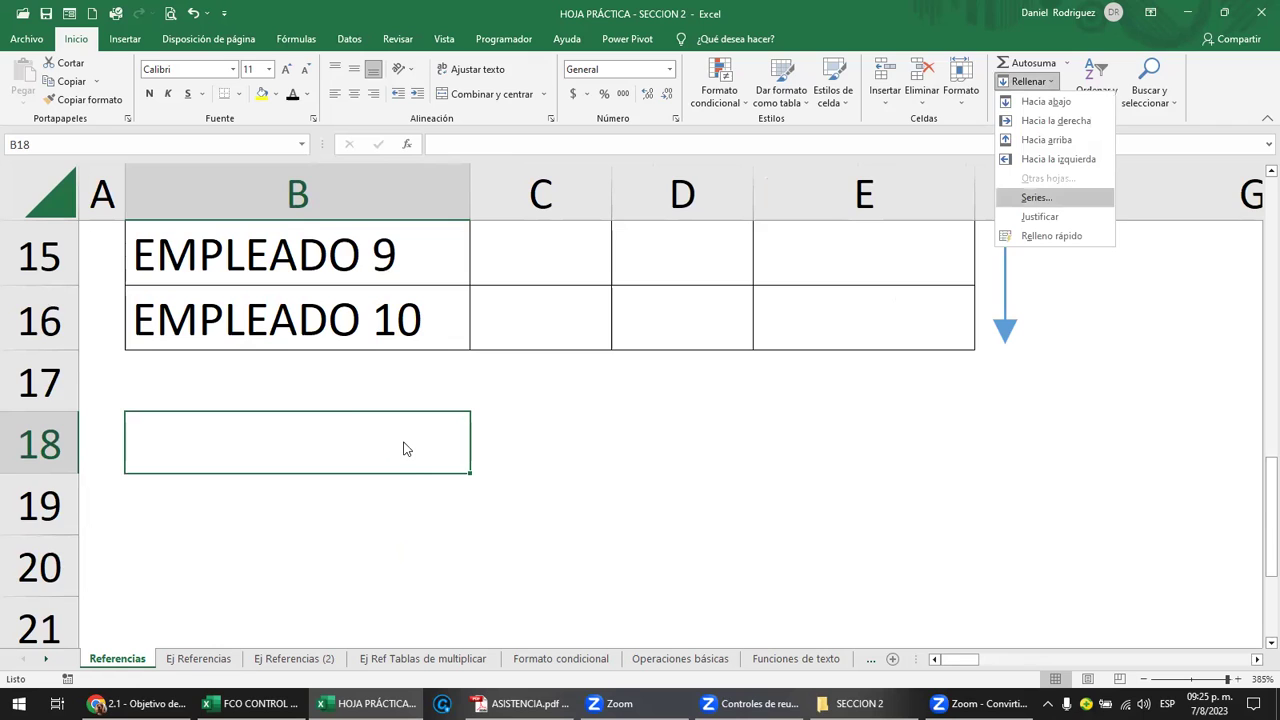
click(351, 420)
text(1)
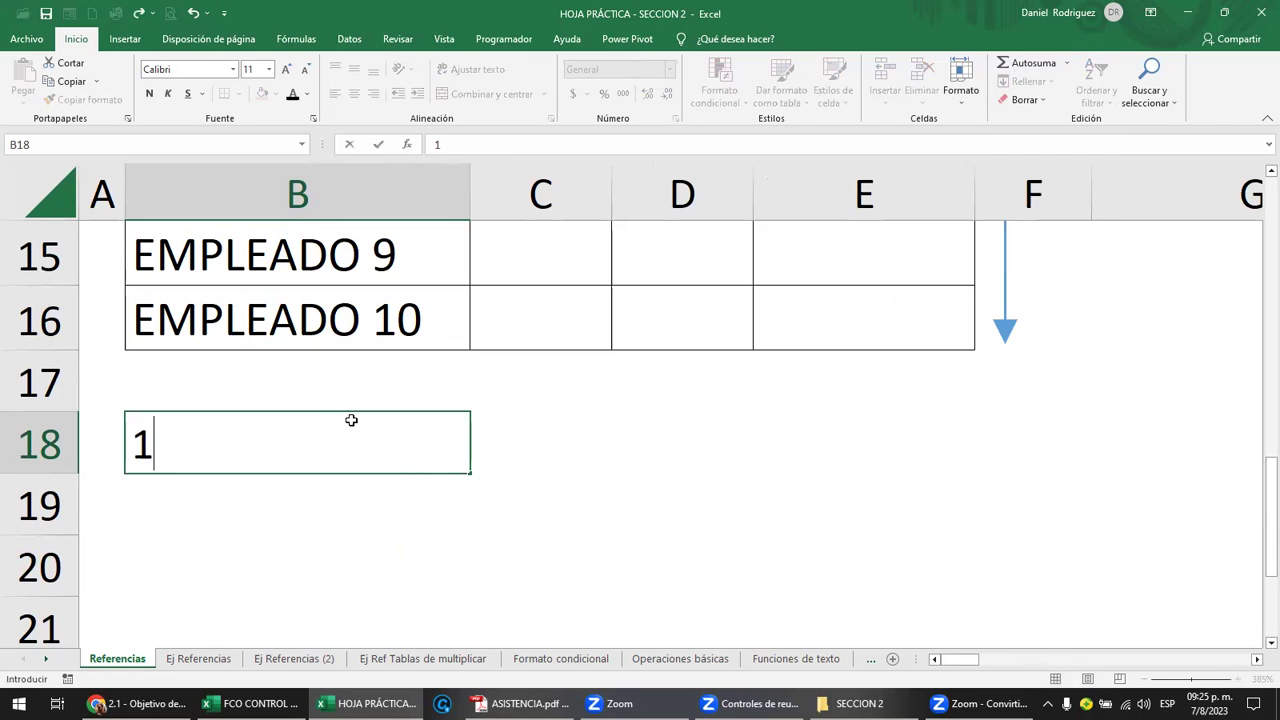
key(Return)
Fill B18:B20 with a linear column series, step 1 and stop value 5
drag(420, 440, 359, 524)
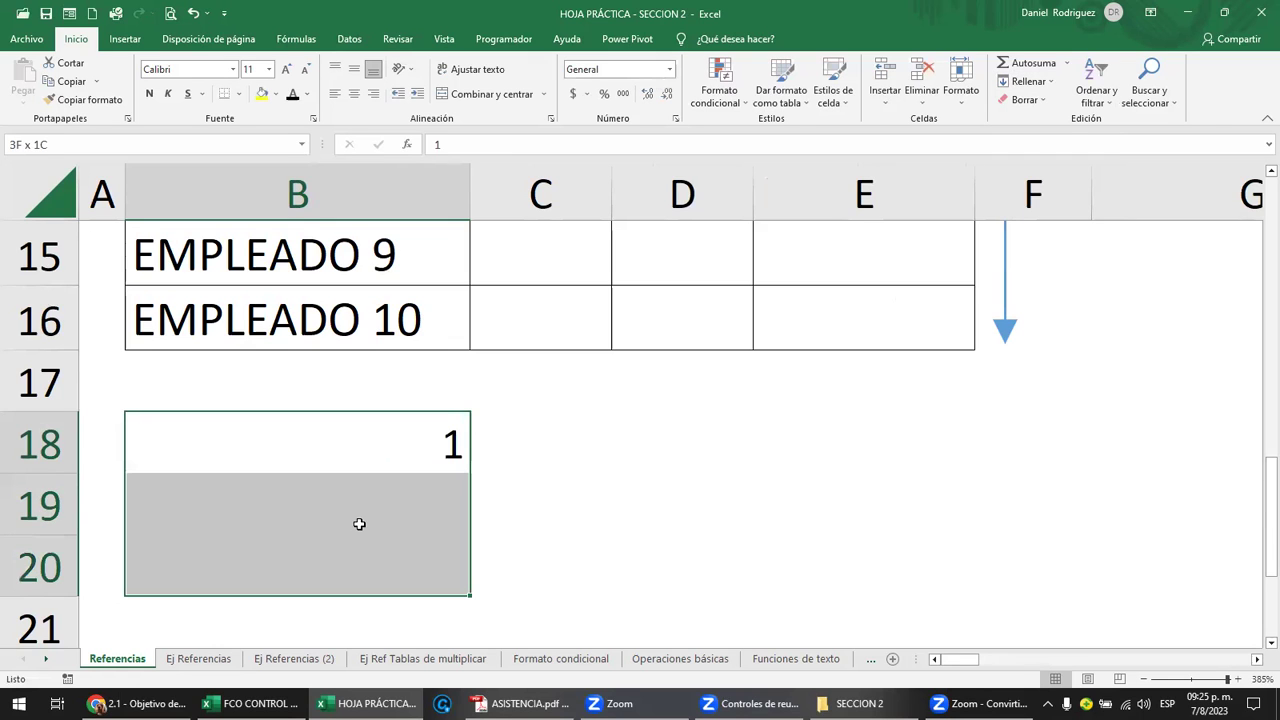
click(1050, 82)
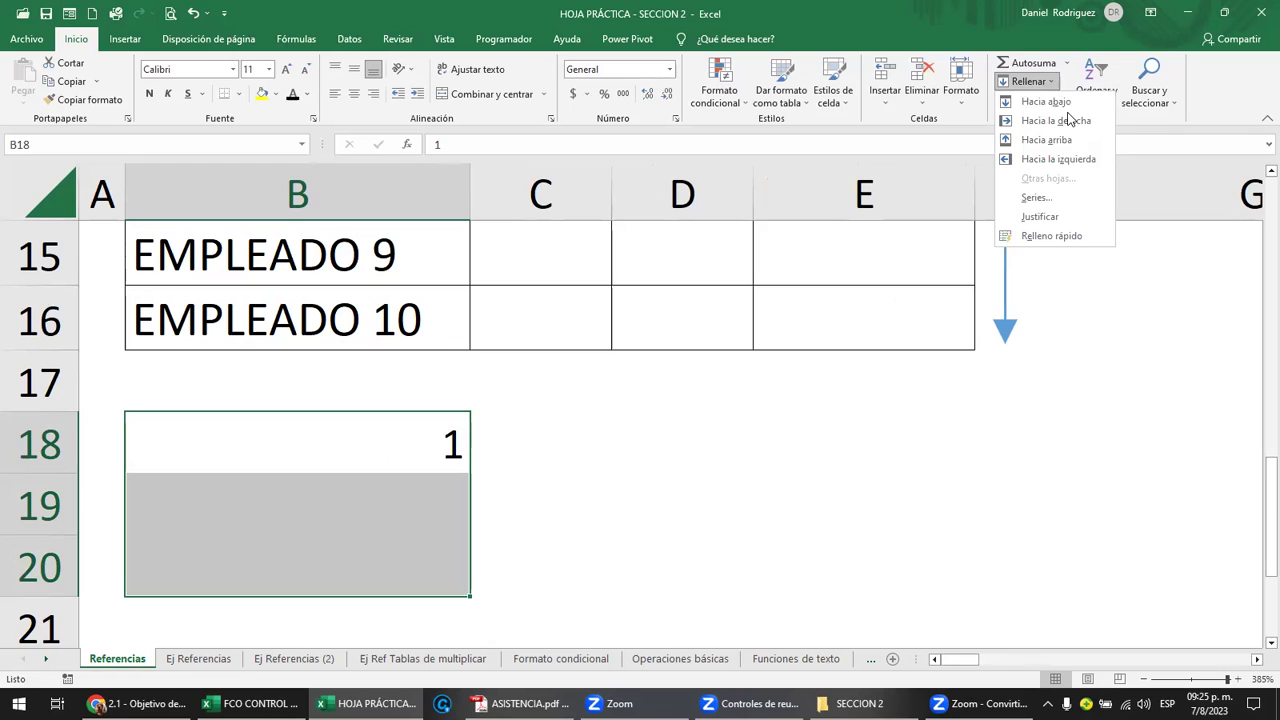
click(1032, 204)
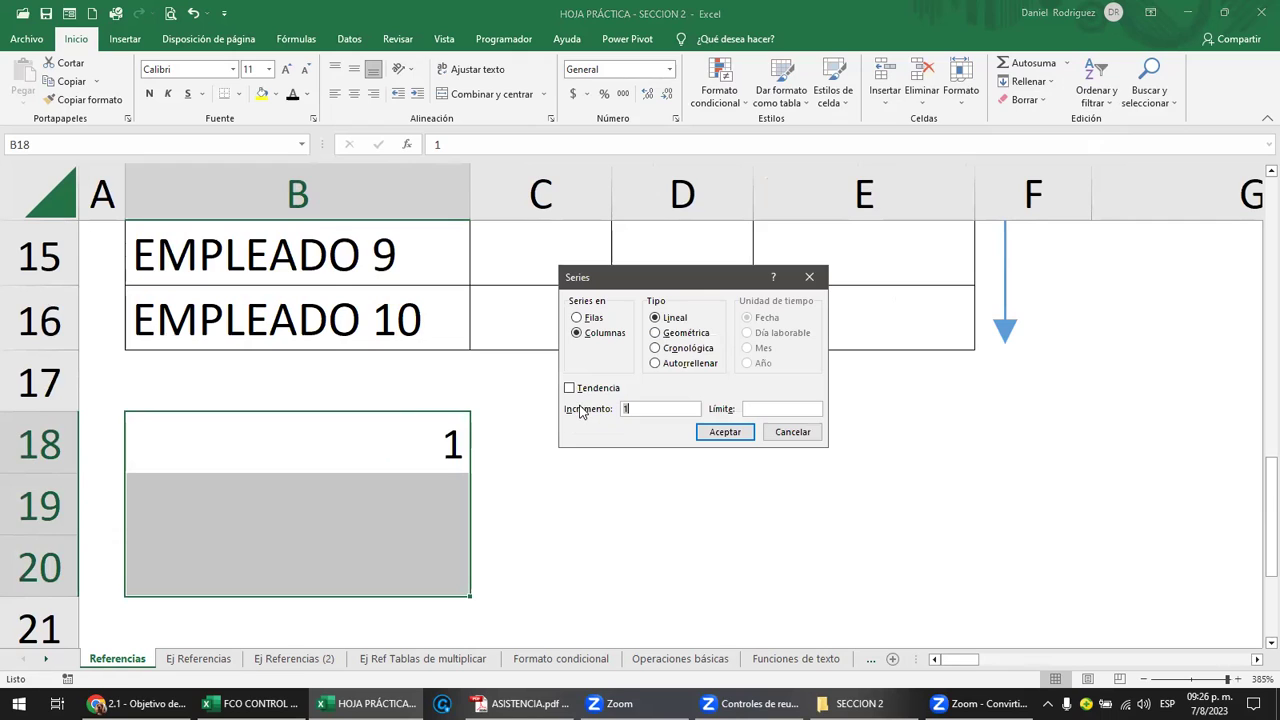
click(597, 340)
click(590, 319)
click(590, 335)
click(681, 408)
click(752, 409)
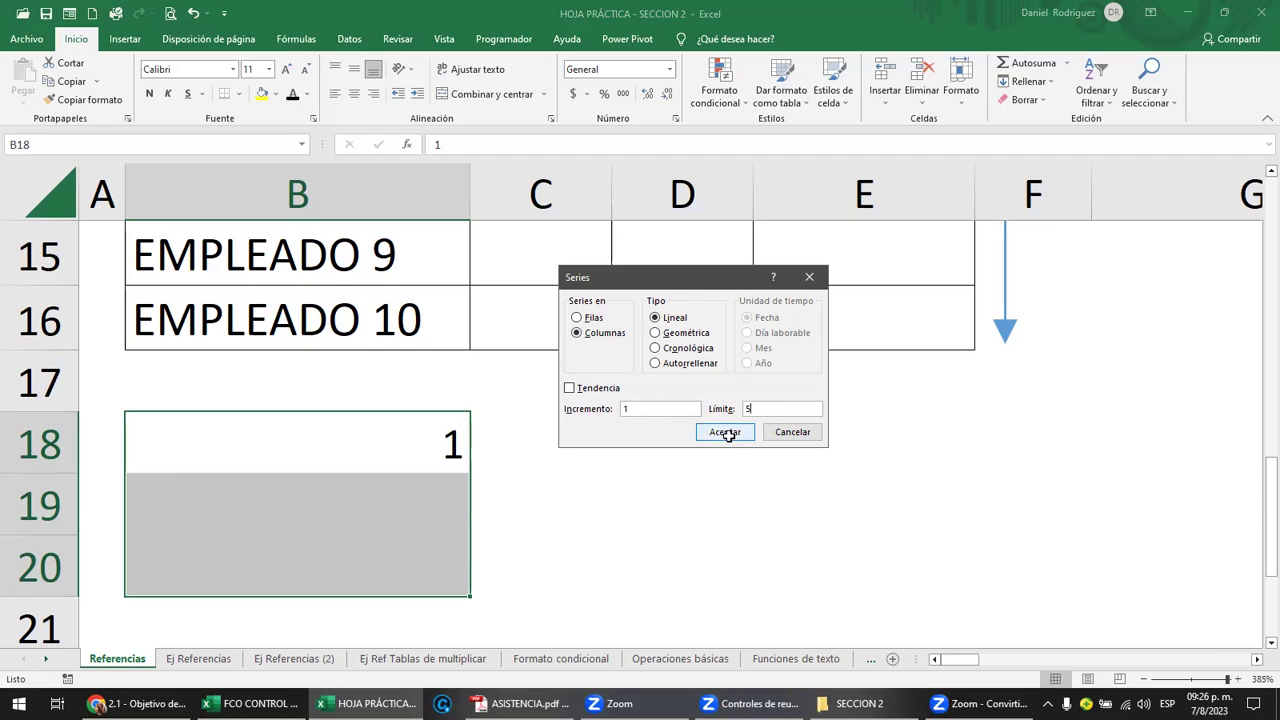
click(725, 432)
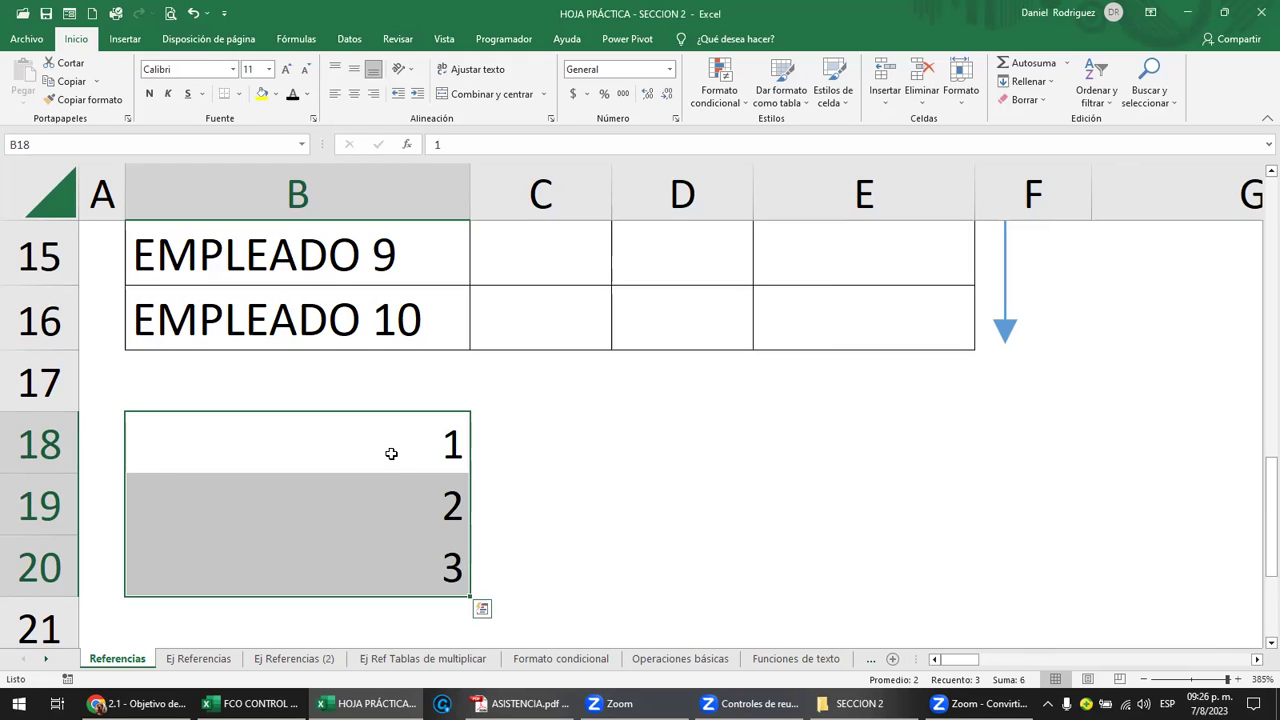
Delete the 2 in B19 and the 3 in B20, keeping the 1 in B18
click(446, 468)
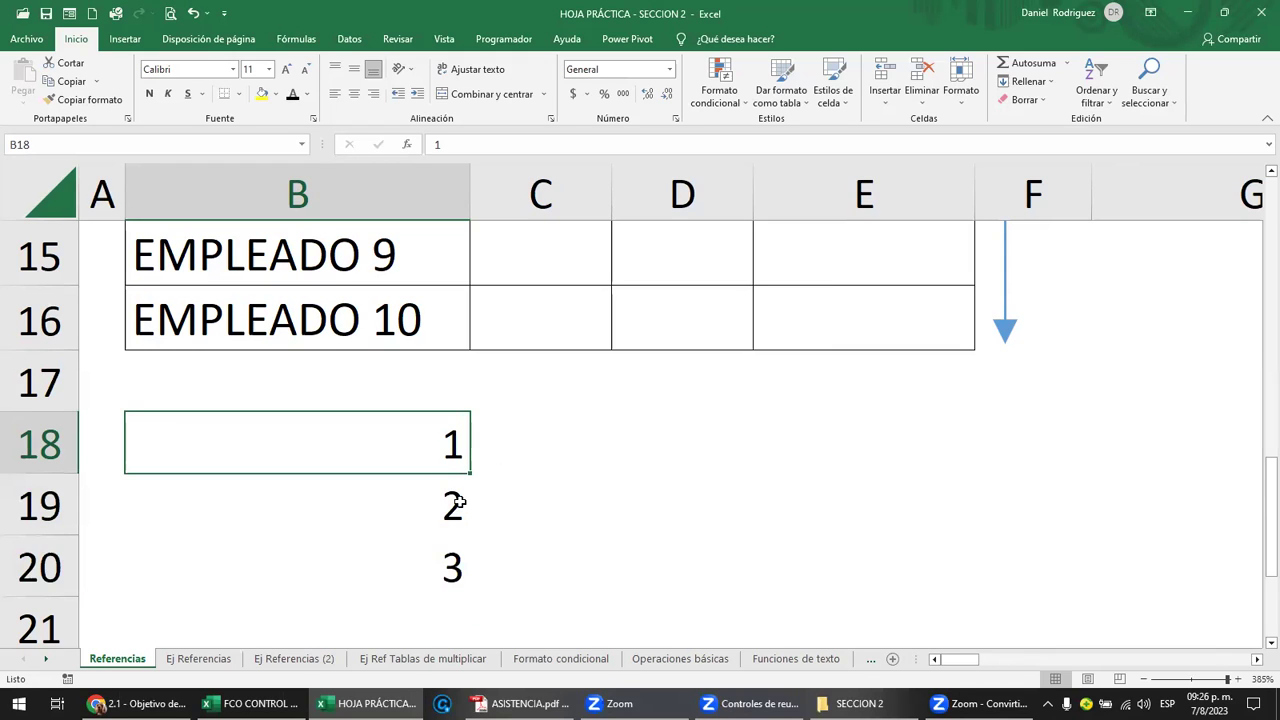
key(Down)
key(Delete)
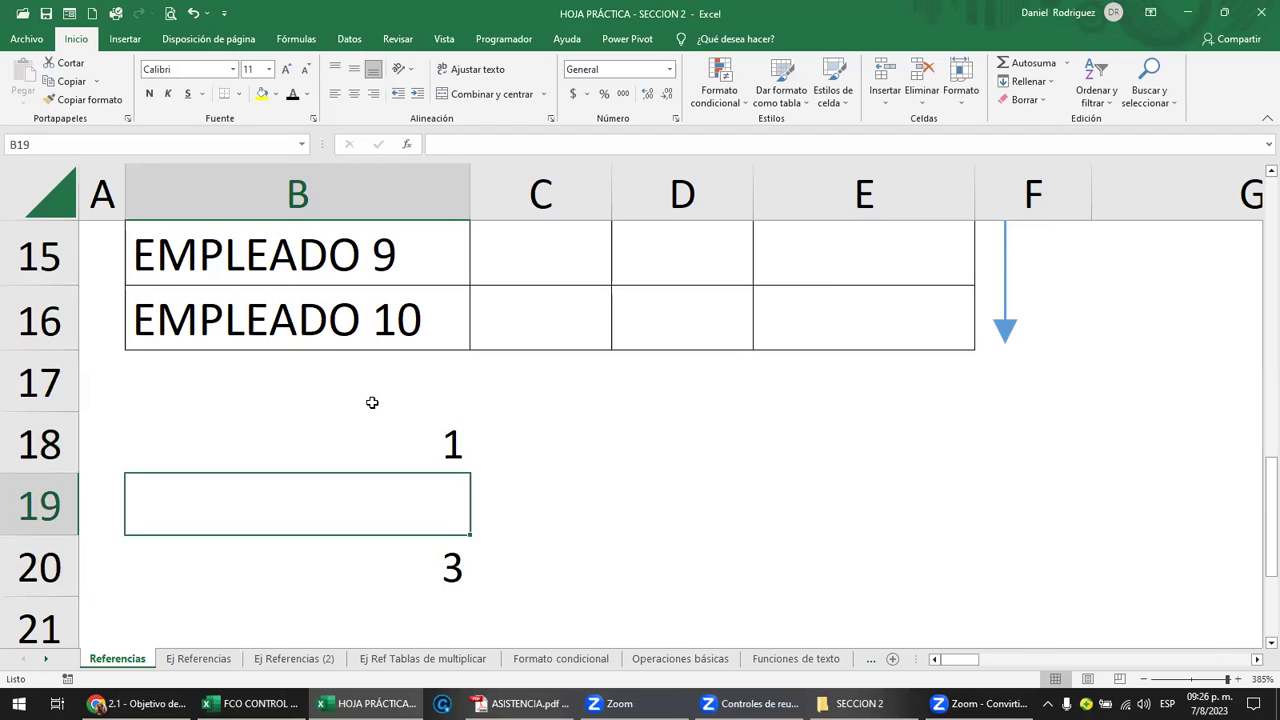
key(Down)
key(Delete)
click(391, 428)
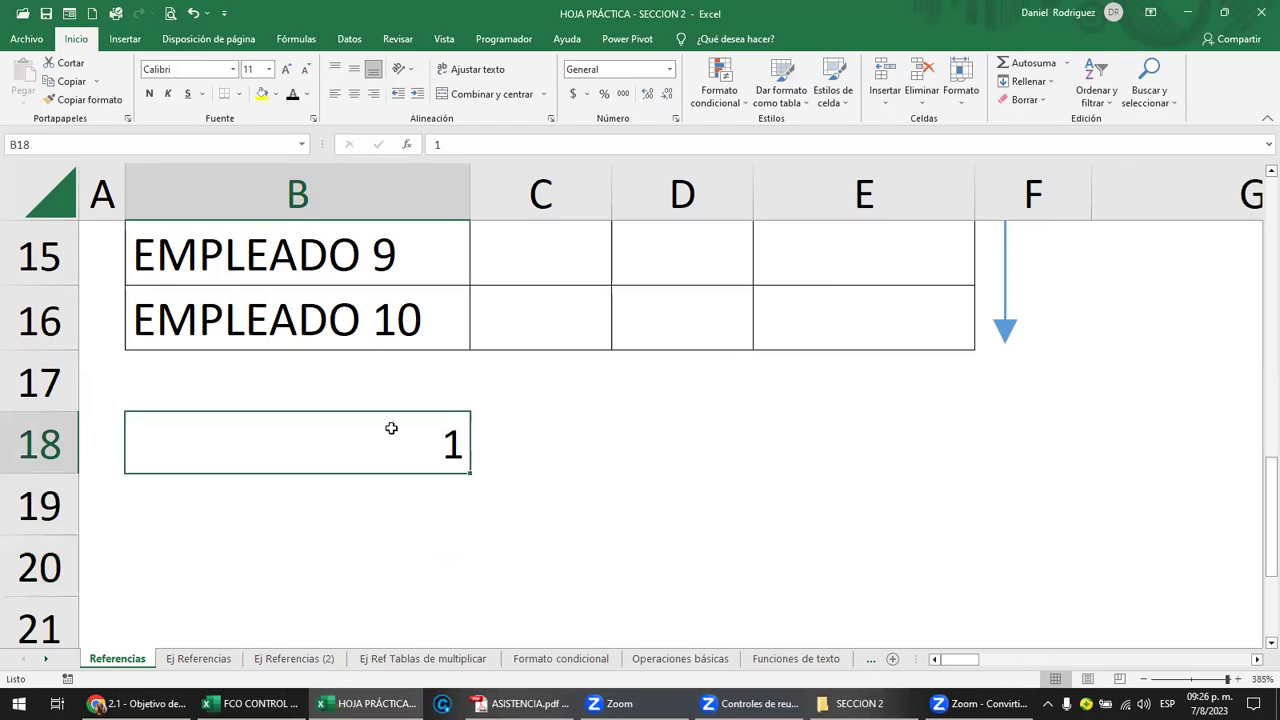
Fill a 1–5 series across row 18 from B18 with stop value 5
click(1048, 82)
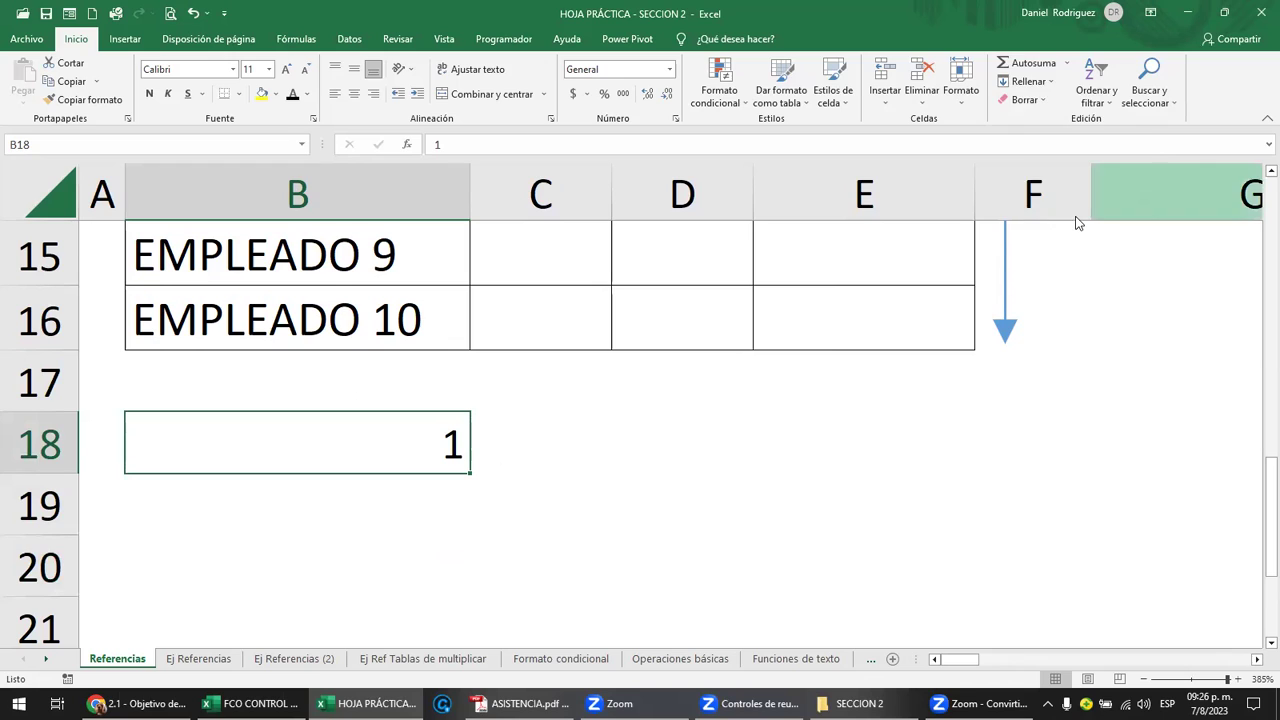
key(s)
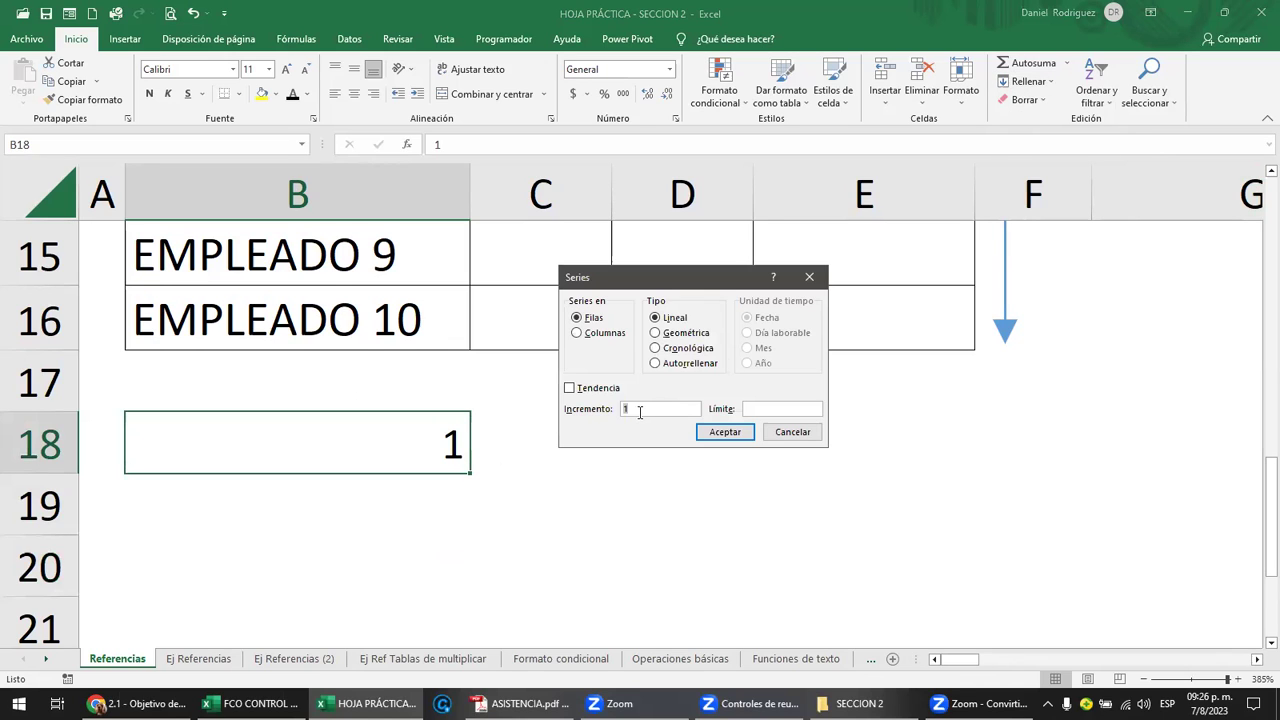
click(768, 410)
text(5)
click(725, 431)
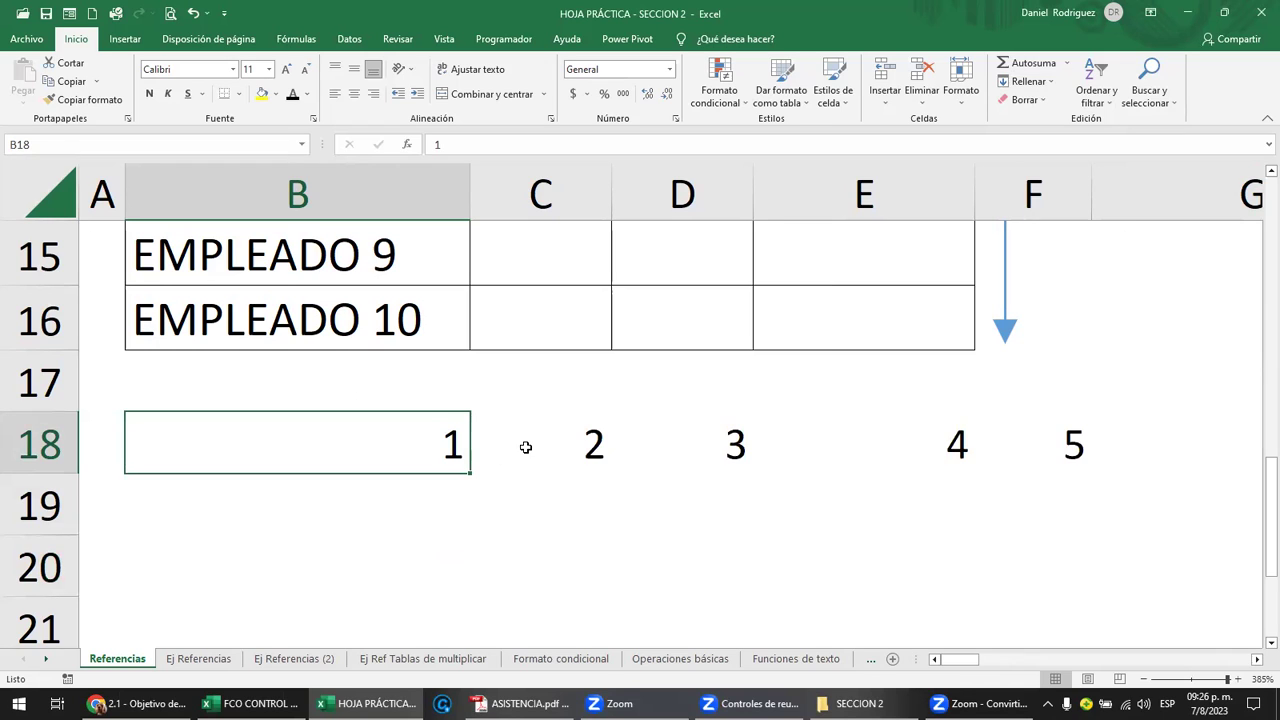
Fill a 1–5 series down column B from B18 to B22
click(1045, 81)
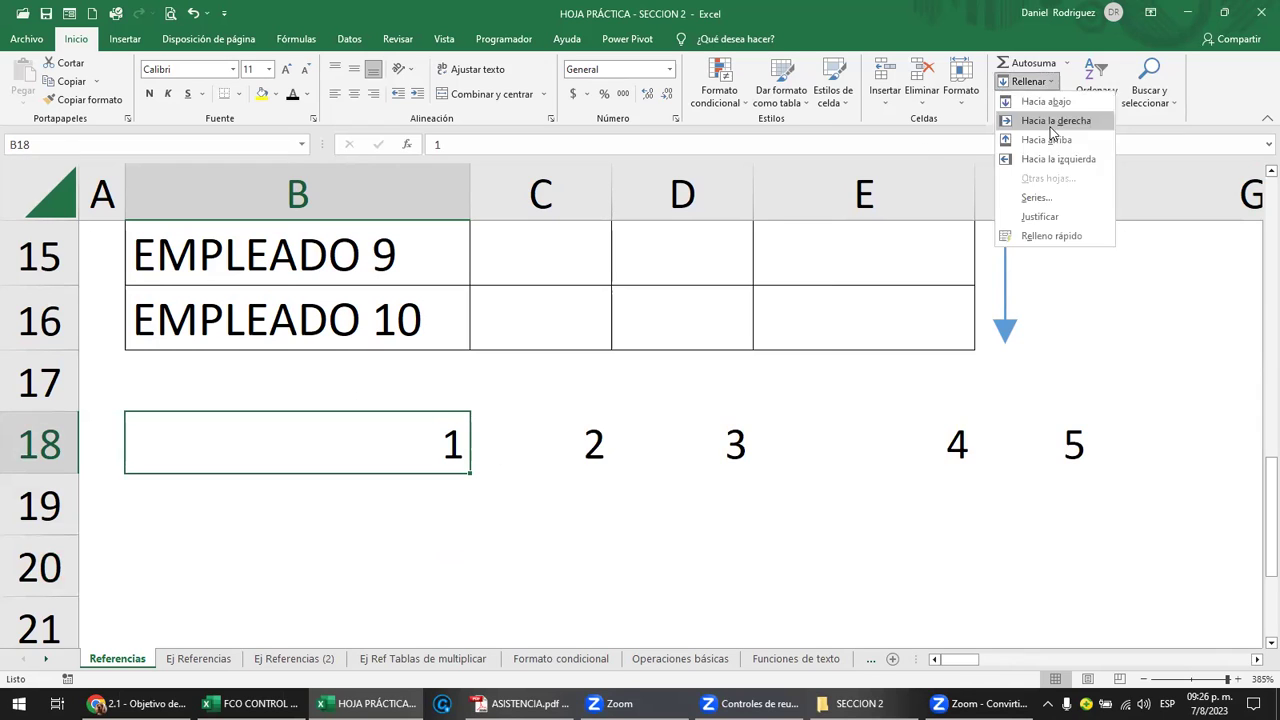
click(1048, 199)
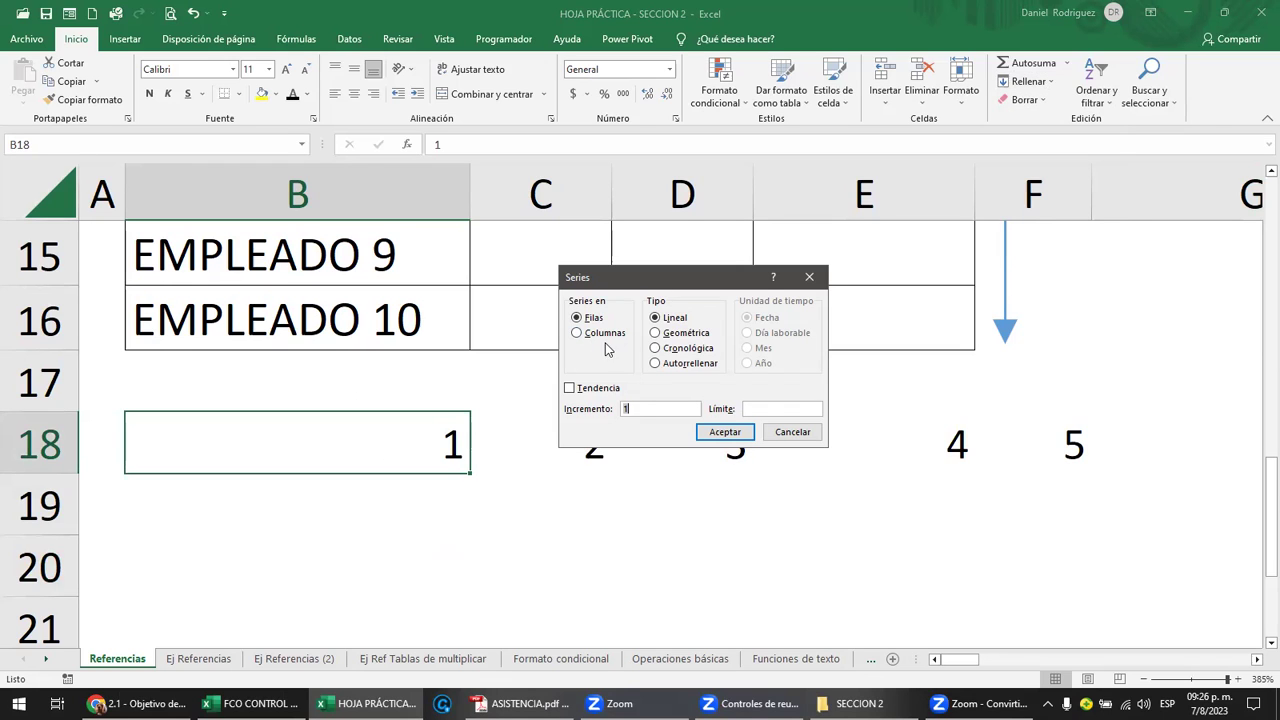
click(577, 333)
click(780, 408)
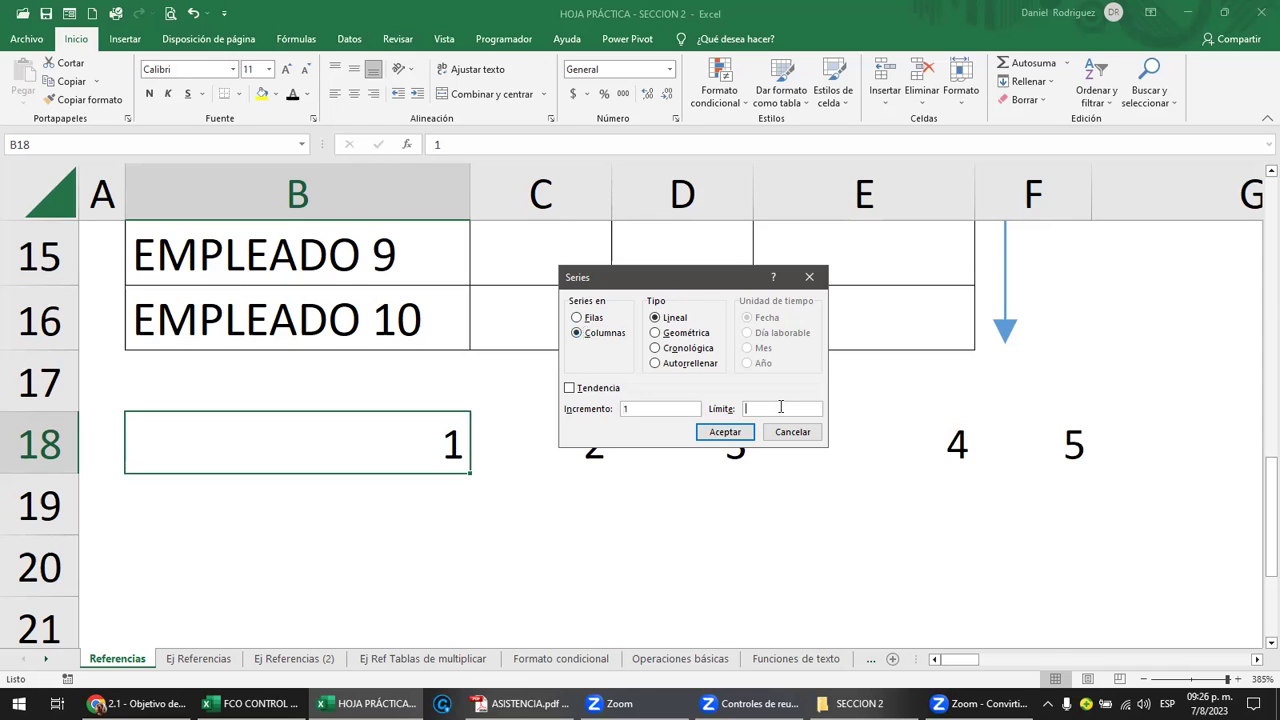
click(736, 436)
scroll(437, 377, down, 2)
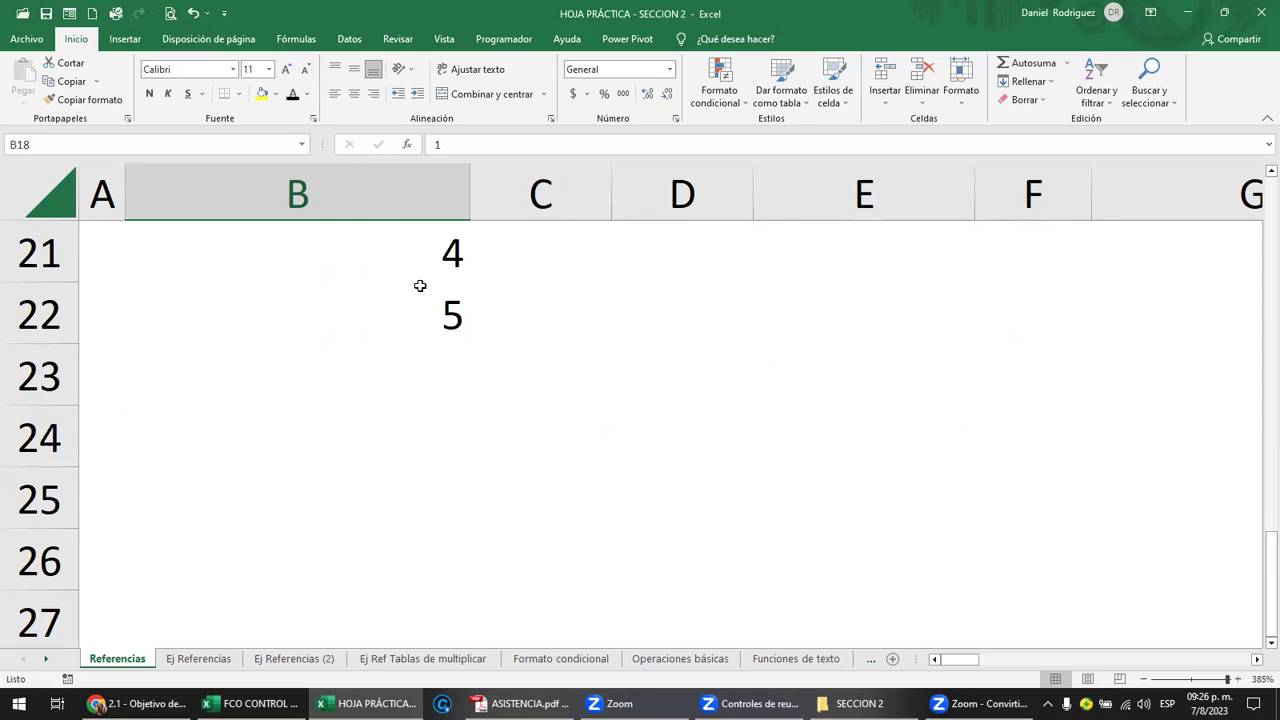
scroll(420, 283, up, 1)
drag(420, 278, 420, 420)
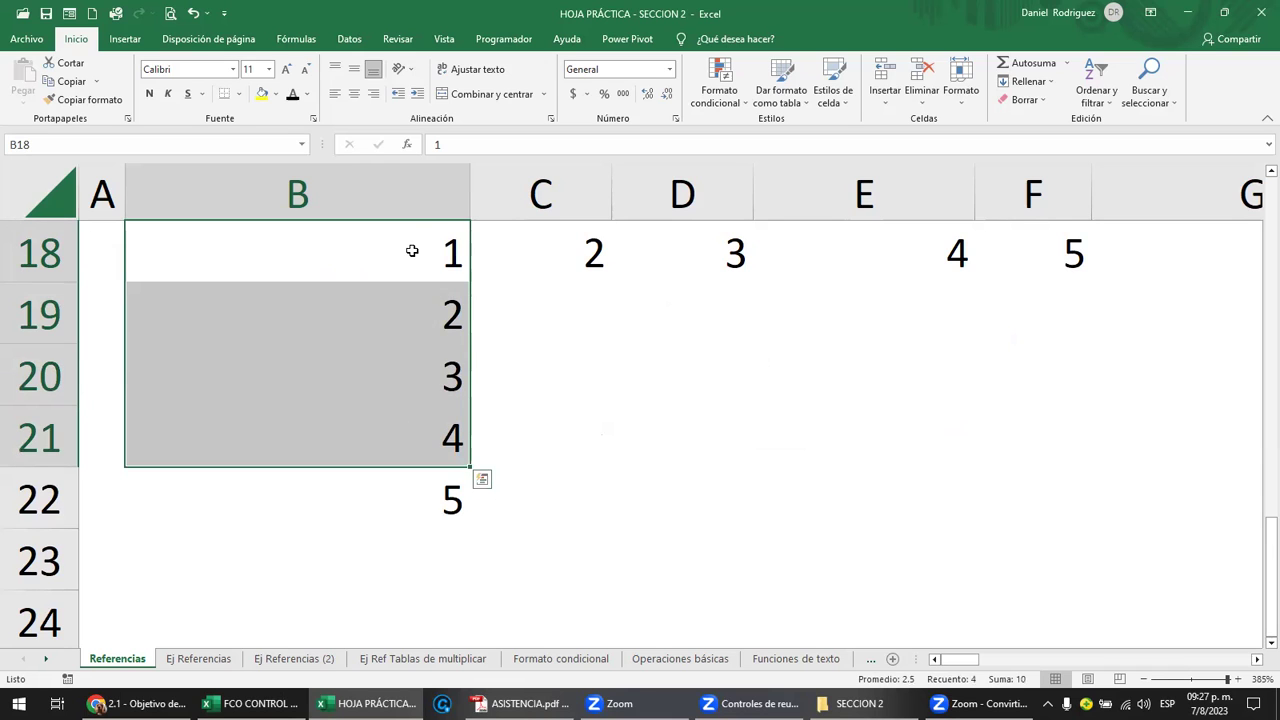
click(413, 252)
scroll(474, 466, up, 2)
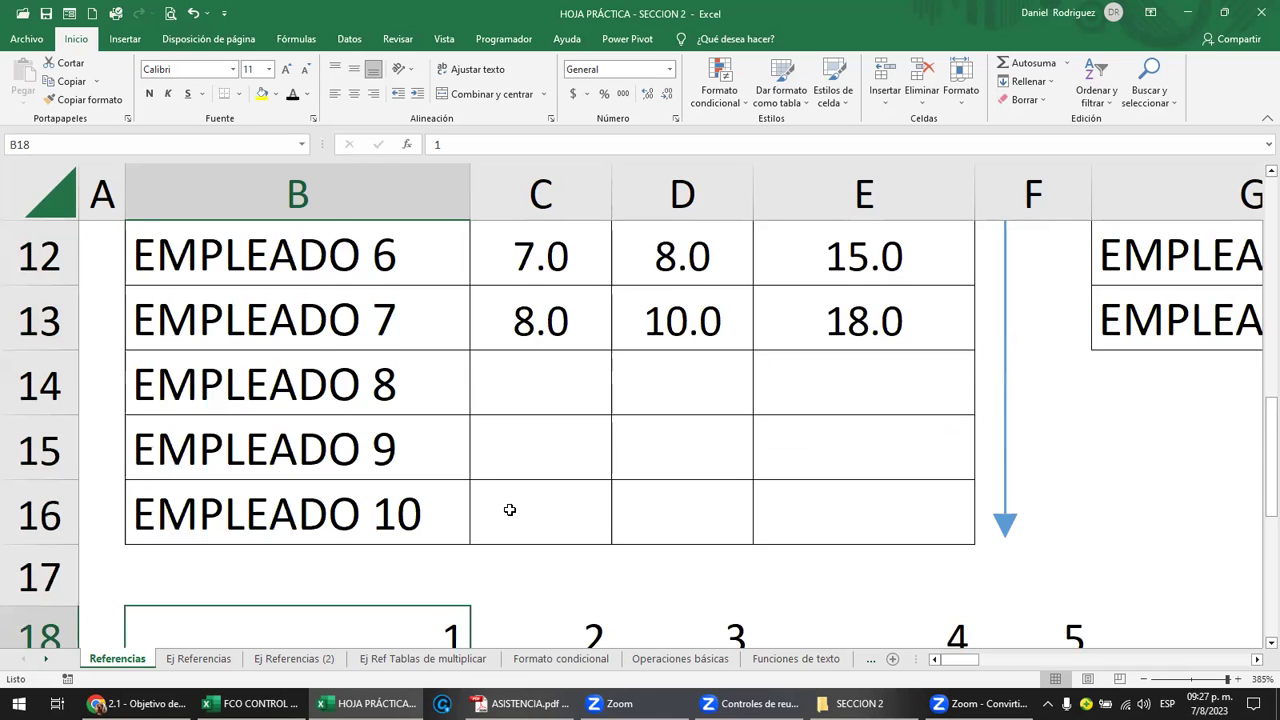
scroll(508, 508, down, 2)
scroll(423, 374, down, 2)
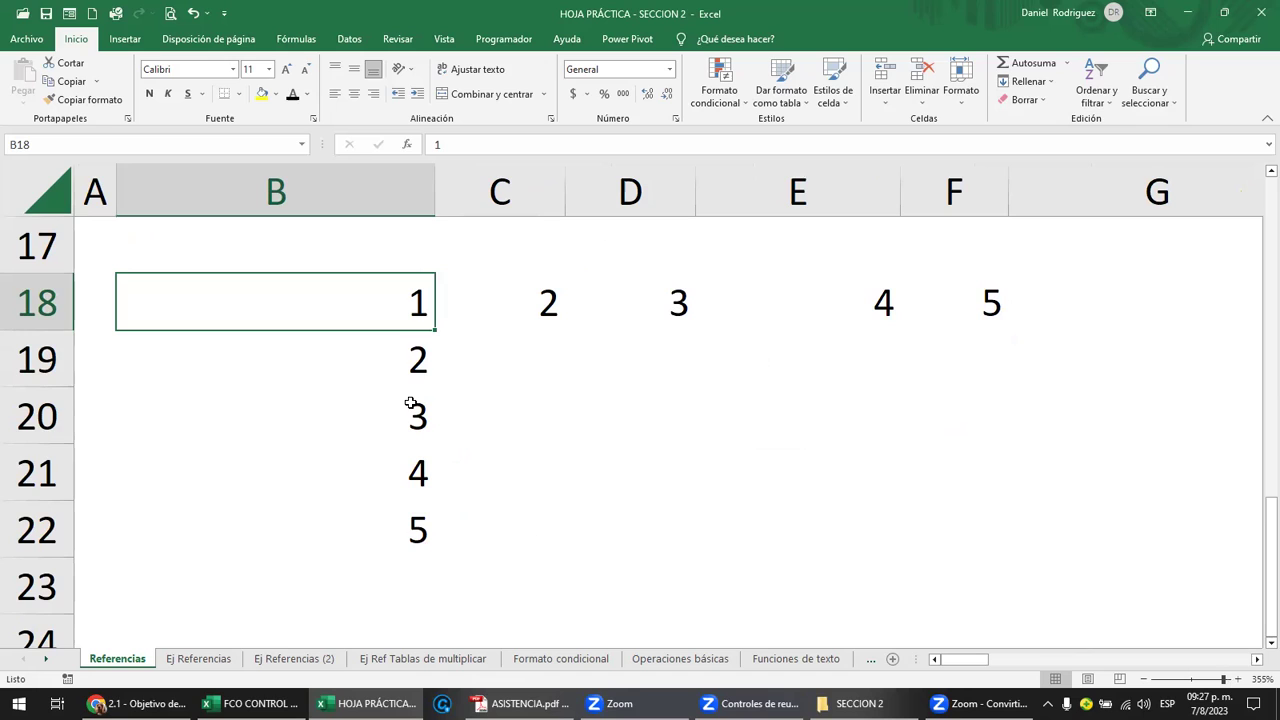
Fill a series down column B from B18 with stop value 10
click(1053, 83)
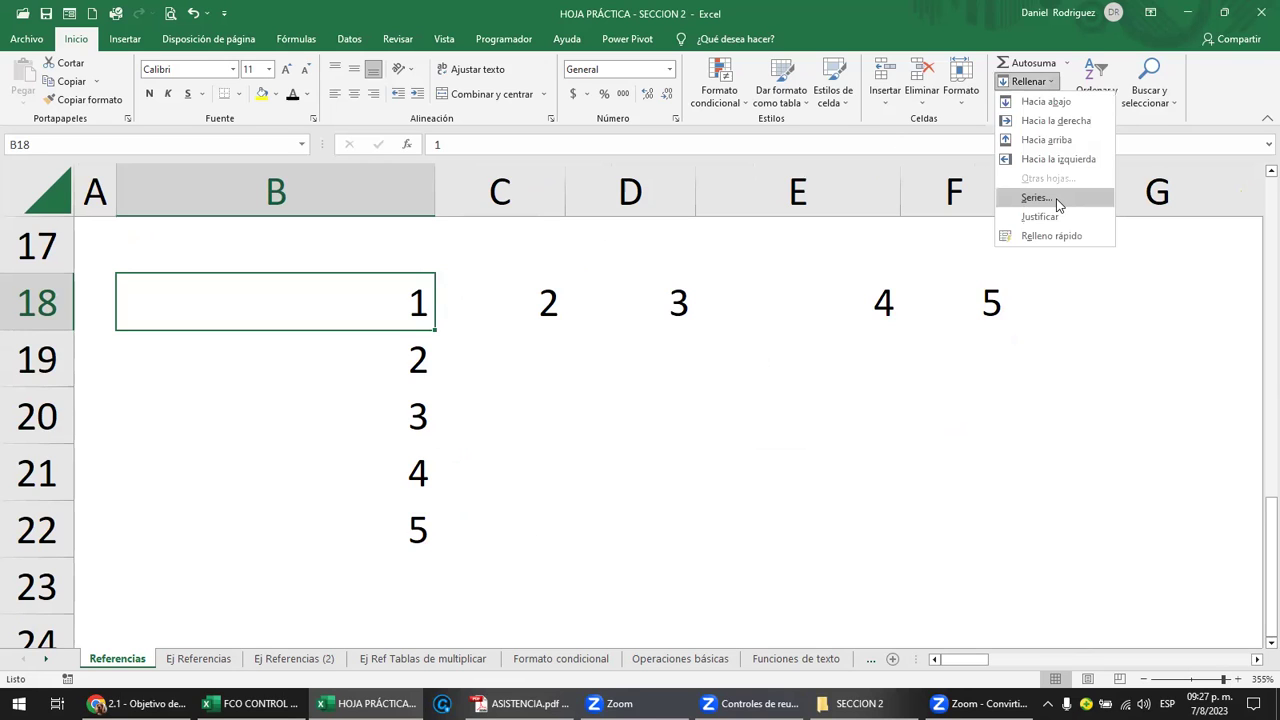
click(1057, 200)
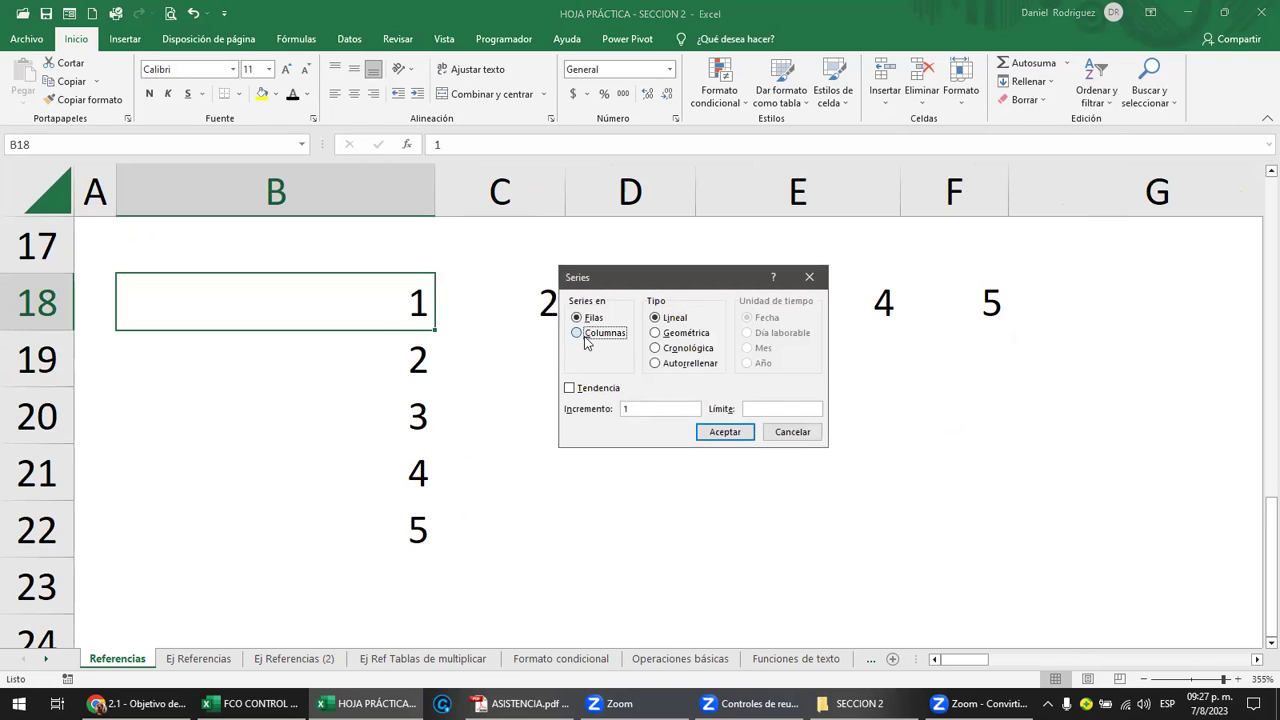
click(592, 318)
click(570, 388)
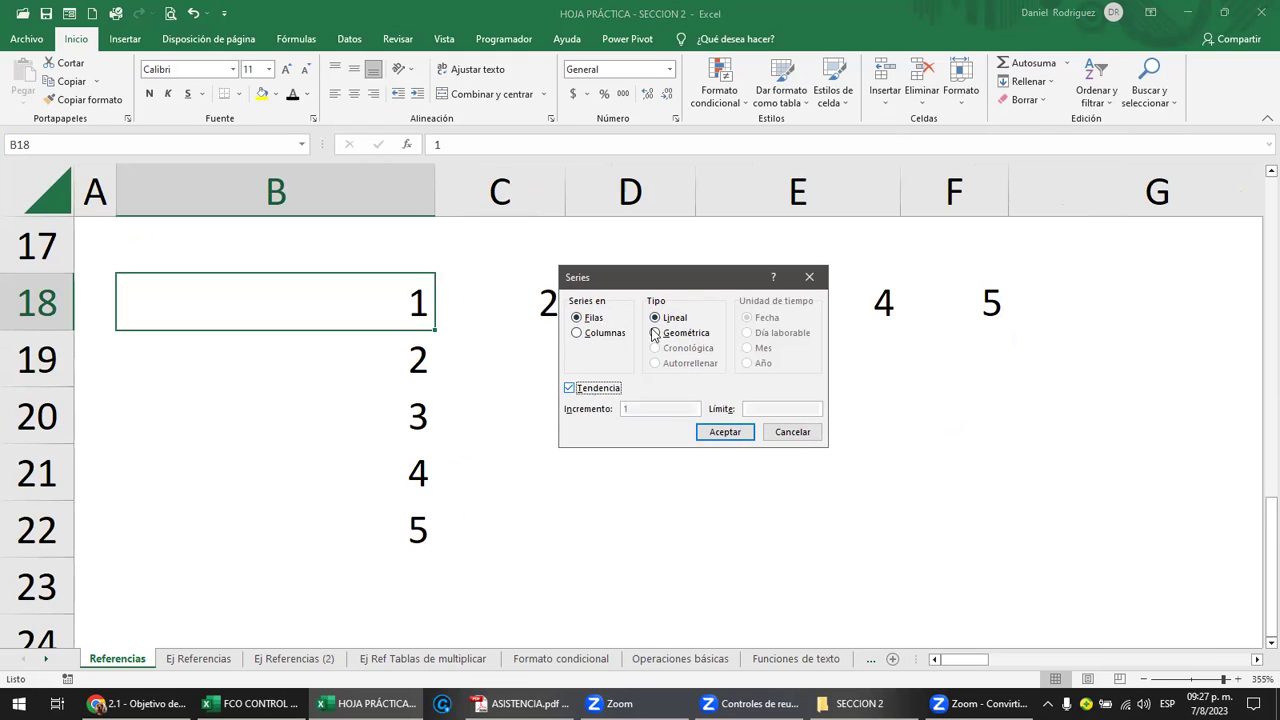
click(578, 391)
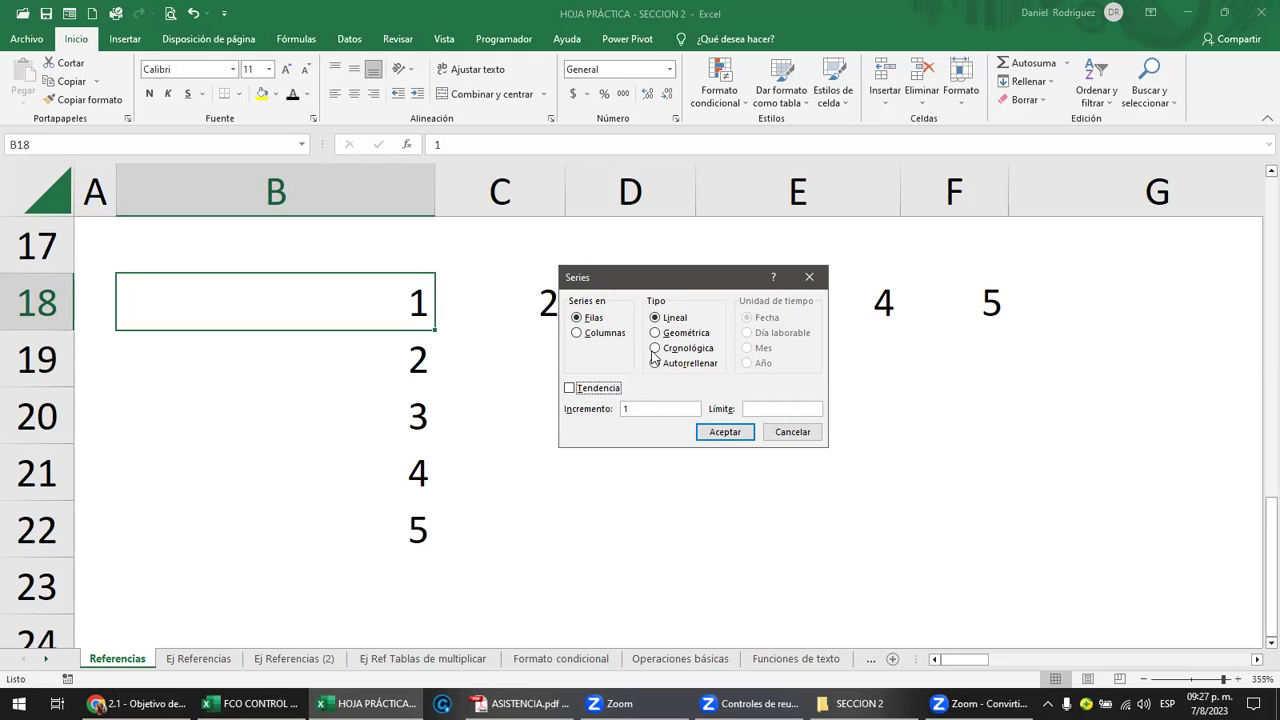
click(645, 408)
click(763, 411)
text(10)
click(576, 332)
click(722, 436)
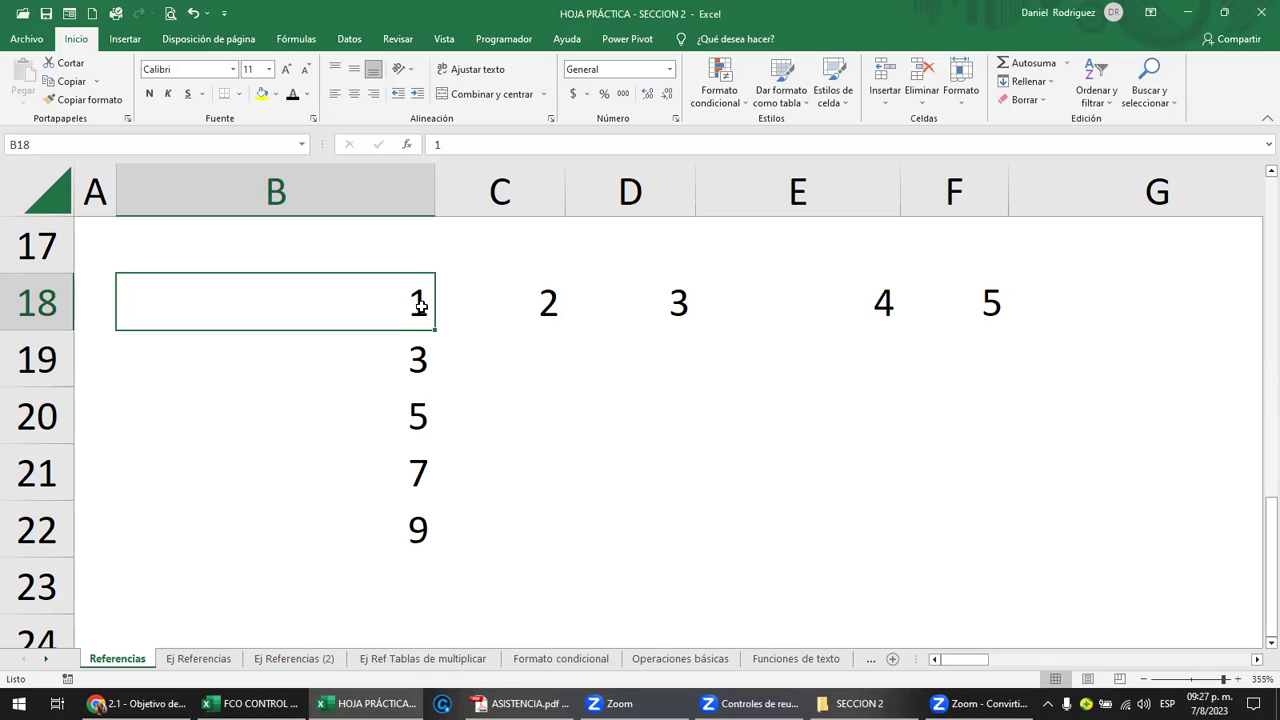
Cancel the Series dialog and delete the practice numbers in rows 18–22
click(1045, 82)
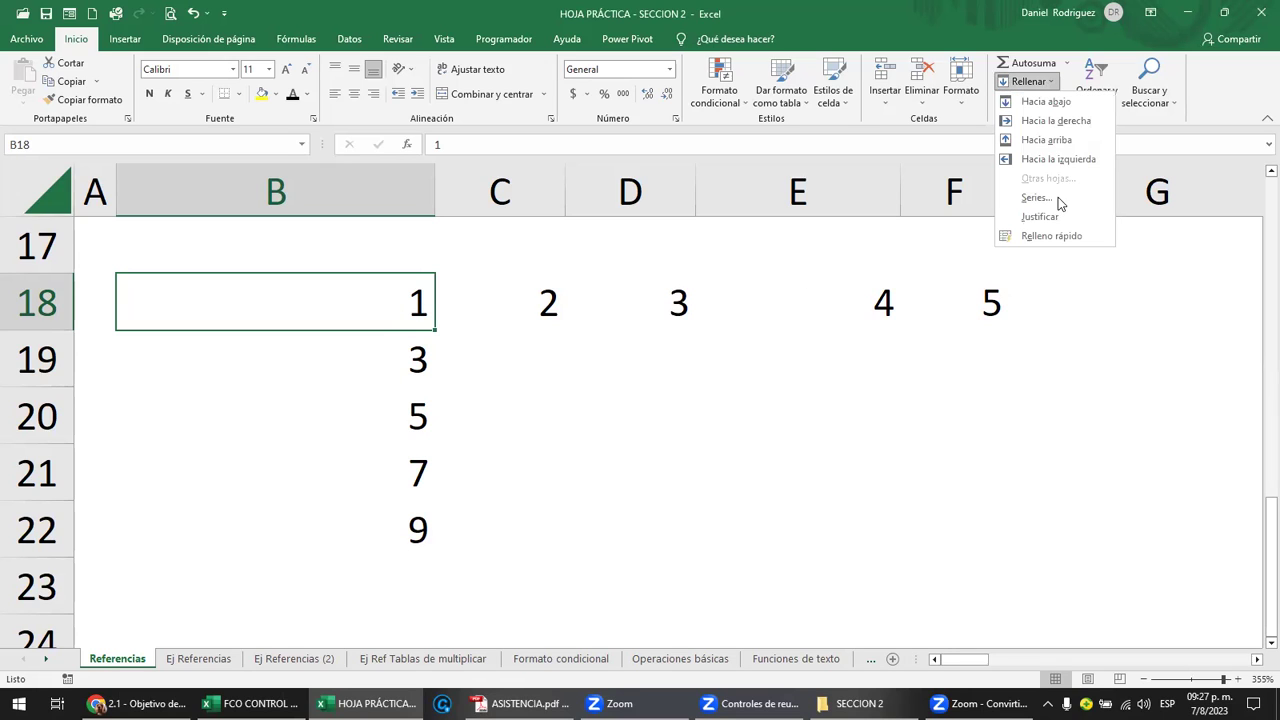
key(Return)
text(5)
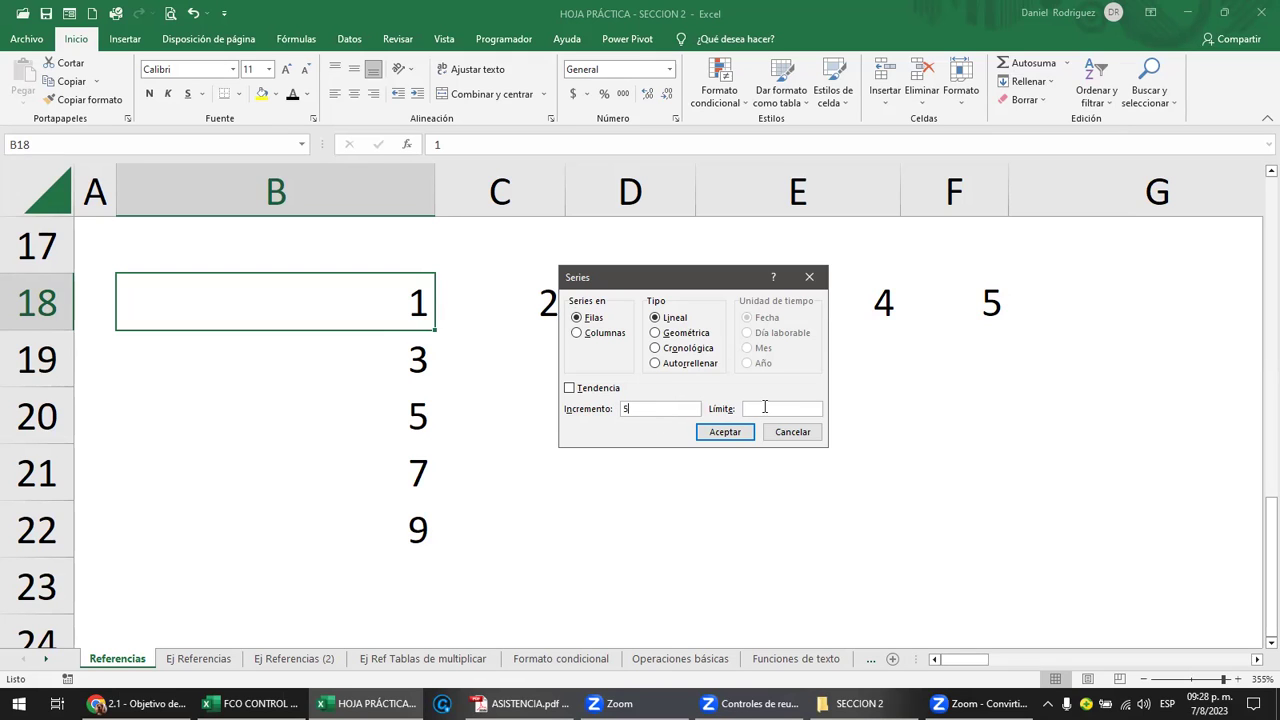
key(Escape)
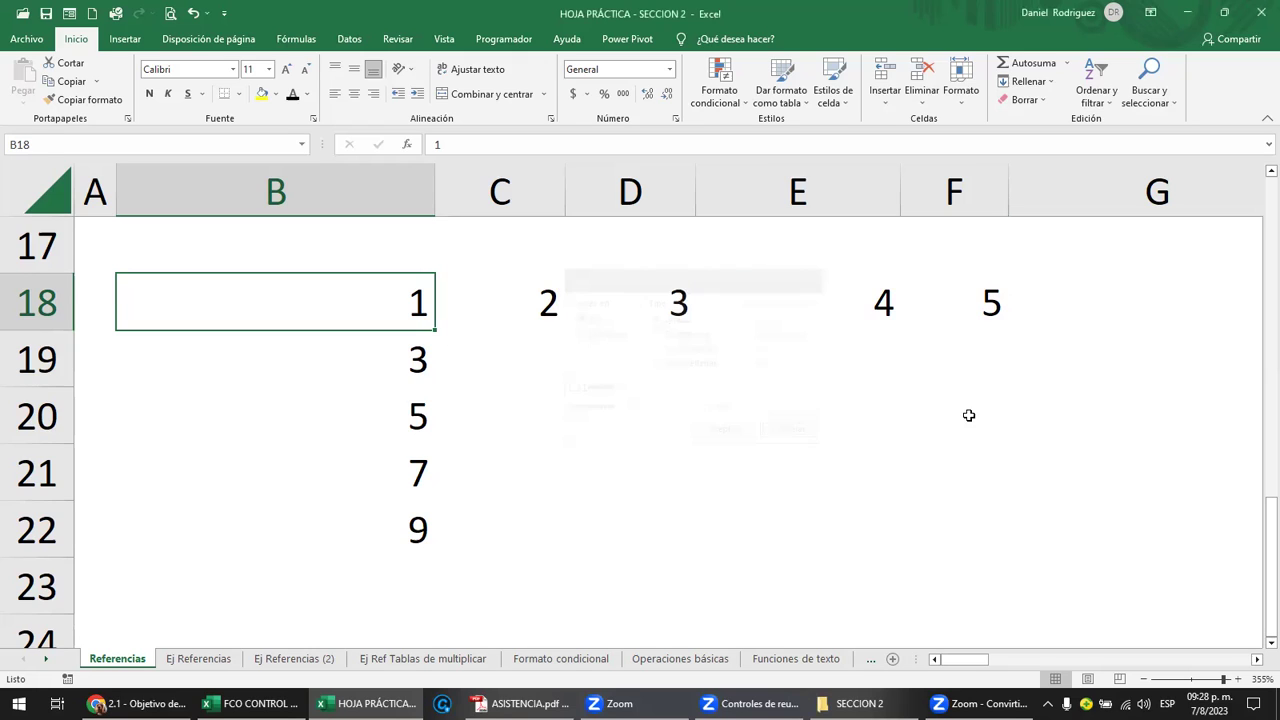
shift+click(968, 415)
key(shift+Down)
key(Delete)
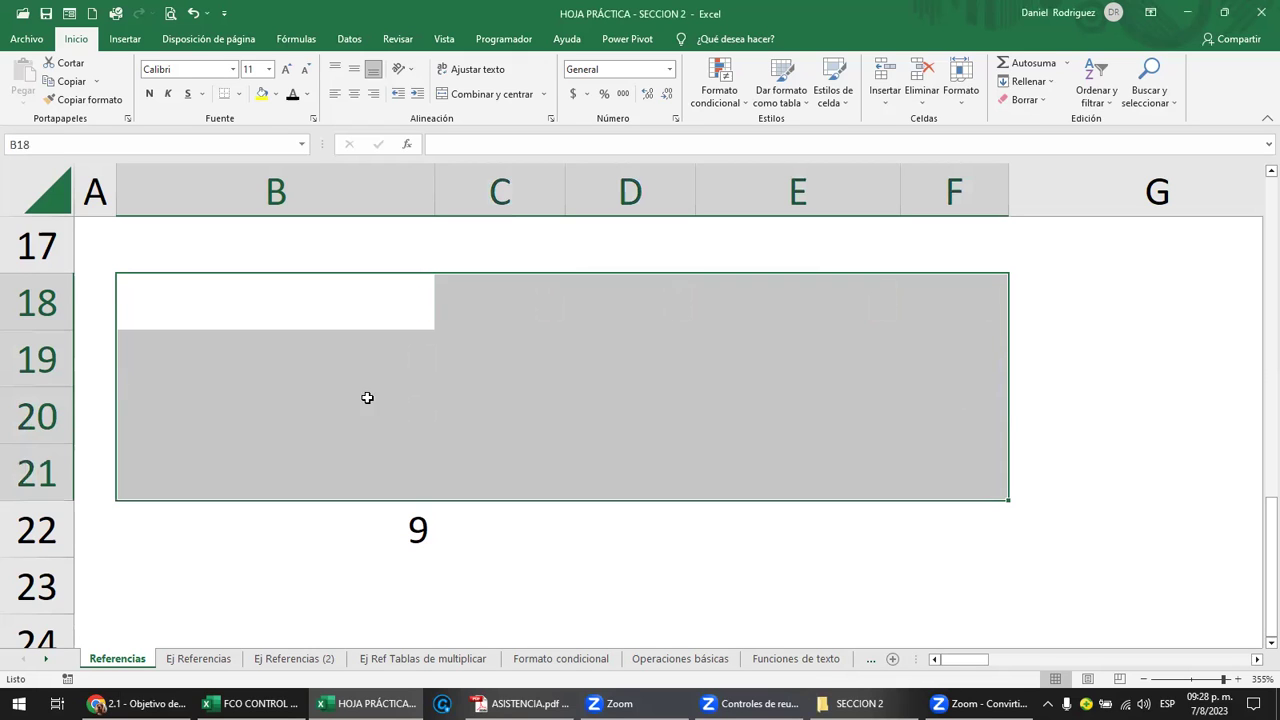
key(Delete)
click(370, 320)
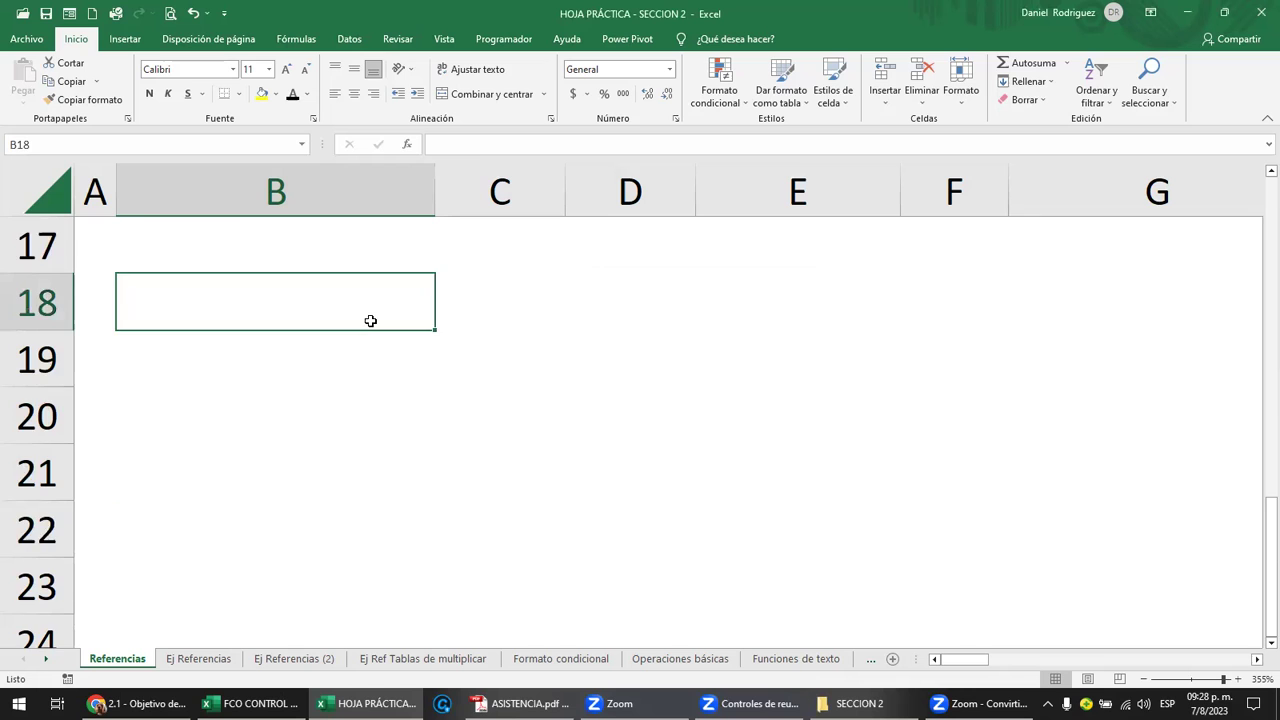
Copy EMPLEADO 4–6's MES 1 and MES 2 values (C10:D12) into EMPLEADO 8–10's rows
key(Up)
key(Up)
key(Up)
key(Up)
key(Up)
key(Up)
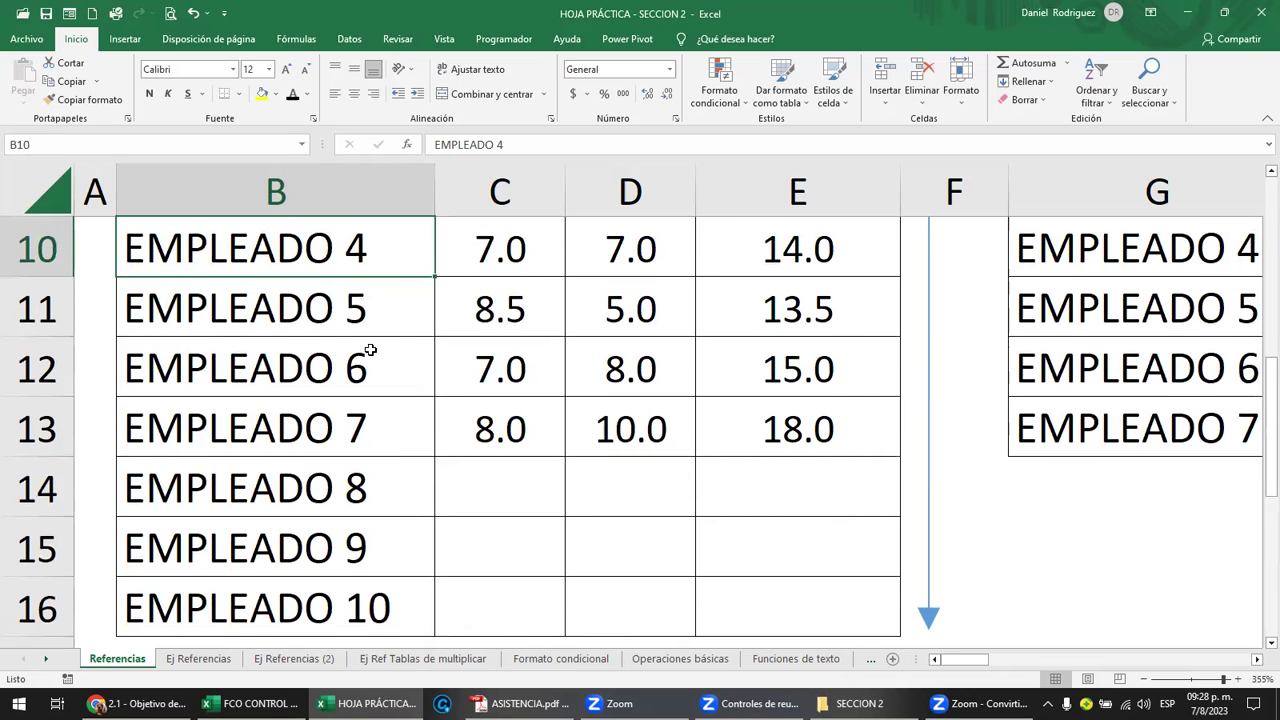
ctrl+scroll(370, 349, down, 2)
scroll(370, 343, up, 1)
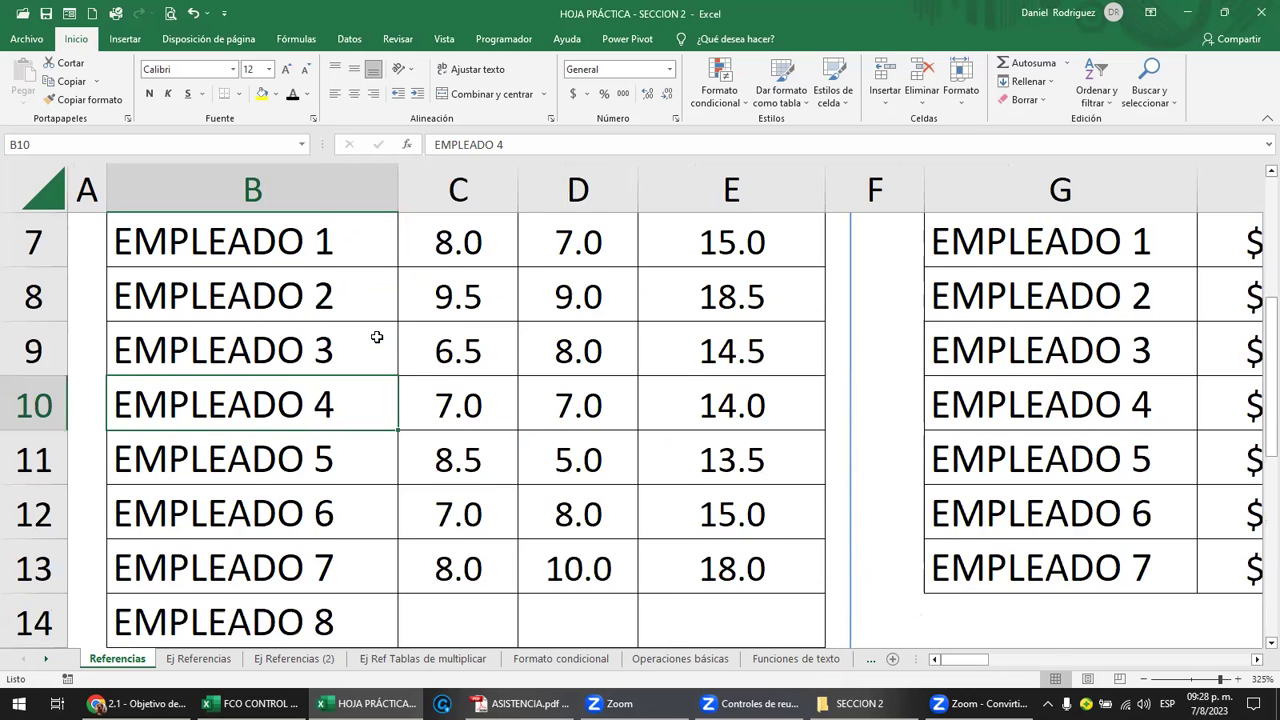
ctrl+scroll(378, 336, down, 2)
ctrl+scroll(380, 333, down, 1)
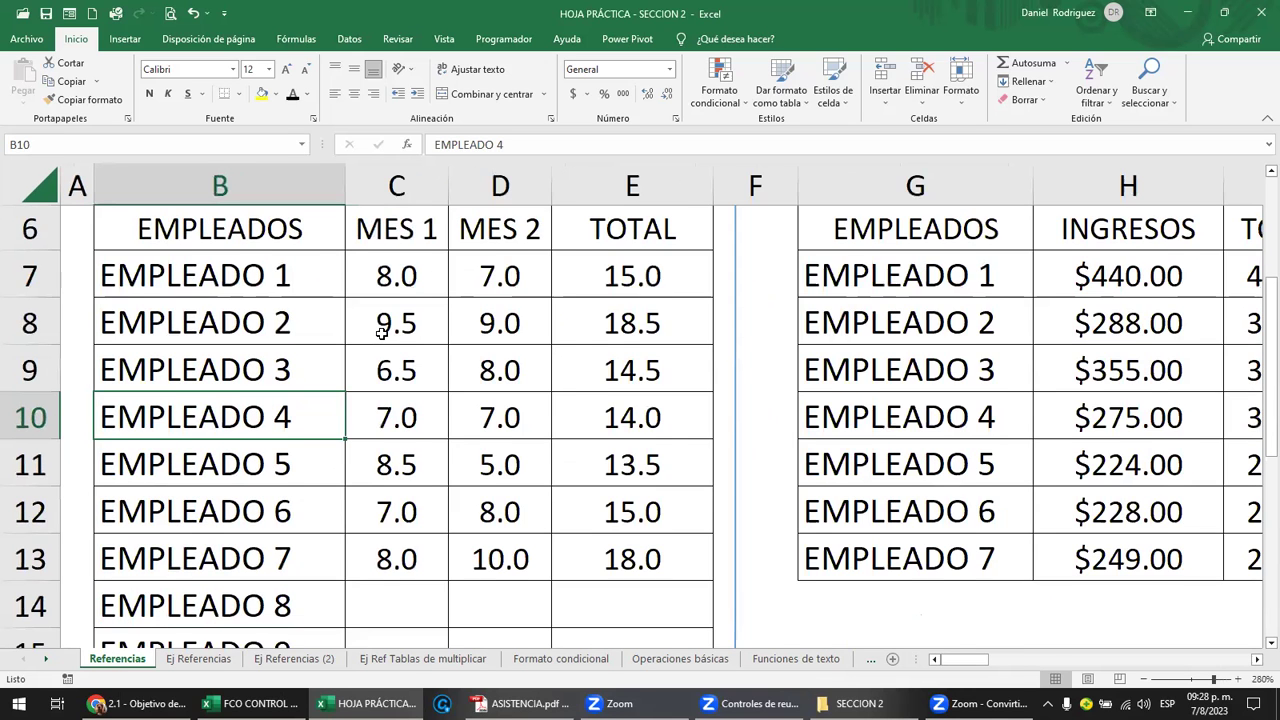
ctrl+scroll(382, 333, down, 2)
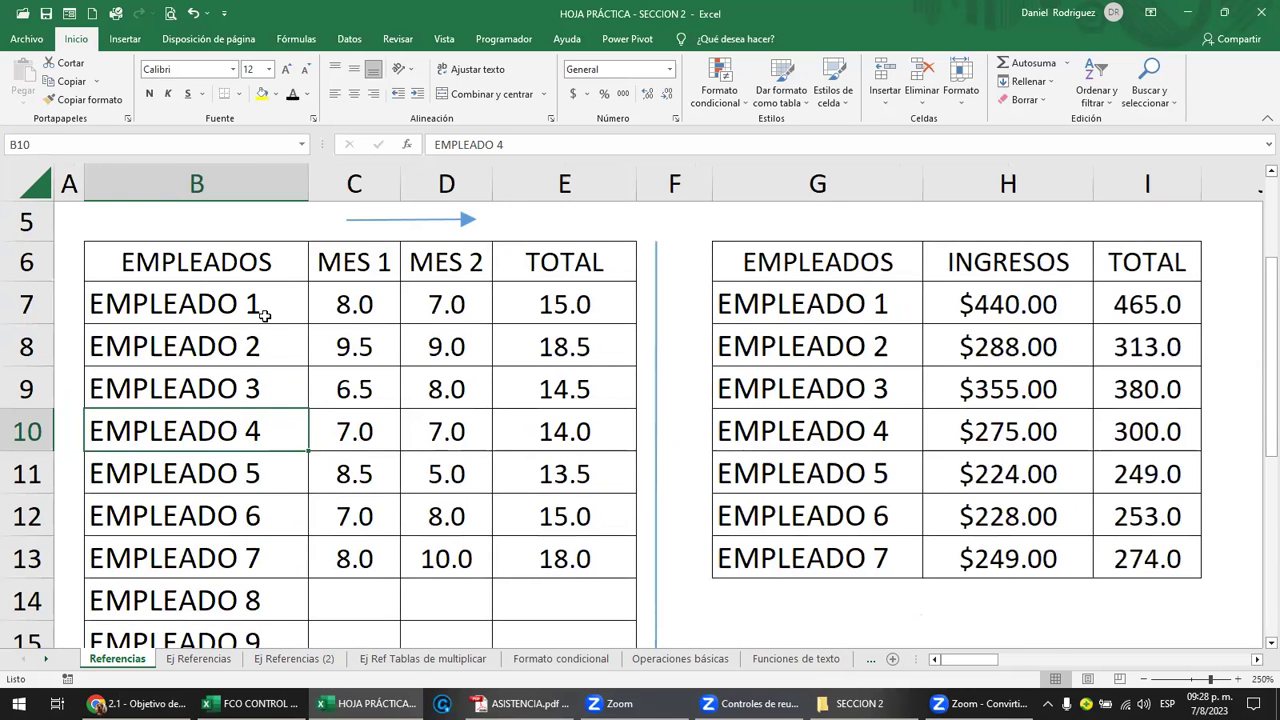
click(263, 315)
ctrl+scroll(263, 315, down, 1)
ctrl+scroll(266, 317, down, 1)
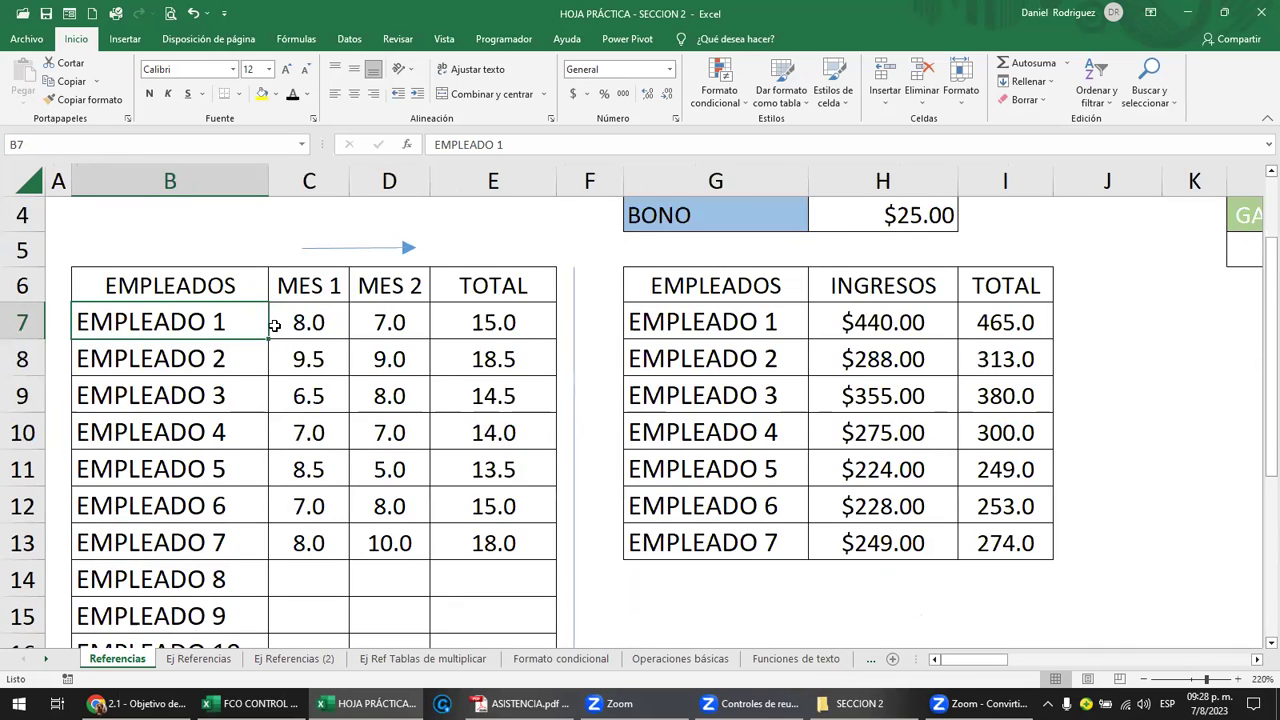
ctrl+scroll(274, 325, down, 1)
scroll(274, 325, down, 1)
scroll(294, 337, down, 1)
click(291, 342)
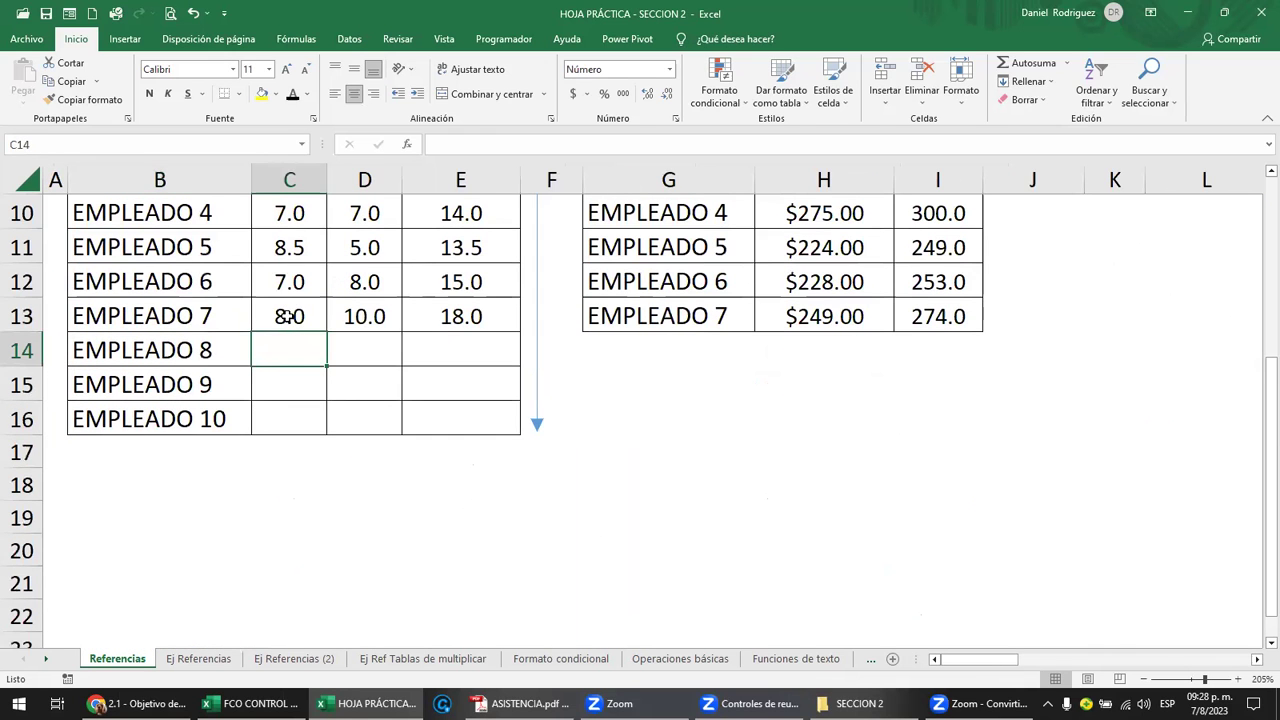
click(319, 250)
mouse_move(295, 205)
mouse_down()
mouse_move(372, 247)
mouse_move(368, 284)
mouse_up()
key(ctrl+c)
click(320, 344)
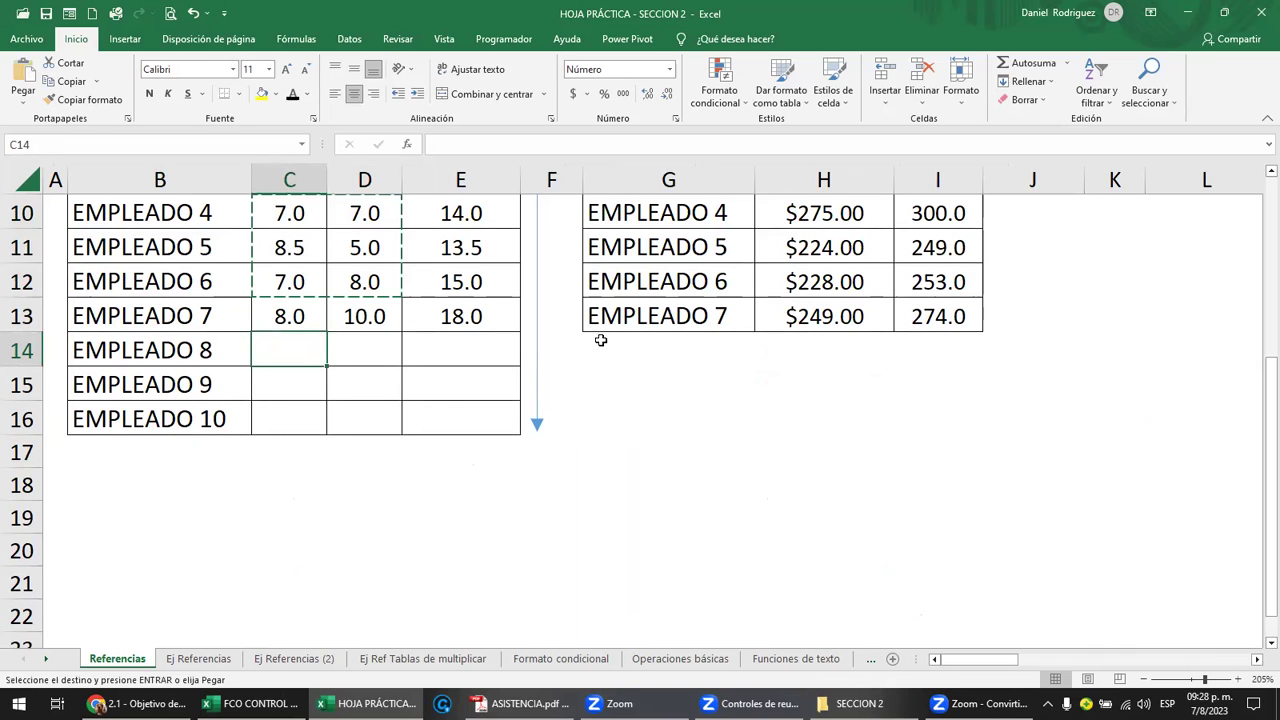
key(Return)
click(471, 324)
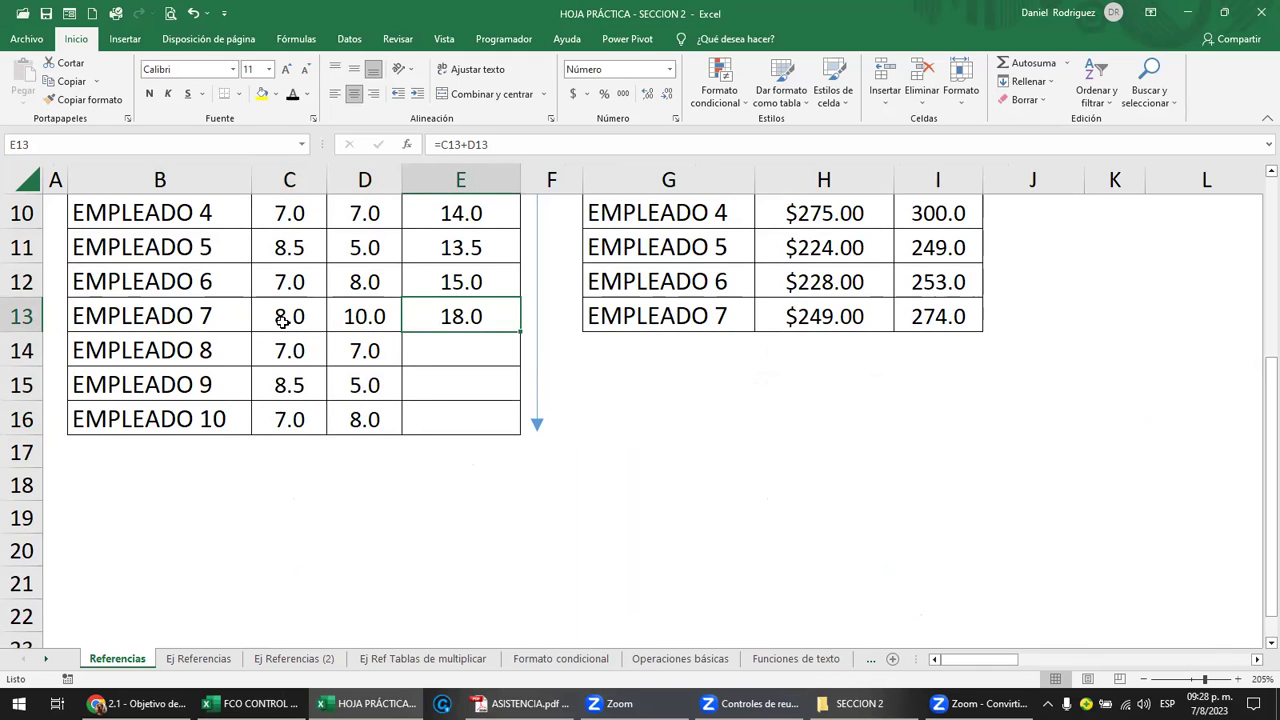
Fill E13's =C13+D13 TOTAL formula down, giving 14.0, 13.5 and 15.0 for EMPLEADO 8–10
key(F2)
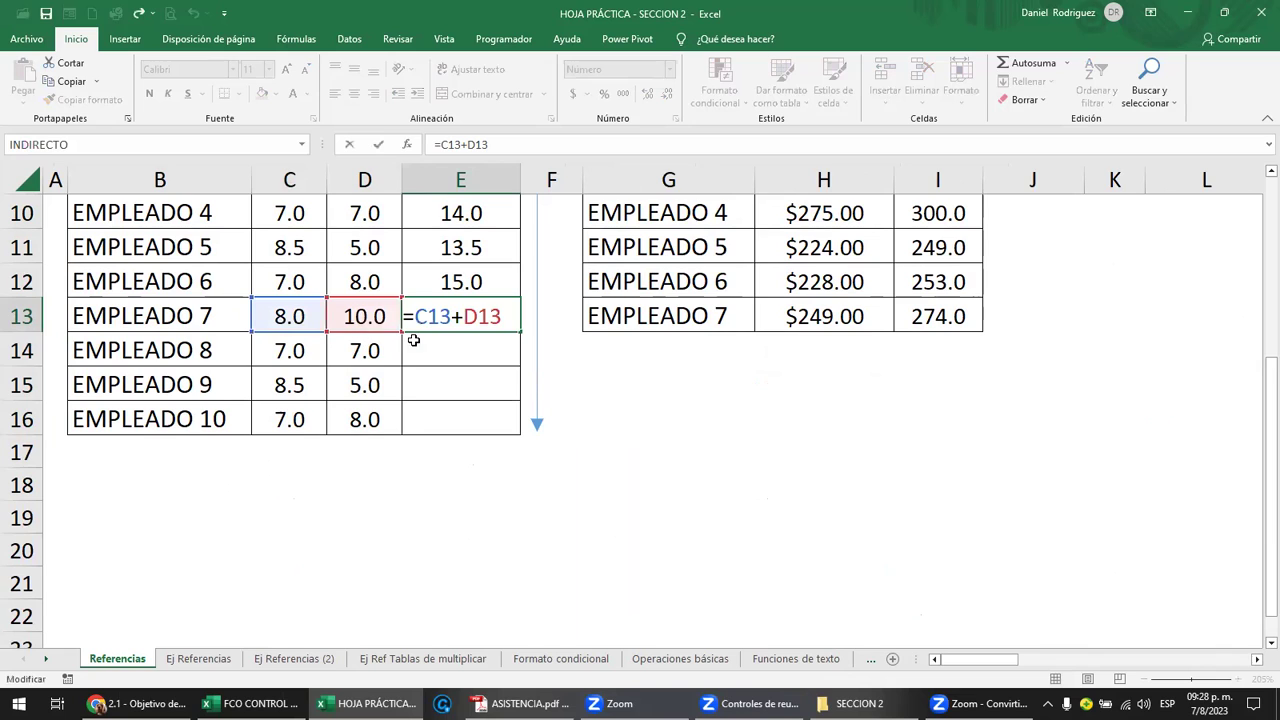
key(Escape)
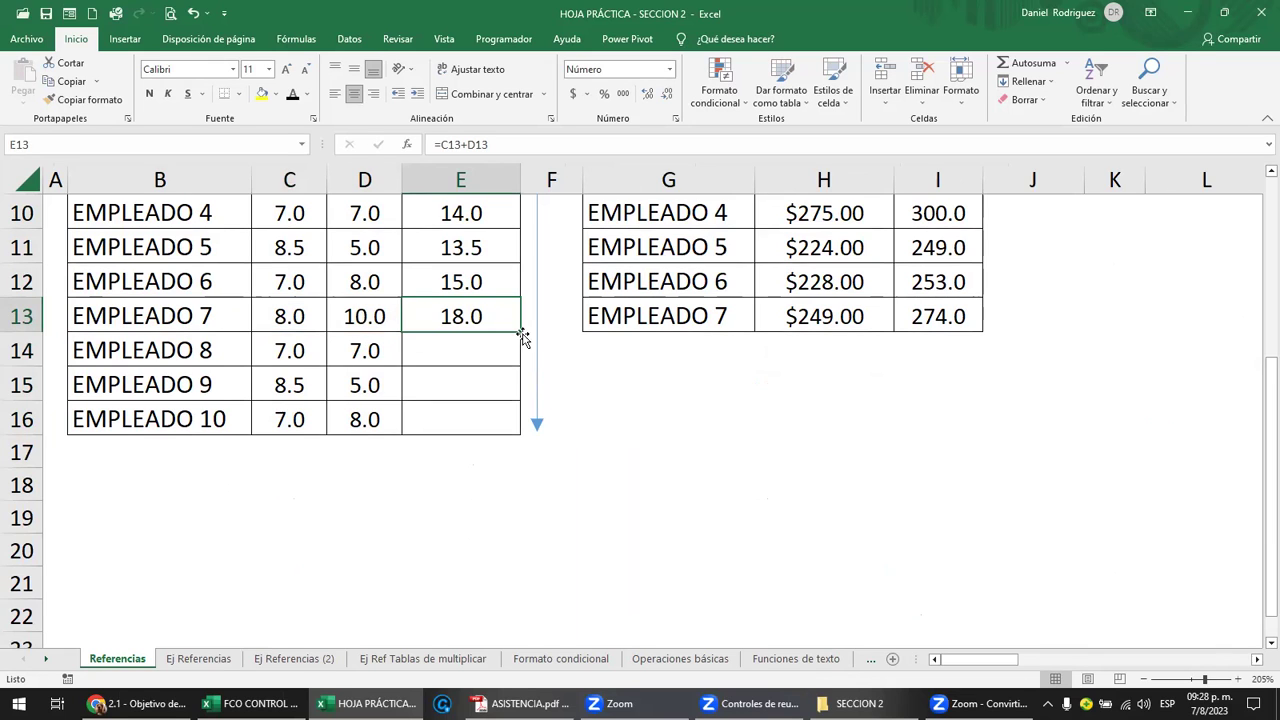
double_click(518, 335)
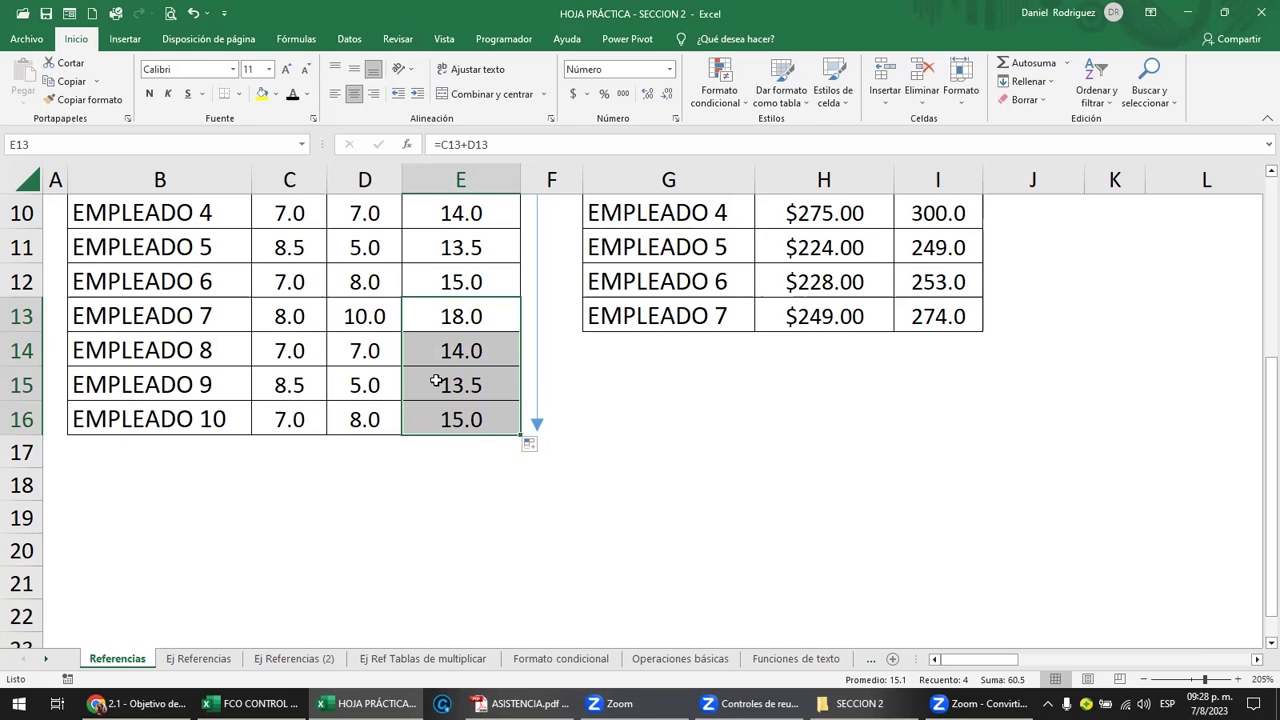
click(541, 450)
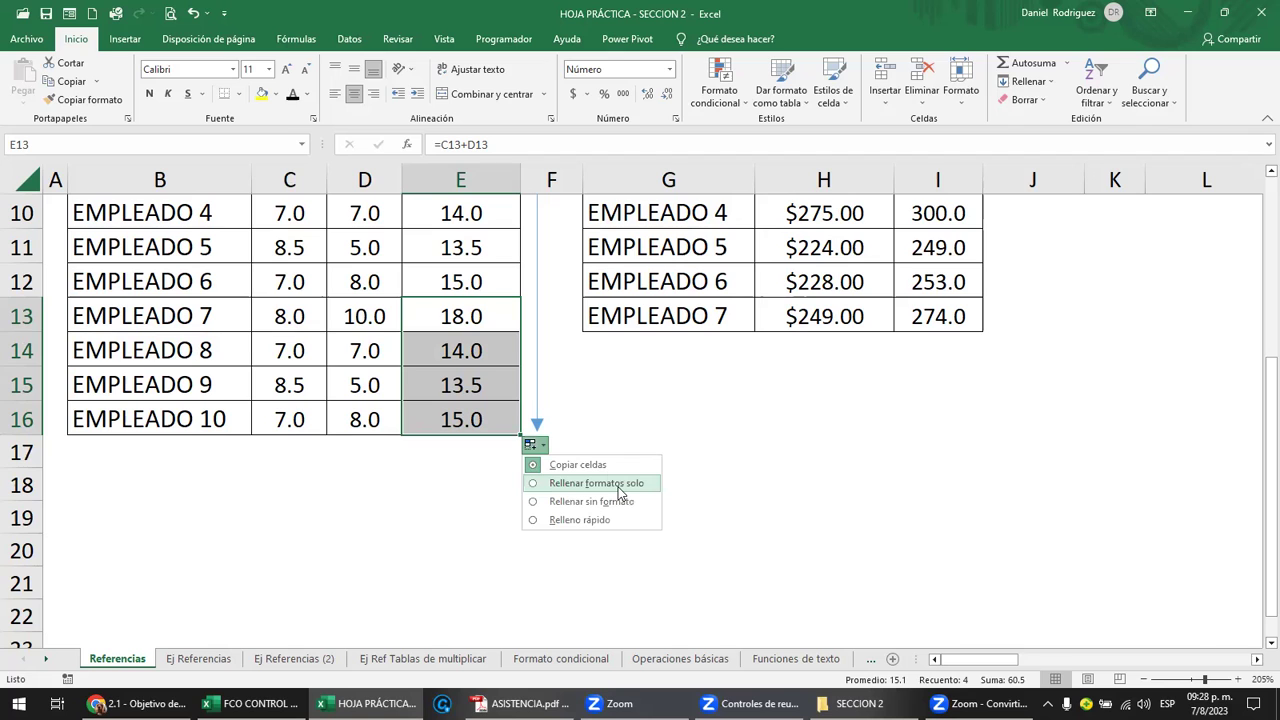
click(497, 473)
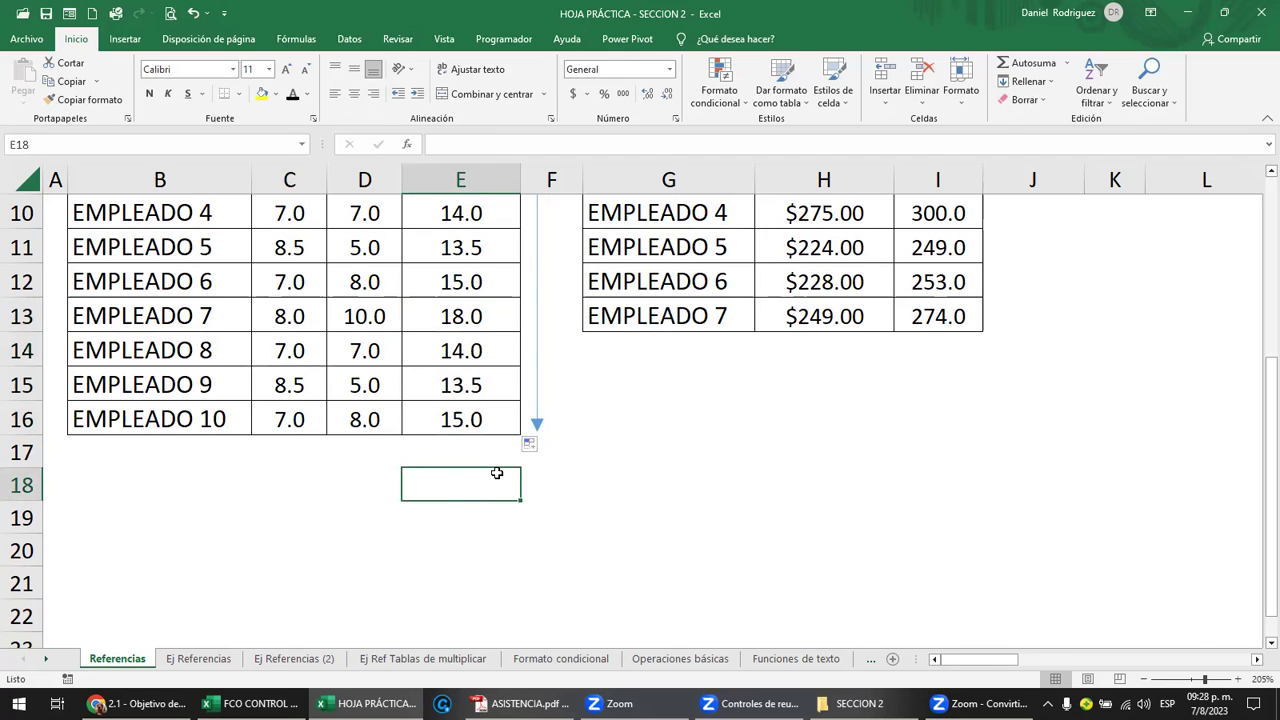
scroll(497, 473, up, 2)
ctrl+scroll(497, 473, down, 2)
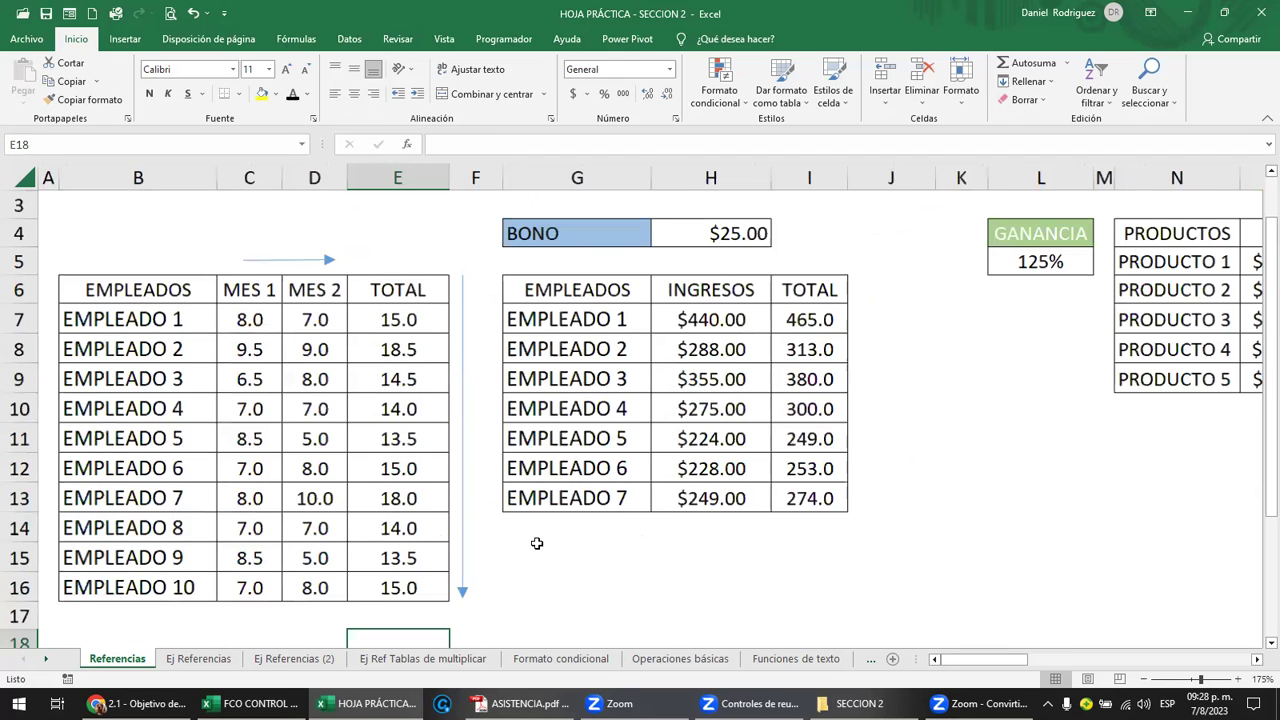
click(537, 543)
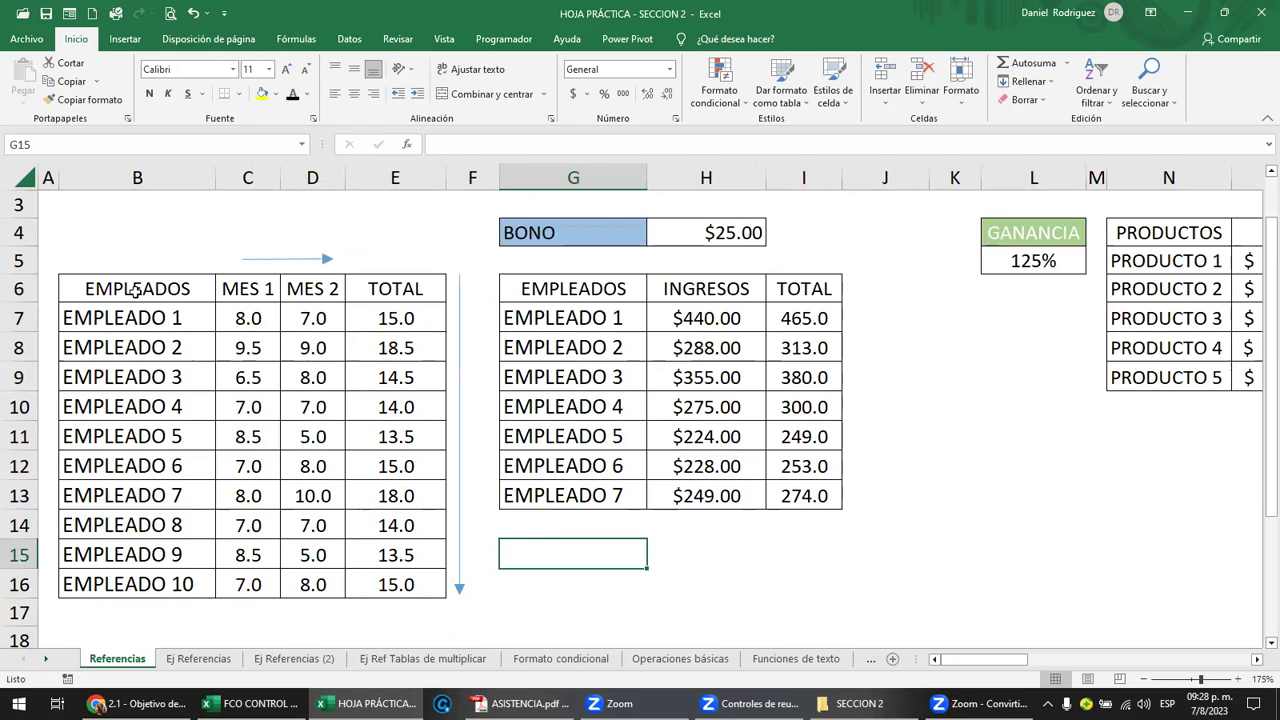
click(414, 580)
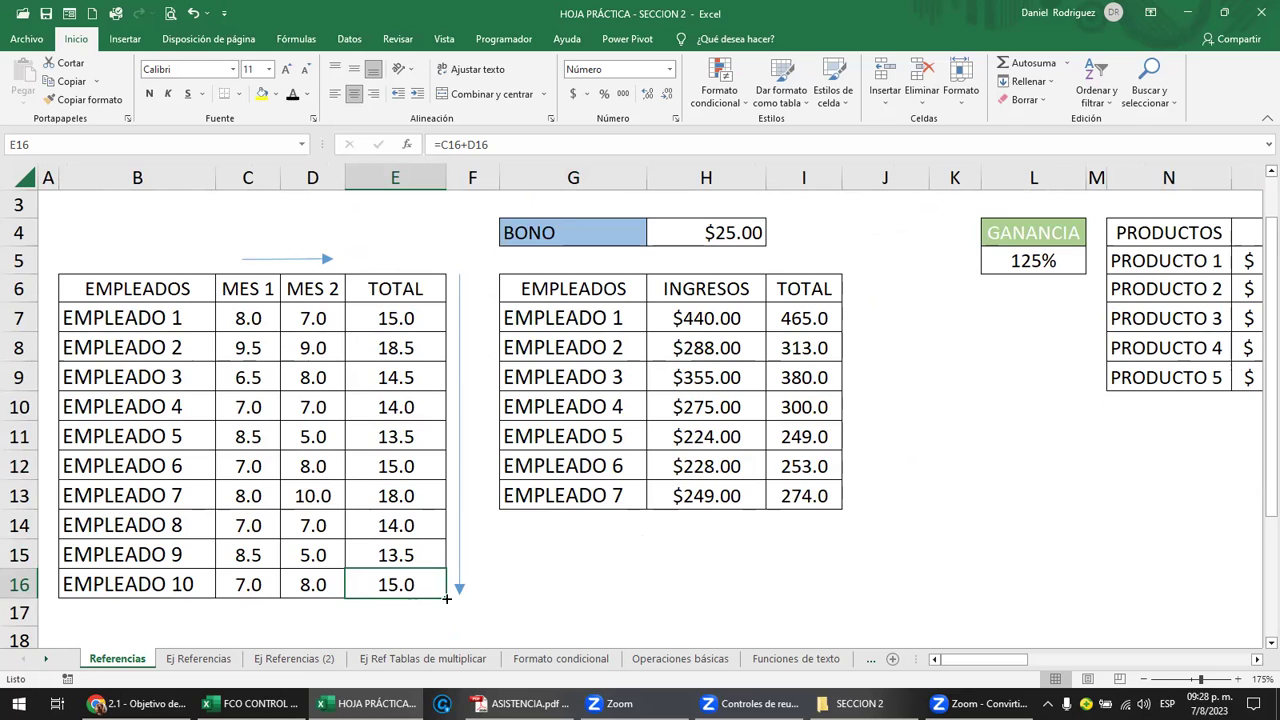
scroll(447, 598, up, 1)
ctrl+scroll(445, 597, up, 4)
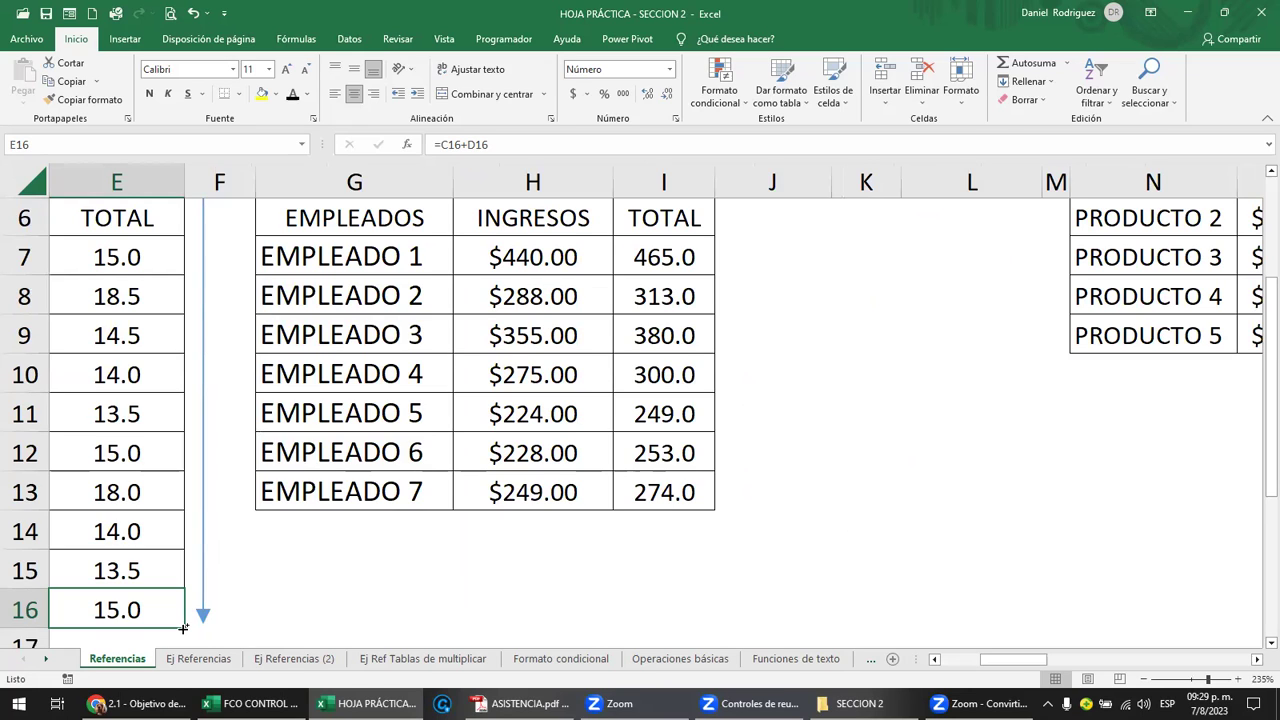
click(272, 569)
ctrl+scroll(276, 569, down, 1)
ctrl+scroll(281, 569, down, 5)
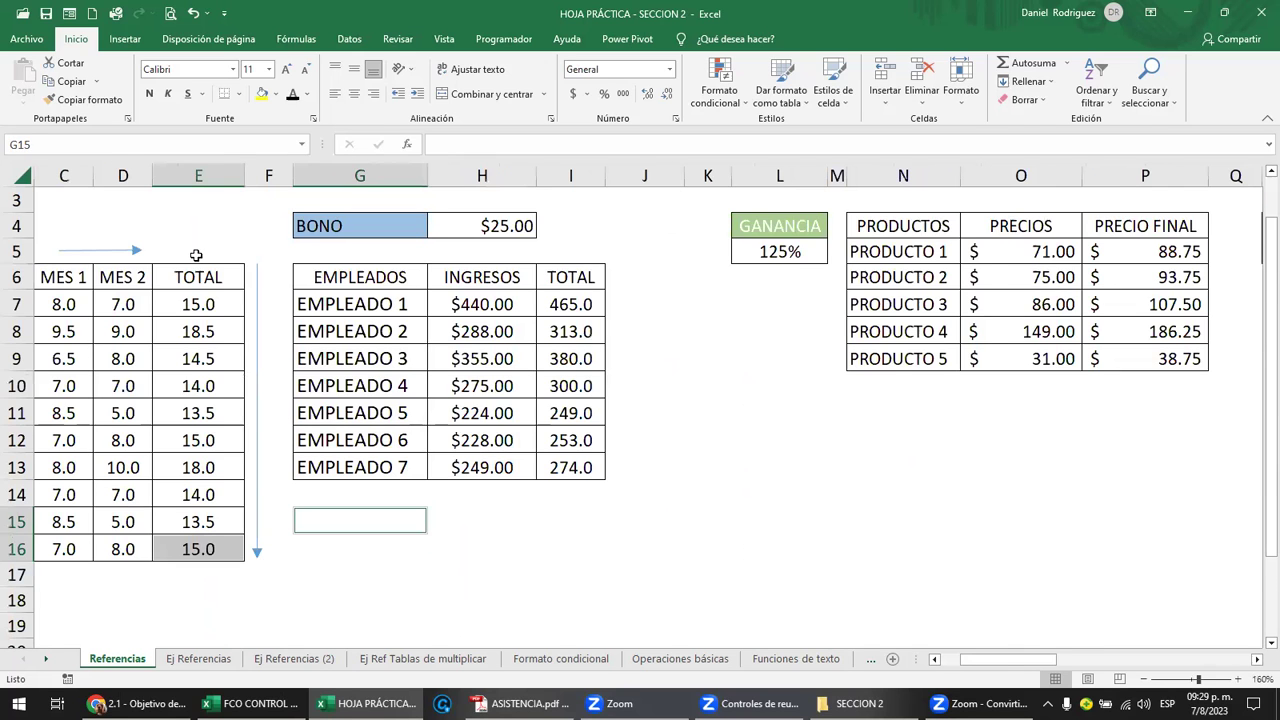
scroll(191, 251, up, 1)
click(196, 255)
key(Left)
key(Left)
key(Left)
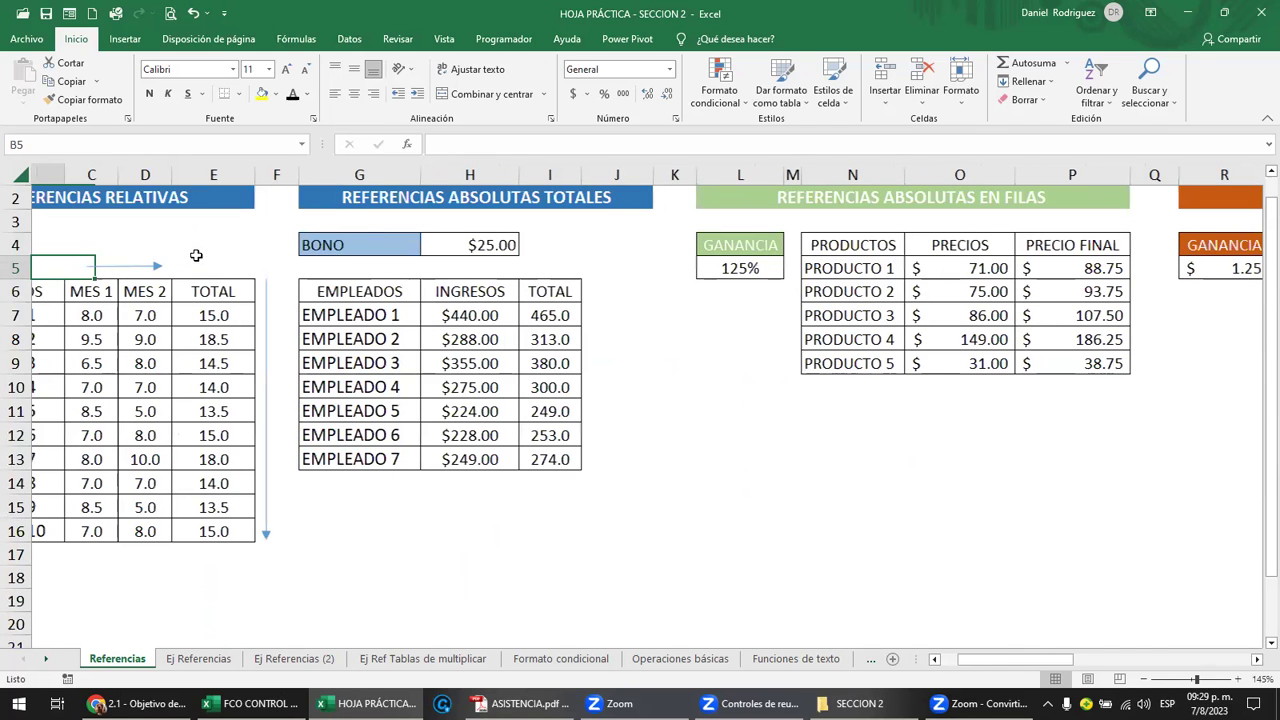
key(ctrl+Home)
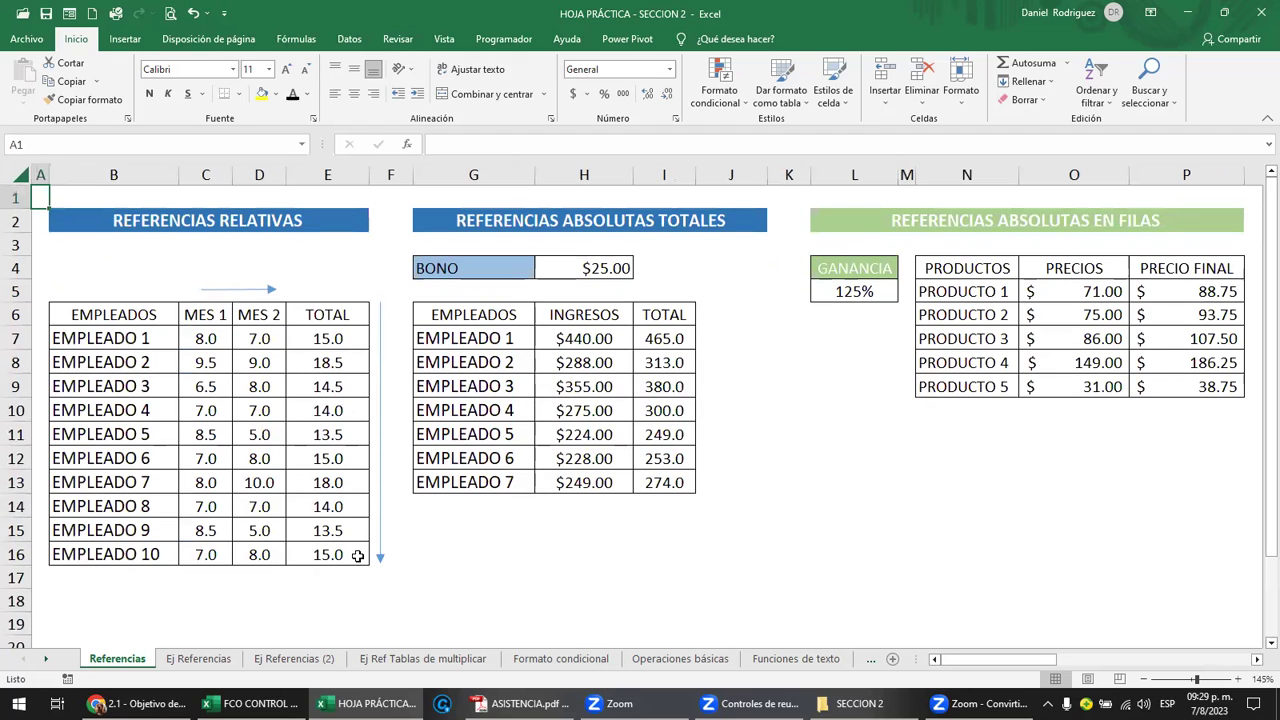
click(364, 562)
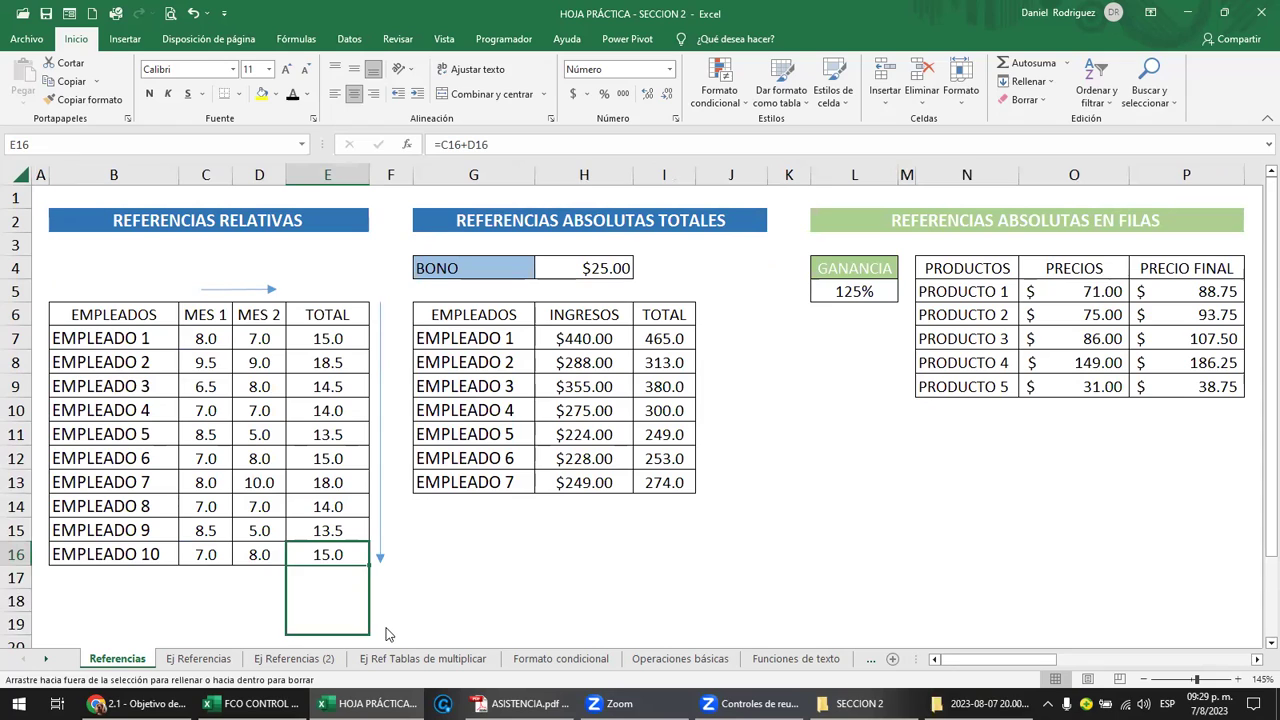
Copy the TOTAL formula into E17:E19, clear it, then undo to restore 0.0 in E18:E19
drag(370, 628, 370, 628)
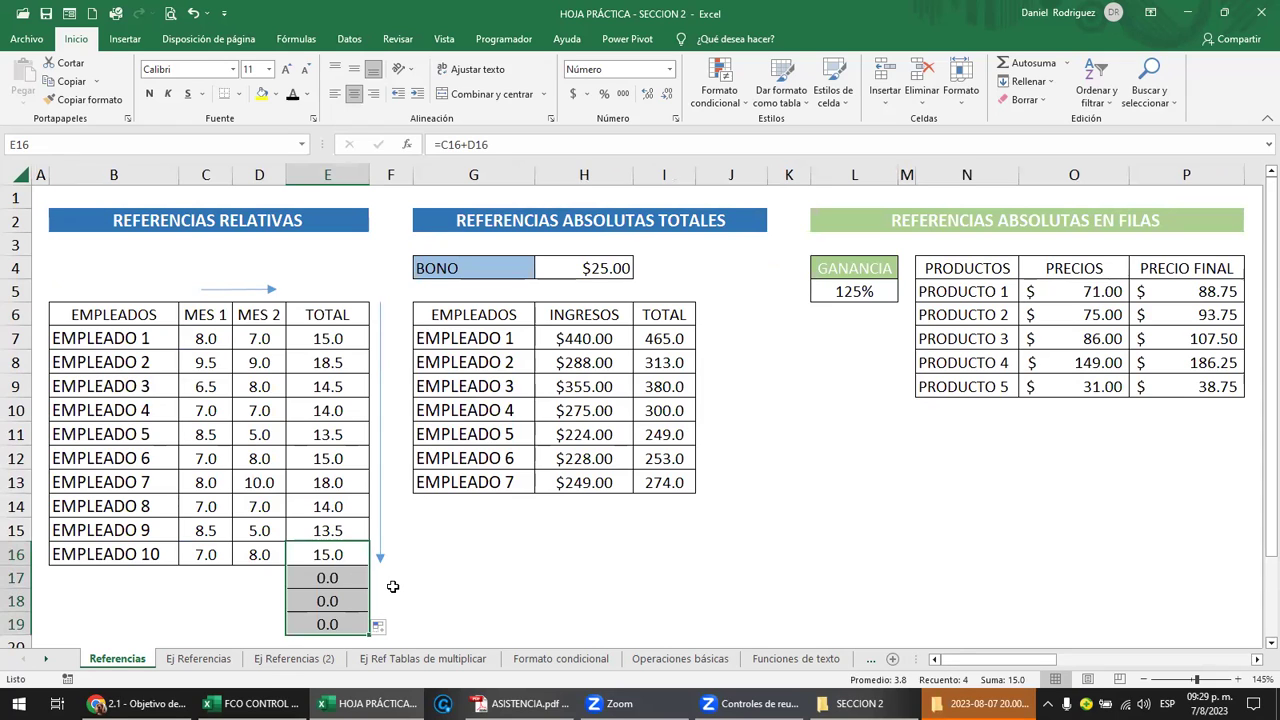
key(Down)
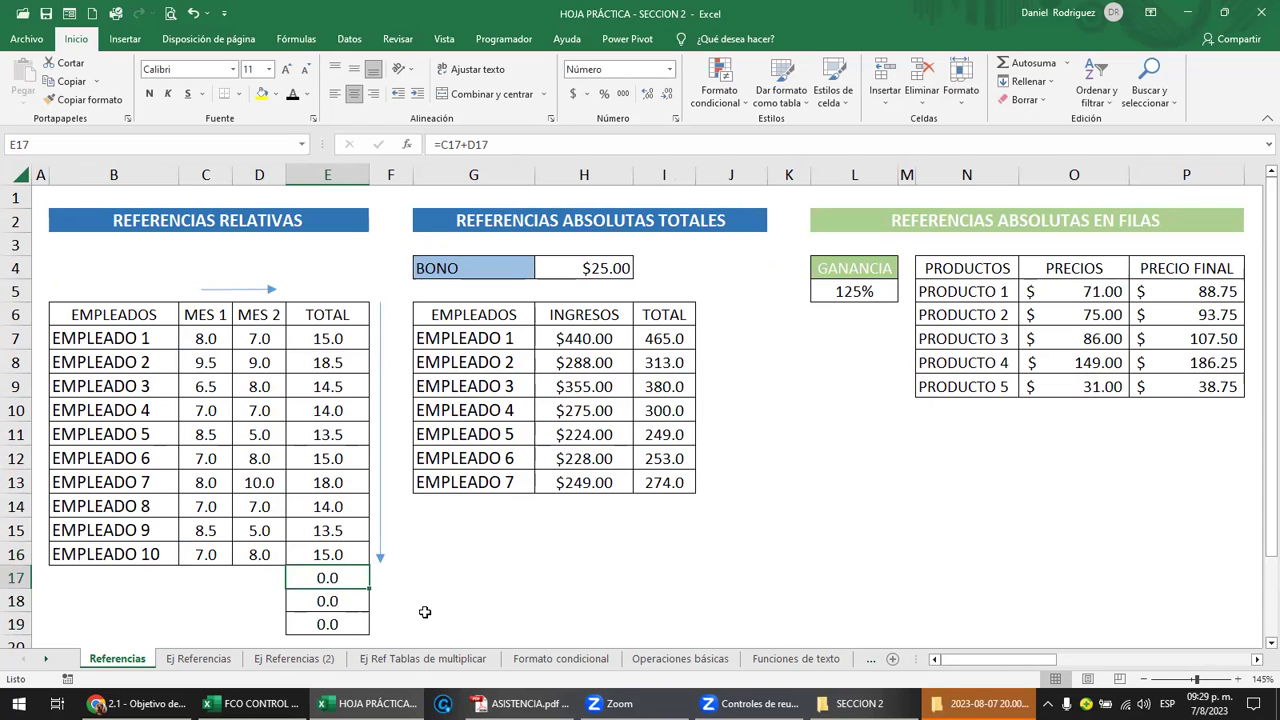
key(Delete)
key(Down)
key(Delete)
key(Down)
key(Delete)
key(Up)
key(ctrl+z)
key(ctrl+z)
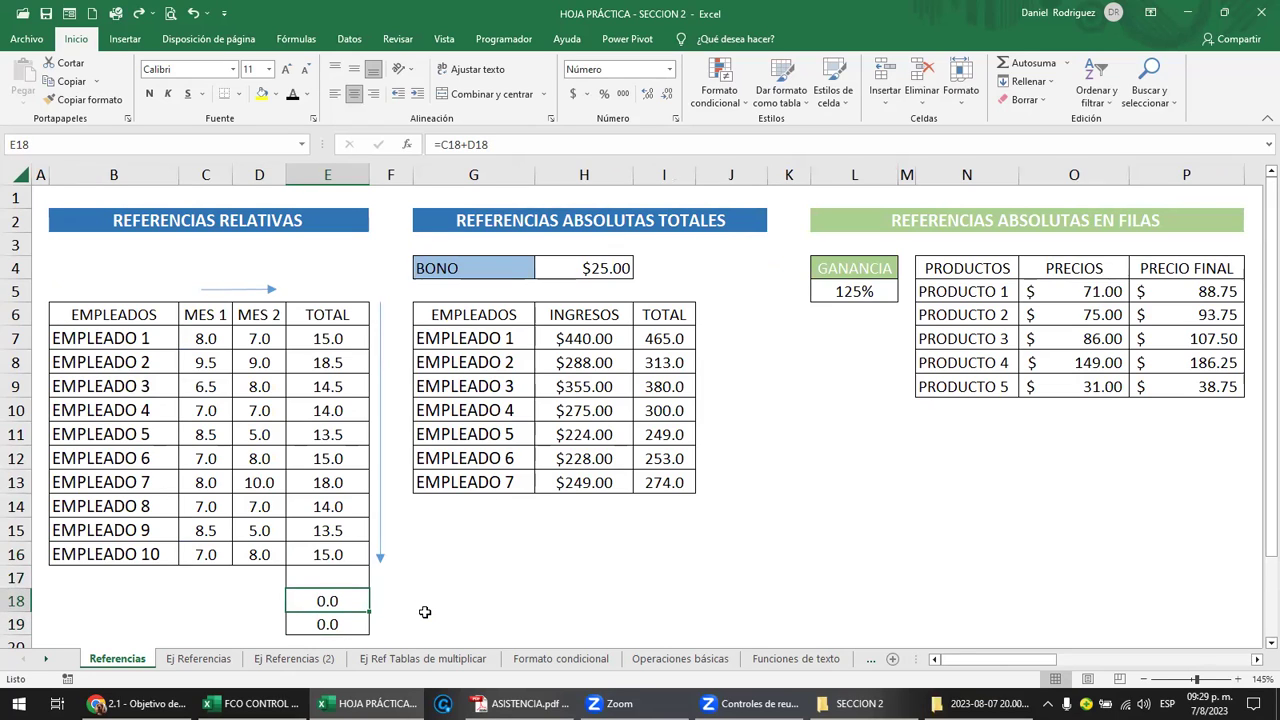
key(ctrl+z)
Clear the TOTAL values for employees 2–10, then fill E7's =C7+D7 down to E16
click(331, 360)
drag(335, 370, 343, 537)
key(Delete)
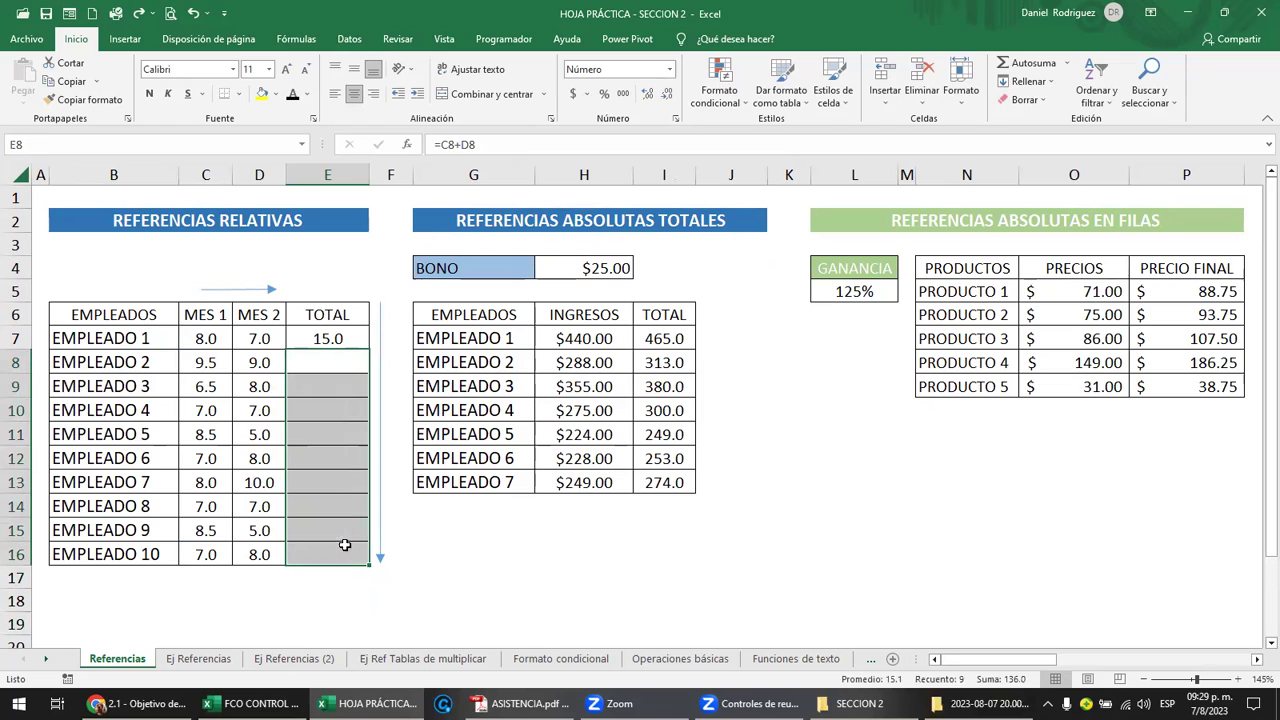
click(316, 338)
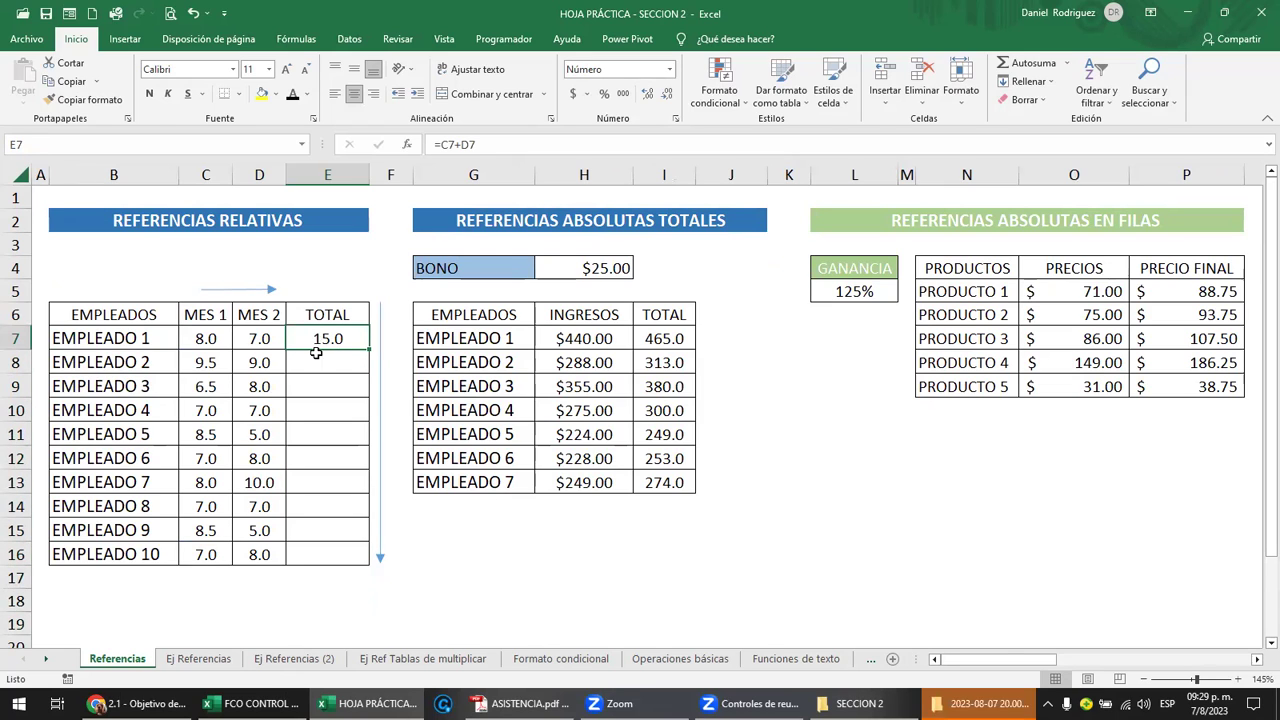
mouse_move(335, 362)
mouse_down()
mouse_move(322, 400)
mouse_move(335, 548)
mouse_up()
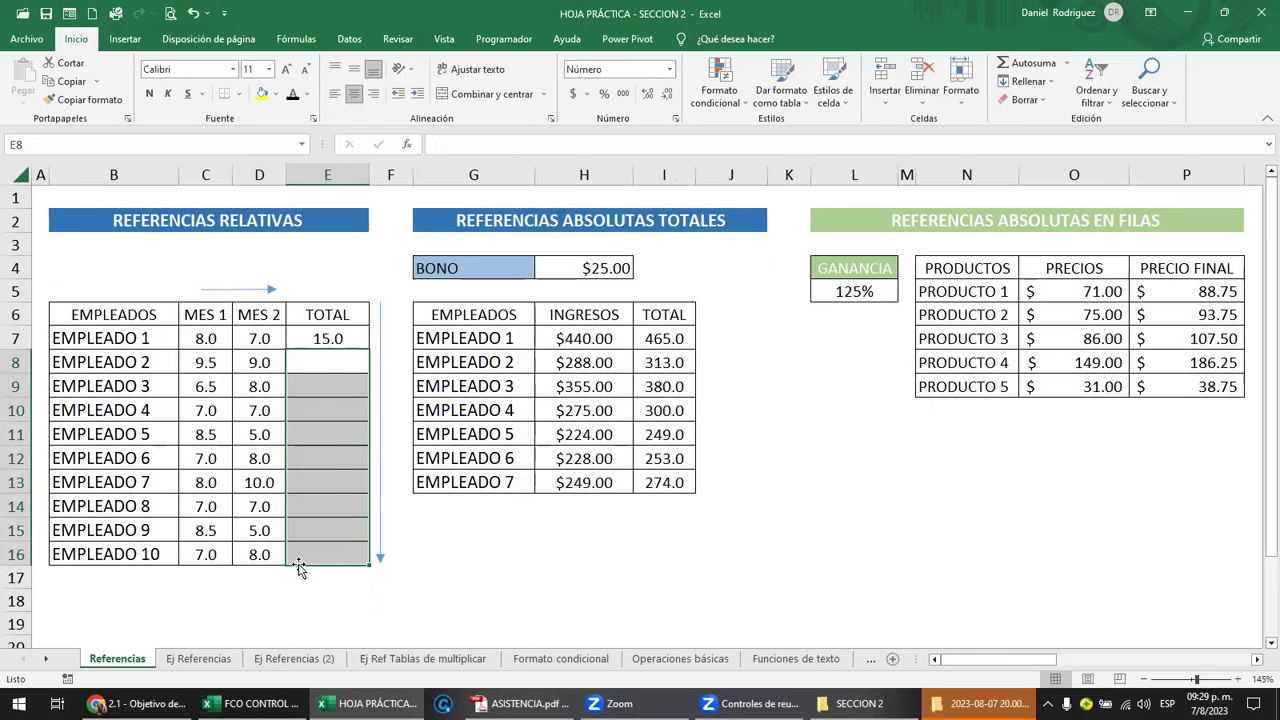
drag(330, 338, 330, 506)
click(330, 338)
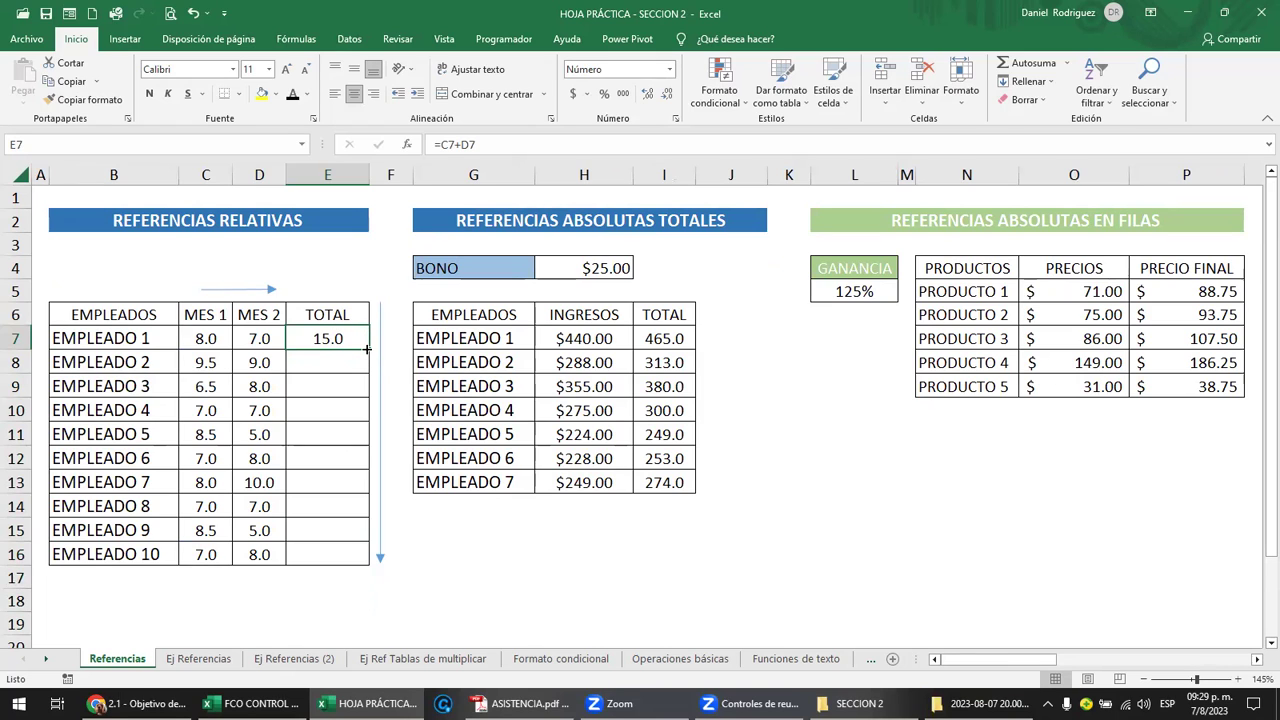
double_click(369, 350)
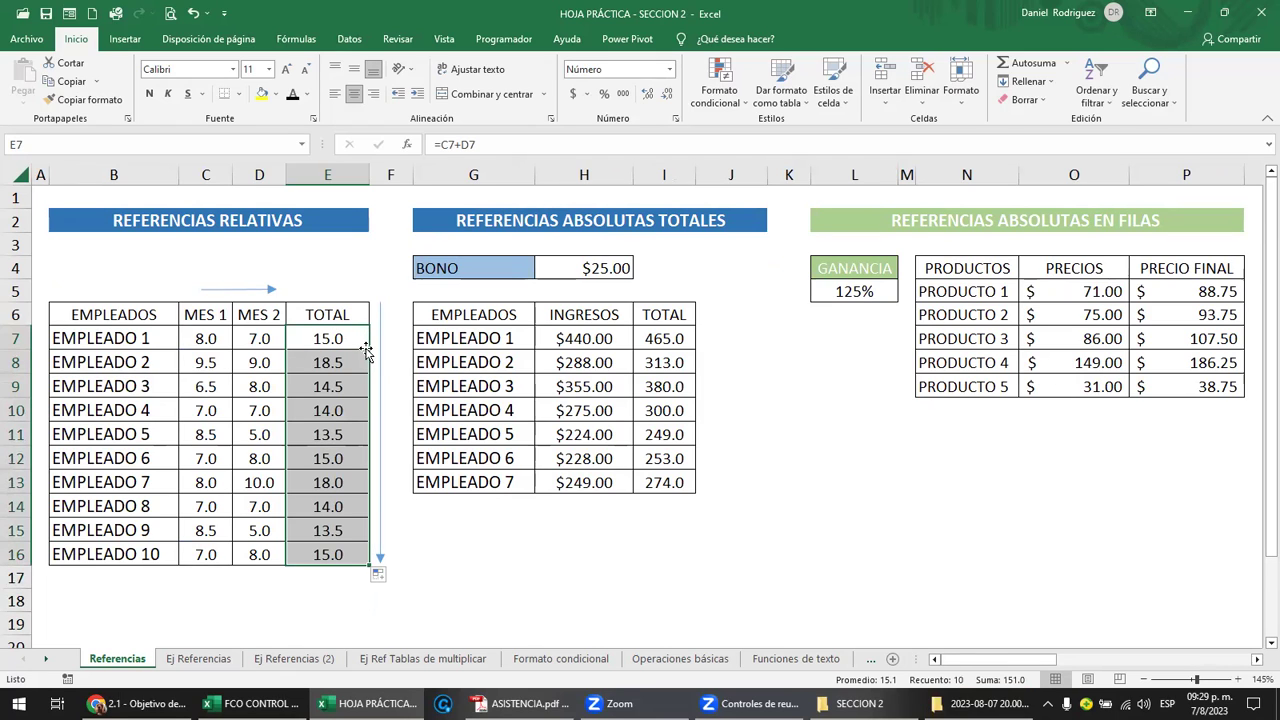
Inspect the E8 and E9 formulas (=C8+D8, =C9+D9) without changing them
click(340, 360)
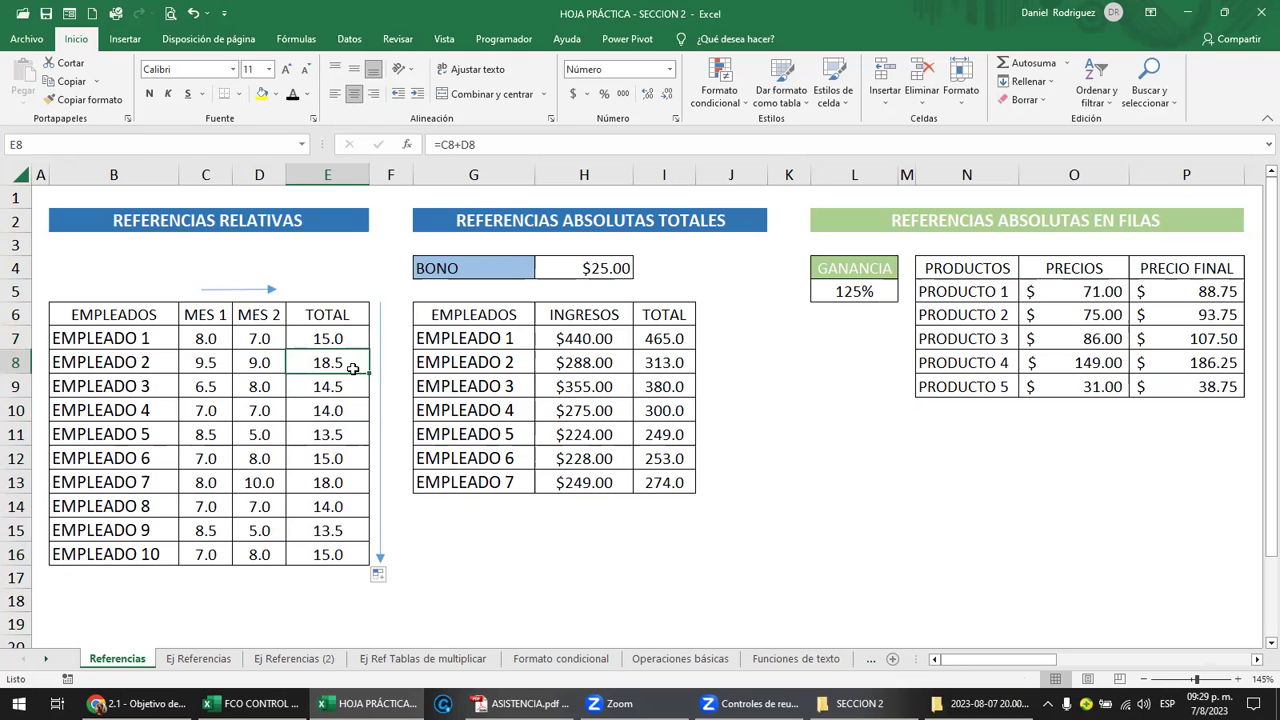
double_click(338, 360)
click(308, 388)
double_click(310, 390)
key(Escape)
double_click(337, 400)
key(Escape)
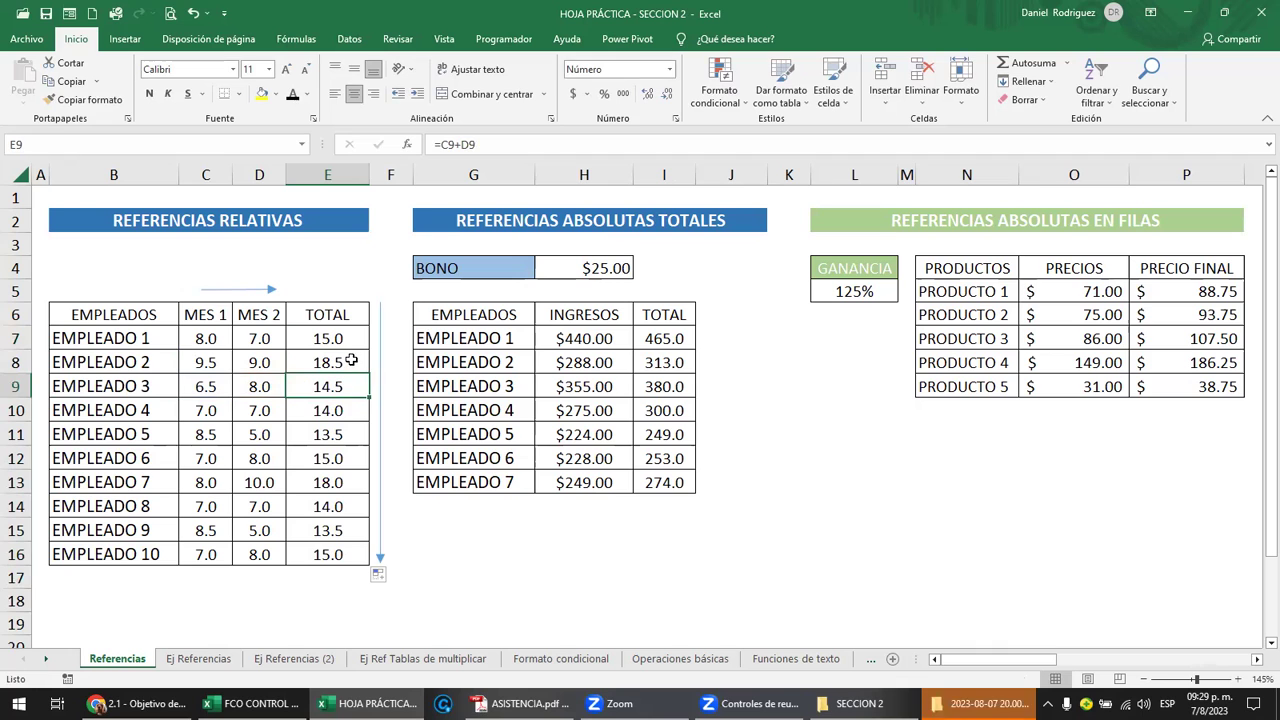
click(351, 366)
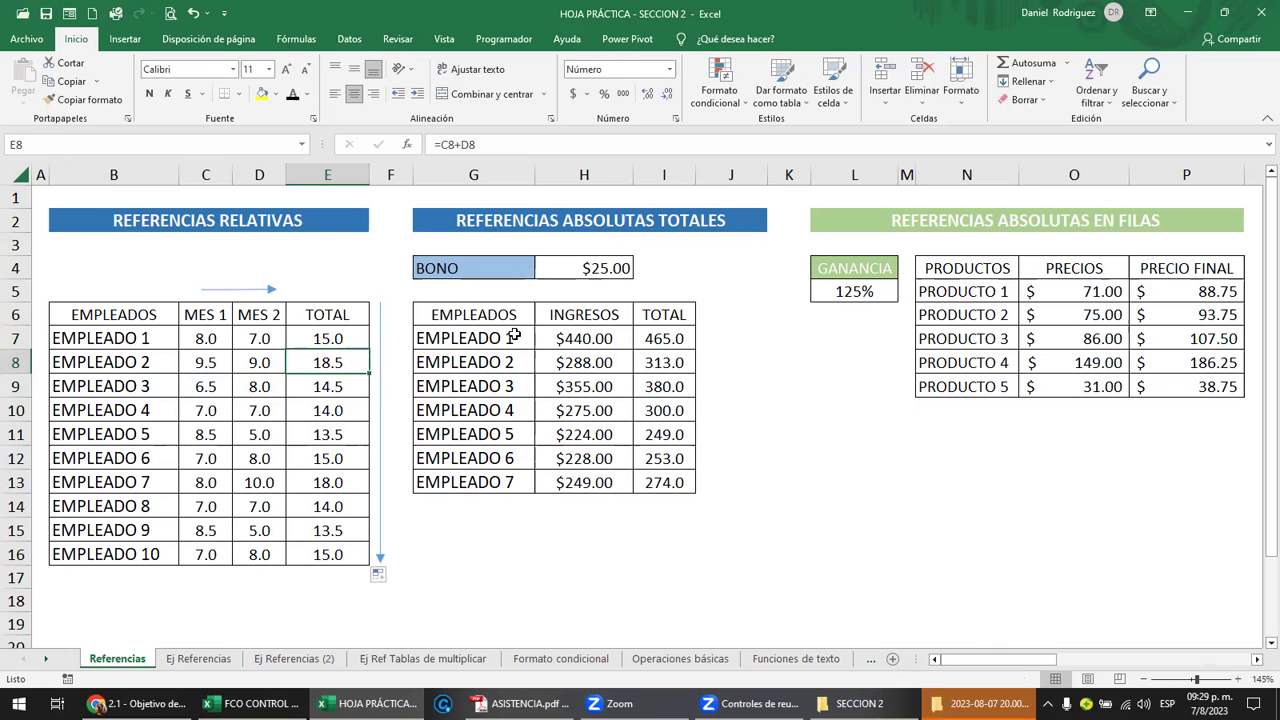
ctrl+scroll(514, 333, up, 2)
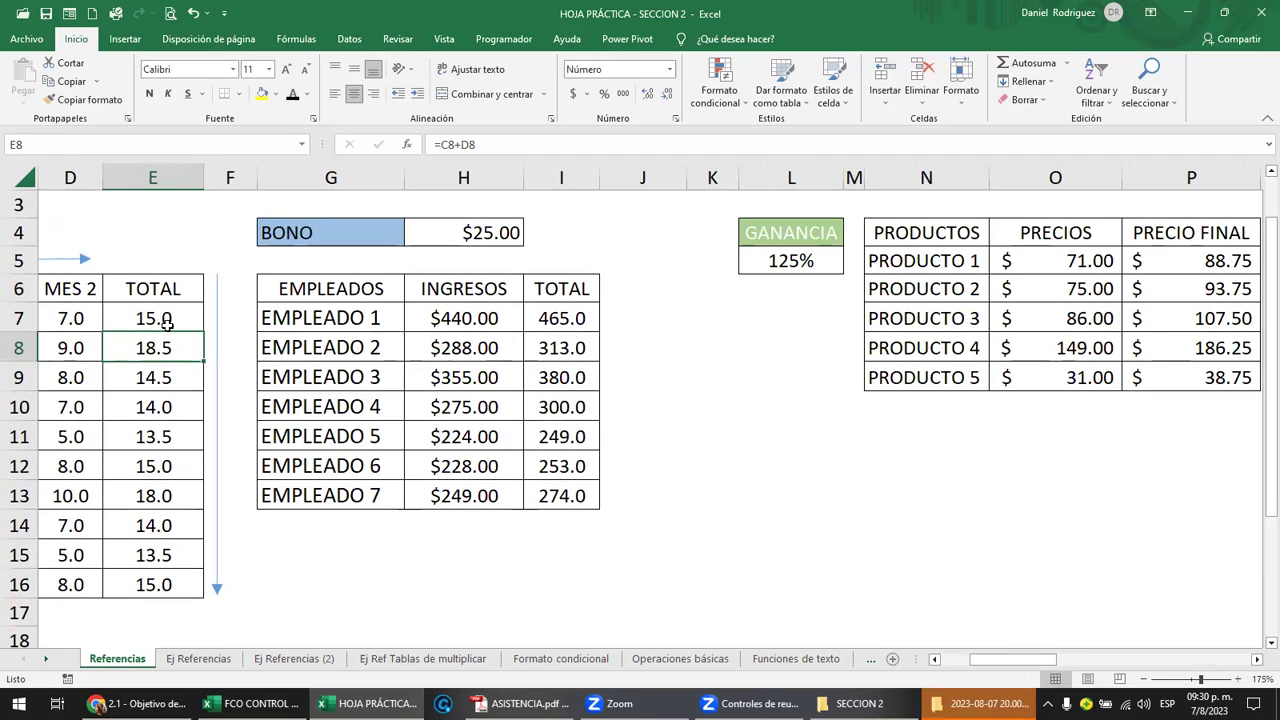
click(178, 323)
double_click(203, 331)
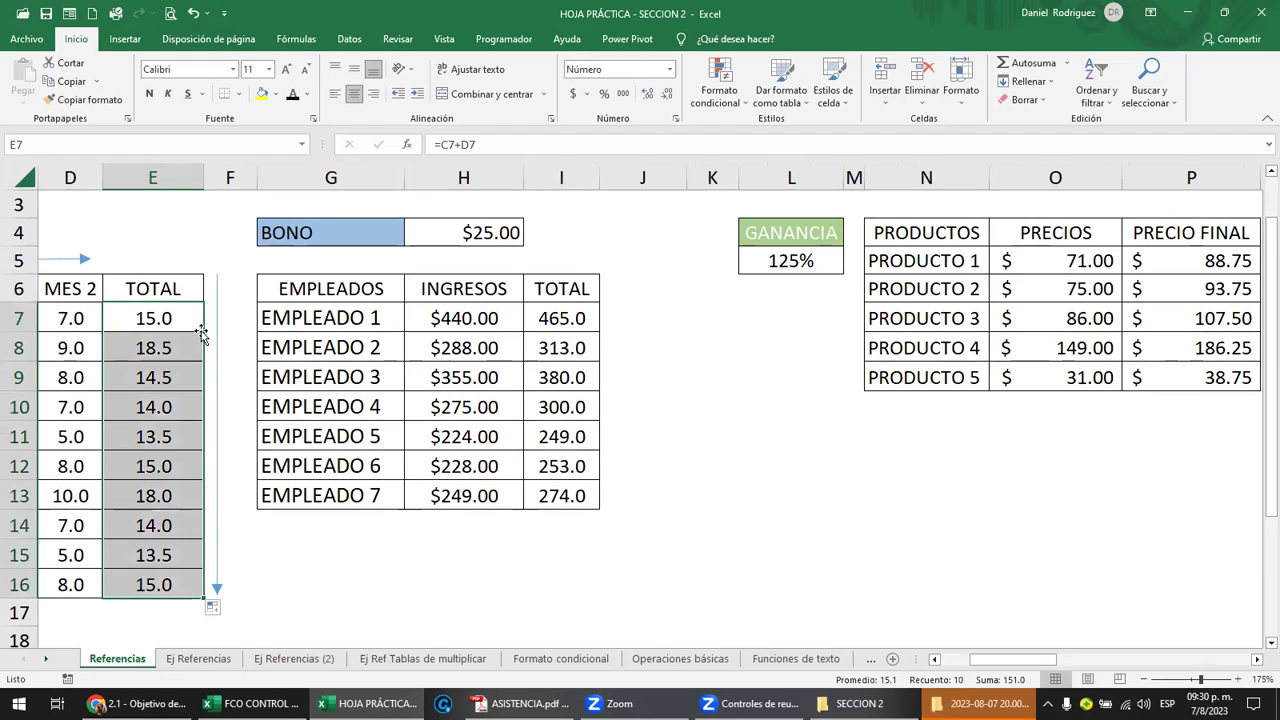
drag(167, 349, 167, 466)
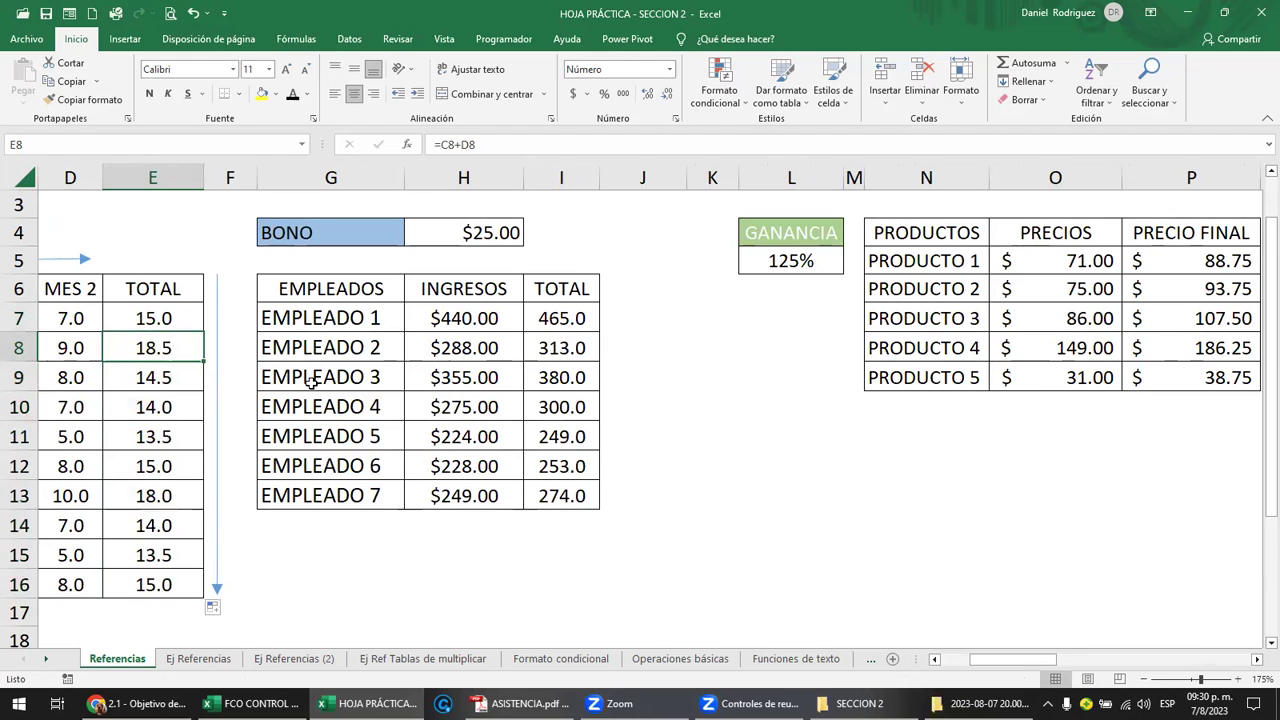
drag(312, 381, 309, 374)
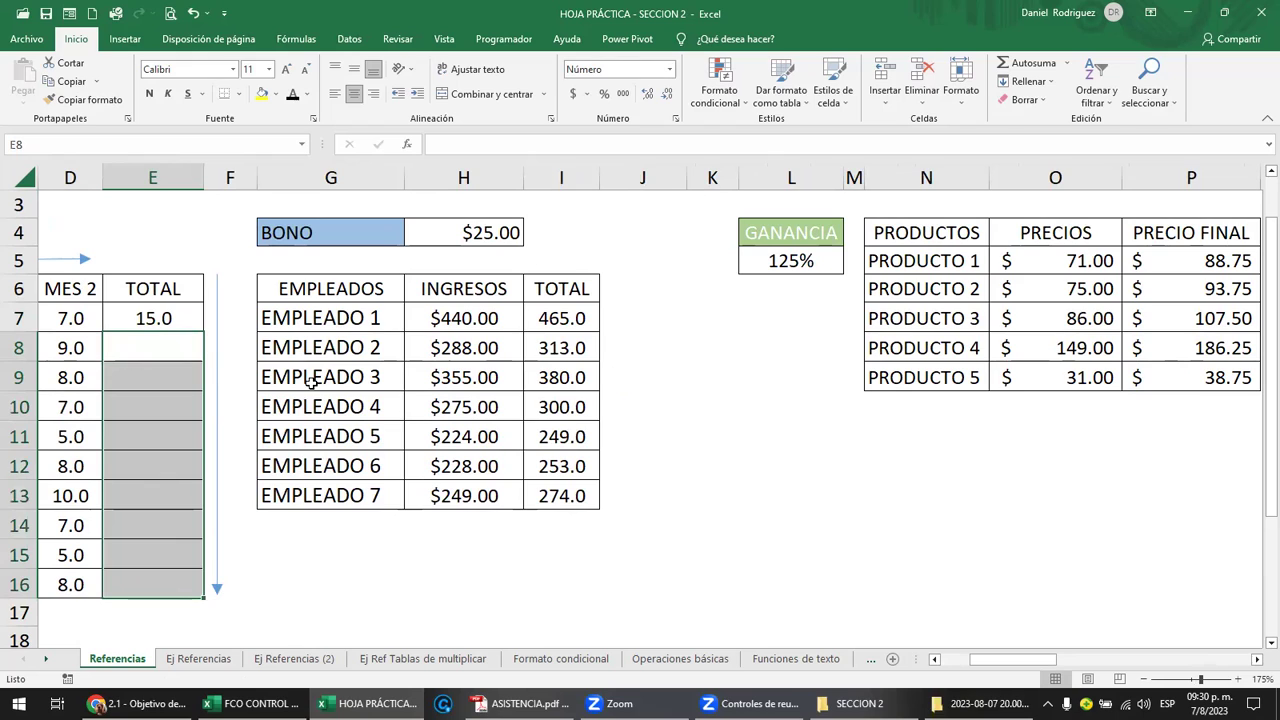
click(150, 315)
key(ctrl+c)
key(Down)
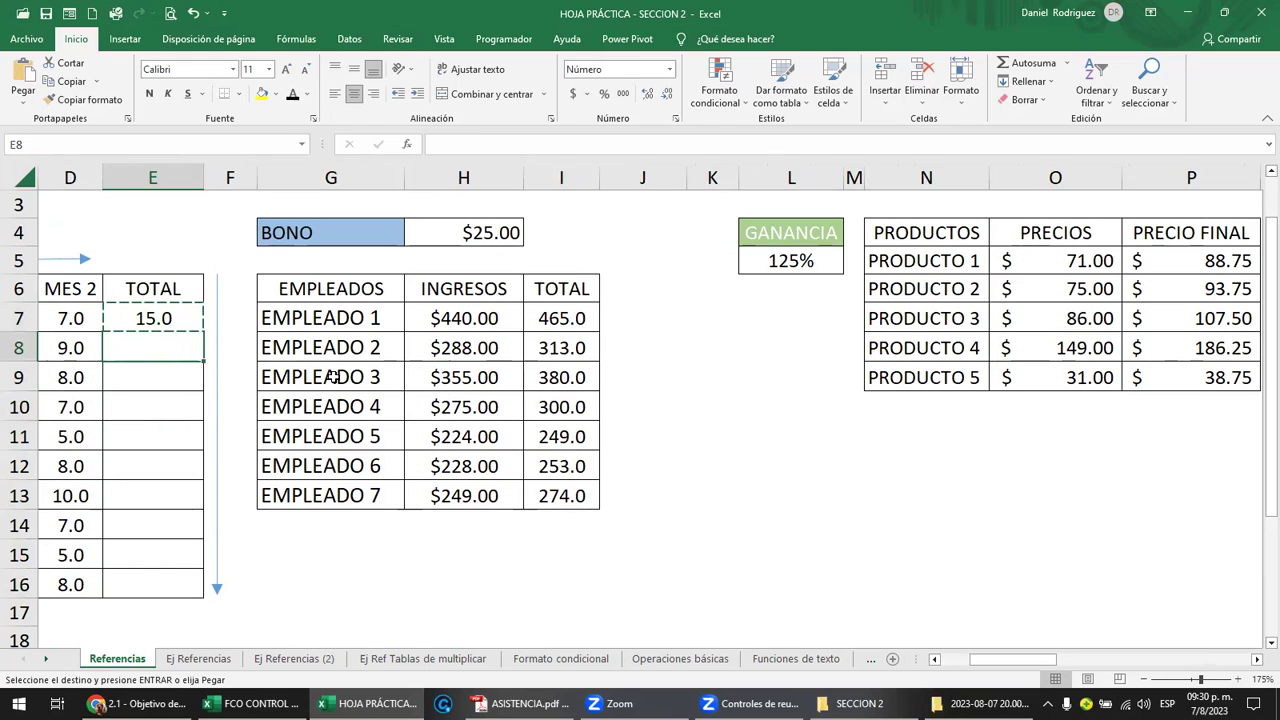
key(shift+Down)
key(shift+Down)
key(shift+Down)
key(shift+Down)
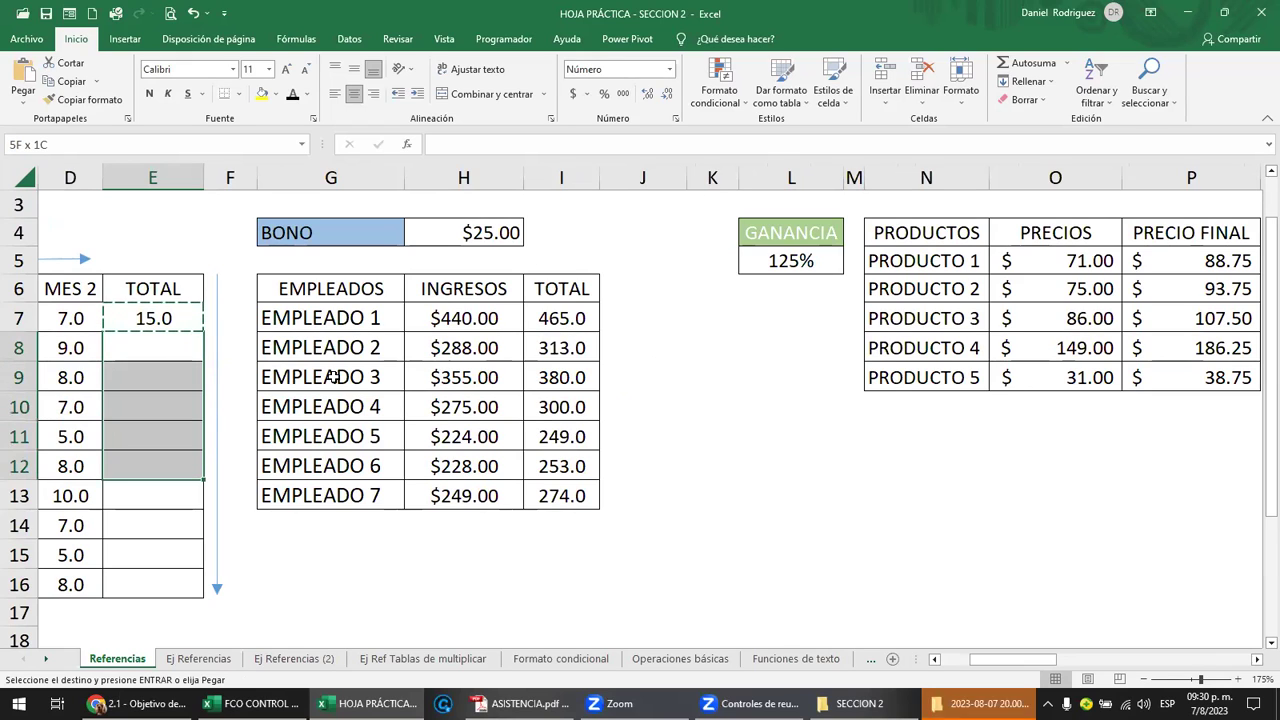
key(shift+Down)
key(shift+Down)
key(shift+Down)
key(shift+Down)
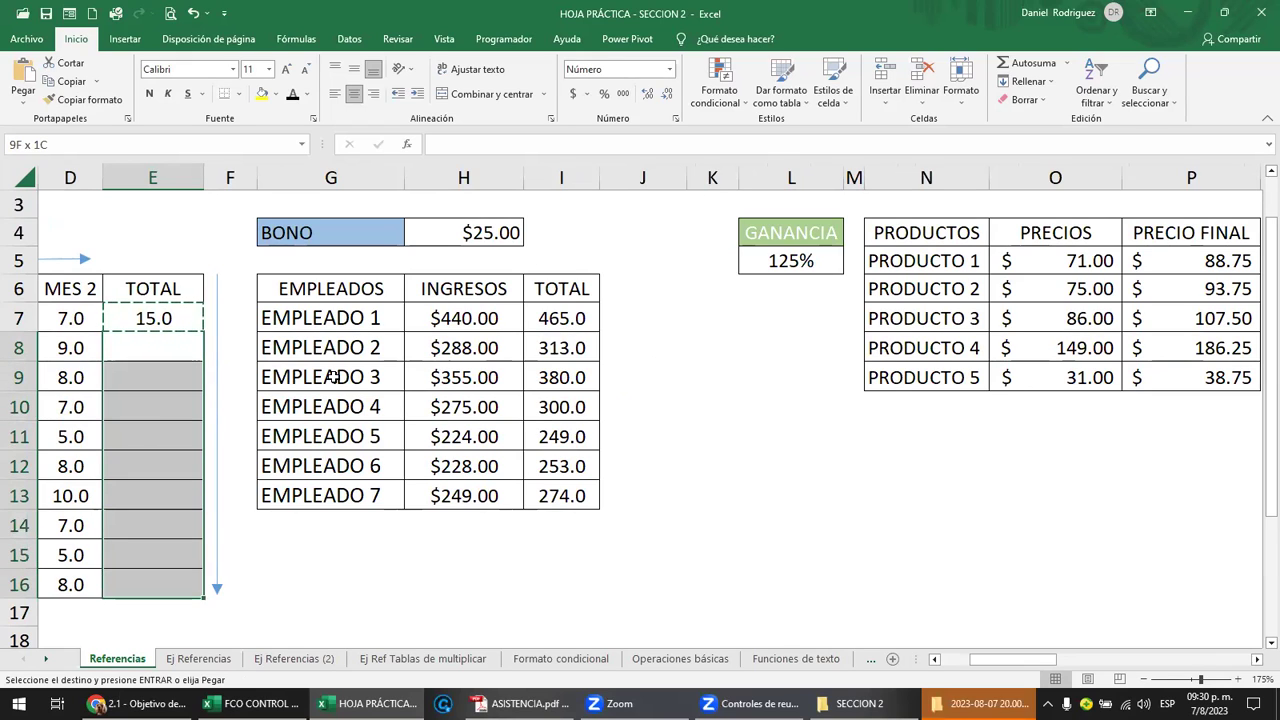
key(ctrl+v)
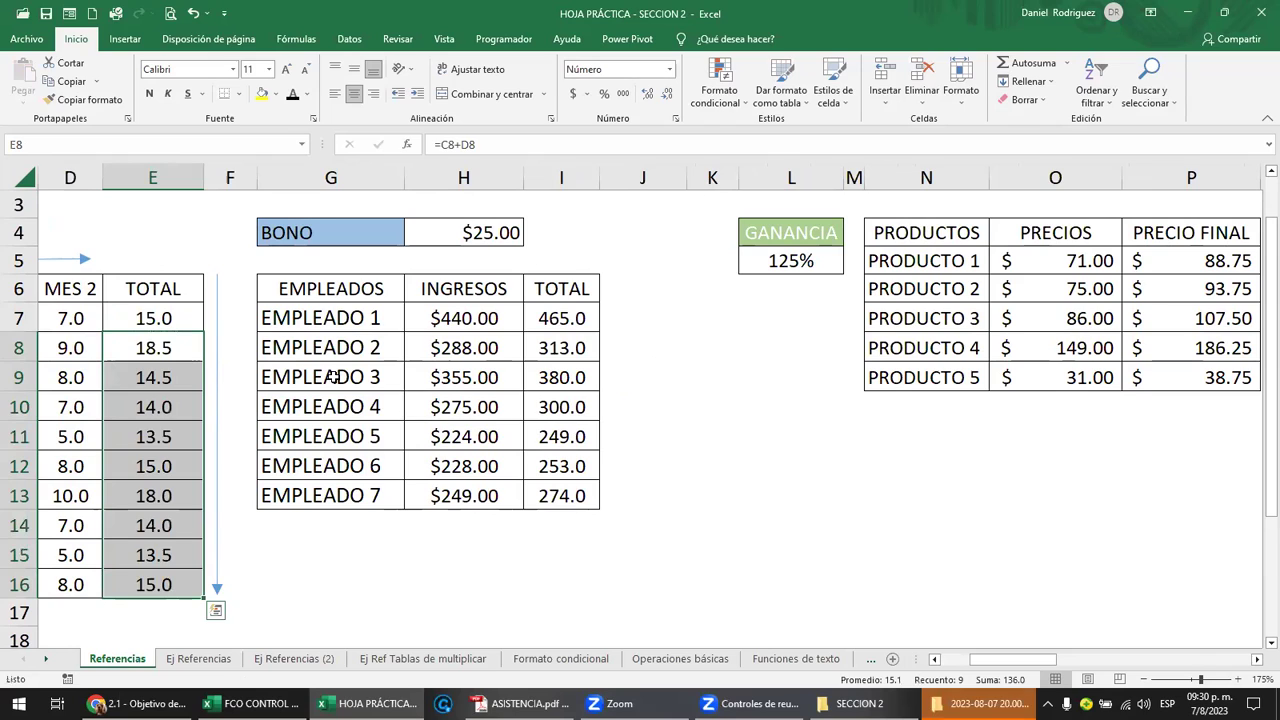
key(ctrl+z)
key(Escape)
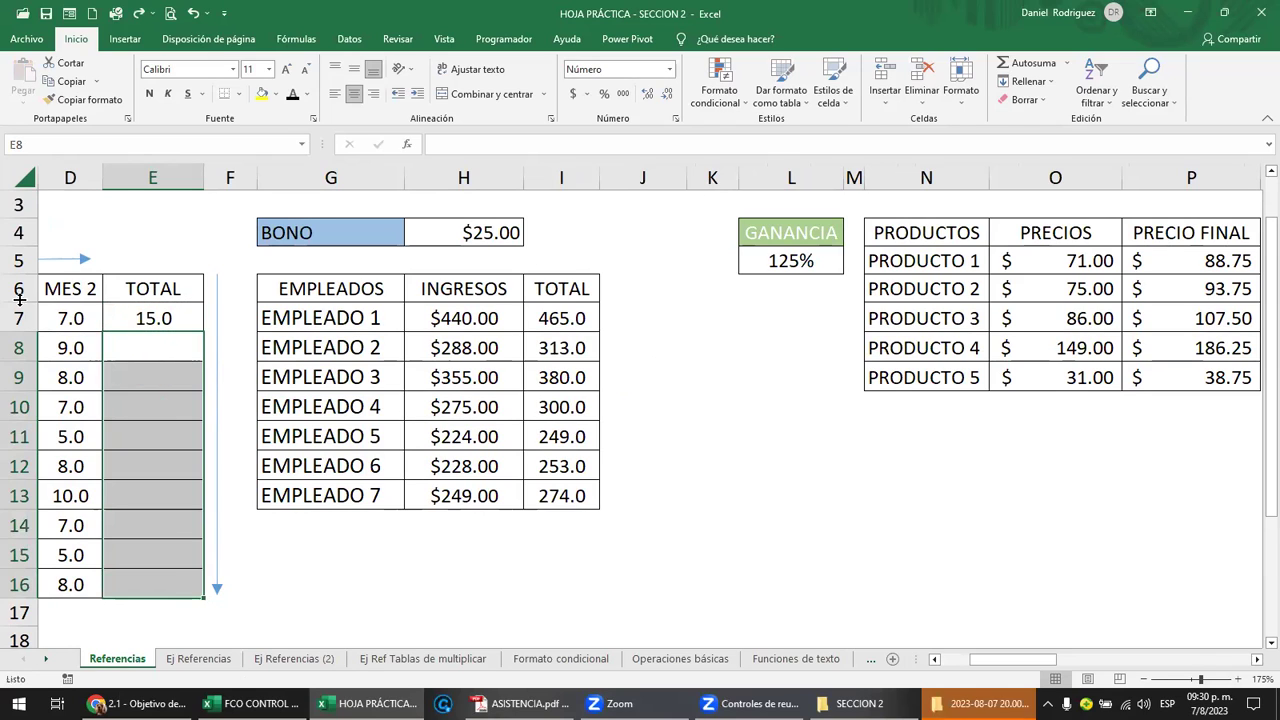
click(180, 319)
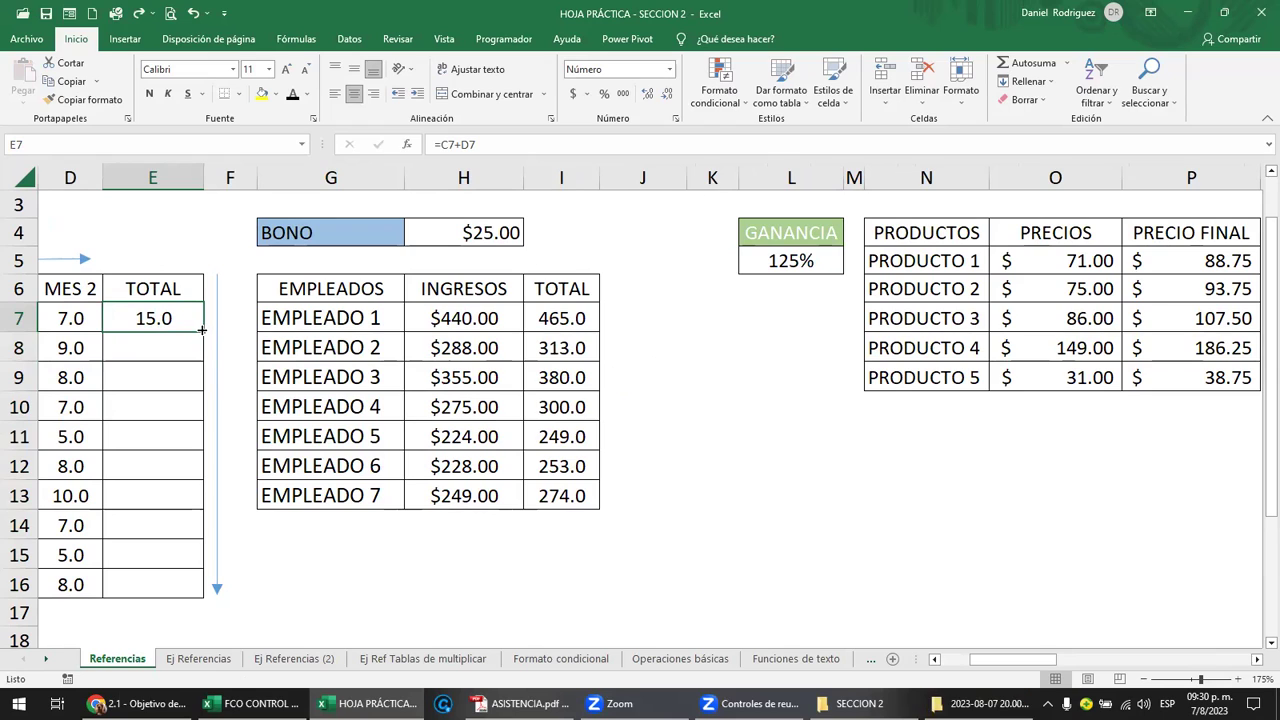
double_click(202, 333)
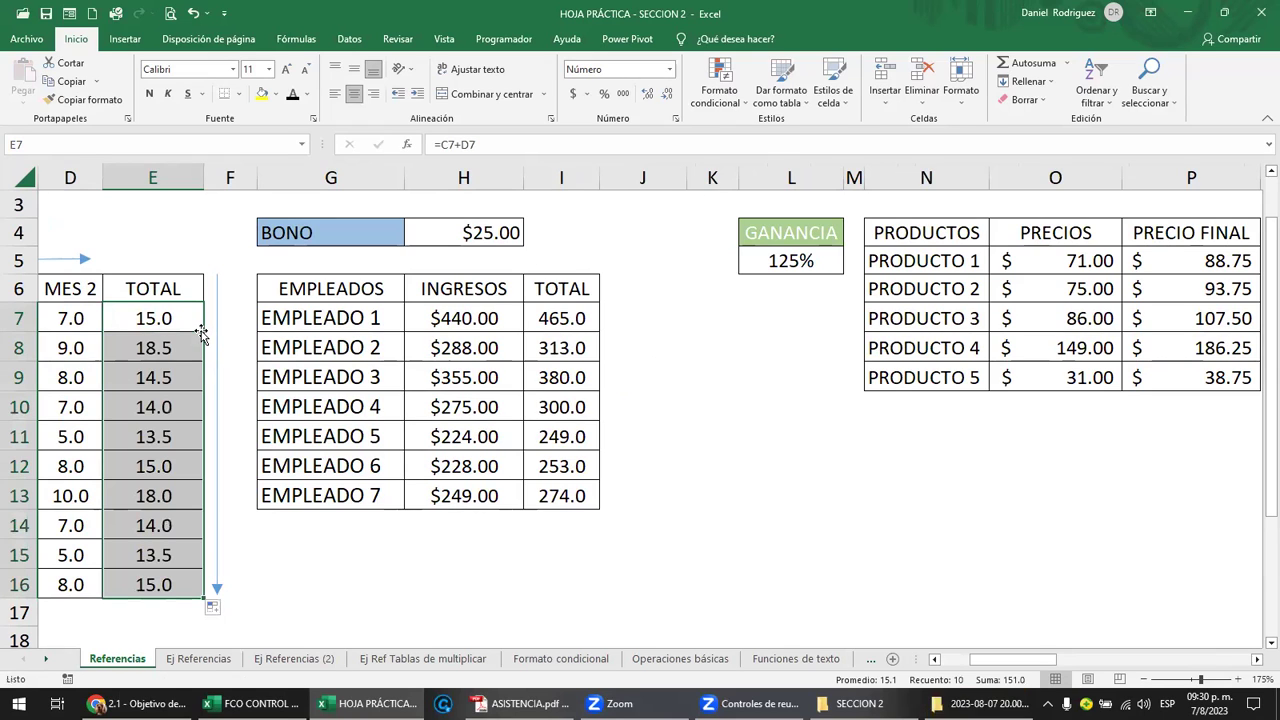
click(301, 268)
key(Left)
key(Left)
key(Left)
key(Left)
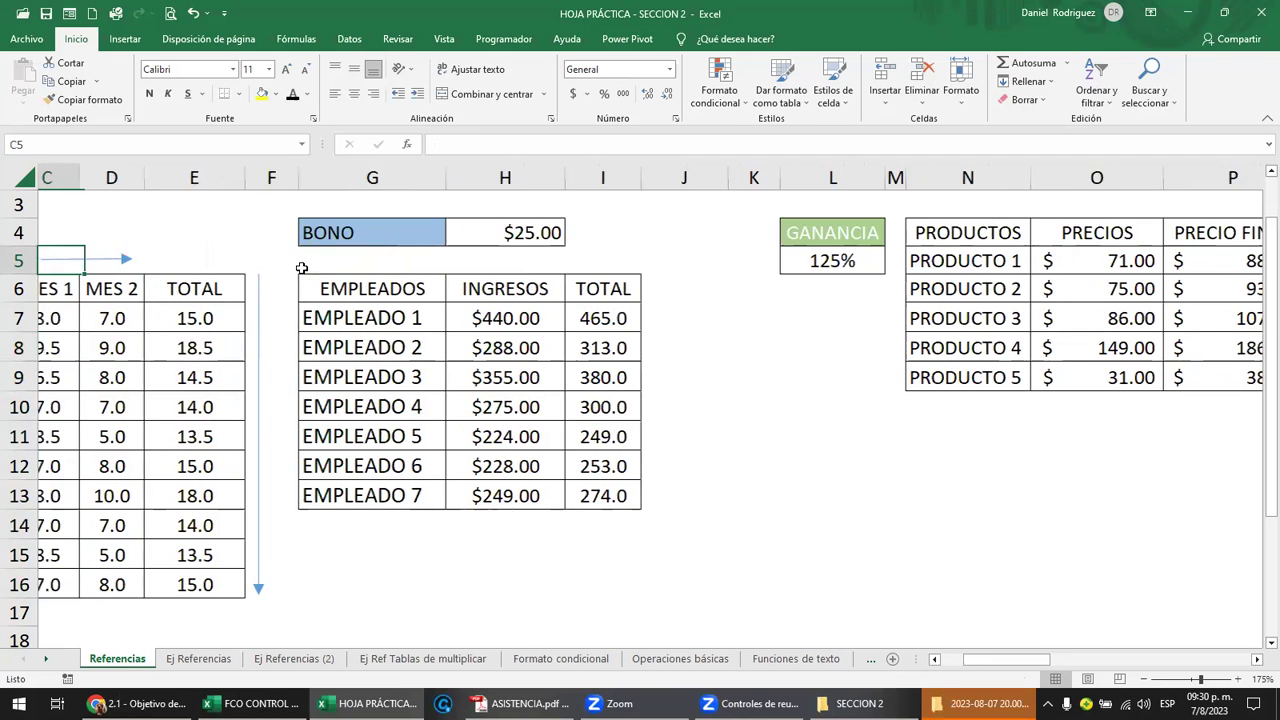
key(Left)
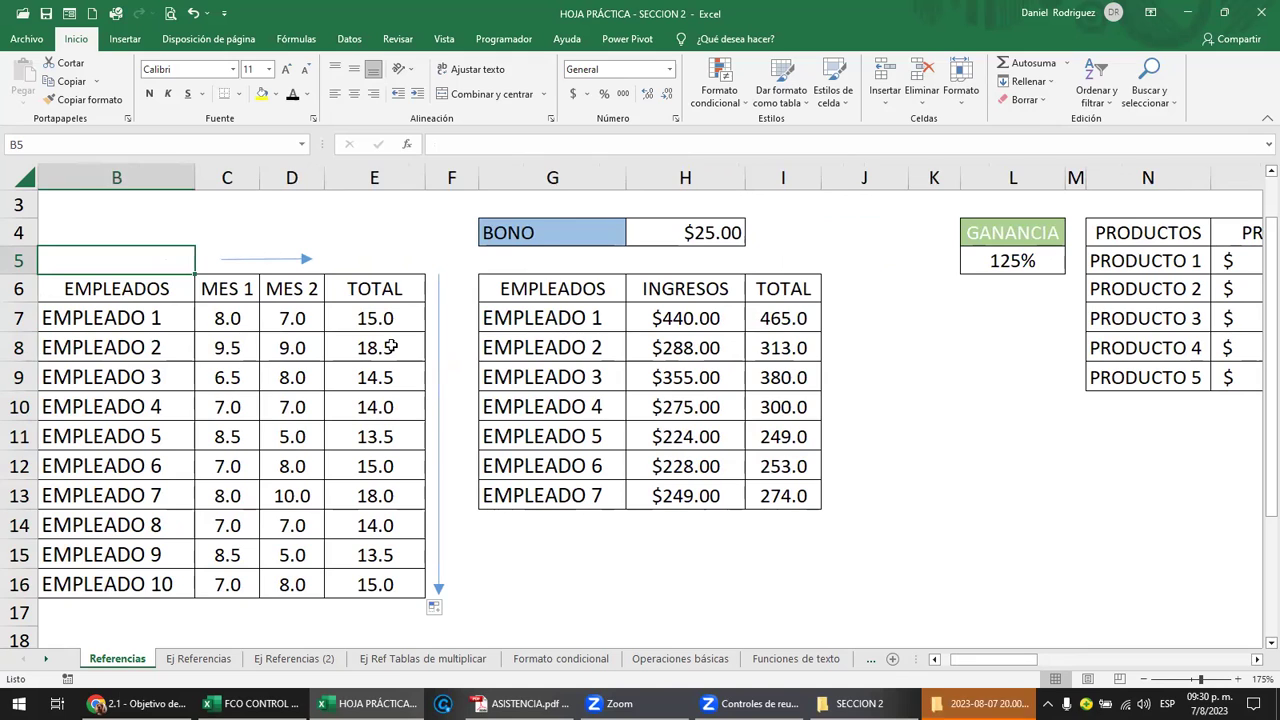
click(395, 318)
double_click(395, 318)
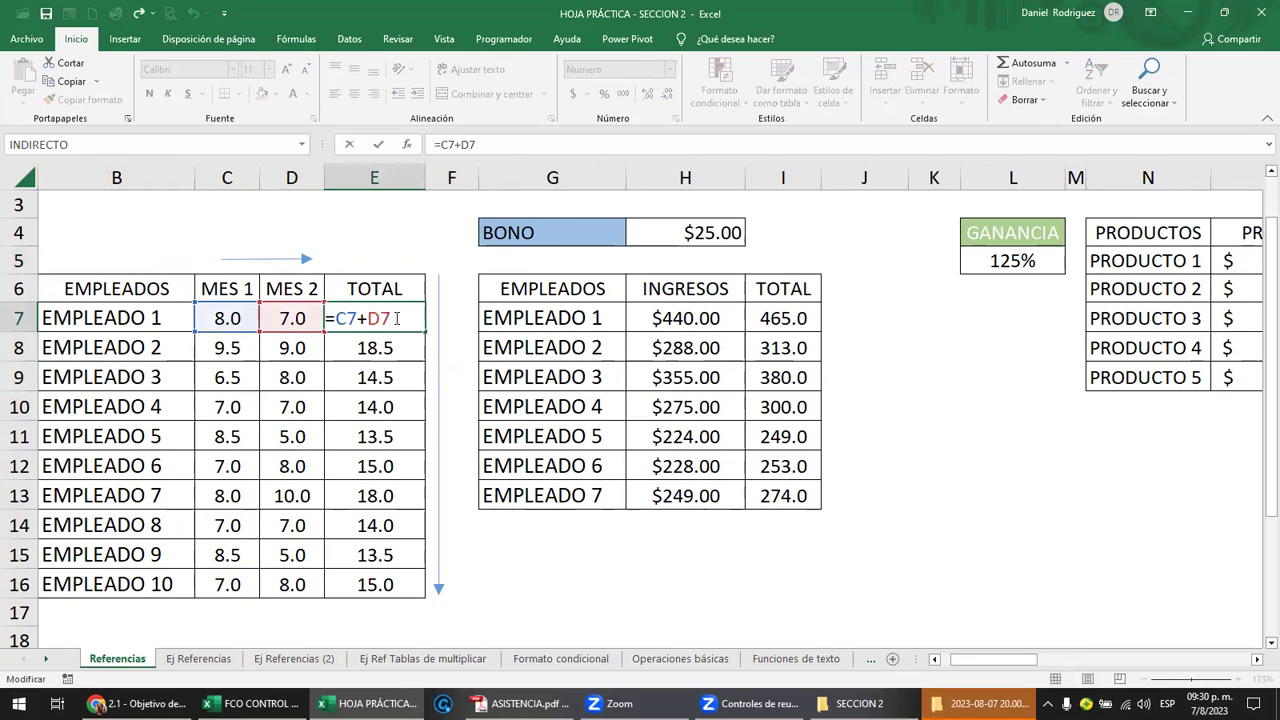
key(Escape)
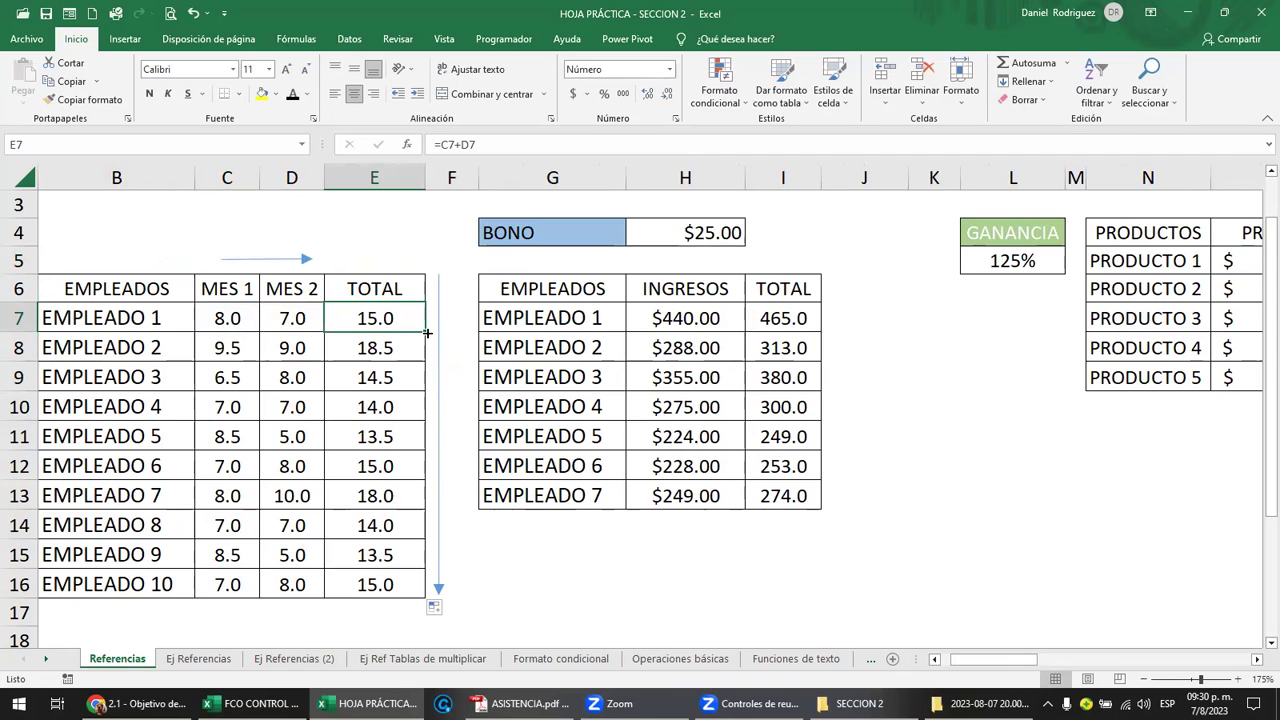
click(405, 340)
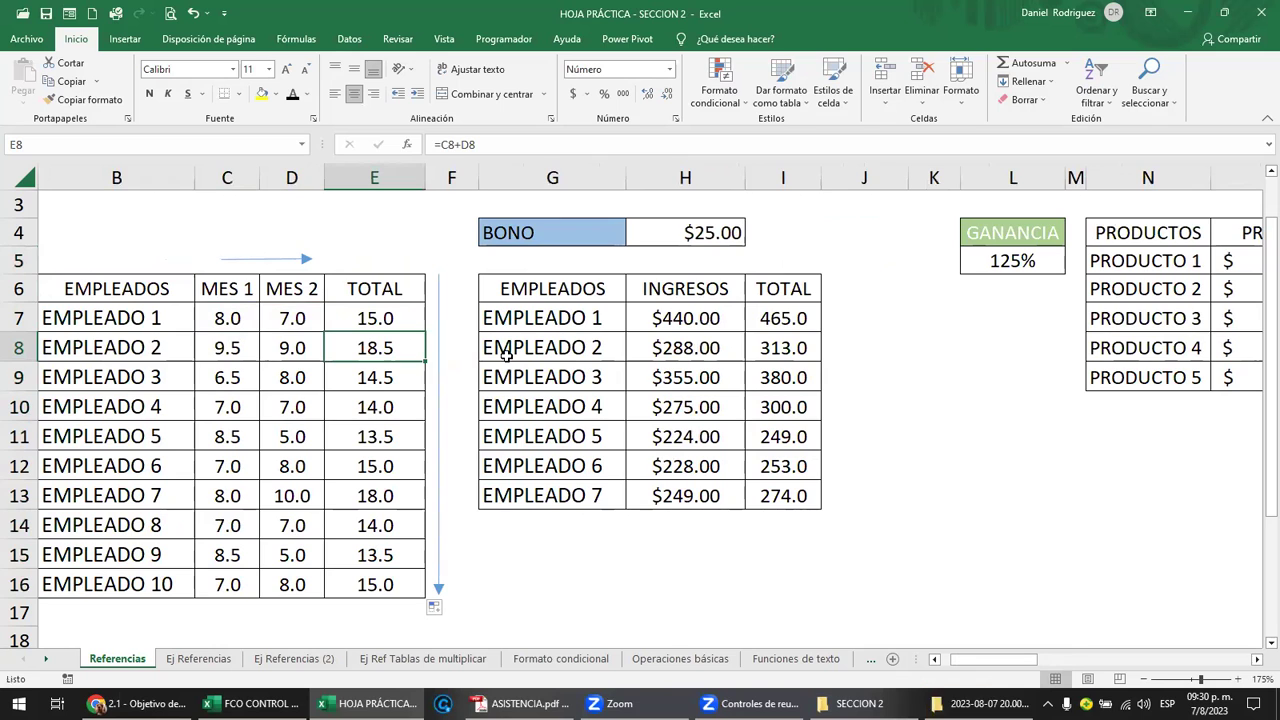
click(543, 264)
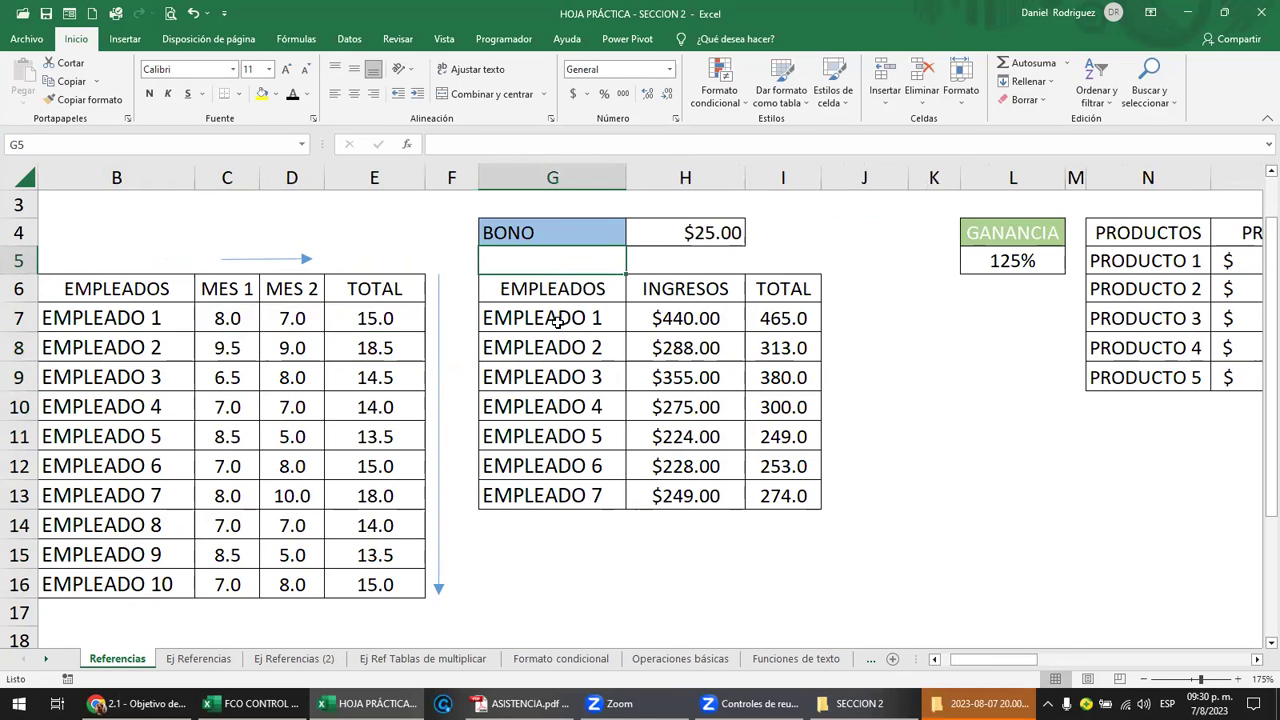
scroll(557, 322, up, 1)
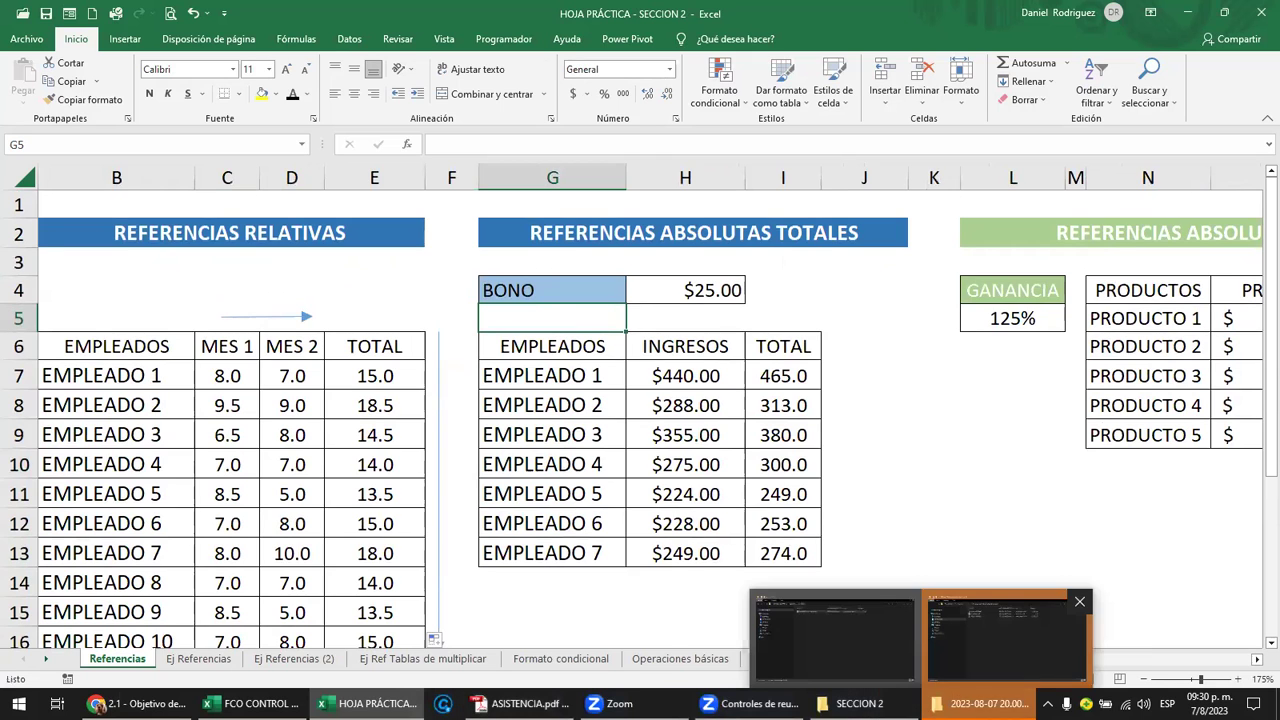
click(978, 703)
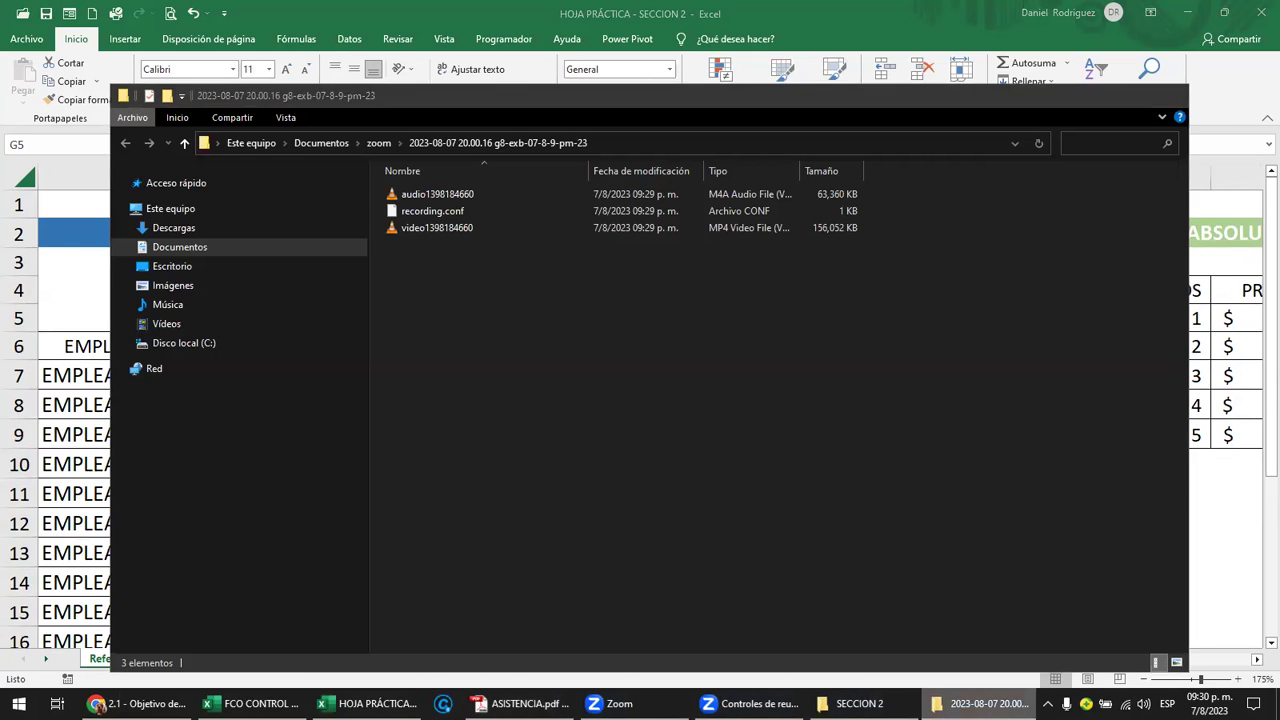
click(978, 703)
click(915, 375)
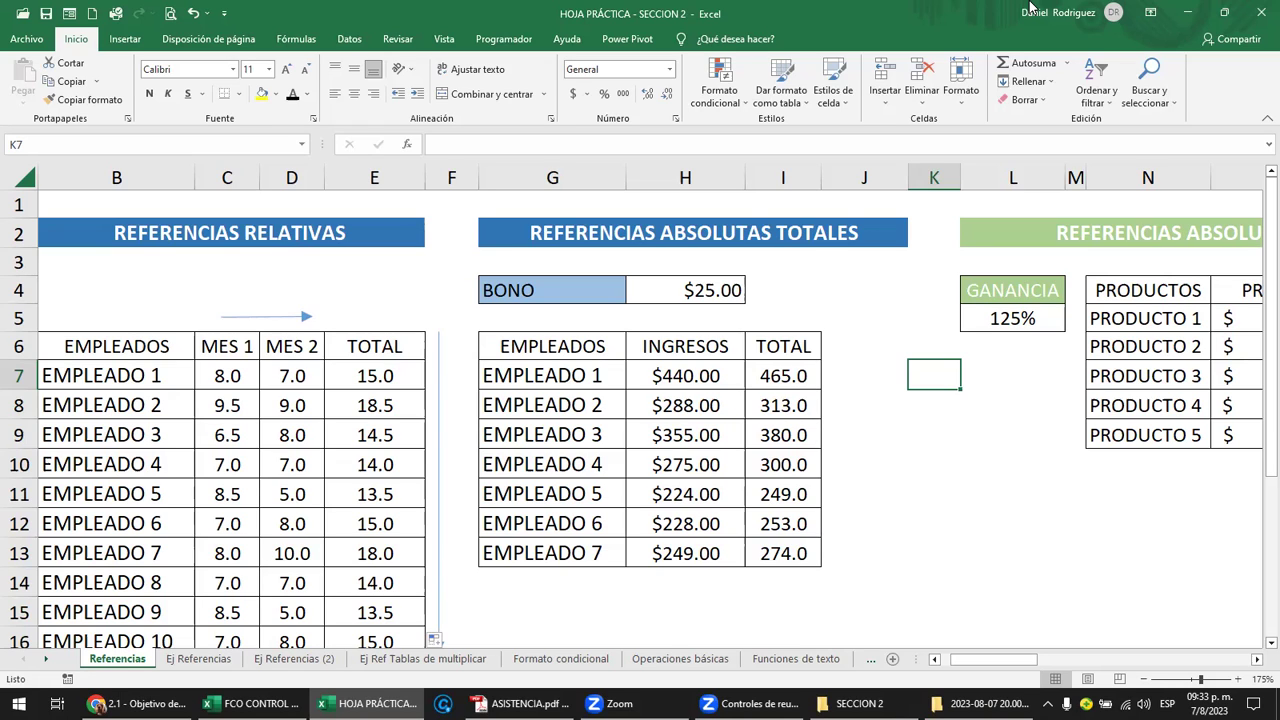
Select cell I4, then switch to the absolute-references lesson in Chrome
click(765, 298)
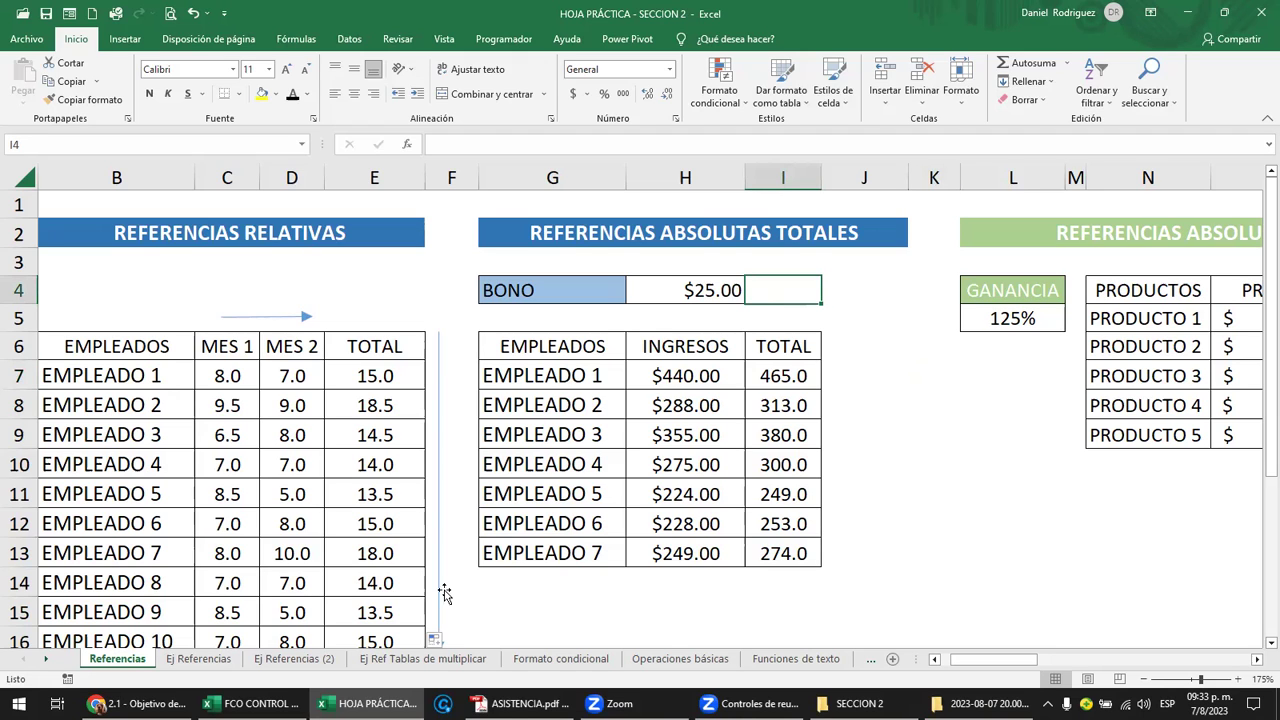
click(97, 705)
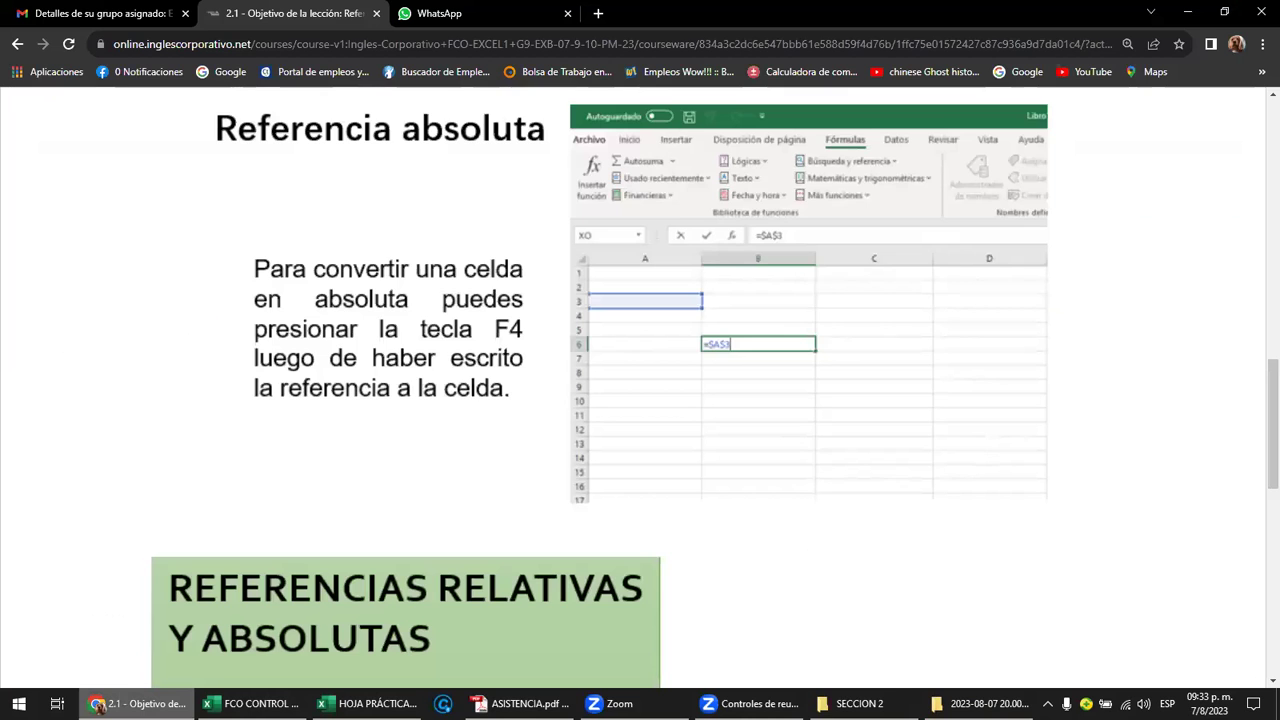
Check the group details e-mail, then return to the top of lesson 2.1 zoomed to 110%
click(100, 14)
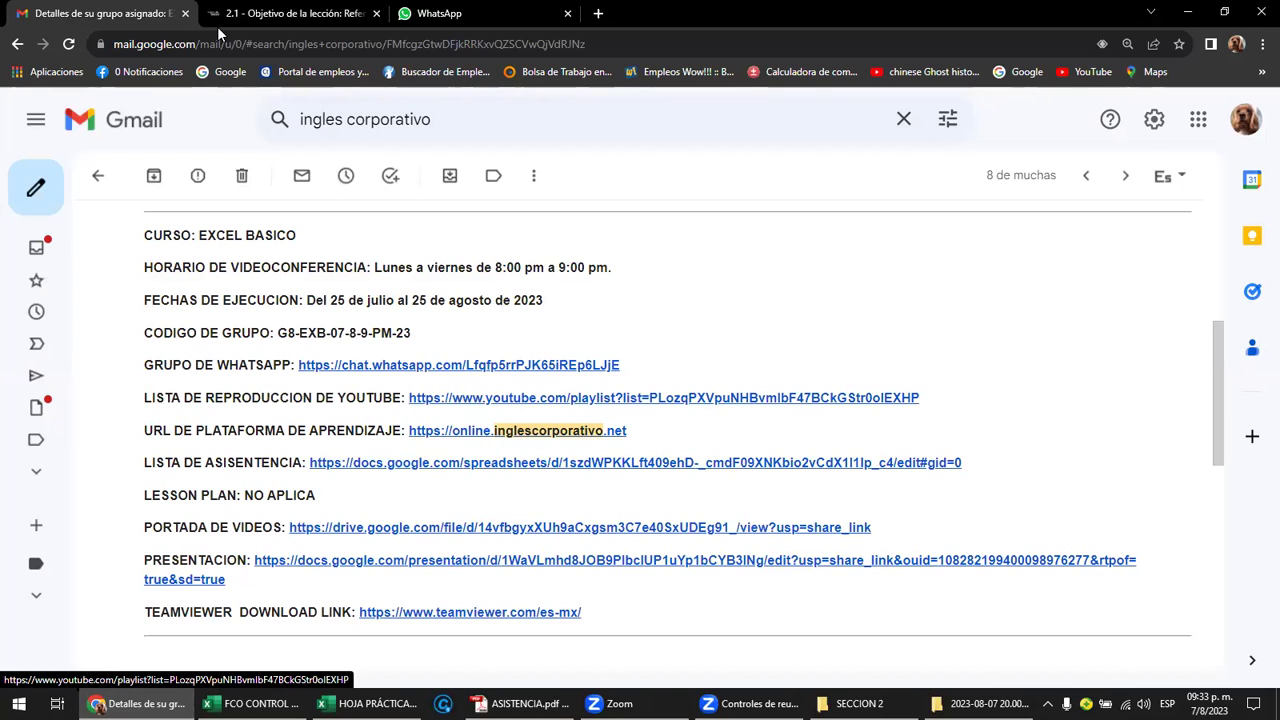
click(300, 18)
scroll(334, 290, up, 1)
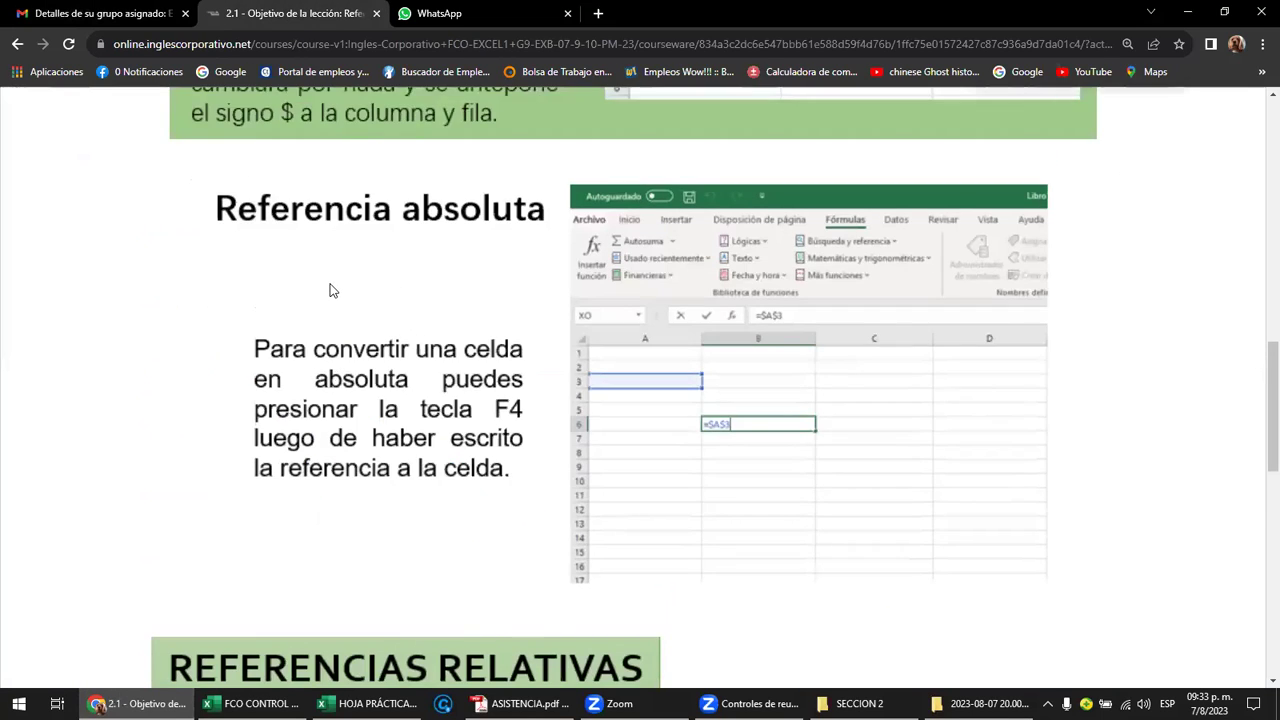
scroll(334, 290, up, 1)
scroll(330, 283, up, 5)
scroll(330, 283, up, 5)
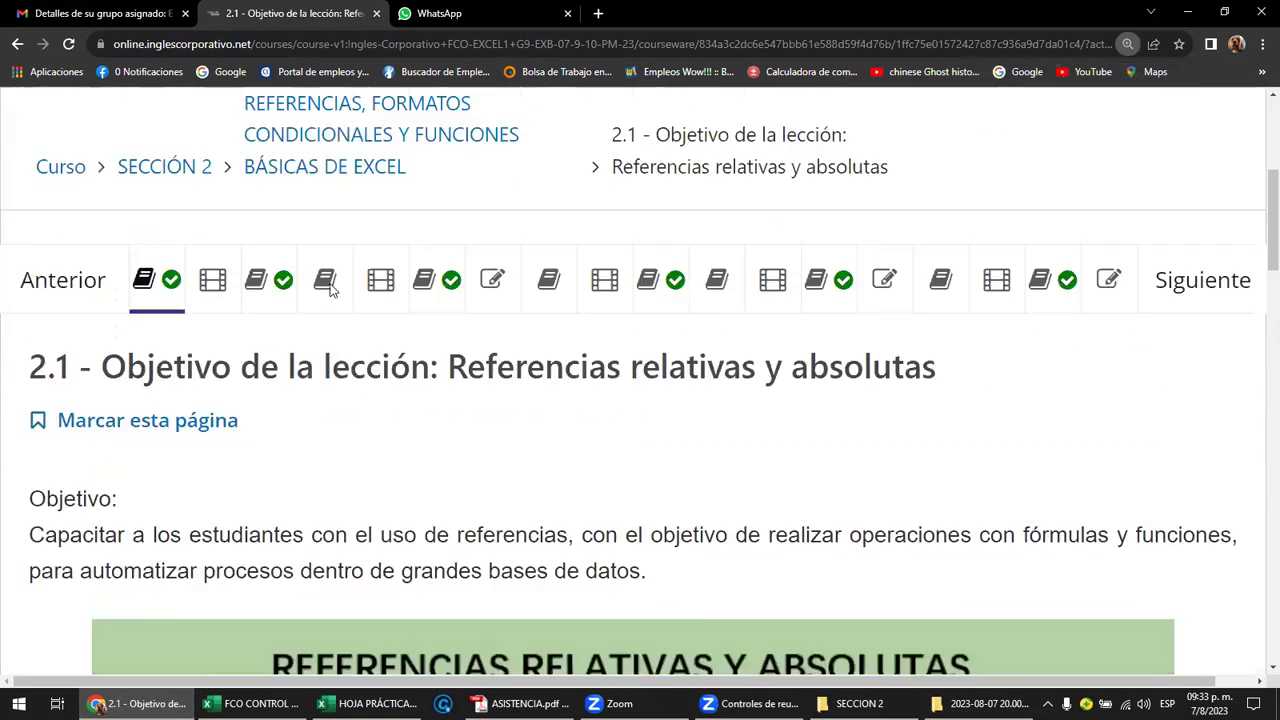
scroll(330, 283, down, 1)
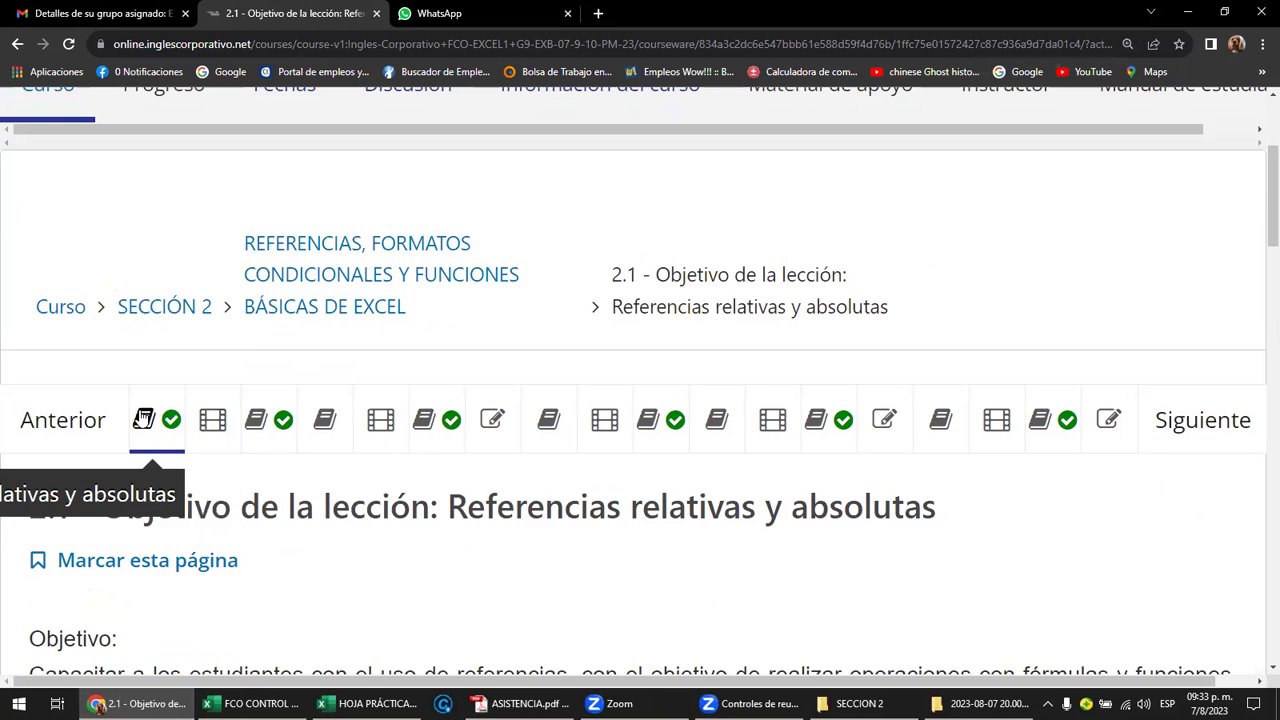
key(ctrl+minus)
key(ctrl+minus)
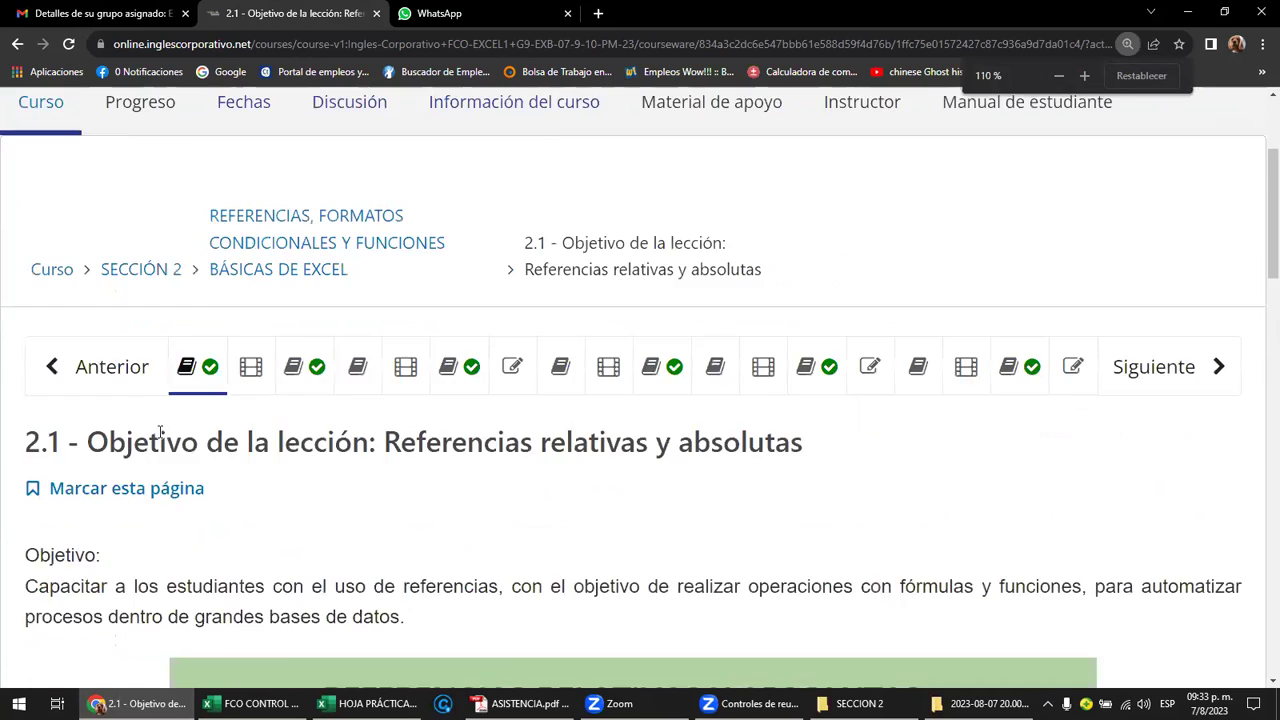
key(ctrl+minus)
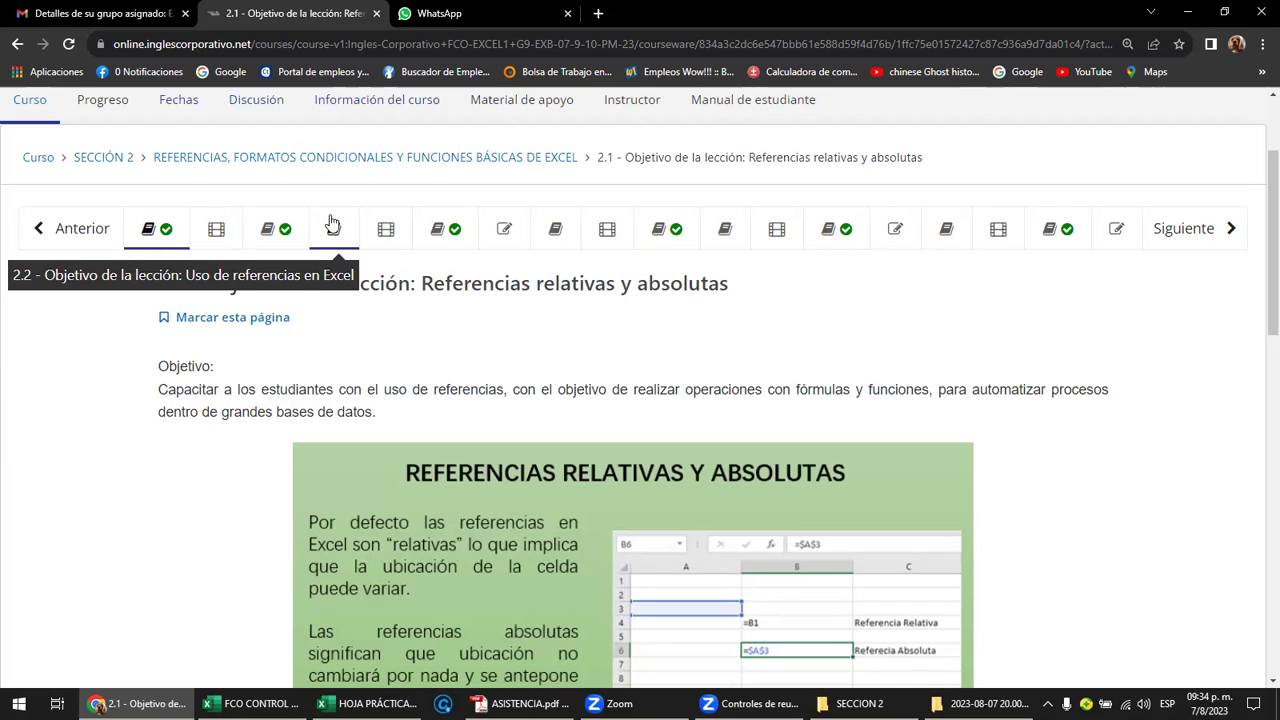
Scroll past the Referencia absoluta section to the slide contrasting A7 with $A$7
scroll(507, 343, down, 1)
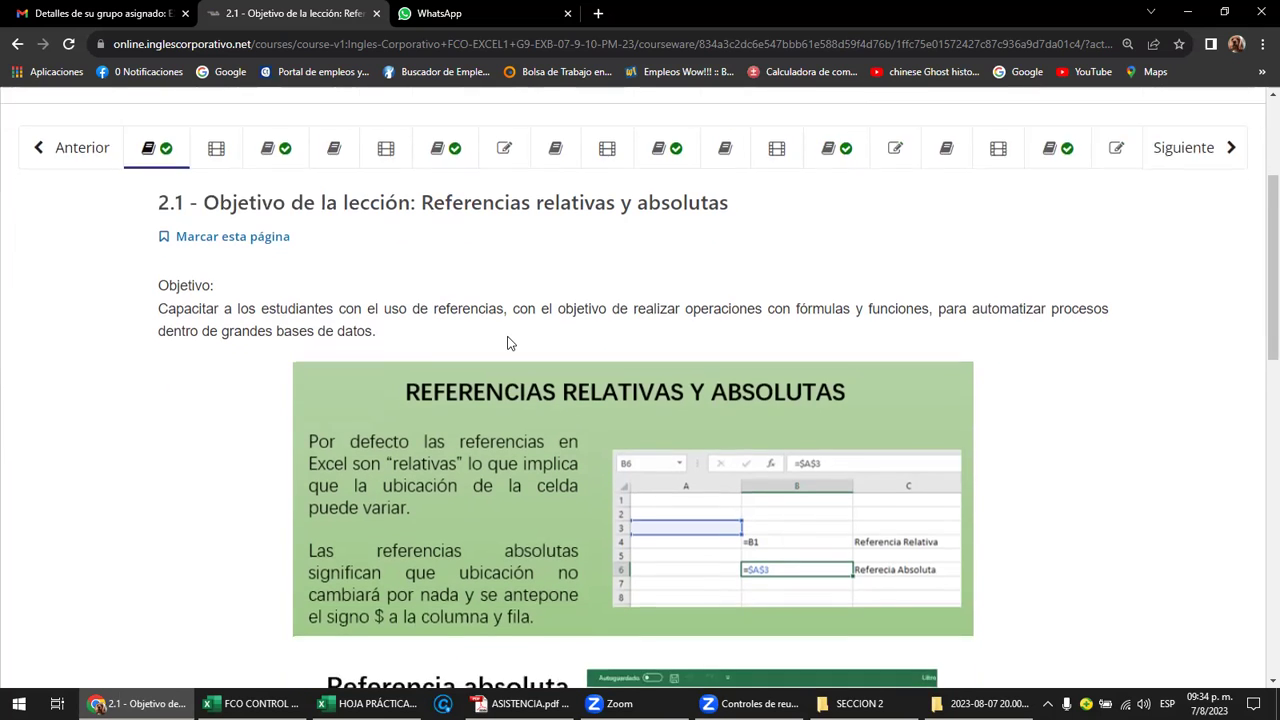
scroll(510, 340, down, 2)
scroll(512, 334, down, 1)
scroll(512, 340, down, 1)
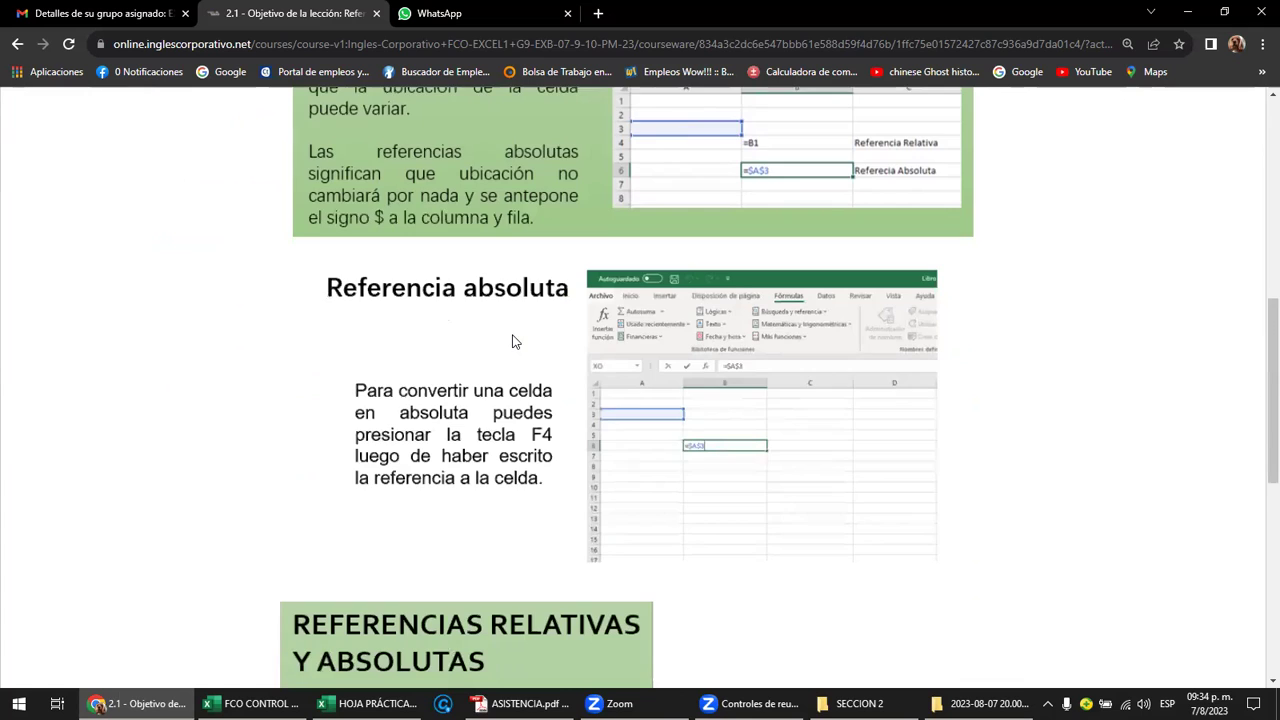
scroll(515, 342, down, 1)
scroll(523, 338, down, 1)
scroll(529, 342, down, 1)
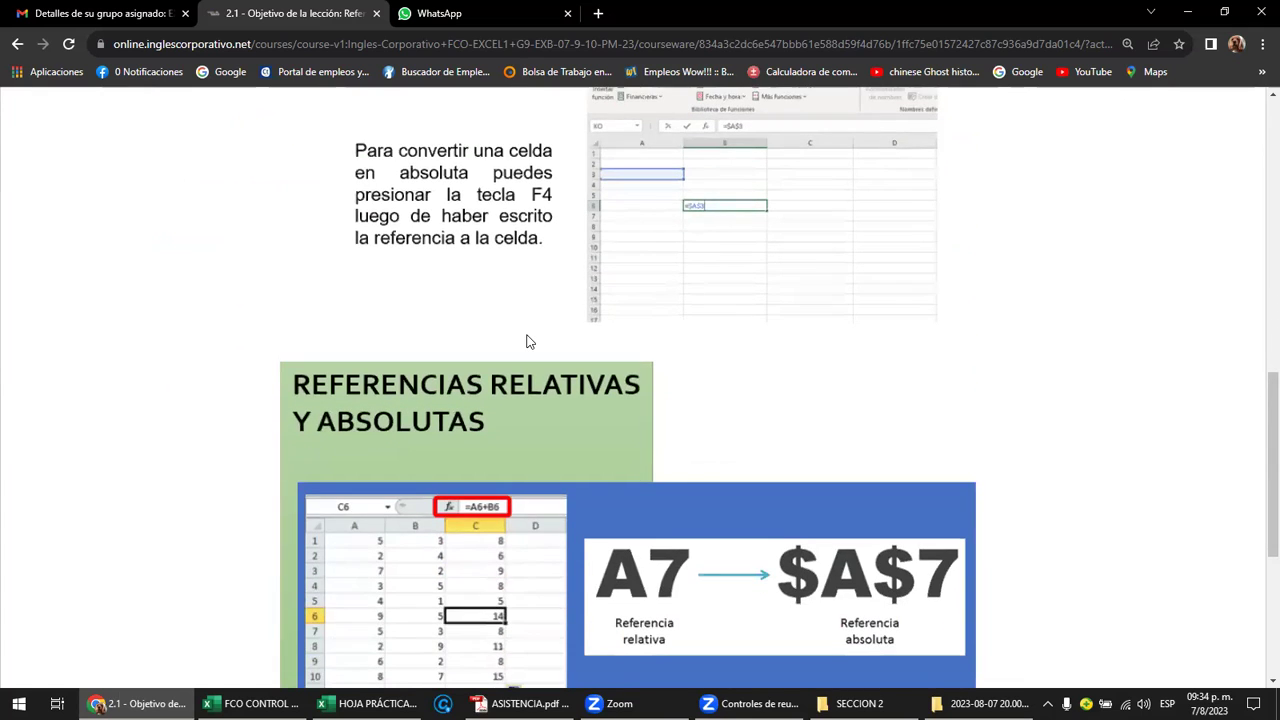
scroll(529, 342, down, 2)
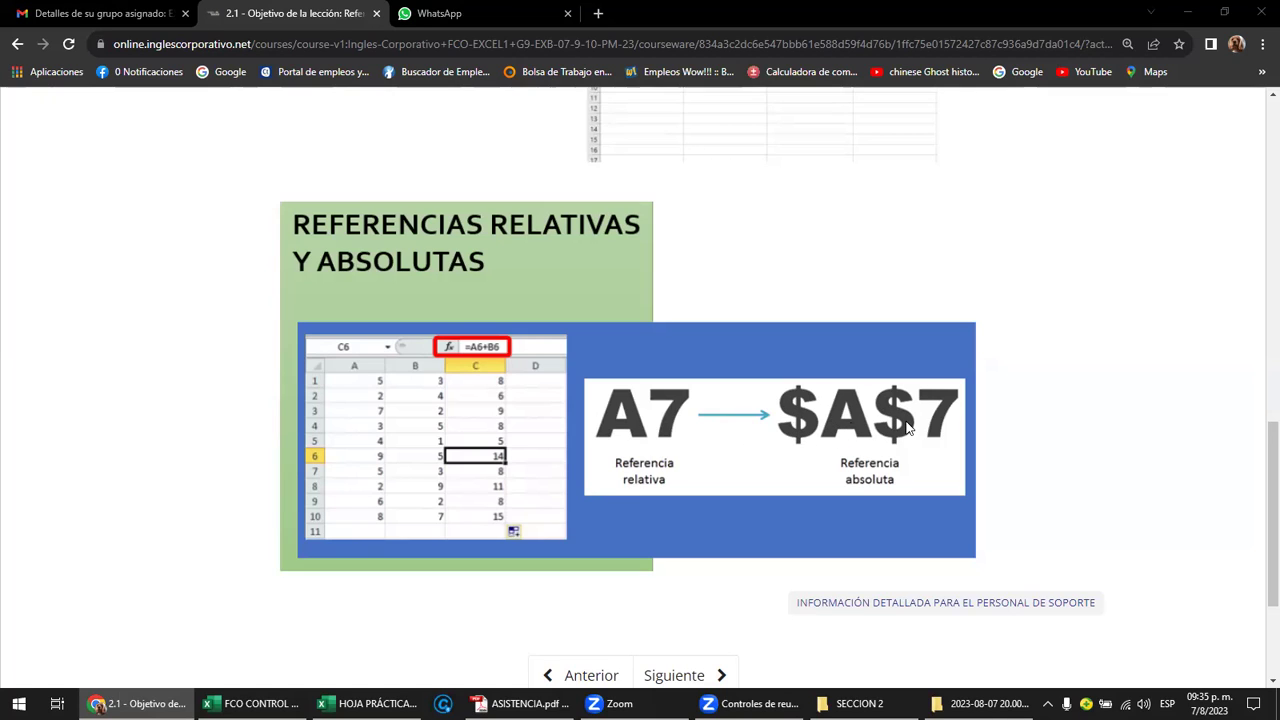
scroll(860, 432, down, 2)
scroll(852, 434, up, 3)
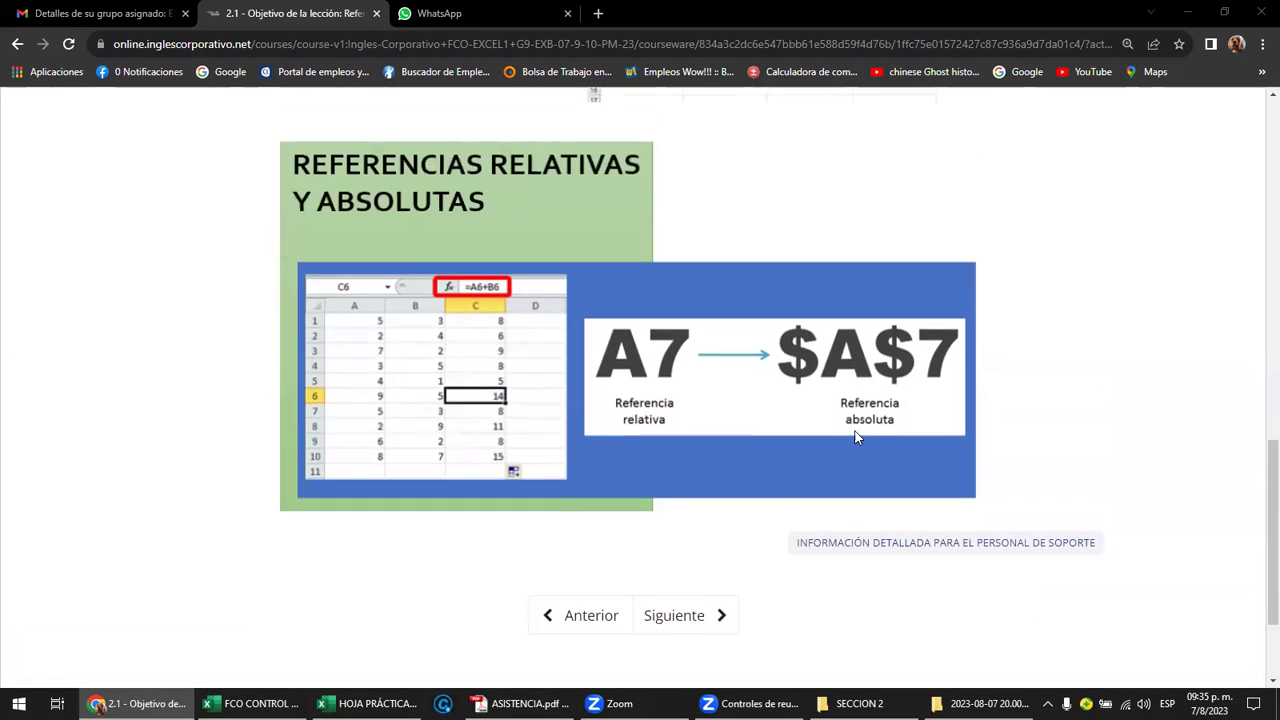
Return to the Referencias sheet and set the BONO amount in H4 to 15
click(370, 703)
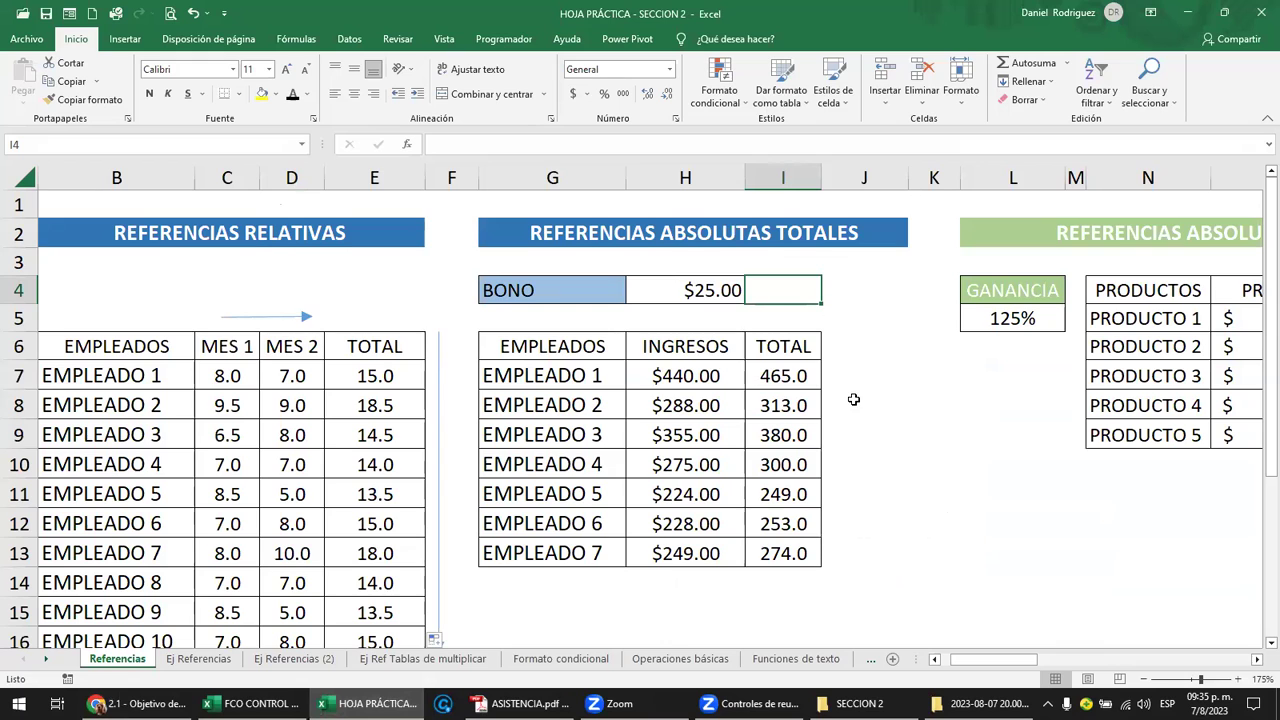
ctrl+scroll(851, 400, up, 2)
click(437, 215)
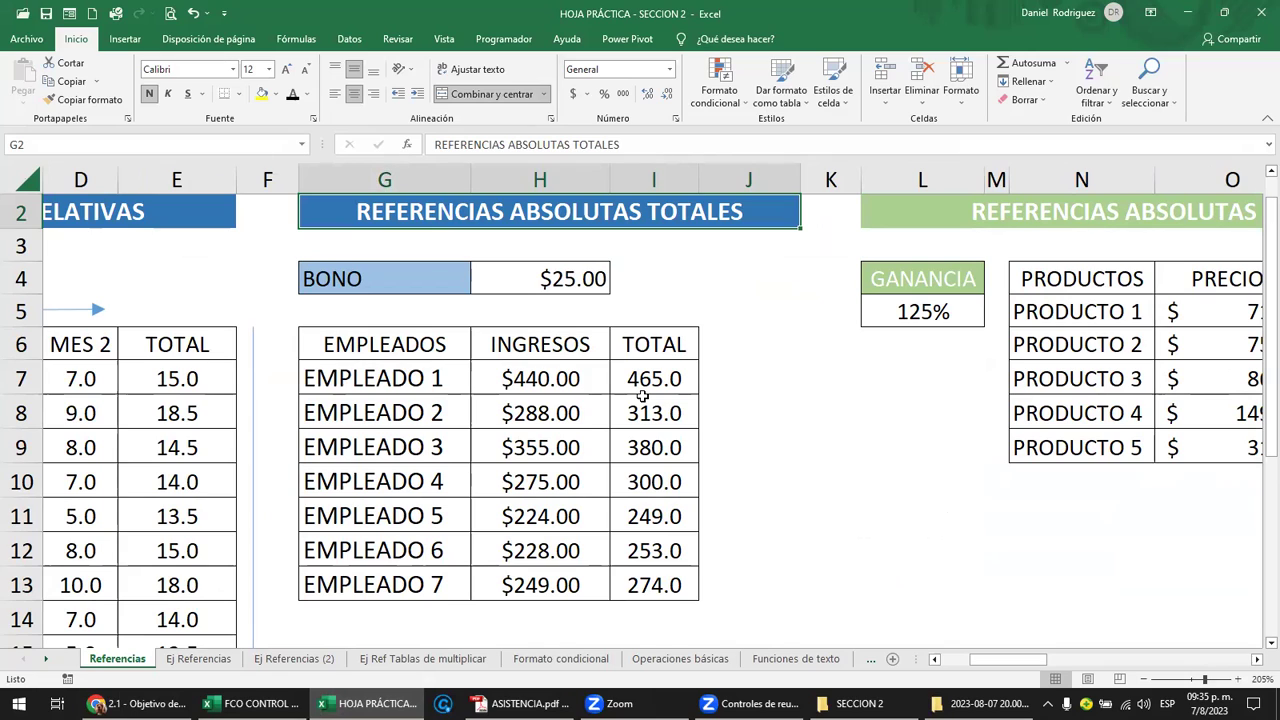
click(337, 284)
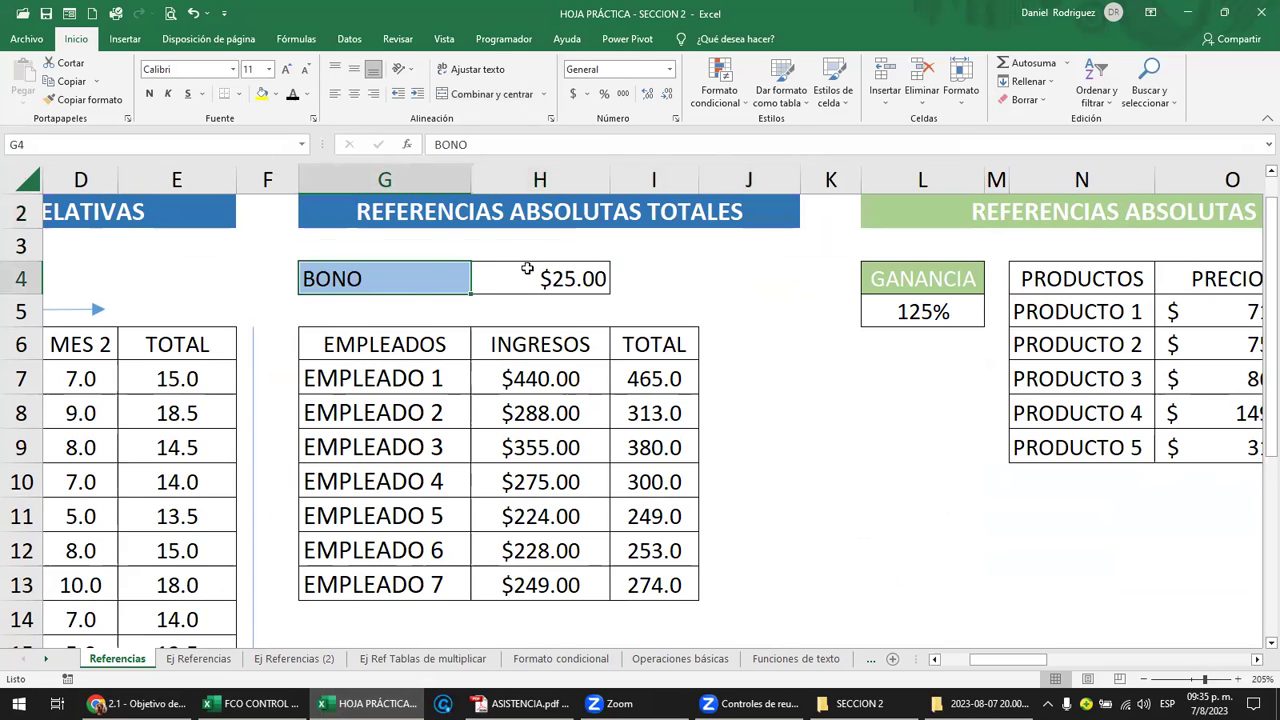
click(566, 285)
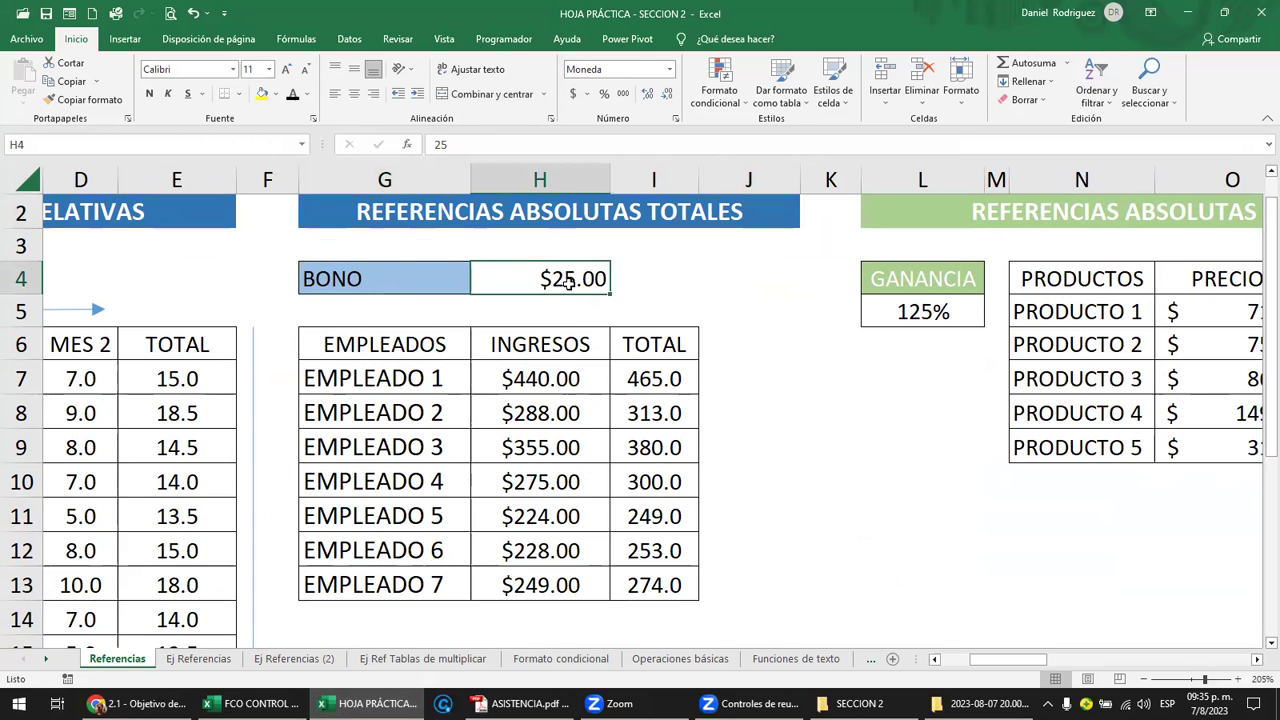
text(1)
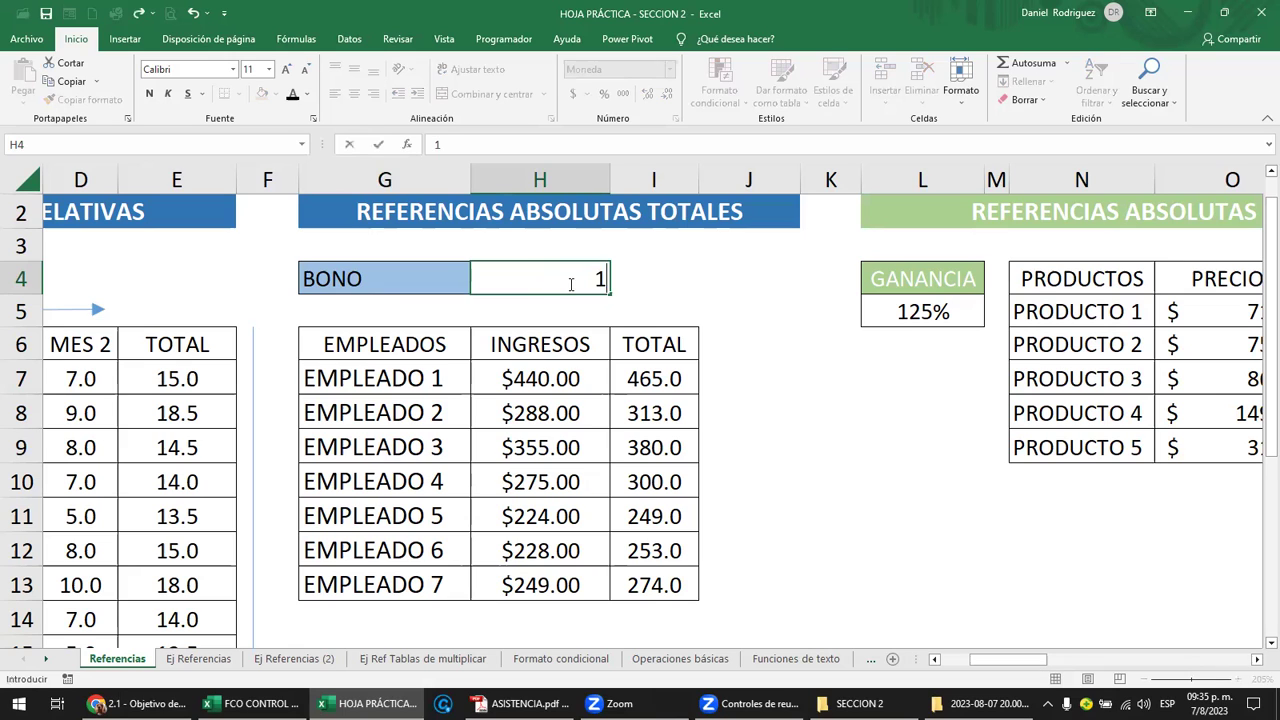
text(5)
key(Return)
Change the BONO in H4 to 75 and check the cell's address
click(570, 283)
text(75)
key(Return)
click(563, 280)
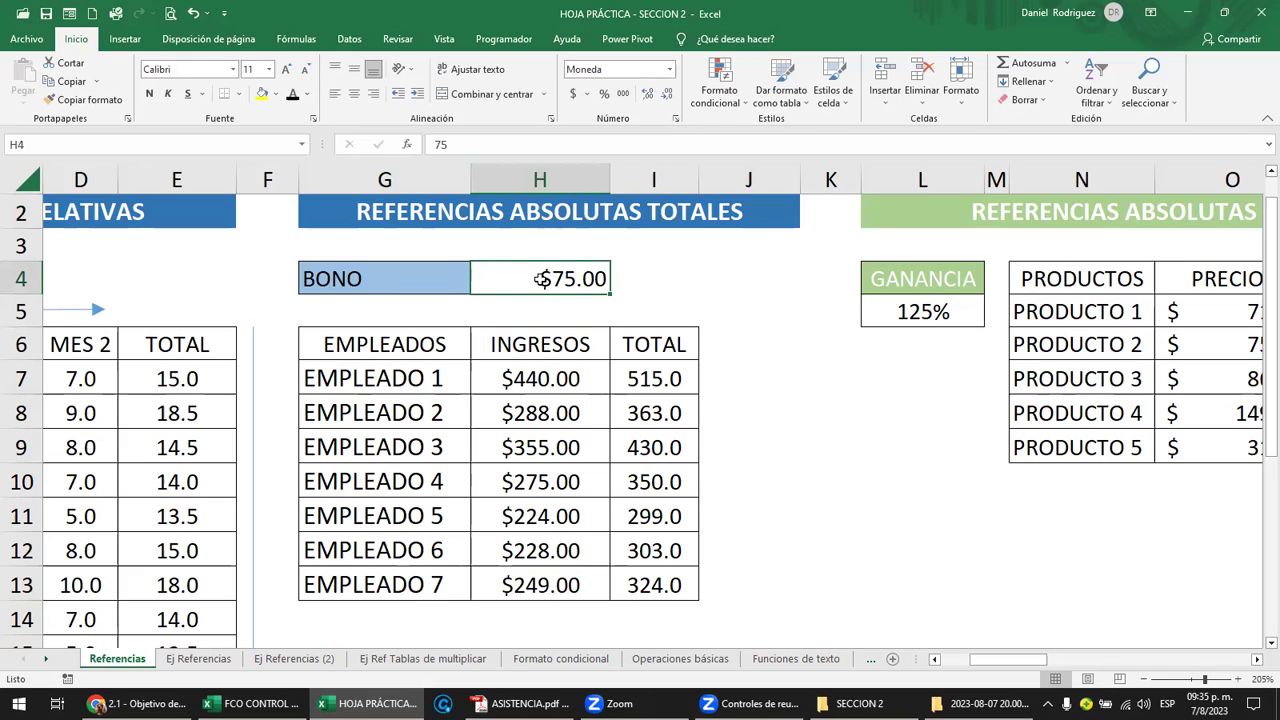
click(20, 145)
click(549, 281)
drag(400, 350, 660, 585)
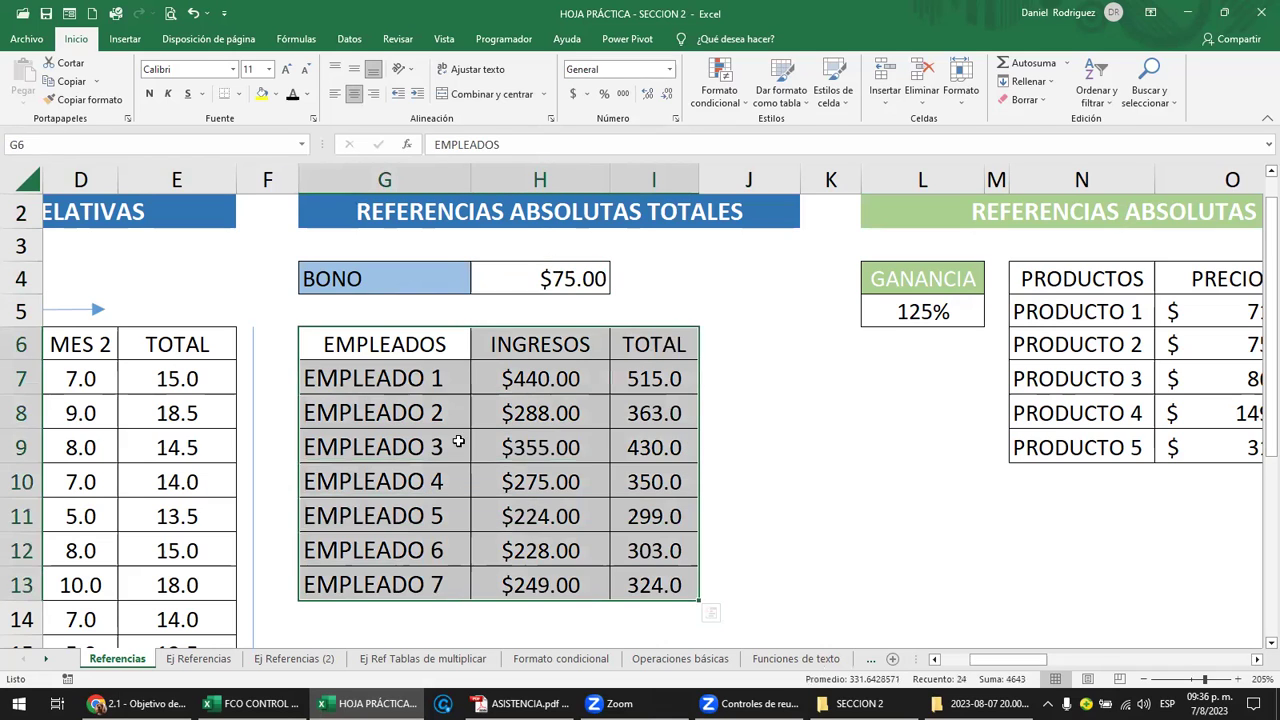
drag(410, 378, 428, 582)
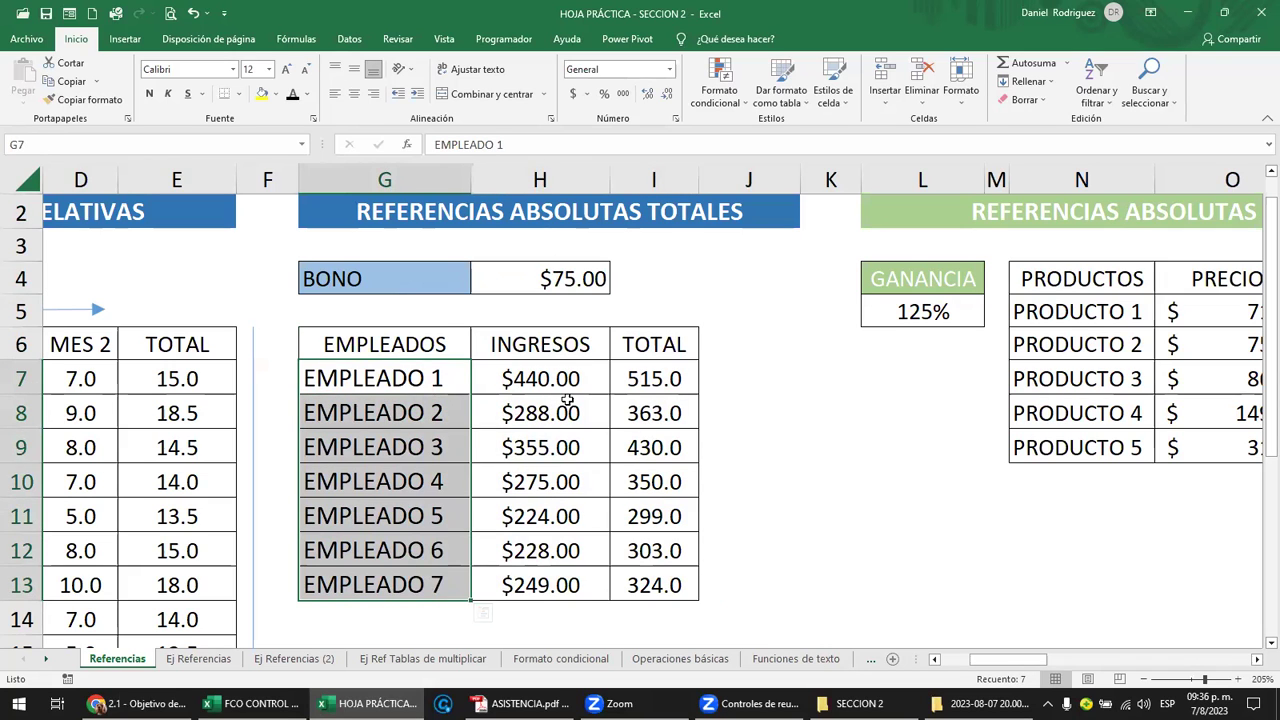
drag(554, 379, 585, 585)
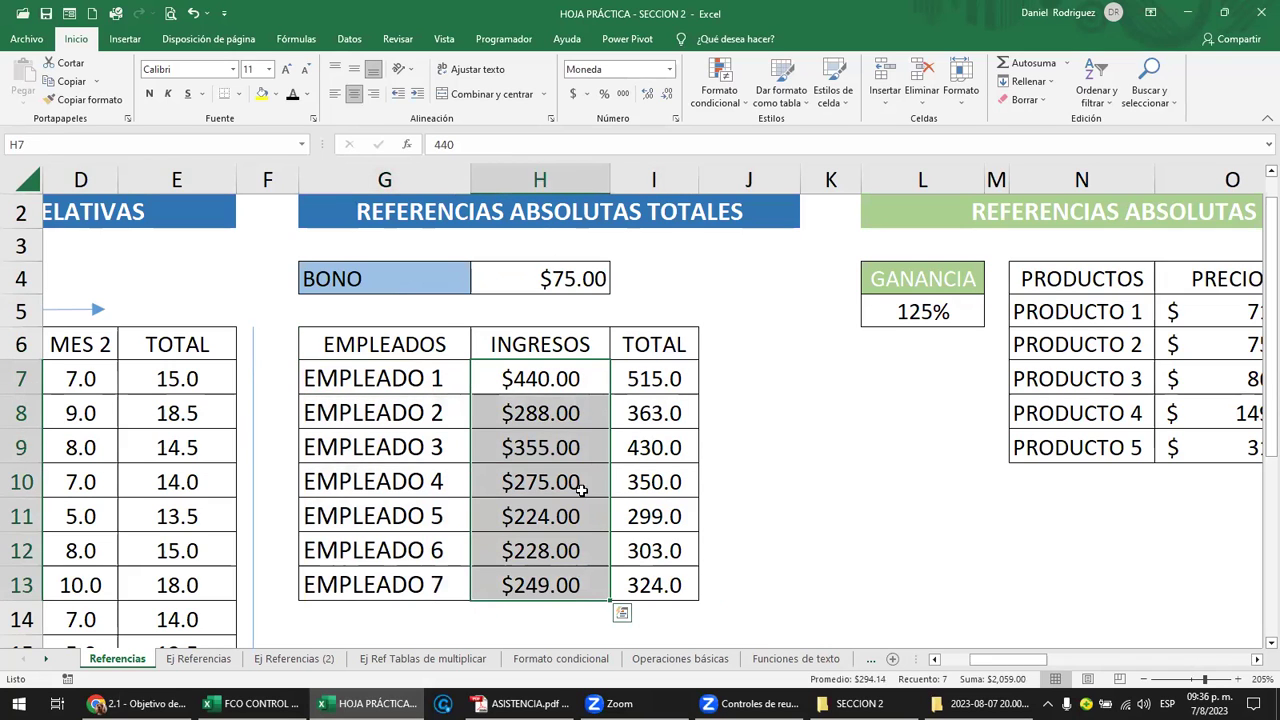
click(657, 378)
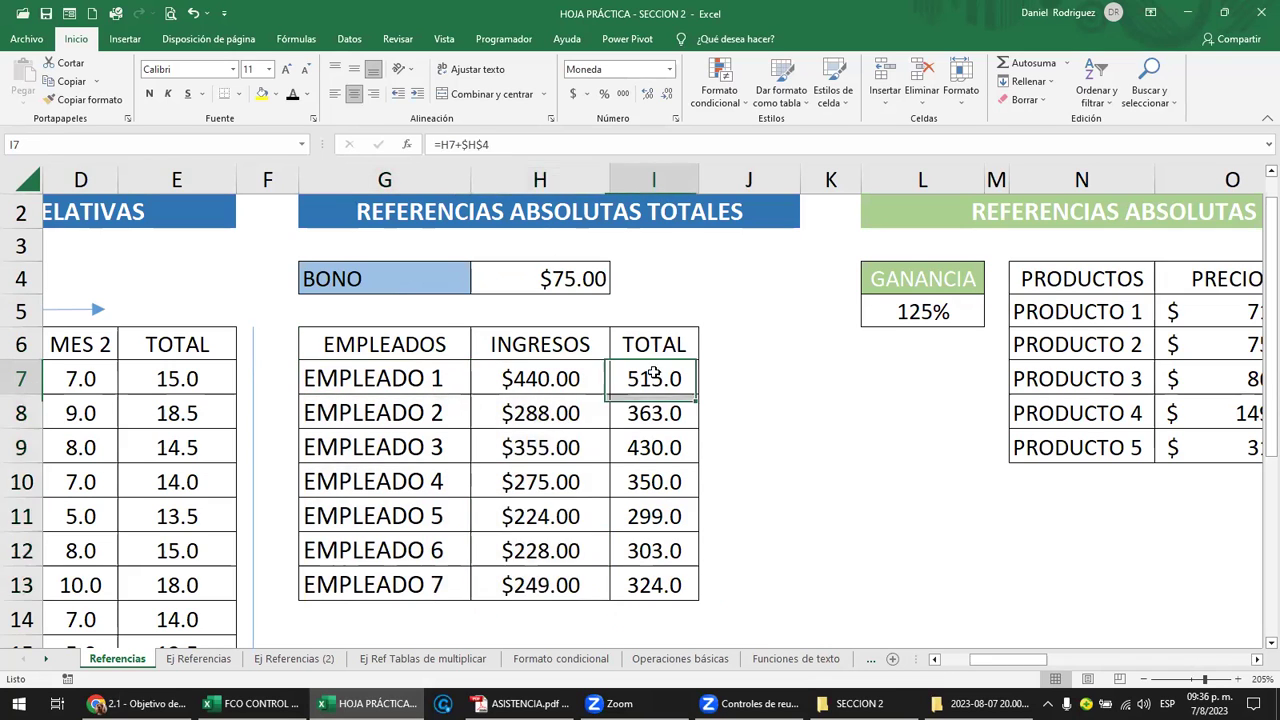
click(557, 278)
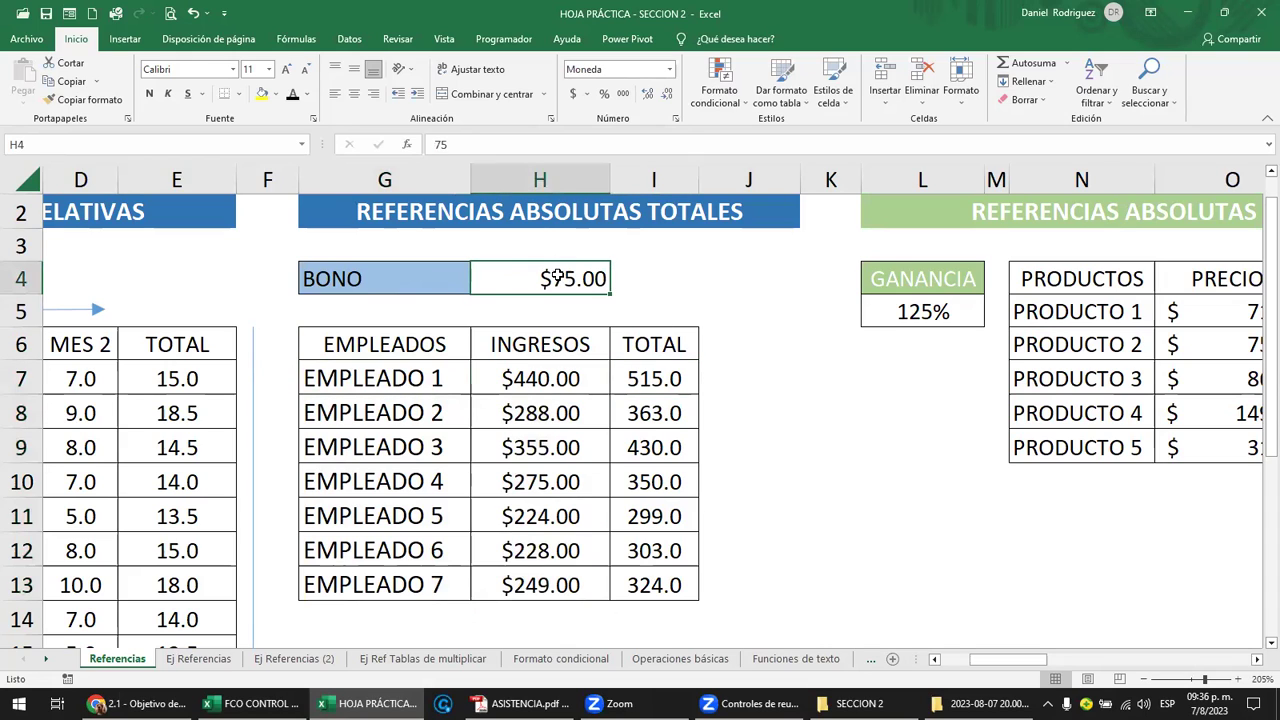
click(753, 381)
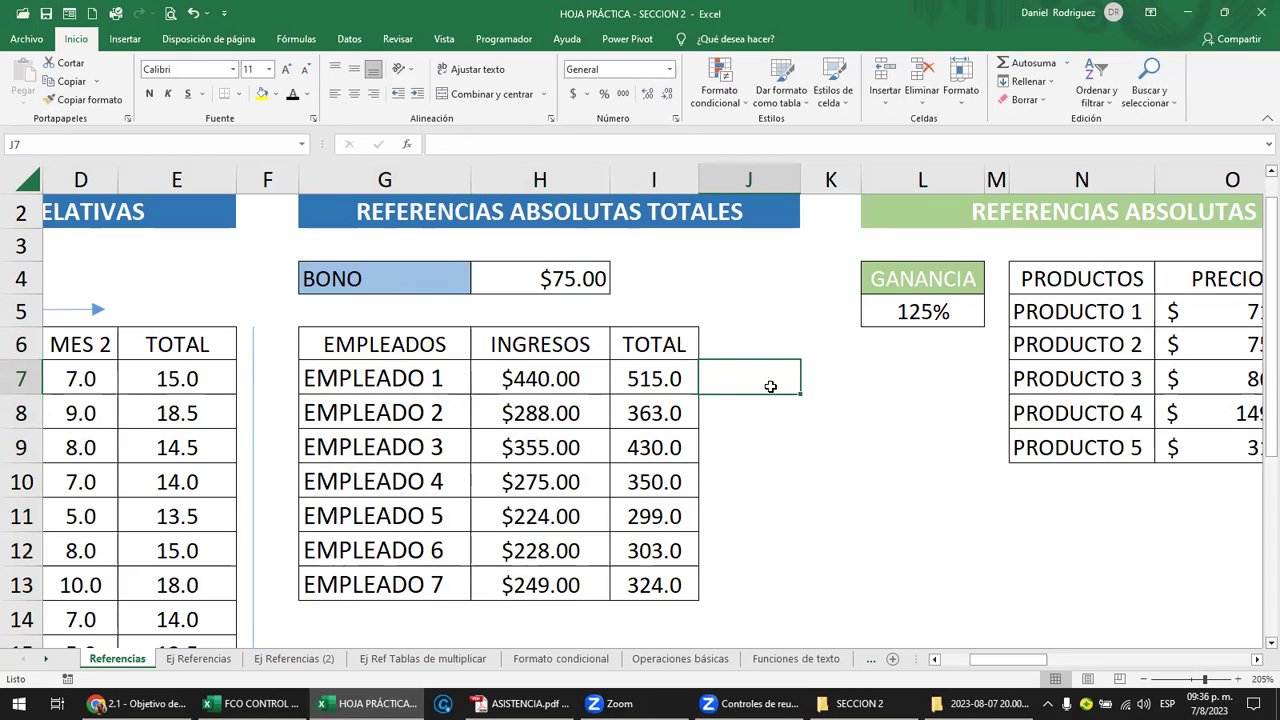
text(75)
key(Return)
text(75)
key(Return)
text(75)
key(Return)
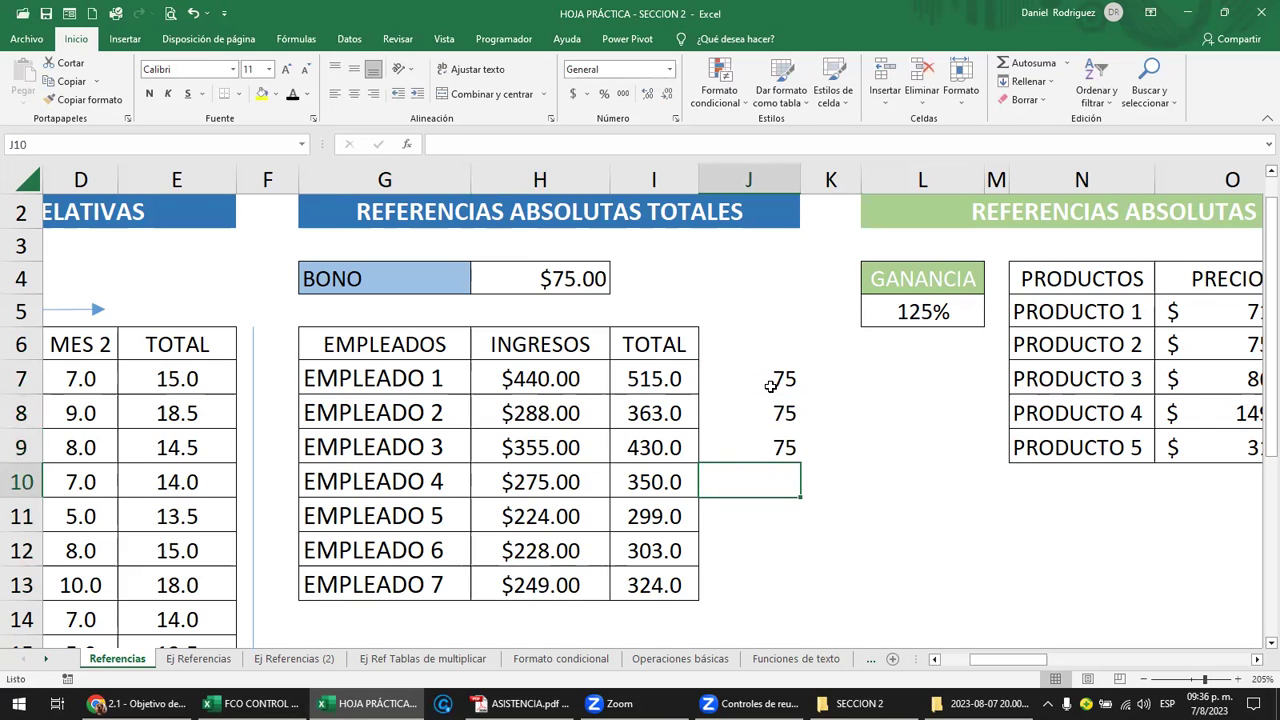
drag(771, 380, 774, 445)
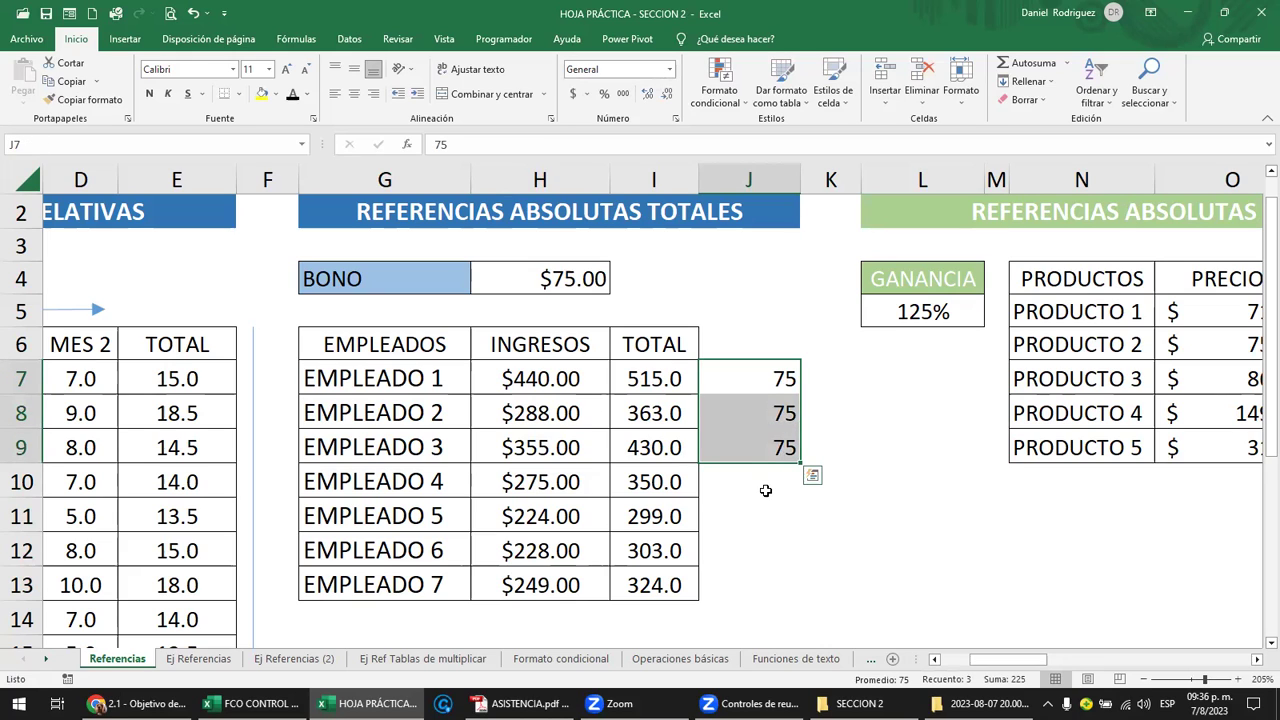
drag(766, 378, 776, 445)
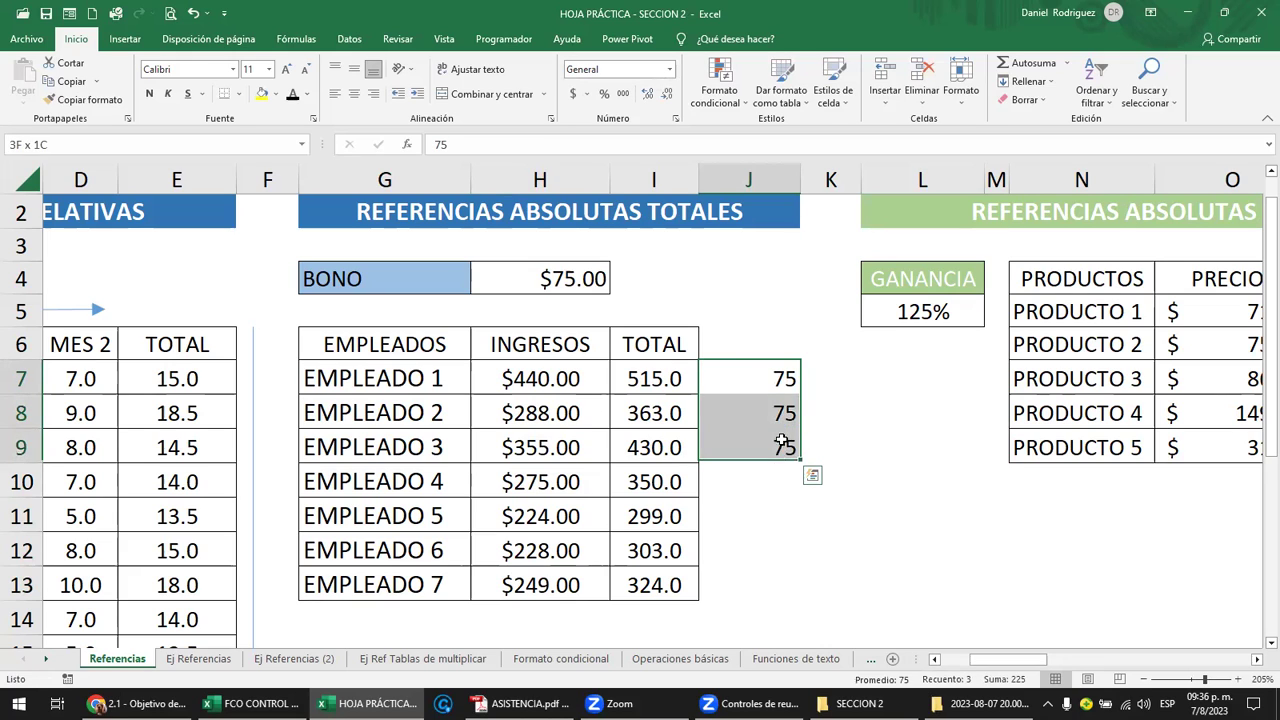
key(Delete)
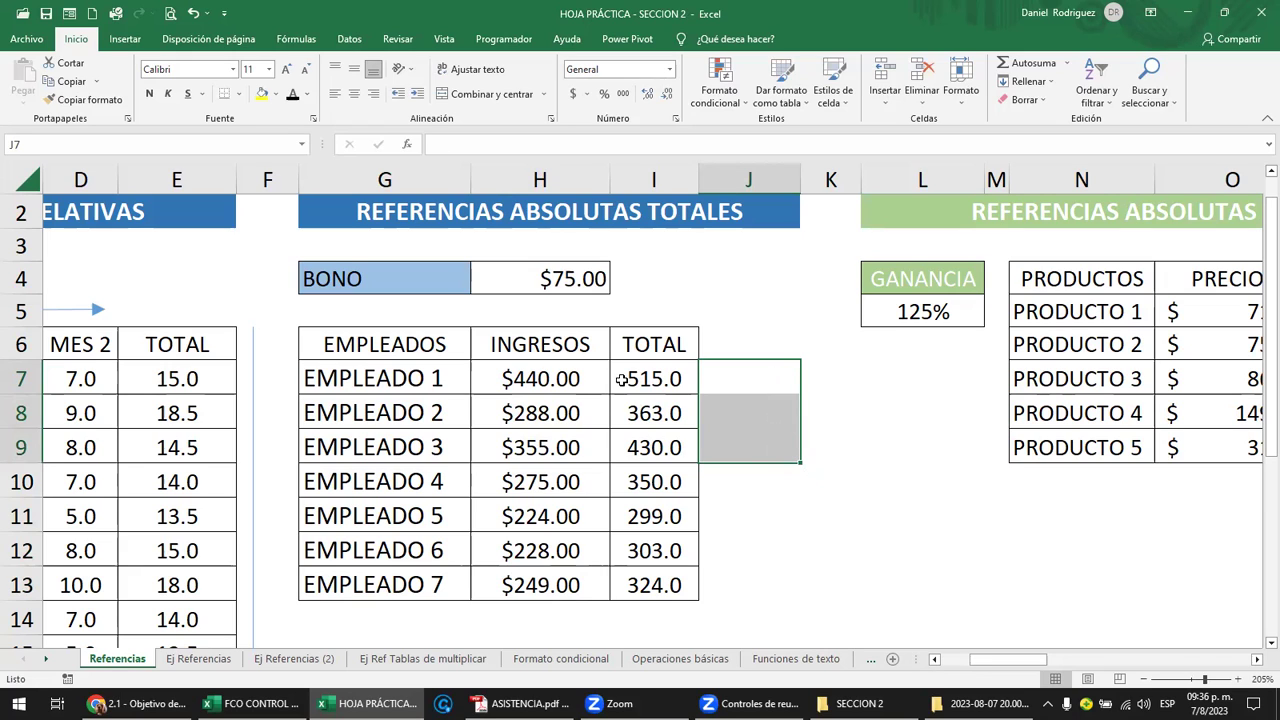
Clear the EMPLEADO 2–7 totals in I8:I13 and inspect EMPLEADO 1's total formula
drag(655, 420, 690, 590)
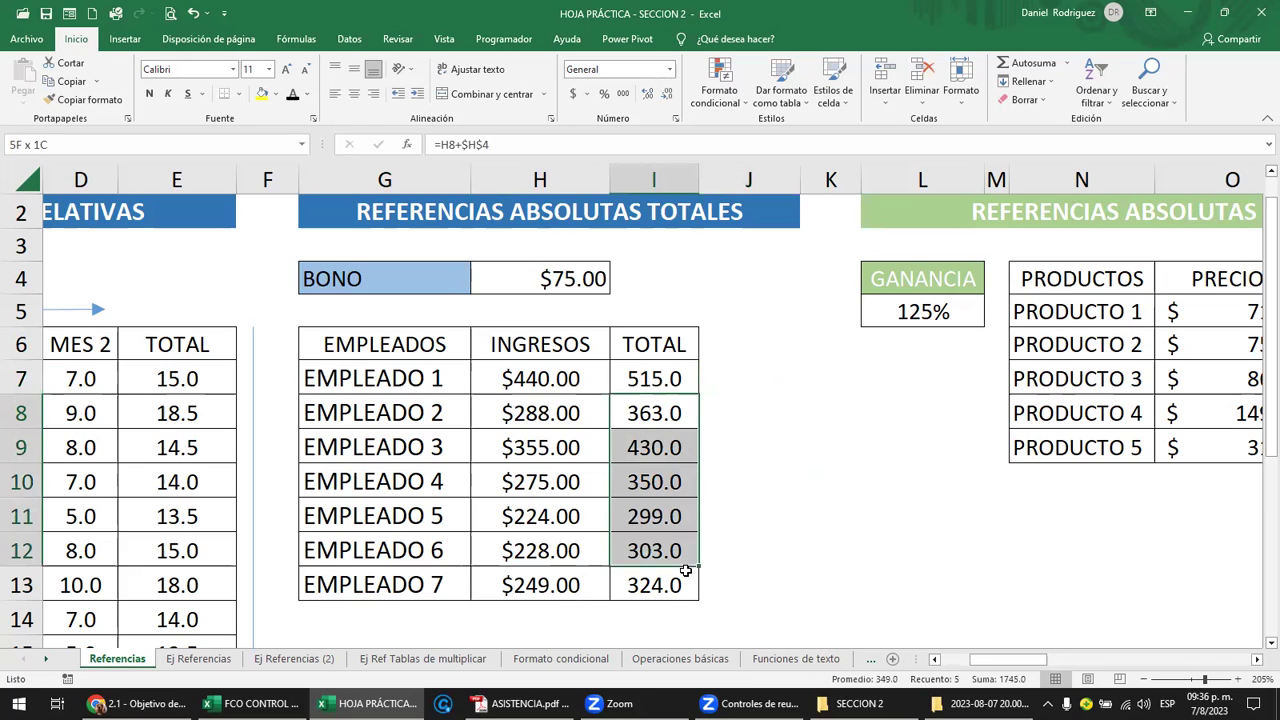
key(Delete)
click(676, 384)
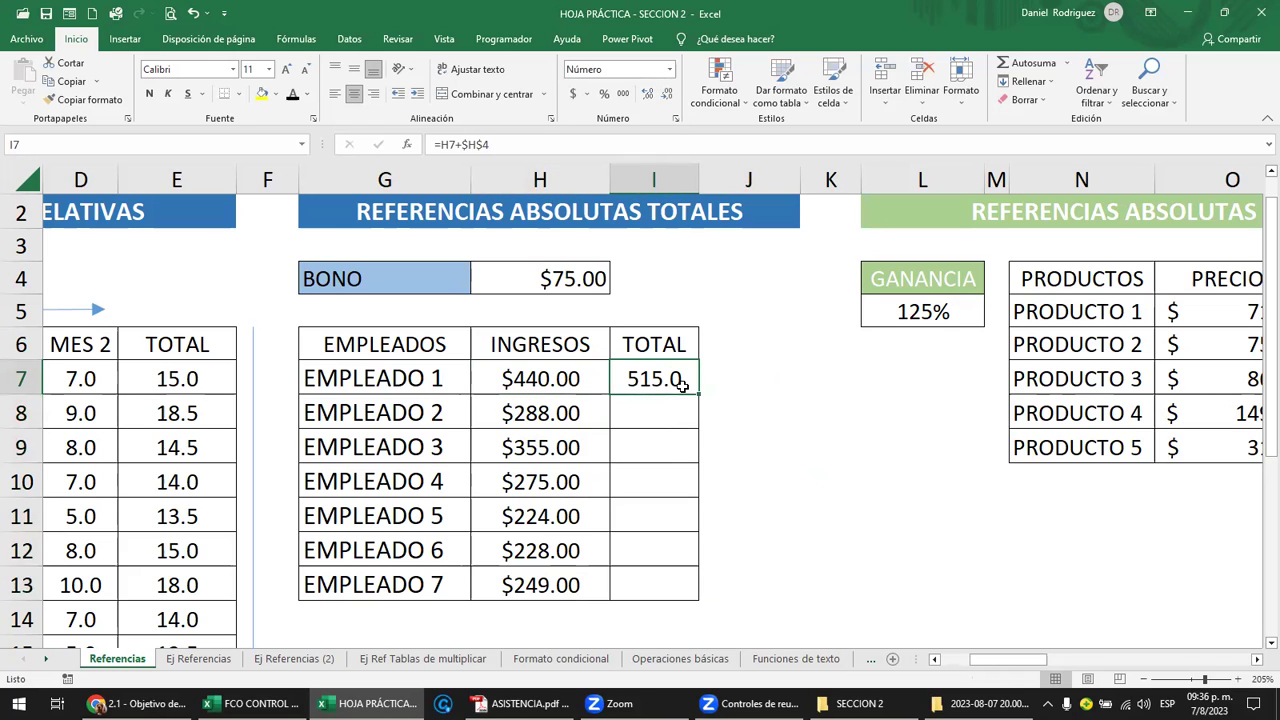
text(=)
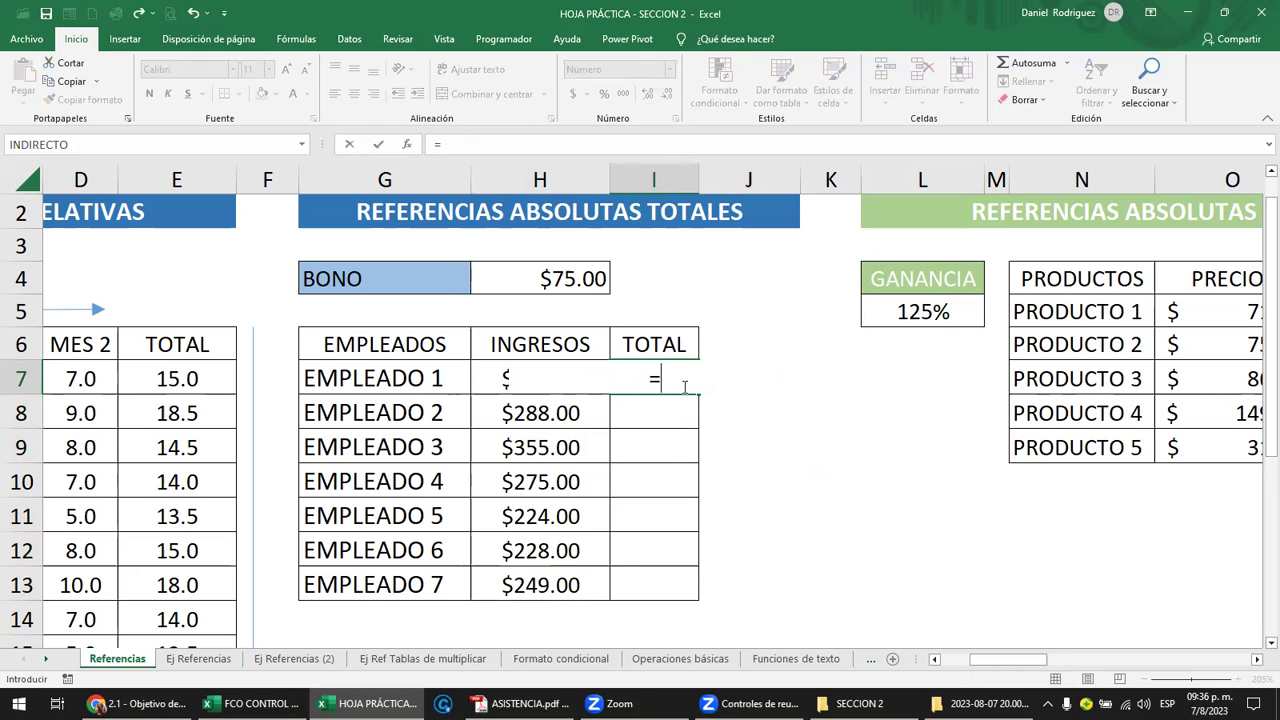
key(Escape)
Enter =H7+H4 in J7 for EMPLEADO 1, giving $515.00
click(716, 383)
key(Left)
key(Right)
text(=)
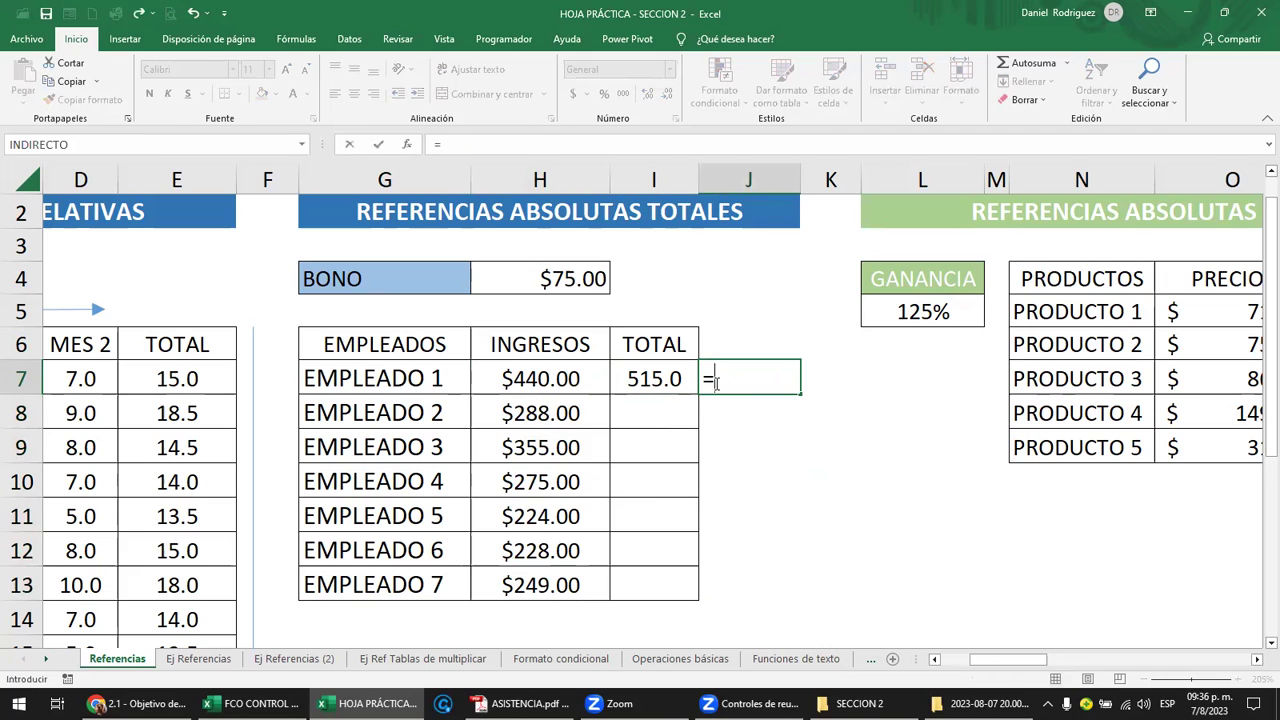
click(543, 377)
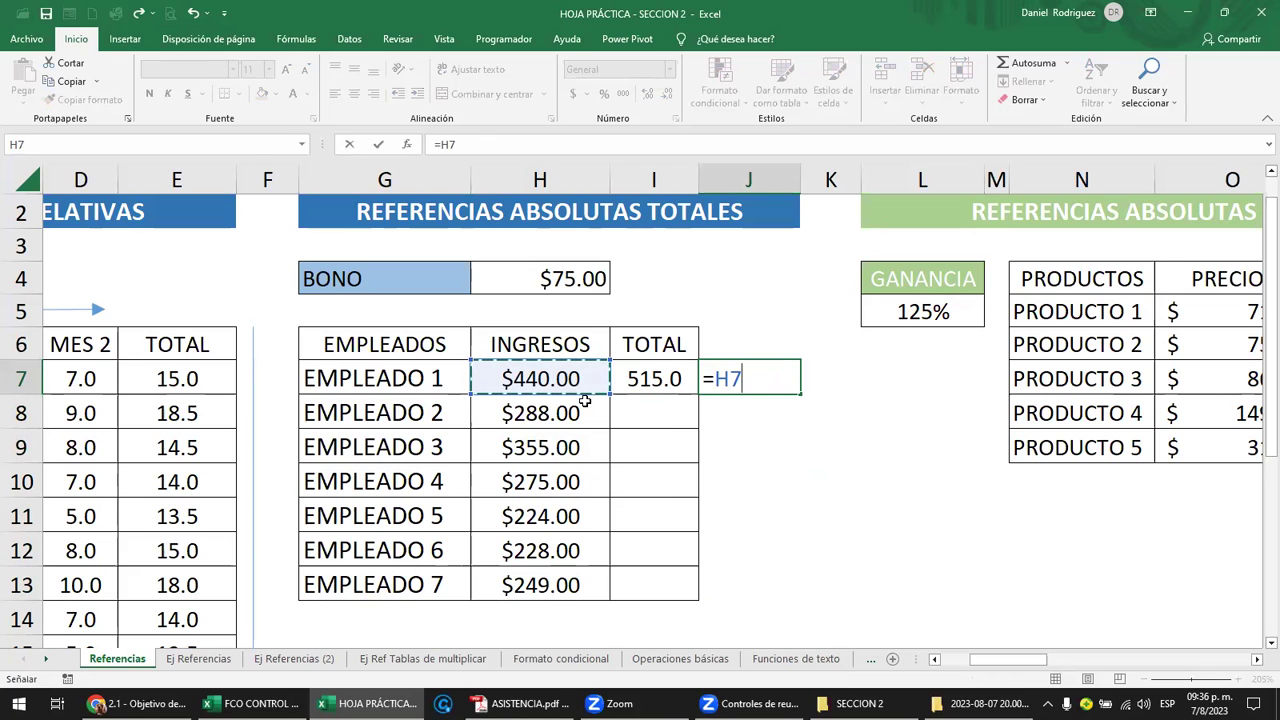
text(+)
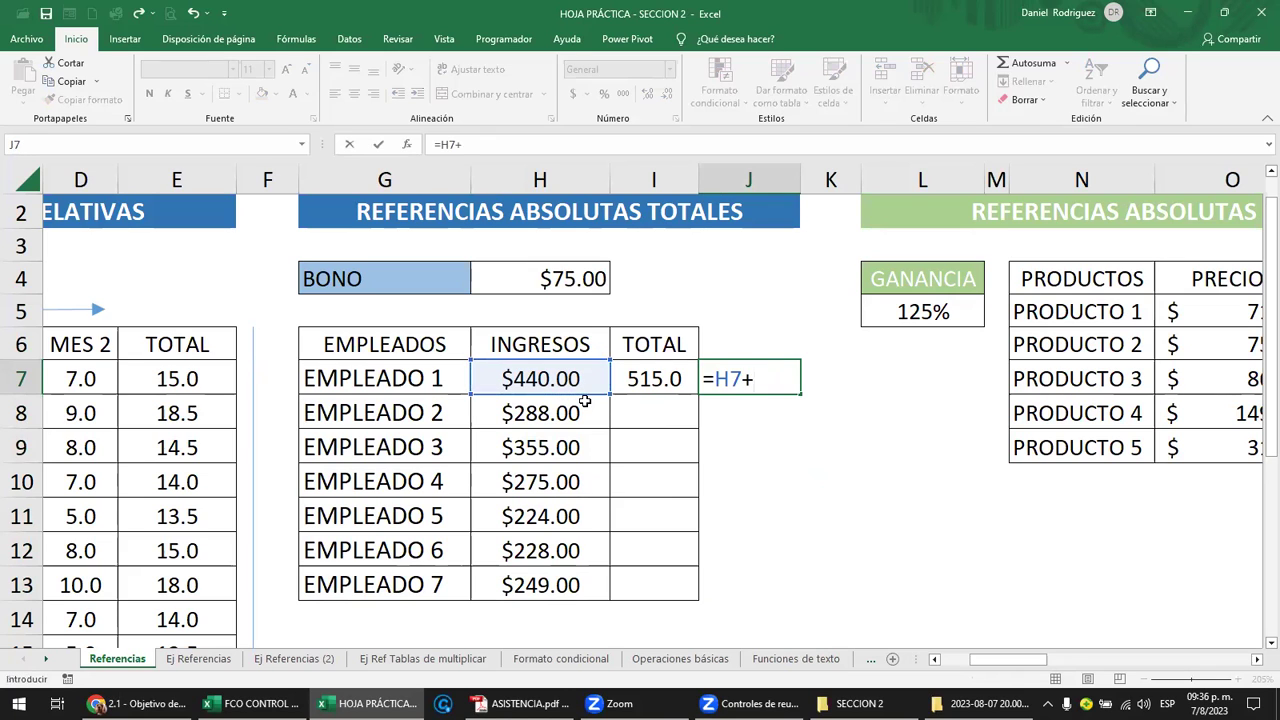
click(572, 279)
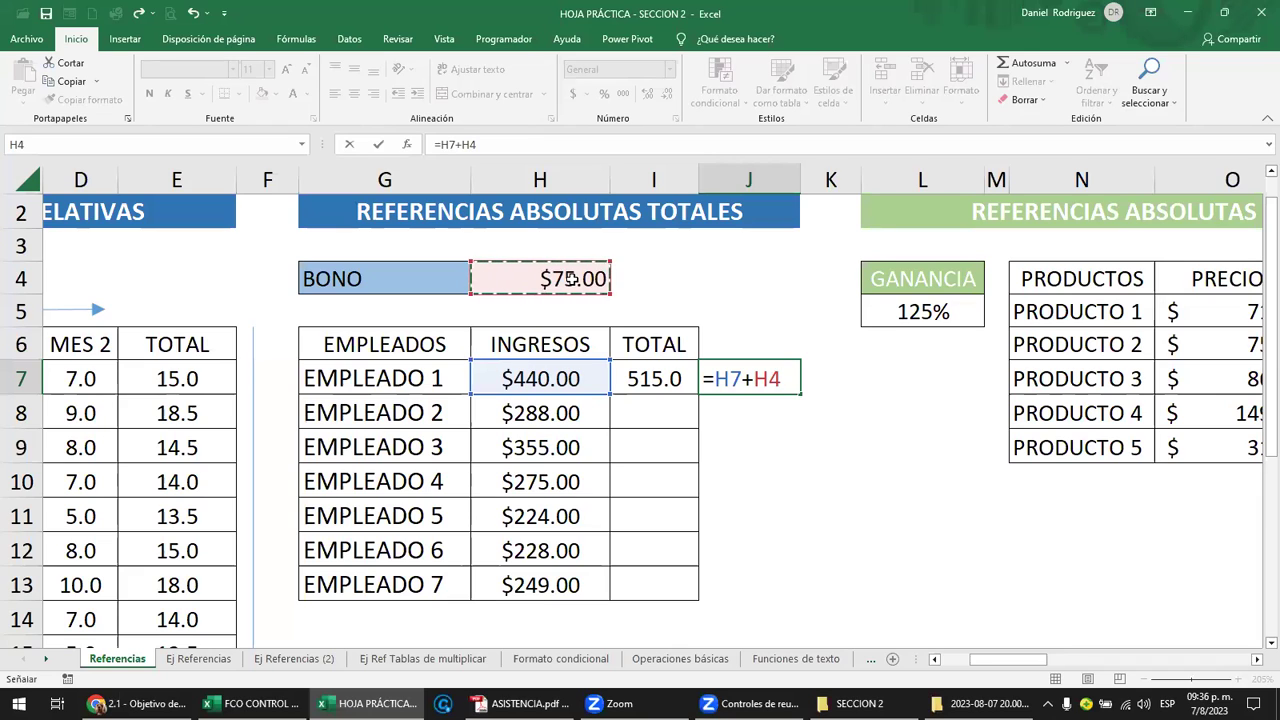
key(Return)
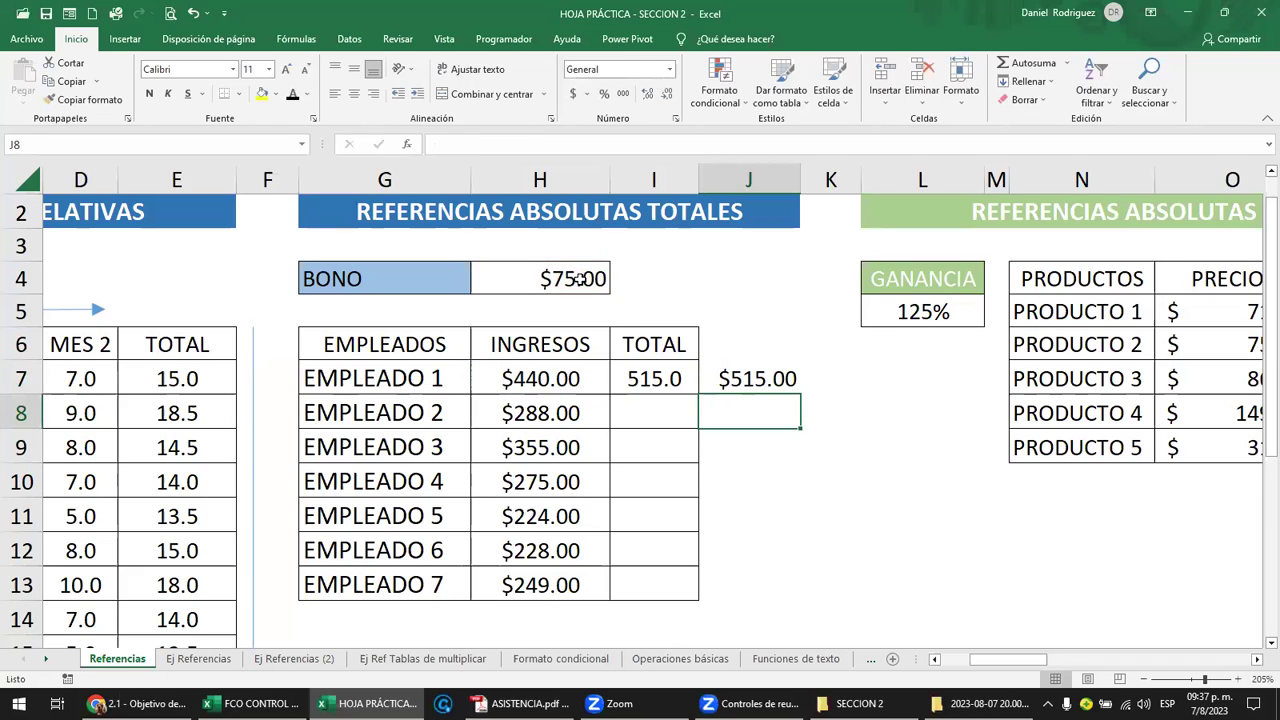
click(577, 279)
Set the BONO to 50 and review J7's formula references
text(5)
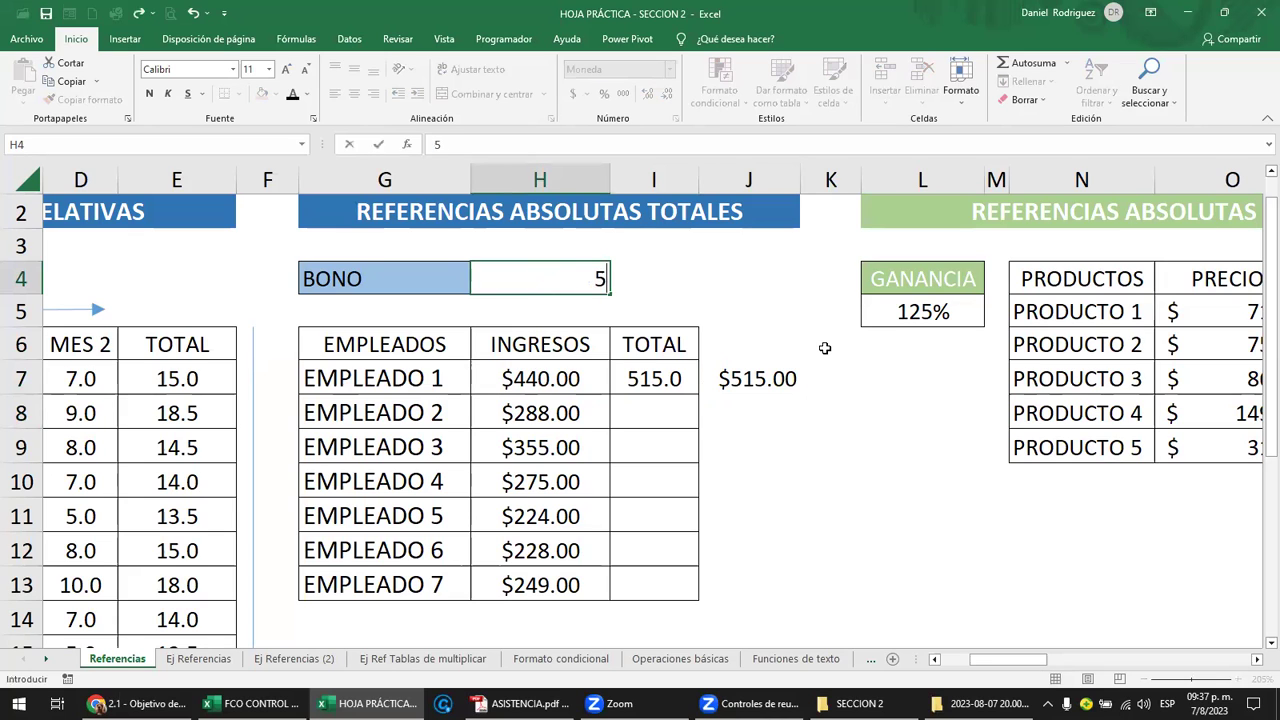
key(Return)
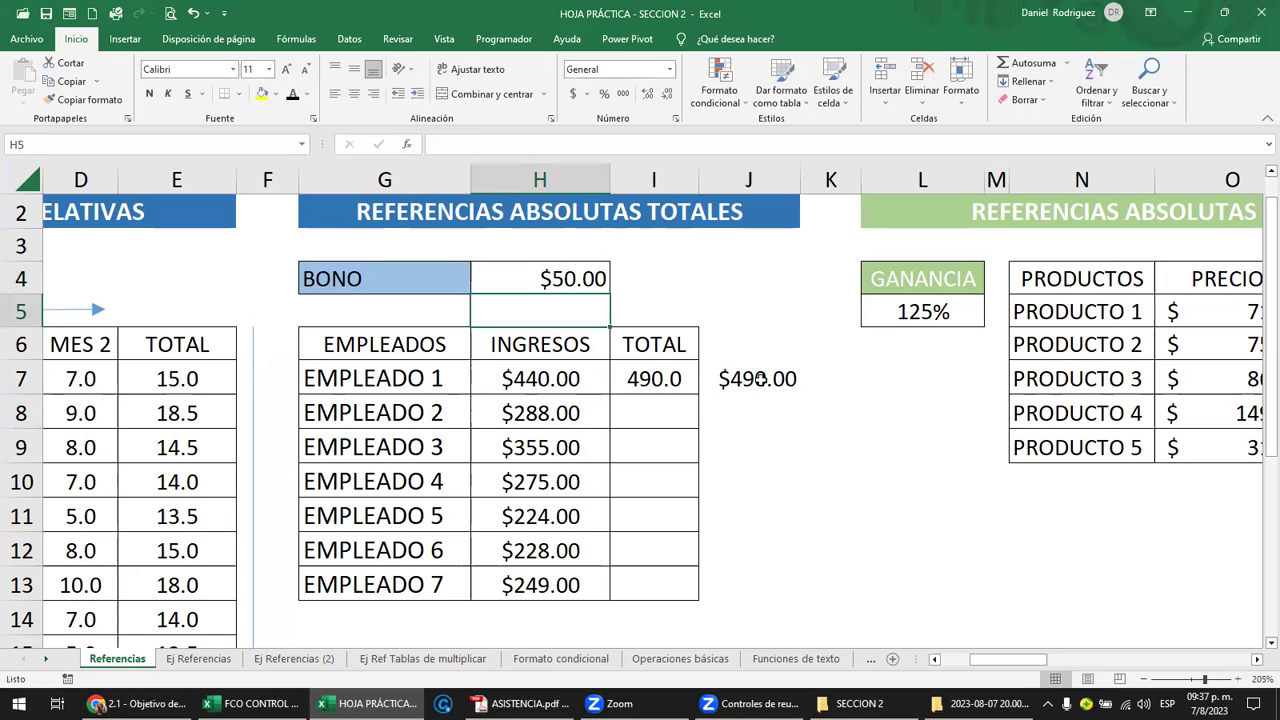
click(785, 381)
double_click(785, 381)
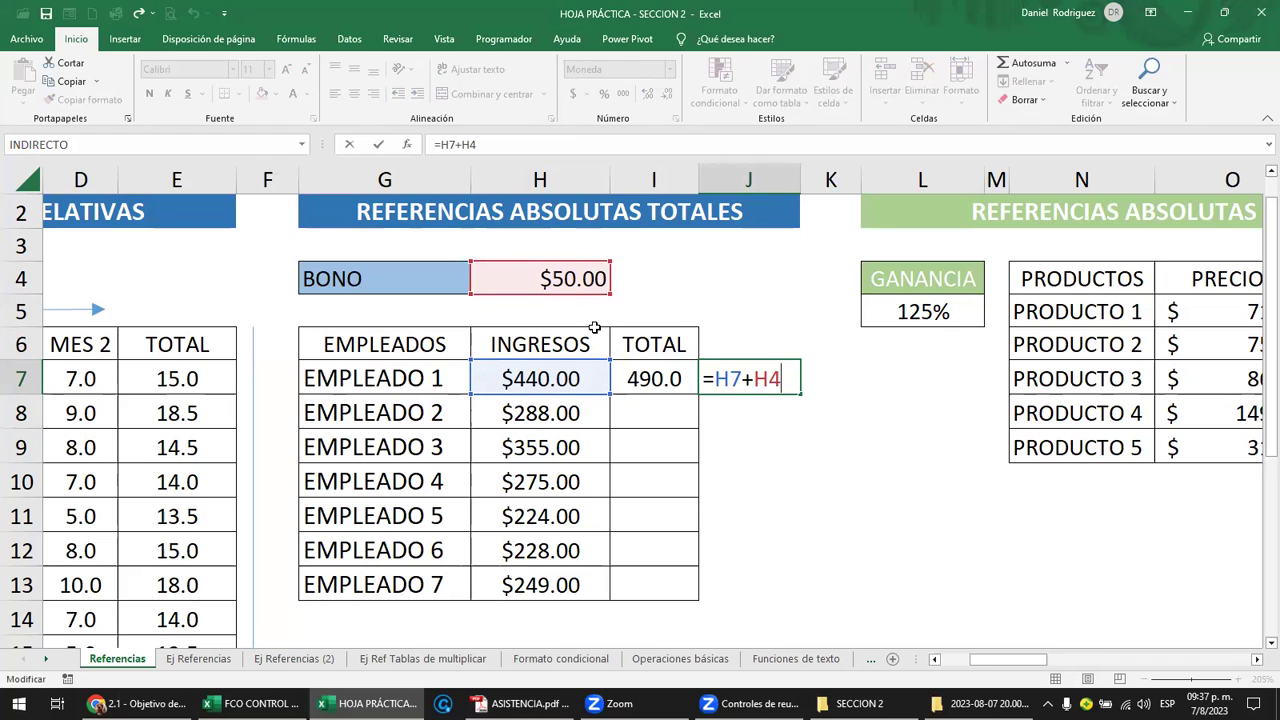
click(673, 375)
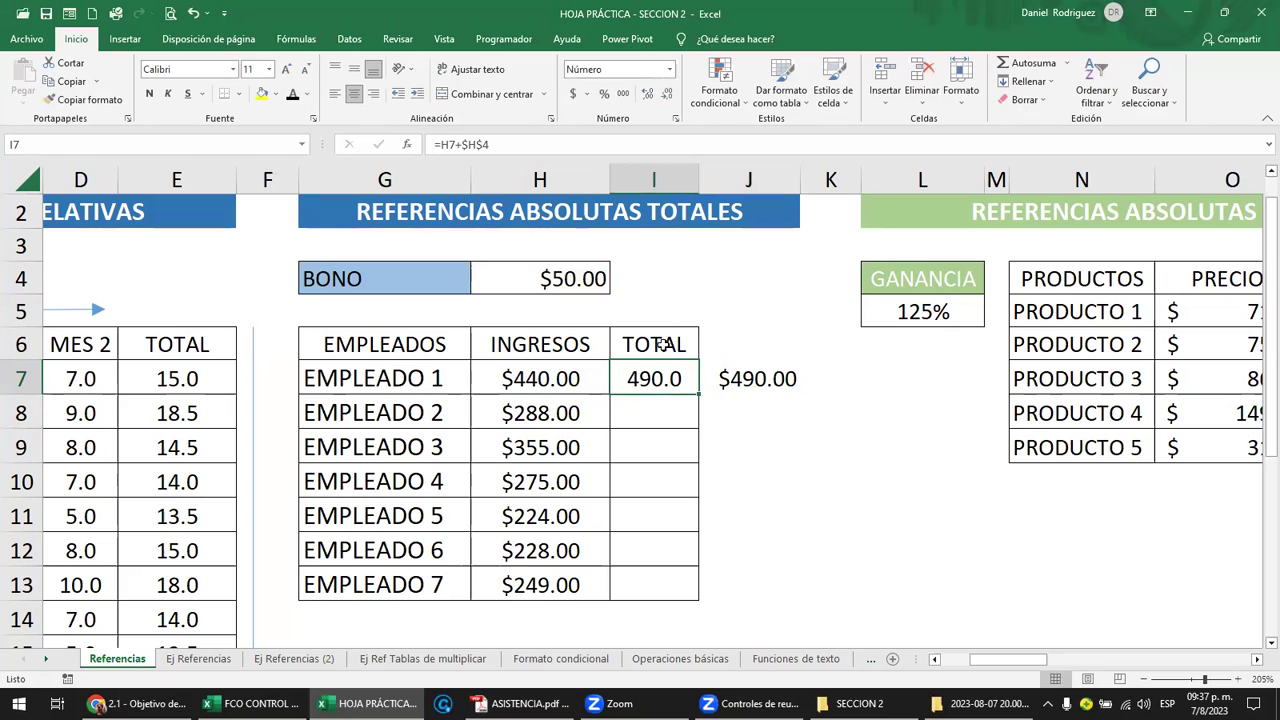
click(572, 279)
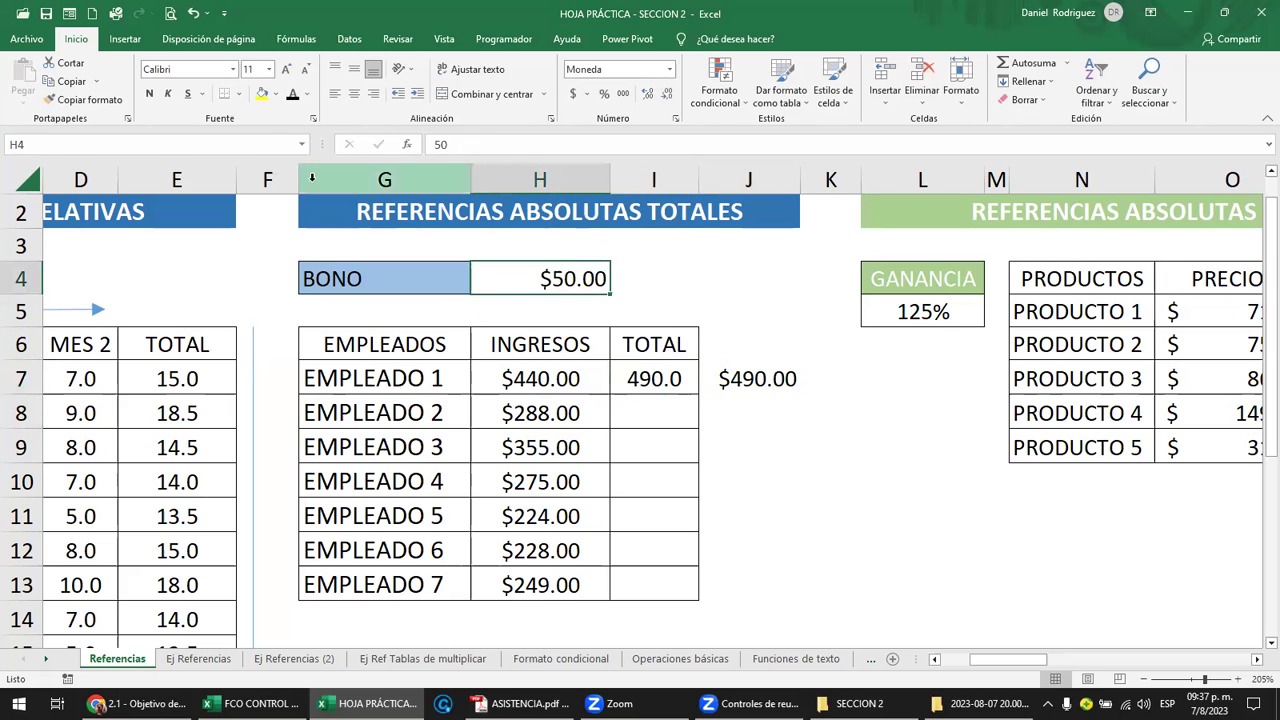
Draw a long downward arrow beside the totals table
click(125, 39)
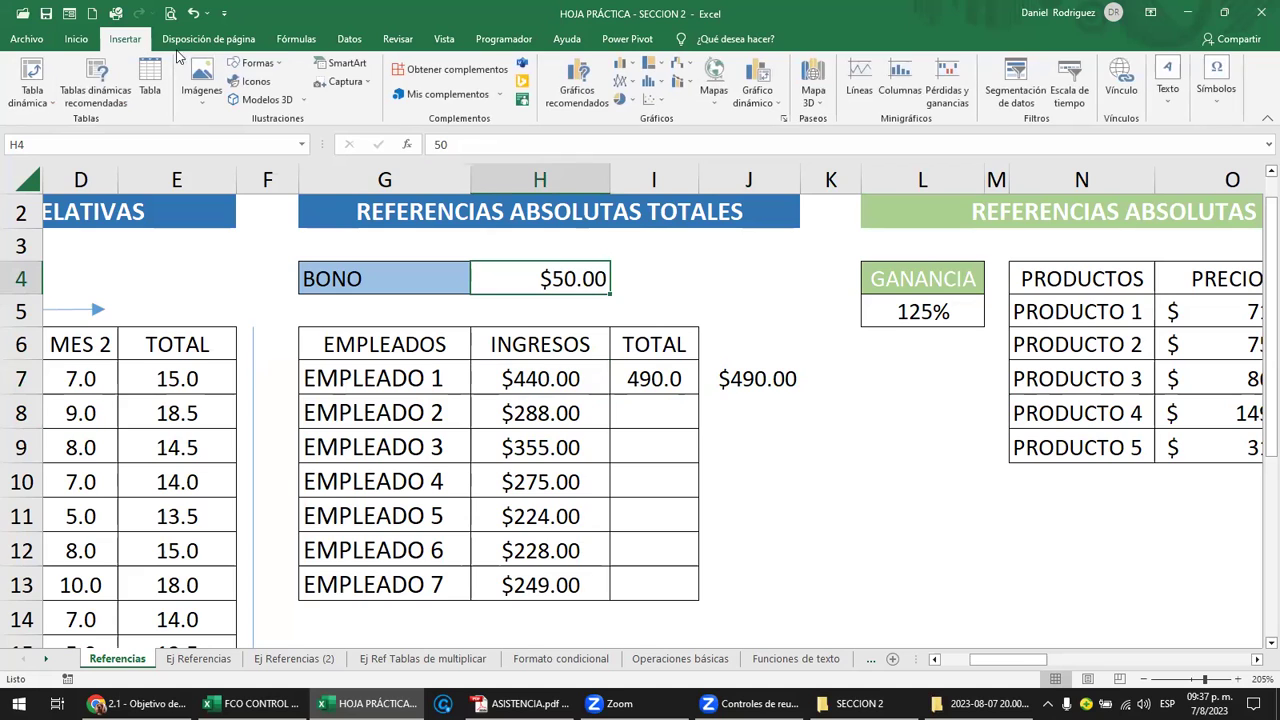
click(258, 63)
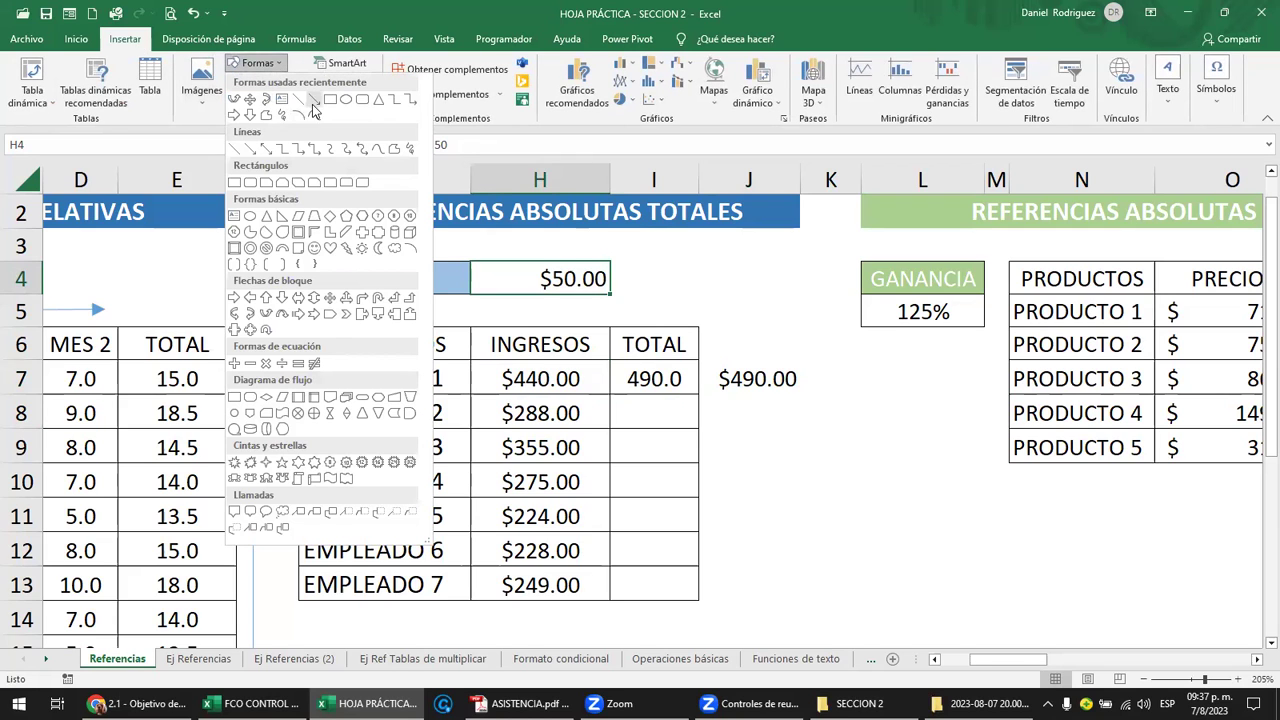
click(314, 100)
drag(831, 353, 831, 608)
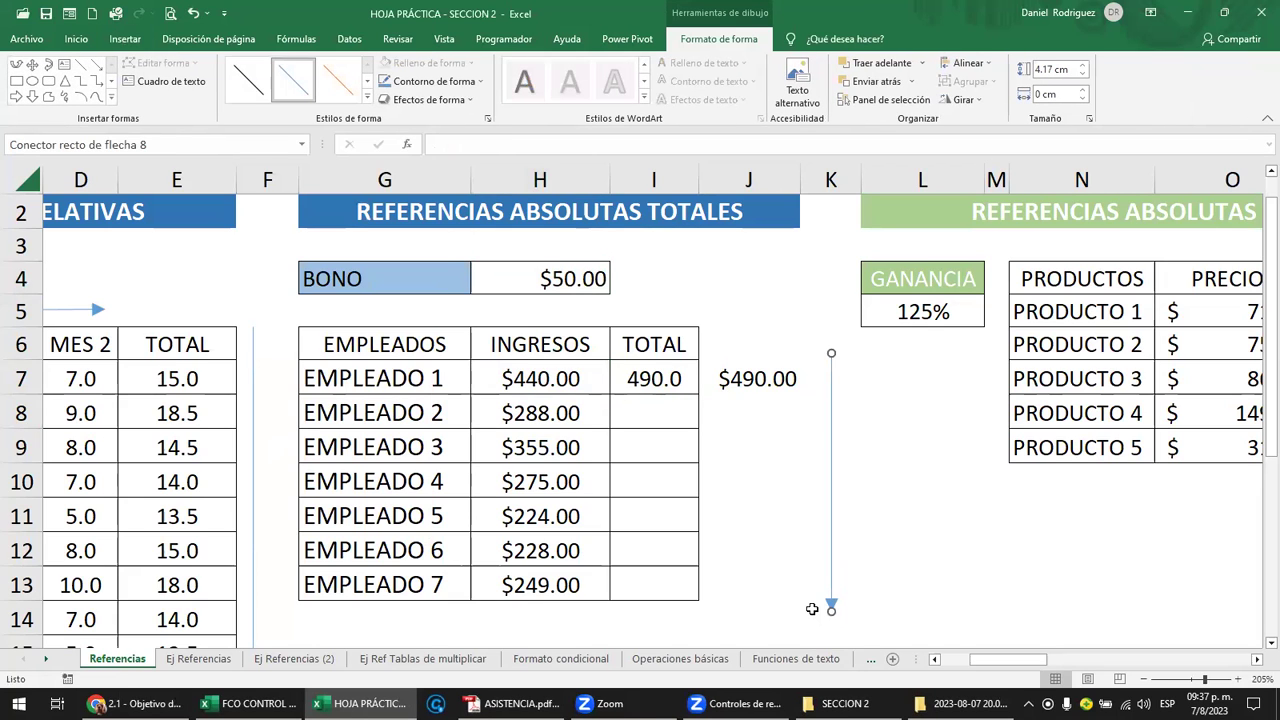
click(560, 377)
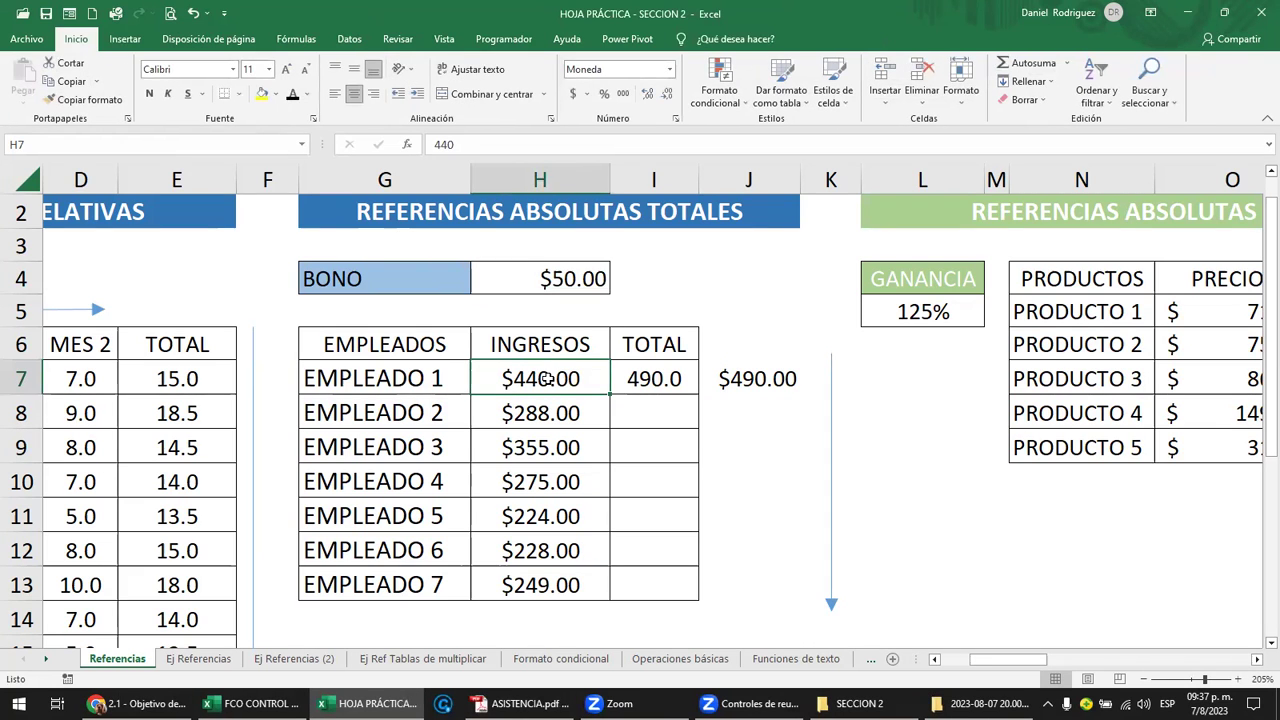
Add three curved arrows near K7 and fill the BONO cell yellow
click(128, 40)
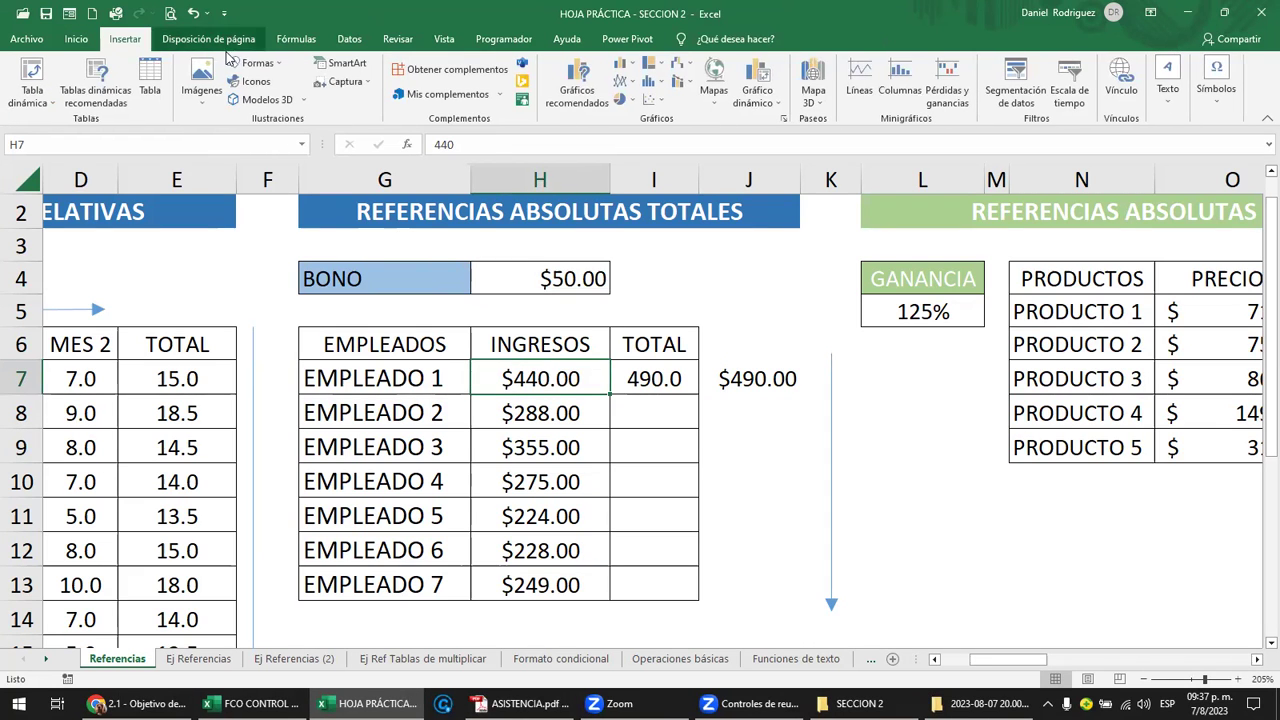
click(255, 63)
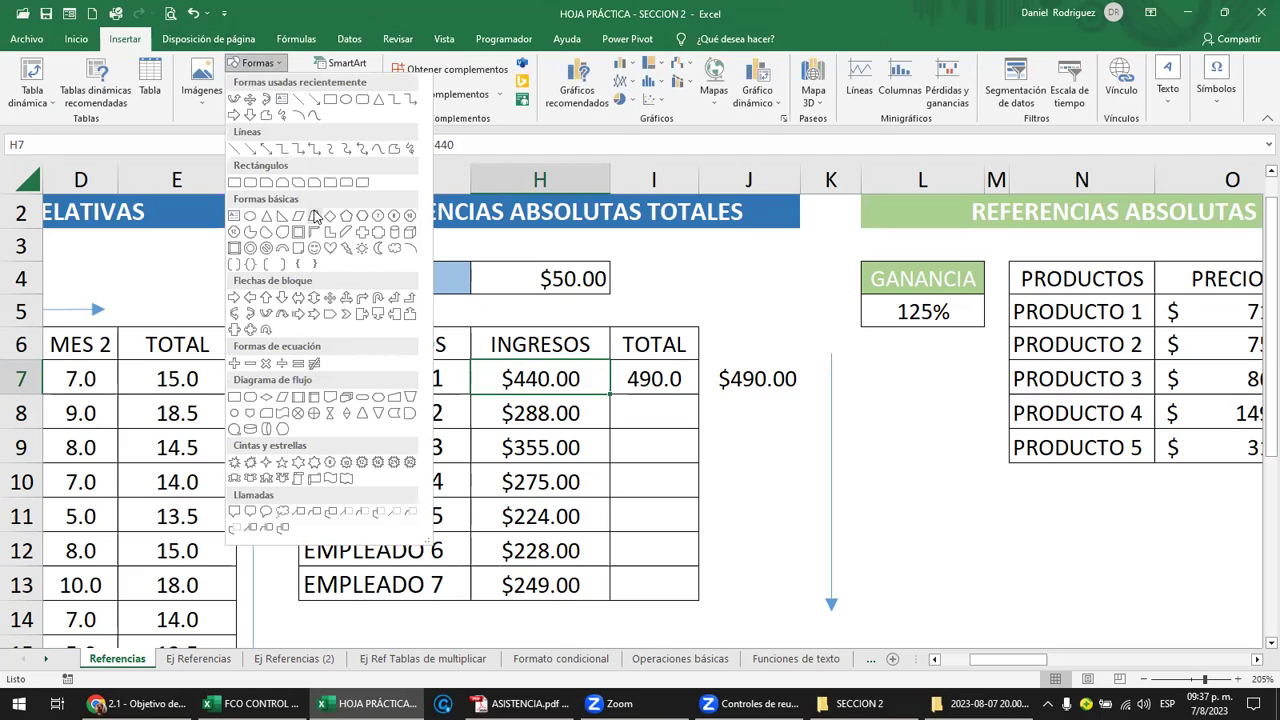
click(250, 313)
drag(849, 367, 855, 412)
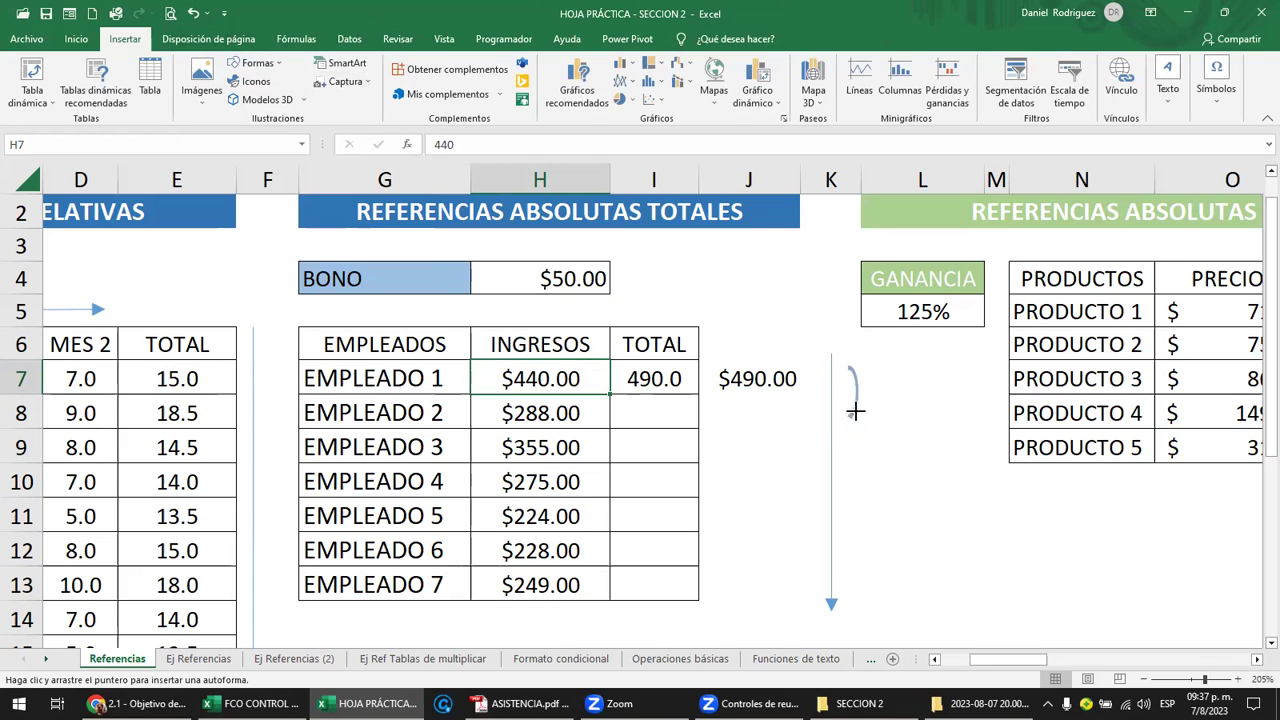
drag(855, 412, 863, 420)
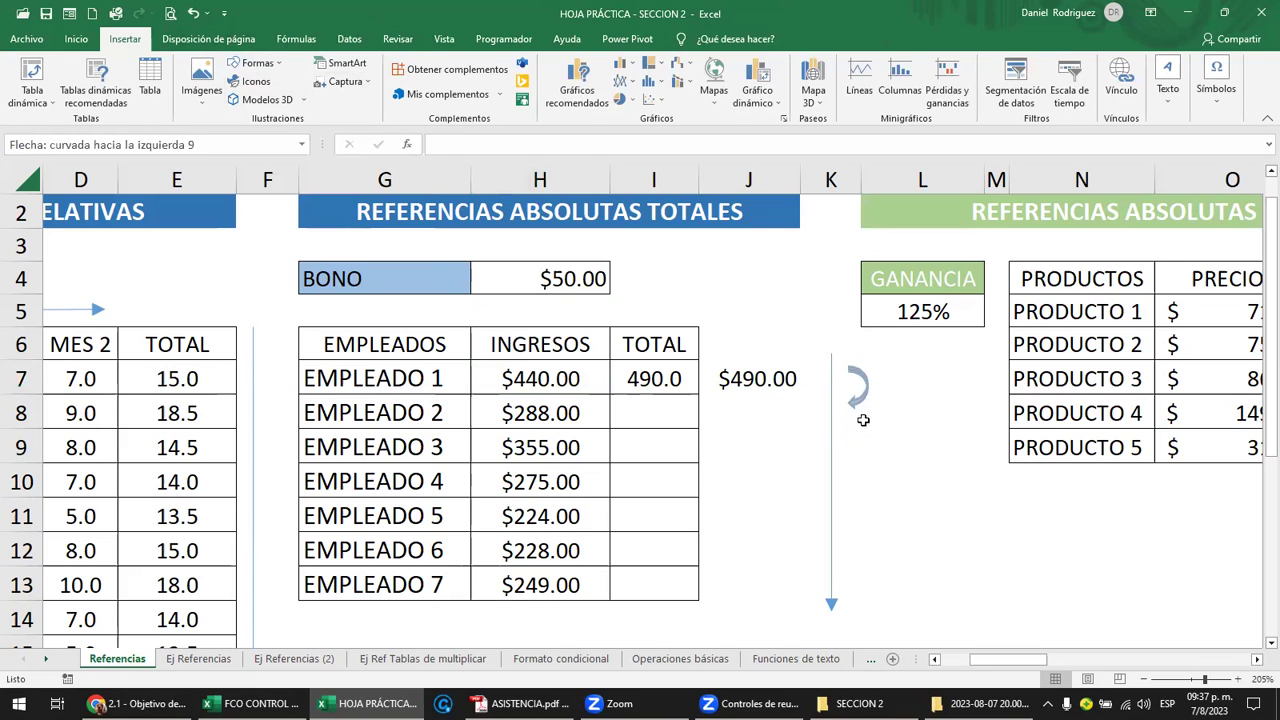
click(865, 448)
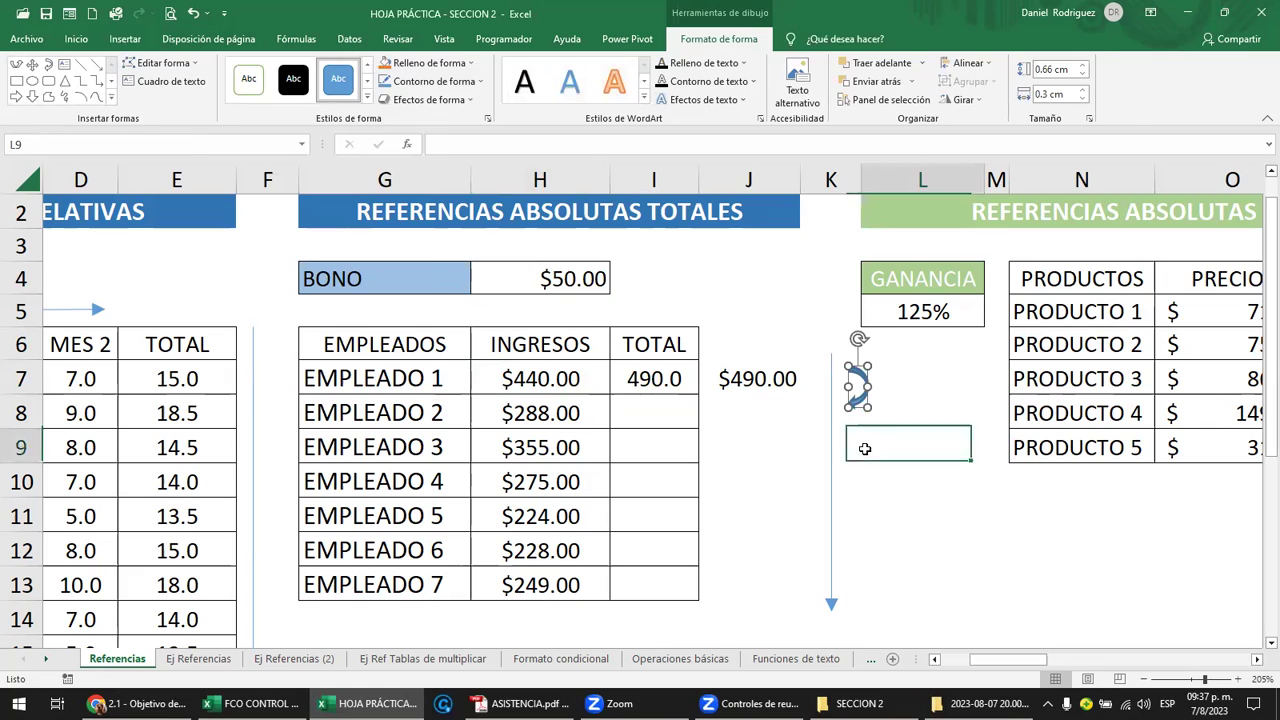
key(ctrl+v)
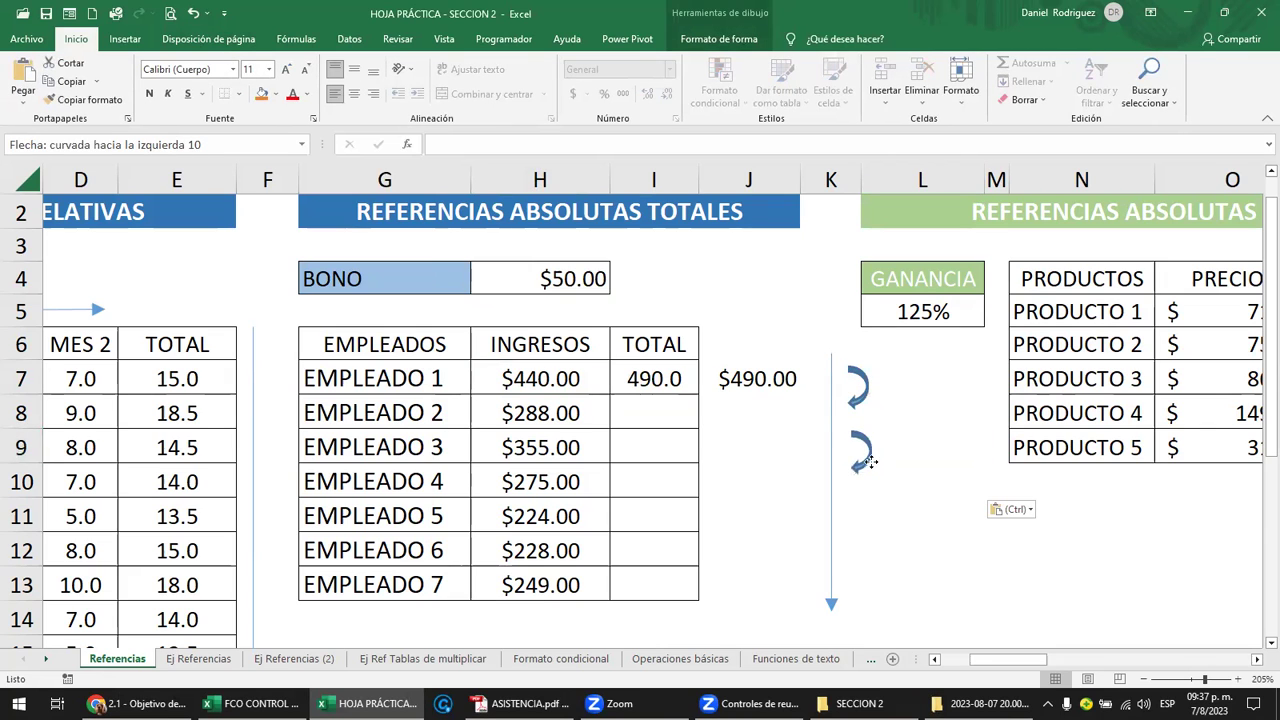
mouse_move(866, 458)
mouse_down()
mouse_move(888, 494)
mouse_move(866, 523)
mouse_up()
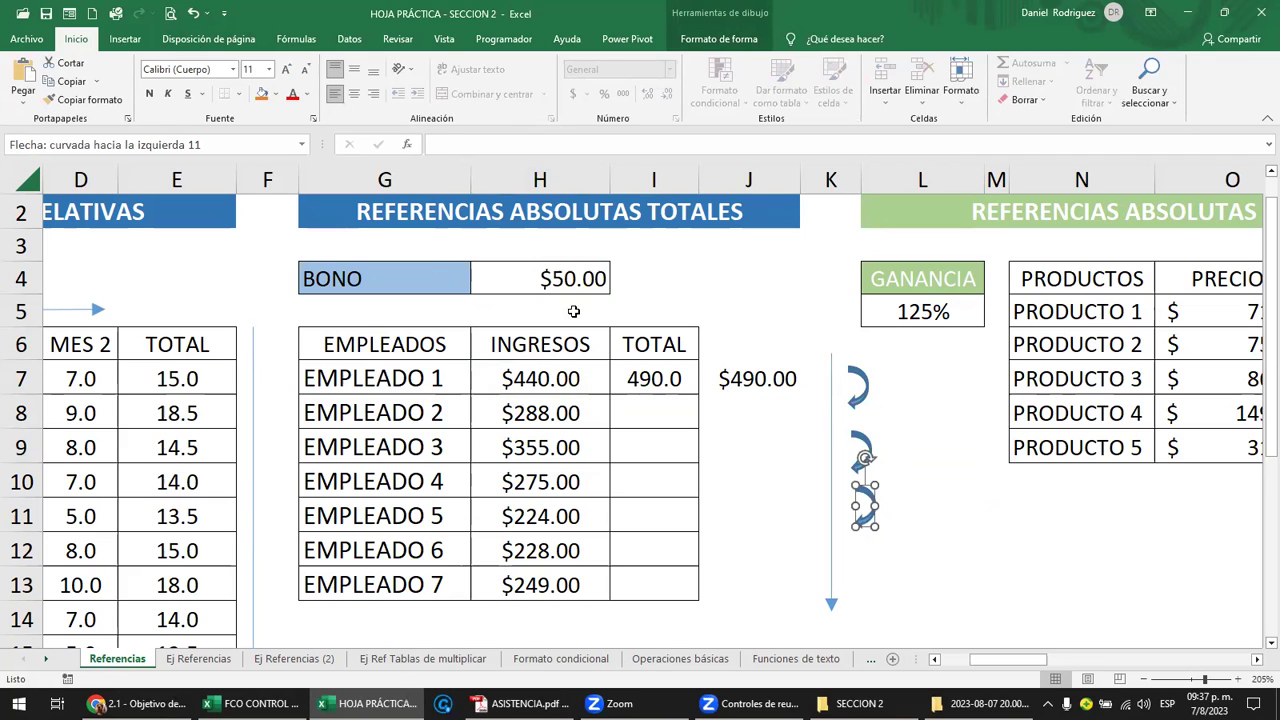
click(572, 280)
click(262, 94)
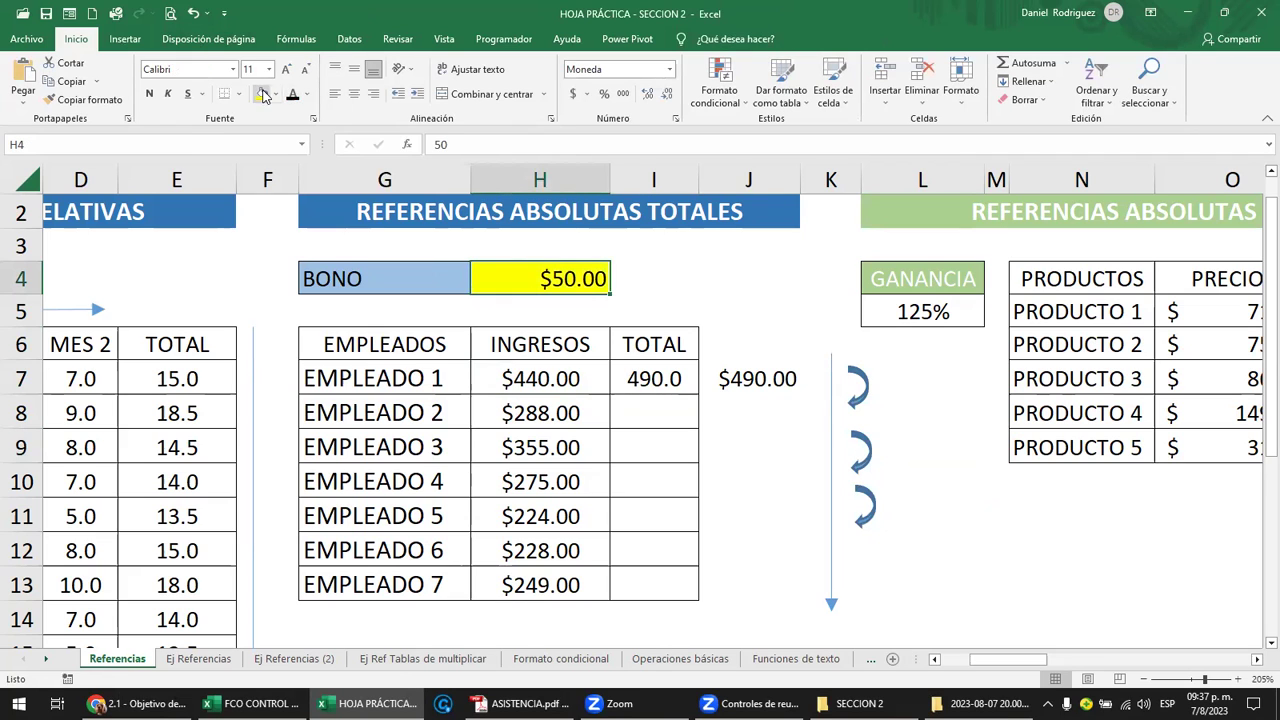
Build the trial formula =H8+H4 in J8 for EMPLEADO 2
click(672, 379)
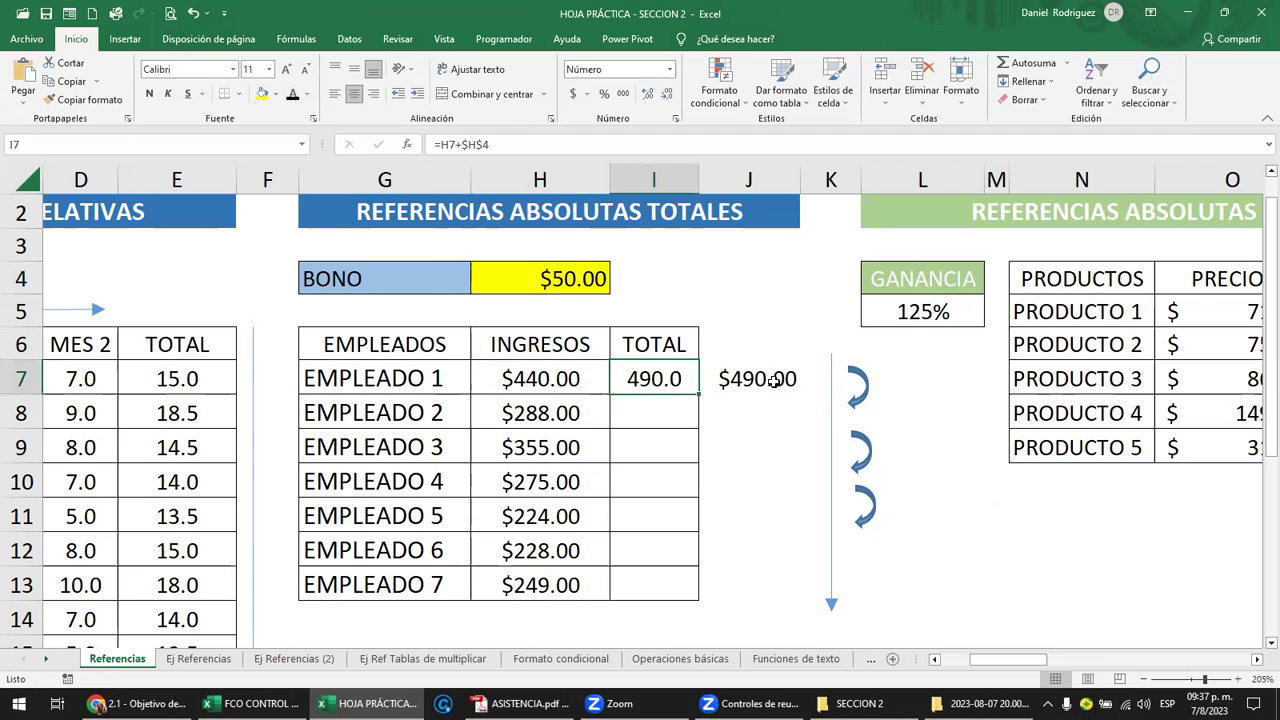
click(778, 411)
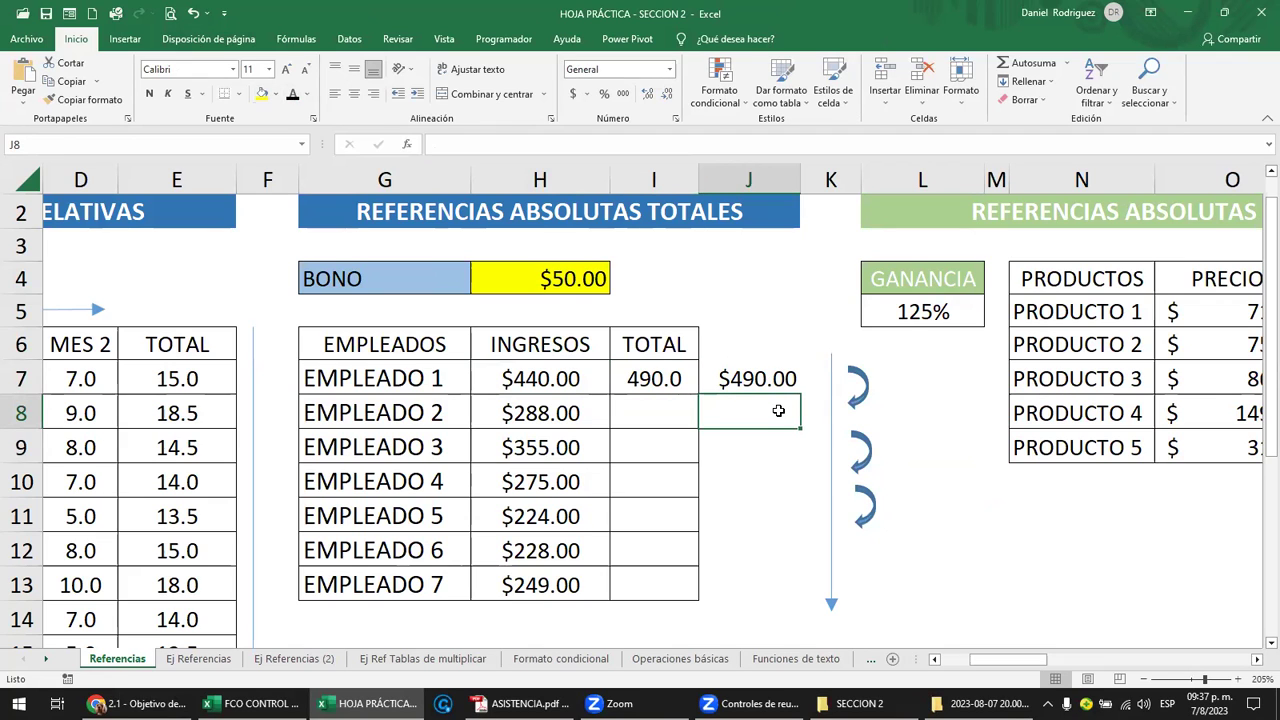
text(=)
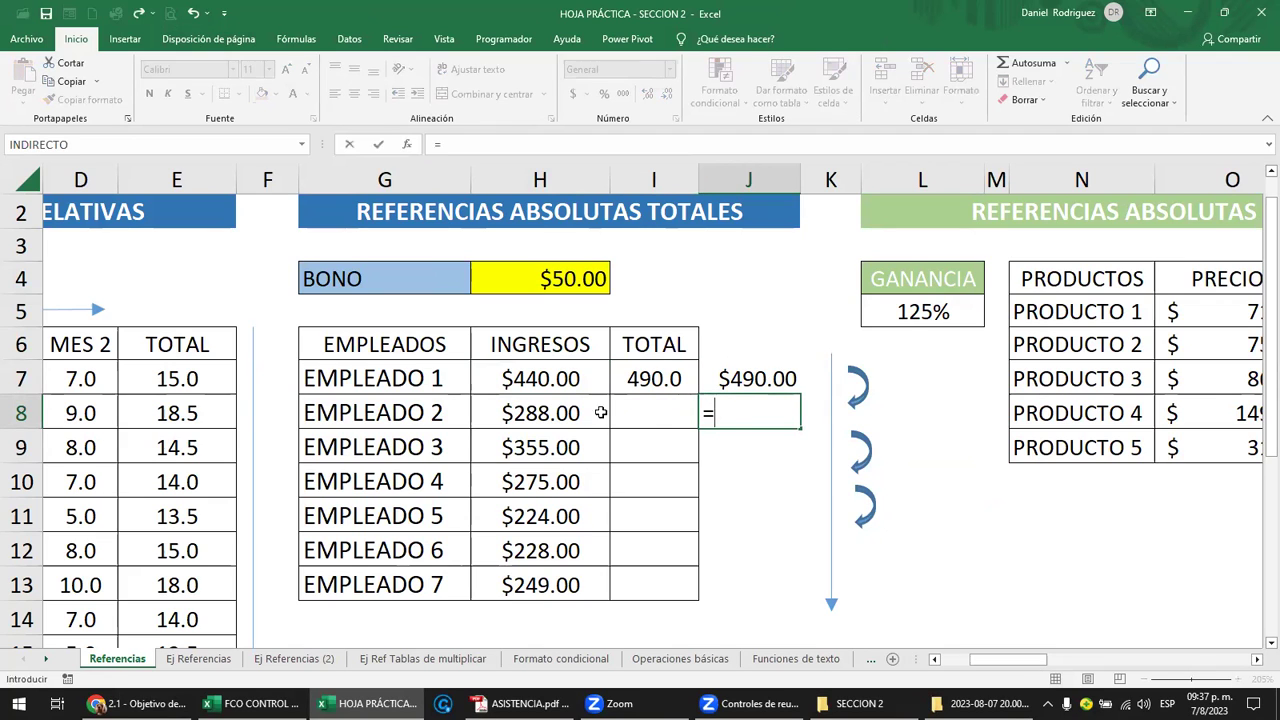
click(564, 411)
text(+)
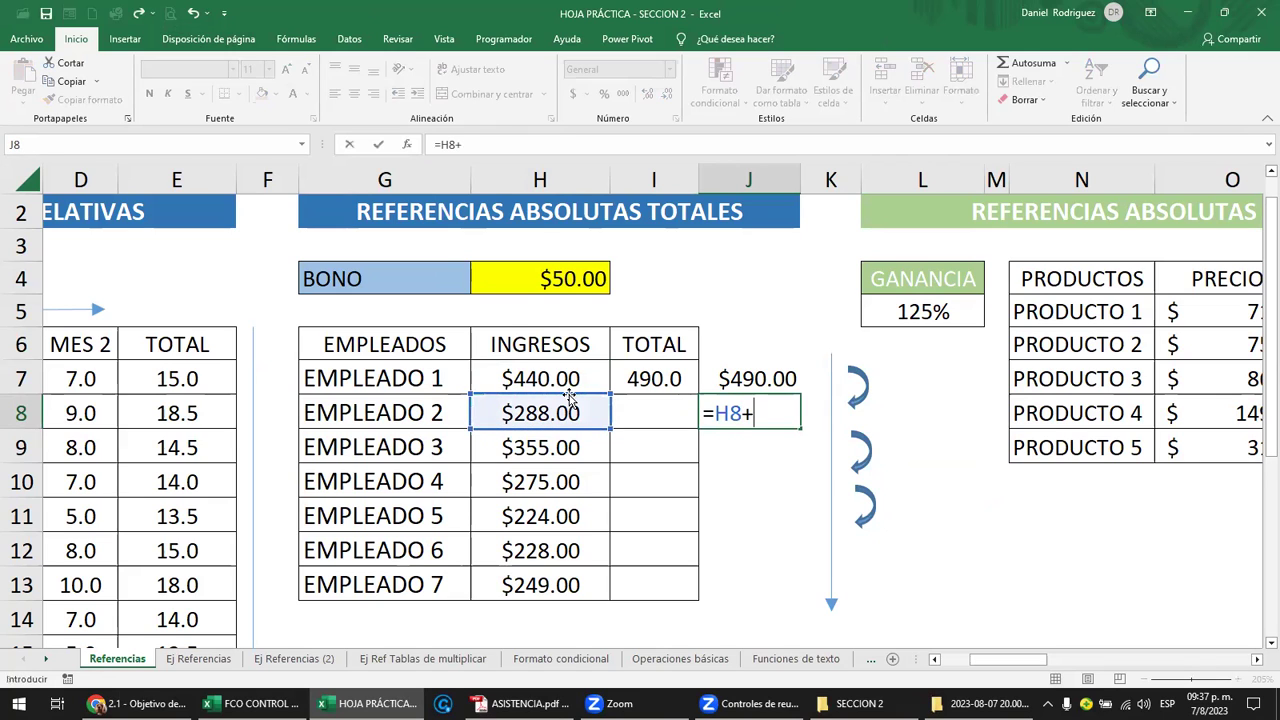
click(521, 279)
key(Return)
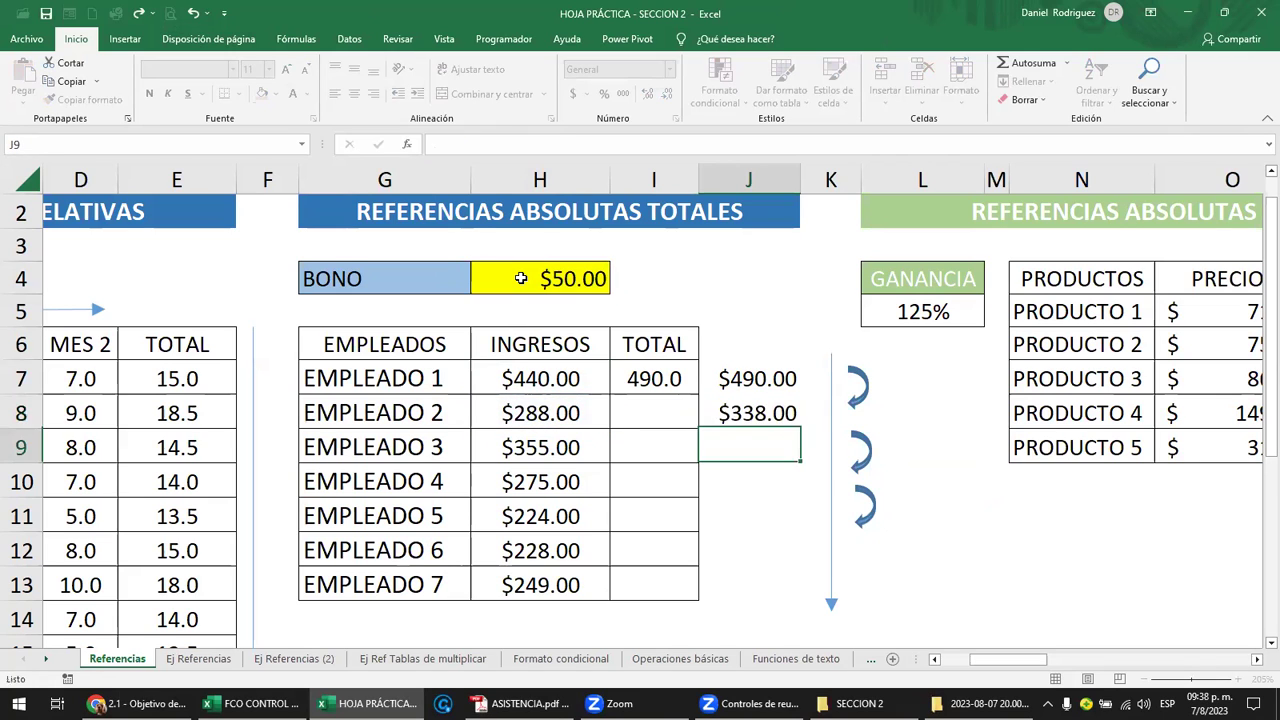
Undo the J8 formula and reopen J7's =H7+H4 for editing
key(Up)
key(F2)
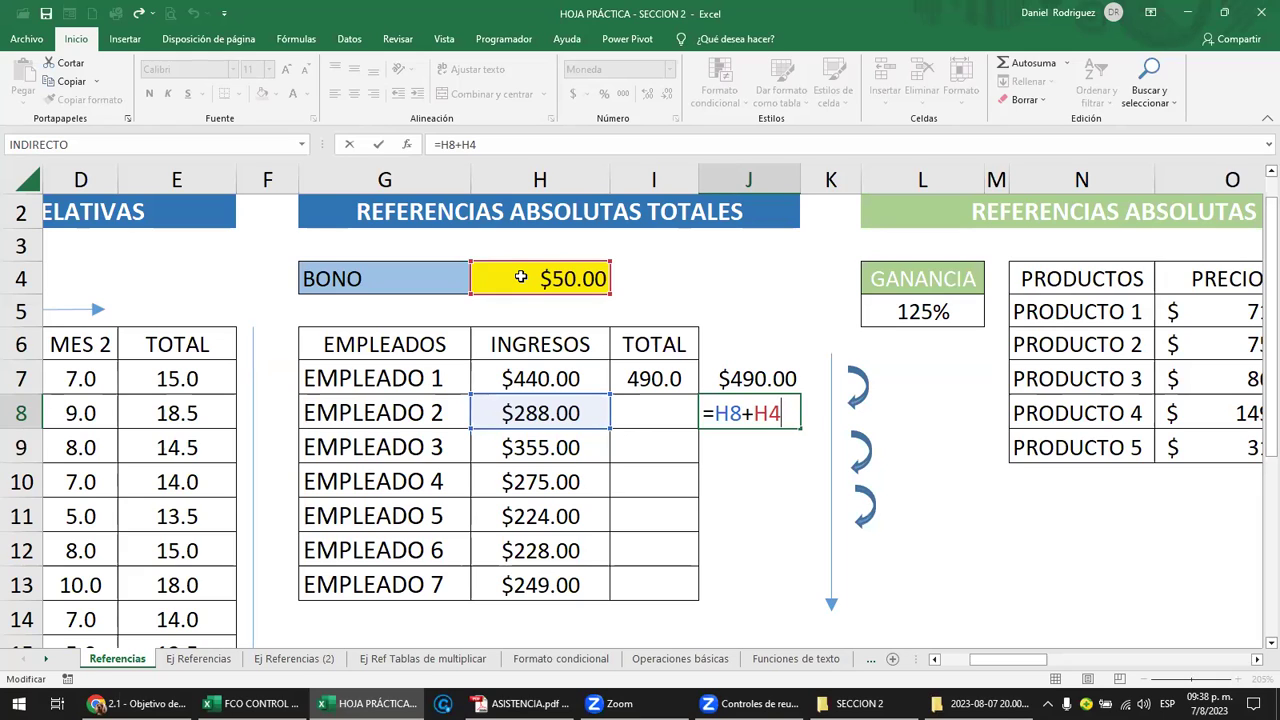
key(Return)
key(ctrl+z)
key(Up)
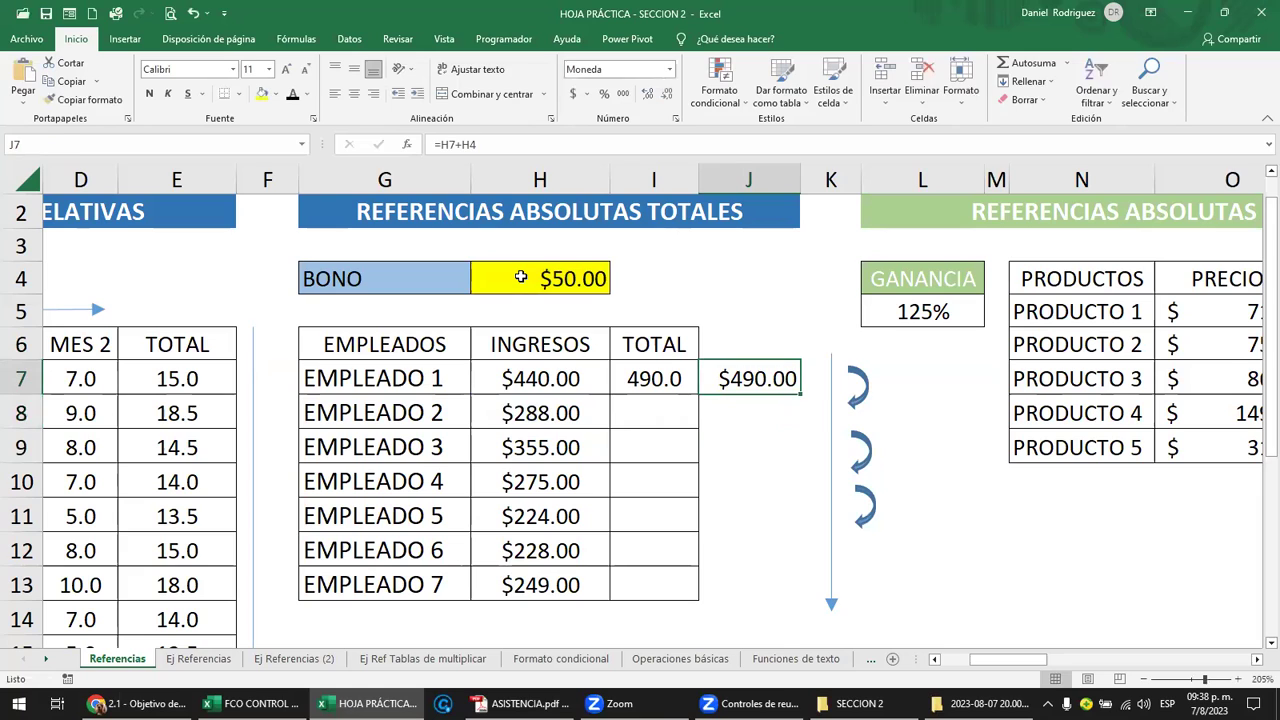
key(F2)
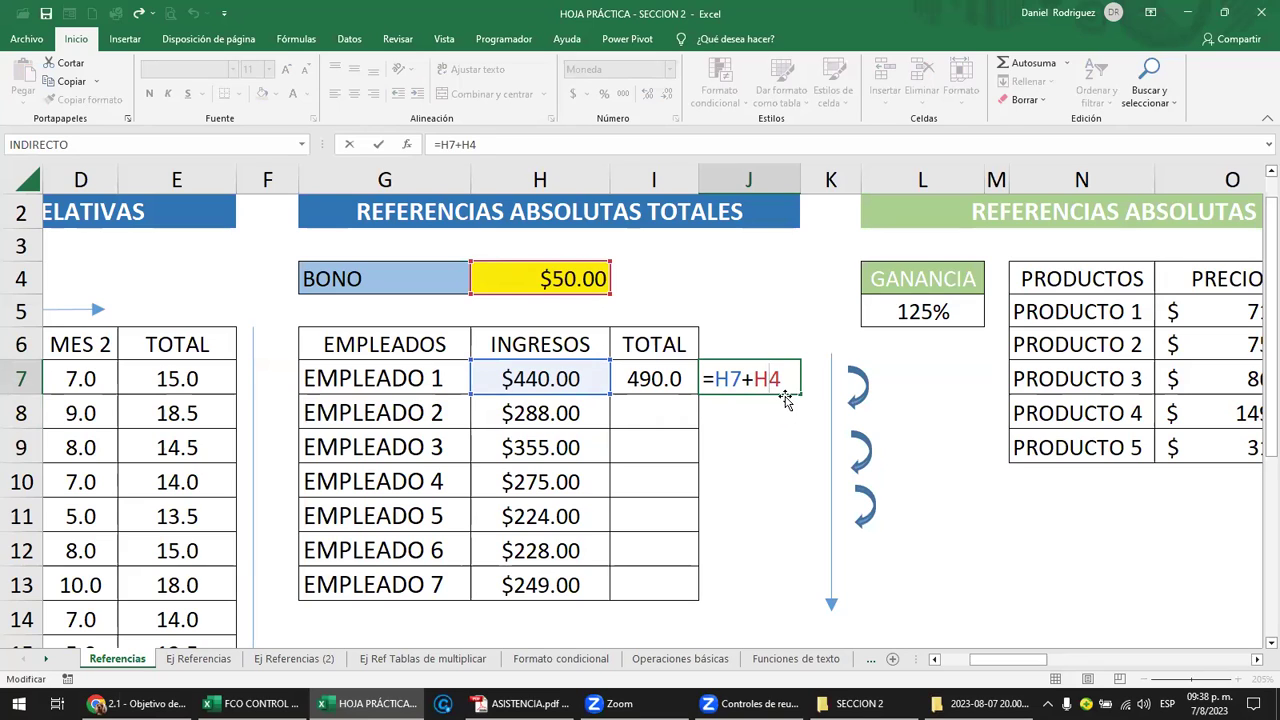
Cycle H4 in J7's formula through $H$4, H$4, $H4 and back to H4, then confirm
key(F4)
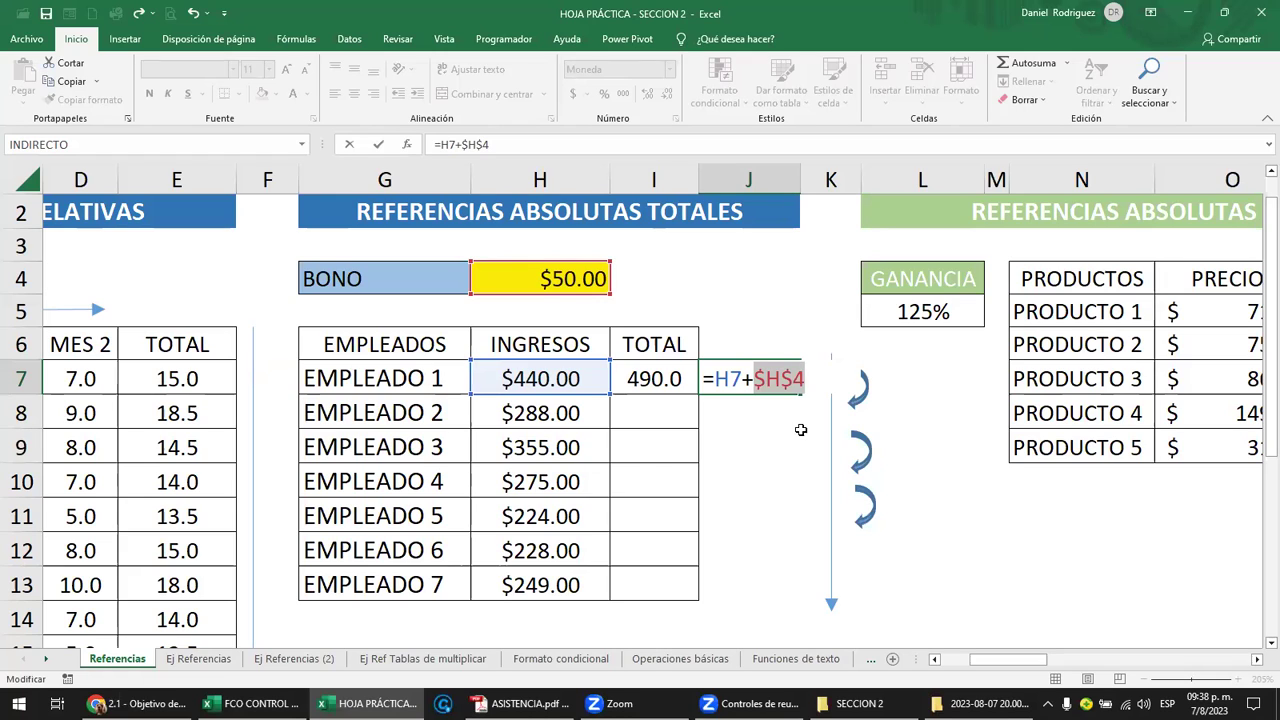
key(F4)
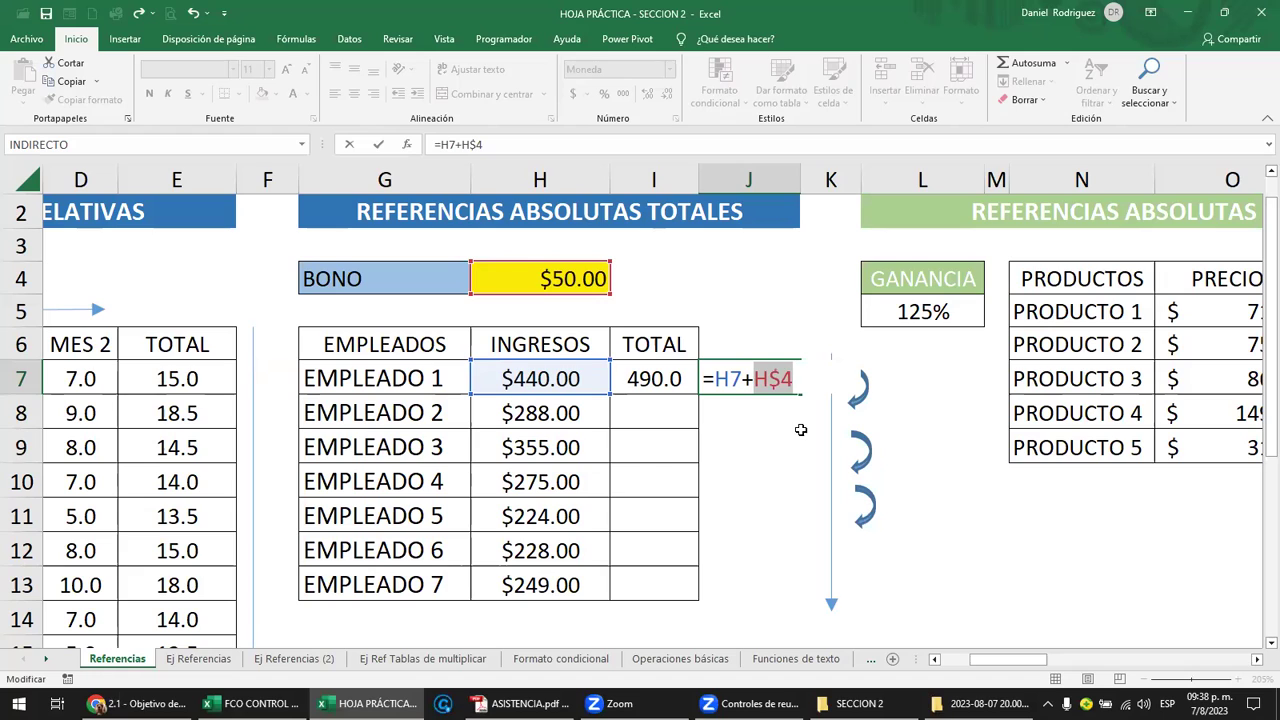
key(F4)
key(F4)
key(F4)
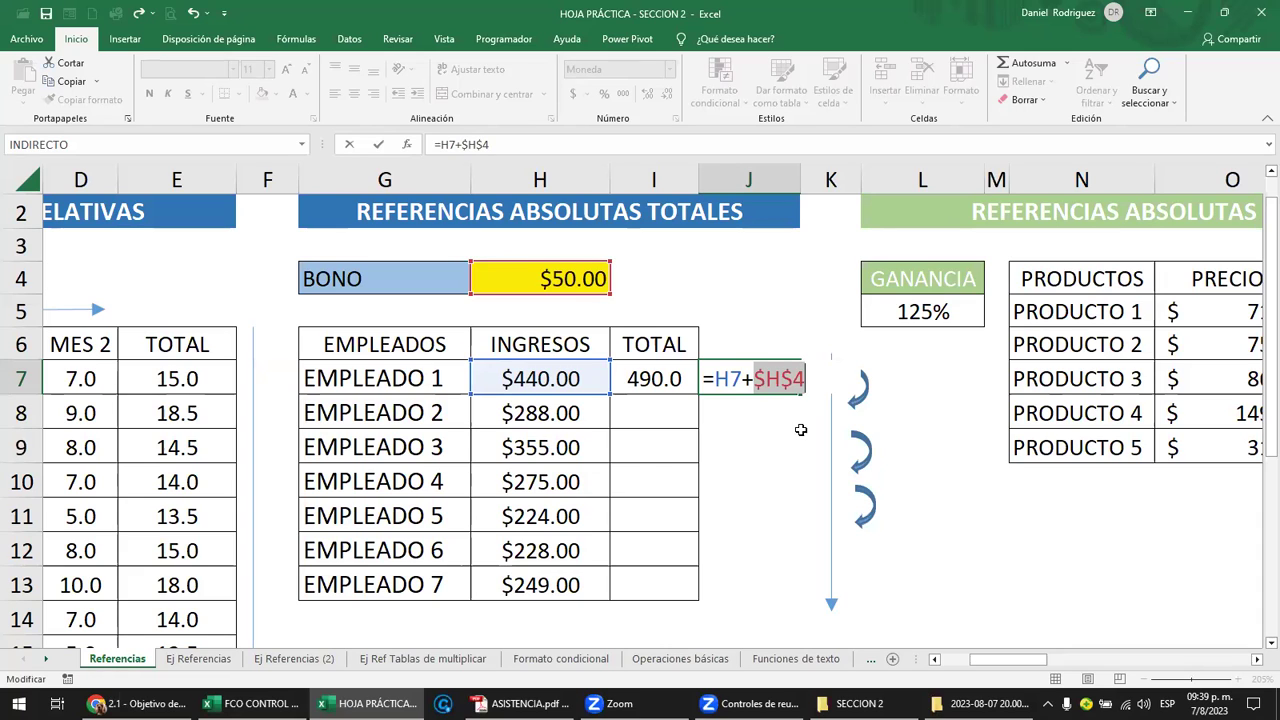
key(F4)
key(F4)
key(F4)
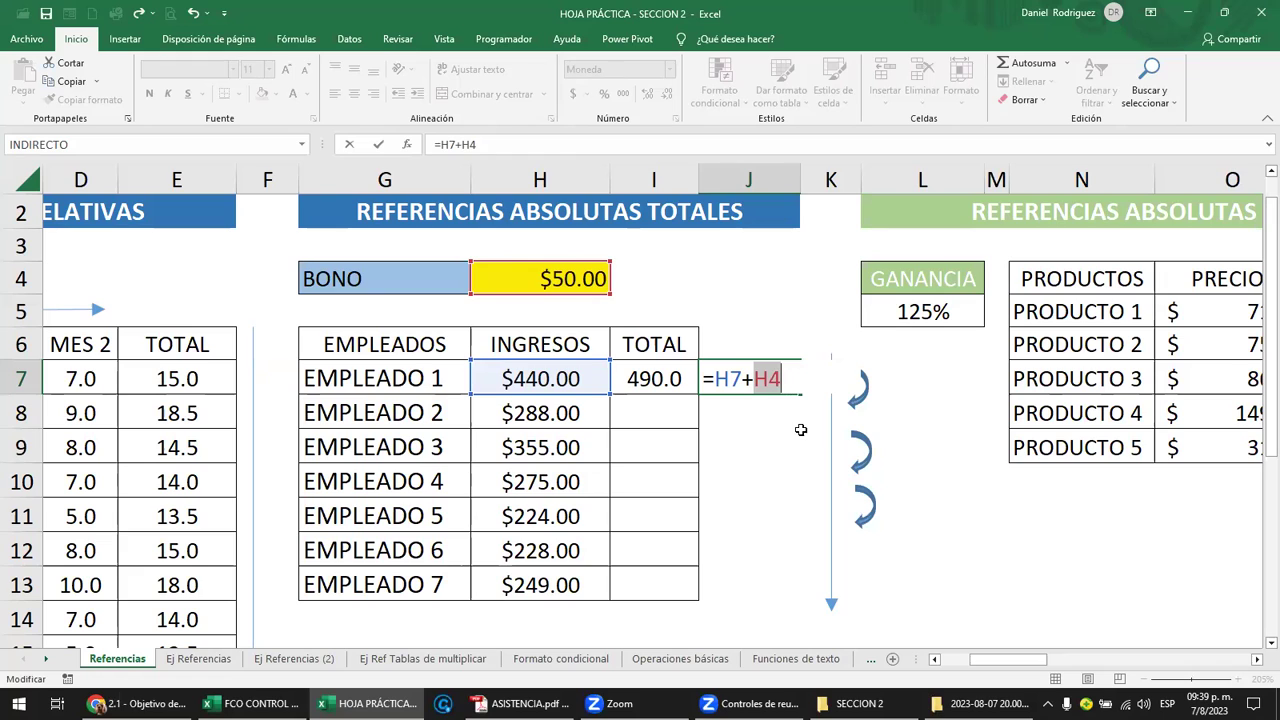
key(F4)
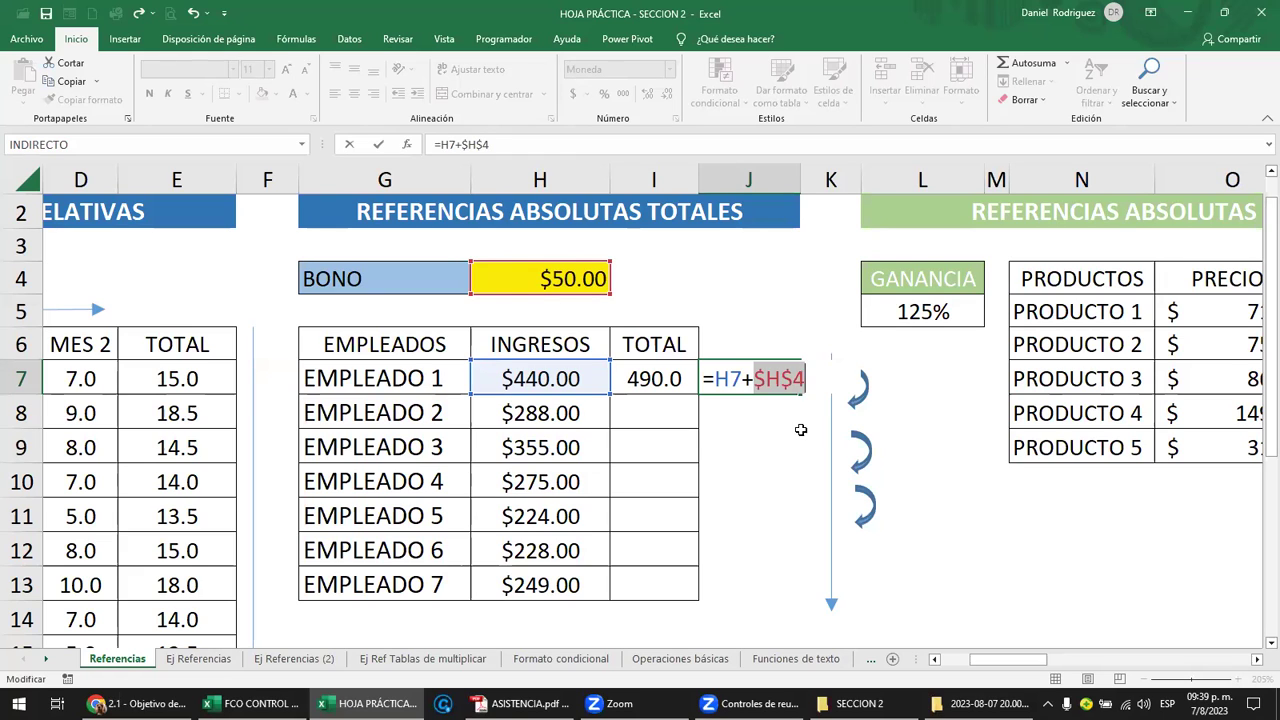
key(Return)
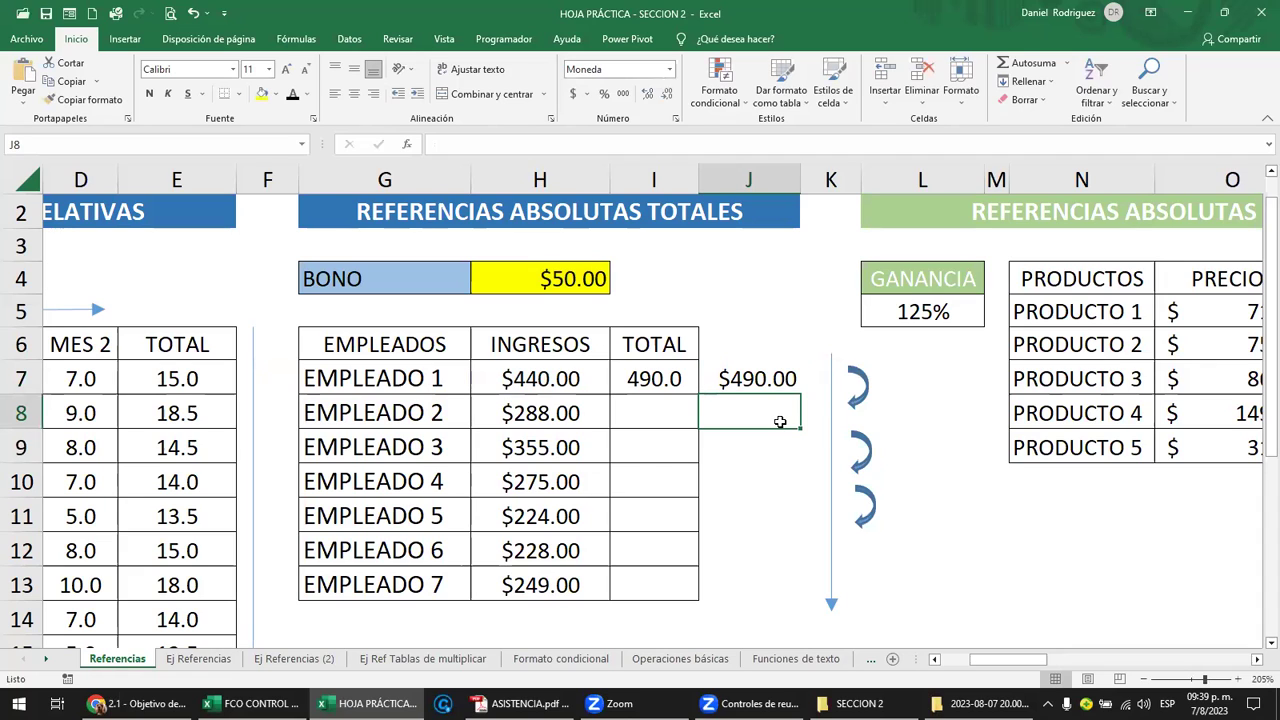
Delete the totals in J7 and I7, ending on J7
key(Up)
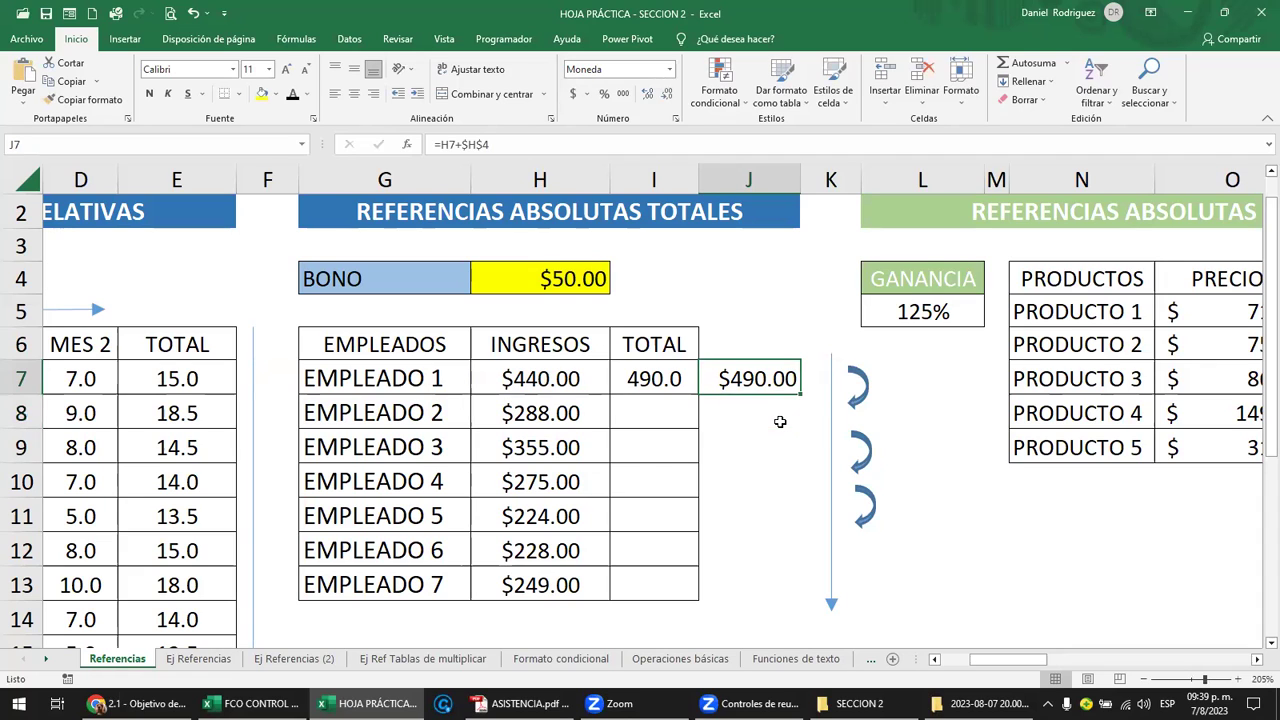
key(Delete)
key(Left)
key(Delete)
key(Right)
Enter =H7+$H$4 in J7, locking the bonus reference, for $490.00
text(=)
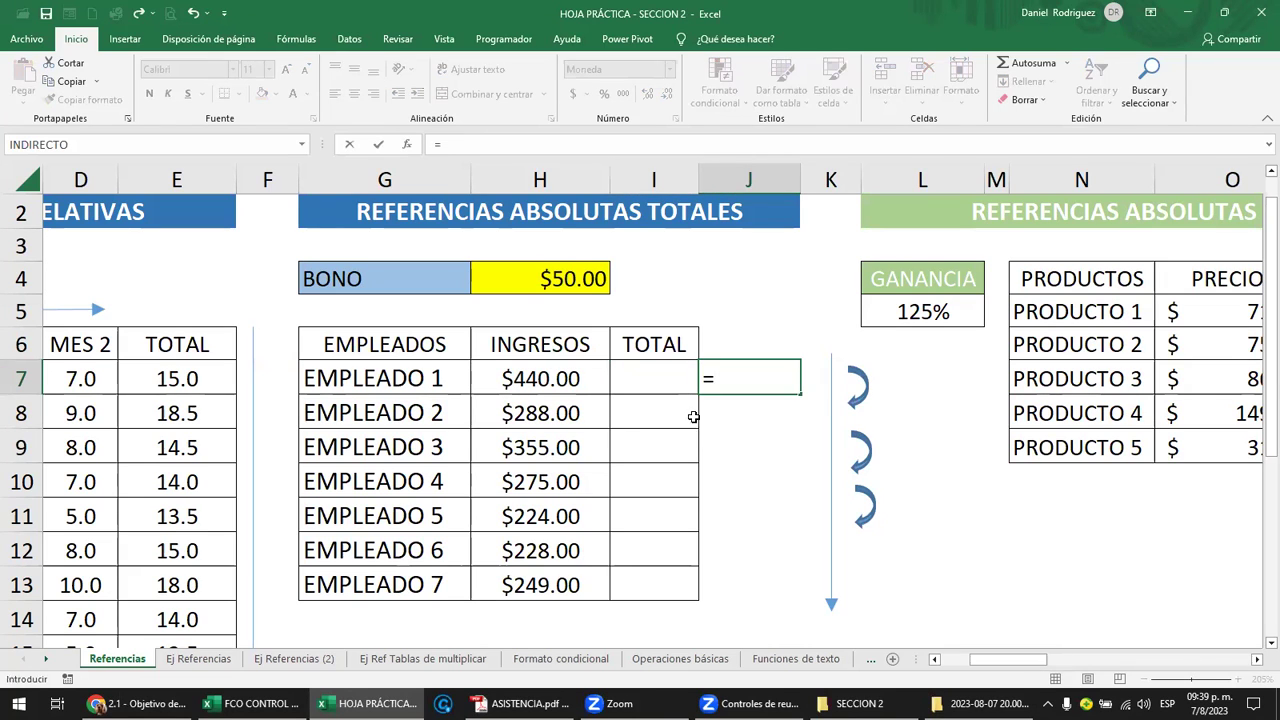
click(540, 375)
text(+)
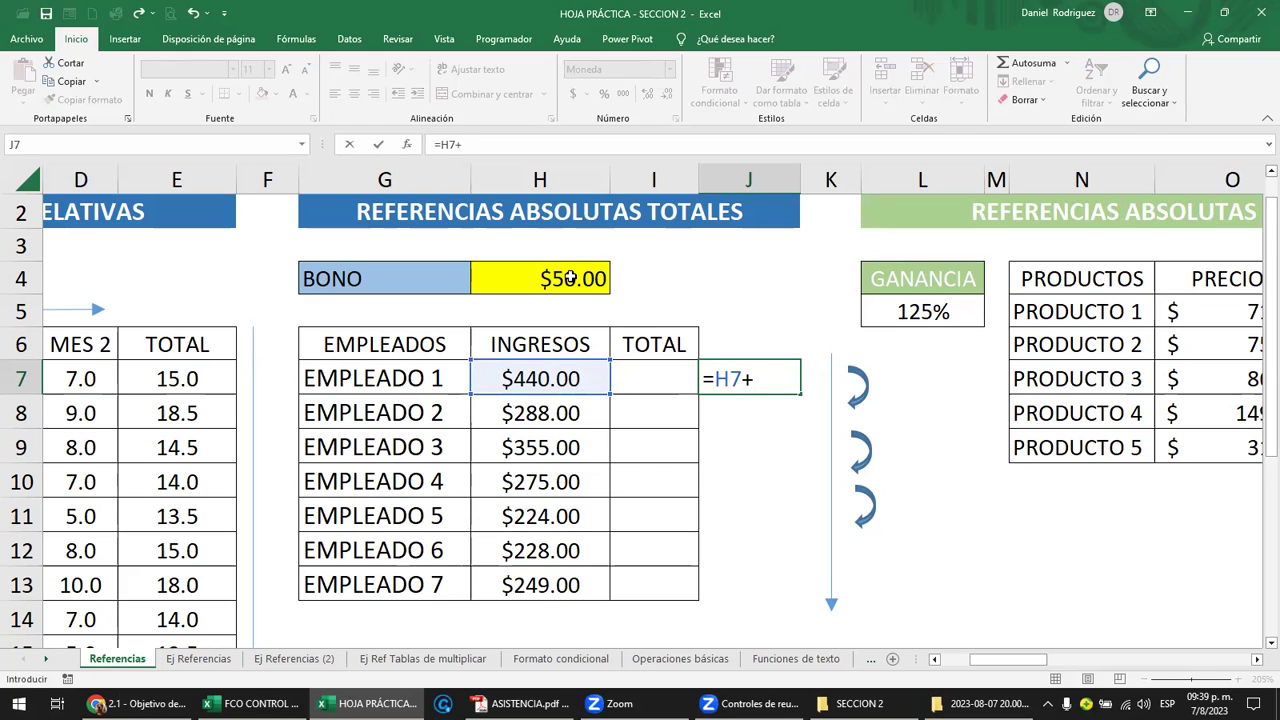
click(570, 279)
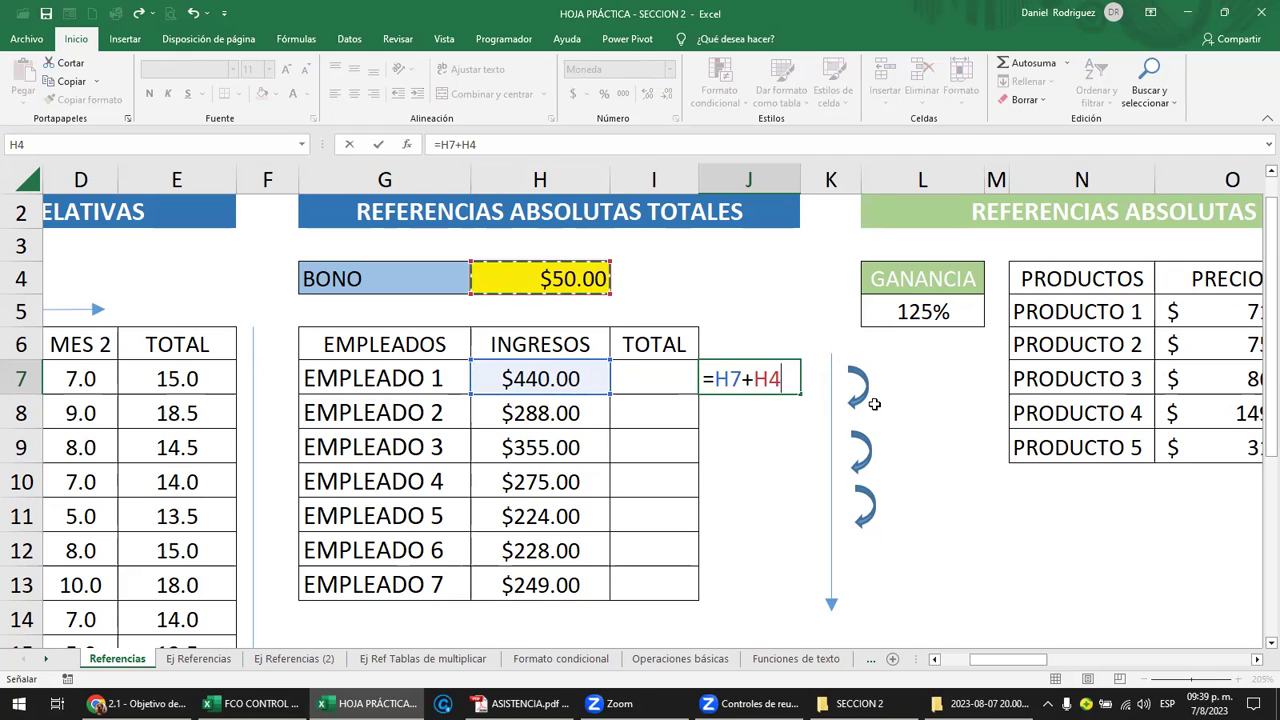
key(F4)
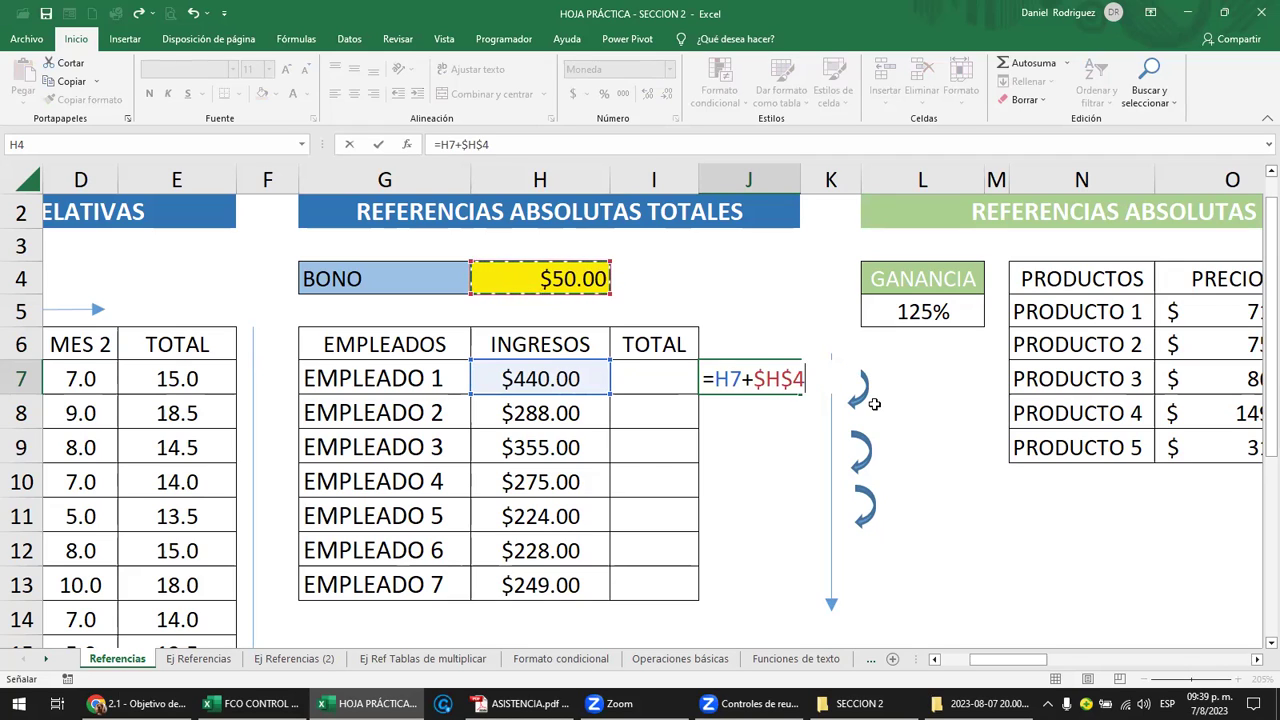
key(F4)
key(F4)
key(F4)
key(F4)
key(Return)
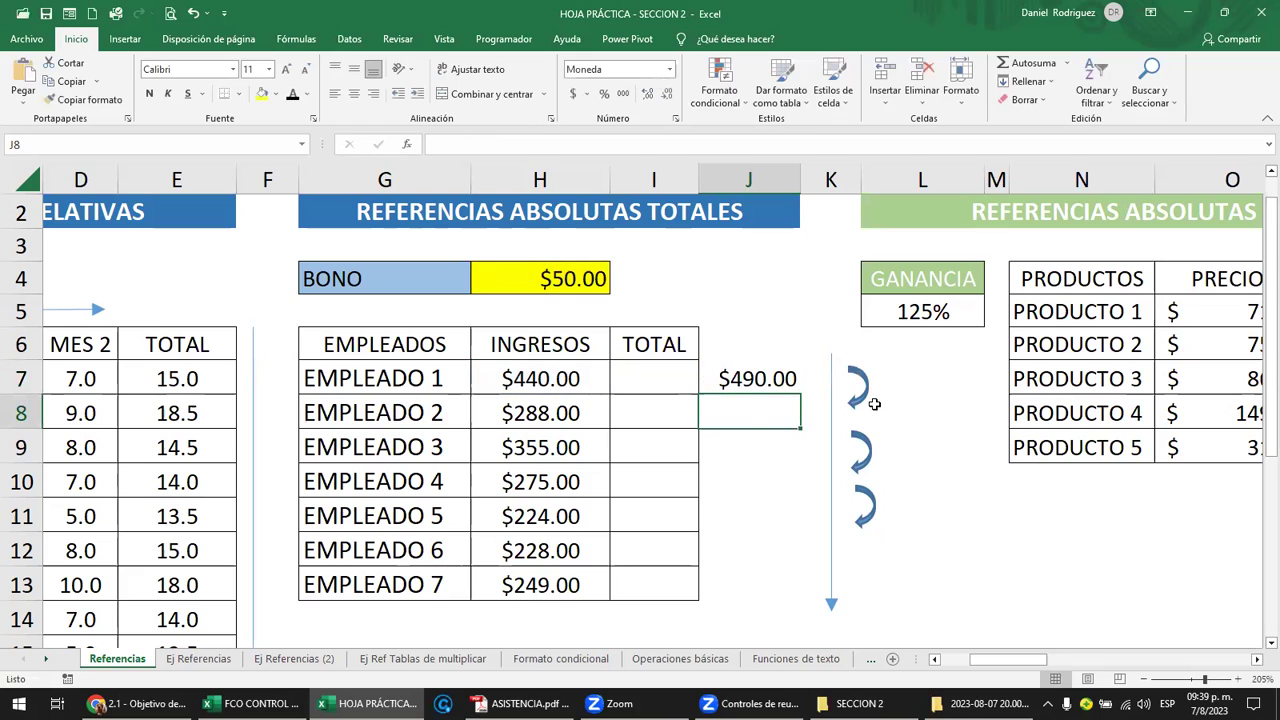
click(745, 375)
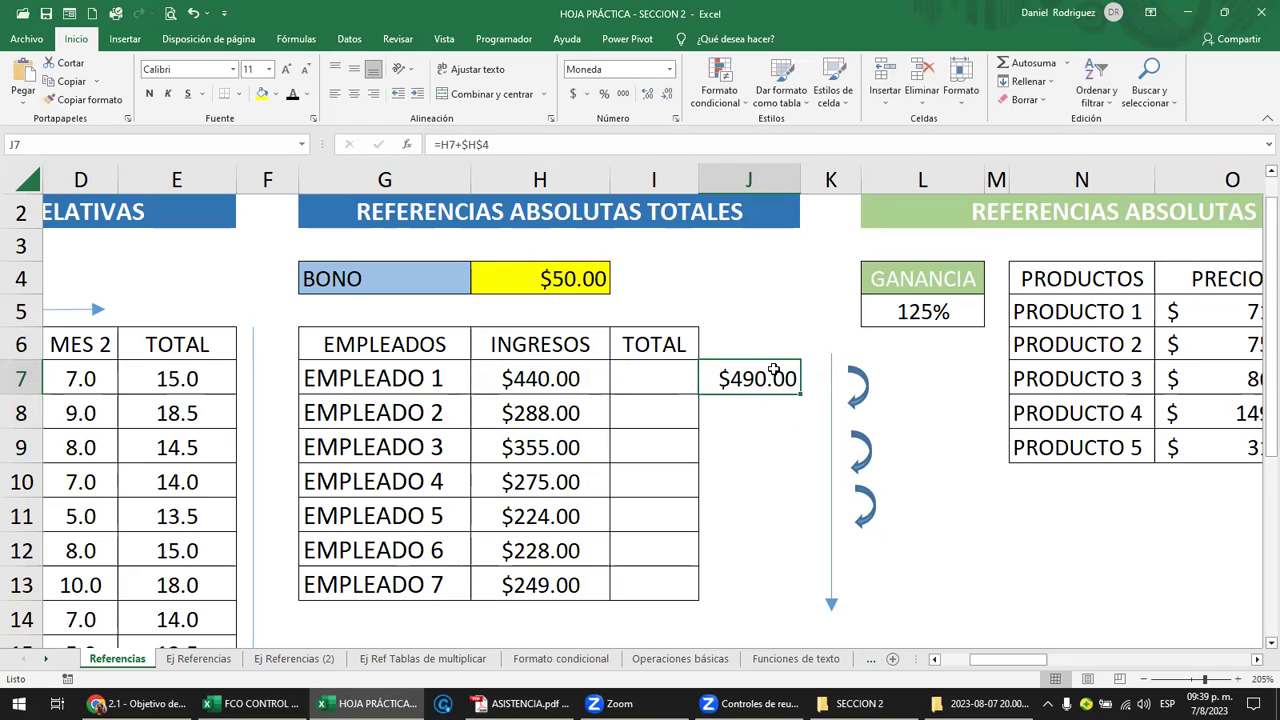
Fill J7's formula down to J13 and verify J8 reads =H8+$H$4 ($338.00)
double_click(800, 395)
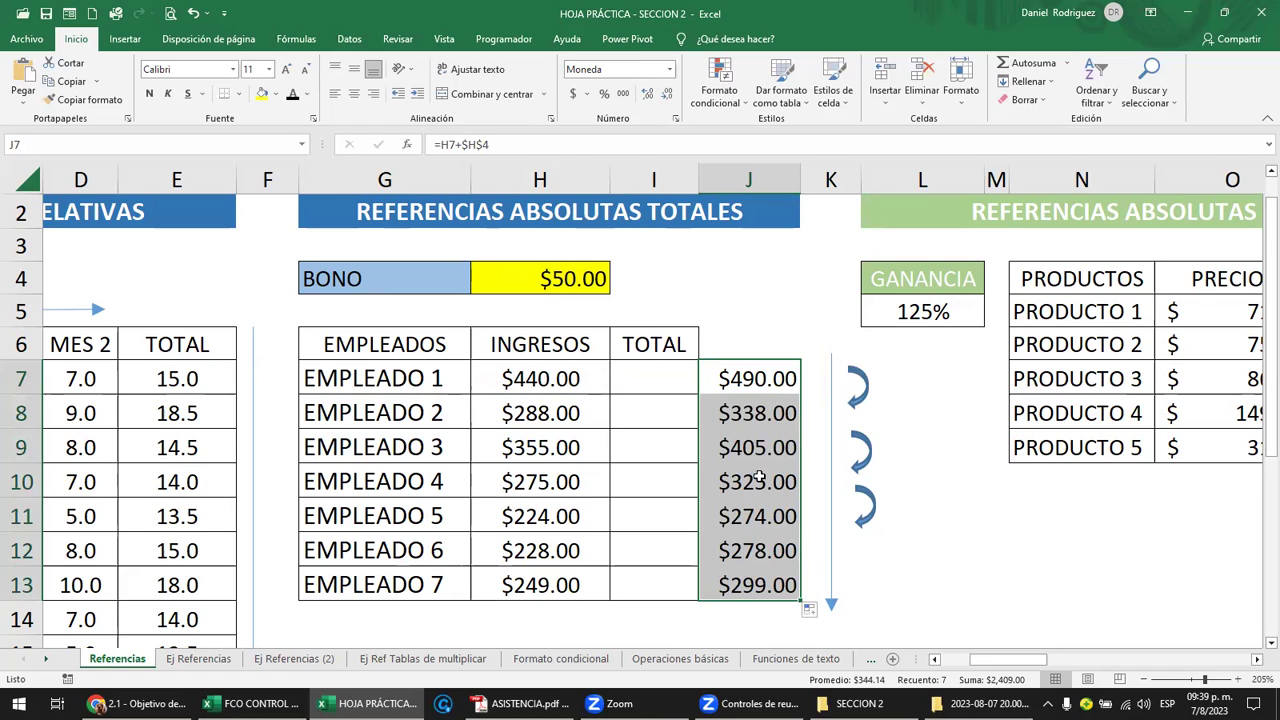
click(759, 412)
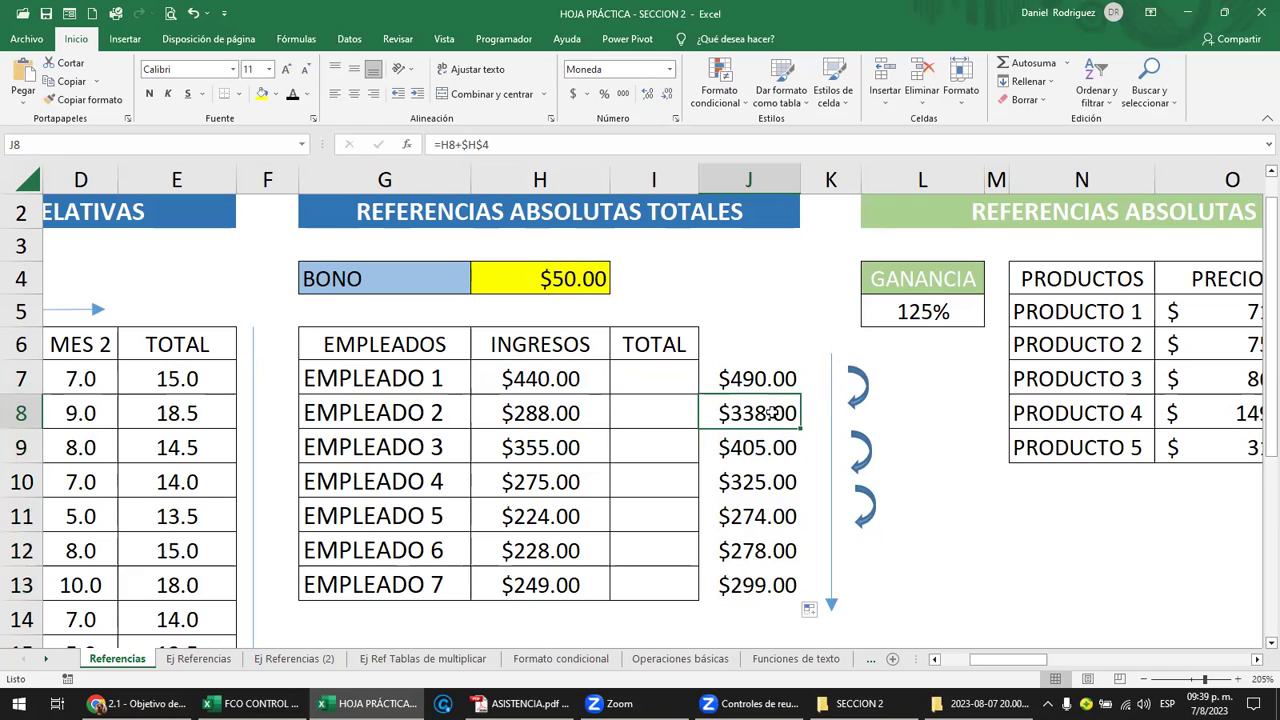
double_click(770, 380)
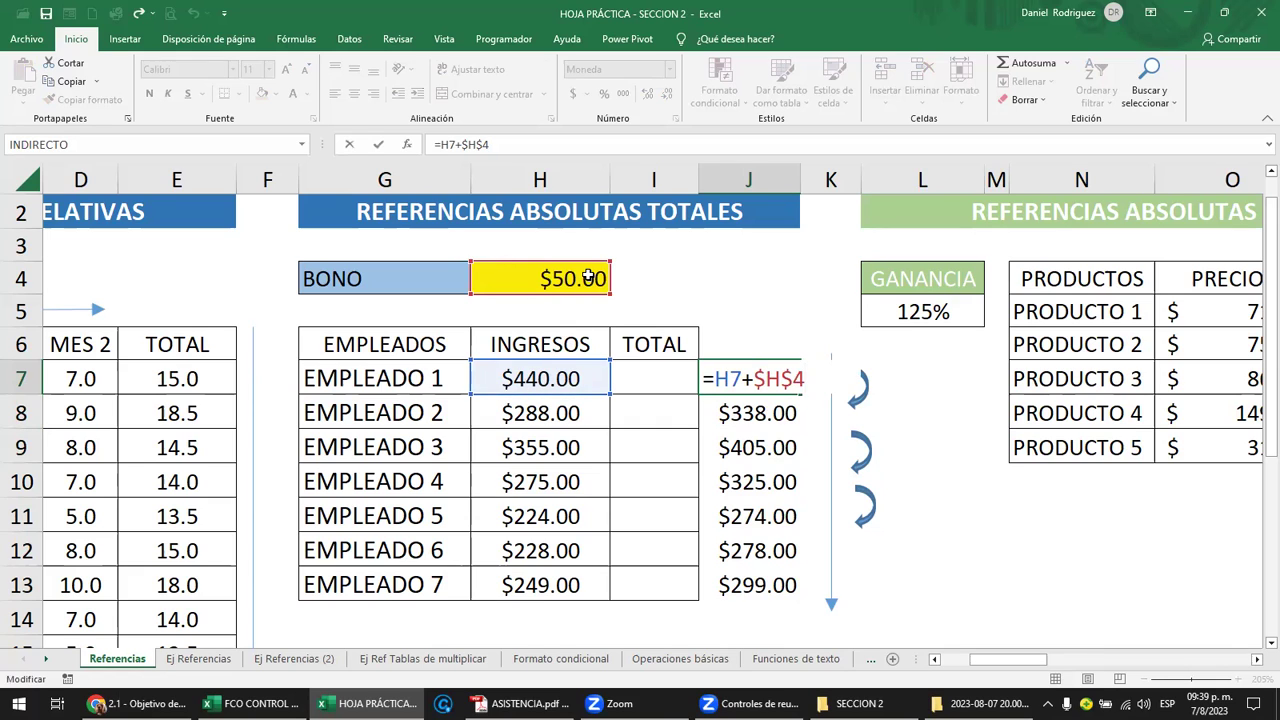
key(ctrl+Return)
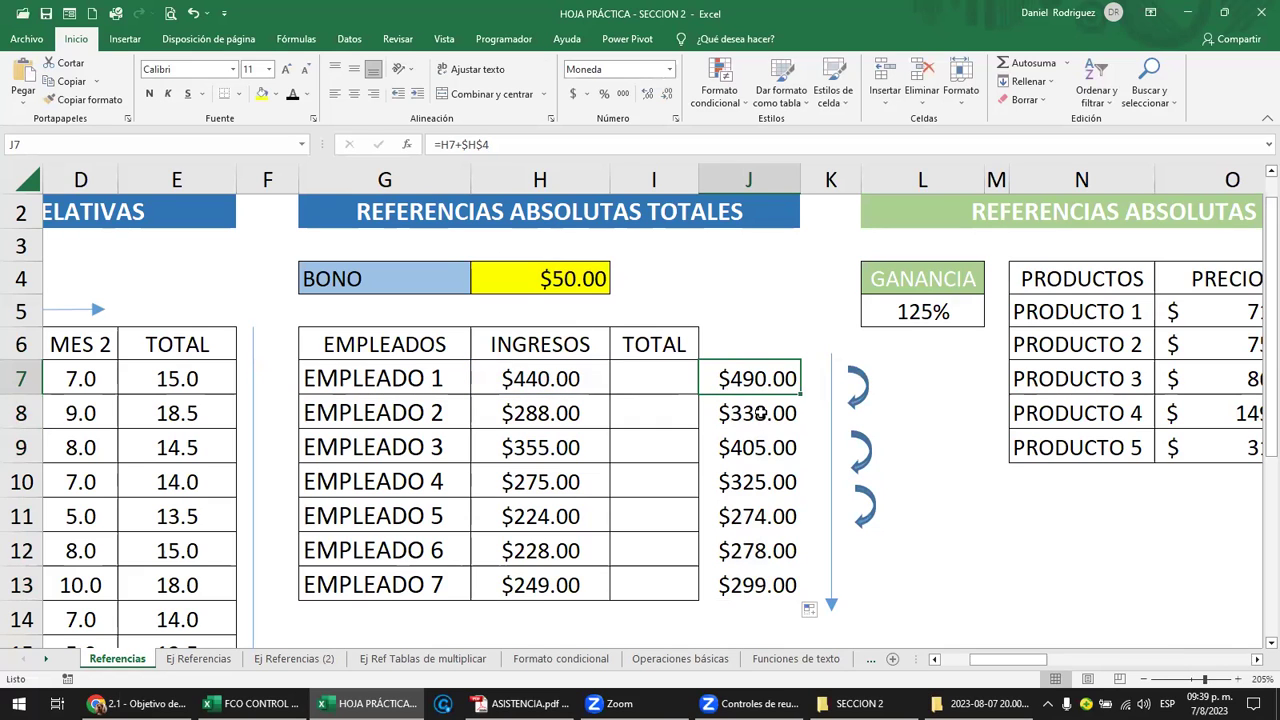
click(760, 413)
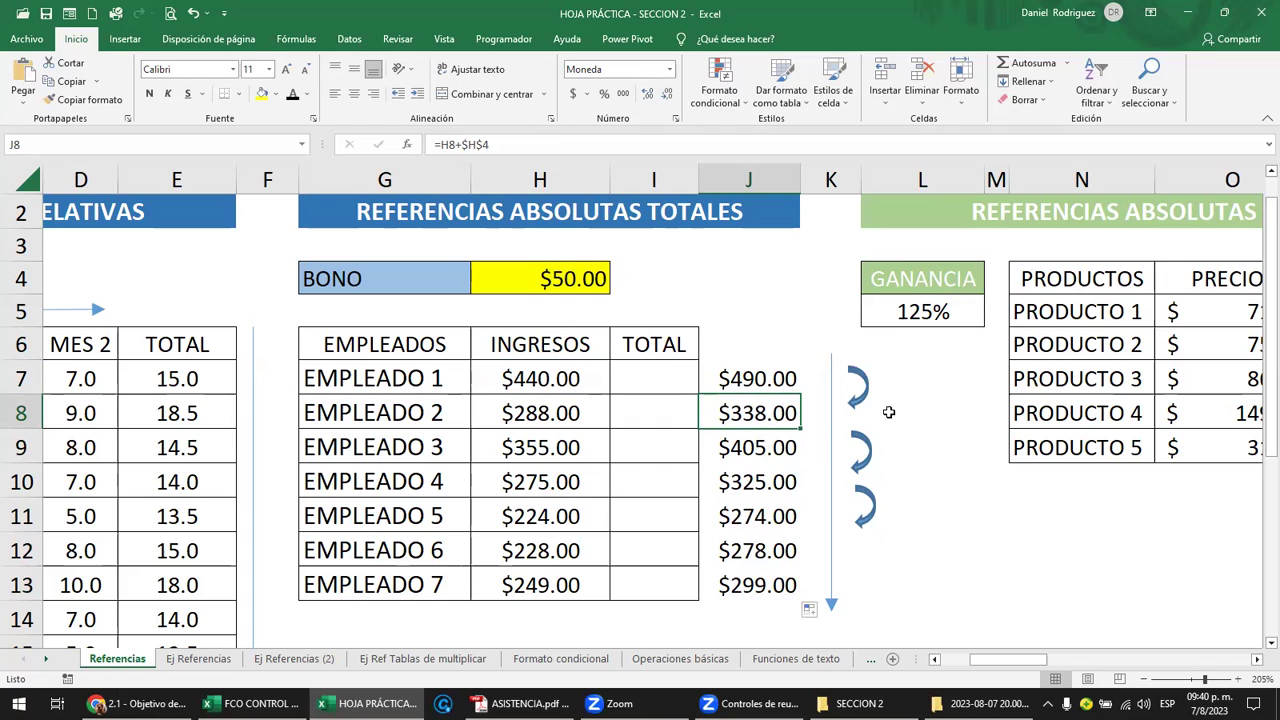
drag(858, 390, 646, 400)
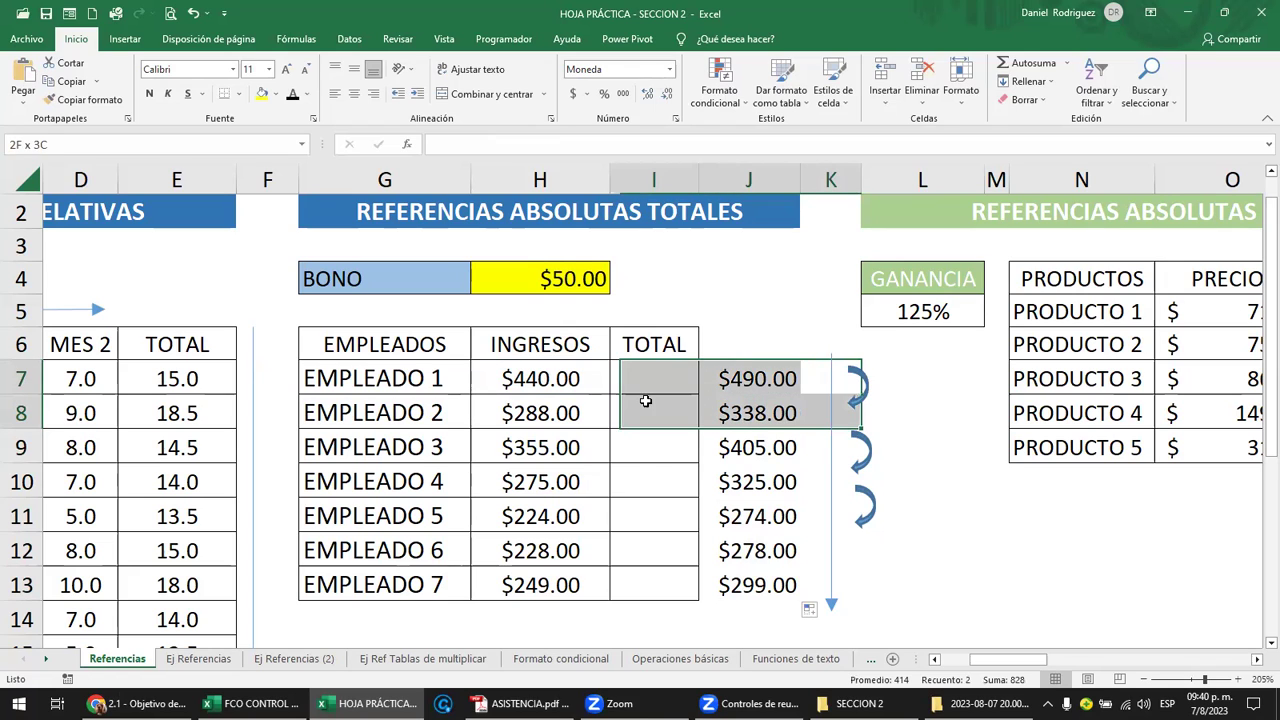
click(895, 412)
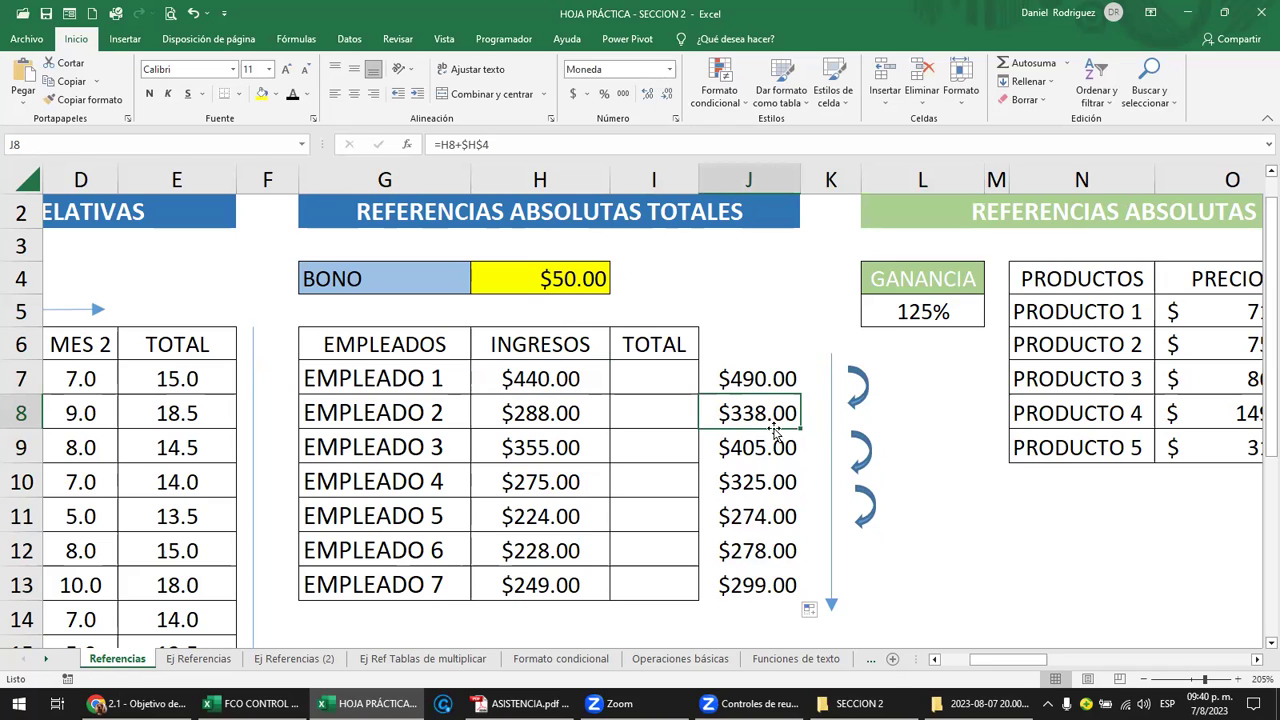
double_click(748, 418)
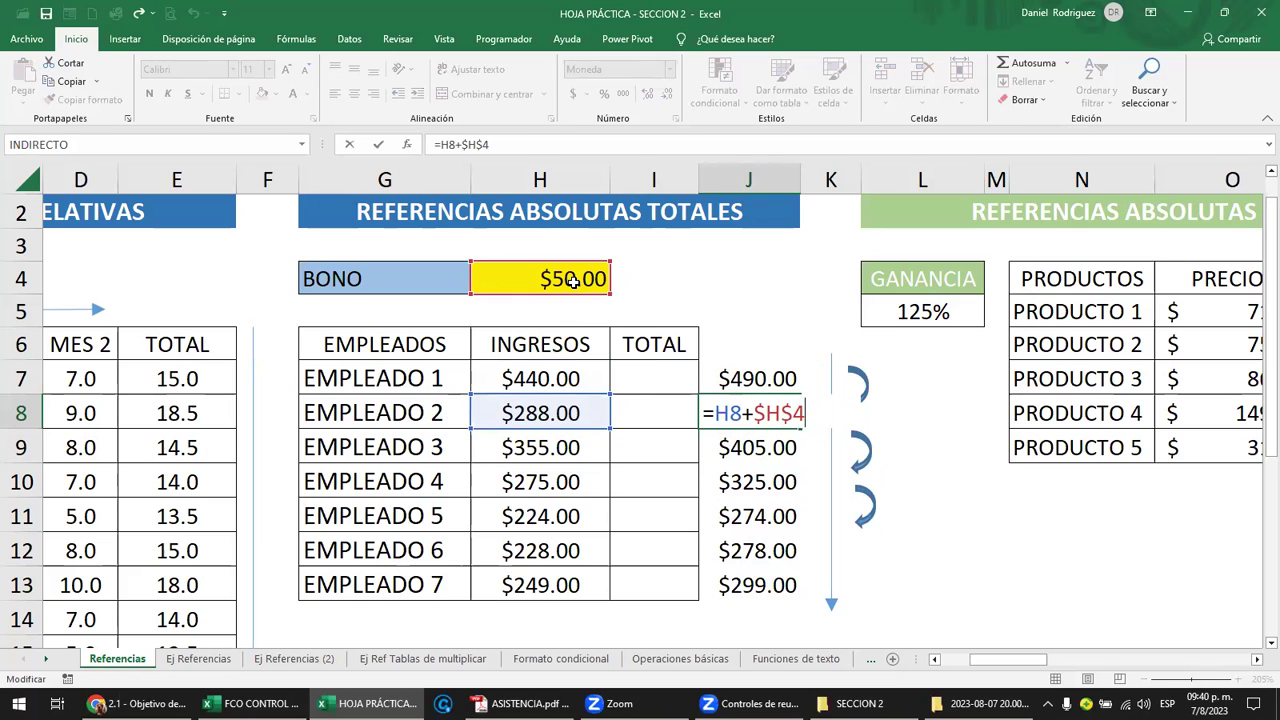
Review the existing formulas in J8, J9 and J7 without changing them
key(Return)
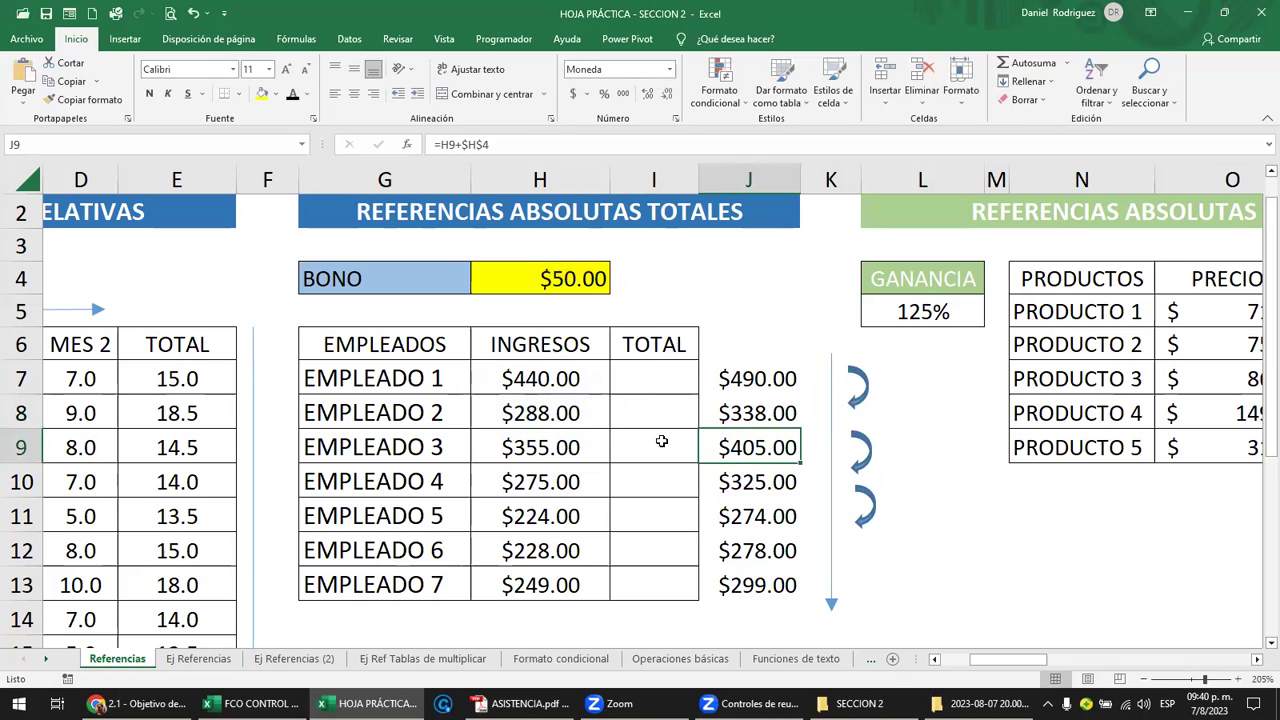
double_click(765, 449)
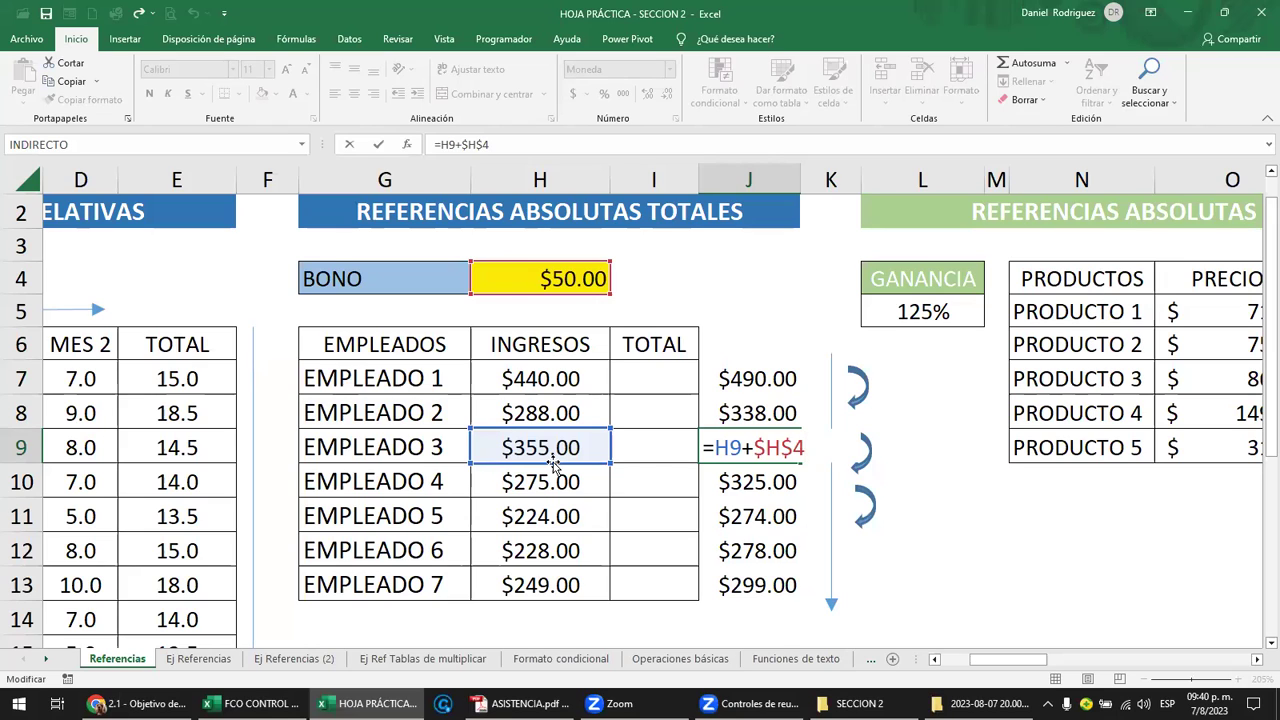
key(ctrl+Return)
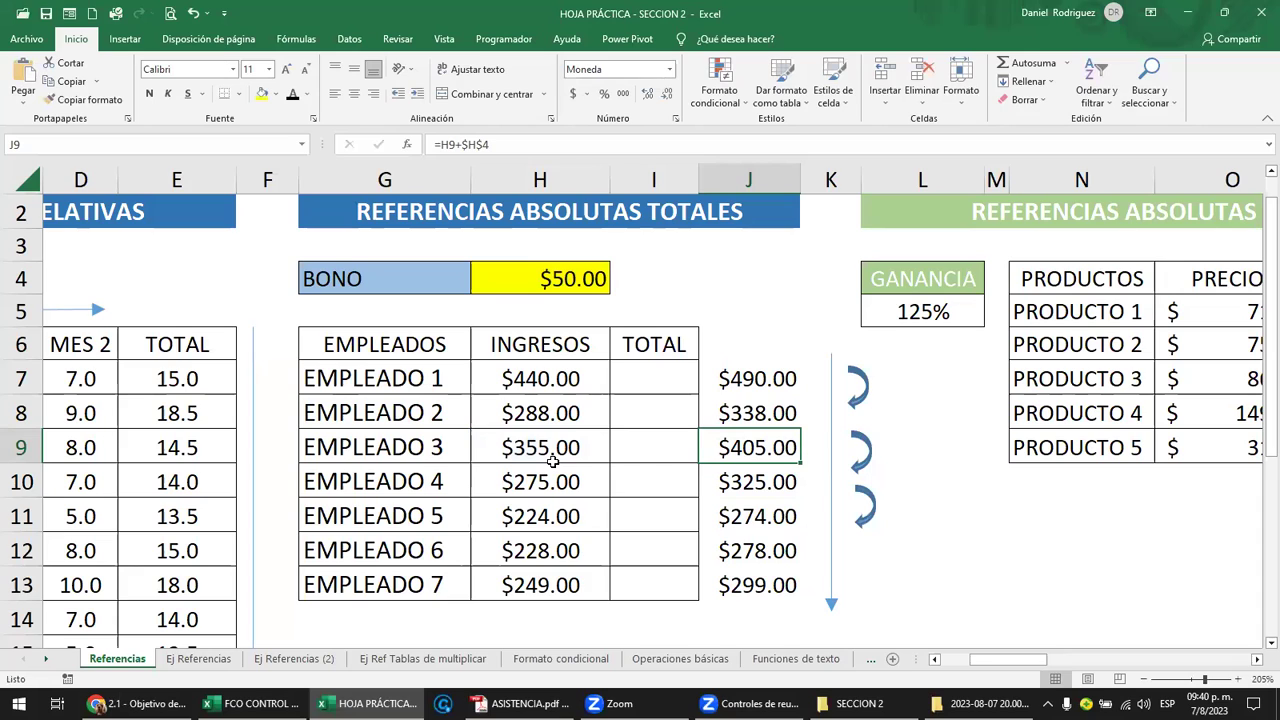
click(779, 379)
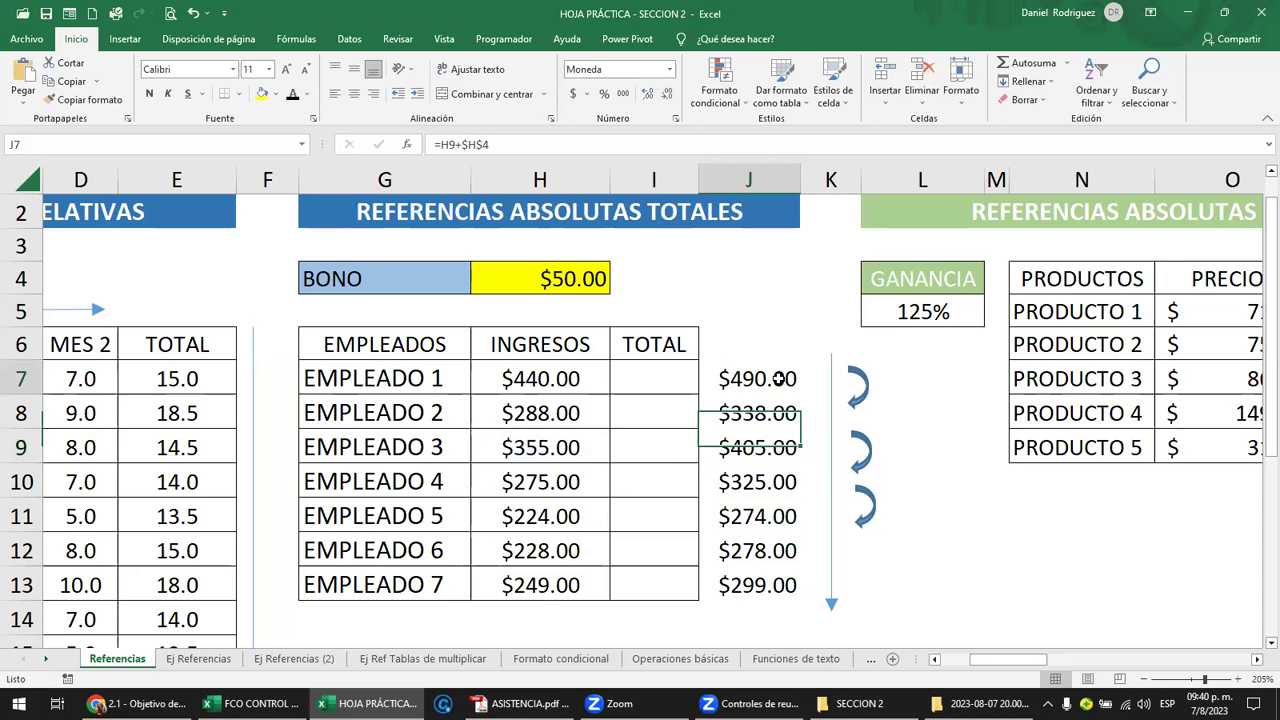
Enter =H7+$H$4 in I7 and fill it down to I13
click(660, 384)
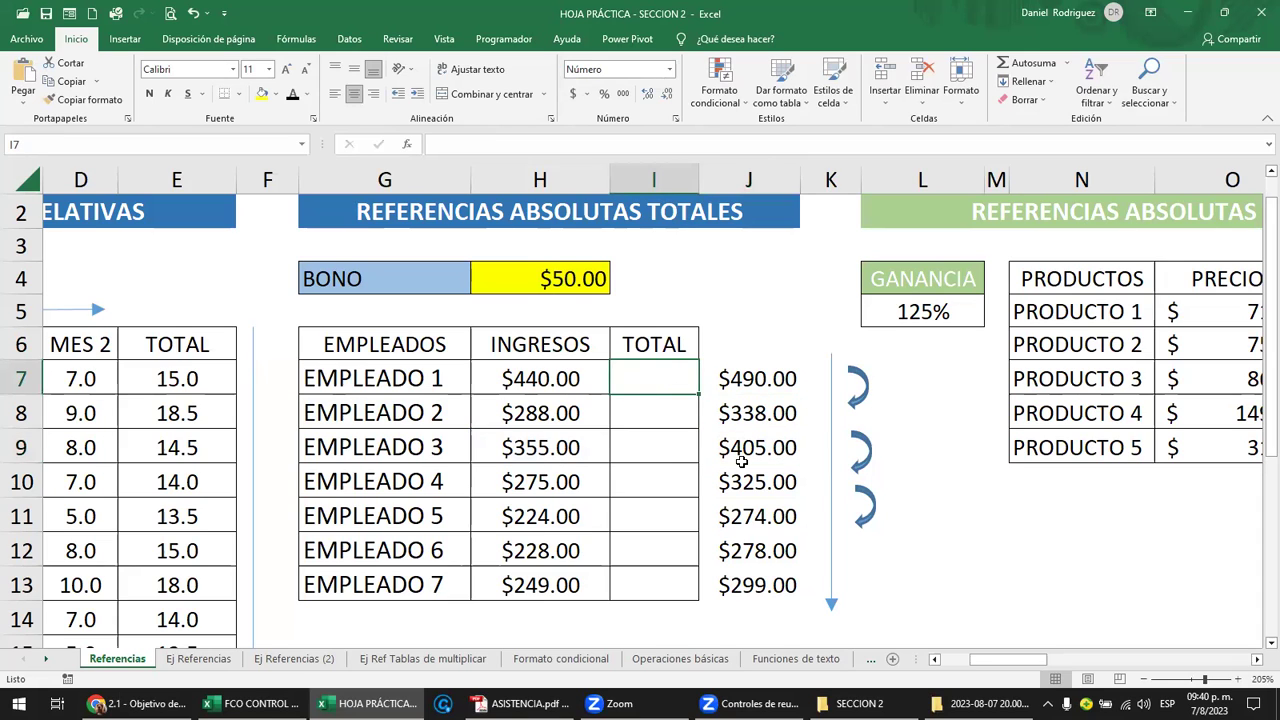
text(=)
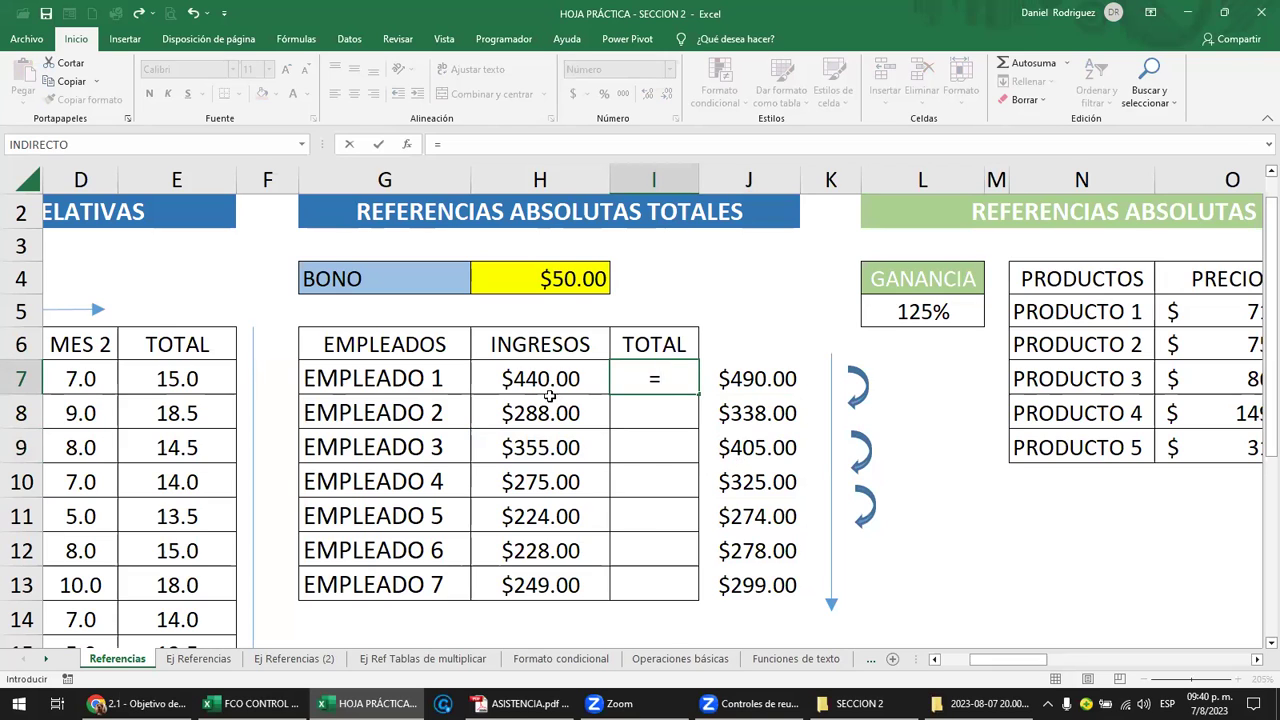
click(541, 384)
text(+)
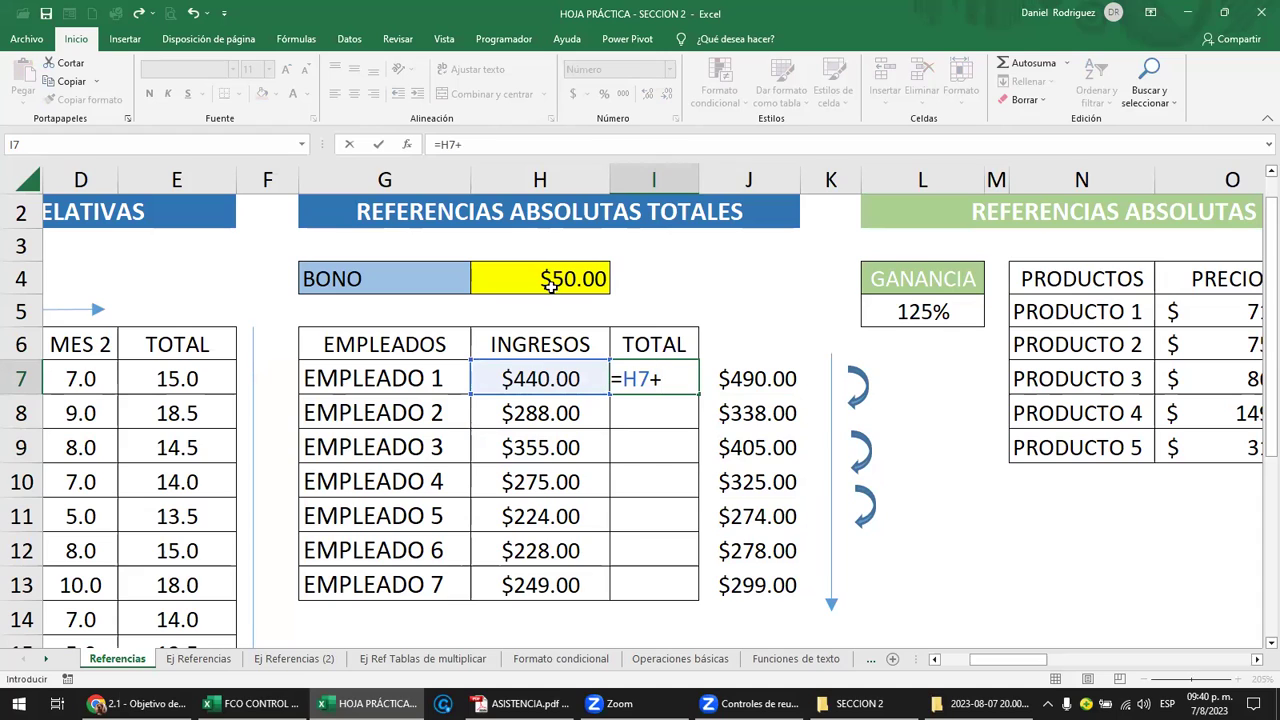
click(549, 282)
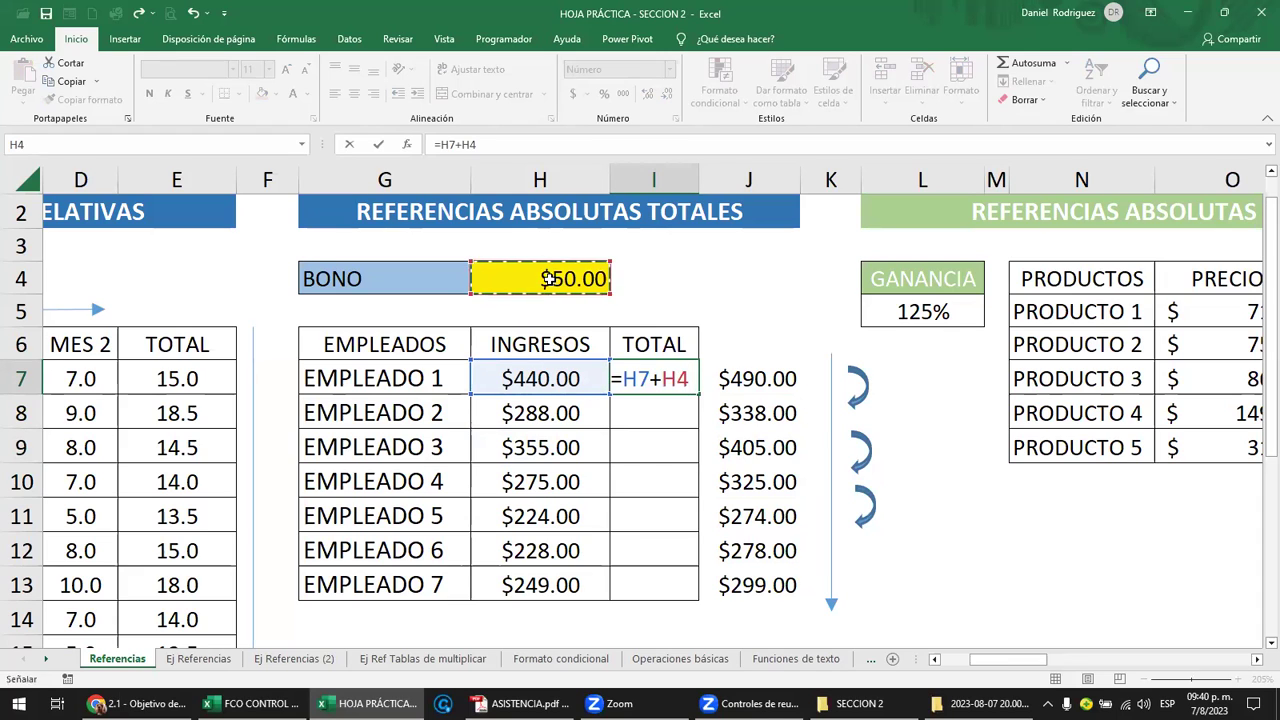
key(F4)
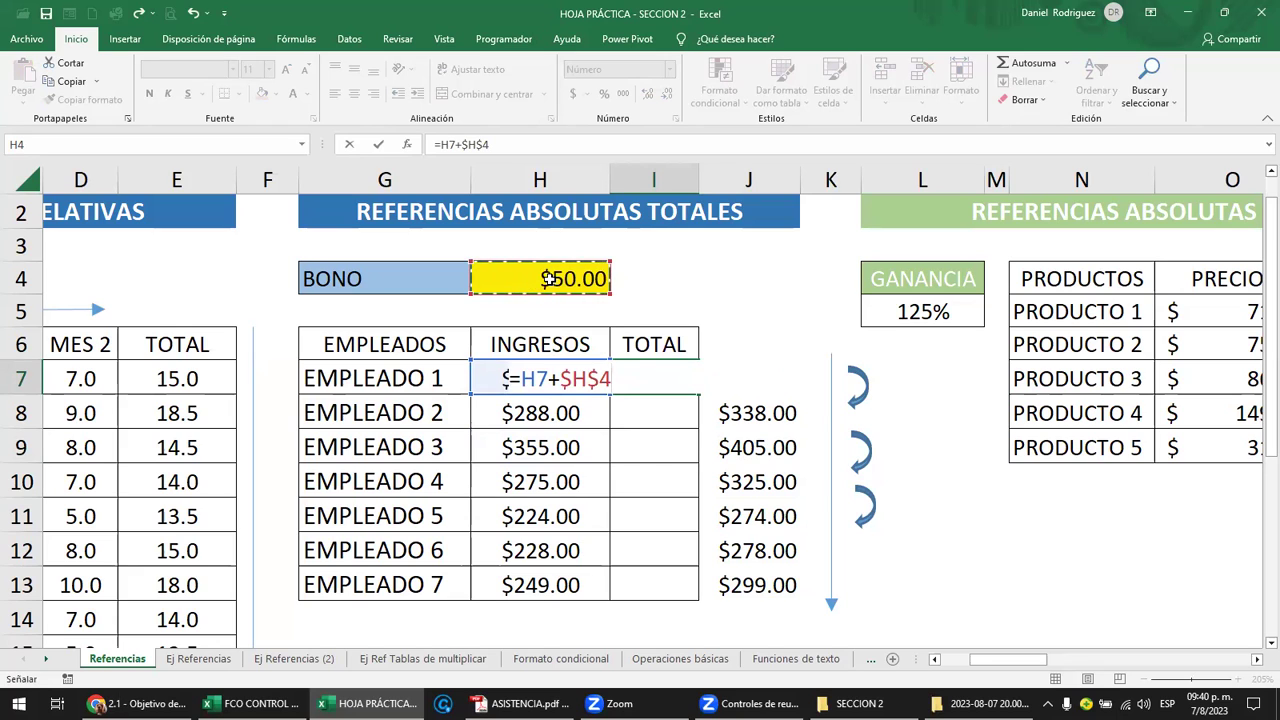
key(Return)
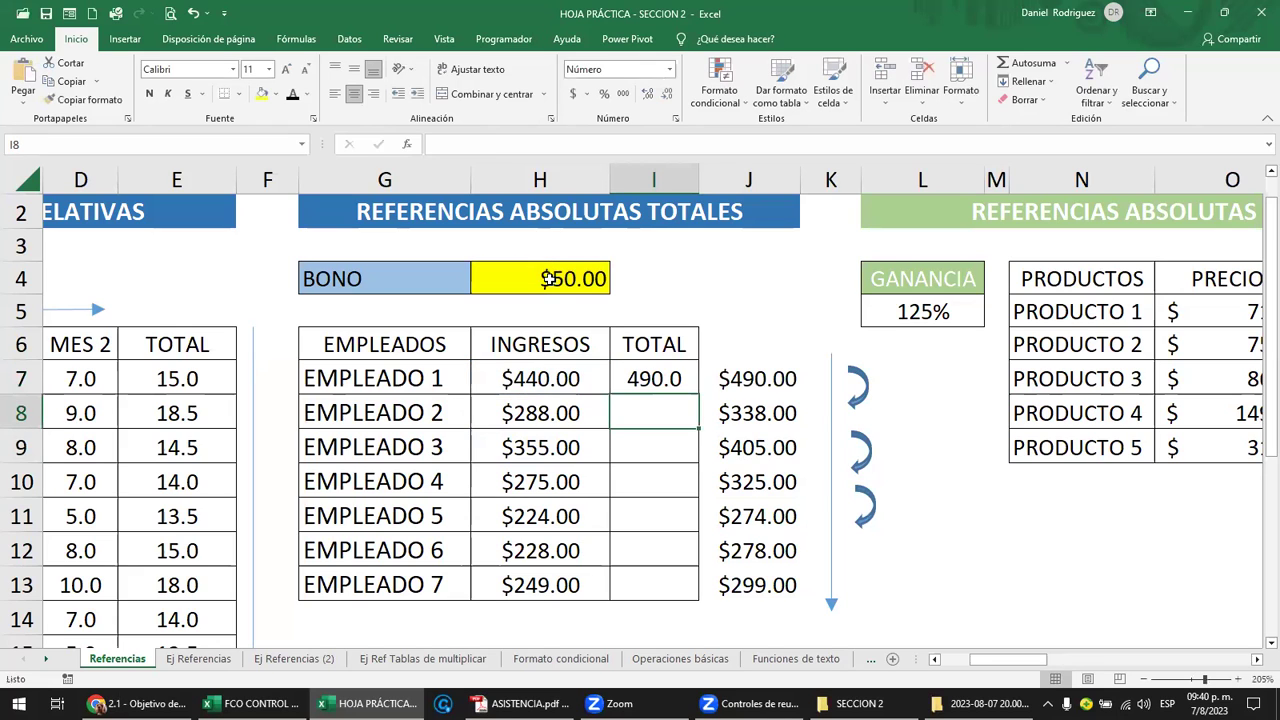
click(629, 382)
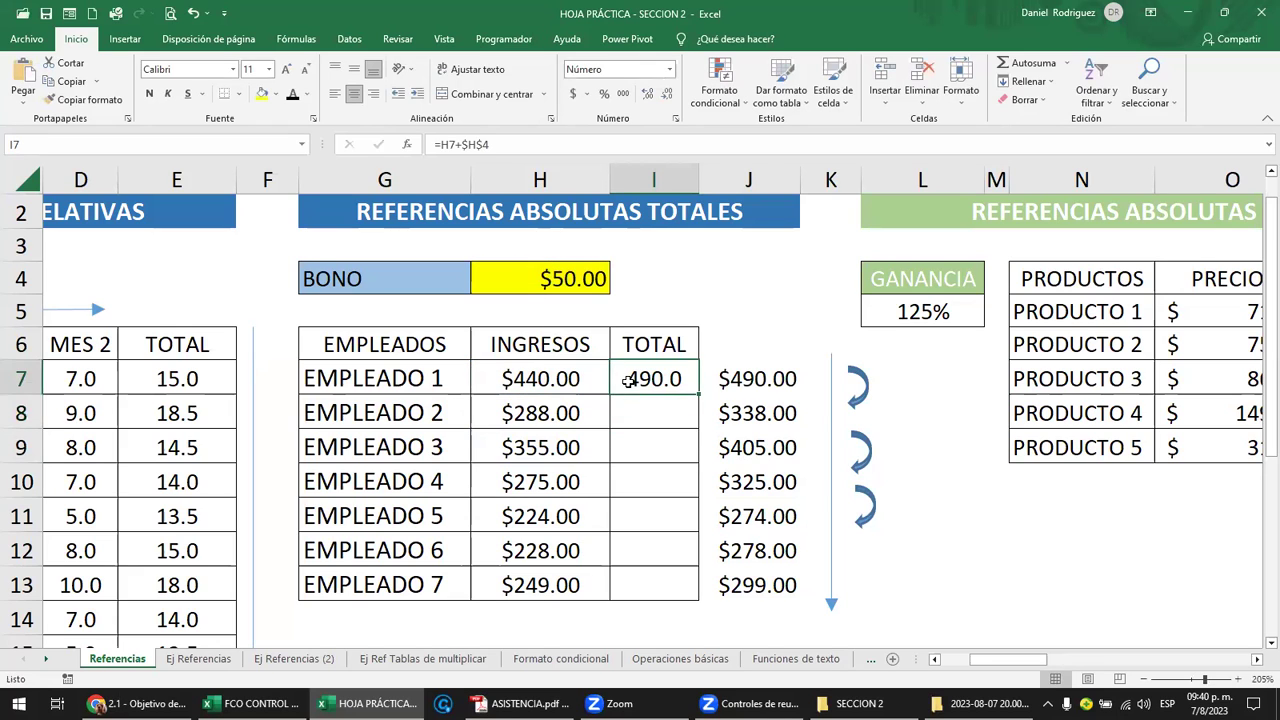
double_click(700, 394)
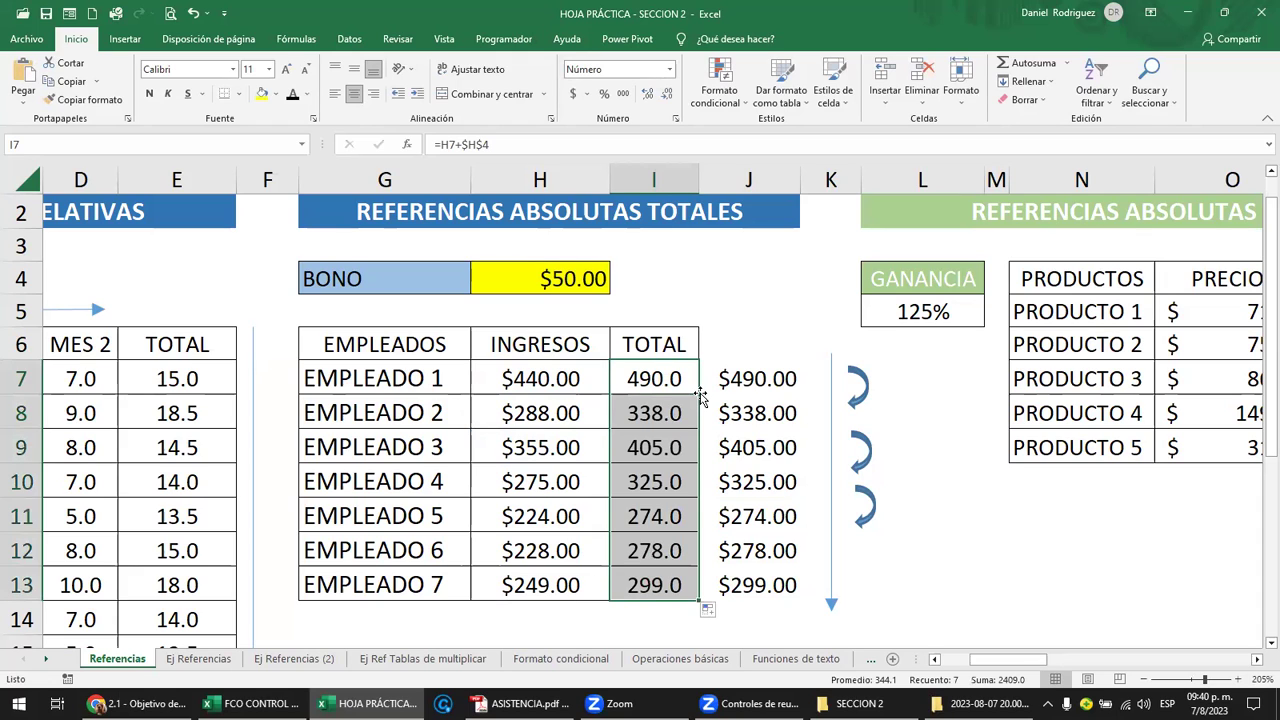
Check the formulas in J9 and I7 unchanged, then select the EMPLEADO 7 label
click(757, 440)
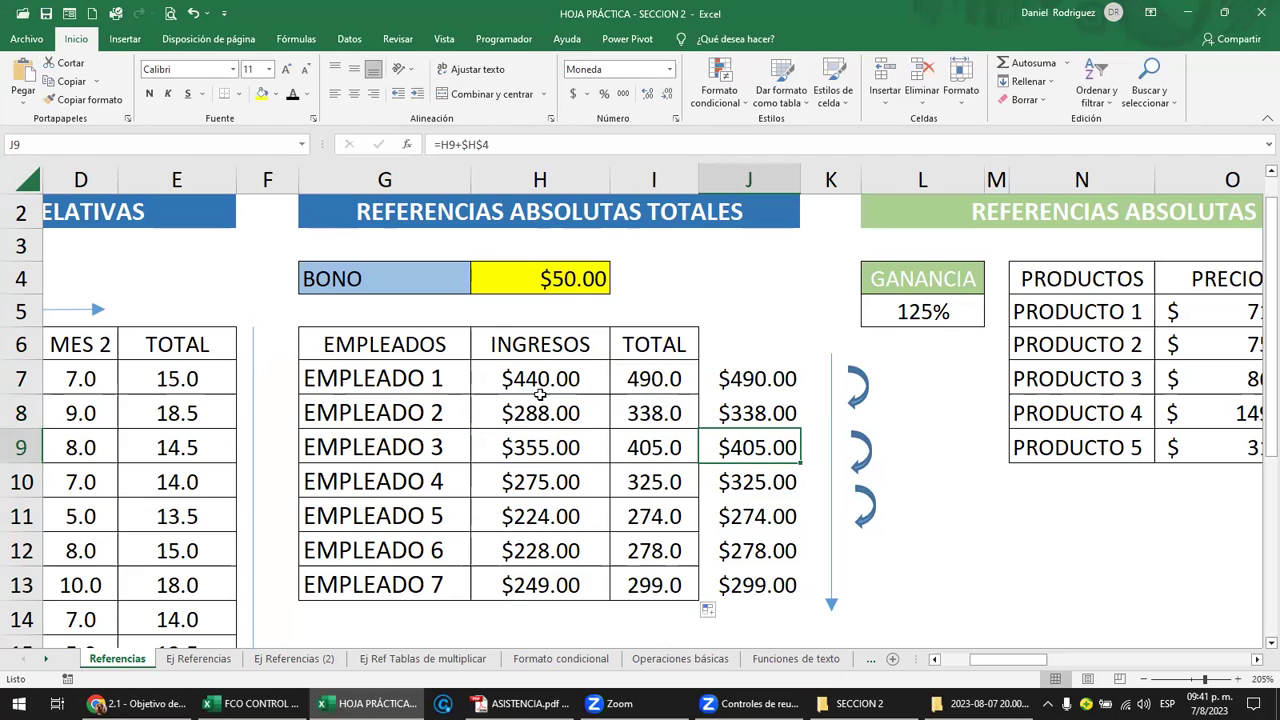
double_click(684, 384)
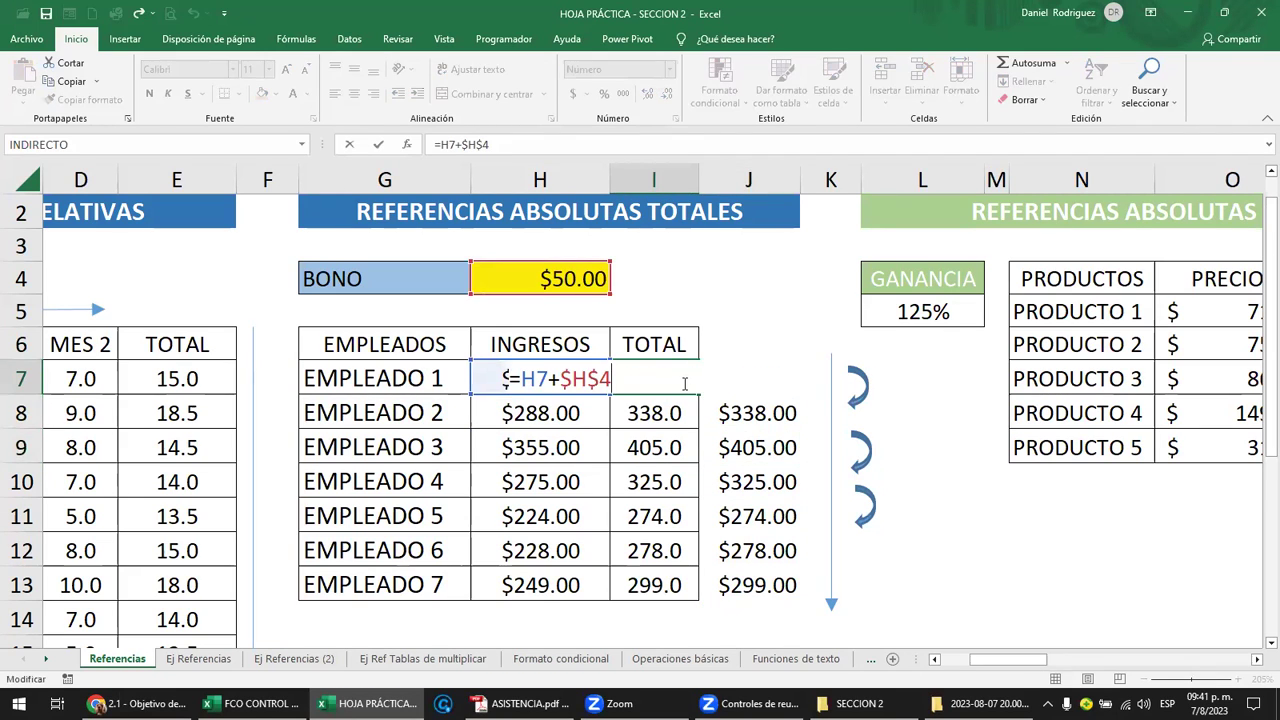
key(Escape)
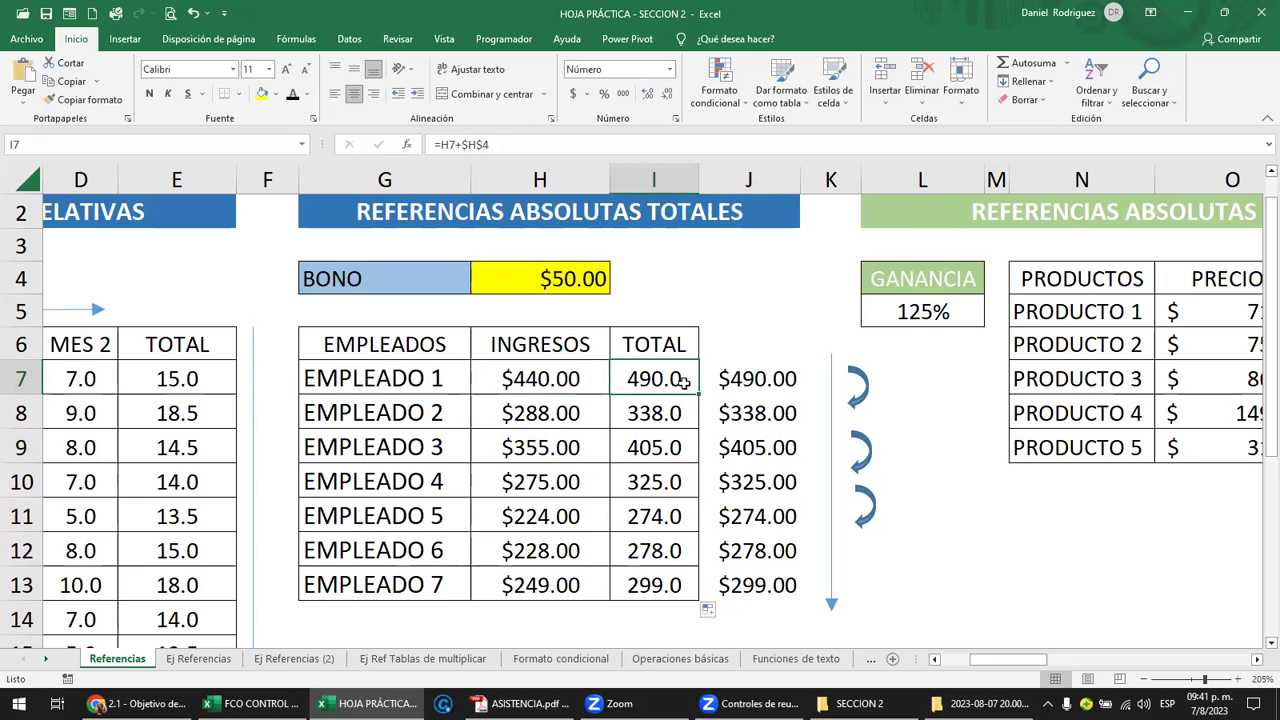
click(463, 581)
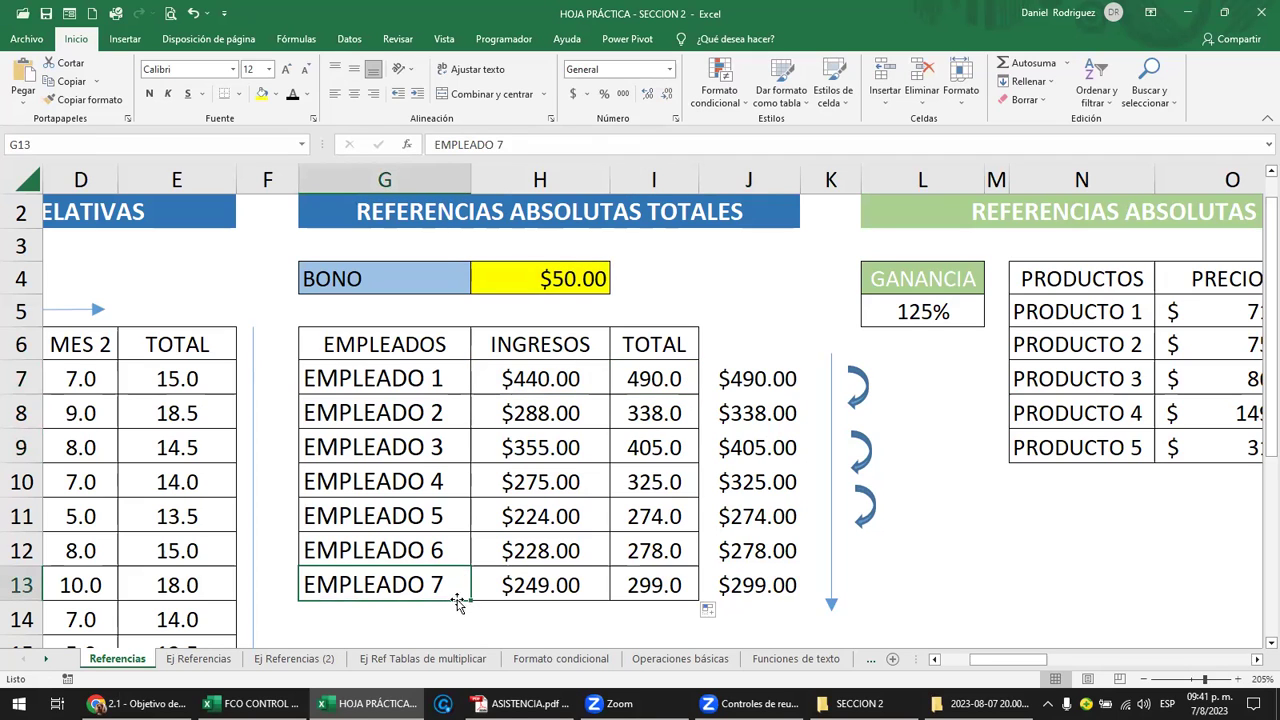
Add EMPLEADO 8 with an income of 850 and clear the stray values beside it
drag(470, 599, 468, 620)
click(540, 616)
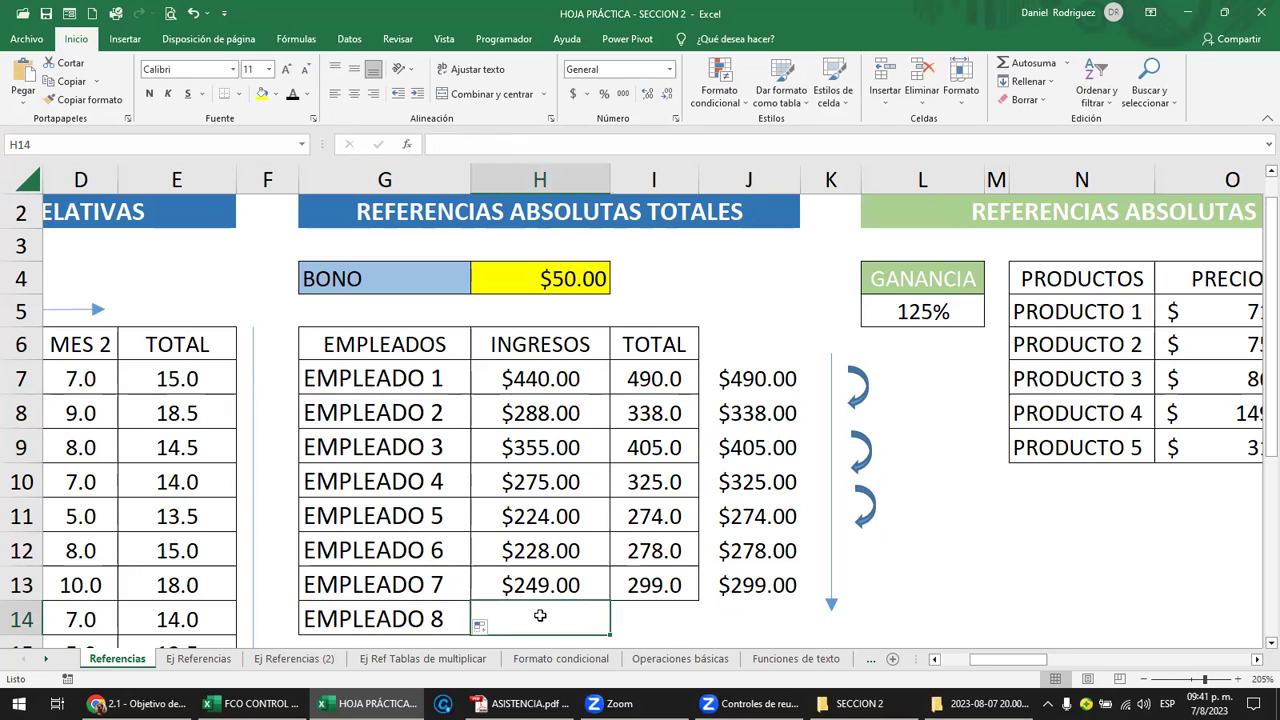
text(850)
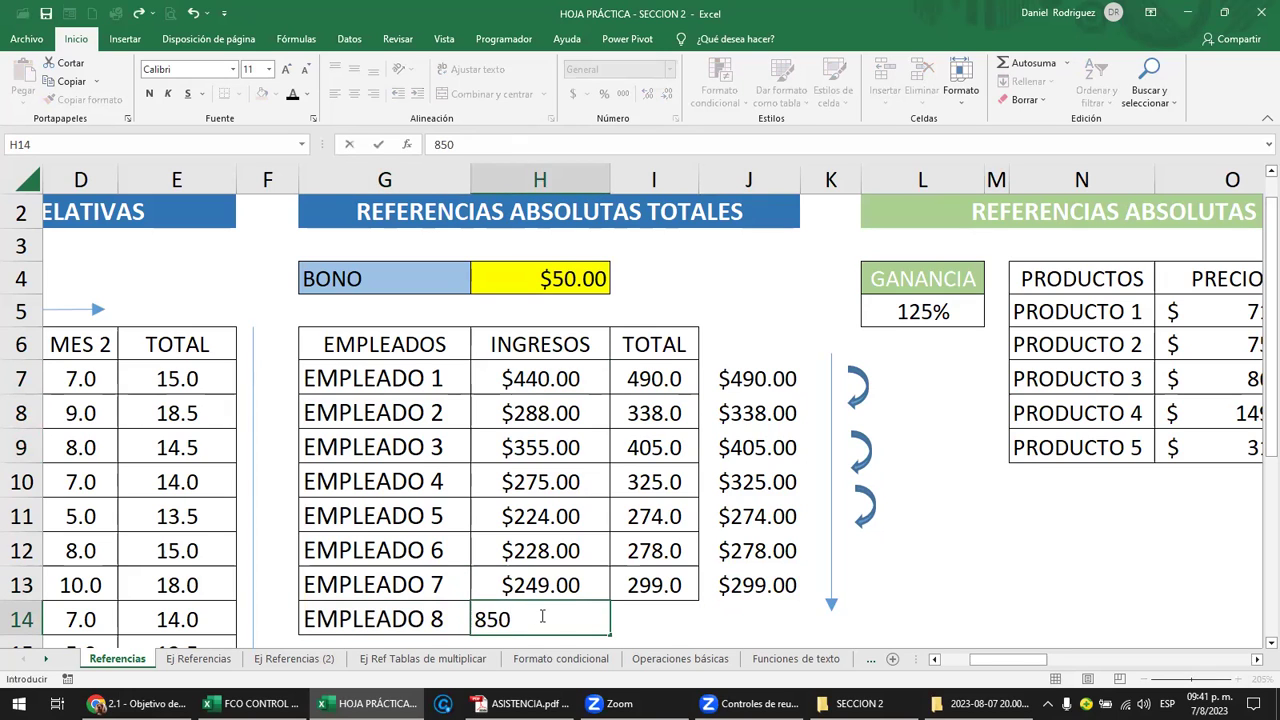
key(Tab)
key(Delete)
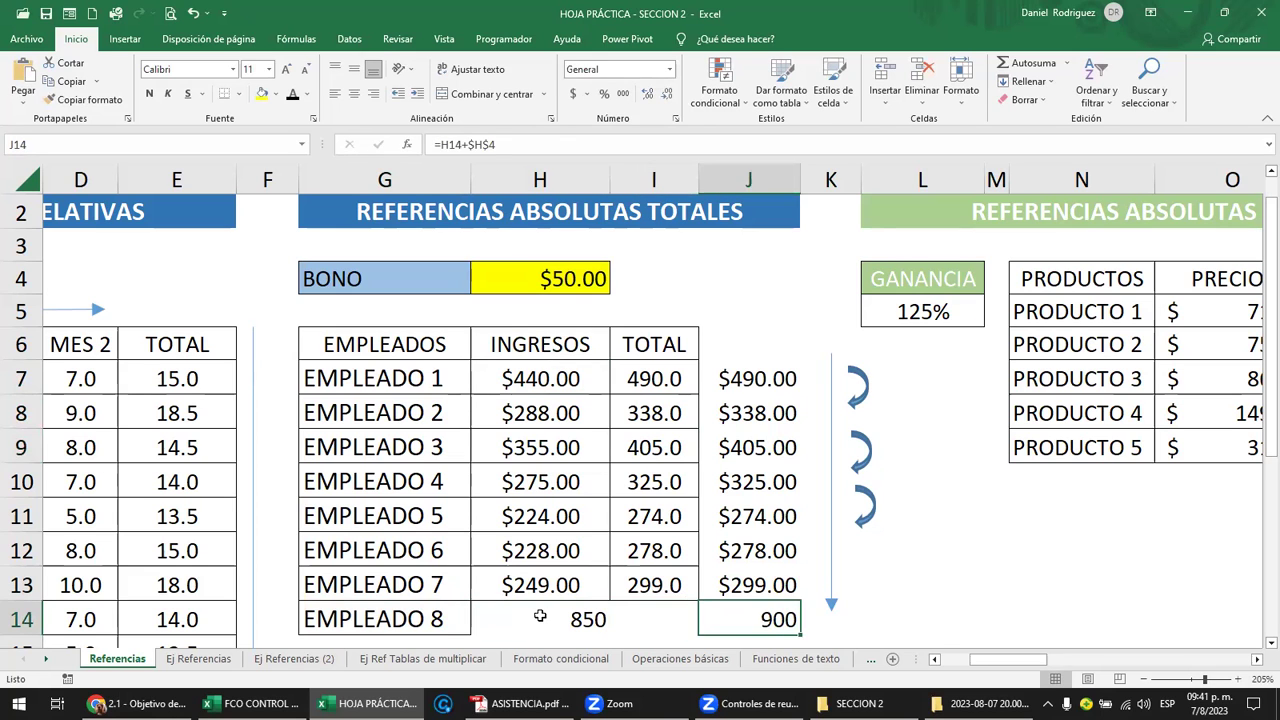
key(Right)
key(Delete)
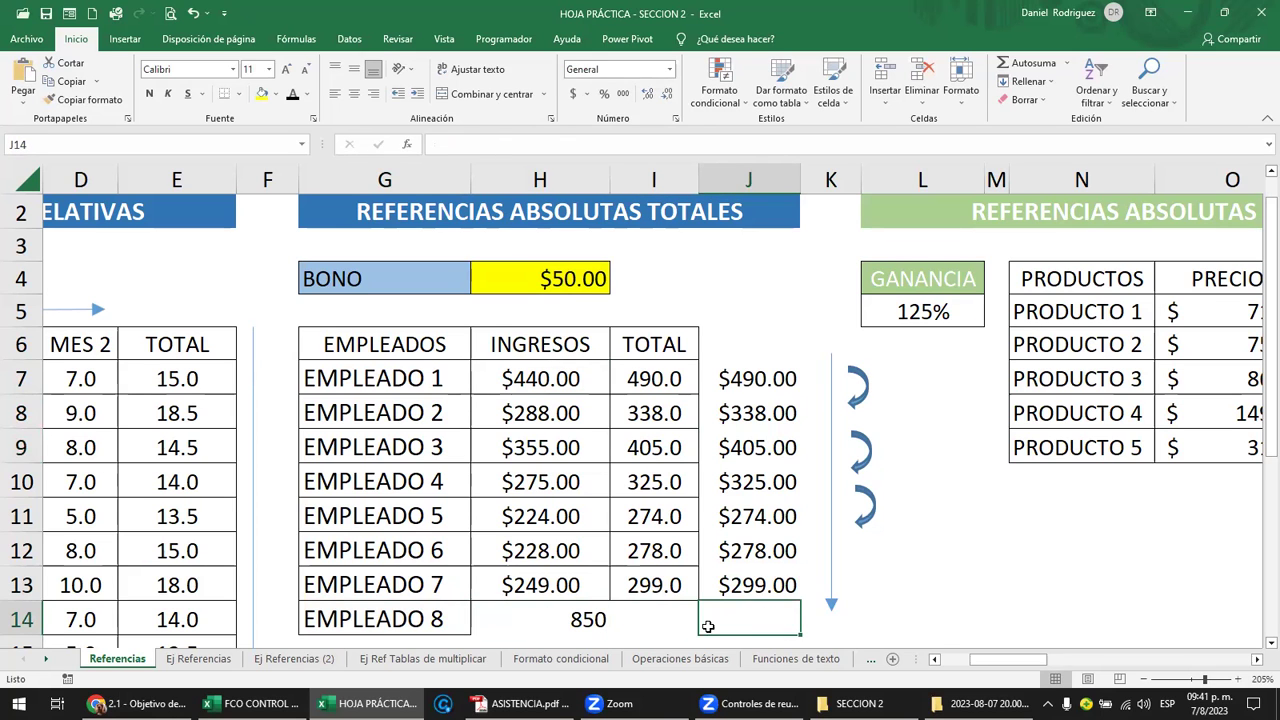
Extend the TOTAL formula from I13 down to EMPLEADO 8's row
scroll(703, 620, down, 1)
scroll(646, 609, down, 1)
click(652, 507)
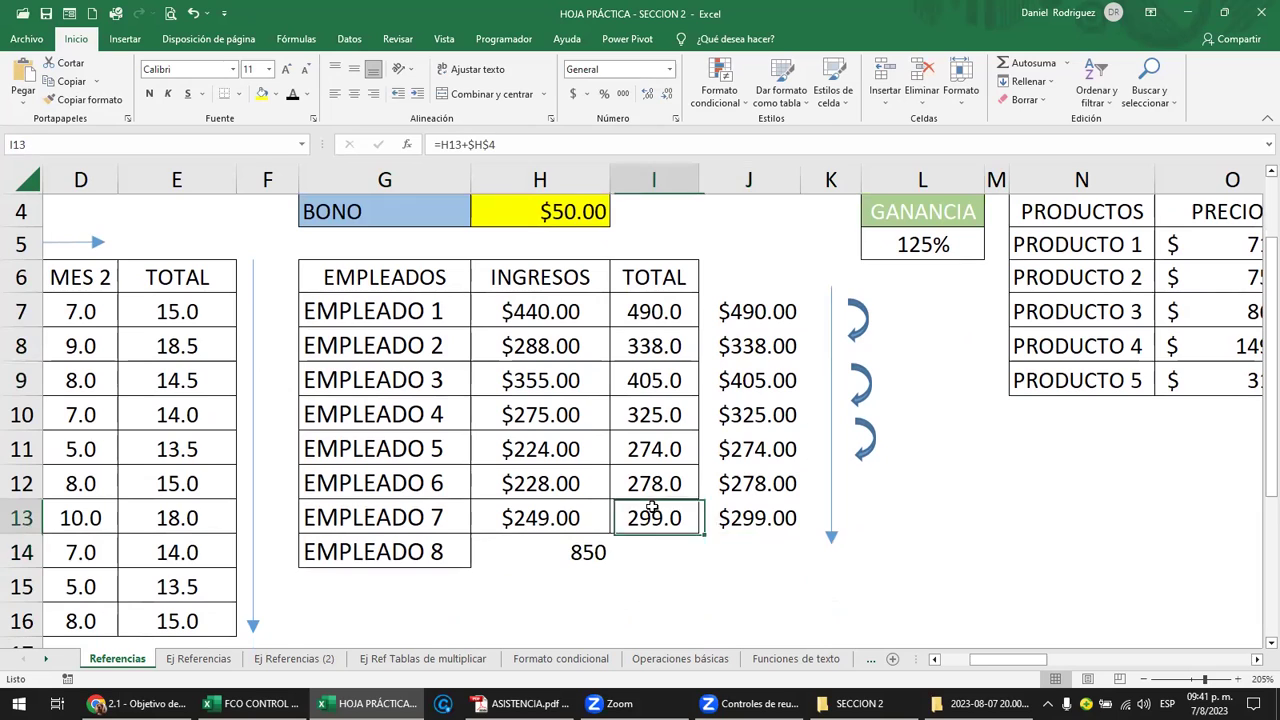
drag(698, 534, 700, 556)
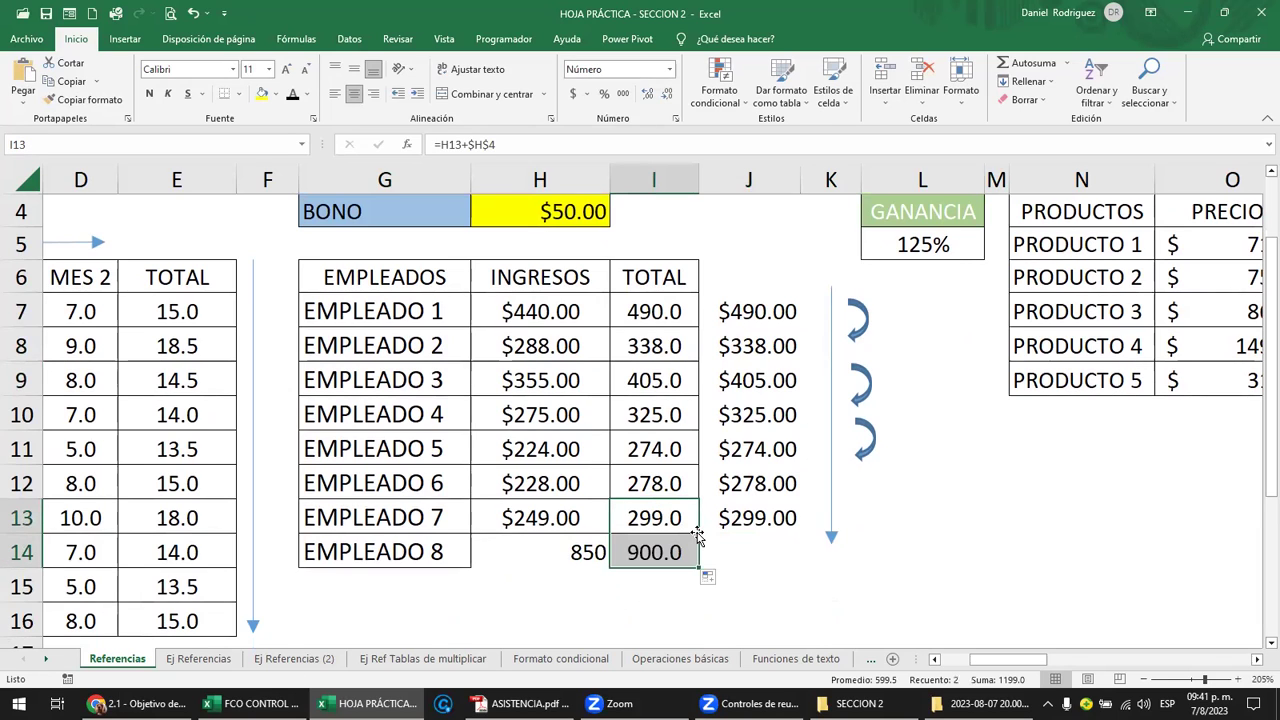
Copy the EMPLEADO 7 row's formatting onto the EMPLEADO 8 row
click(655, 519)
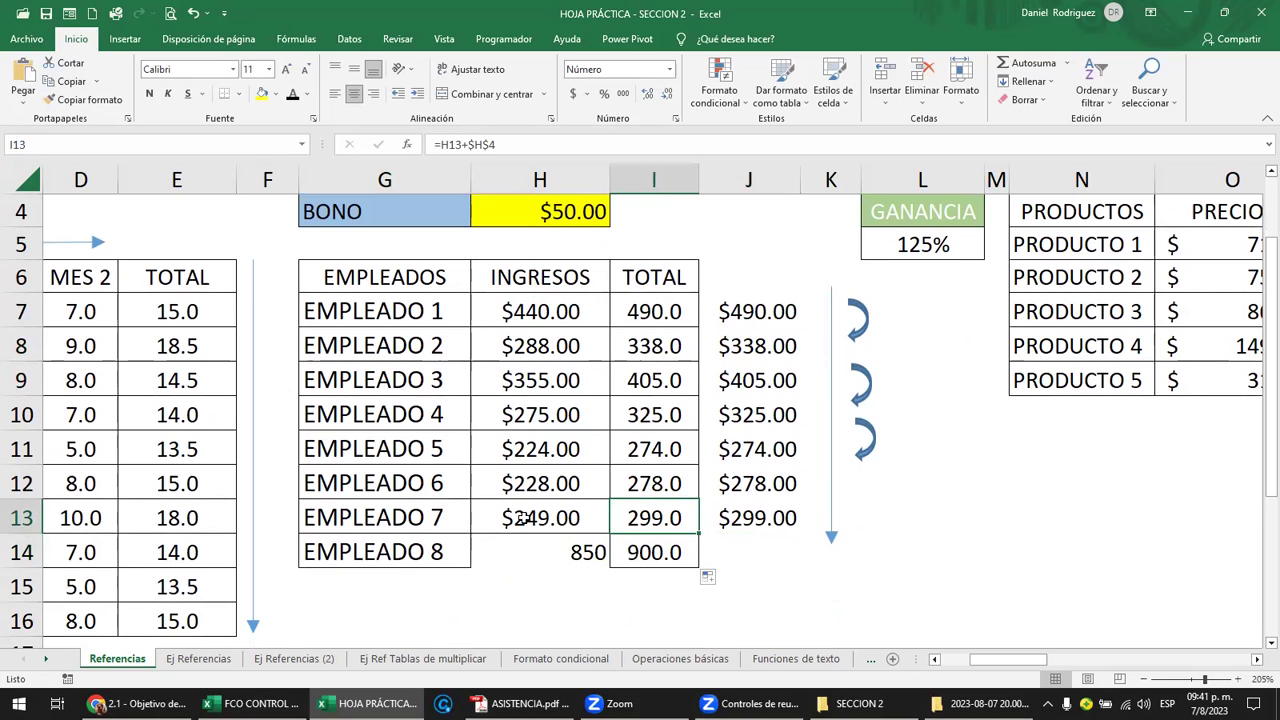
drag(385, 520, 621, 518)
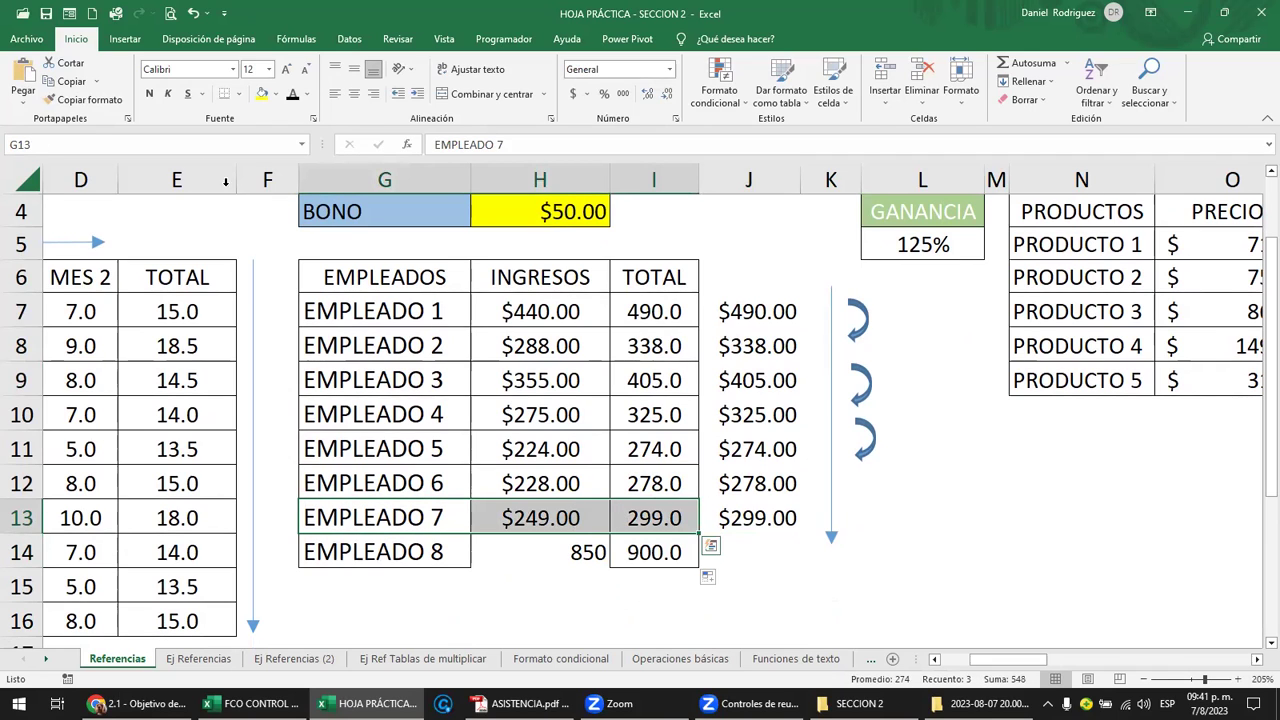
click(86, 101)
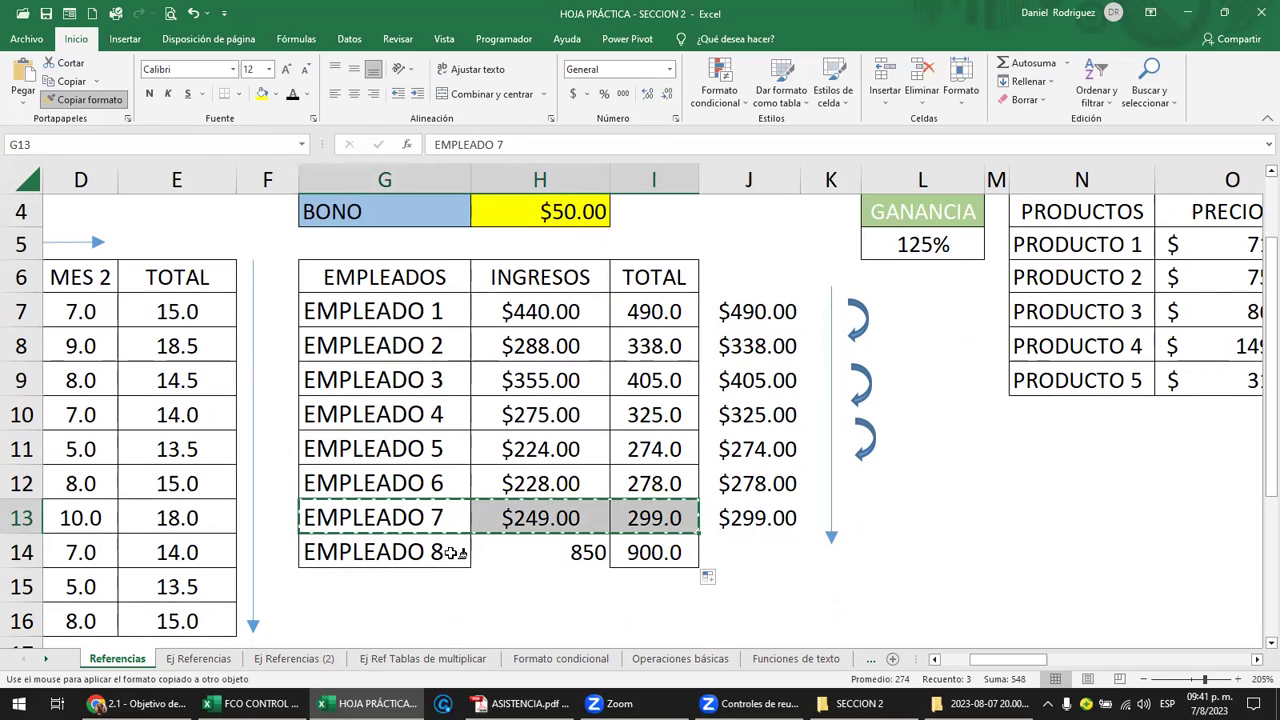
click(343, 551)
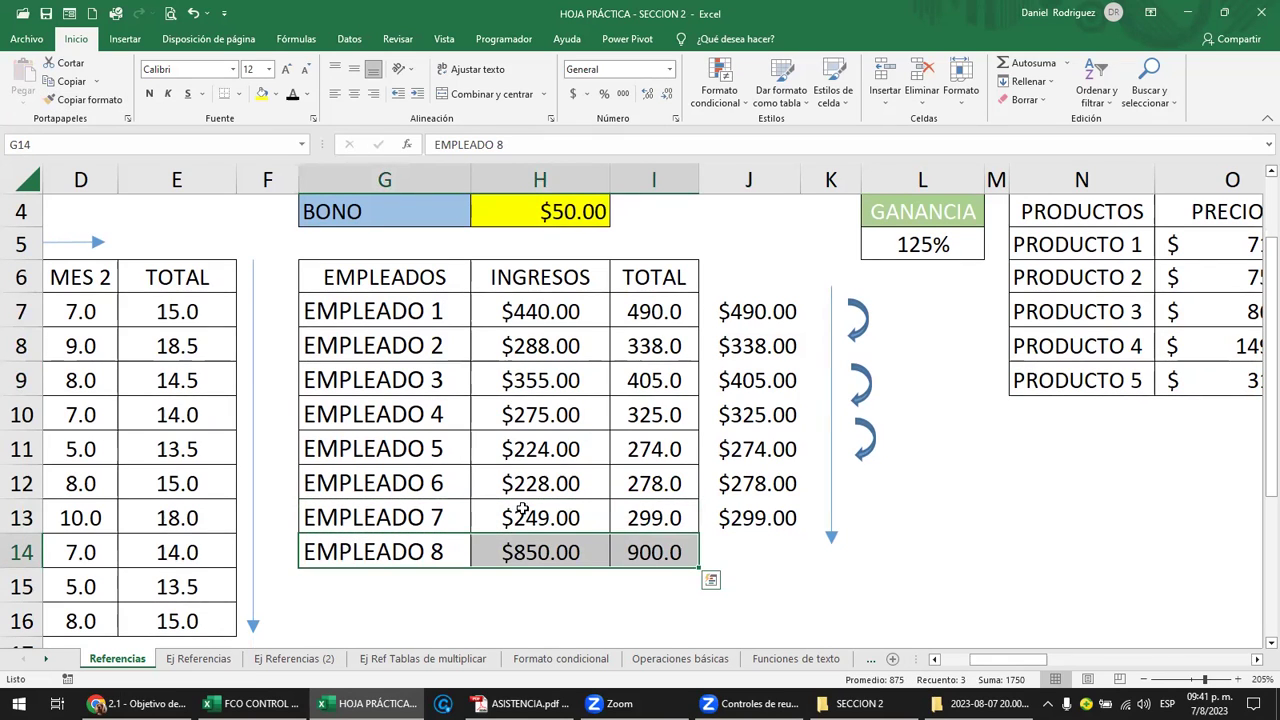
click(646, 417)
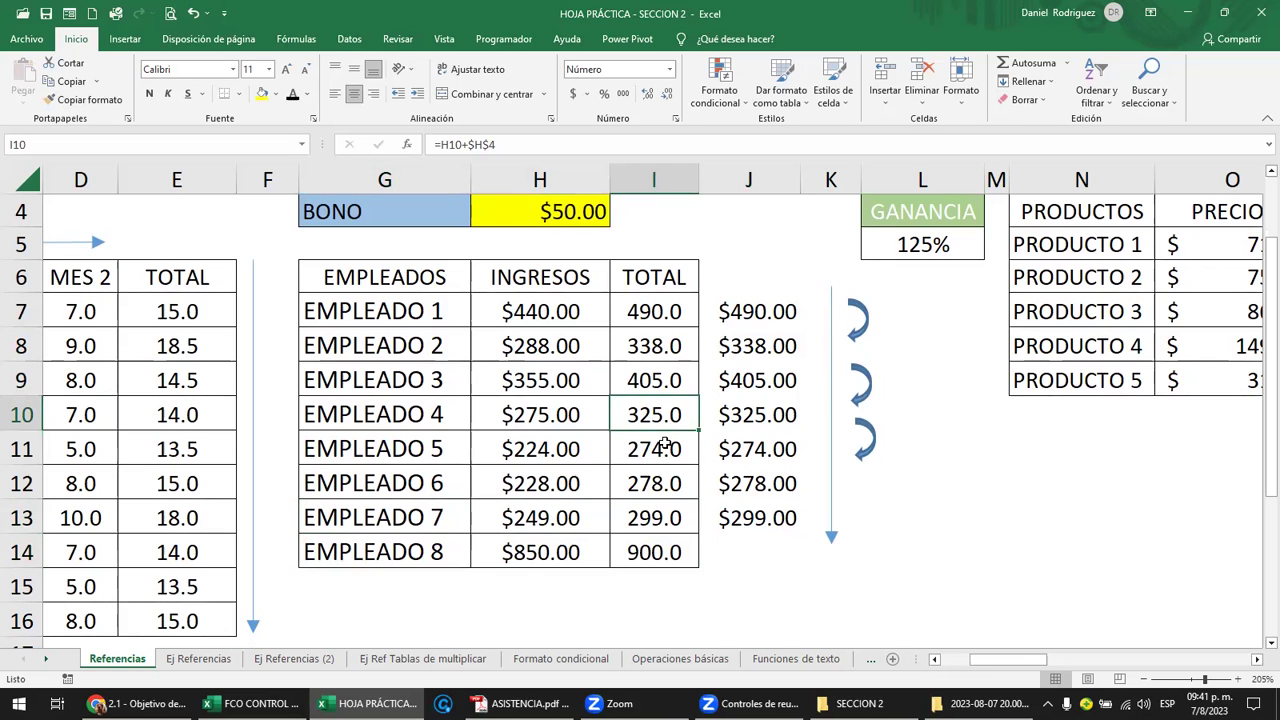
Move the vertical arrow beside INGRESOS and two curved arrows beside rows 7–10
scroll(665, 443, up, 1)
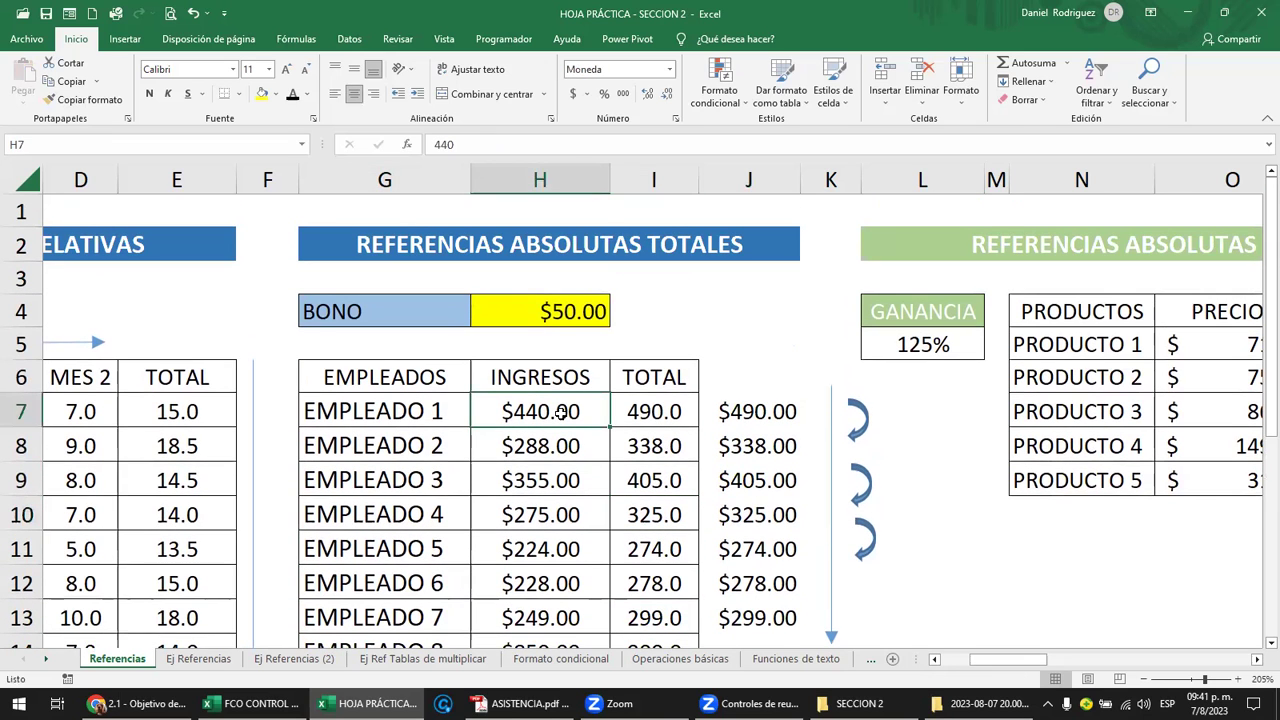
click(823, 446)
drag(822, 446, 485, 458)
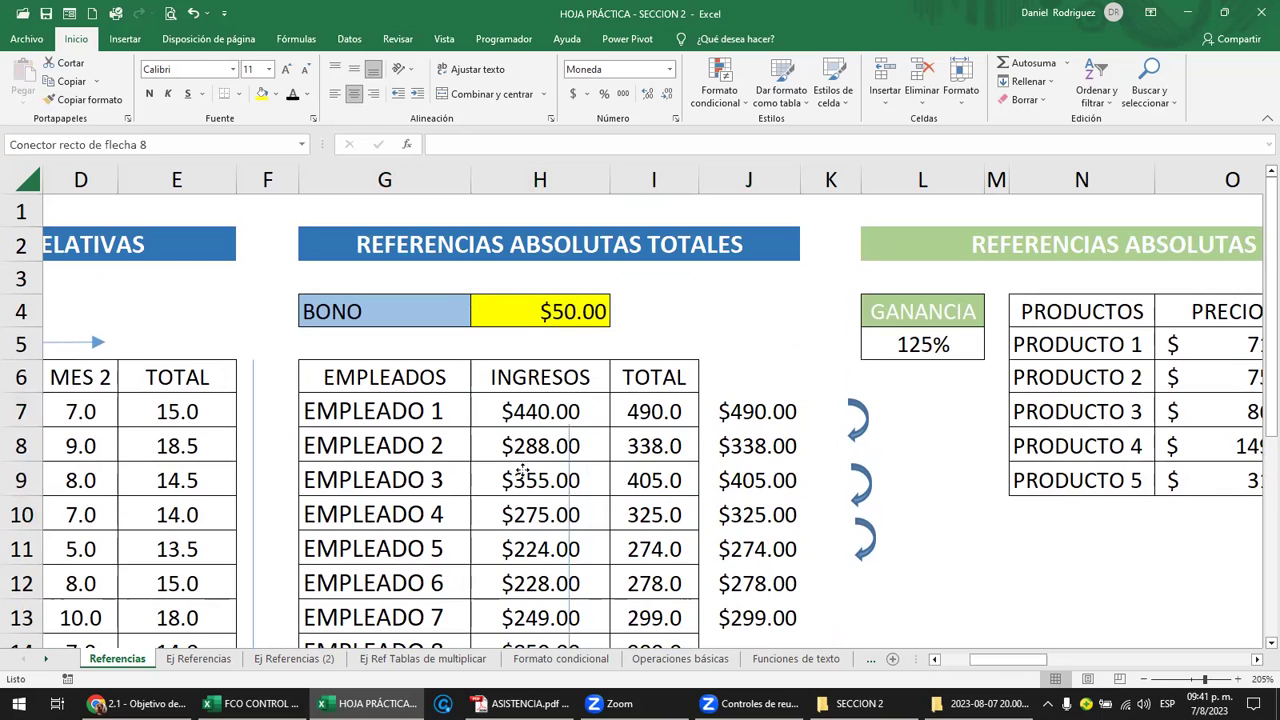
click(858, 420)
drag(858, 420, 602, 428)
drag(860, 497, 600, 500)
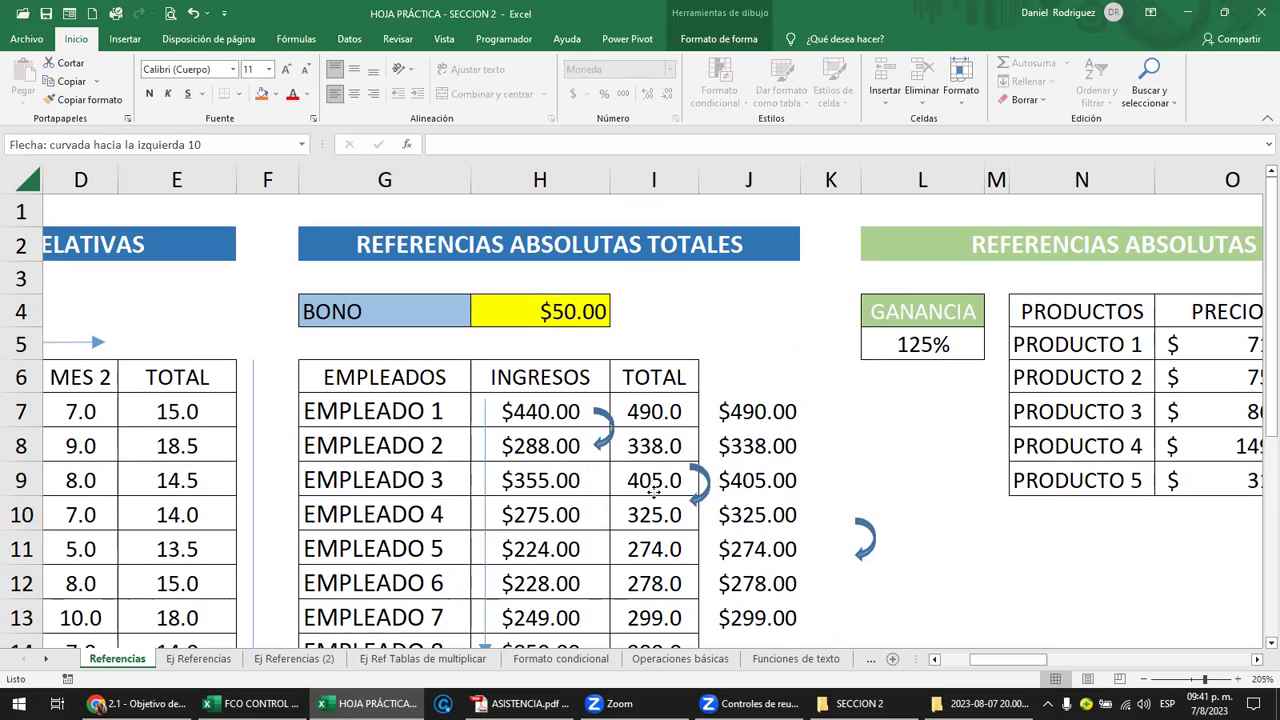
Delete the spare curved arrow and clear the values in J7:J13
click(866, 538)
key(Delete)
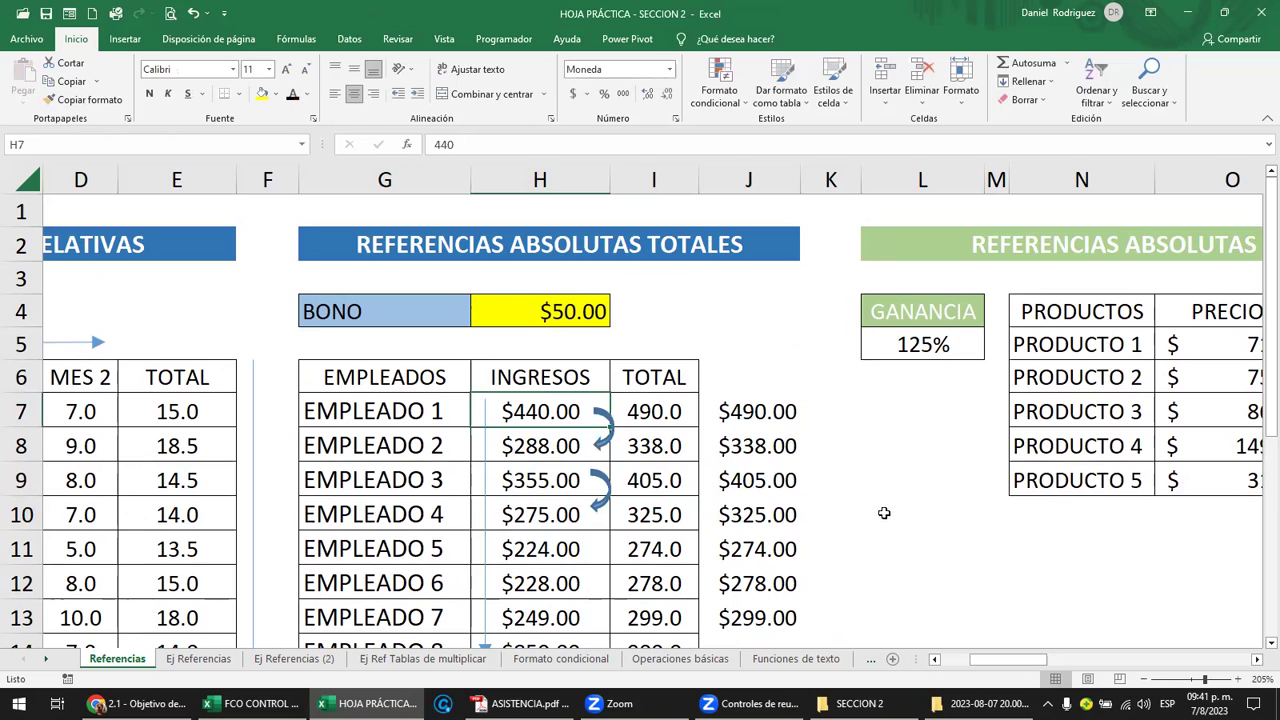
drag(760, 411, 762, 612)
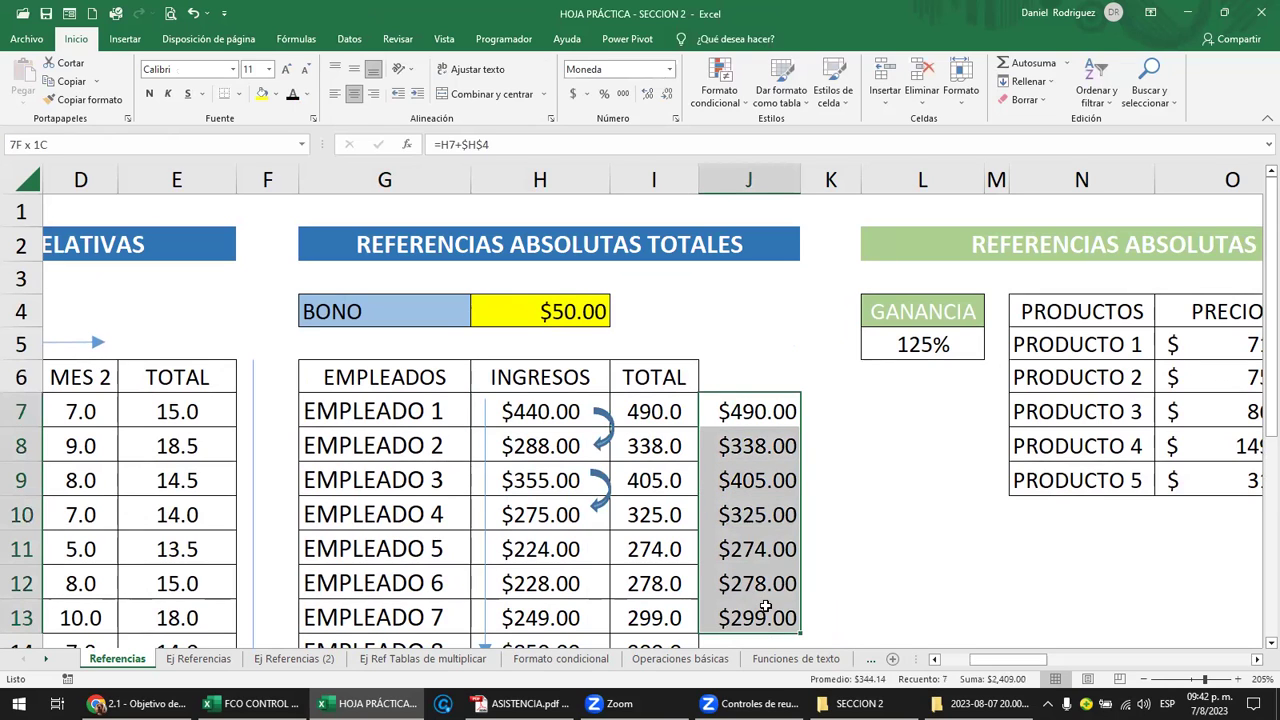
key(Delete)
click(571, 311)
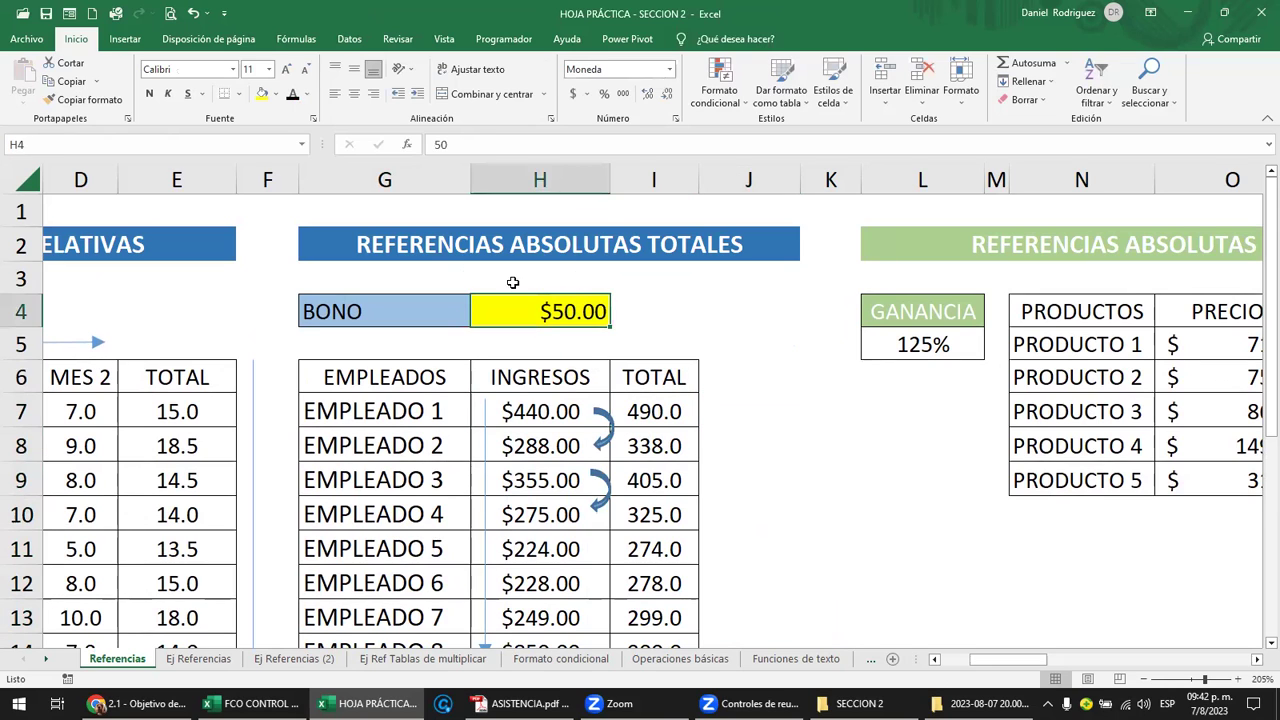
double_click(685, 412)
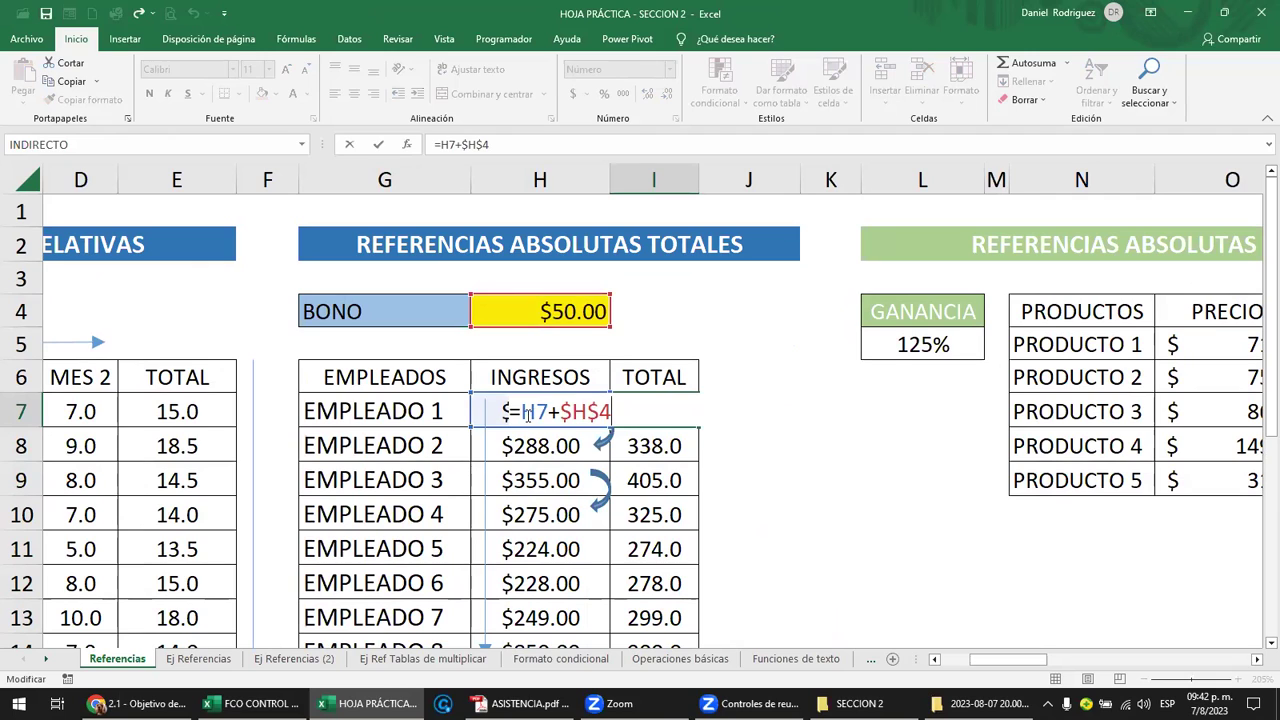
key(ctrl+Return)
click(748, 414)
text(=)
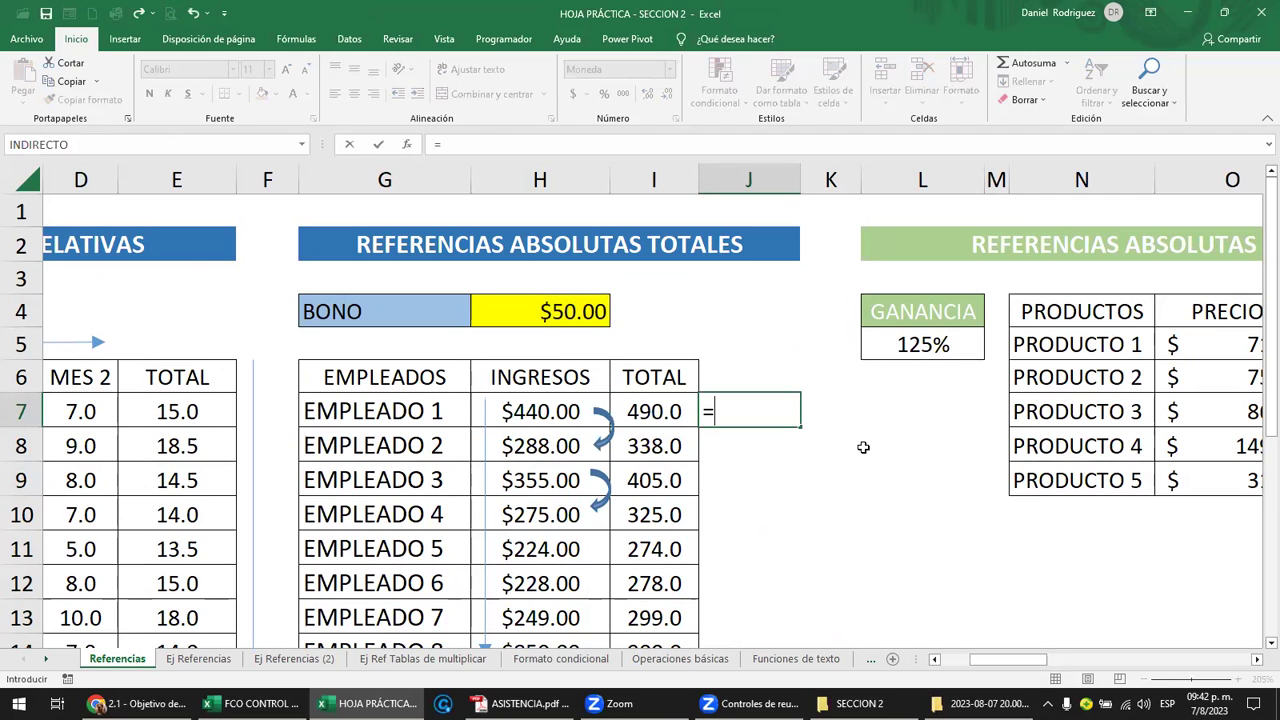
click(563, 313)
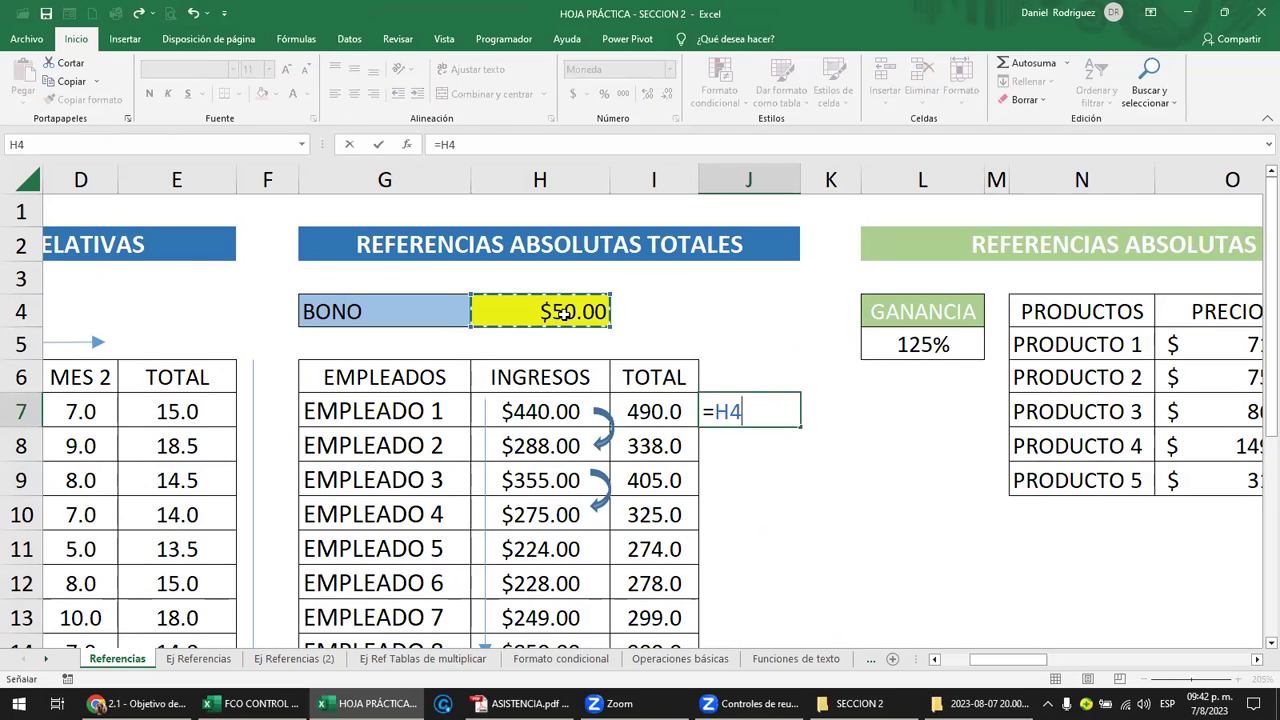
key(F4)
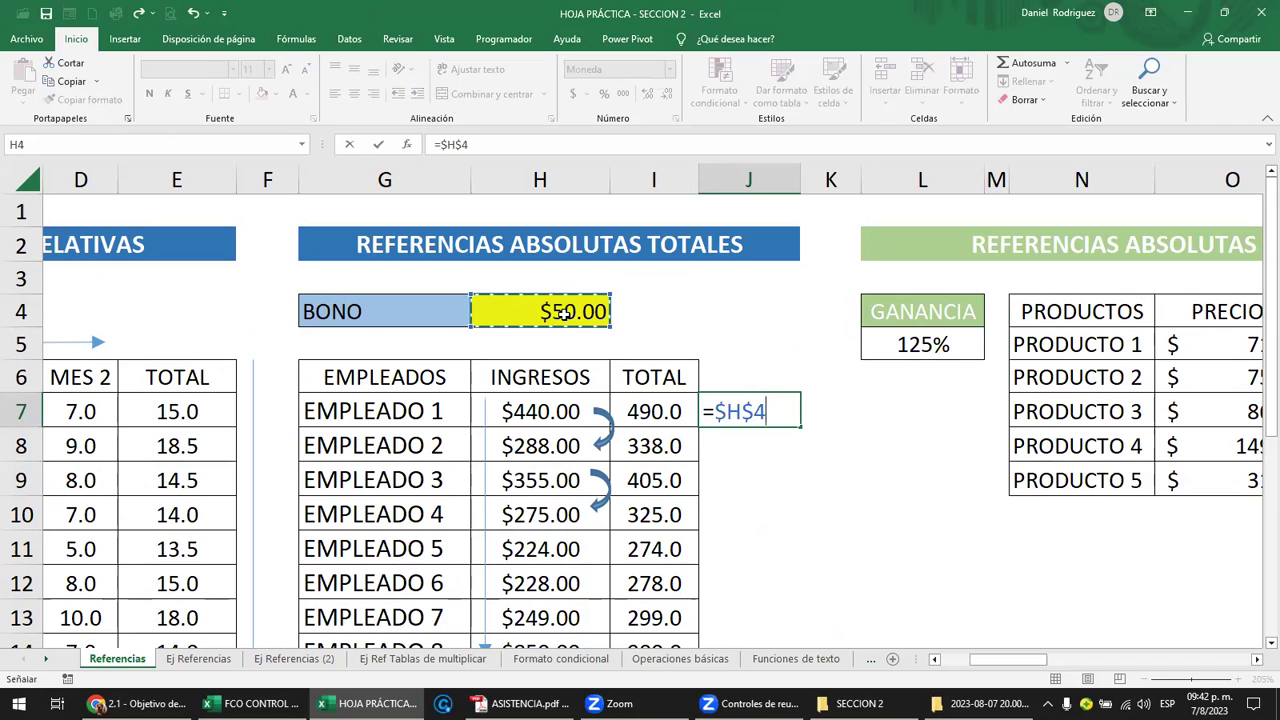
text(+)
click(563, 410)
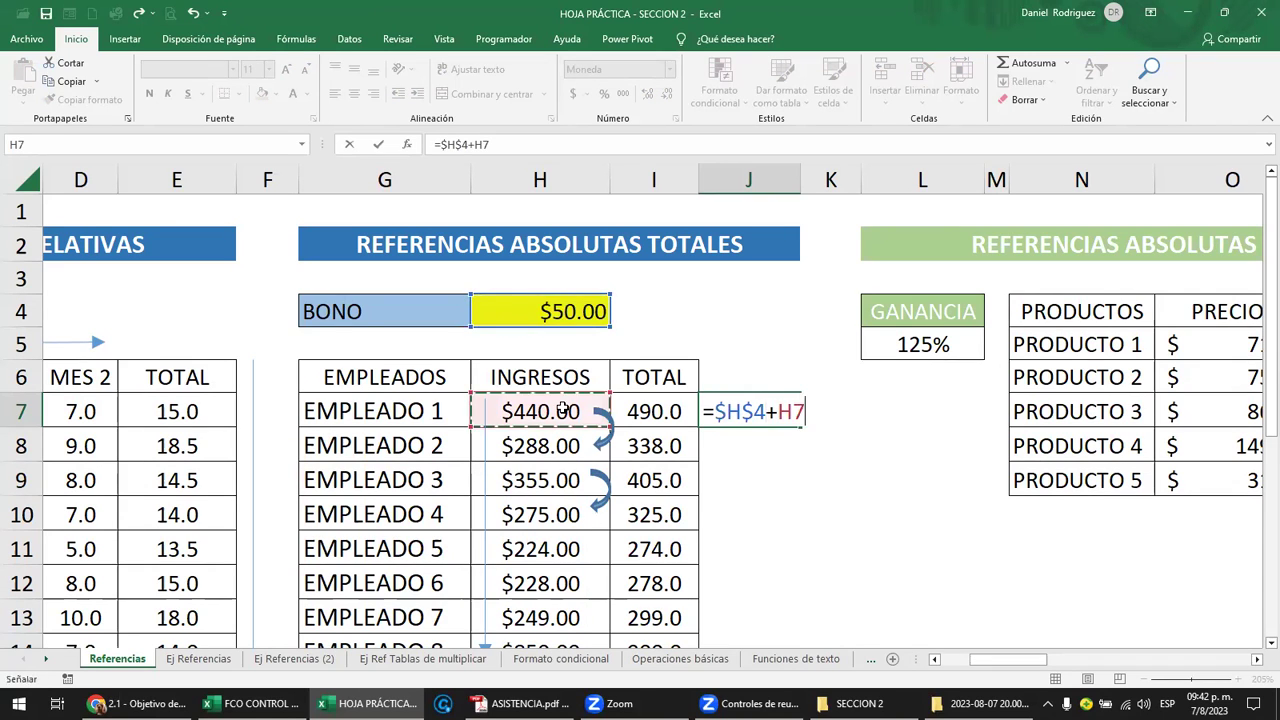
key(Return)
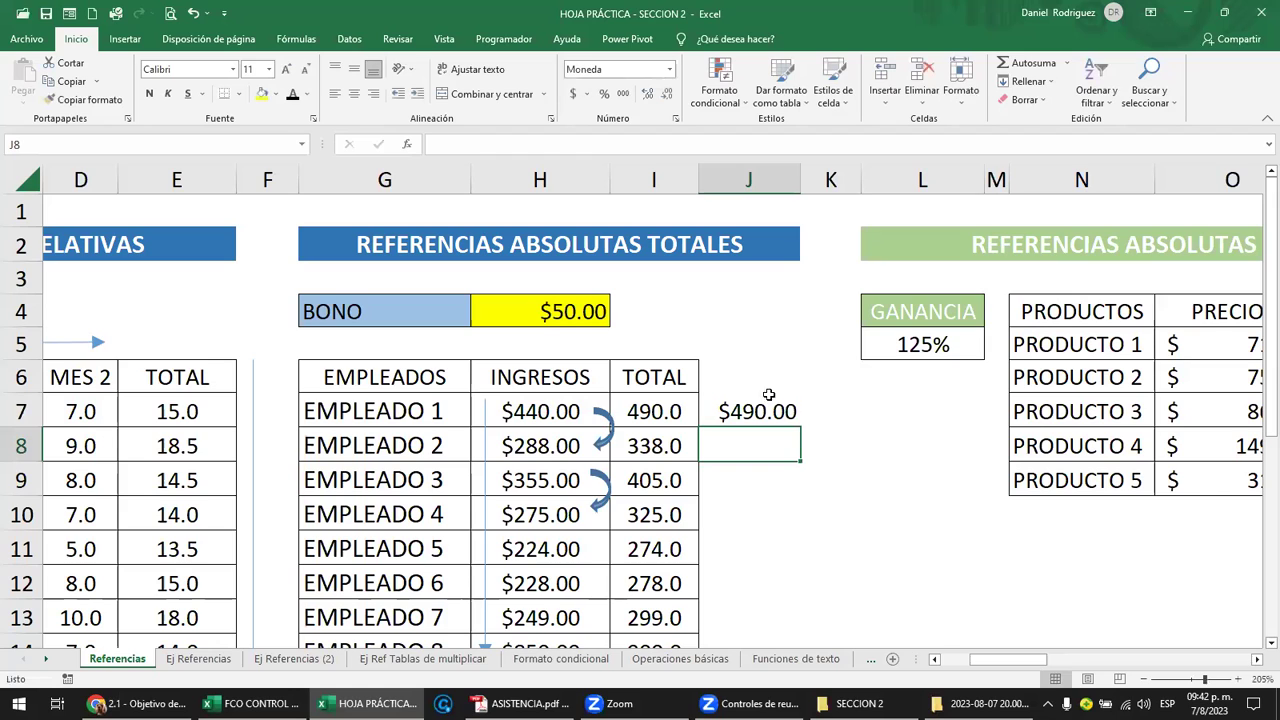
click(790, 415)
double_click(792, 420)
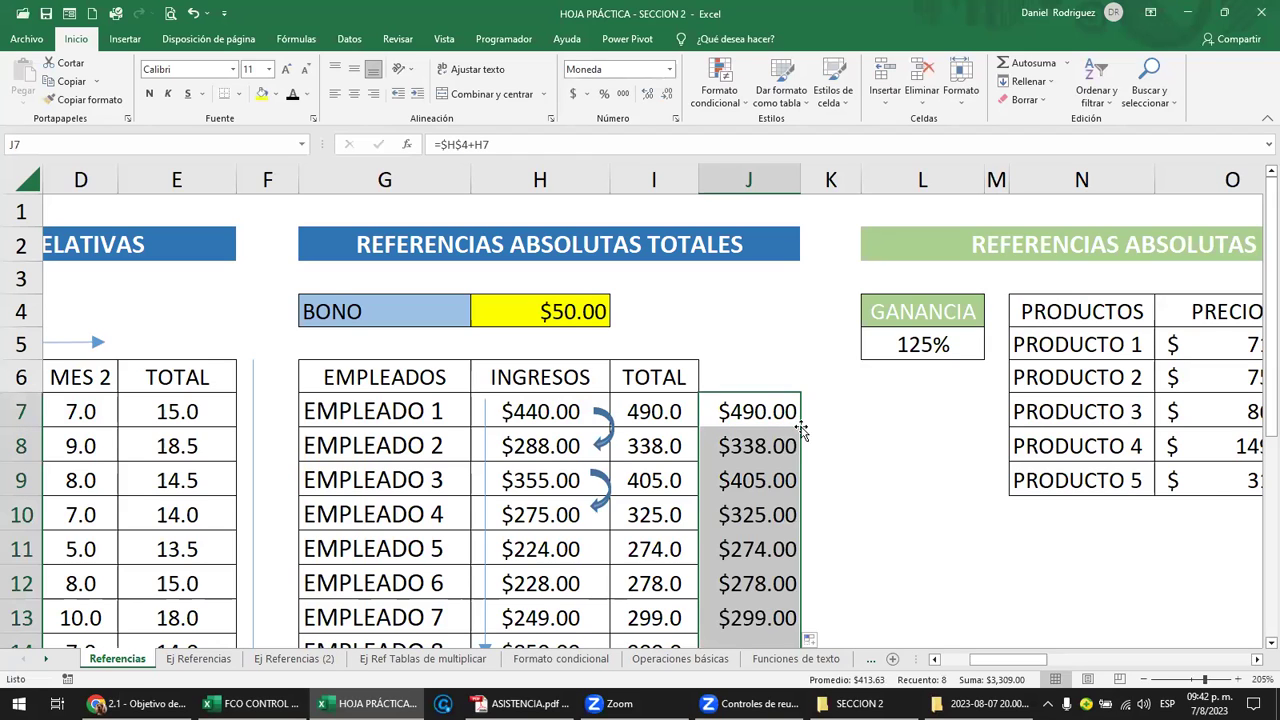
click(784, 456)
double_click(807, 449)
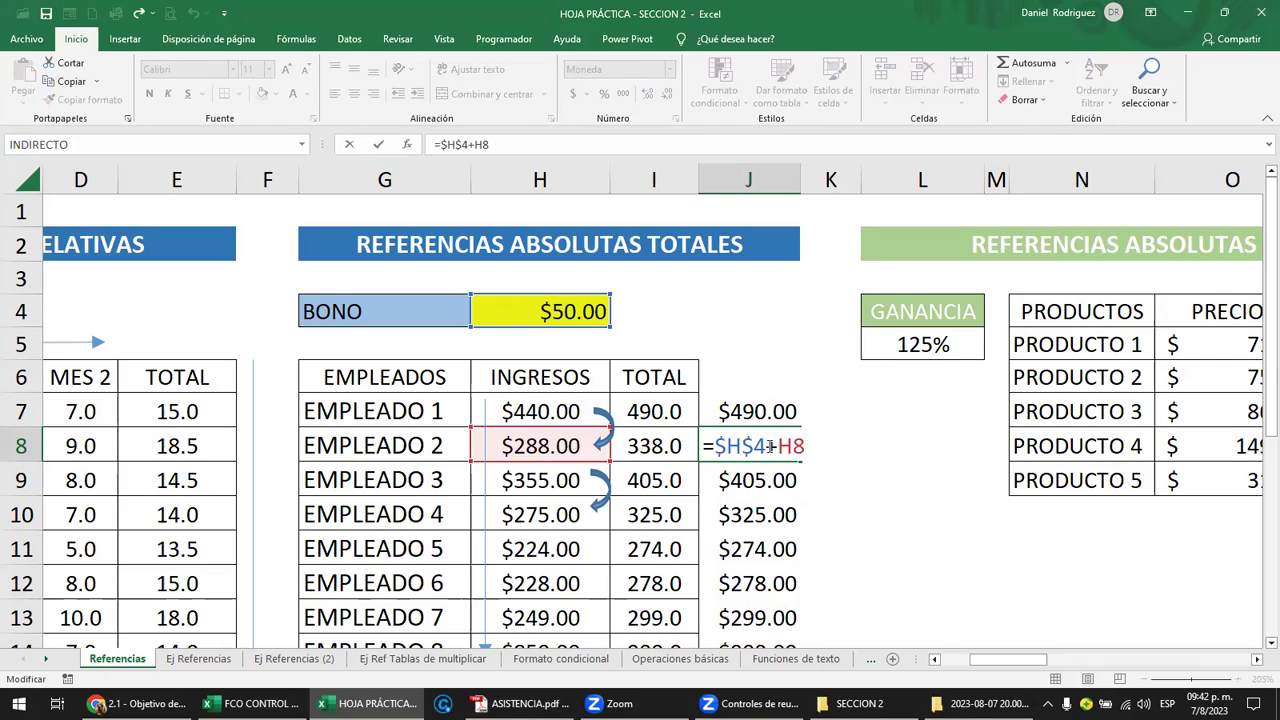
key(Escape)
drag(780, 410, 788, 623)
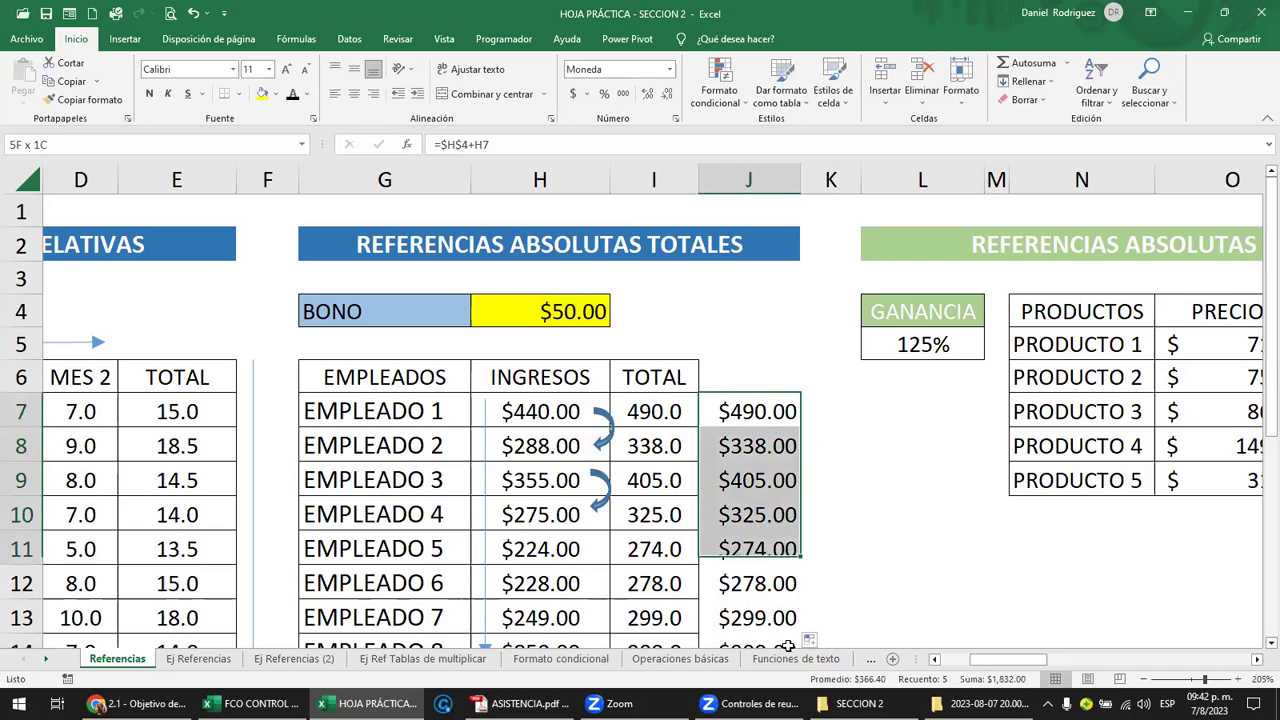
key(Delete)
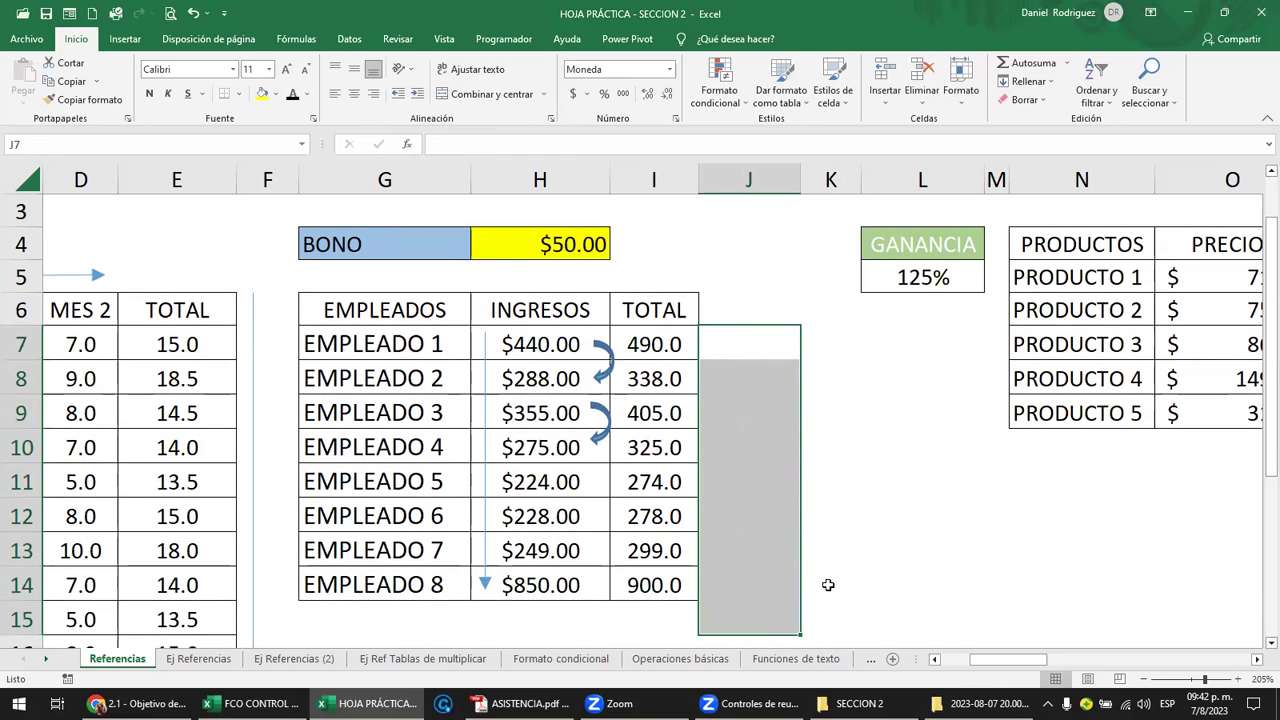
click(749, 340)
scroll(760, 350, up, 1)
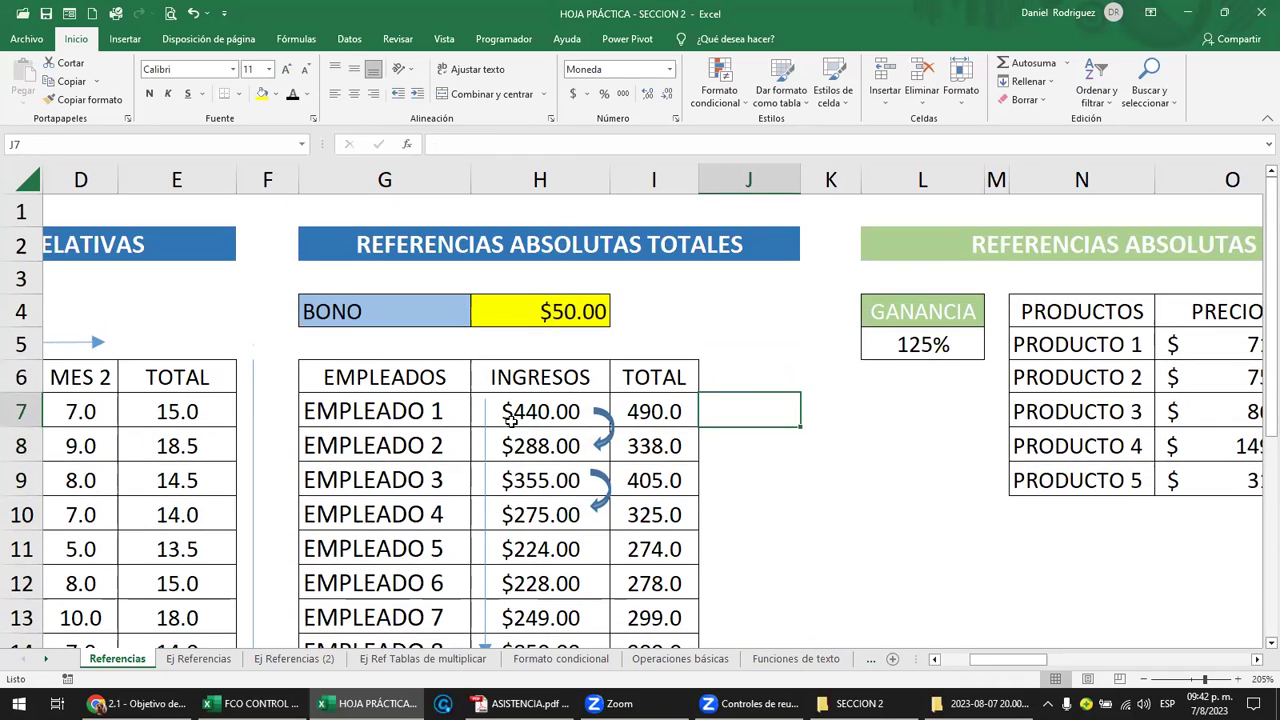
click(505, 411)
click(566, 320)
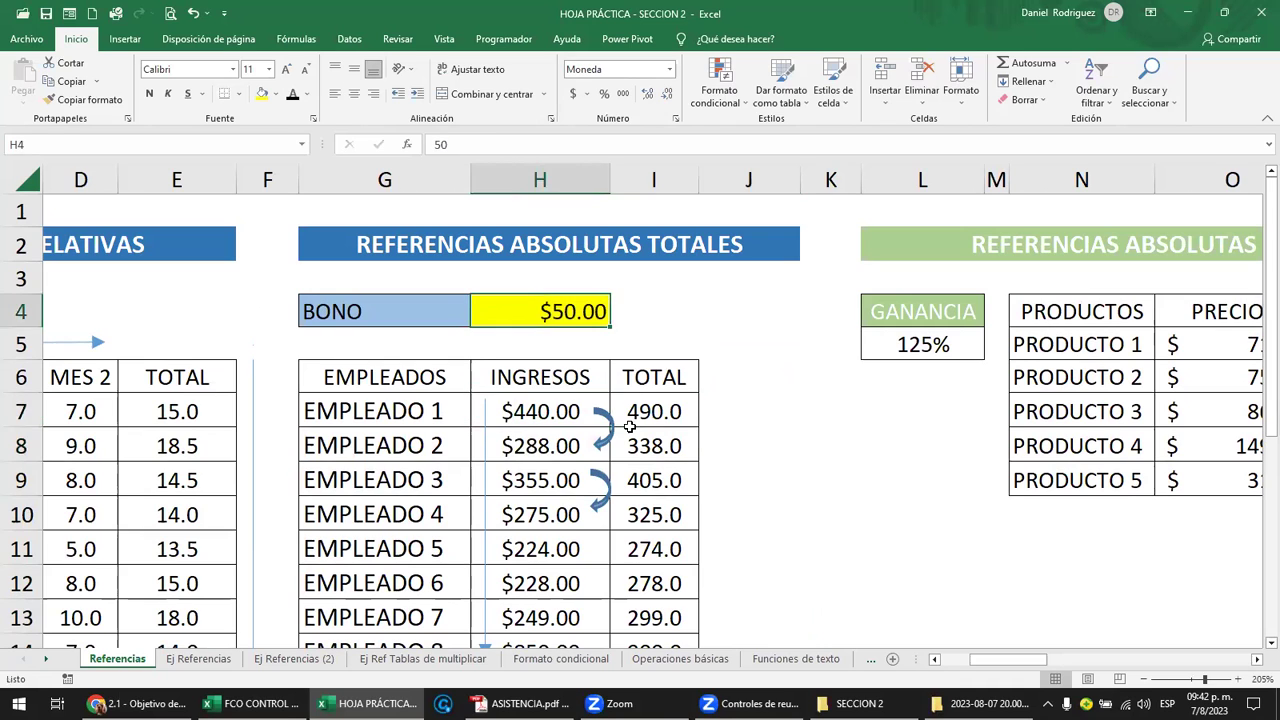
click(655, 411)
key(F2)
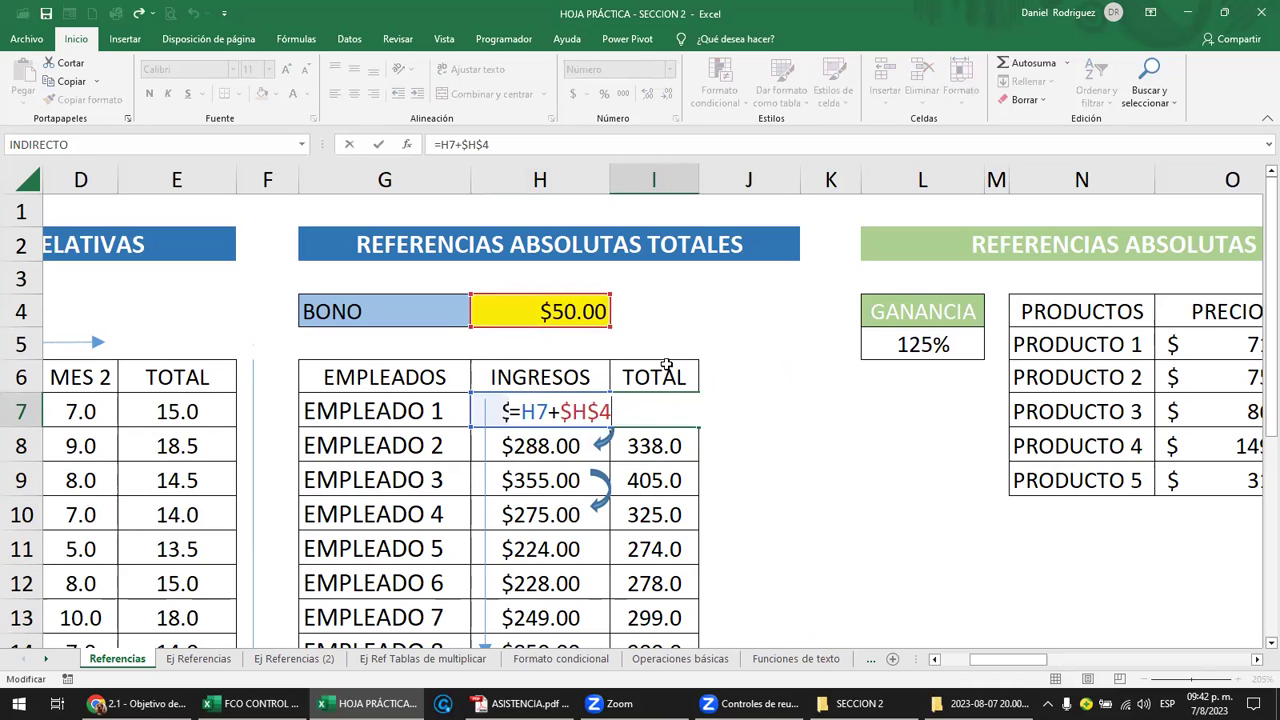
click(746, 408)
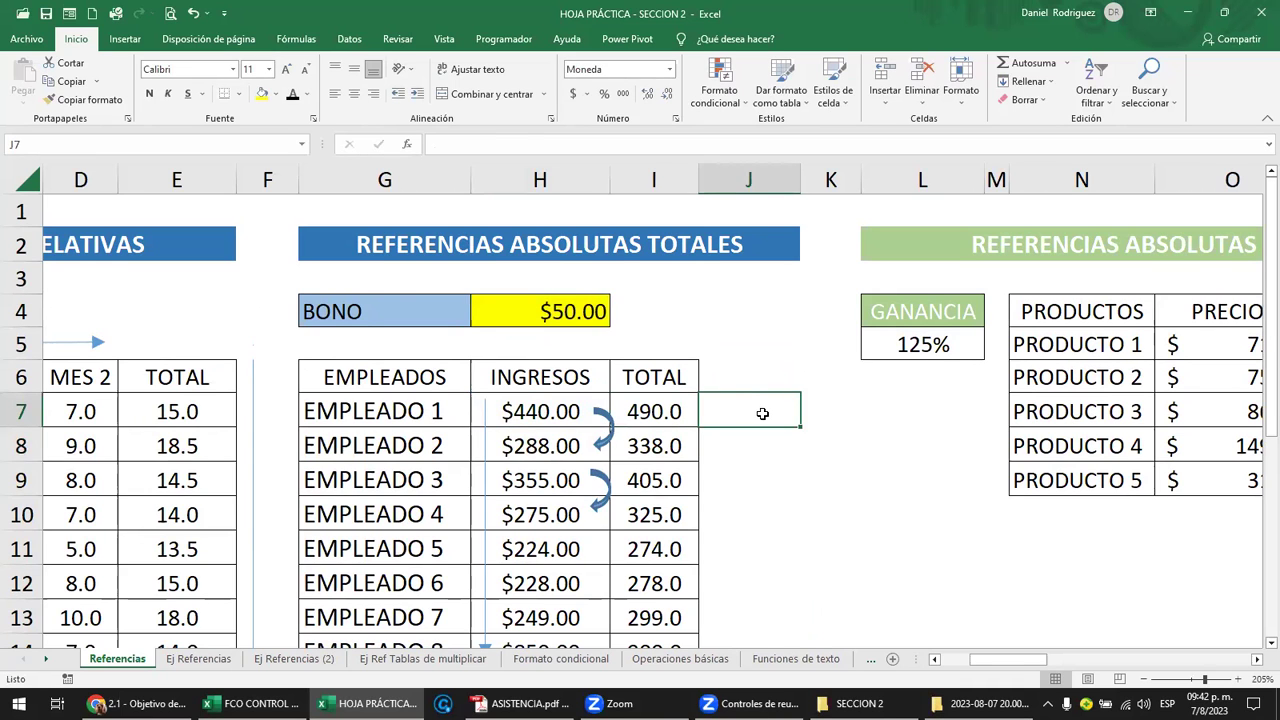
scroll(762, 413, down, 1)
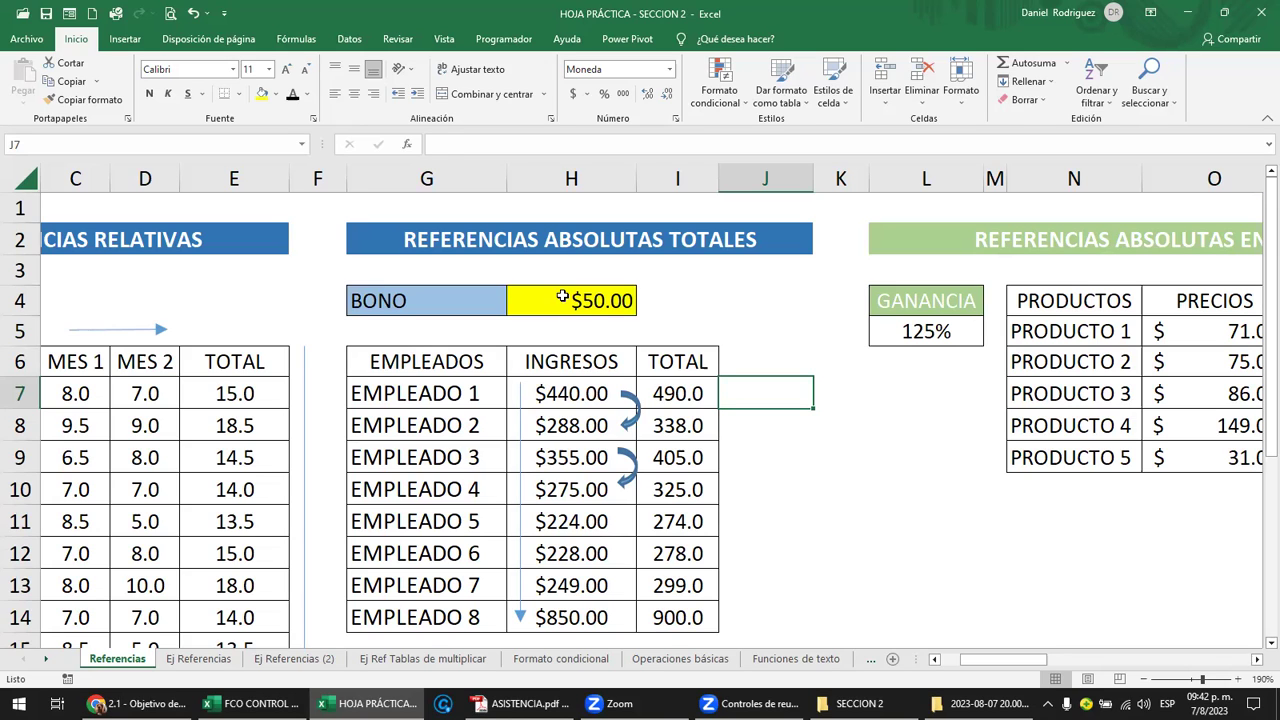
click(565, 294)
text(1)
key(Return)
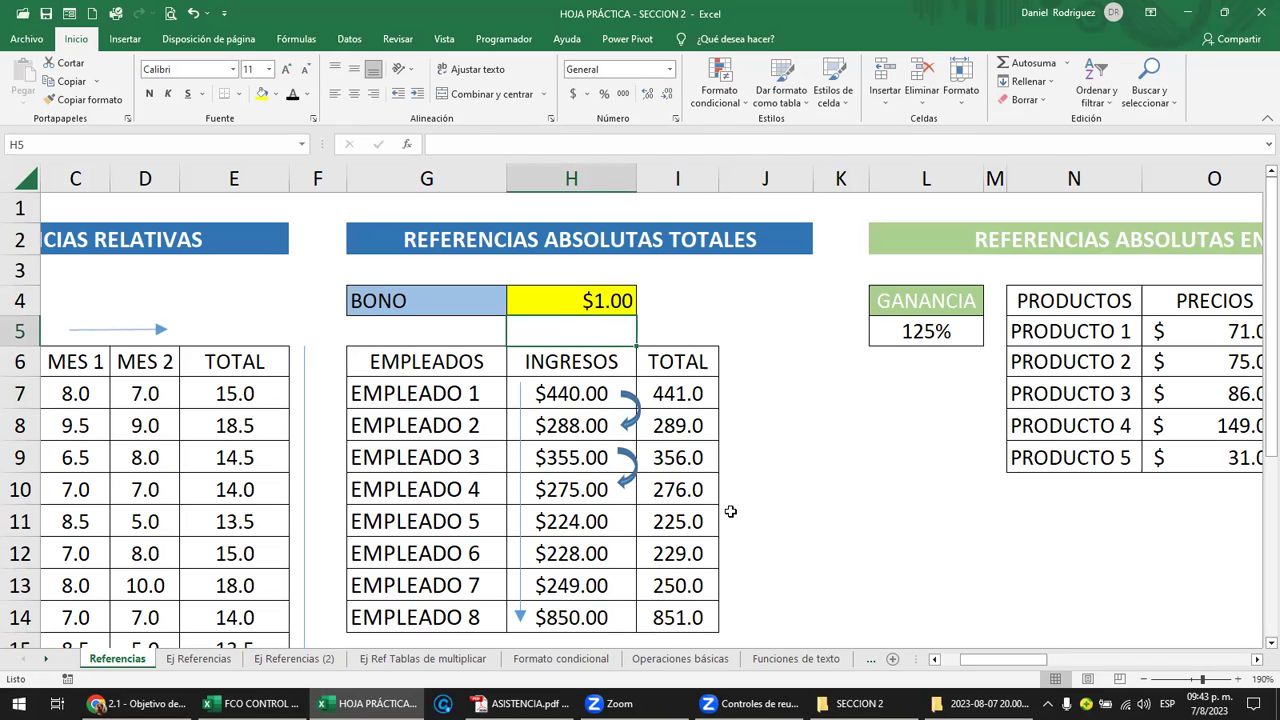
double_click(677, 397)
key(Left)
key(Left)
key(Left)
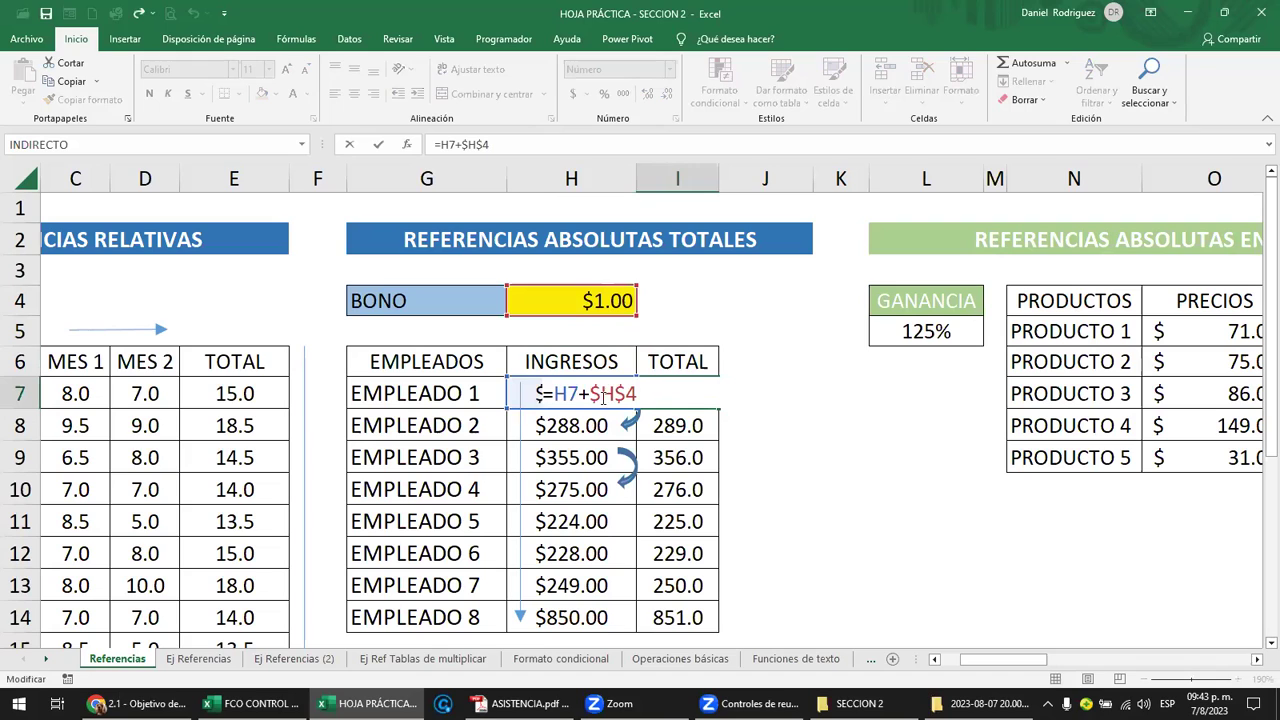
key(Delete)
text(-)
key(Return)
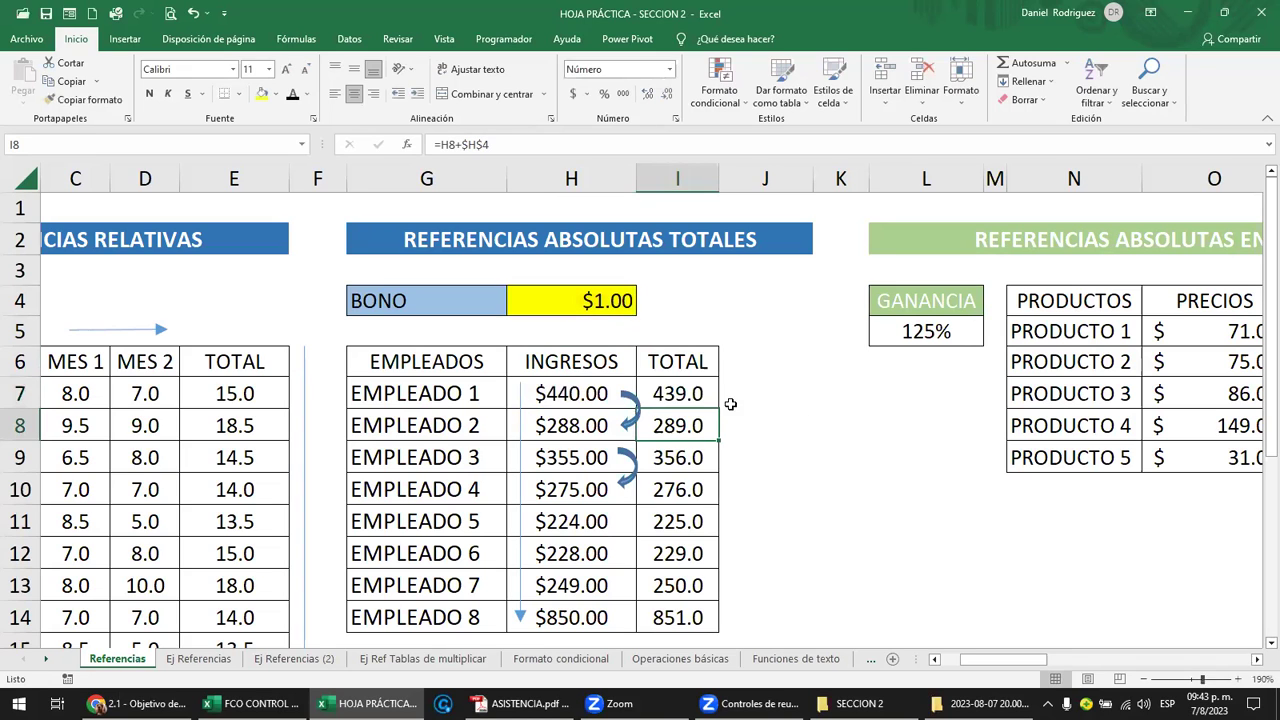
click(713, 402)
double_click(713, 402)
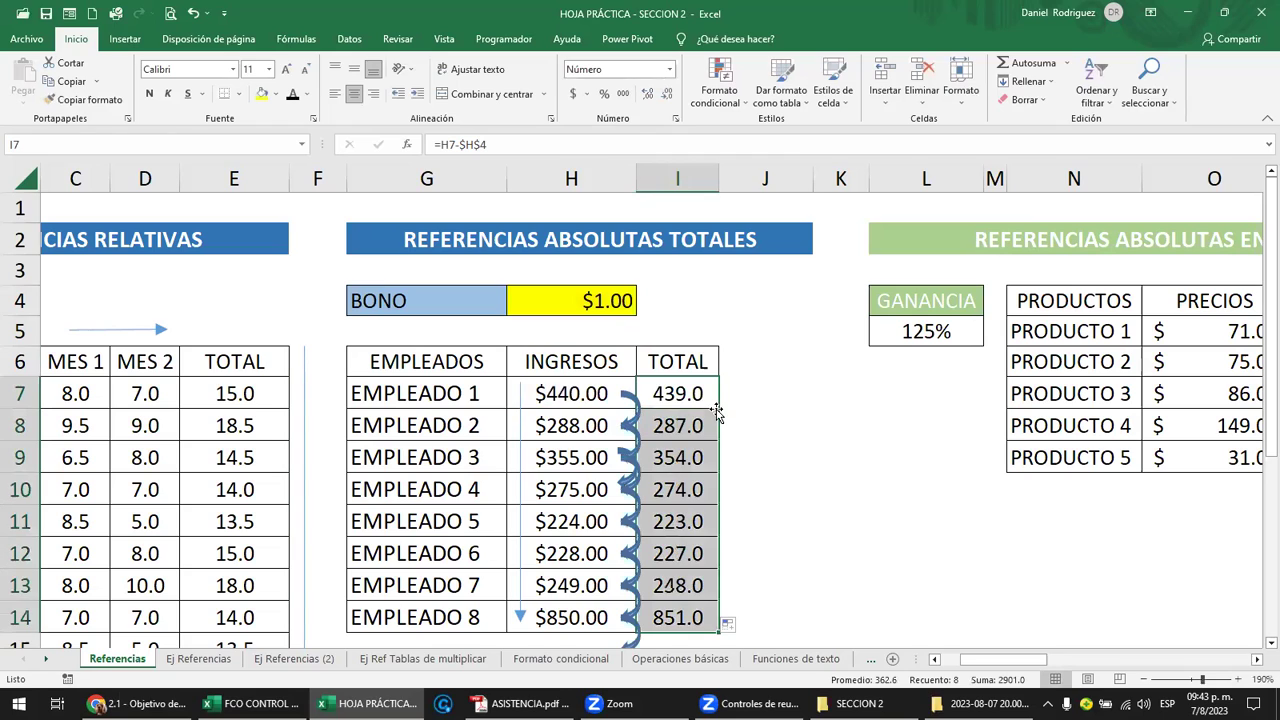
key(ctrl+z)
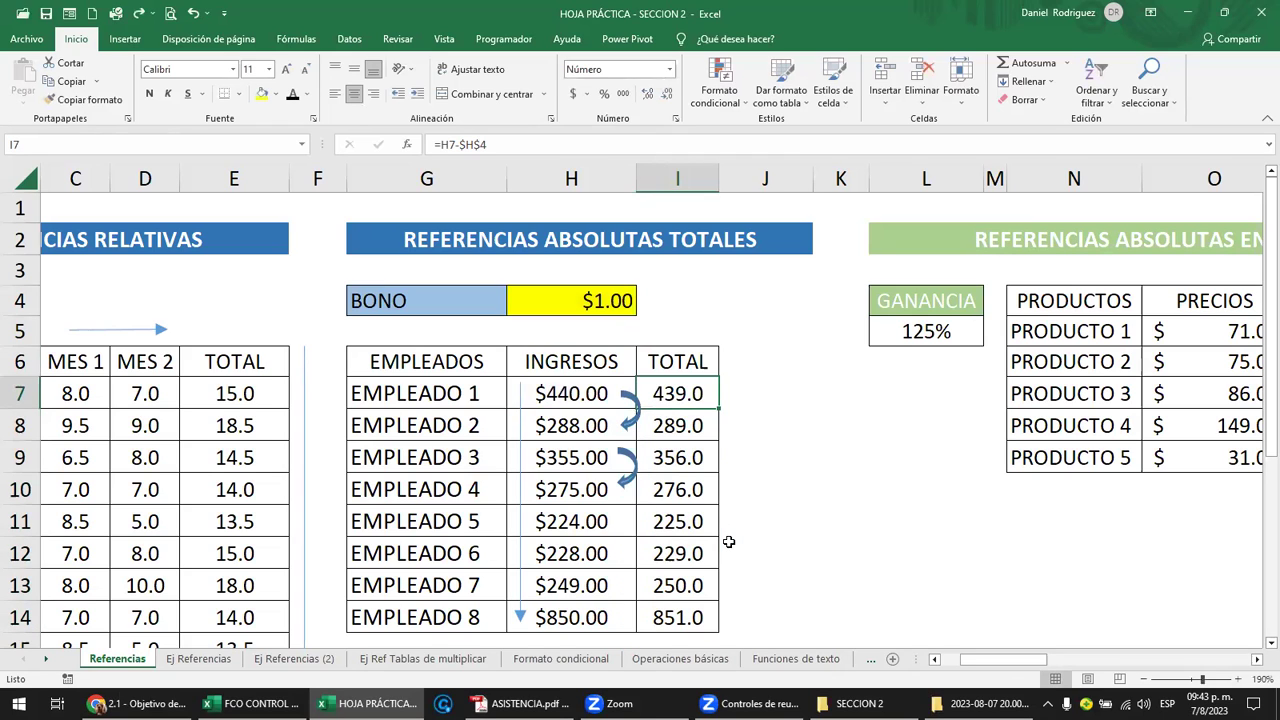
key(ctrl+z)
key(ctrl+z)
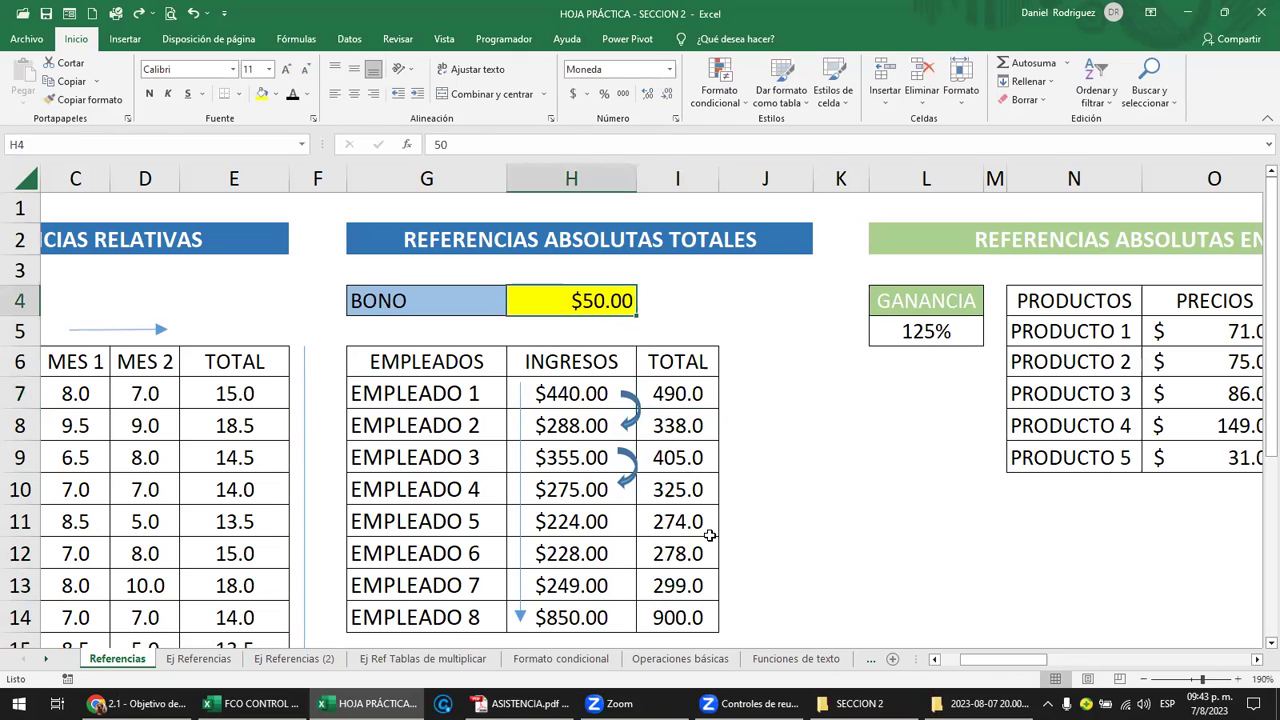
double_click(668, 396)
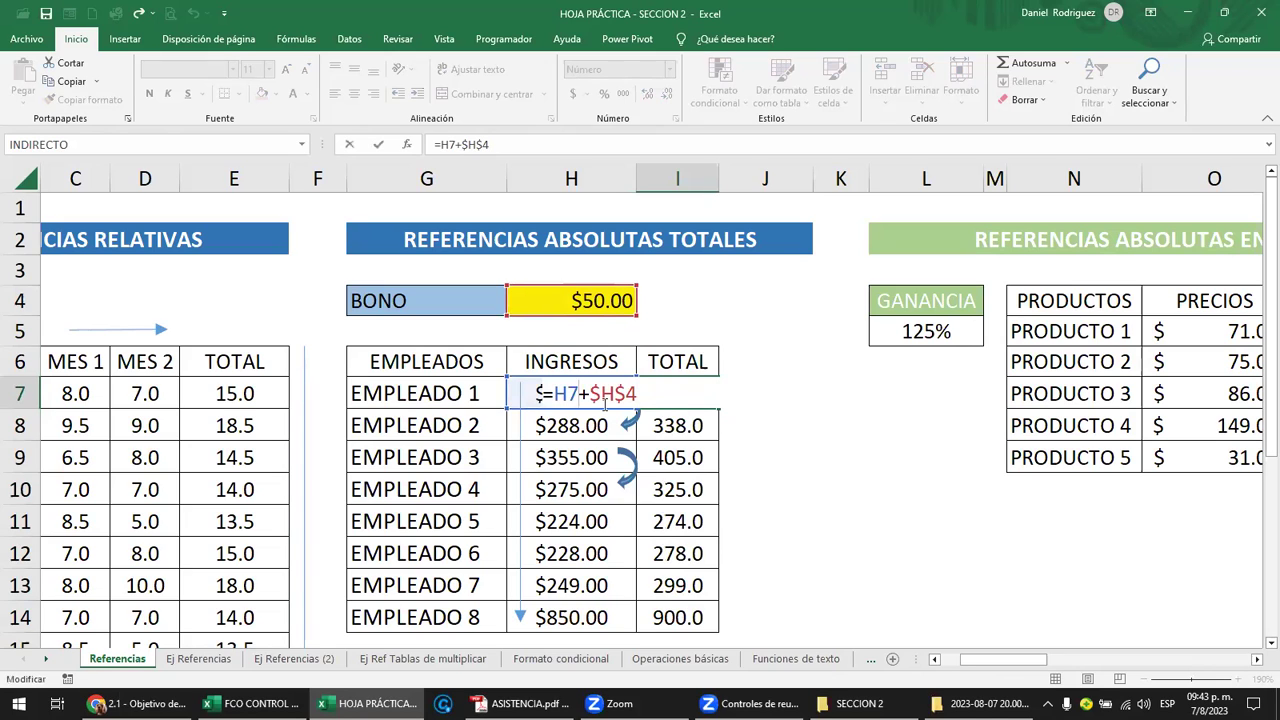
key(ctrl+Return)
click(791, 417)
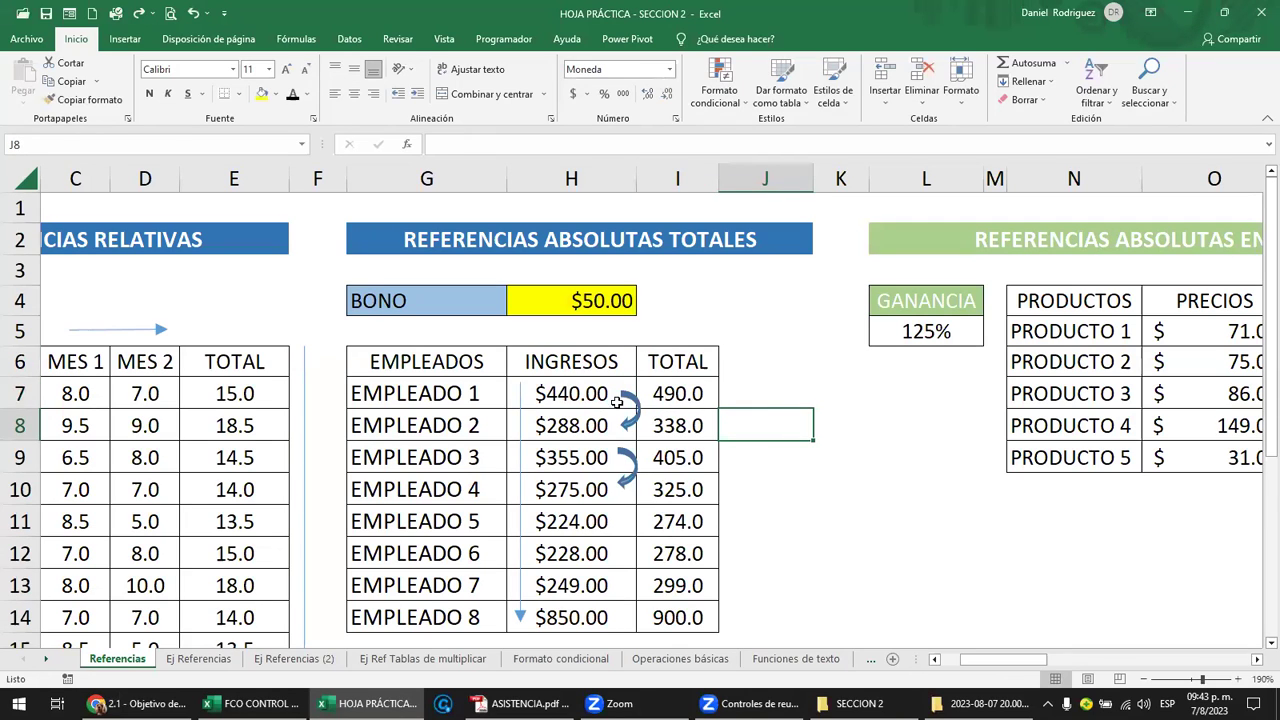
click(585, 390)
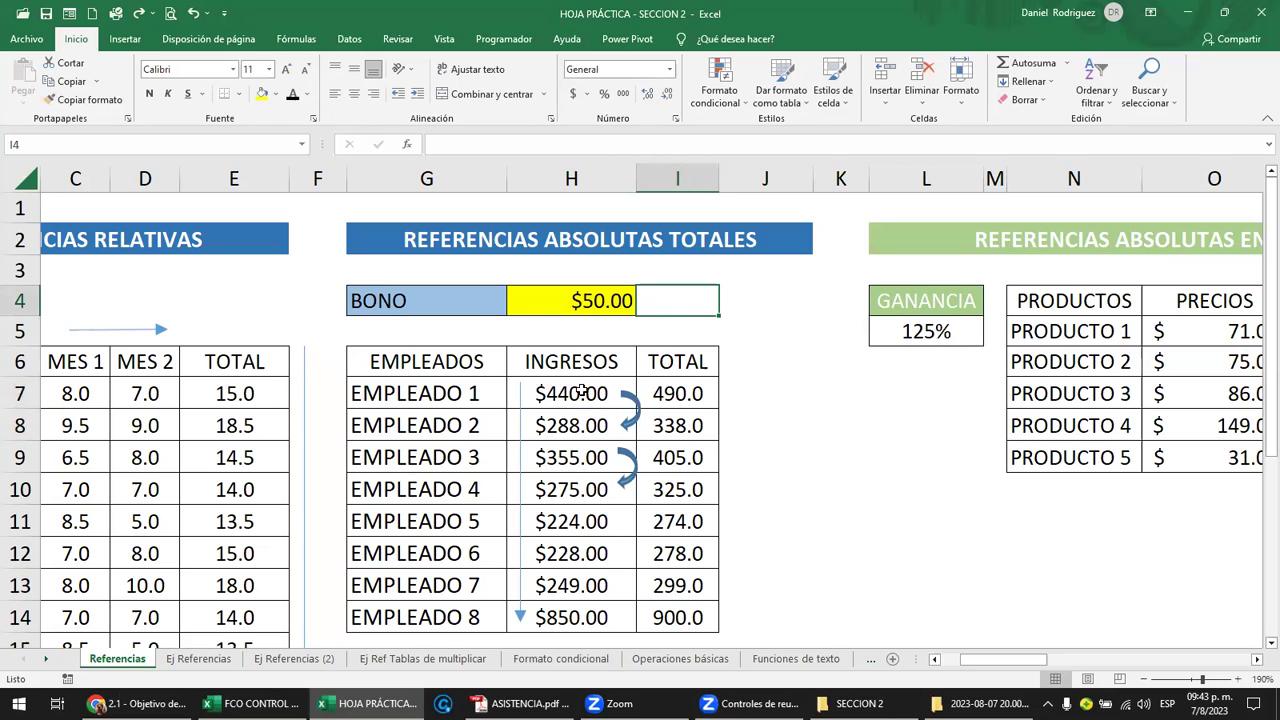
Inspect I7's formula, highlighting the $H$4 bonus reference, without changing it
double_click(685, 403)
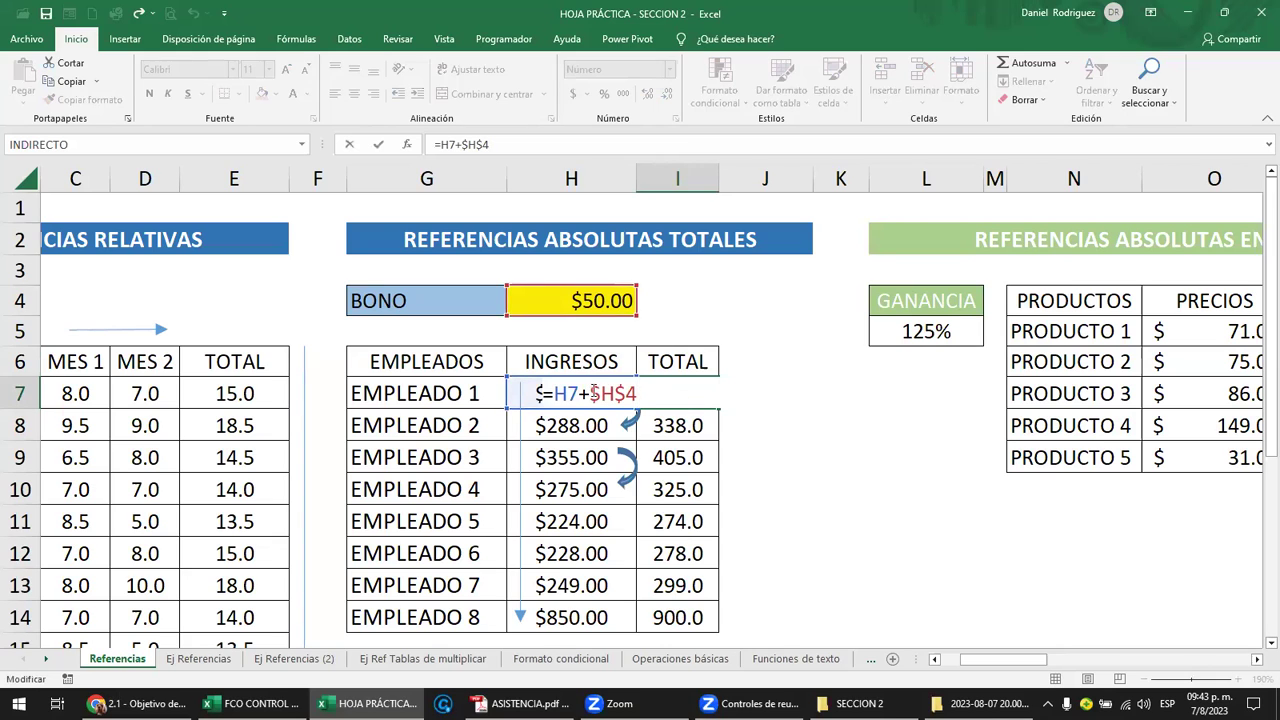
drag(591, 393, 637, 393)
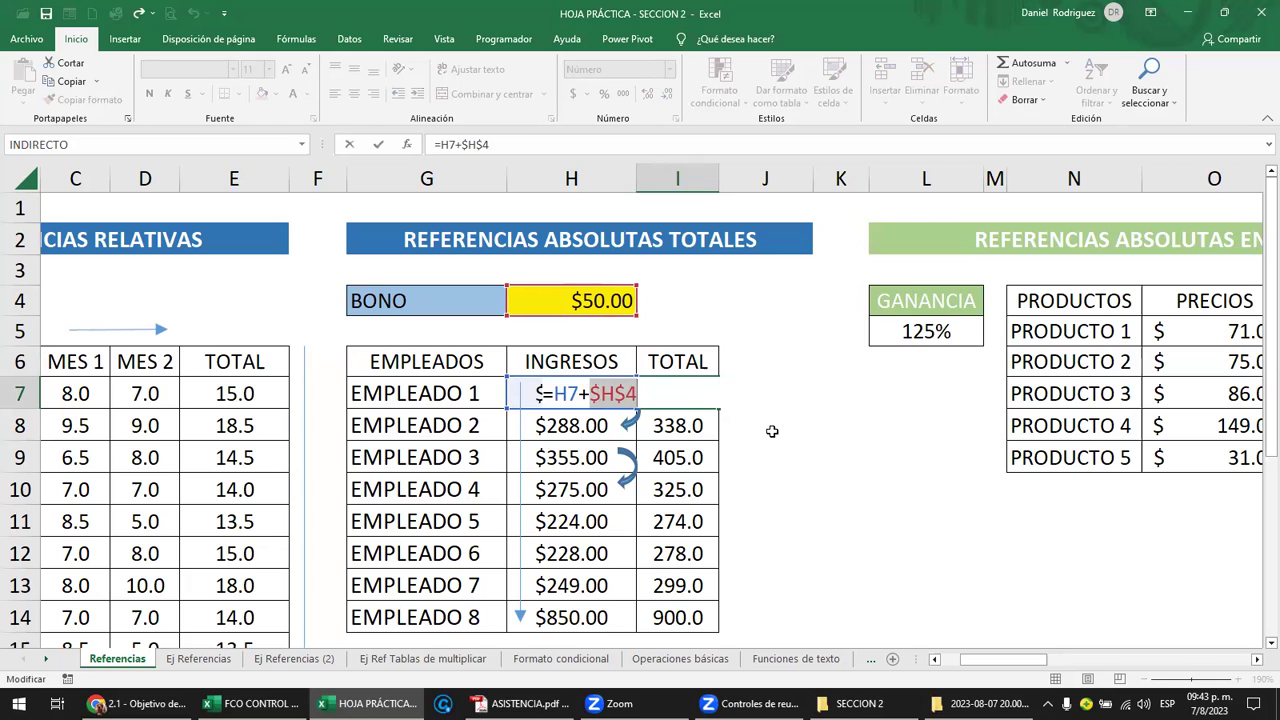
key(ctrl+Return)
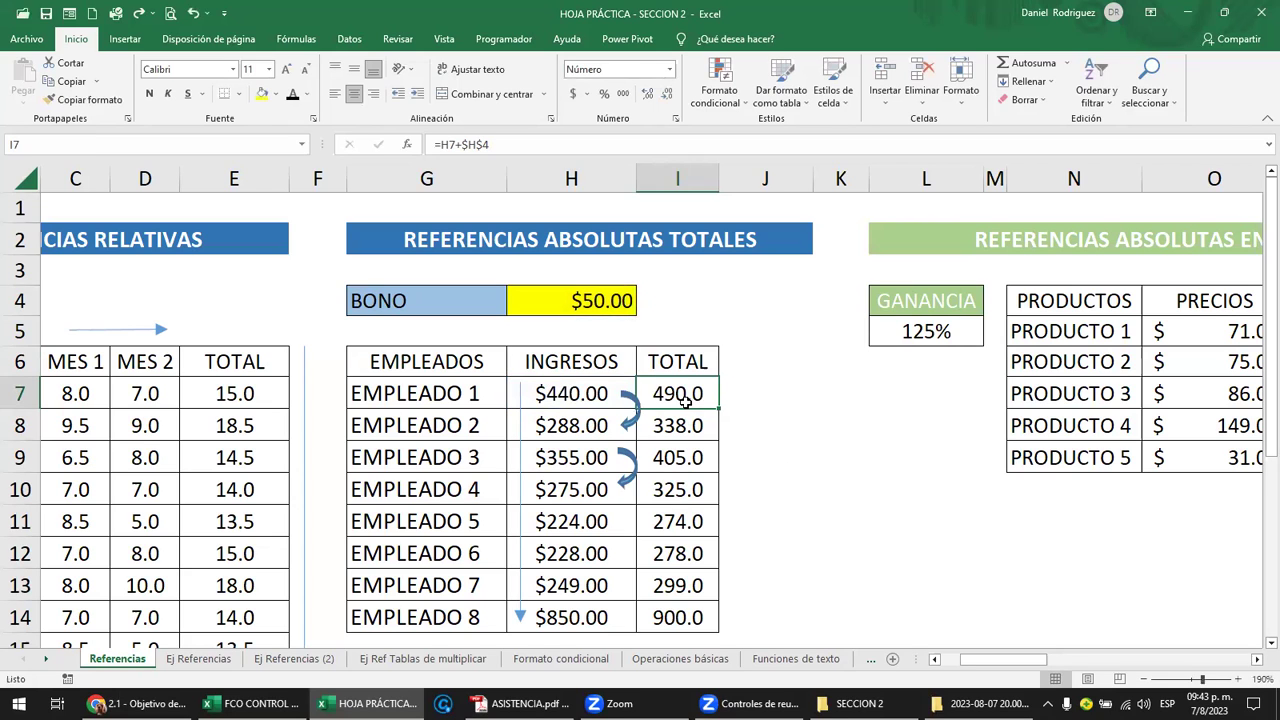
key(F2)
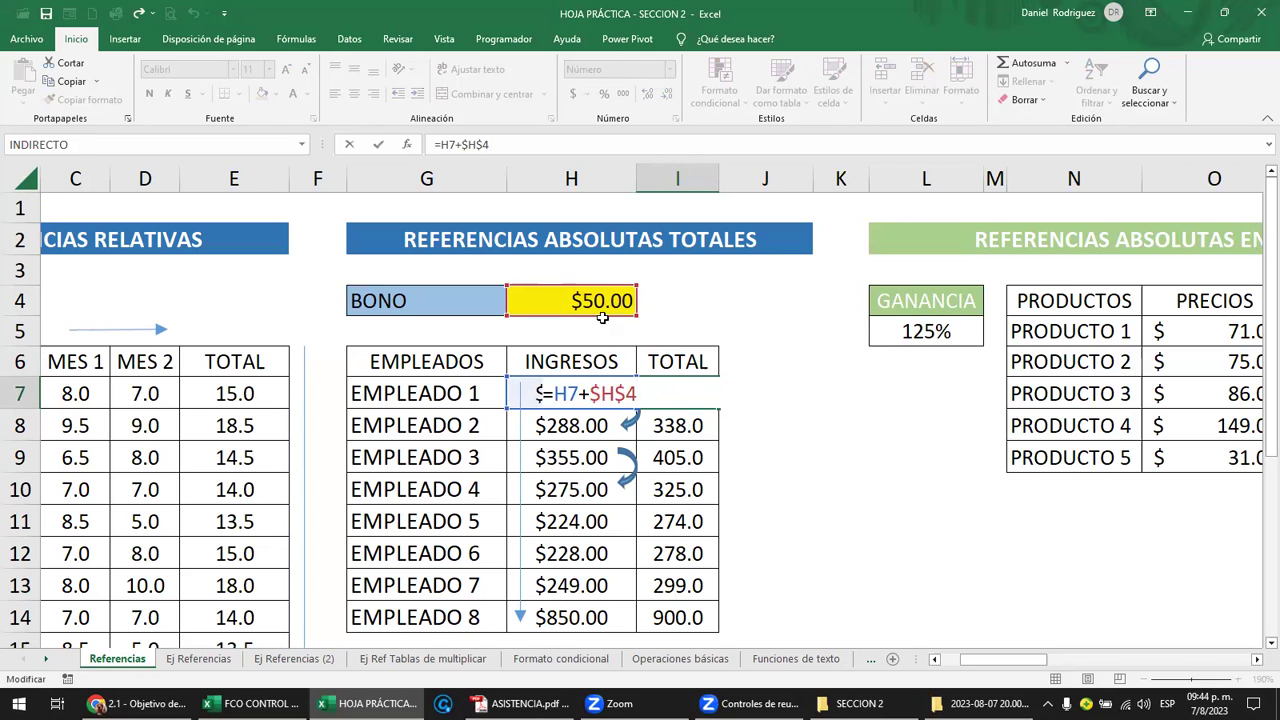
key(Escape)
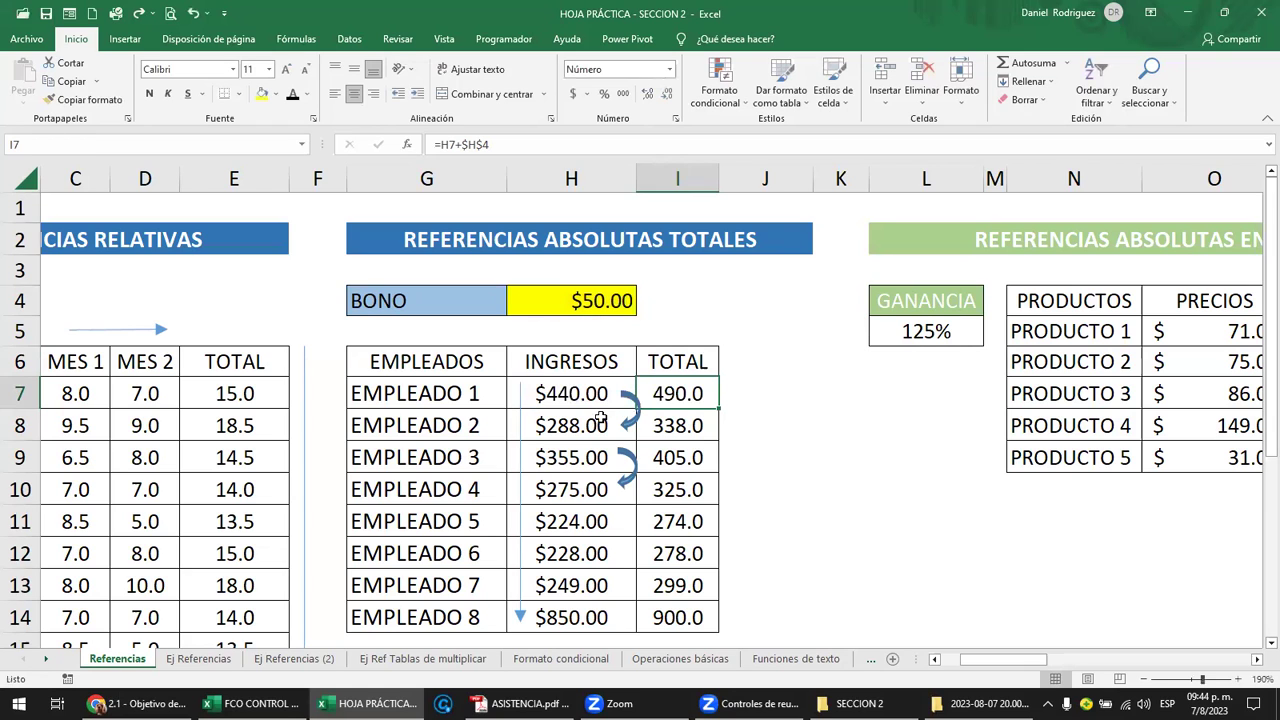
Step through the employees' income cells in column H
click(594, 418)
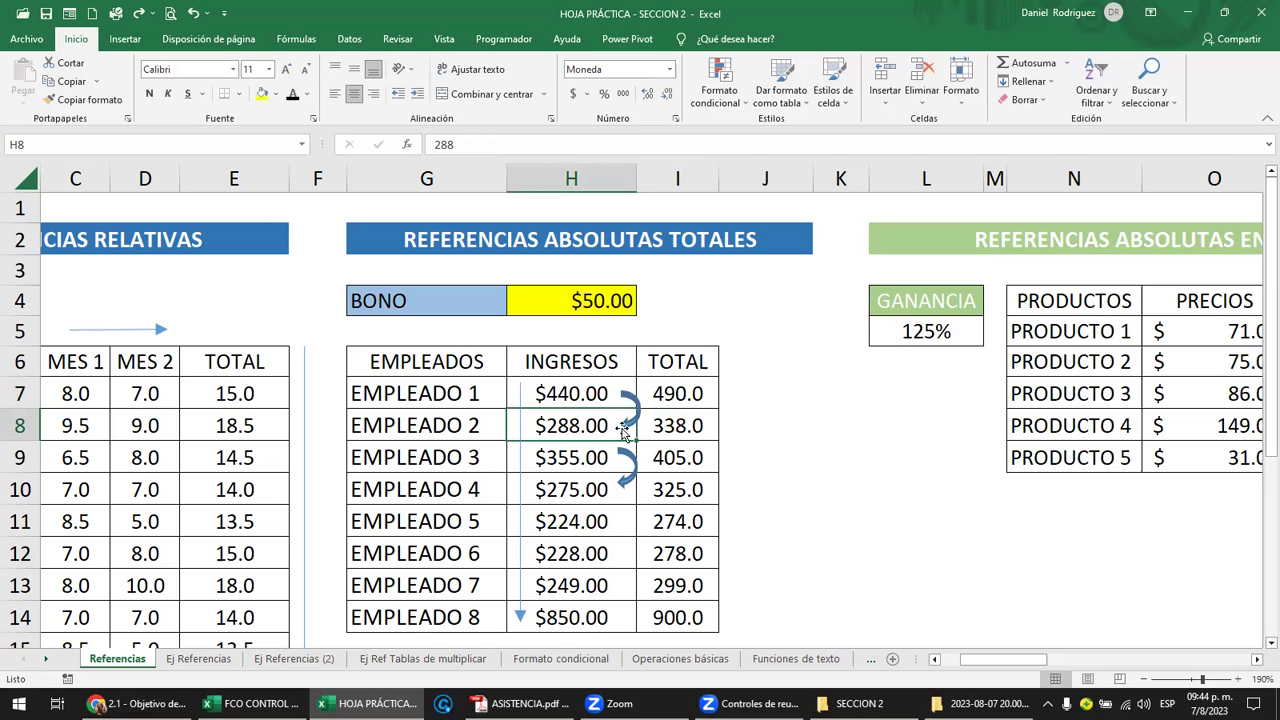
click(592, 492)
click(598, 524)
click(603, 550)
Confirm the BONO stays at 50, then select the 125% GANANCIA rate in the product table
double_click(615, 307)
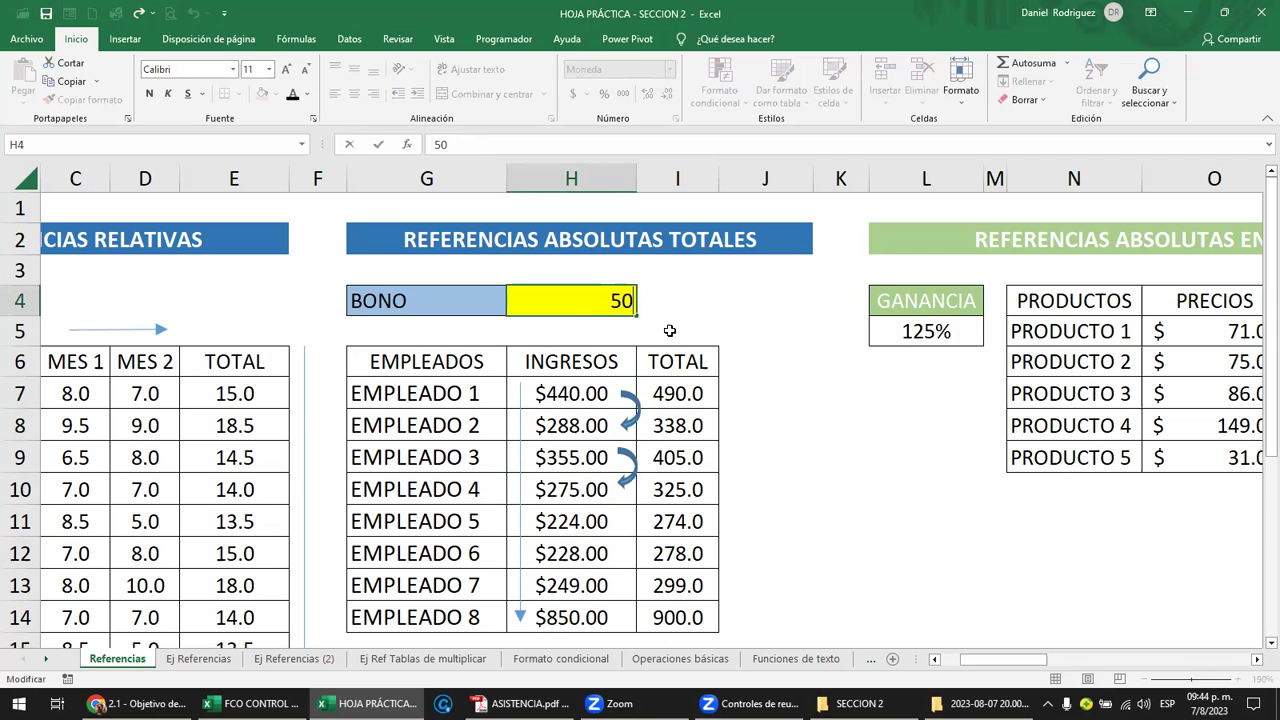
key(ctrl+Return)
click(910, 340)
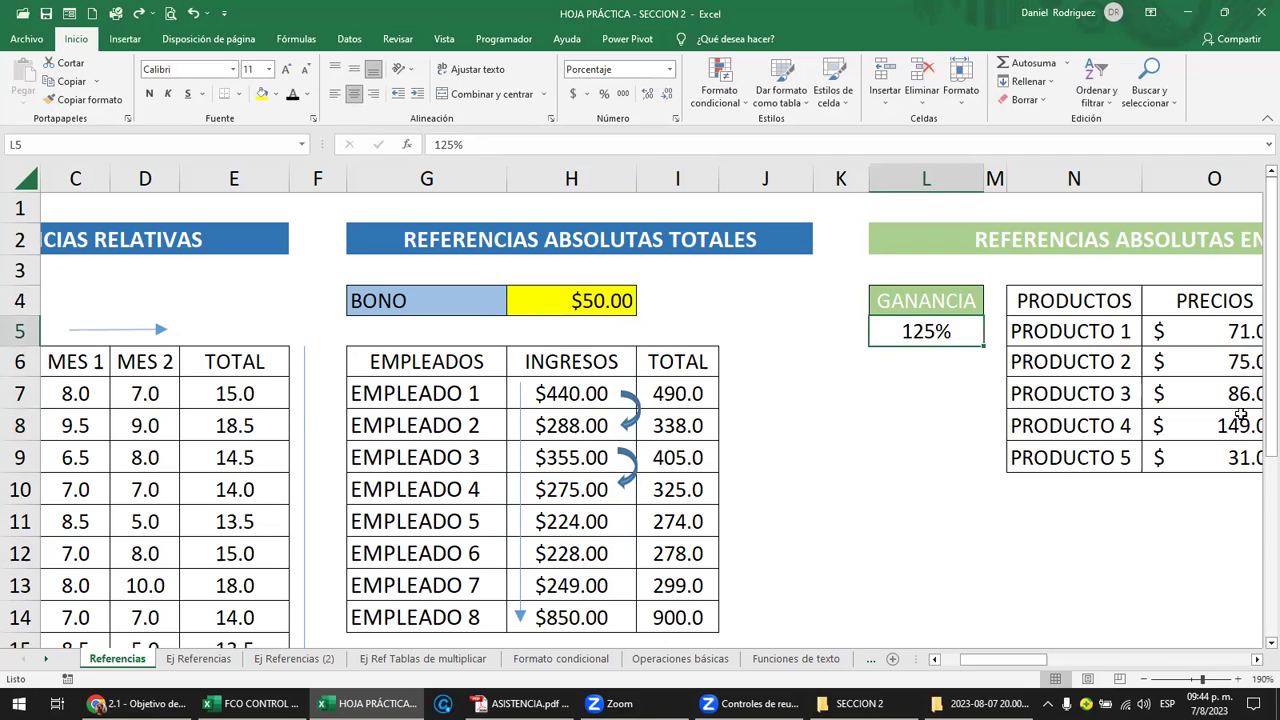
key(Right)
key(Right)
key(Right)
key(Right)
key(Right)
key(Right)
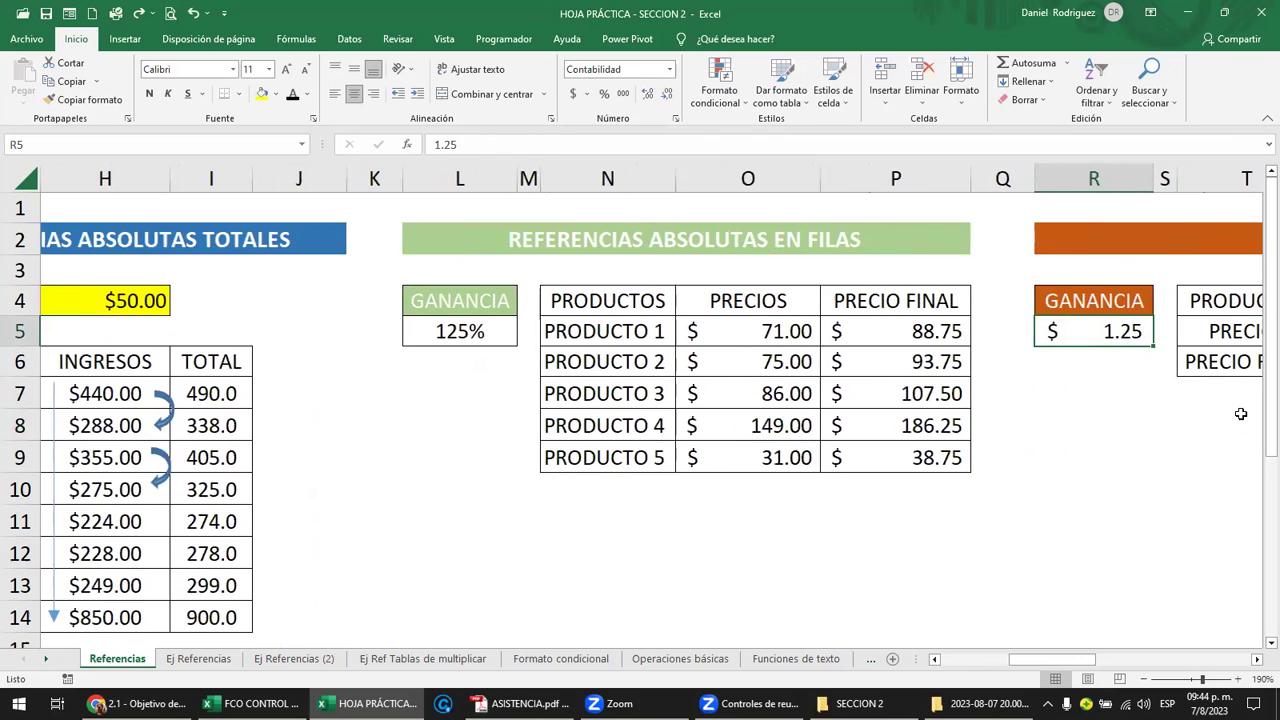
Review P5's PRECIO FINAL formula =O5*L$5 without changing it
key(Left)
key(Left)
key(Left)
key(Left)
key(Left)
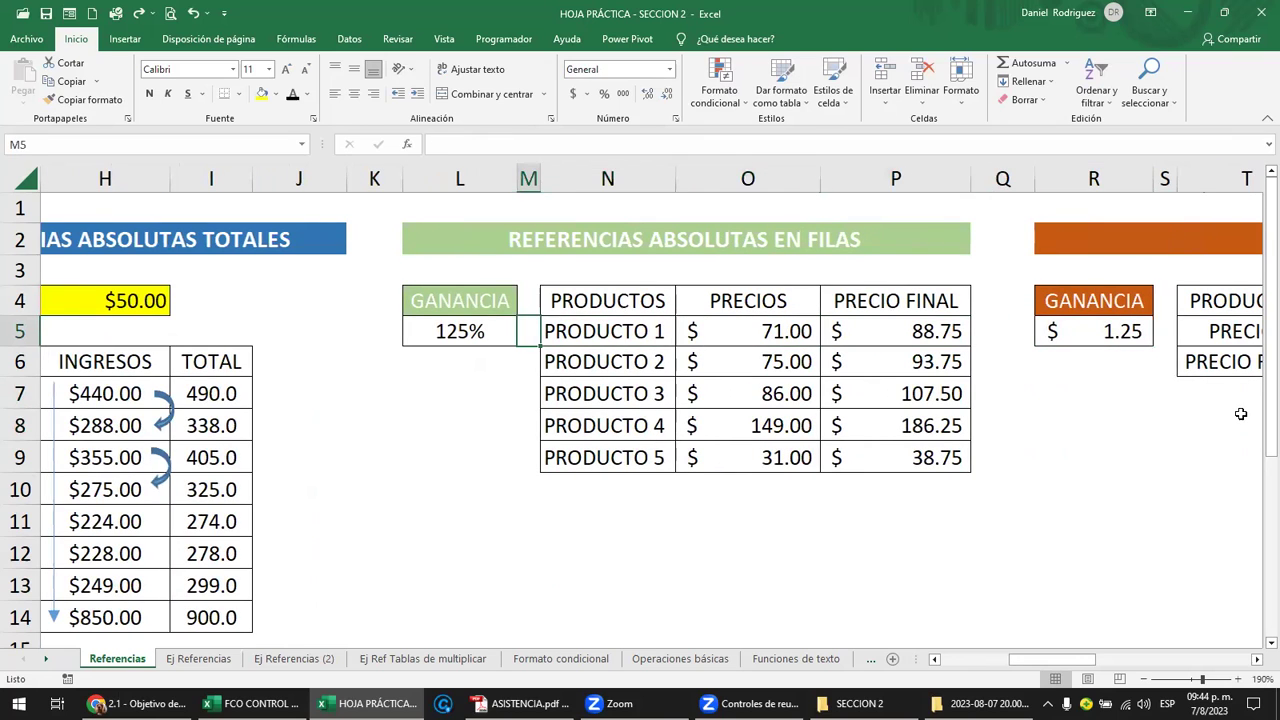
key(Left)
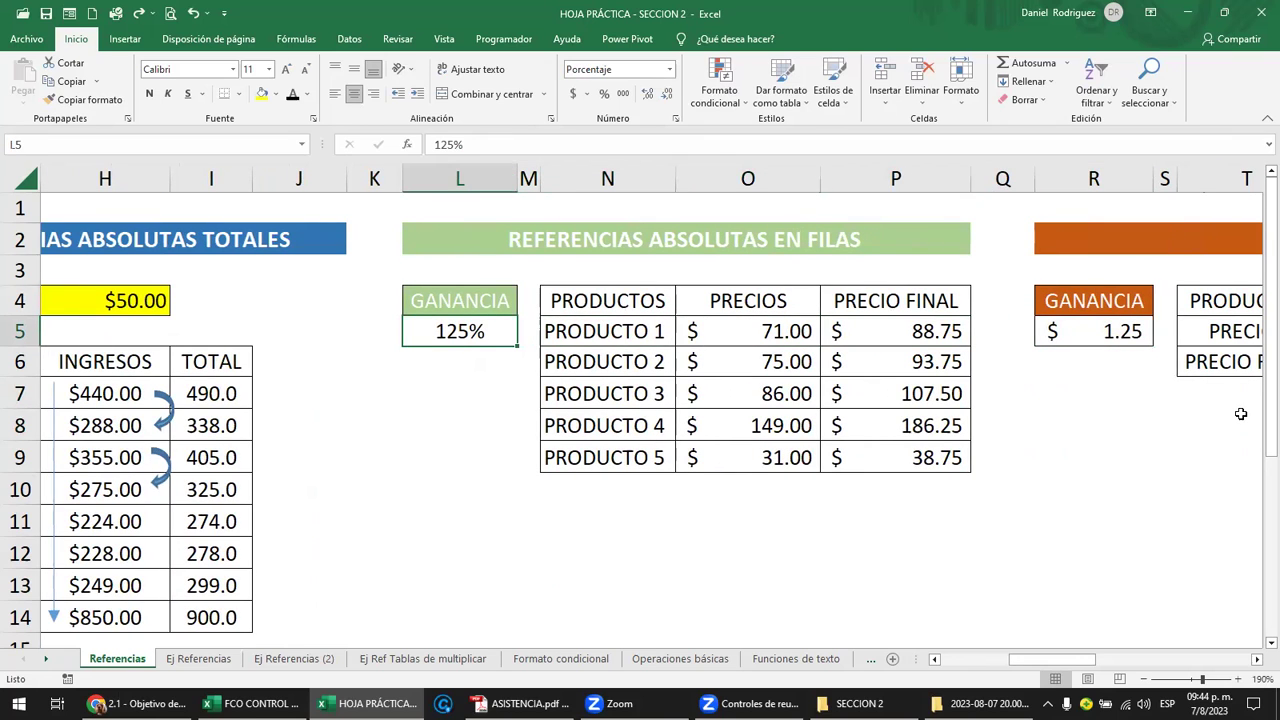
click(785, 228)
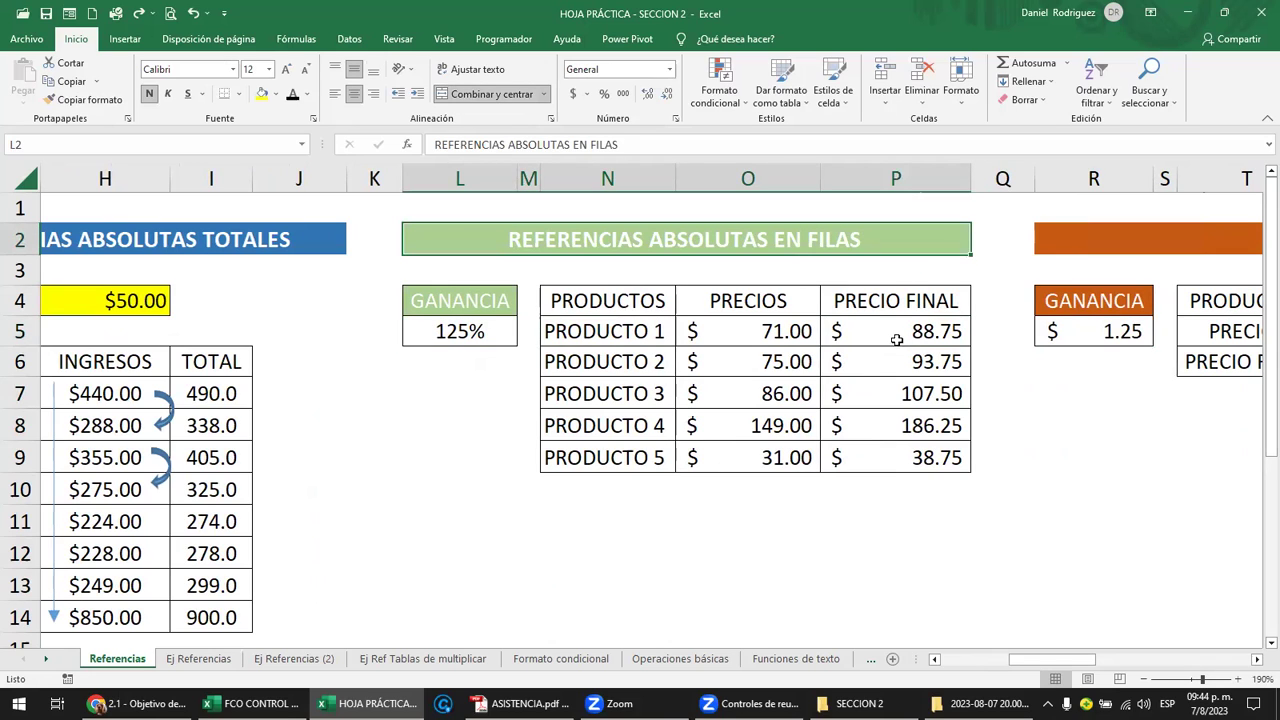
click(897, 340)
double_click(900, 335)
key(Escape)
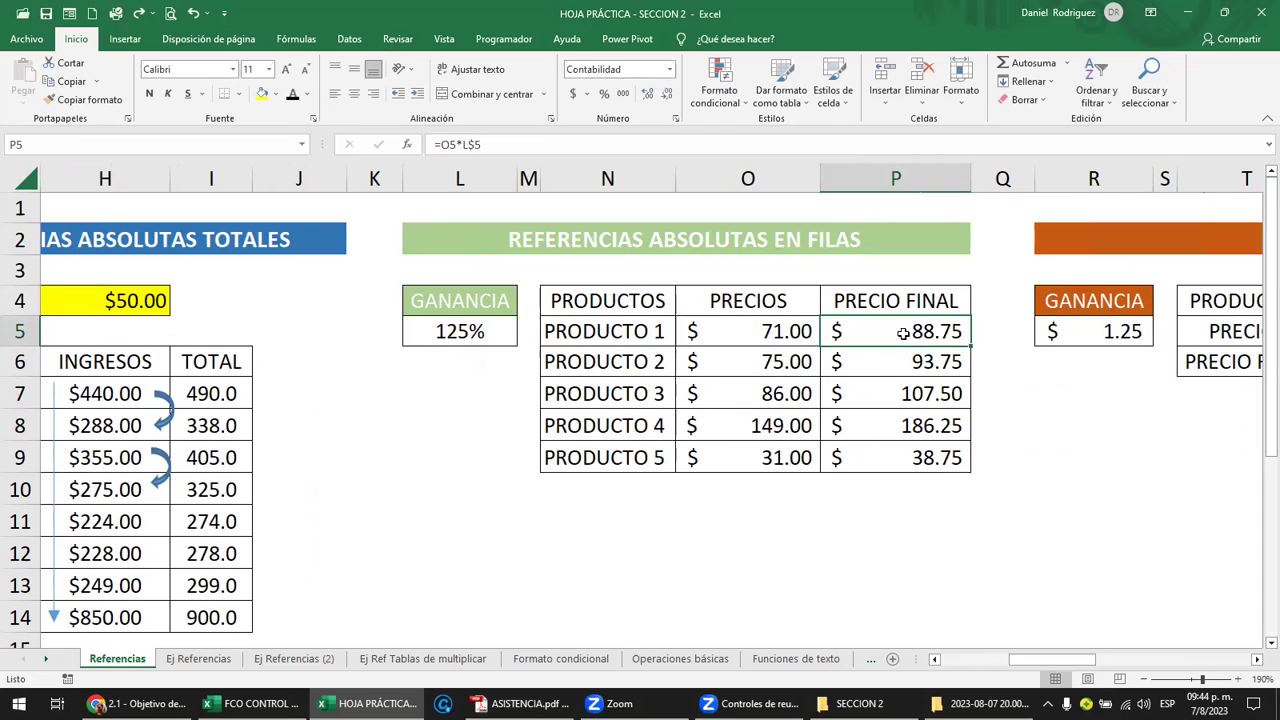
Select column L, row 5 and L7 to show where the gain cell sits
click(548, 238)
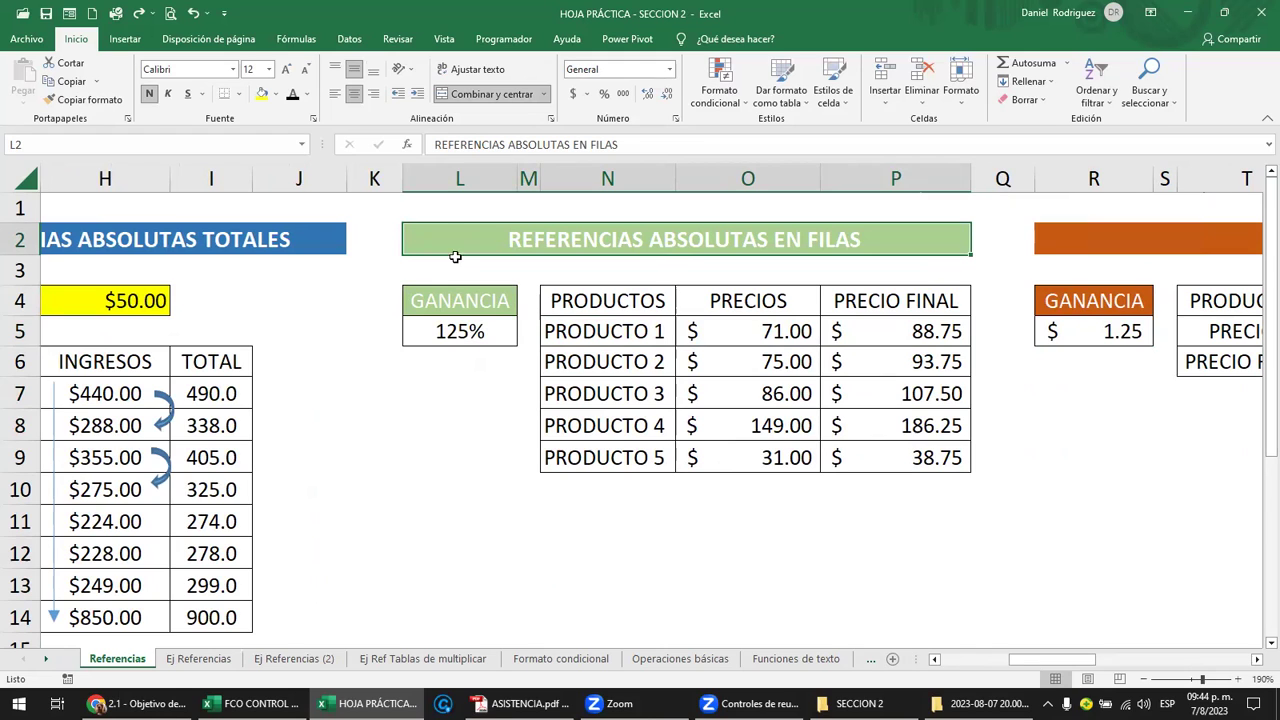
click(462, 167)
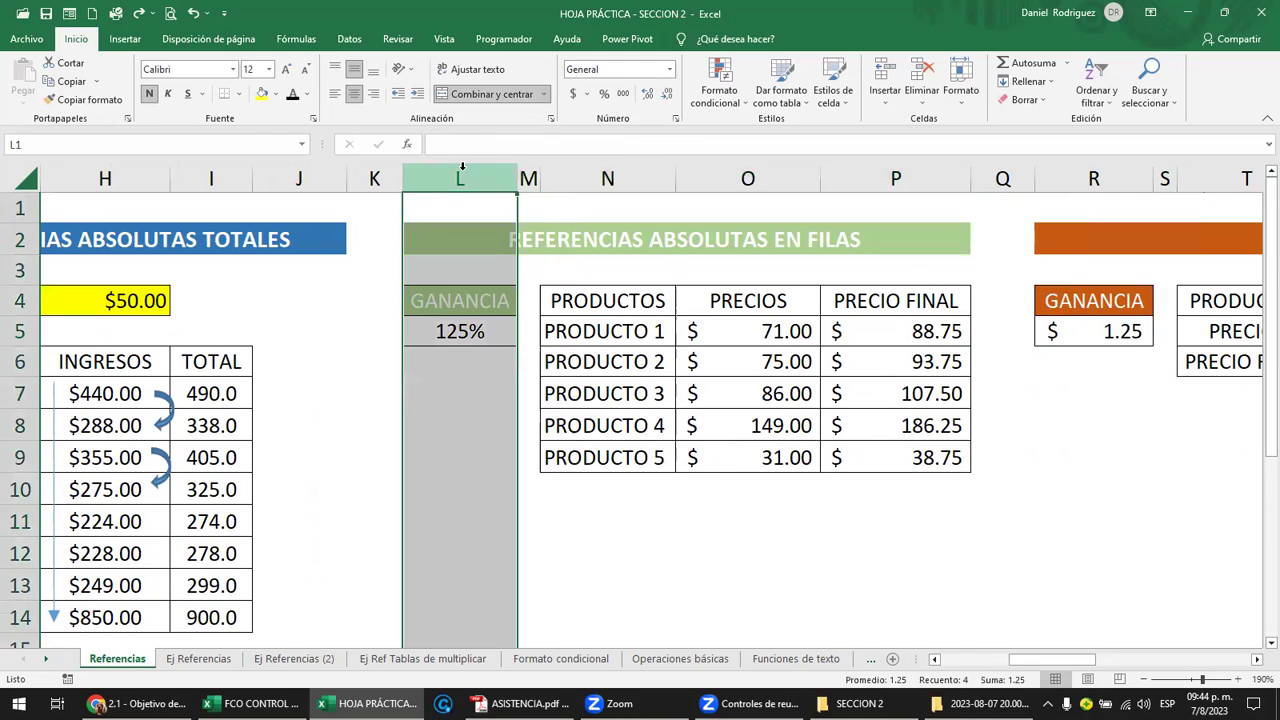
click(14, 331)
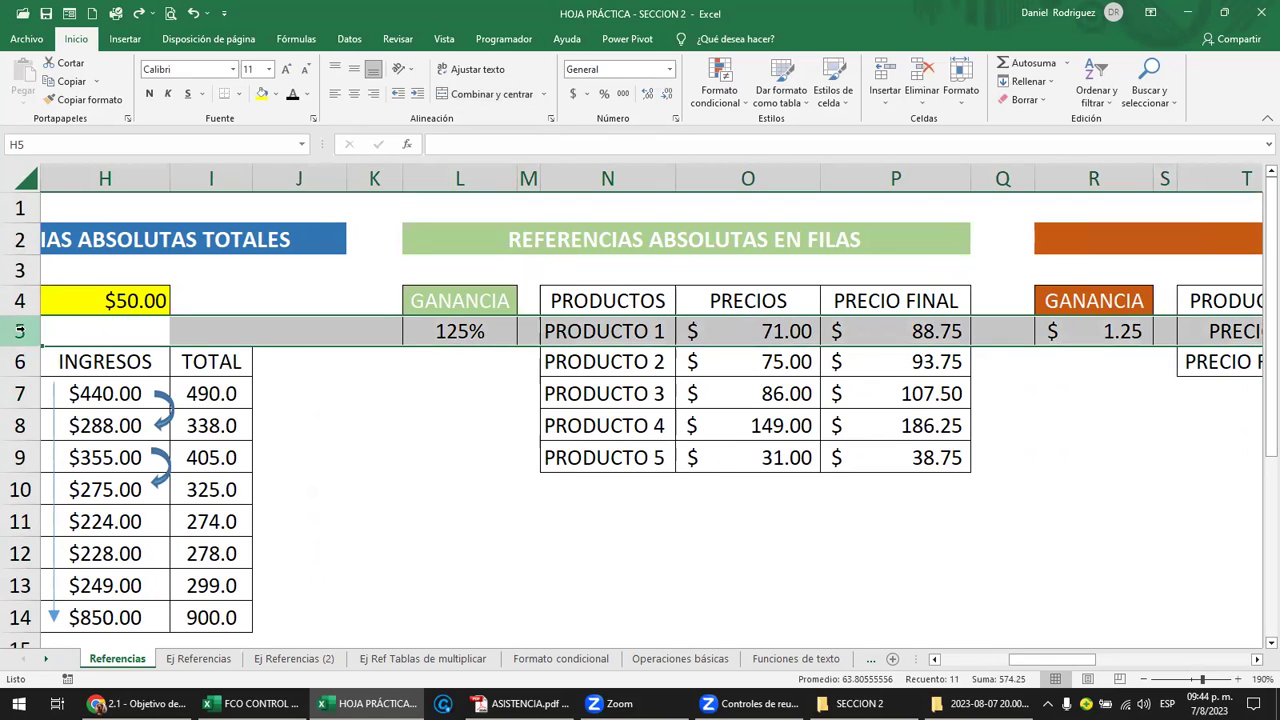
click(463, 380)
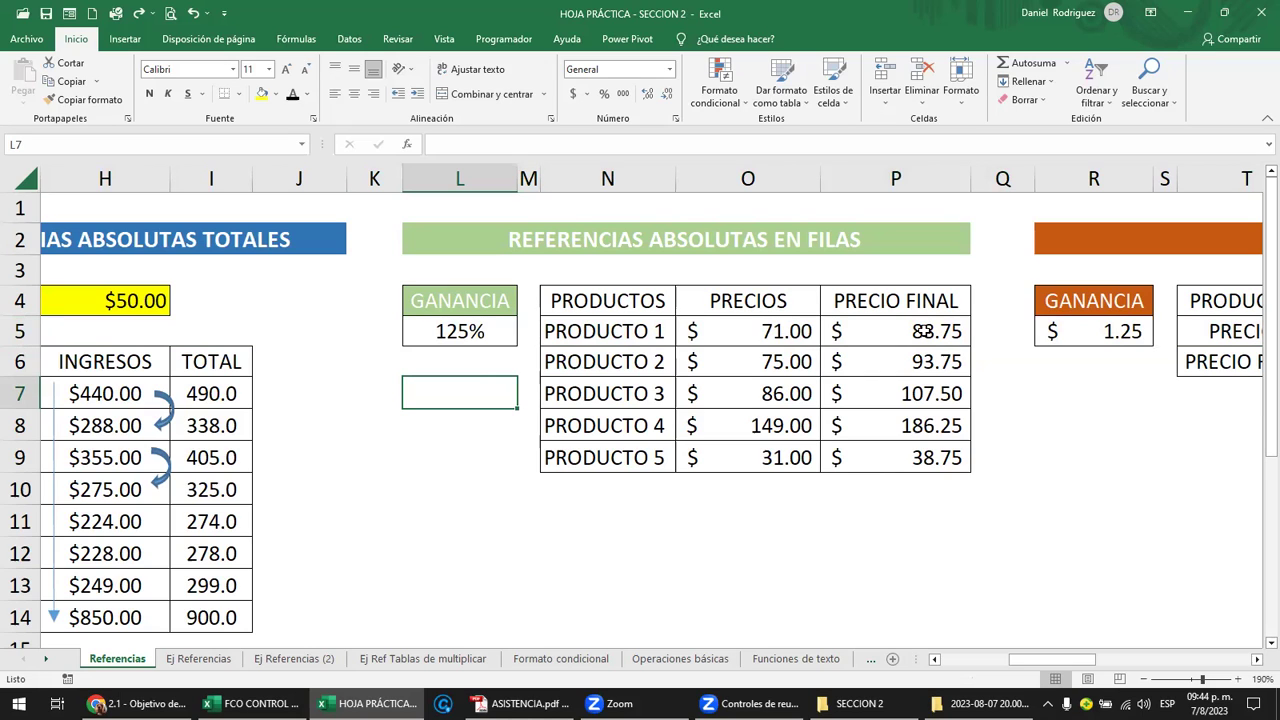
click(637, 237)
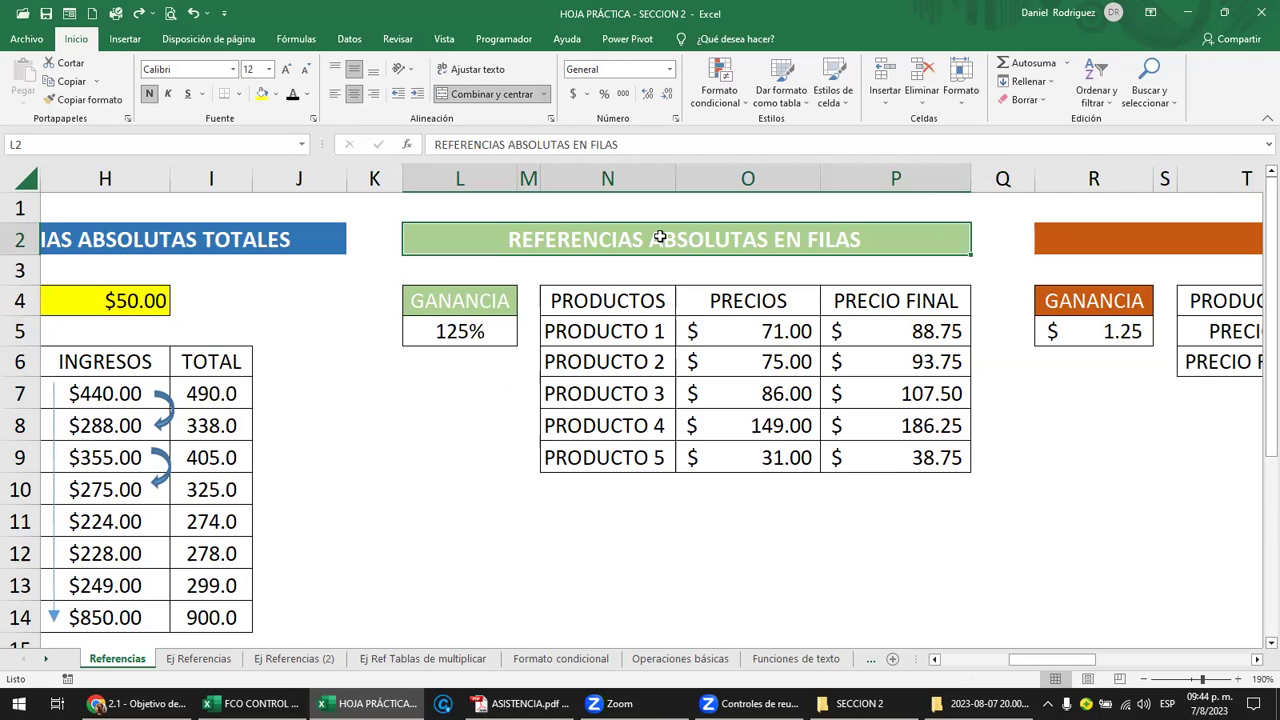
Highlight the $ row lock in P5's L$5 reference, then select gain cell L5
double_click(901, 333)
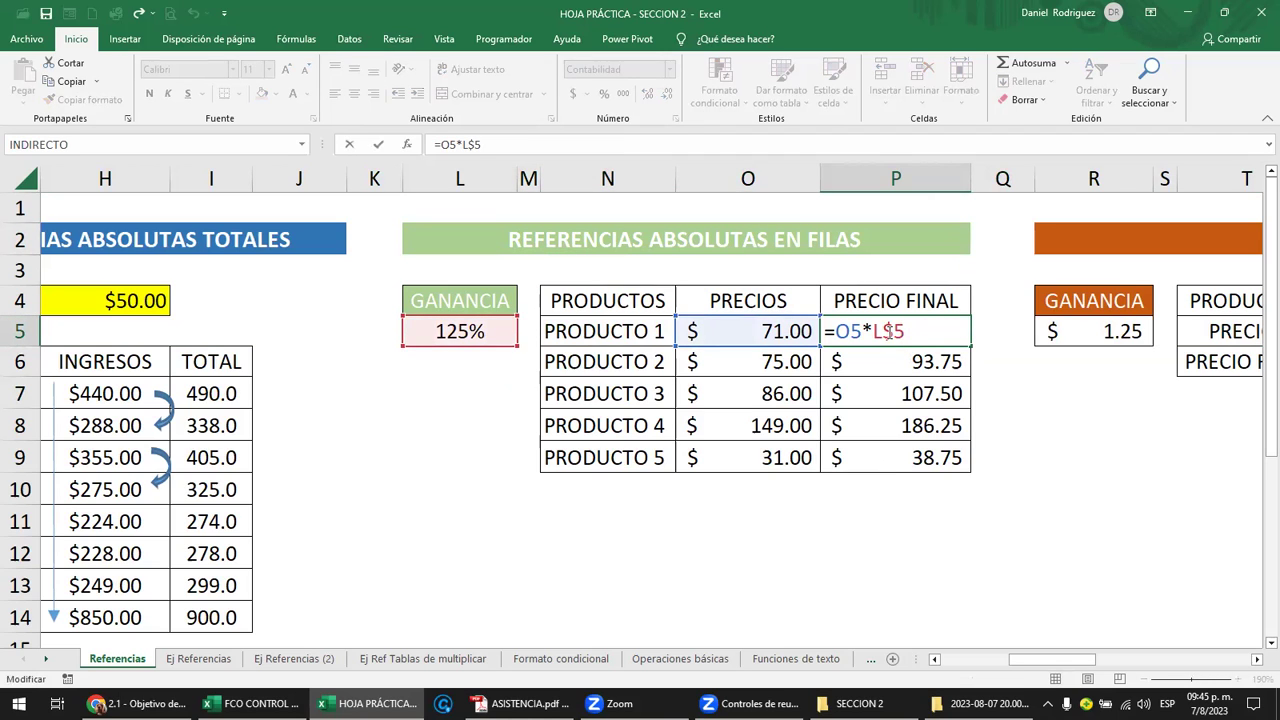
drag(884, 331, 923, 333)
click(888, 331)
drag(888, 331, 895, 331)
click(460, 331)
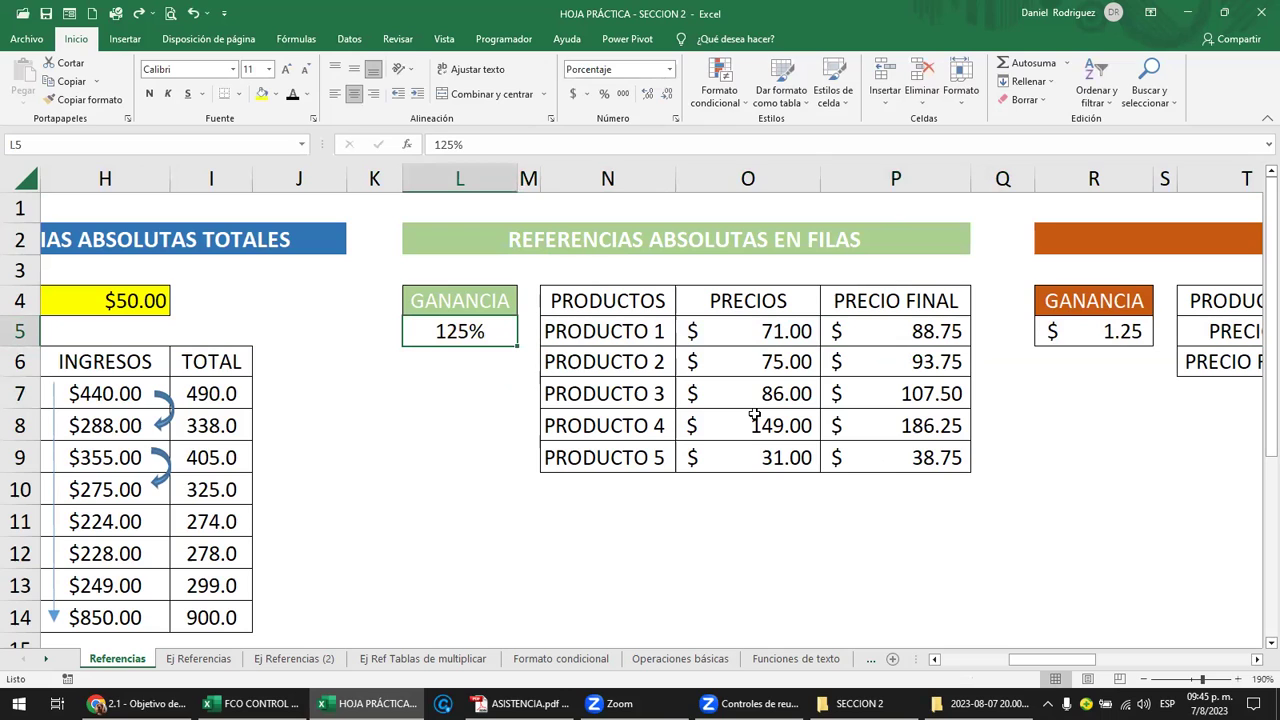
Set the GANANCIA in L5 to $1.50 in Moneda currency format
text(1.5)
key(Return)
key(Up)
key(Delete)
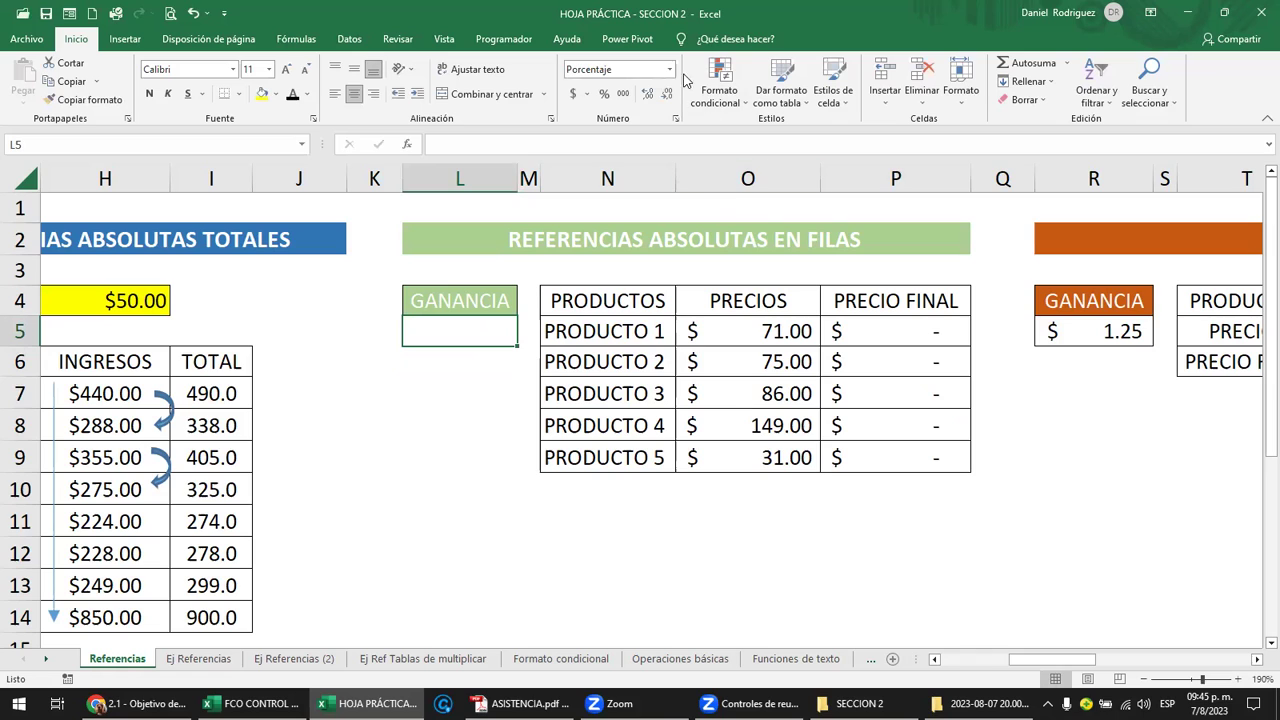
click(669, 69)
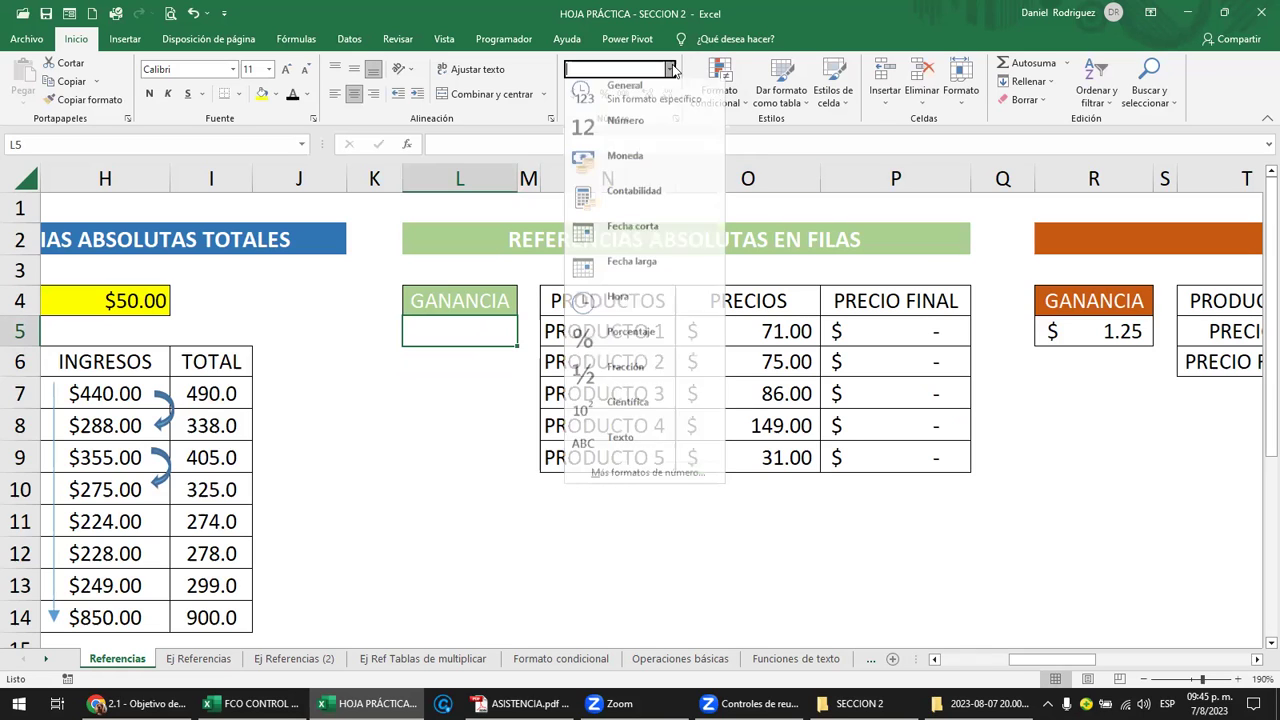
click(630, 162)
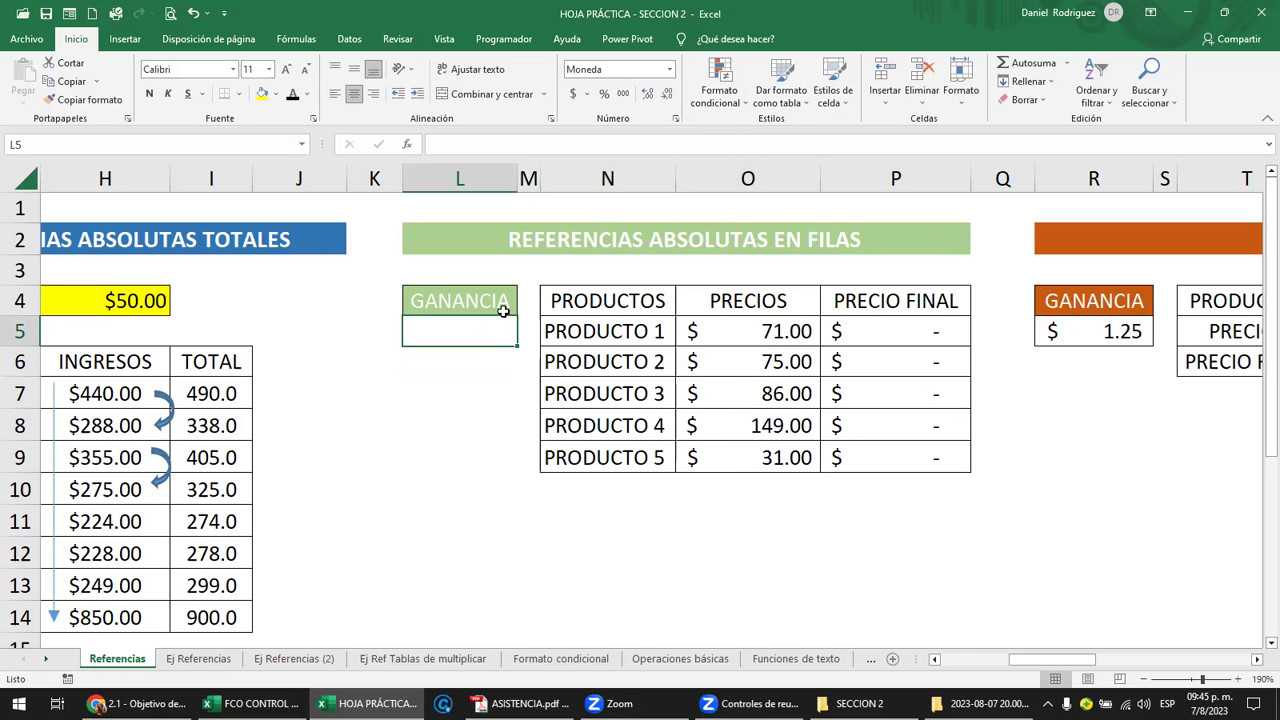
text(1.50)
key(Return)
Change P5's formula to =O5+L$5 so it adds the gain to the price
drag(785, 331, 783, 457)
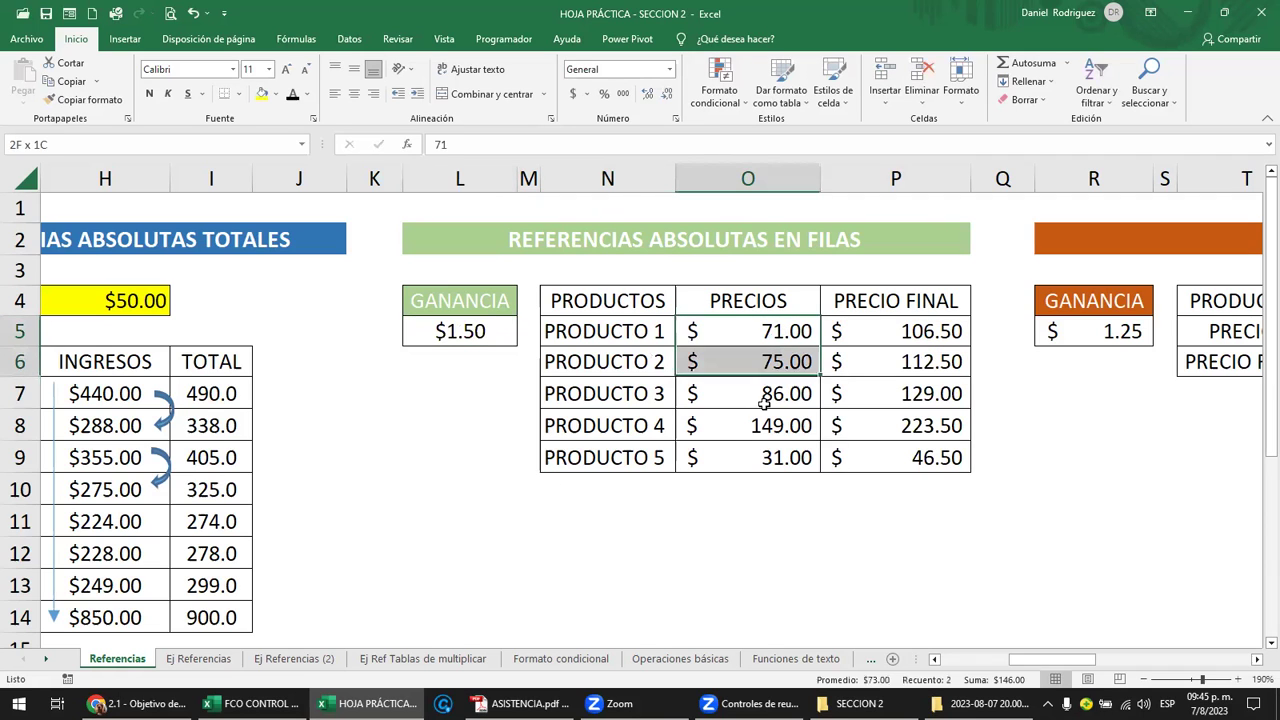
click(778, 331)
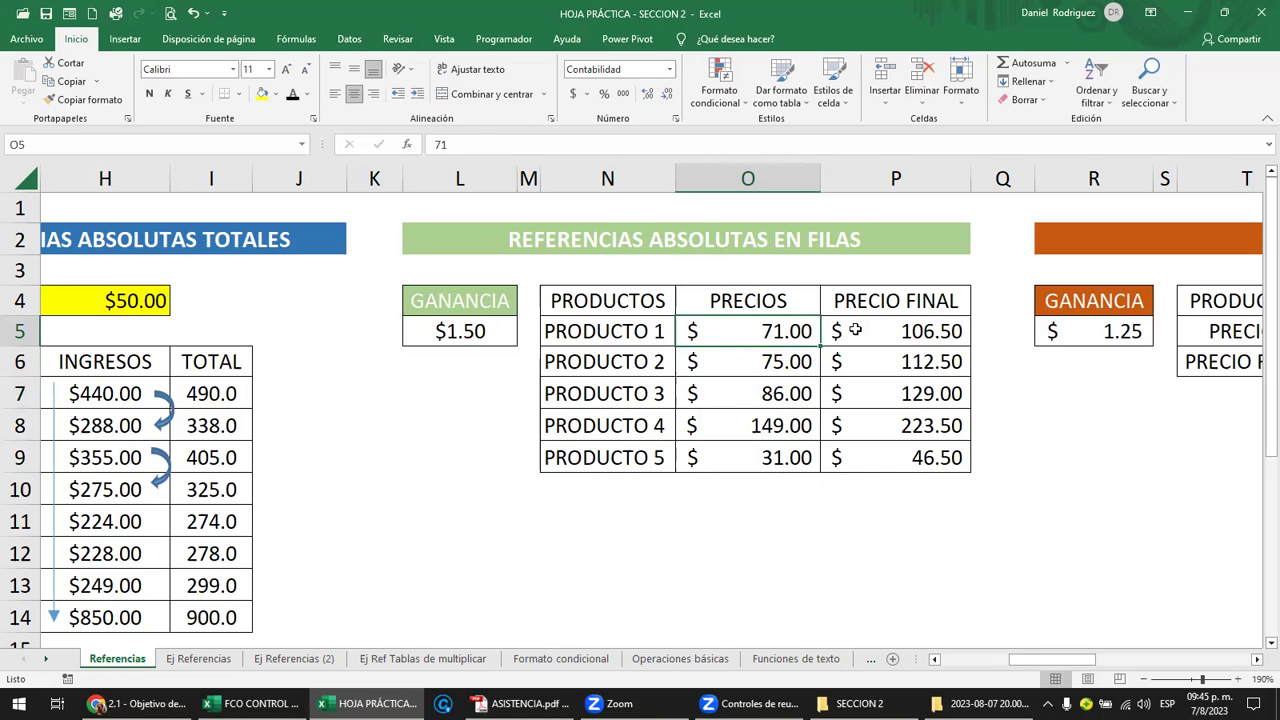
double_click(850, 330)
click(864, 330)
key(Return)
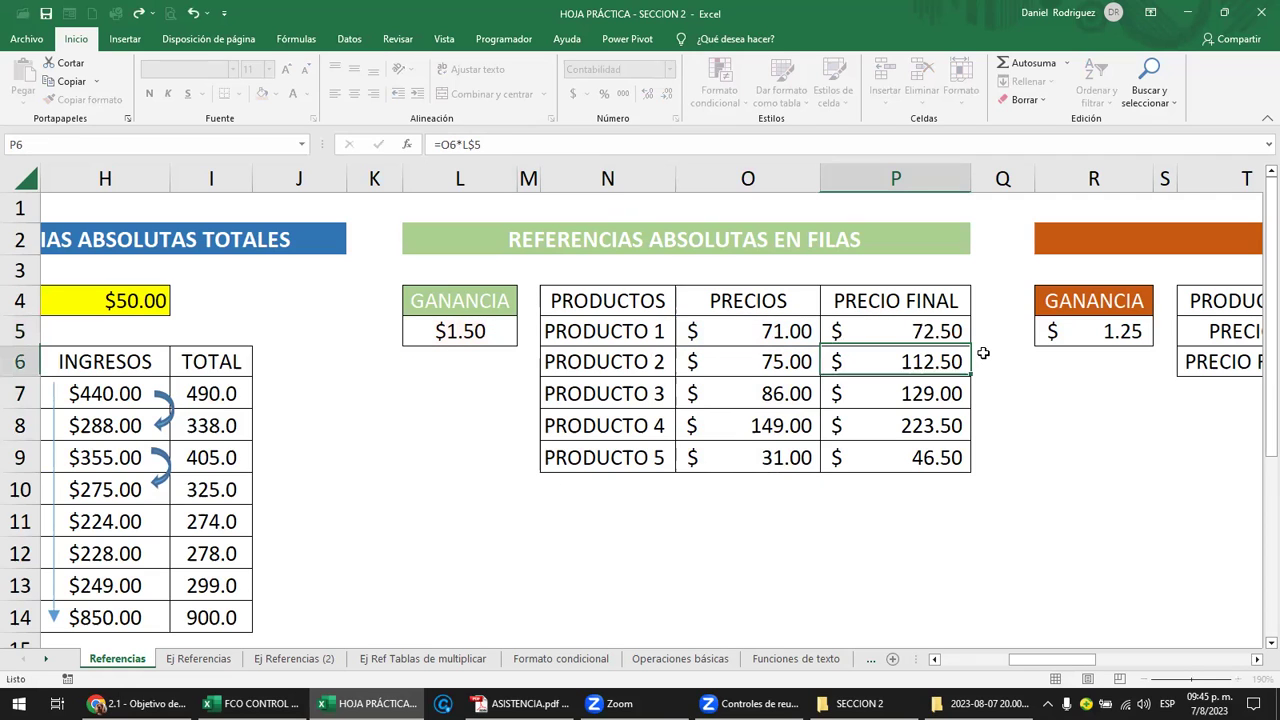
Clear the final prices in P6:P9 and reselect P5
drag(955, 361, 958, 457)
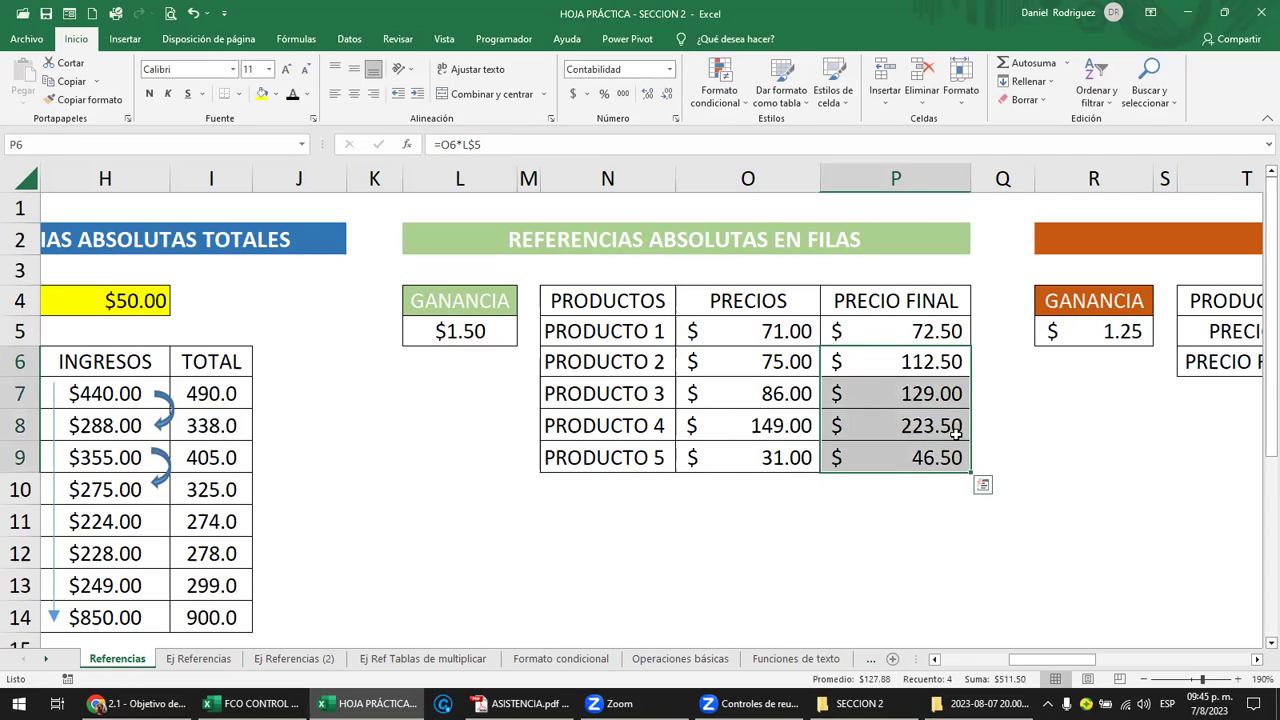
key(Delete)
click(934, 333)
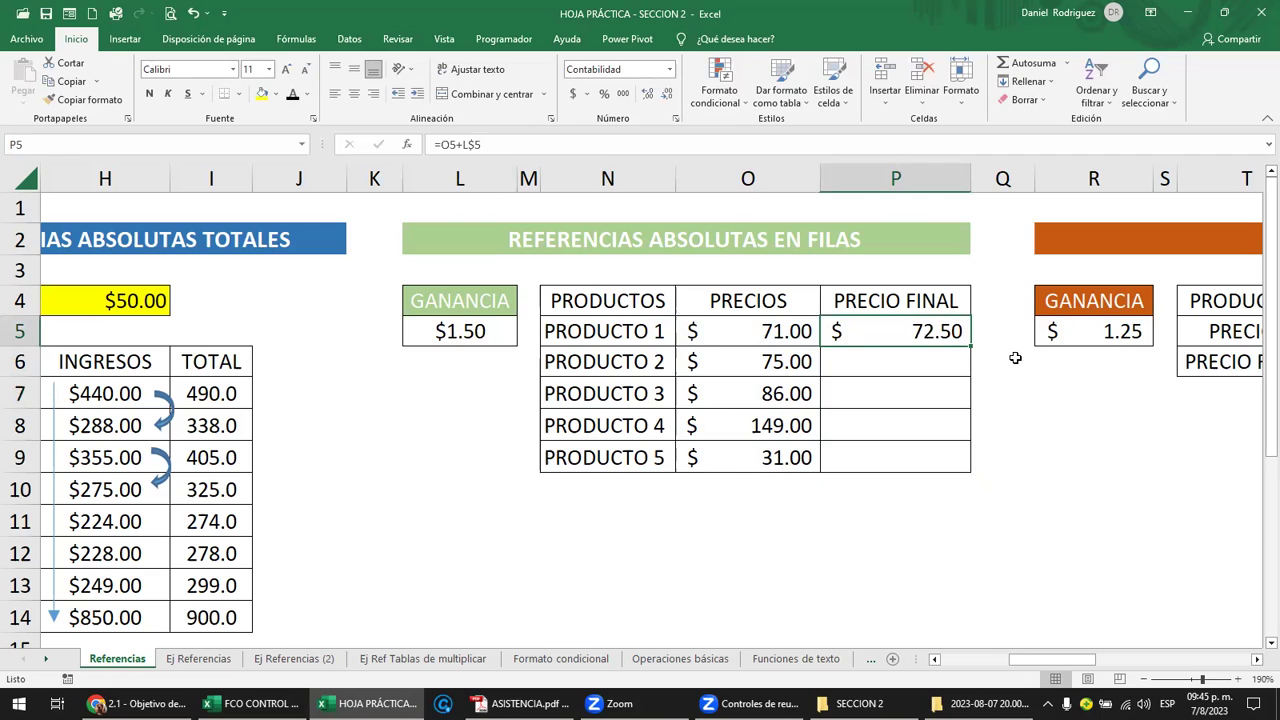
Highlight the $5 row lock in P5's L$5 reference and keep the formula
key(F2)
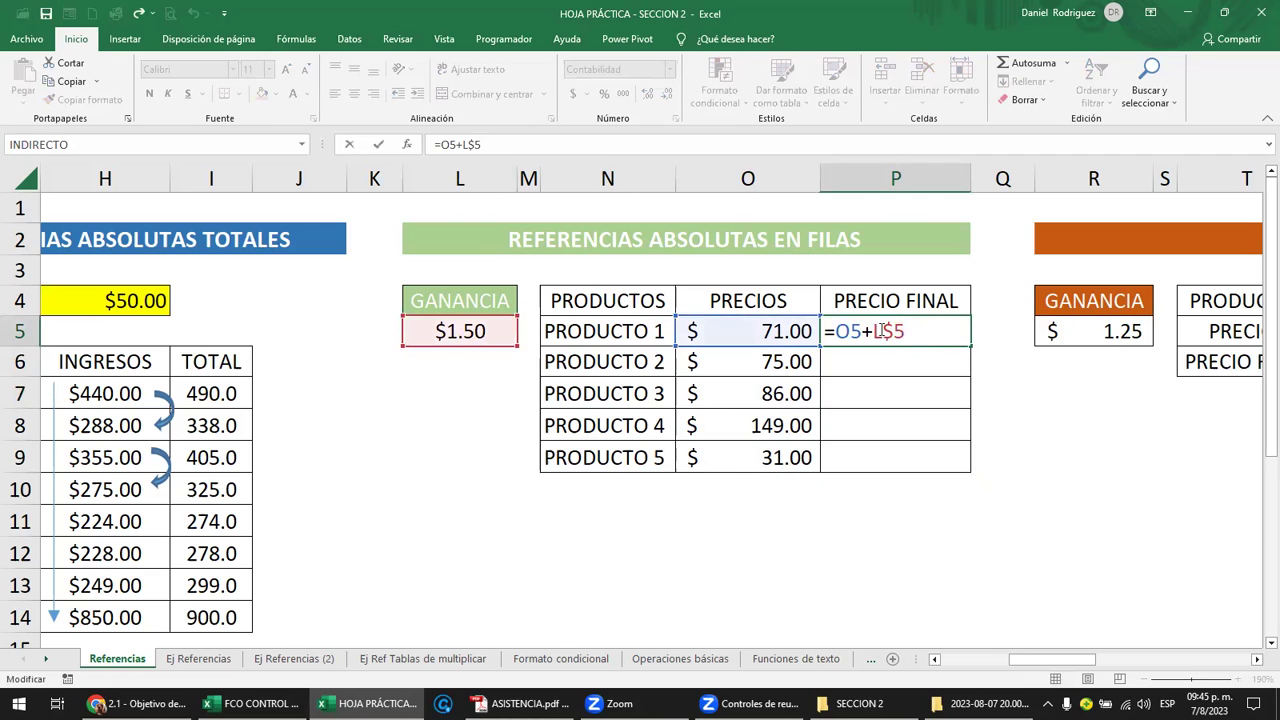
drag(884, 331, 920, 331)
click(888, 331)
drag(887, 331, 915, 330)
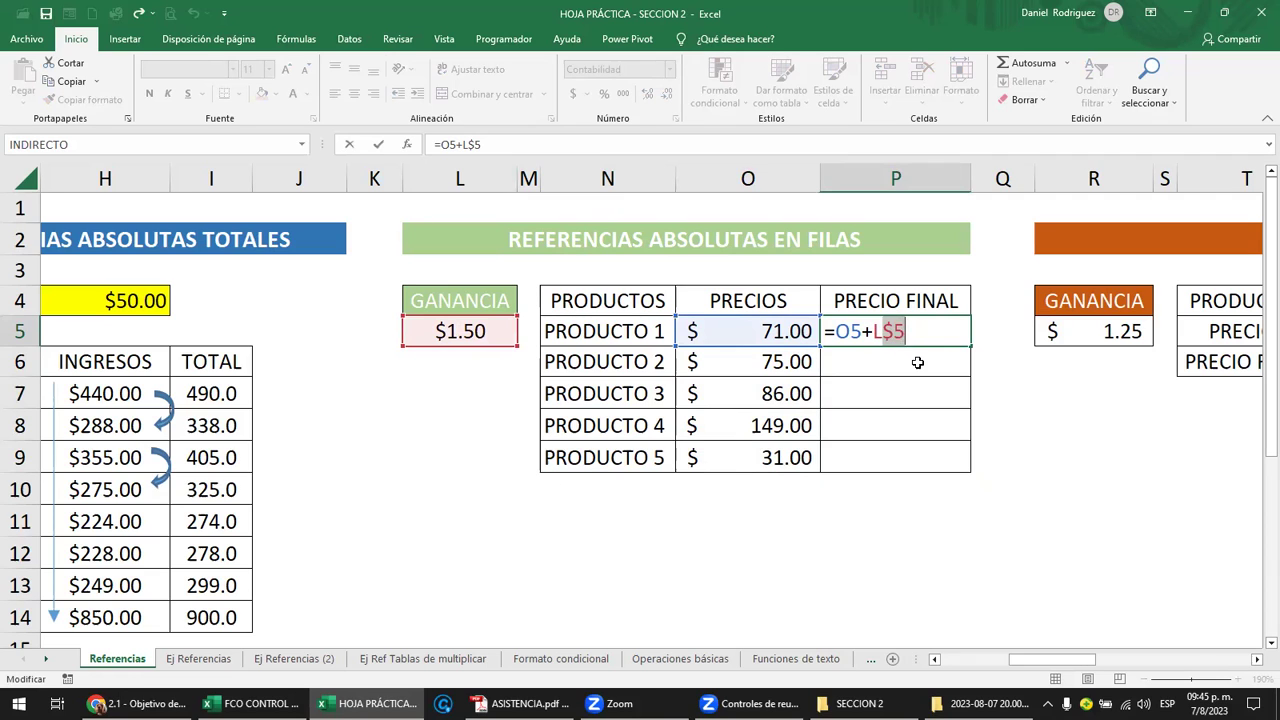
key(Return)
Rebuild P5 as =O5+L5 without the row lock
key(Delete)
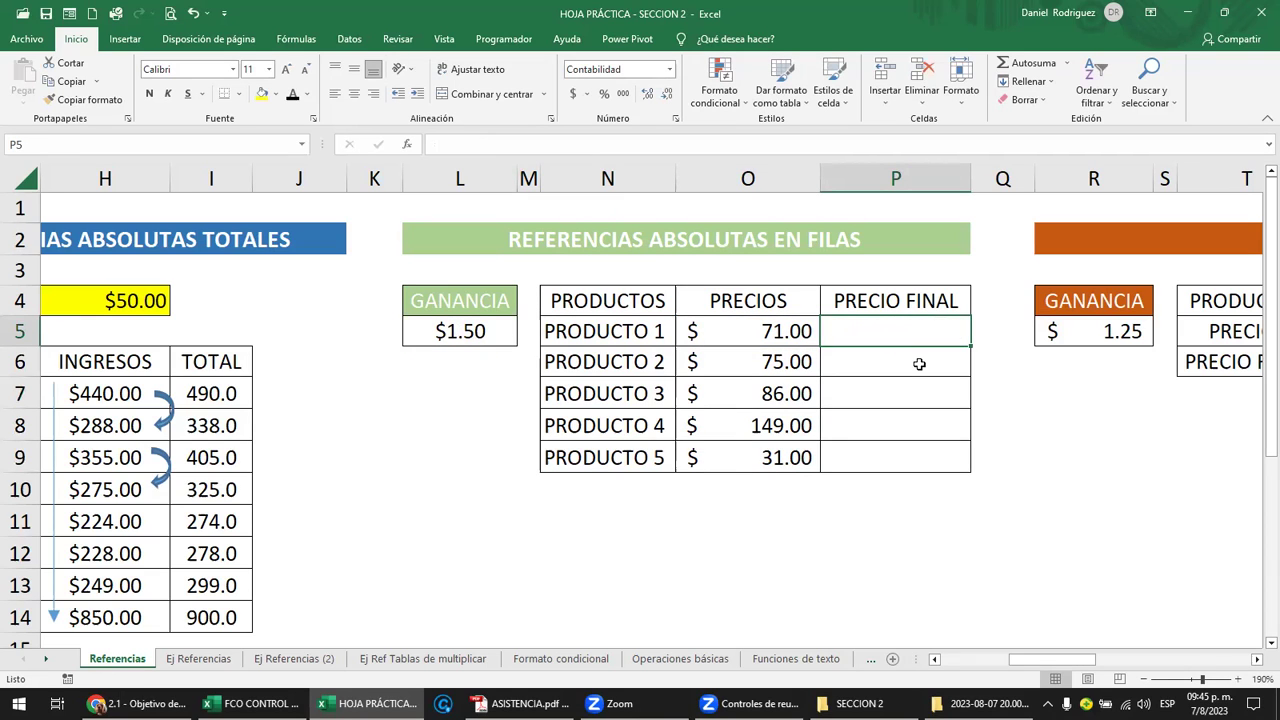
text(=)
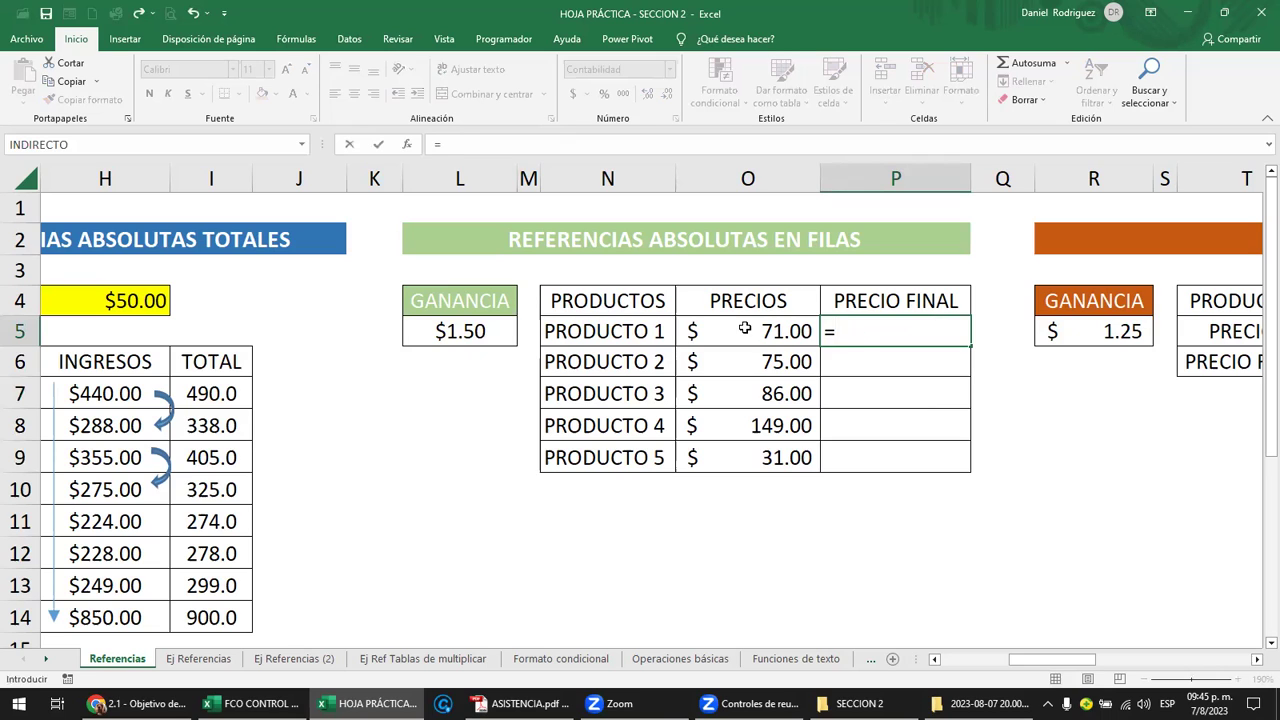
click(745, 328)
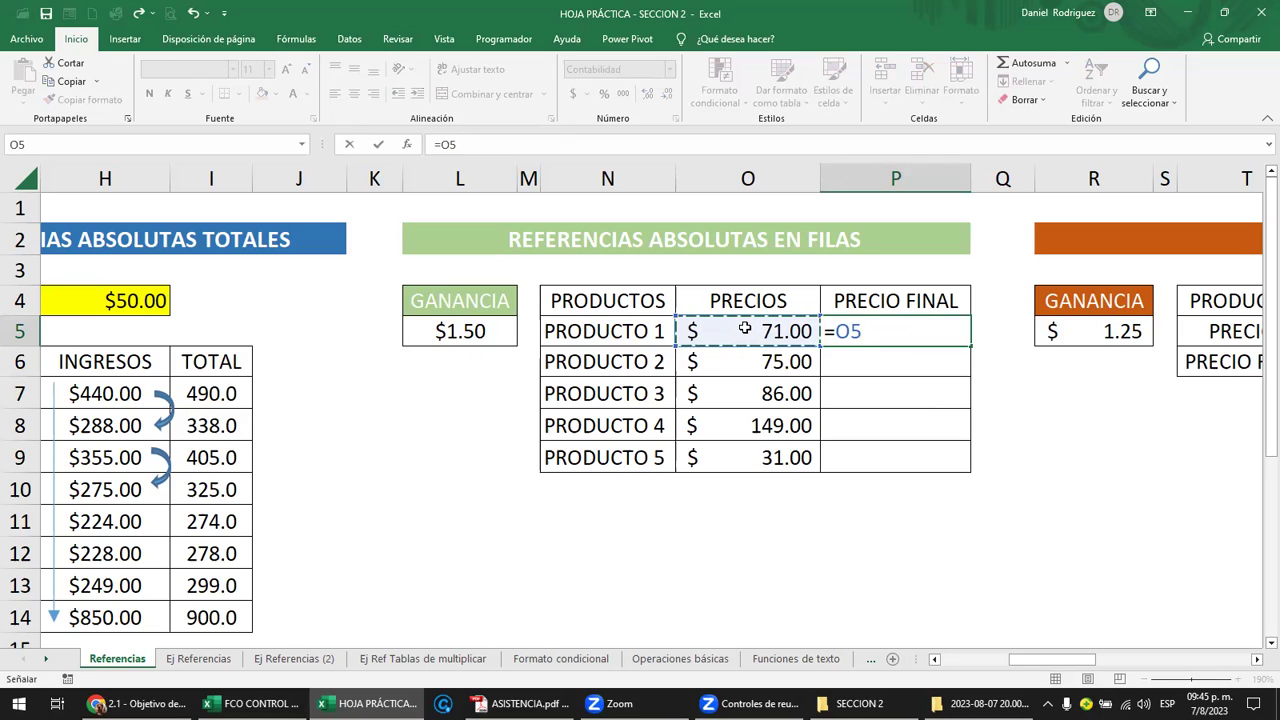
text(+)
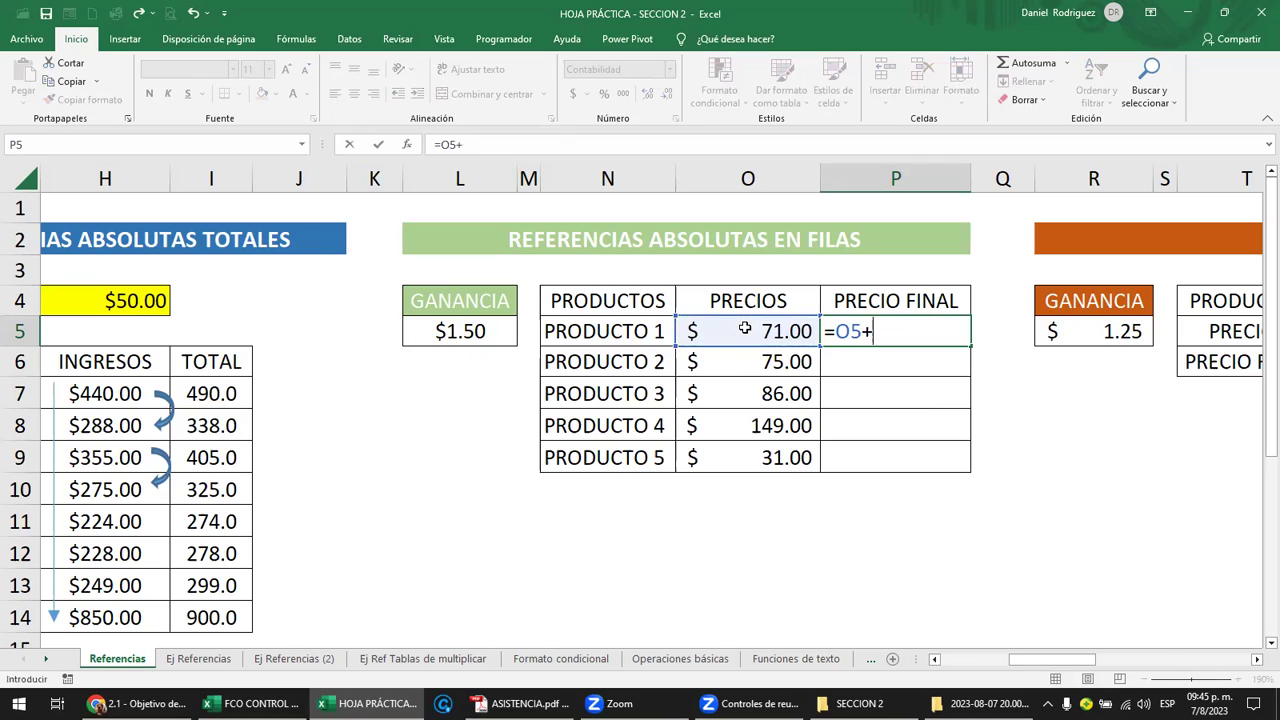
click(443, 333)
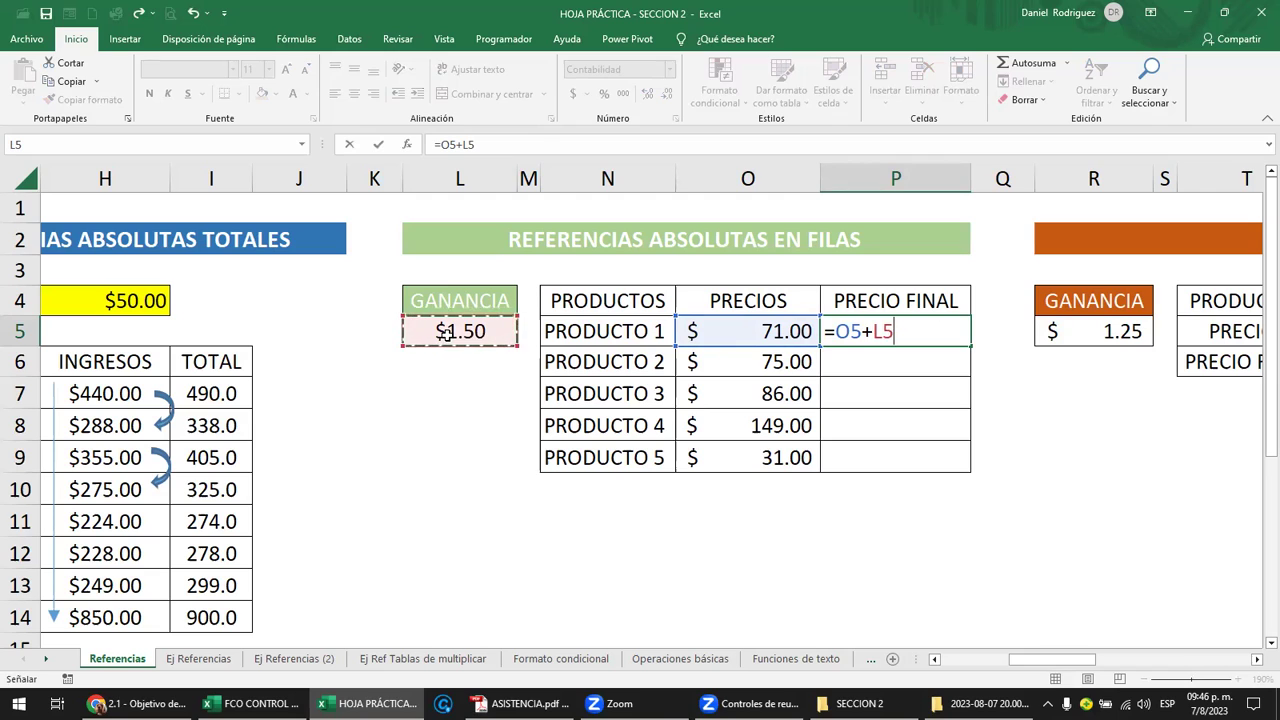
key(Return)
Fill P5's formula down to P9 and inspect the copied =O6+L6 in P6
click(903, 338)
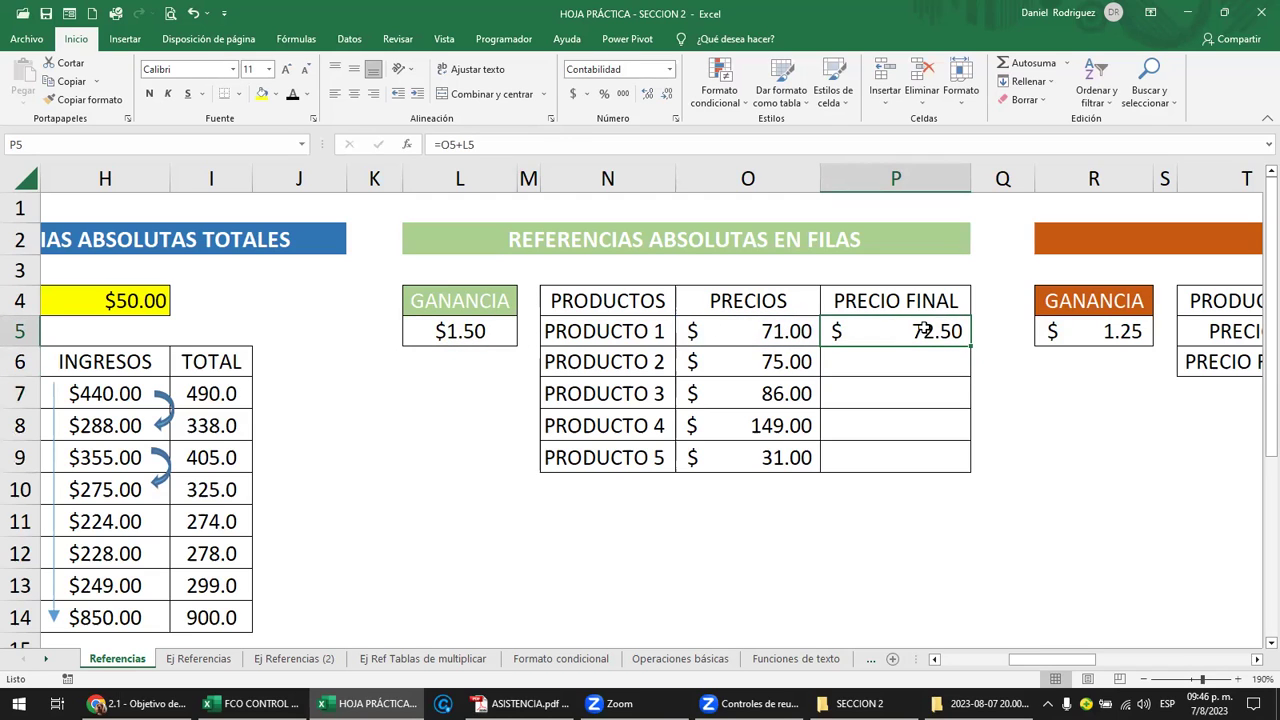
double_click(970, 348)
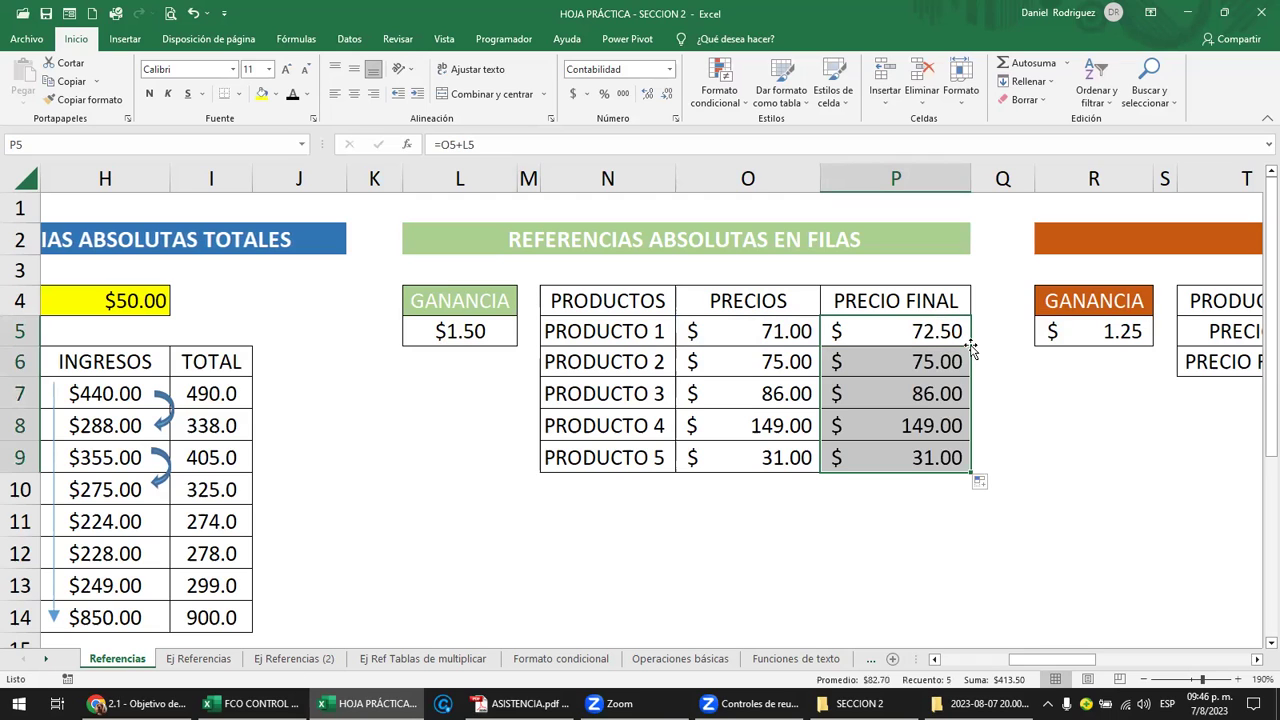
click(927, 335)
double_click(938, 342)
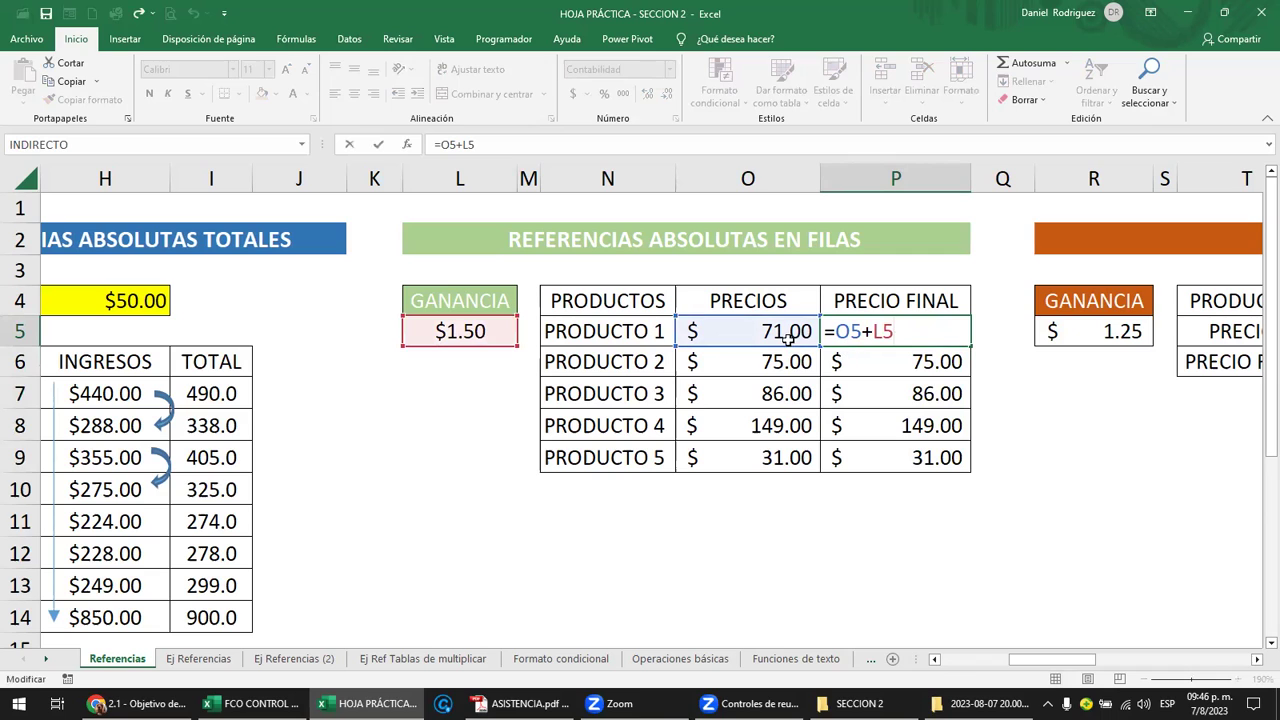
key(Escape)
click(894, 361)
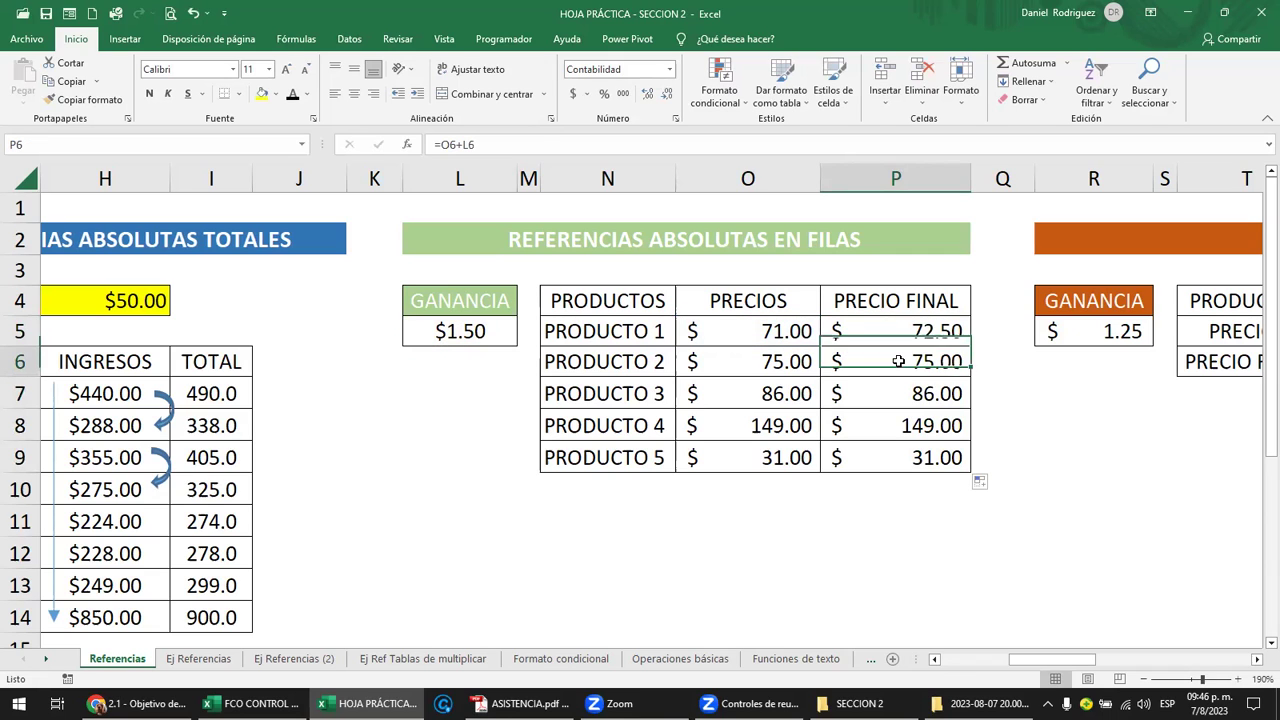
double_click(898, 361)
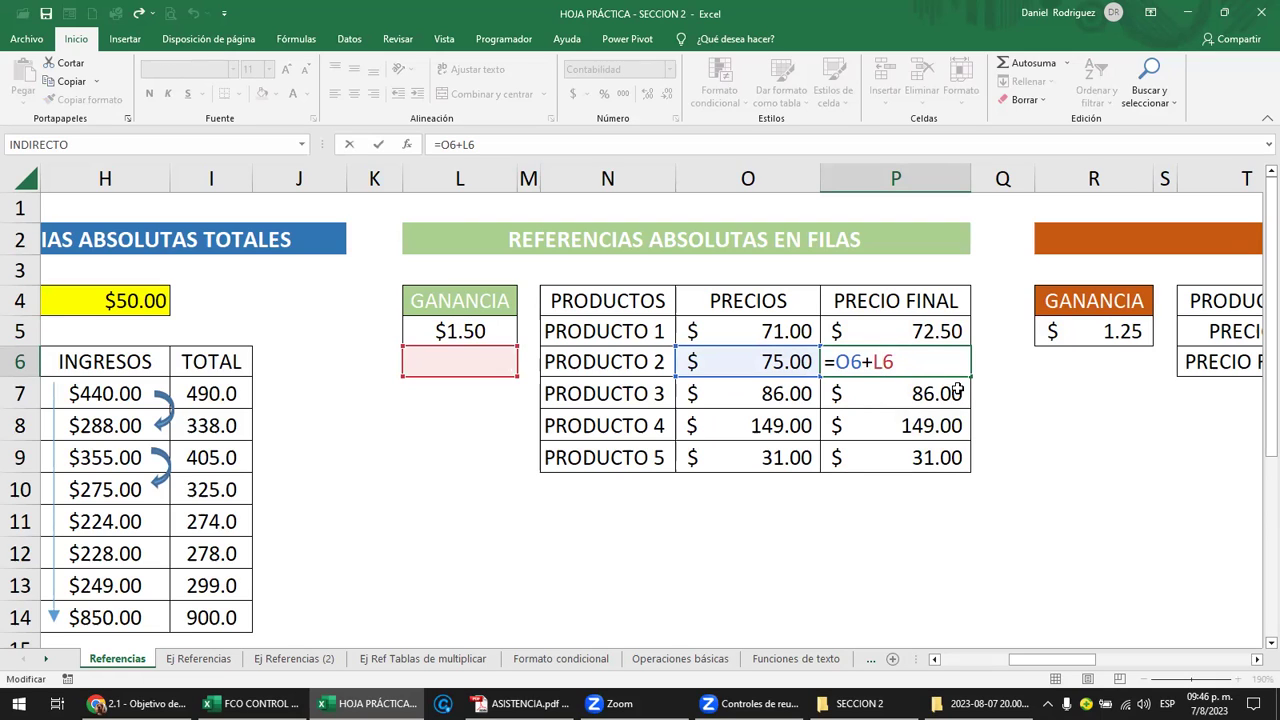
Change P6's formula to =O6+L$6, then select column L and the 1.50 gain in L5
text($)
click(460, 177)
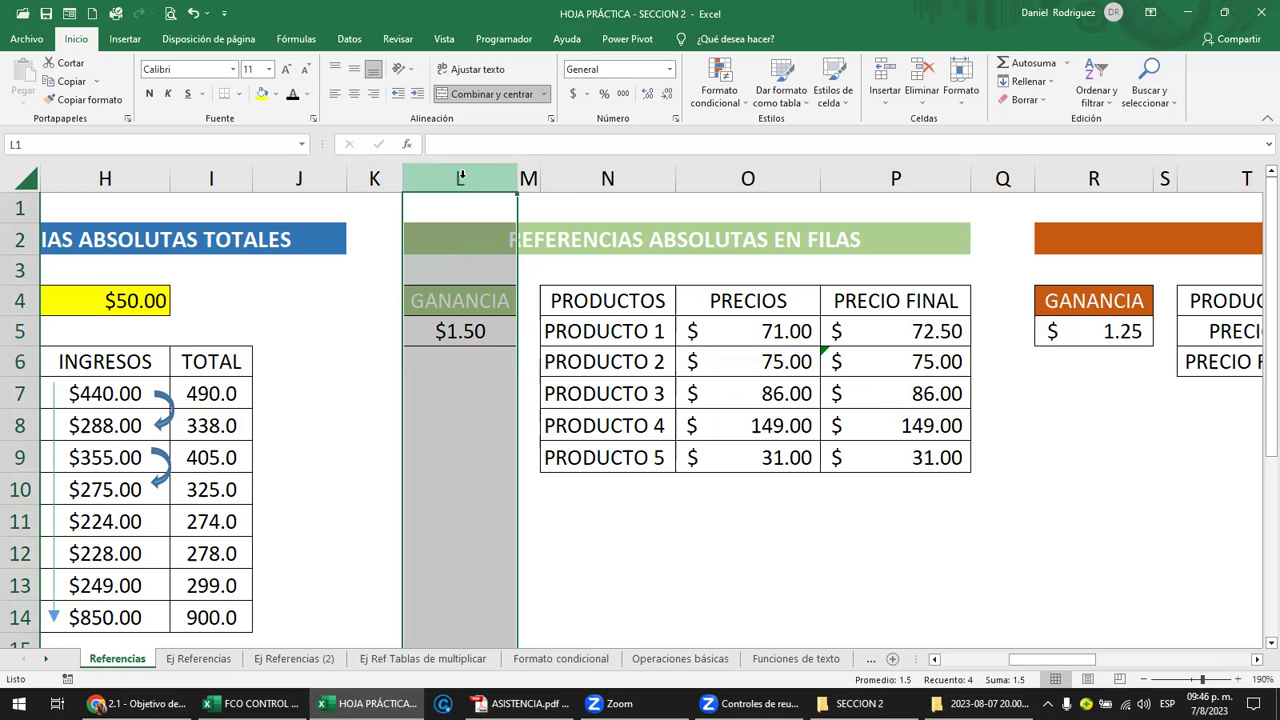
click(445, 334)
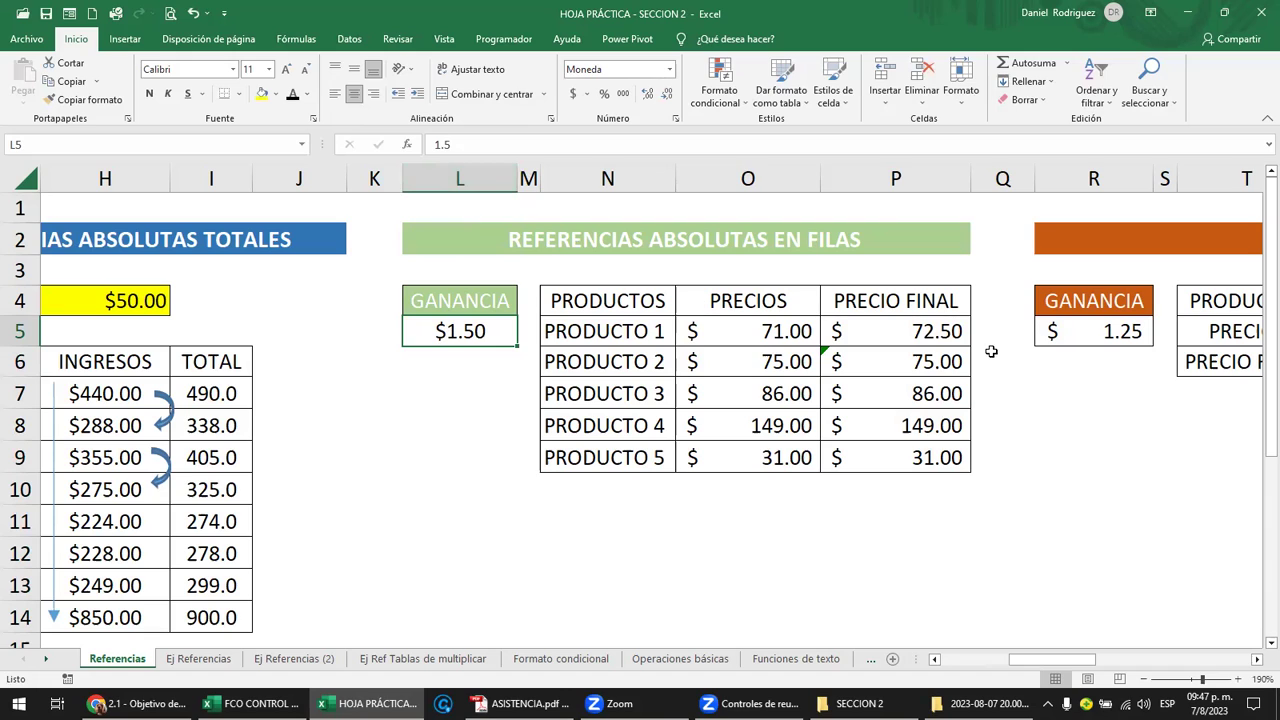
Cycle P5's gain reference through $L$5, L$5, $L5 and back to L5
click(947, 339)
double_click(940, 340)
key(Left)
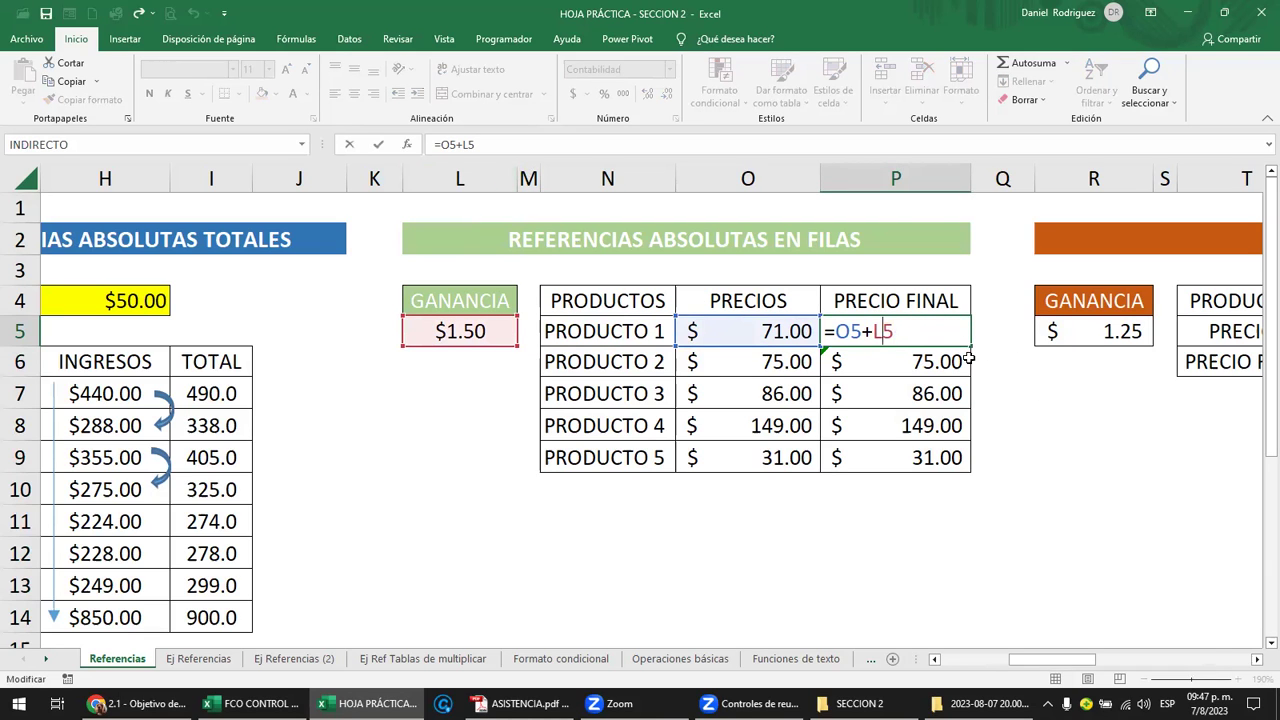
key(F4)
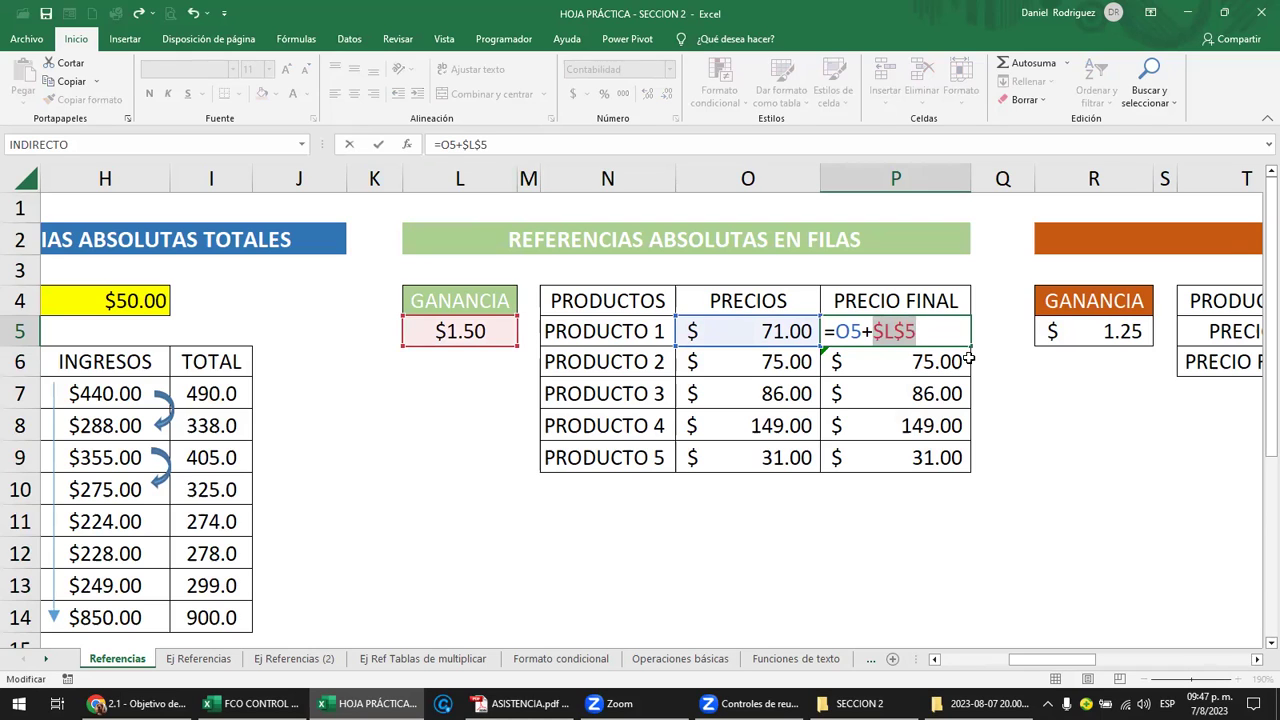
key(F4)
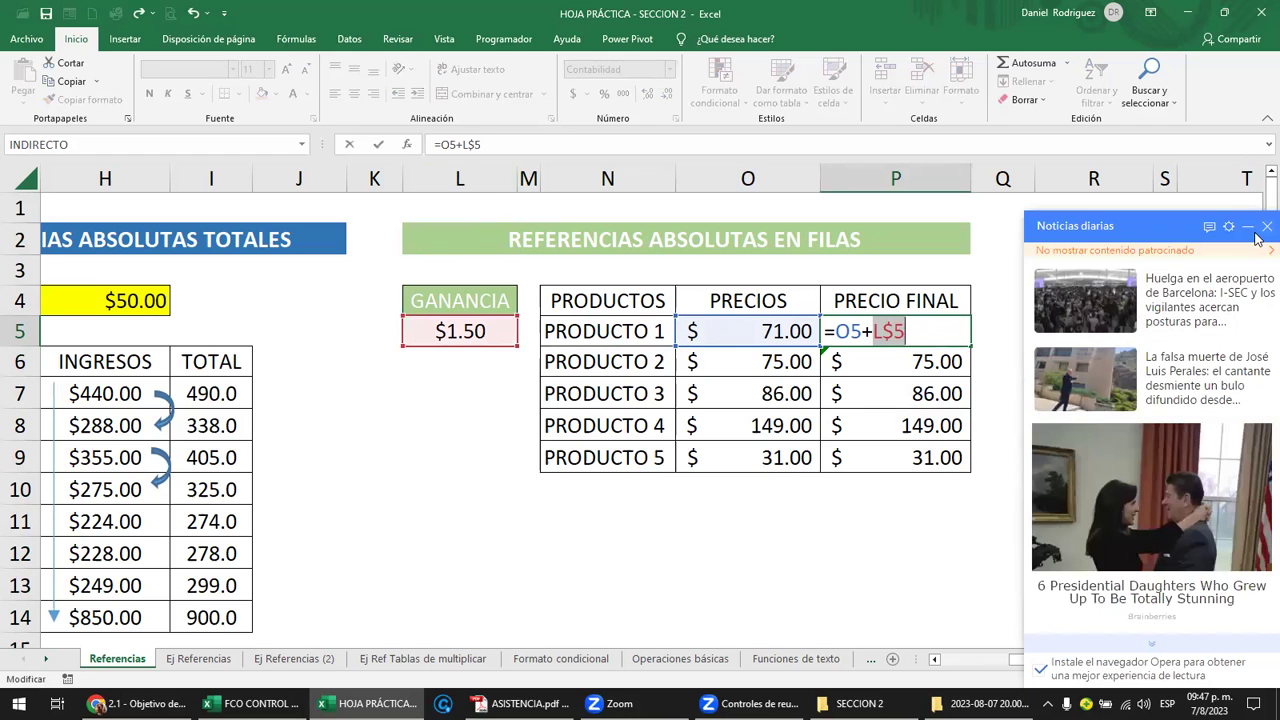
click(1266, 226)
key(F4)
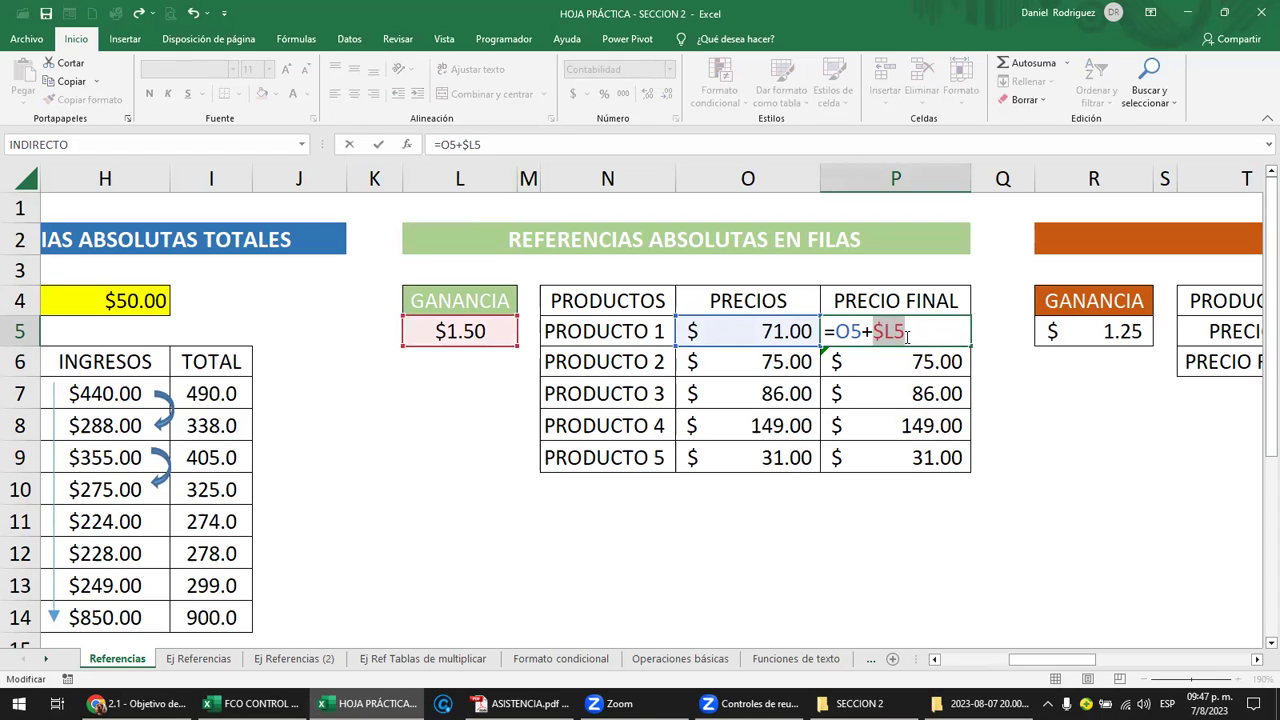
key(F4)
key(F4)
key(F4)
Keep P5's formula and clear the final prices for products 2–5
key(Return)
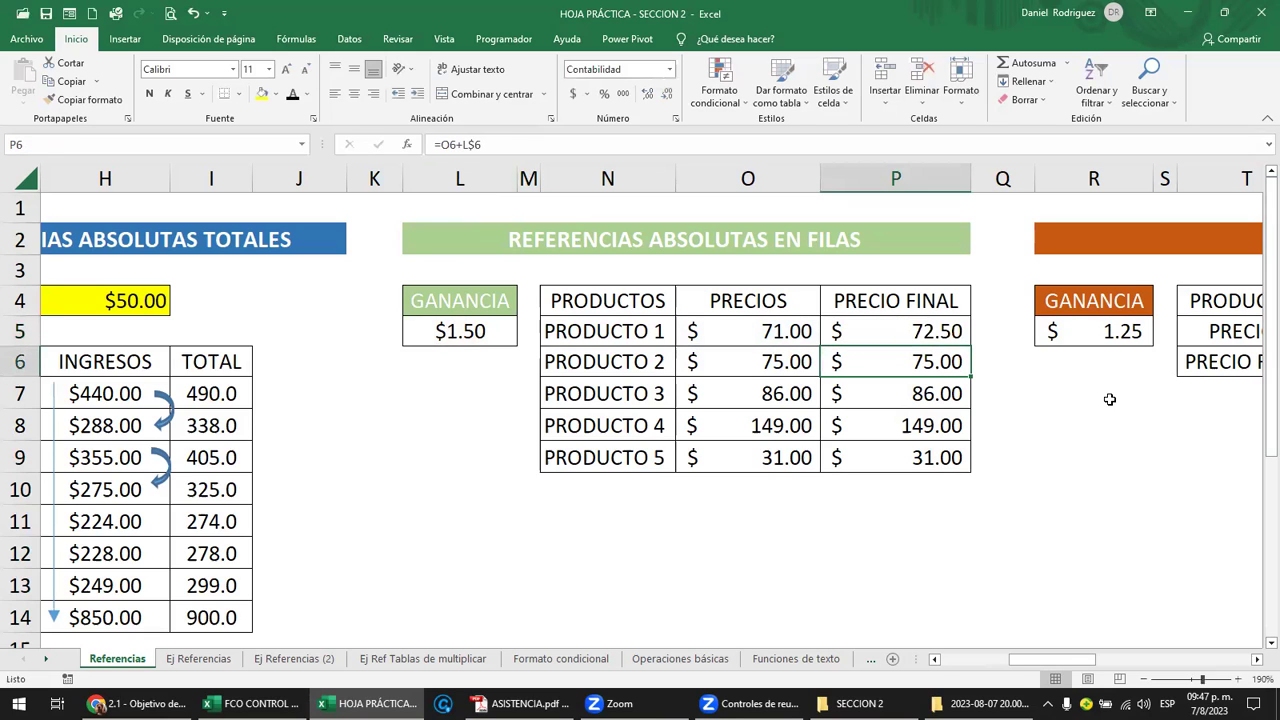
key(shift+Down)
key(shift+Down)
key(shift+Down)
key(Delete)
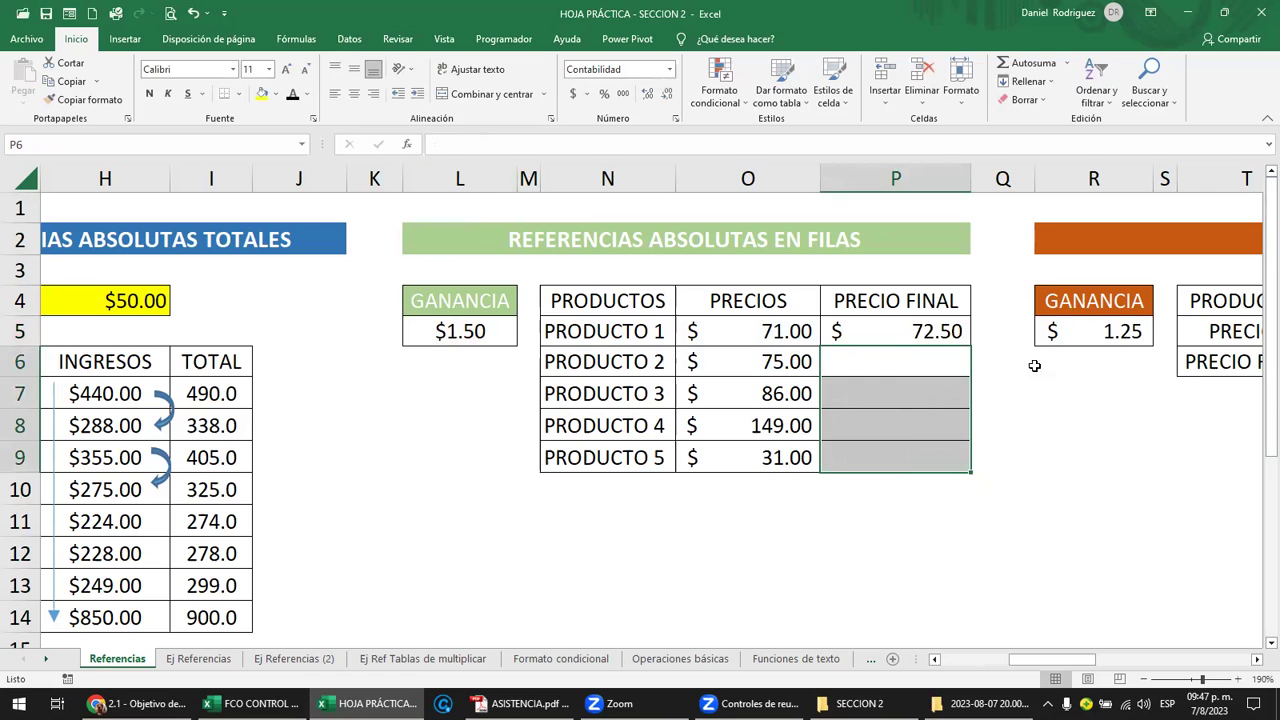
Re-lock P5's gain reference as =O5+L$5 and select the $1.50 gain in L5
click(951, 331)
double_click(951, 331)
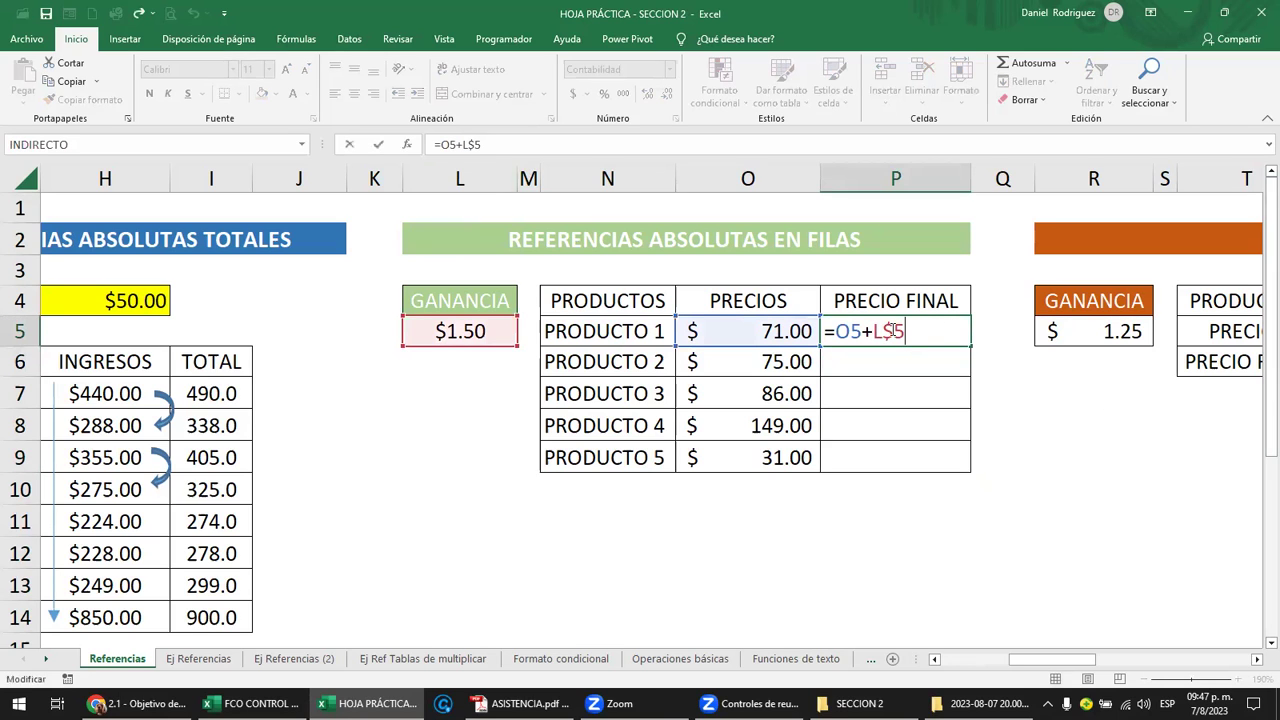
key(Left)
key(Left)
key(Delete)
text($)
key(Return)
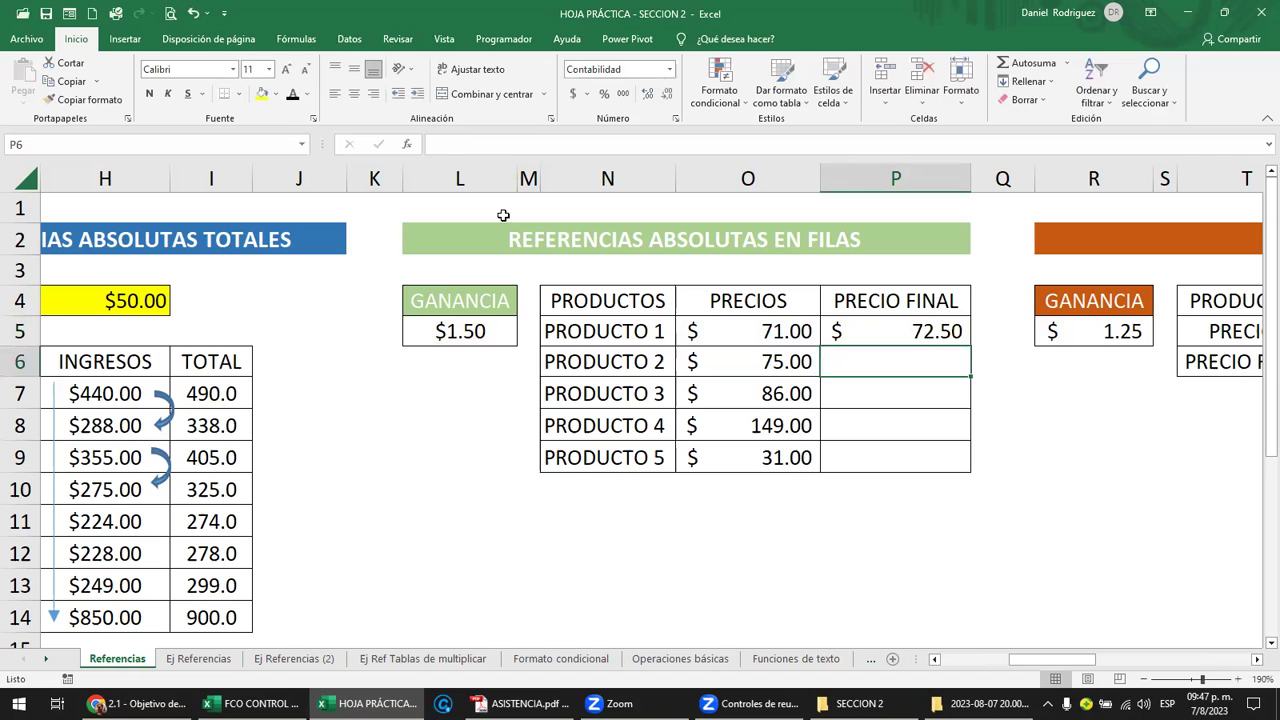
click(466, 179)
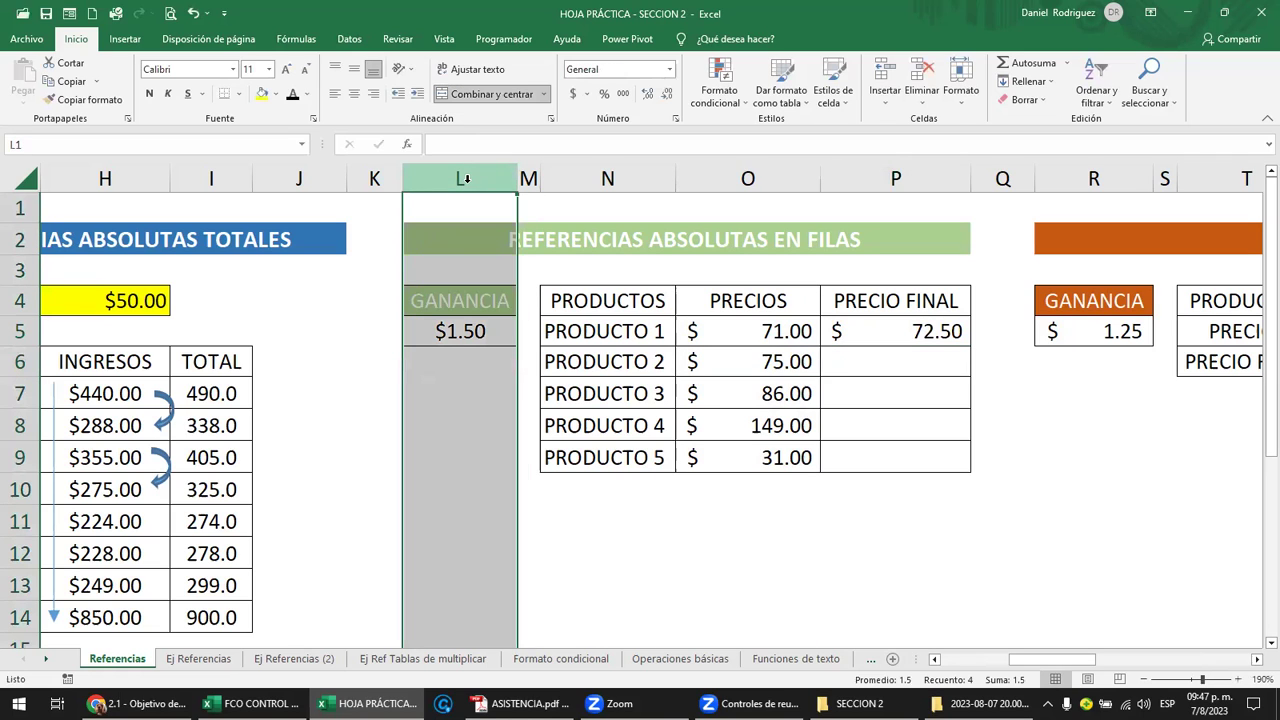
ctrl+click(452, 335)
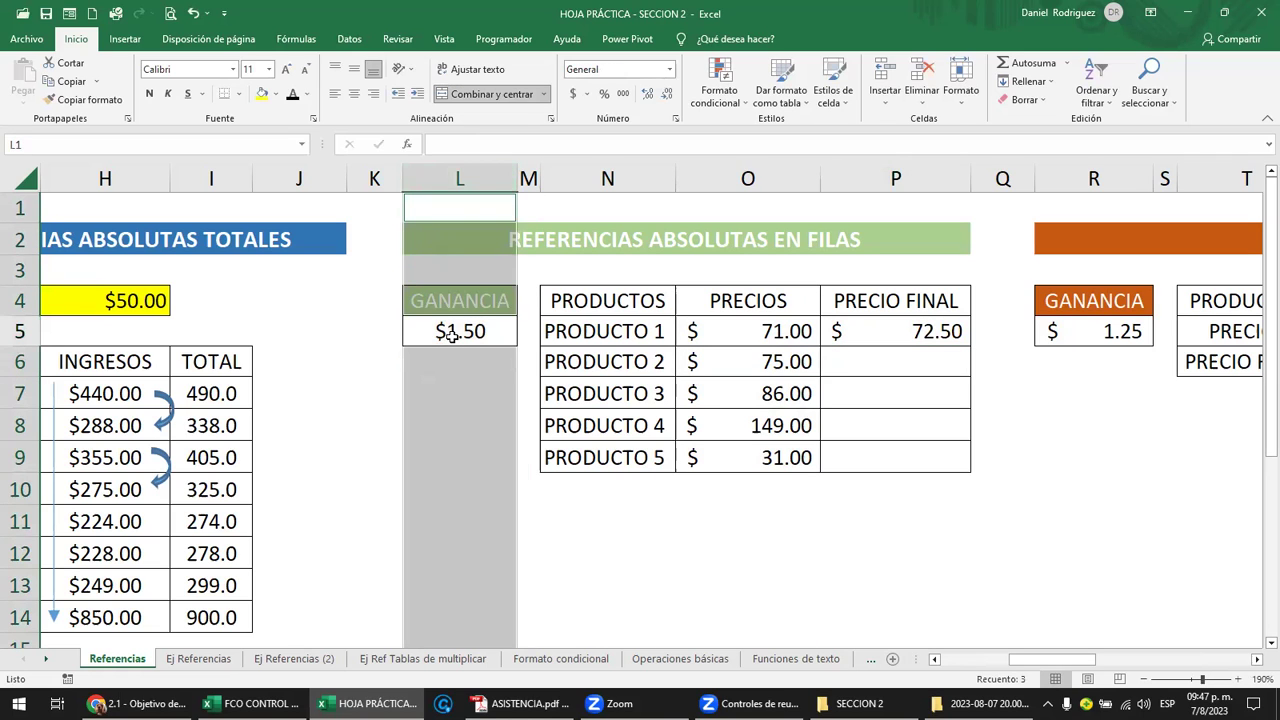
click(452, 335)
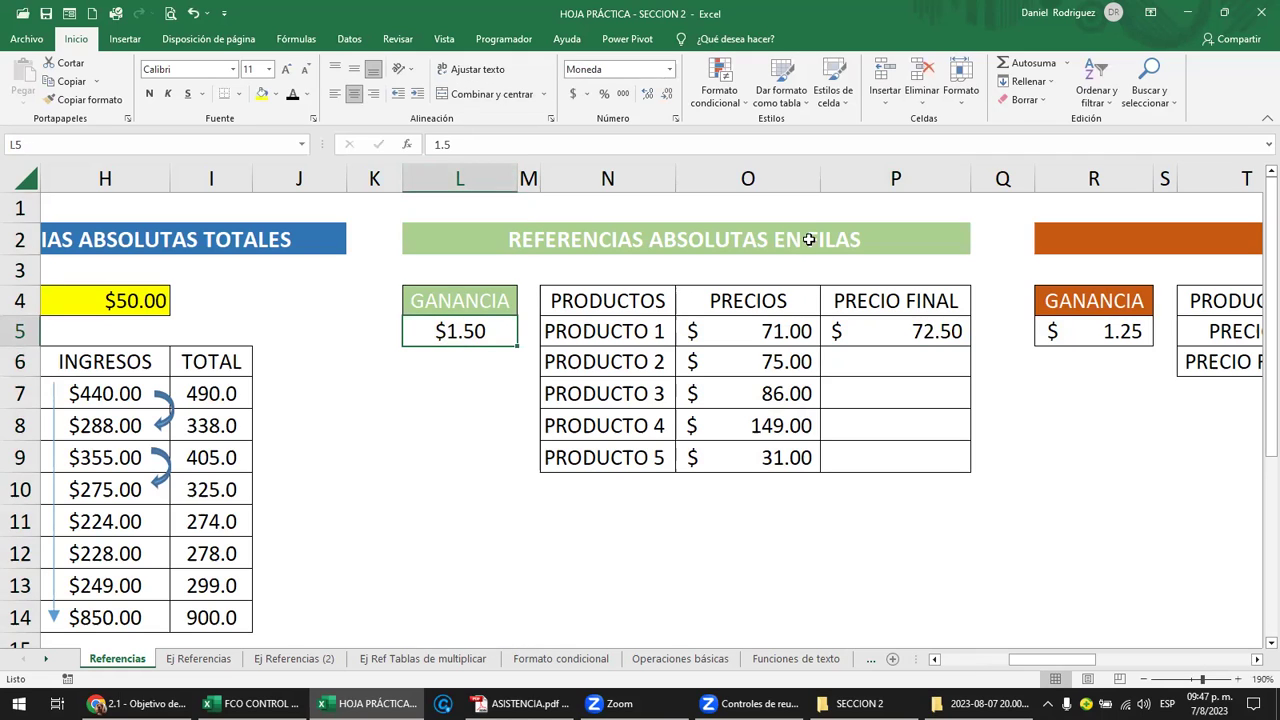
Try column M in P5's gain reference, then restore L so it reads =O5+L$5
click(920, 333)
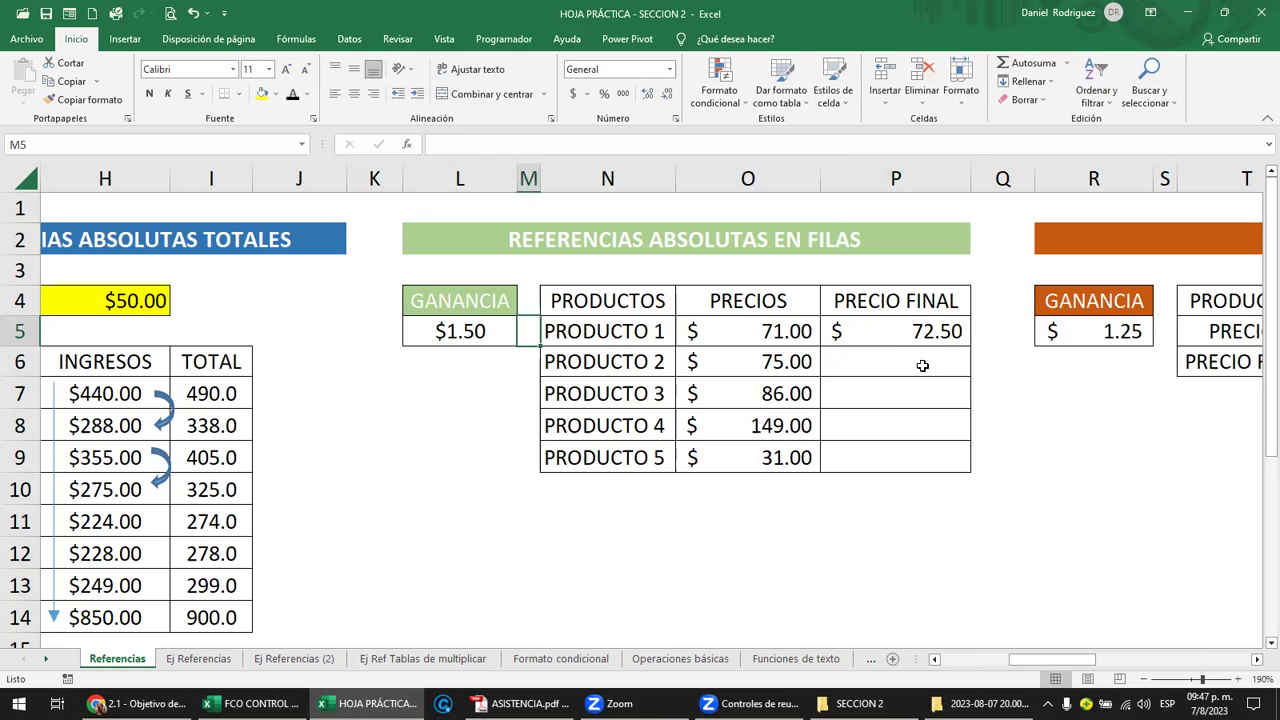
key(F2)
key(Left)
key(Left)
key(Left)
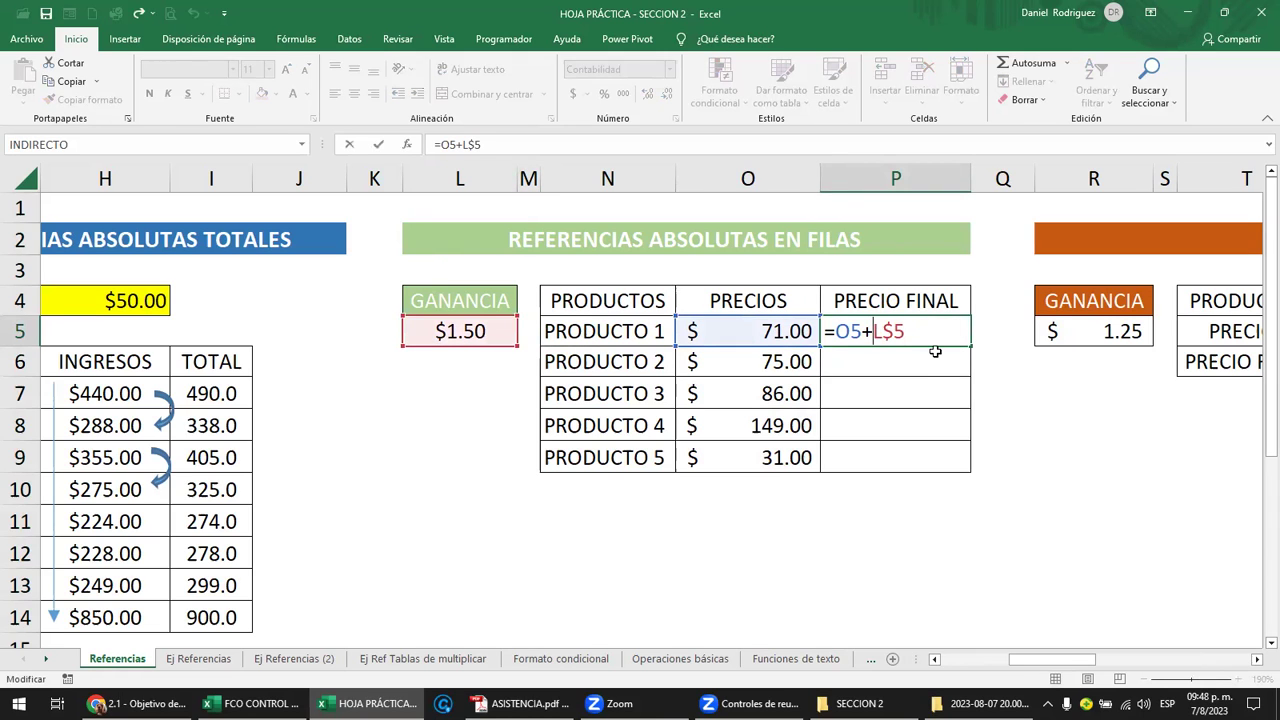
text(M)
key(Delete)
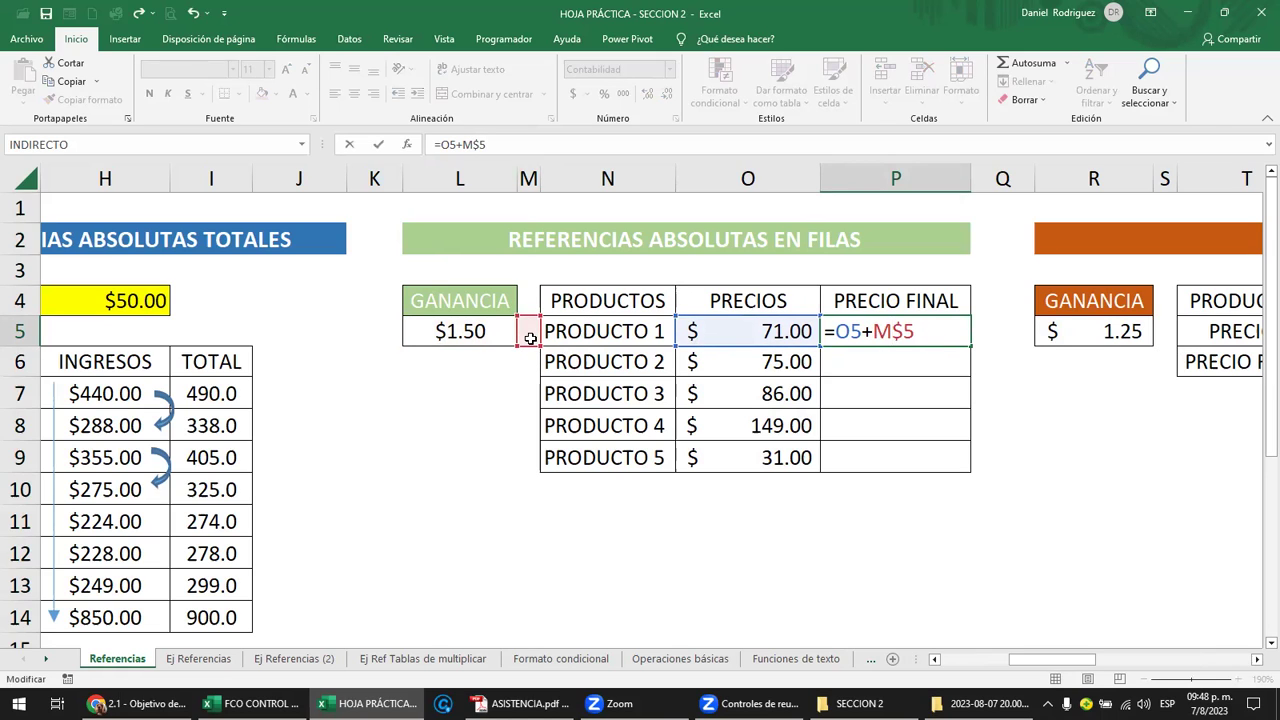
key(BackSpace)
text(L)
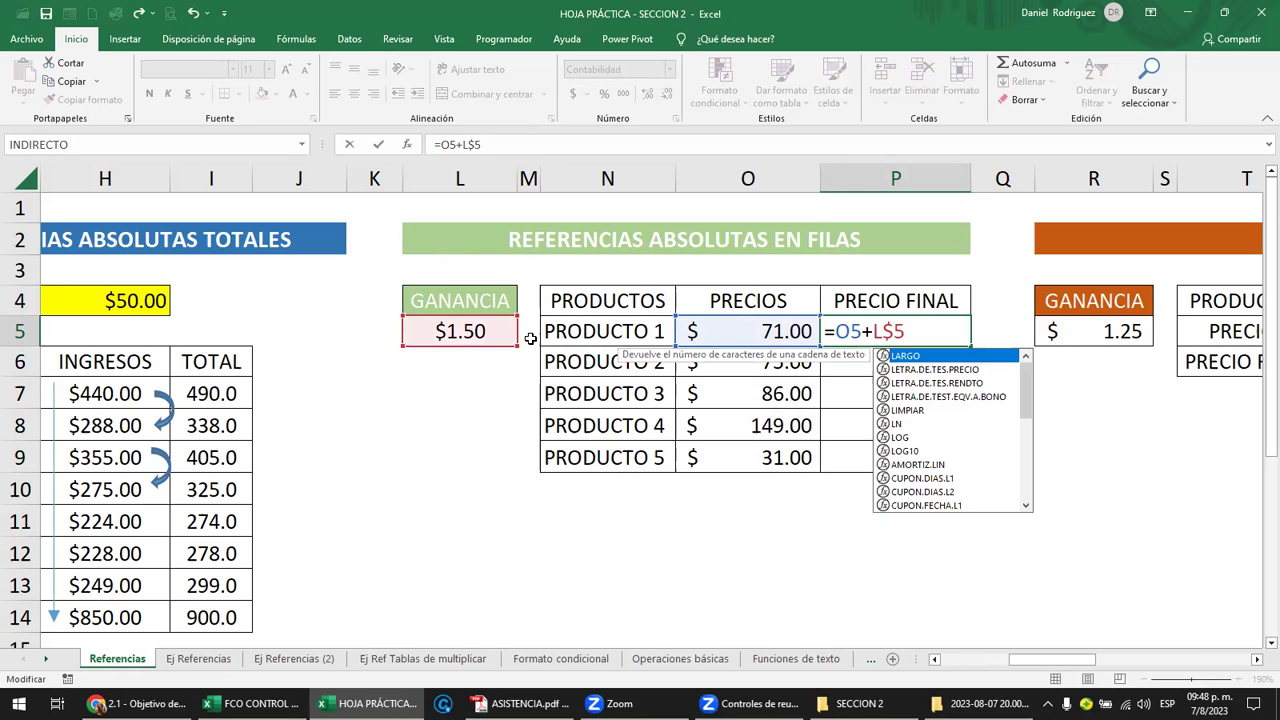
key(Return)
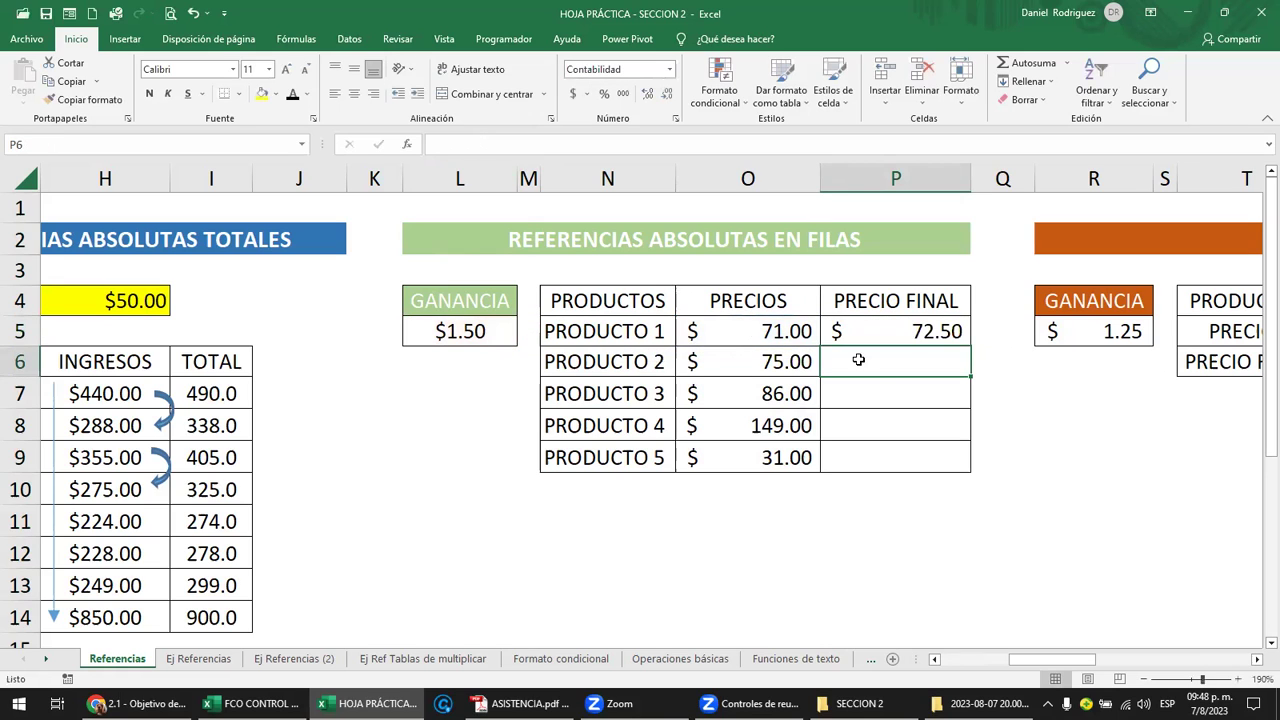
Copy P5's formula down to P9 and inspect it
click(935, 333)
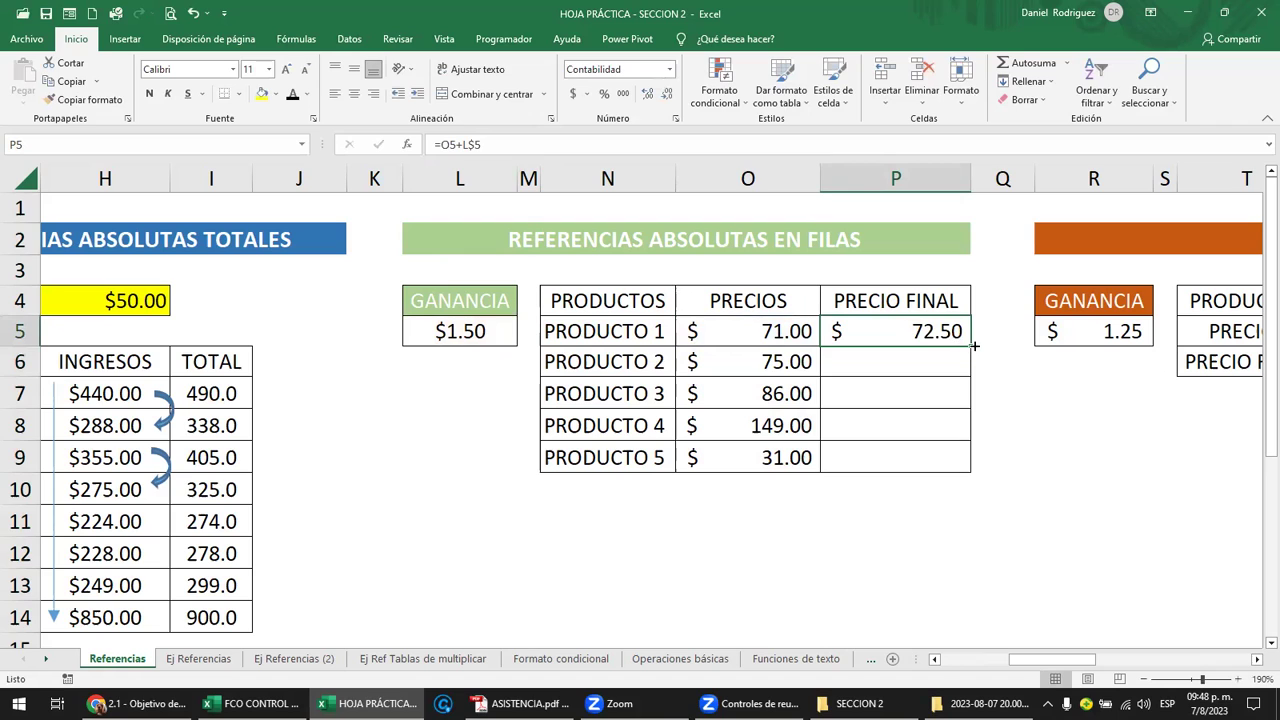
double_click(970, 346)
double_click(920, 330)
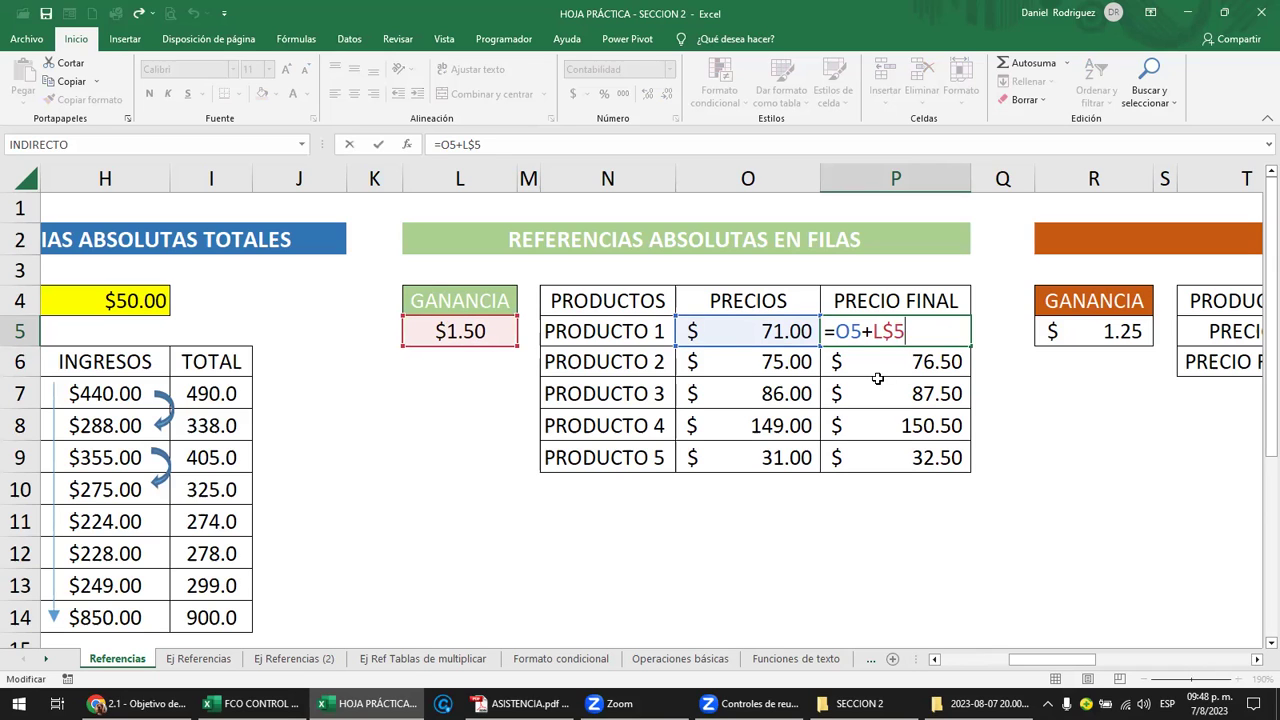
Inspect the copied PRECIO FINAL formulas for PRODUCTO 2 and PRODUCTO 3
click(906, 364)
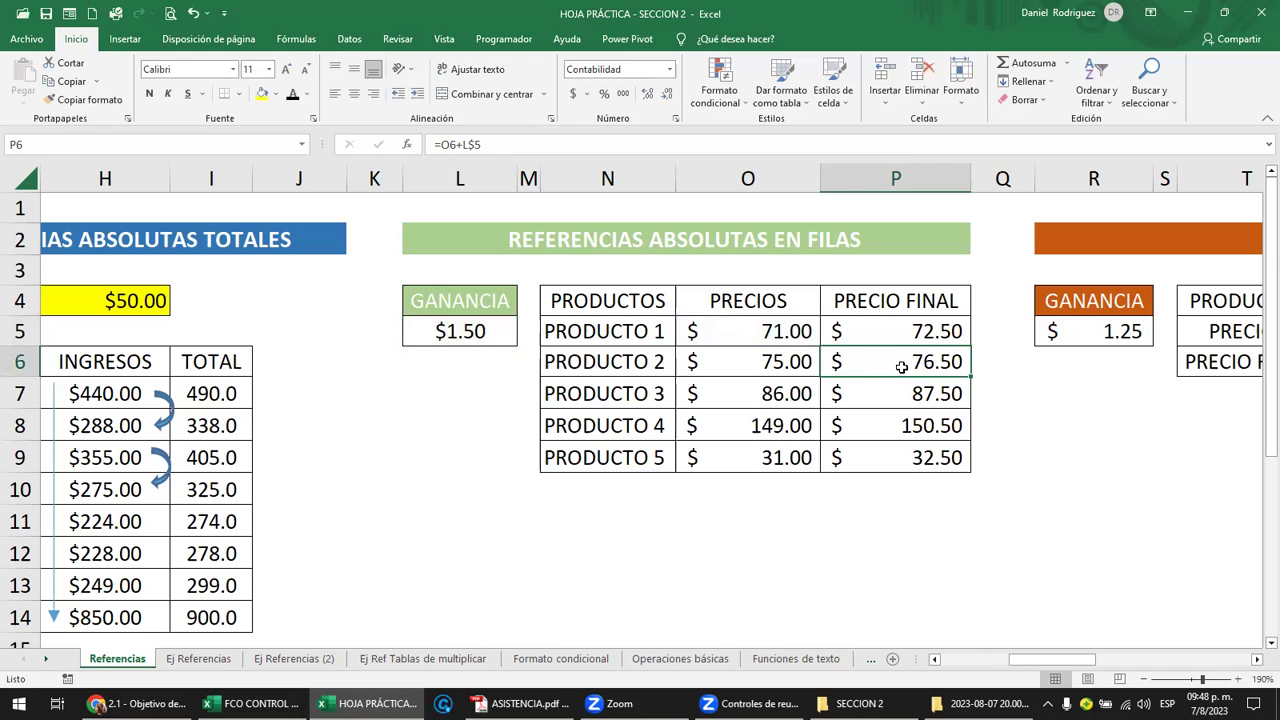
double_click(837, 368)
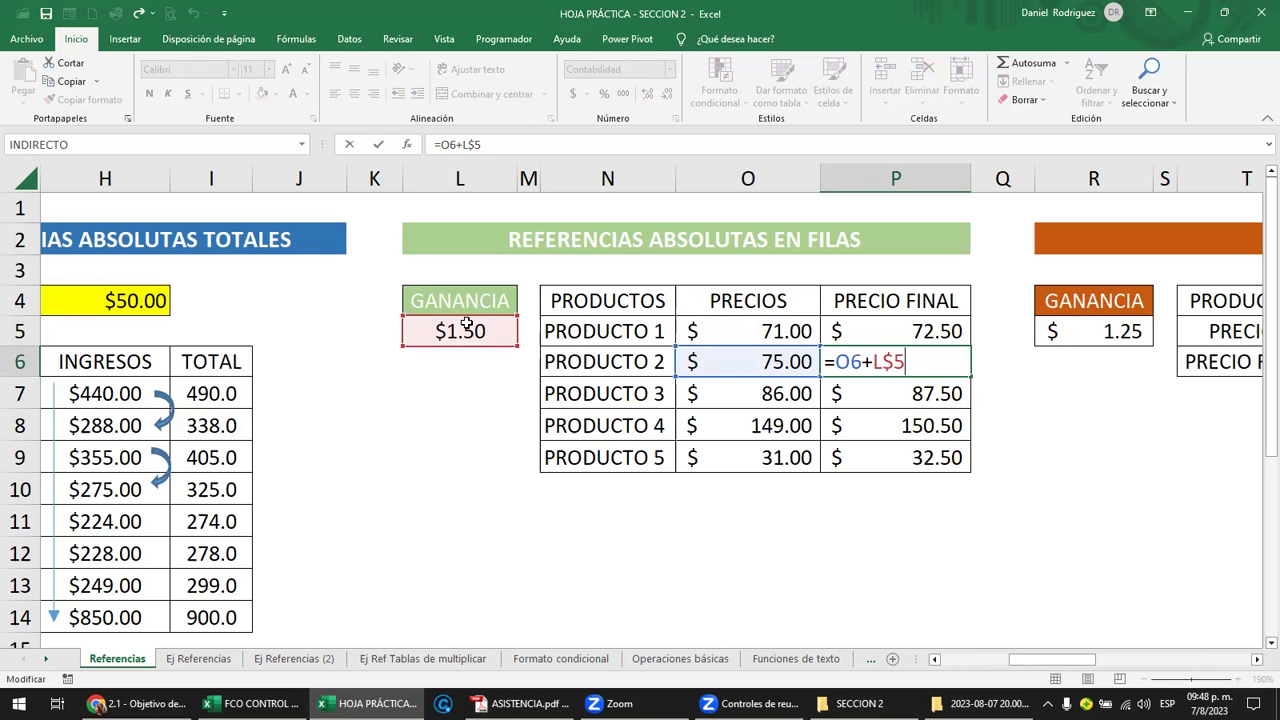
key(F2)
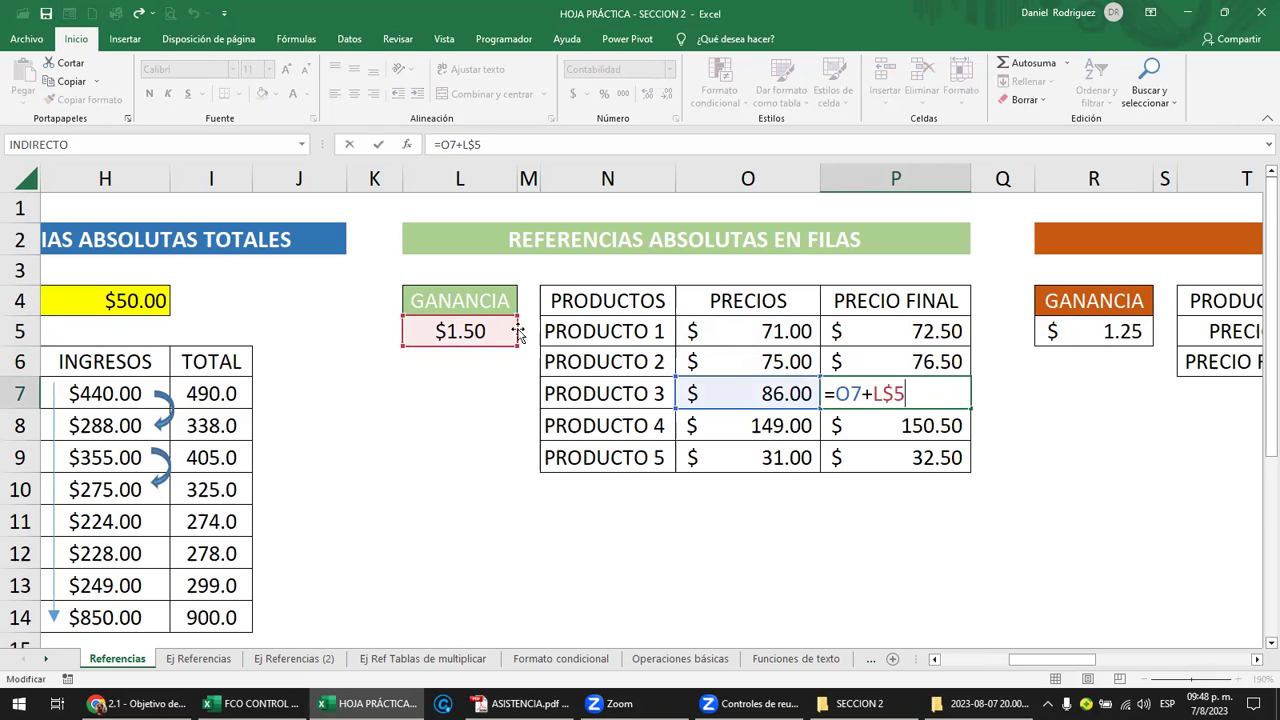
key(Return)
Change PRODUCTO 4's GANANCIA reference to row 6
key(F2)
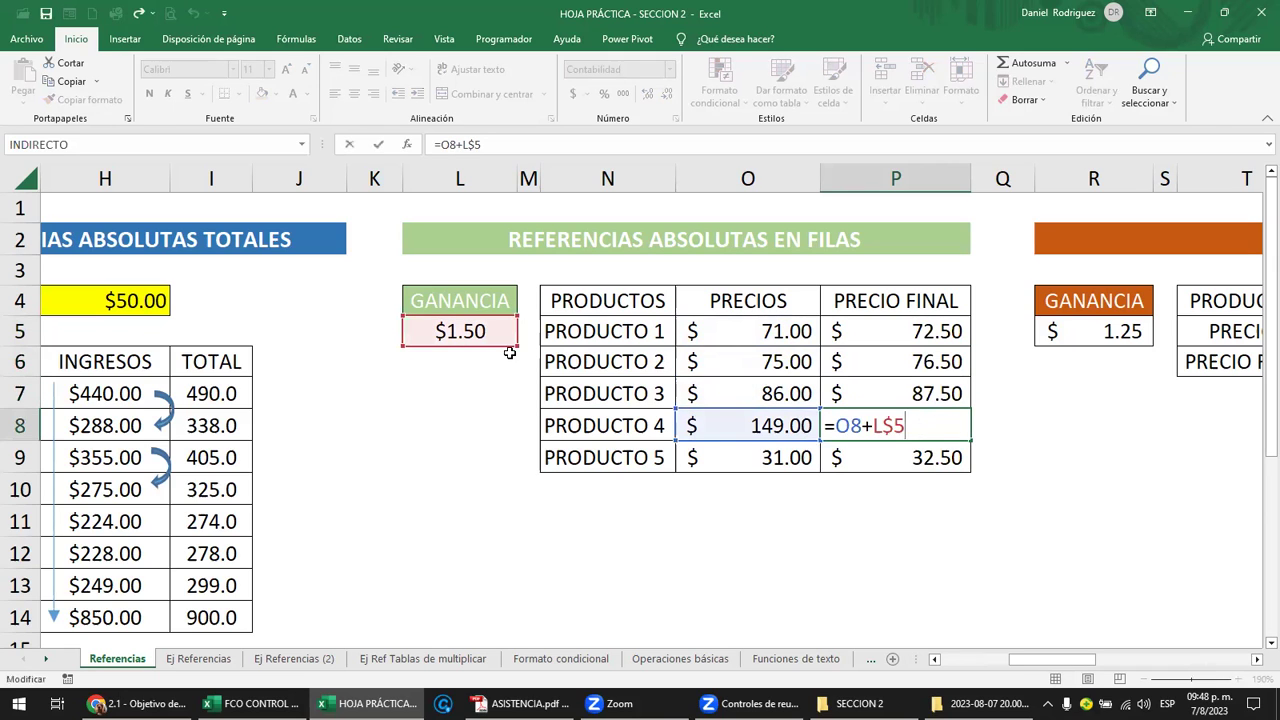
key(BackSpace)
text(6)
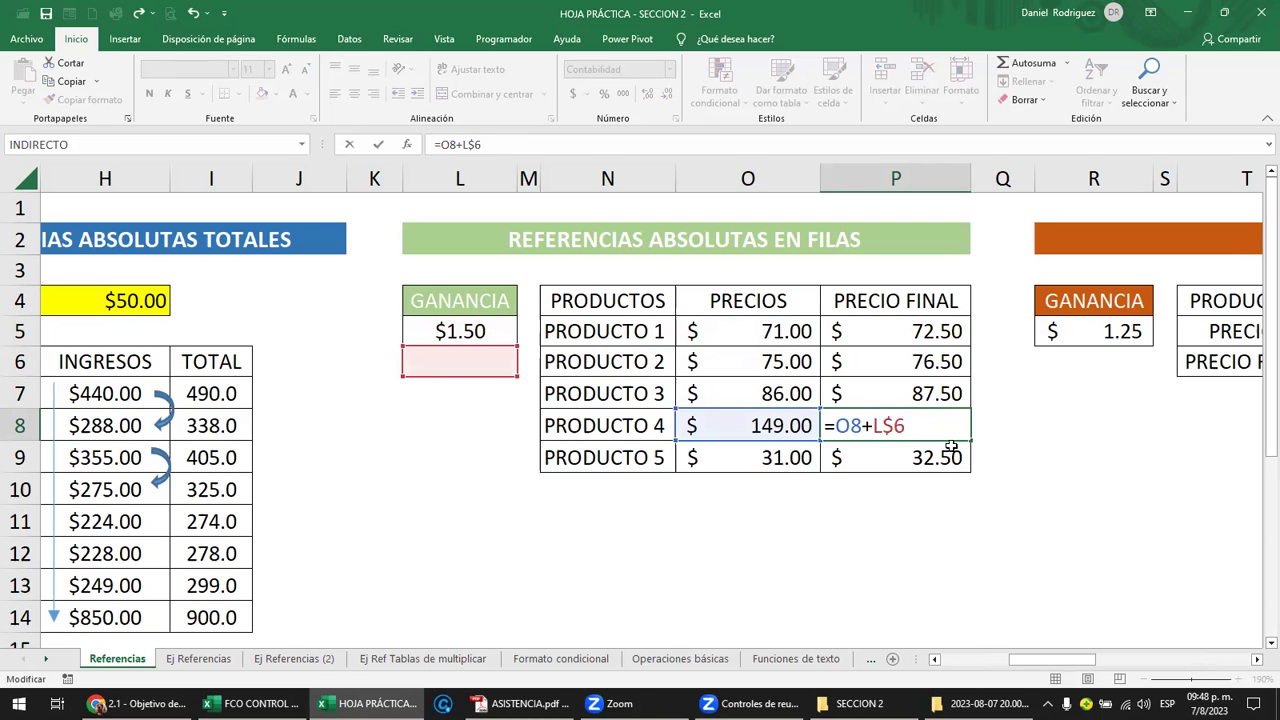
key(Return)
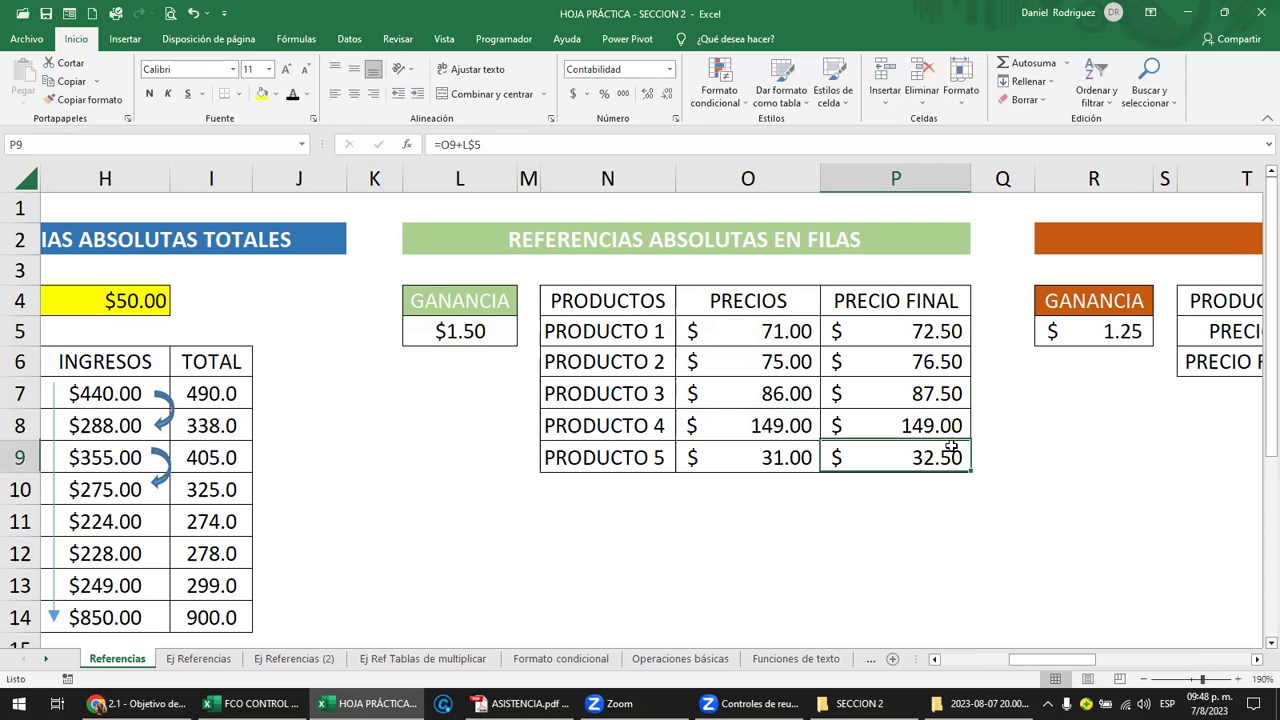
Turn PRODUCTO 4's final price formula into a division, =O8/L$6
click(760, 424)
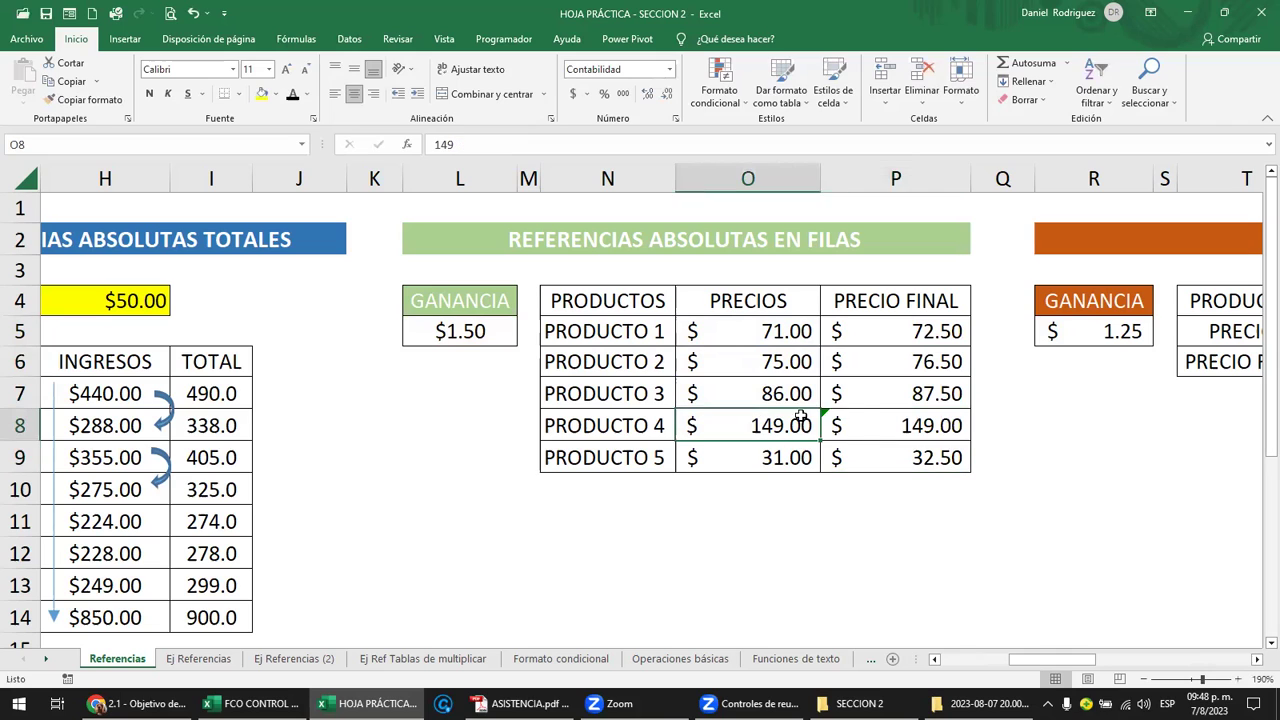
double_click(862, 424)
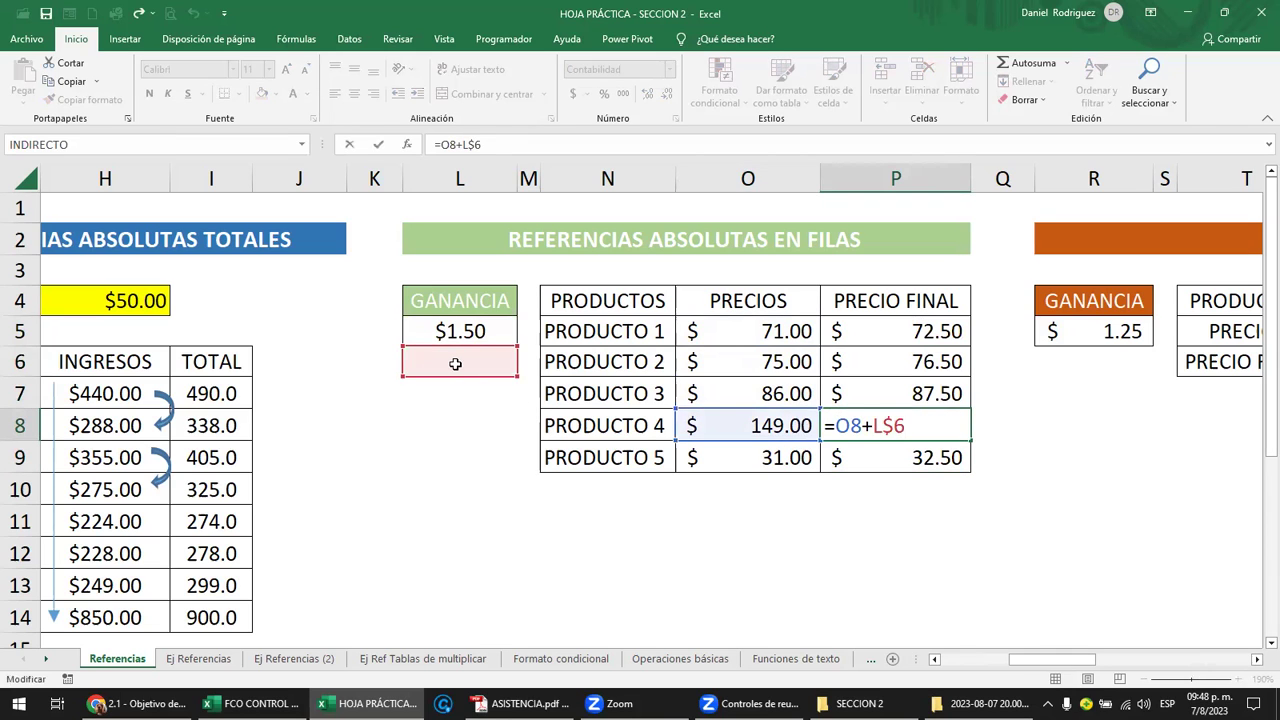
click(456, 365)
double_click(905, 428)
click(863, 426)
text(/)
key(Delete)
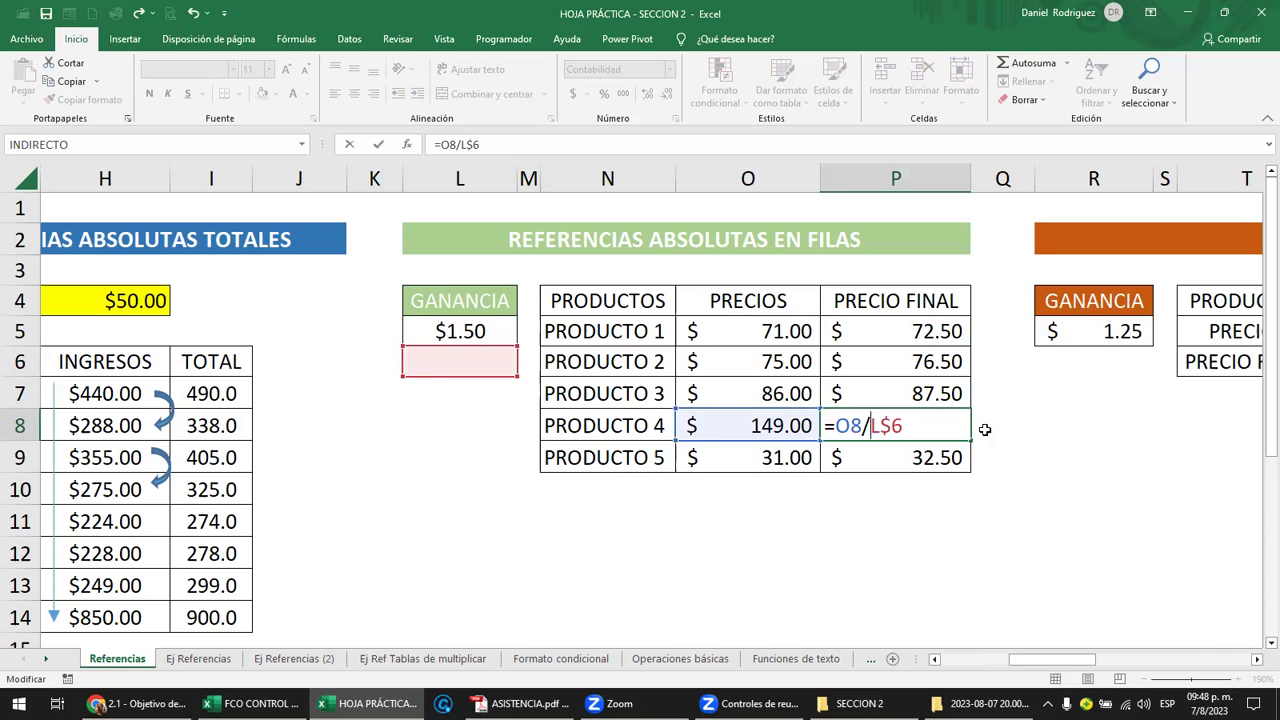
key(ctrl+Return)
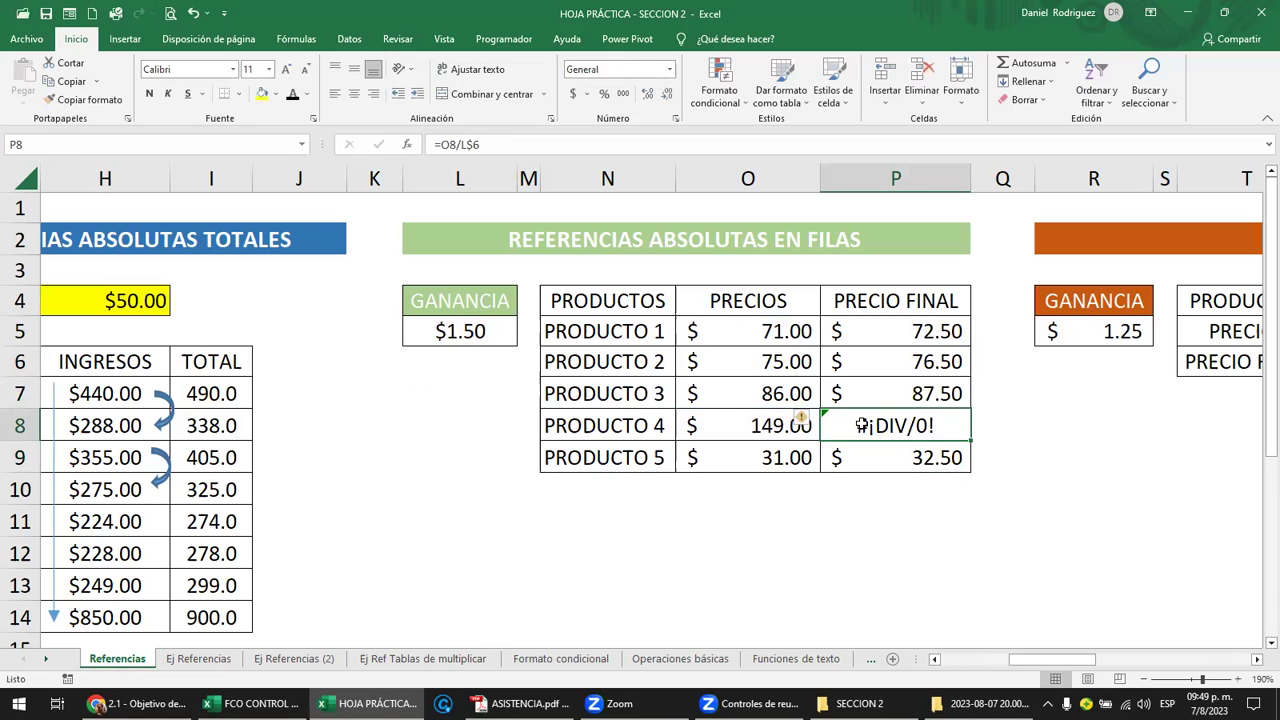
Undo the division to restore =O8+L$5, then check PRODUCTO 4 and 5 formulas
key(F2)
key(Escape)
key(ctrl+z)
key(ctrl+z)
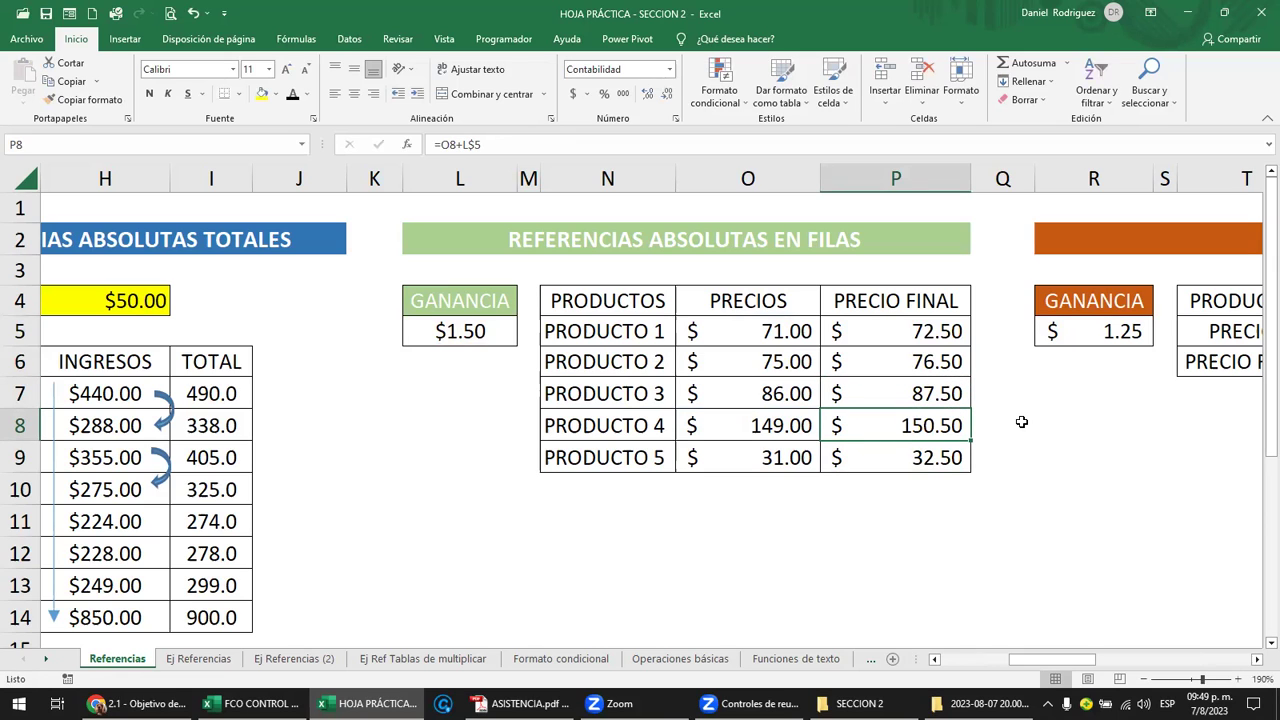
key(F2)
key(Escape)
click(932, 456)
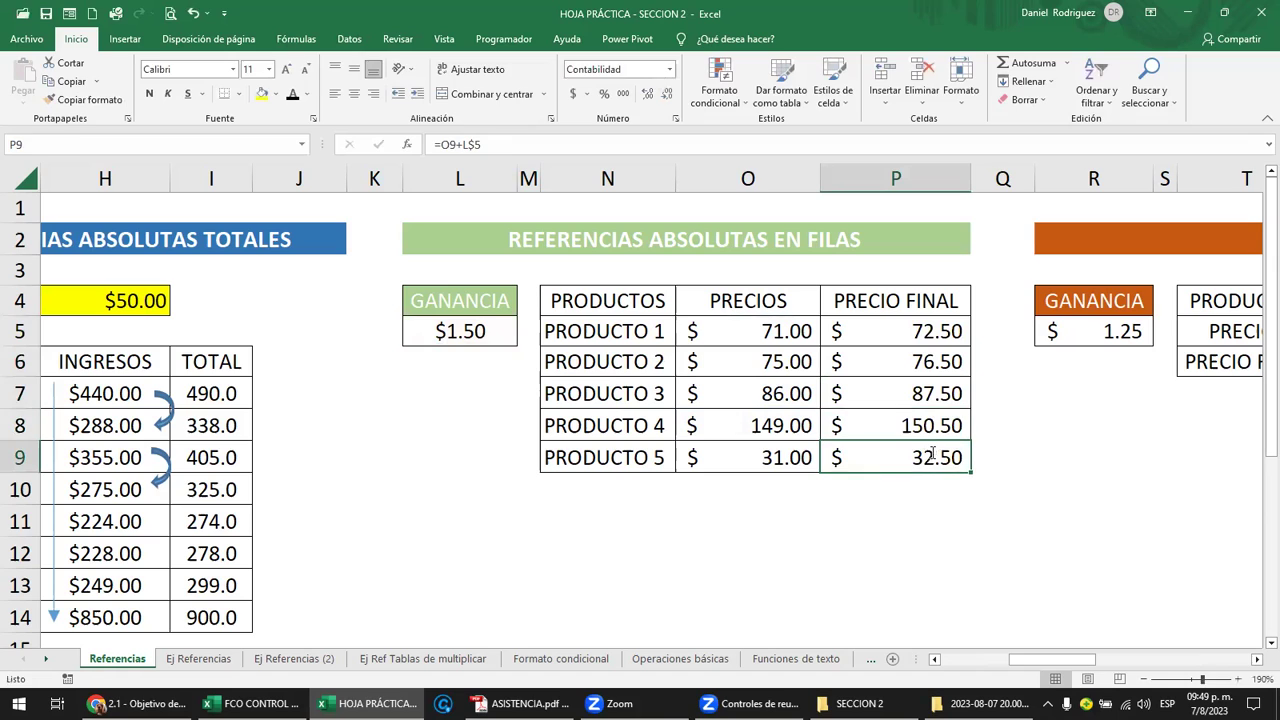
key(F2)
key(ctrl+Return)
Enter 13 as the new rate in the GANANCIA value cell
click(764, 312)
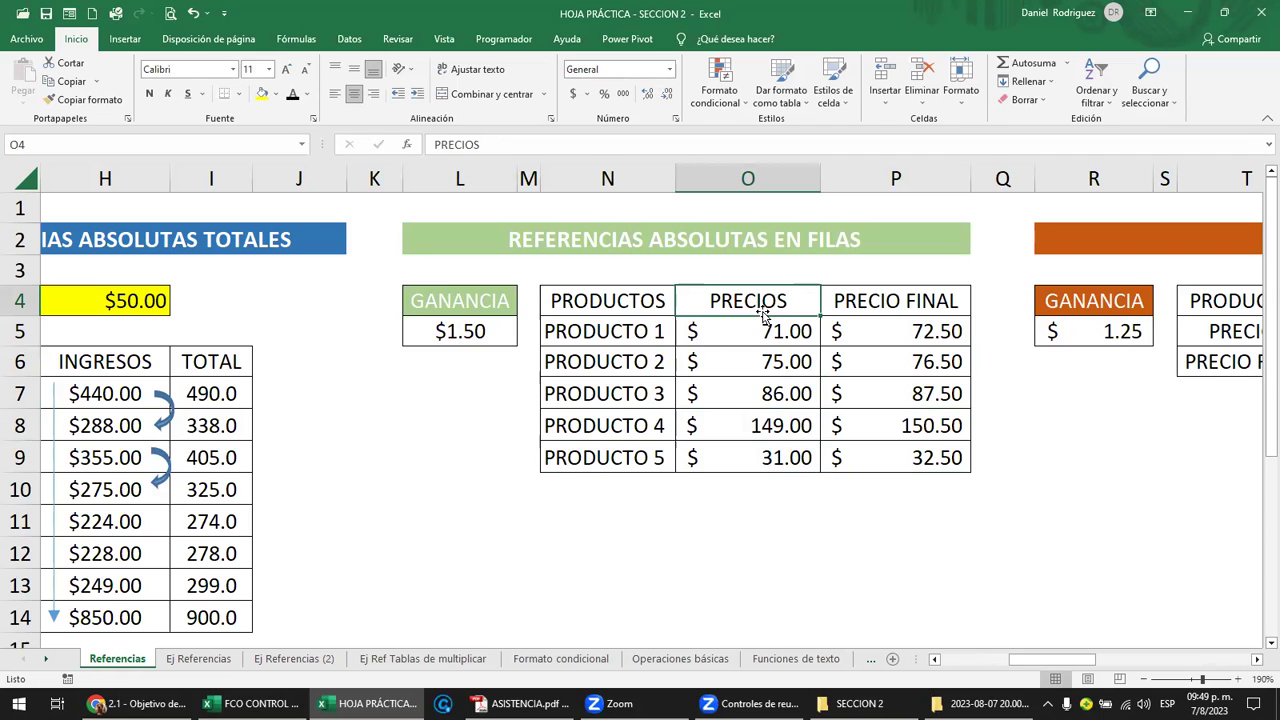
click(447, 336)
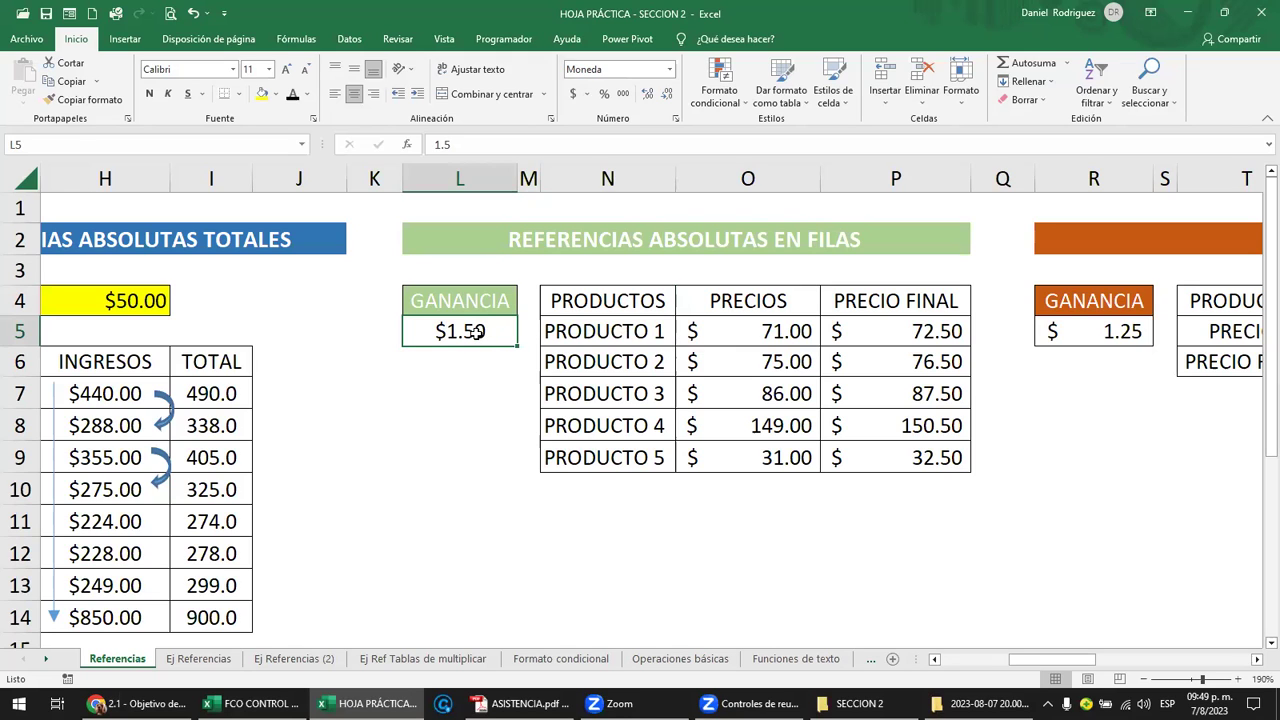
text(13)
key(Return)
Rename the GANANCIA label to IVA
click(477, 334)
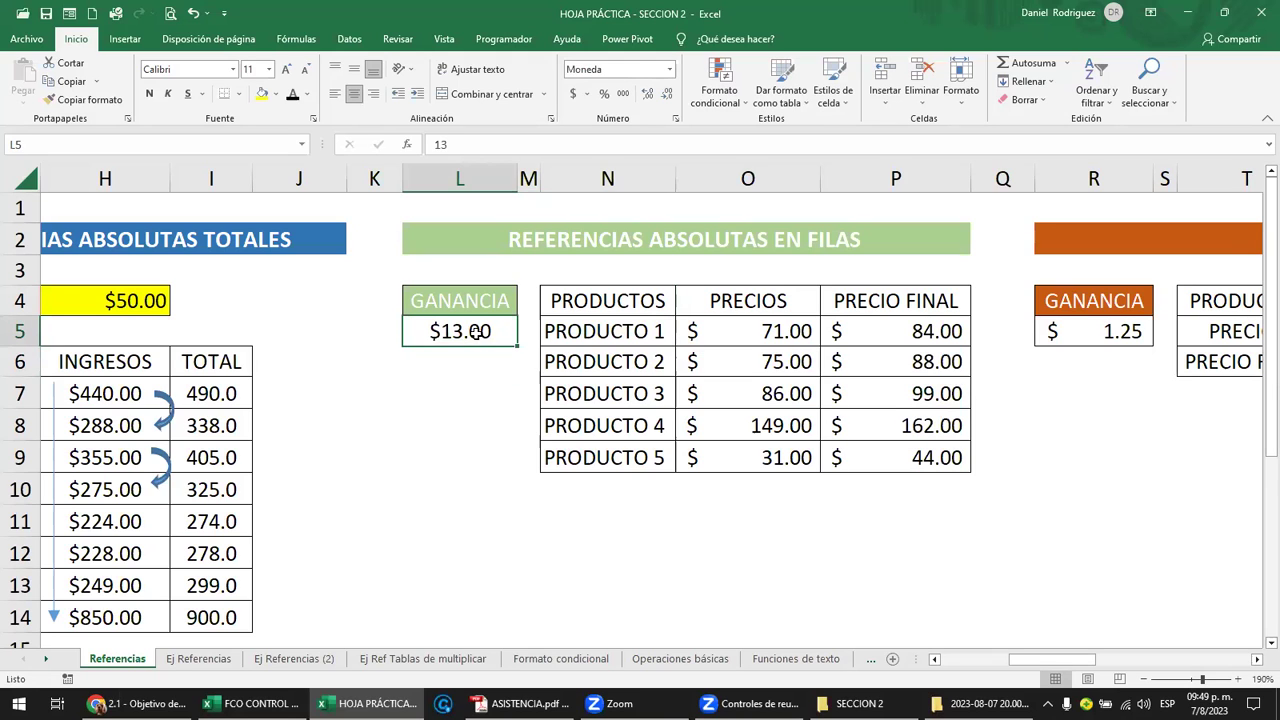
click(456, 298)
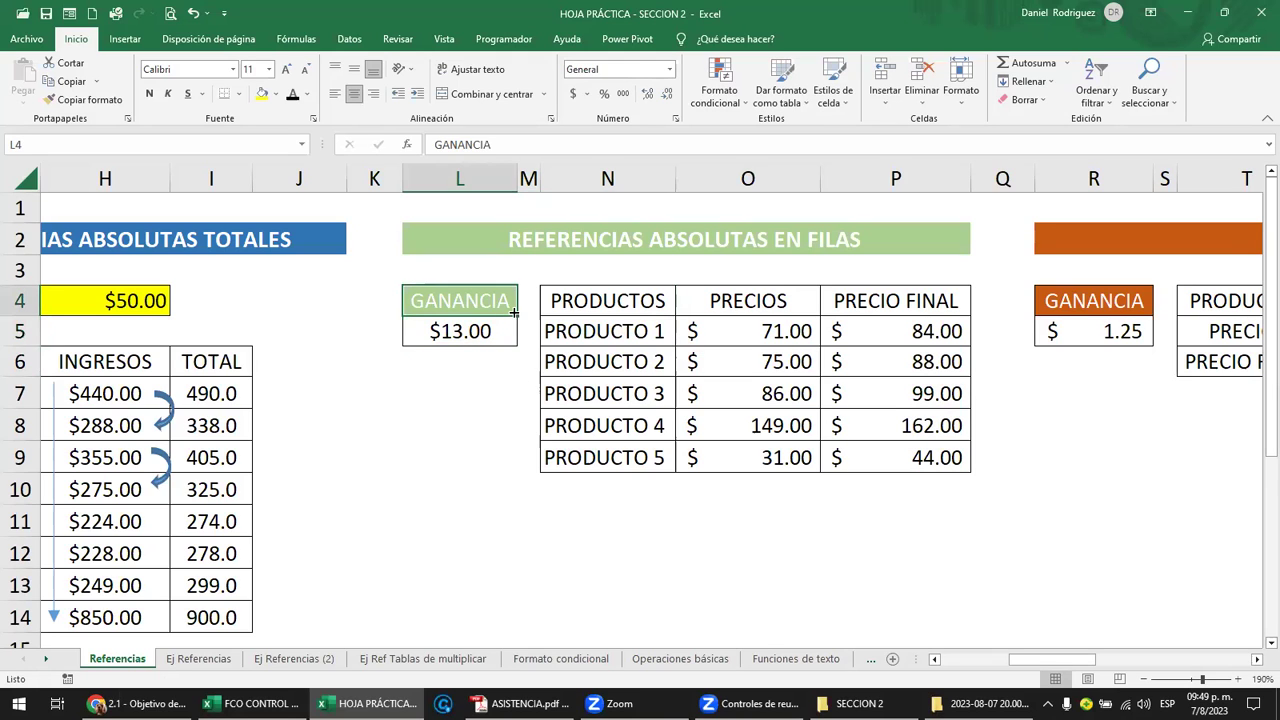
text(IVA)
key(Return)
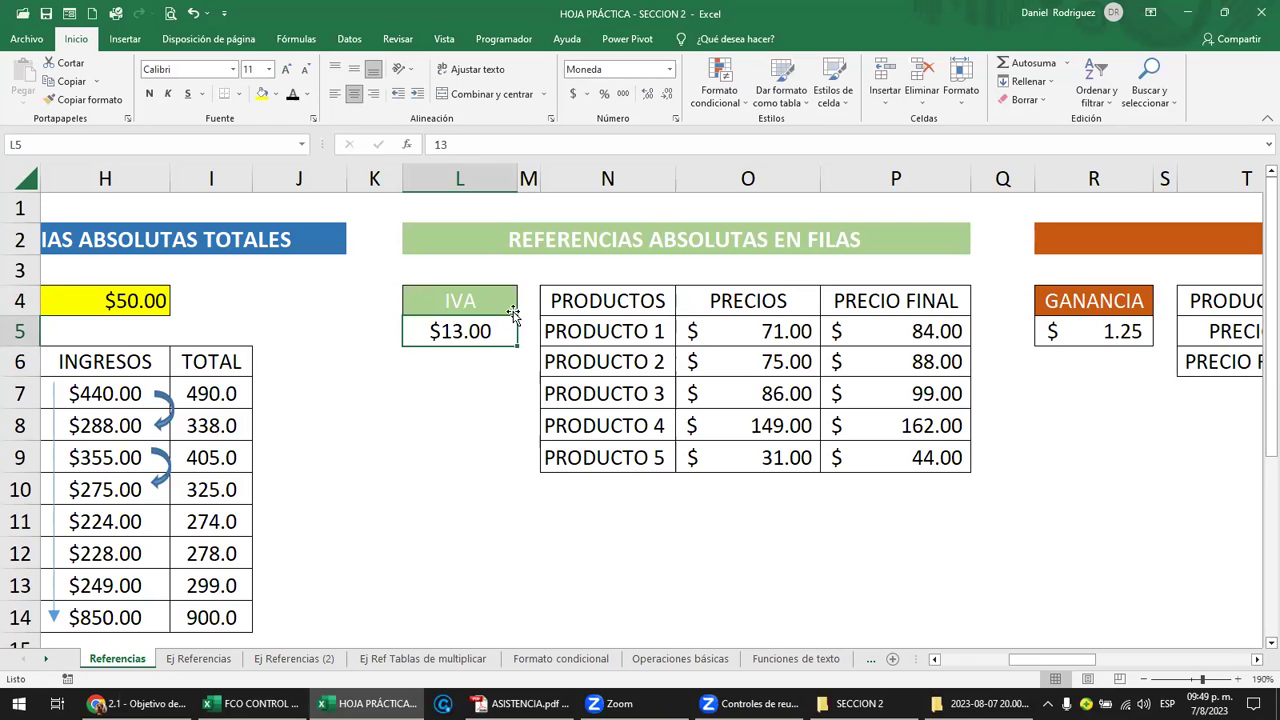
Format the rate as Porcentaje, re-enter 13, and remove two decimals to show 13%
click(757, 329)
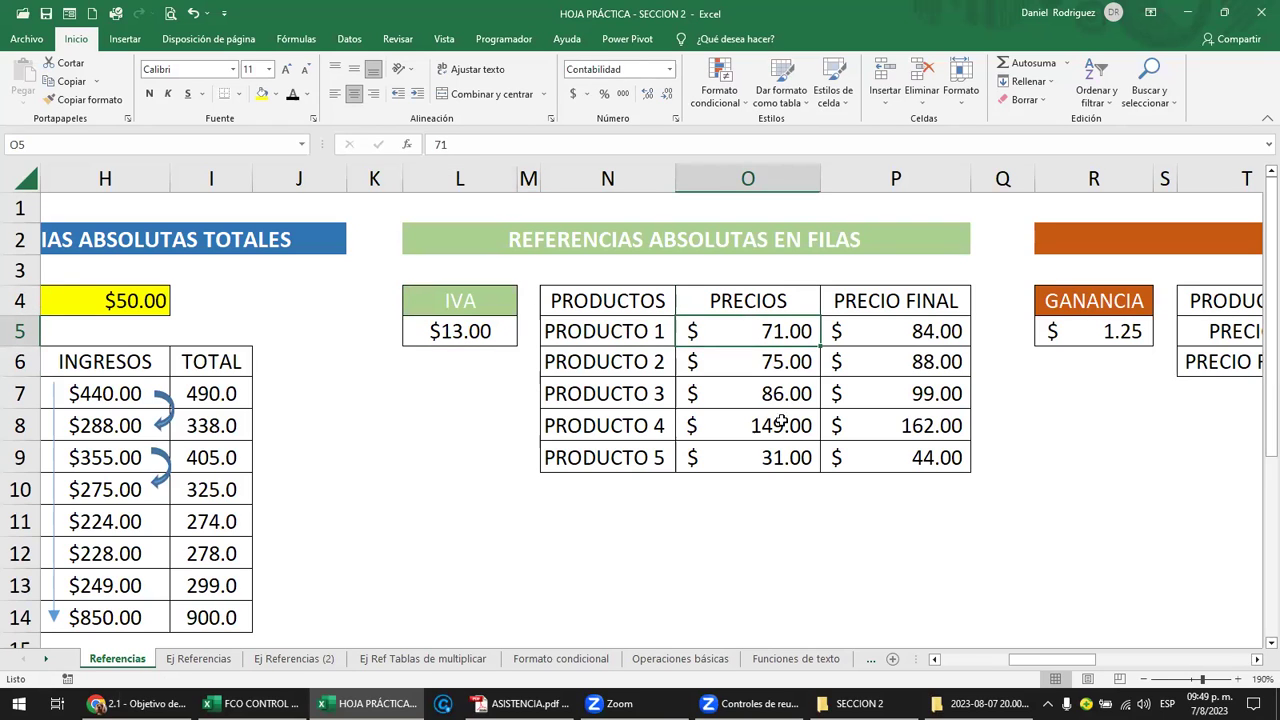
click(455, 327)
key(Delete)
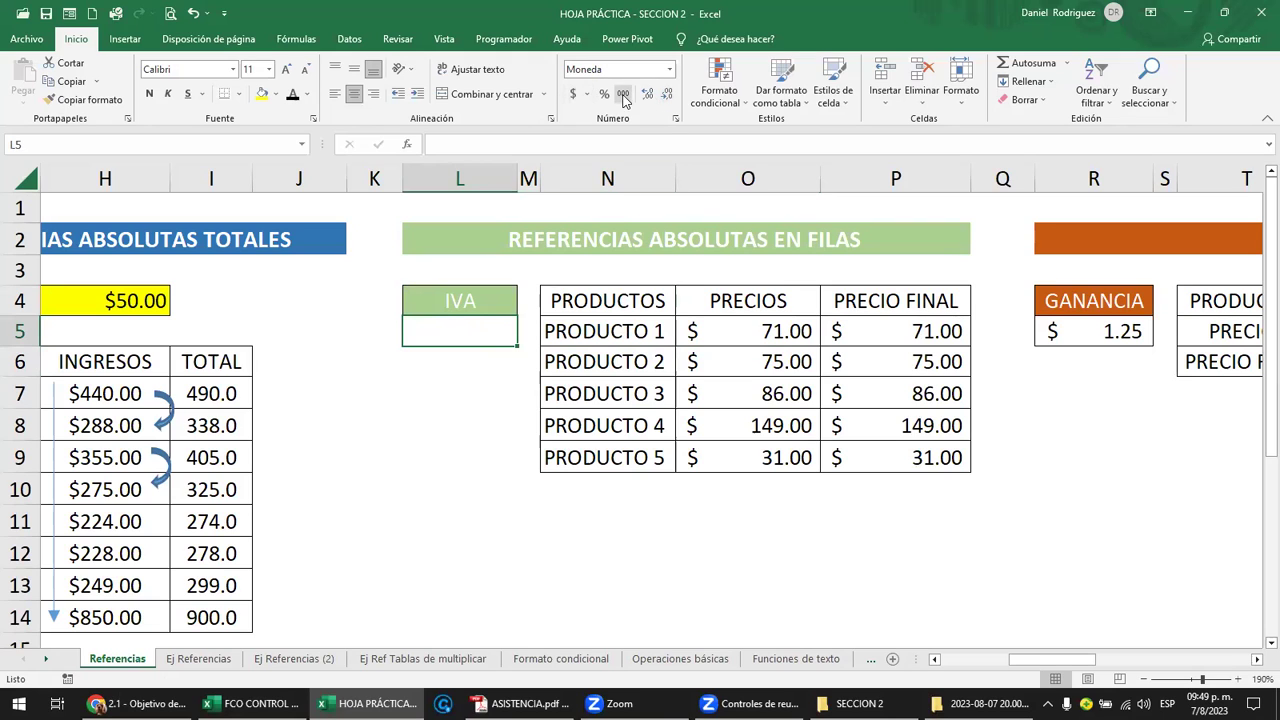
click(669, 69)
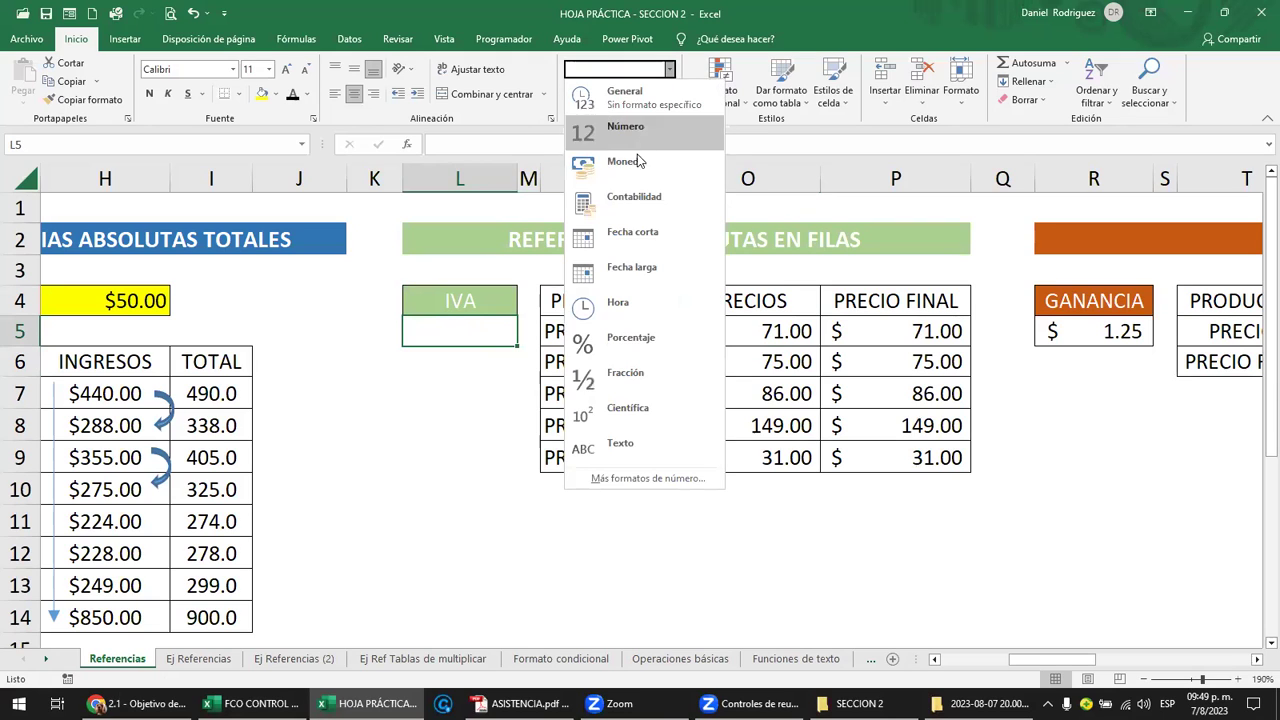
click(624, 342)
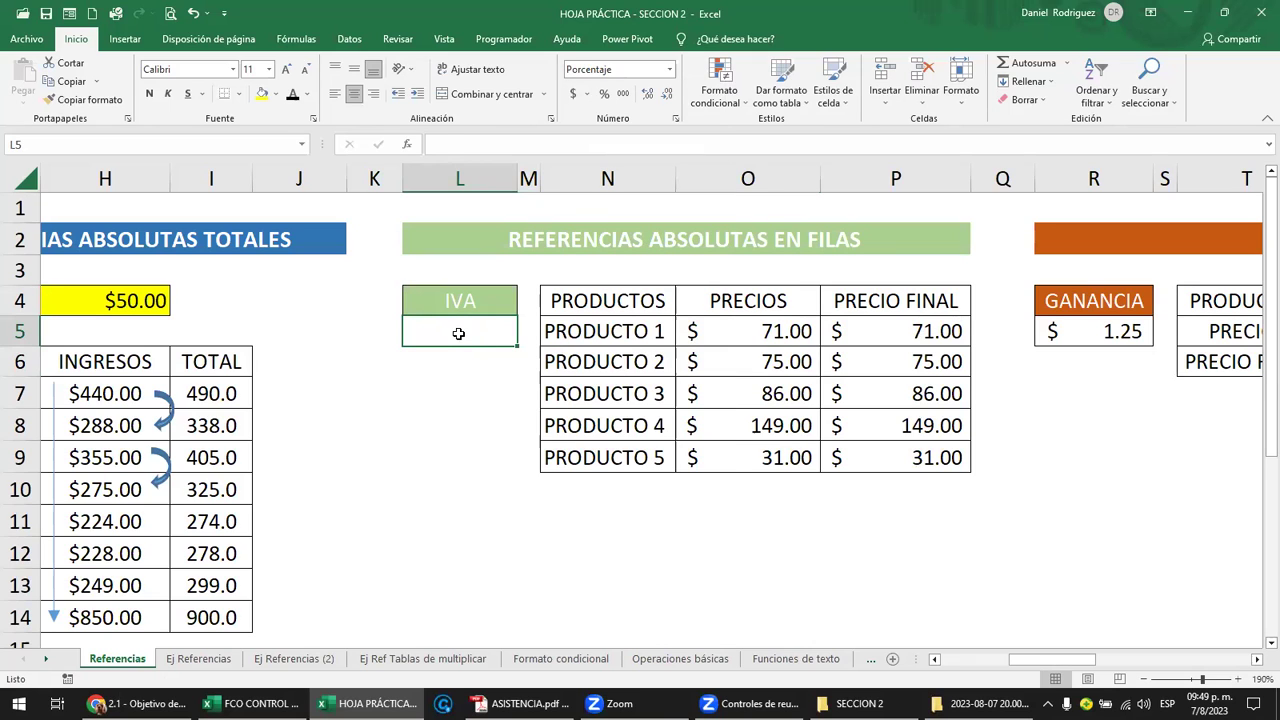
text(13)
key(Return)
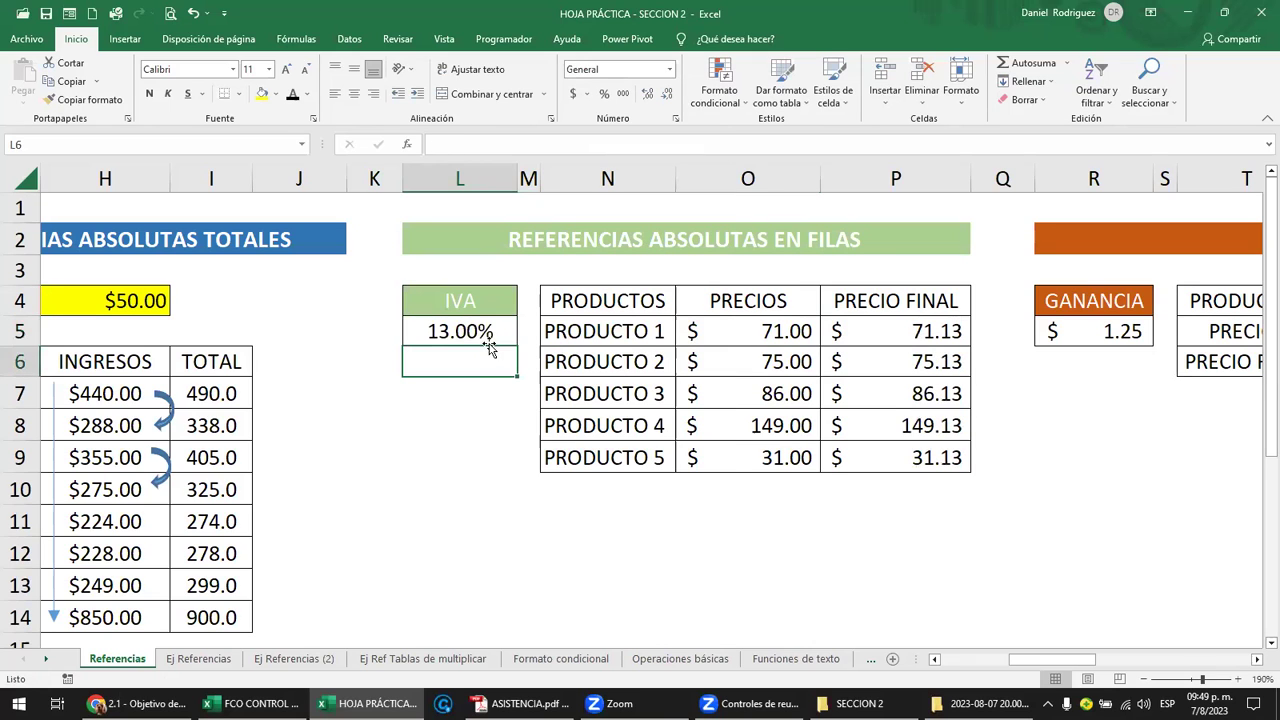
click(488, 342)
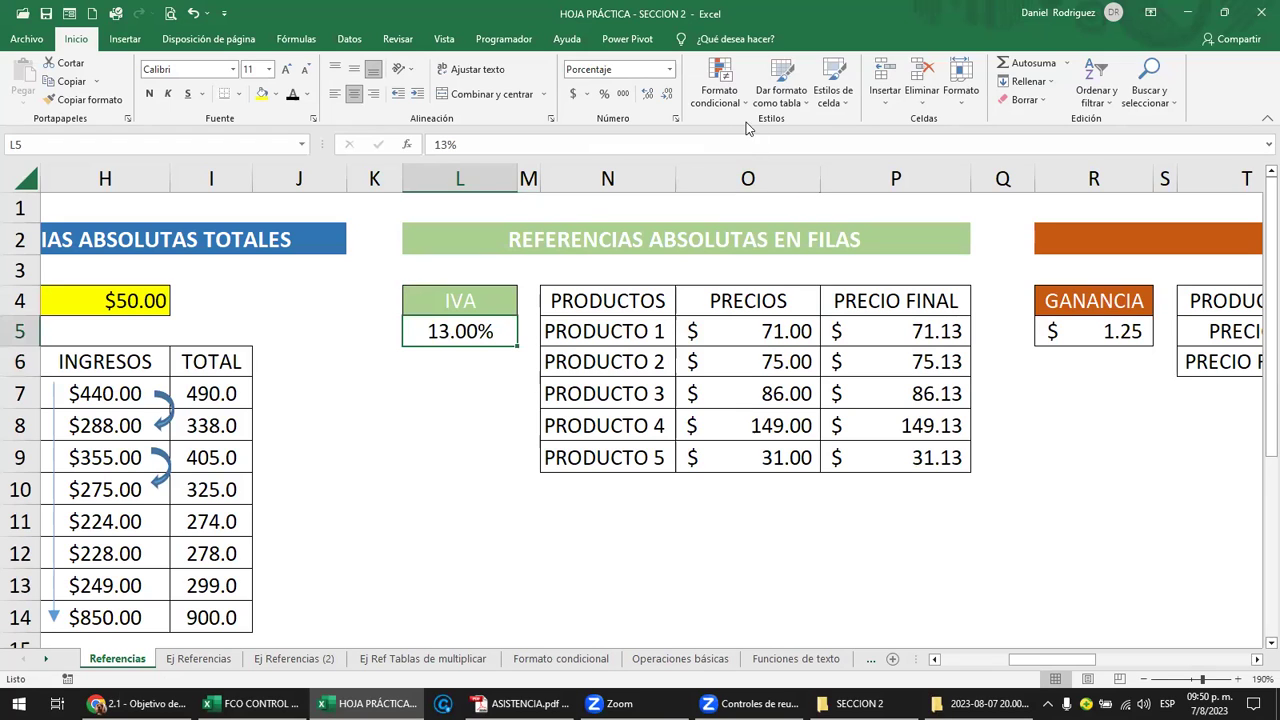
click(667, 93)
click(667, 93)
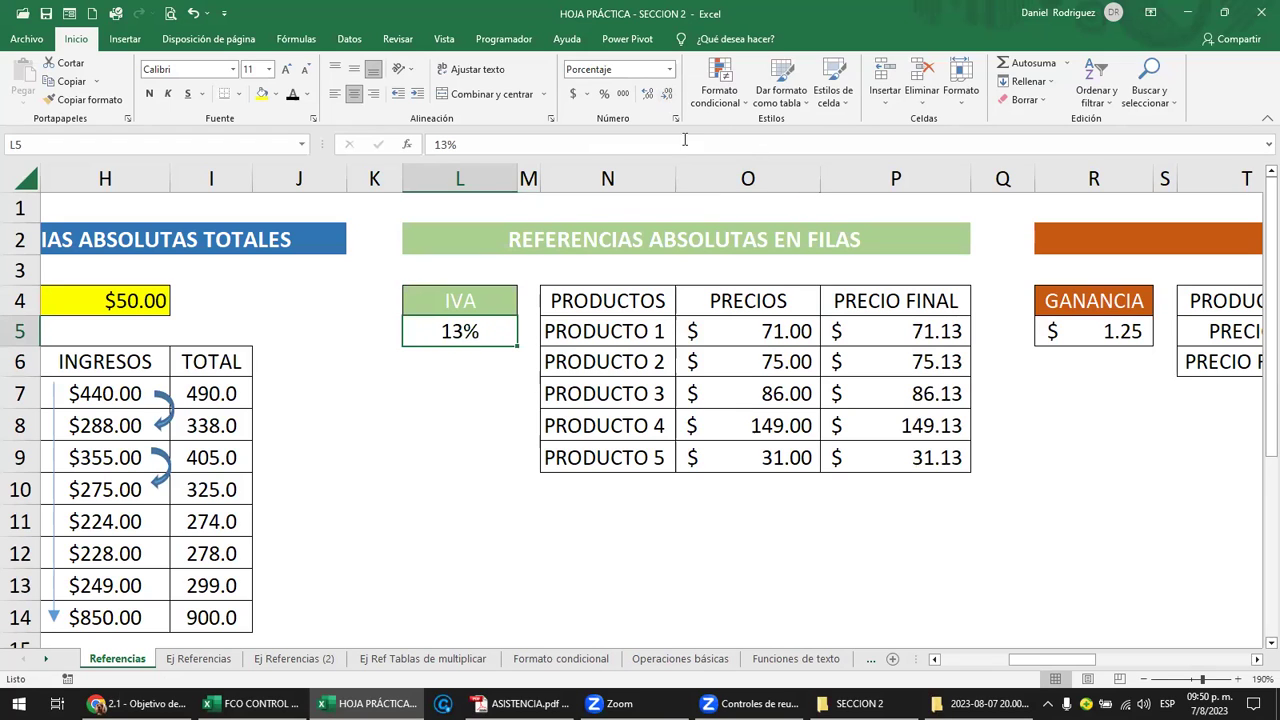
Rename the PRECIO FINAL header to IVA and clear the final prices below it
click(890, 310)
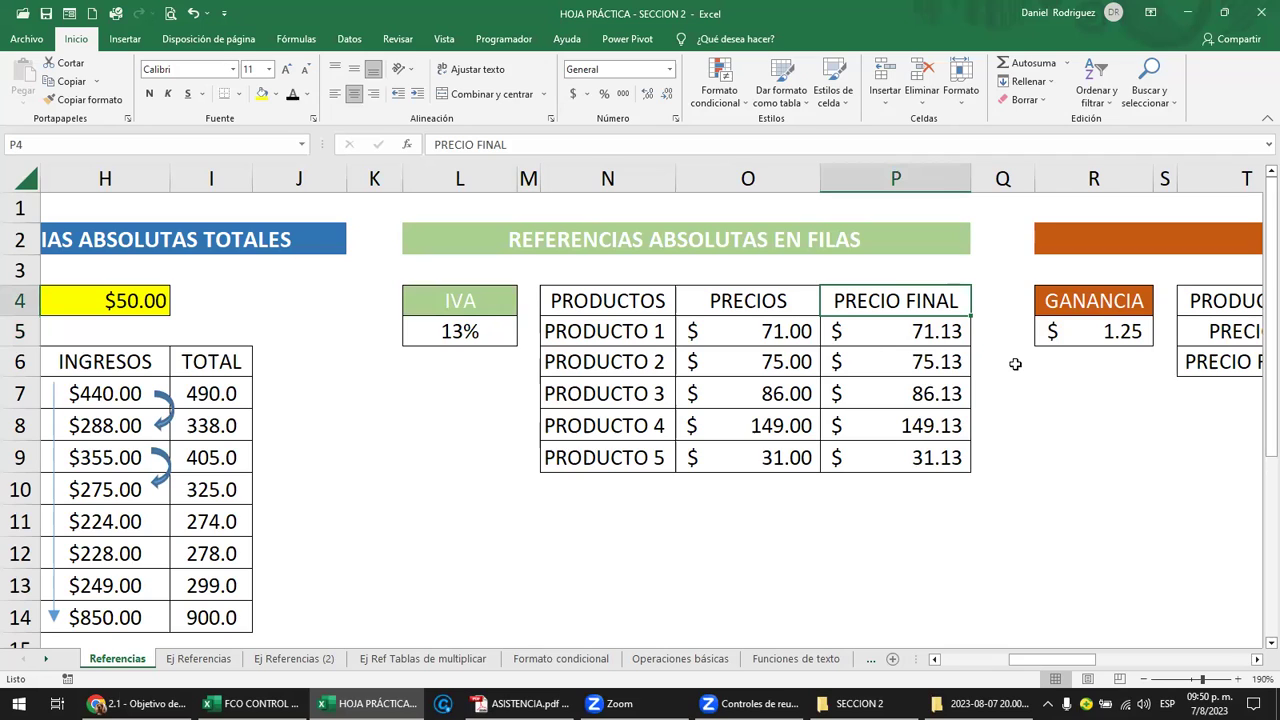
key(BackSpace)
text(IVA)
key(Return)
key(Delete)
key(Down)
key(Delete)
key(Down)
key(Delete)
key(Down)
key(Delete)
key(Down)
key(Delete)
key(Up)
key(Up)
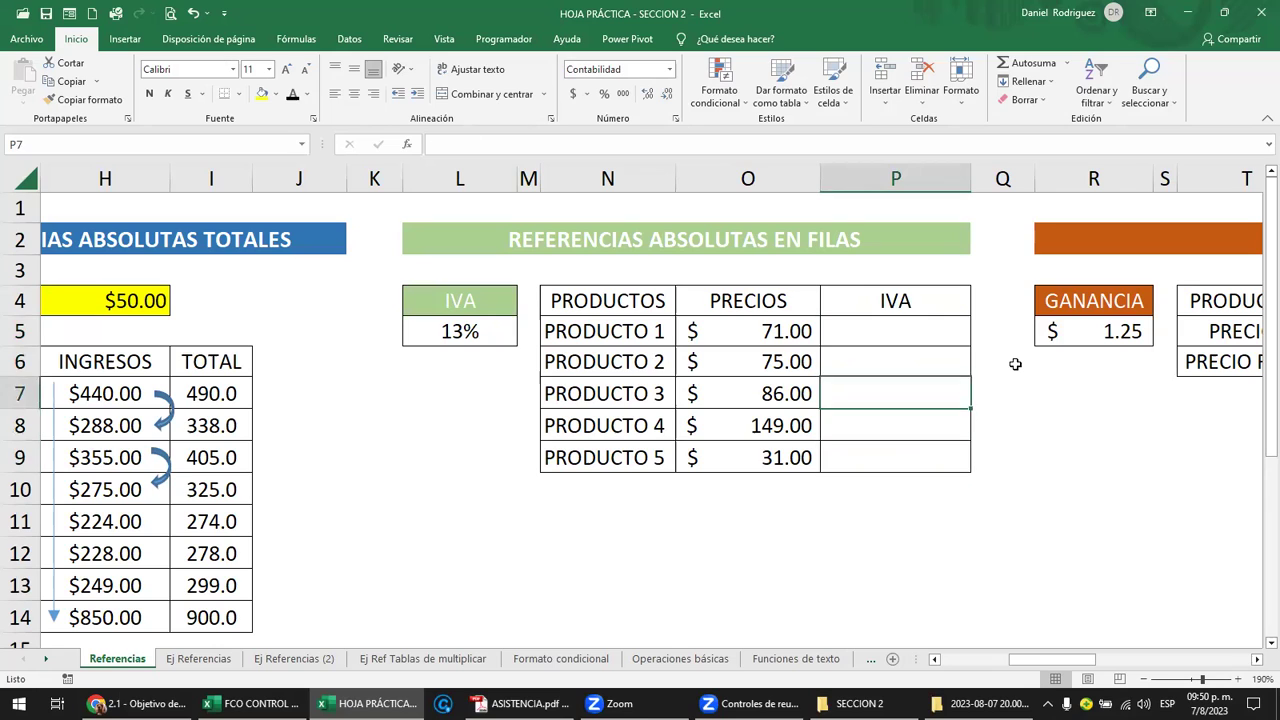
key(Up)
key(Up)
Enter a formula multiplying PRODUCTO 1's price by the IVA rate
text(=)
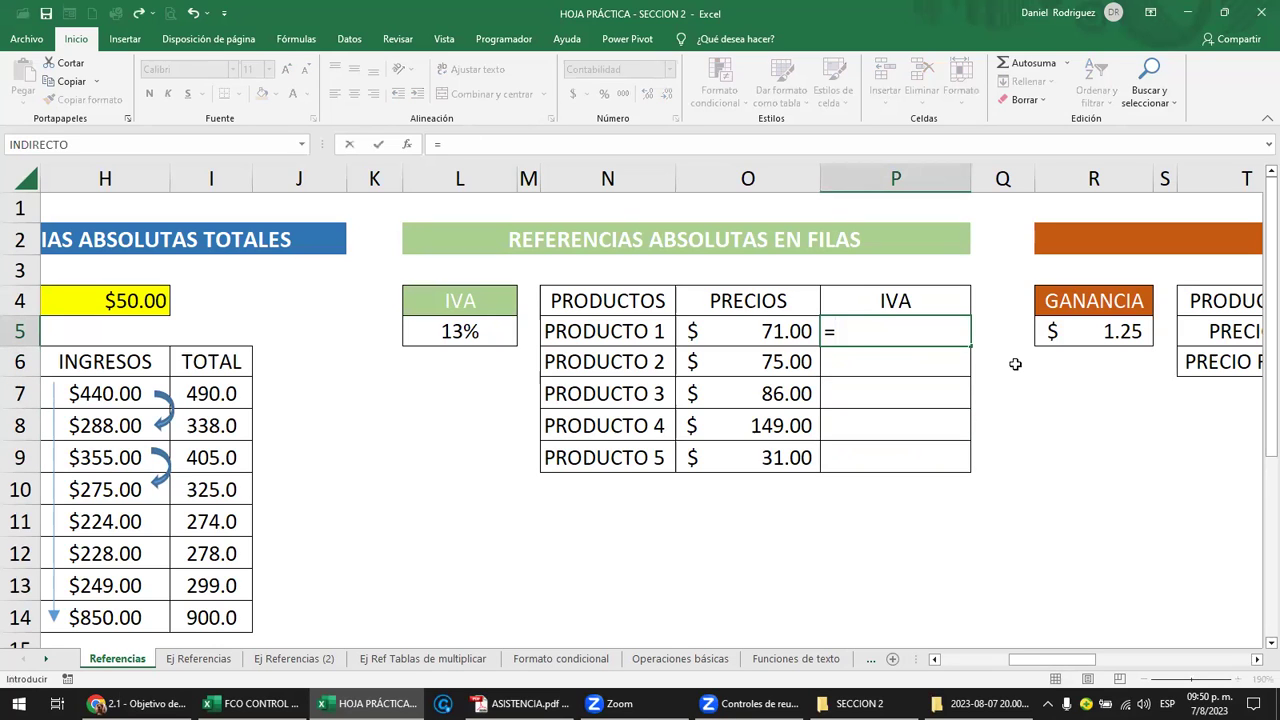
click(757, 331)
text(*)
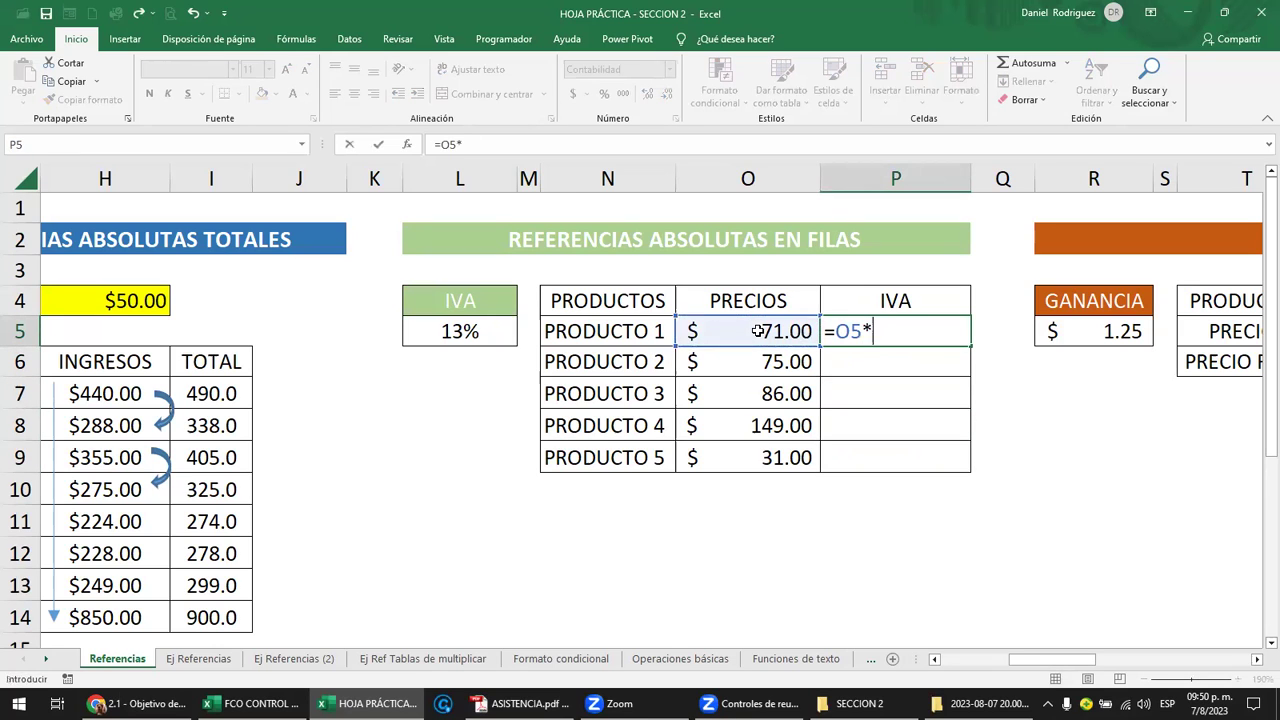
click(463, 334)
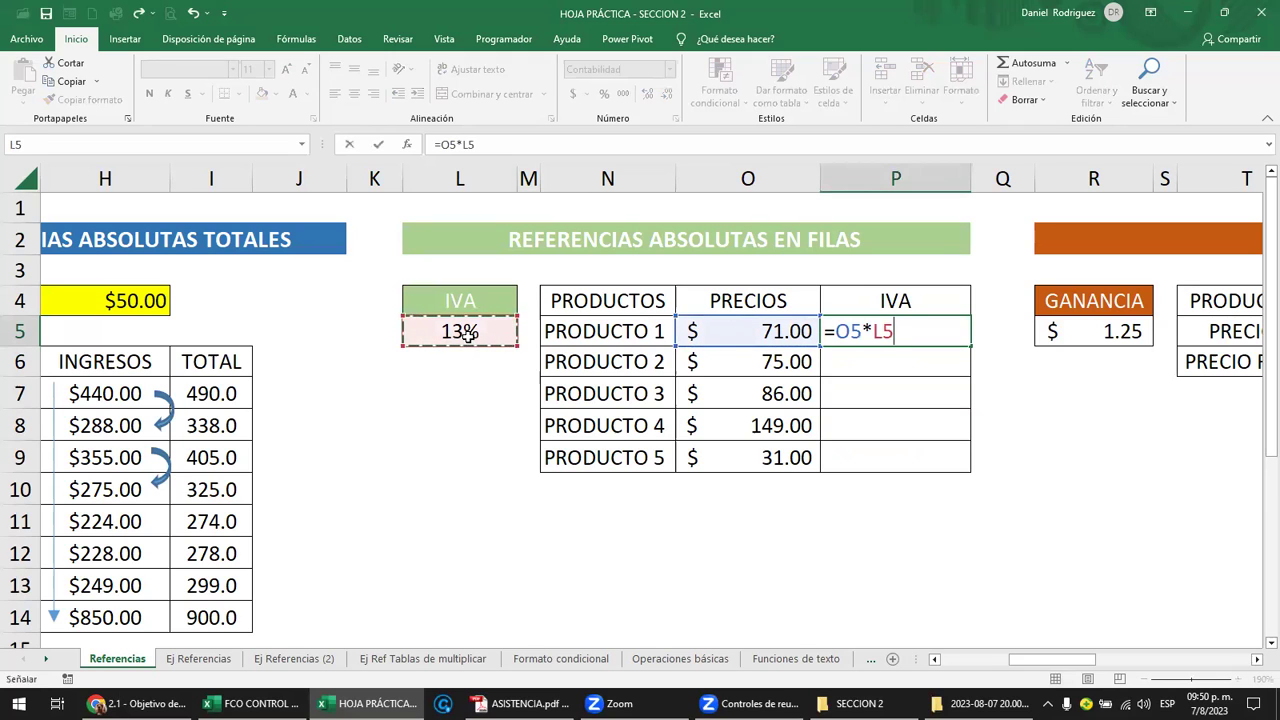
key(ctrl+Return)
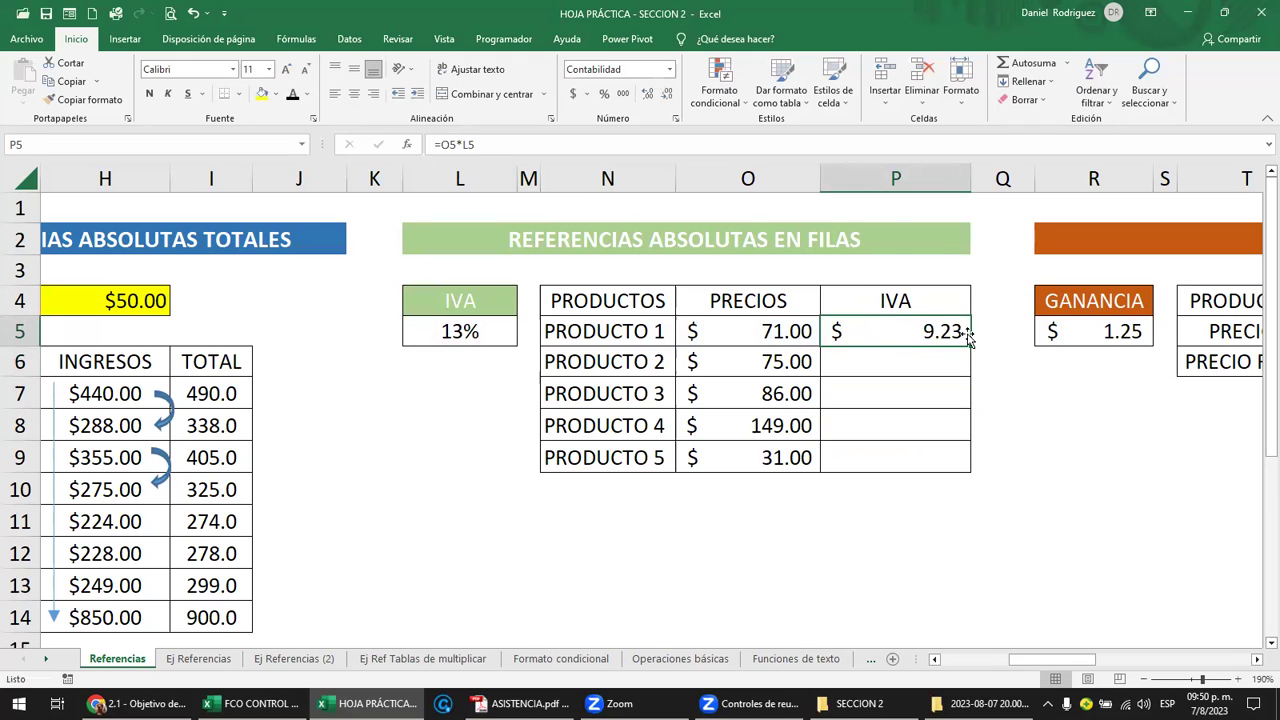
Lock the rate row as =O5*L$5 and fill it down to PRODUCTO 5
click(897, 175)
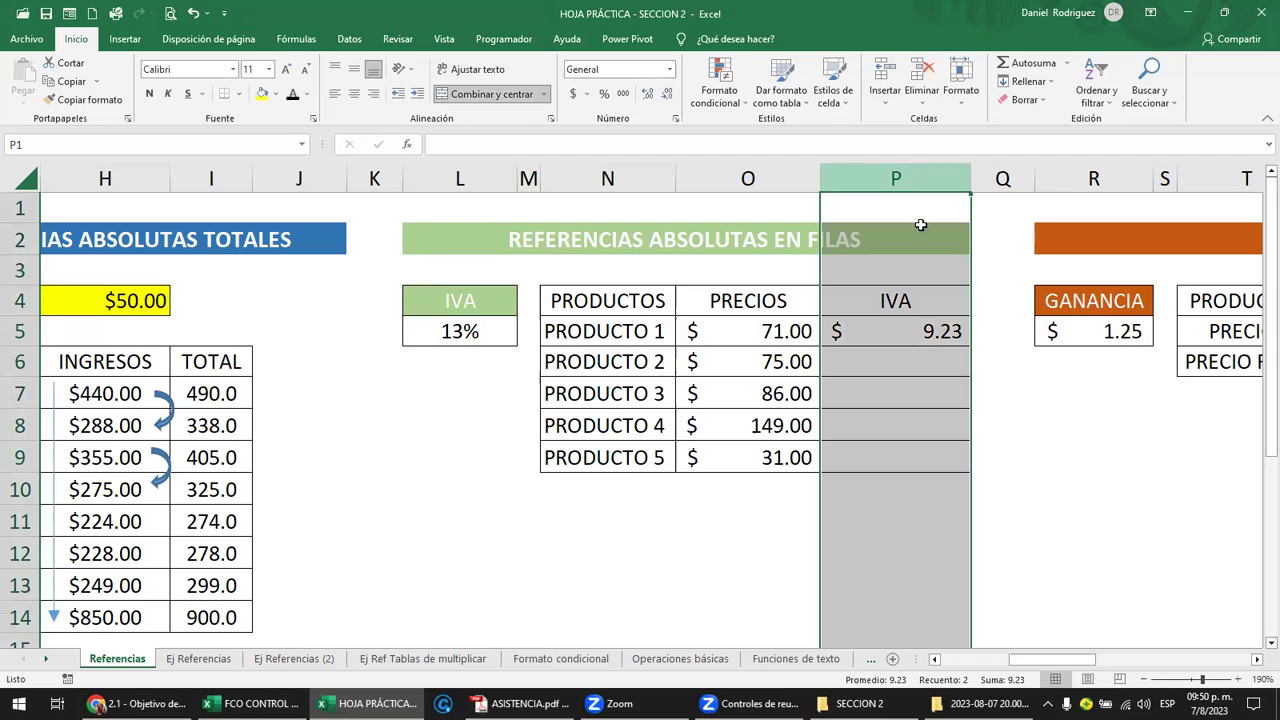
click(912, 325)
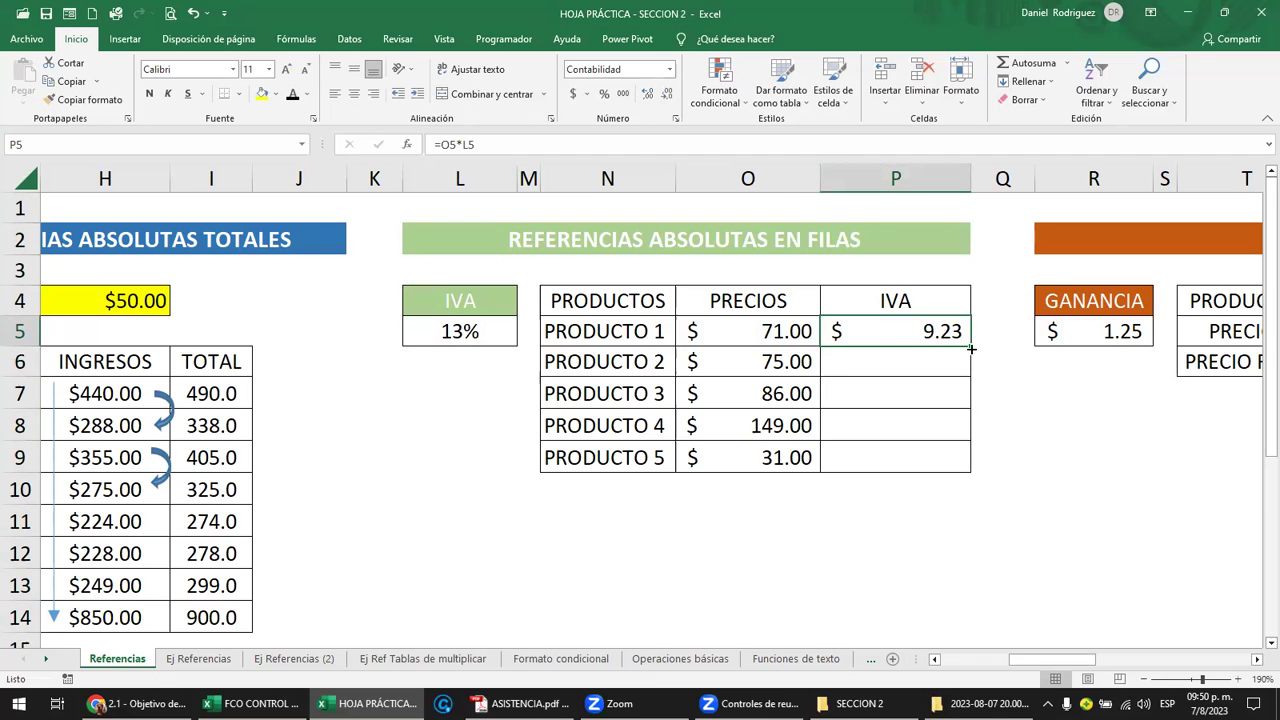
double_click(937, 331)
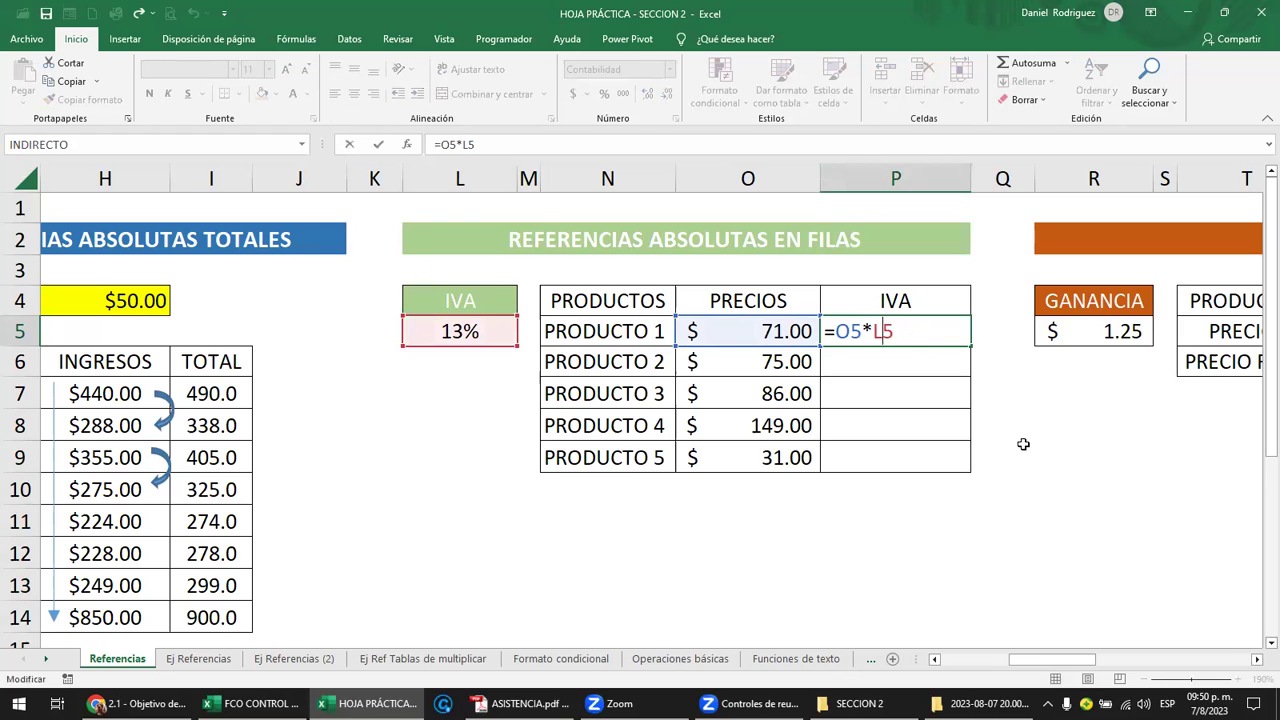
text($)
key(Return)
click(955, 333)
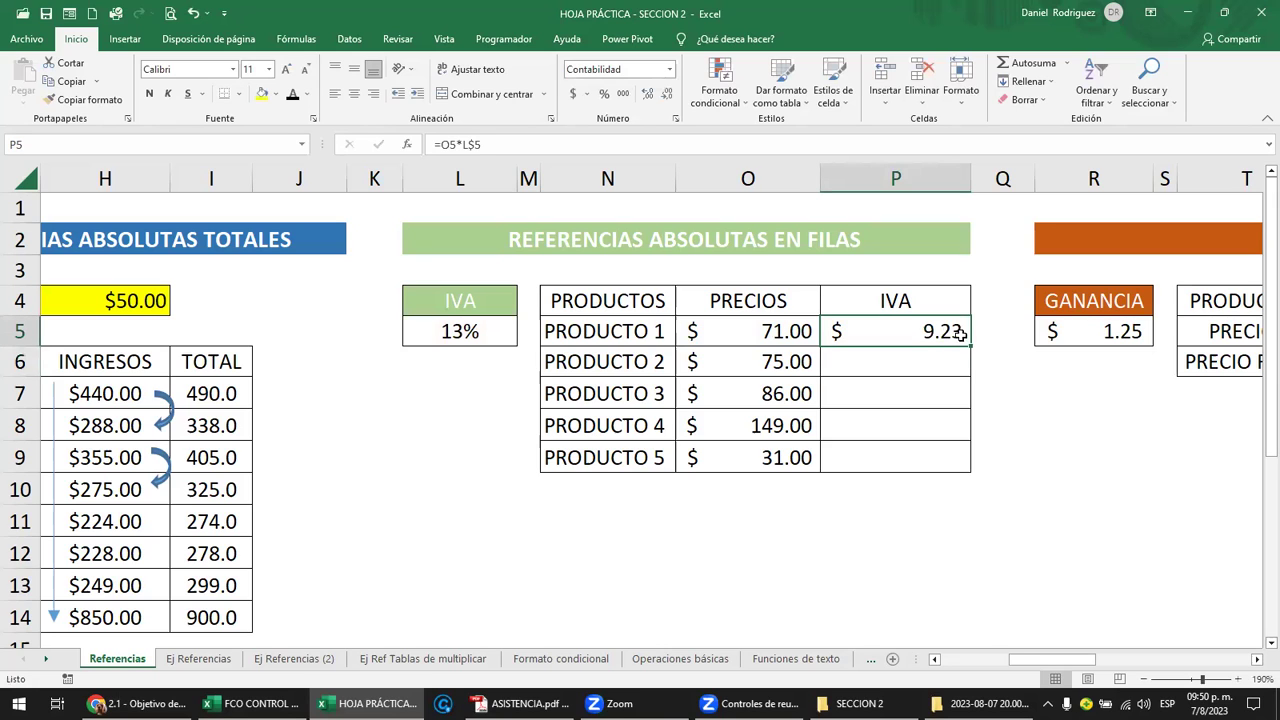
drag(969, 346, 955, 460)
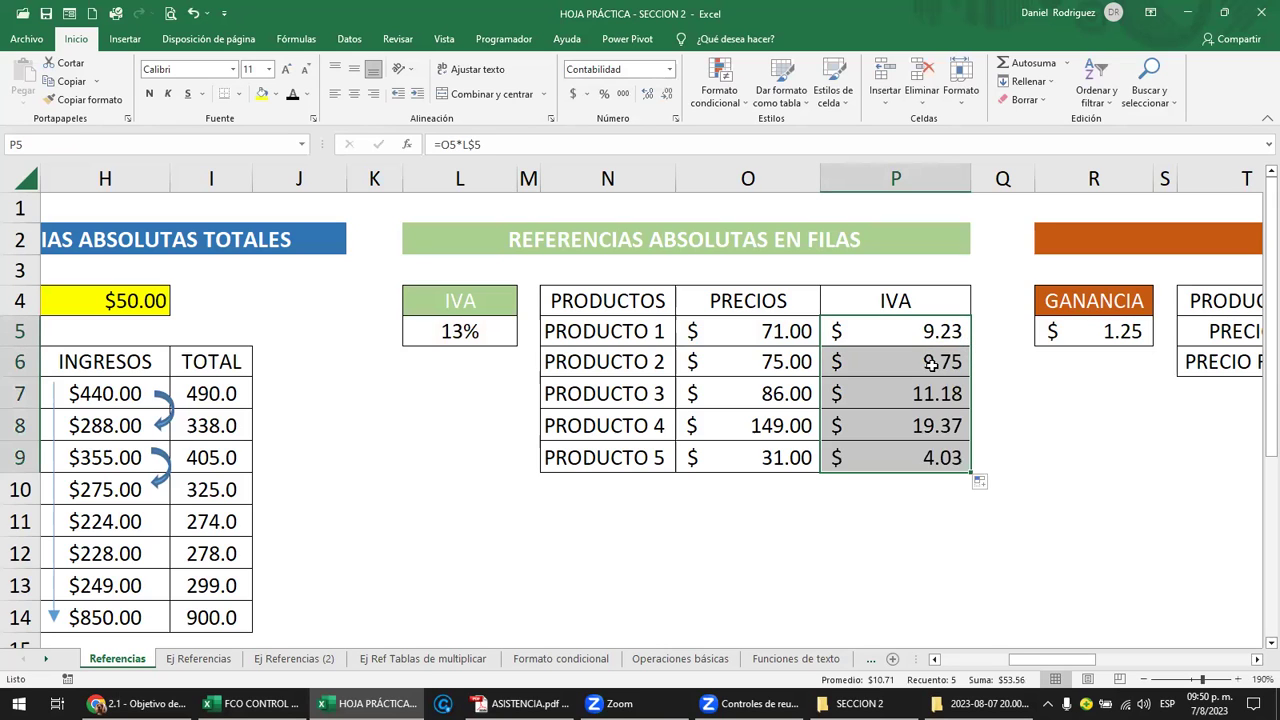
Check the copied IVA formulas for PRODUCTO 2 through PRODUCTO 5
double_click(935, 370)
key(Escape)
double_click(942, 396)
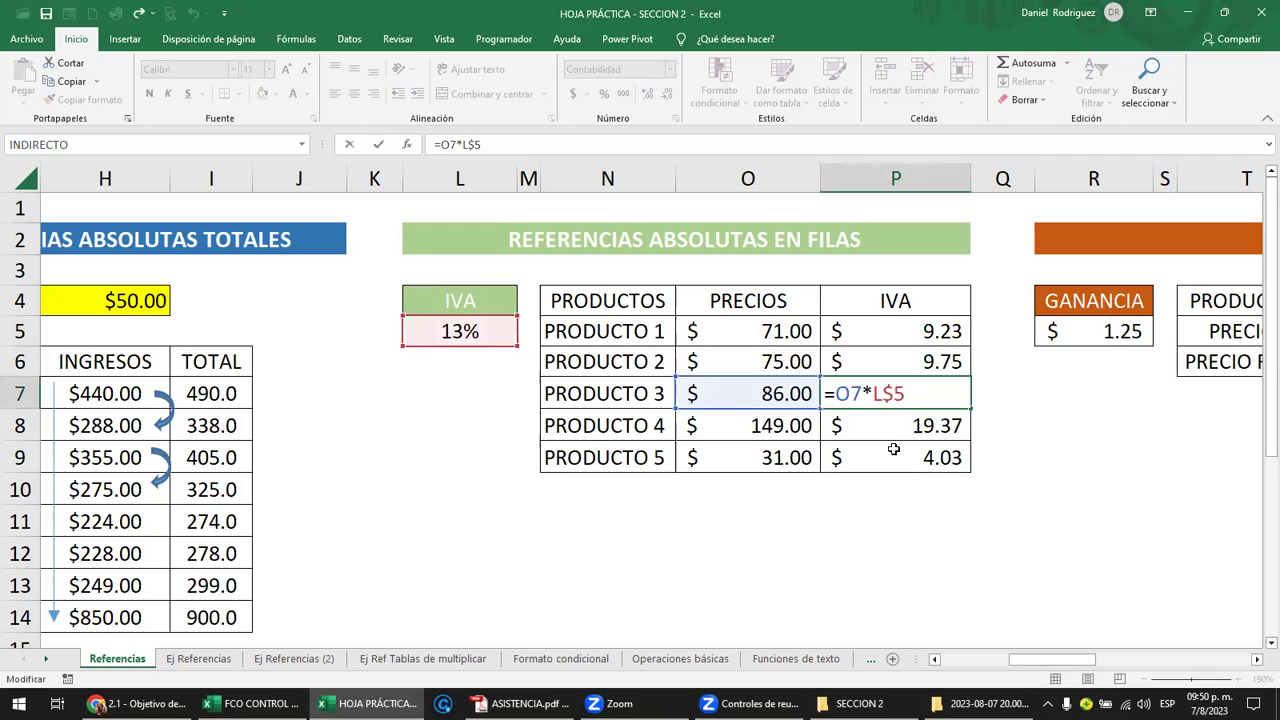
key(Return)
double_click(938, 428)
key(Return)
double_click(938, 452)
key(Escape)
Begin renaming the IVA column header by erasing its text
click(894, 329)
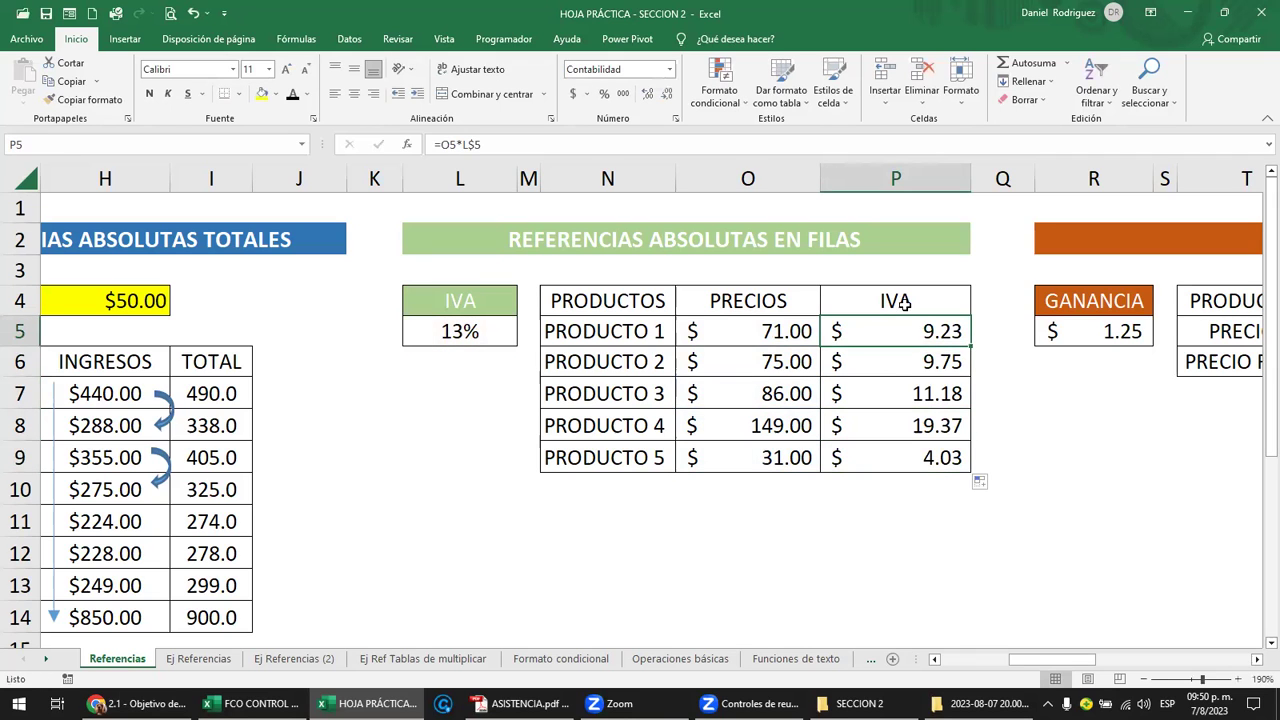
click(906, 297)
key(F2)
key(BackSpace)
Rename the column header to TOTAL
key(BackSpace)
key(BackSpace)
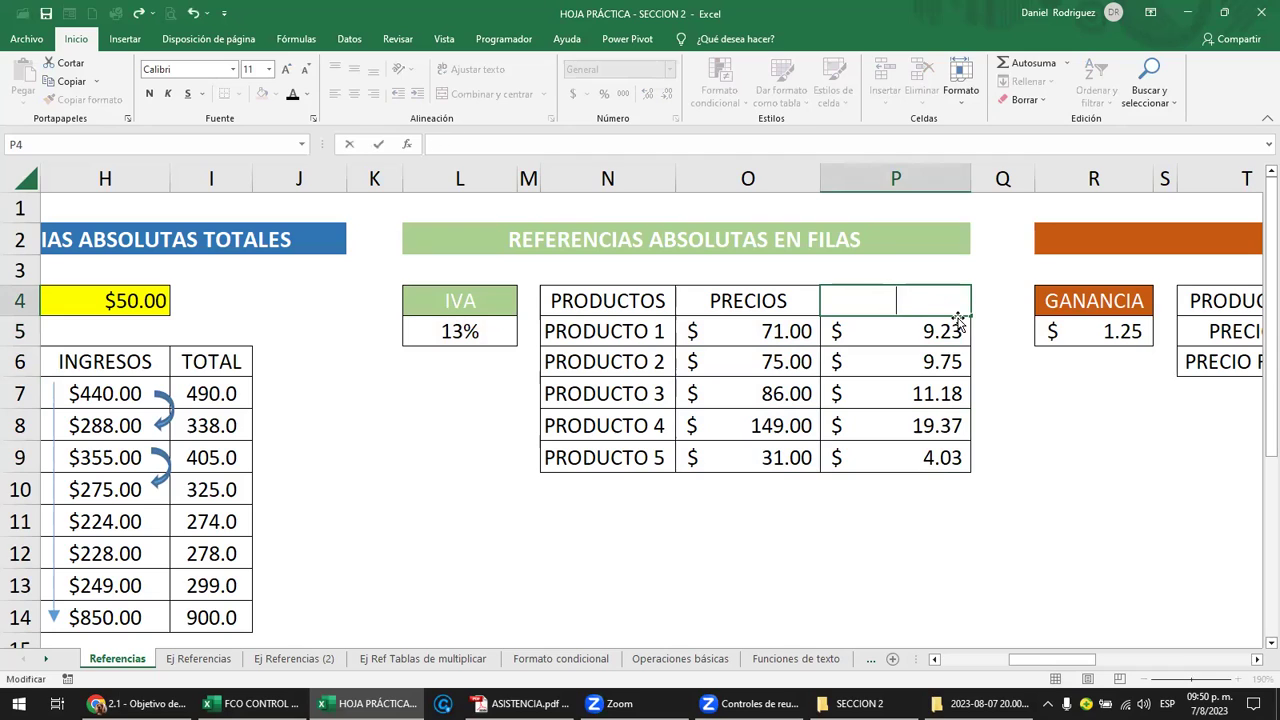
text(PTE)
key(BackSpace)
key(BackSpace)
key(BackSpace)
text(TOTAL)
key(Return)
Enter =O5+(O5*L$5) as PRODUCTO 1's total
text(=O5*L$5)
key(Left)
key(Left)
key(Left)
key(Left)
key(Left)
text(()
key(Right)
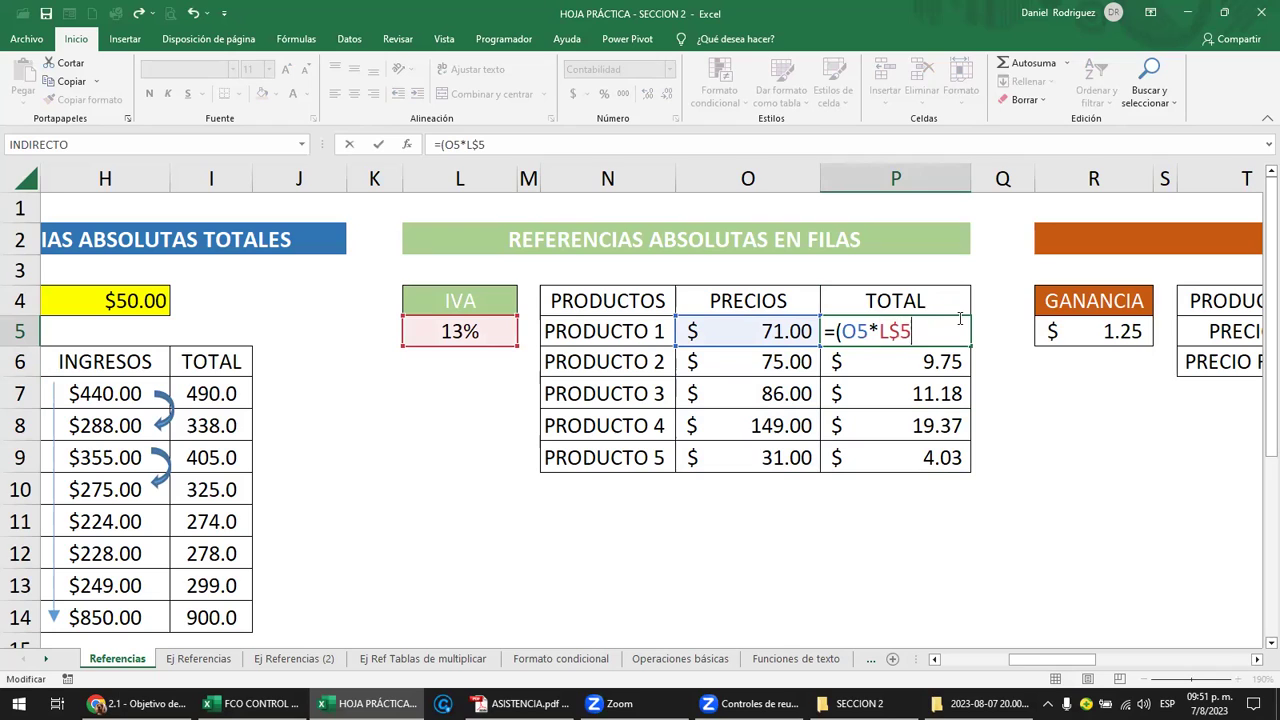
text())
key(Left)
key(Left)
key(Left)
key(Left)
key(Left)
key(Left)
key(Left)
text(O)
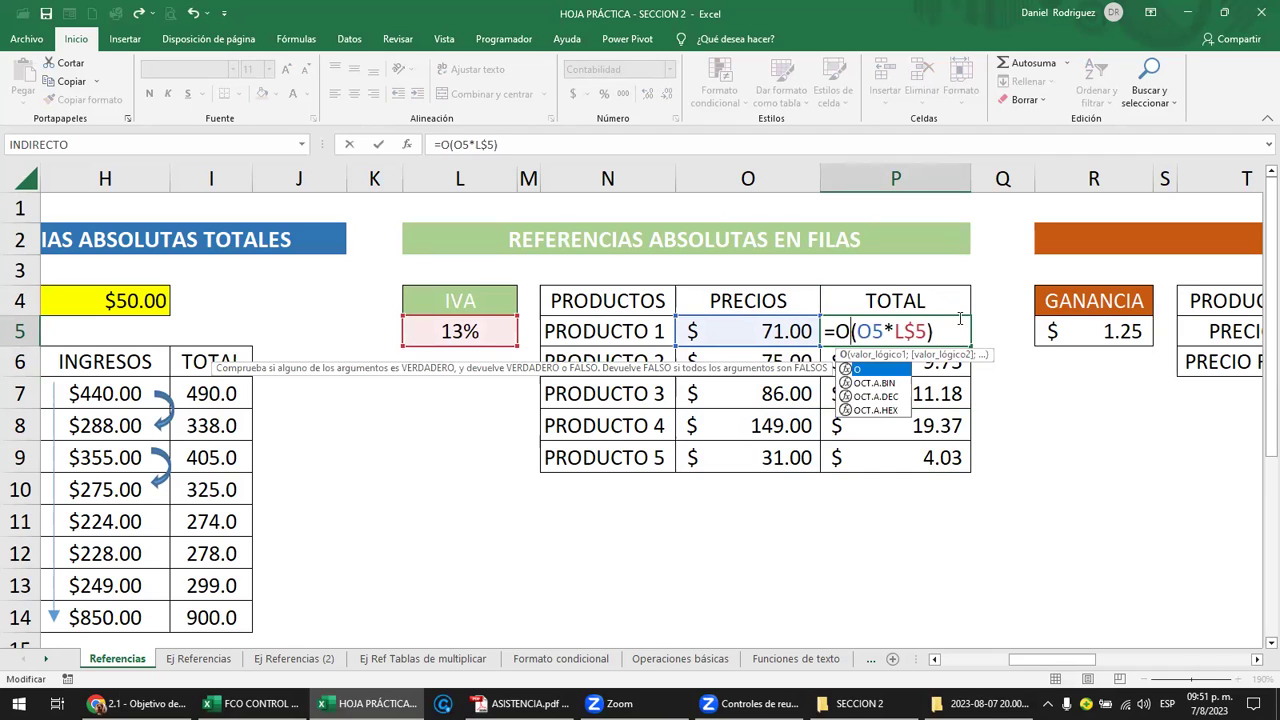
text(5+)
key(shift+Right)
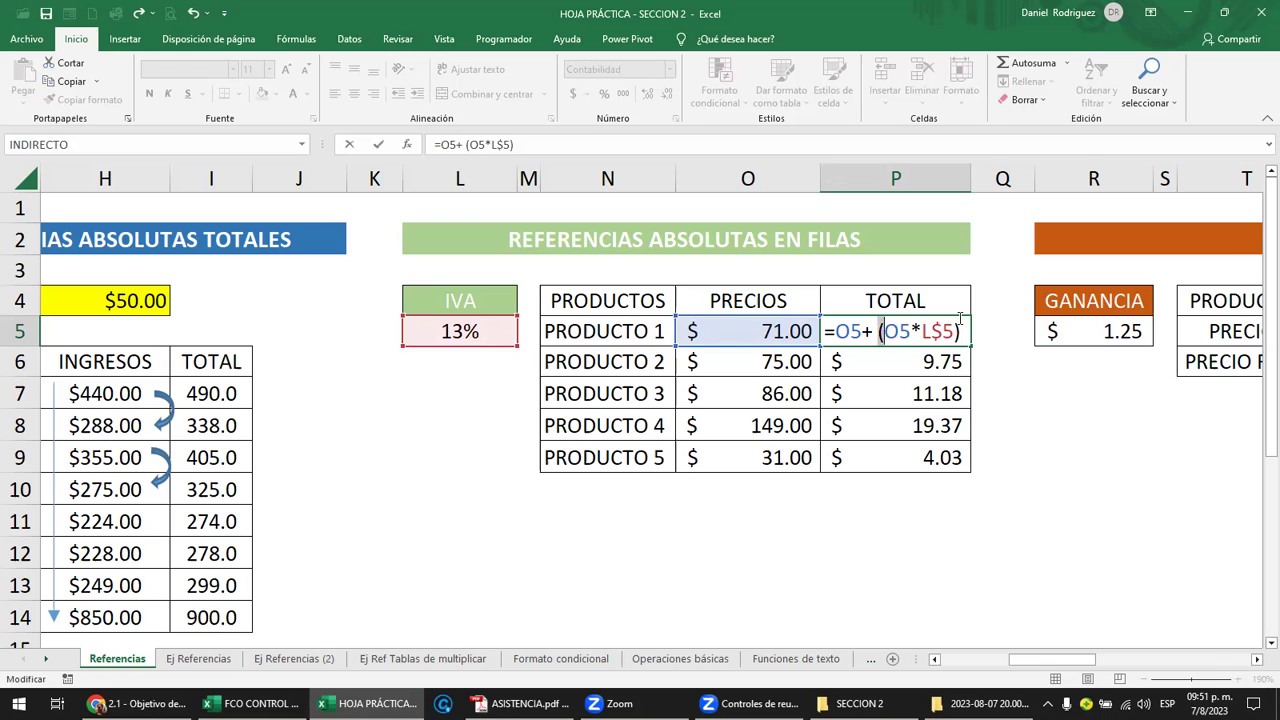
key(shift+Right)
key(shift+Right)
key(shift+Right)
key(shift+Right)
key(shift+Right)
key(shift+Right)
key(shift+Right)
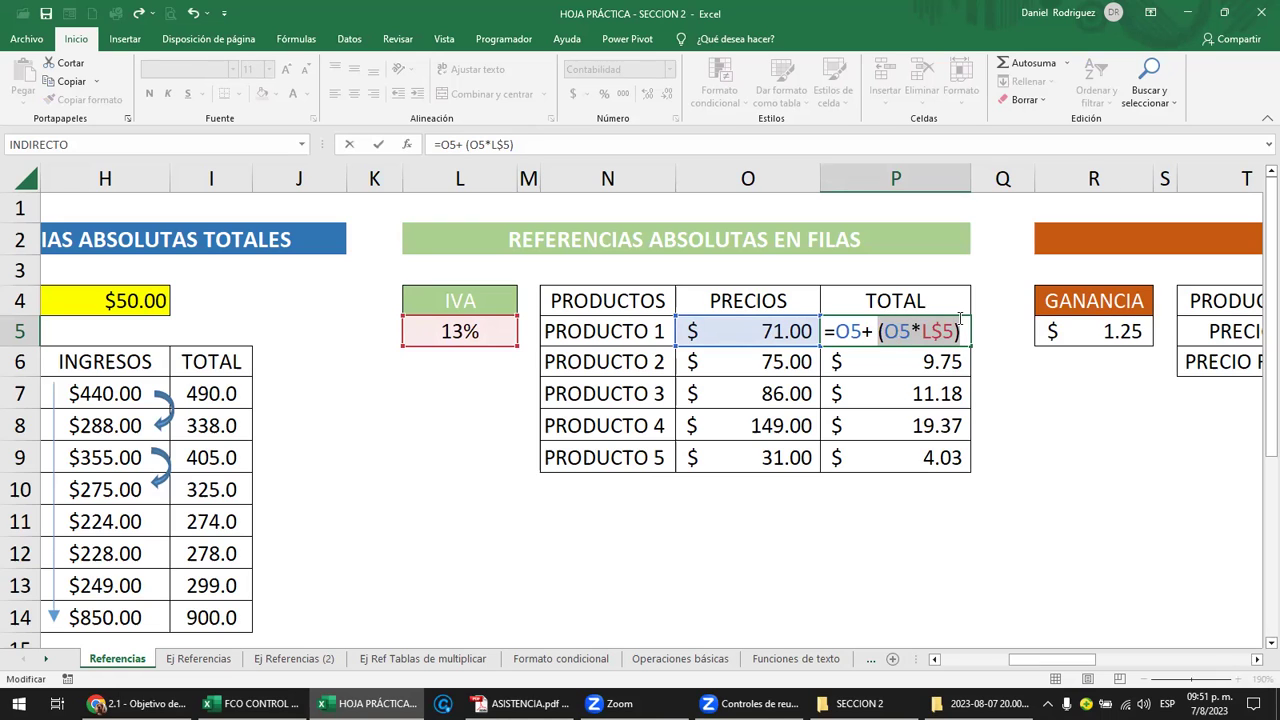
key(Return)
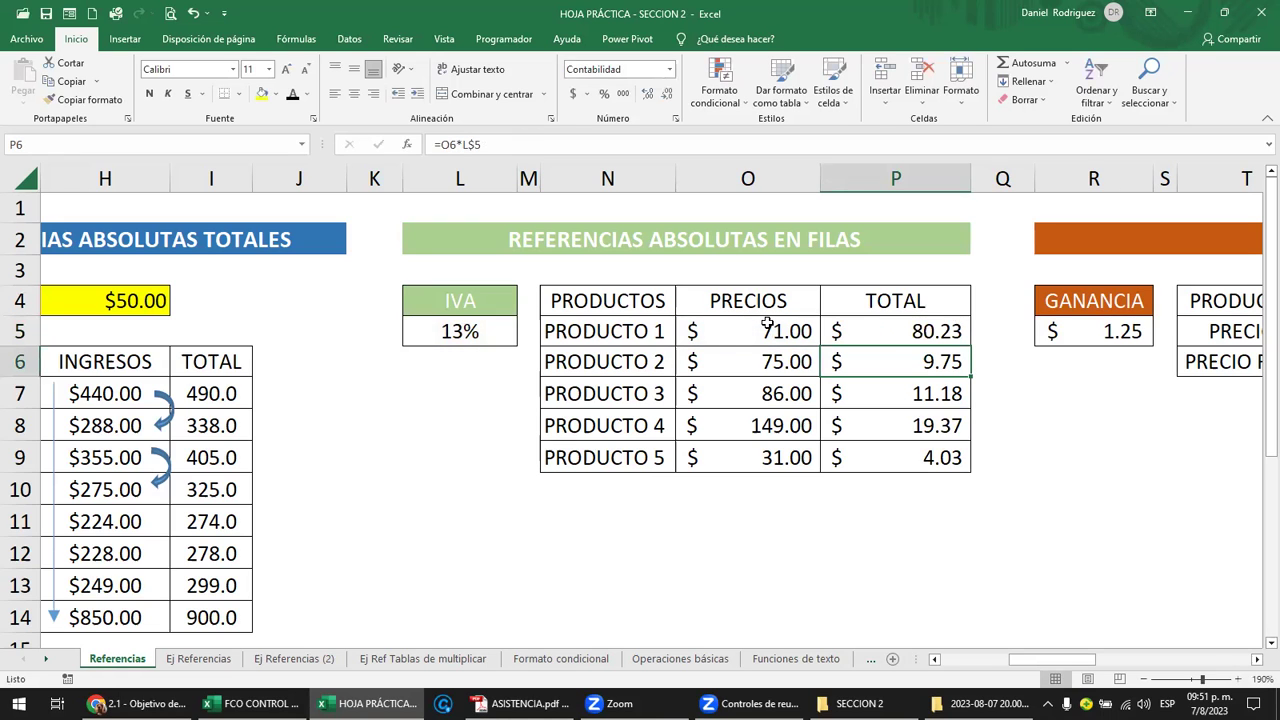
double_click(910, 331)
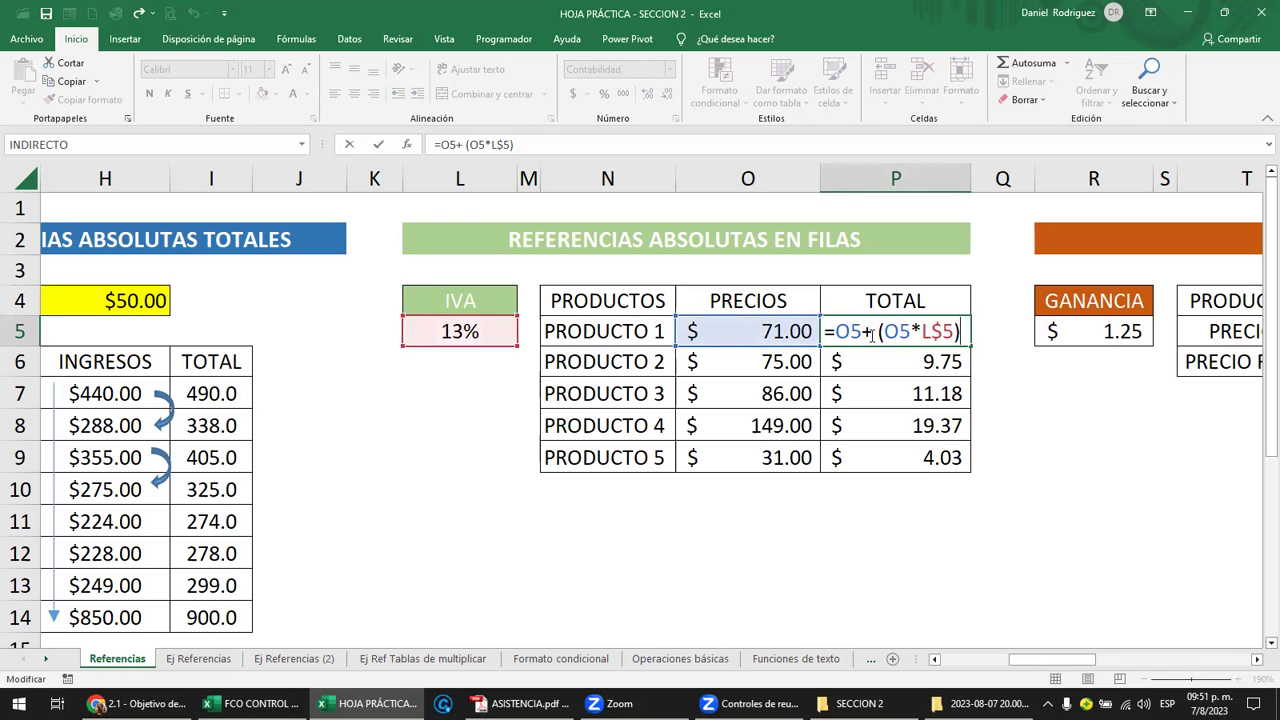
key(Return)
Add a temporary price-plus-tax check sum in Q6 and widen column Q
drag(790, 362, 910, 370)
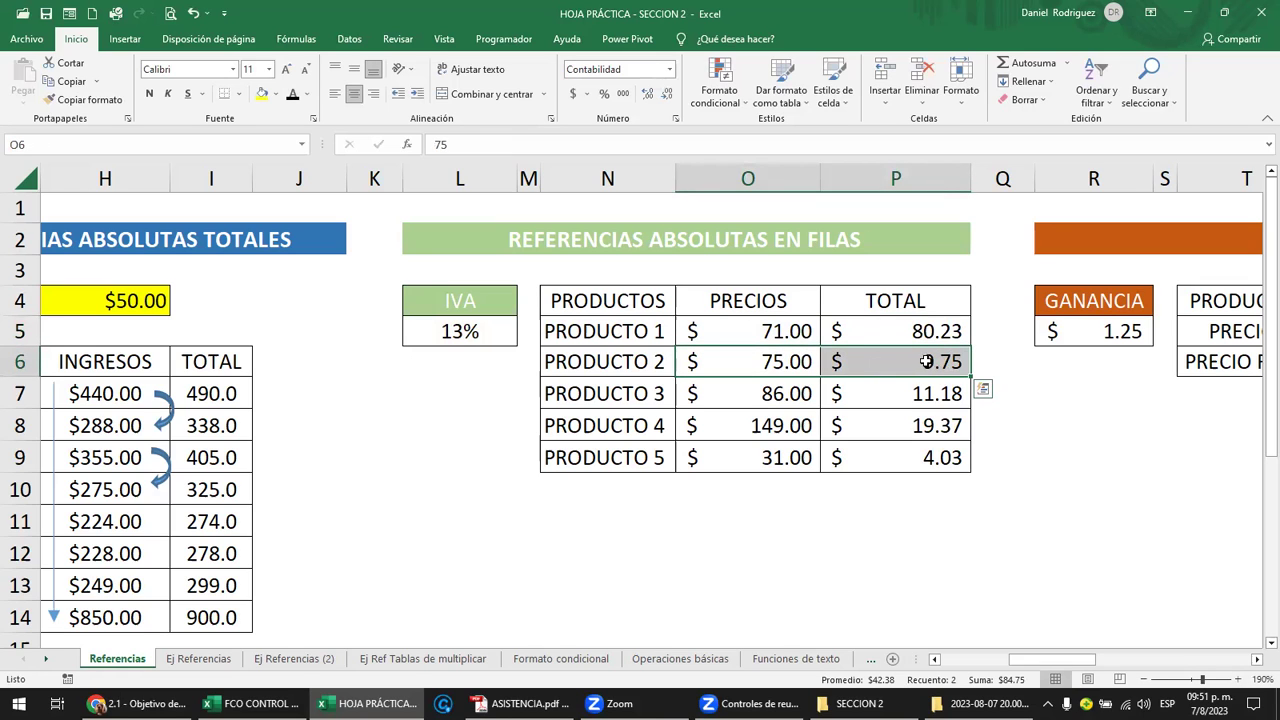
click(1012, 370)
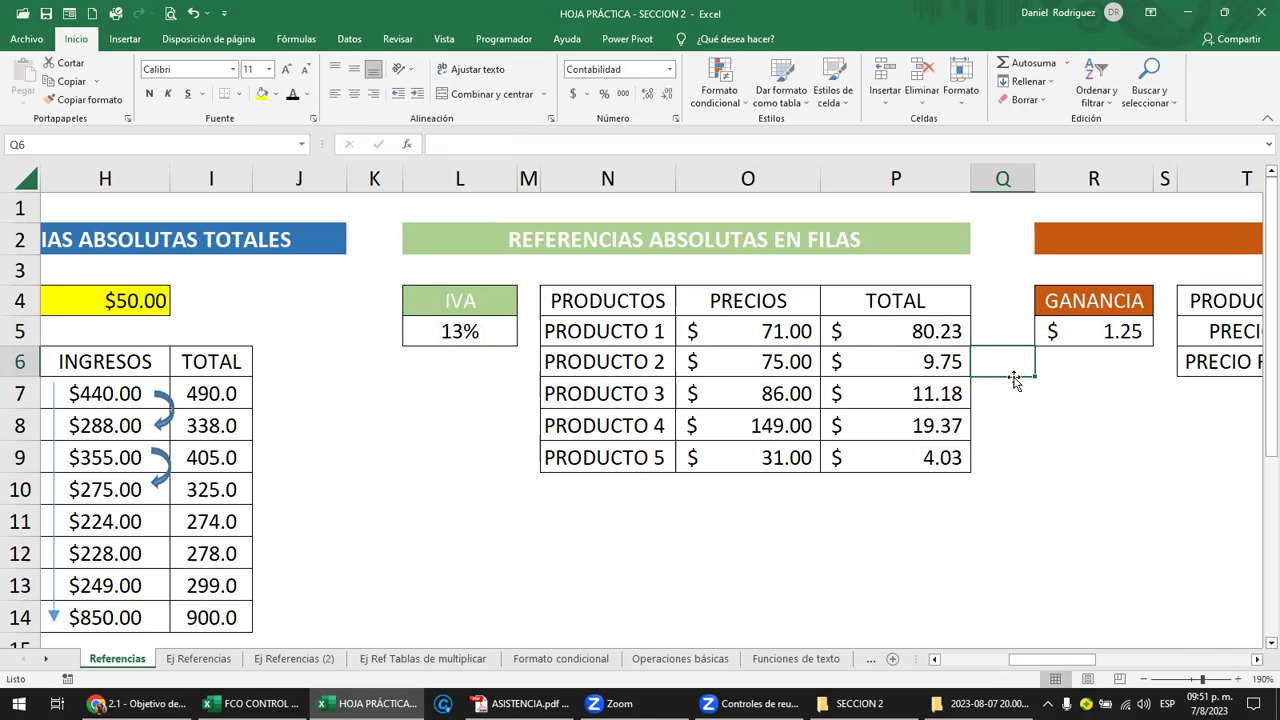
text(=)
key(Left)
key(Left)
text(+)
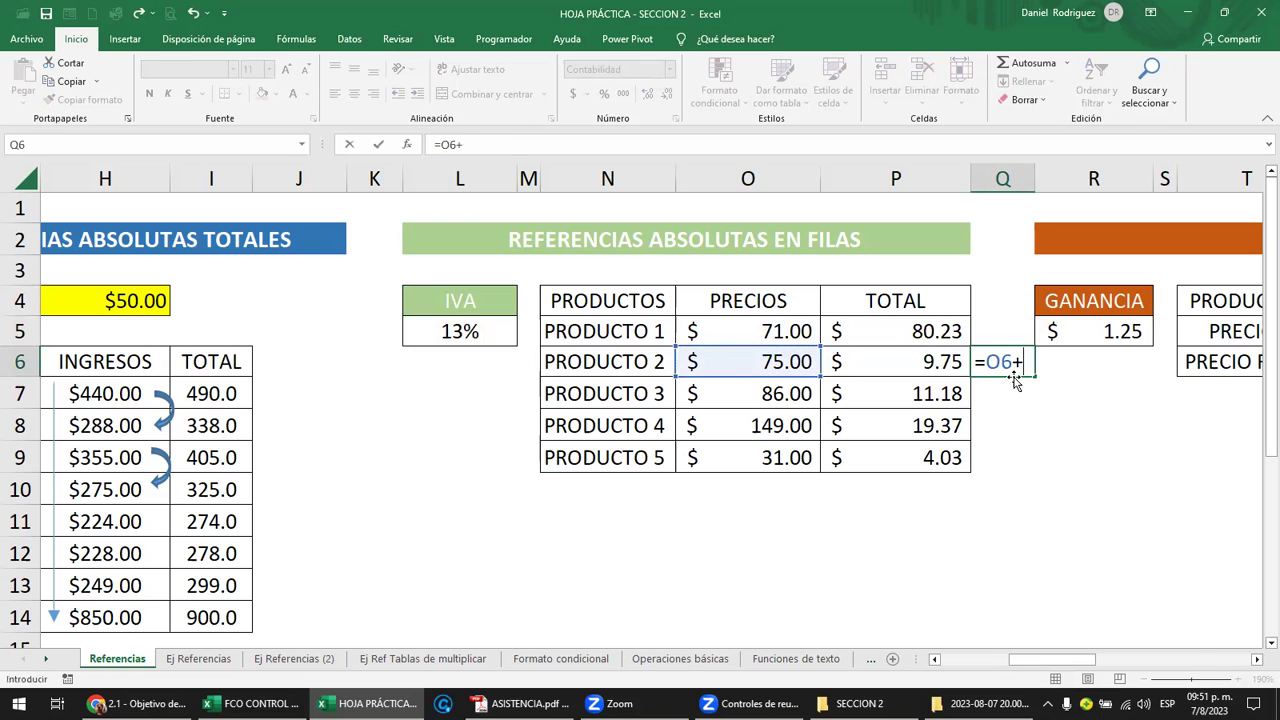
key(Left)
key(Return)
click(1013, 370)
drag(1035, 178, 1059, 178)
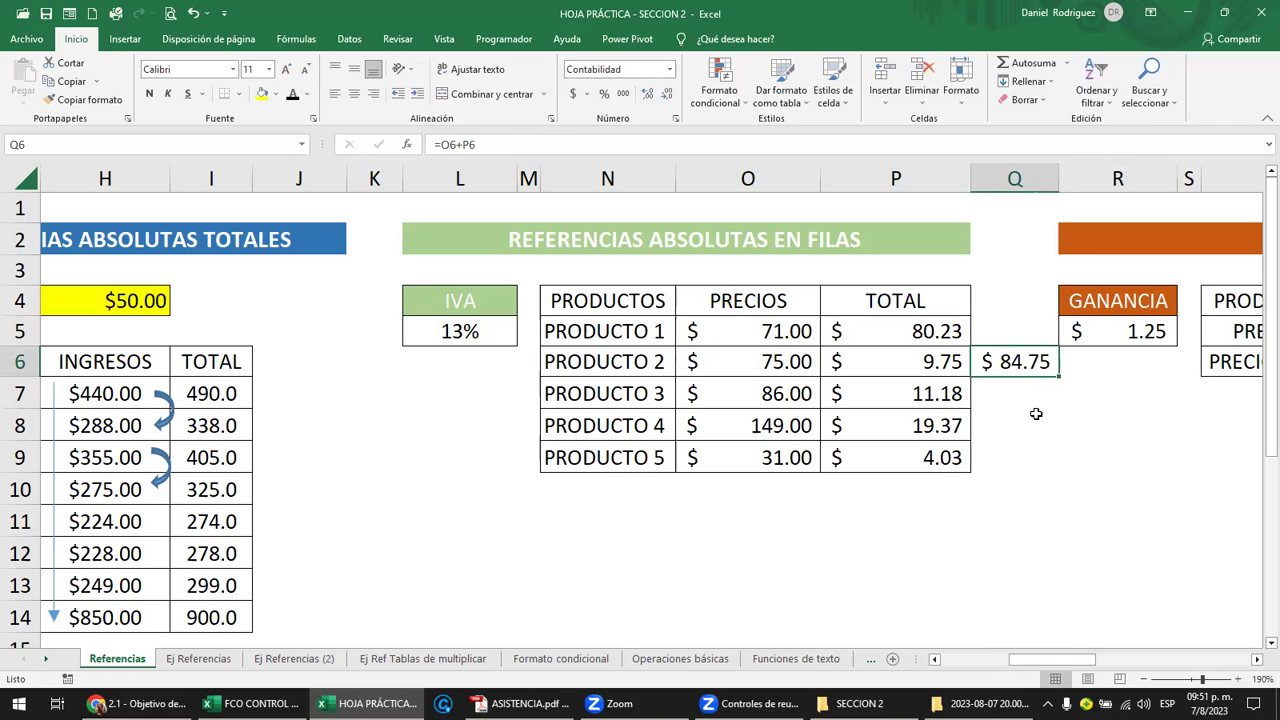
Adjust PRODUCTO 1's total formula and fill it down to PRODUCTO 5
double_click(888, 340)
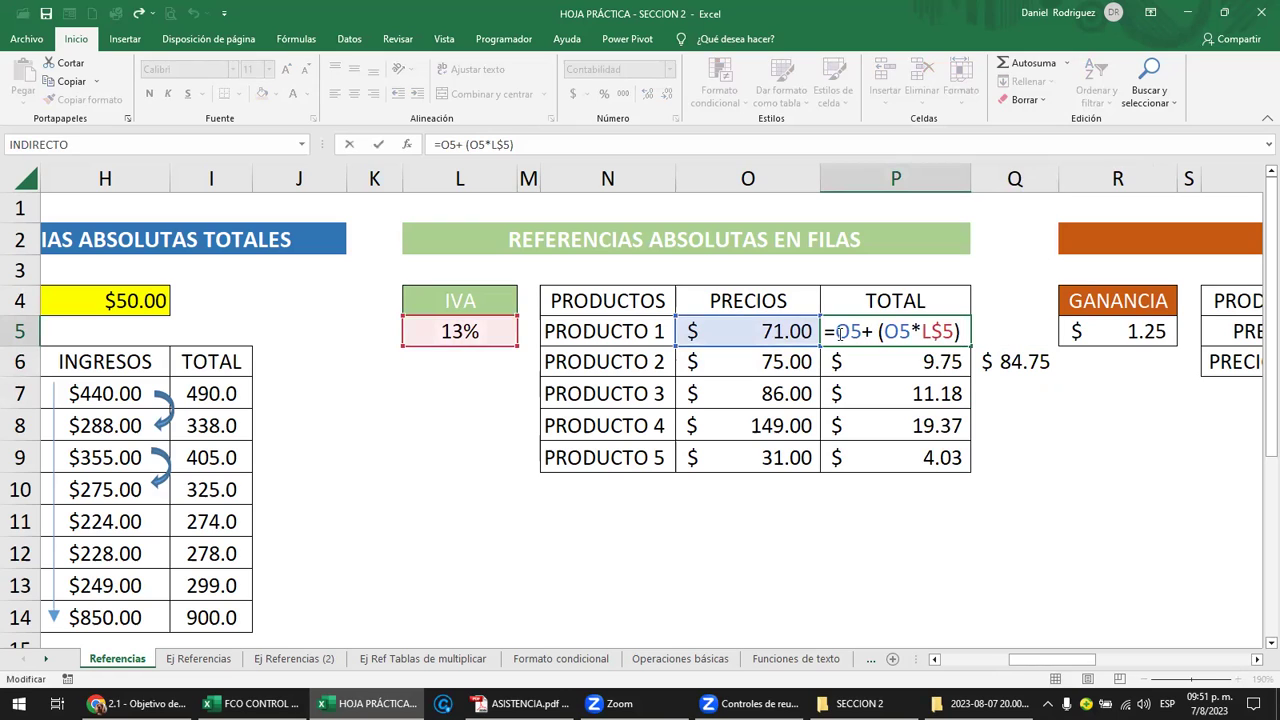
click(862, 333)
drag(883, 331, 953, 331)
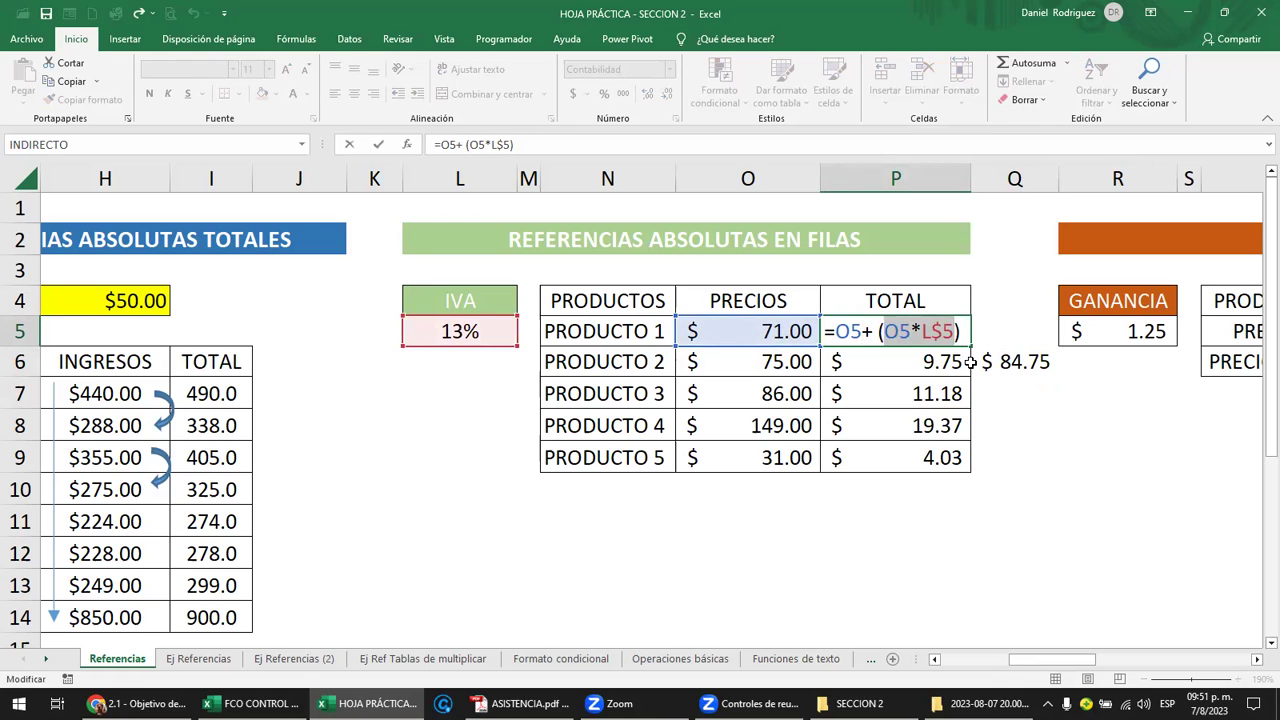
click(933, 333)
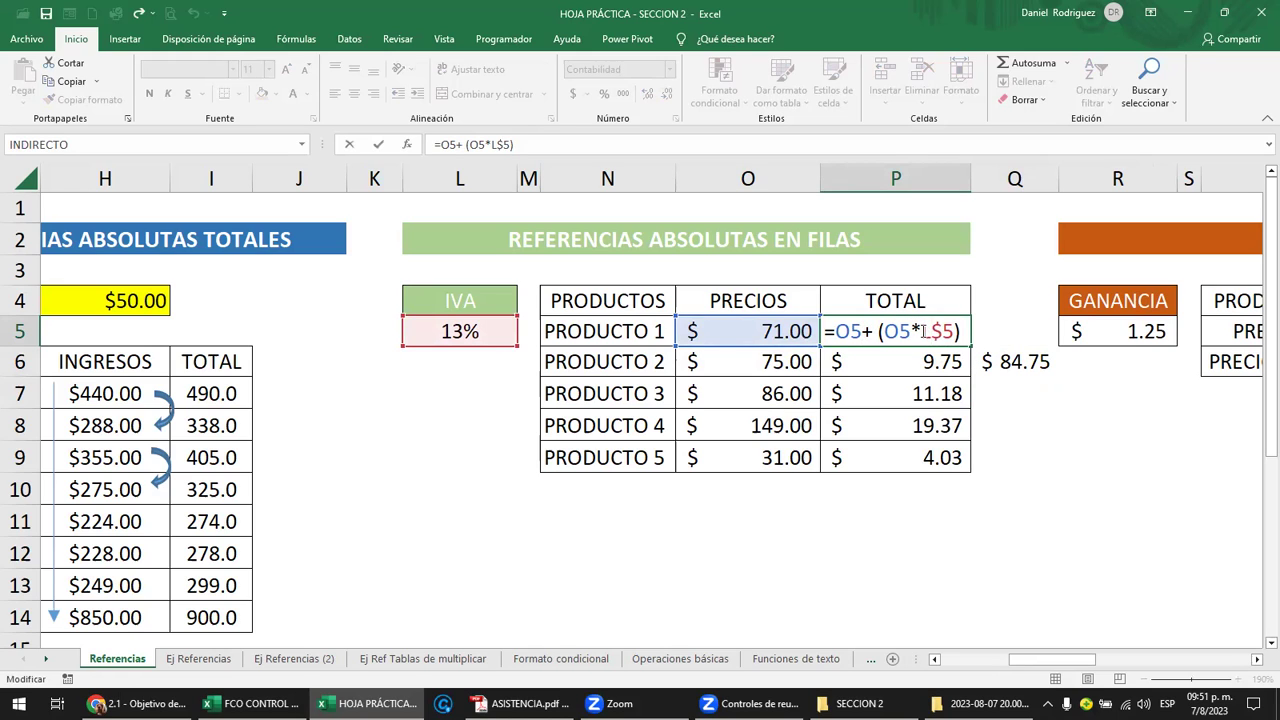
key(ctrl+Return)
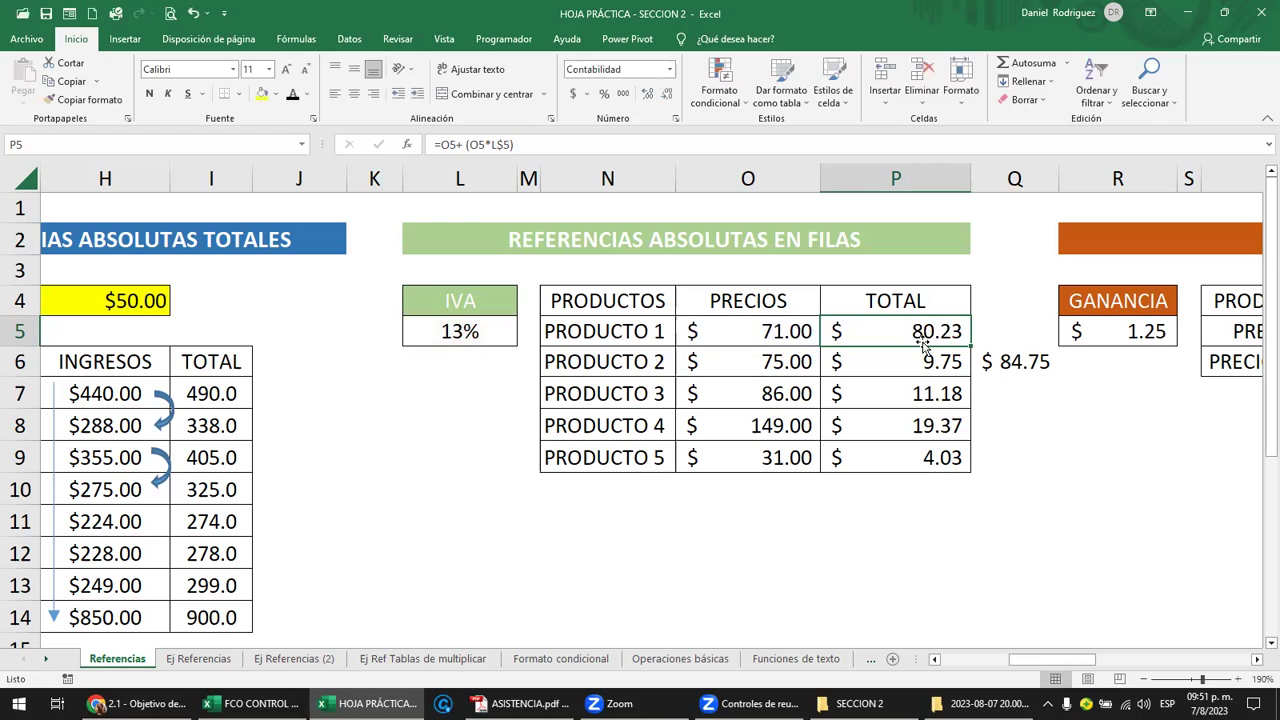
double_click(972, 346)
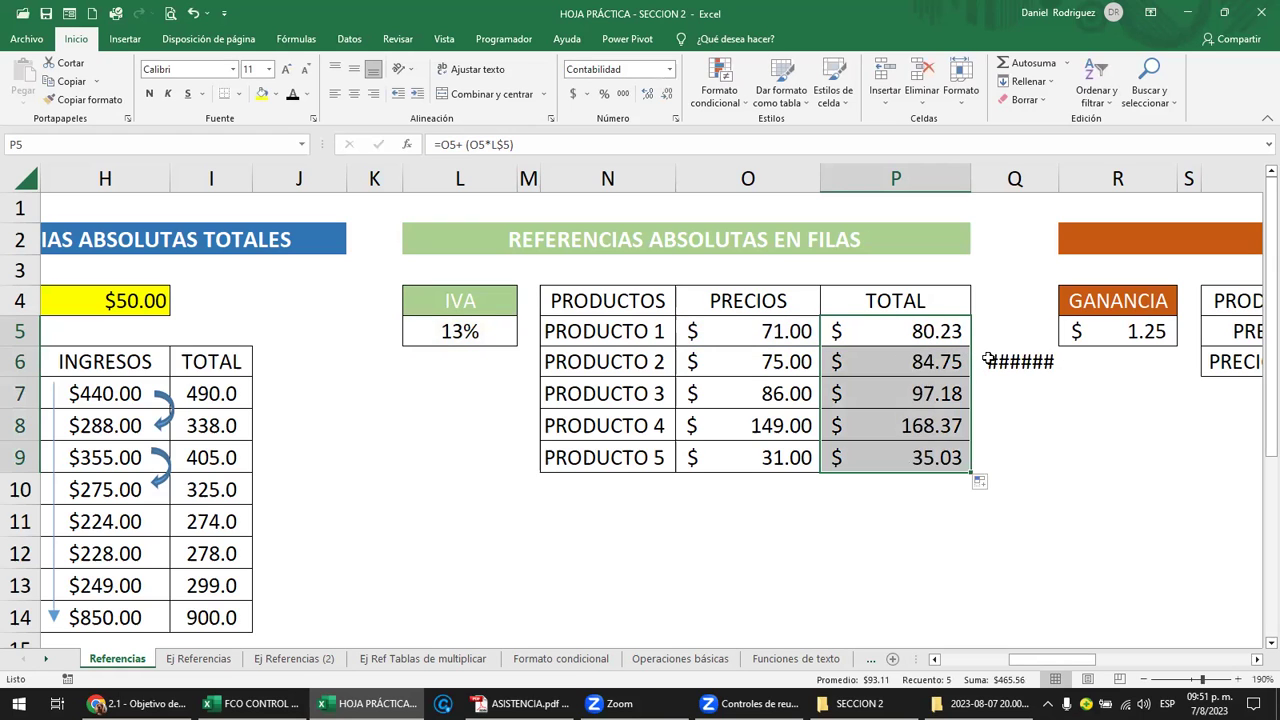
Delete the Q6 check sum and view PRODUCTO 2's total formula
click(990, 358)
key(Delete)
key(Left)
key(F2)
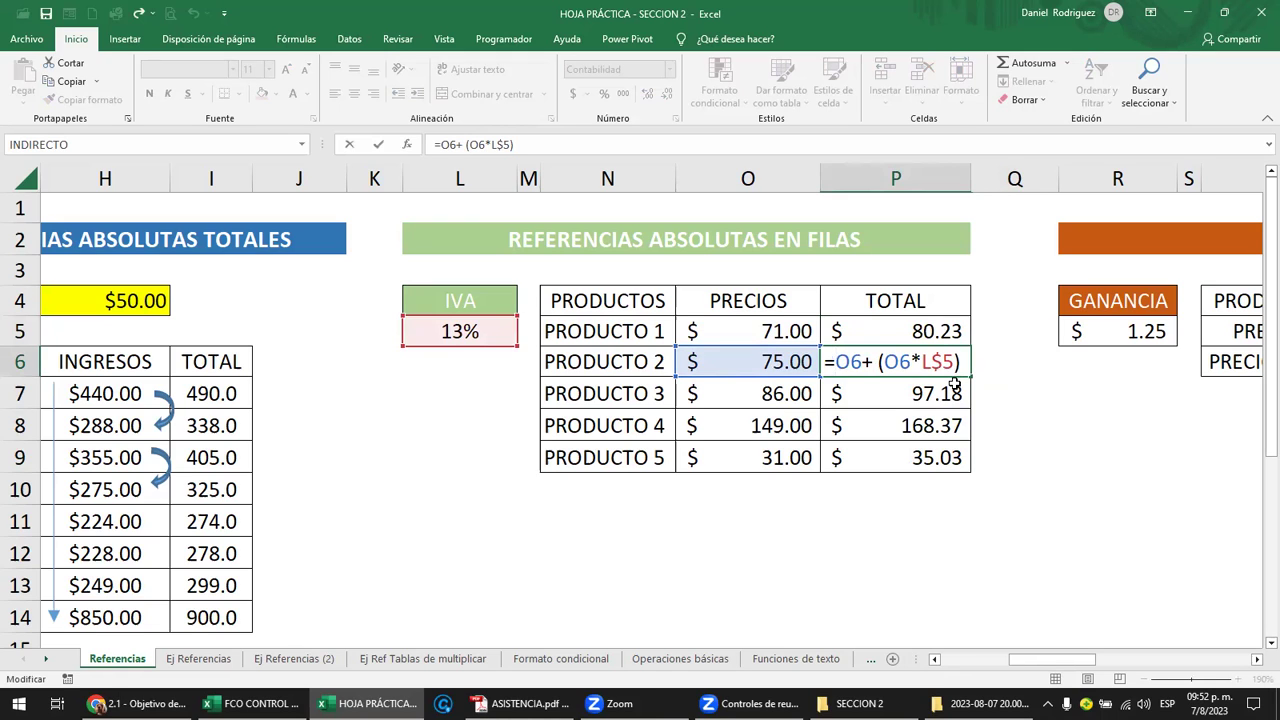
key(Return)
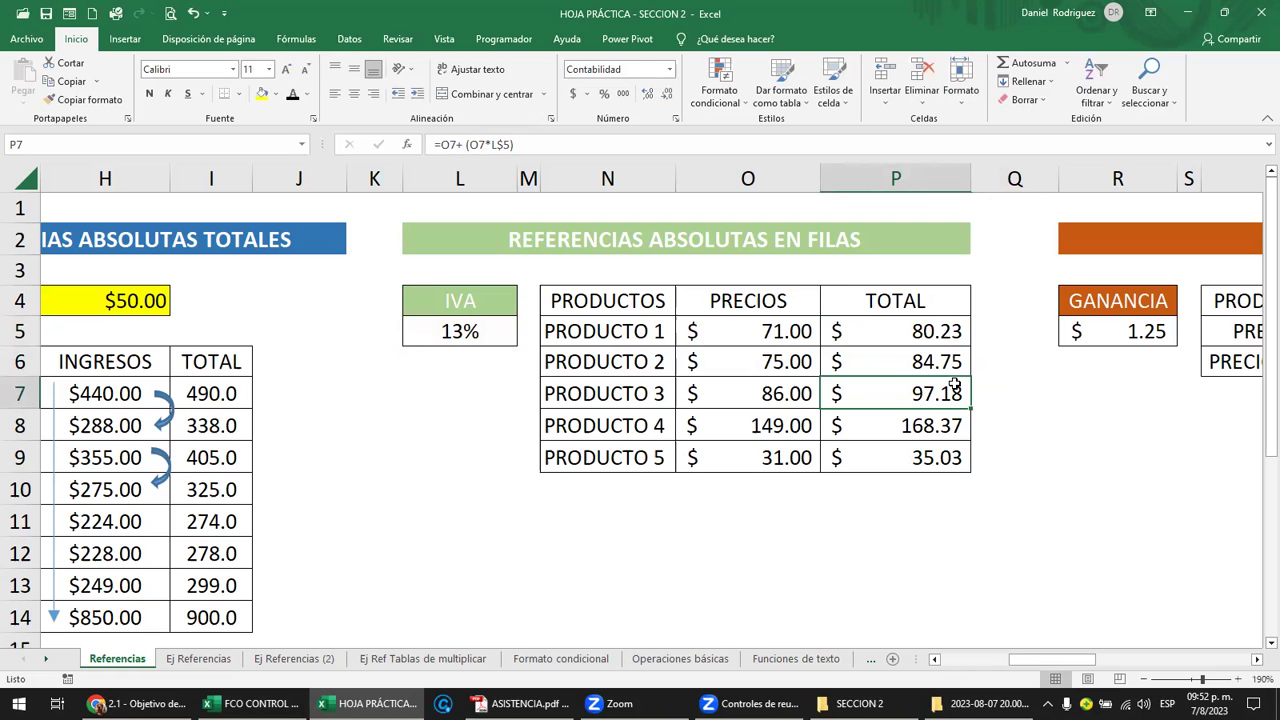
click(760, 178)
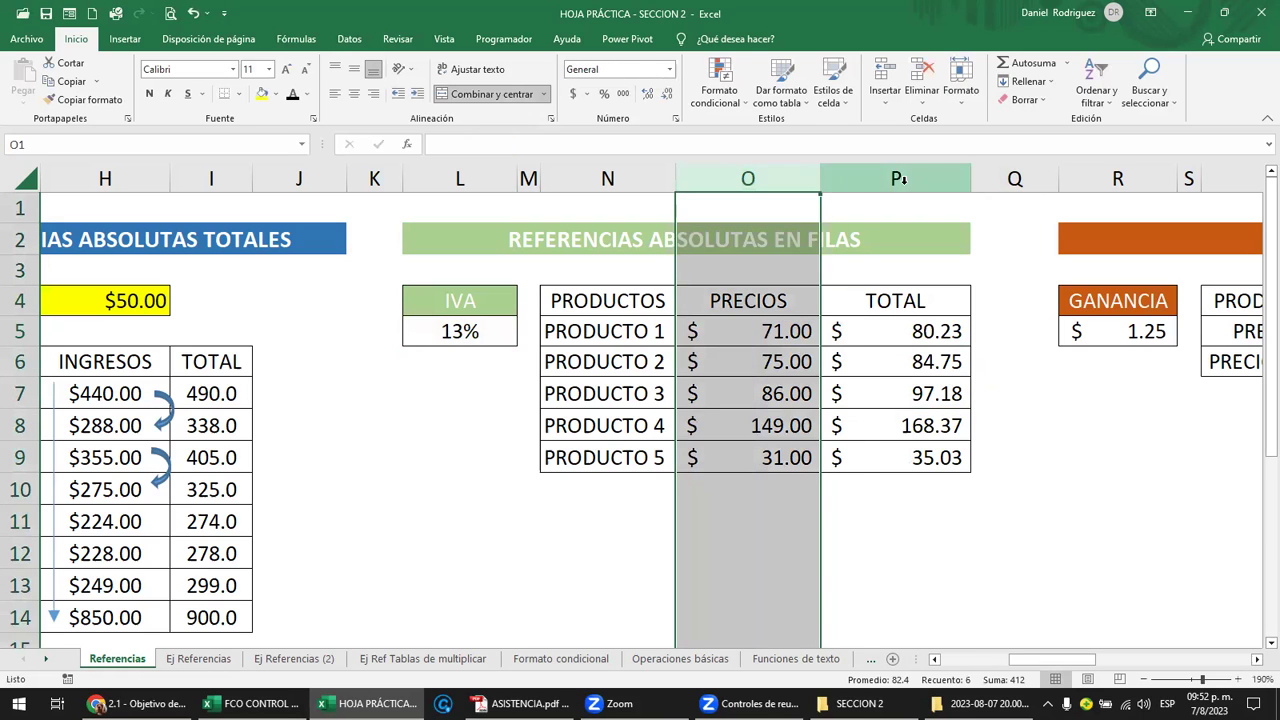
click(898, 178)
click(1008, 178)
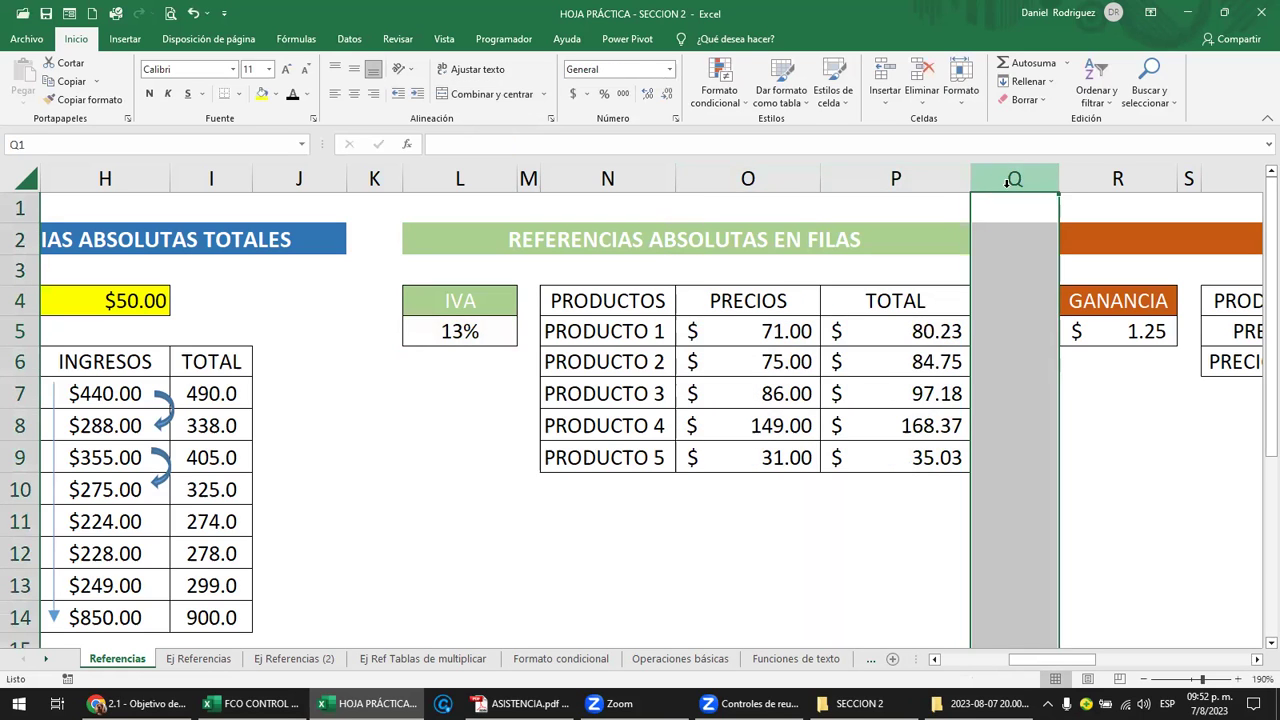
click(787, 335)
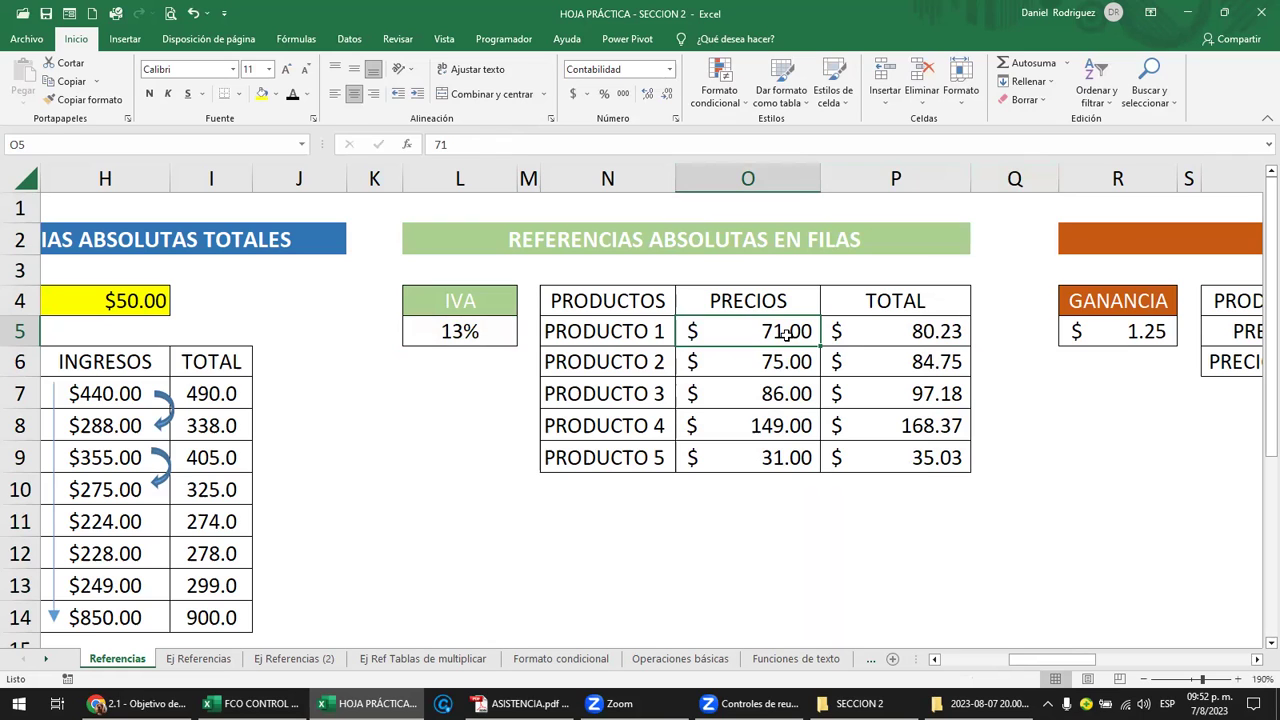
key(Right)
key(F2)
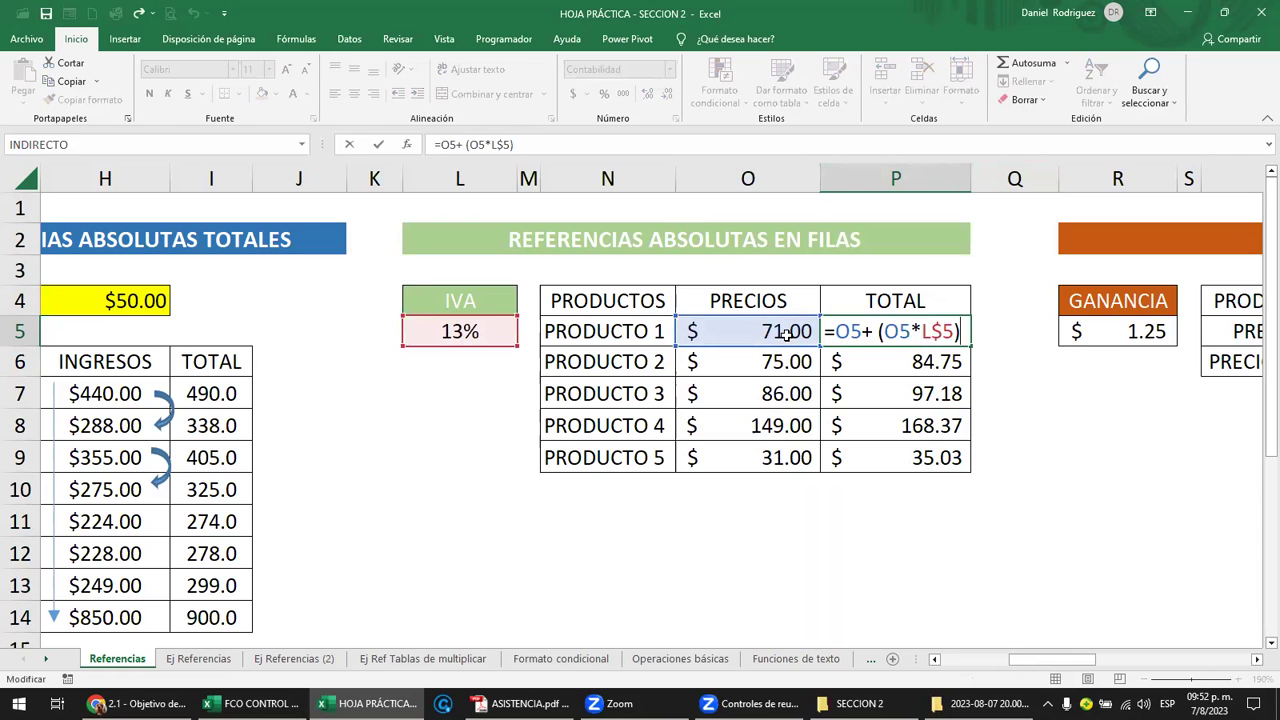
click(463, 331)
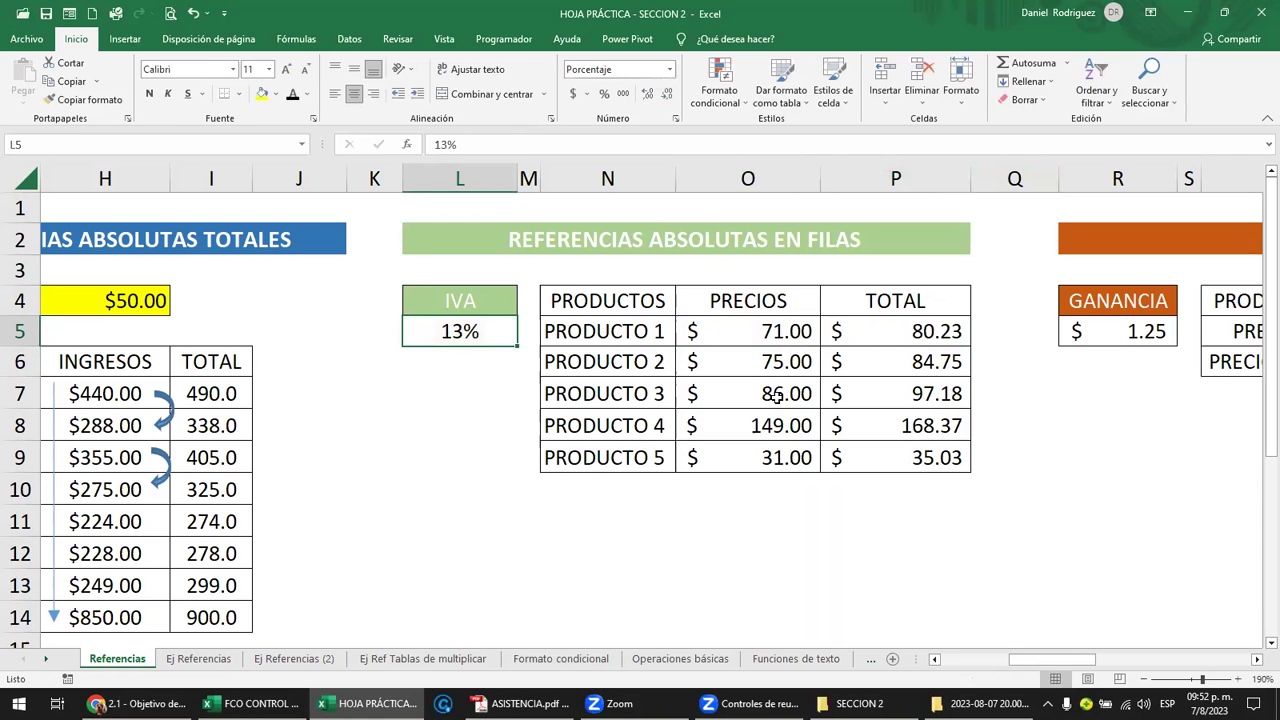
text(15)
key(Return)
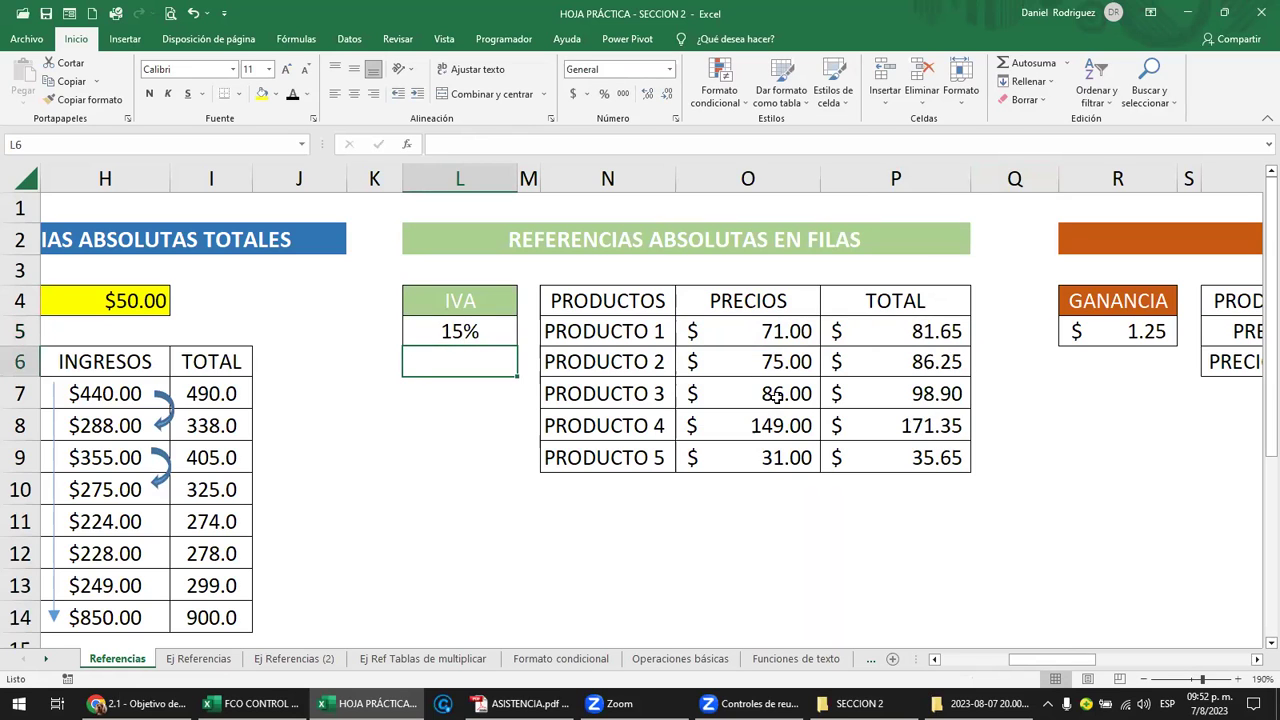
key(Up)
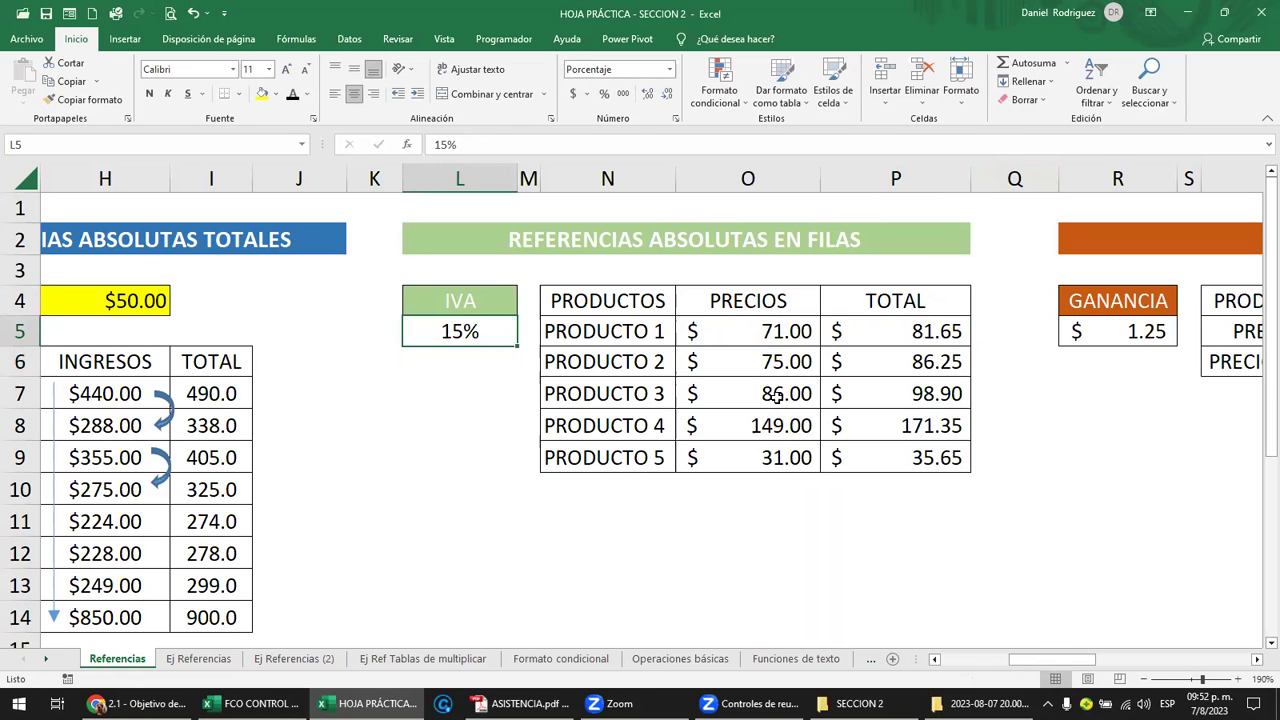
text(13)
key(Return)
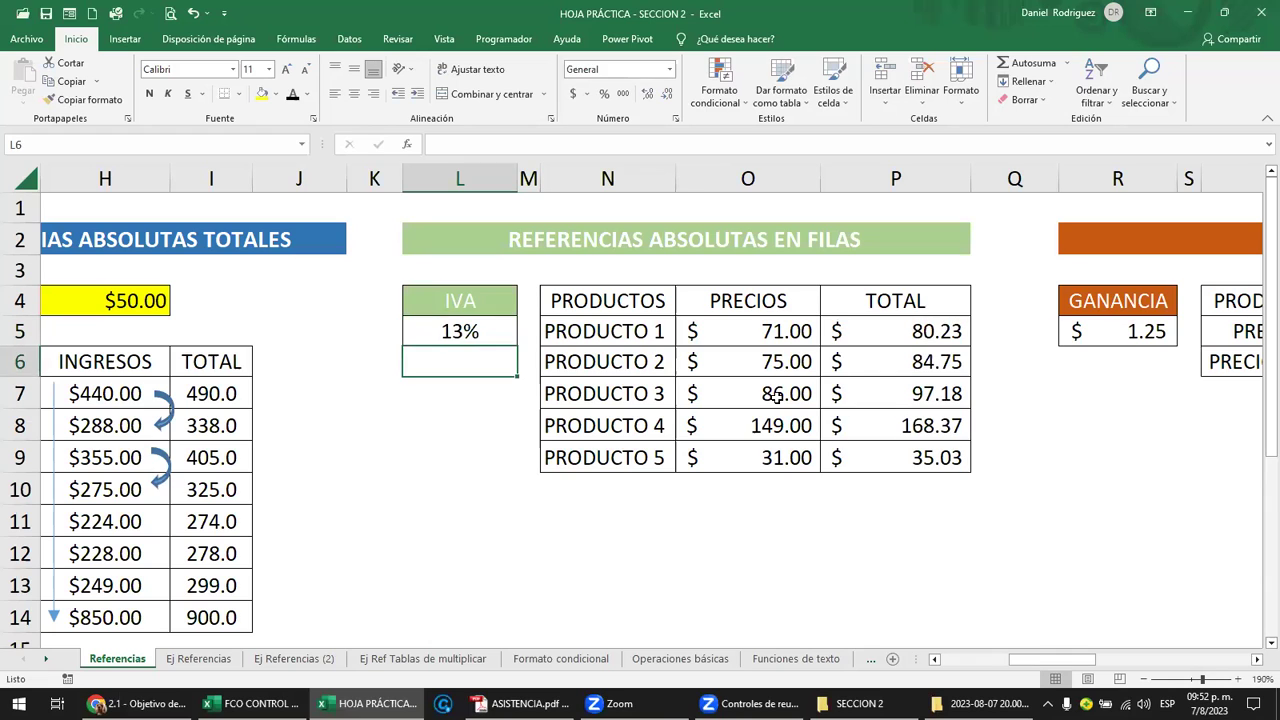
double_click(930, 336)
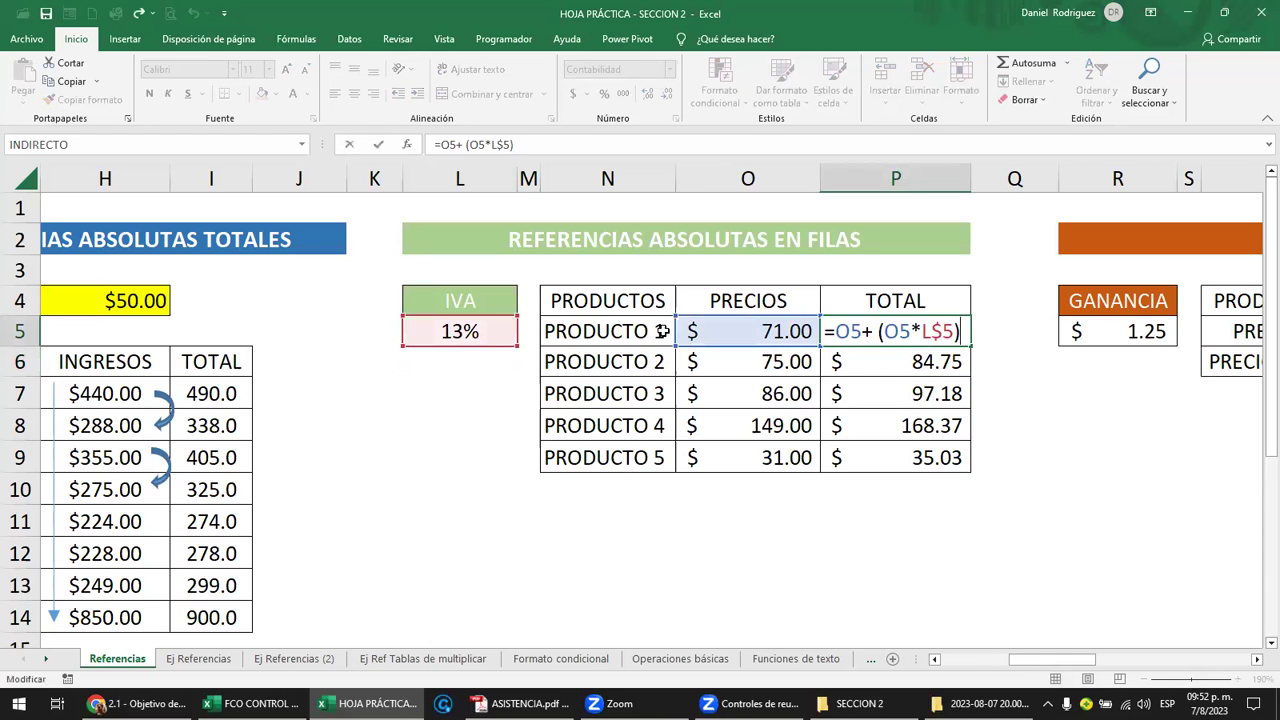
key(Escape)
click(459, 178)
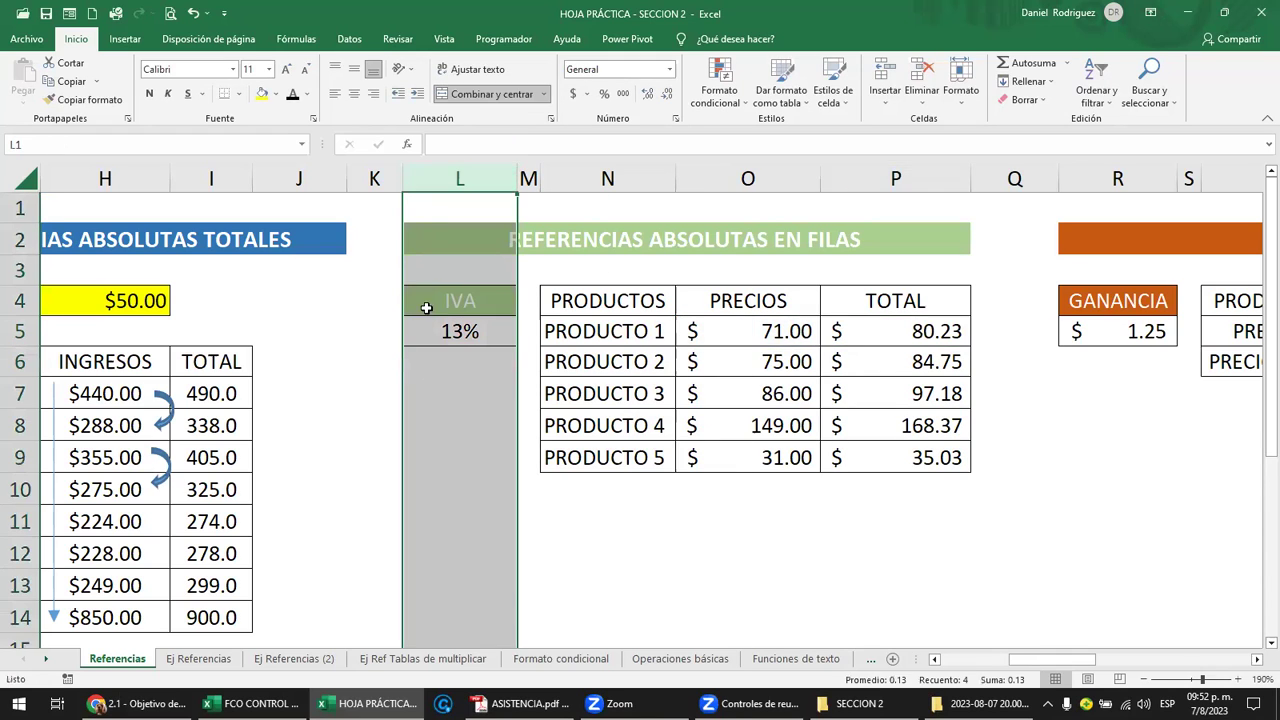
click(452, 330)
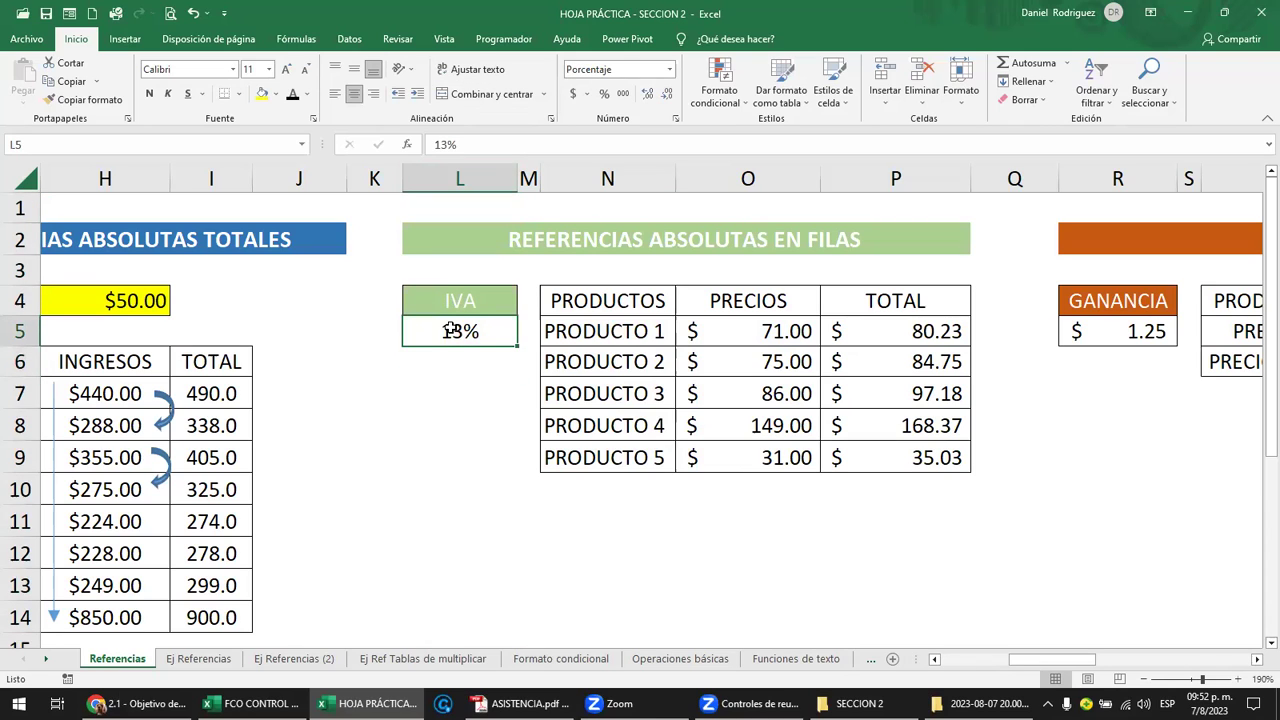
click(932, 331)
double_click(930, 331)
drag(922, 331, 956, 331)
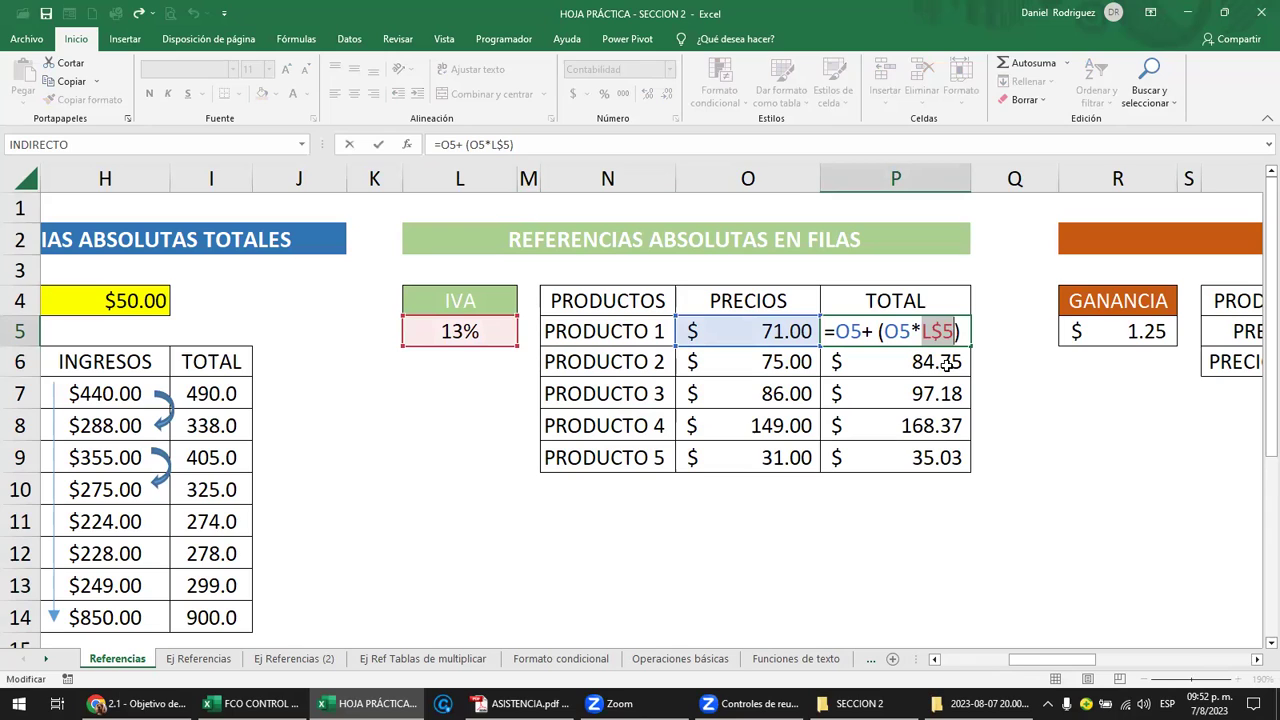
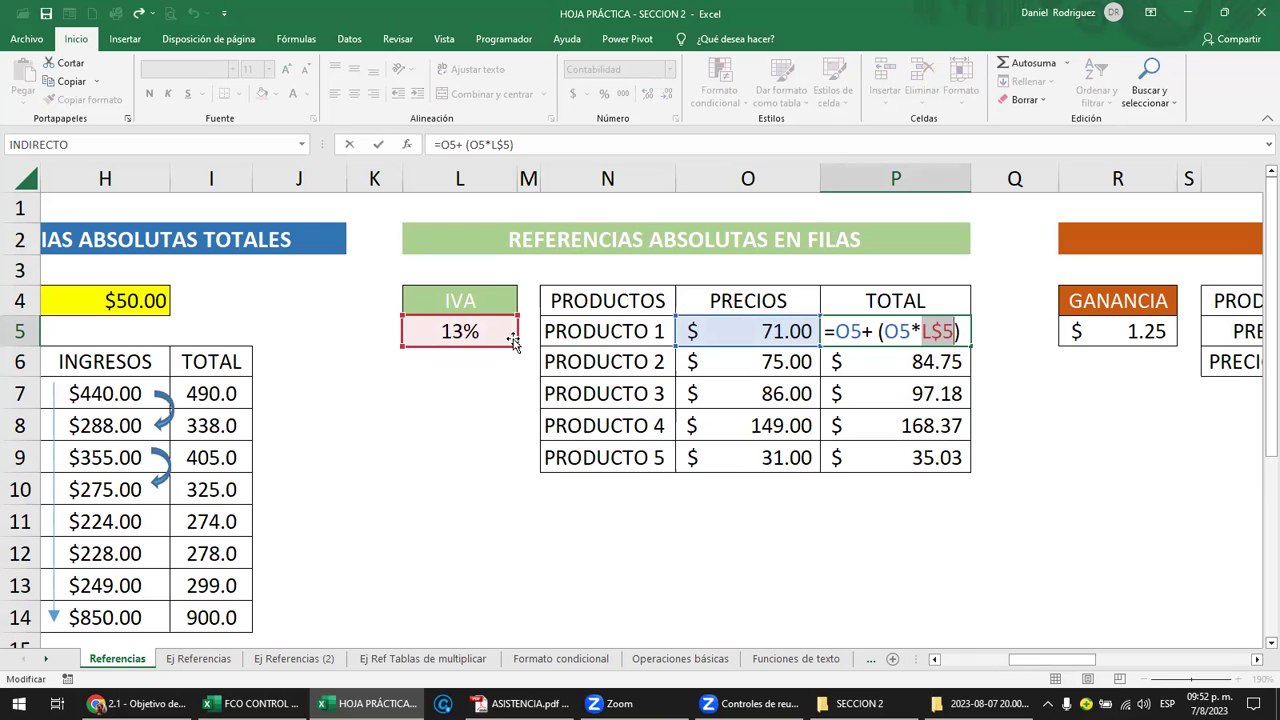
Commit PRODUCTO 1's total =O5+(O5*L$5) showing $80.23, then move right toward column W
key(ctrl+Return)
key(Right)
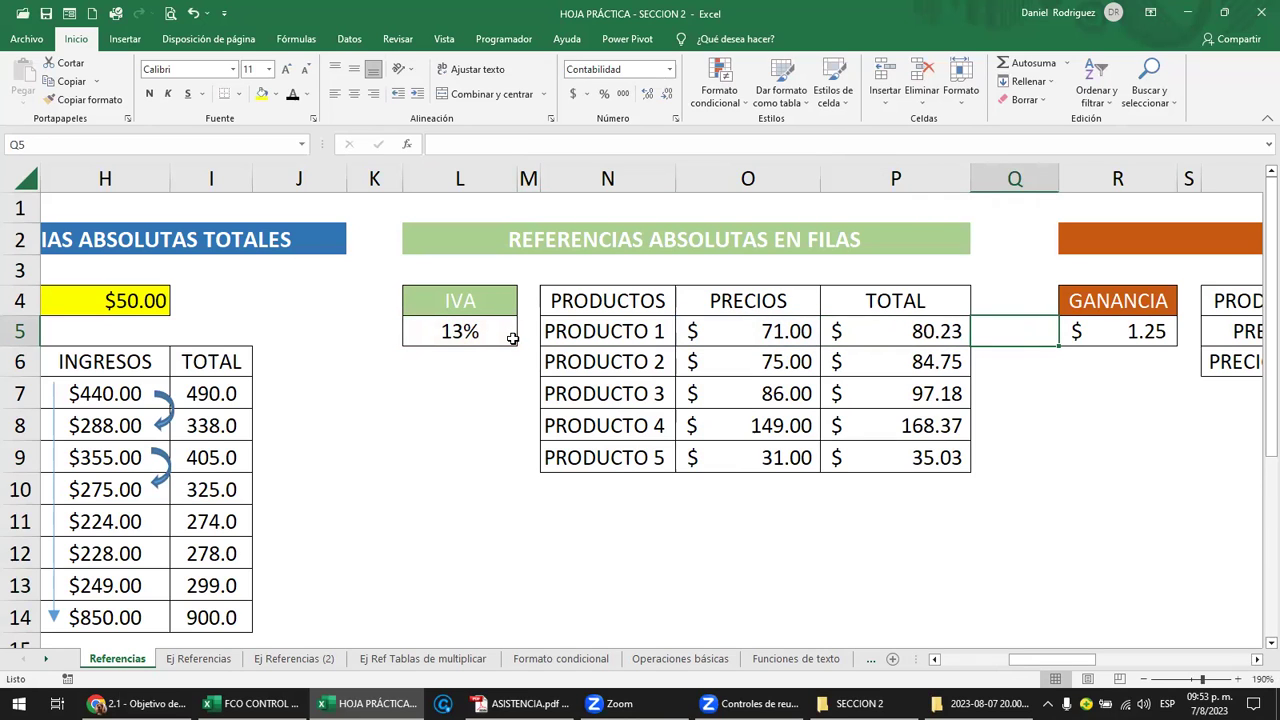
key(Right)
key(Right)
key(Right)
key(Right)
key(Right)
key(Right)
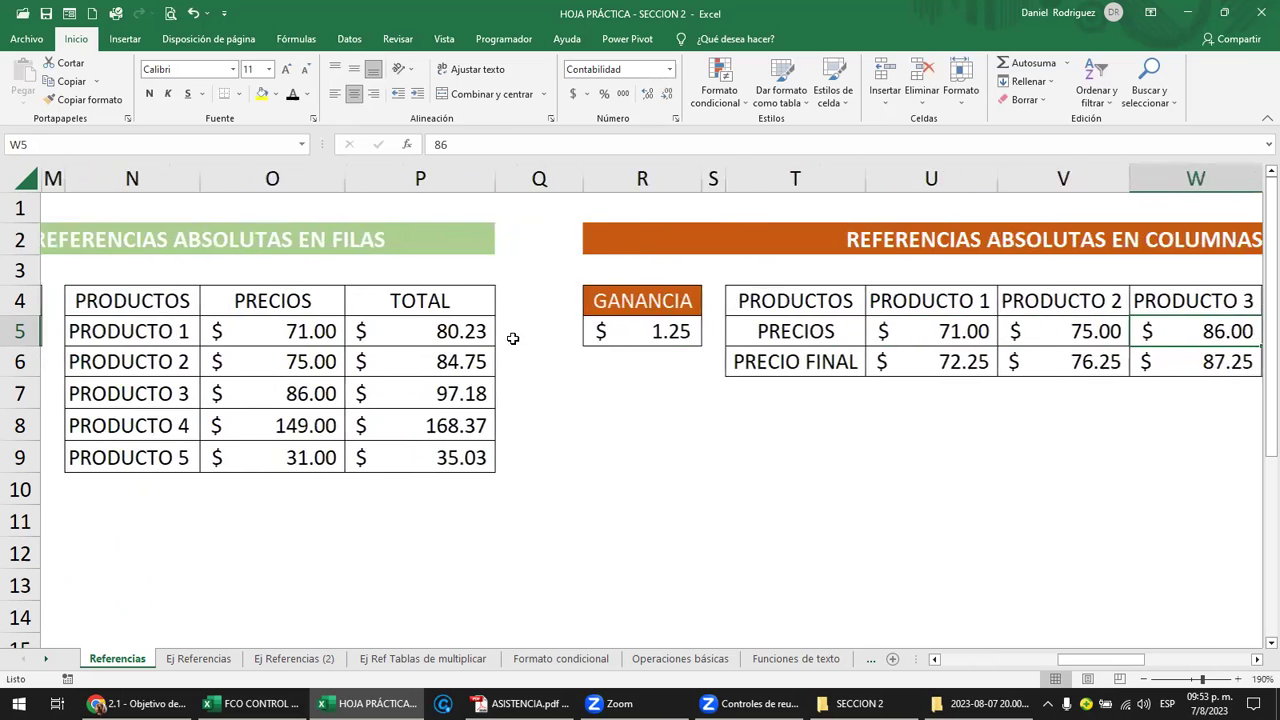
key(Right)
key(Right)
key(Right)
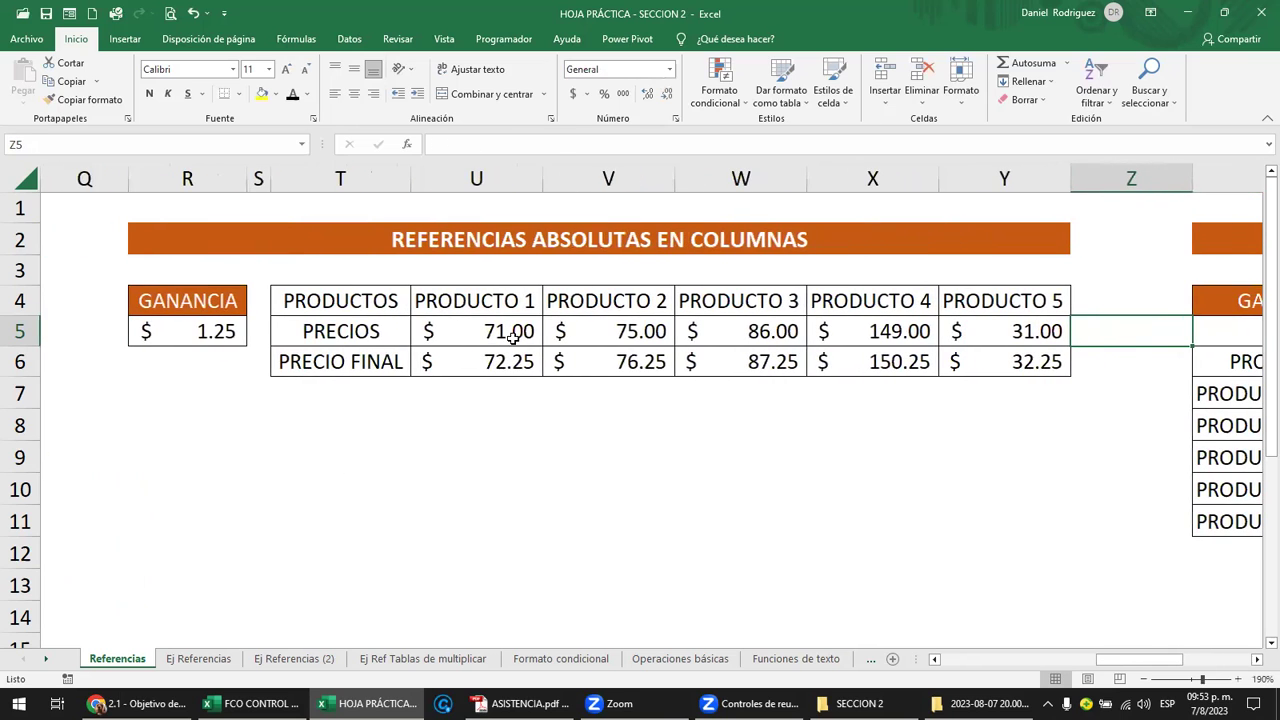
Give the PRODUCTOS, PRECIOS and PRECIO FINAL labels a yellow fill and left alignment
drag(358, 303, 345, 365)
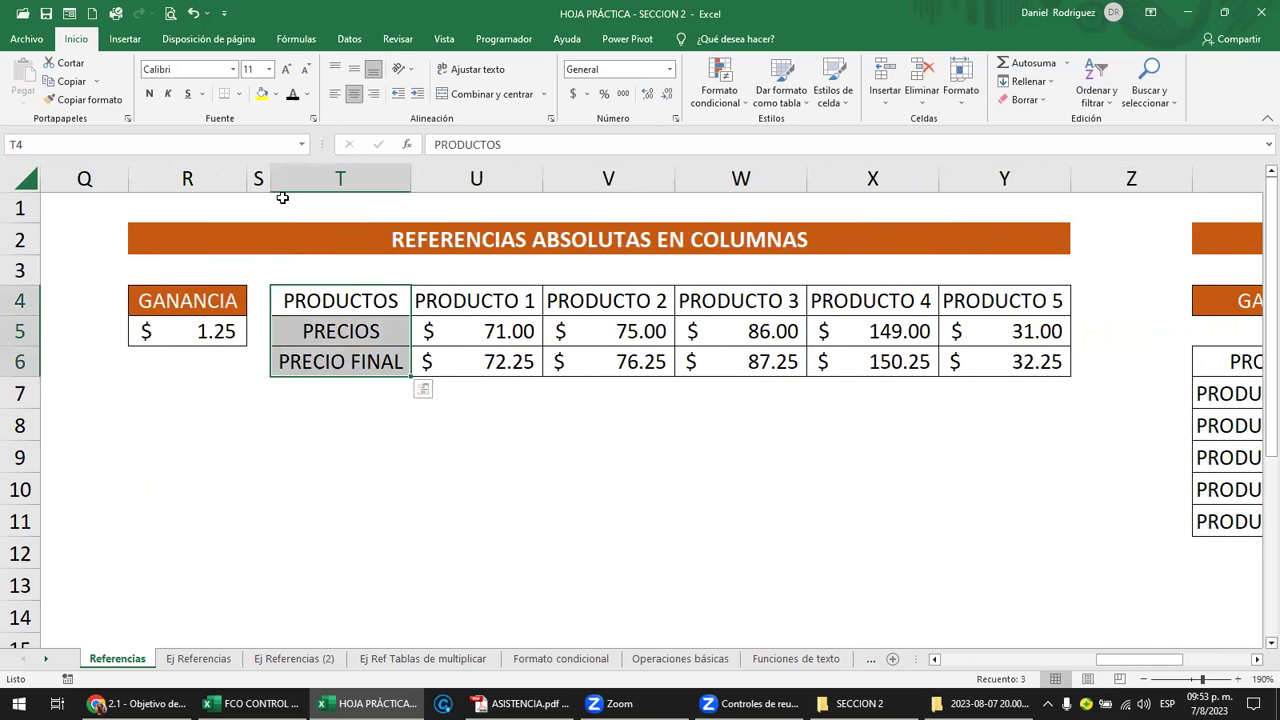
click(266, 95)
click(335, 93)
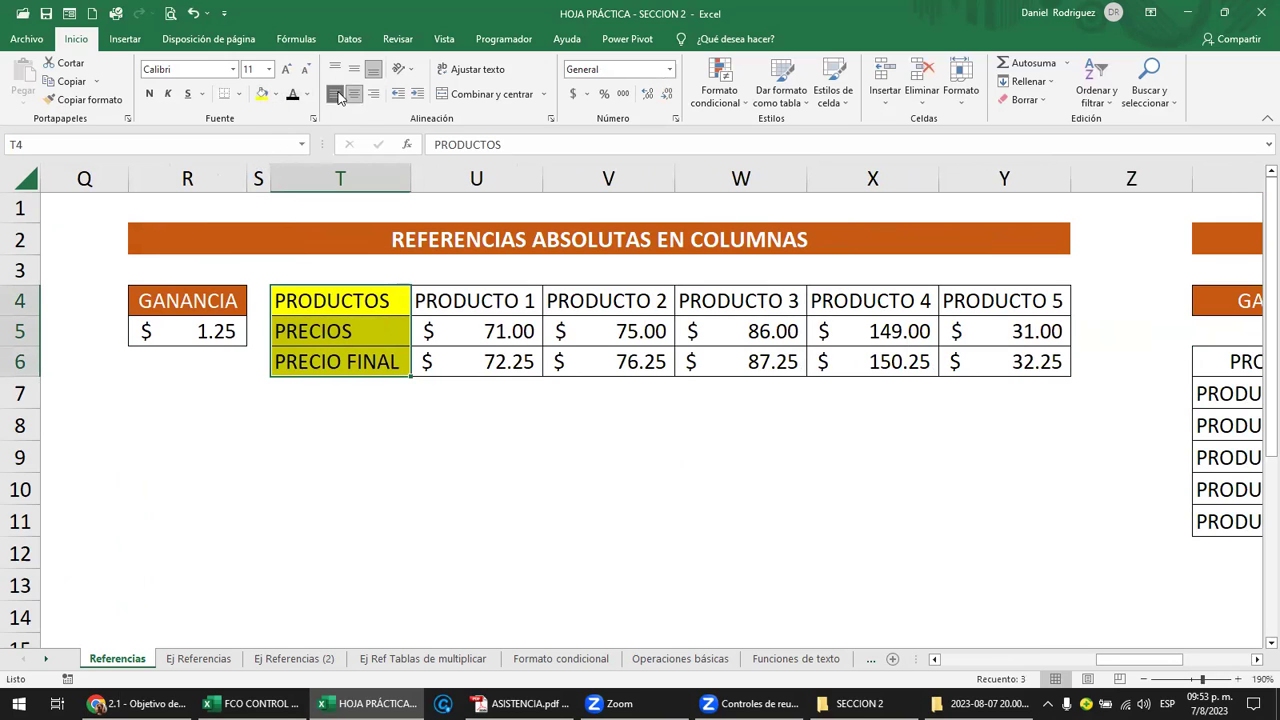
click(341, 304)
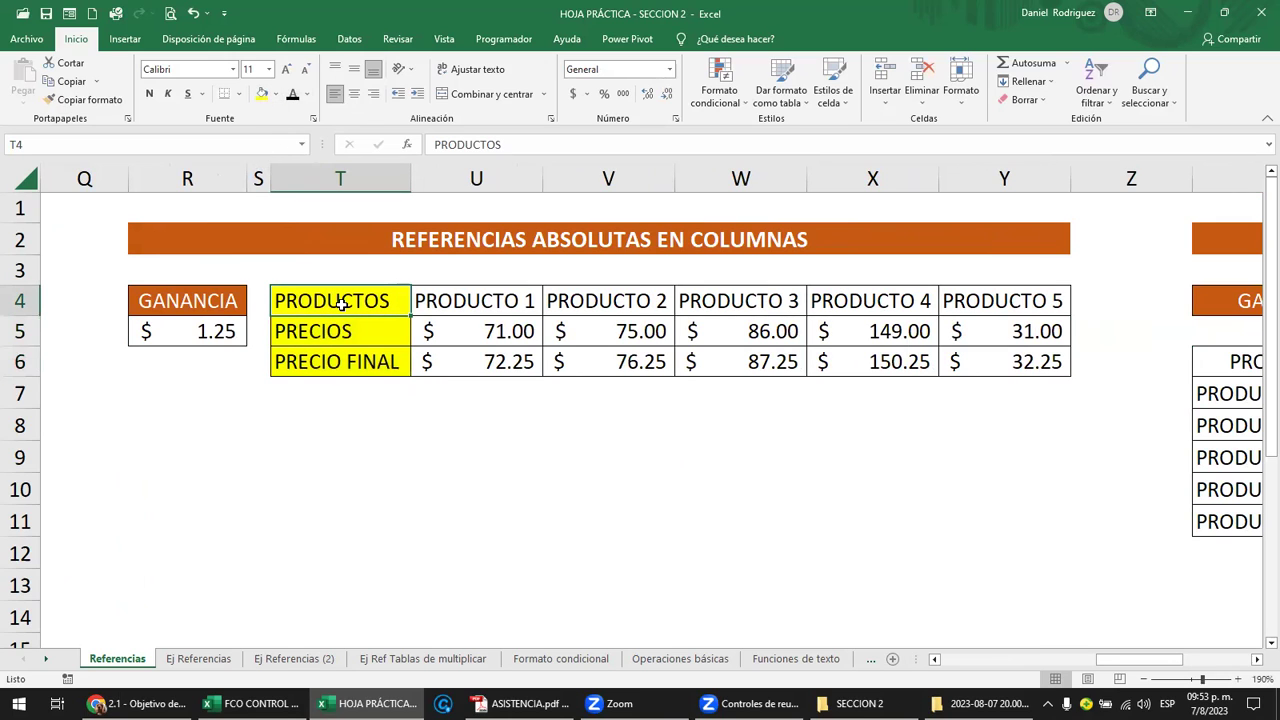
Draw an arrow shape along row 3 above the table, reaching column Y
click(353, 276)
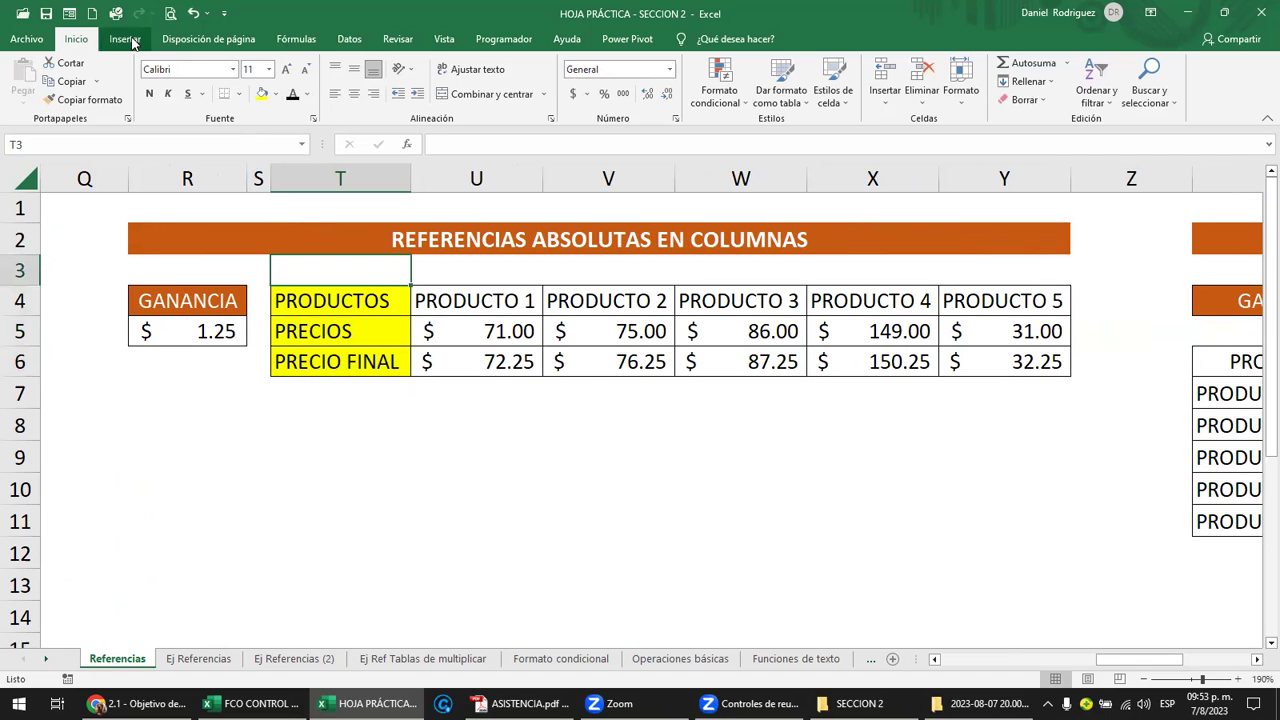
click(125, 39)
click(258, 63)
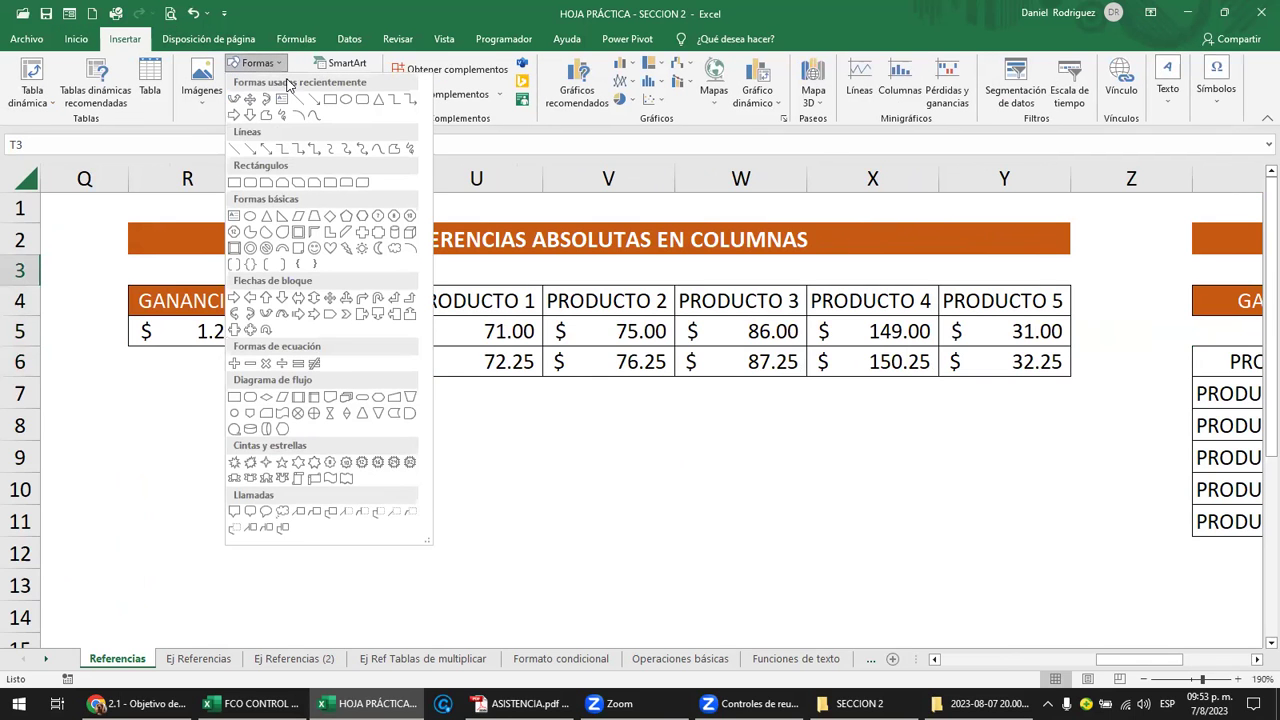
click(314, 99)
drag(294, 268, 944, 269)
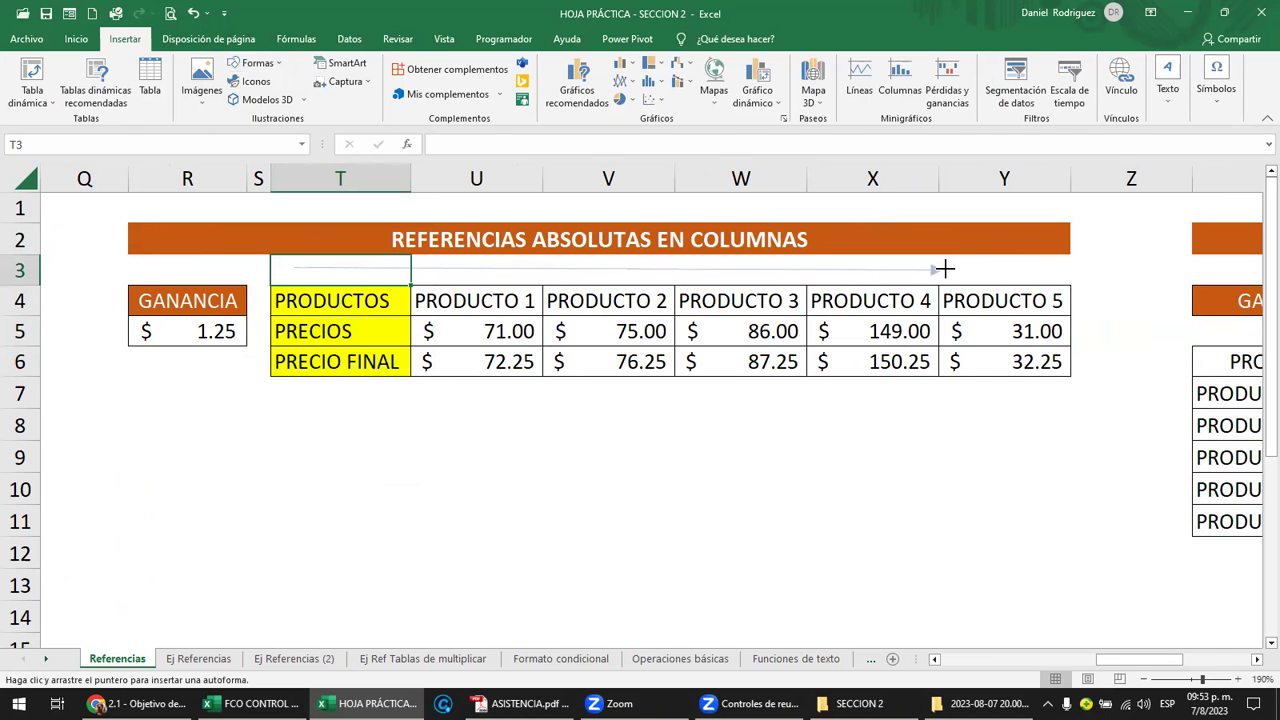
drag(944, 269, 1009, 265)
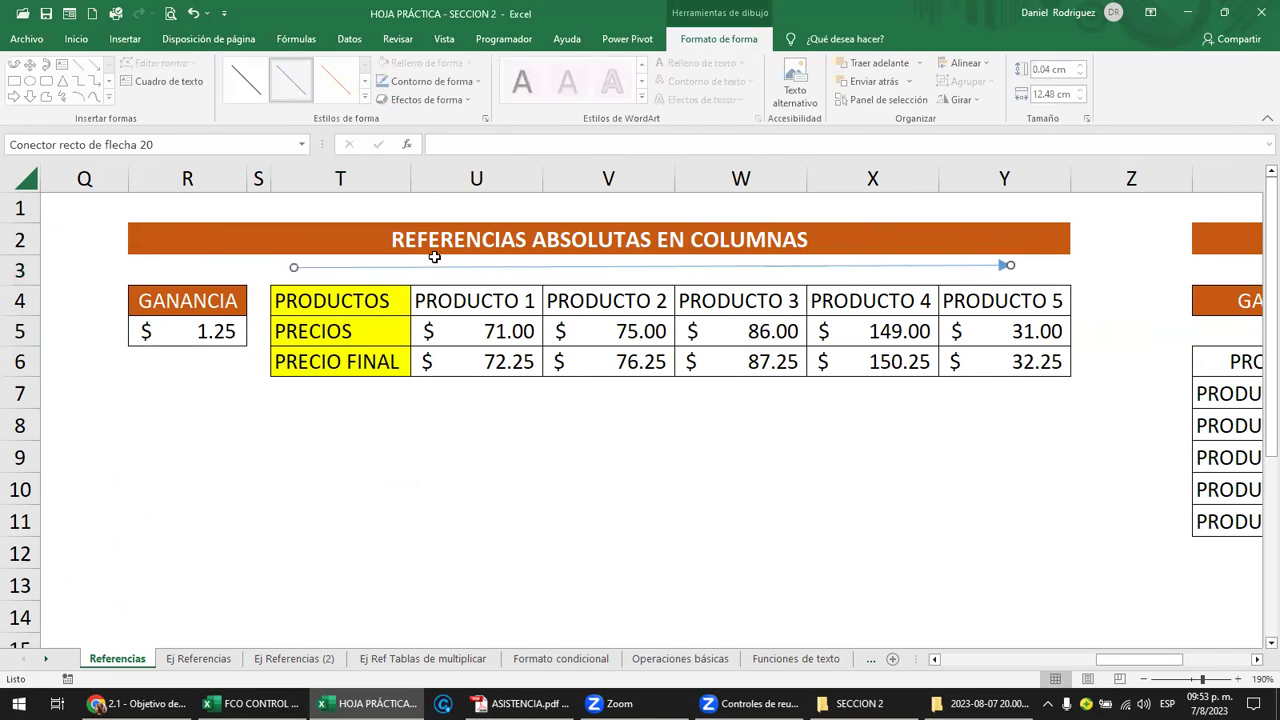
click(338, 296)
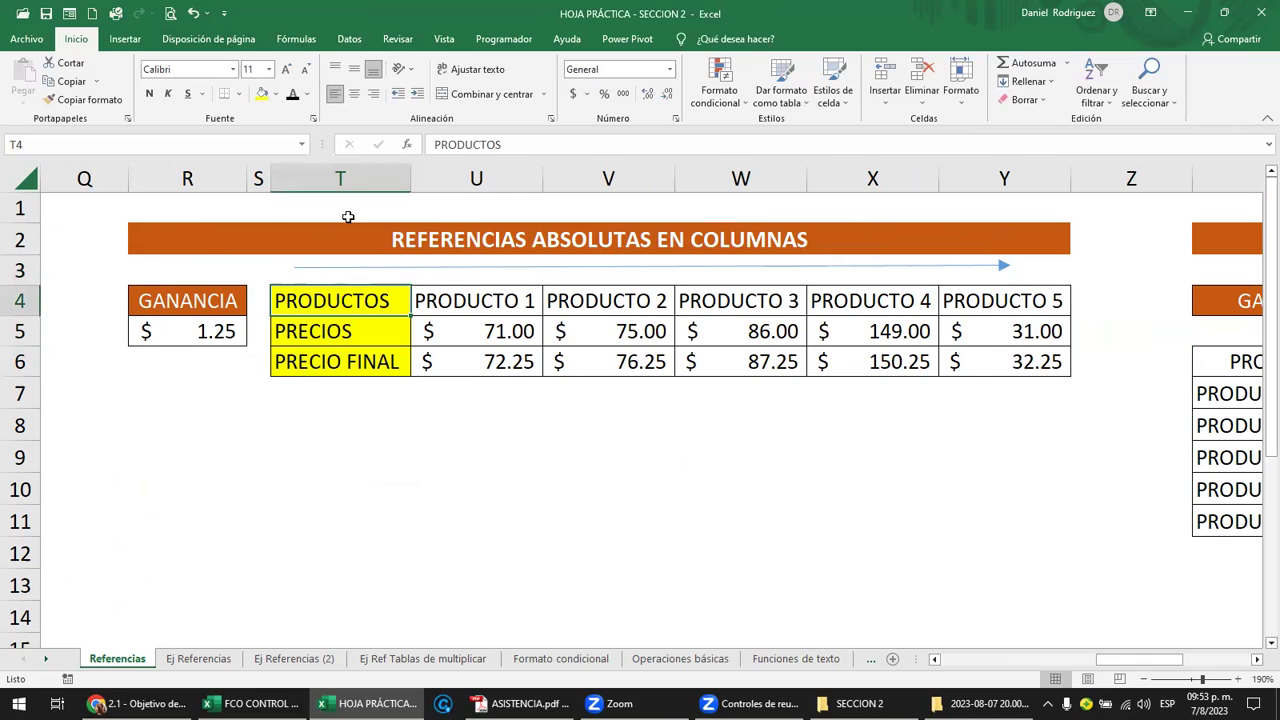
click(348, 180)
mouse_move(349, 181)
mouse_down()
mouse_move(1020, 212)
mouse_move(1000, 260)
mouse_up()
click(628, 331)
key(Left)
key(Left)
key(Left)
key(Left)
key(Left)
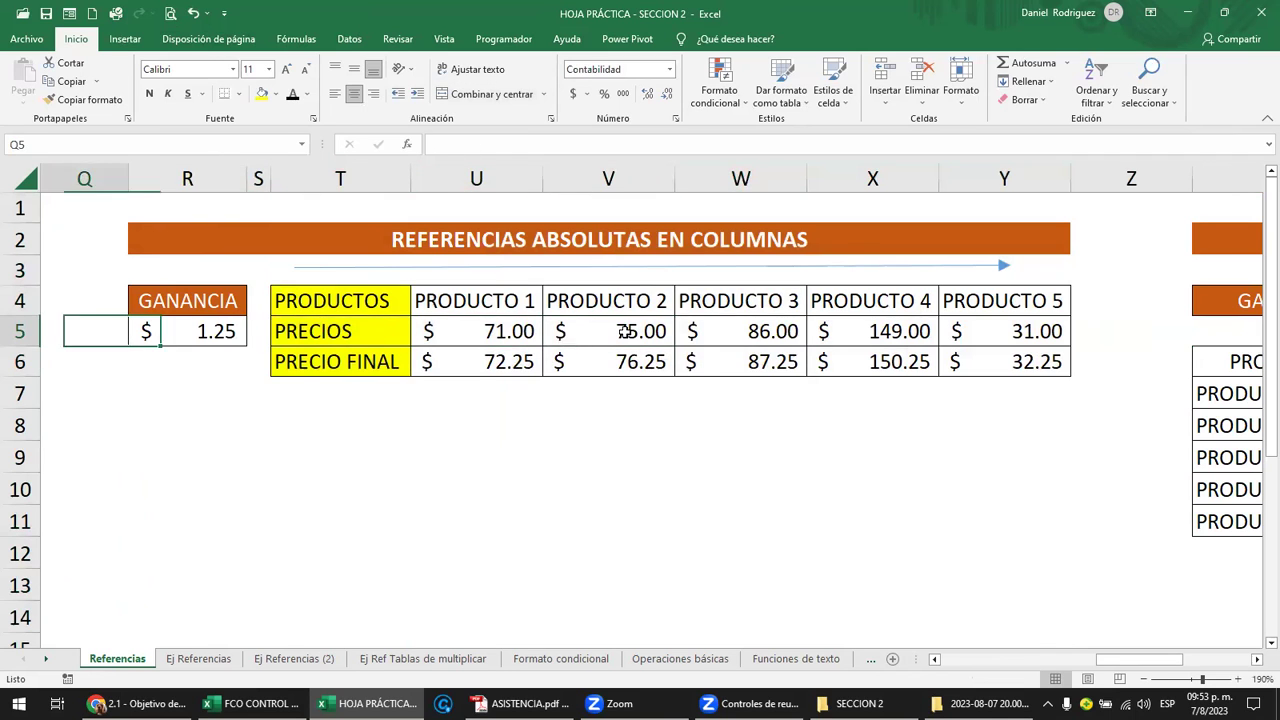
key(Left)
key(Left)
key(Left)
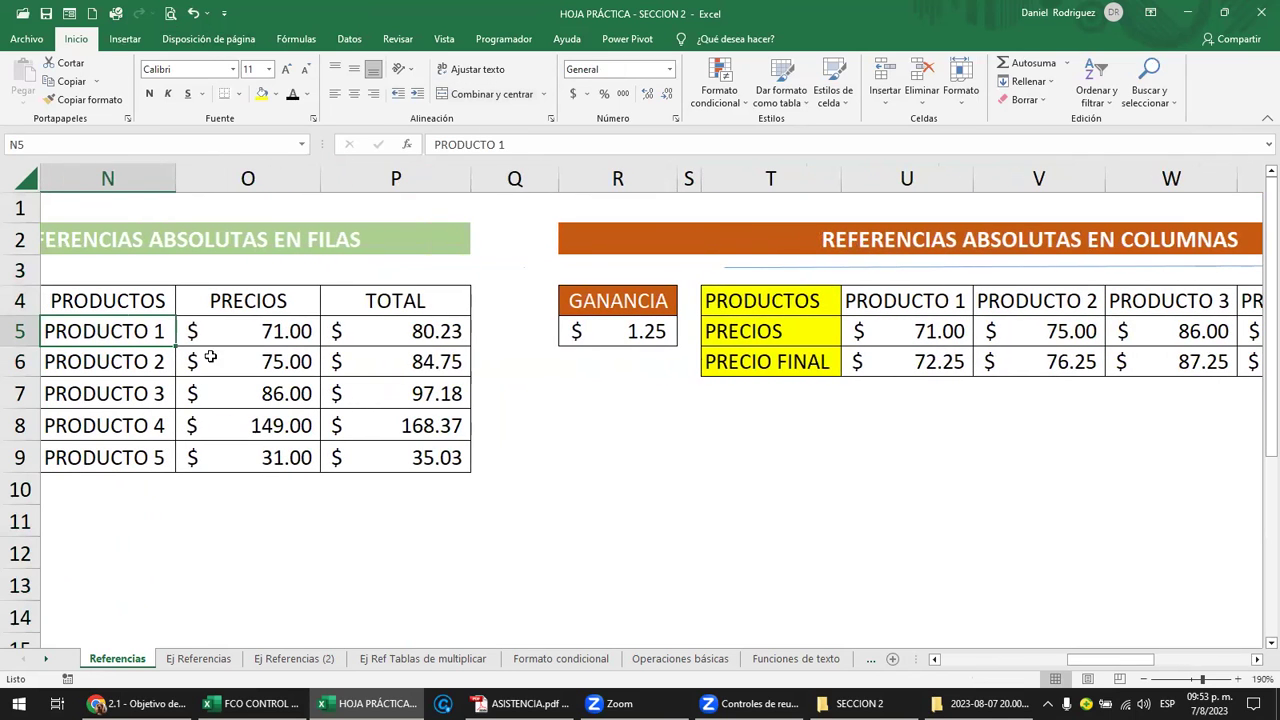
drag(90, 180, 407, 199)
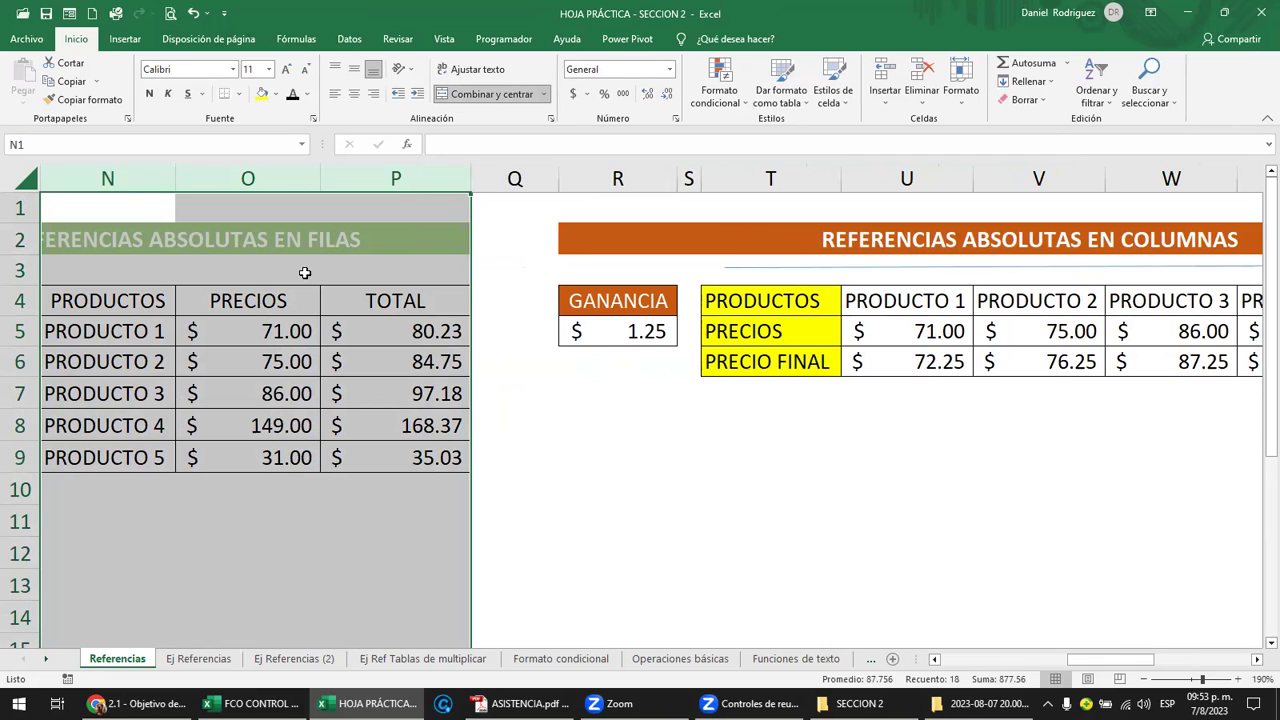
click(149, 302)
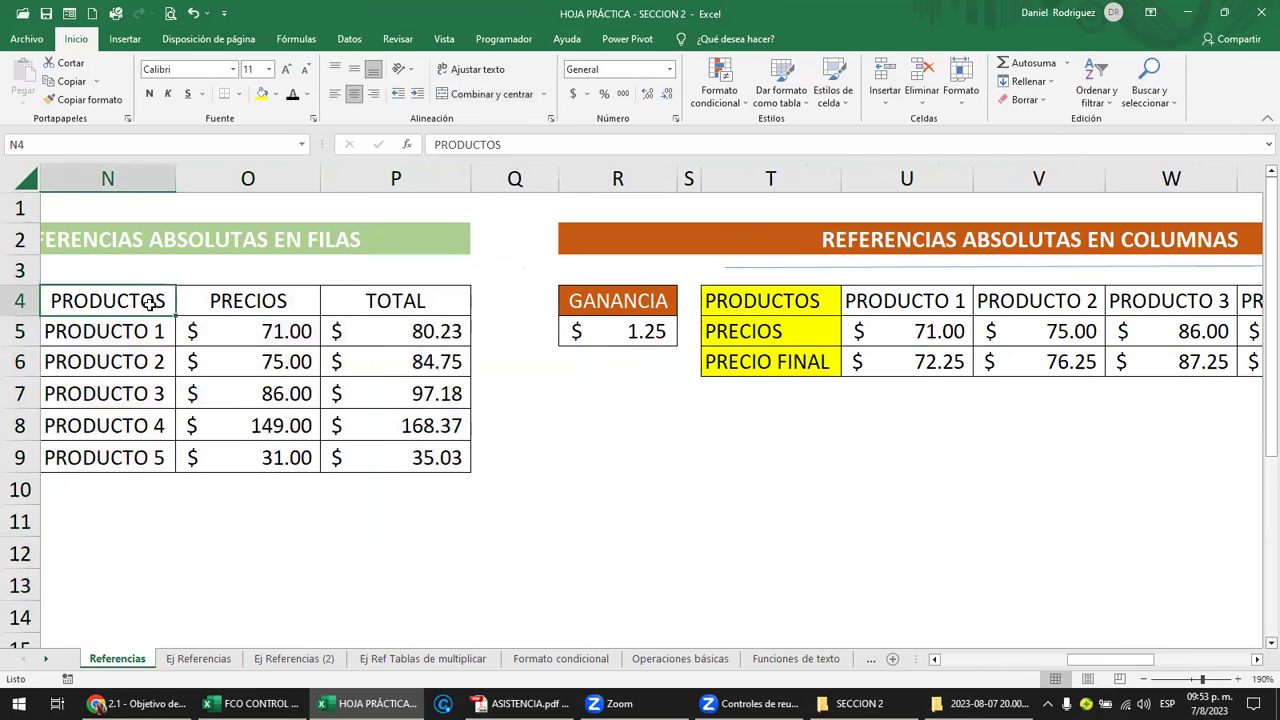
click(790, 182)
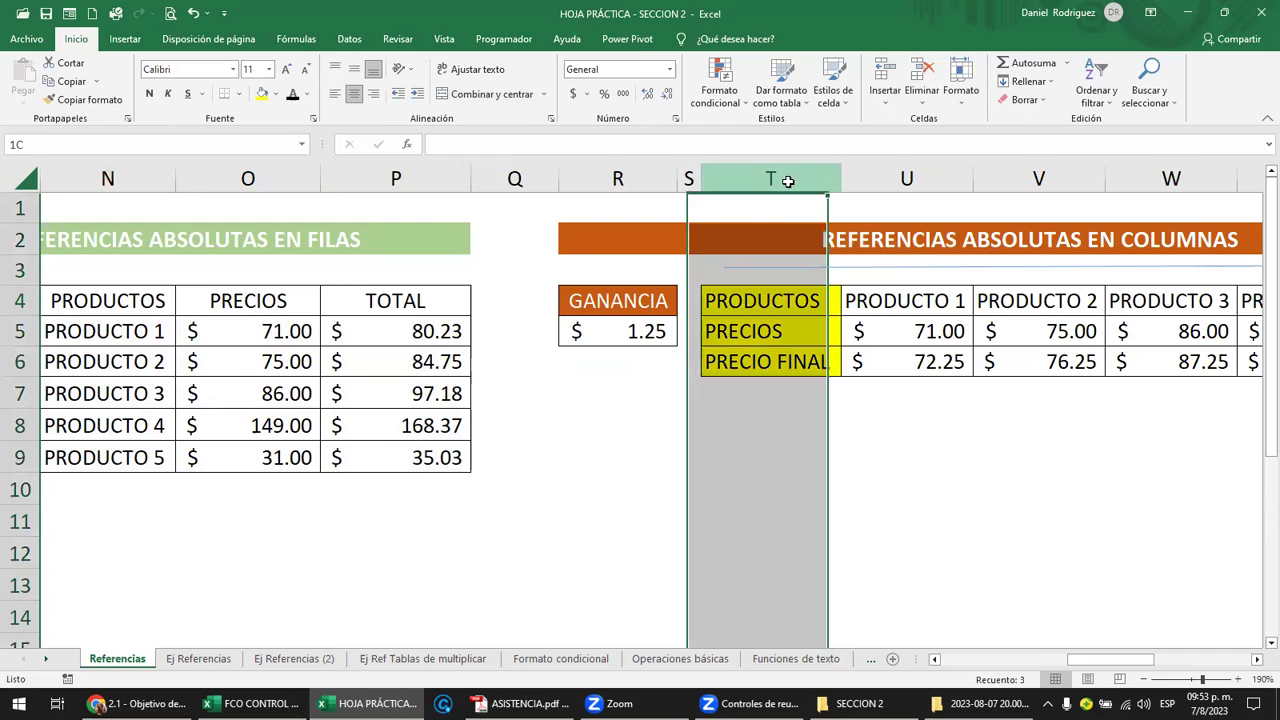
click(875, 312)
key(Right)
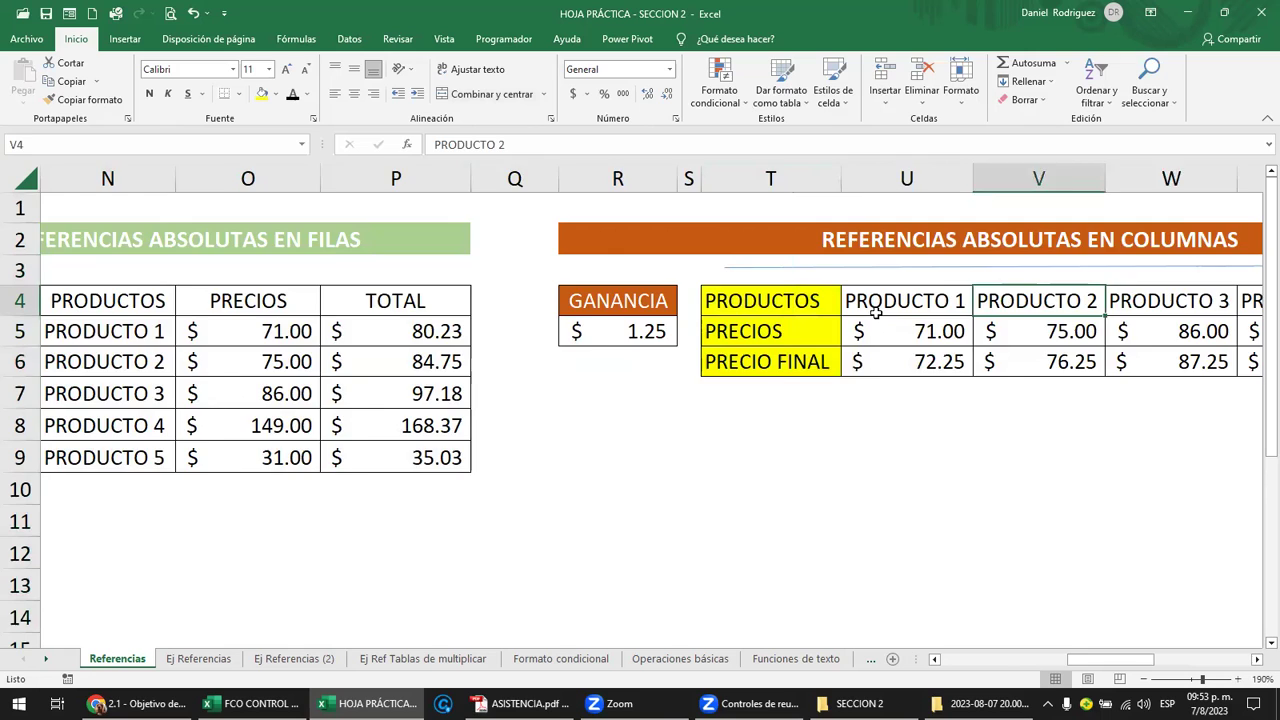
key(Right)
key(Right)
key(Right)
key(Right)
key(Left)
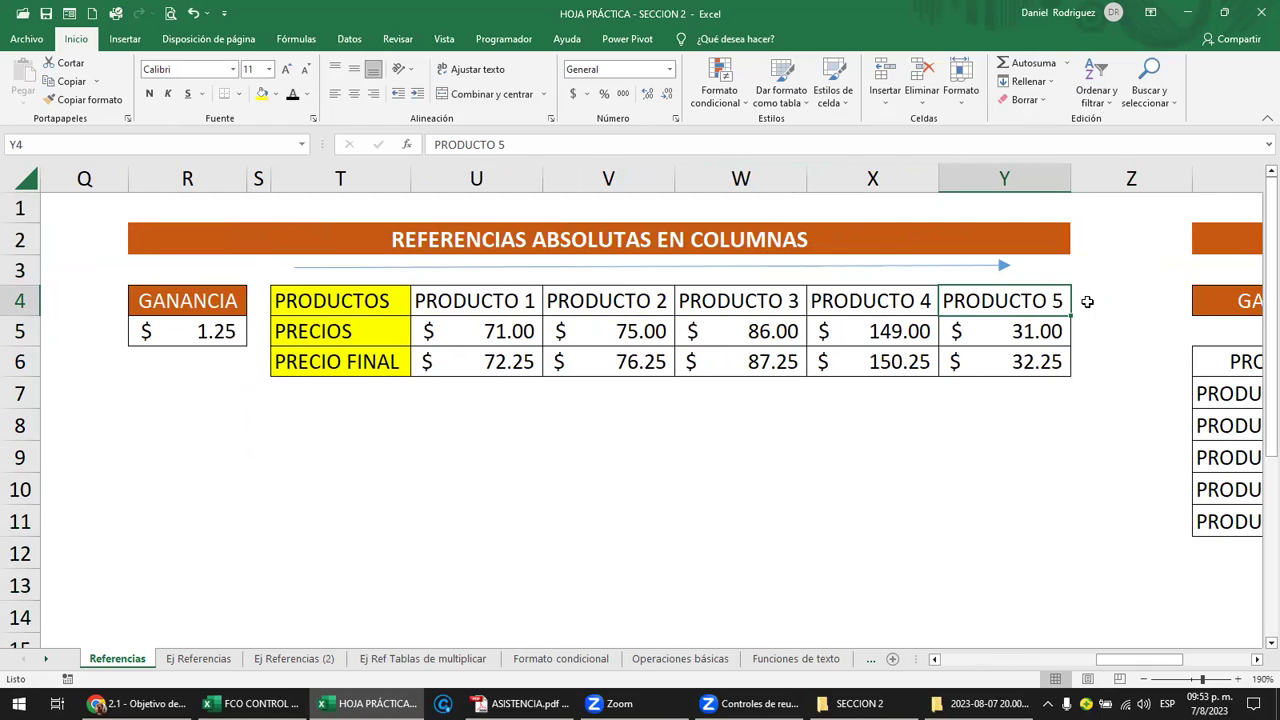
click(1113, 175)
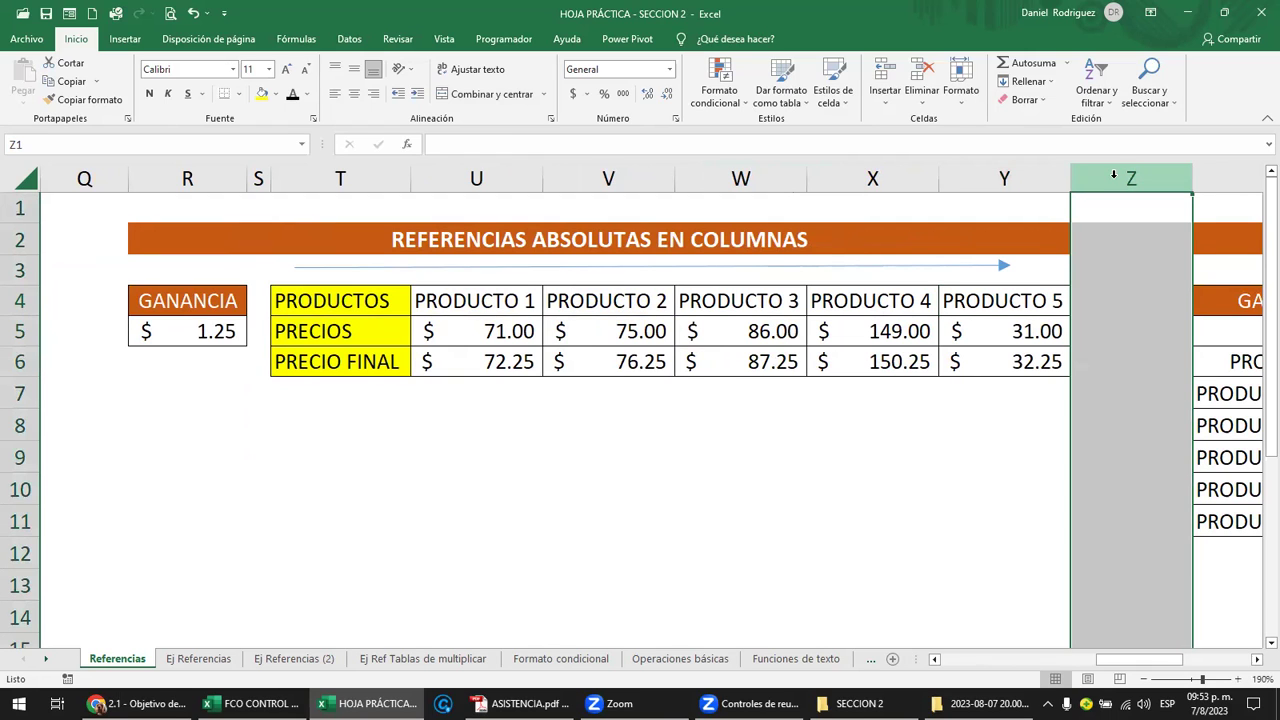
drag(1113, 175, 1114, 178)
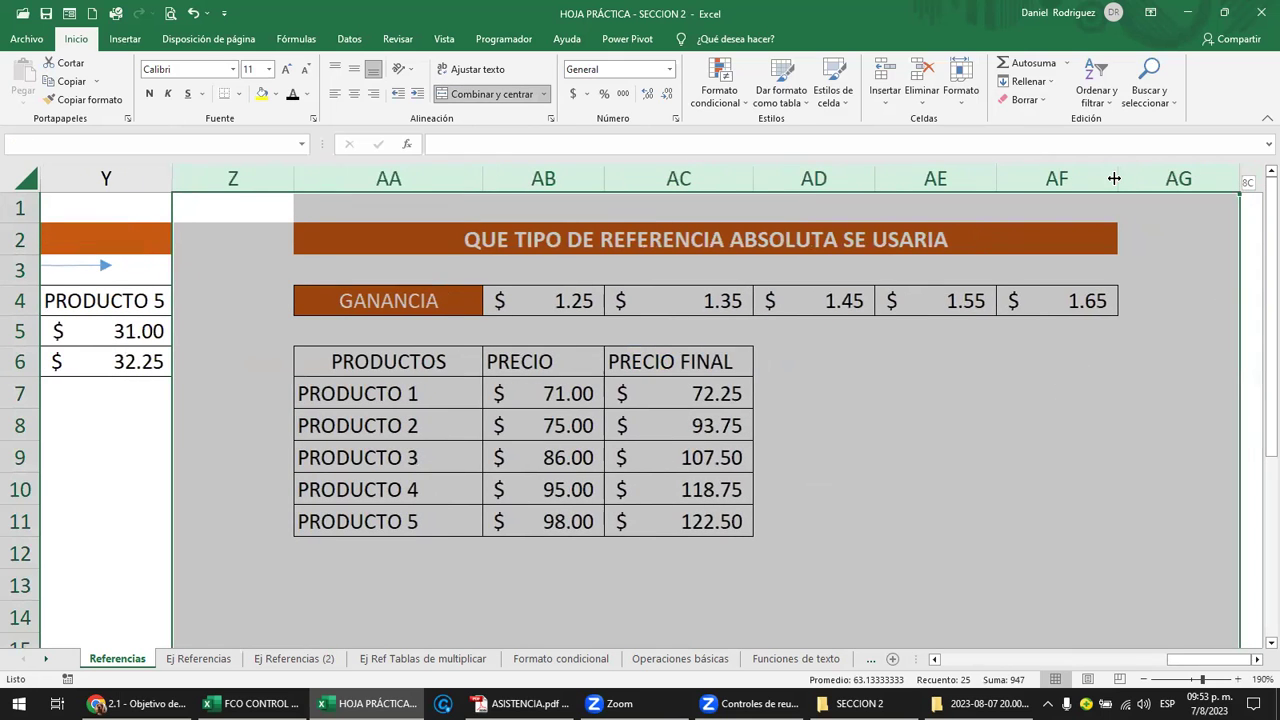
key(Left)
key(Left)
key(Left)
key(Left)
key(Left)
key(Left)
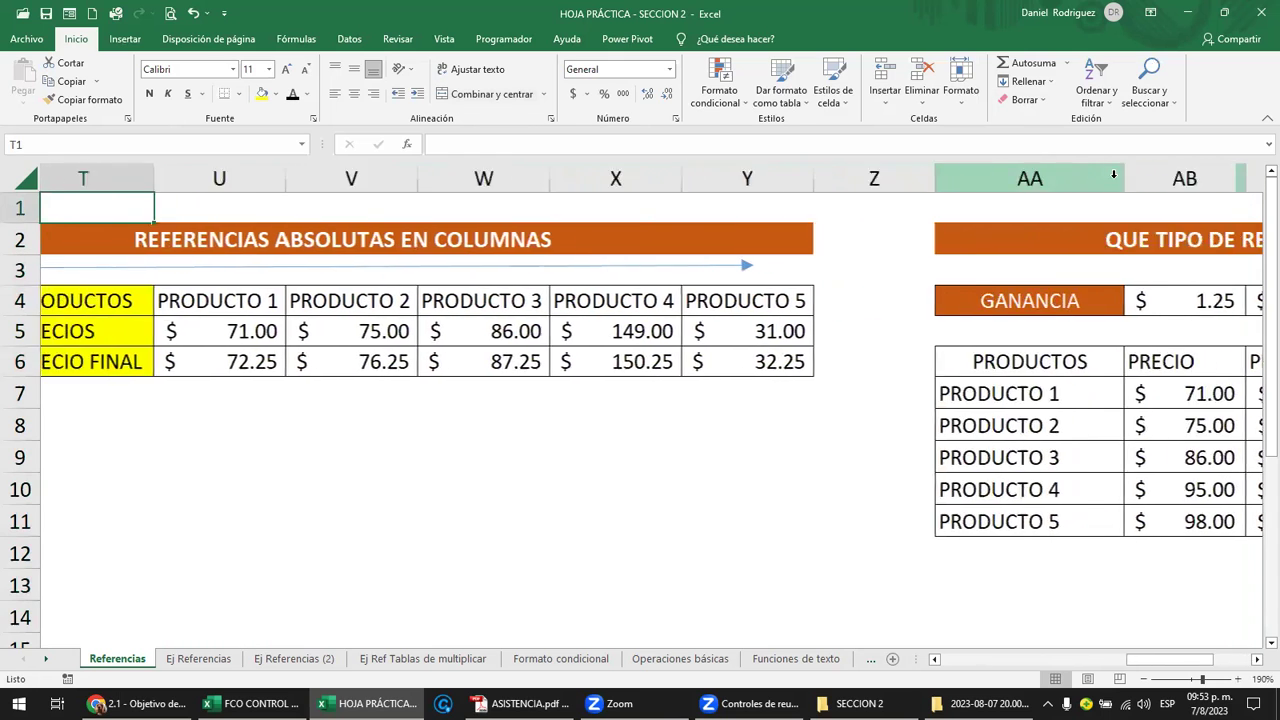
key(Left)
key(Left)
drag(273, 407, 284, 495)
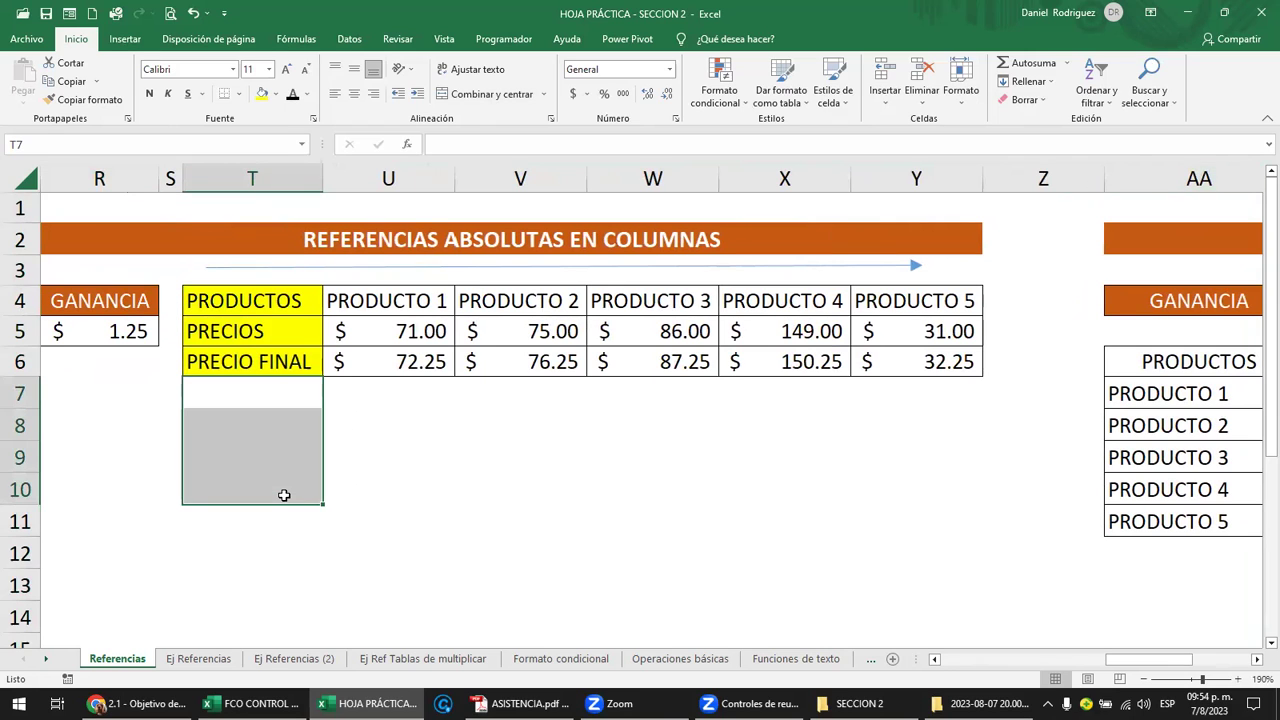
key(Left)
key(Left)
key(Left)
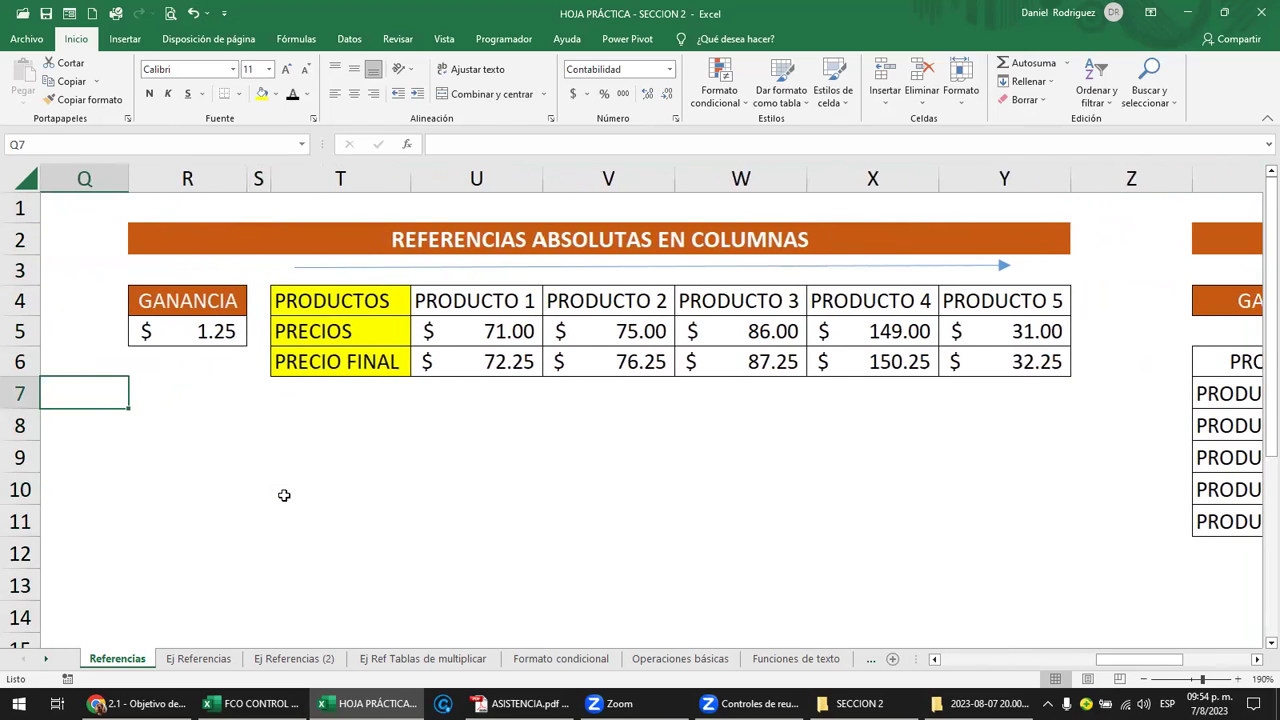
click(221, 340)
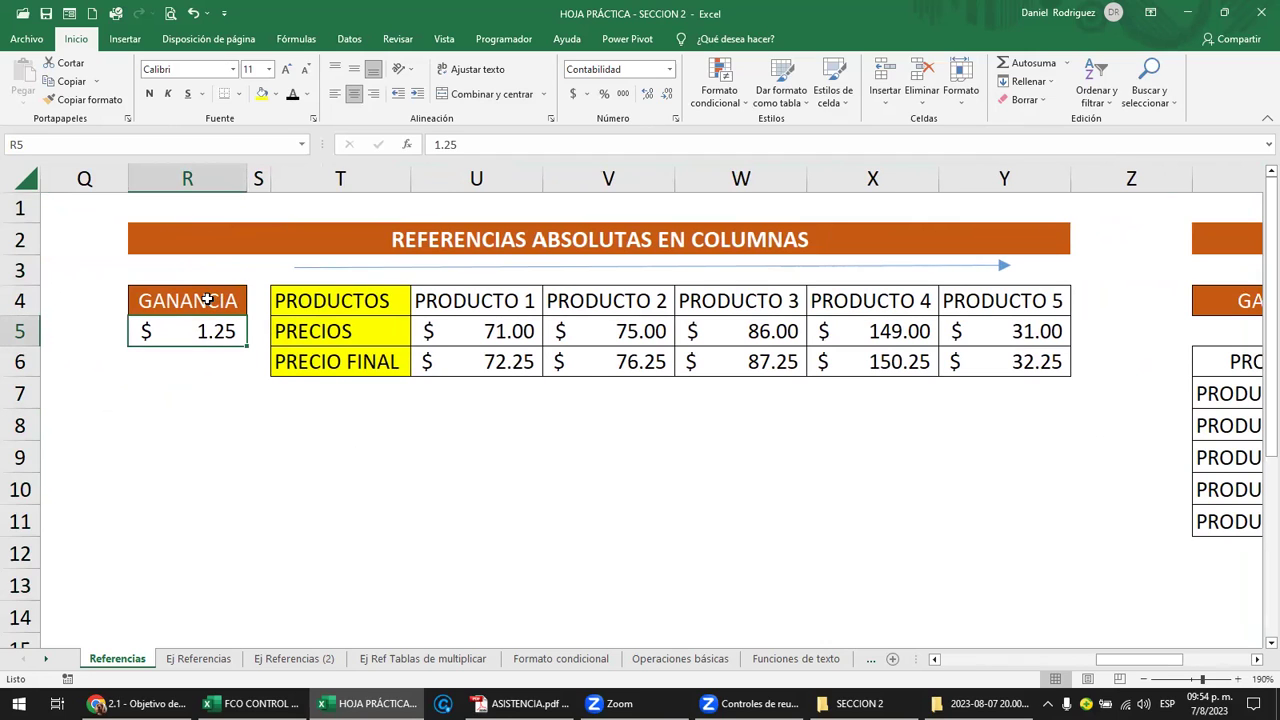
mouse_move(483, 305)
mouse_down()
mouse_move(989, 322)
mouse_move(987, 360)
mouse_up()
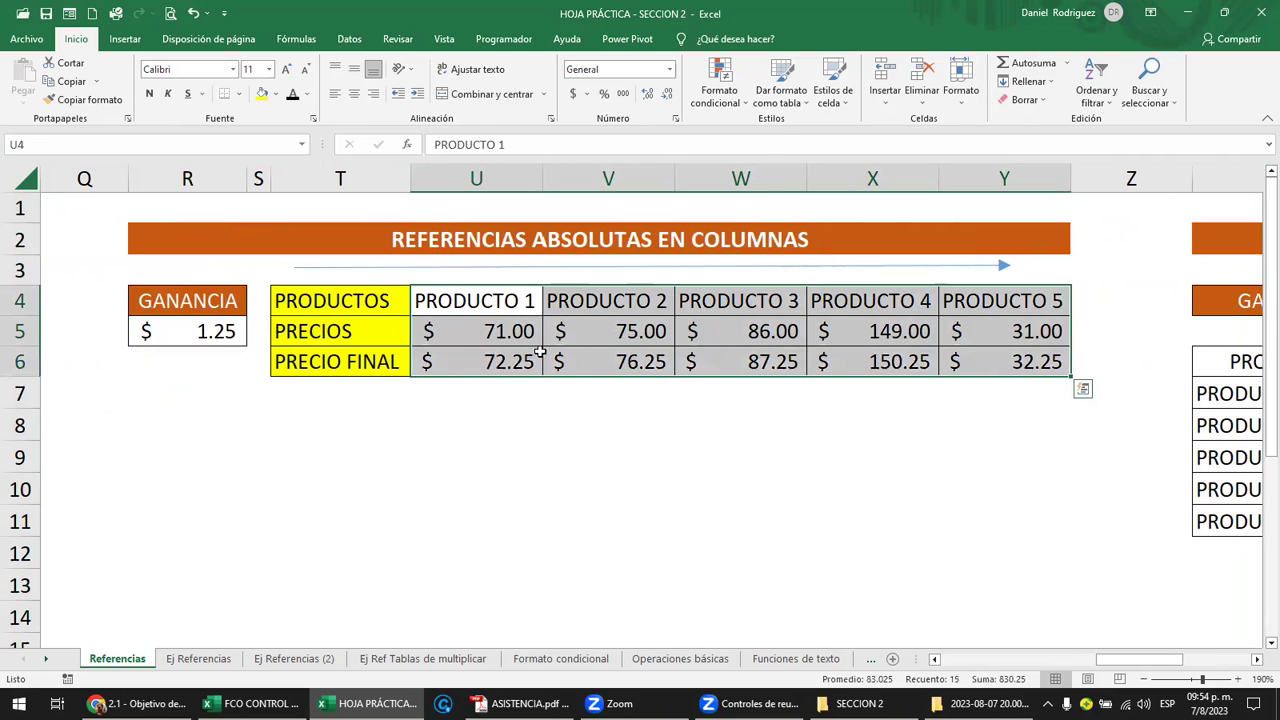
click(485, 340)
click(220, 338)
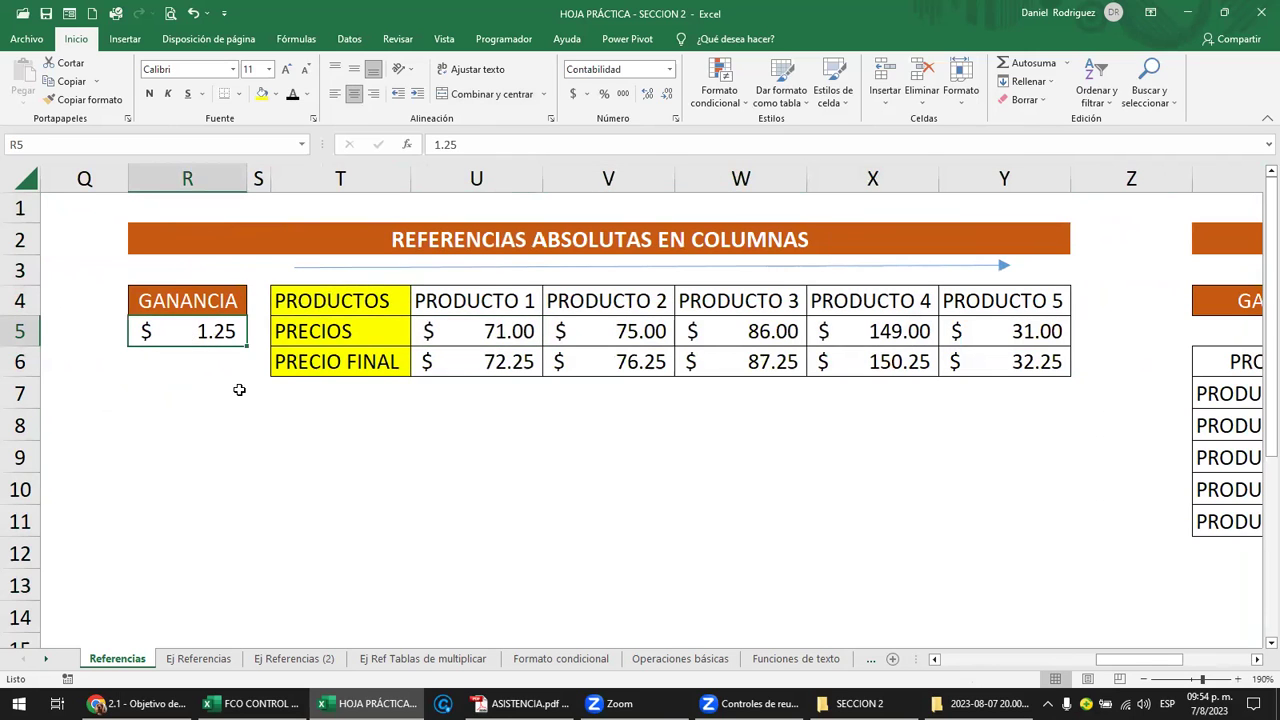
Clear the existing PRECIO FINAL values in row 6
click(465, 368)
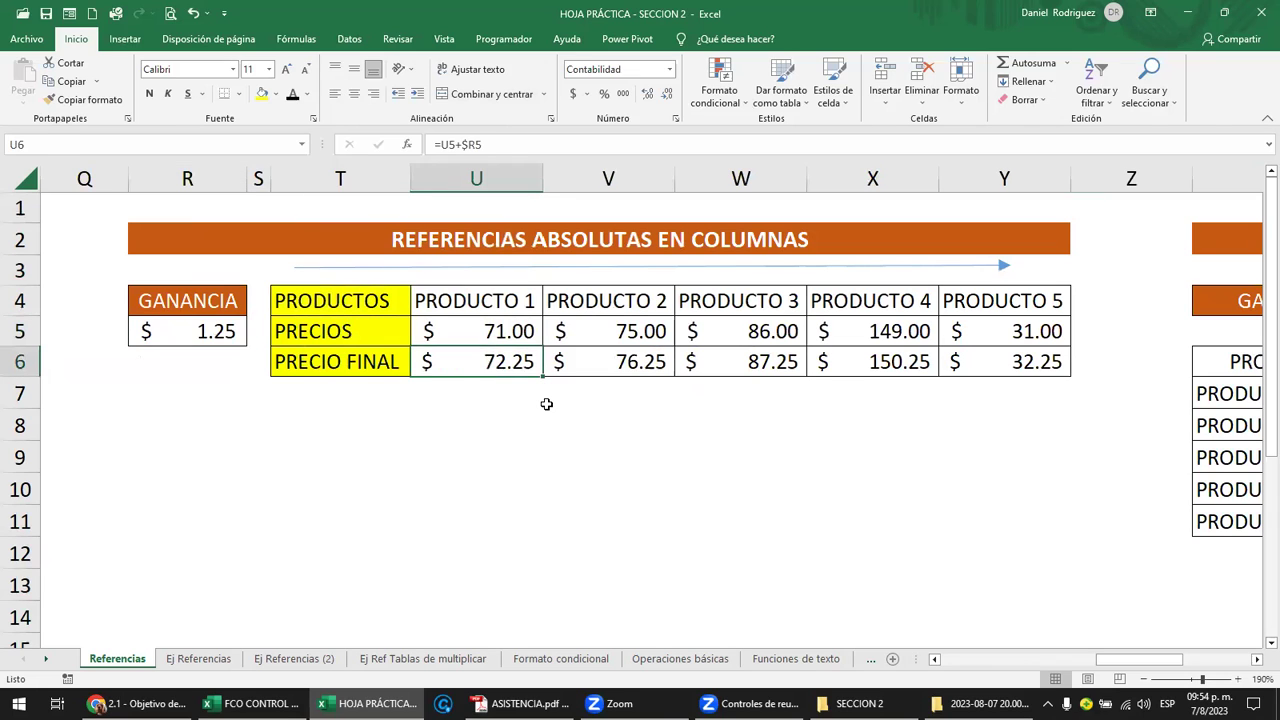
key(F2)
key(Escape)
key(Delete)
key(shift+Right)
key(shift+Right)
key(shift+Right)
key(shift+Right)
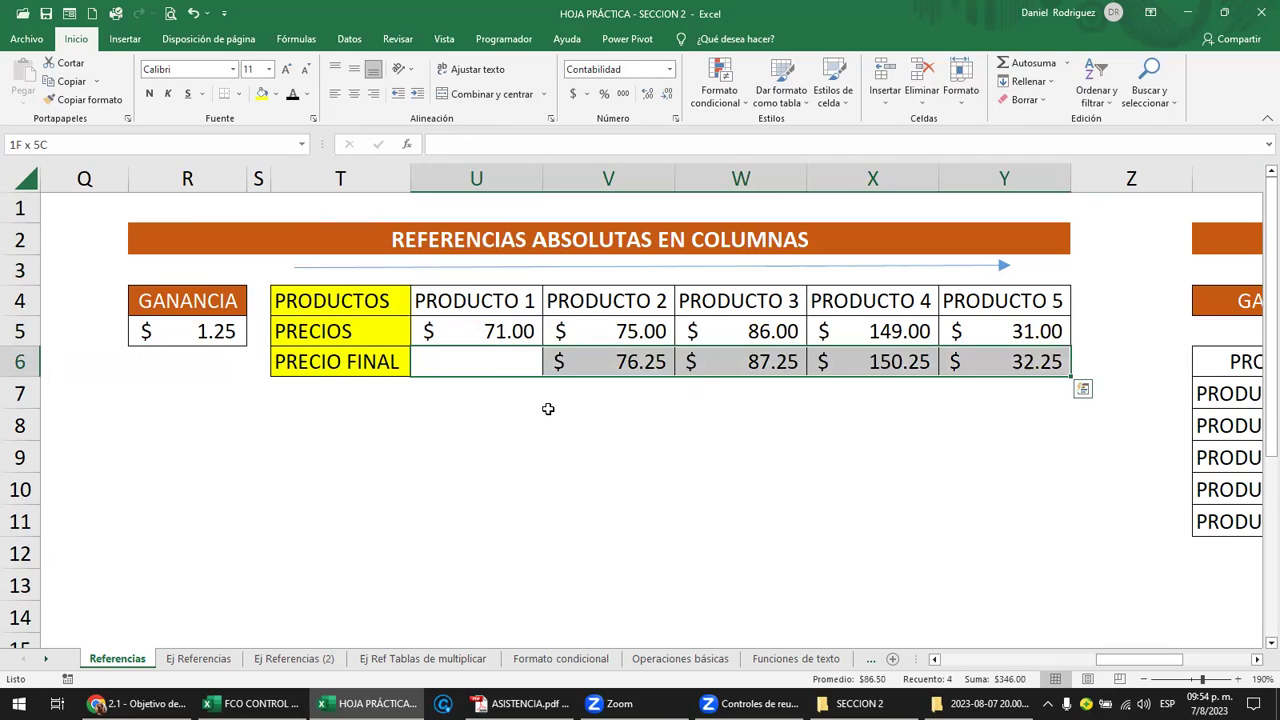
key(Delete)
key(Left)
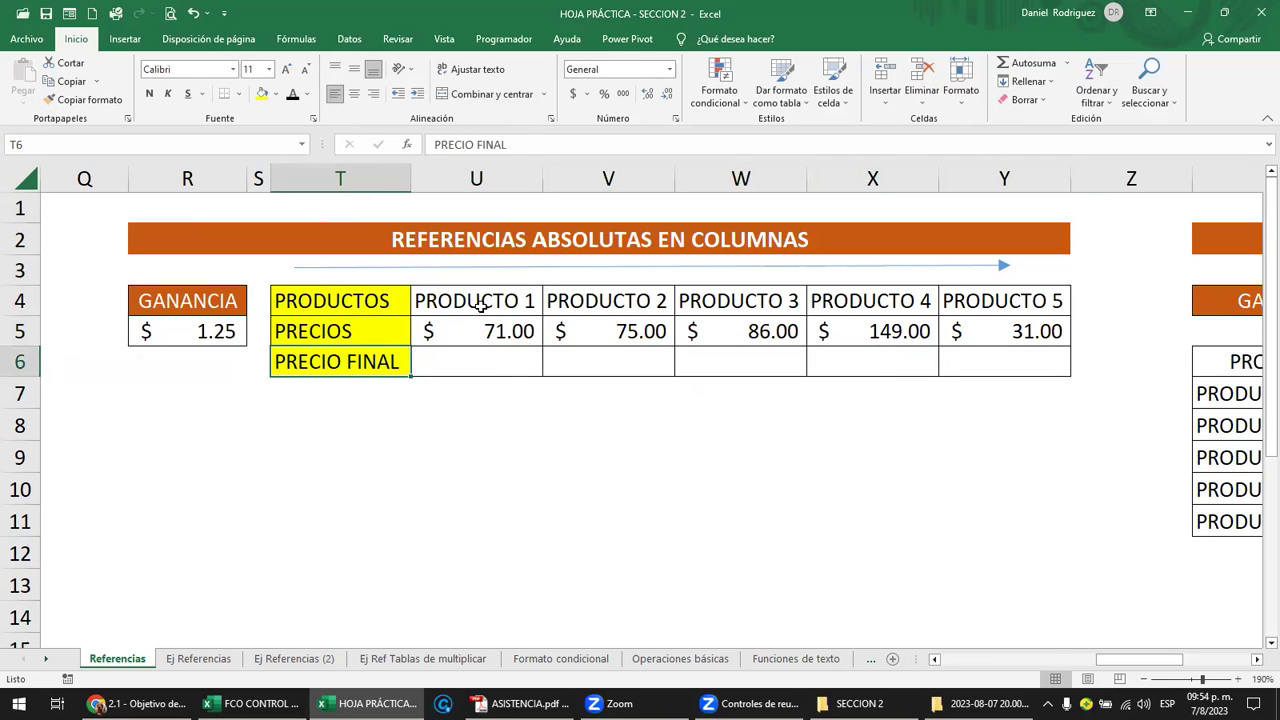
click(481, 307)
click(489, 367)
key(Left)
key(Right)
Enter =U5+R5 as PRODUCTO 1's PRECIO FINAL, giving $72.25
text(=)
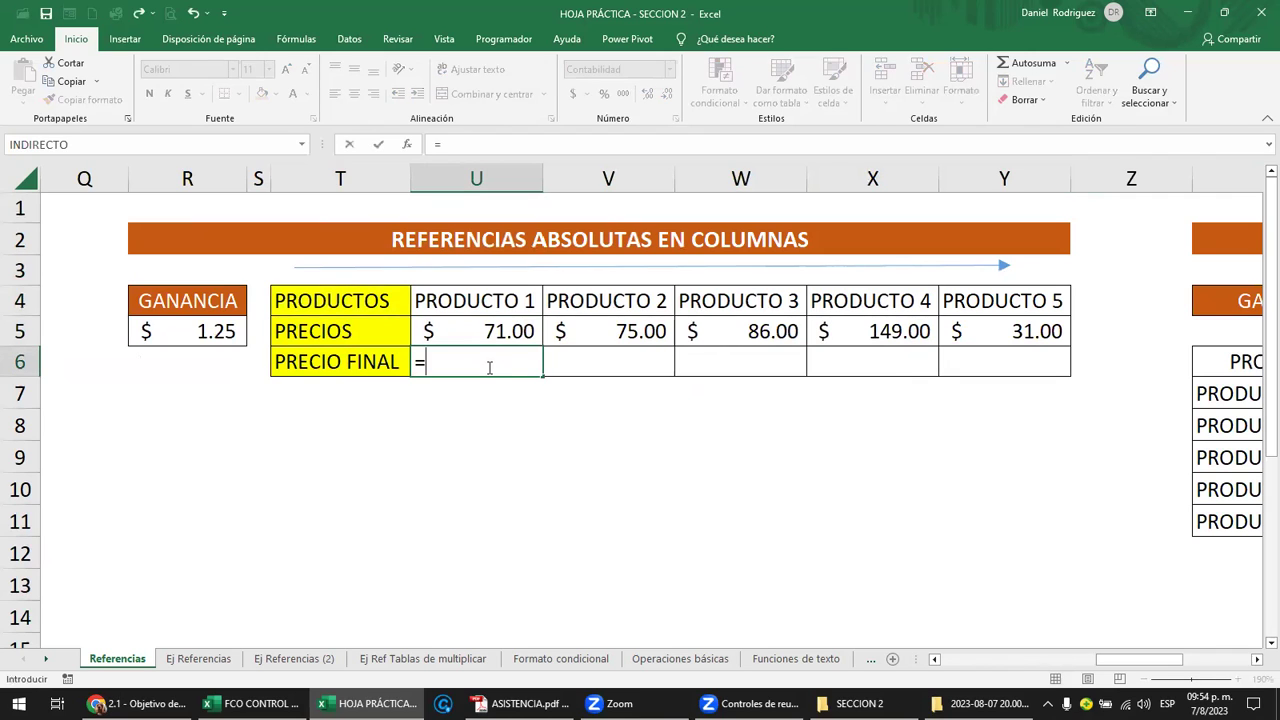
click(502, 332)
text(+)
click(200, 333)
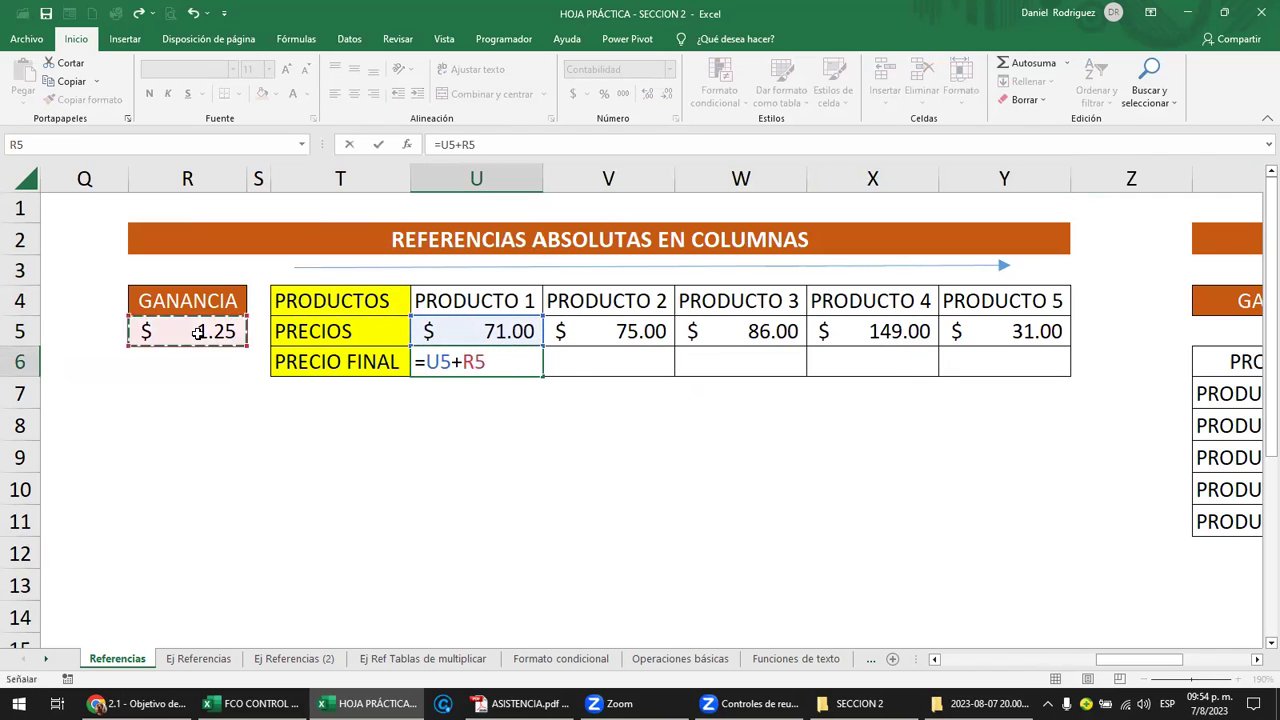
key(Return)
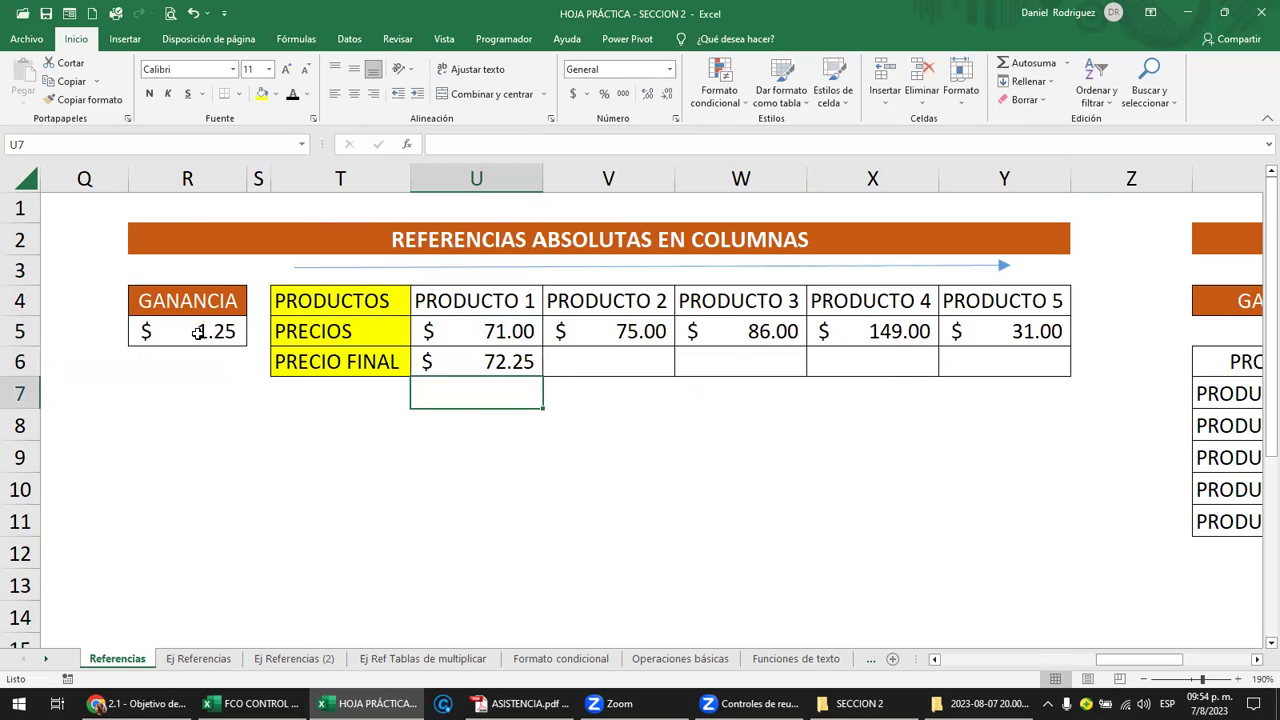
key(Up)
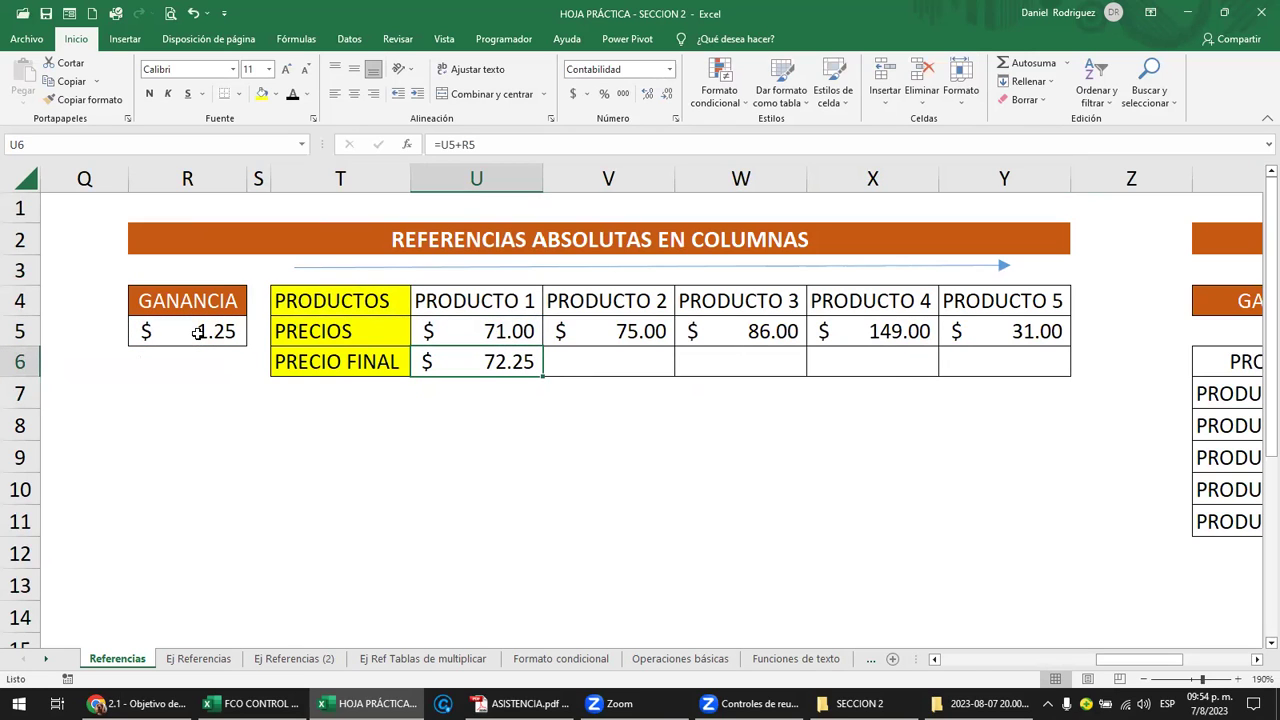
key(Right)
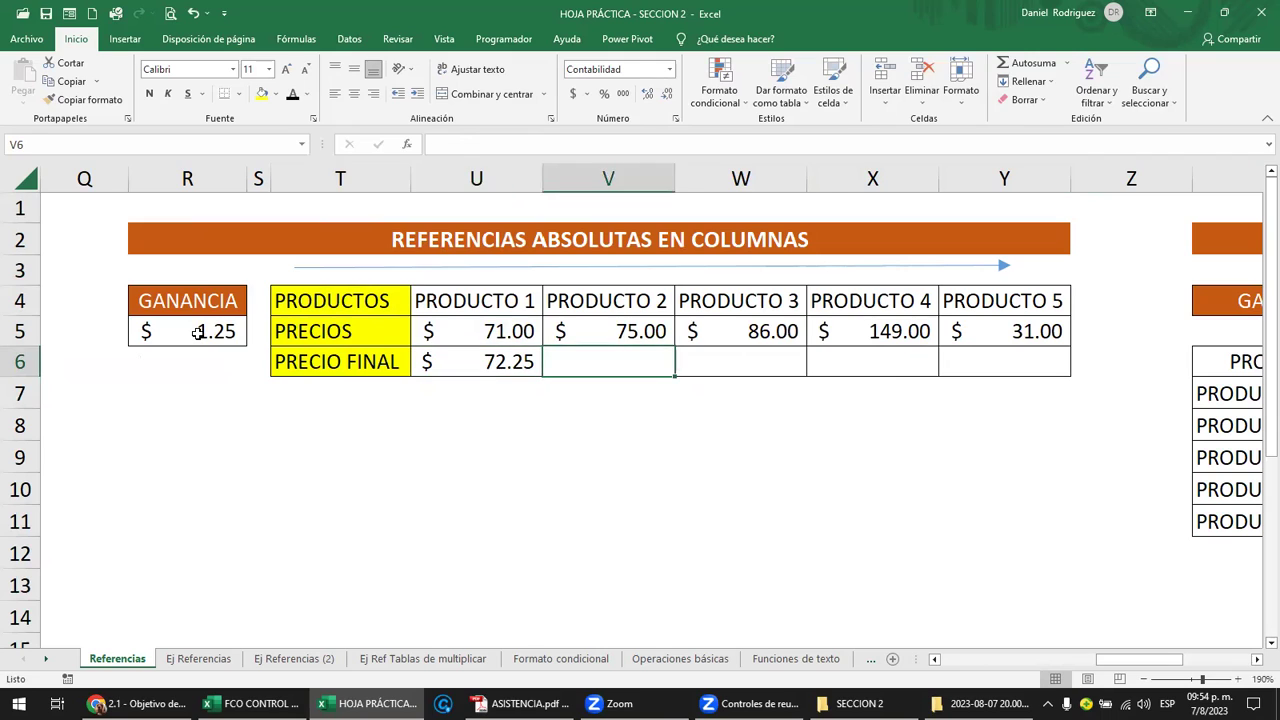
key(Left)
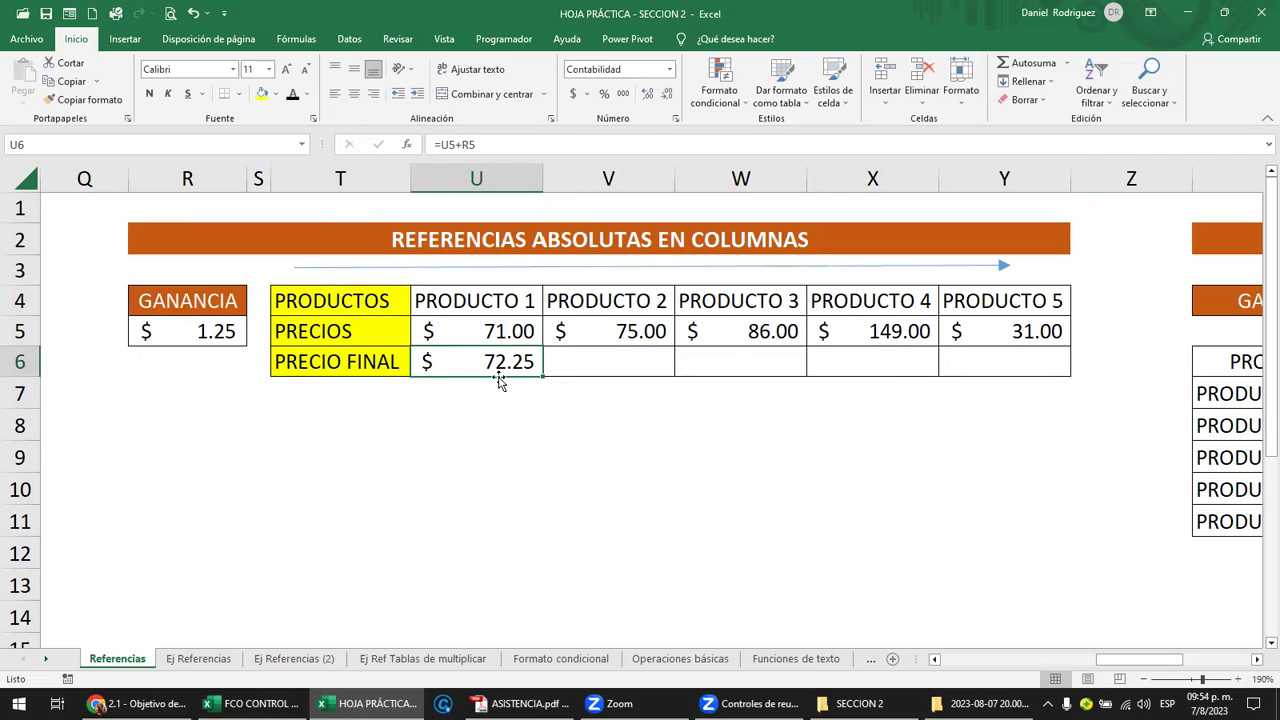
Fill the PRODUCTO 1 final-price formula from U6 across to Y6
drag(540, 374, 1046, 376)
click(564, 394)
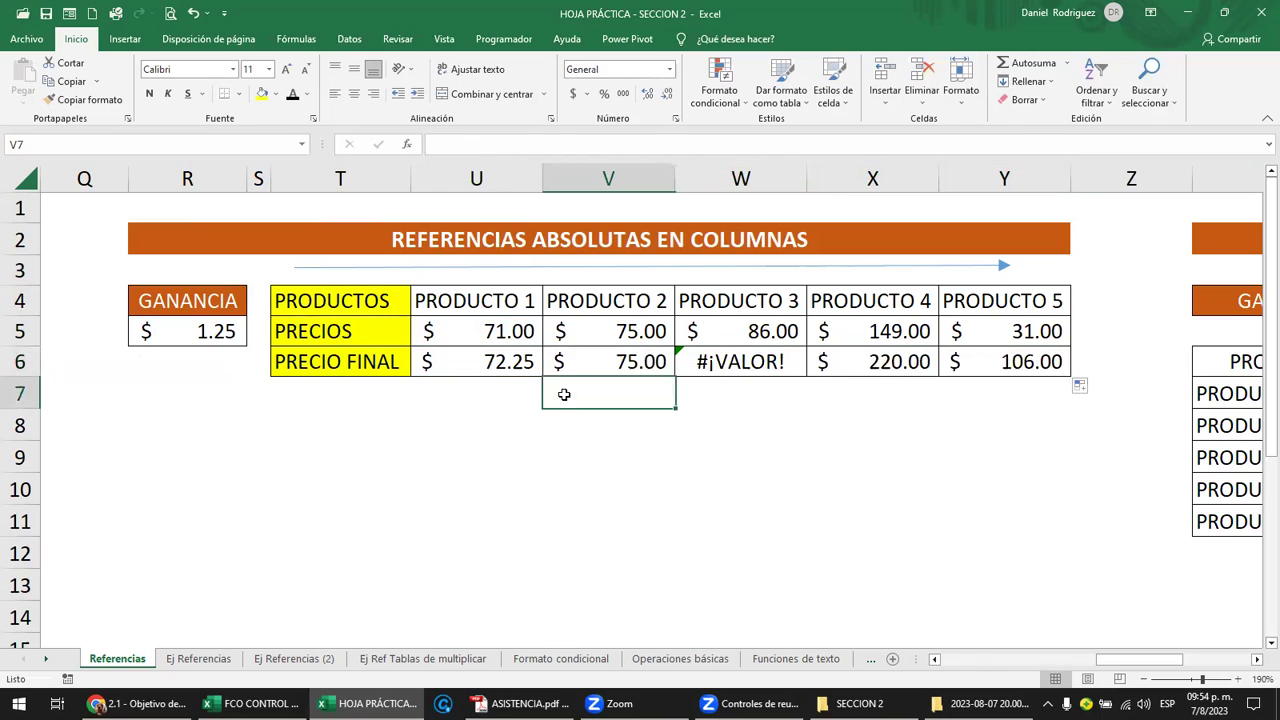
click(528, 364)
drag(544, 377, 1020, 382)
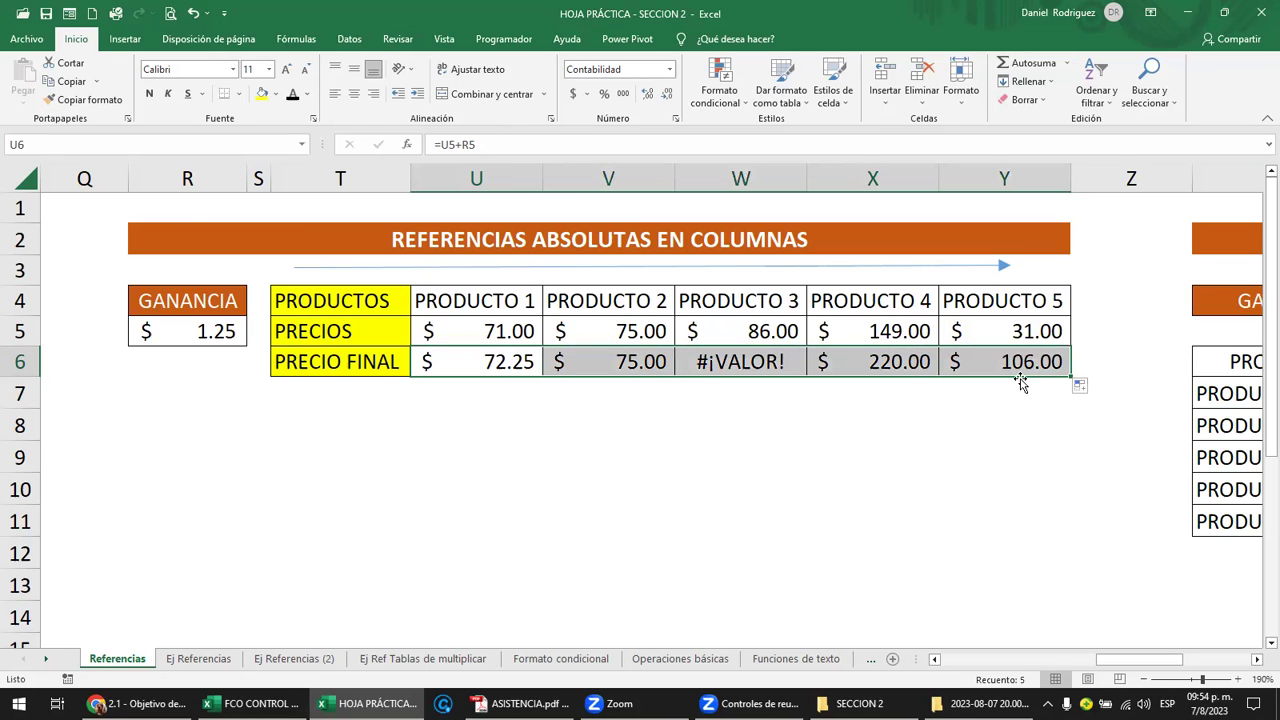
click(509, 407)
Copy U6 into V6:Y6, yielding $75.00, #¡VALOR!, $220.00, $106.00, and inspect U6's formula
click(526, 378)
key(ctrl+c)
key(Right)
key(shift+Right)
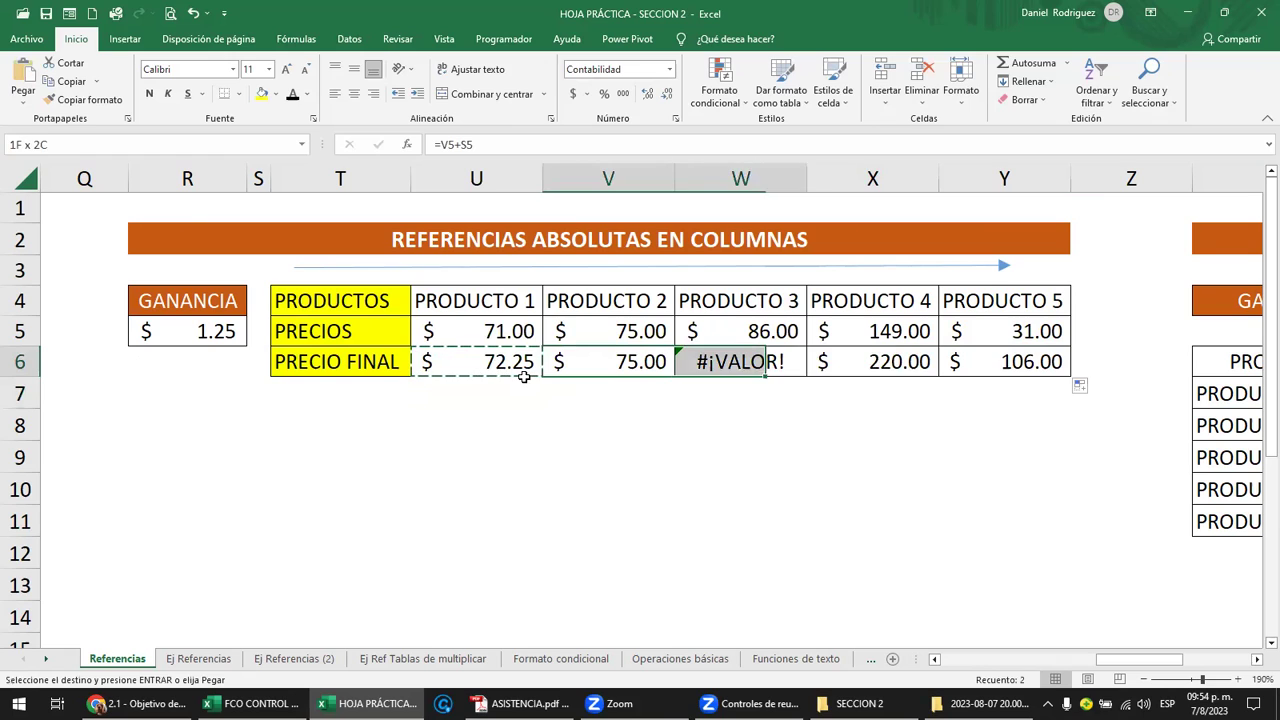
key(shift+Right)
key(shift+Right)
key(Return)
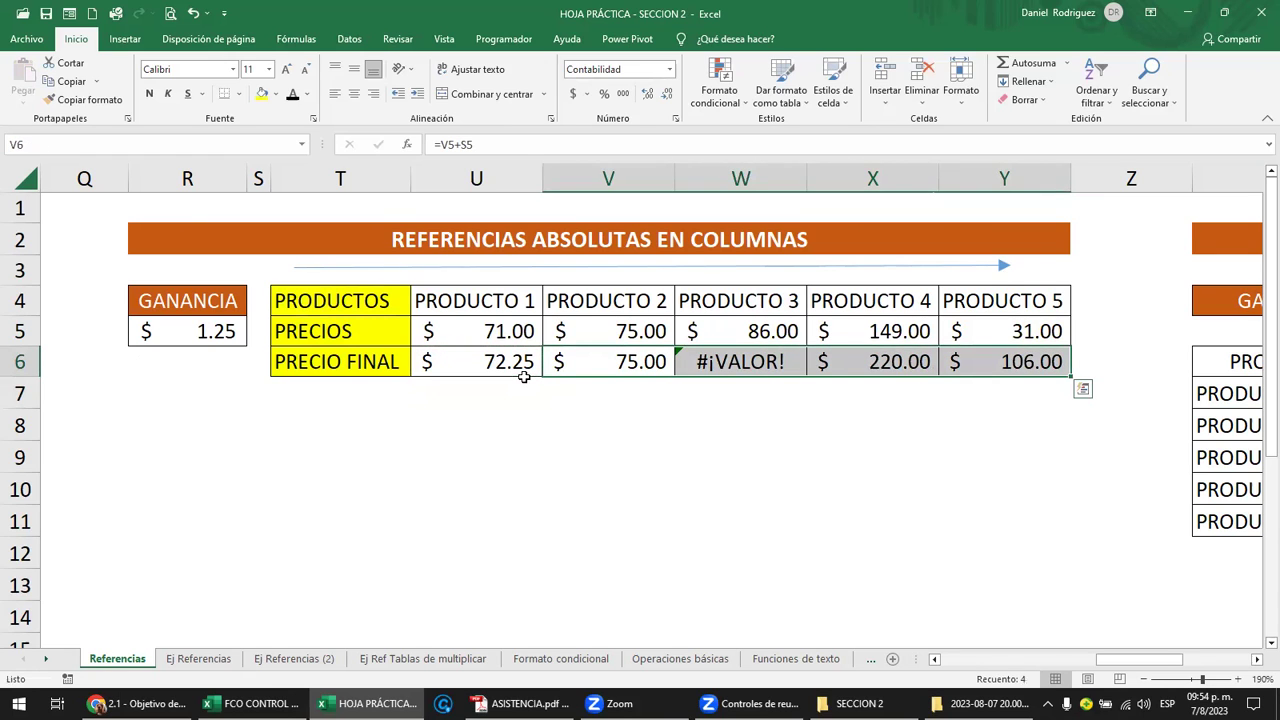
key(Left)
key(Right)
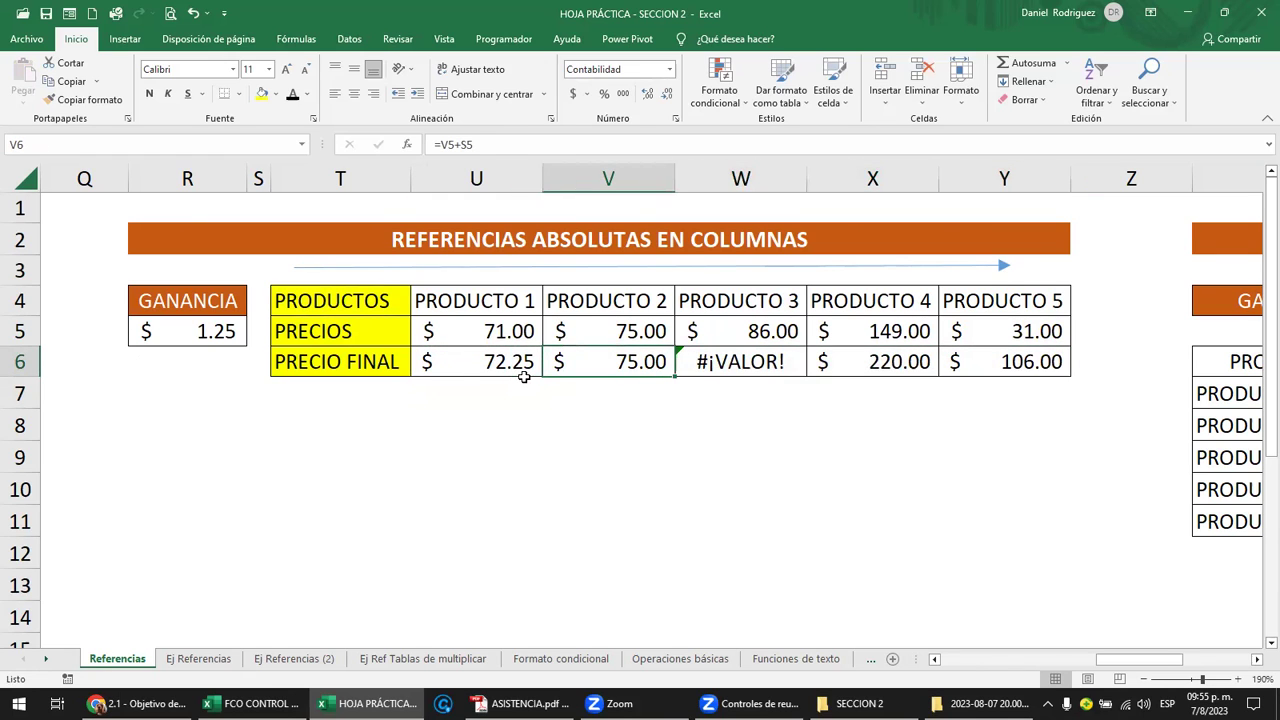
double_click(511, 364)
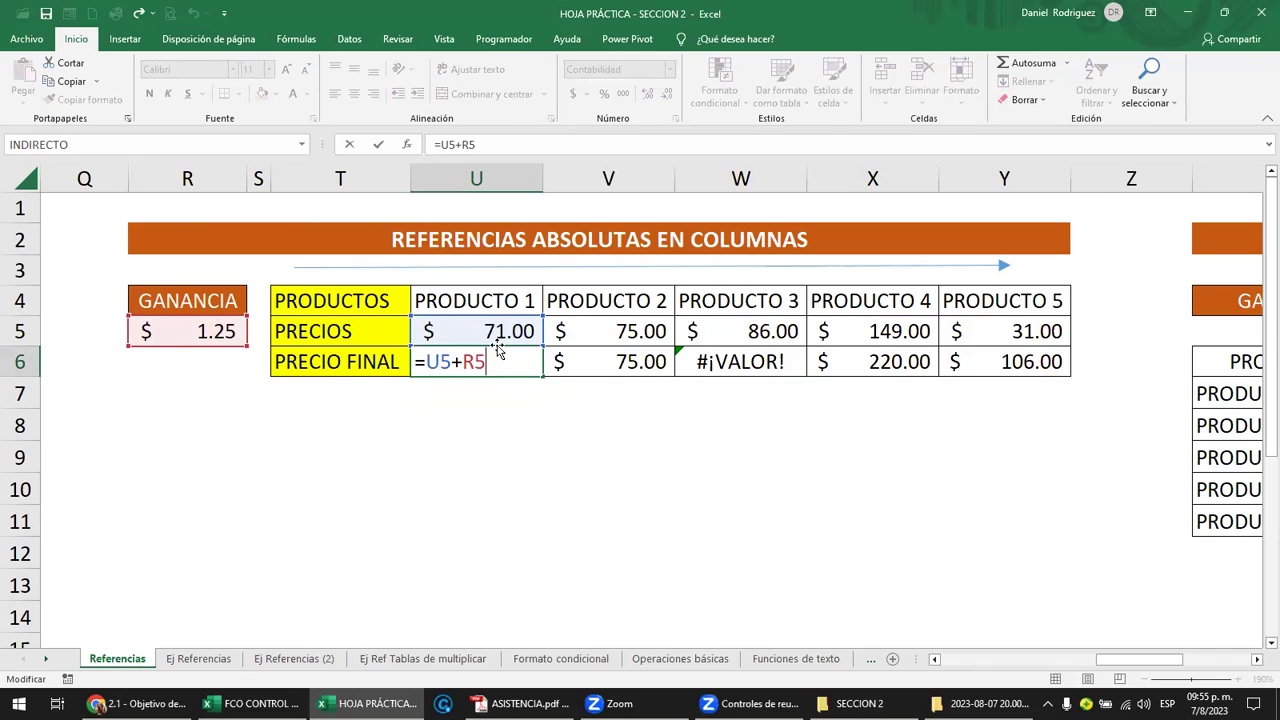
key(Escape)
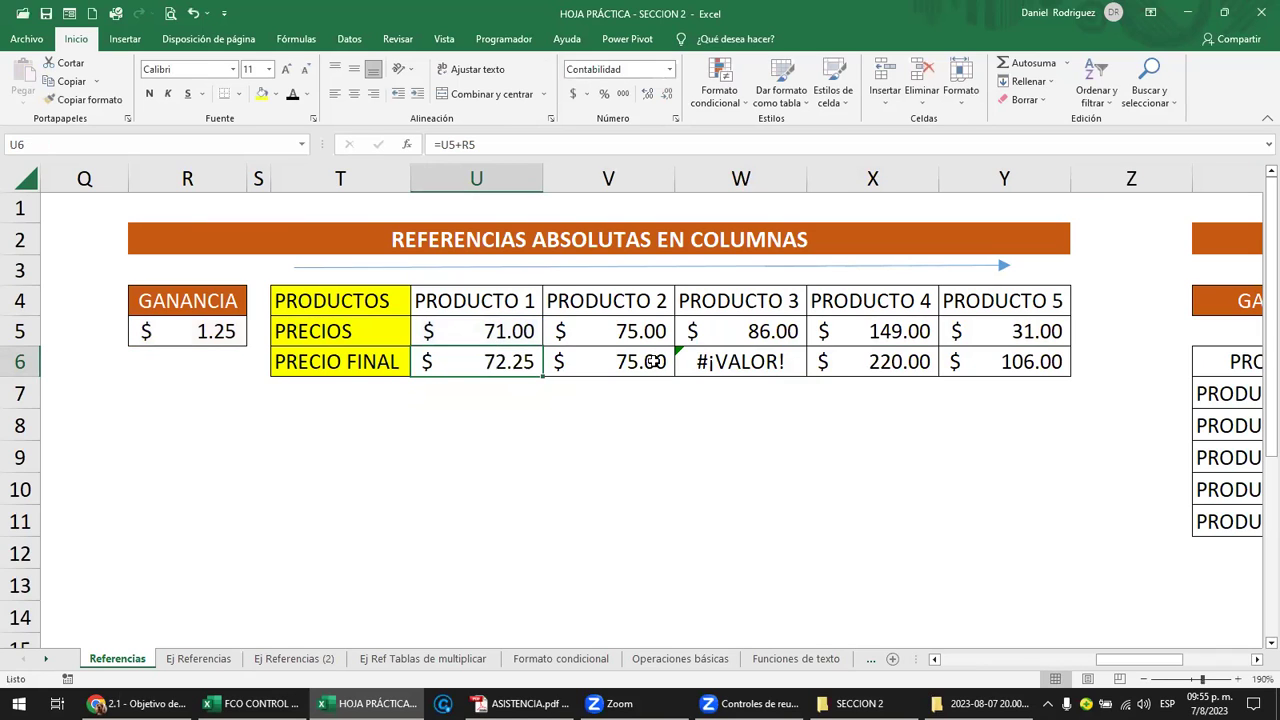
click(650, 365)
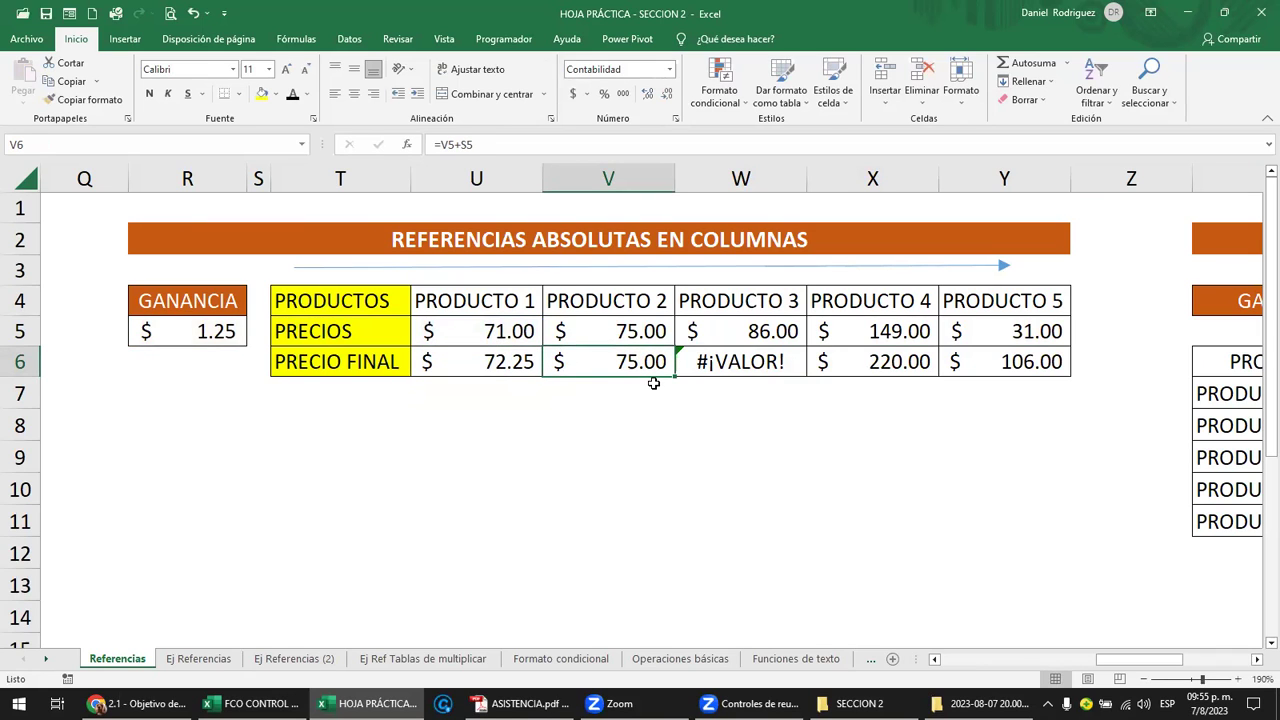
key(F2)
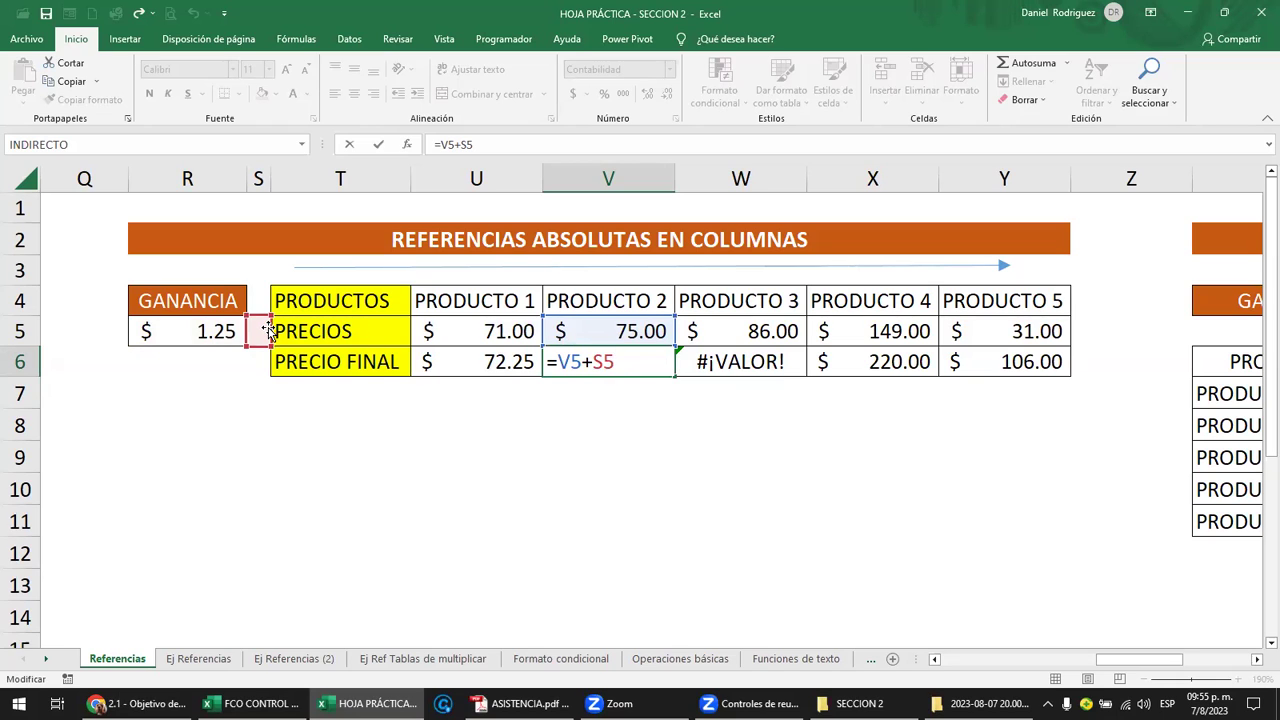
key(Return)
key(Up)
key(Right)
key(F2)
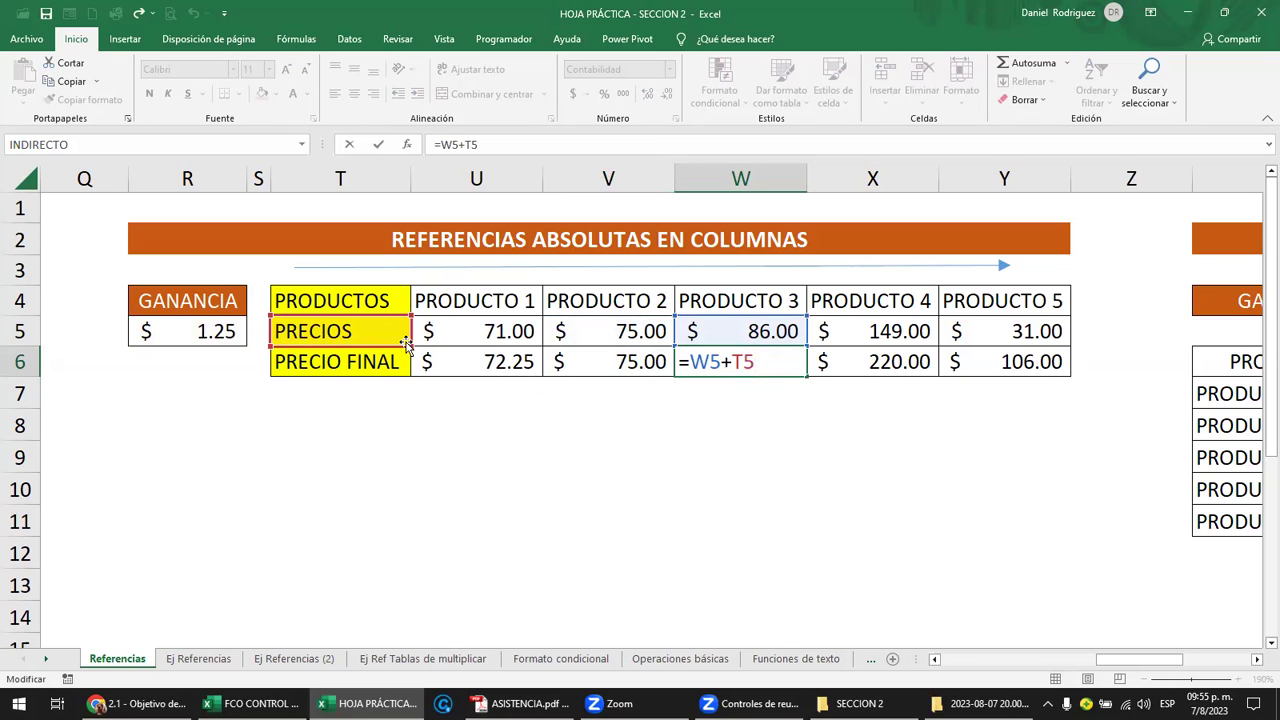
key(Return)
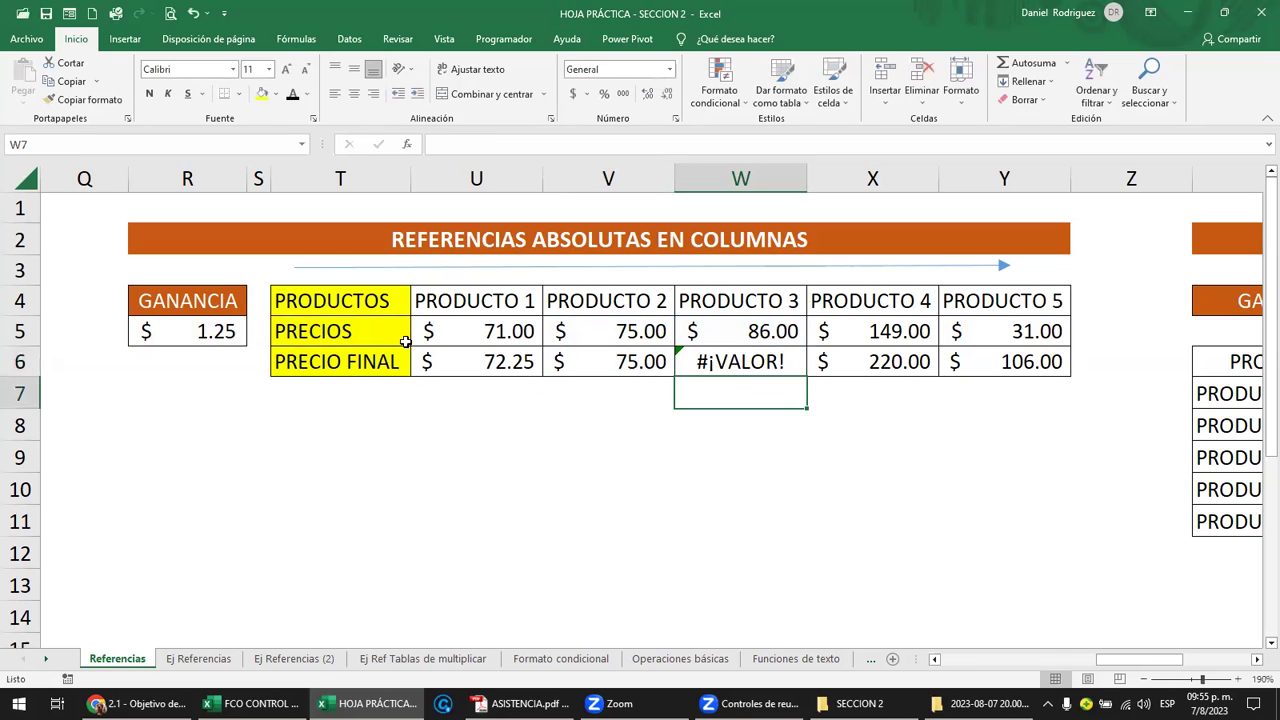
key(Up)
key(Left)
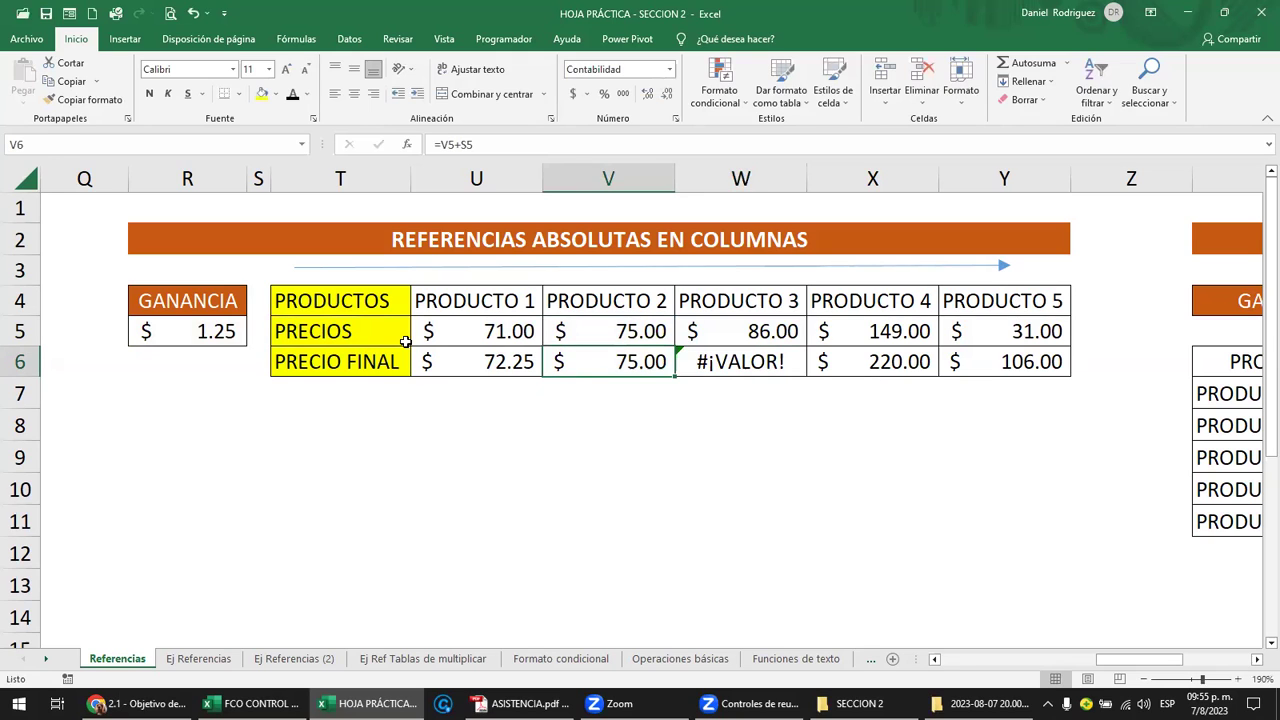
key(F2)
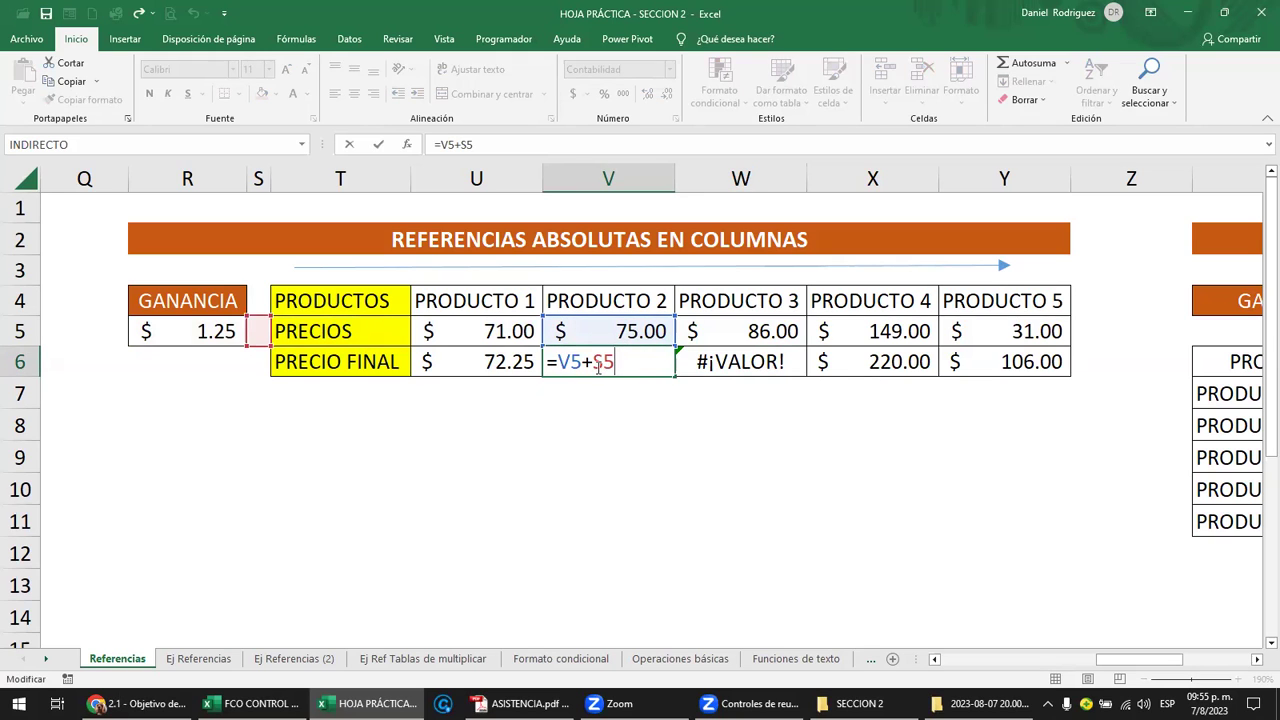
drag(592, 362, 620, 363)
click(186, 178)
key(Return)
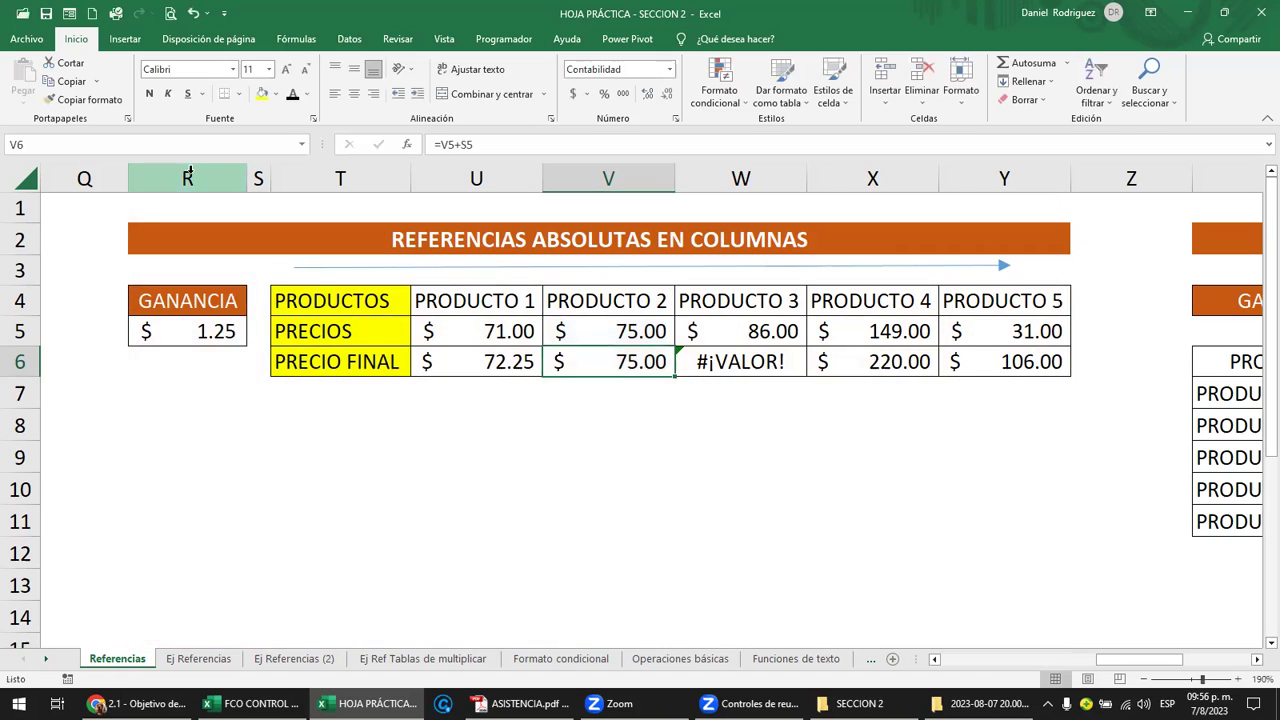
click(186, 178)
click(258, 178)
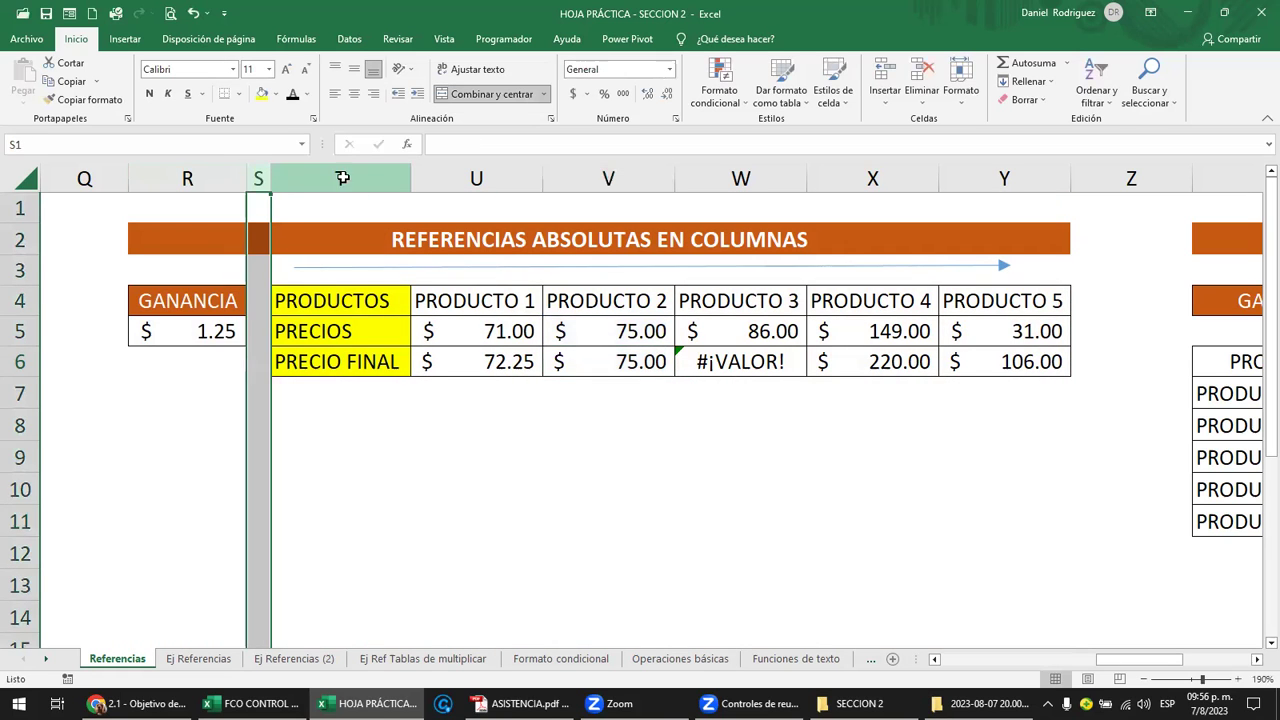
click(343, 176)
click(214, 172)
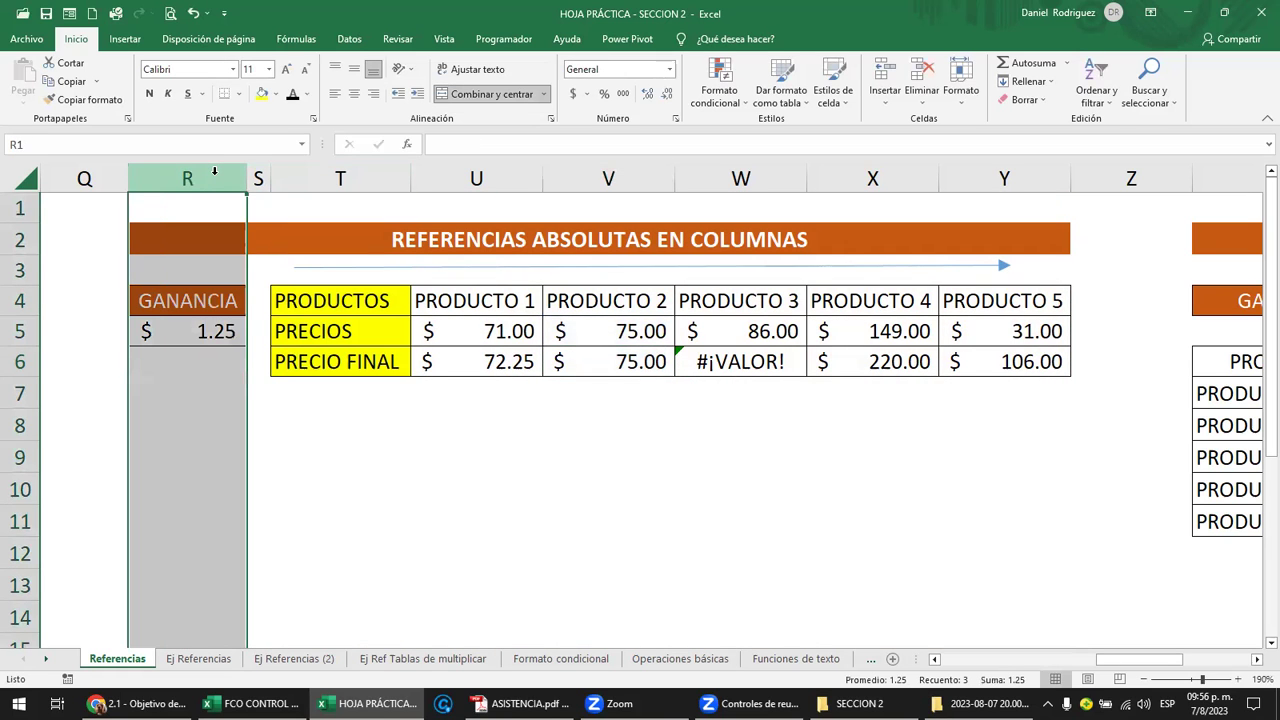
click(184, 332)
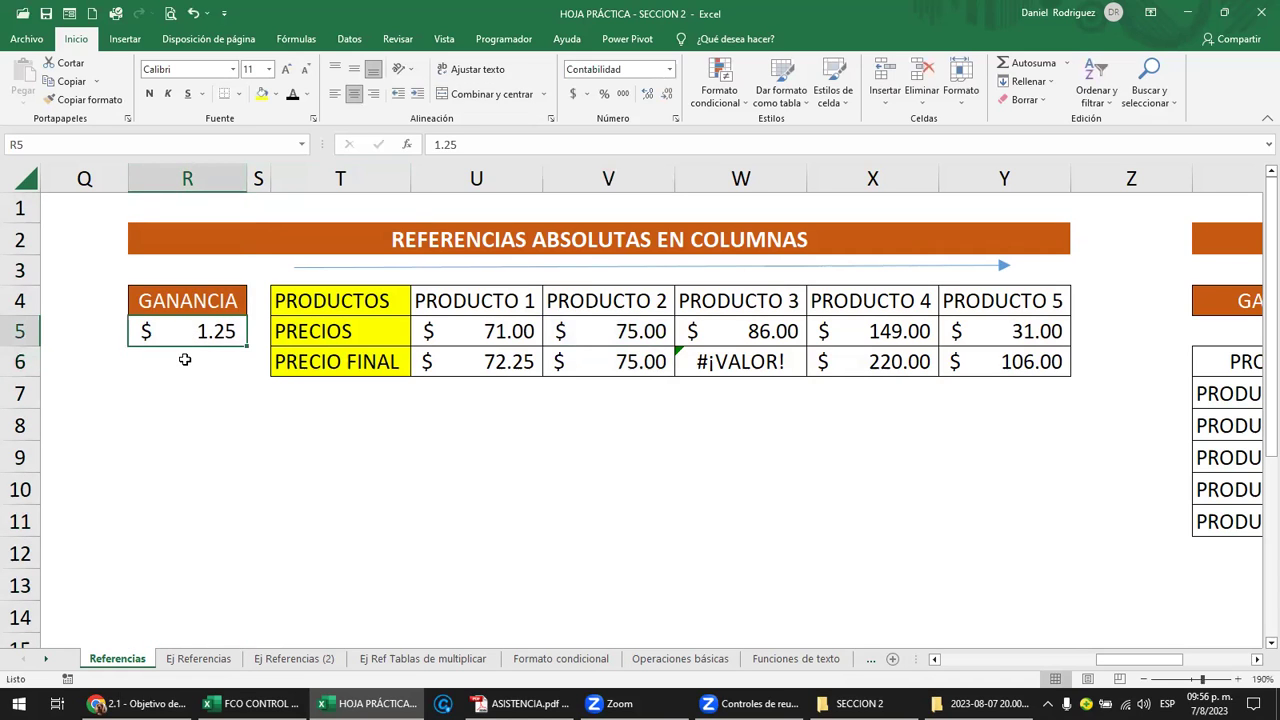
click(640, 358)
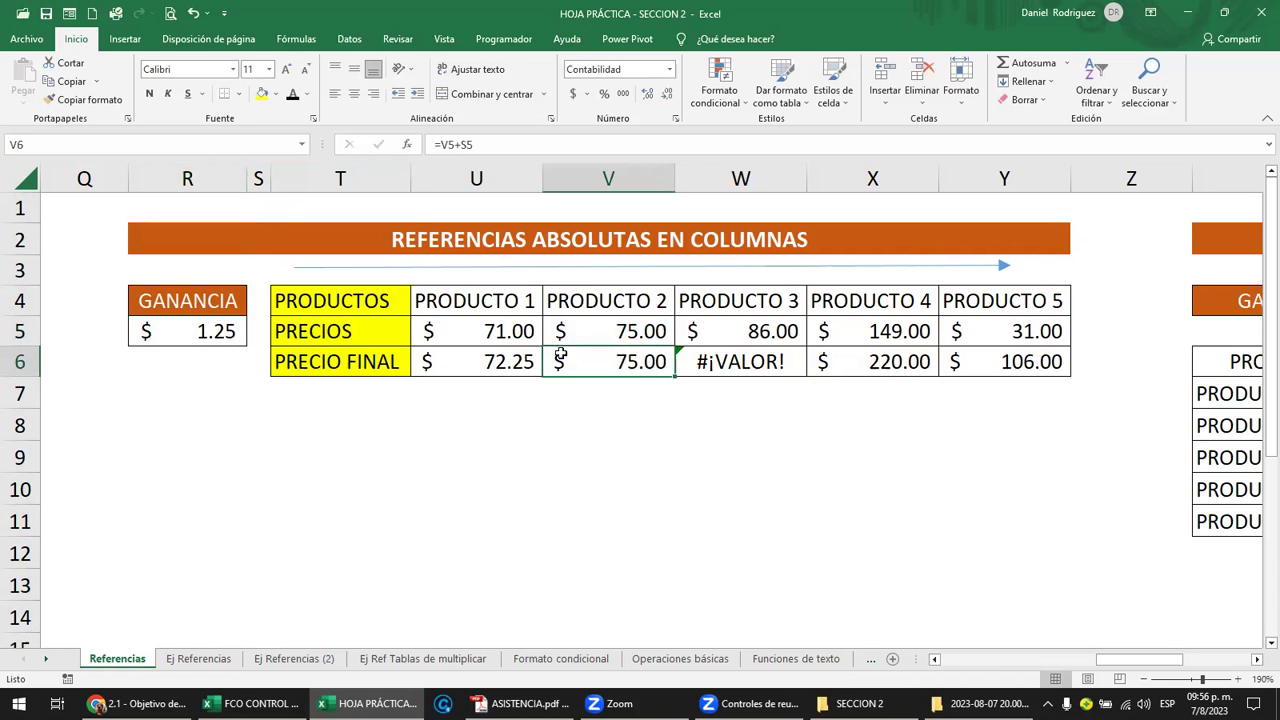
click(187, 178)
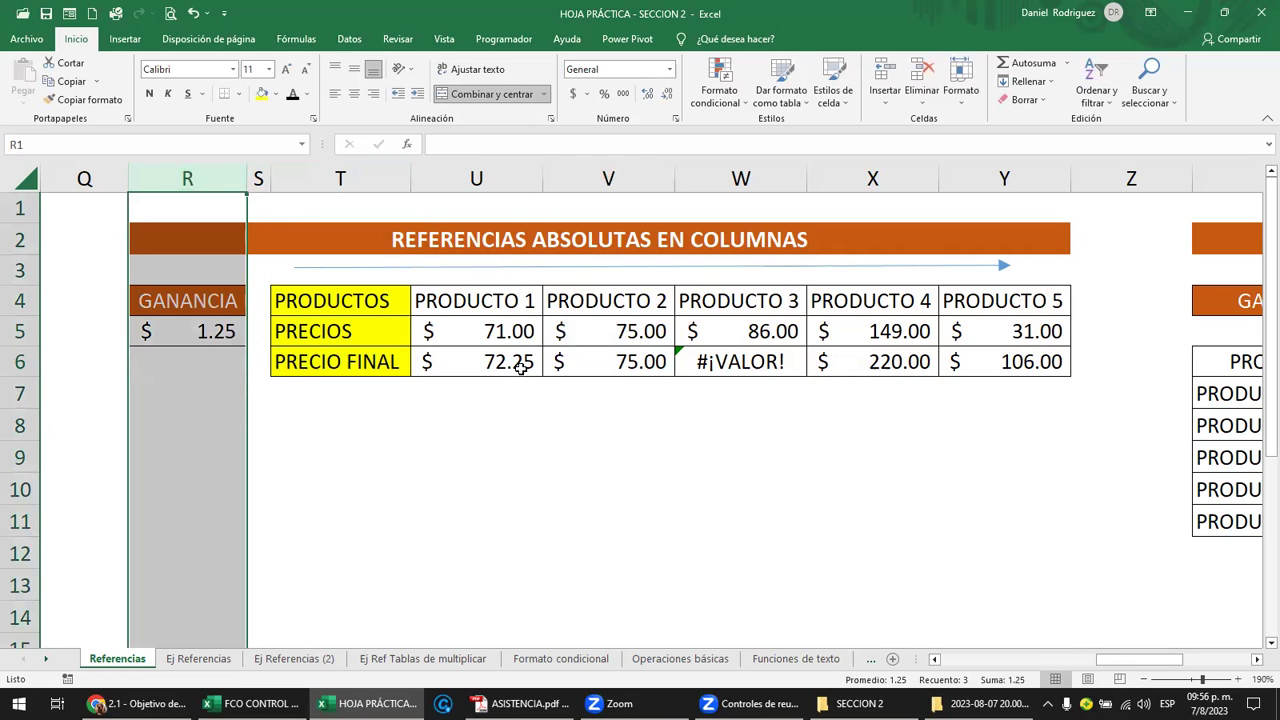
click(205, 333)
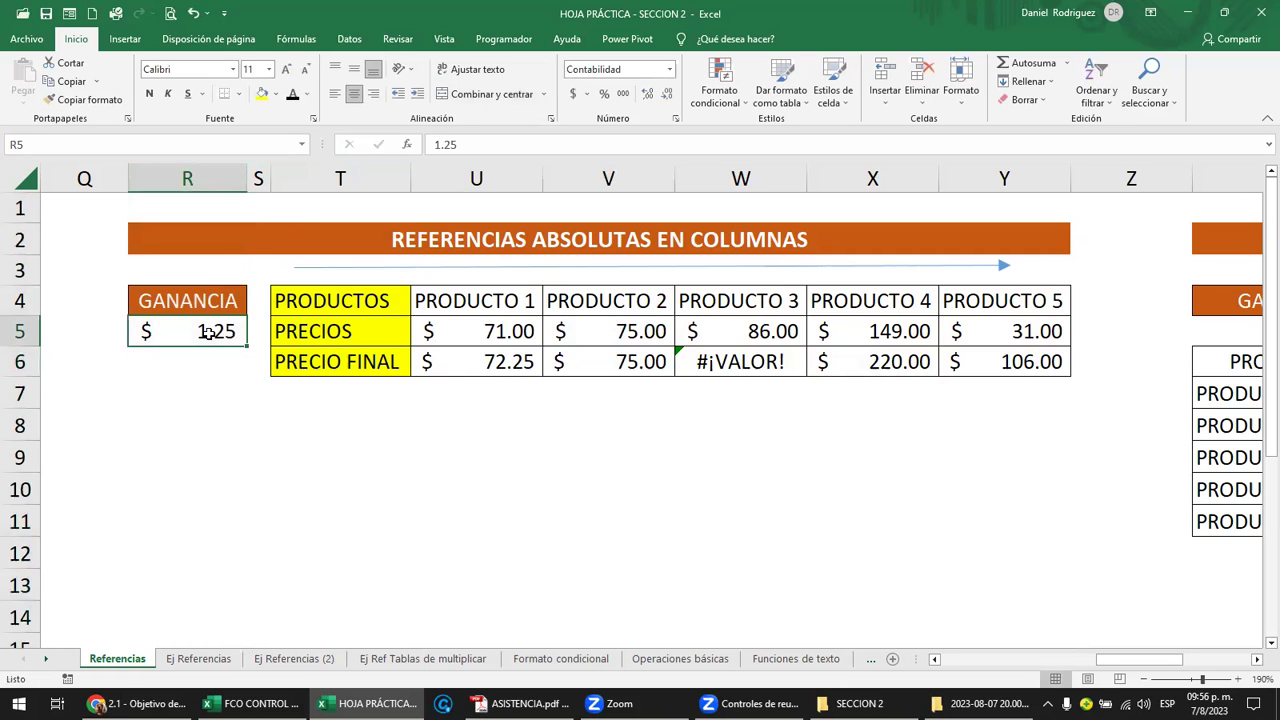
click(183, 178)
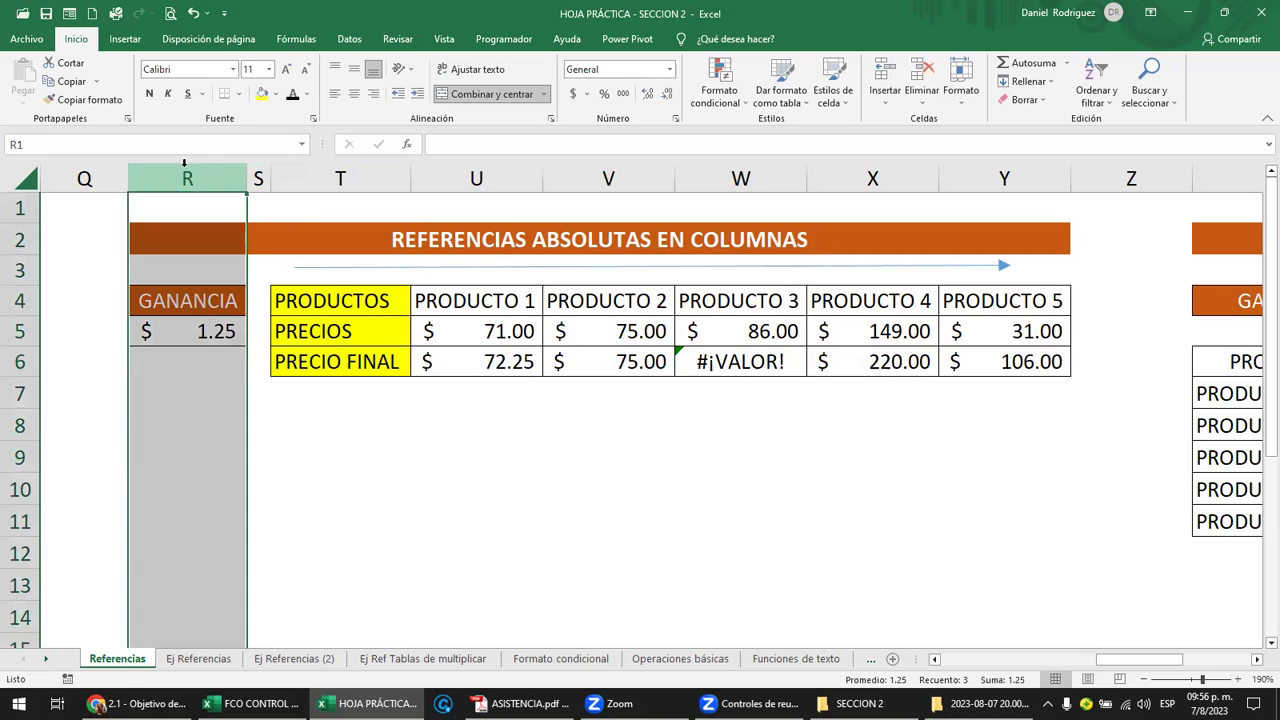
click(259, 176)
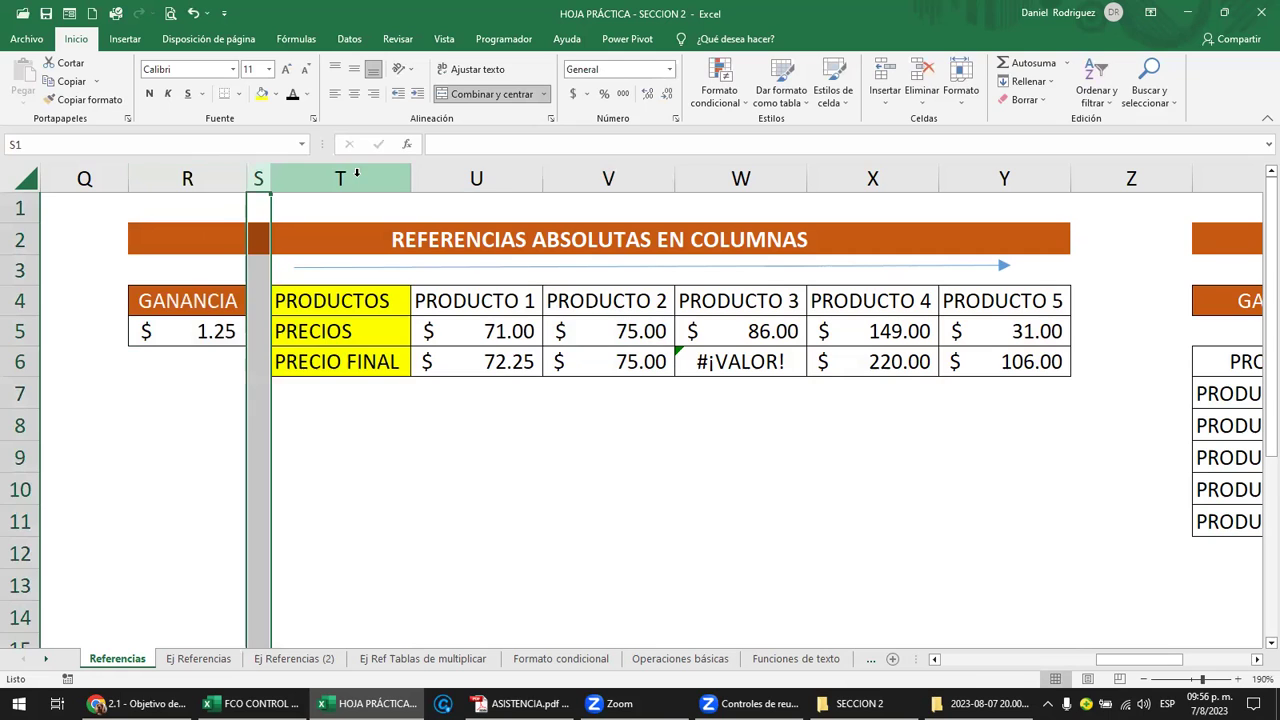
click(356, 176)
double_click(525, 363)
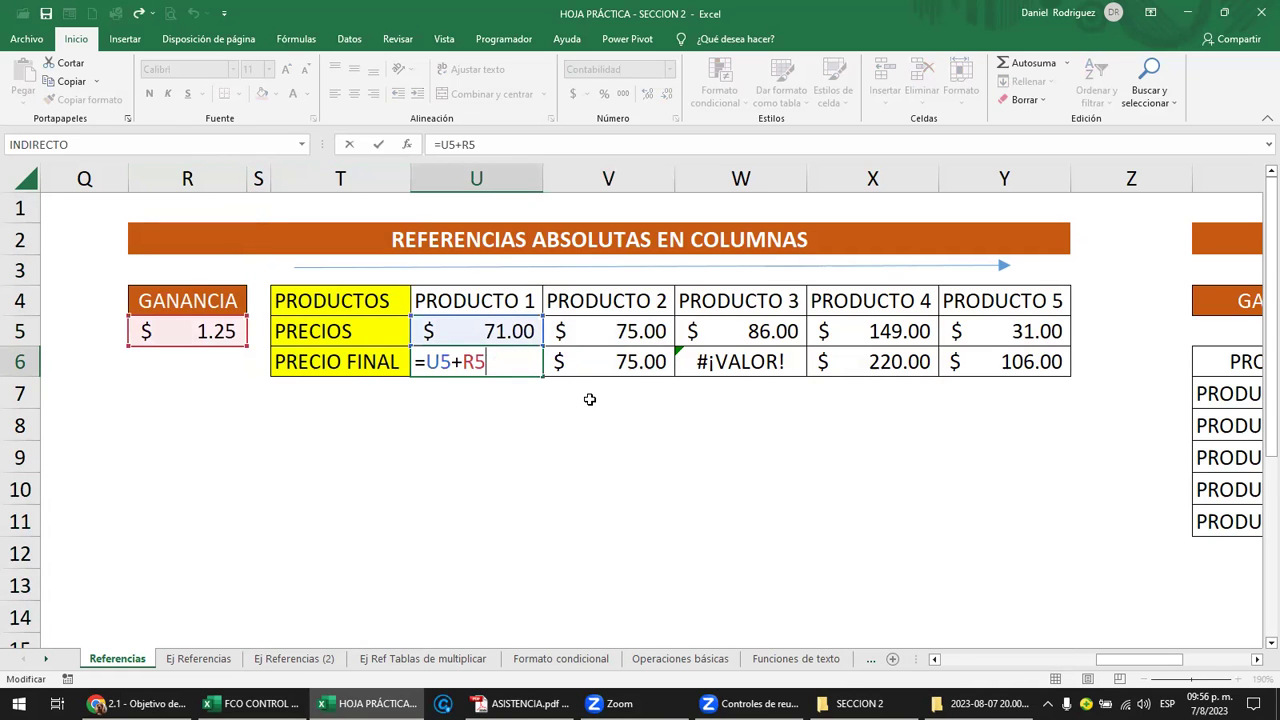
Change U6 to =U5+$R5 and fill it to Y6, giving $72.25 through $32.25
click(465, 362)
click(502, 355)
key(F4)
key(F4)
key(F4)
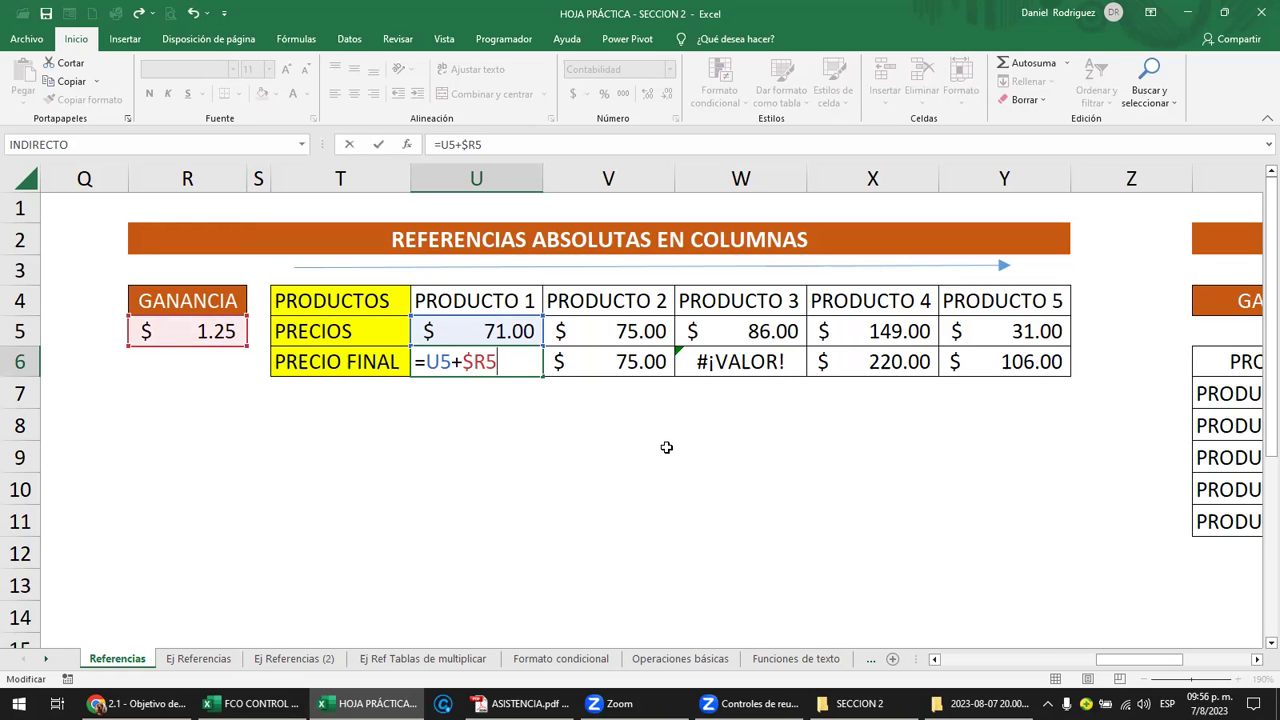
key(Return)
double_click(491, 359)
key(Escape)
drag(543, 377, 1030, 378)
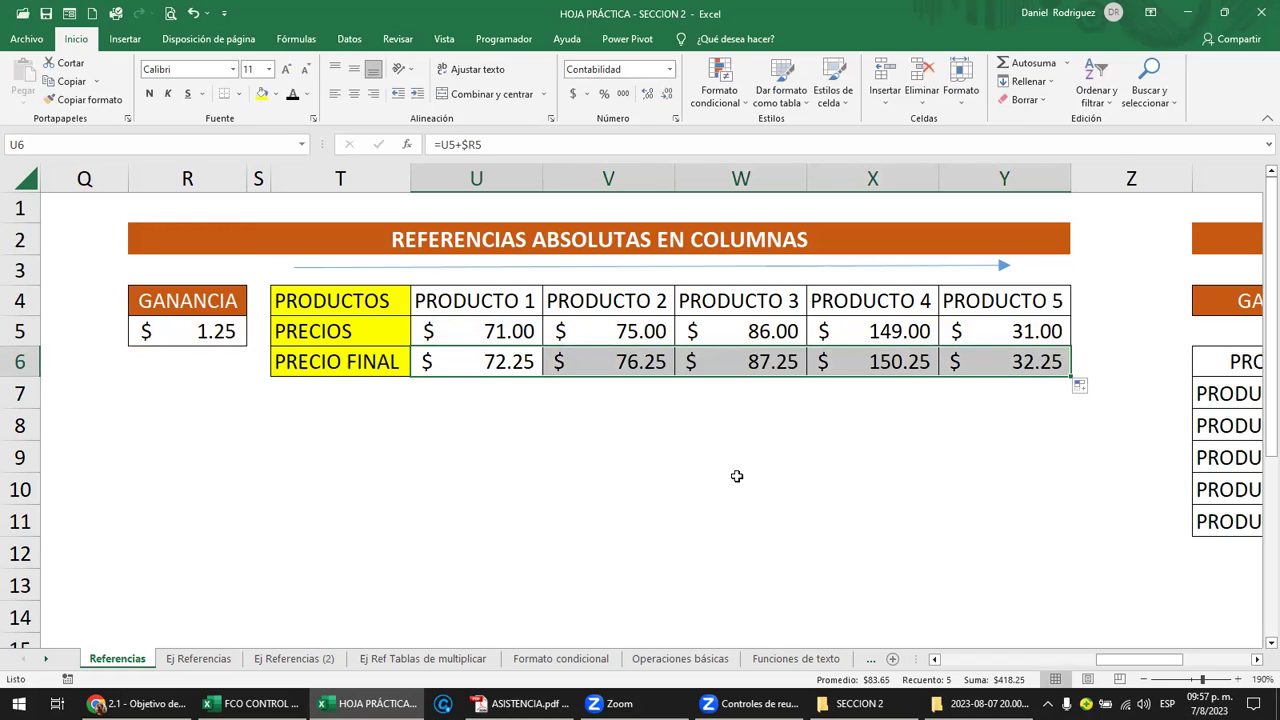
click(590, 428)
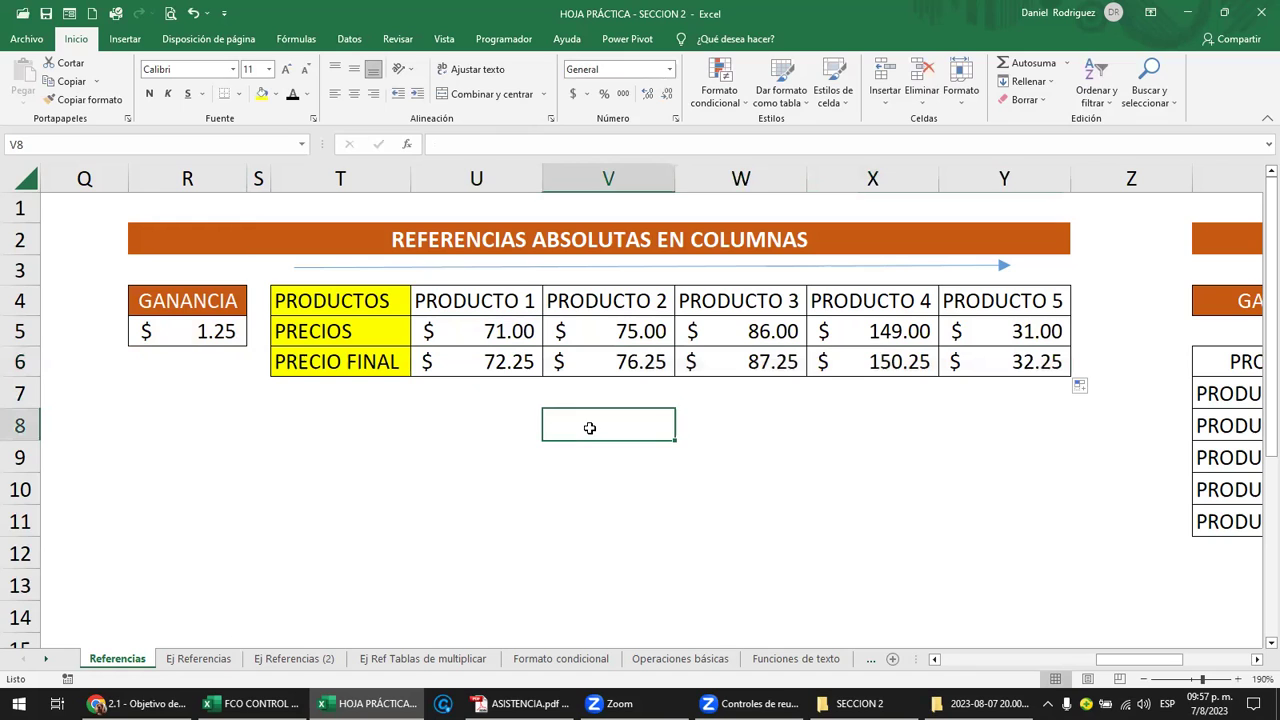
click(507, 364)
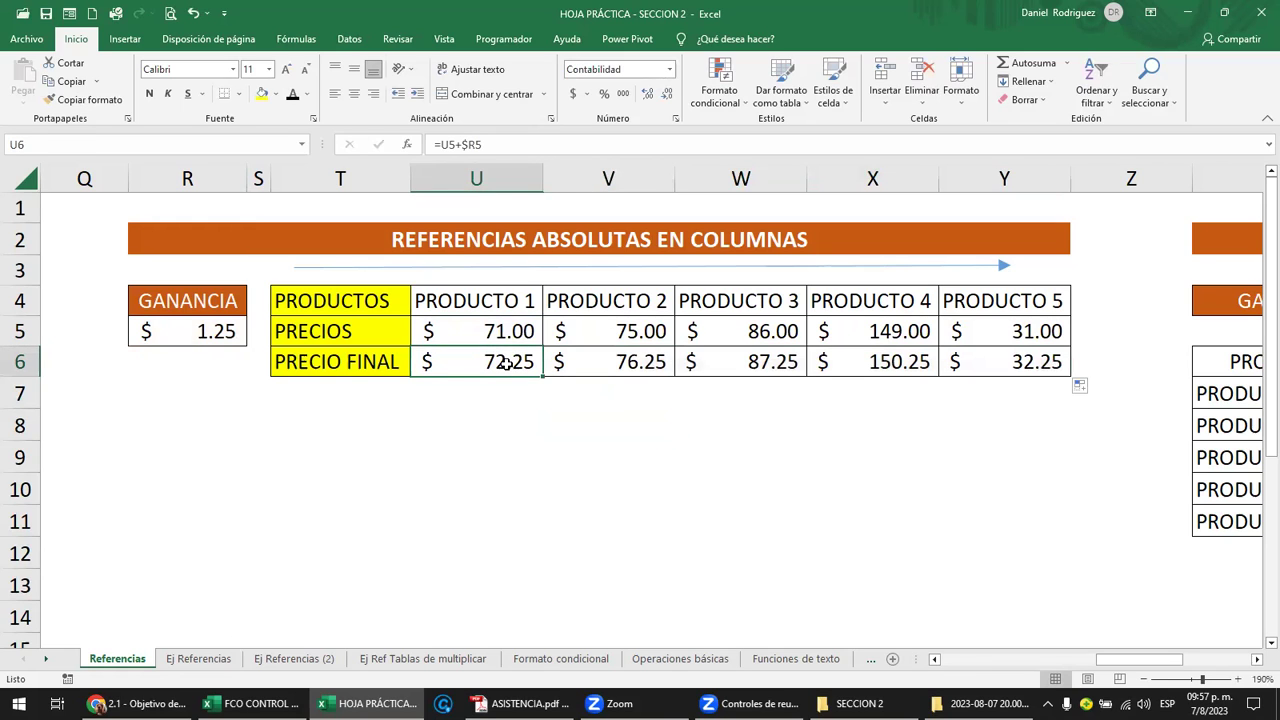
double_click(507, 364)
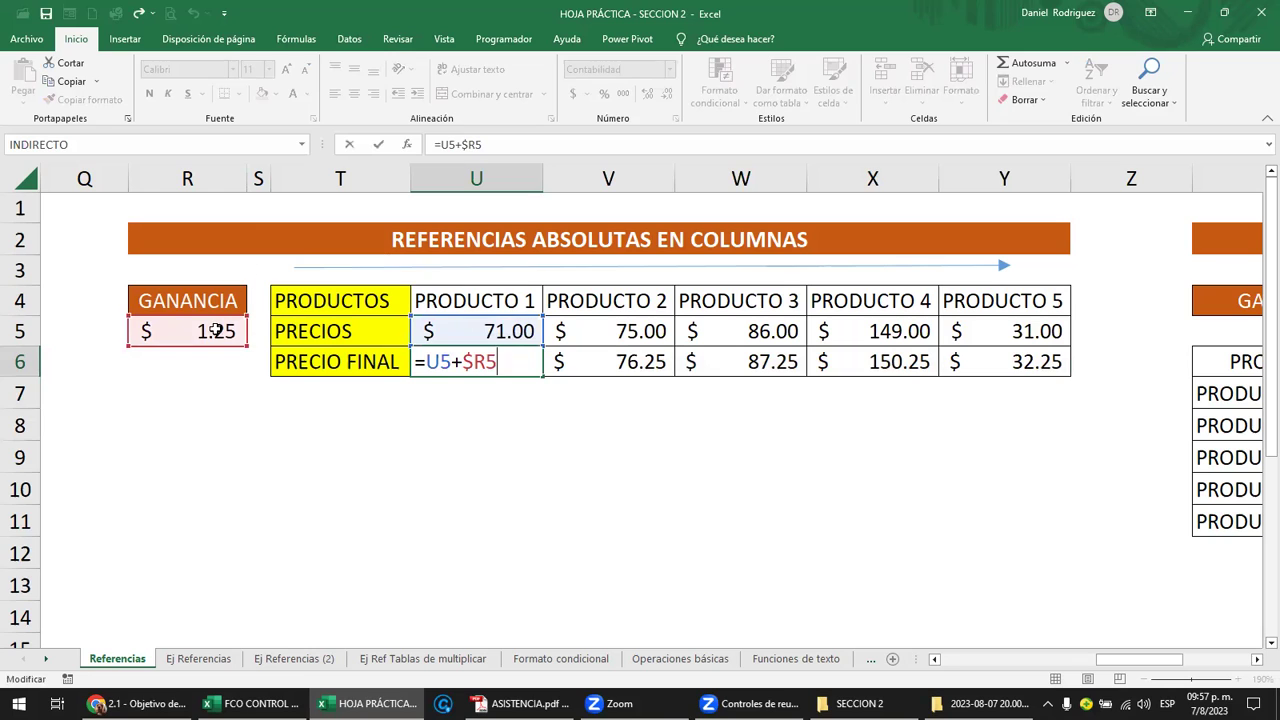
key(ctrl+Return)
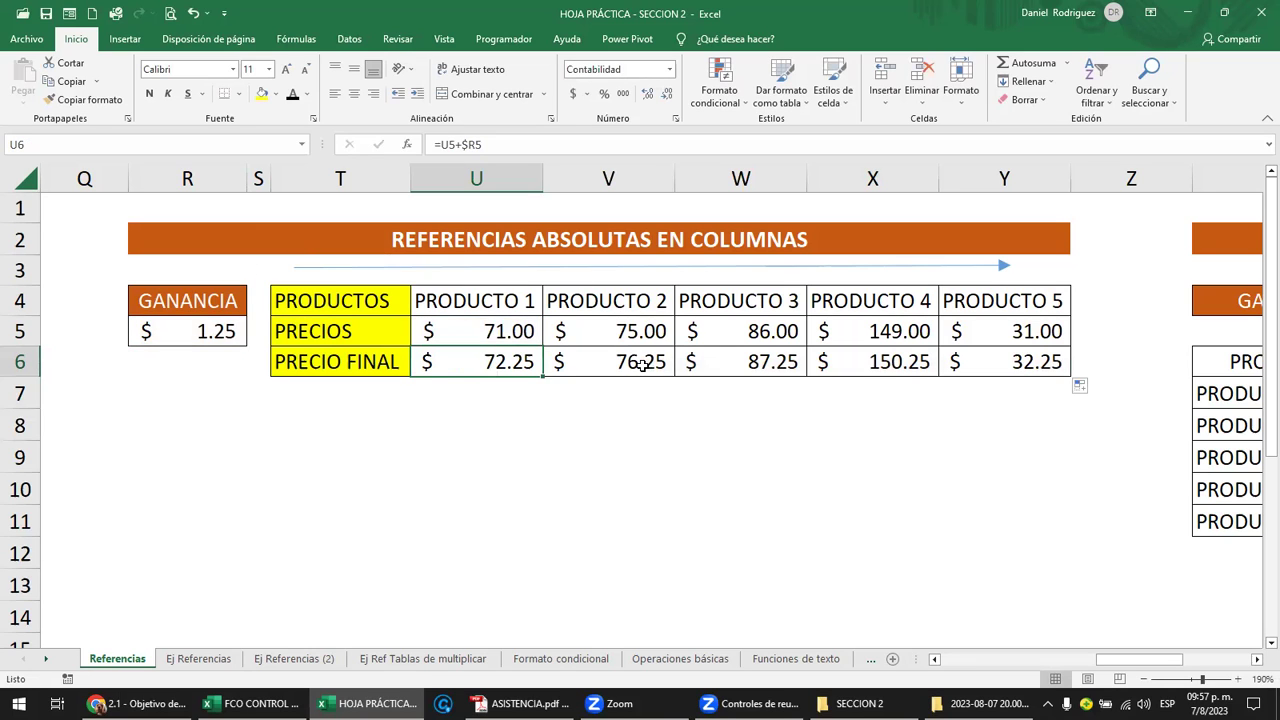
click(641, 364)
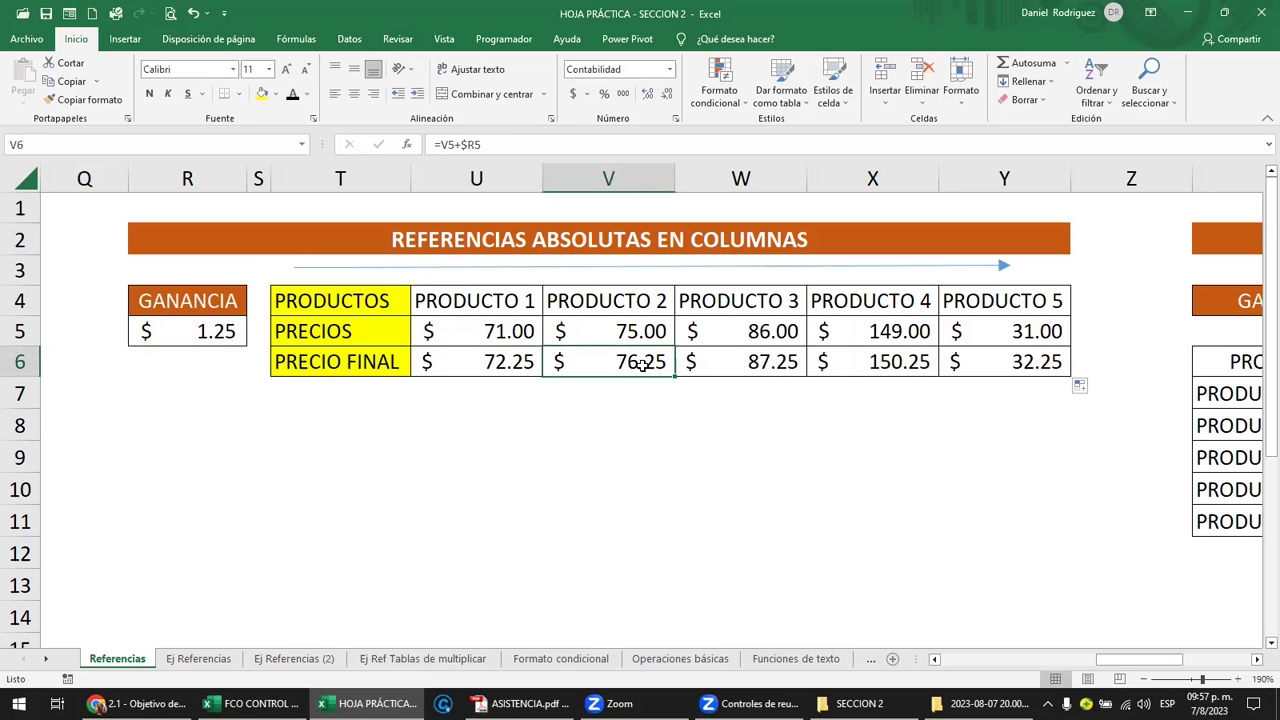
double_click(641, 364)
key(ctrl+Return)
double_click(632, 366)
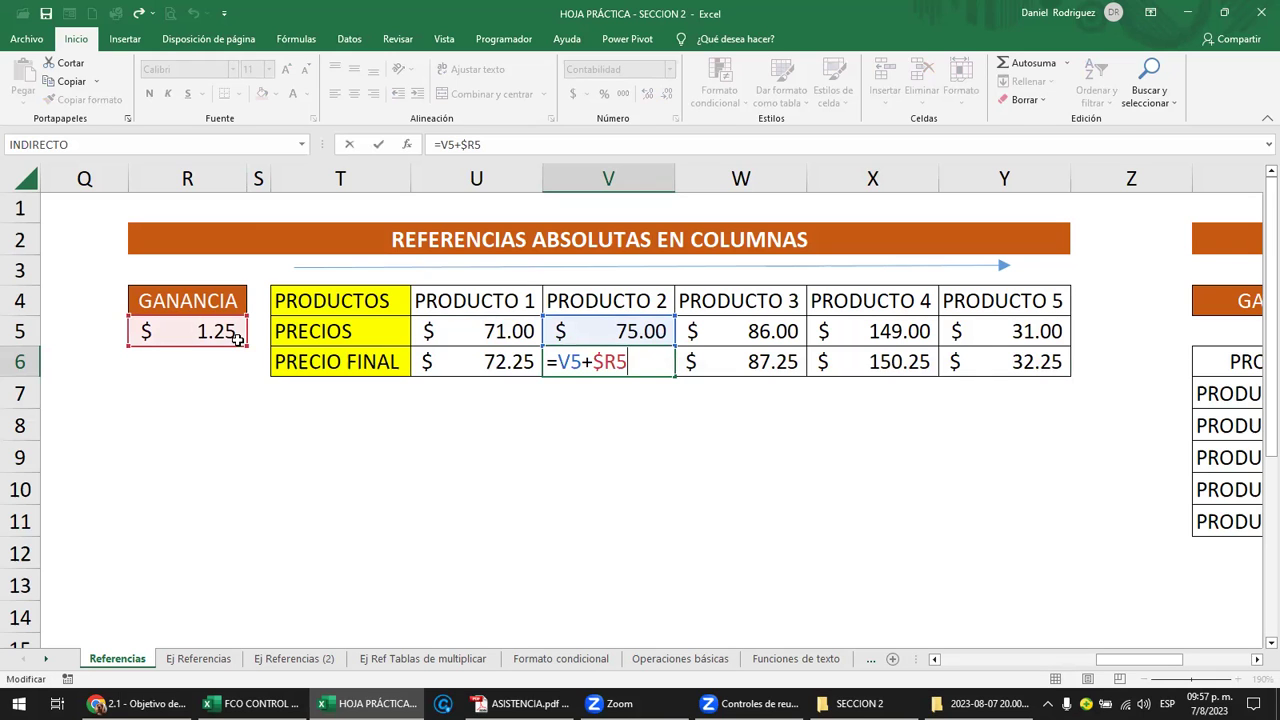
click(775, 362)
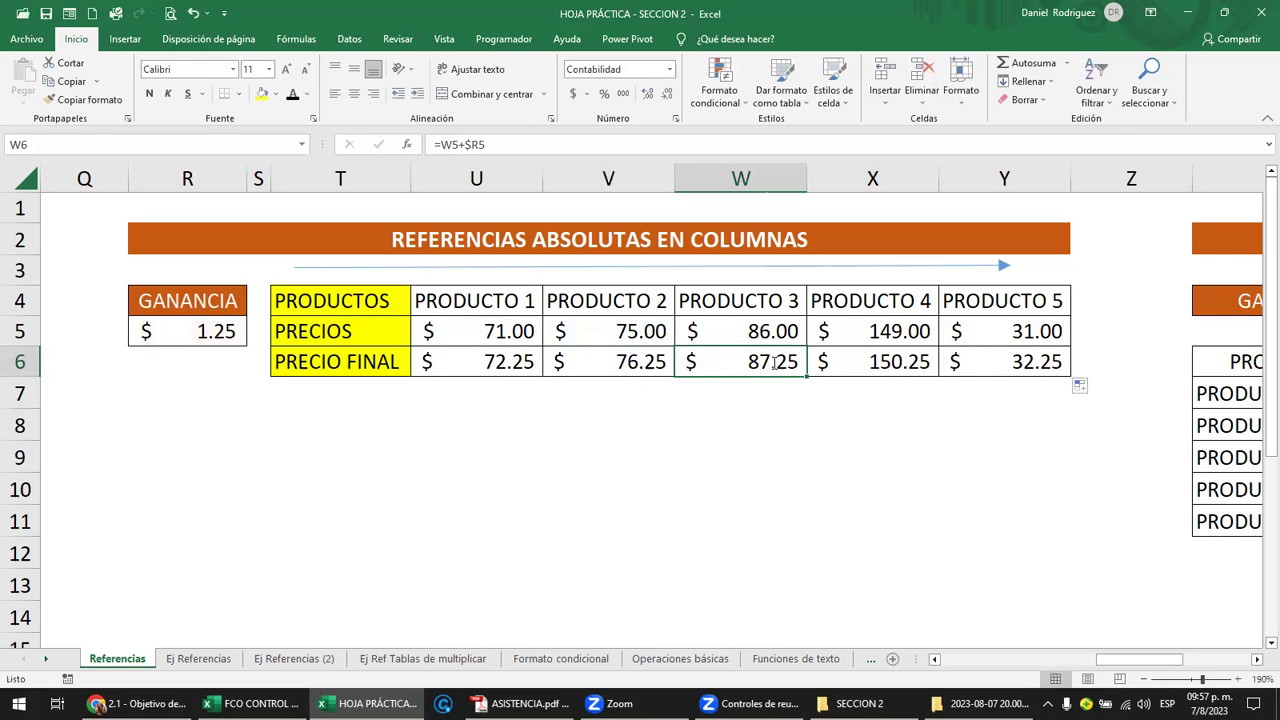
double_click(775, 362)
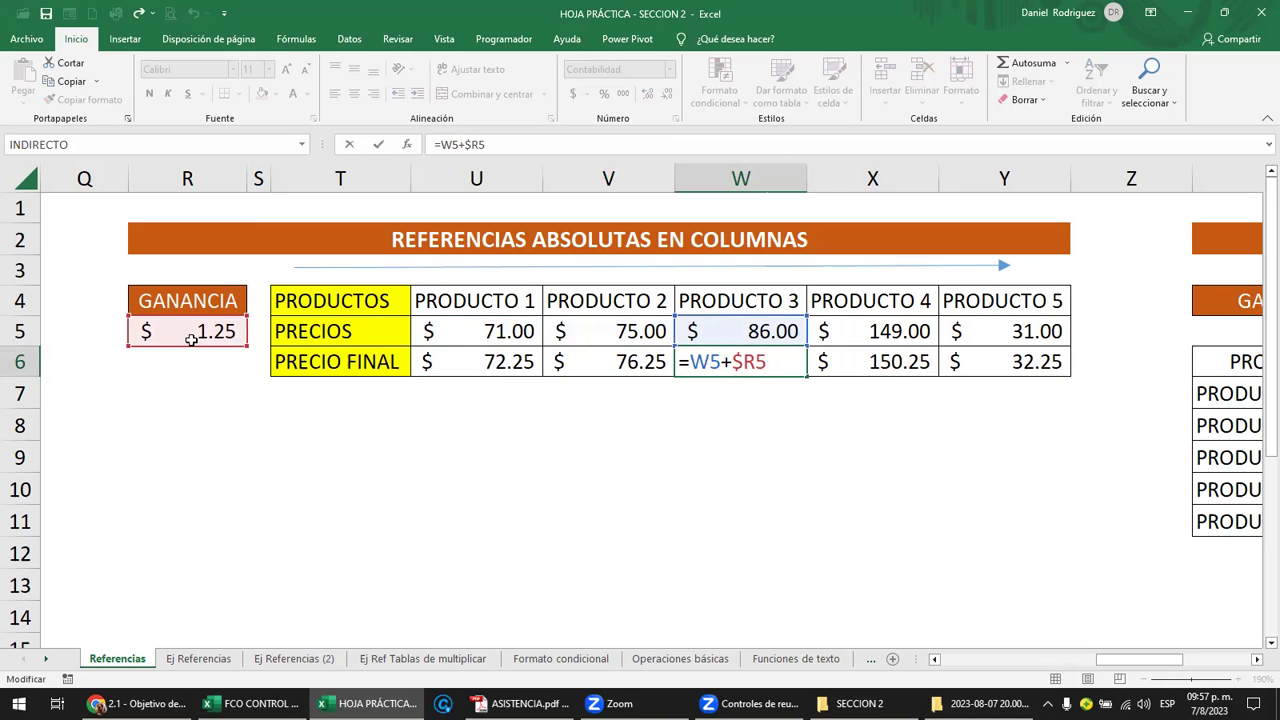
click(870, 362)
double_click(875, 362)
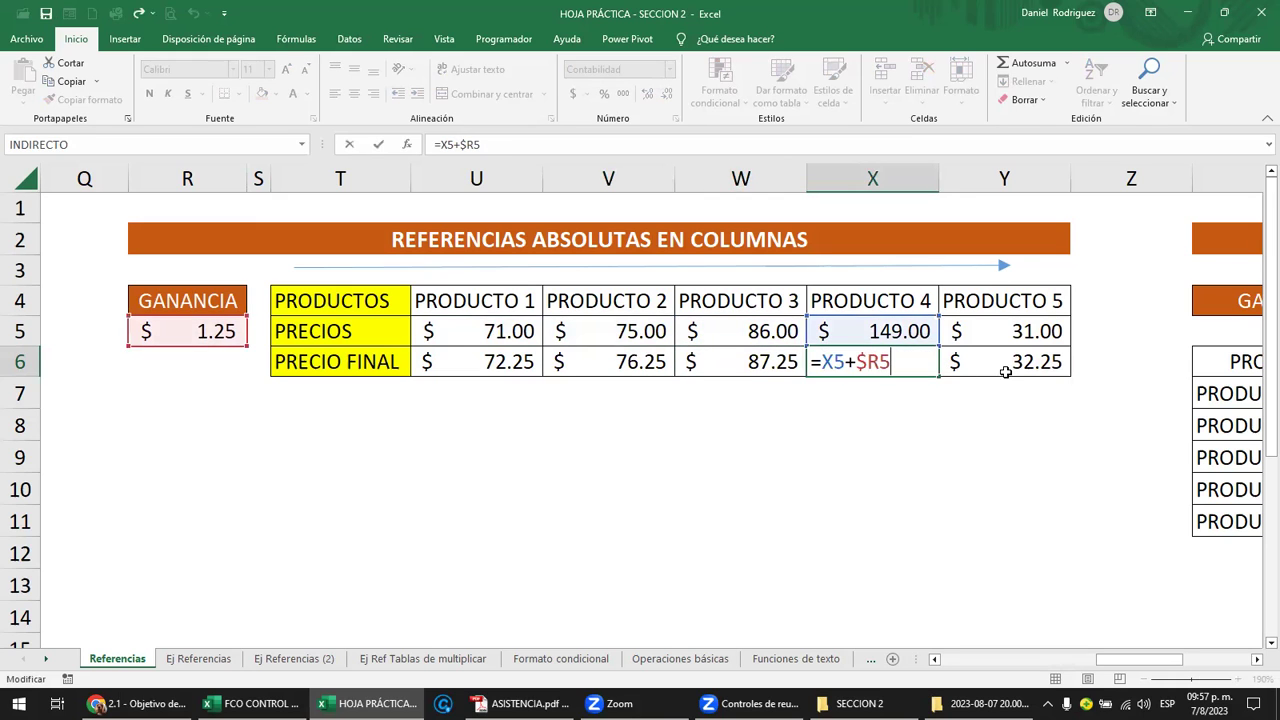
click(1030, 366)
double_click(1030, 366)
key(Escape)
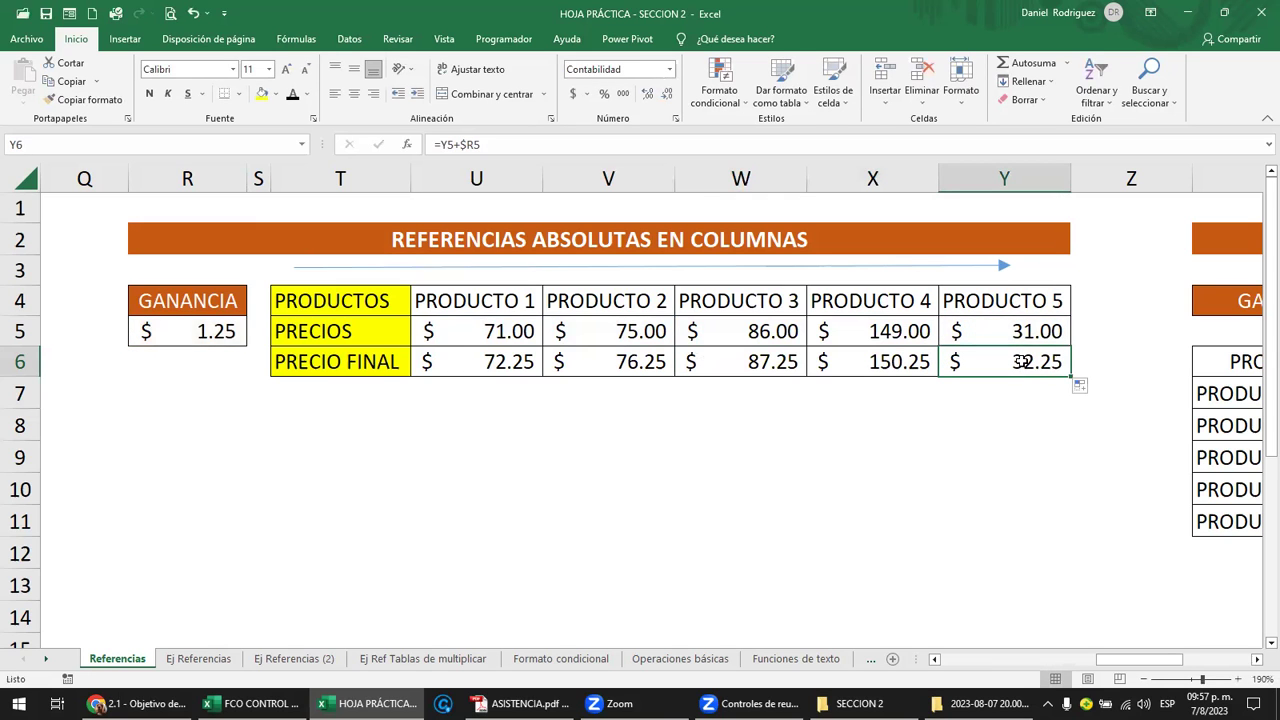
click(1040, 304)
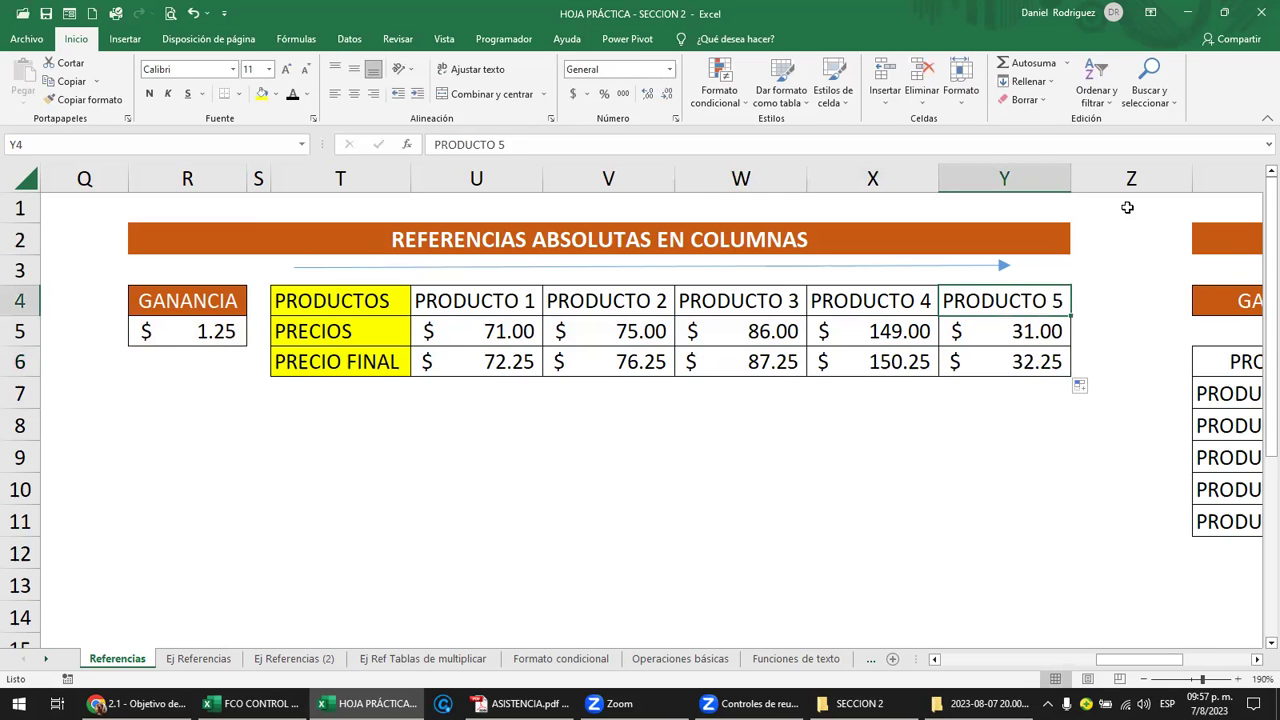
Insert a new column Z headed PRODUCTO 6 with price 45
key(Right)
key(Right)
key(Right)
right_click(766, 178)
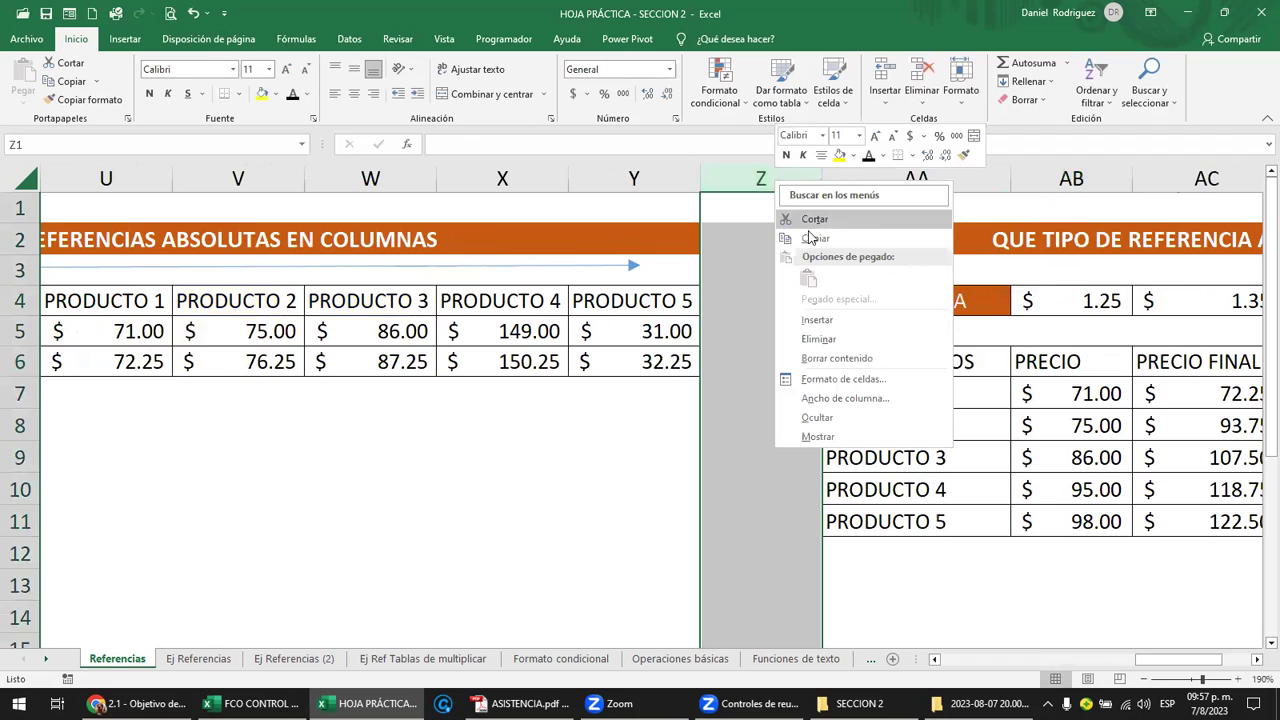
click(834, 322)
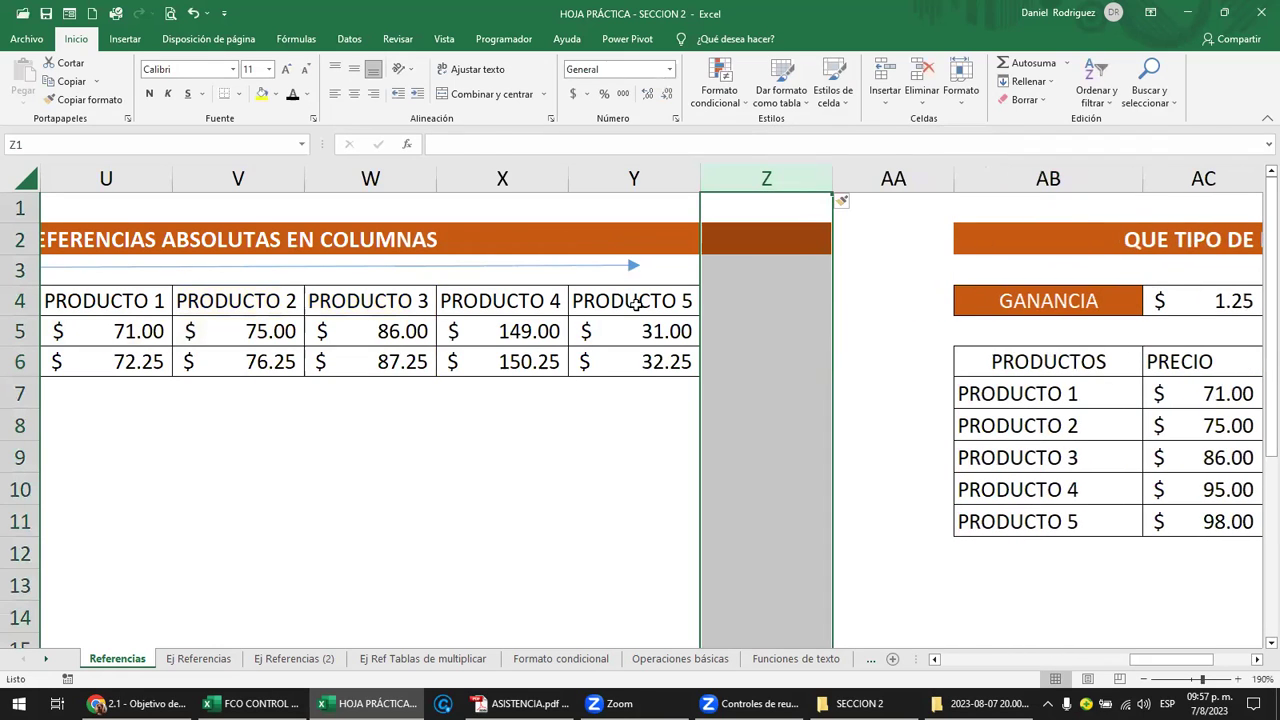
click(636, 304)
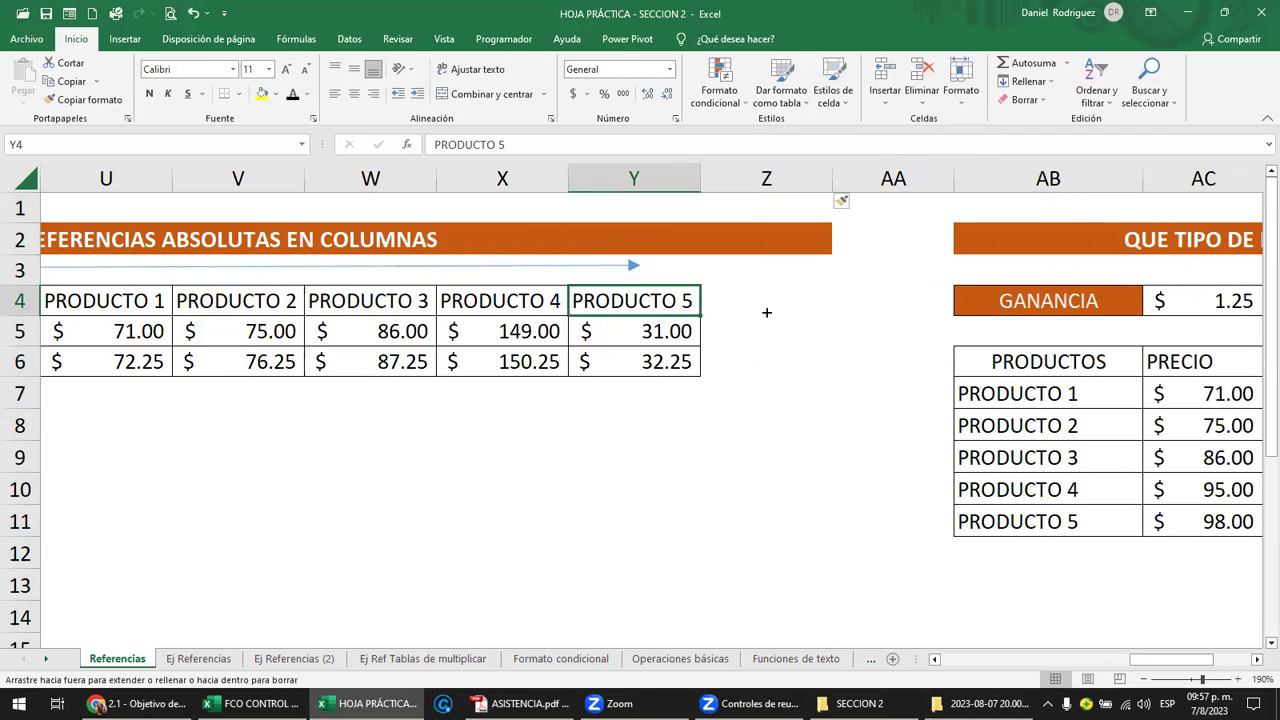
drag(702, 317, 785, 306)
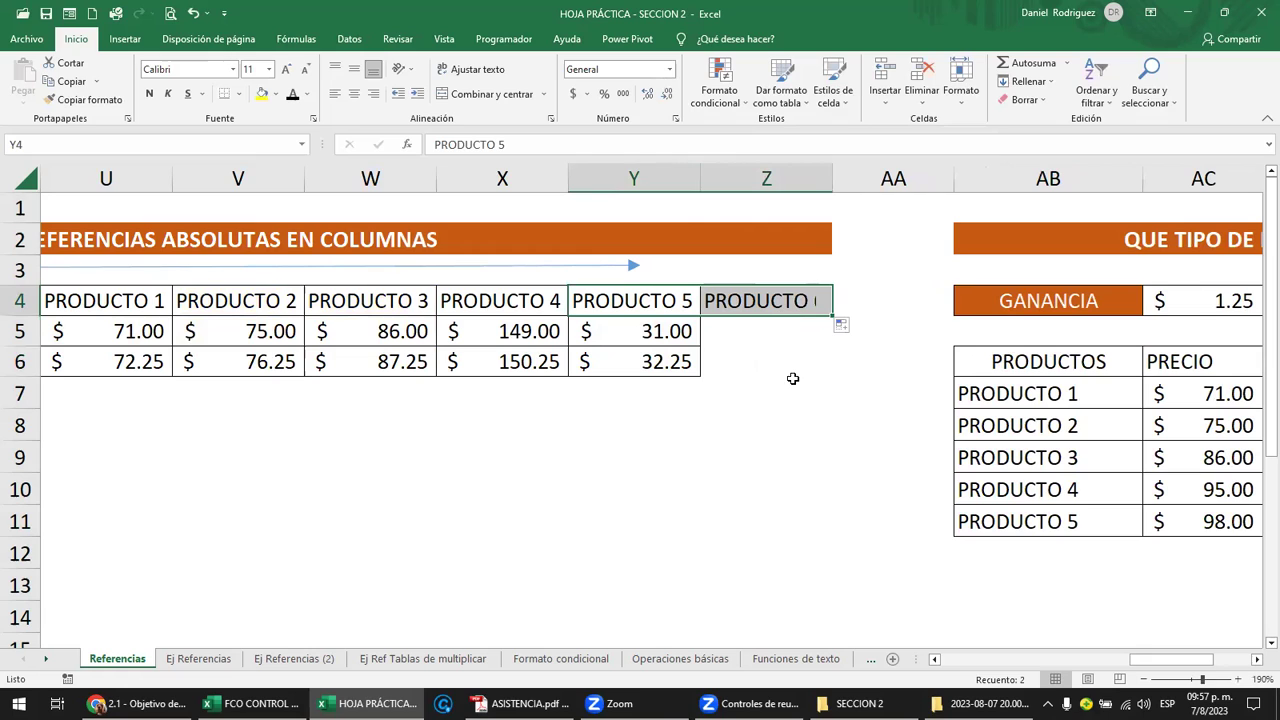
click(762, 332)
text(45)
key(Return)
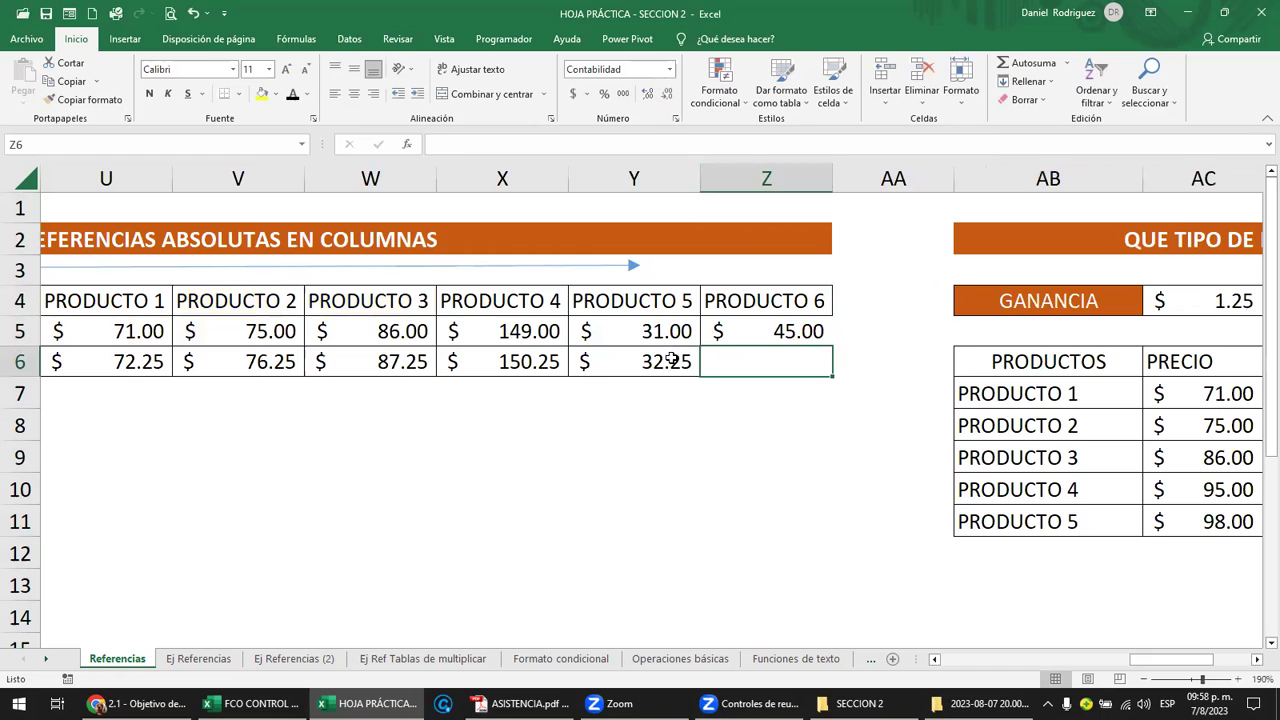
Fill the final-price formula into Z6 and verify =Z5+$R5 shows $46.25
click(670, 360)
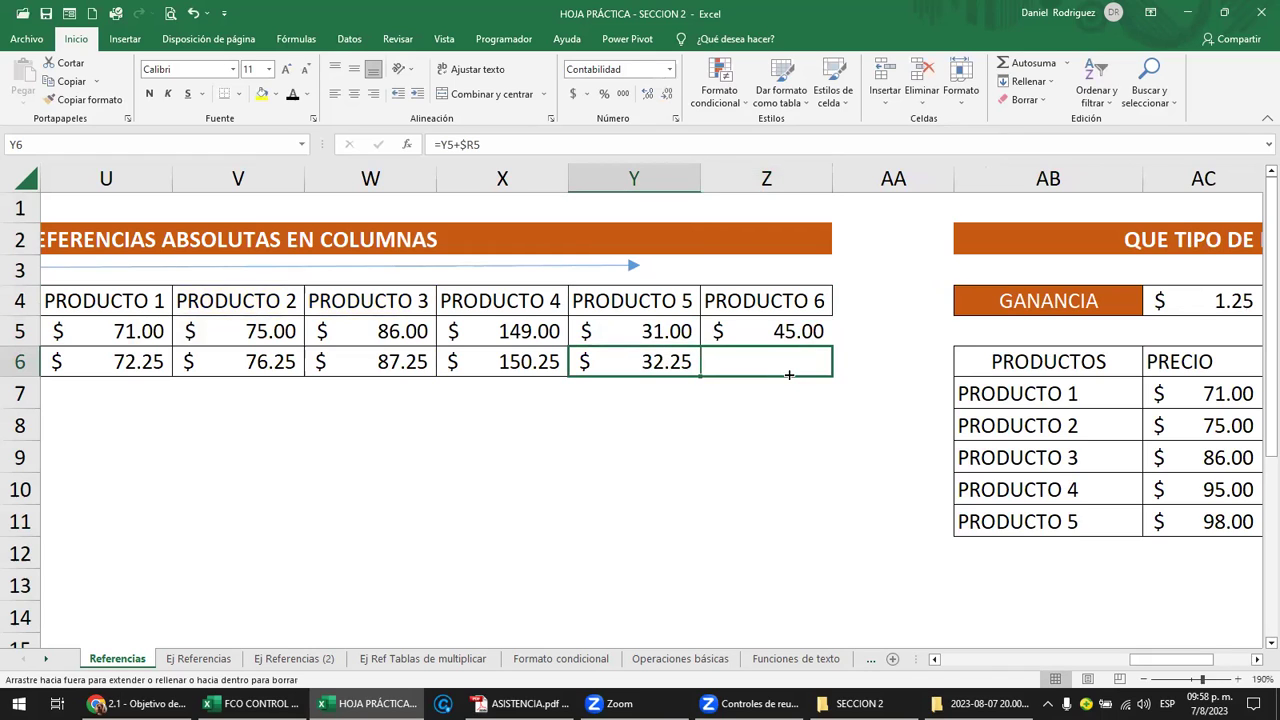
drag(701, 376, 789, 374)
click(760, 420)
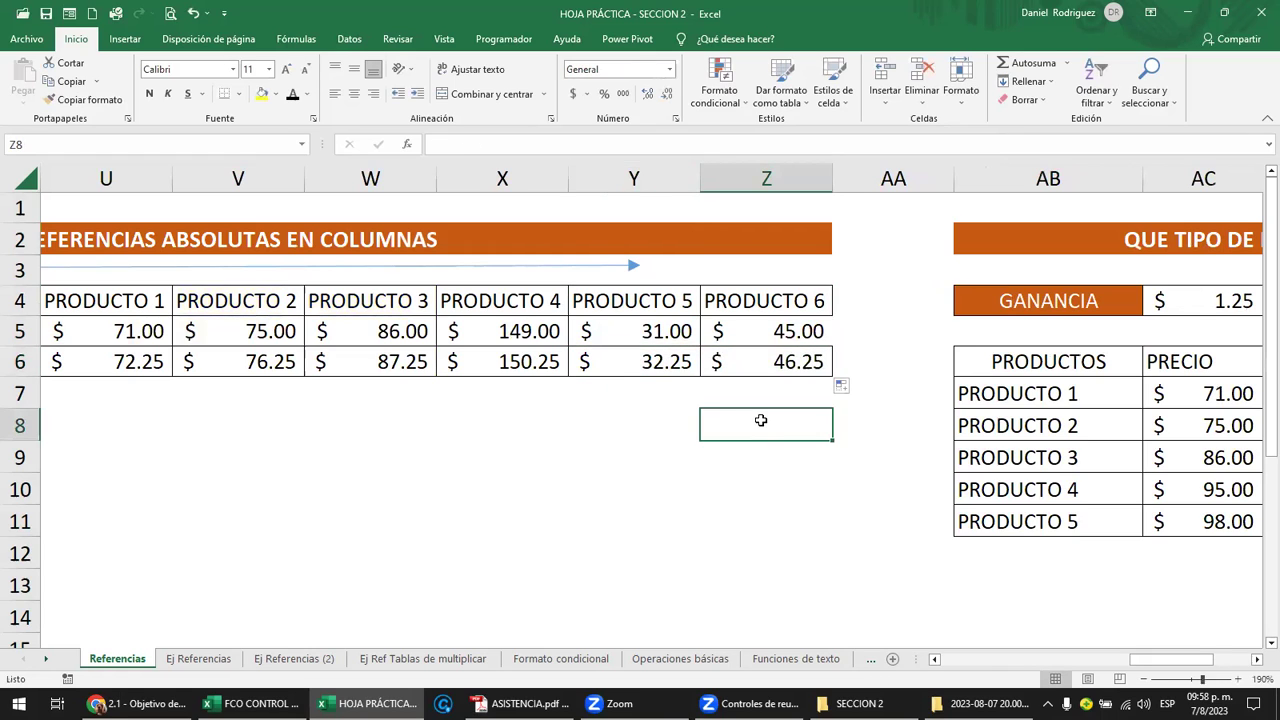
key(Left)
key(Left)
key(Left)
key(Left)
key(Left)
key(Left)
key(Left)
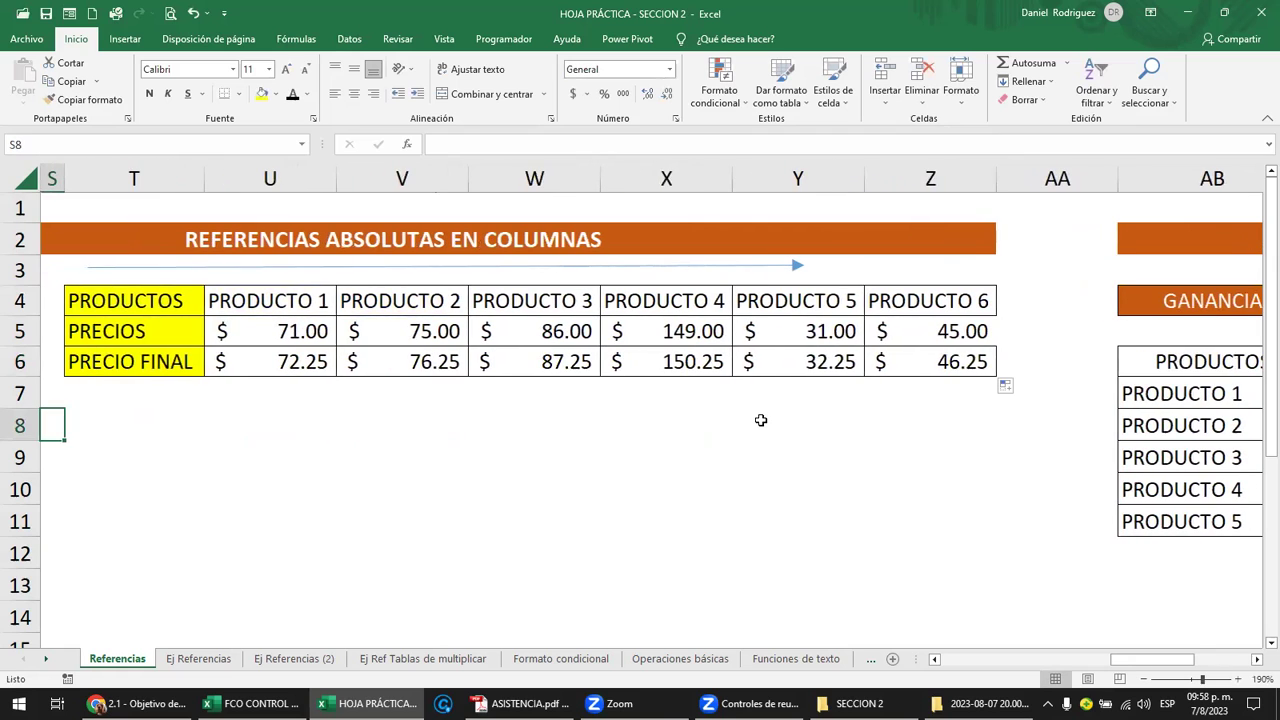
click(981, 361)
double_click(981, 361)
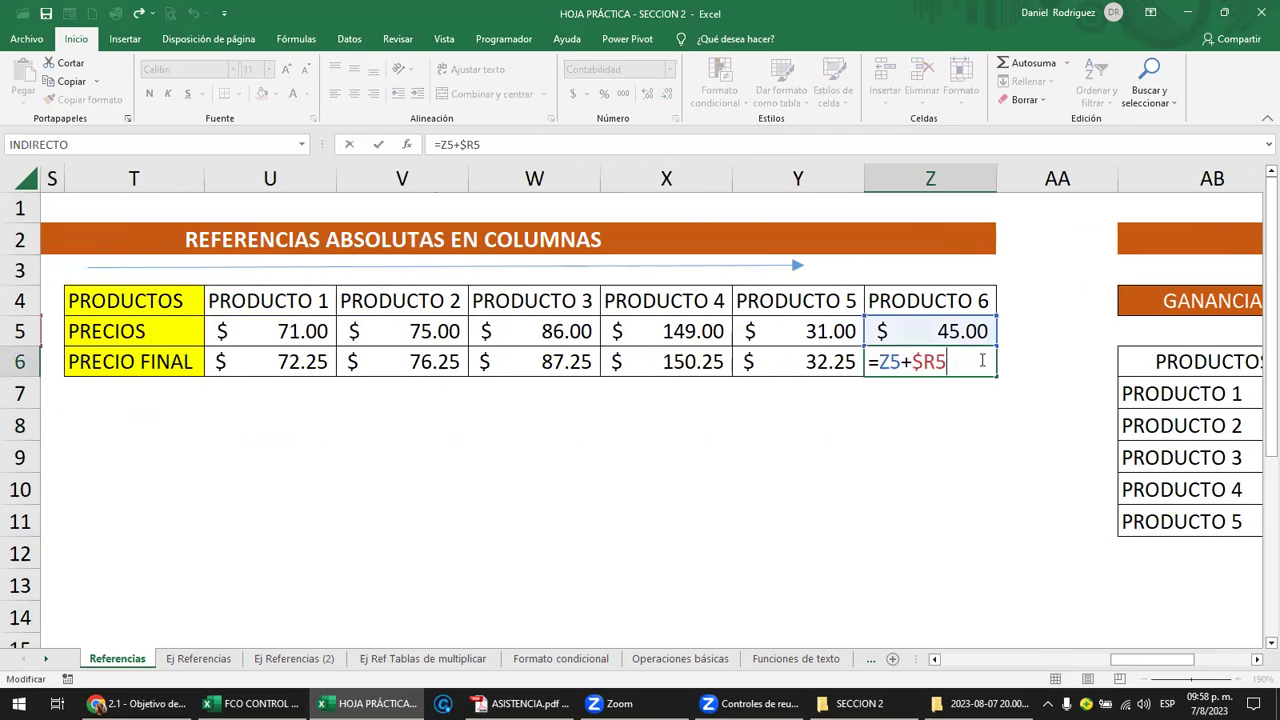
click(663, 474)
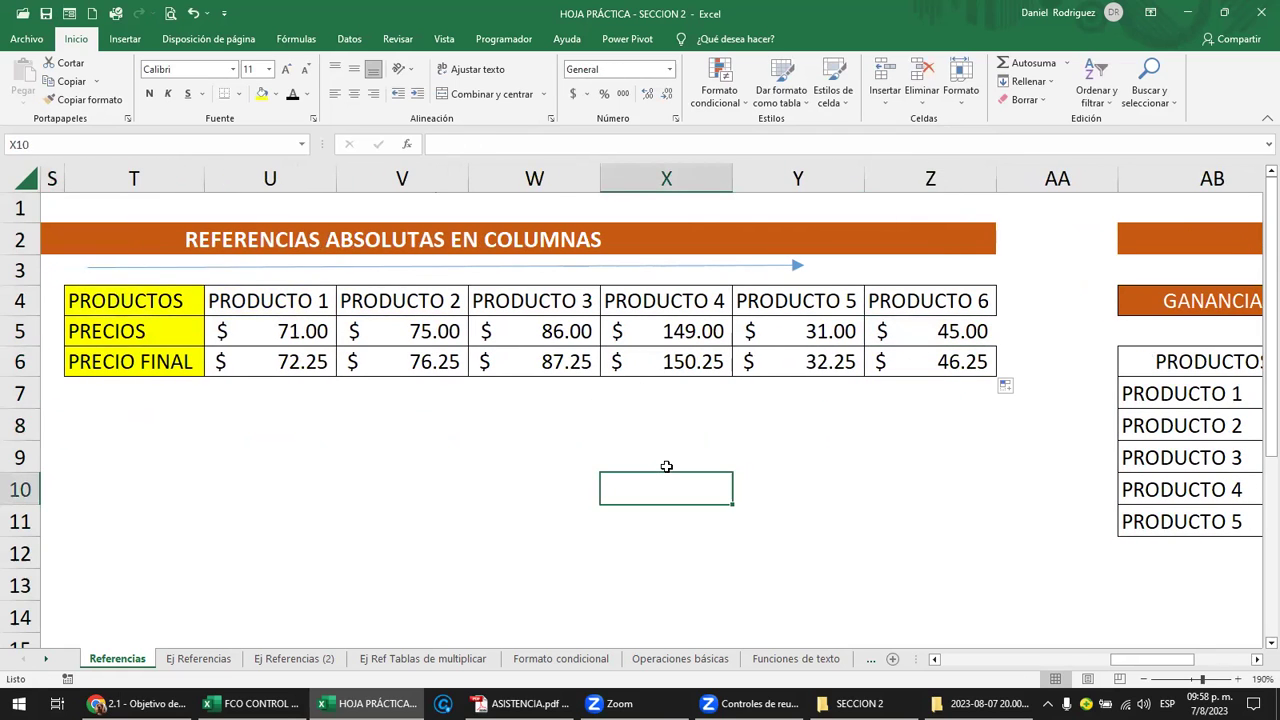
scroll(663, 468, down, 1)
key(Left)
key(Left)
key(Left)
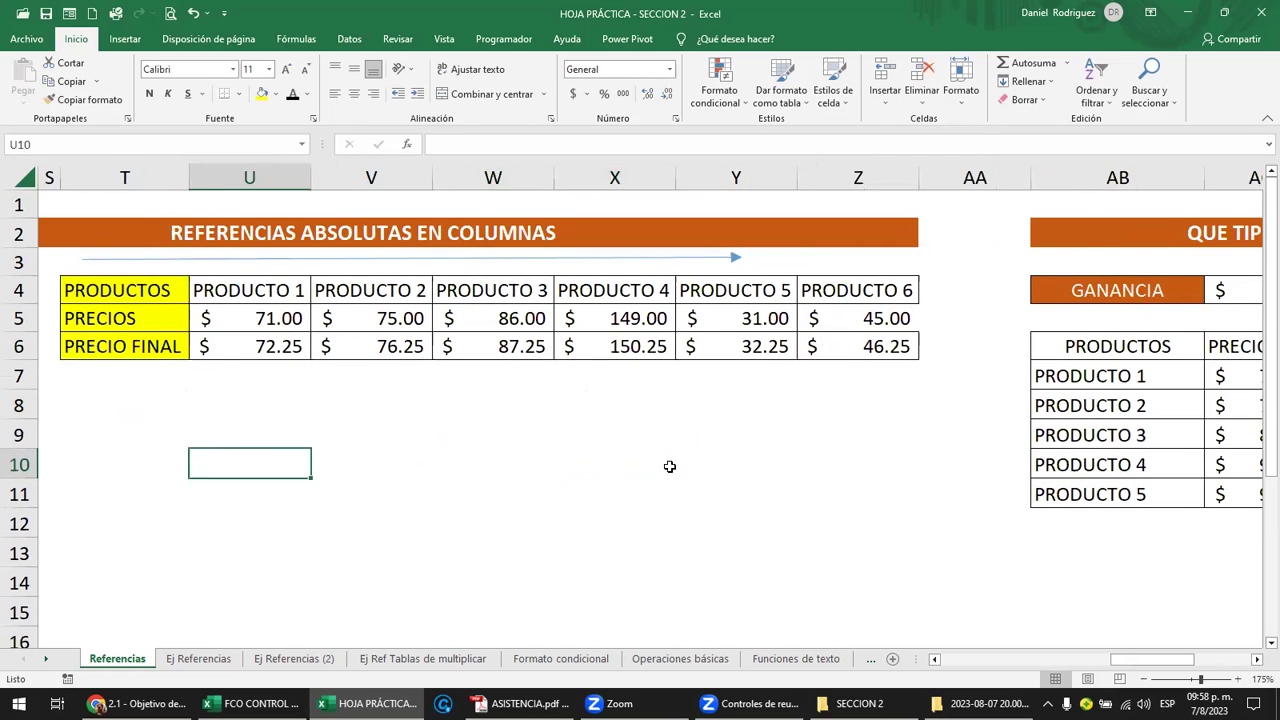
key(Left)
key(Left)
key(Left)
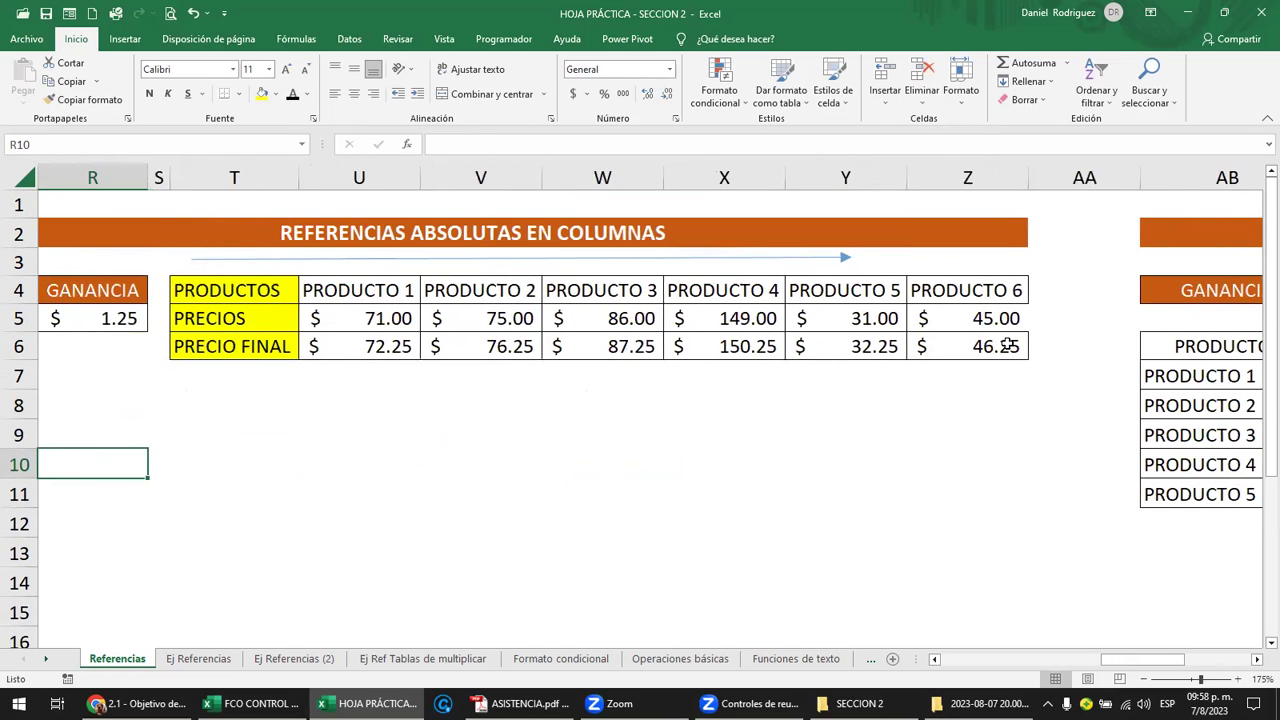
double_click(1003, 346)
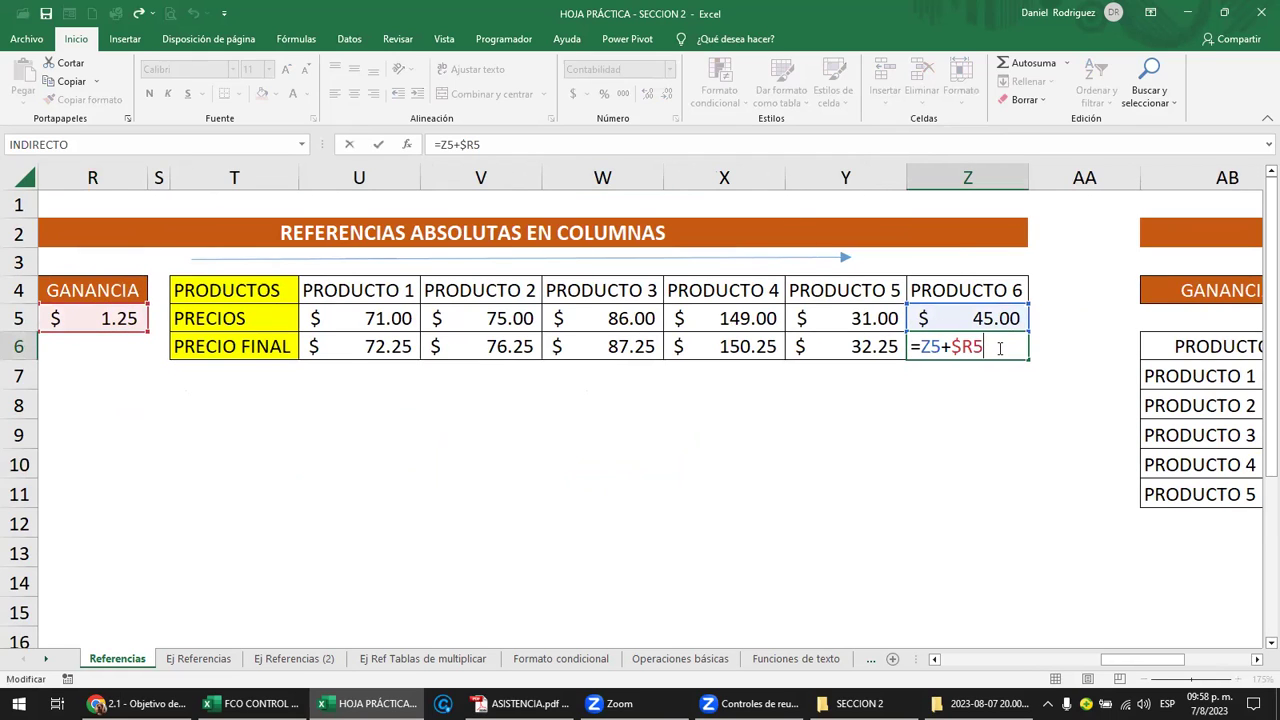
key(ctrl+Return)
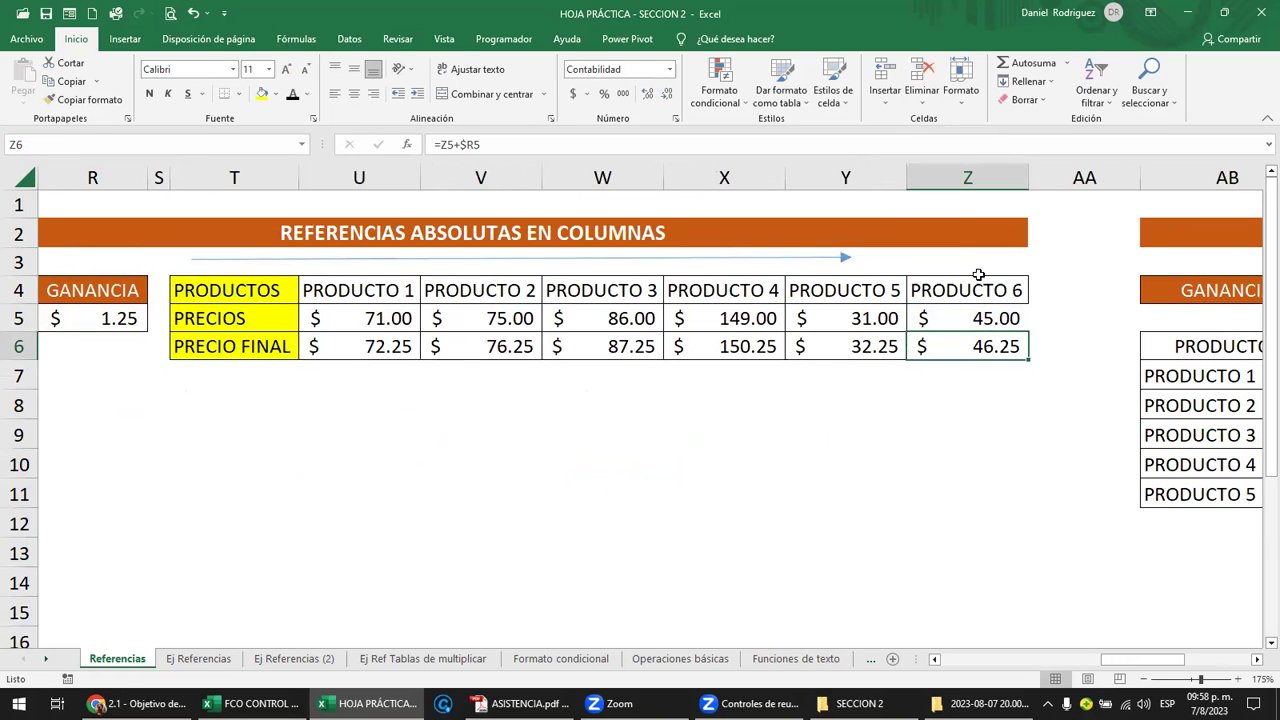
Copy PRODUCTO 5's column formatting onto the PRODUCTO 6 cells Z4:Z6
drag(1000, 291, 1003, 346)
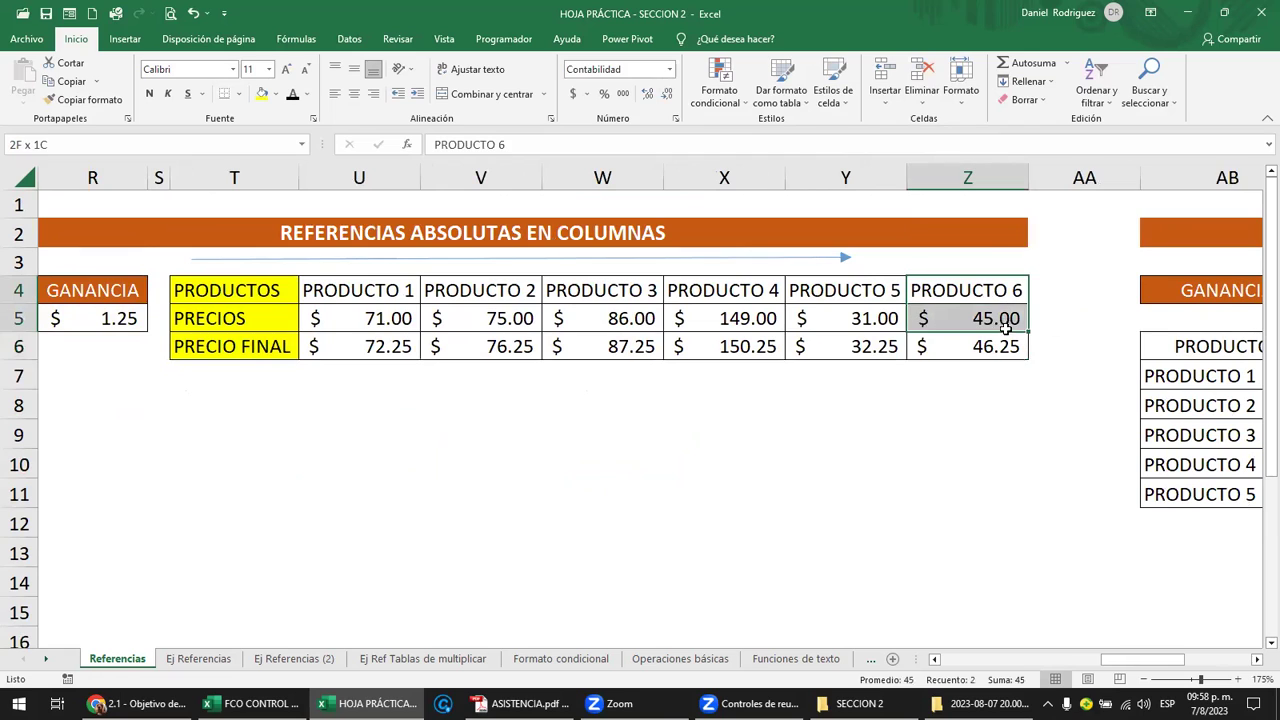
drag(880, 290, 860, 346)
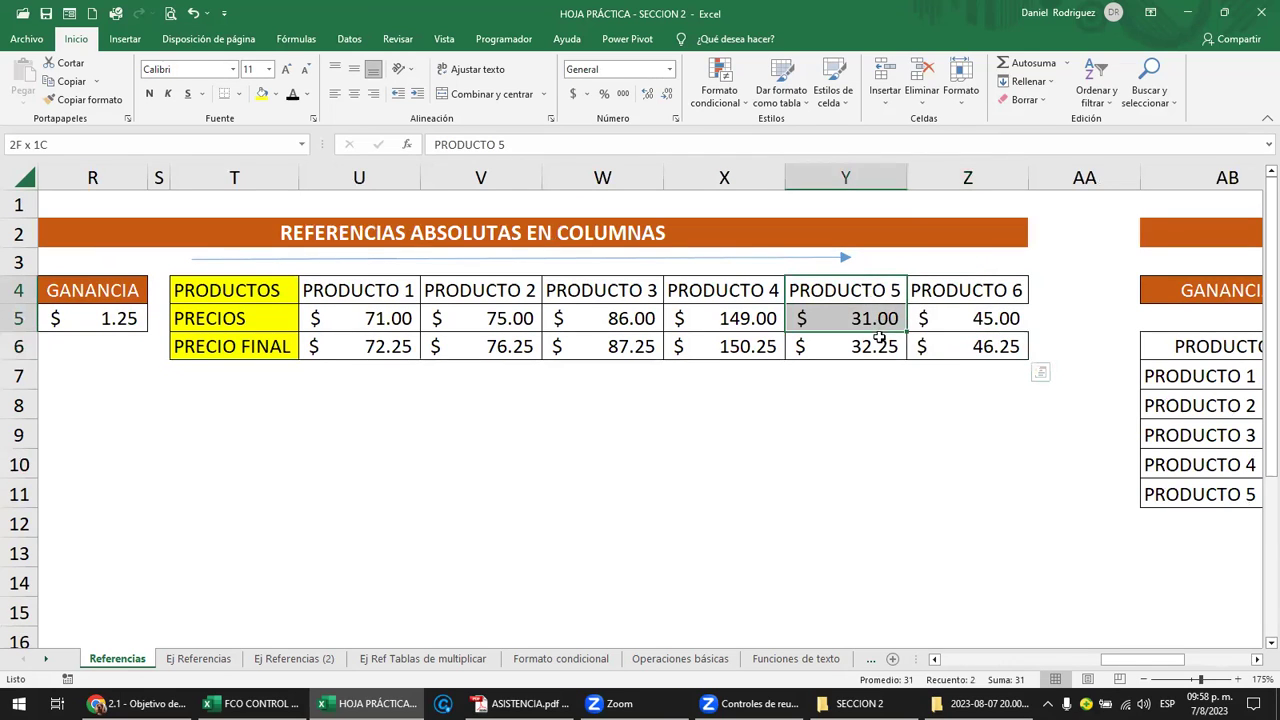
click(84, 100)
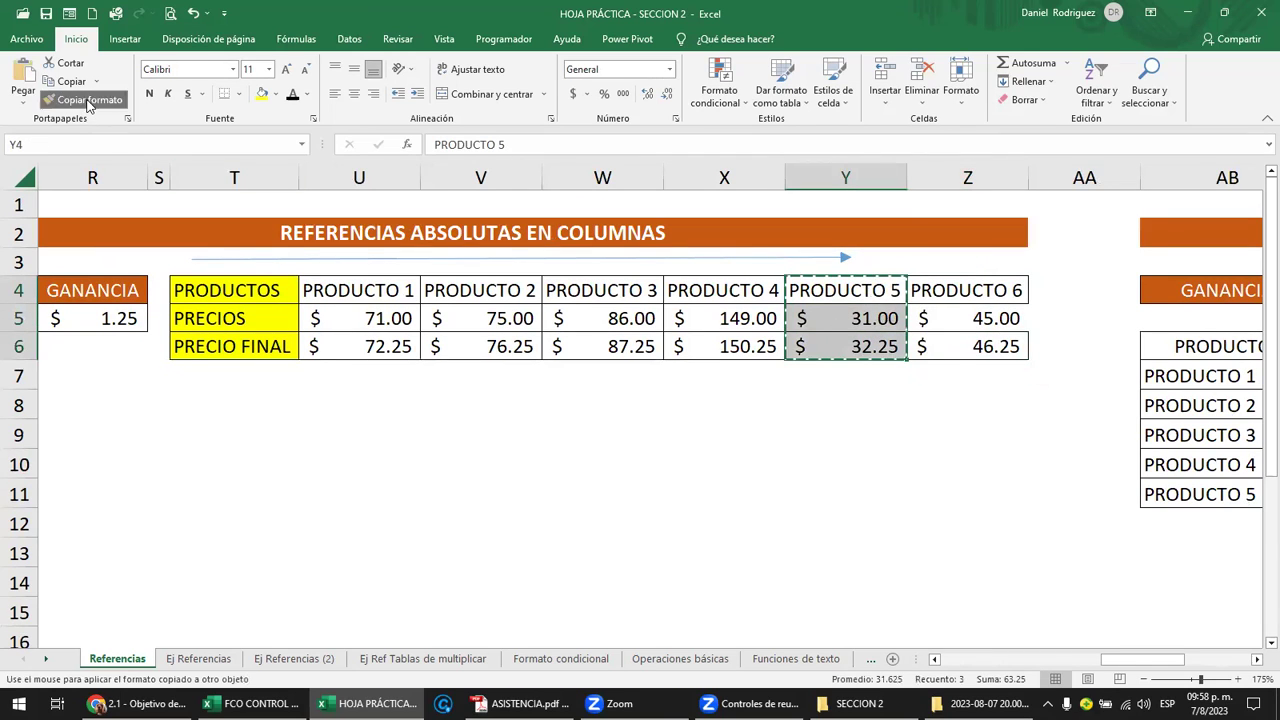
click(968, 290)
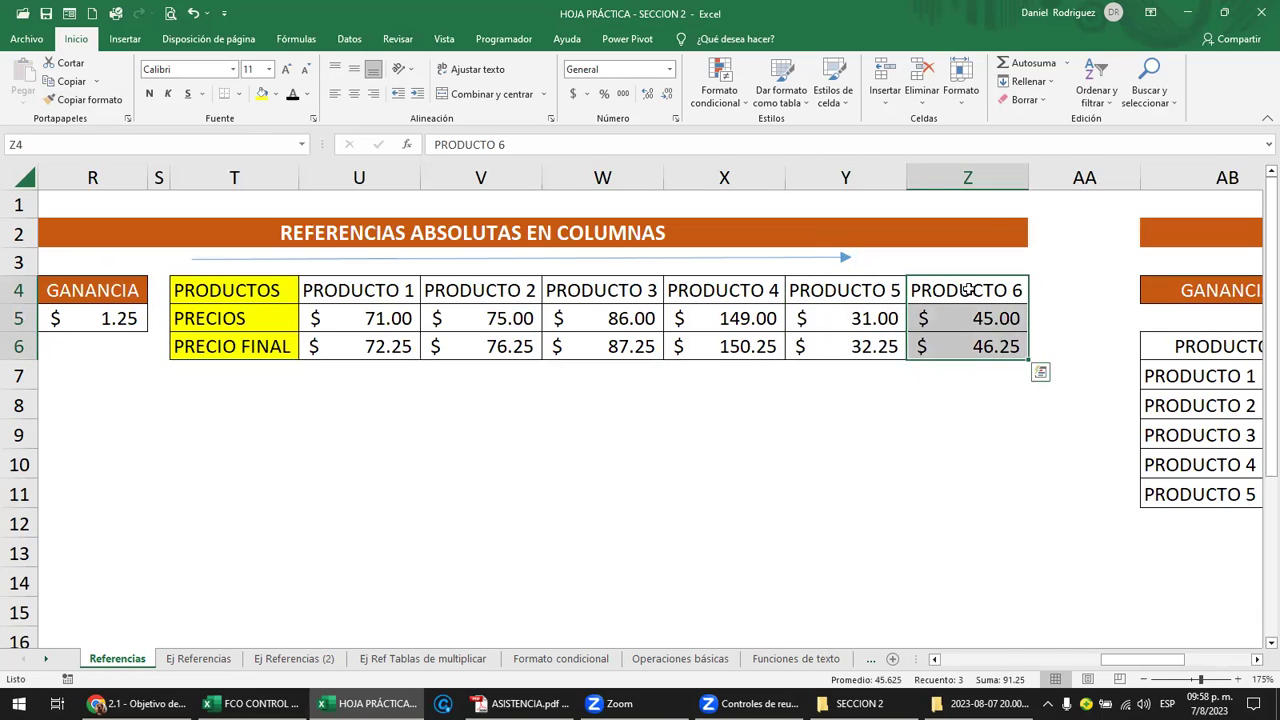
click(960, 393)
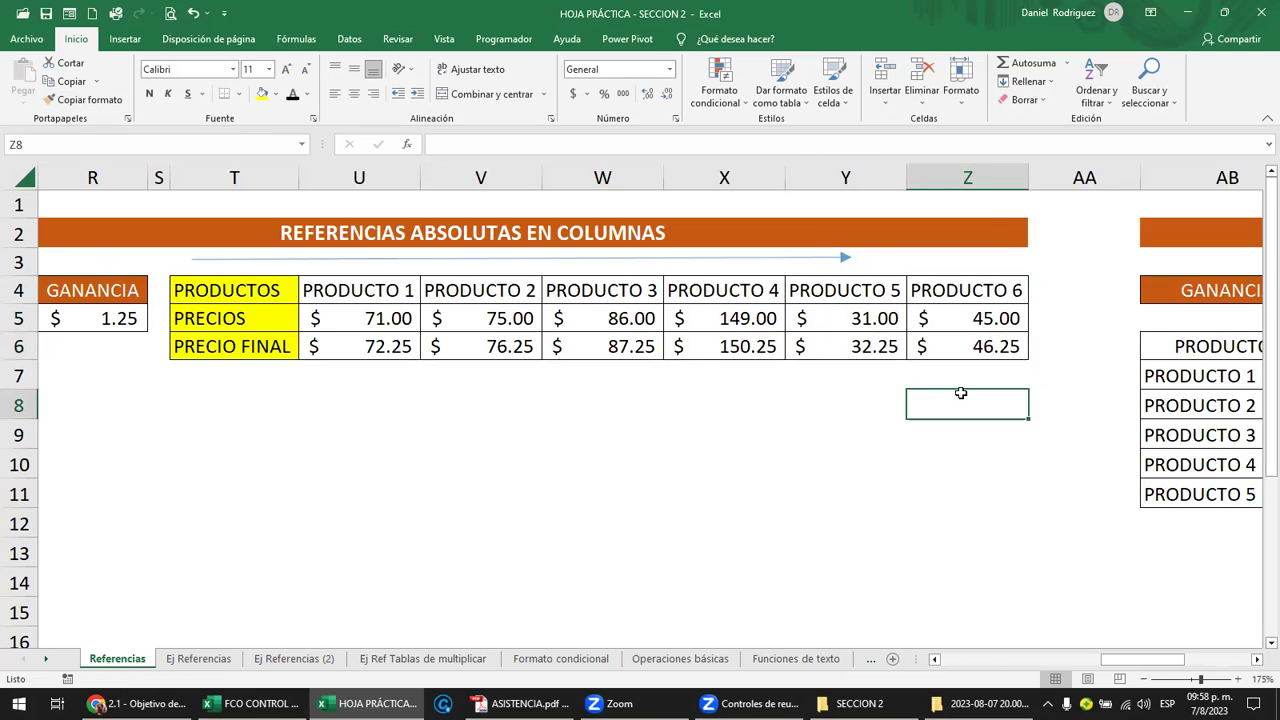
click(364, 381)
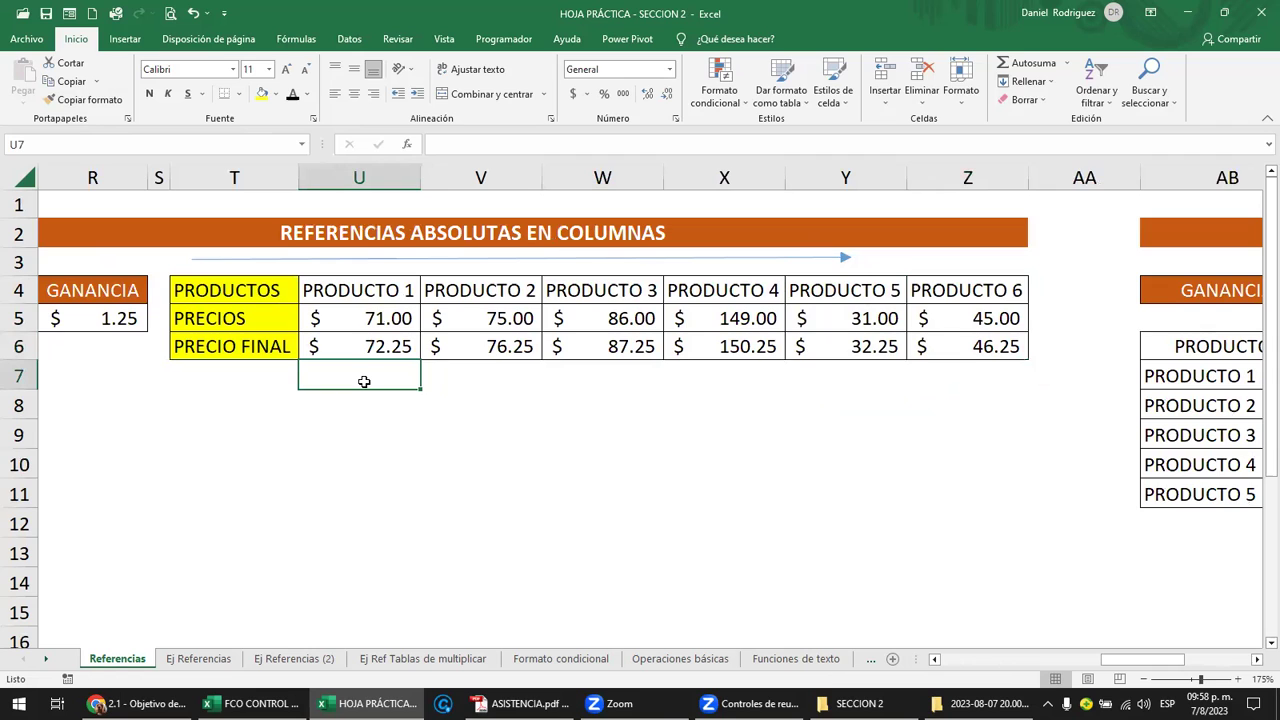
key(Left)
key(Left)
key(Left)
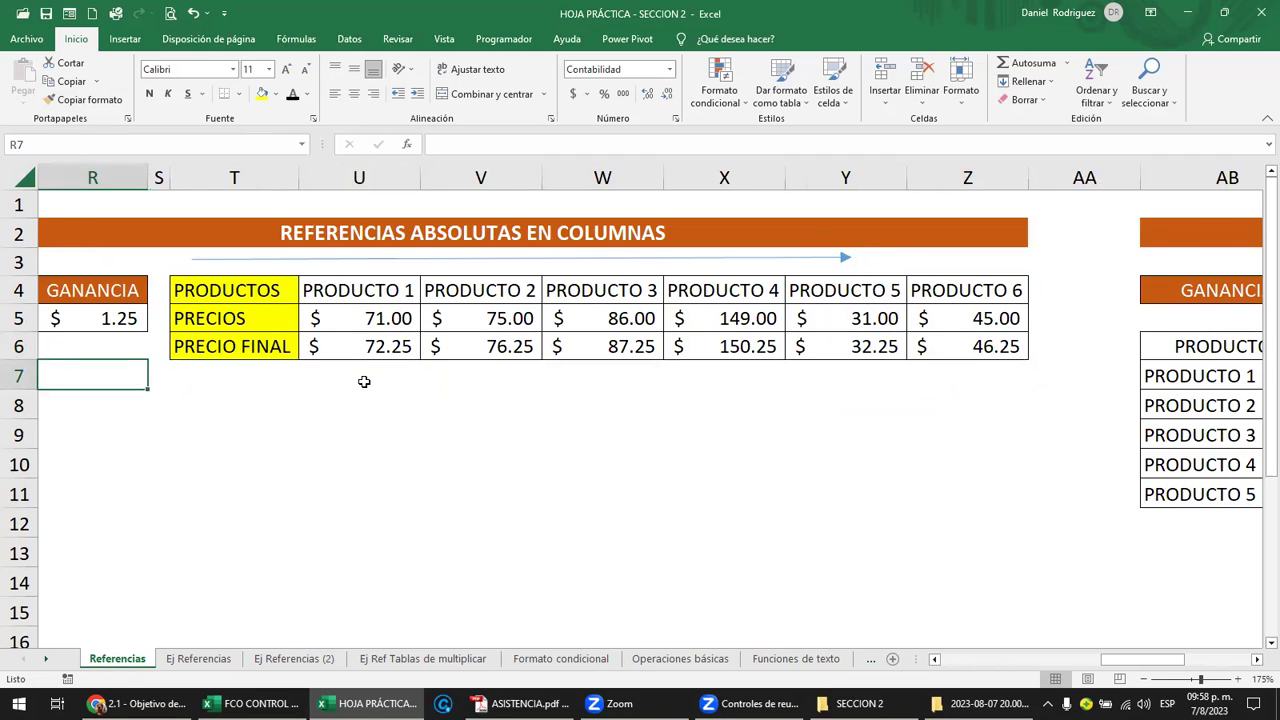
scroll(364, 382, left, 2)
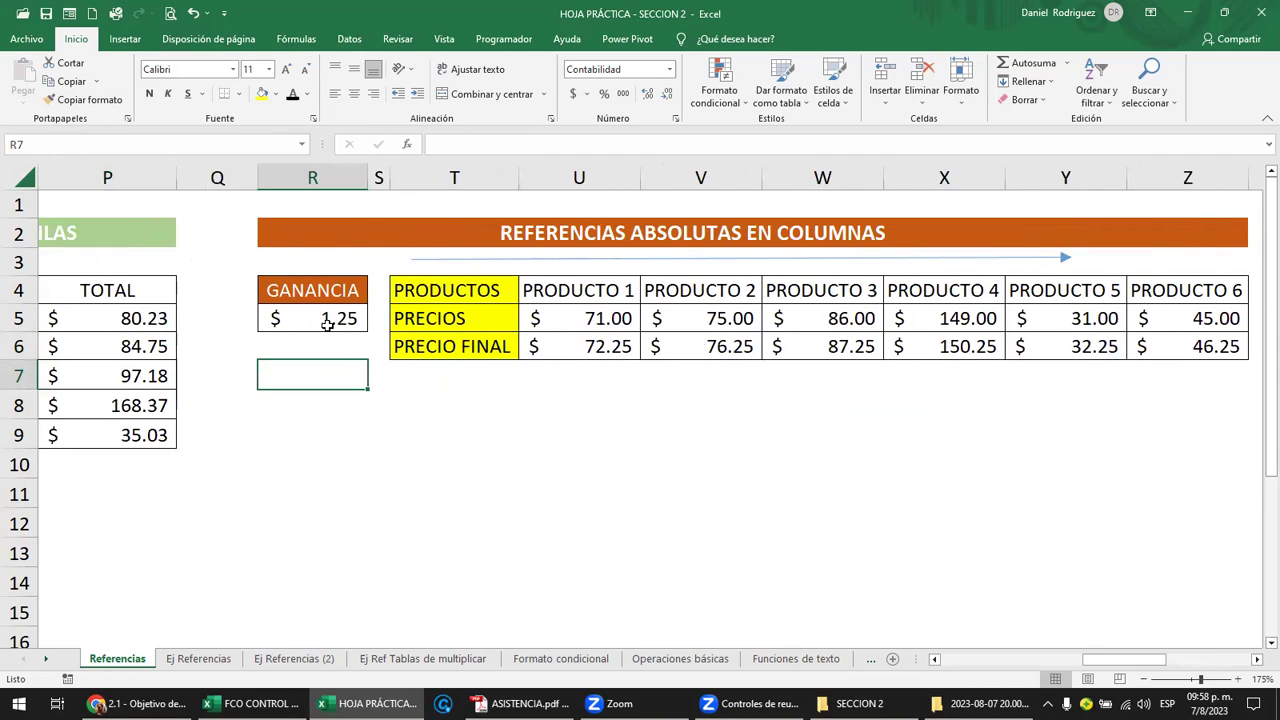
click(328, 317)
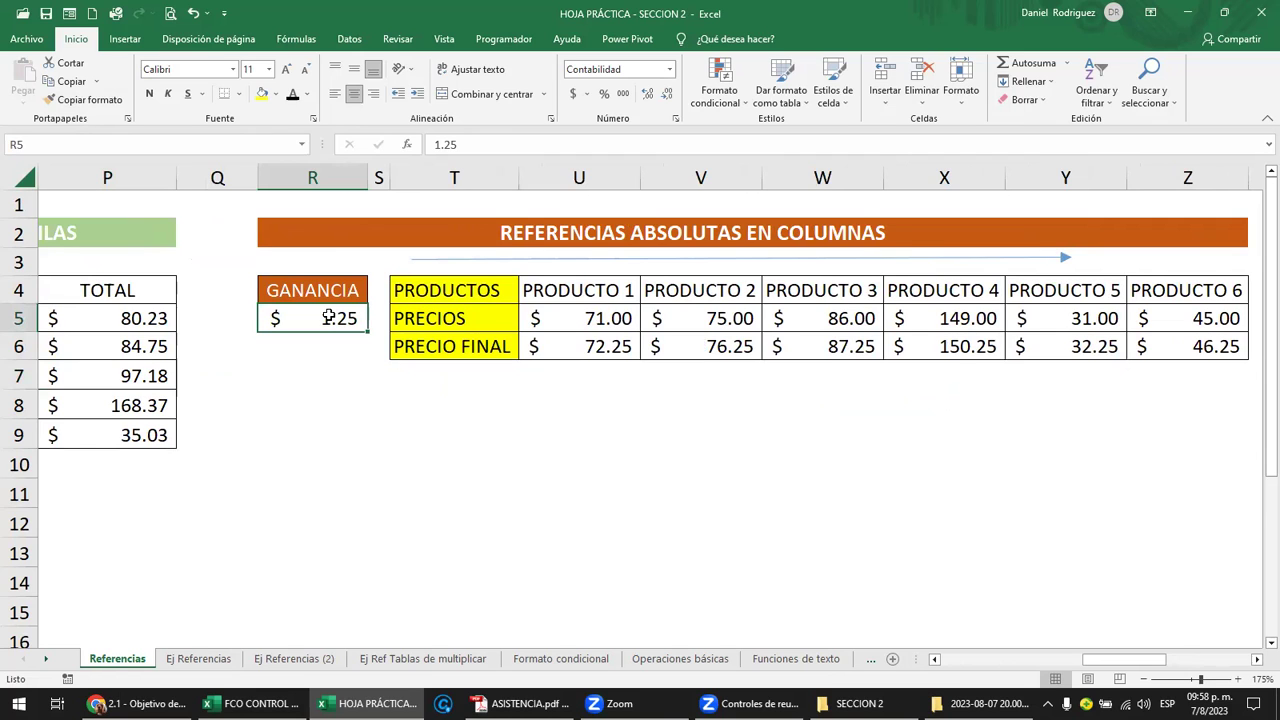
click(834, 395)
key(Right)
key(Right)
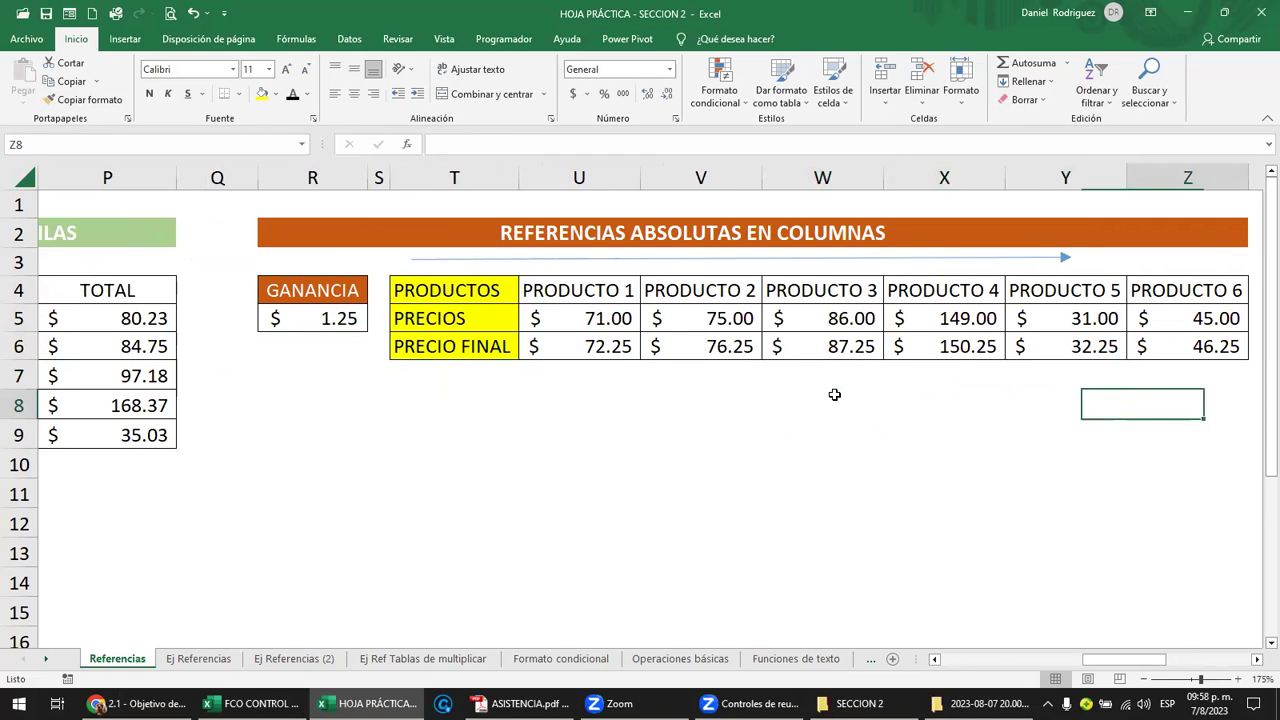
key(Right)
key(Right)
key(Right)
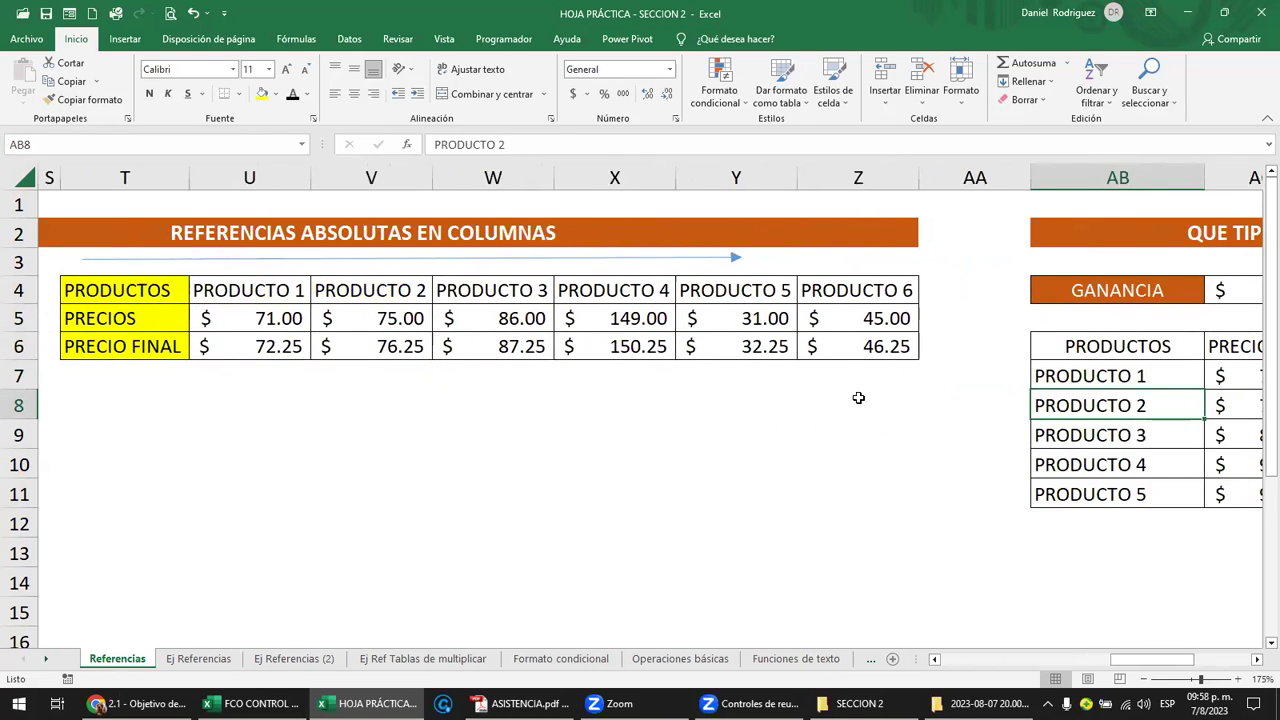
key(Right)
key(Right)
key(Right)
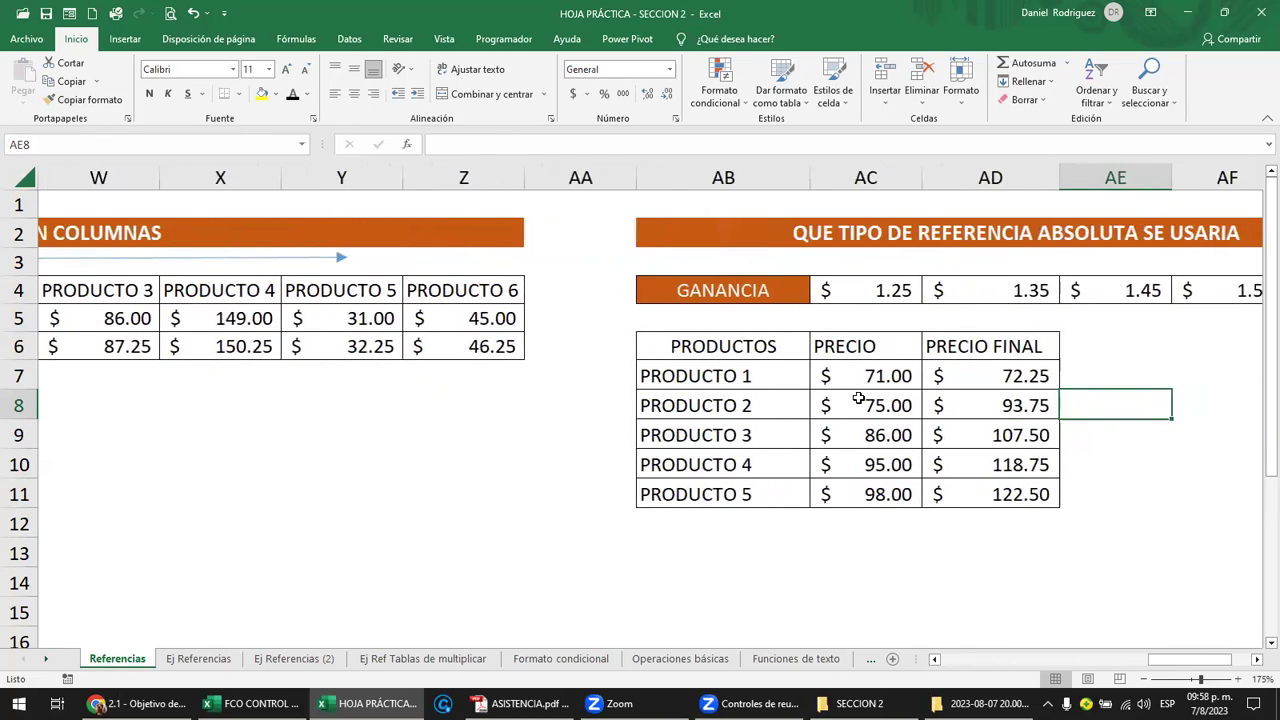
key(Right)
key(Right)
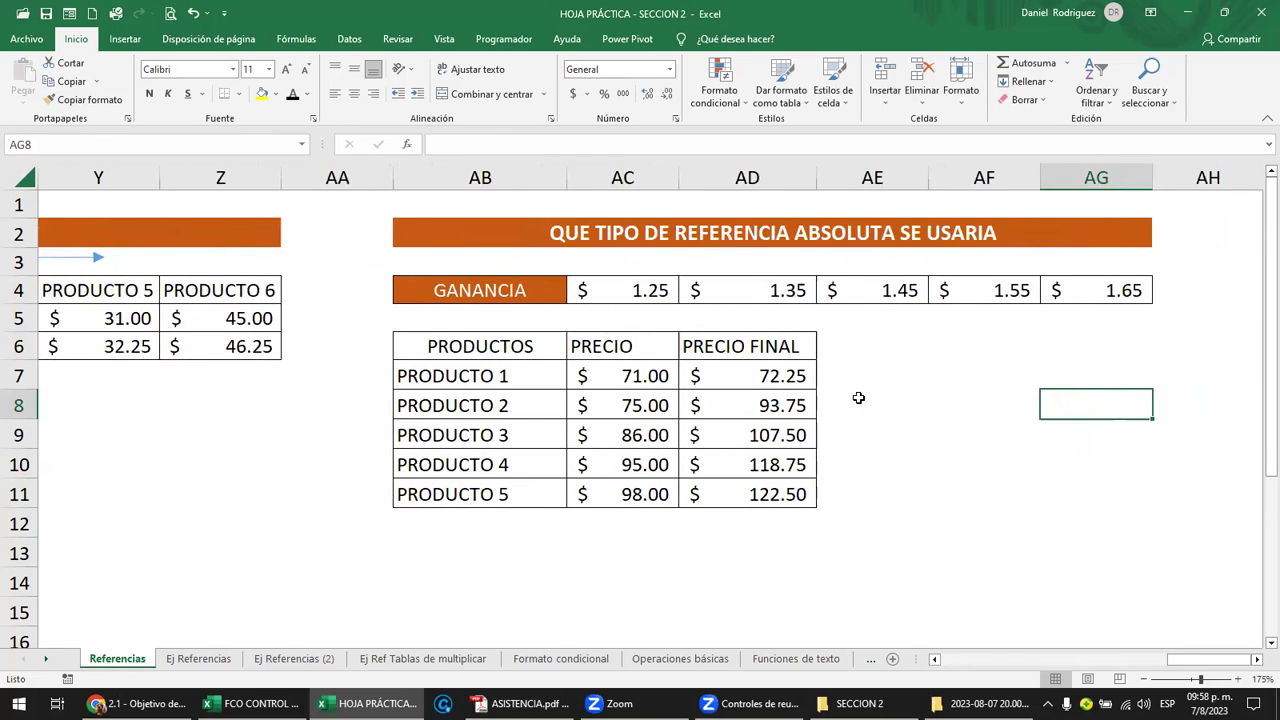
key(Left)
key(Left)
key(Left)
key(Left)
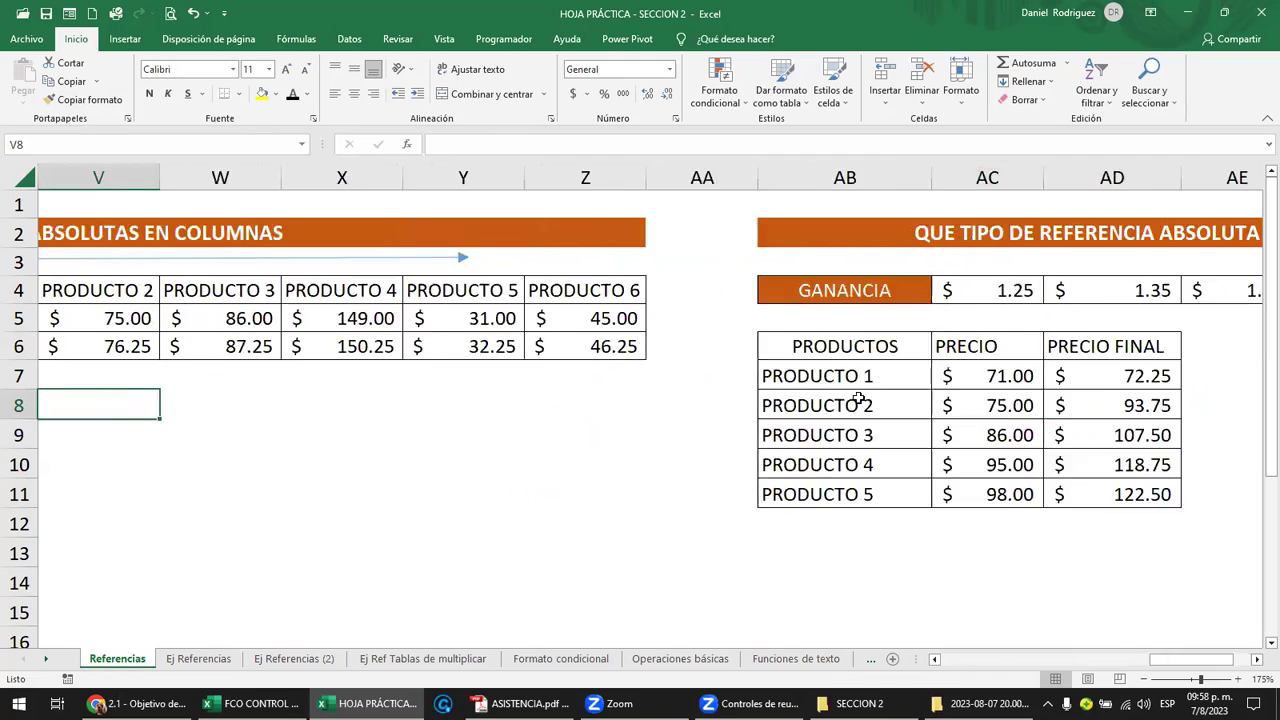
key(Left)
key(Left)
key(Left)
click(868, 385)
key(Right)
key(Right)
key(Right)
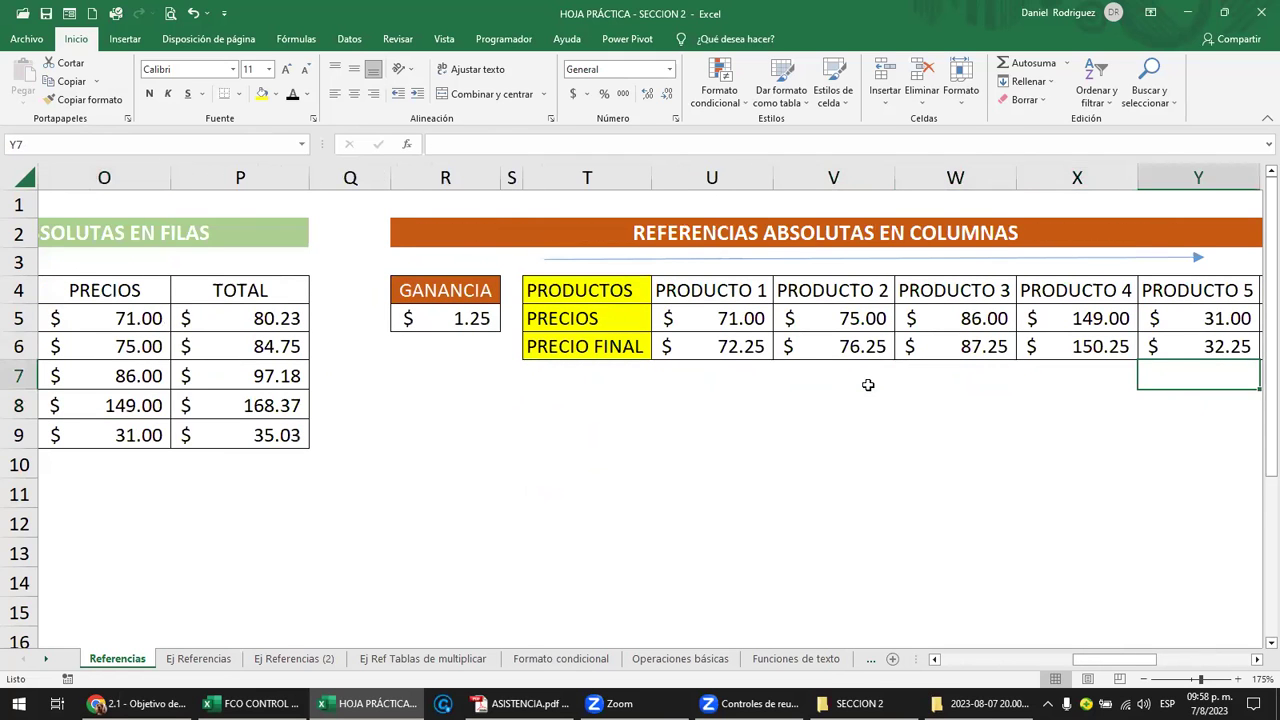
key(Right)
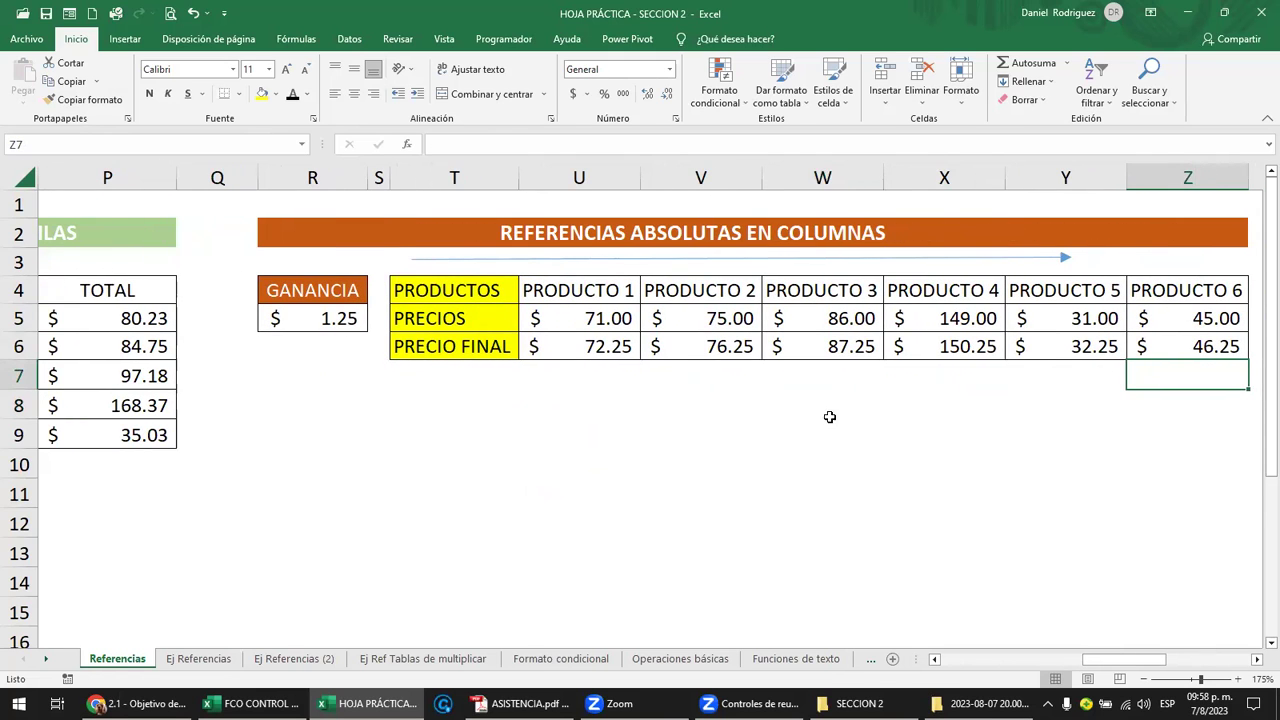
click(524, 375)
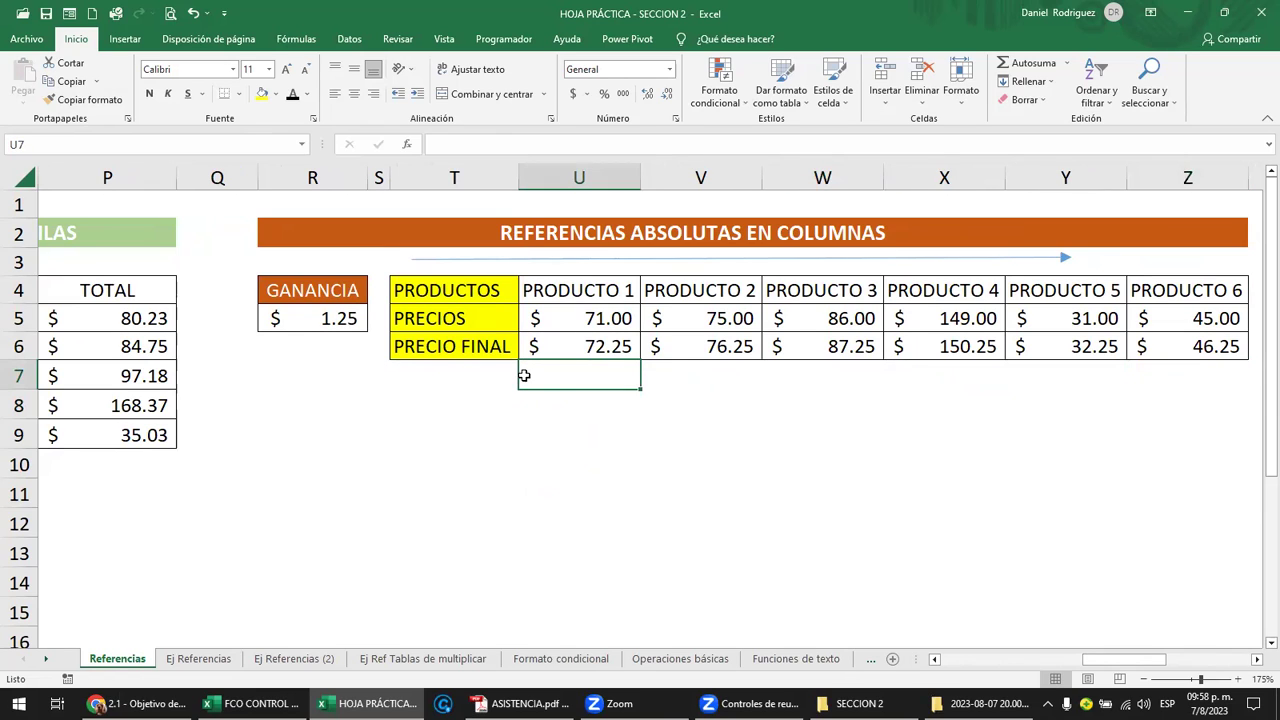
Erase the PRECIO FINAL values for PRODUCTO 2 through PRODUCTO 6
click(594, 340)
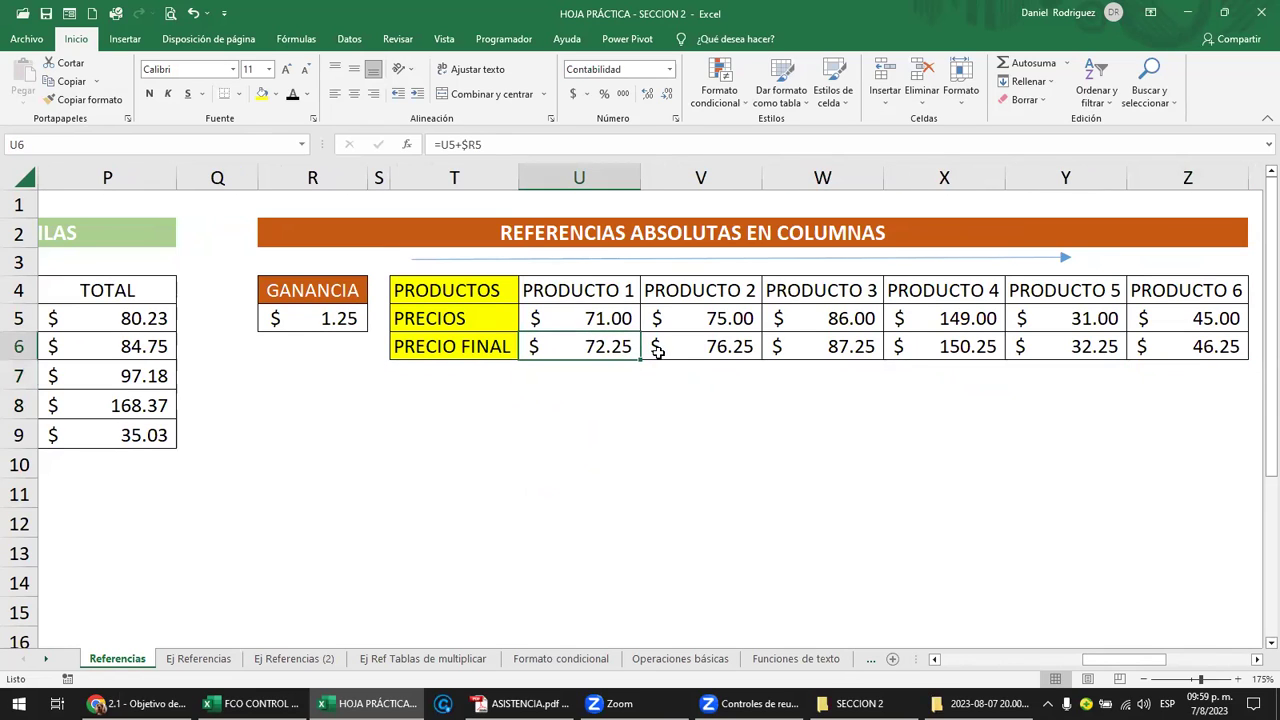
drag(640, 360, 1206, 368)
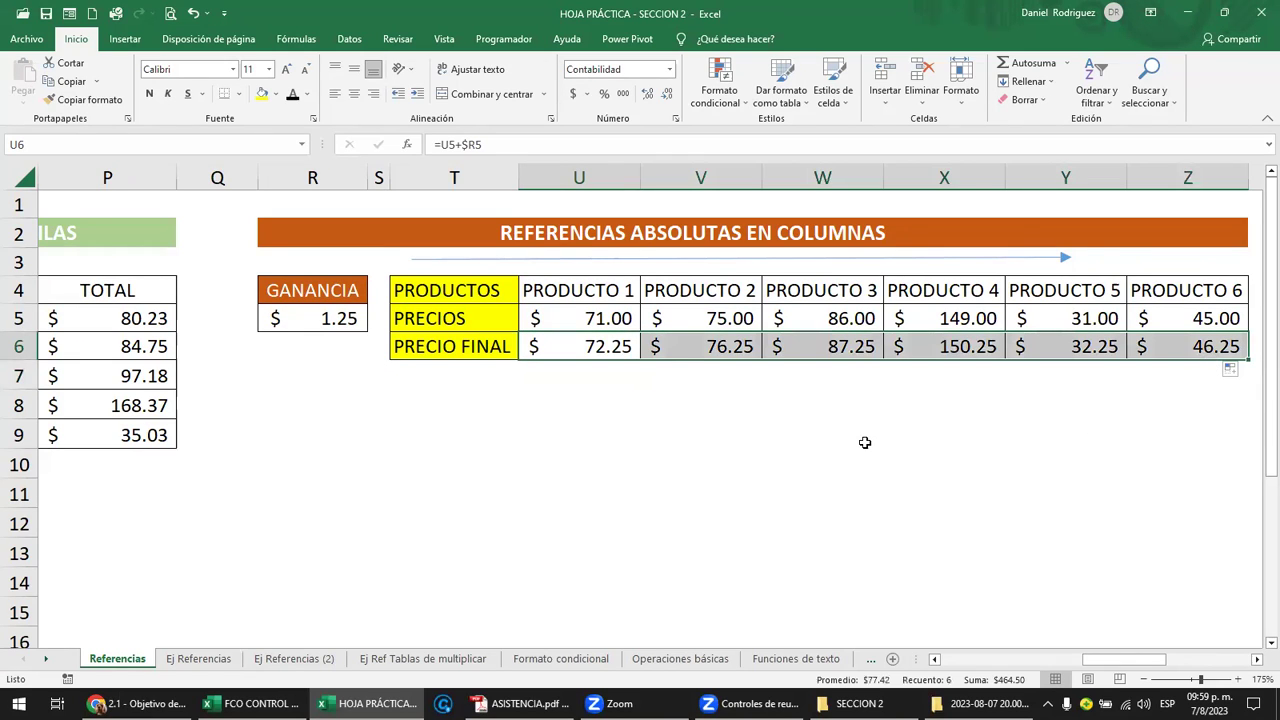
click(618, 346)
drag(638, 360, 1206, 362)
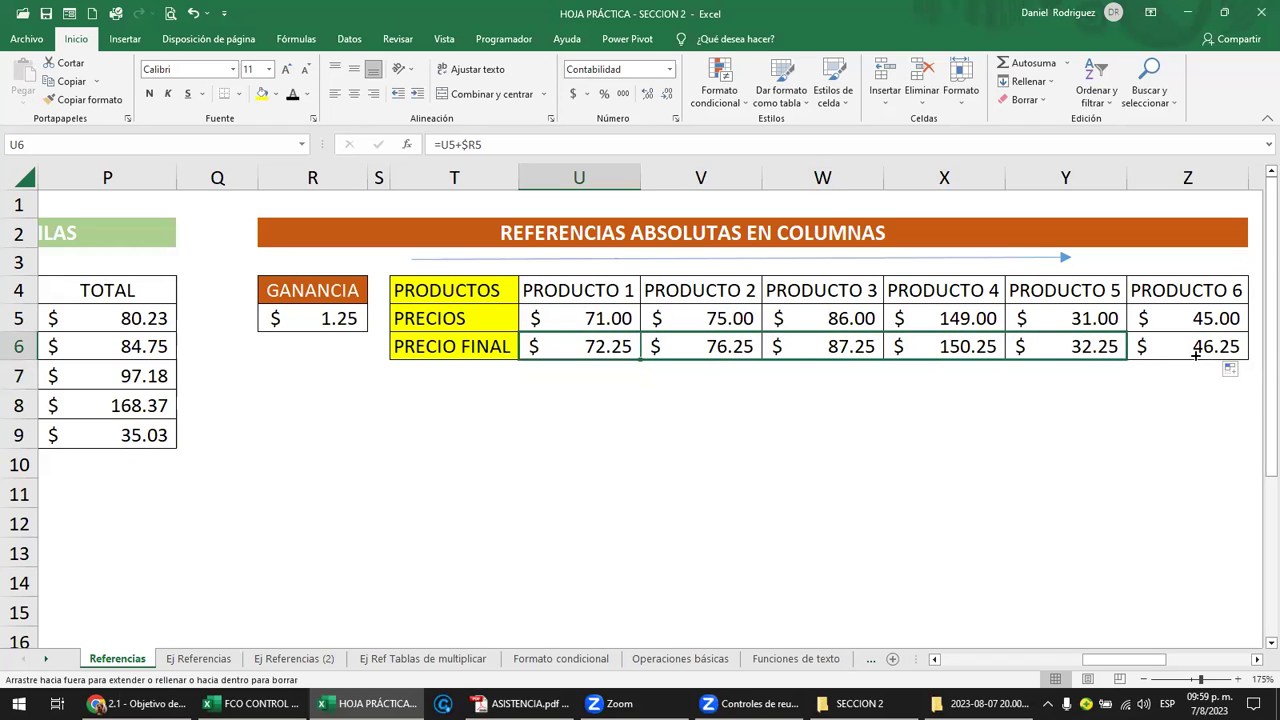
drag(703, 346, 1233, 349)
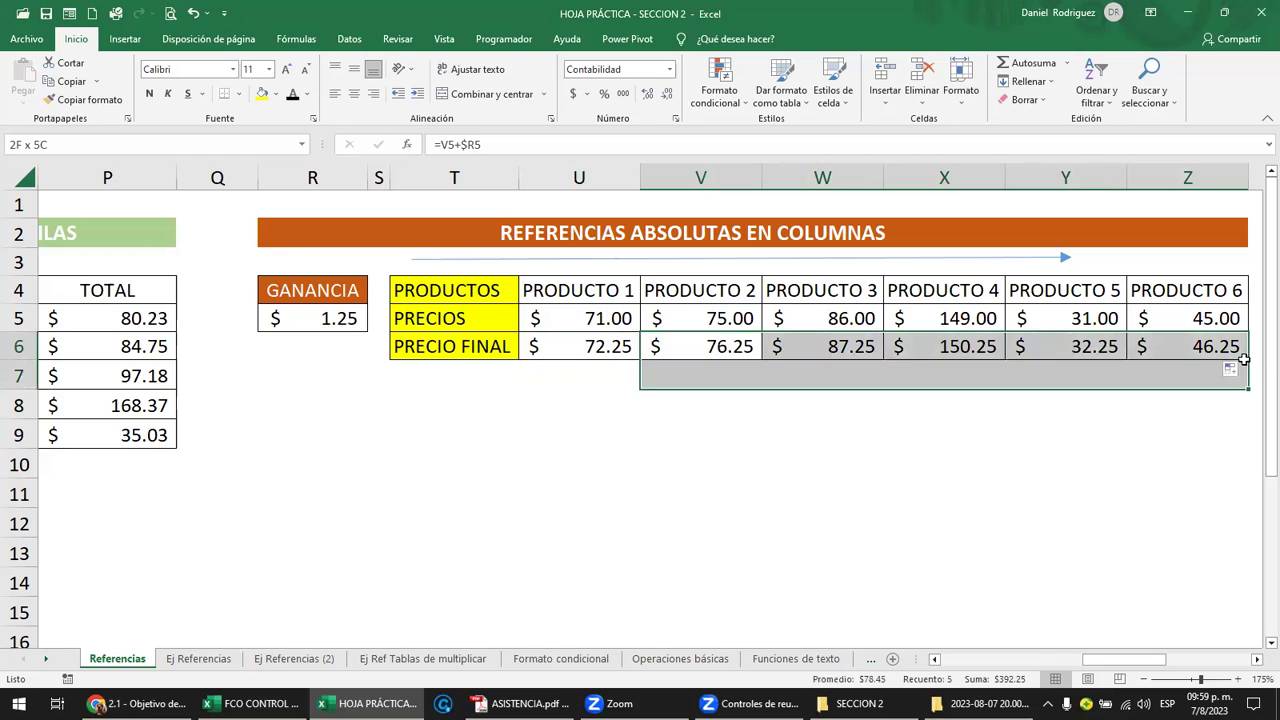
Refill U6's =U5+$R5 across to Z6, giving $72.25 through $46.25
click(677, 425)
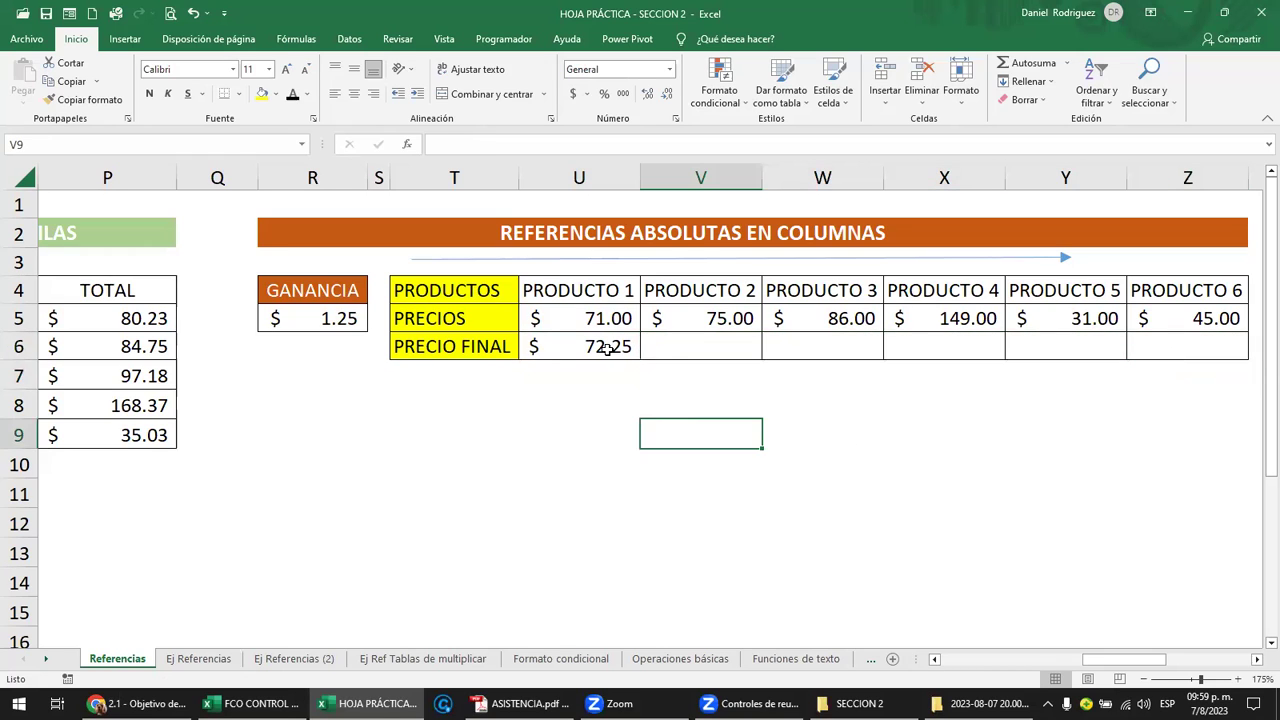
click(606, 346)
drag(638, 358, 1212, 374)
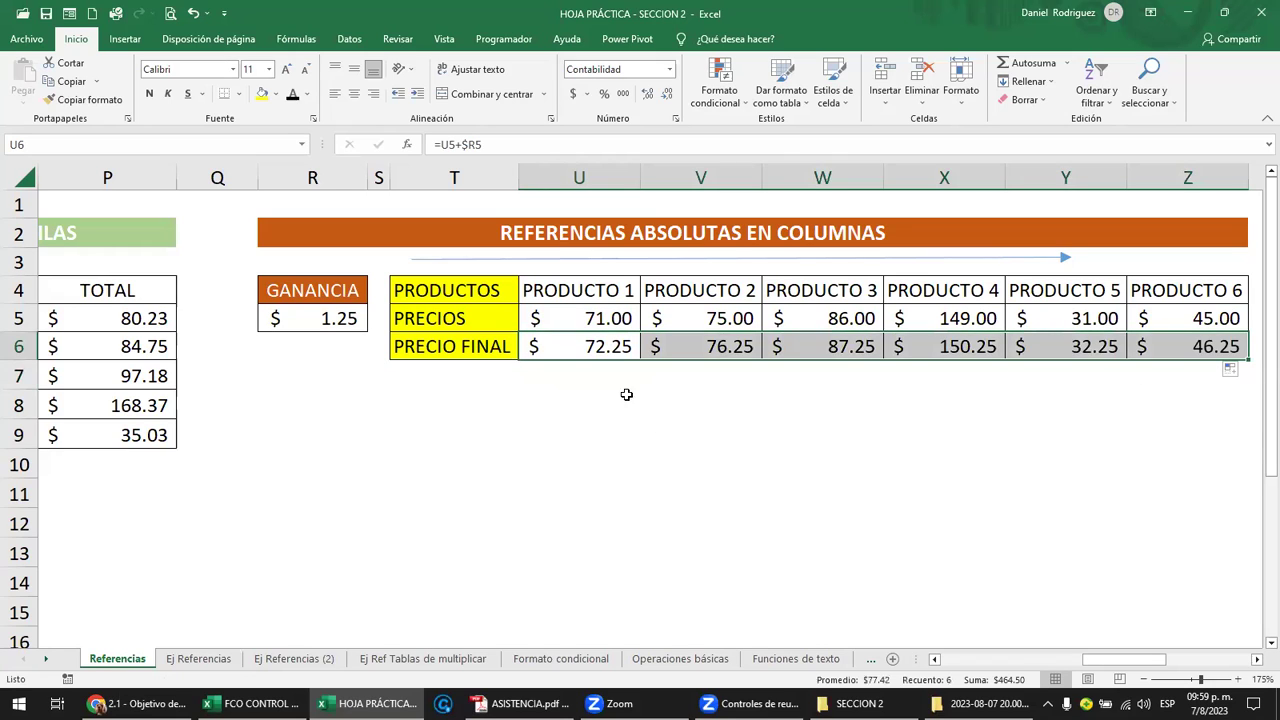
click(603, 350)
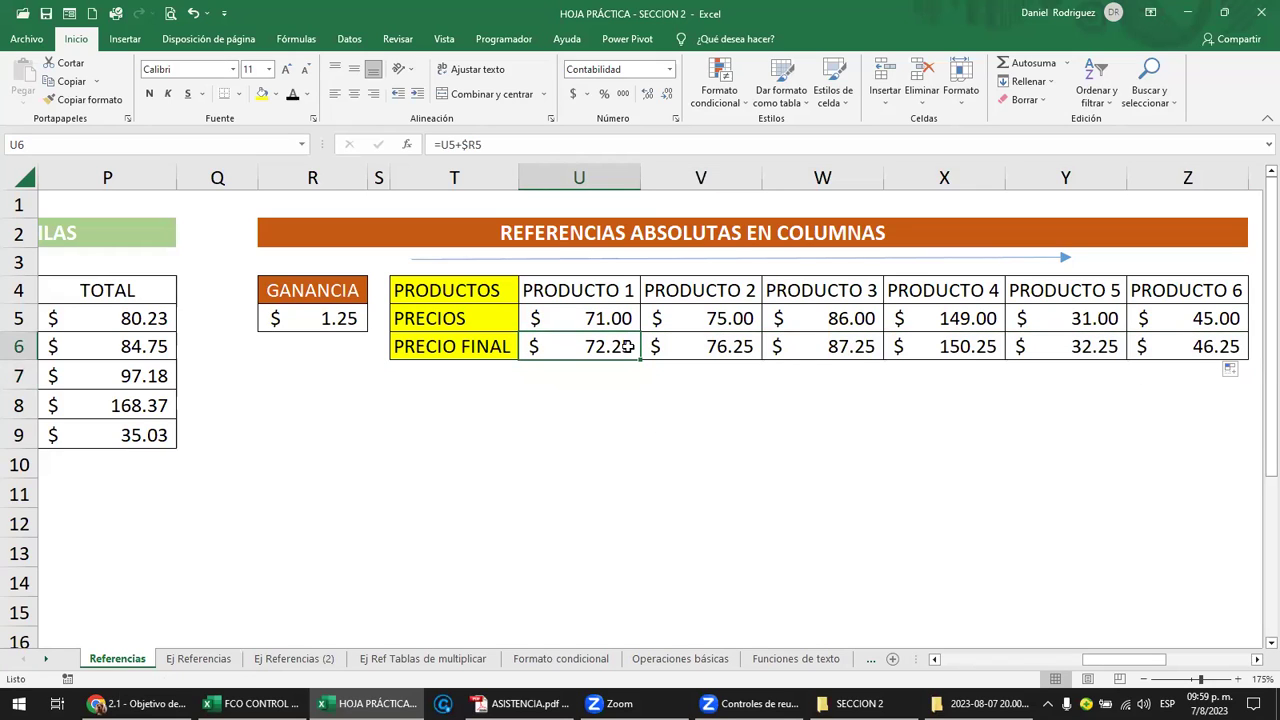
Test filling U6 down column U, inspect U7–U9, then undo both fills
drag(640, 358, 660, 560)
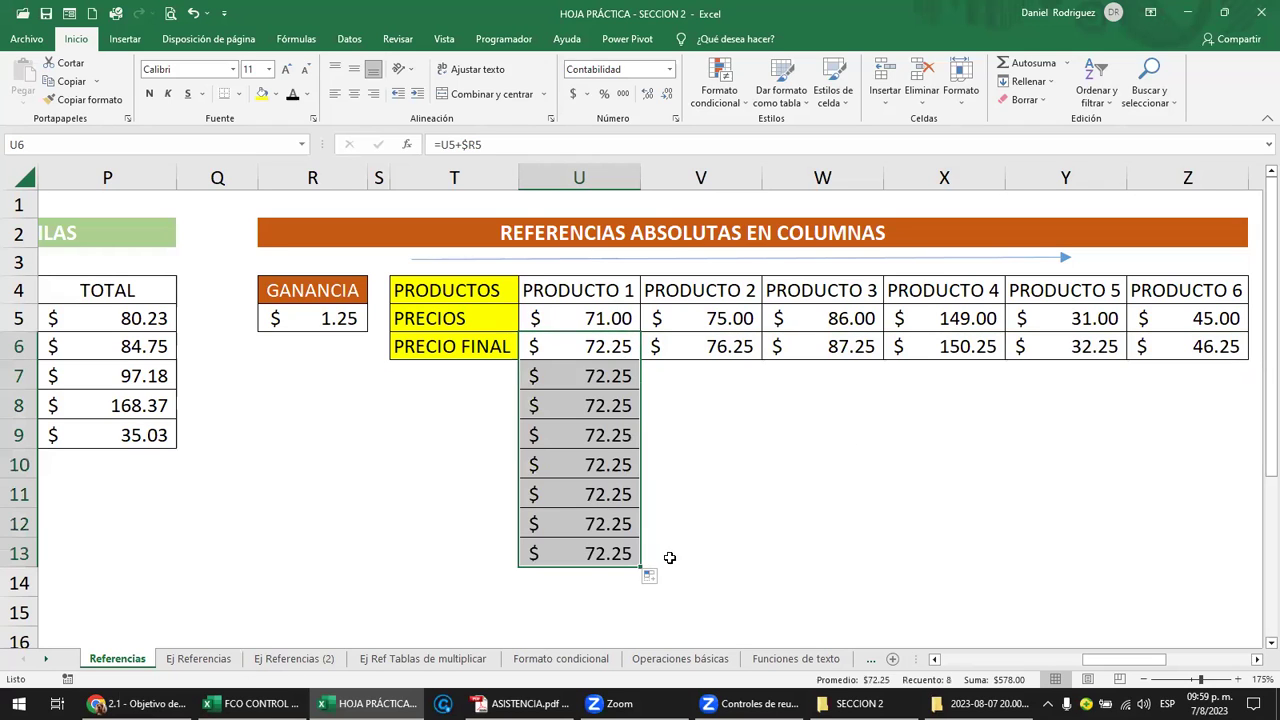
double_click(603, 376)
key(Escape)
double_click(615, 408)
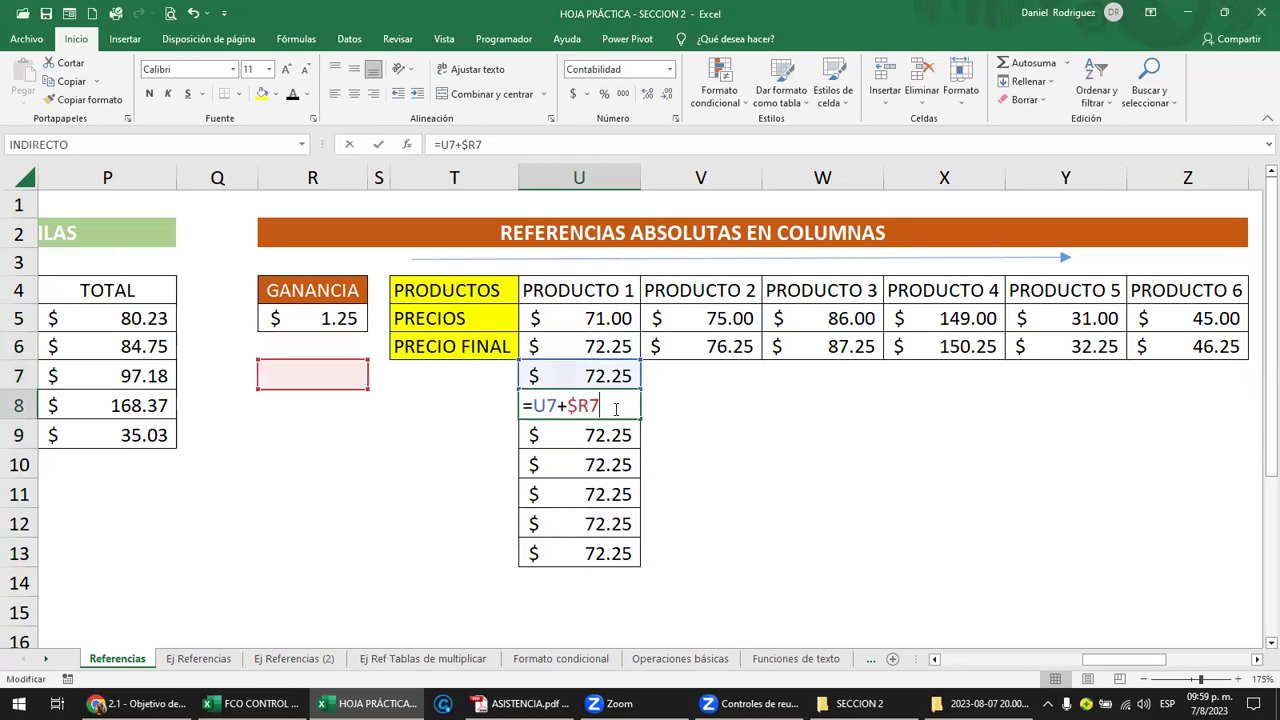
key(Escape)
double_click(614, 434)
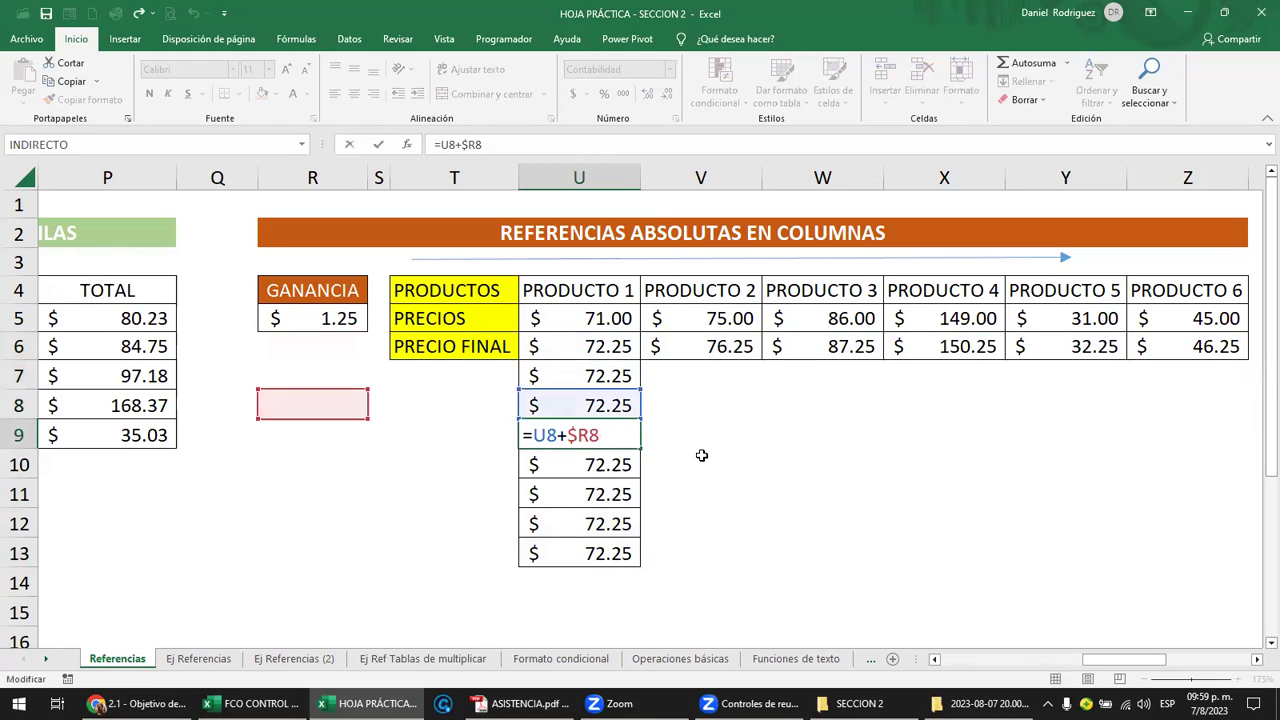
click(718, 443)
key(ctrl+z)
key(ctrl+z)
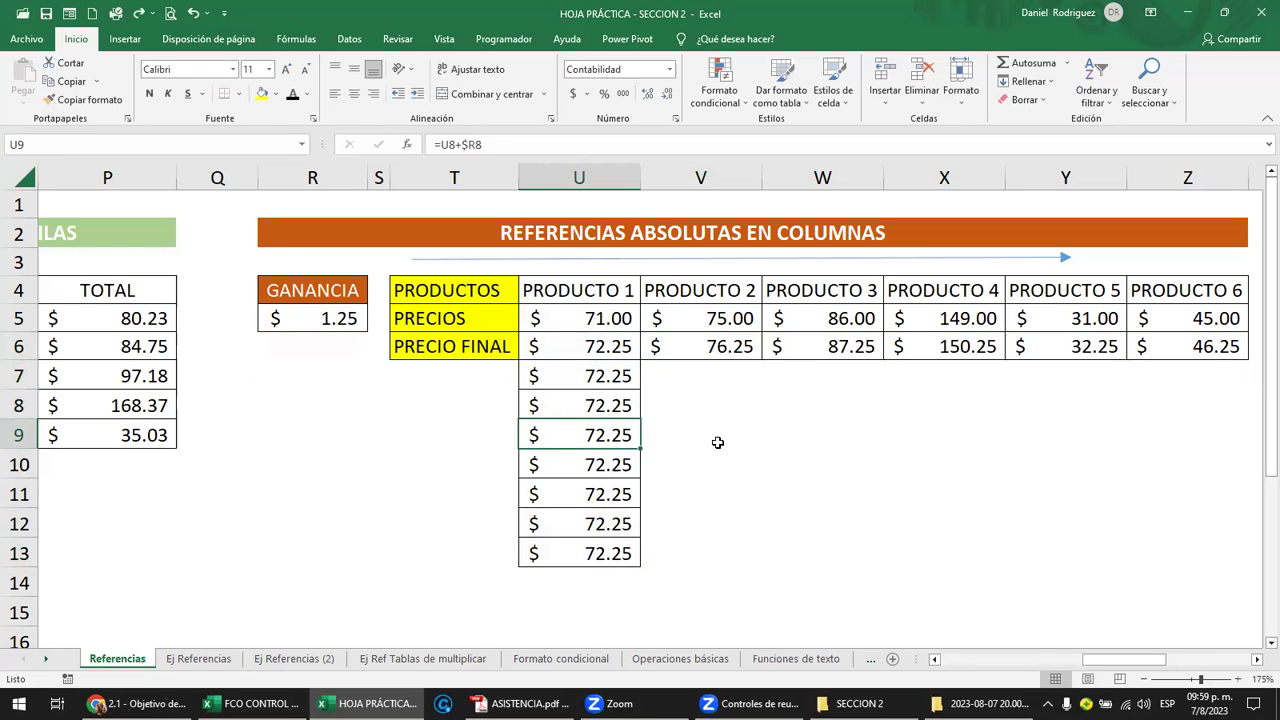
key(ctrl+z)
Copy U6's =U5+$R5 and paste it into V6:Z6, giving $76.25 through $46.25
click(639, 412)
key(Up)
key(Up)
key(ctrl+c)
key(Right)
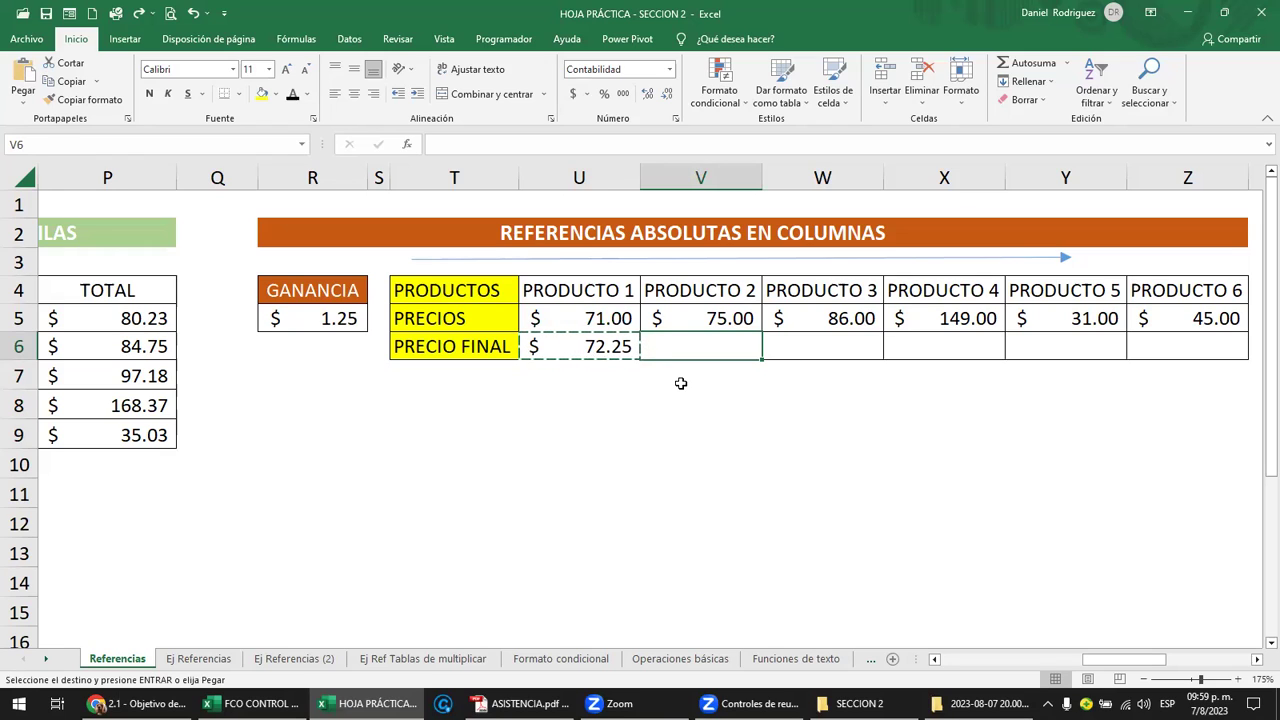
key(shift+Right)
key(shift+Right)
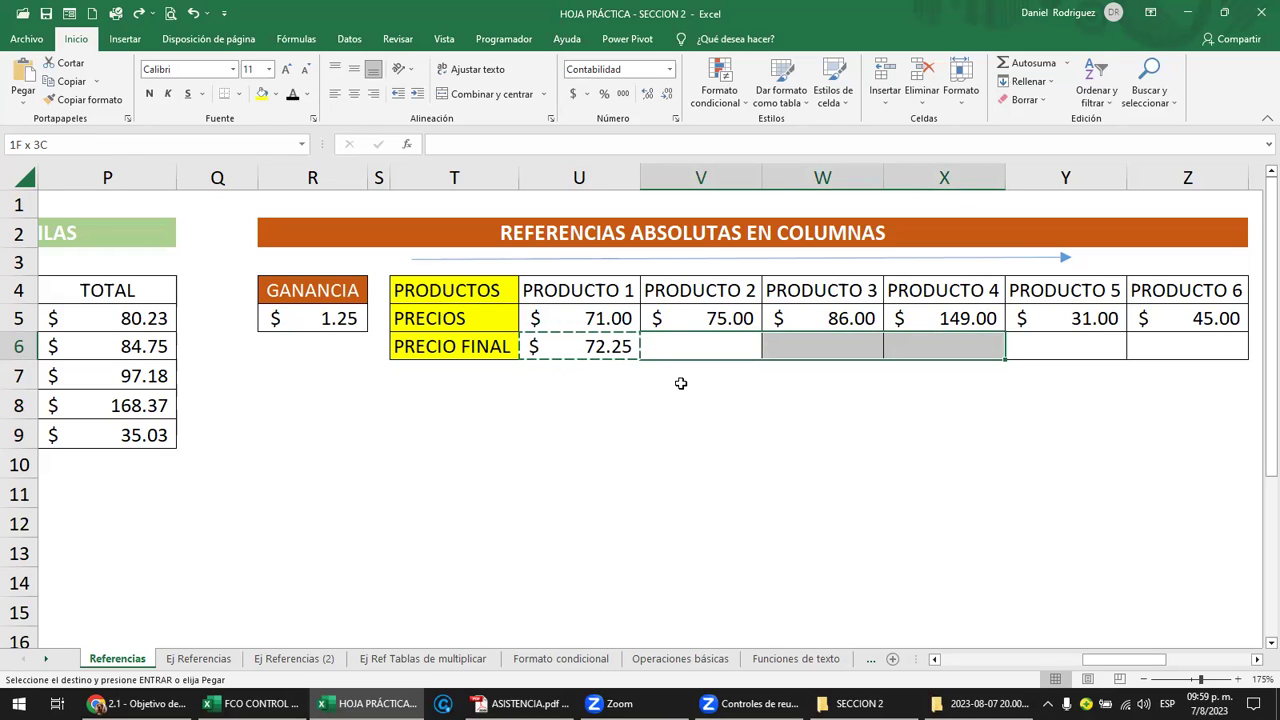
key(shift+Right)
key(shift+Right)
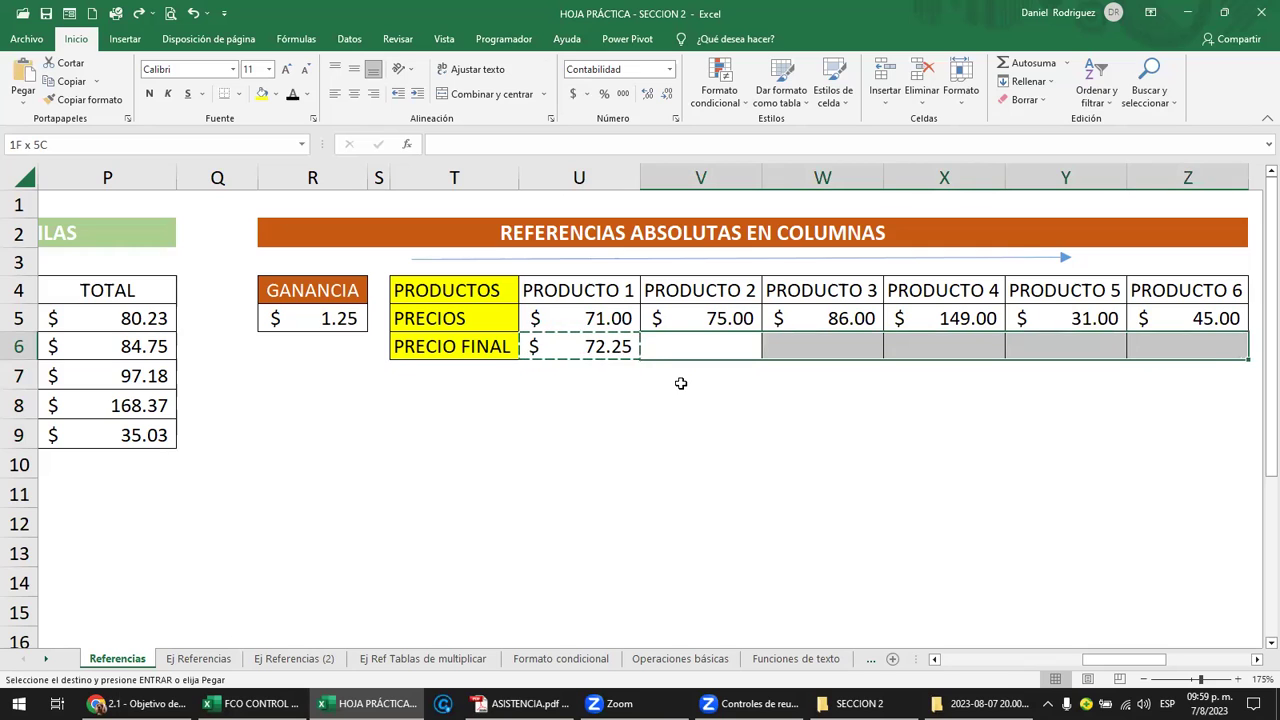
key(ctrl+v)
key(shift+Left)
key(shift+Left)
key(shift+Left)
key(shift+Left)
key(Escape)
key(Right)
key(Right)
key(Right)
key(Right)
key(Right)
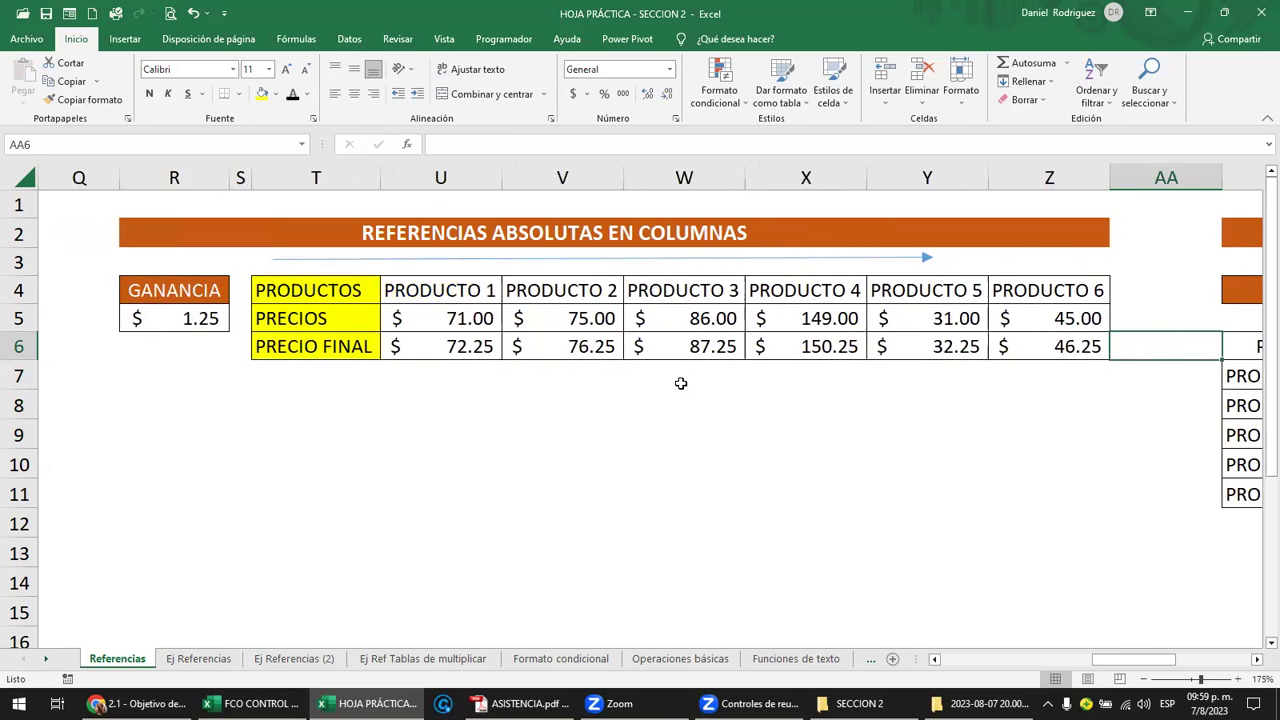
key(Right)
key(Right)
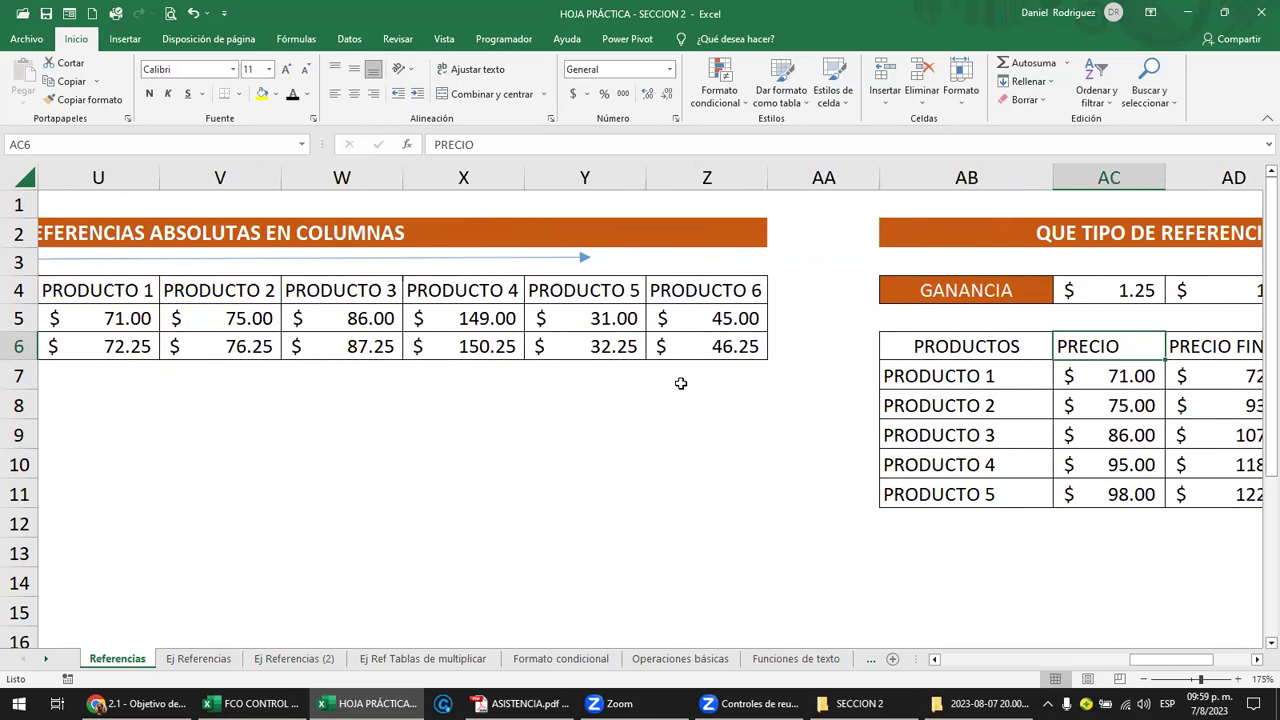
key(Right)
key(Right)
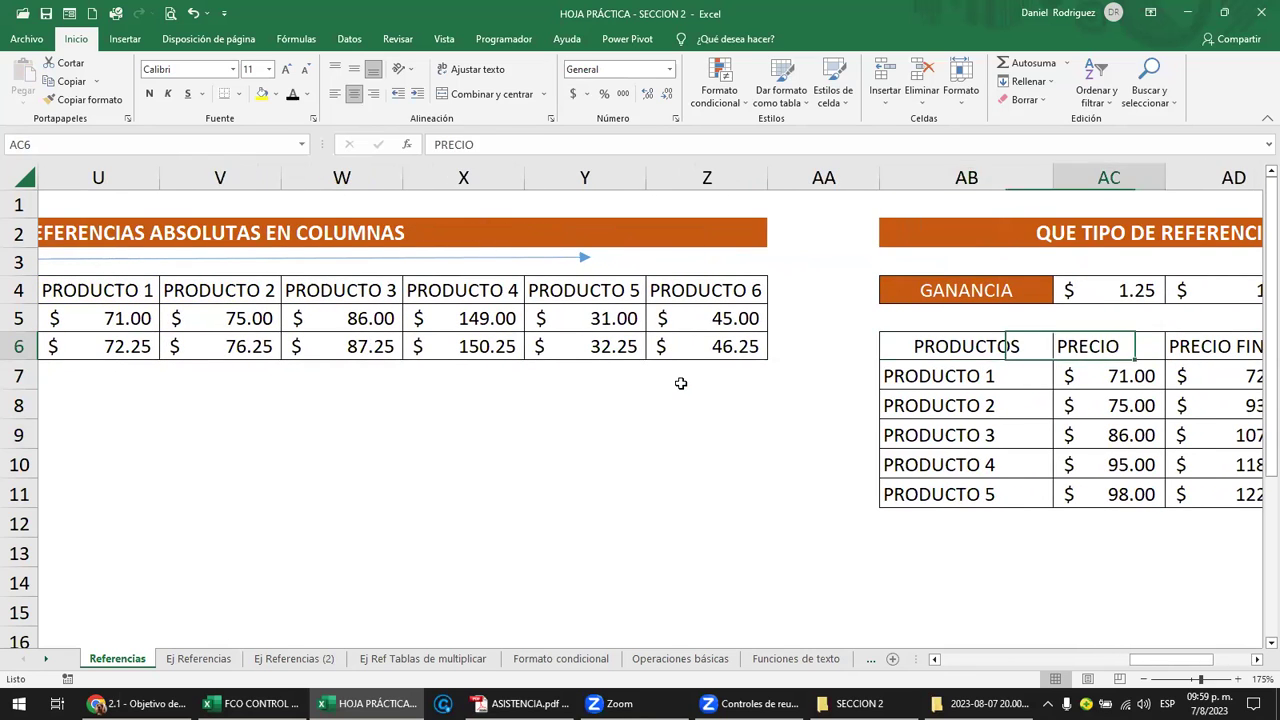
key(Right)
key(Right)
key(Right)
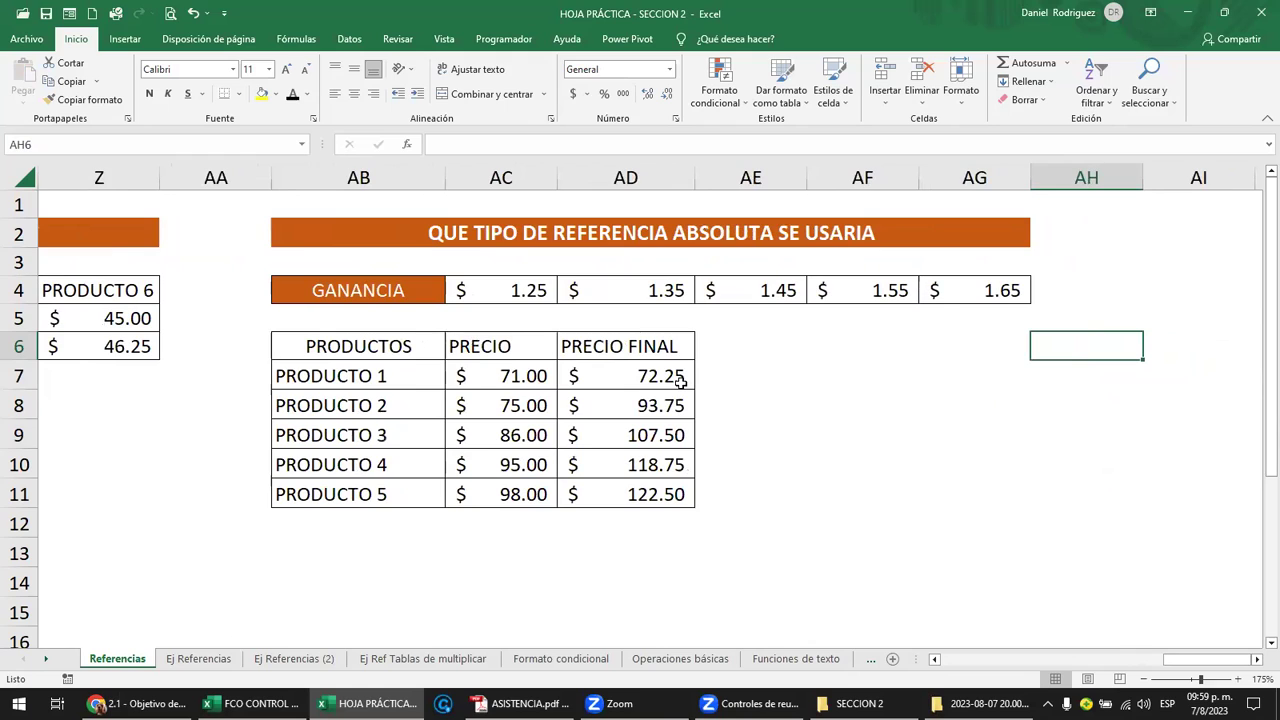
click(522, 292)
click(513, 267)
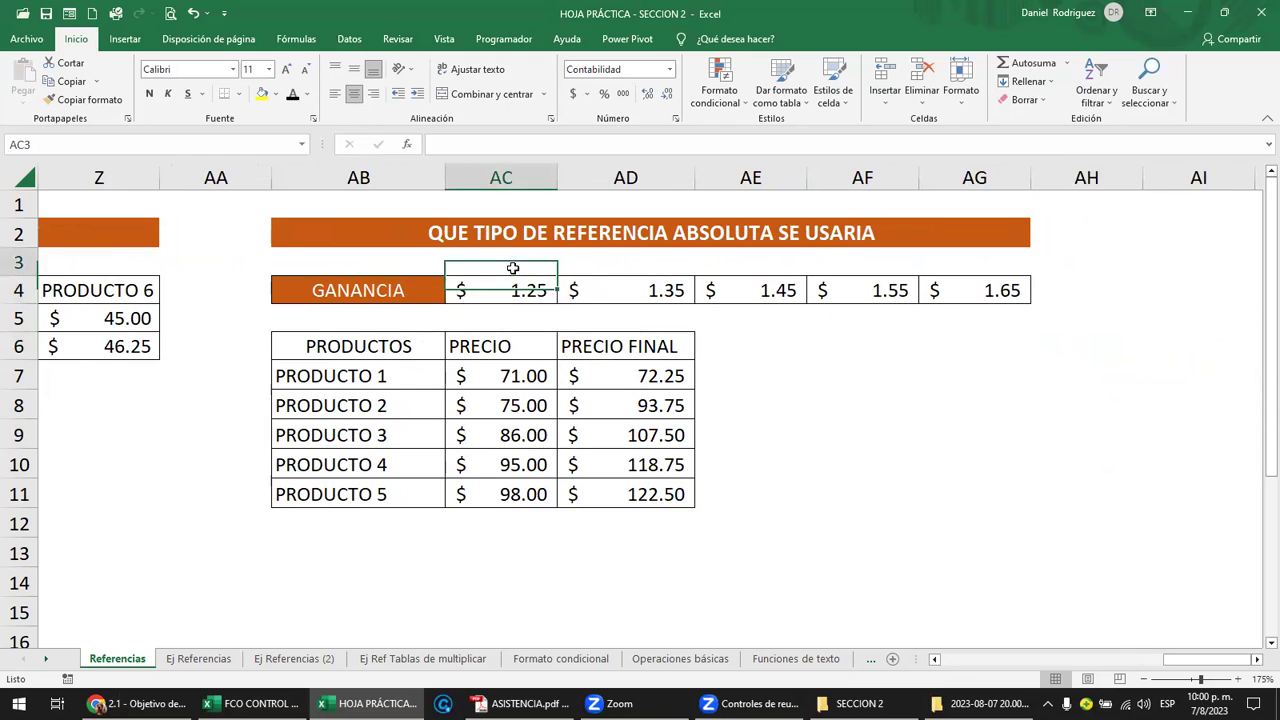
click(380, 289)
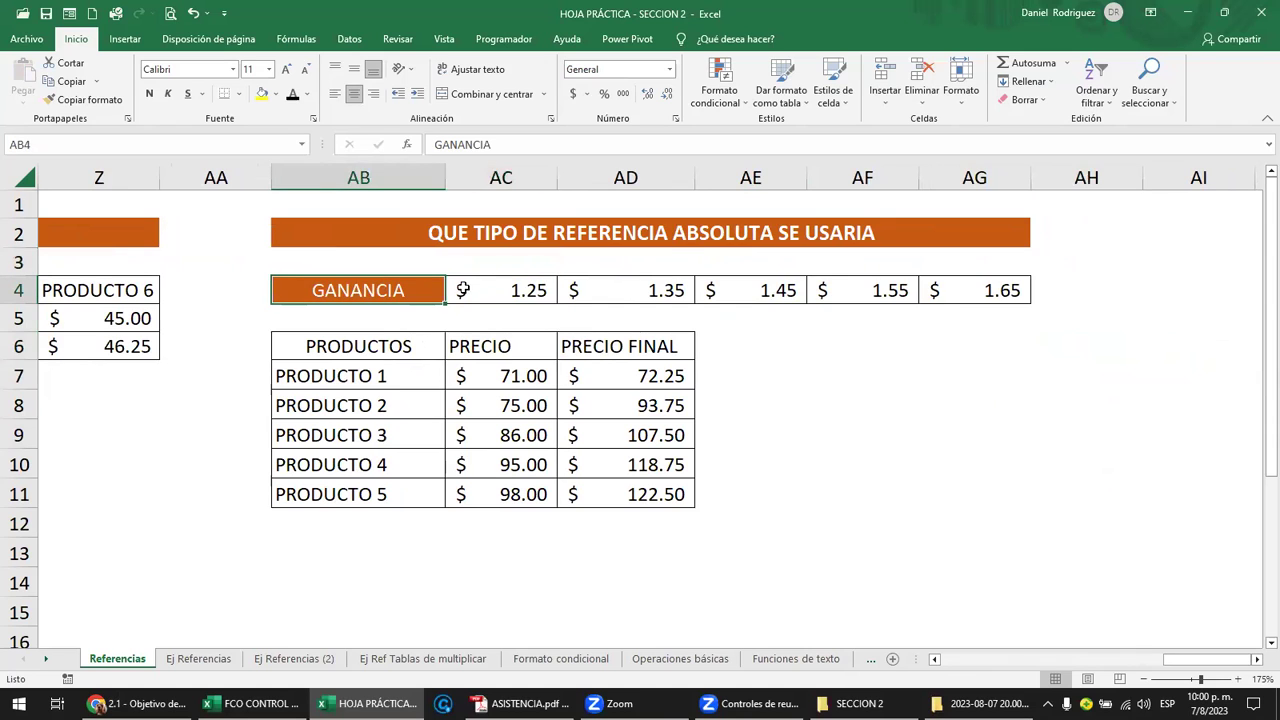
drag(490, 289, 975, 291)
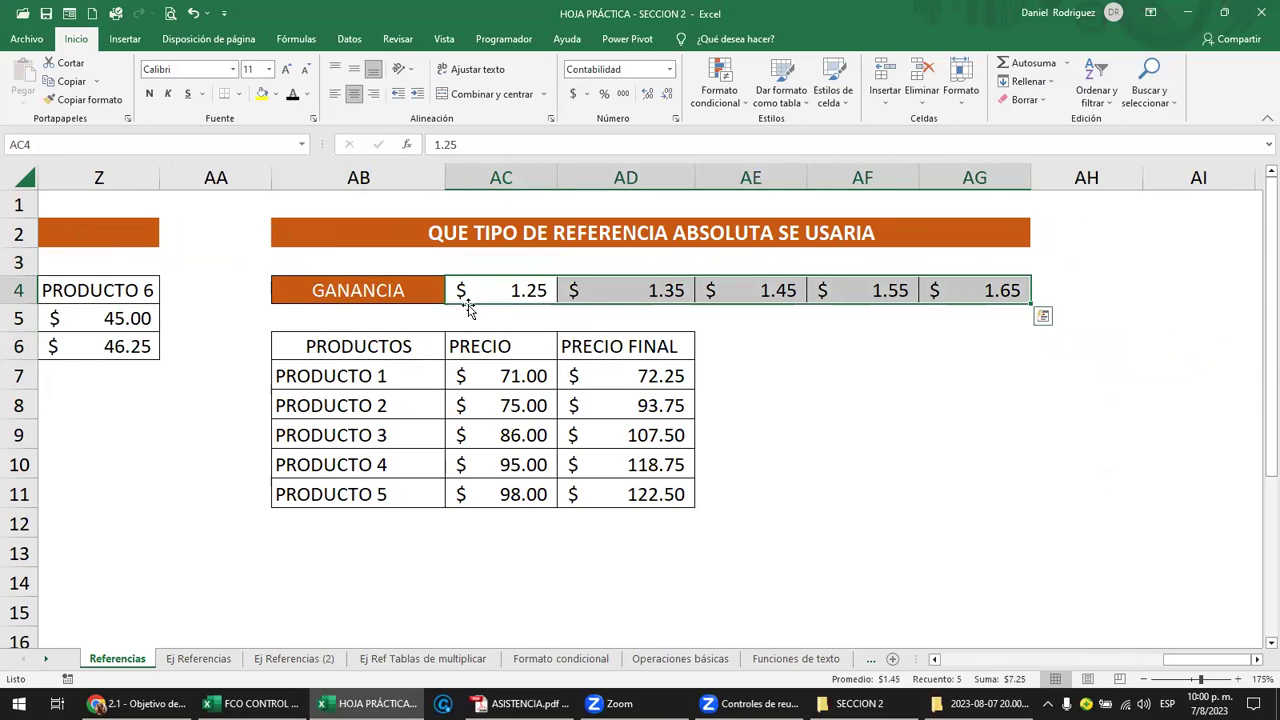
click(502, 290)
drag(502, 290, 975, 290)
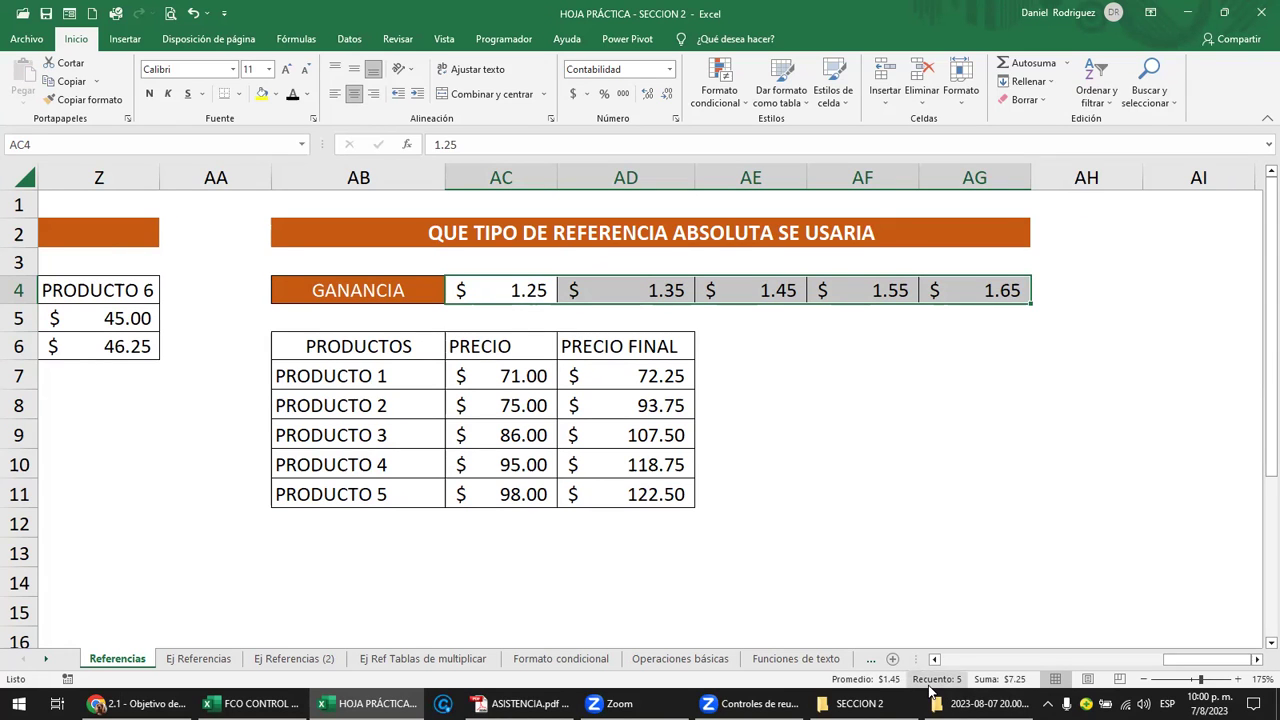
click(520, 603)
drag(375, 378, 401, 490)
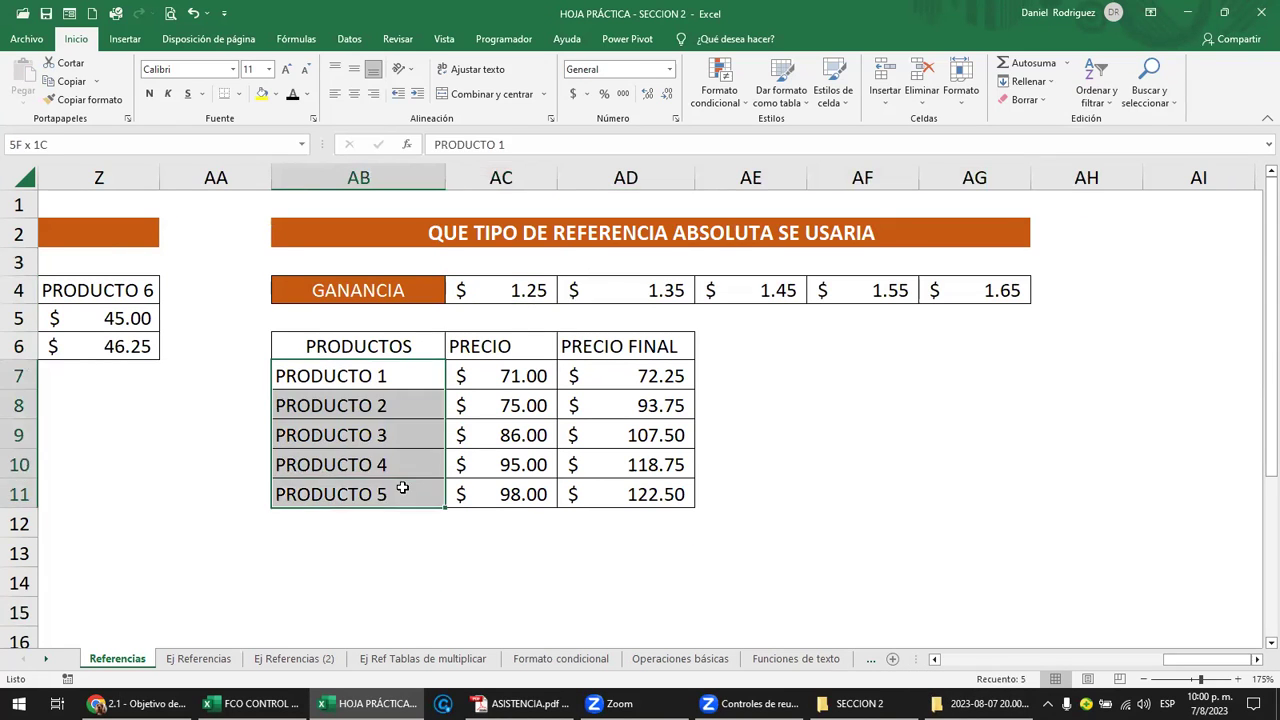
Add centred labels P1 through P5 in row 3 above the profit values
click(500, 266)
text(P1)
key(Tab)
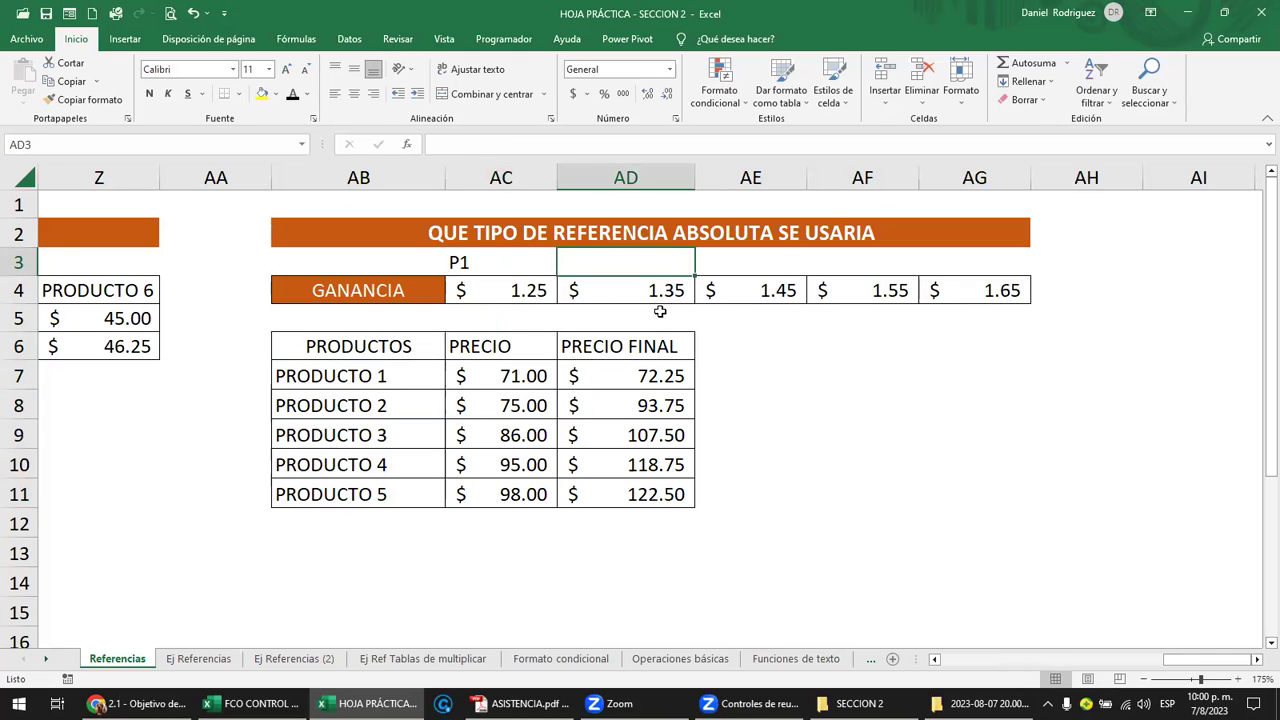
text(P2)
key(Return)
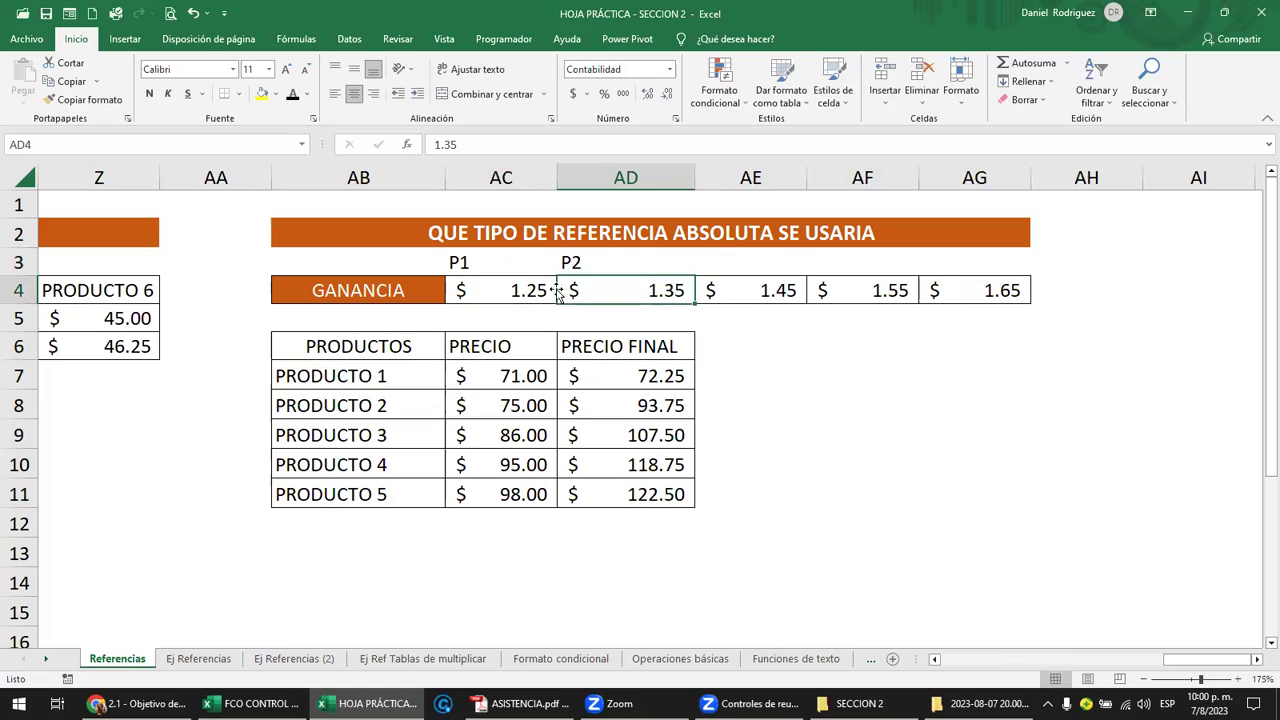
click(497, 263)
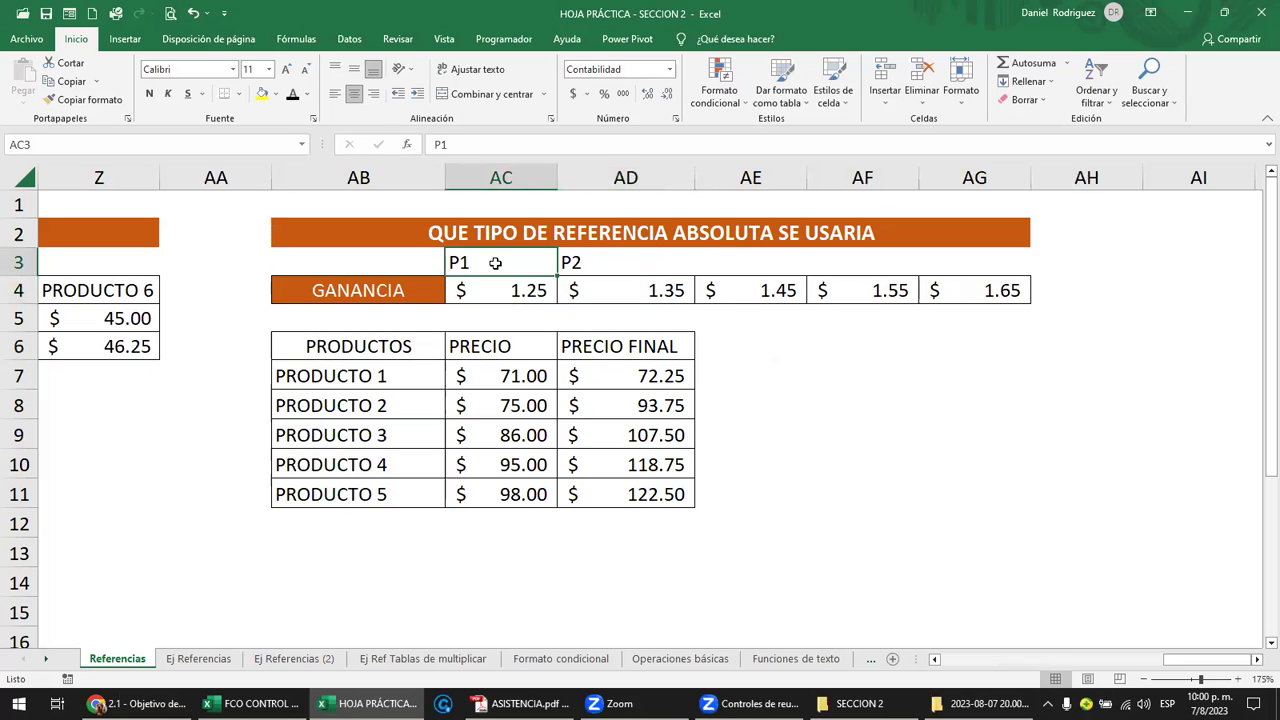
click(571, 259)
drag(508, 266, 1023, 264)
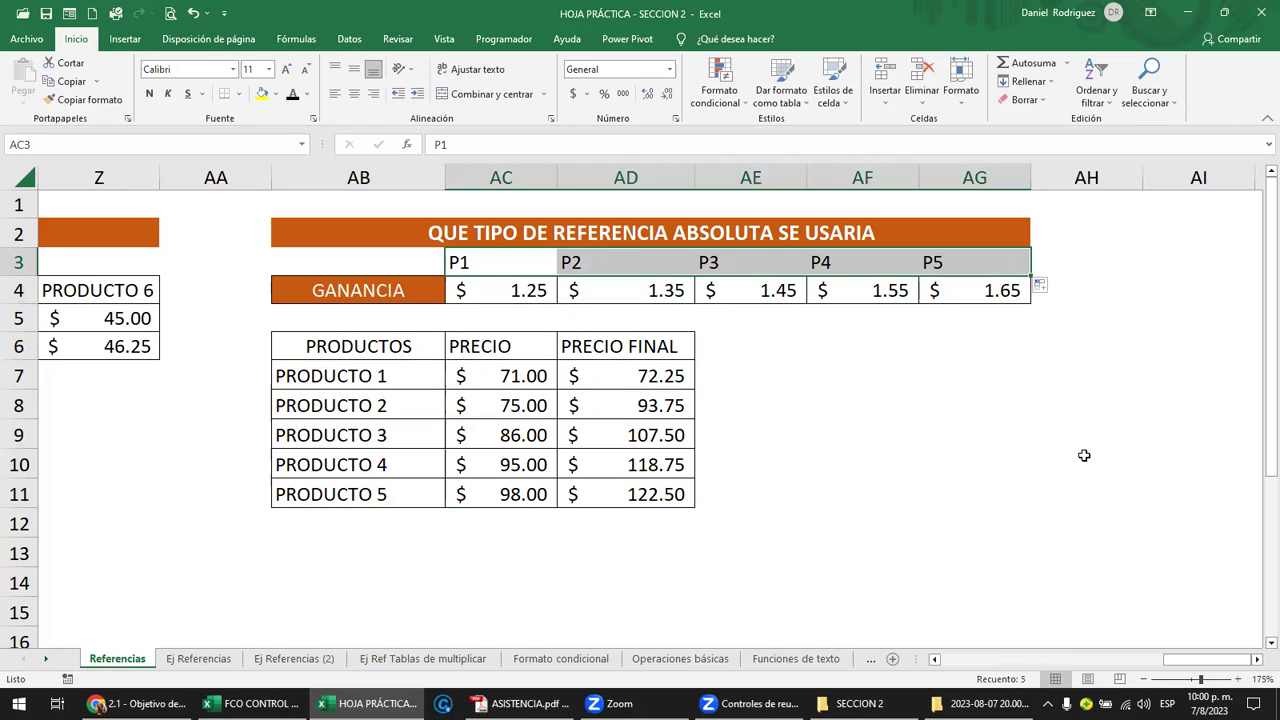
click(354, 93)
Select the GANANCIA label and the profit values 1.25, 1.35, 1.45, 1.55 and 1.65
click(411, 294)
click(470, 294)
click(648, 294)
click(777, 294)
click(889, 295)
click(959, 295)
Point out the PRODUCTO 1 and 2 prices (71.00, 75.00) and profits 1.25 and 1.35
click(644, 376)
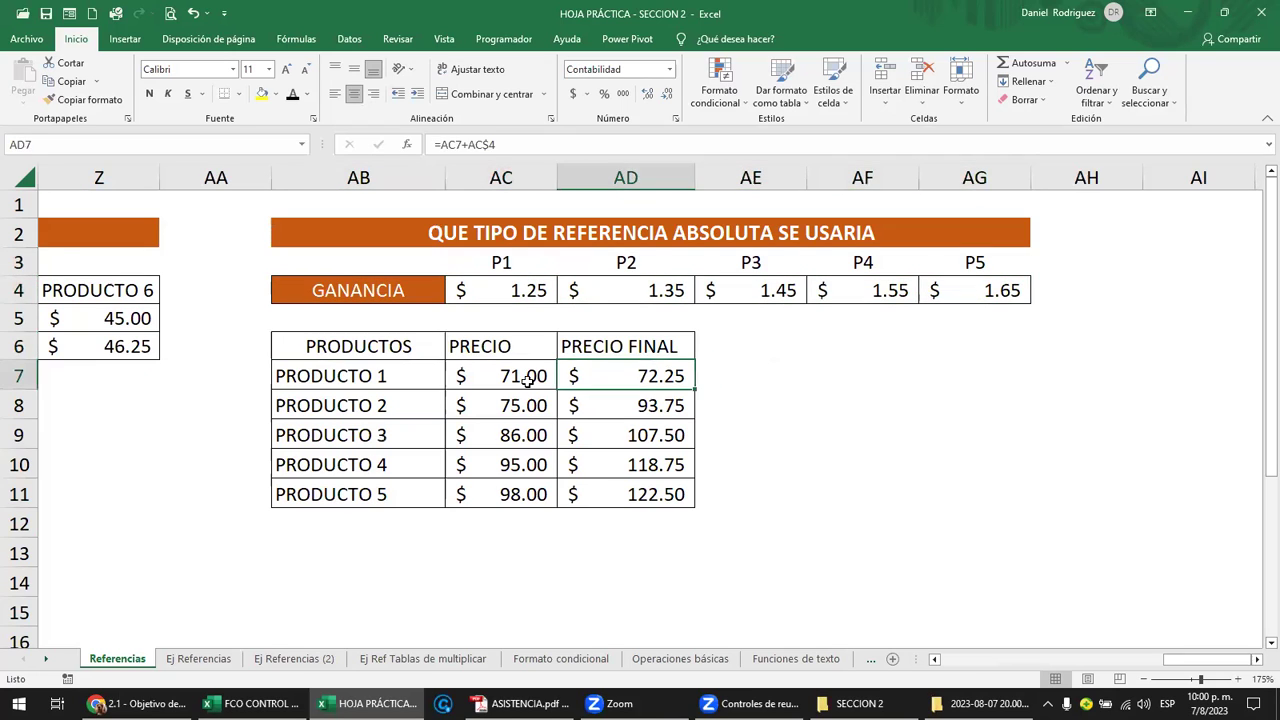
click(518, 378)
click(372, 377)
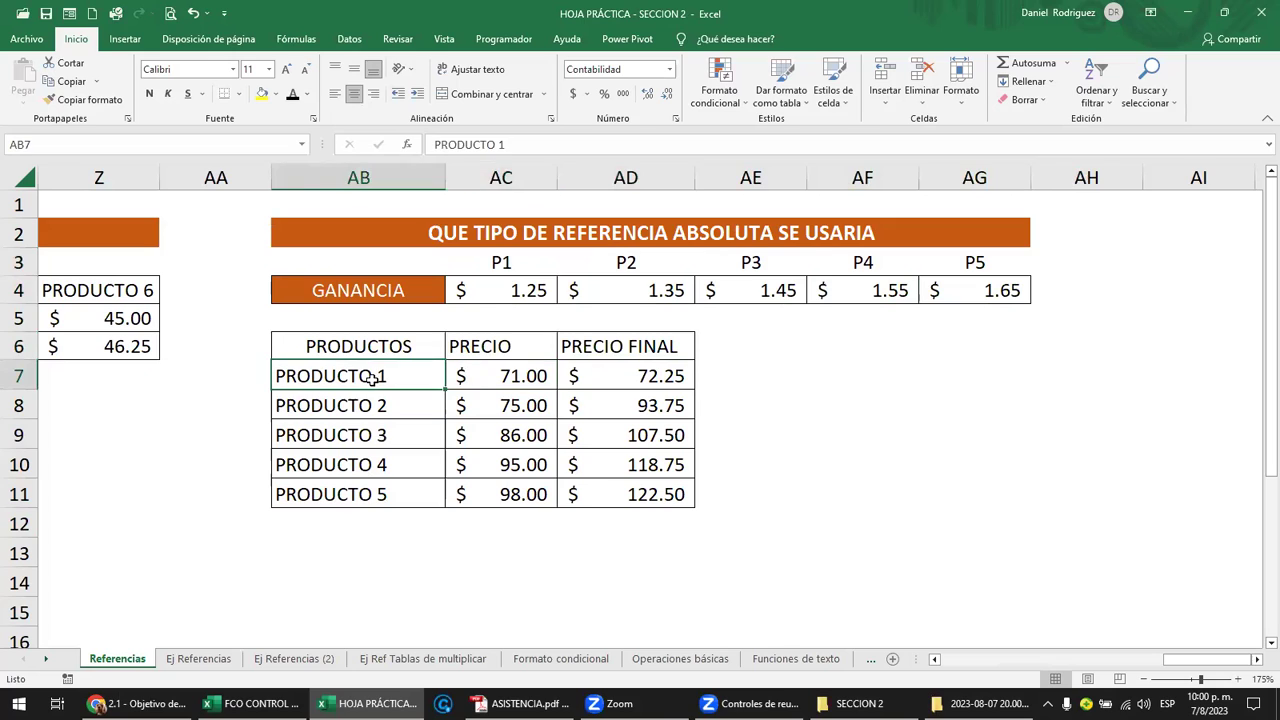
click(517, 379)
click(514, 292)
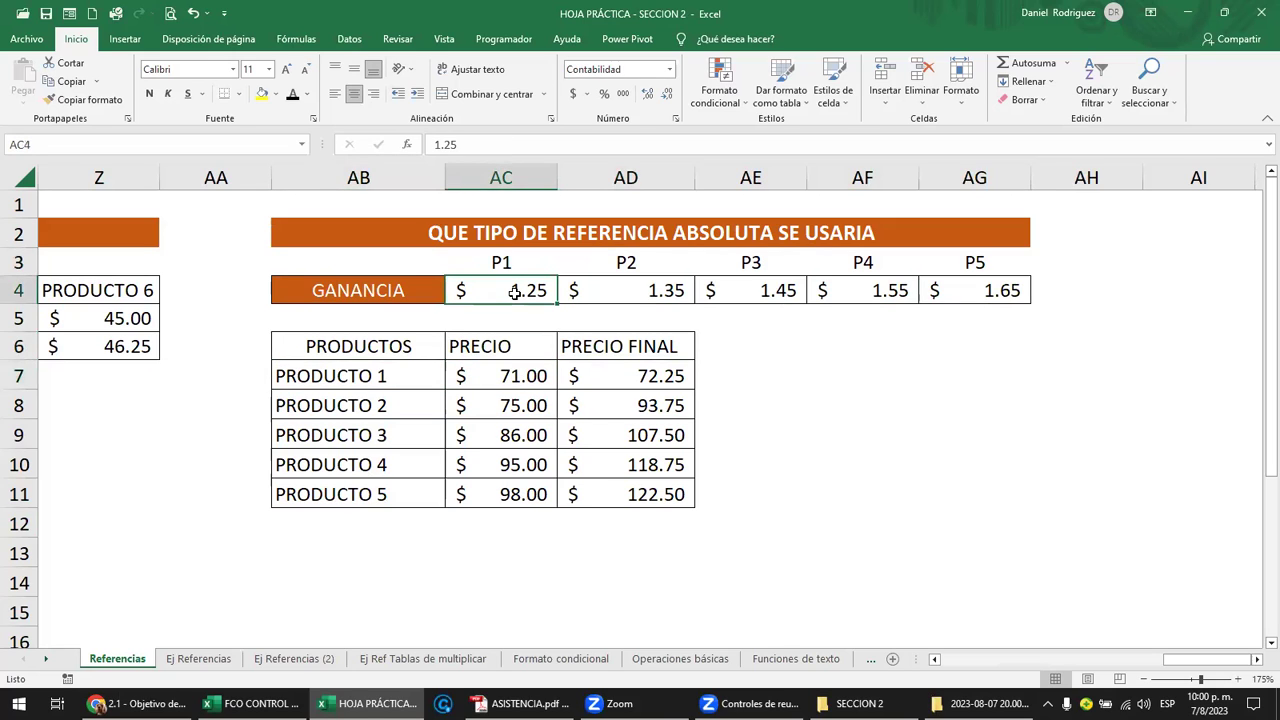
click(503, 404)
click(640, 293)
Inspect the first three PRECIO FINAL formulas in AD7:AD9 without changing them
click(668, 380)
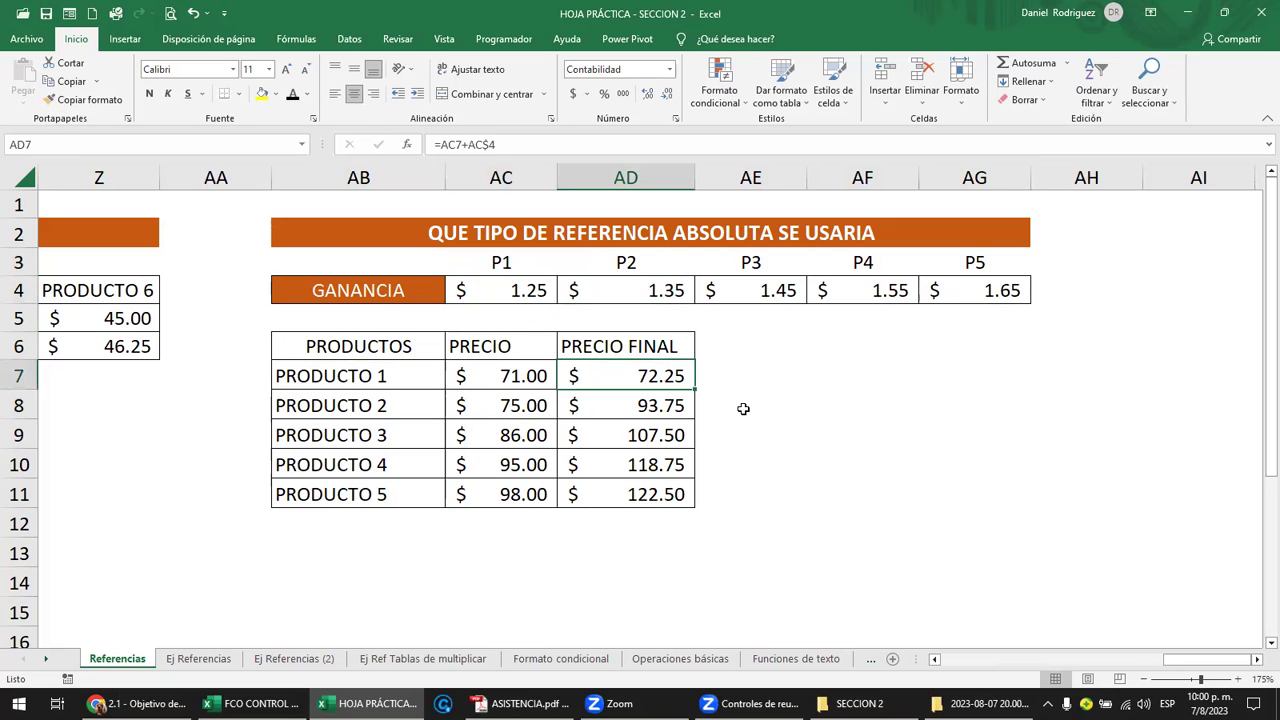
key(F2)
key(Return)
key(F2)
key(Return)
key(F2)
key(Return)
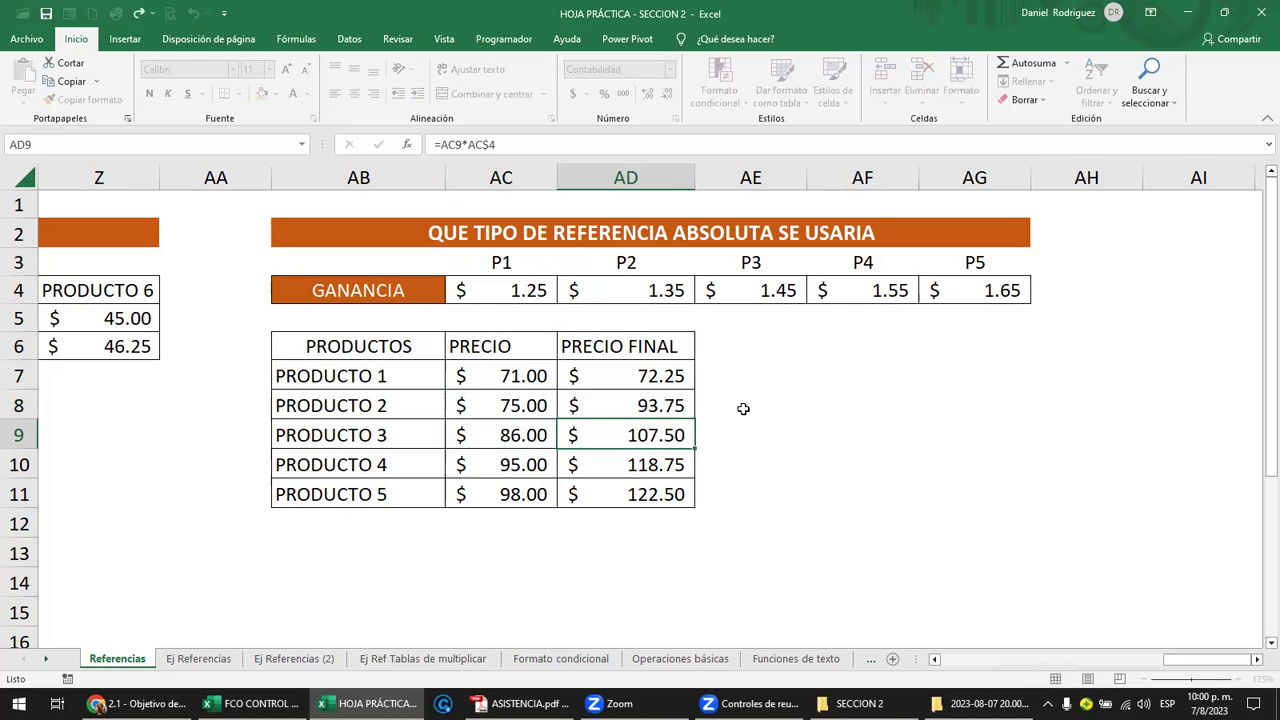
Clear all five PRECIO FINAL results in AD7:AD11
key(Up)
key(Up)
key(Up)
key(shift+Down)
key(shift+Down)
key(shift+Down)
key(shift+Down)
key(Delete)
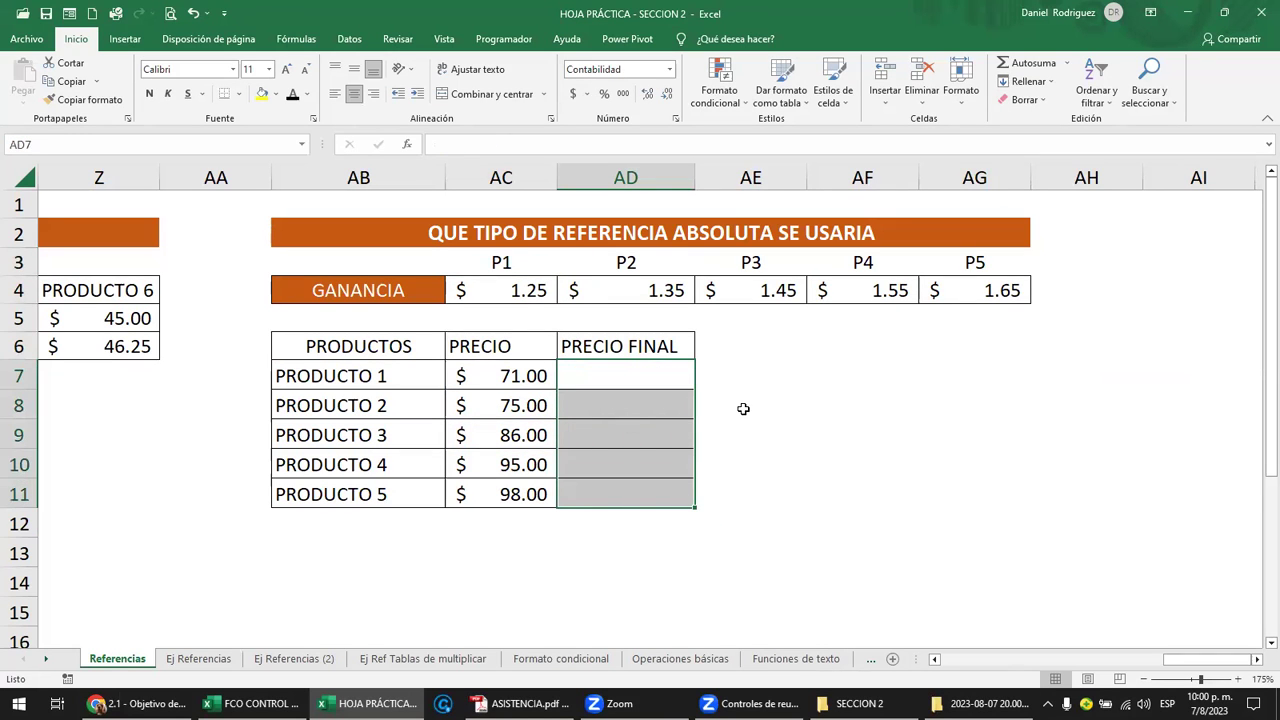
Enter the test formula =AC4 in AF7, showing the 1.25 profit
click(646, 386)
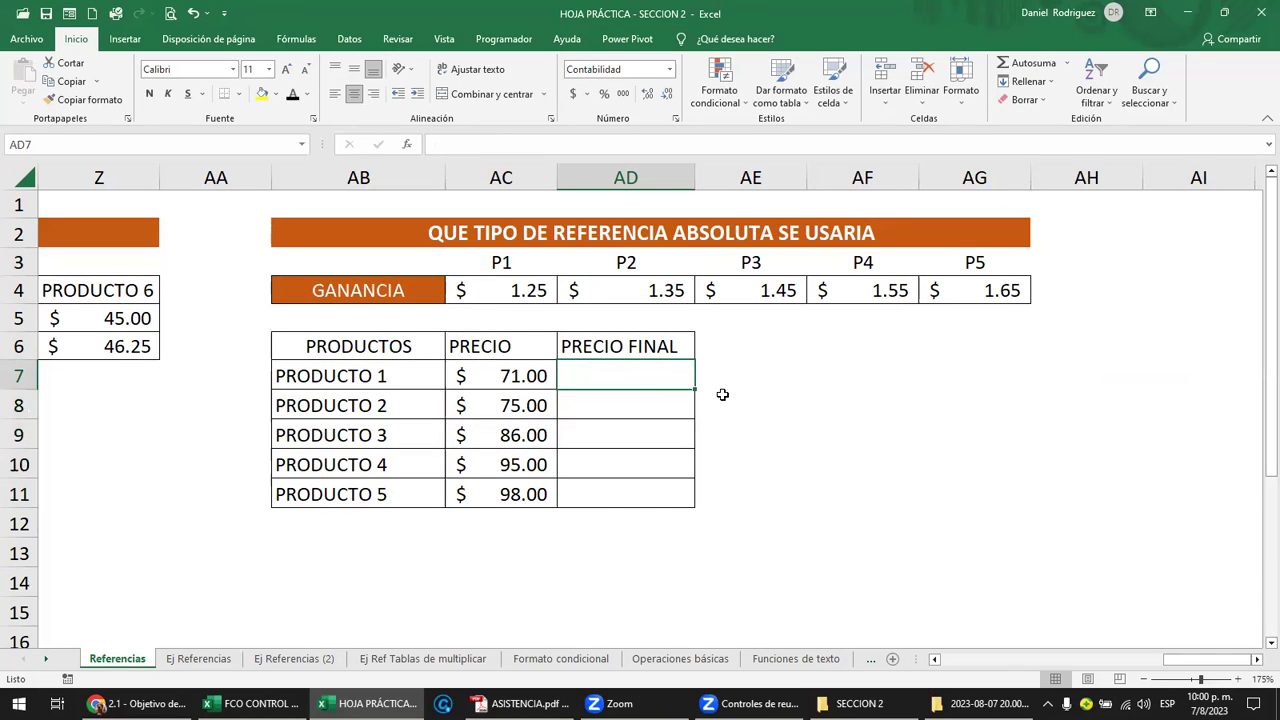
key(Right)
key(Right)
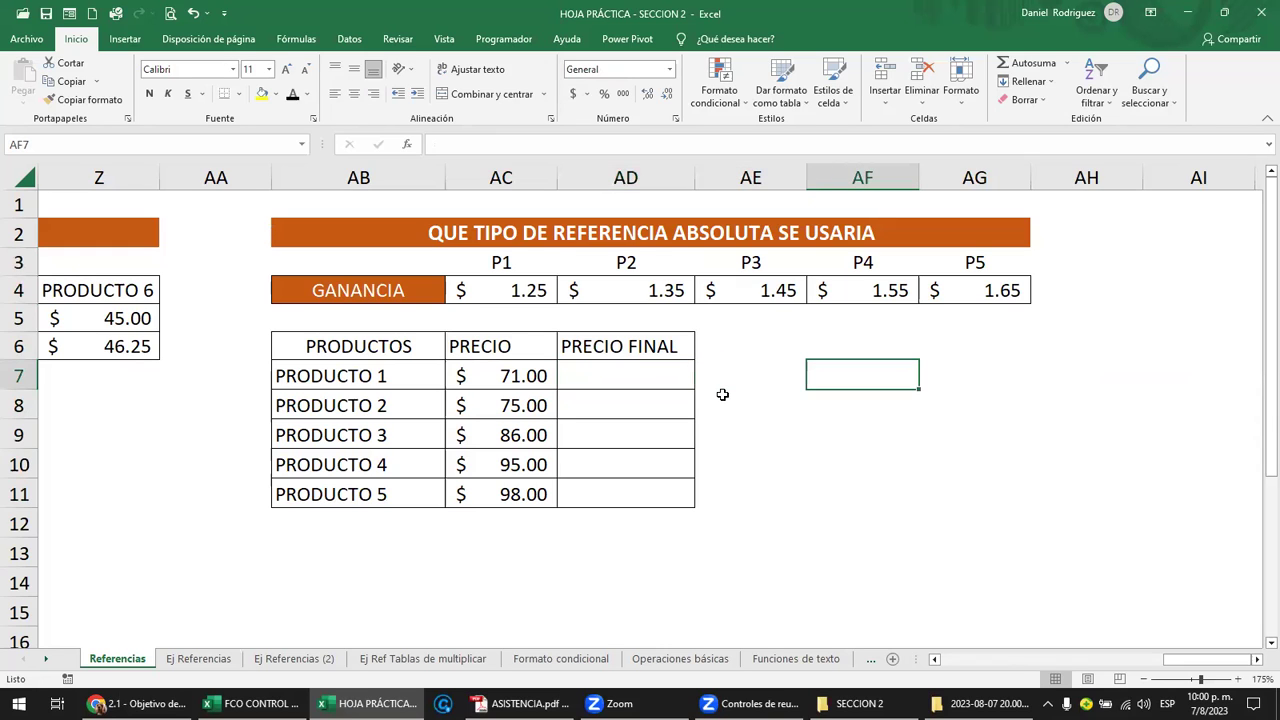
text(=)
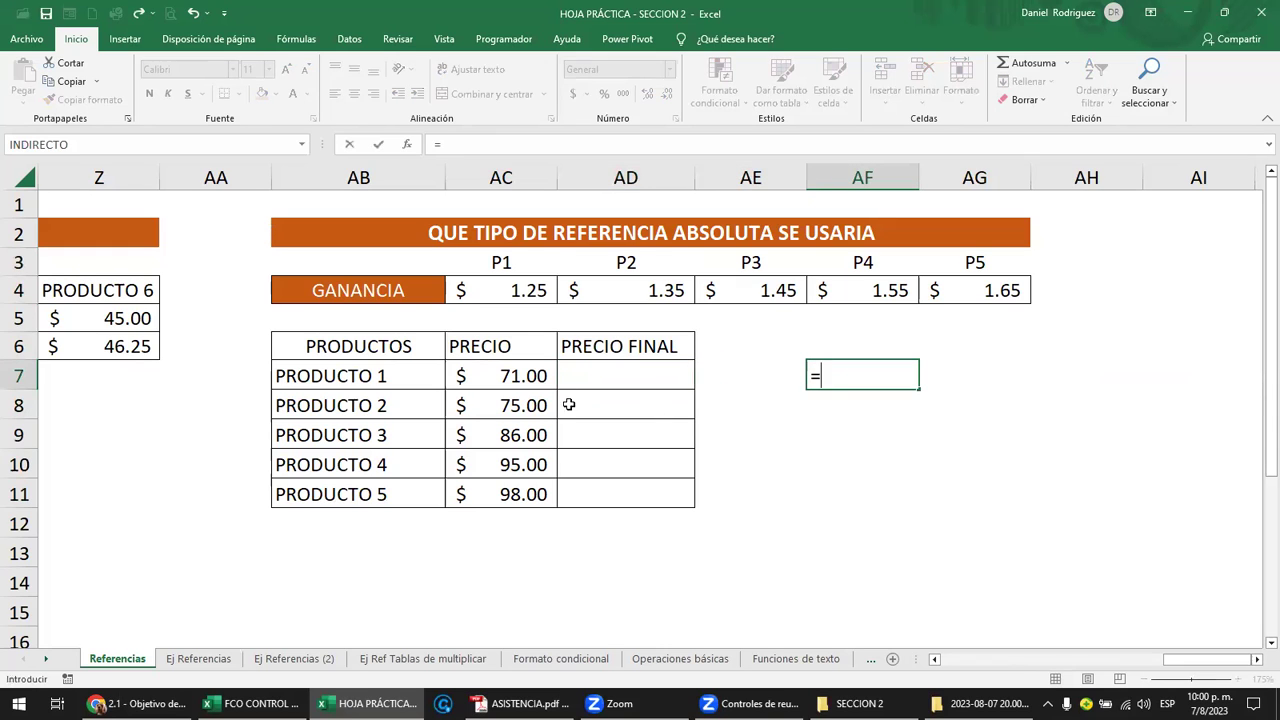
click(528, 376)
click(514, 291)
key(Return)
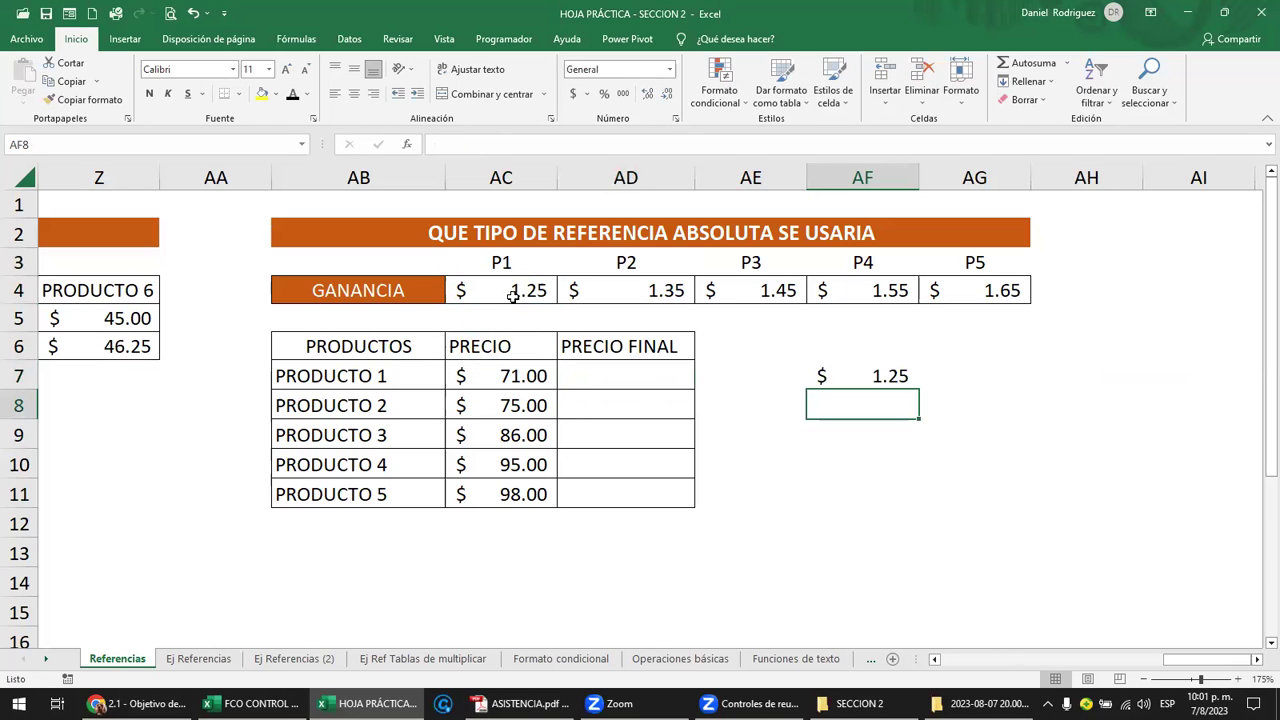
Enter =AC8+AD4 in AF8 (76.35) and =AE4 in AF9 (1.45)
text(=)
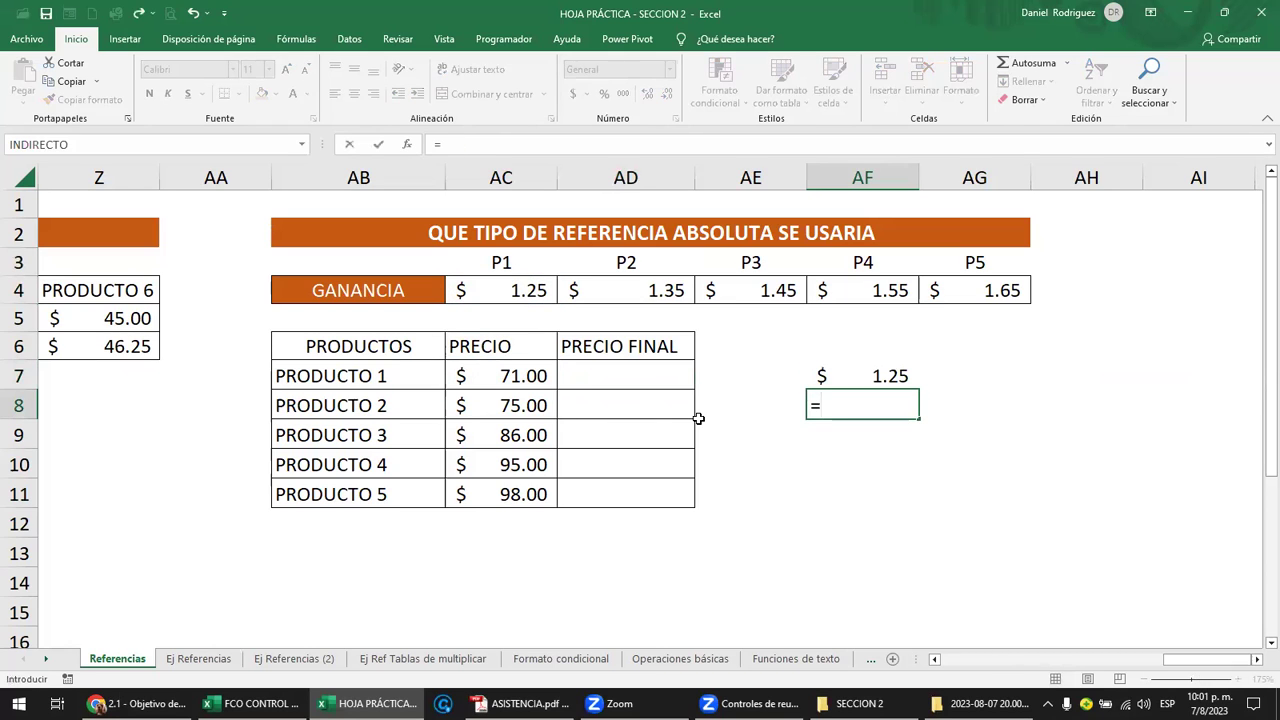
click(525, 405)
text(+)
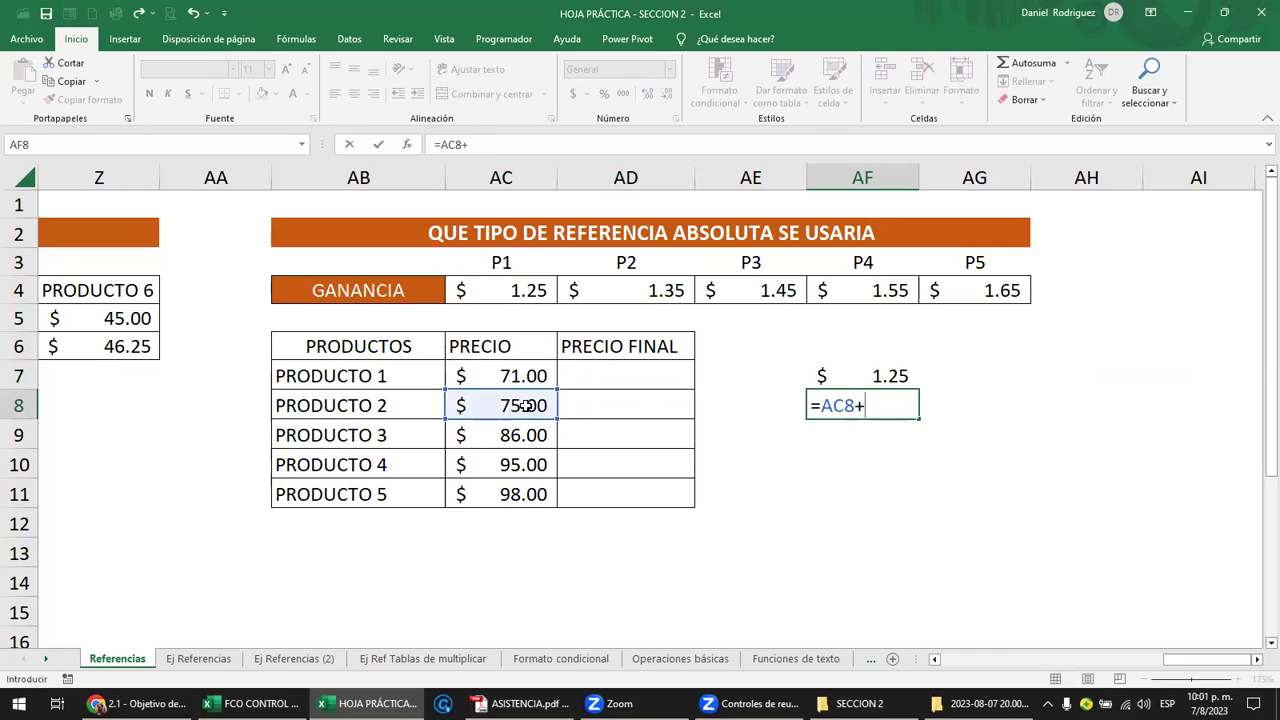
click(655, 291)
key(Return)
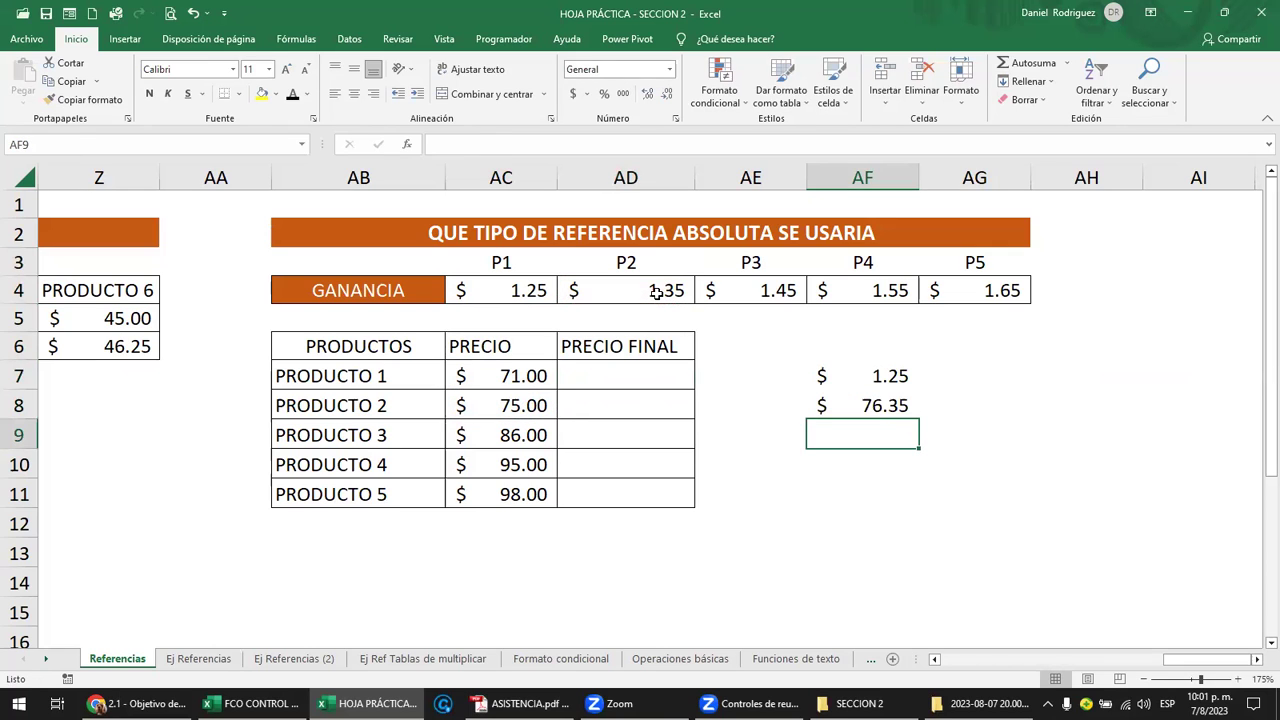
text(=)
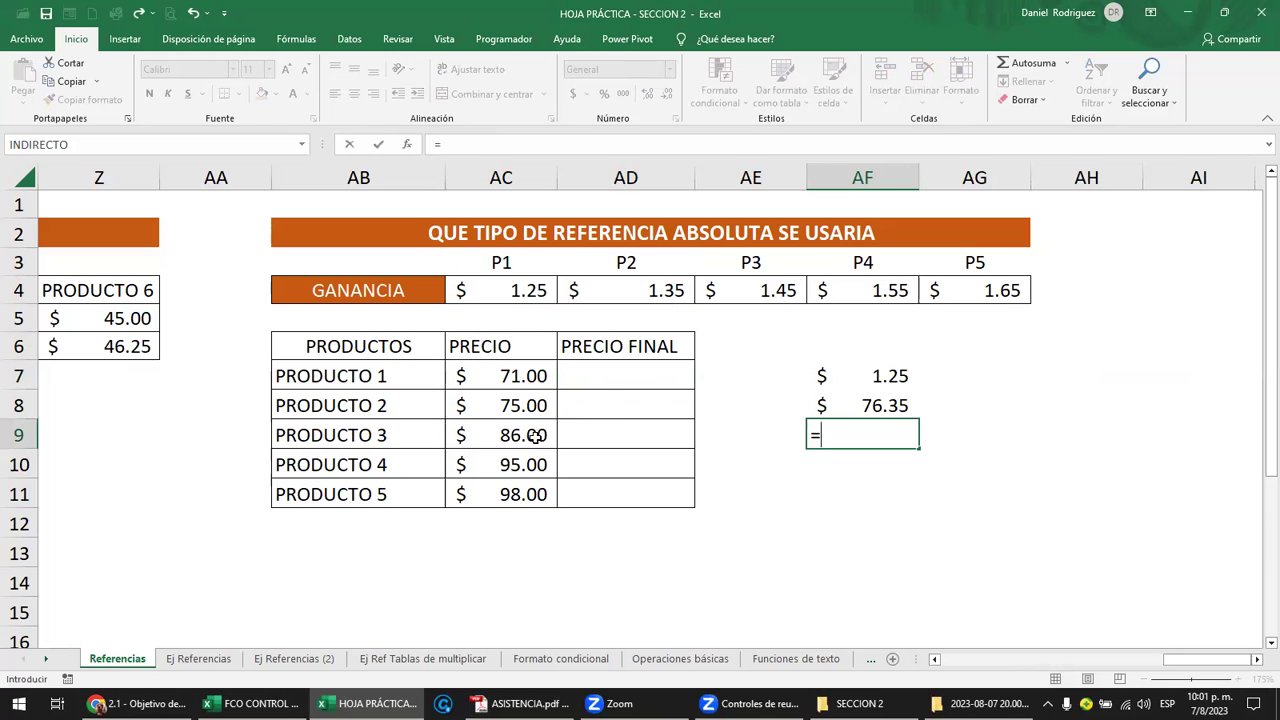
click(540, 439)
click(749, 288)
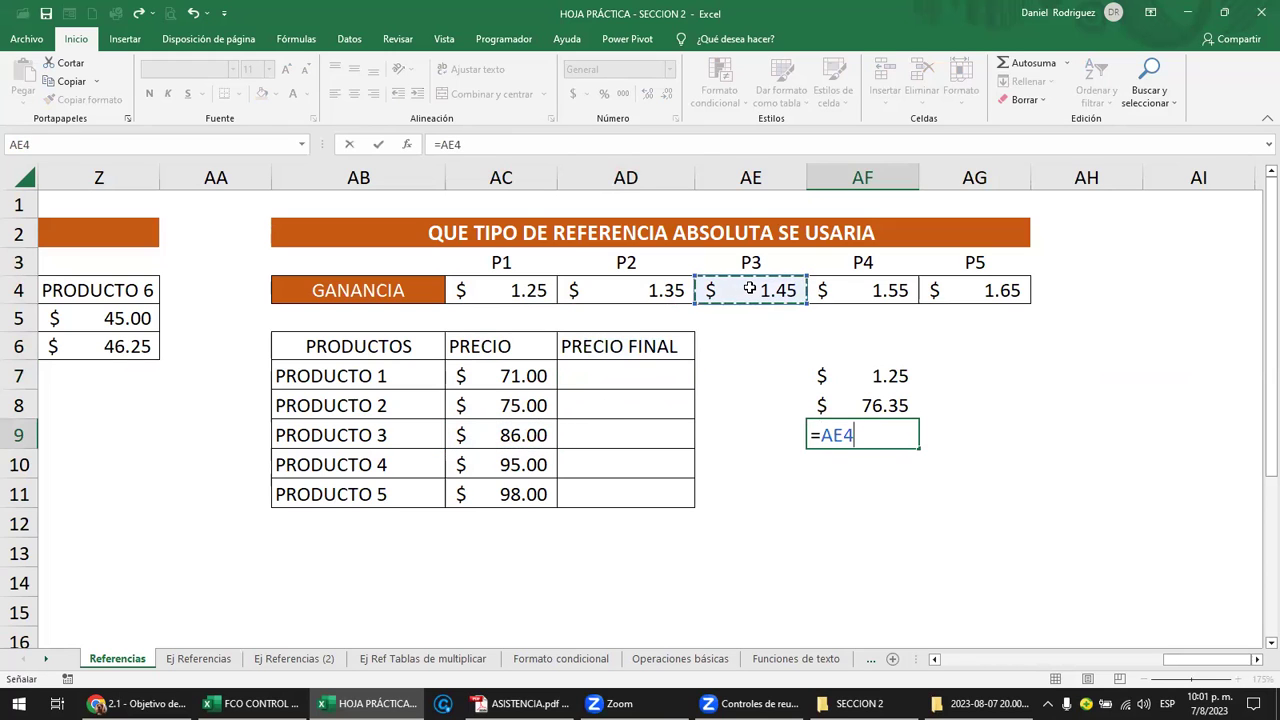
key(Return)
Enter =AC10+AF4 and =AC11+AG4 in AF10:AF11, giving 96.55 and 99.65
text(=)
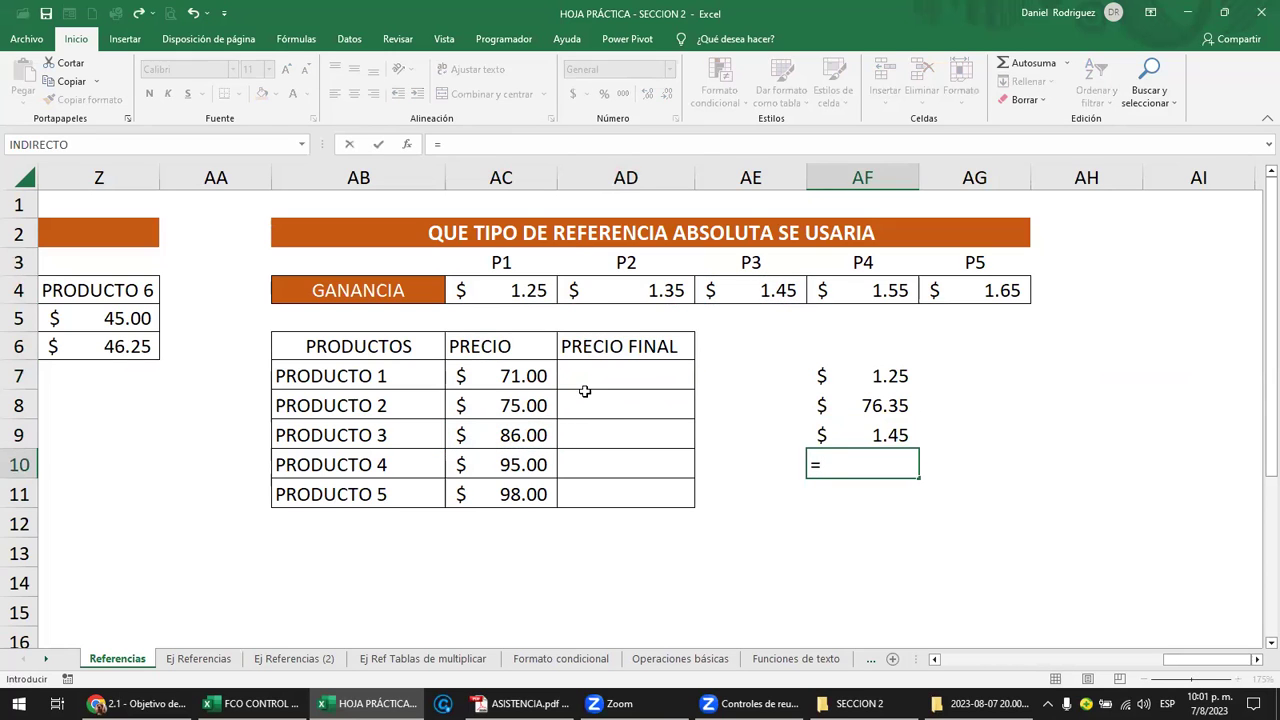
click(533, 465)
text(+)
click(864, 286)
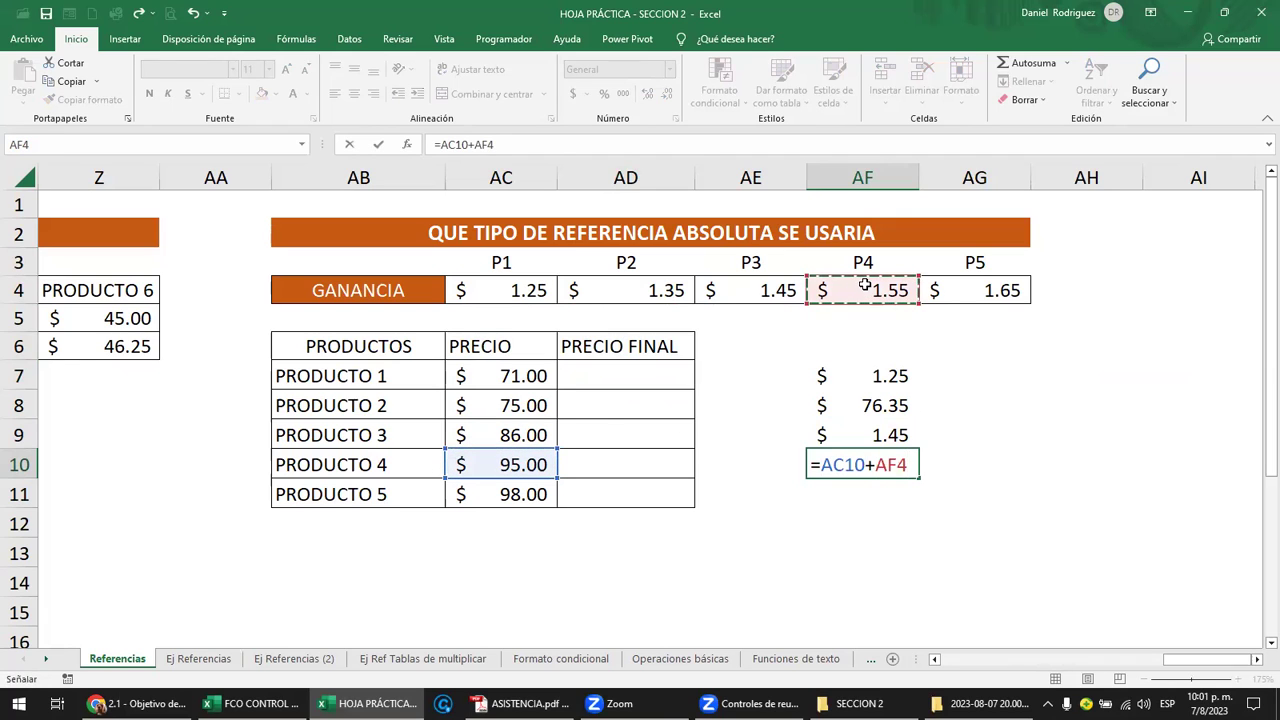
key(Return)
text(=)
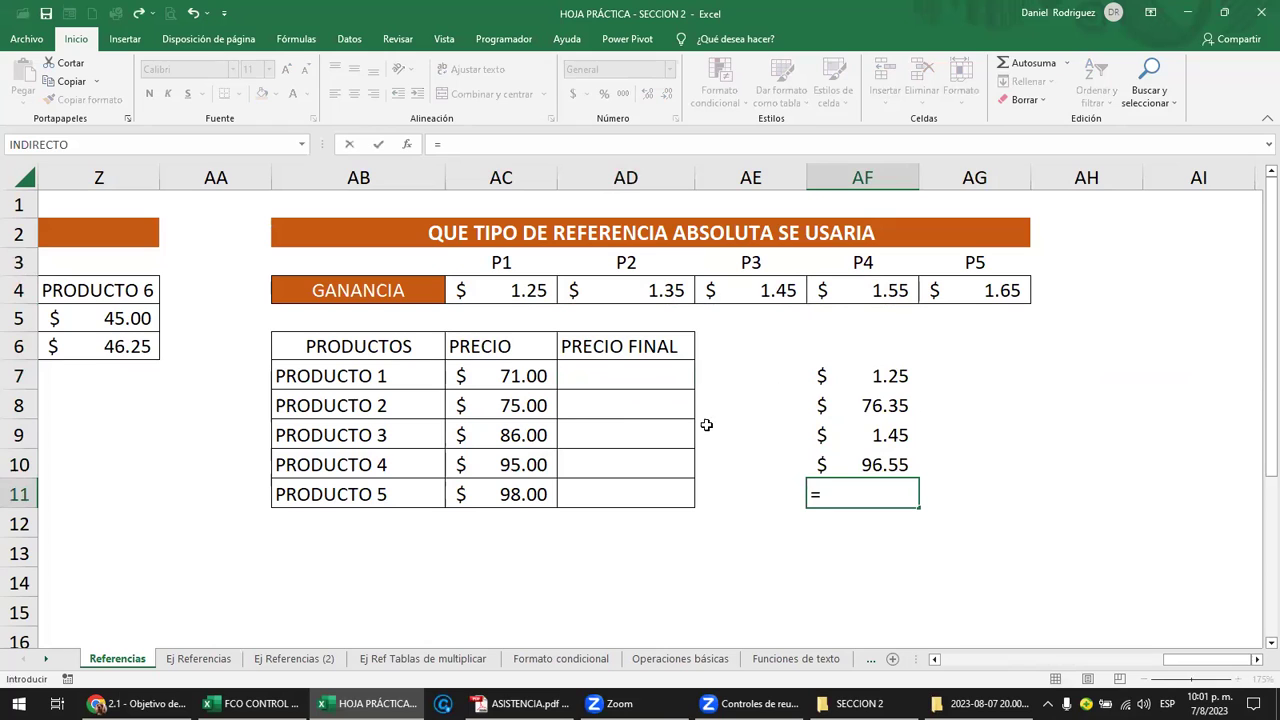
click(543, 495)
text(+)
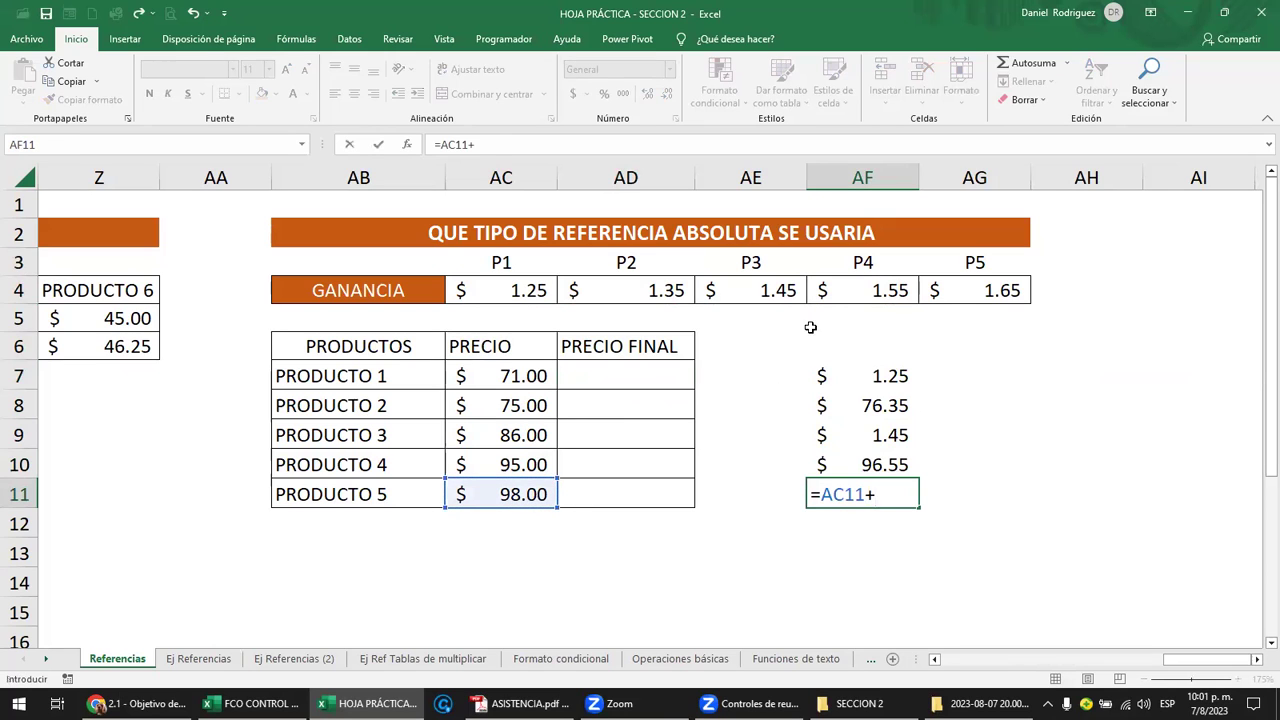
click(998, 295)
key(Return)
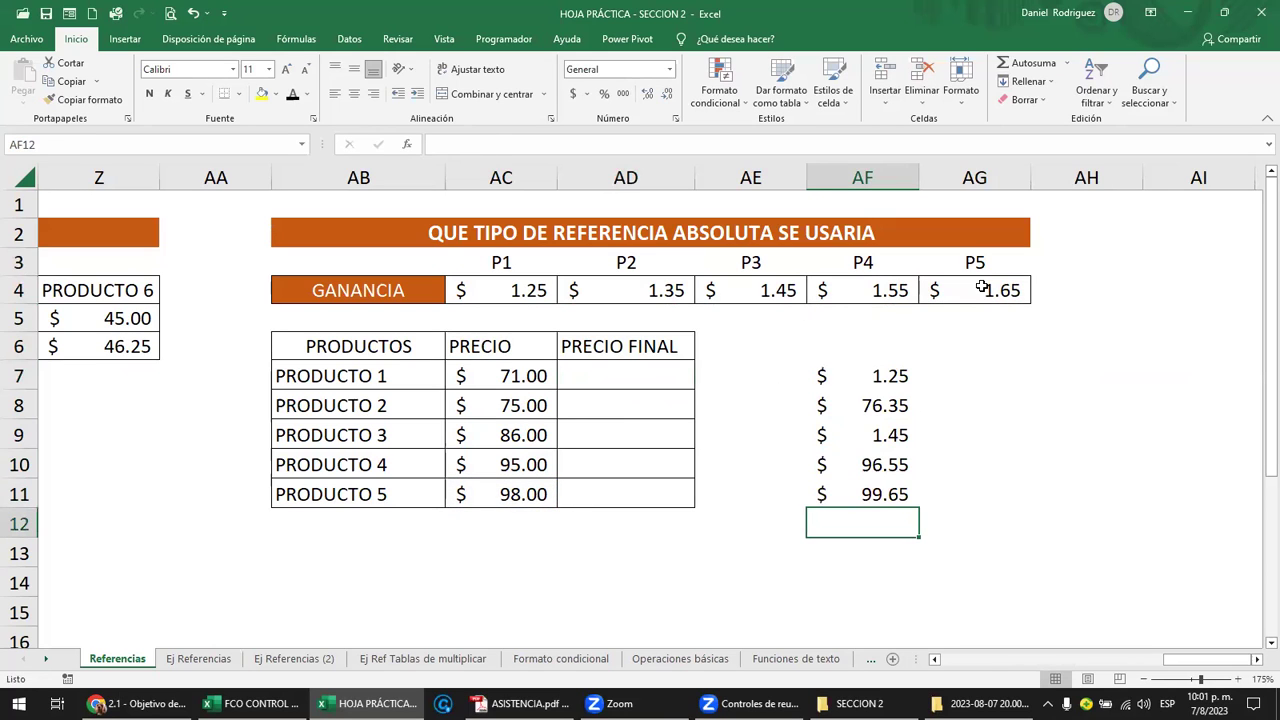
drag(888, 375, 900, 494)
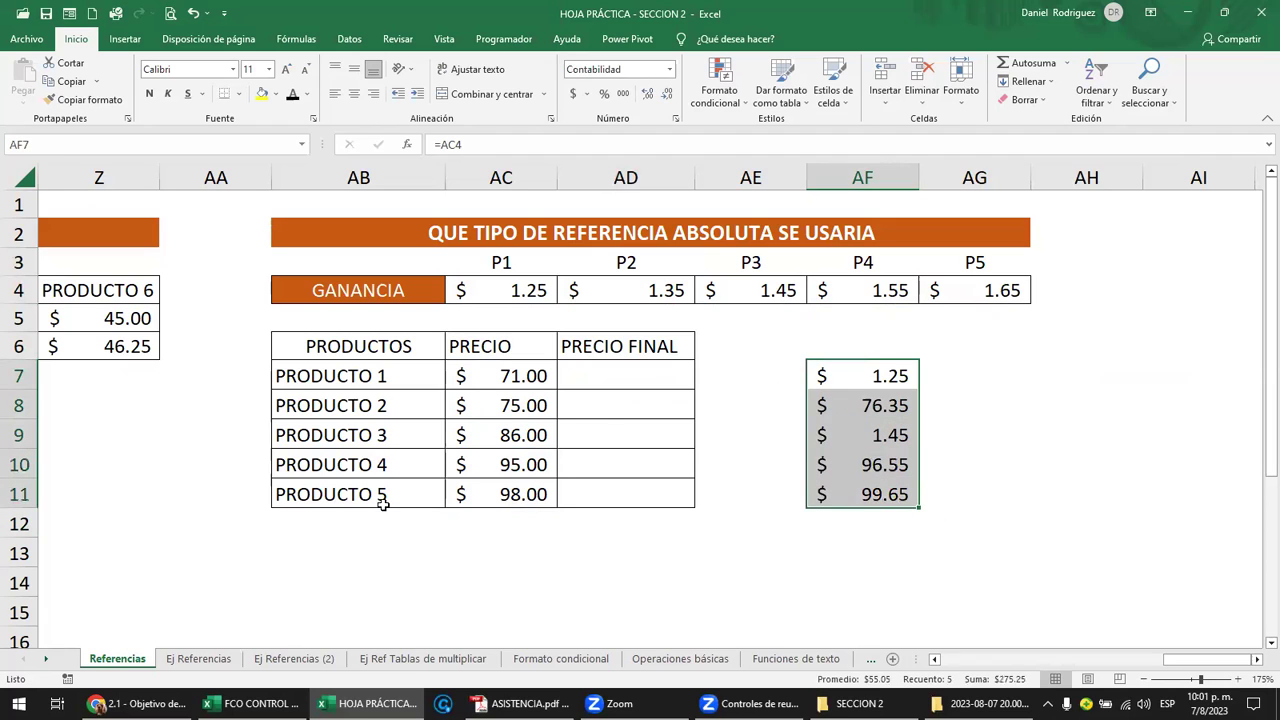
Replace AF7's formula with =AC7+AC4, giving 72.25
click(652, 385)
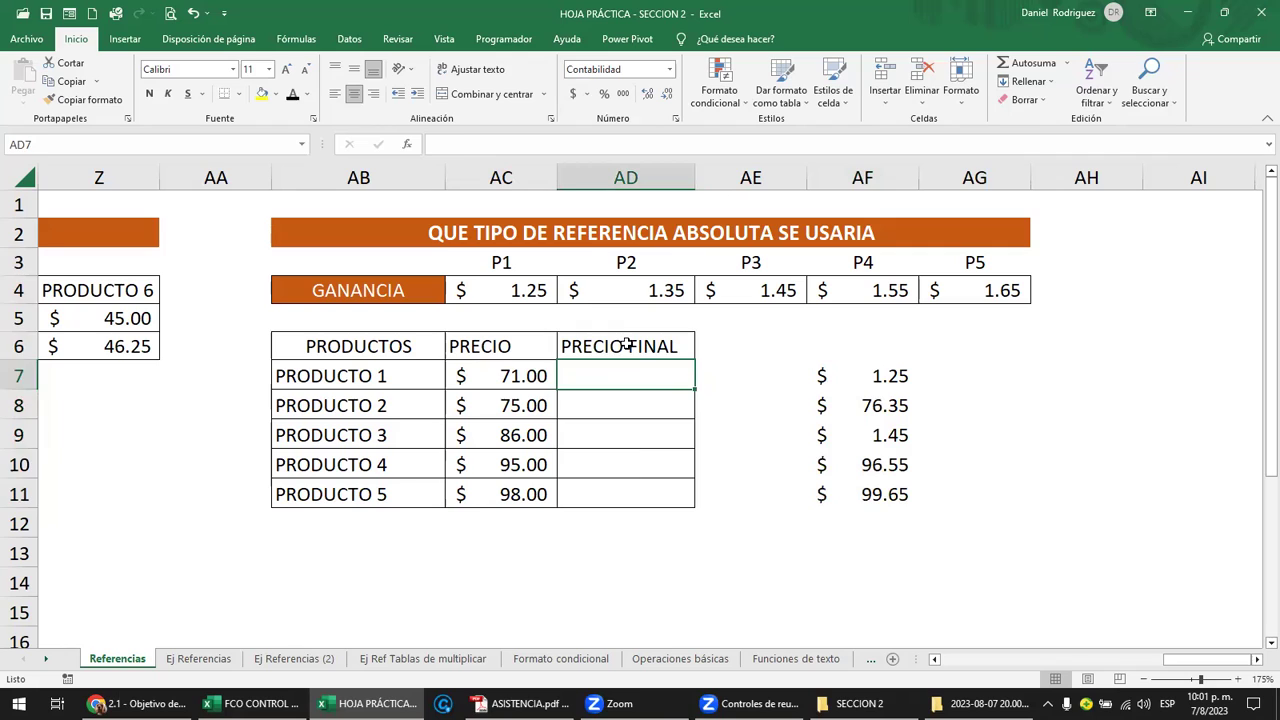
drag(626, 345, 630, 494)
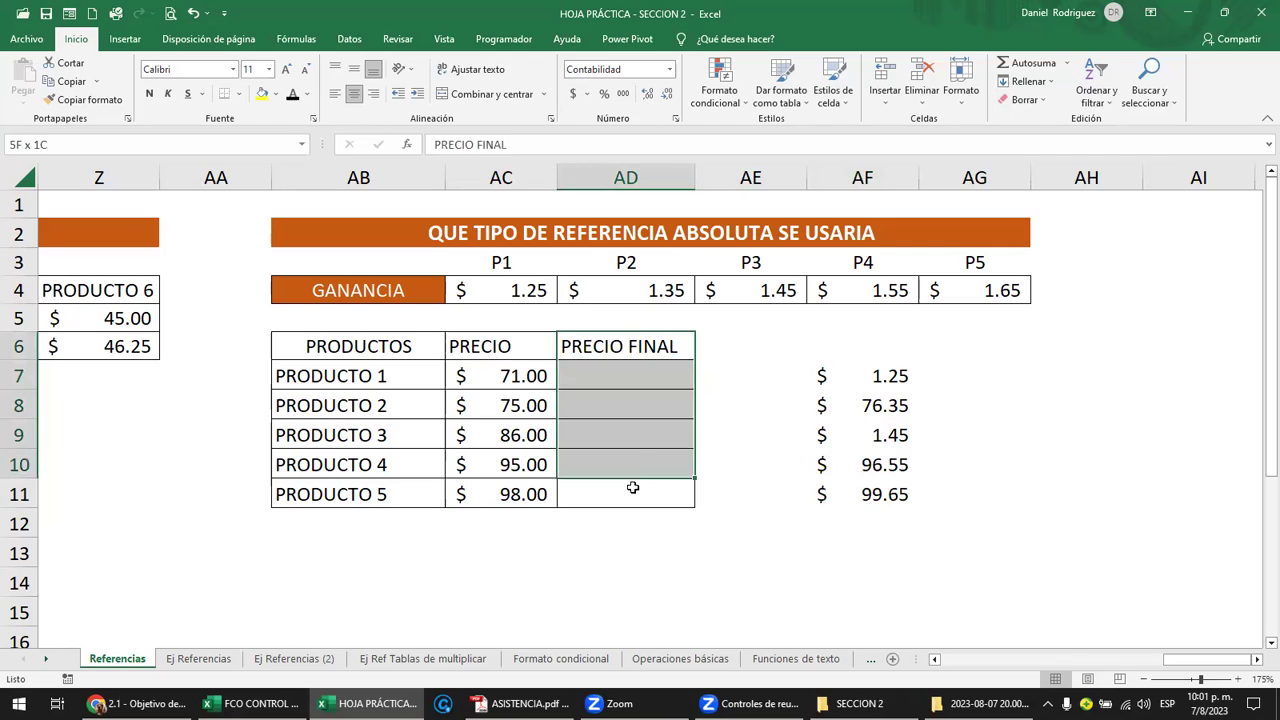
click(896, 375)
key(F2)
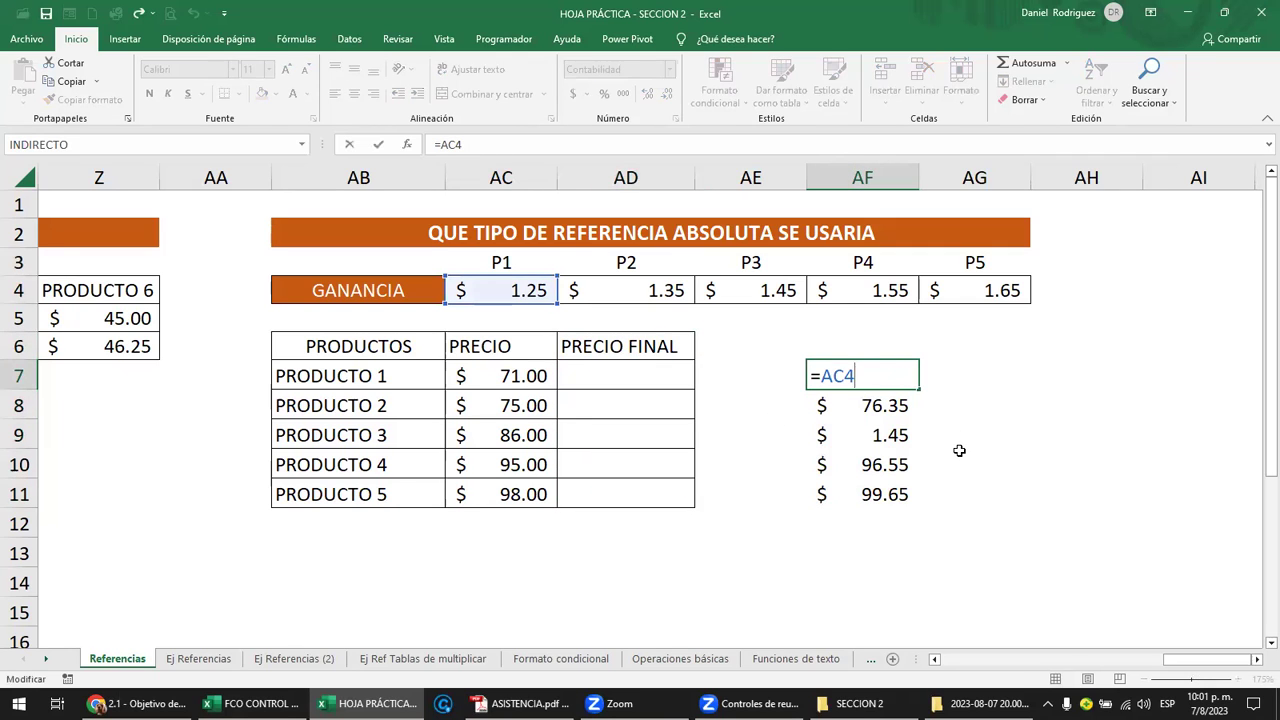
text(+)
key(Escape)
text(=)
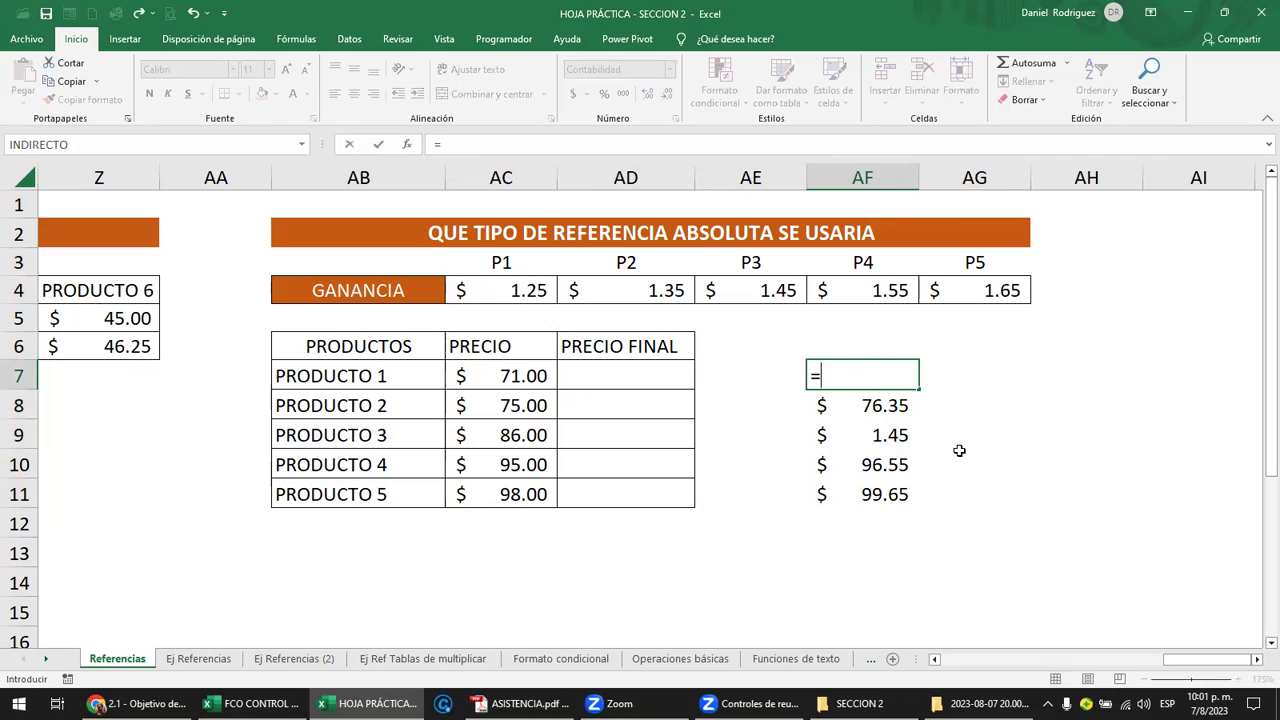
click(505, 376)
text(+)
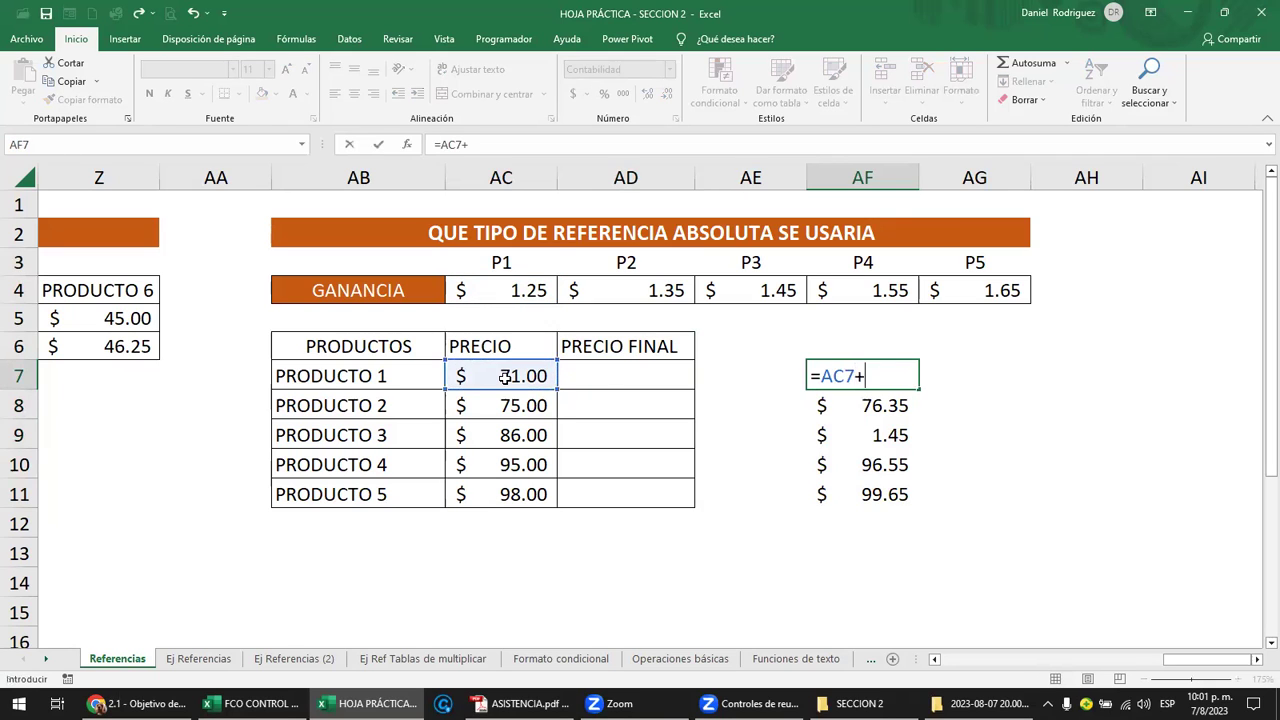
click(517, 290)
key(Return)
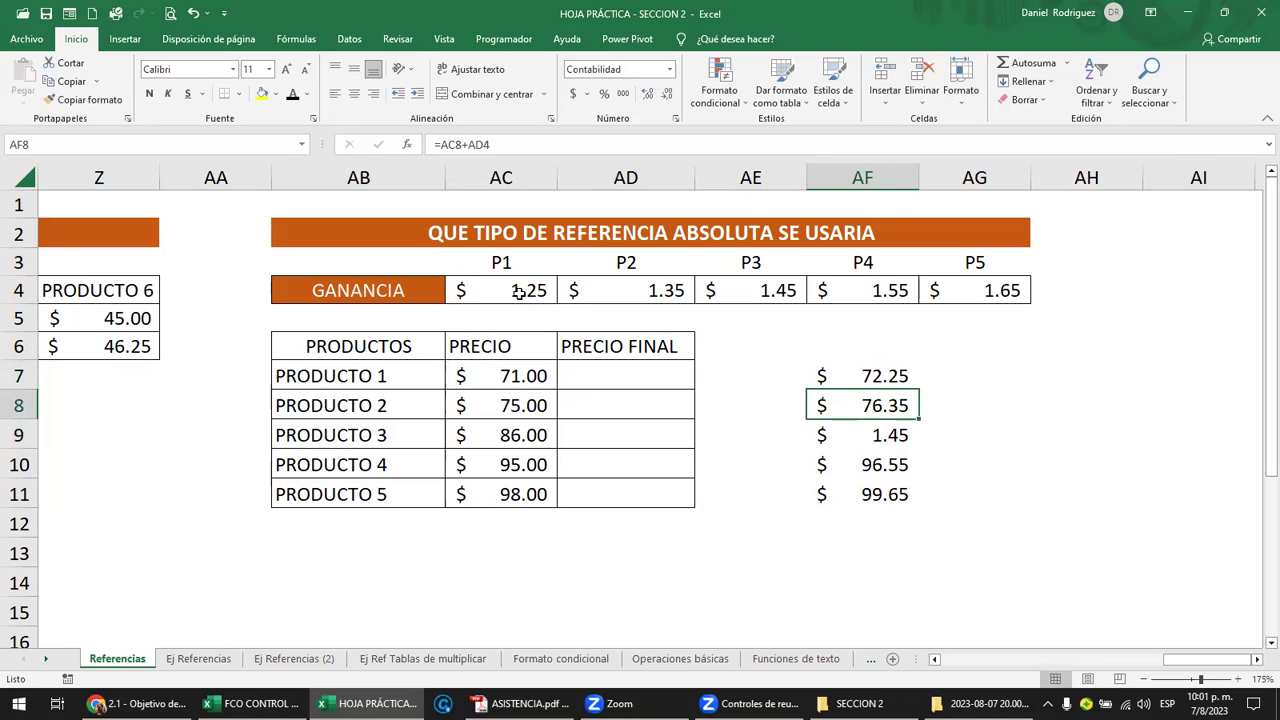
Enter =AC9+AE4 in AF9, adding the 86.00 price and 1.45 profit for 87.45
key(Down)
text(=)
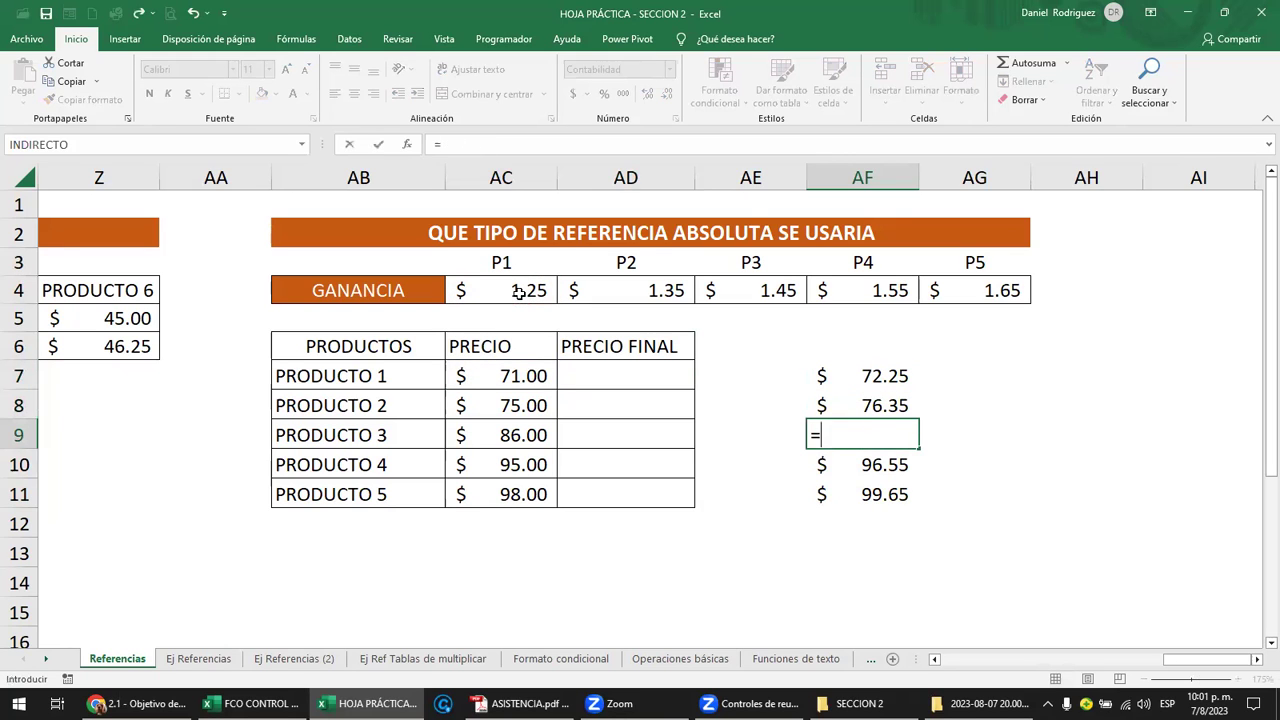
click(521, 447)
text(+)
click(775, 290)
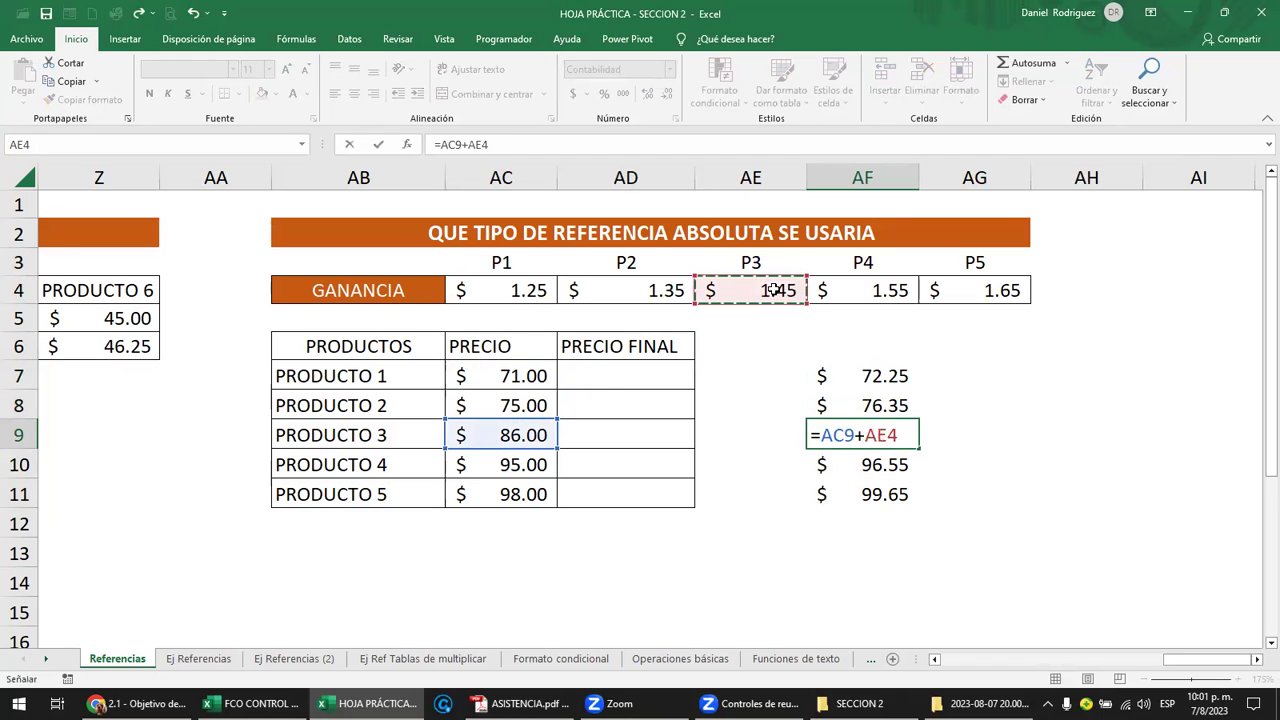
key(Return)
Compare the five AF results with the empty PRECIO FINAL cells and check AF7's formula
drag(863, 377, 863, 490)
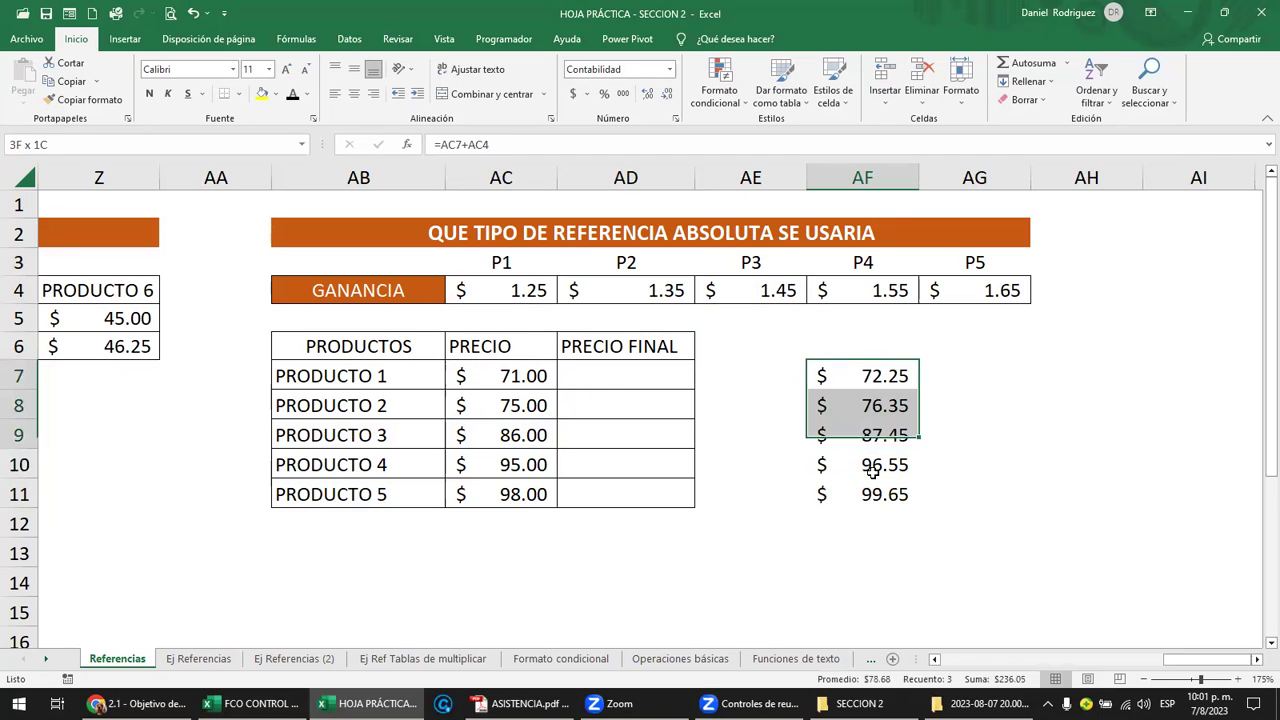
drag(608, 376, 614, 490)
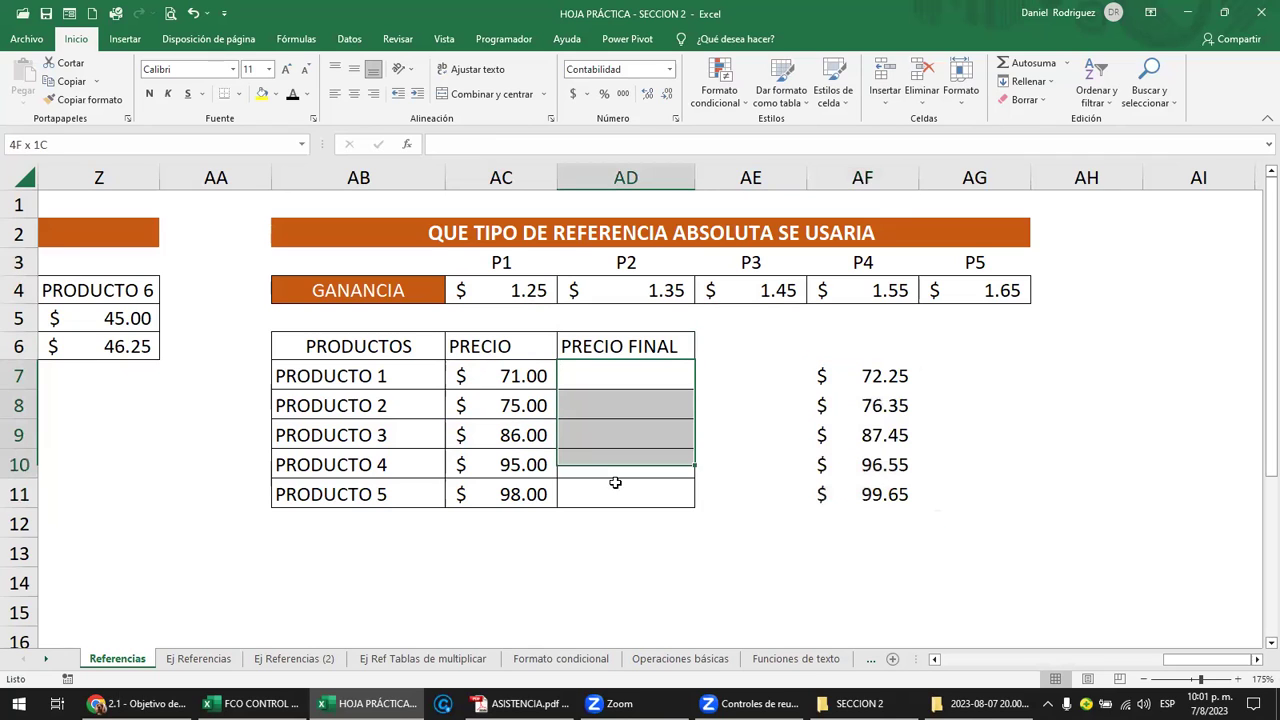
click(608, 379)
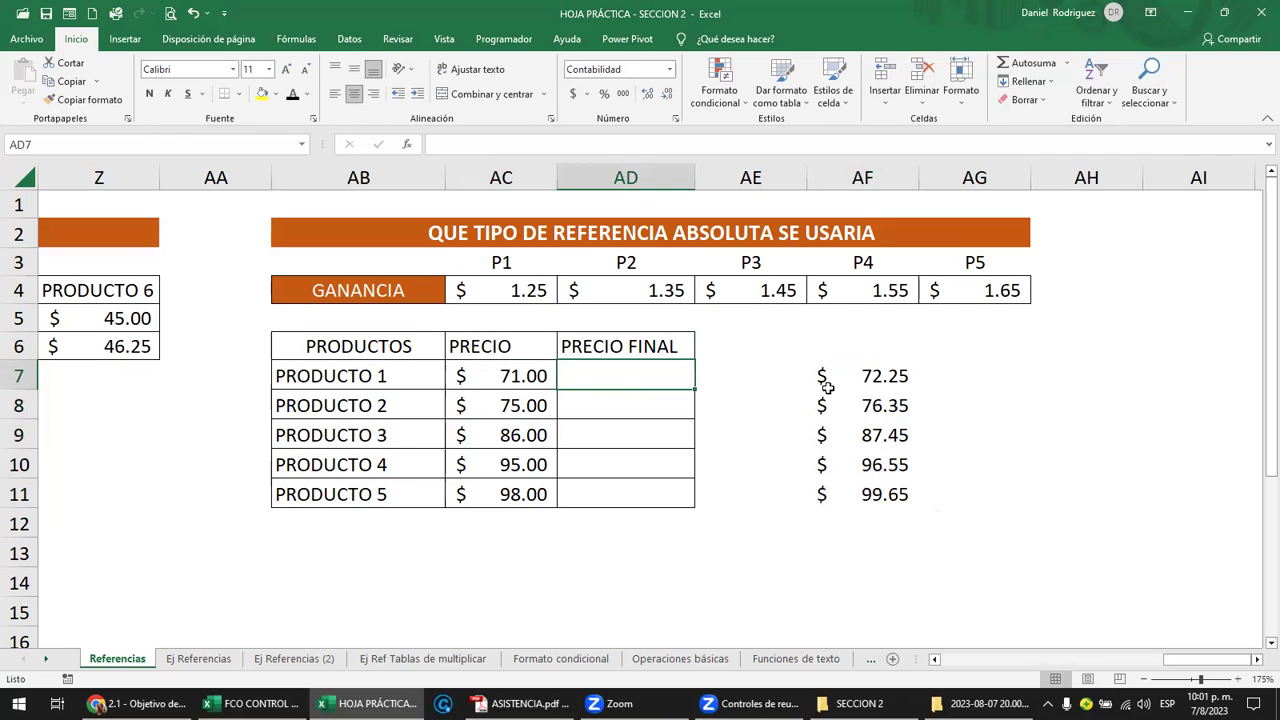
drag(932, 379, 916, 378)
key(Left)
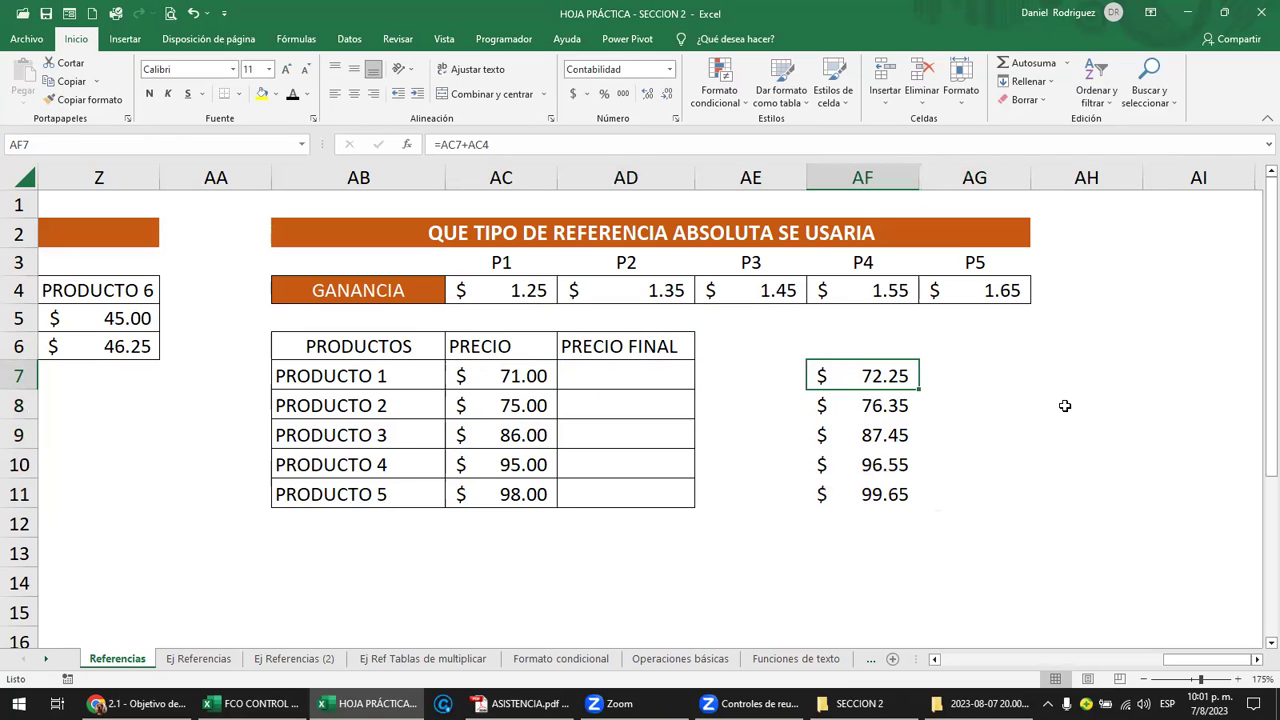
key(F2)
key(Escape)
Review each formula in AF8:AF11 with F2, then return to the first PRECIO FINAL cell
key(Down)
key(F2)
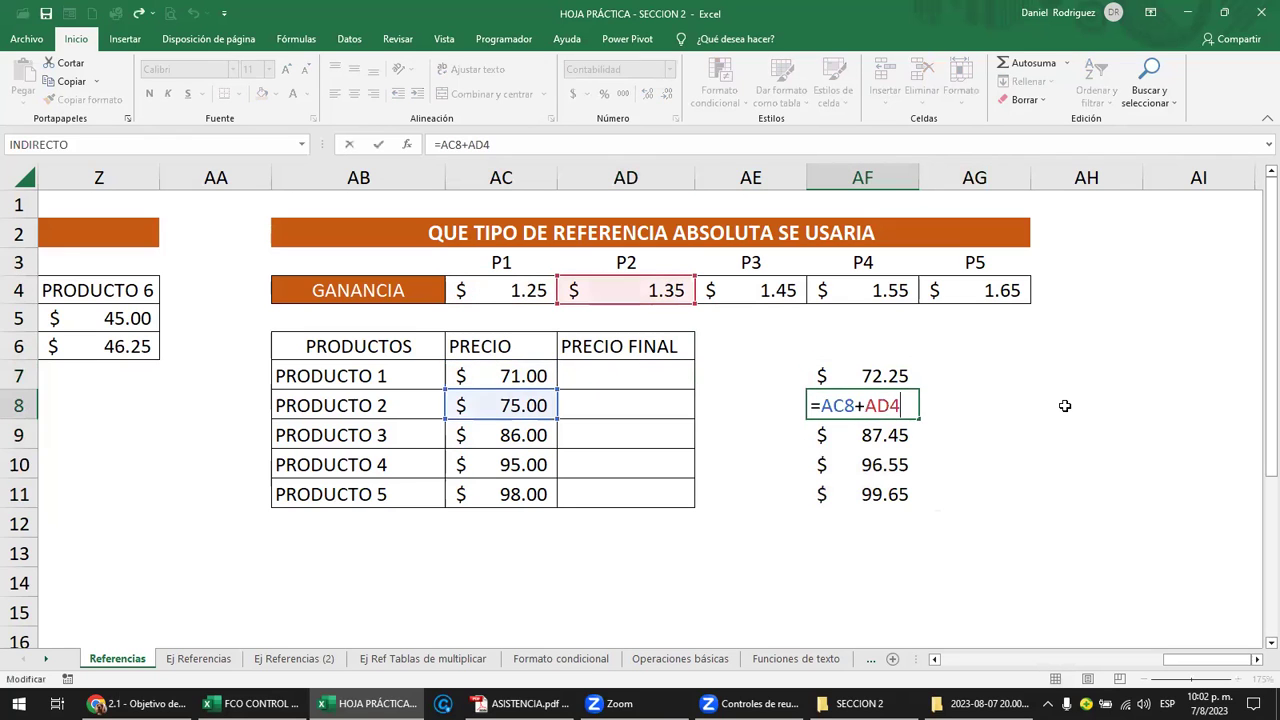
key(Escape)
key(Down)
key(F2)
key(Escape)
key(Down)
key(F2)
key(Escape)
key(Down)
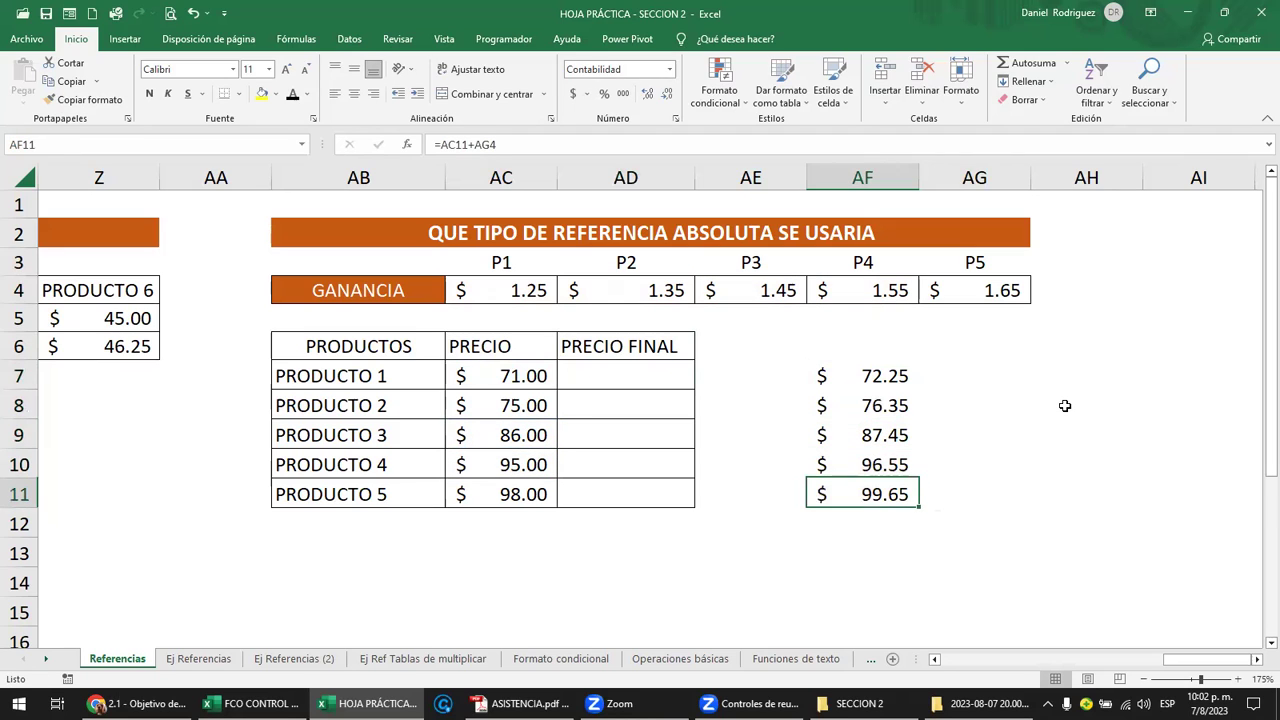
key(F2)
key(Escape)
key(Up)
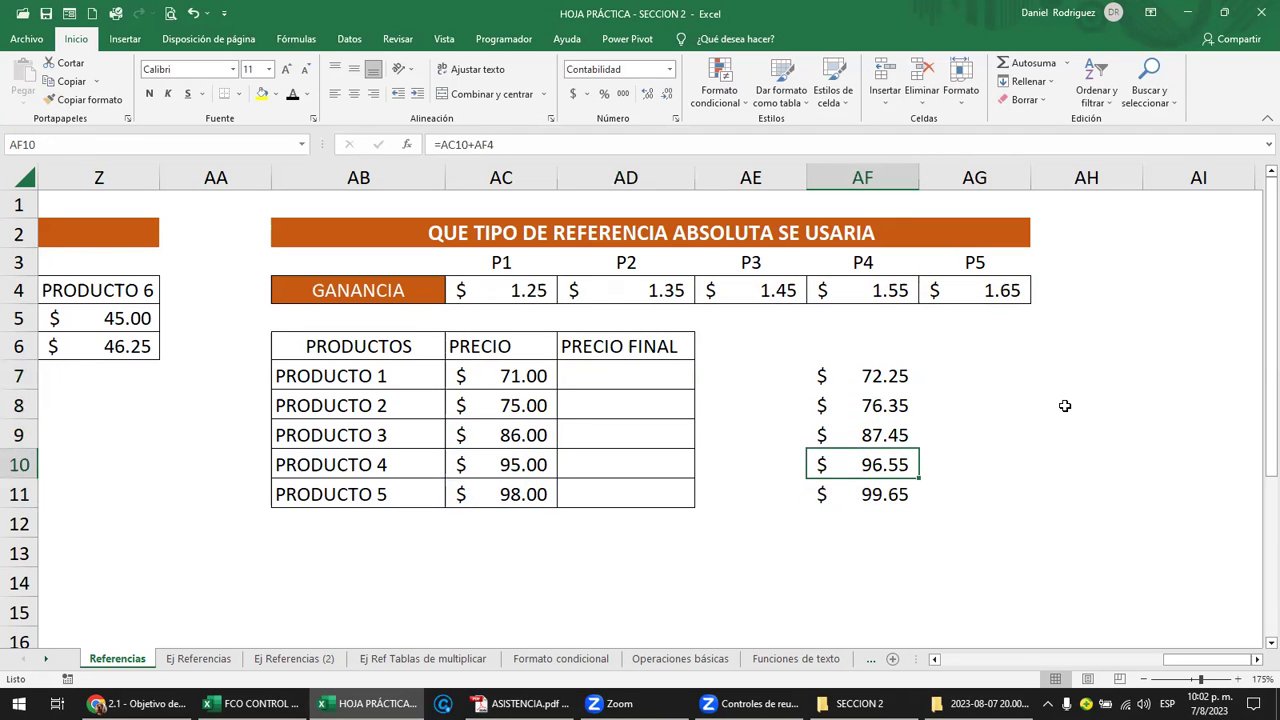
key(Left)
key(Left)
key(Up)
key(Up)
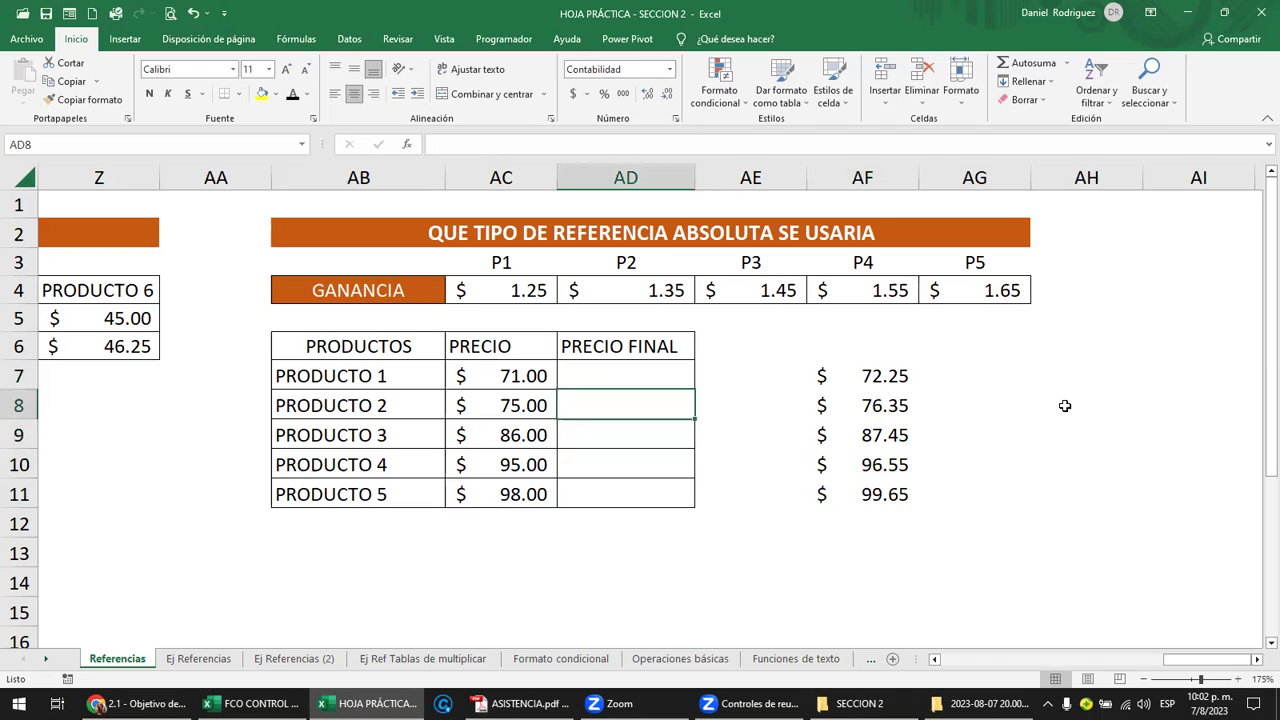
key(Up)
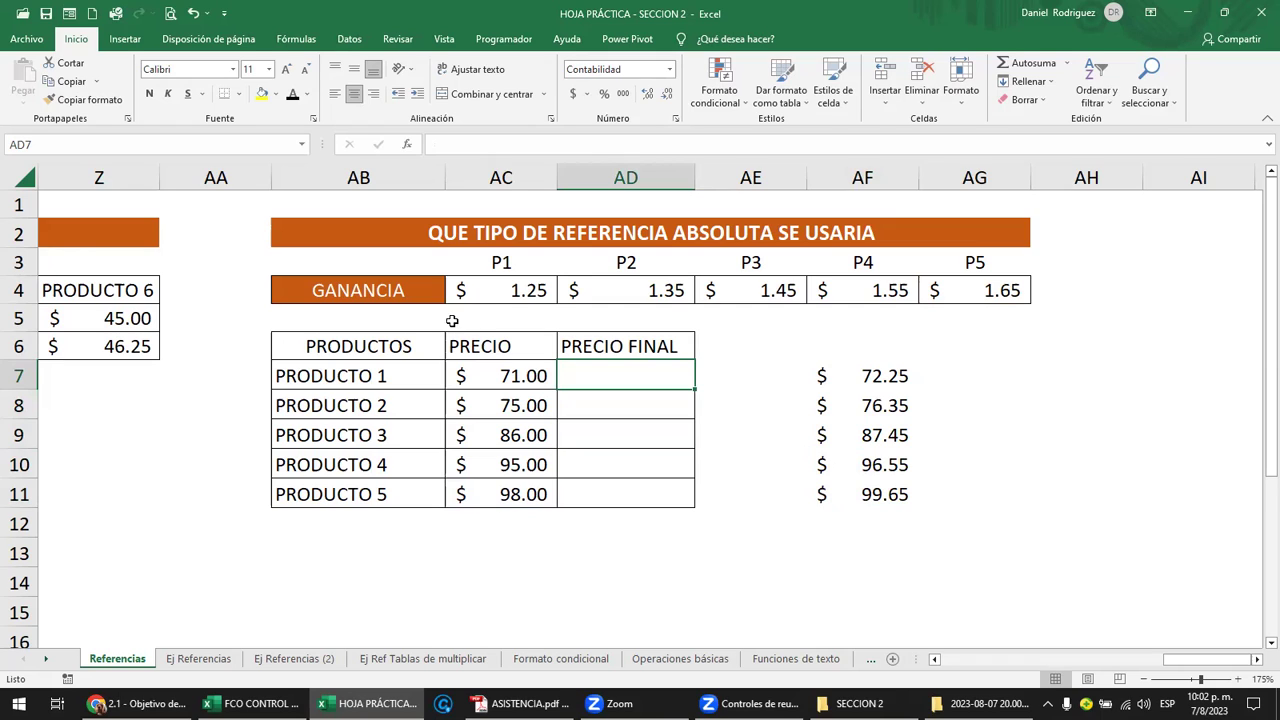
Highlight the GANANCIA profit row P1 to P5 and the P1 value 1.25
click(485, 294)
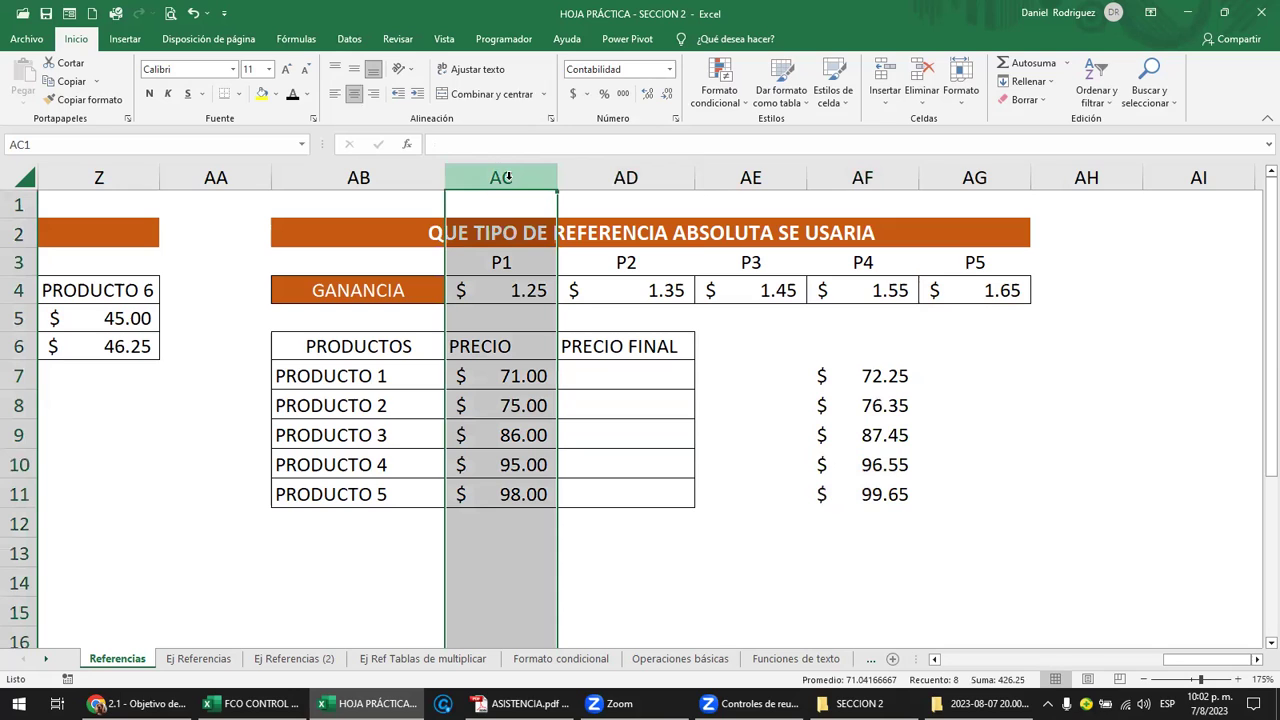
click(507, 177)
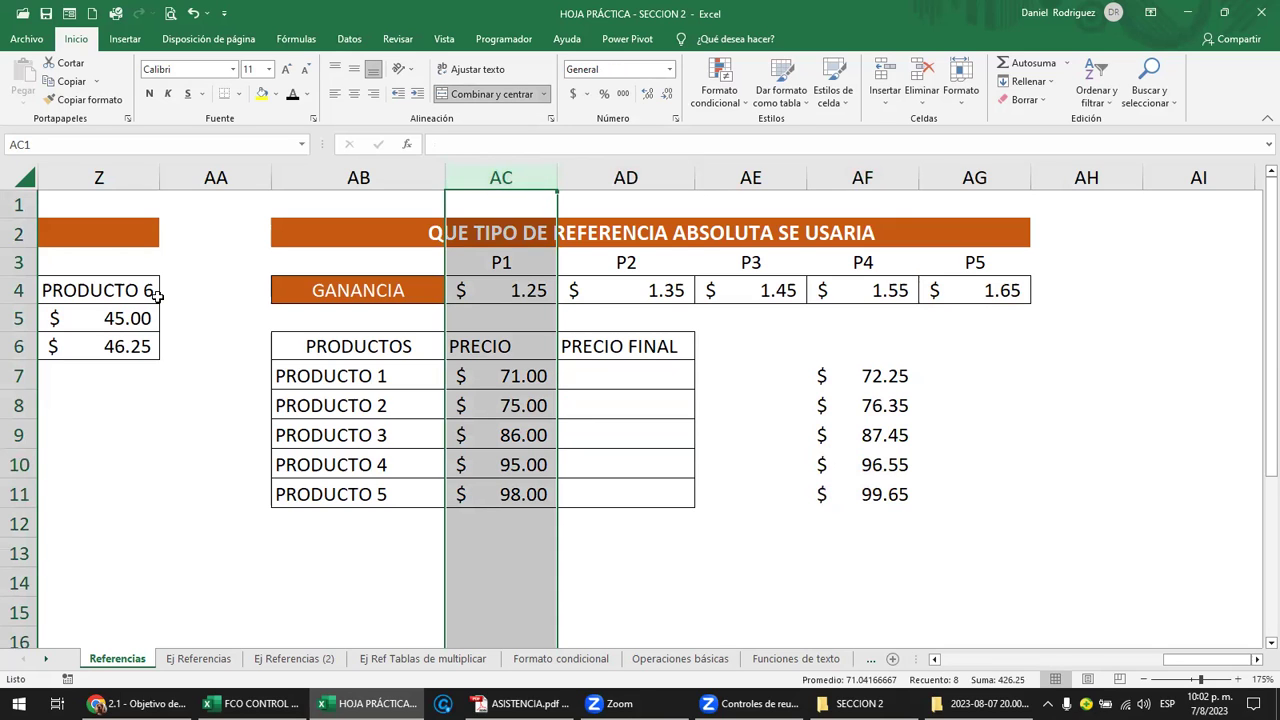
click(20, 290)
drag(337, 294, 972, 290)
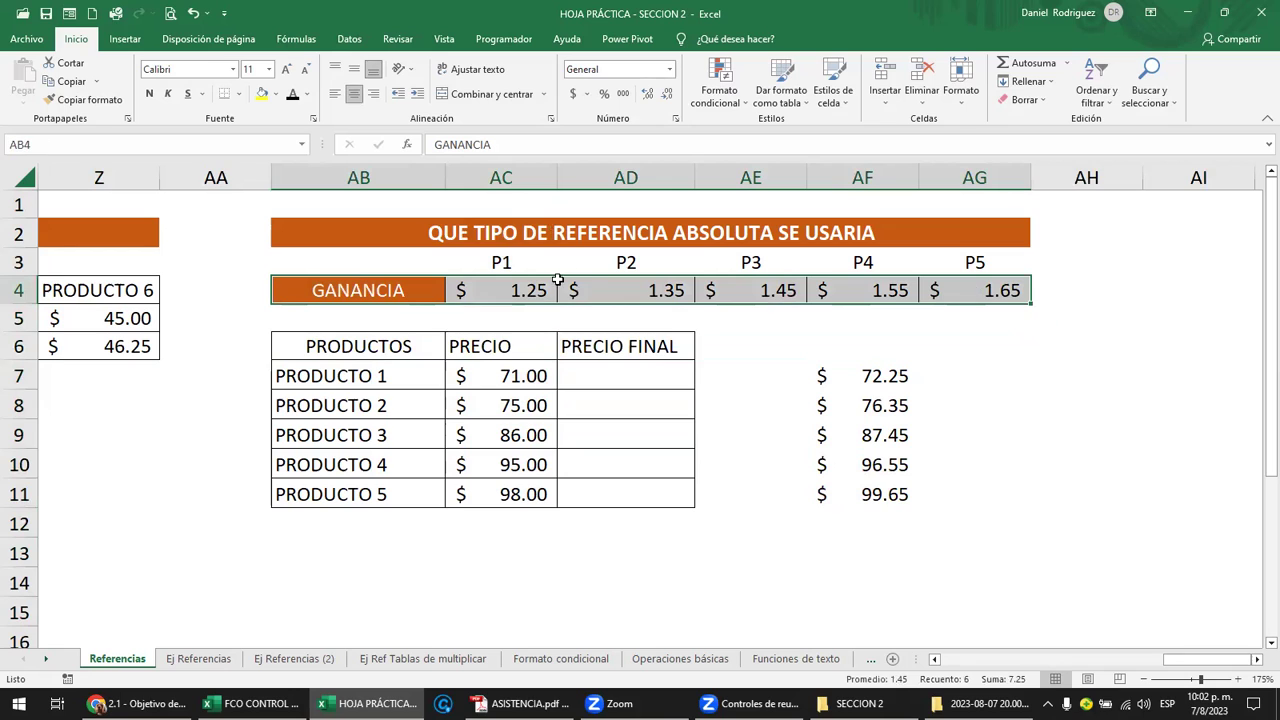
click(520, 289)
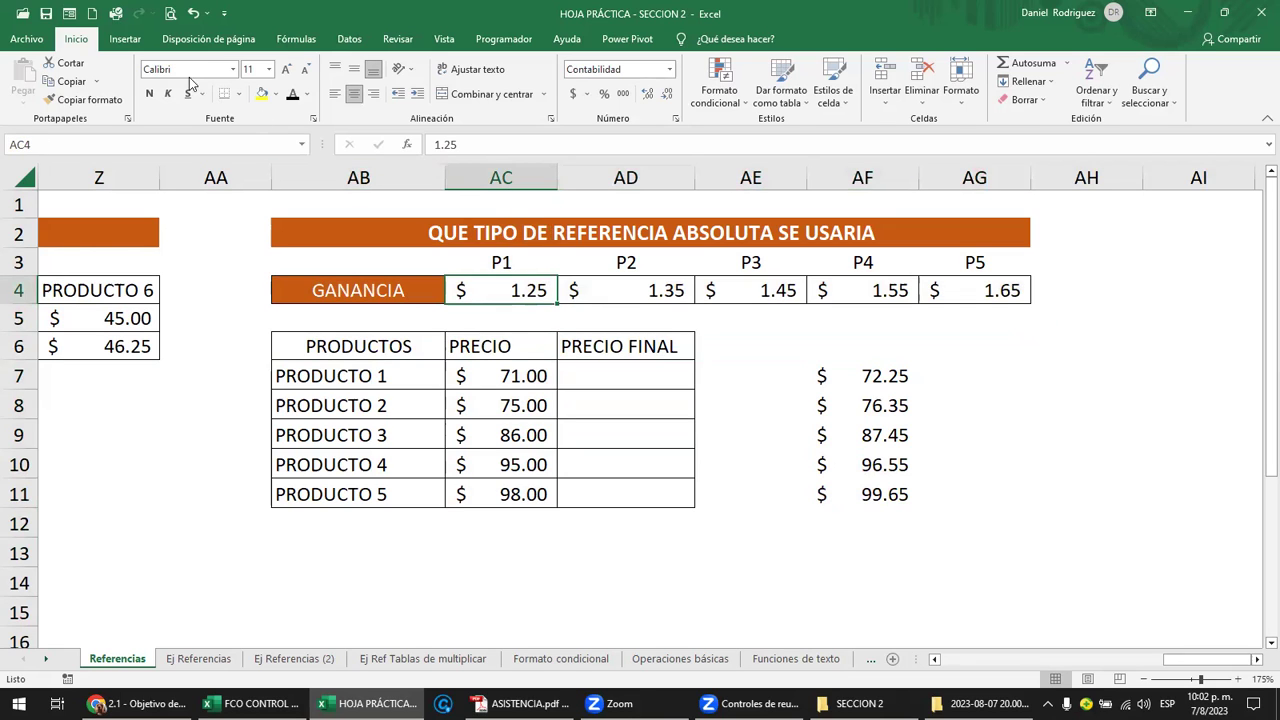
Draw a curved block arrow under the P1 profit and place a copy under P2
click(126, 40)
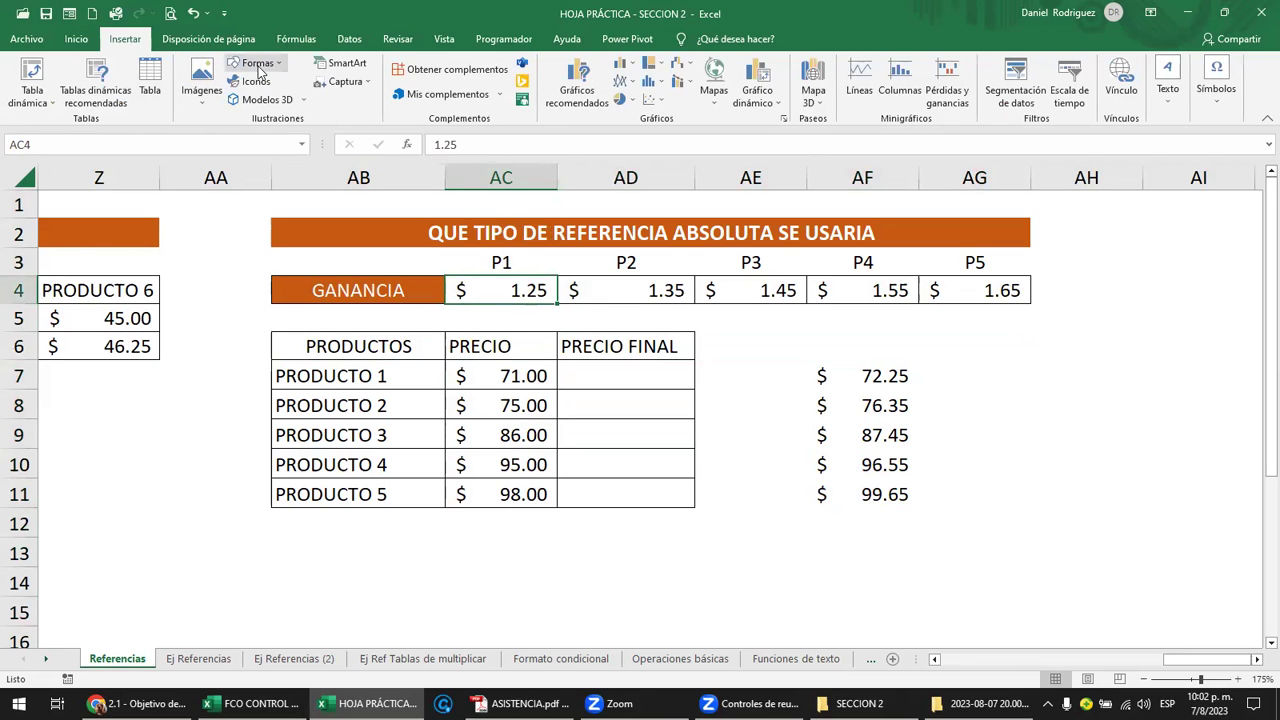
click(257, 63)
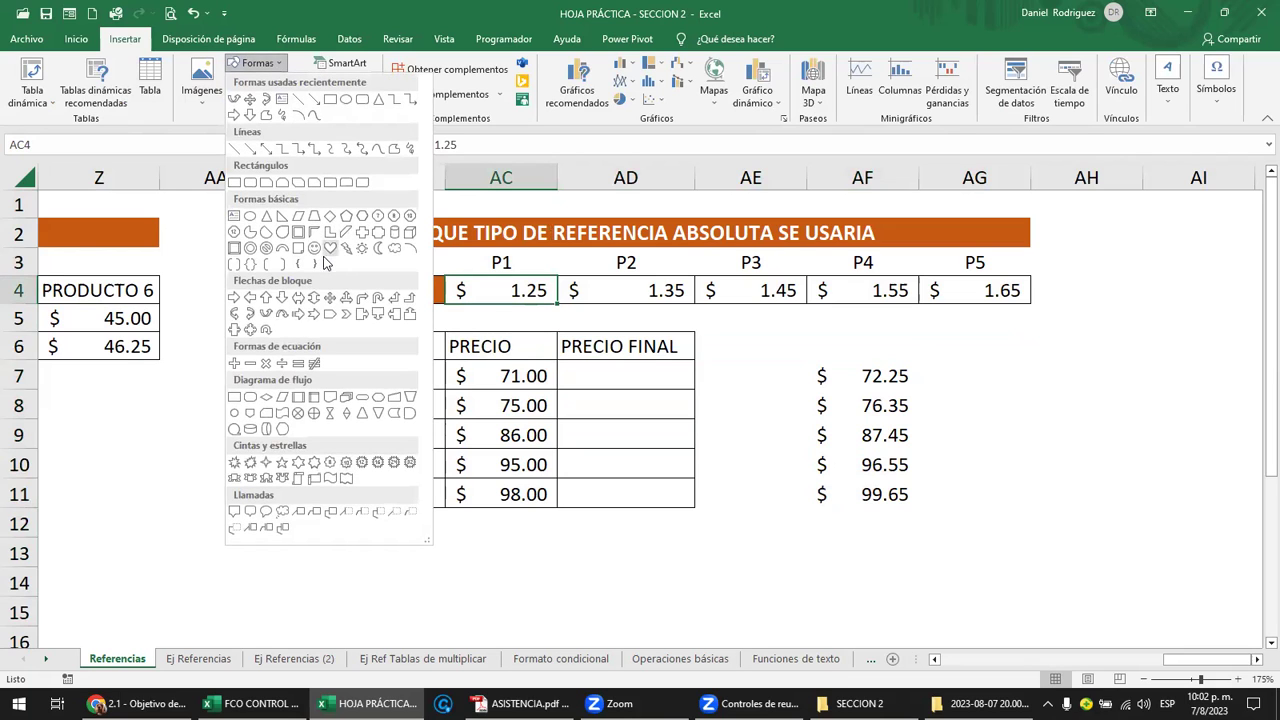
click(267, 330)
drag(488, 318, 562, 318)
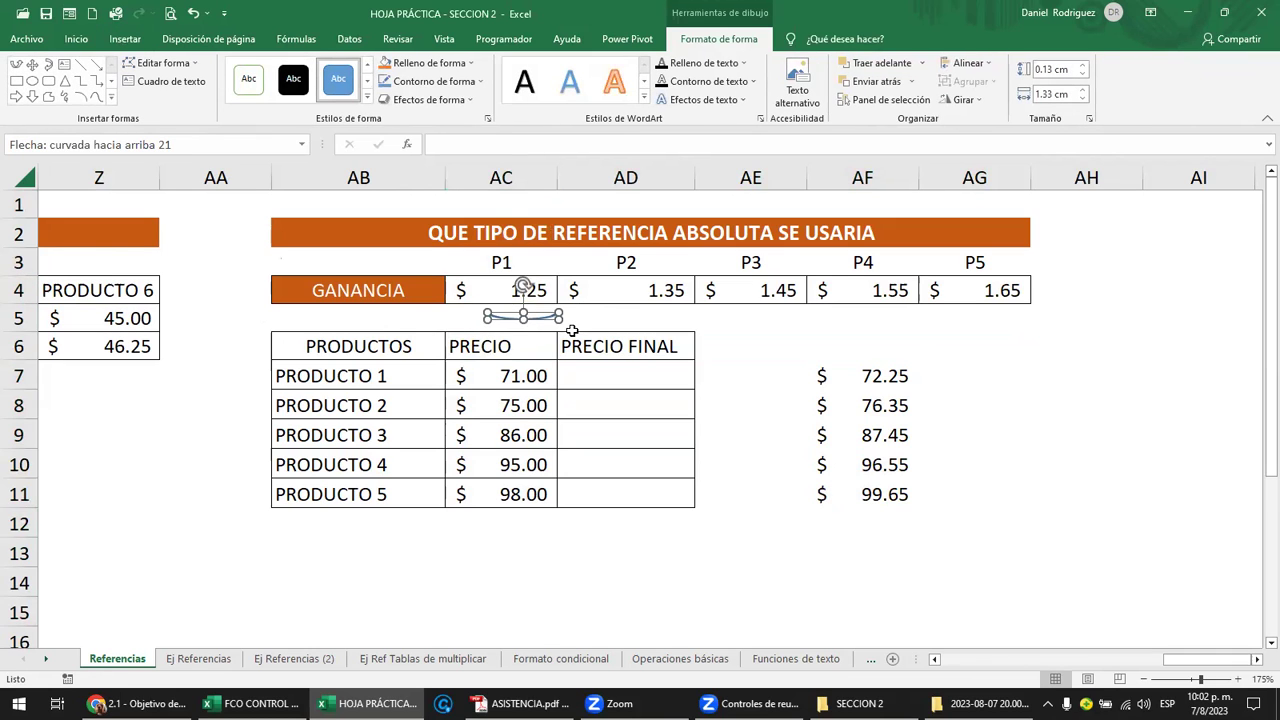
key(Right)
key(ctrl+c)
click(593, 319)
key(ctrl+v)
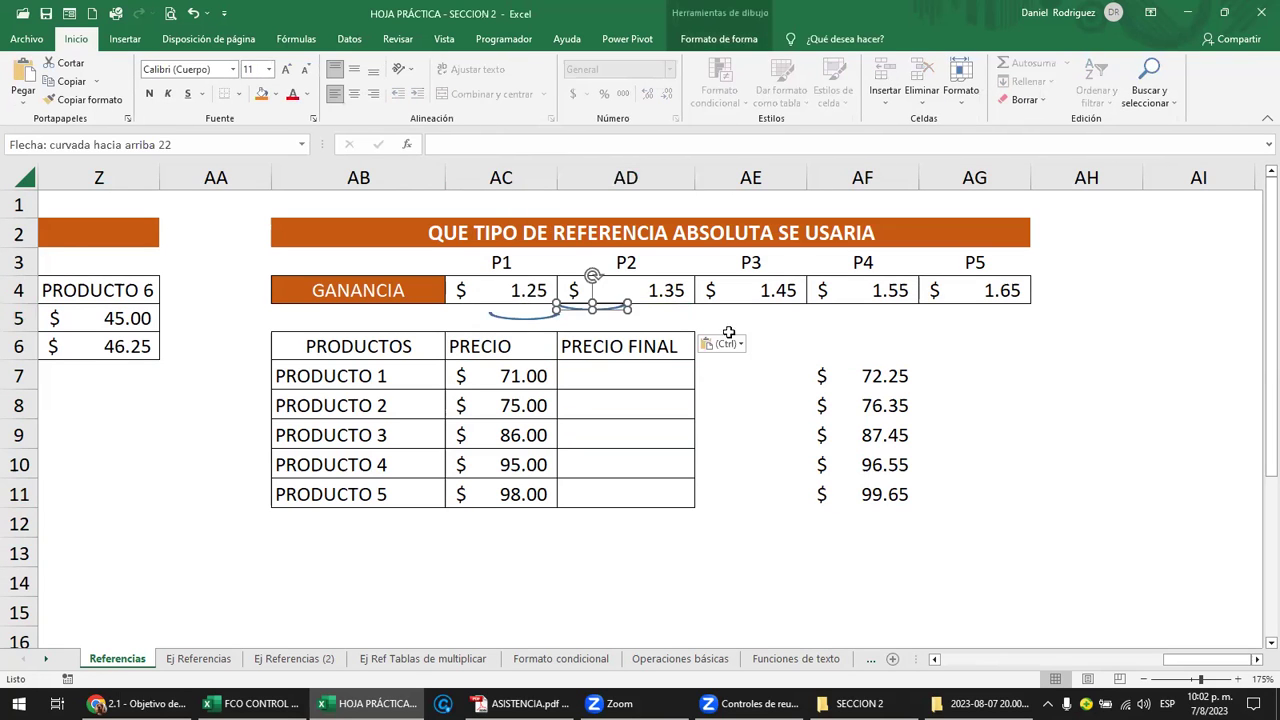
drag(622, 320, 641, 330)
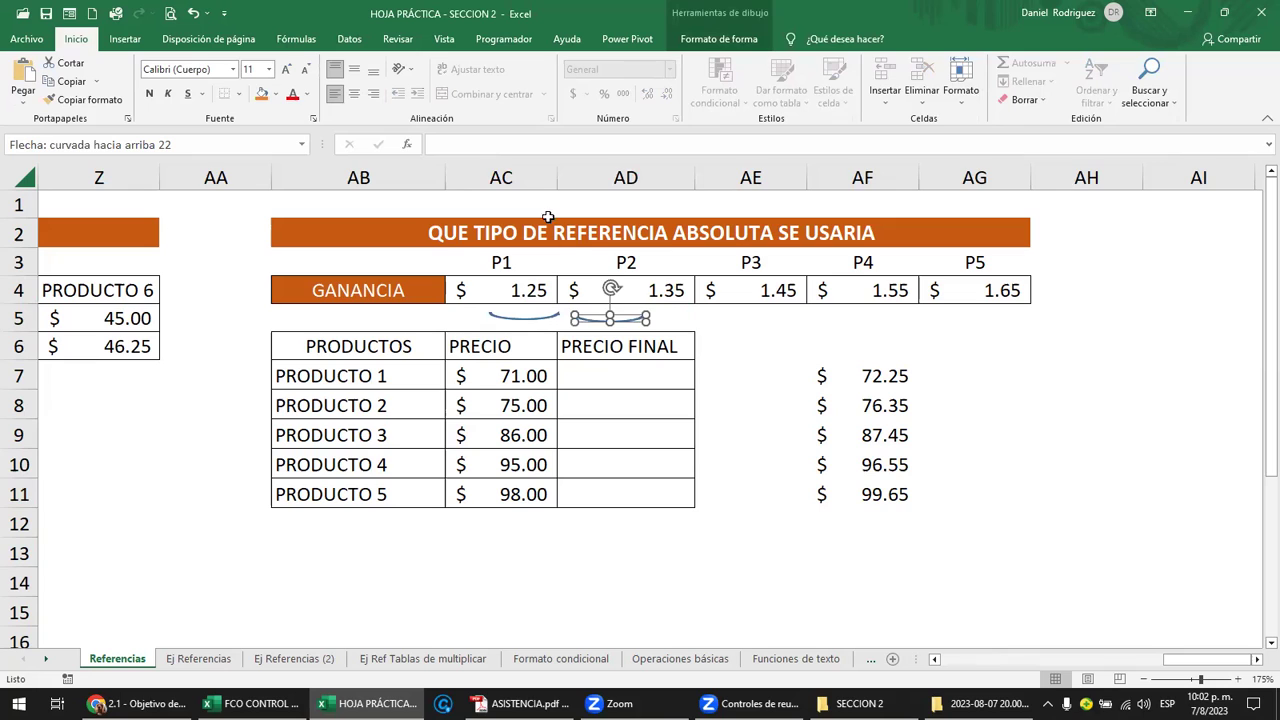
Point out columns AC and AD and the profit values 1.25 through 1.65
click(500, 177)
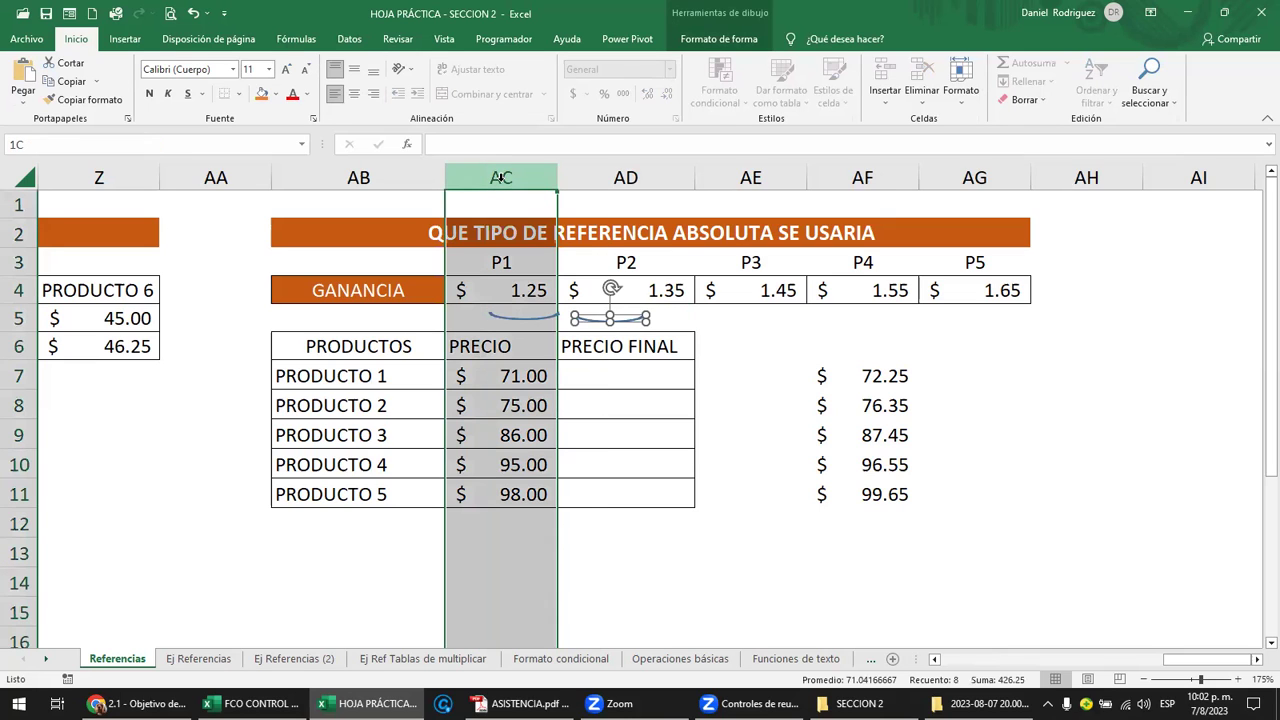
click(630, 177)
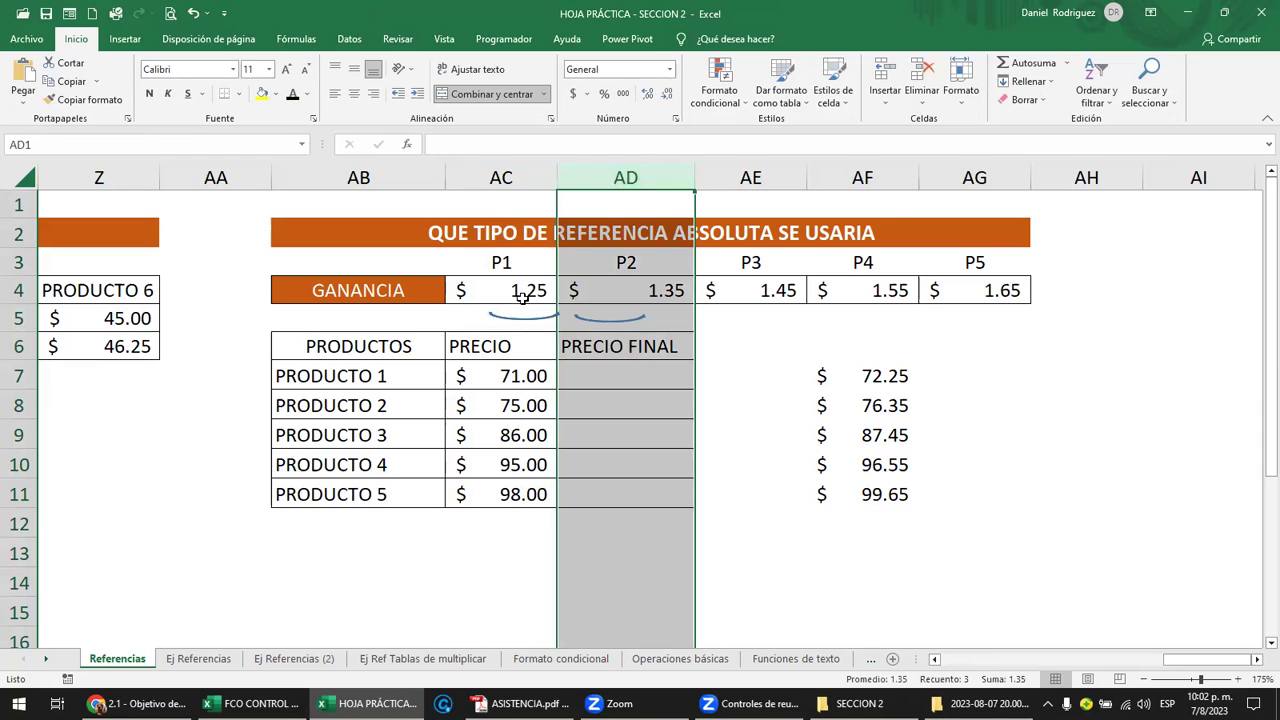
click(522, 295)
click(645, 290)
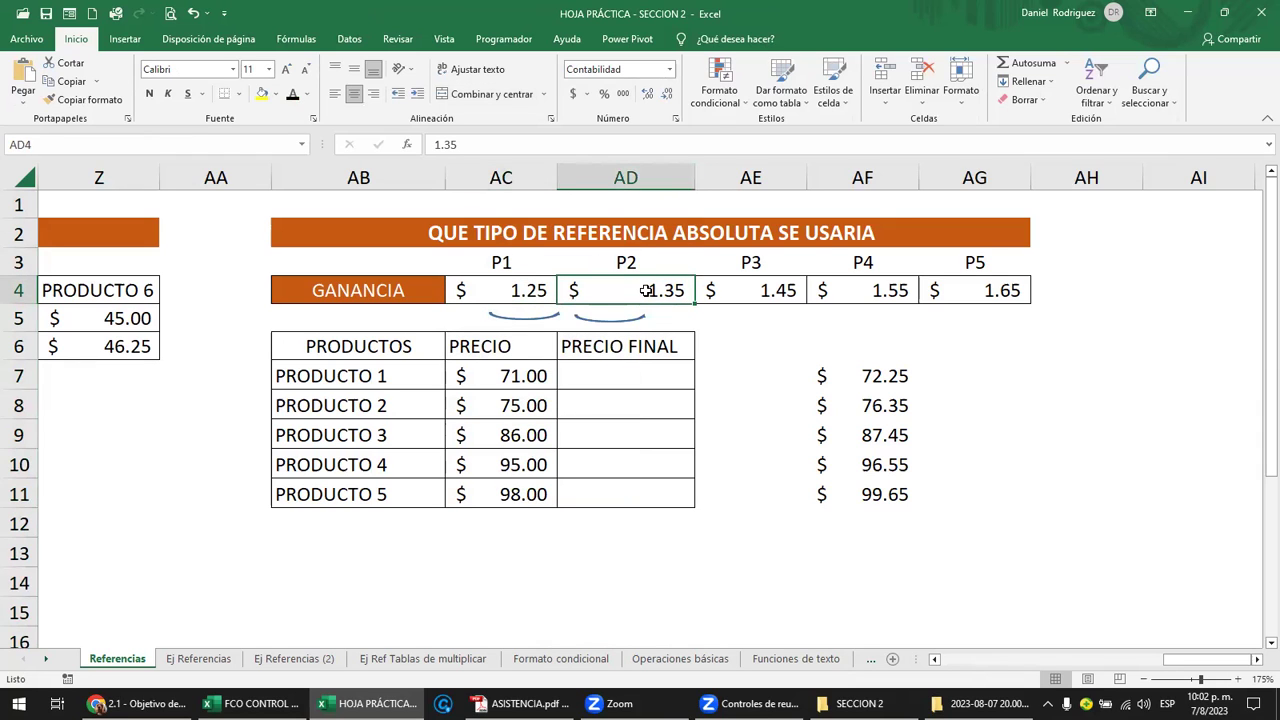
click(750, 288)
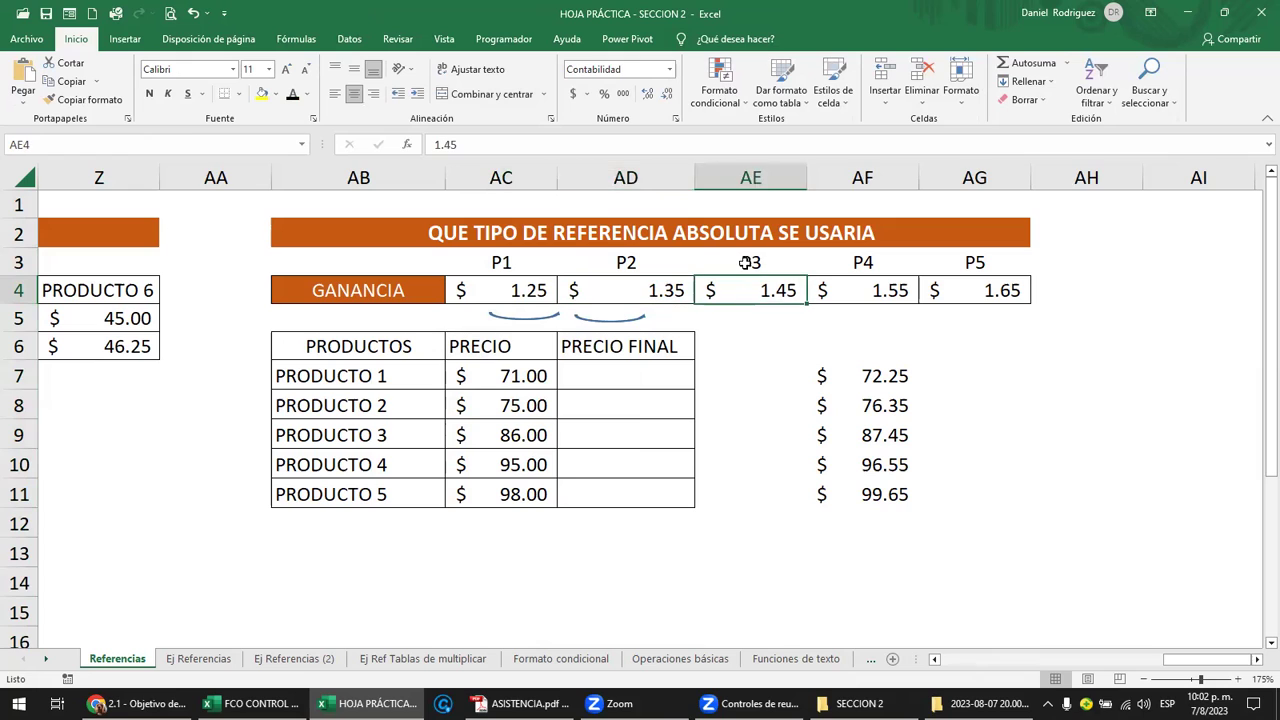
click(888, 288)
click(980, 283)
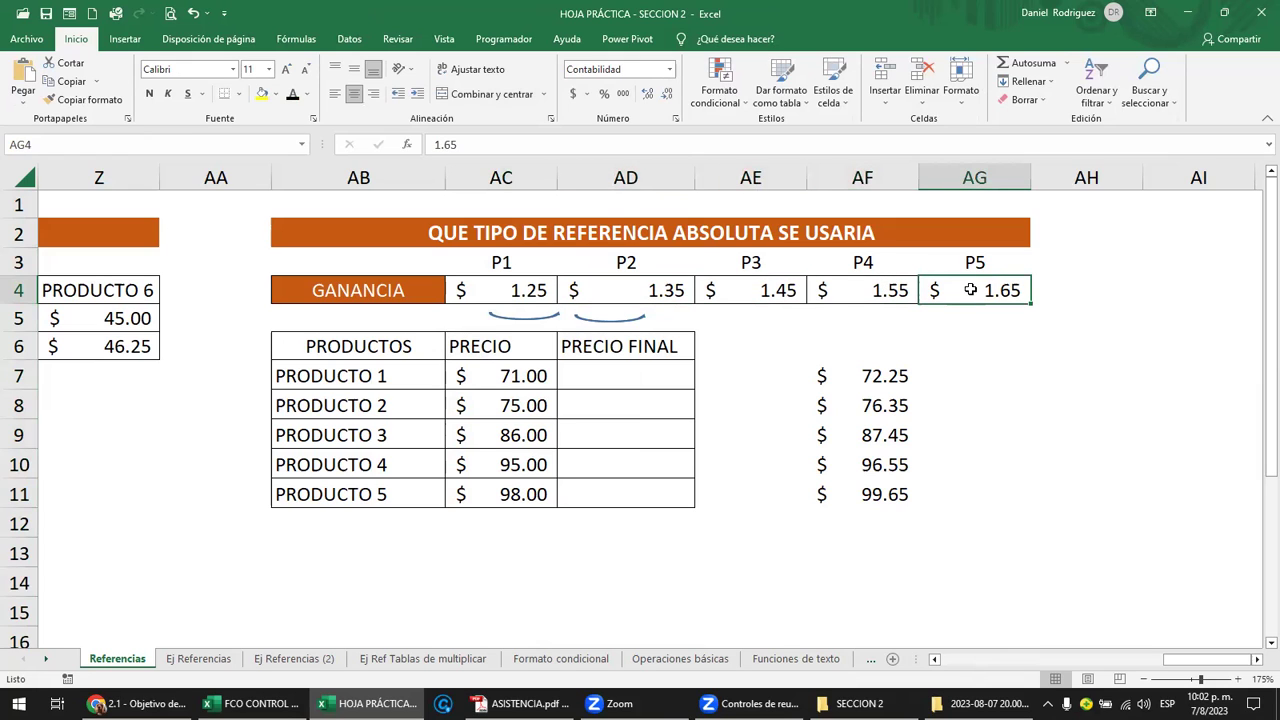
click(593, 320)
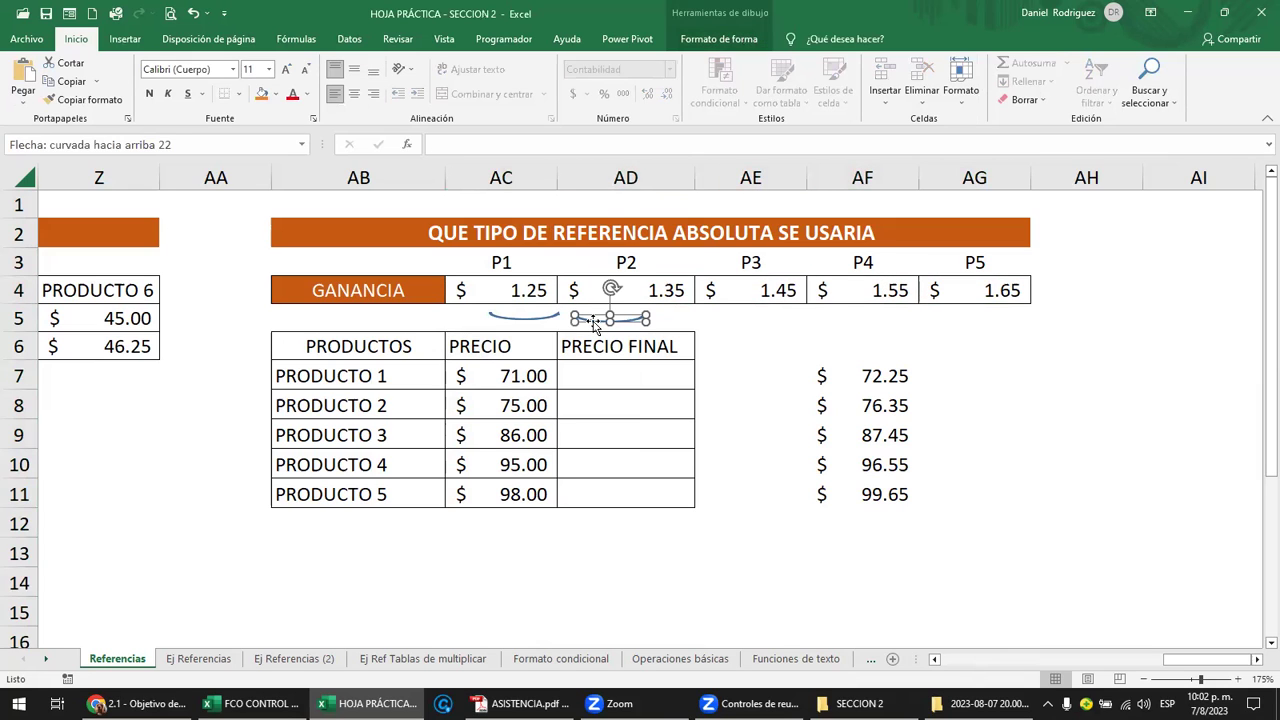
click(533, 376)
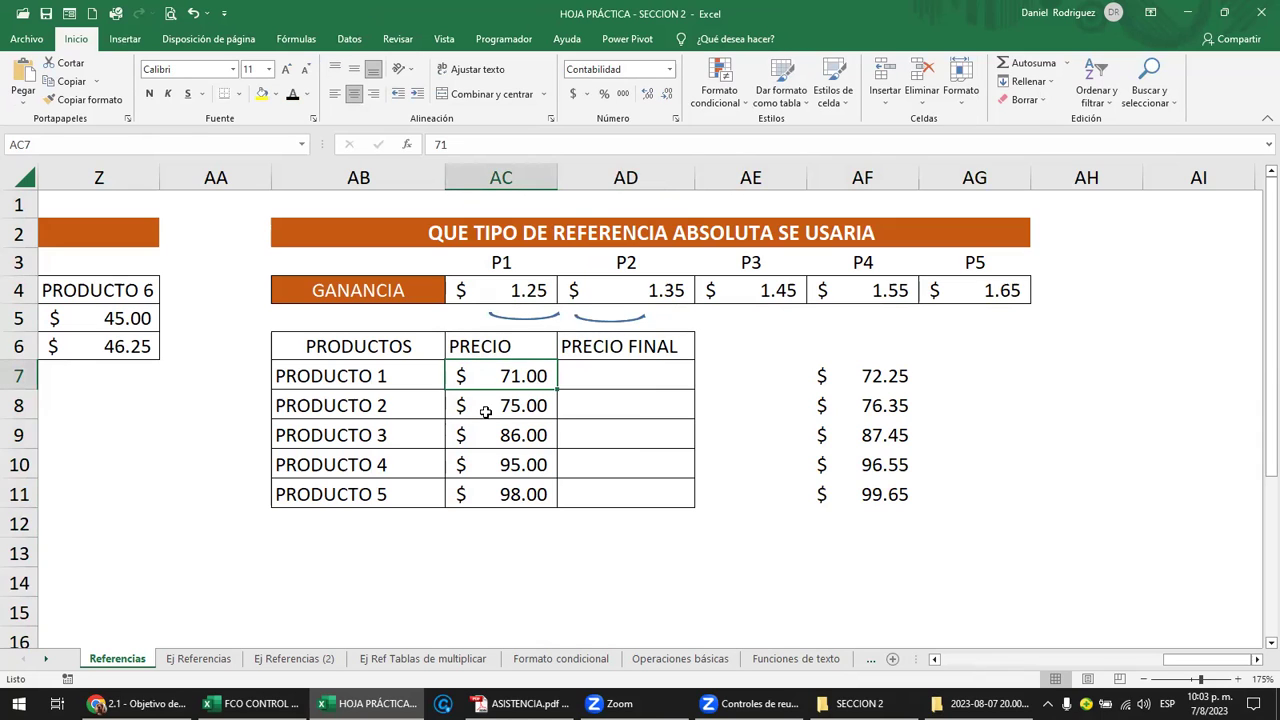
In AD7, build =AC7+AC4 from PRODUCTO 1's price and the P1 profit
click(648, 372)
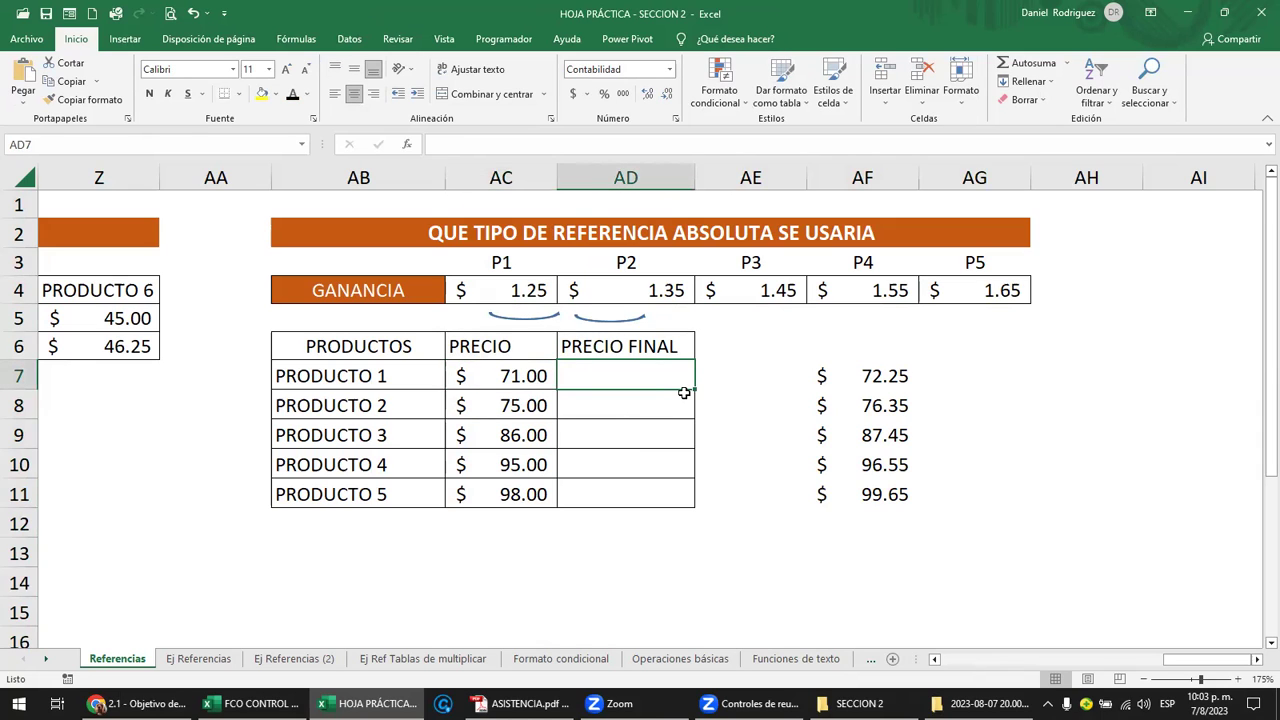
text(=)
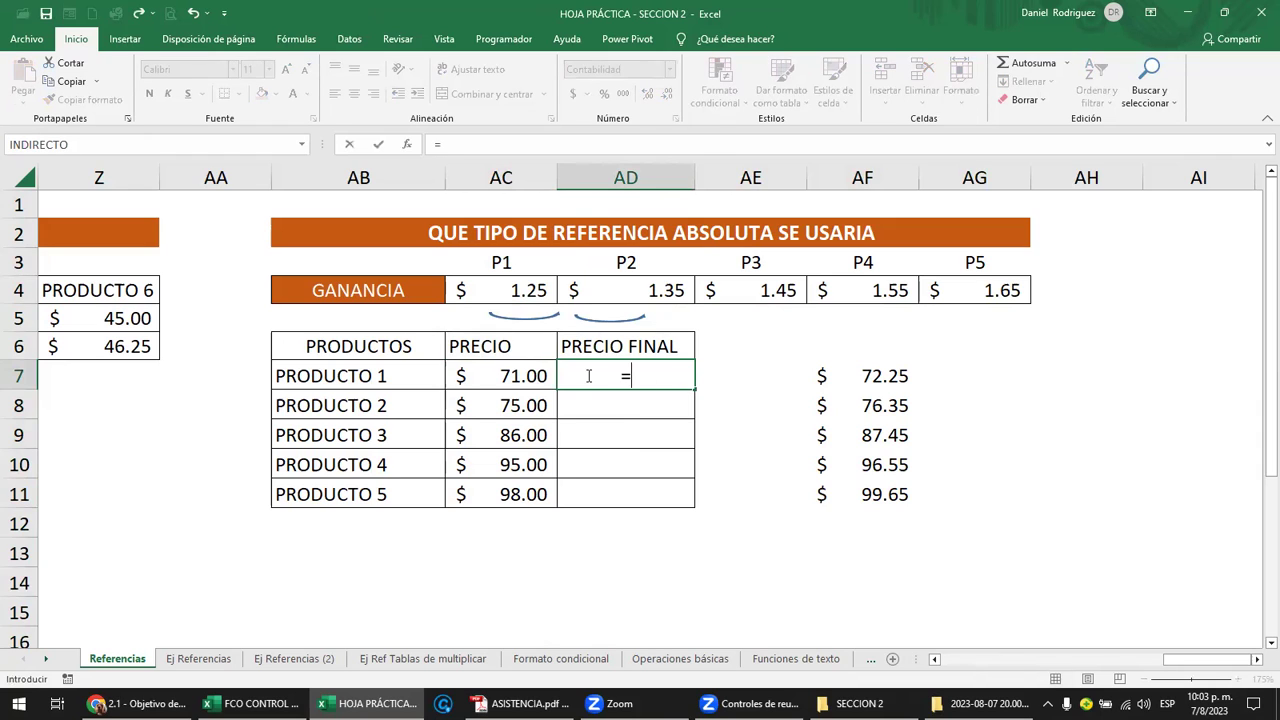
click(540, 375)
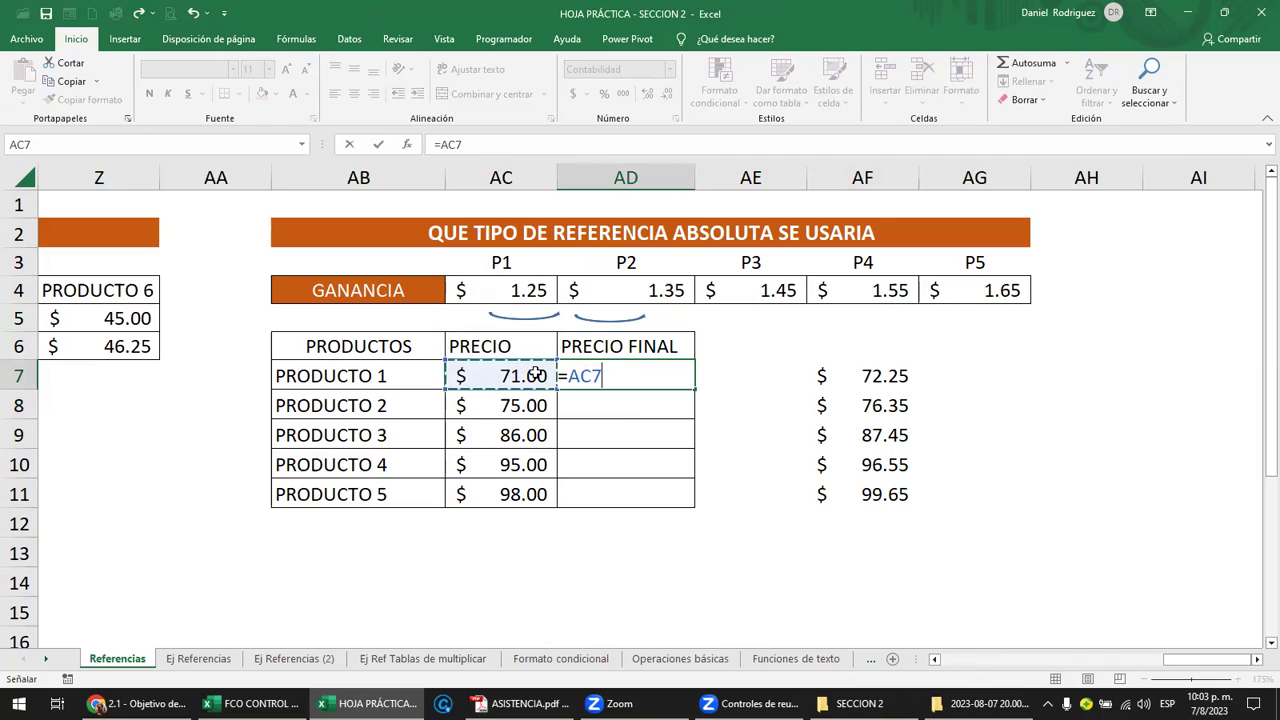
text(+)
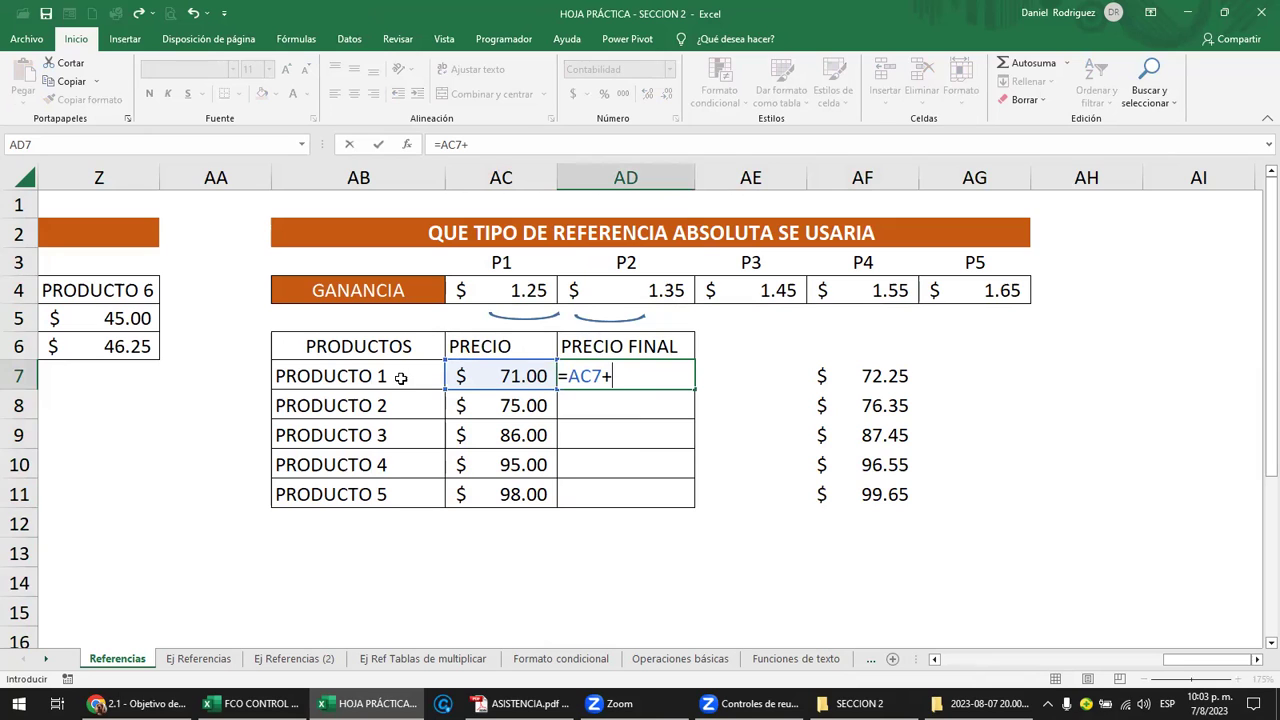
click(519, 290)
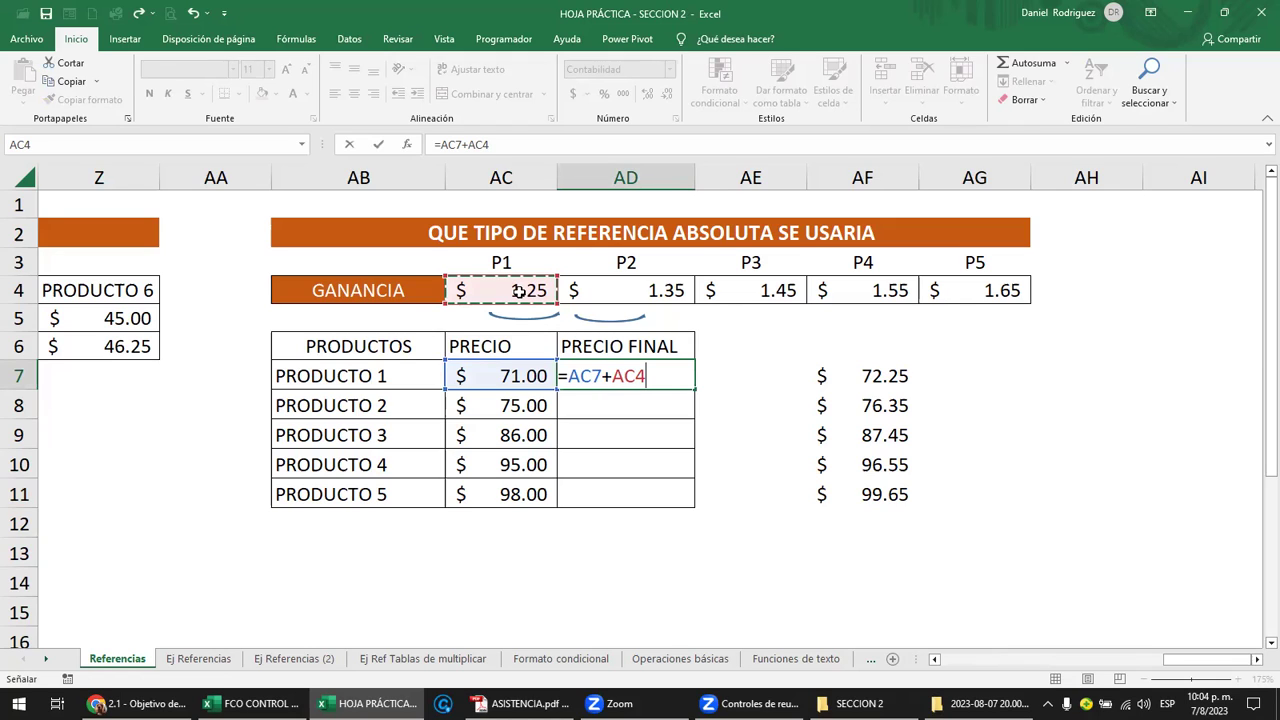
Cycle the P1 profit reference with F4 and confirm AD7 as =AC7+$AC$4, showing $72.25
key(F4)
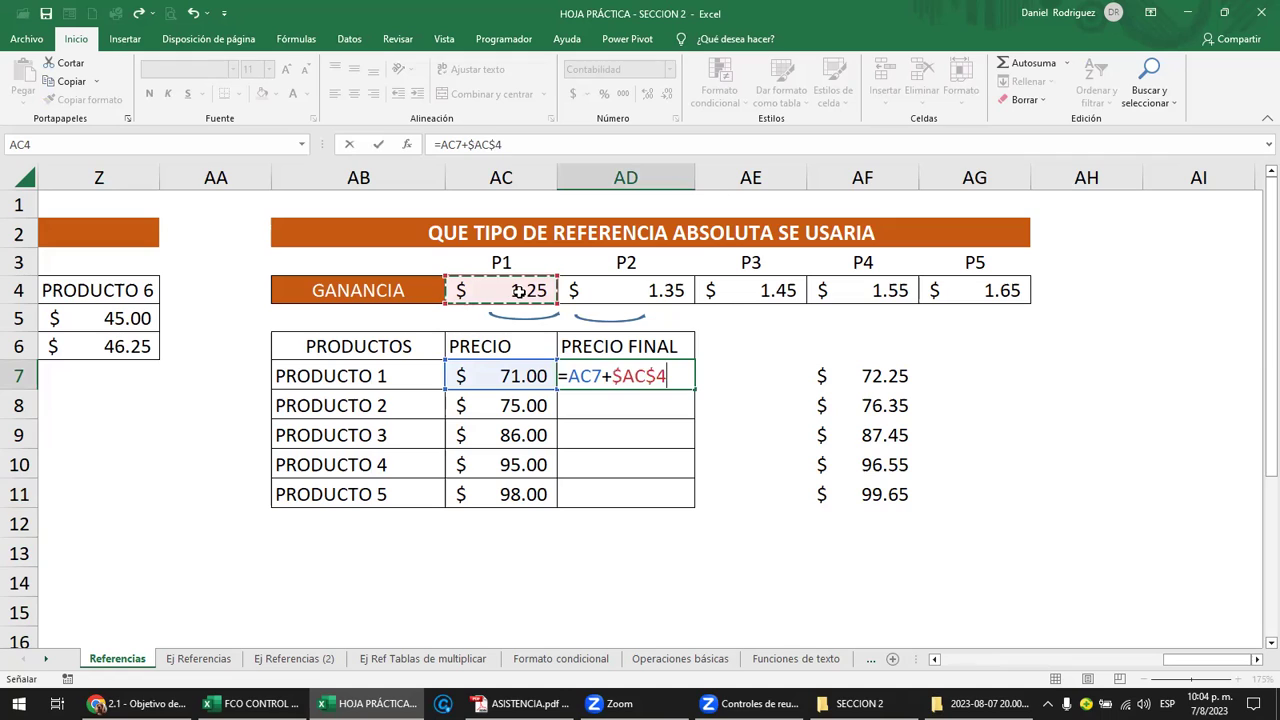
key(F4)
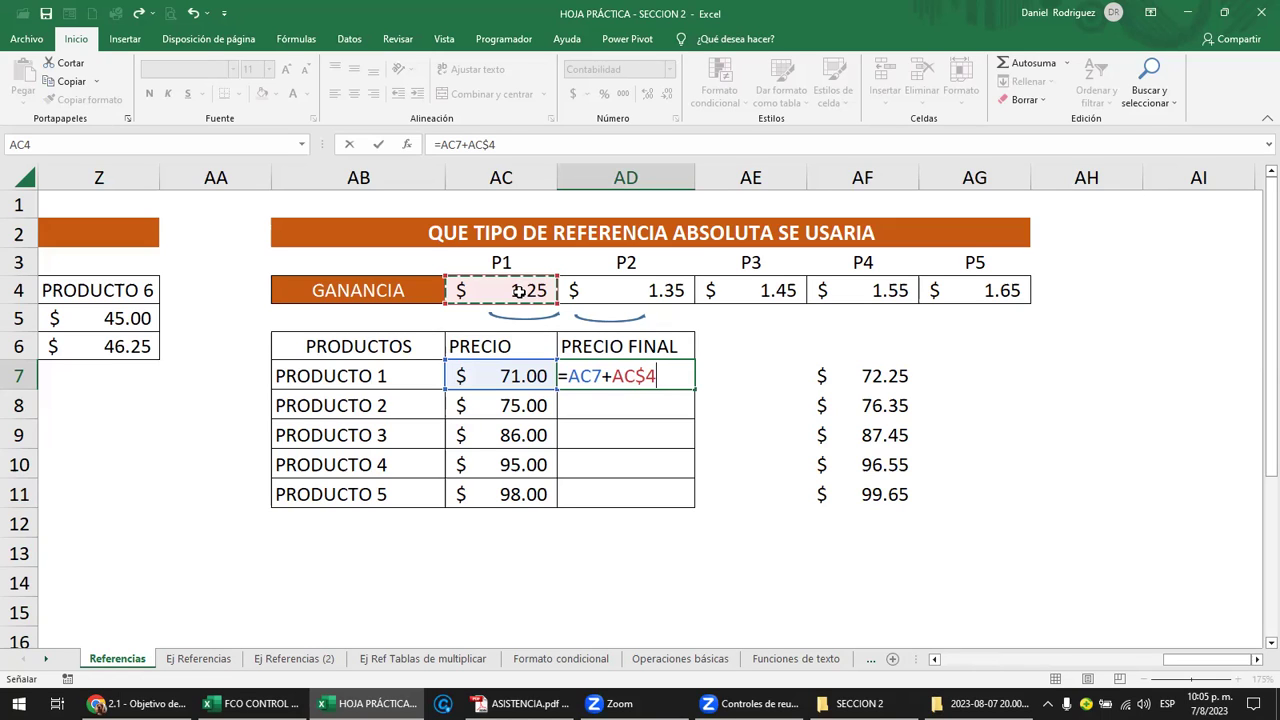
key(F4)
key(F4)
key(F4)
key(F4)
key(F4)
key(F4)
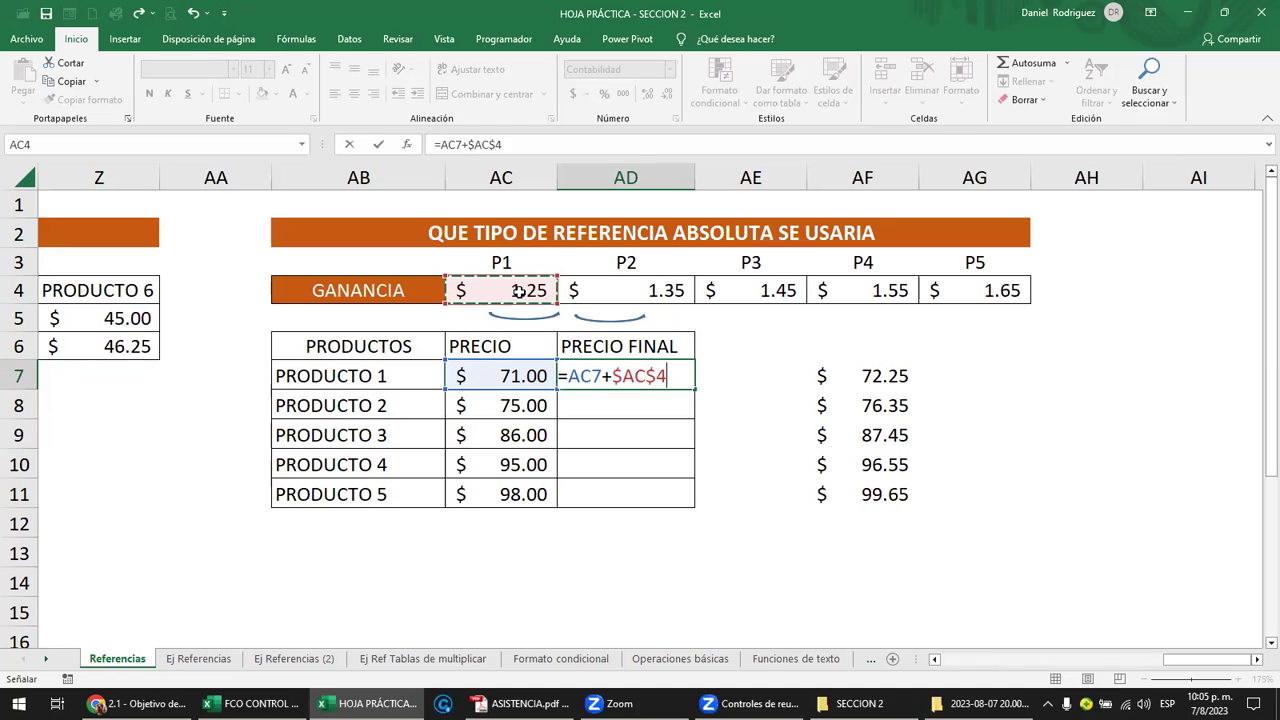
key(Return)
click(618, 378)
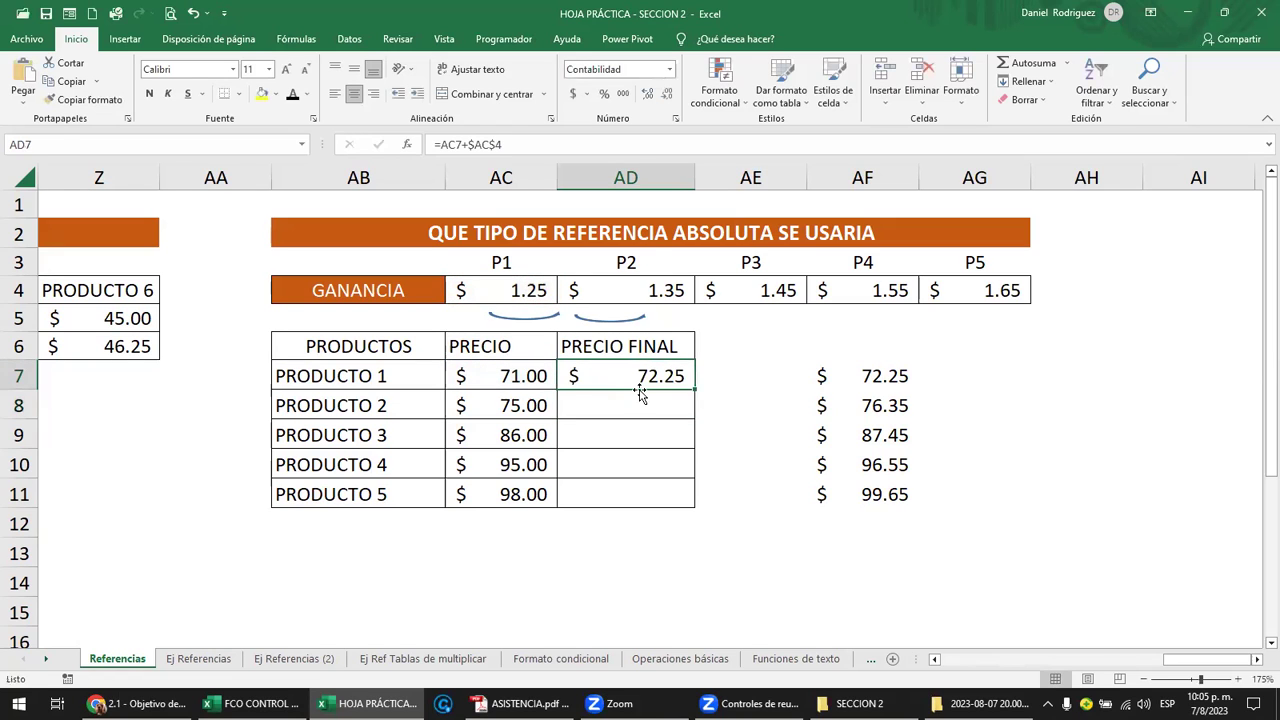
double_click(638, 386)
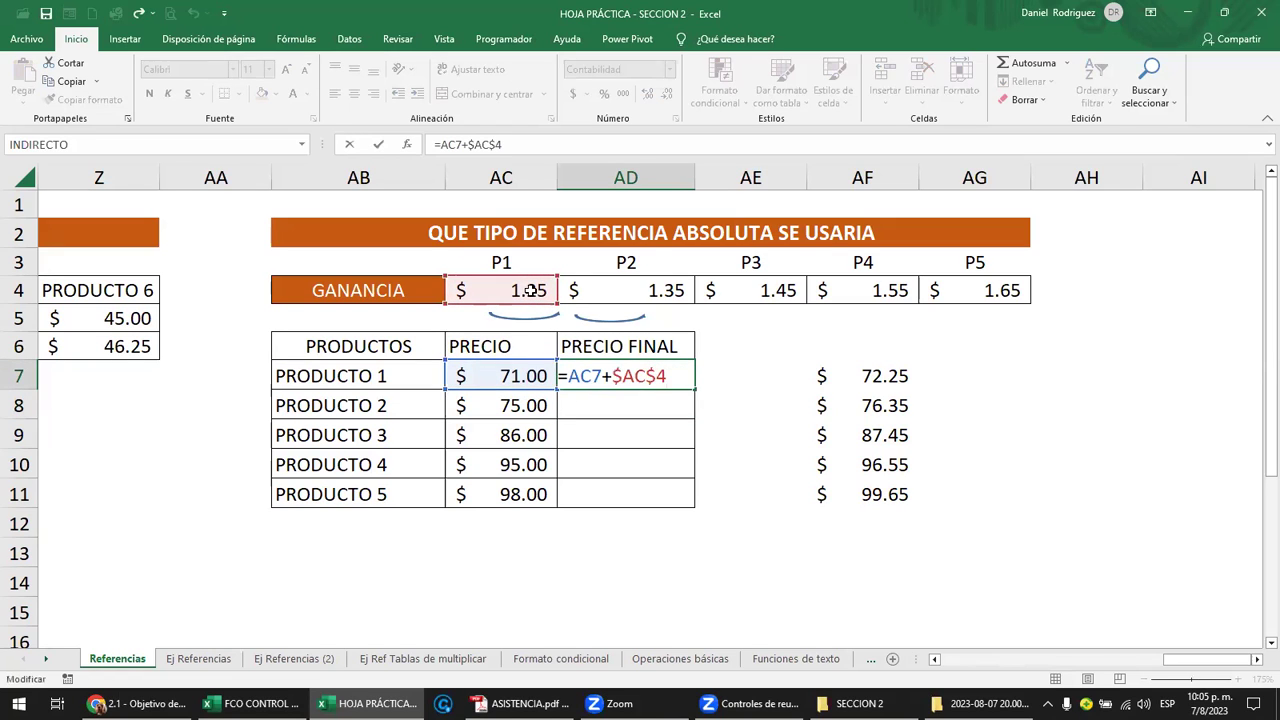
key(Escape)
double_click(694, 390)
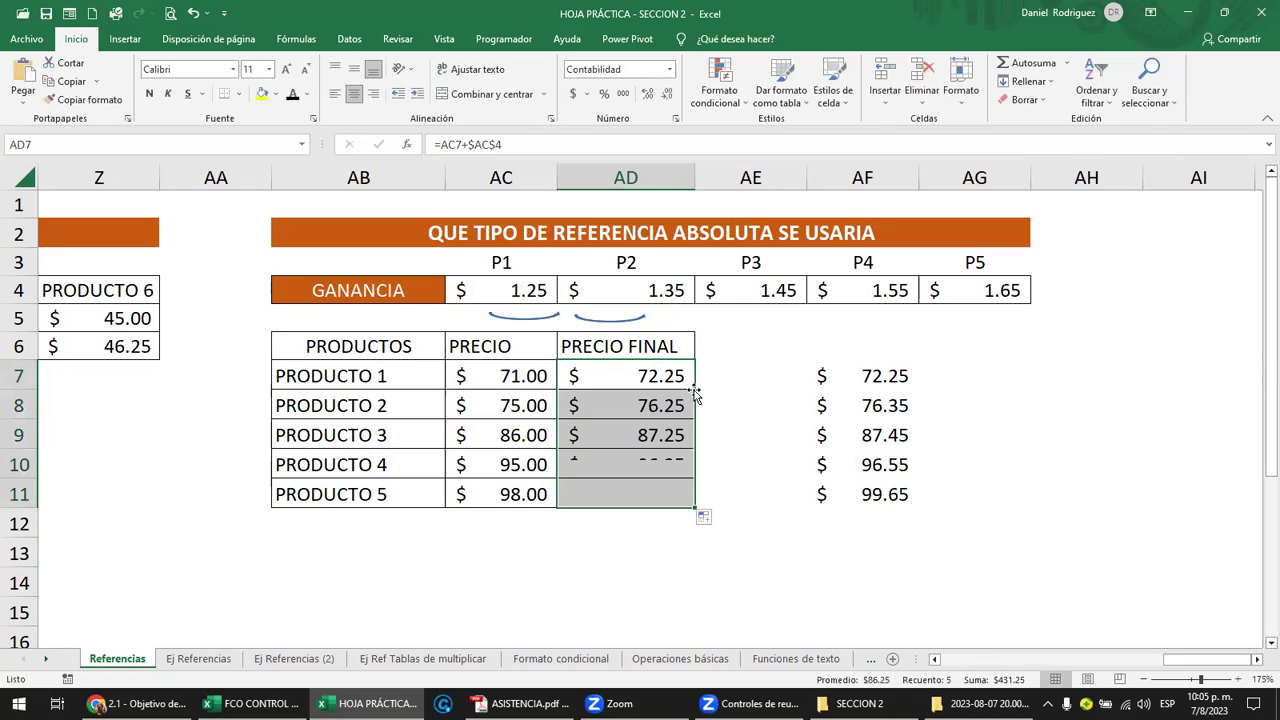
key(Down)
key(F2)
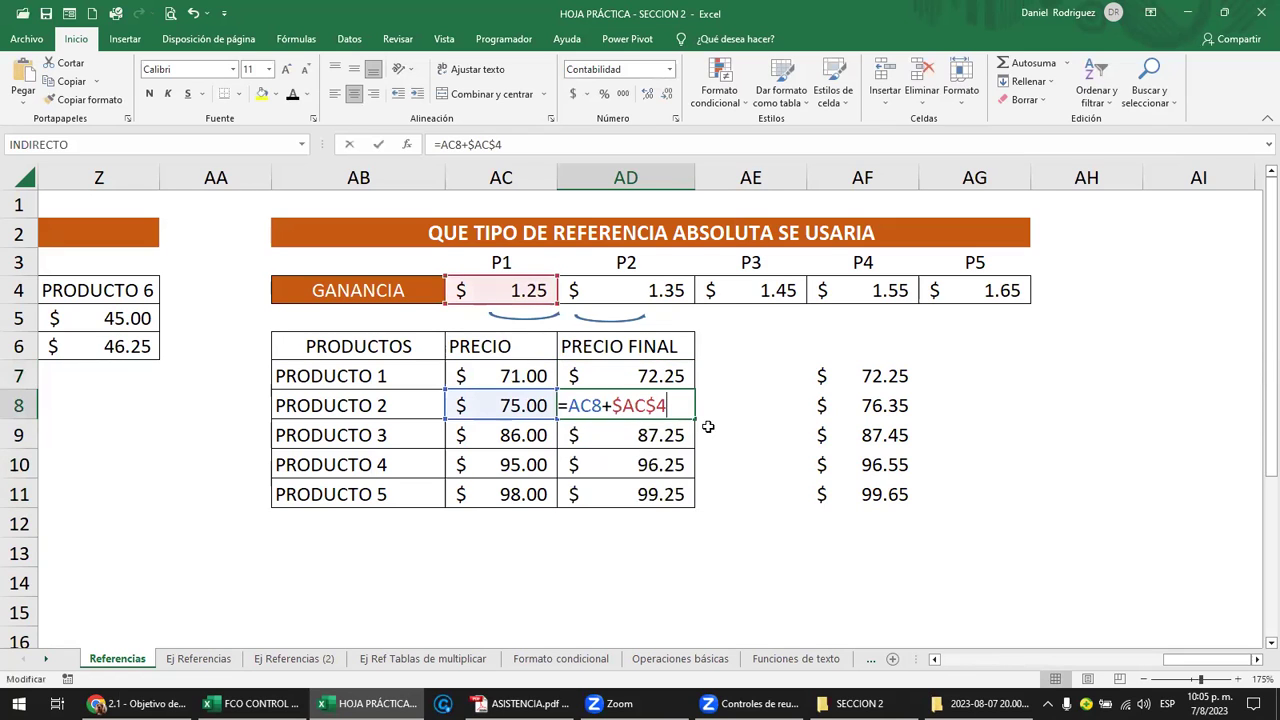
key(Escape)
double_click(657, 435)
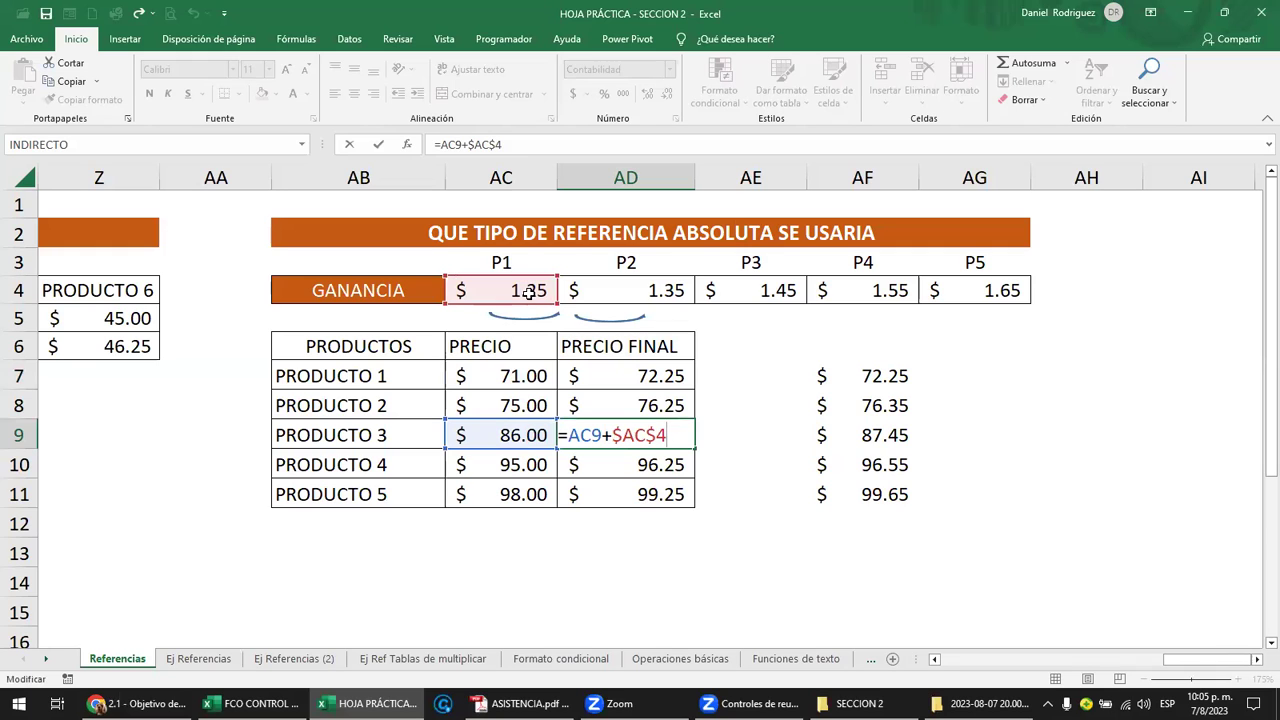
click(661, 383)
double_click(661, 383)
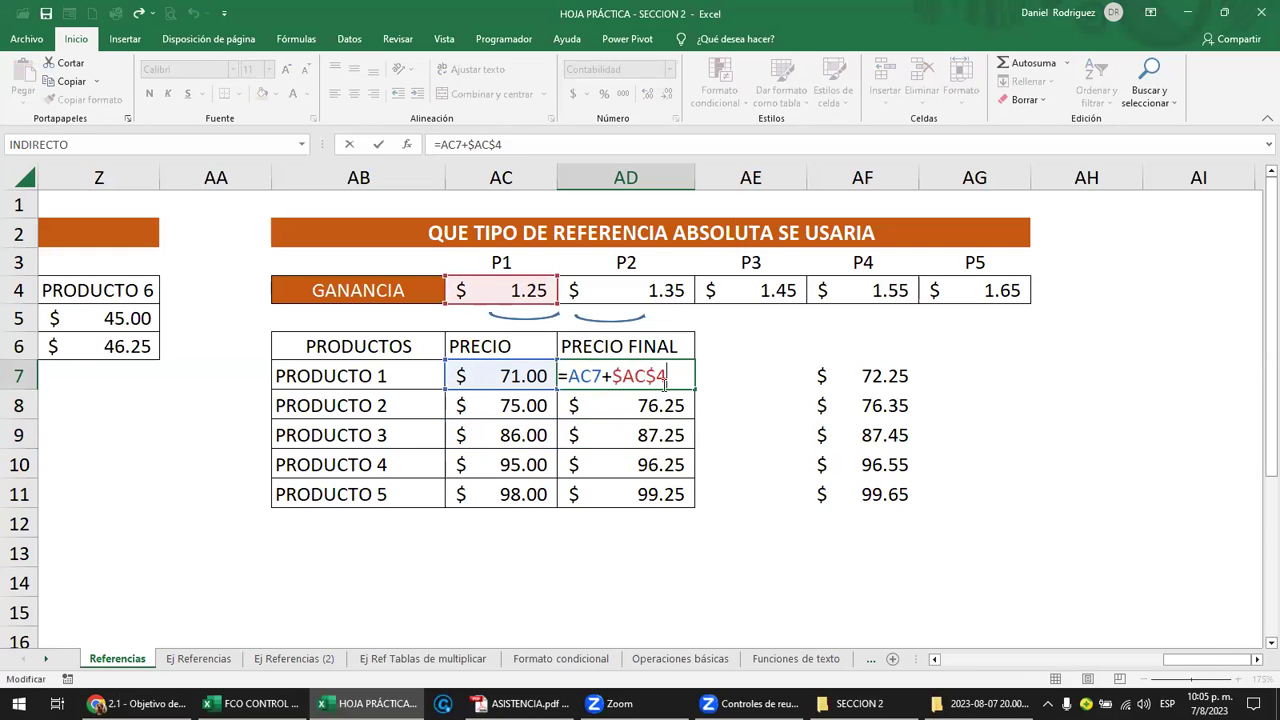
key(Escape)
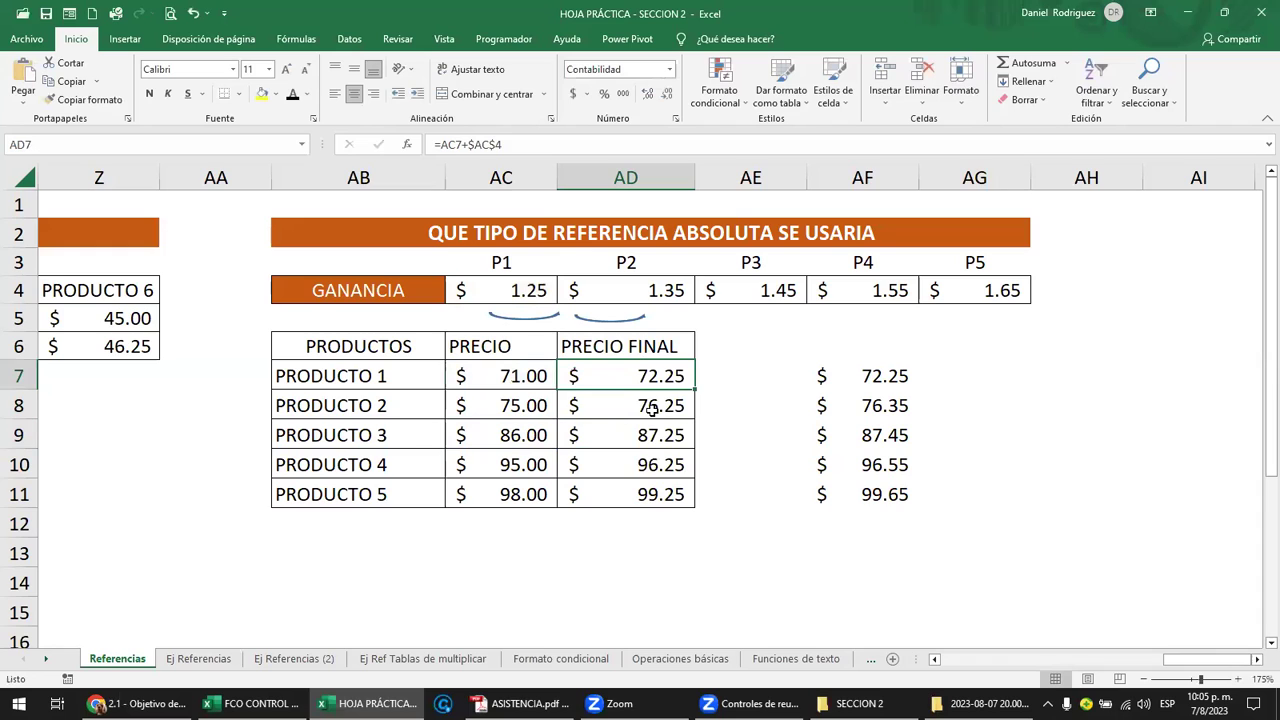
click(665, 407)
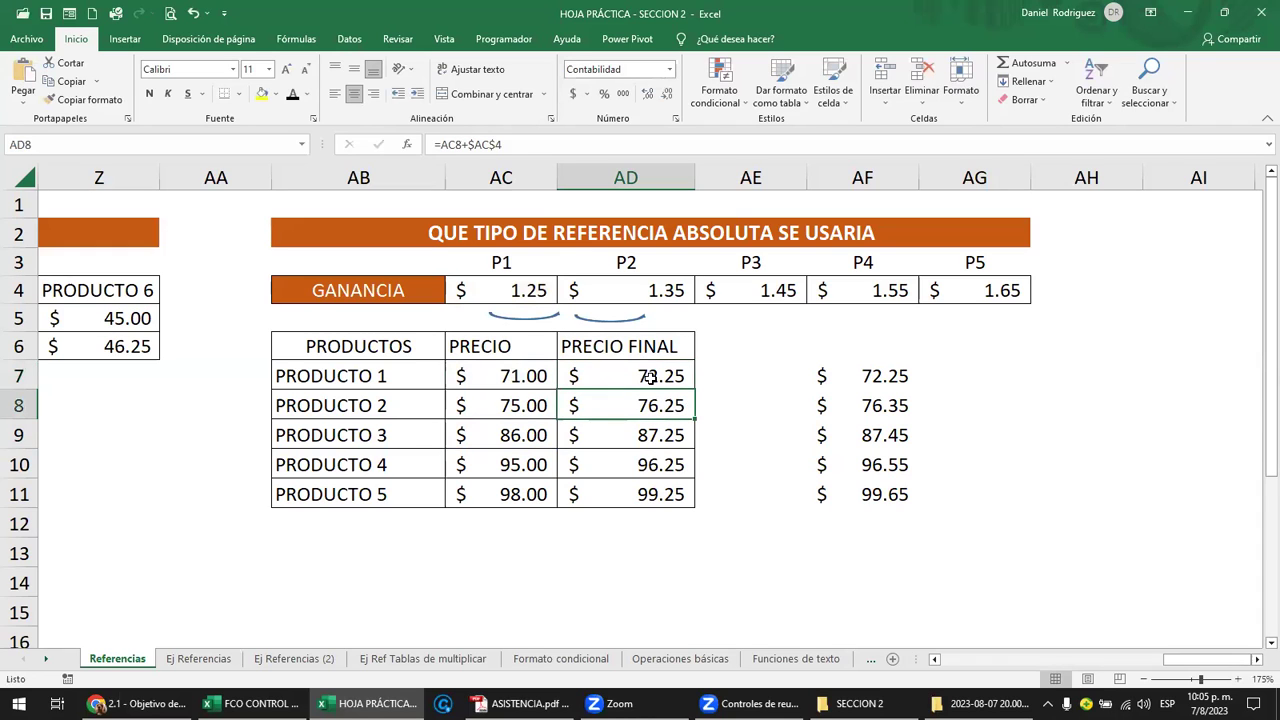
double_click(662, 400)
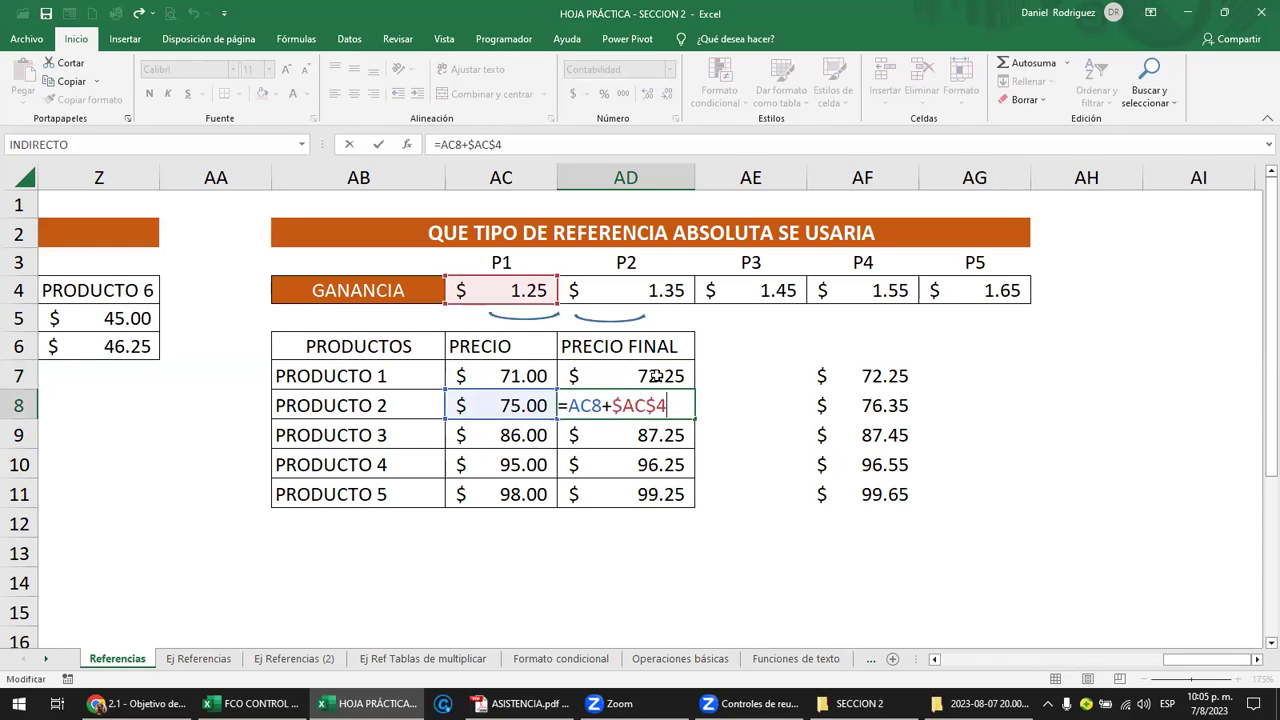
click(667, 385)
double_click(668, 388)
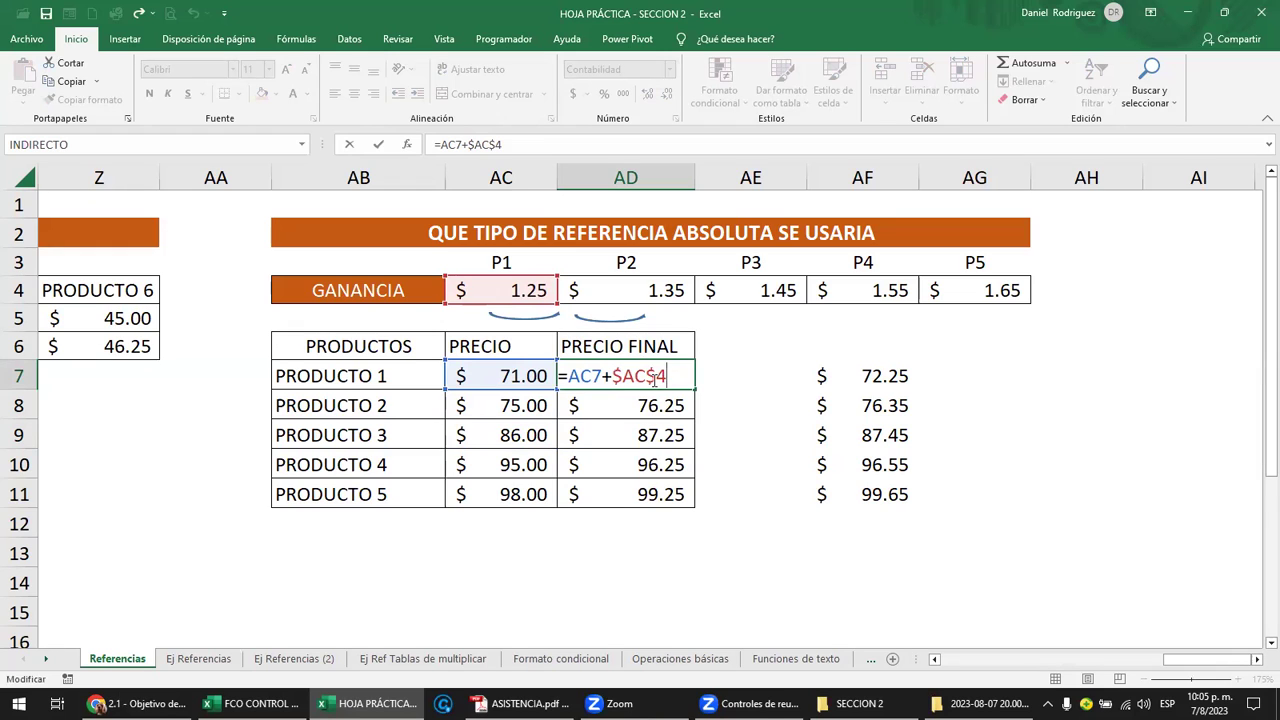
key(Return)
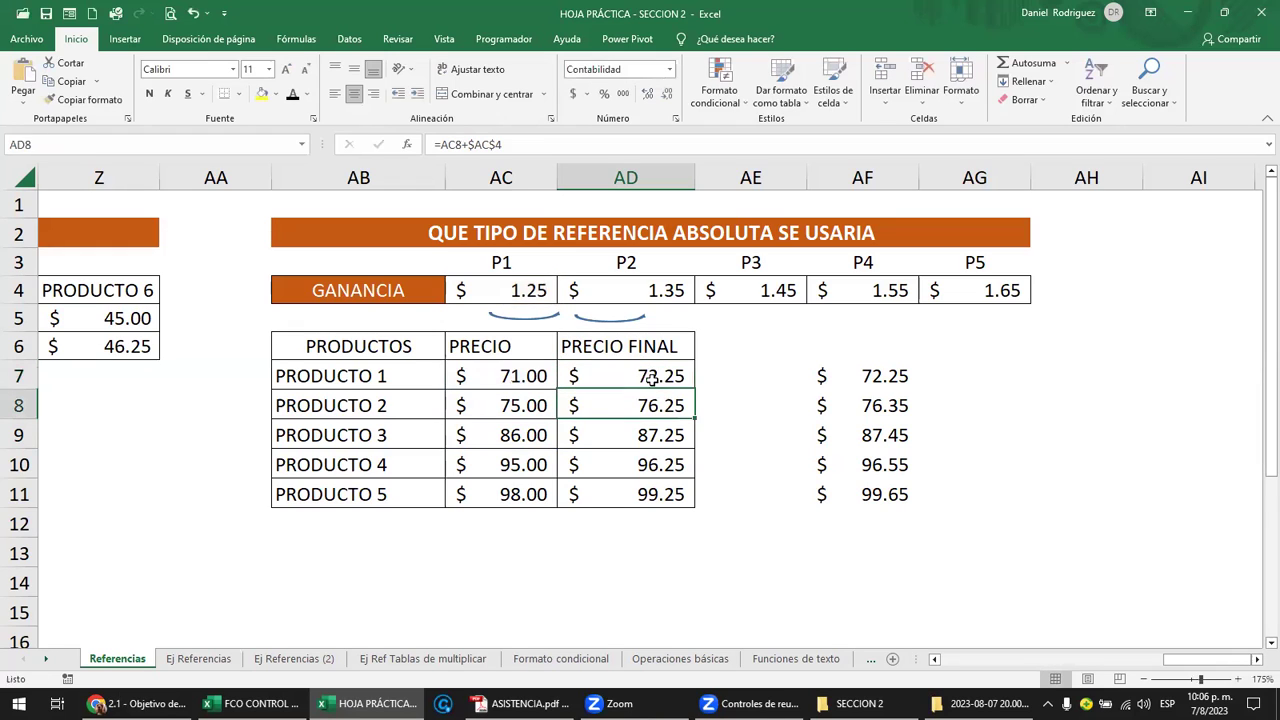
key(shift+Down)
key(shift+Down)
key(shift+Down)
key(Delete)
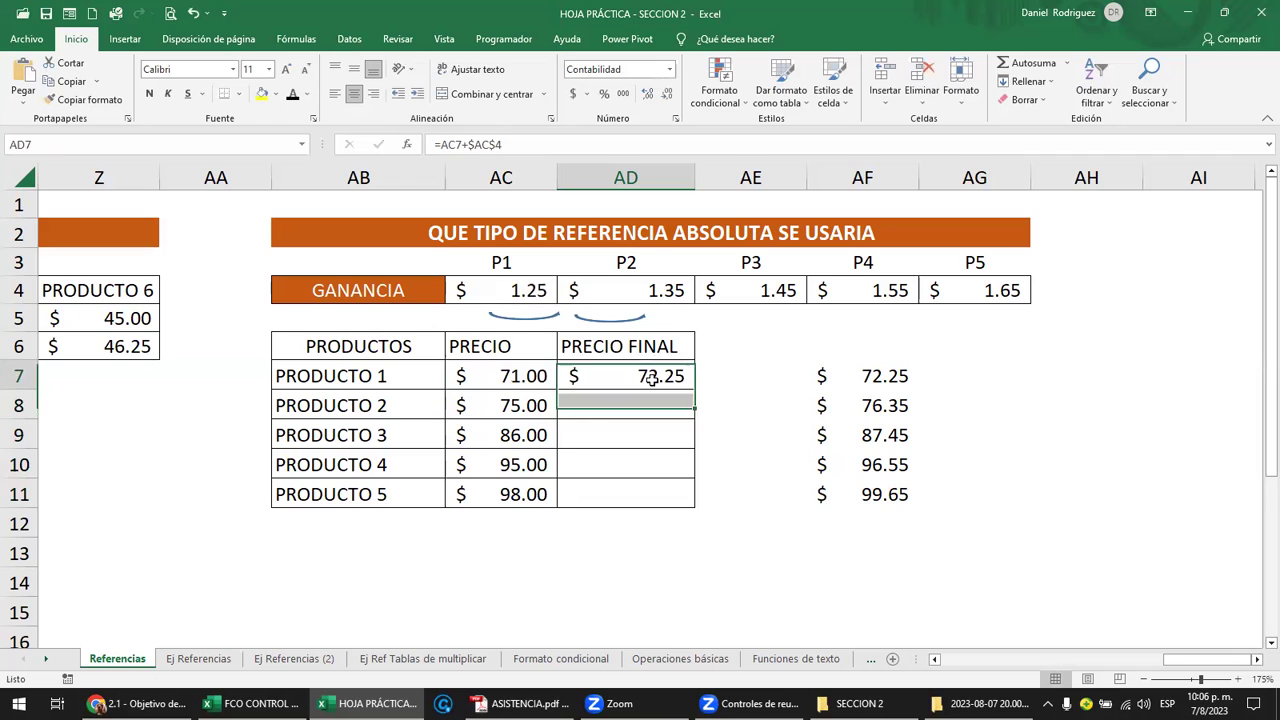
double_click(651, 378)
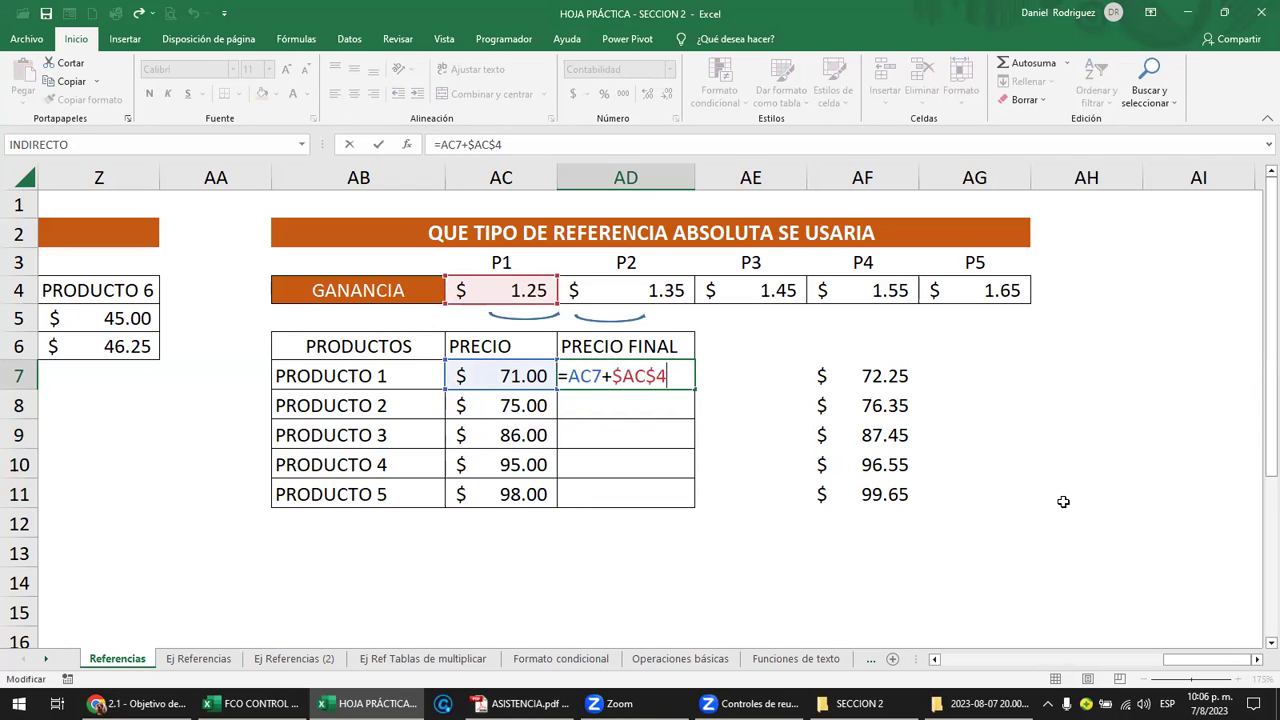
Change AD7's profit reference to AC$4 and fill =AC7+AC$4 down to all five products
key(F4)
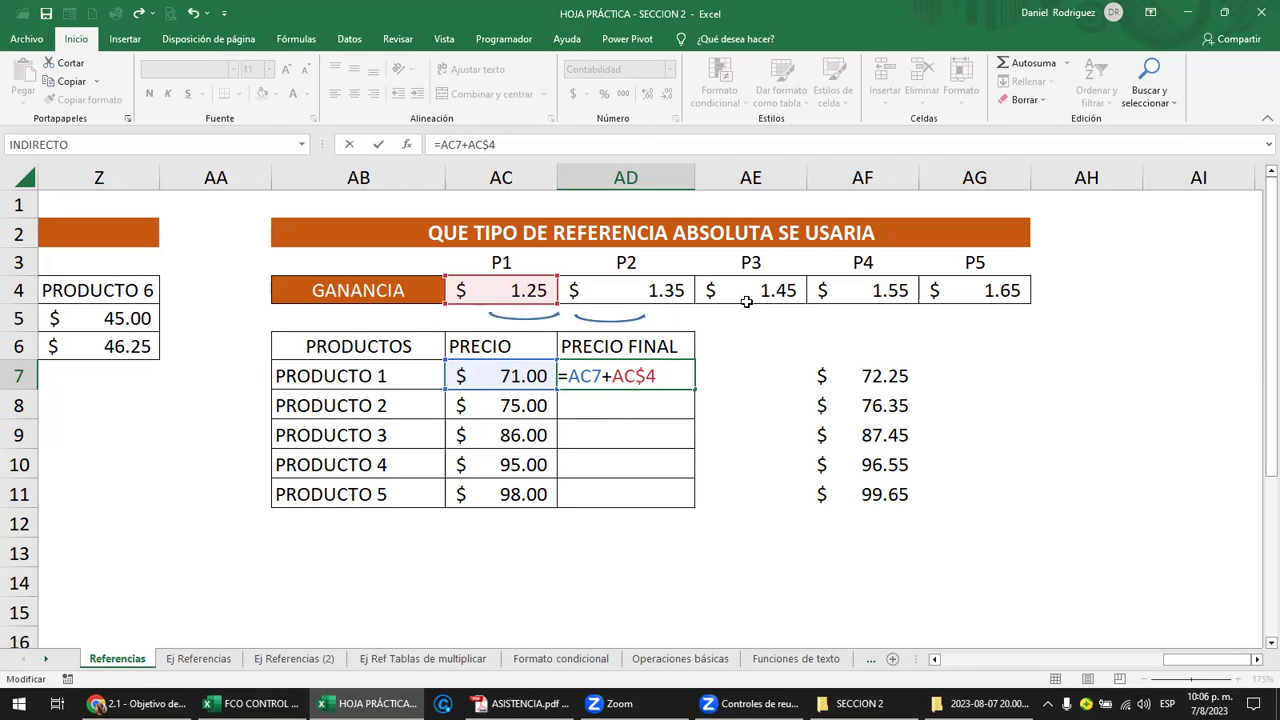
key(Return)
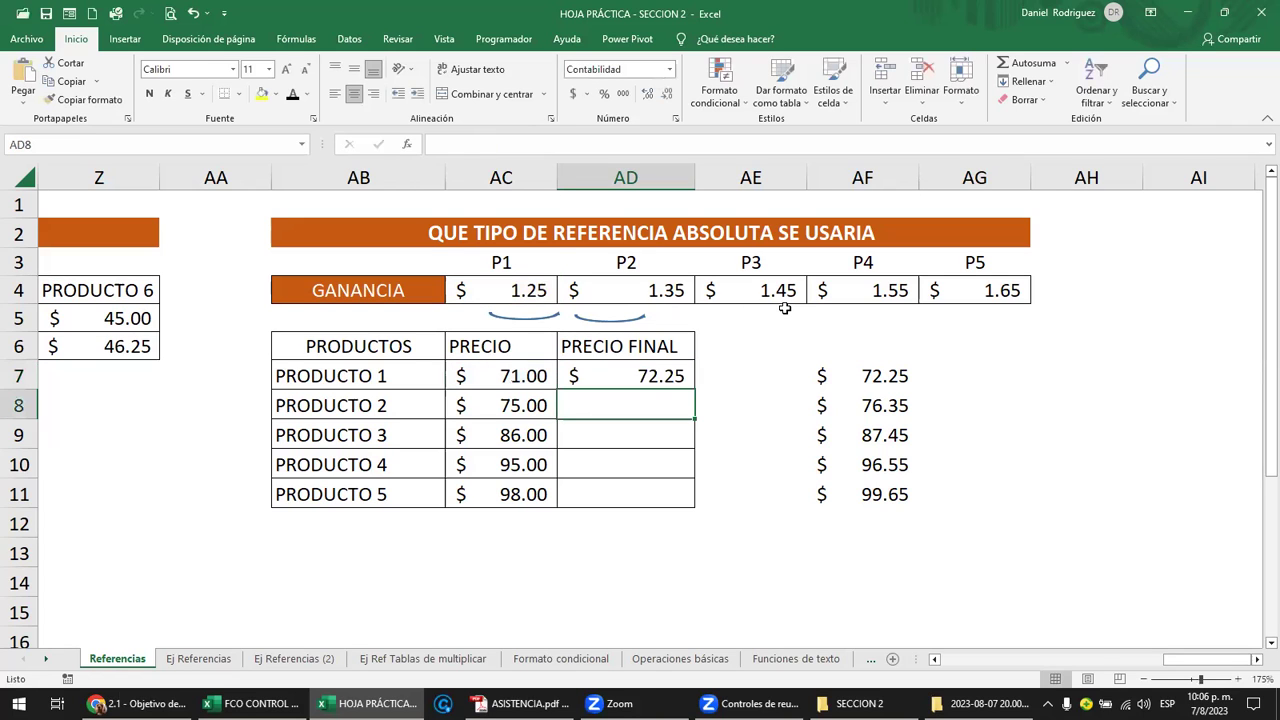
click(679, 382)
key(F2)
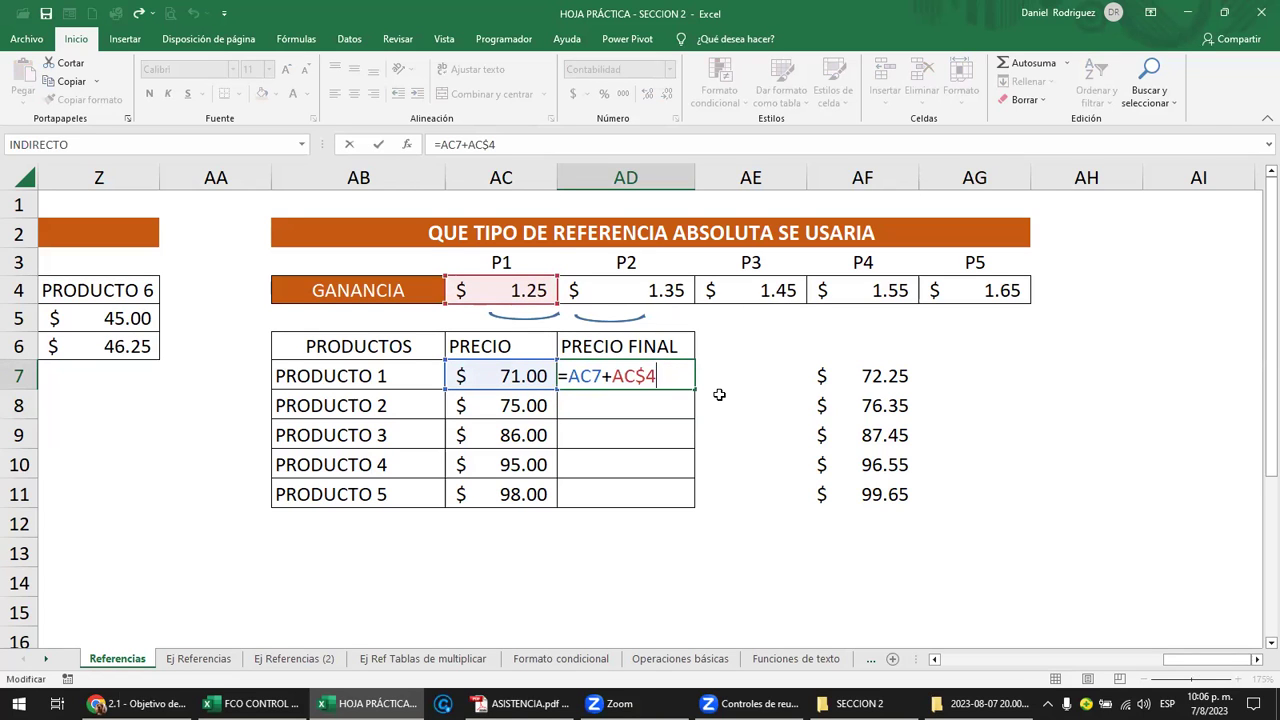
key(Escape)
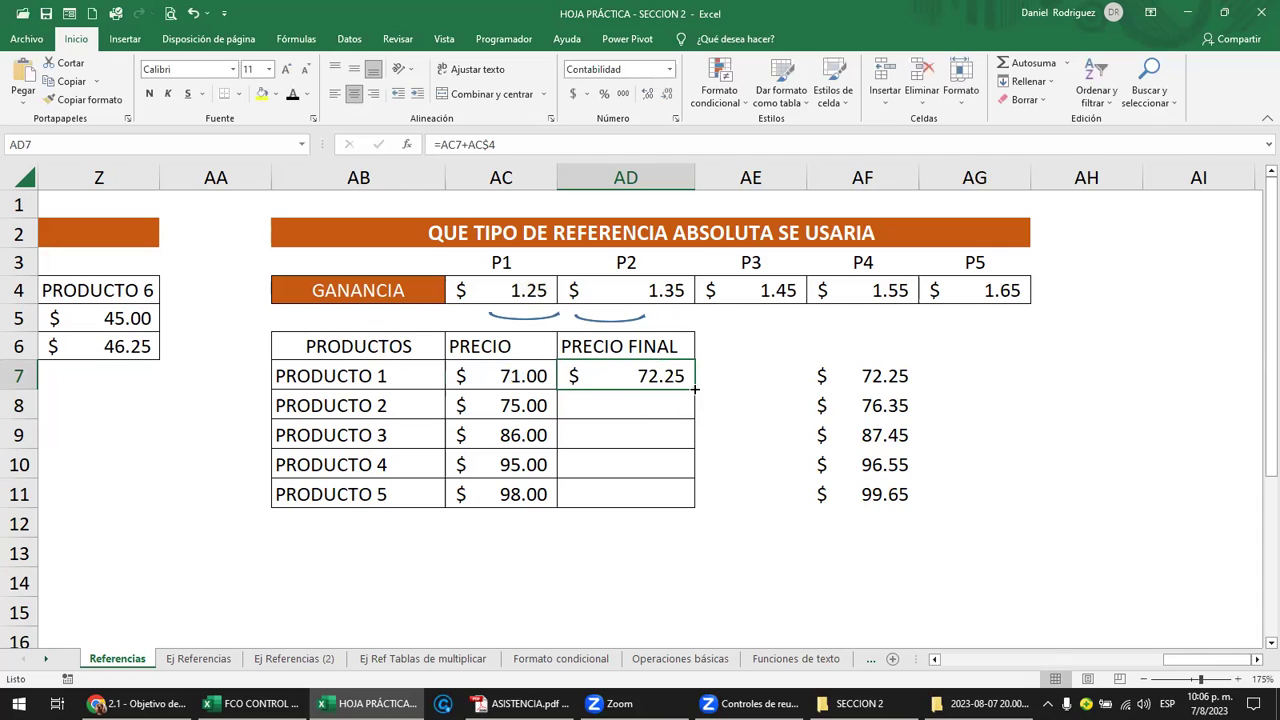
double_click(695, 390)
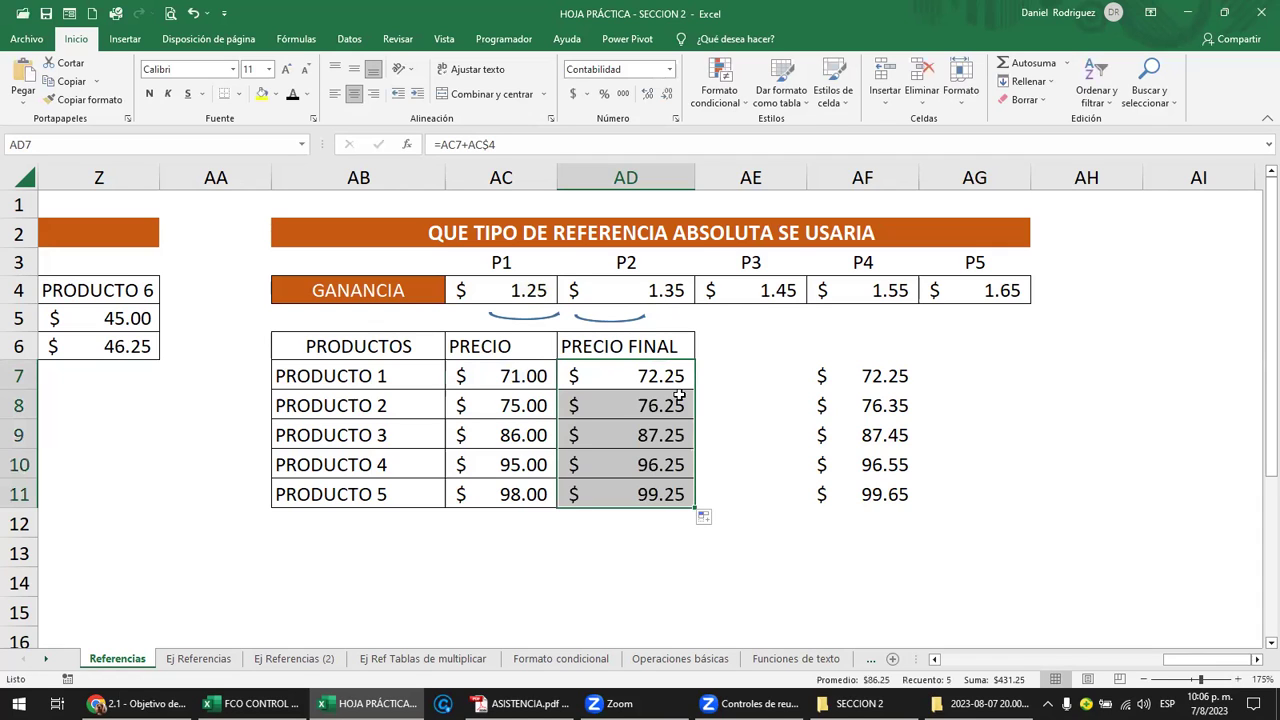
Inspect AD7 and AD8 formulas to confirm AC$4 stays fixed when copied
click(655, 400)
double_click(660, 375)
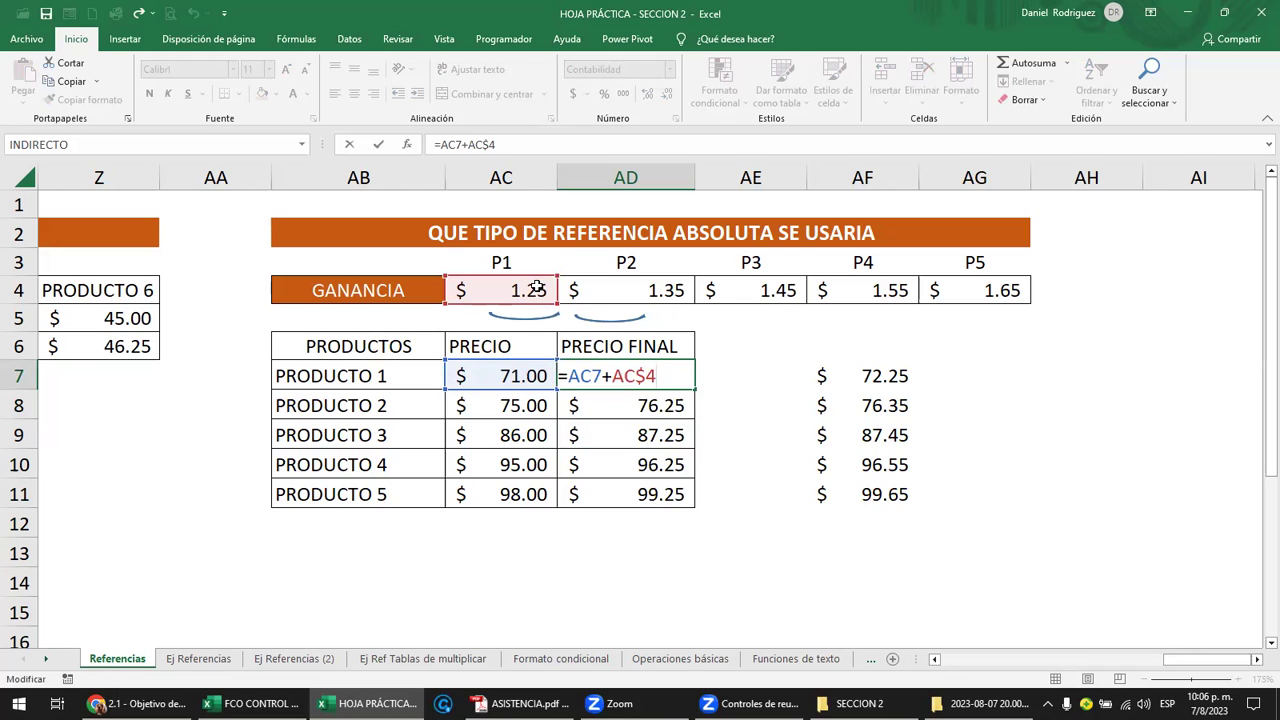
key(Return)
key(F2)
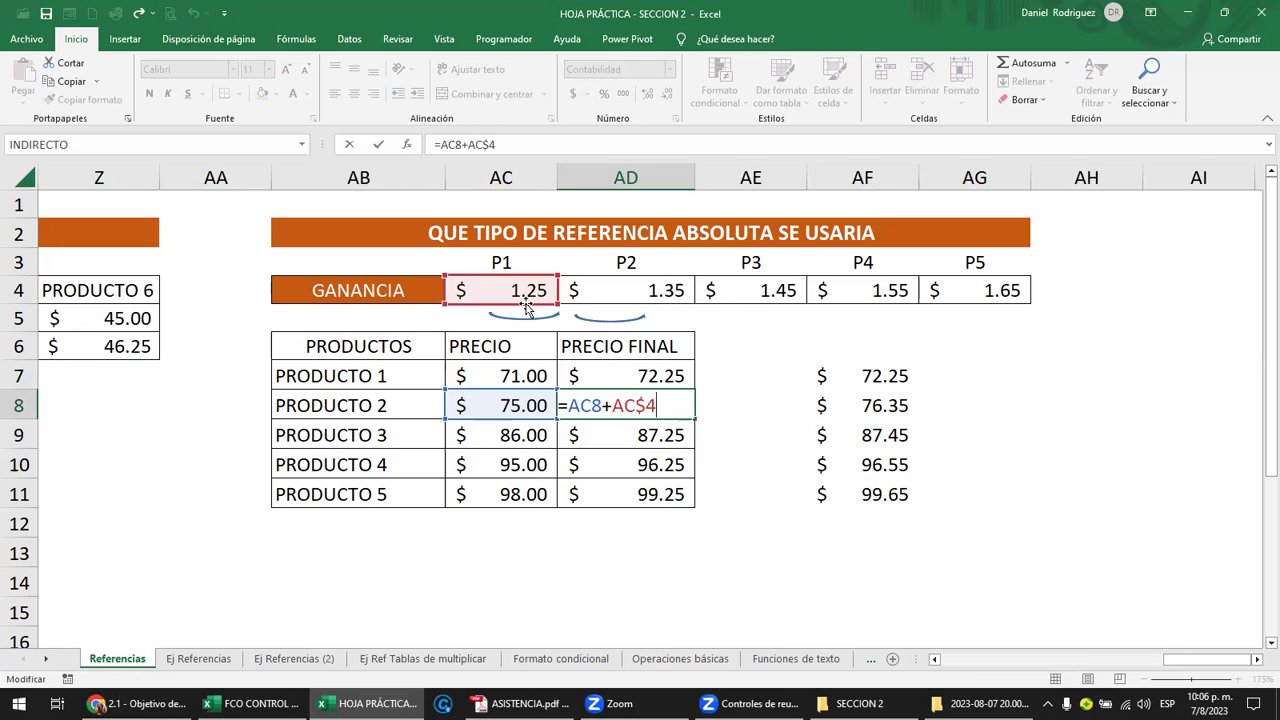
key(ctrl+Return)
click(652, 376)
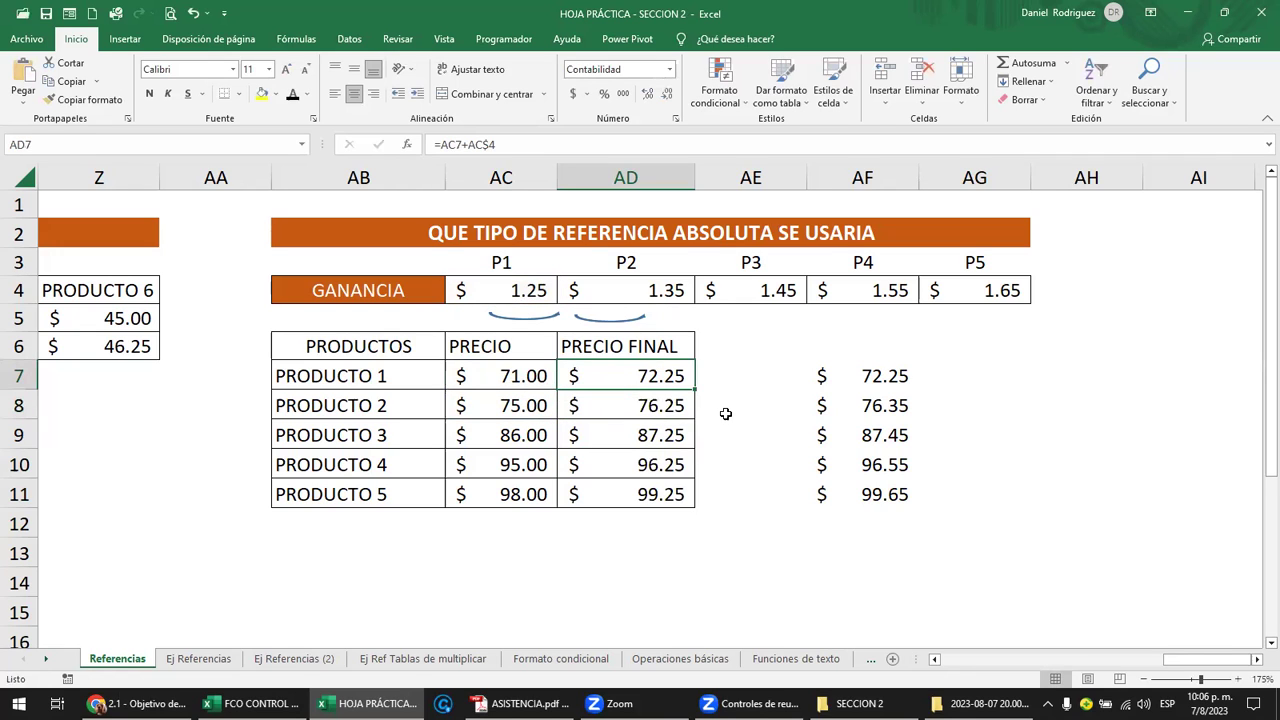
Review the formulas behind the five reference answers in the AF column for comparison
key(Down)
key(Right)
key(Right)
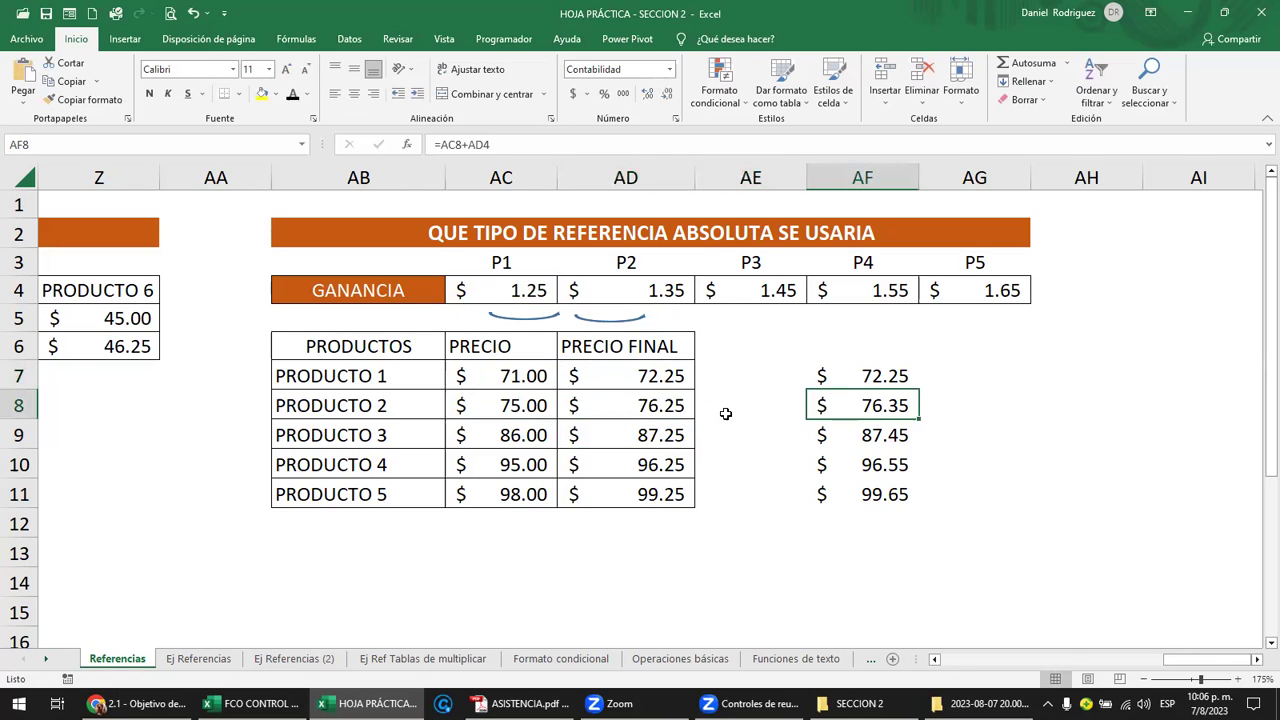
key(Down)
key(Up)
key(Up)
key(F2)
key(Escape)
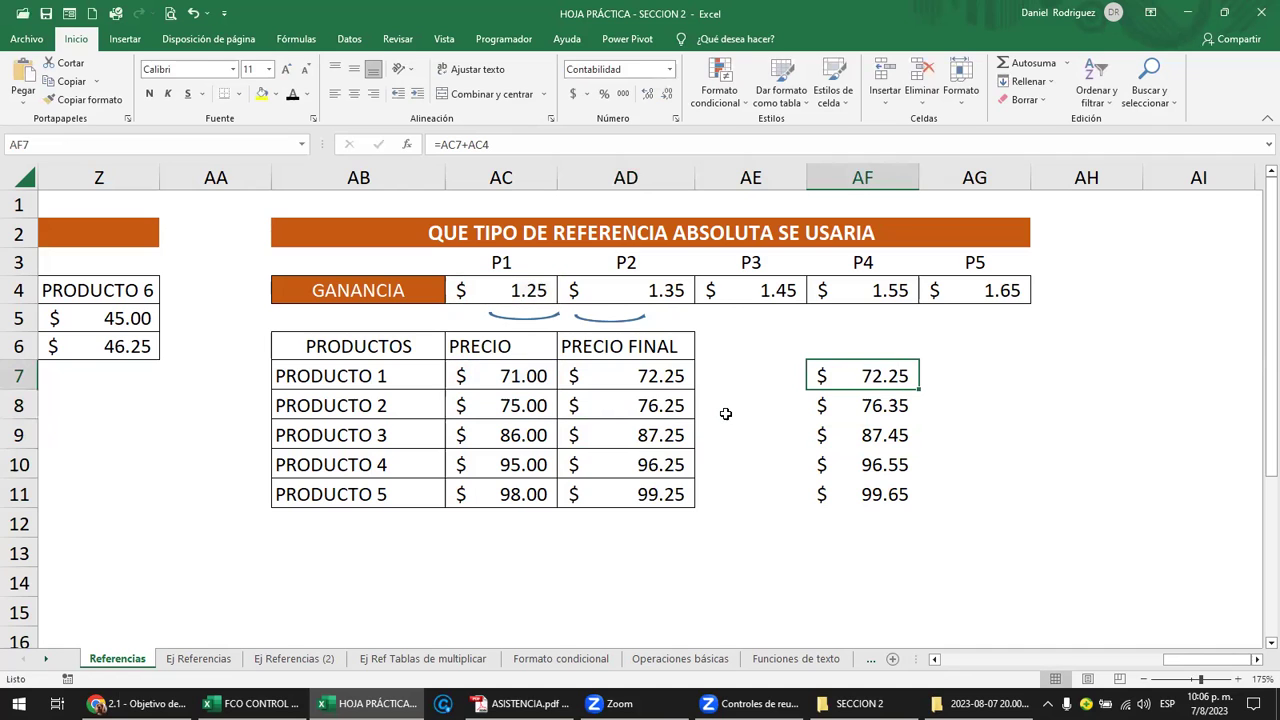
key(Down)
key(F2)
key(Escape)
key(Down)
key(F2)
key(Escape)
key(Down)
key(F2)
key(Escape)
key(Down)
key(F2)
key(Escape)
key(Left)
key(Left)
key(Left)
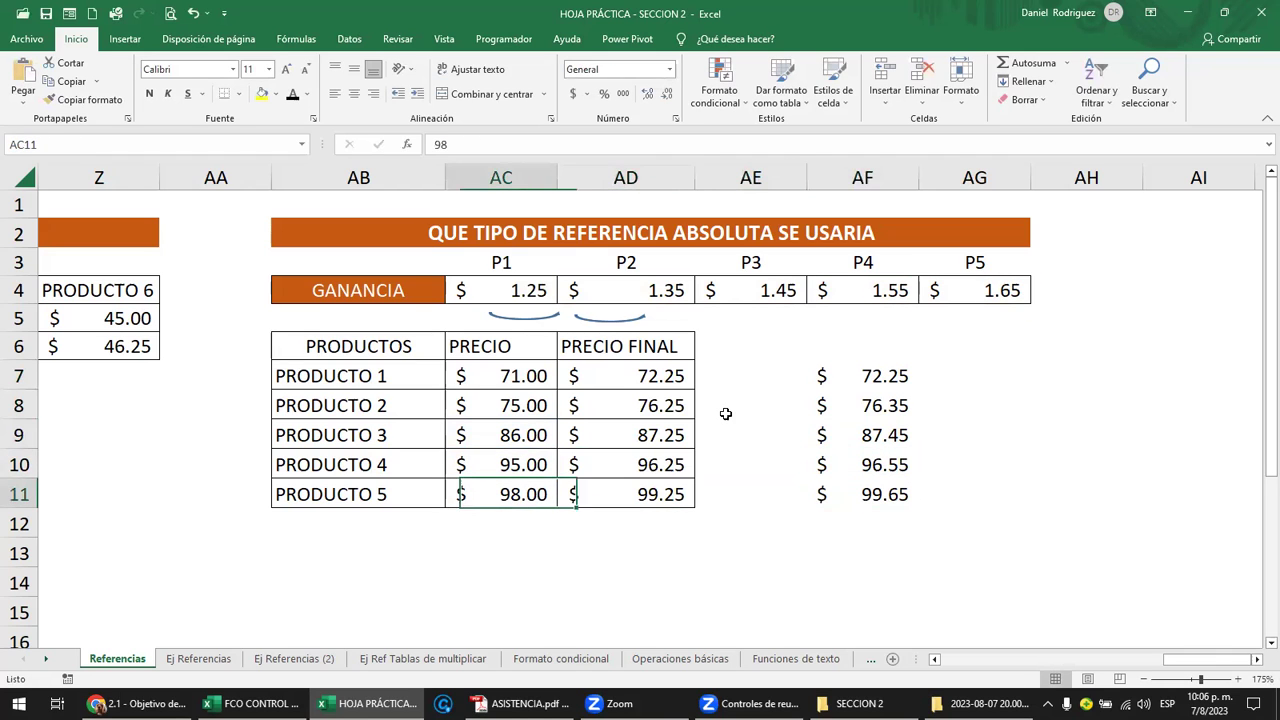
Fill the AF7:AF11 reference prices yellow and check AF7's formula
drag(862, 376, 880, 490)
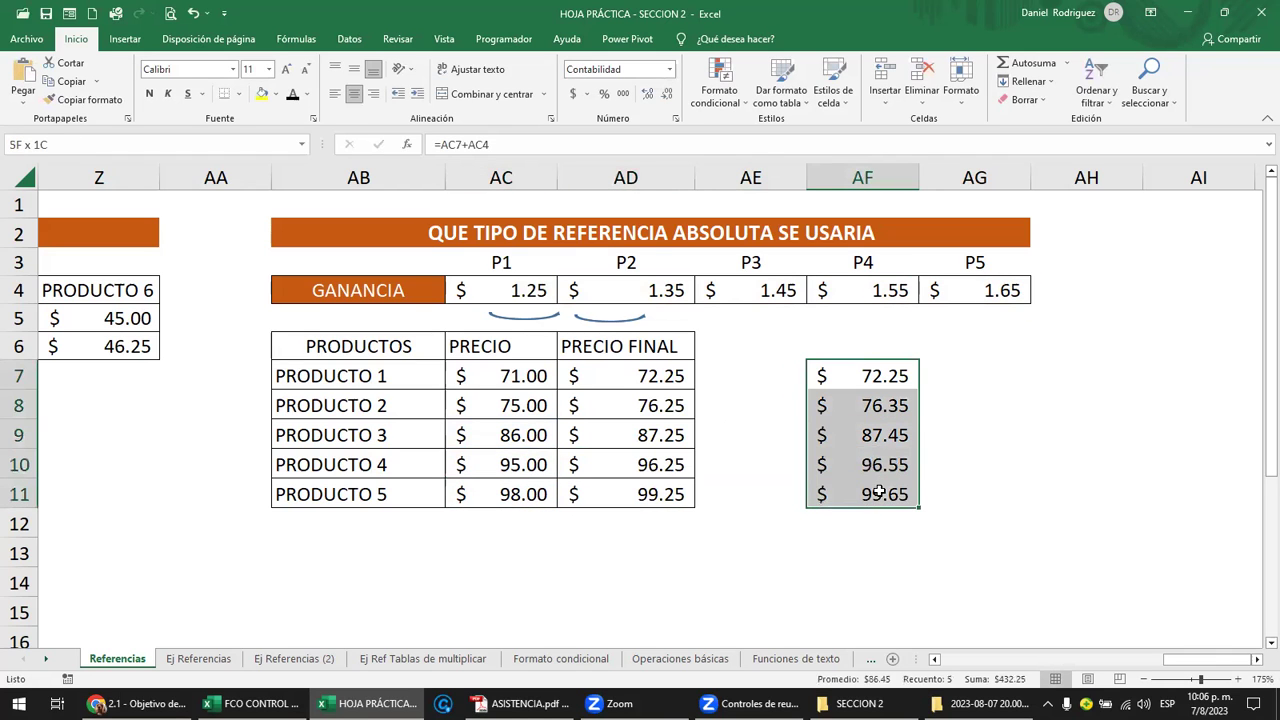
click(261, 95)
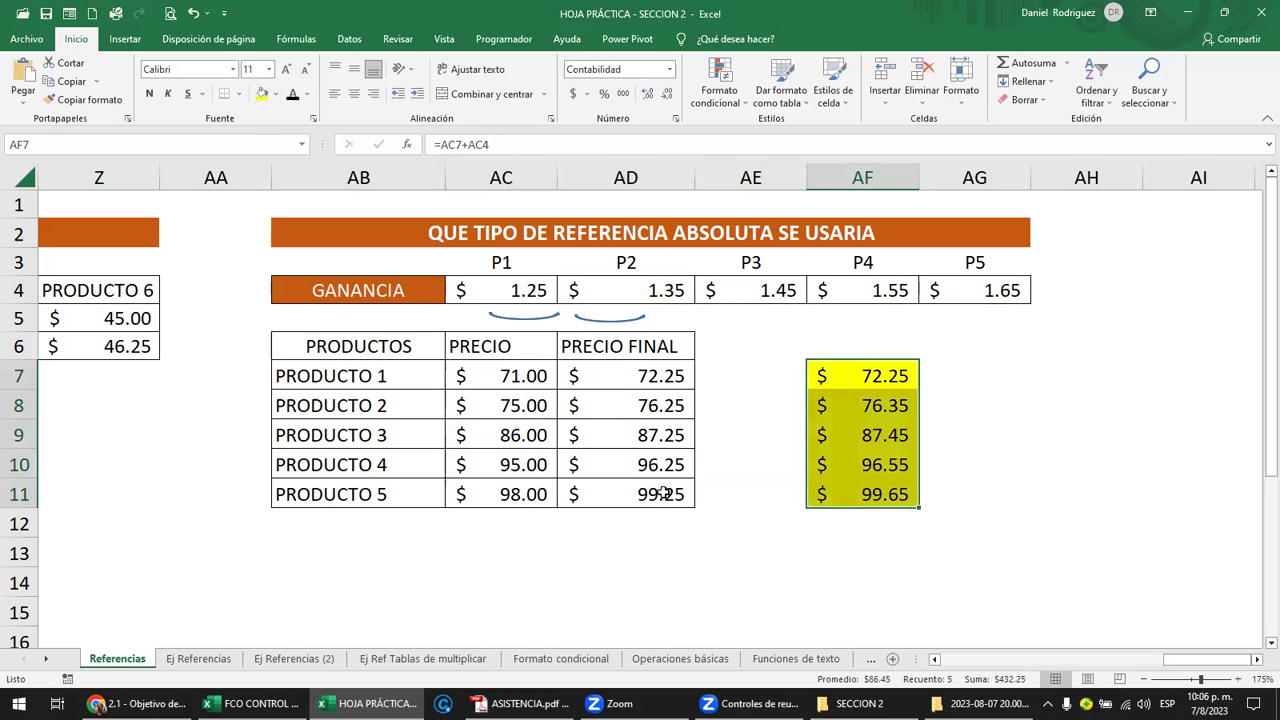
drag(665, 495, 661, 381)
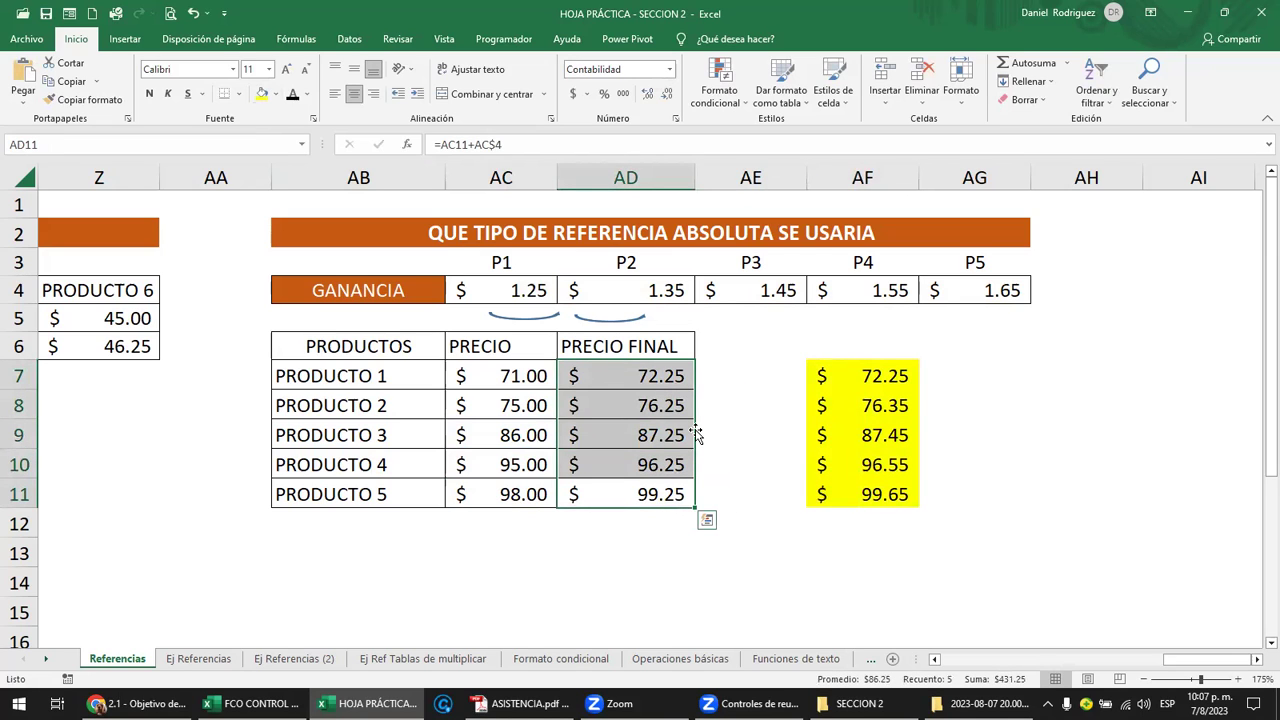
click(893, 380)
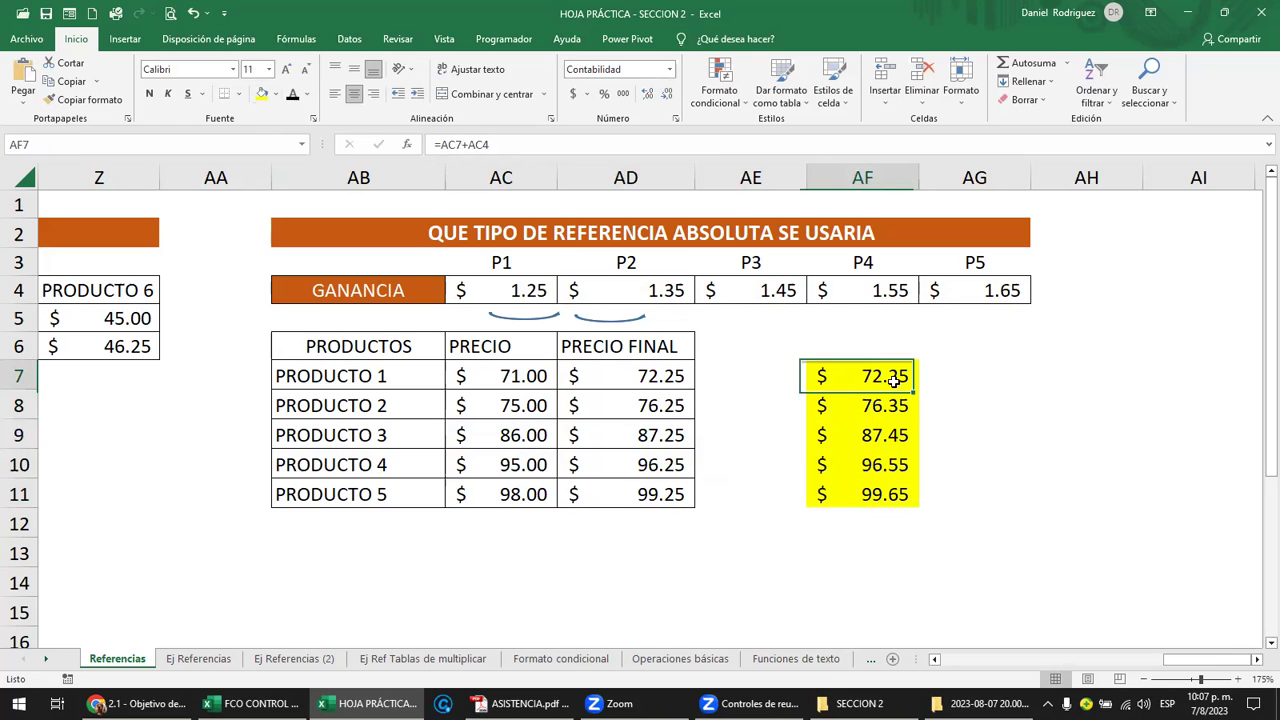
double_click(893, 380)
key(Escape)
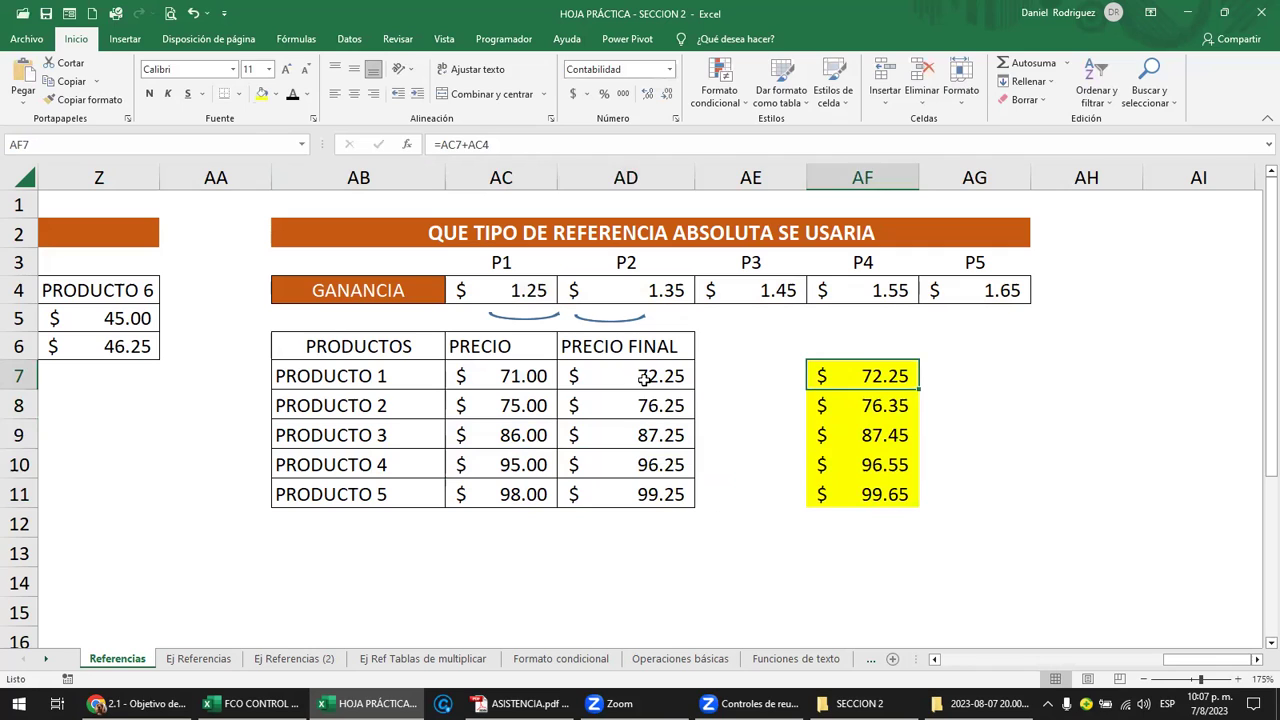
Compare AD7's =AC7+AC$4 formula with AF9's reference formula without changing either
click(645, 378)
key(F2)
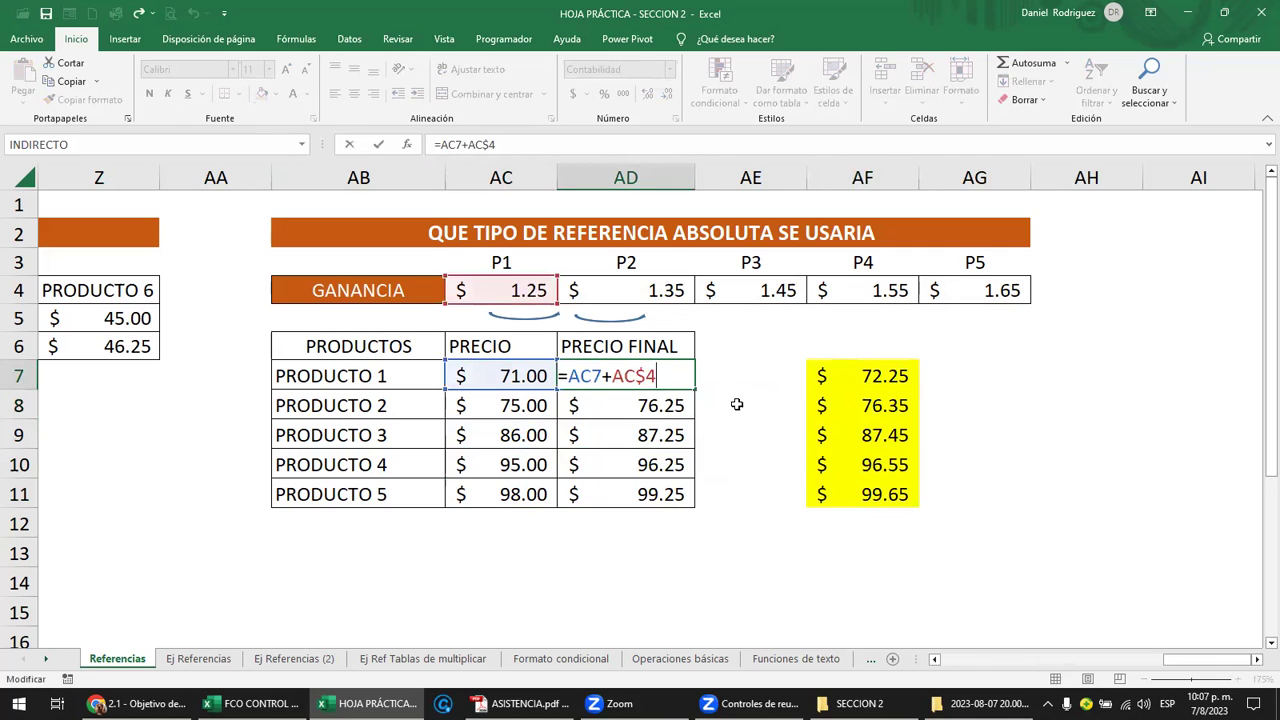
key(Escape)
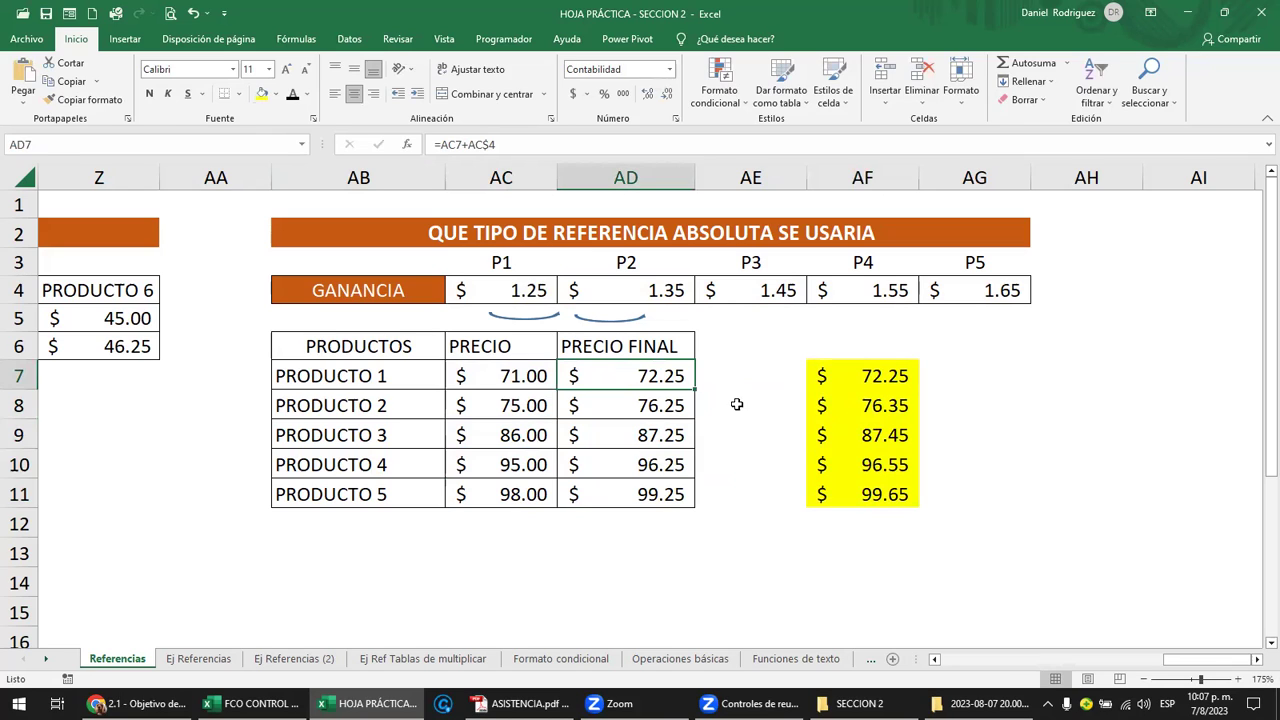
key(F2)
key(Left)
key(Left)
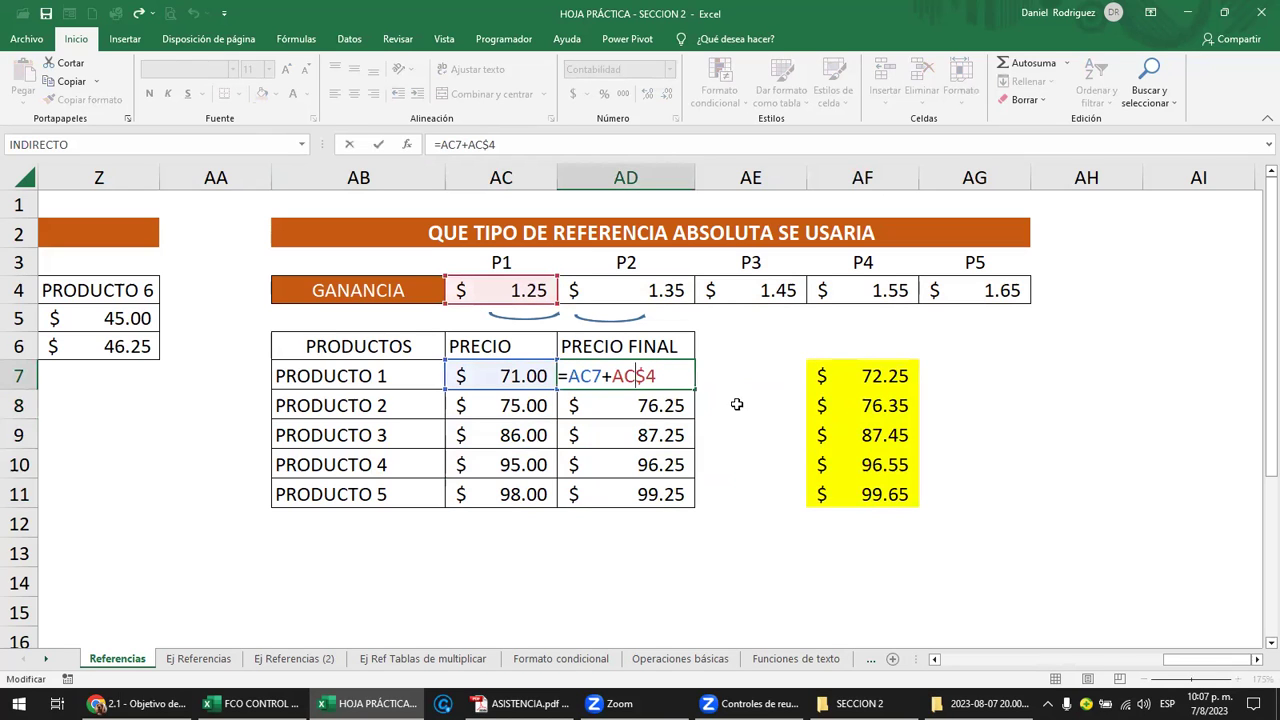
key(Escape)
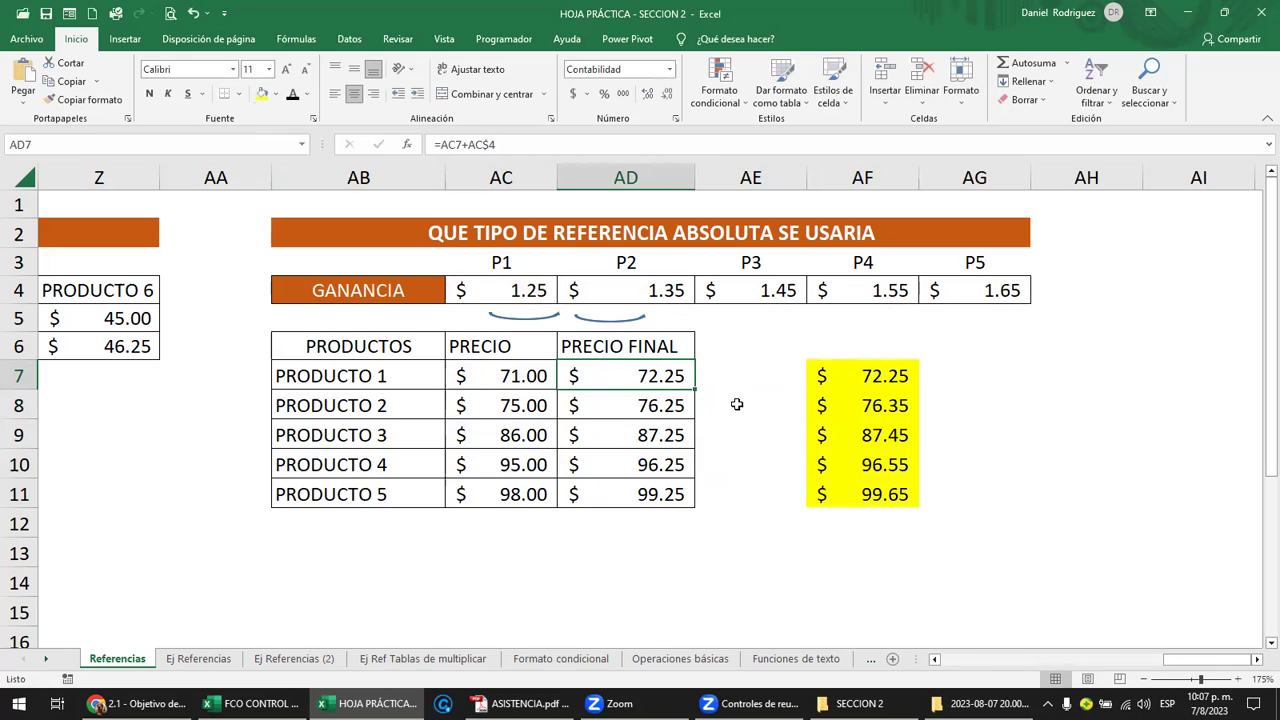
double_click(870, 436)
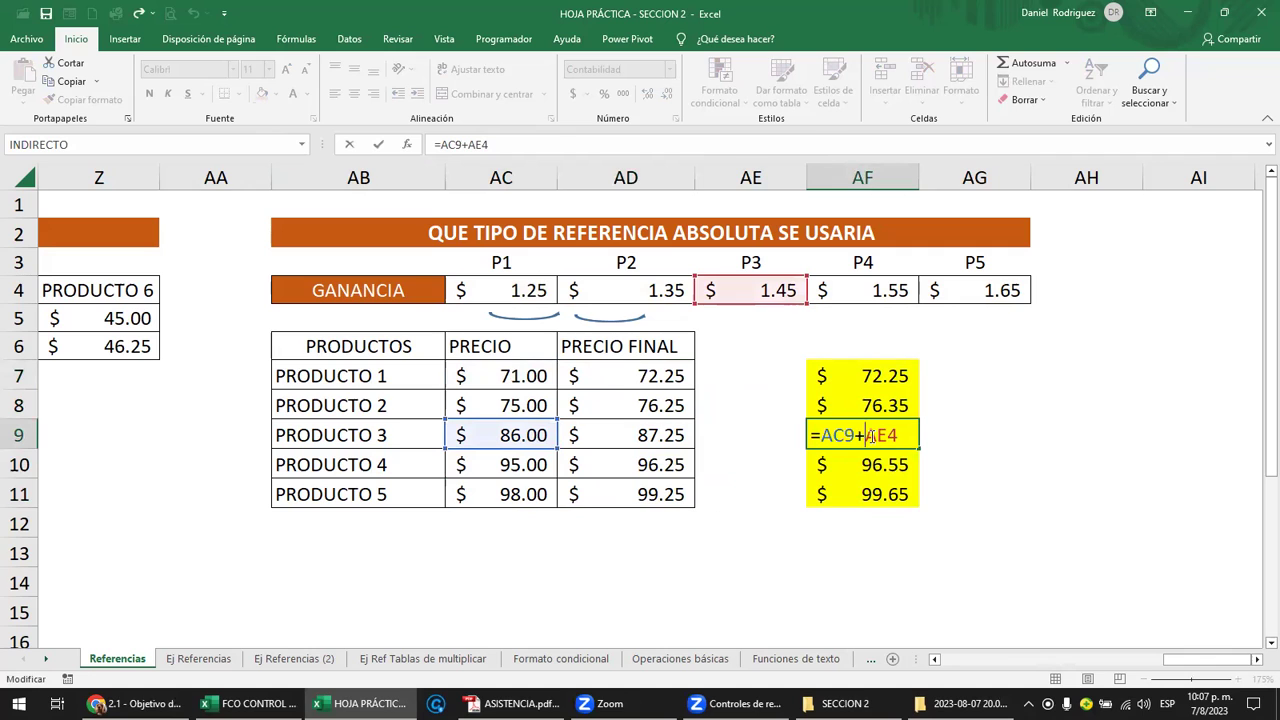
key(Escape)
Edit AD7's formula to =AC7+AC4 by removing the $ sign
click(666, 288)
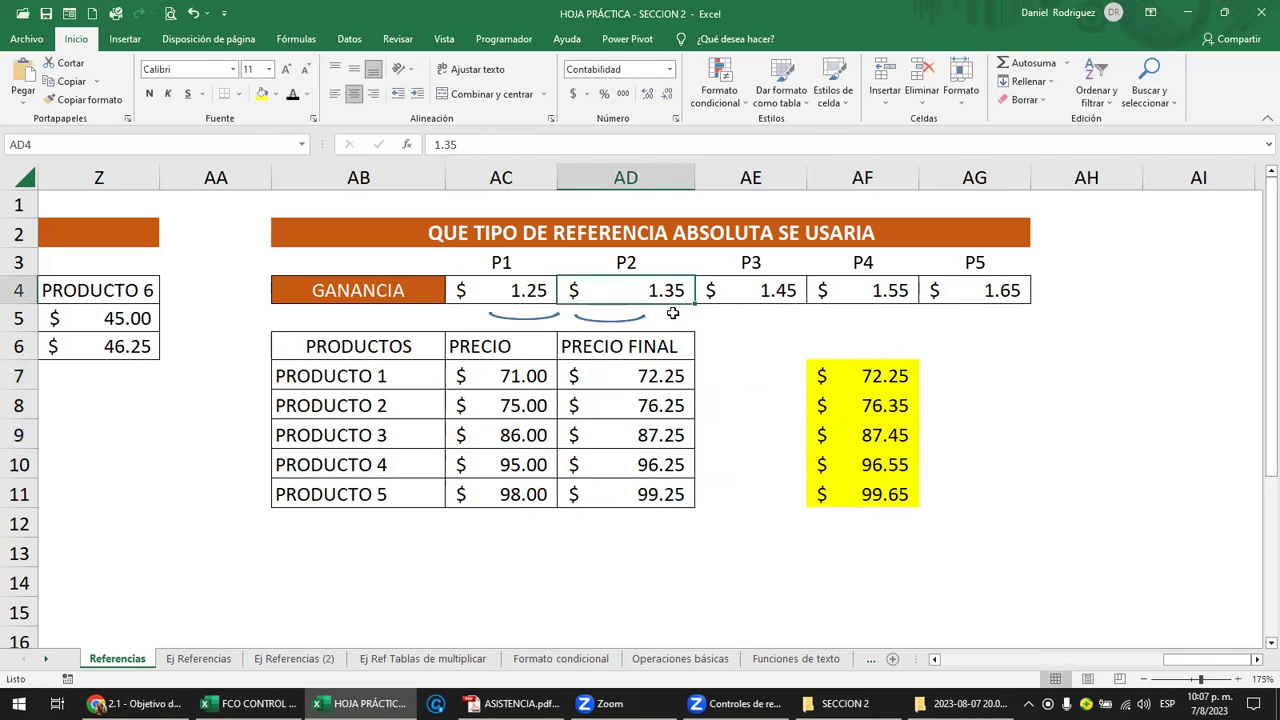
double_click(661, 375)
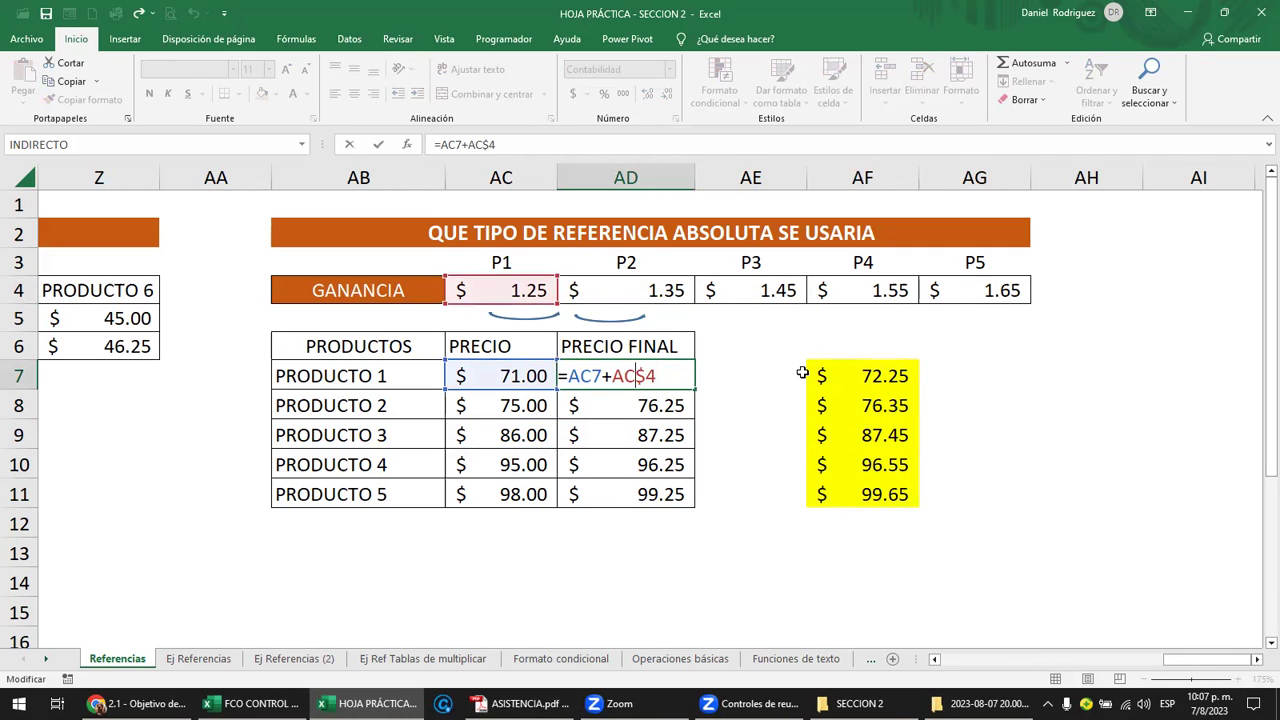
key(Left)
key(BackSpace)
key(Return)
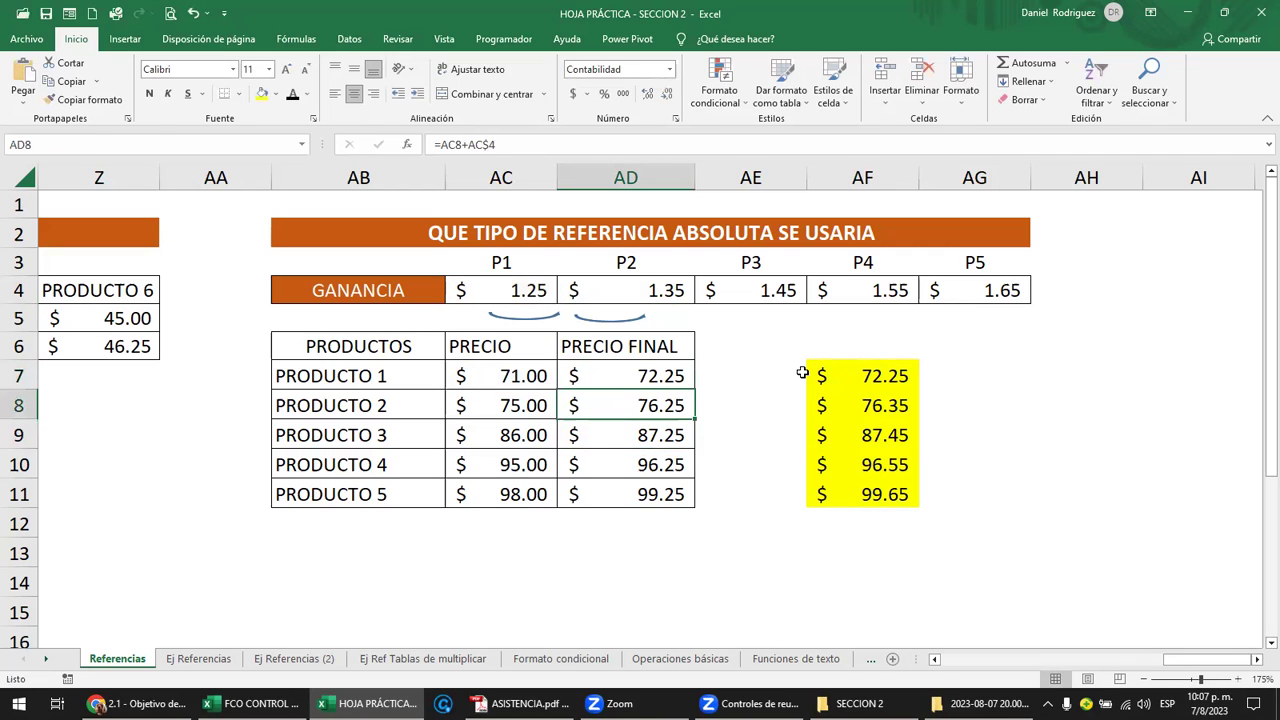
Clear the PRECIO FINAL cells AD8:AD11
key(shift+Down)
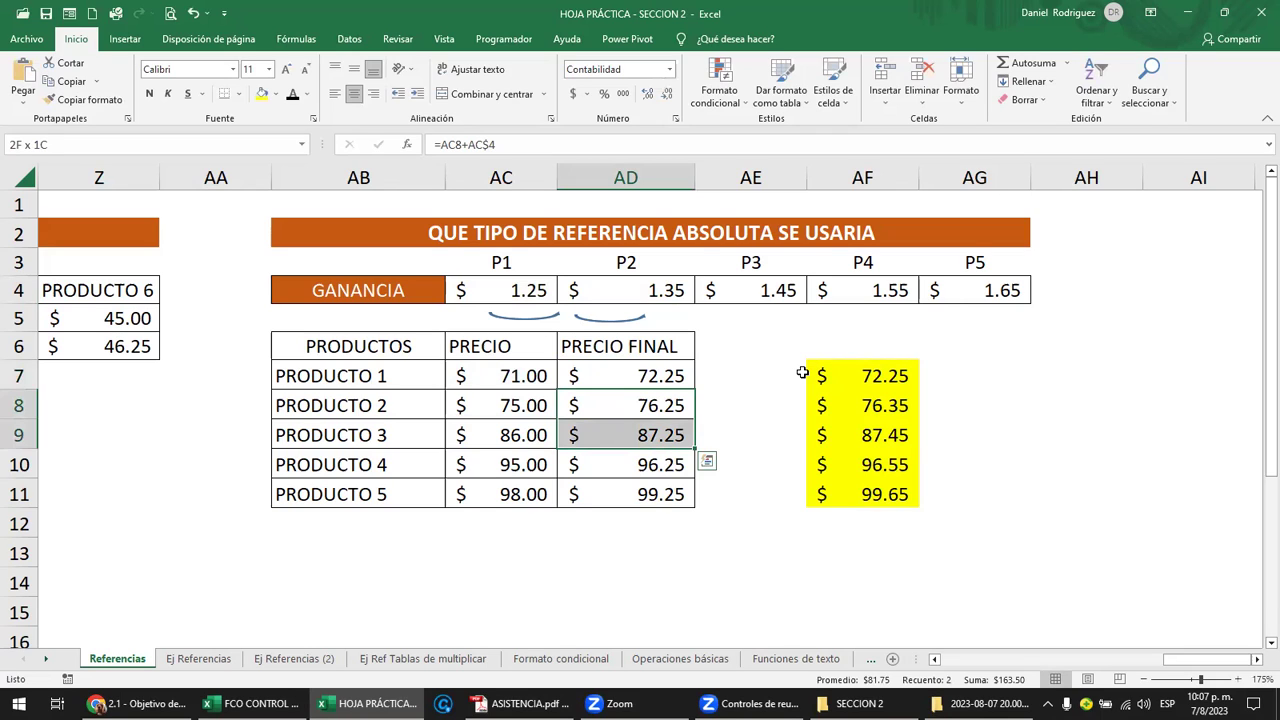
key(shift+Down)
key(shift+Down)
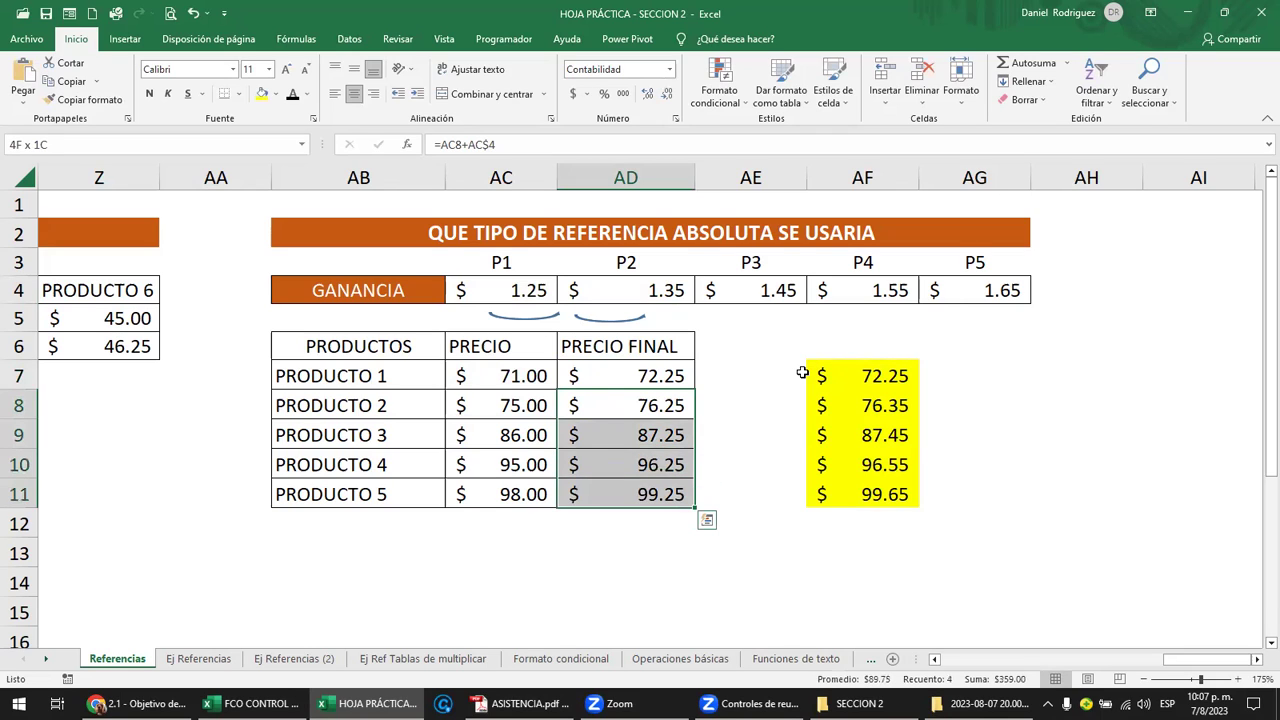
key(Delete)
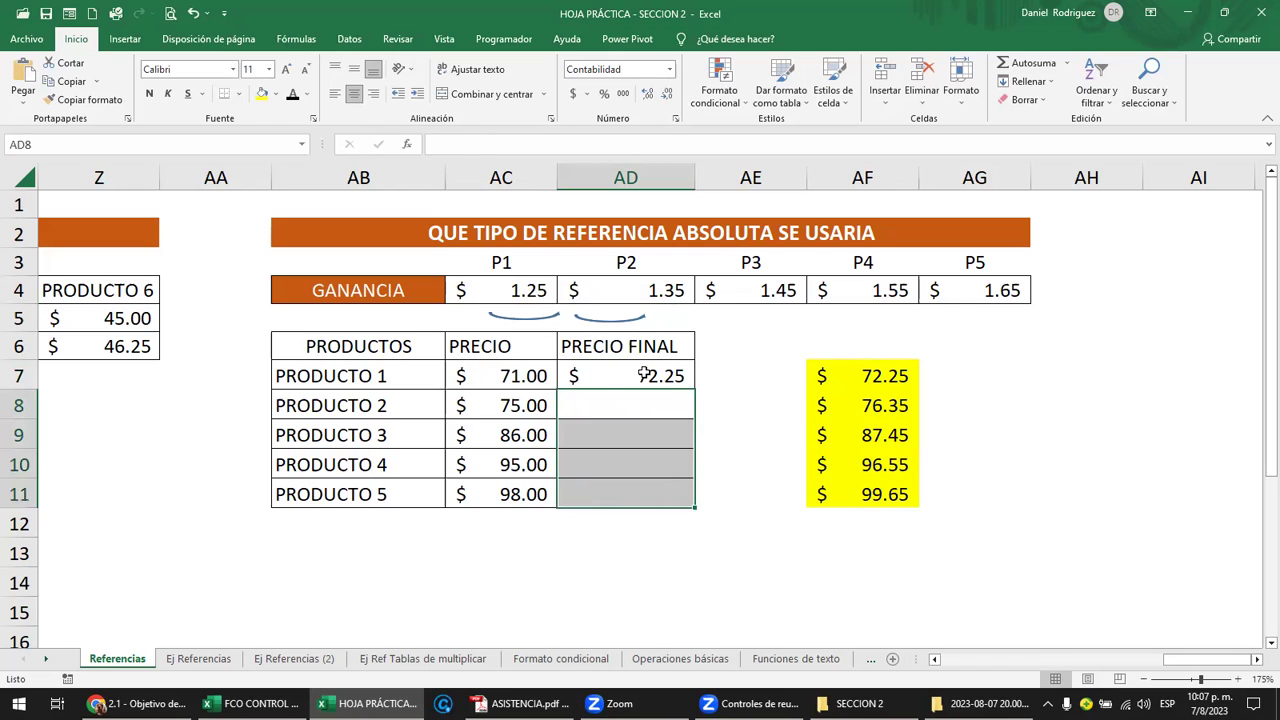
Rewrite AD7's formula as =AC7+$AC4, locking only the column
click(645, 372)
key(F2)
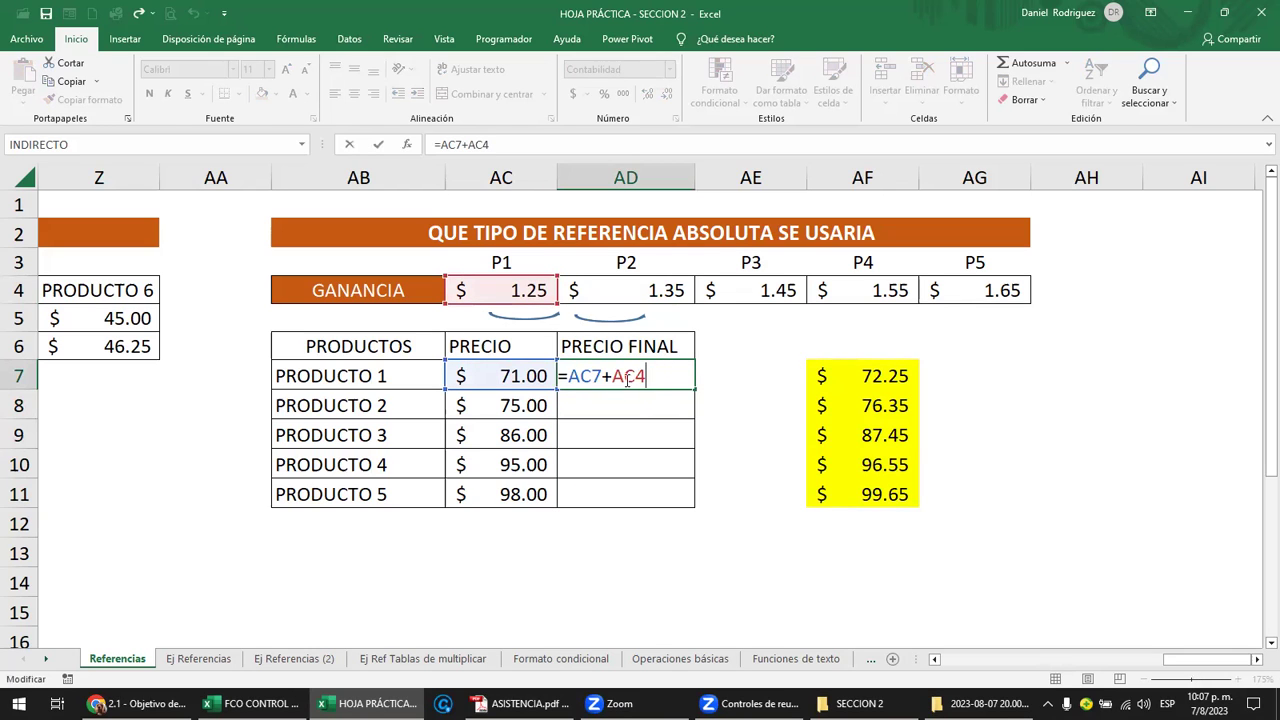
click(625, 376)
text($)
key(Left)
key(Delete)
key(Left)
key(Left)
text($)
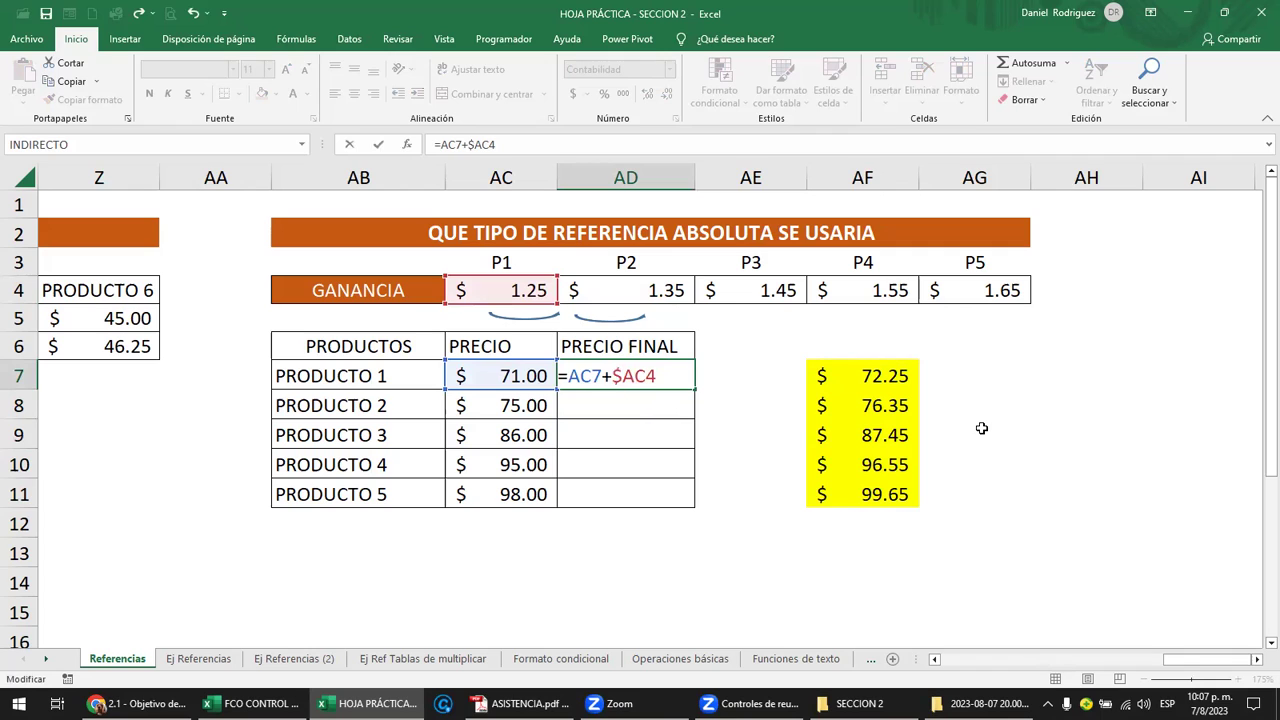
key(Return)
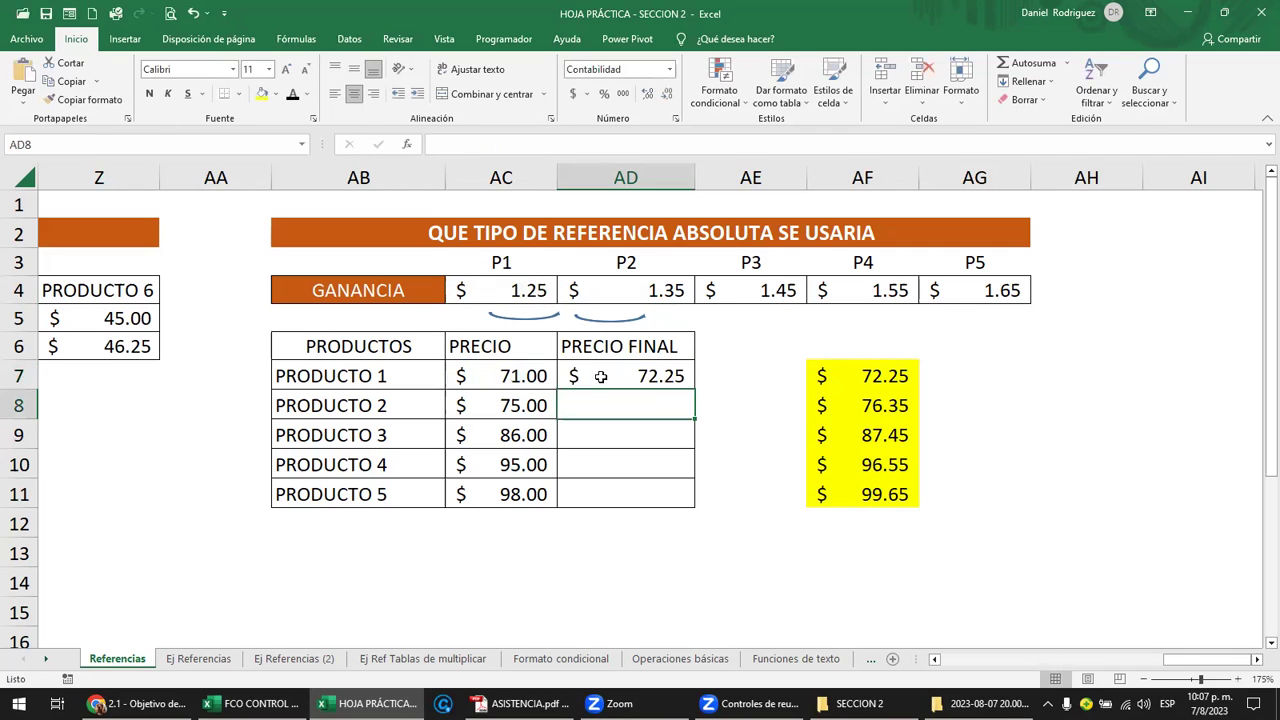
Fill AD7 down to AD11 and inspect the copied formulas in AD8 to AD10
click(615, 369)
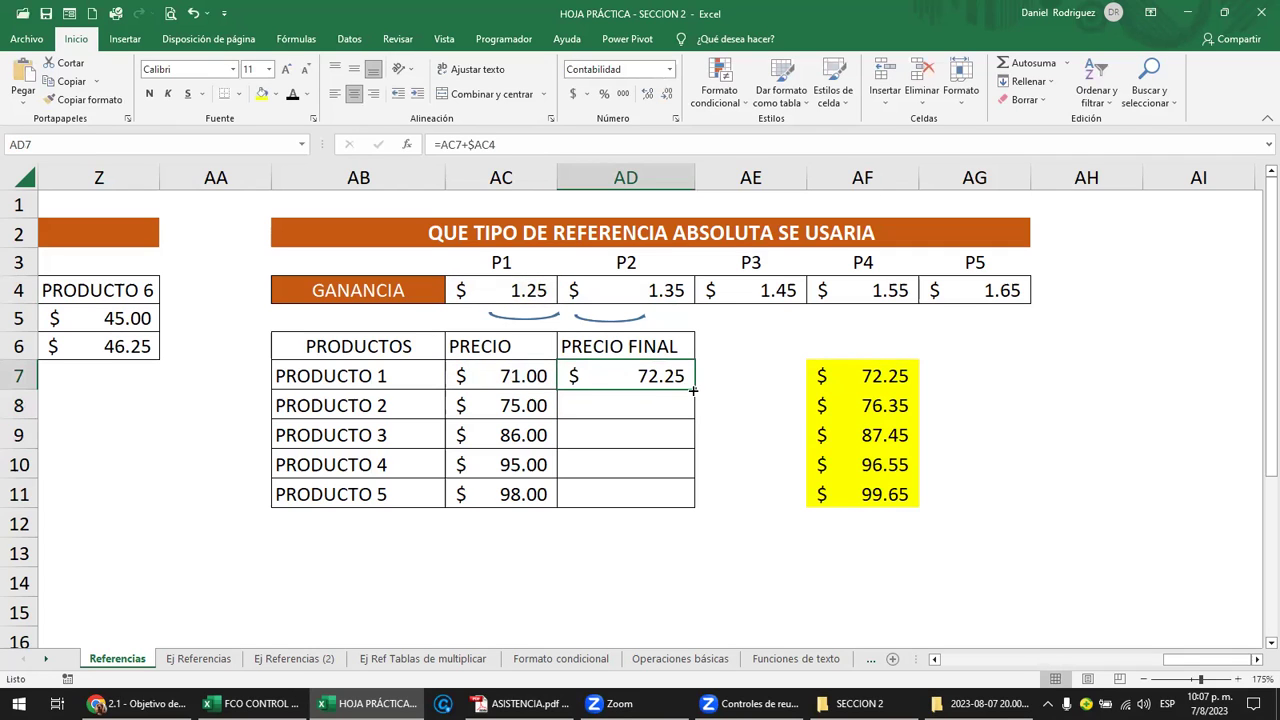
double_click(695, 391)
click(680, 405)
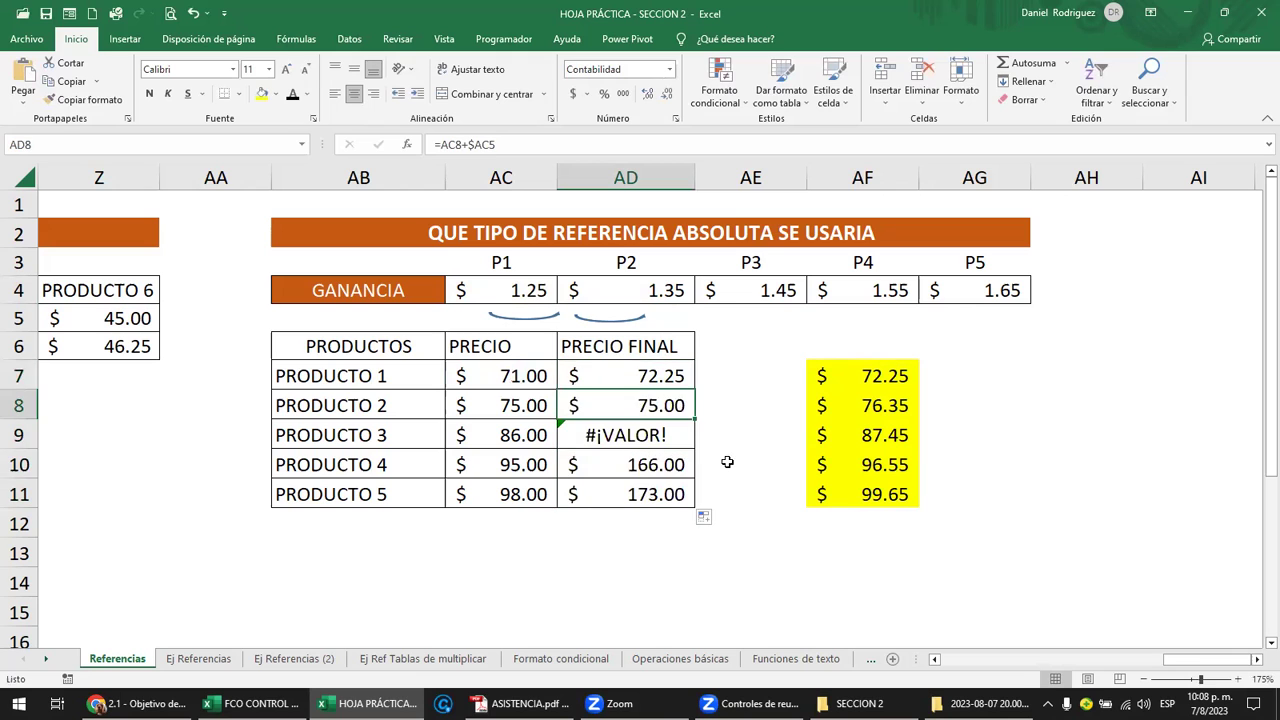
key(F2)
click(663, 436)
key(F2)
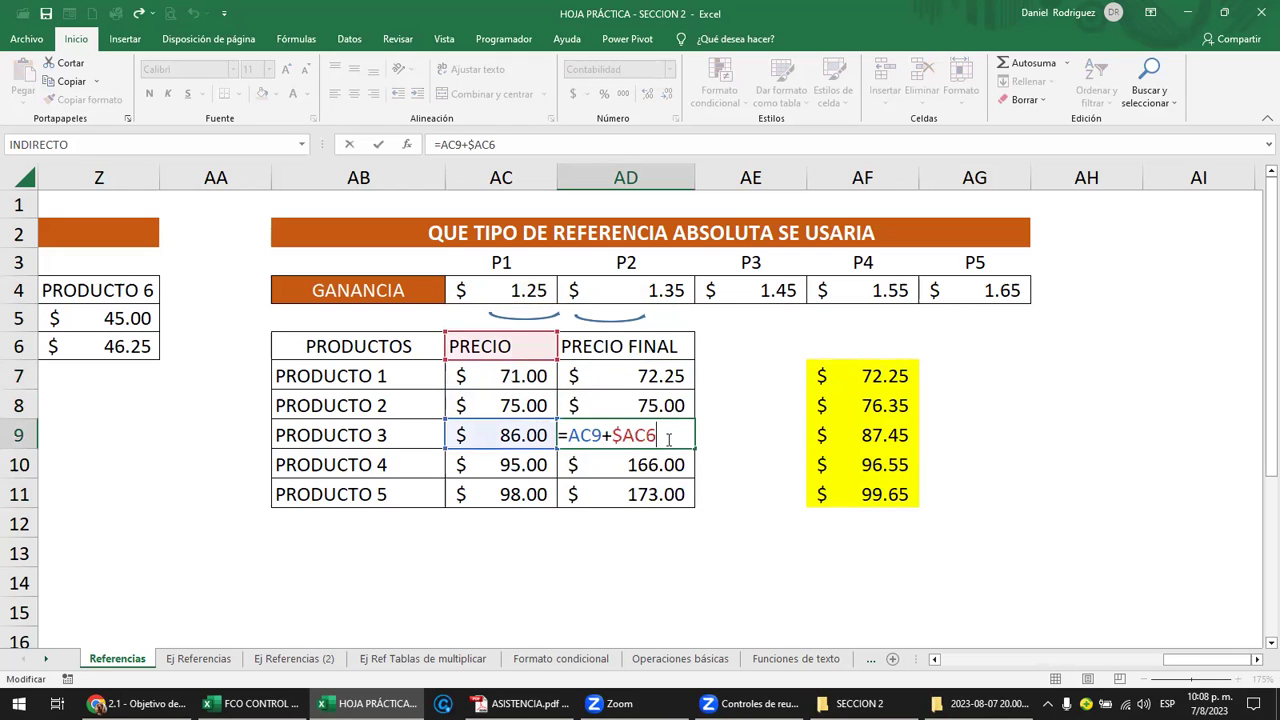
key(Escape)
double_click(677, 464)
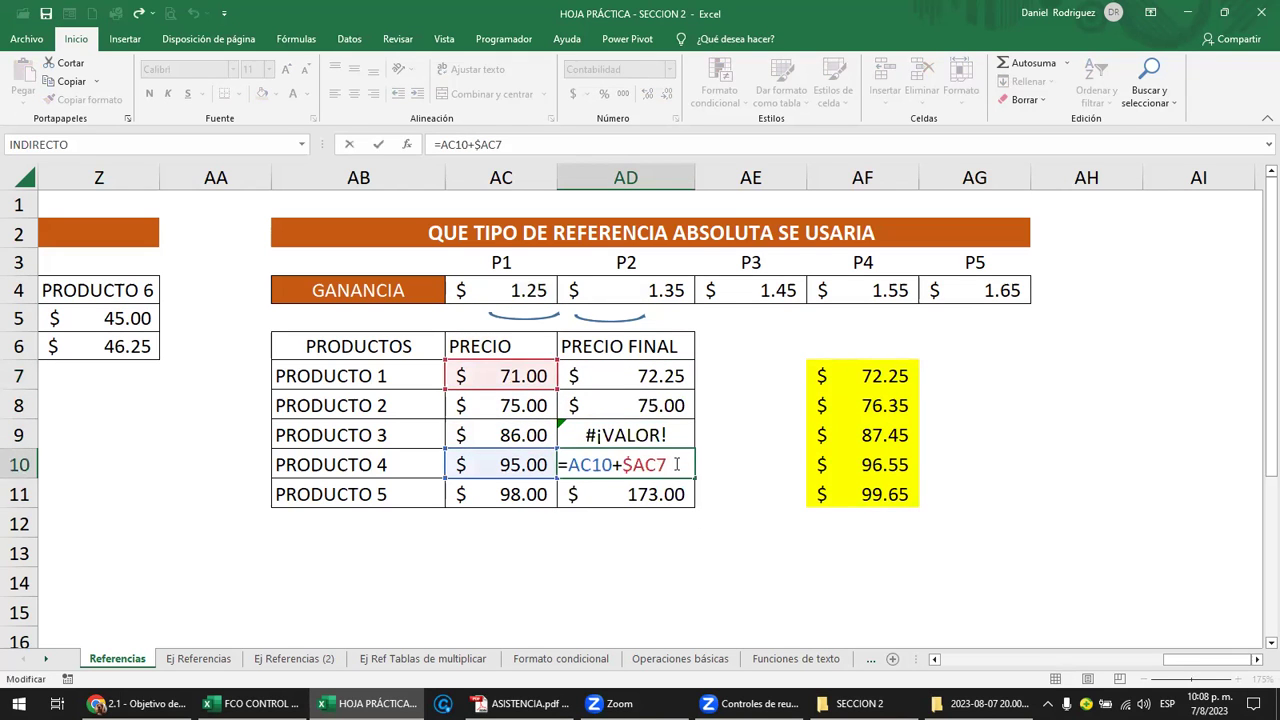
key(Escape)
Compare AD7, AD8 and AD9 formulas, showing $AC4 shifting to $AC5 and $AC6
double_click(665, 376)
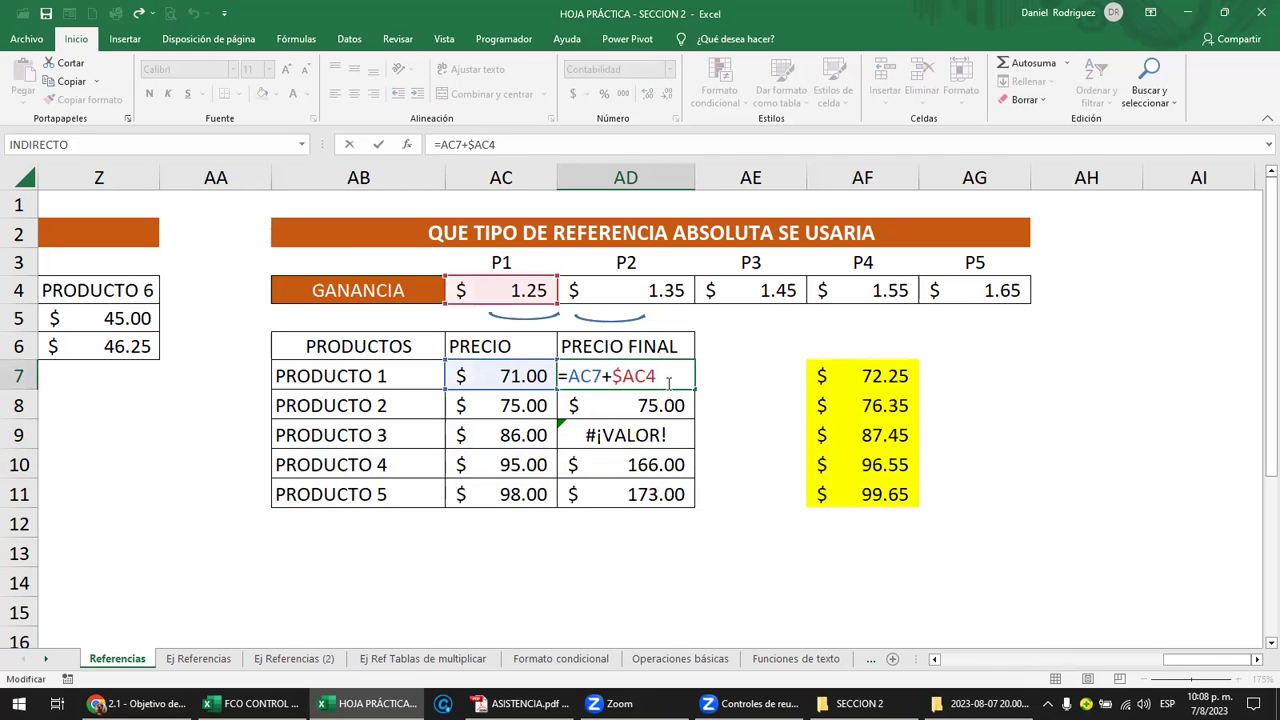
key(Escape)
double_click(670, 405)
key(Escape)
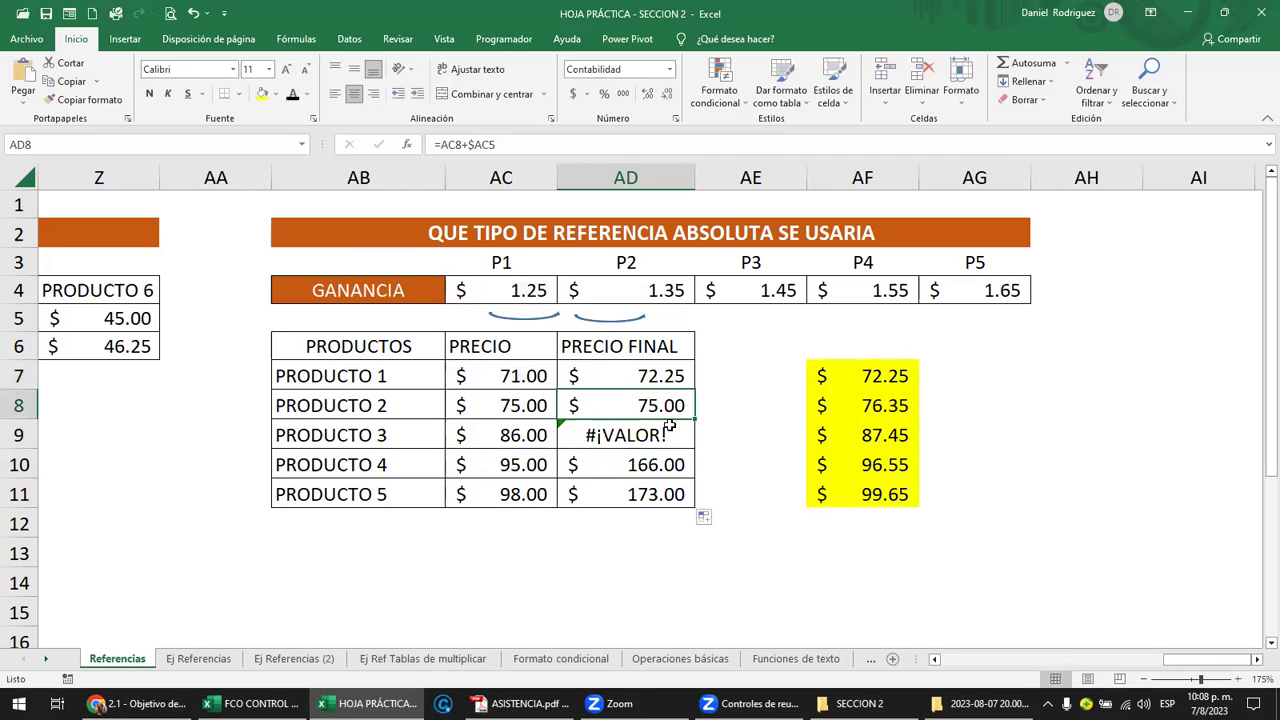
click(673, 430)
double_click(673, 430)
key(Escape)
click(663, 376)
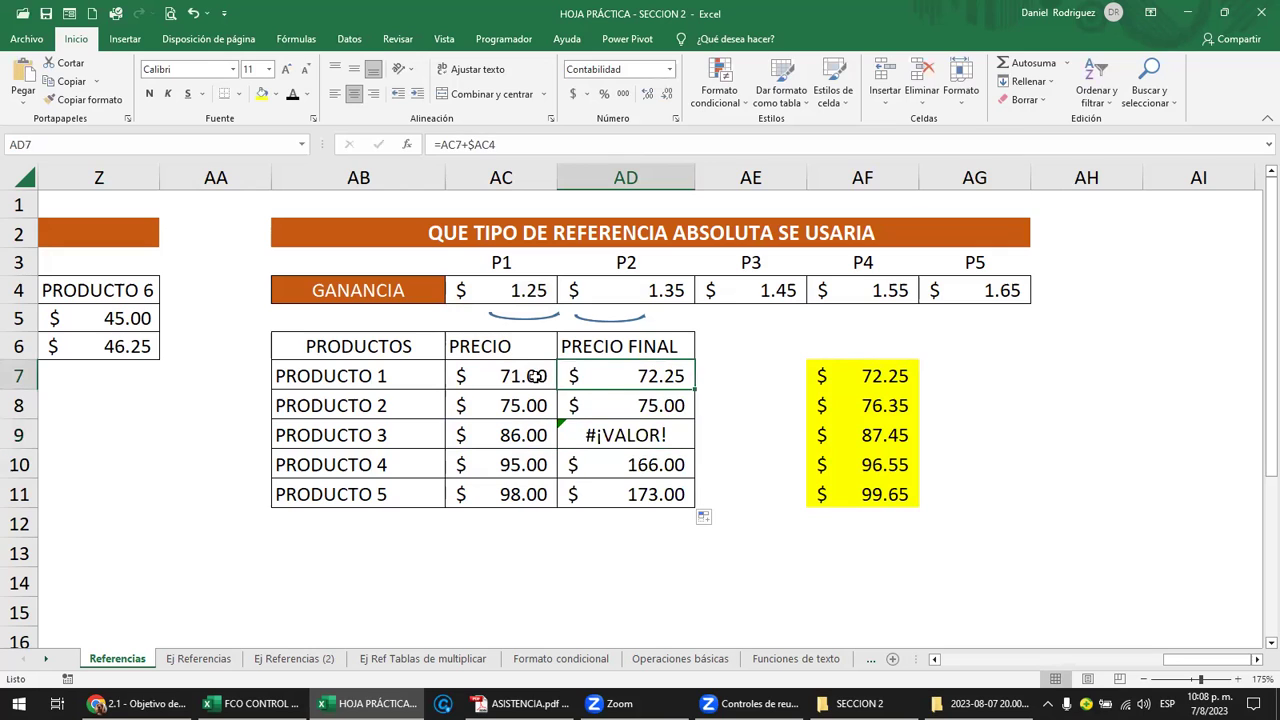
double_click(590, 383)
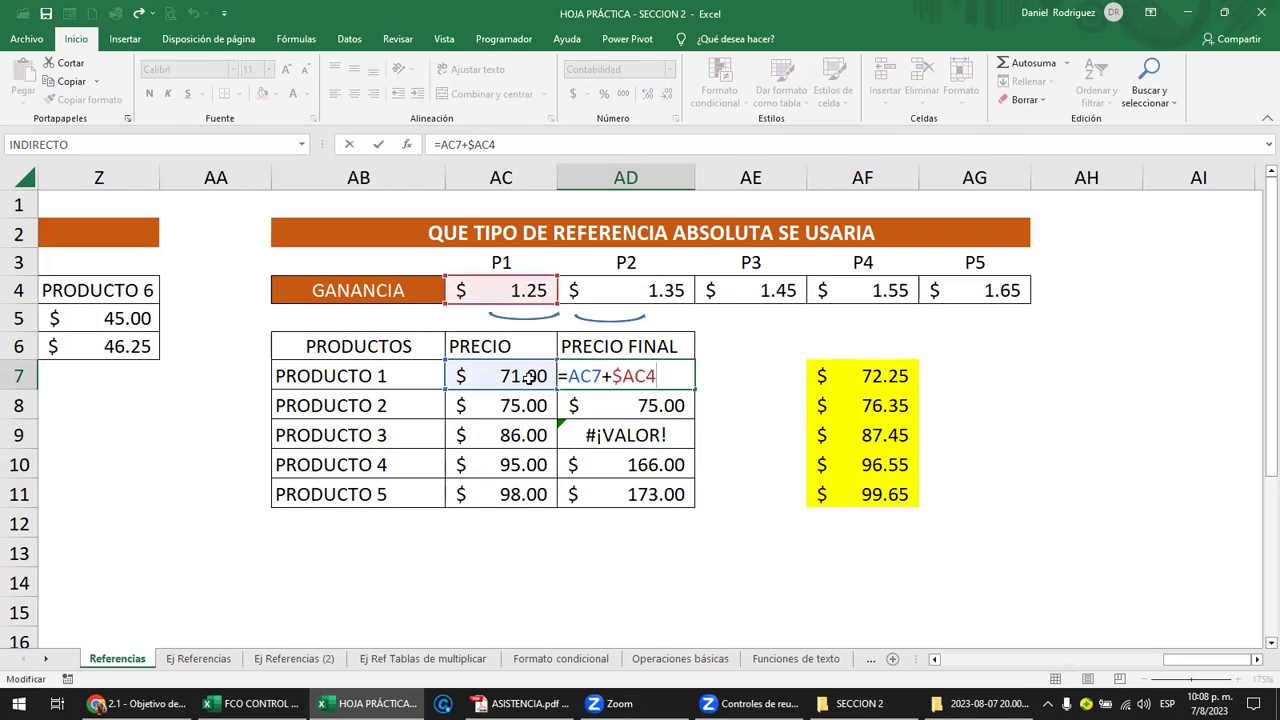
key(Escape)
click(635, 399)
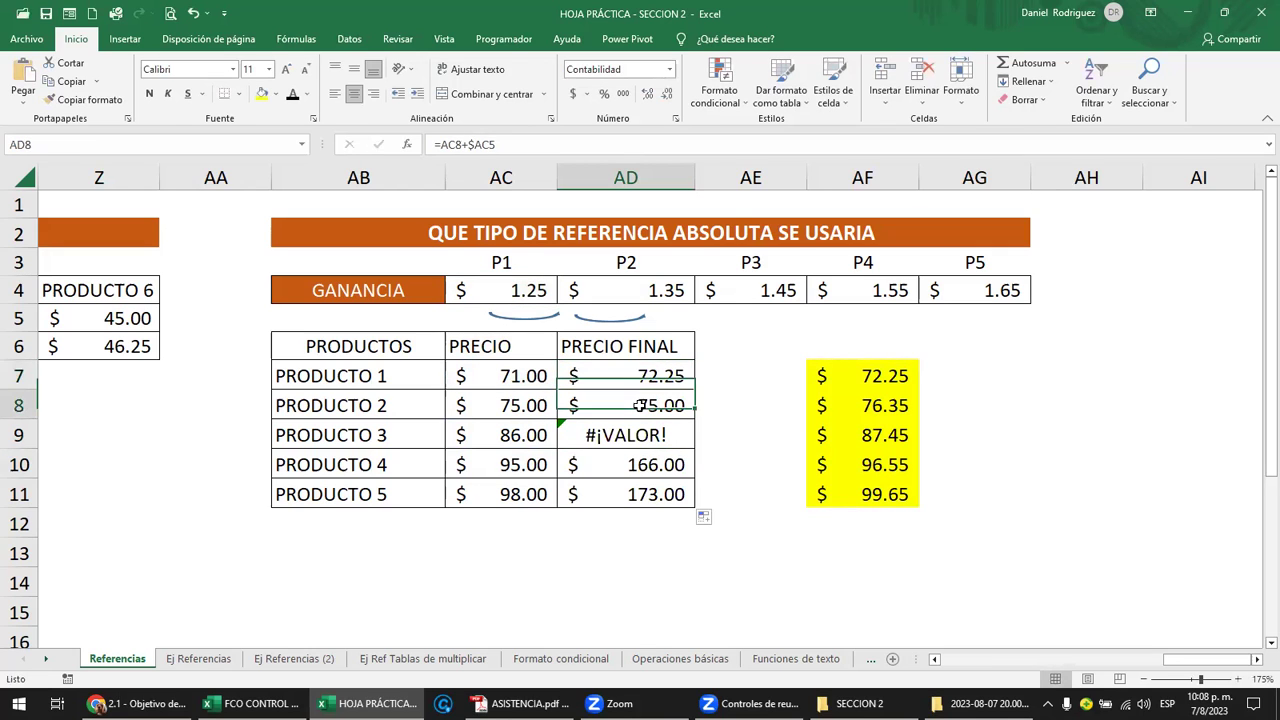
double_click(643, 405)
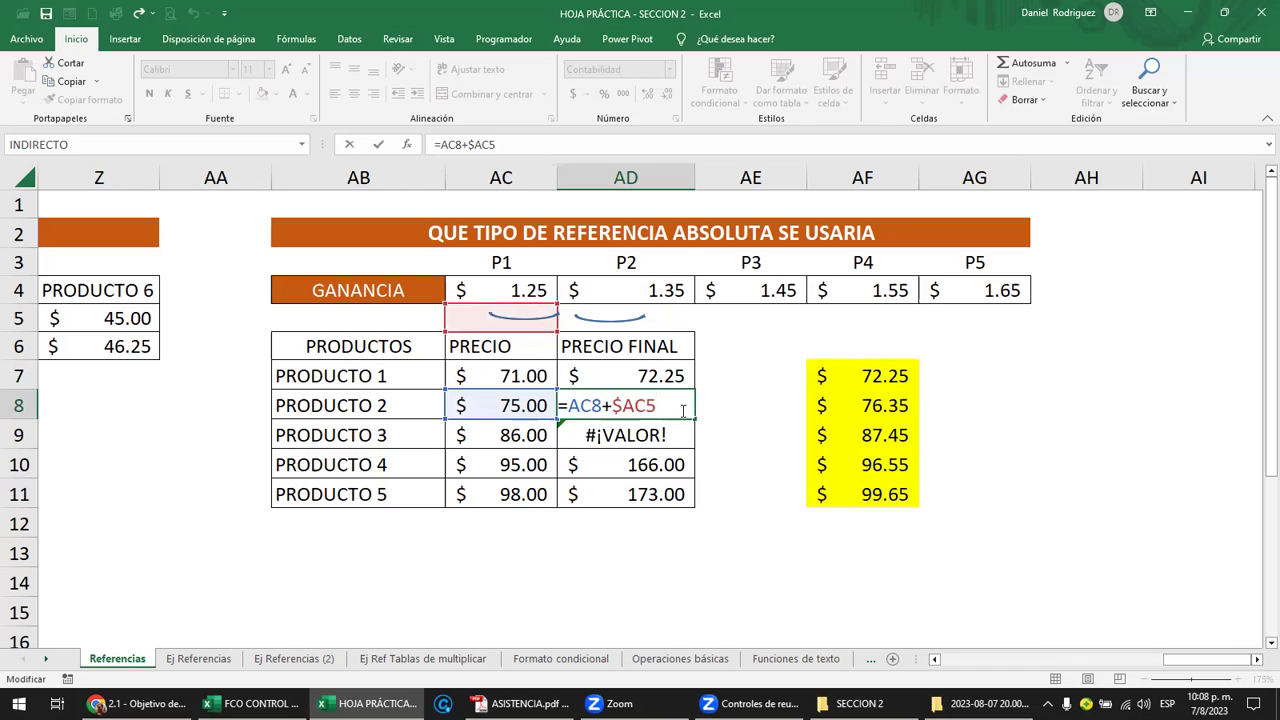
Step through the PRECIO FINAL formulas in AD8 to AD11 without changing them
key(Return)
key(F2)
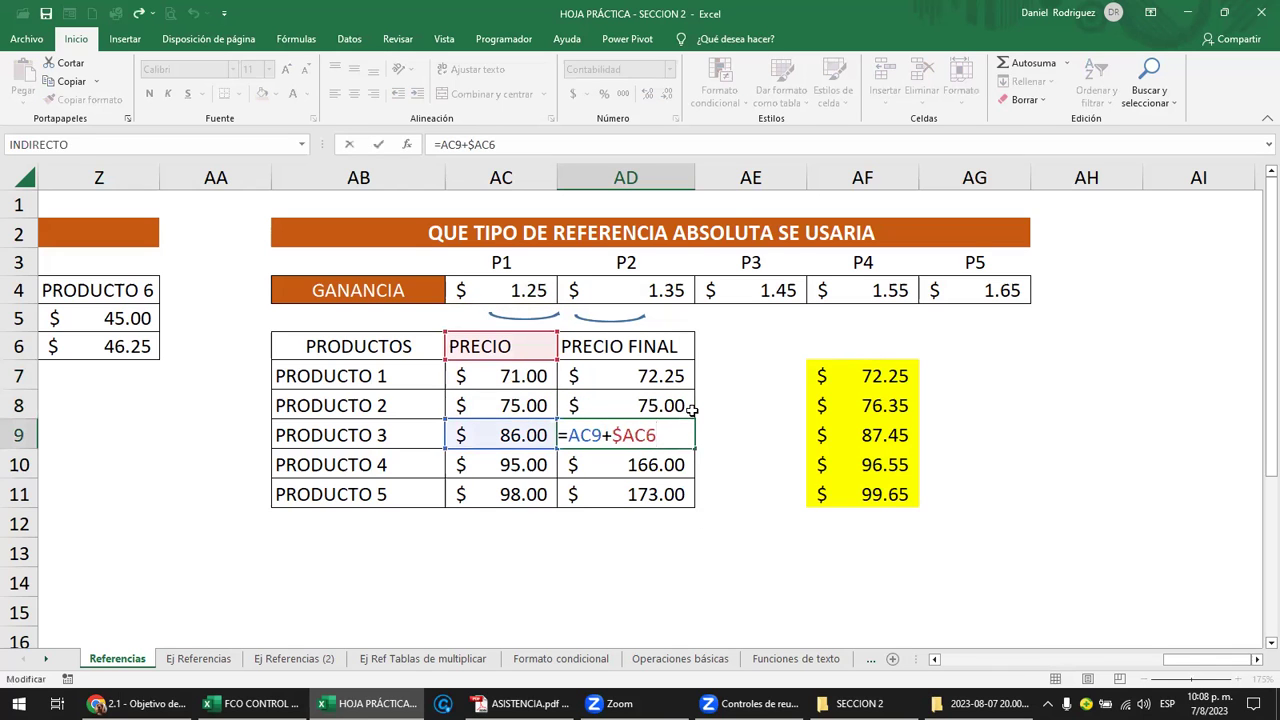
key(Return)
key(F2)
key(Escape)
key(Return)
key(F2)
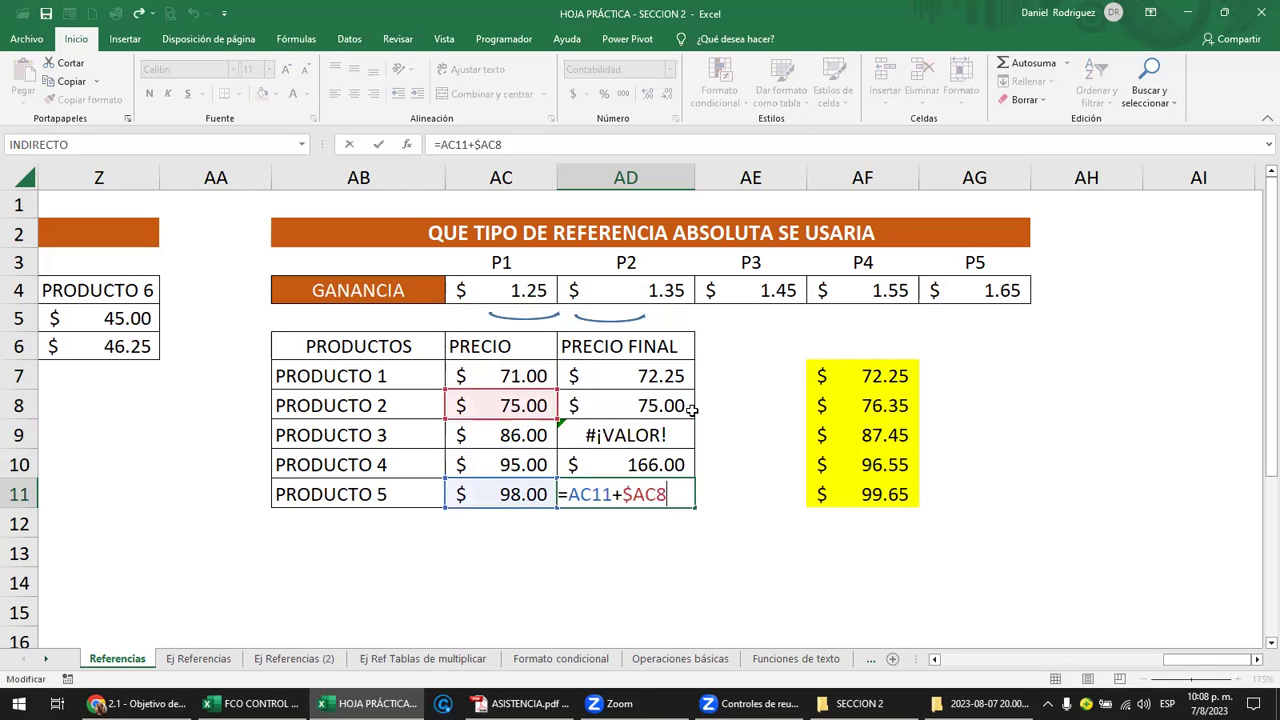
key(Escape)
Change the AD7 formula to =AC7+AC$4 so only the P1 profit's row is locked
click(492, 177)
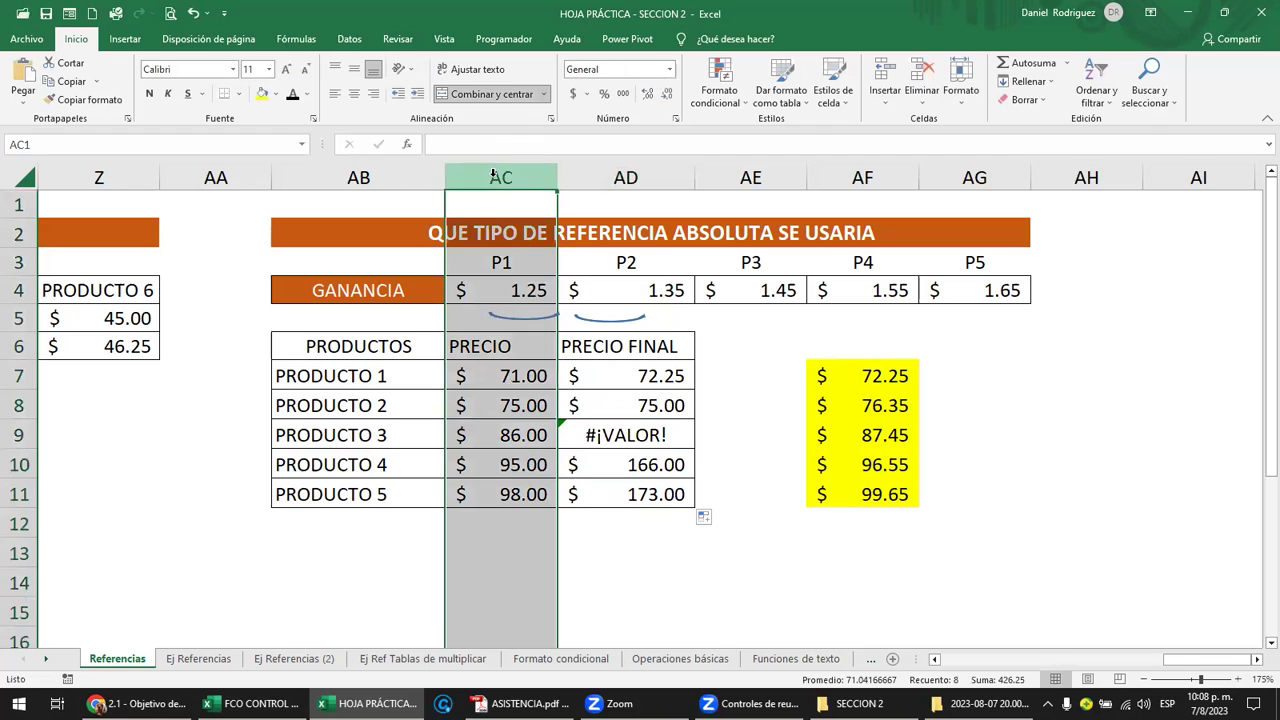
click(516, 290)
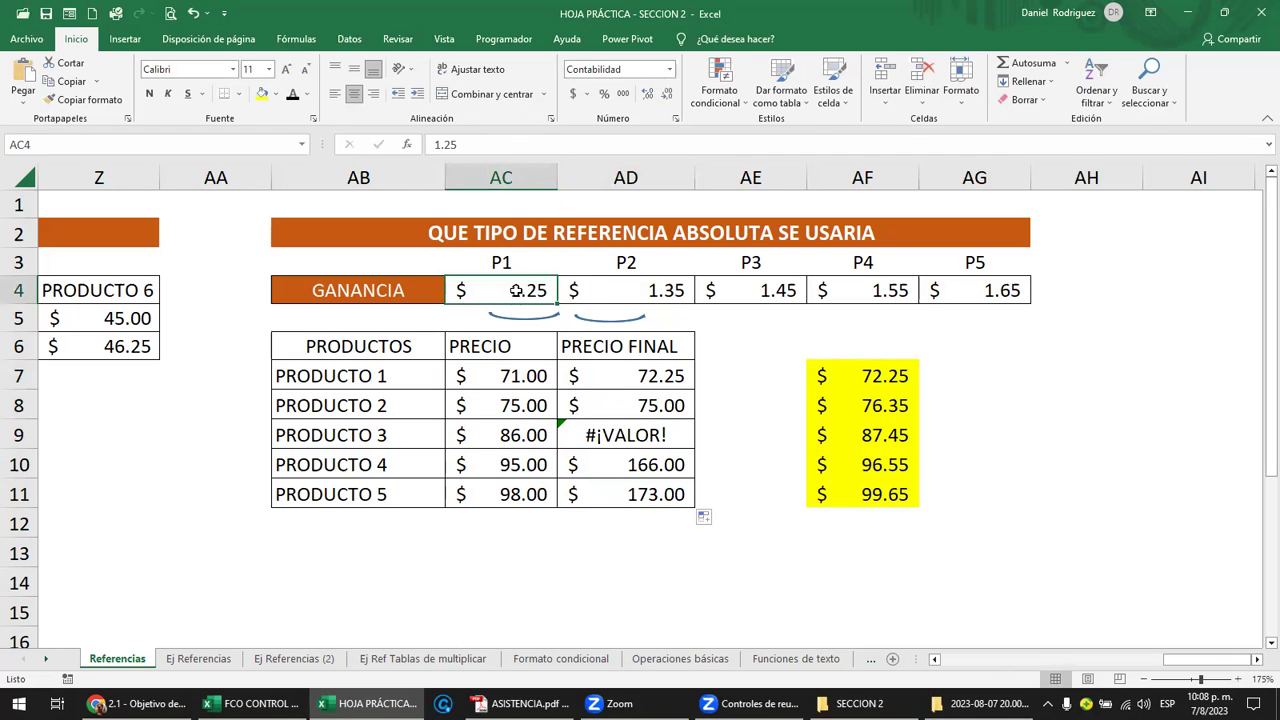
click(511, 315)
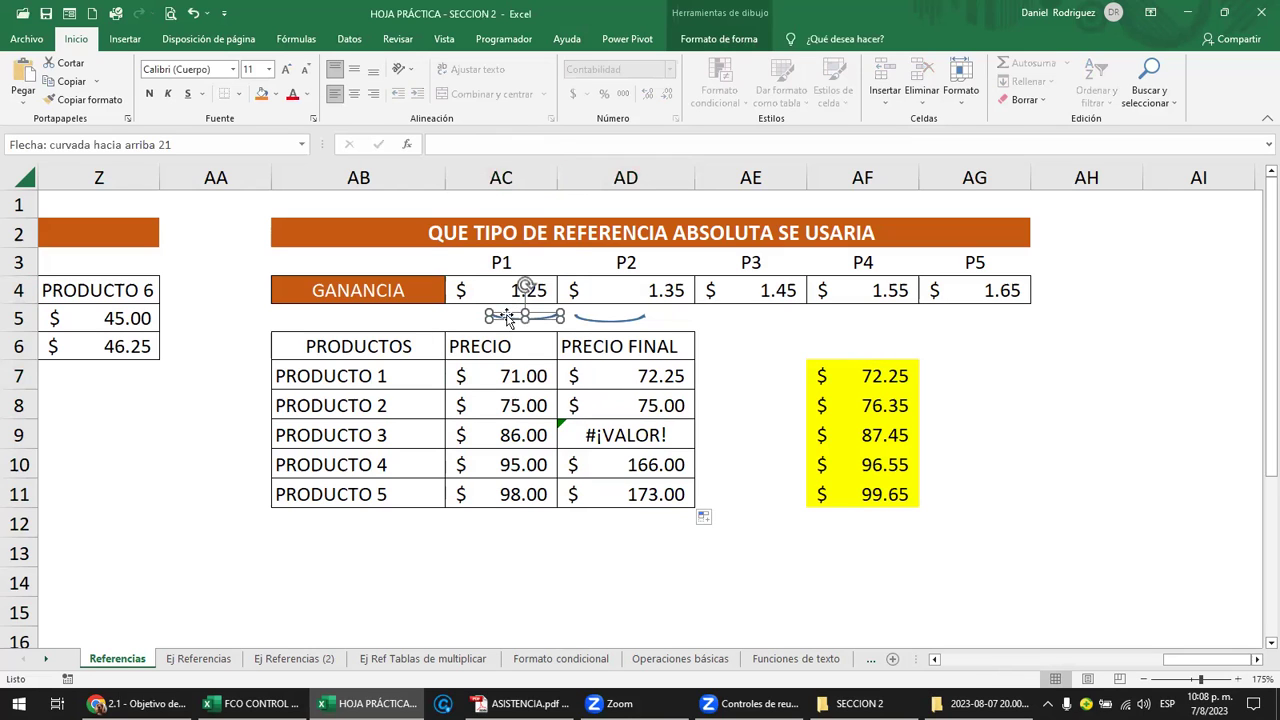
click(516, 375)
double_click(630, 376)
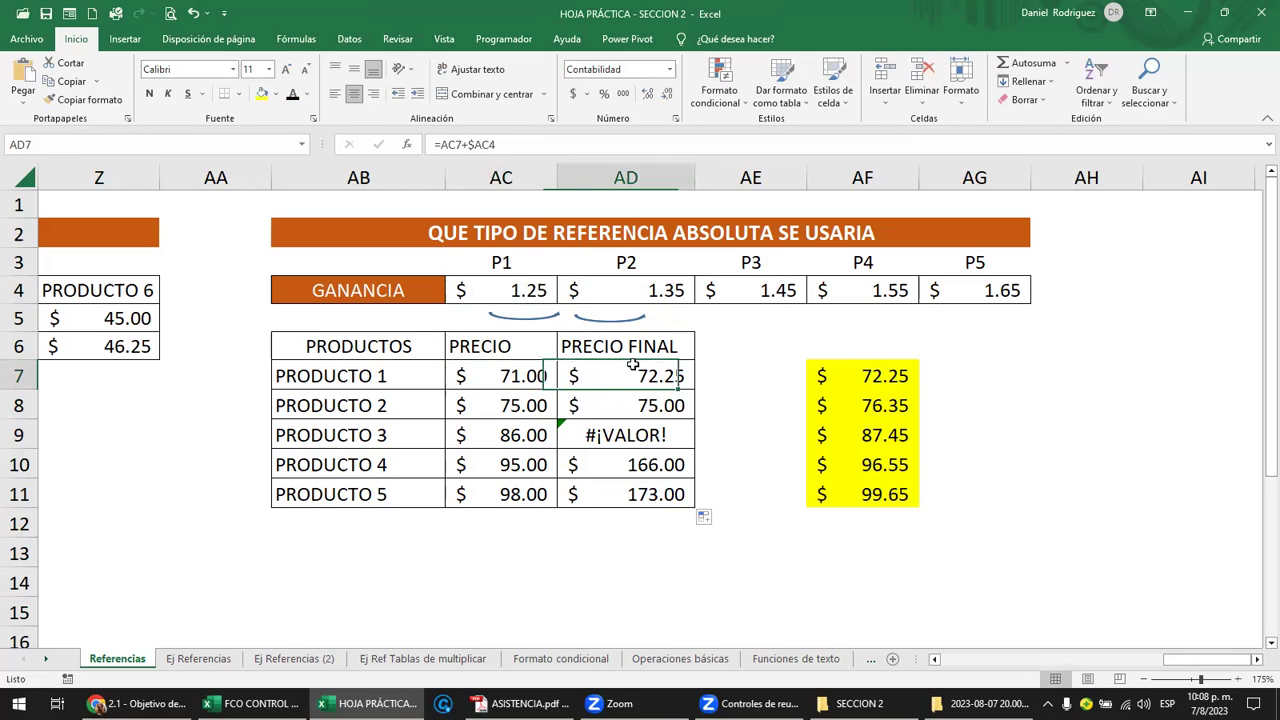
click(612, 376)
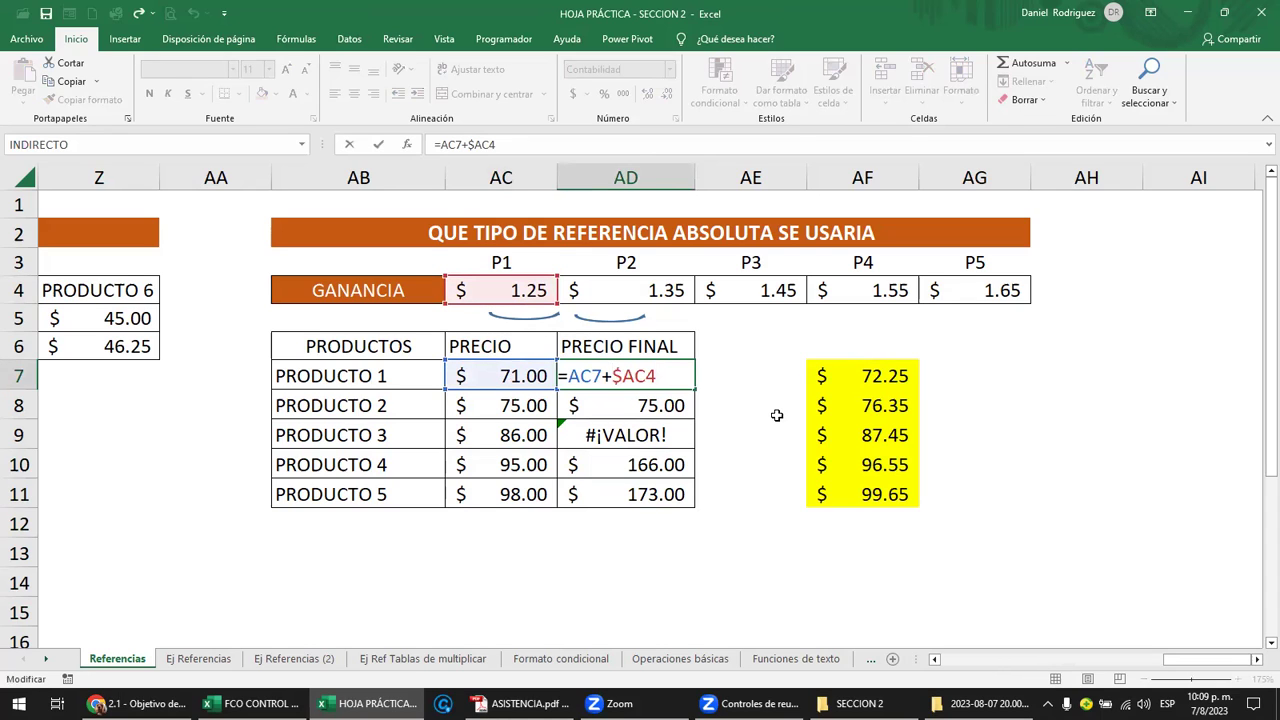
key(Delete)
text($)
key(Return)
Fill AD7's formula down to AD11 and enter profits 2, 3, 4 and 5 in AD4:AG4
click(670, 376)
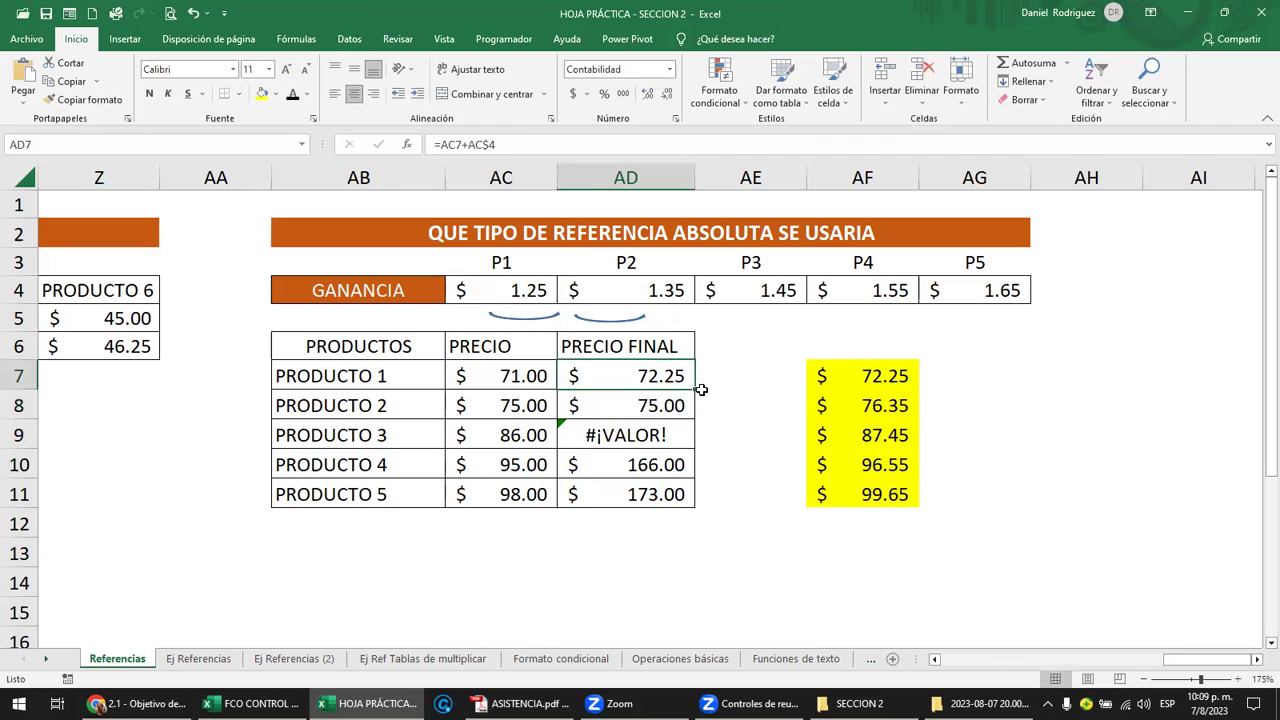
double_click(694, 390)
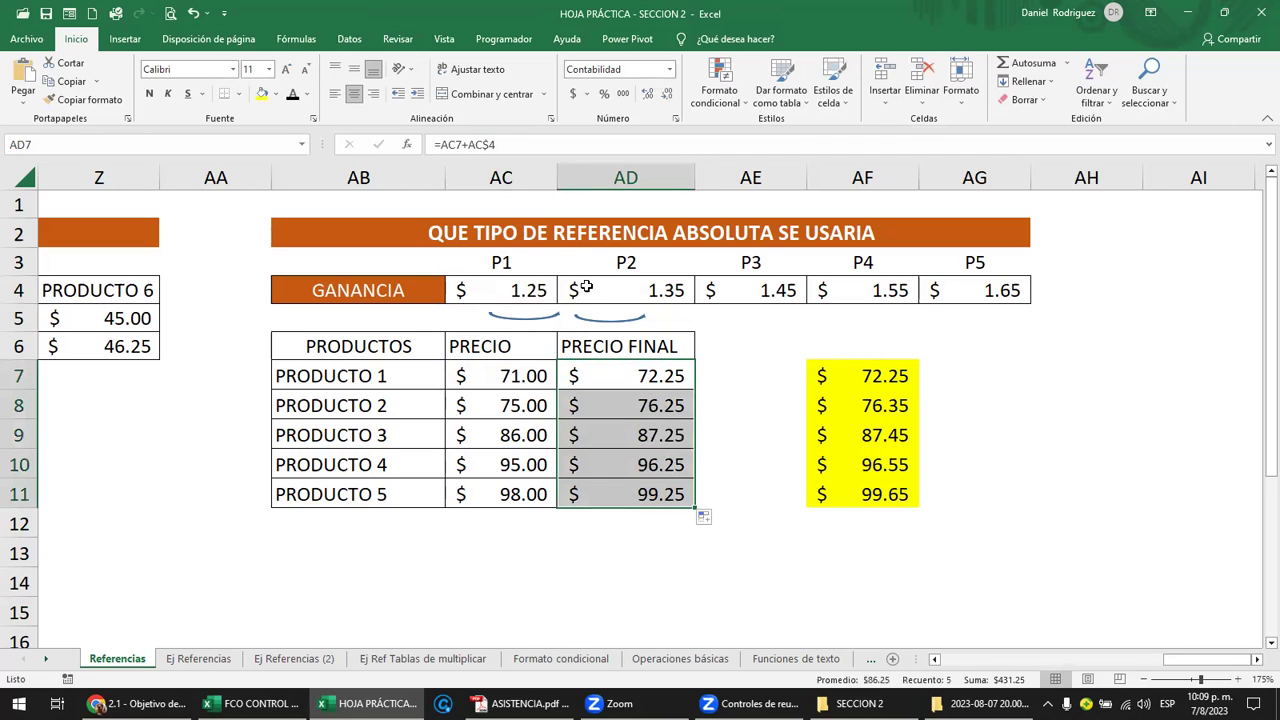
click(620, 290)
text(2)
key(Tab)
text(3)
key(Tab)
text(4)
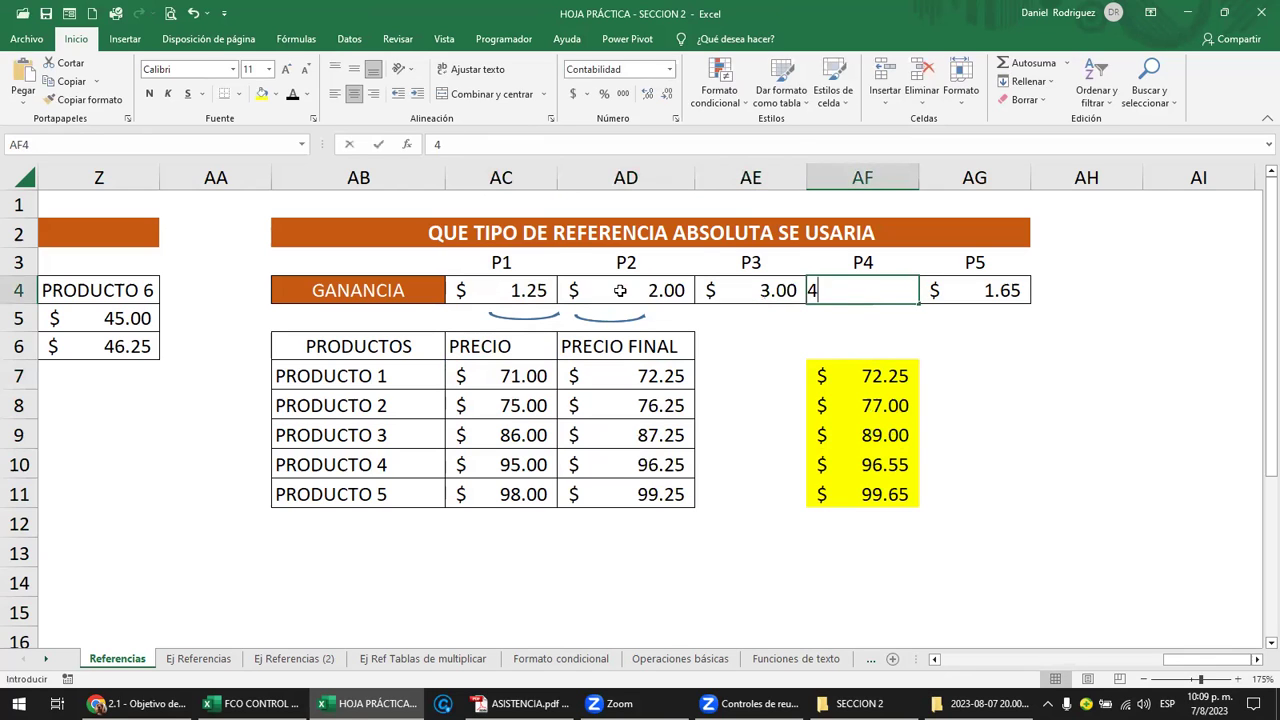
key(Tab)
text(5)
key(Return)
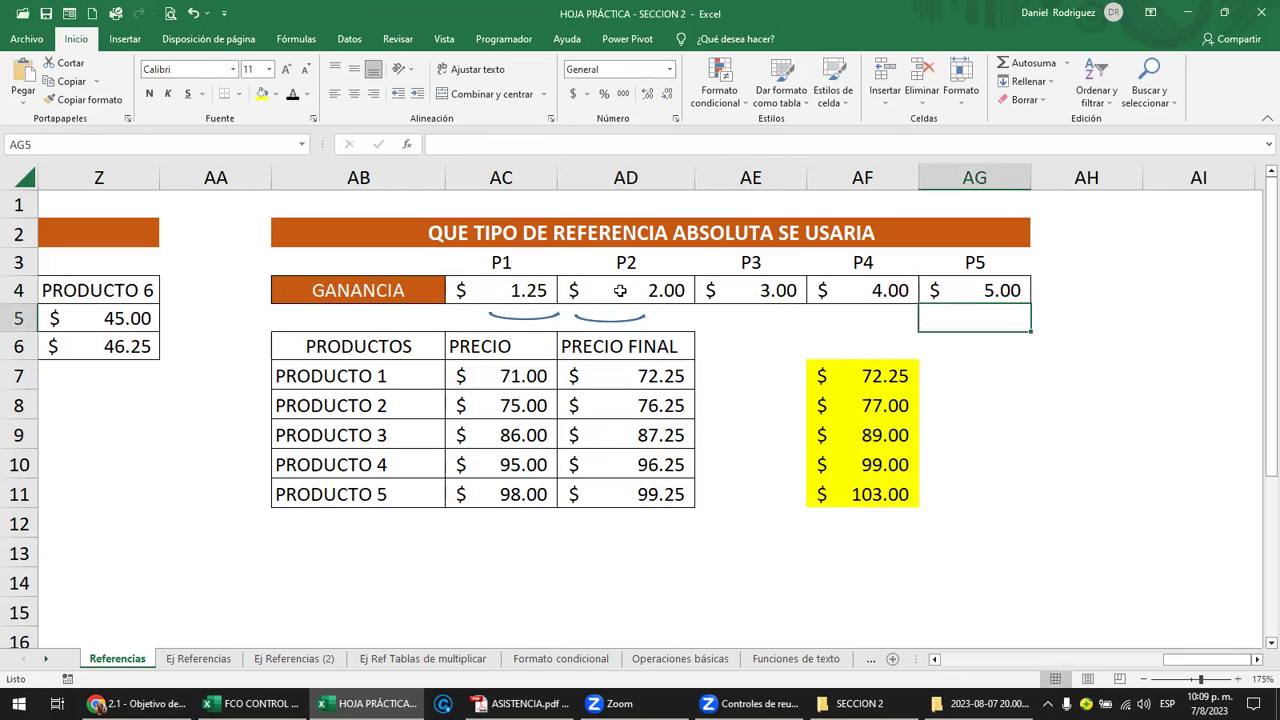
Inspect the AD7–AD9 formula references, then drag AD7's AC$4 reference along the profits row
click(867, 380)
double_click(644, 378)
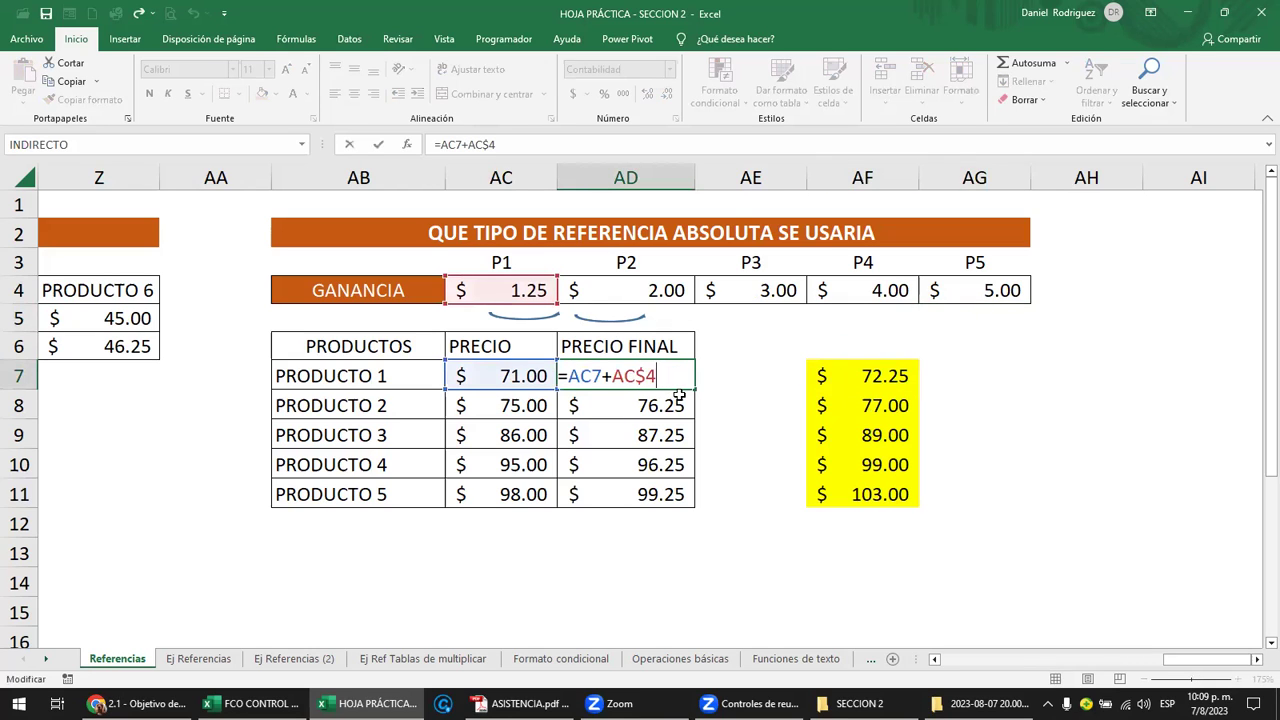
key(Return)
double_click(683, 412)
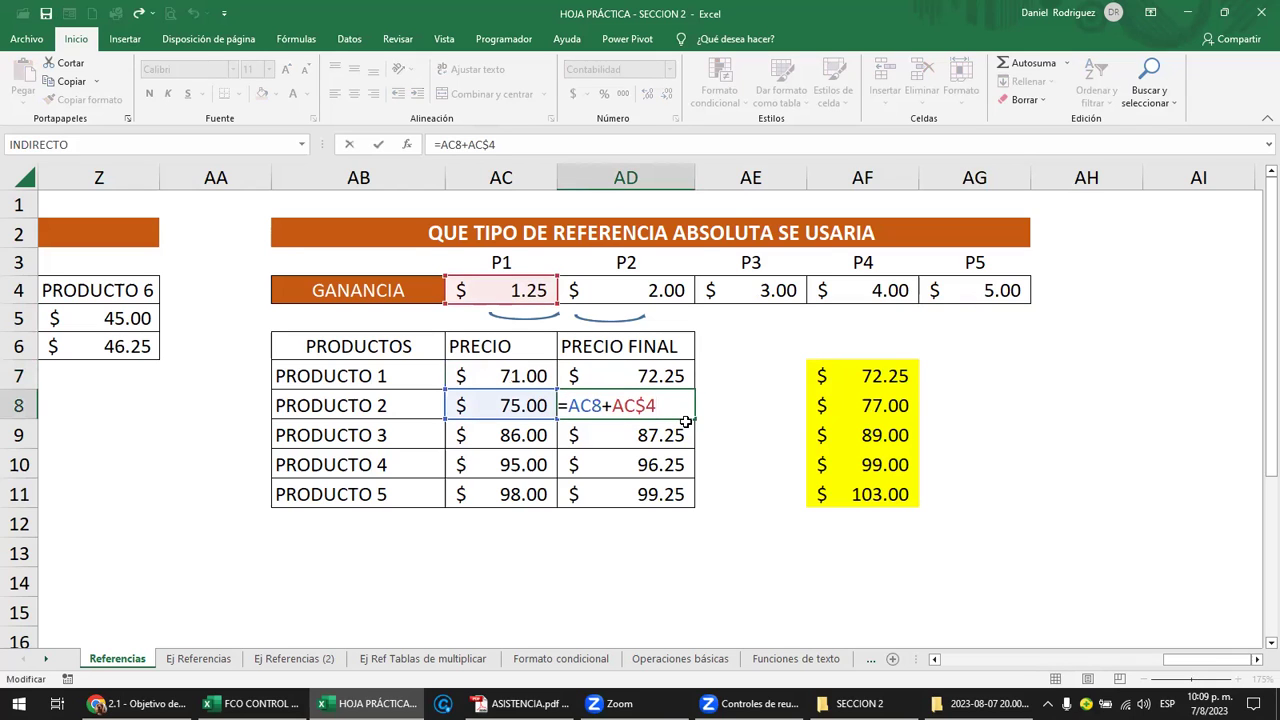
key(Escape)
double_click(671, 449)
key(Escape)
click(526, 289)
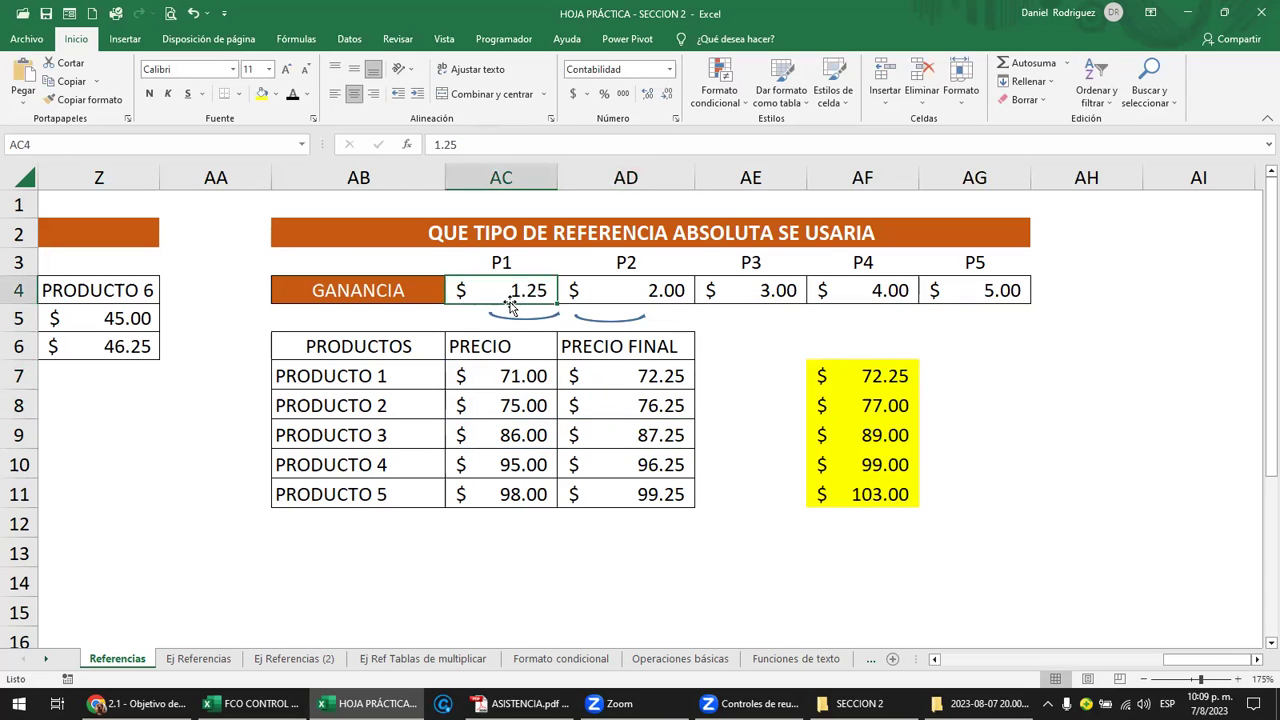
double_click(688, 380)
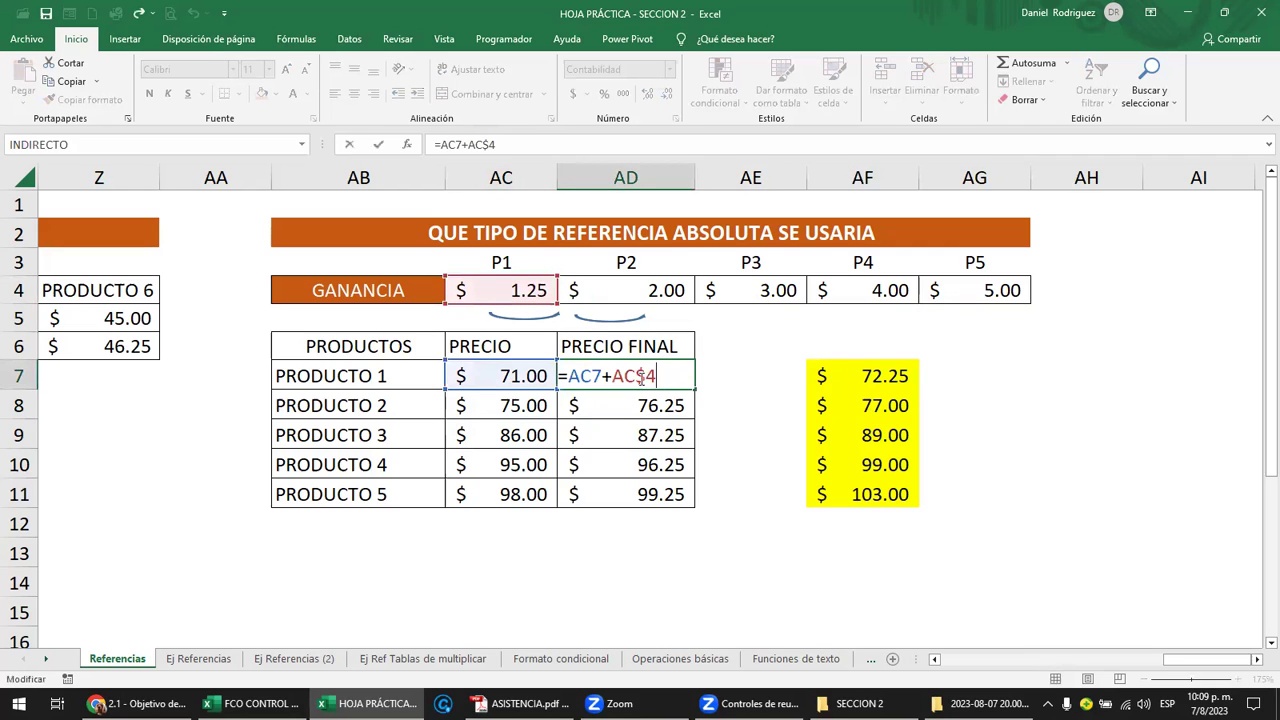
mouse_move(498, 283)
mouse_down()
mouse_move(726, 293)
mouse_move(505, 291)
mouse_move(521, 289)
mouse_up()
Undo back to =AC7+AC4, fill it down to AD11, and compare the AD7 and AD8 references
key(Return)
key(ctrl+z)
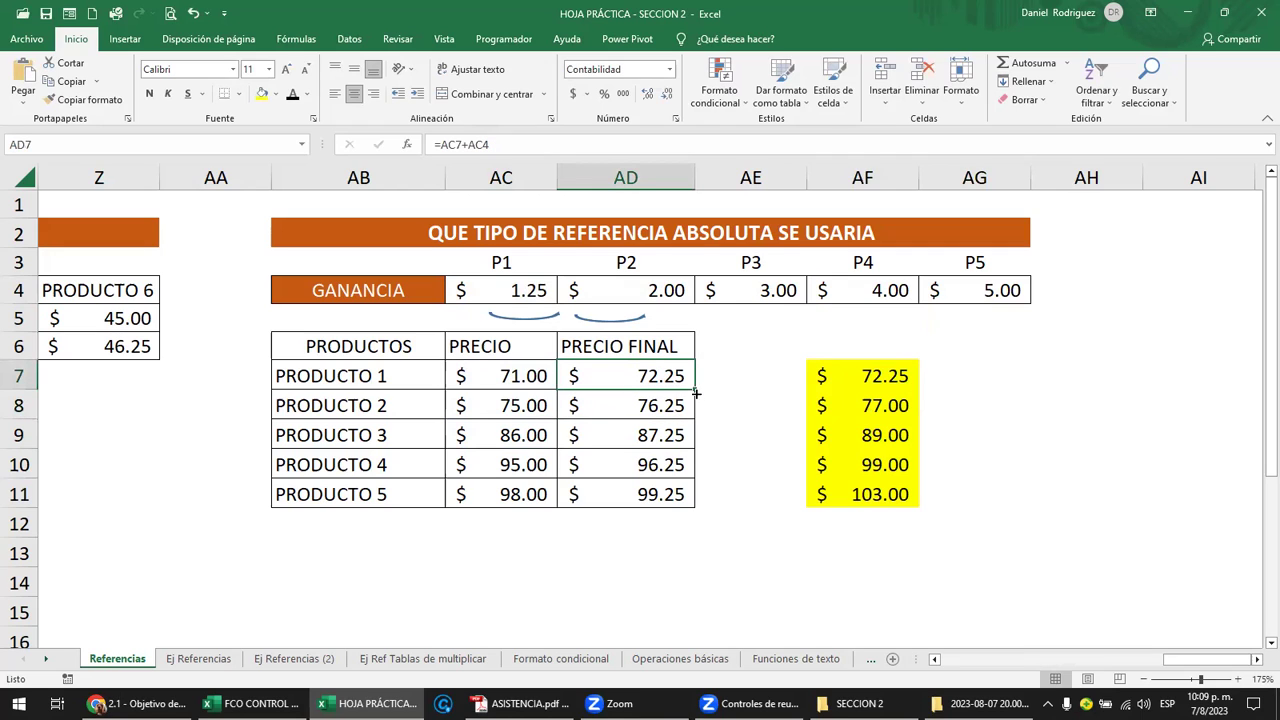
double_click(696, 389)
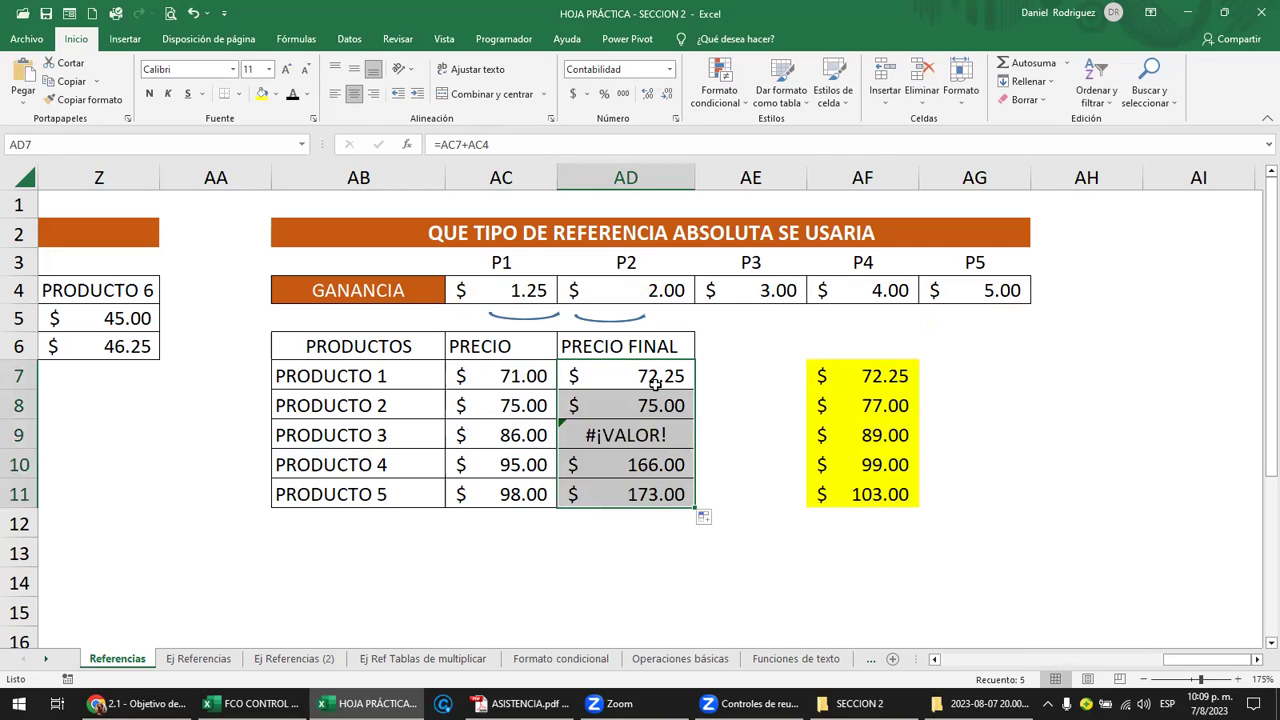
double_click(655, 383)
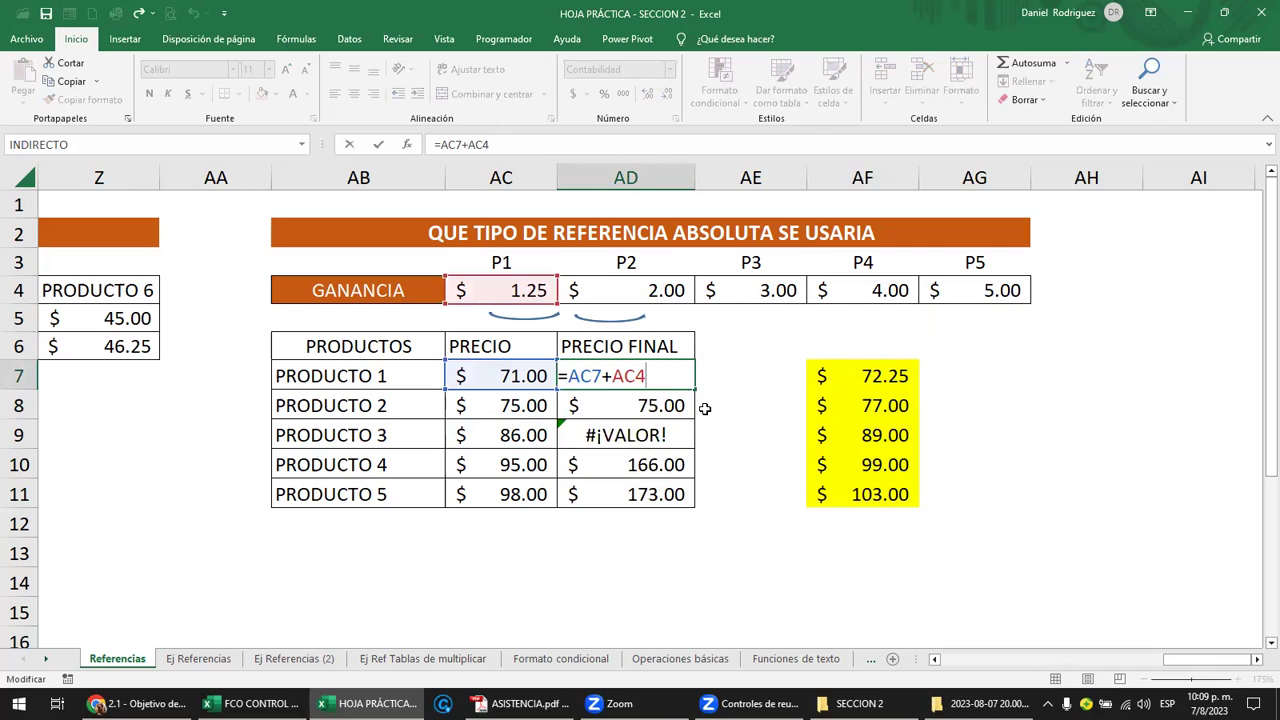
key(Escape)
double_click(655, 405)
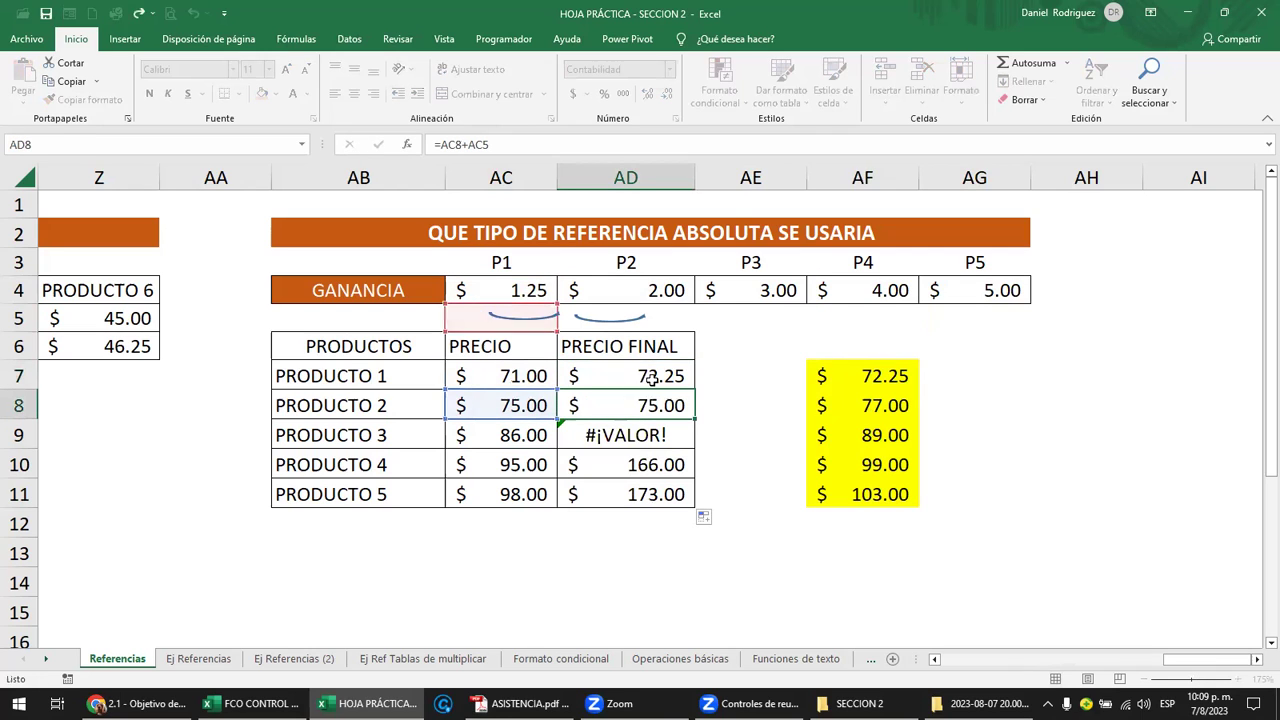
key(Escape)
key(Up)
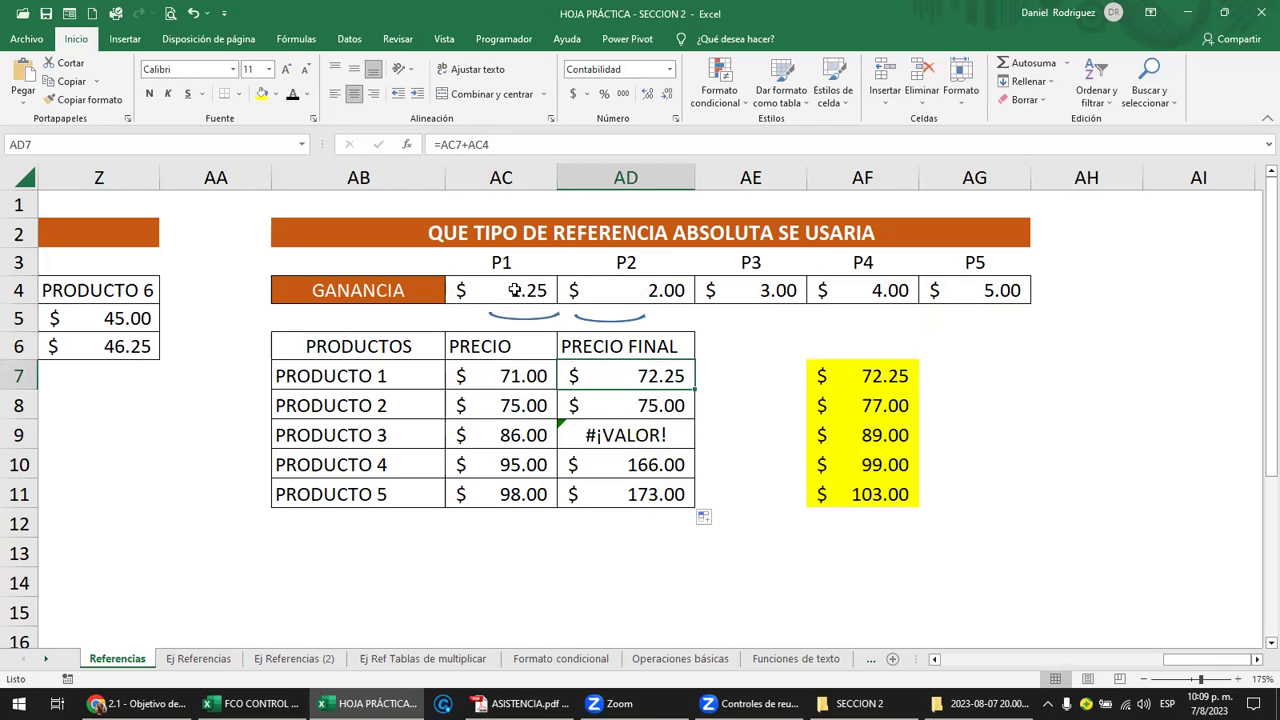
click(511, 290)
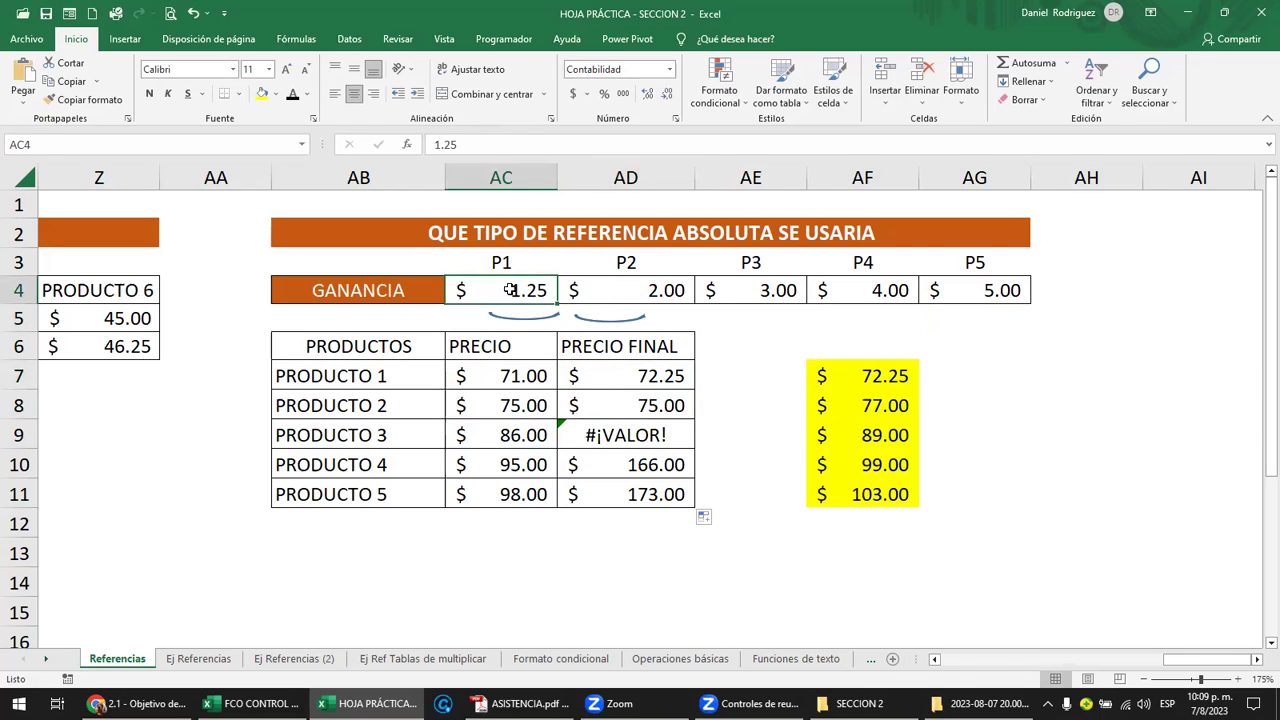
Draw a straight arrow under the P1–P5 profits row and duplicate it as a vertical arrow beside PRECIO FINAL
drag(510, 290, 1005, 290)
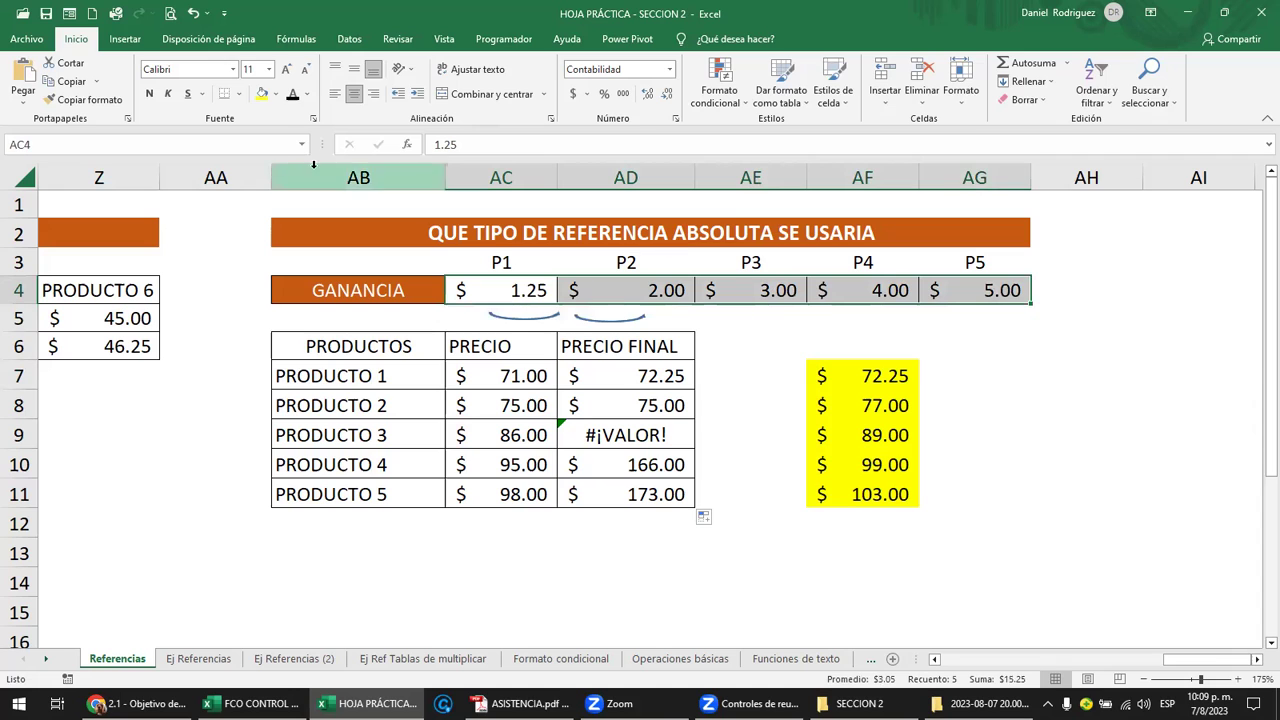
click(125, 38)
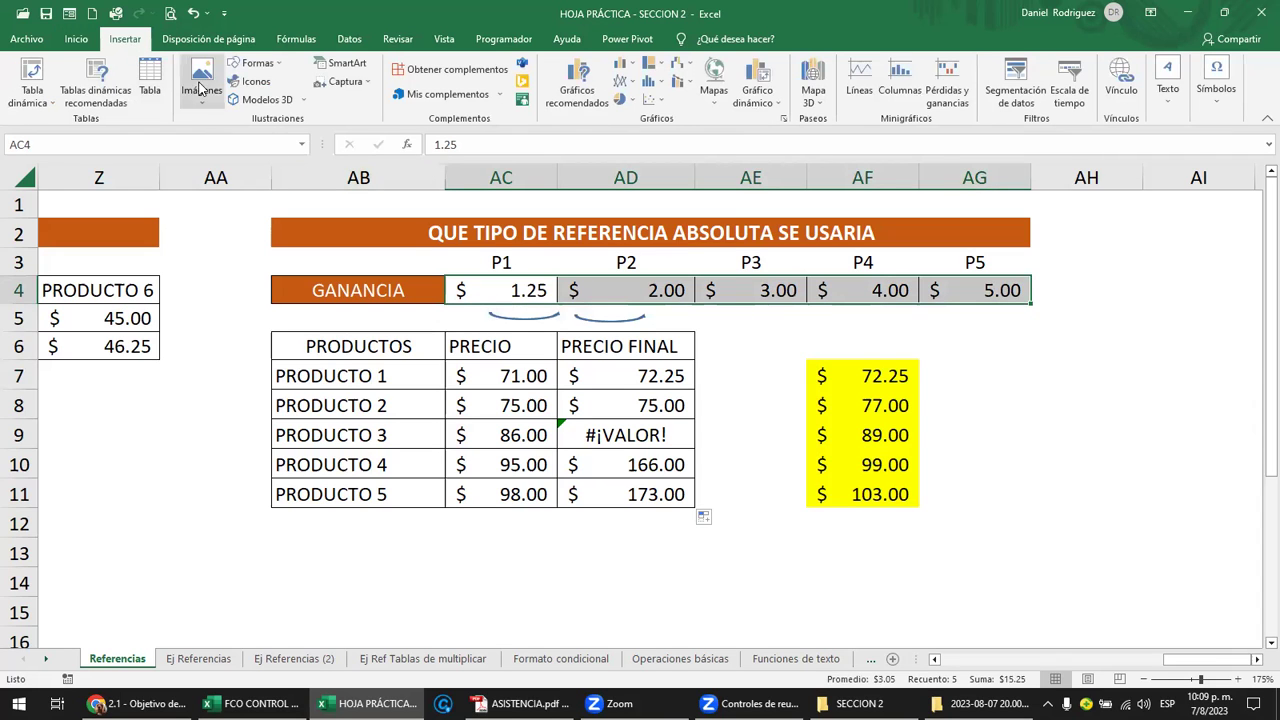
click(280, 68)
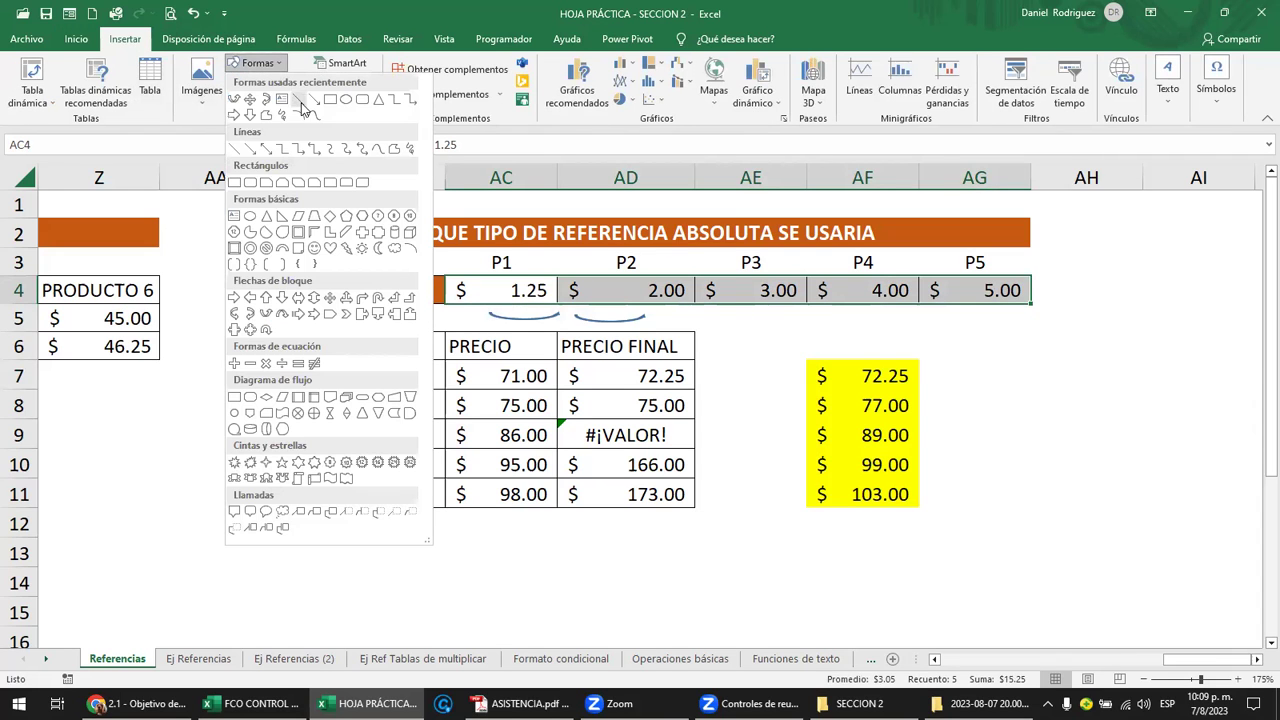
click(314, 100)
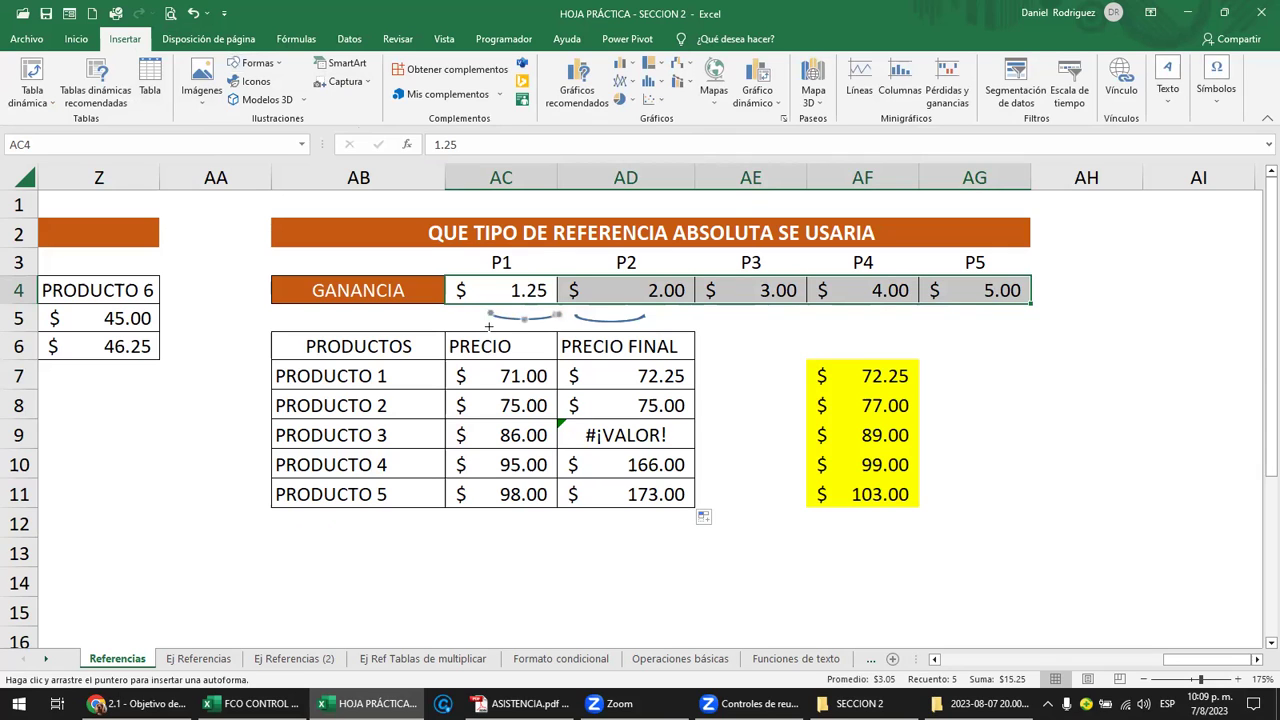
drag(460, 323, 1005, 323)
key(ctrl+d)
drag(1023, 352, 475, 618)
drag(474, 518, 719, 523)
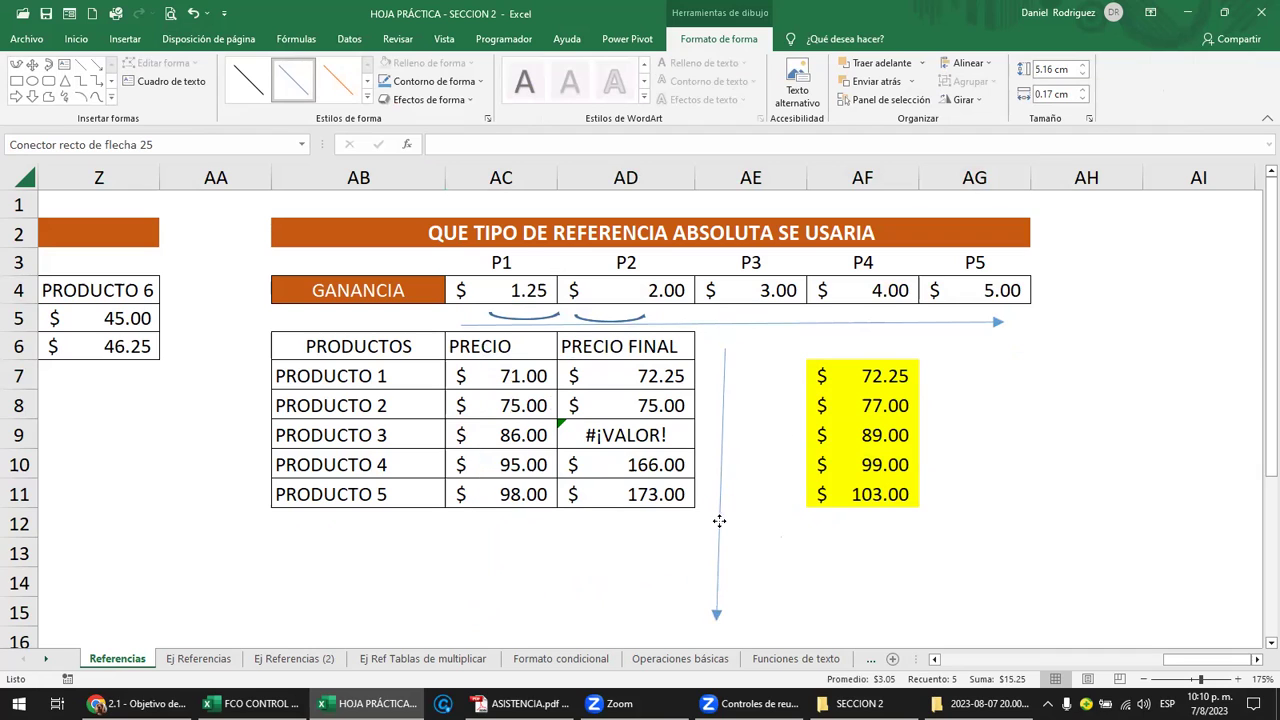
Delete the curved arrow under P2 and shorten the vertical arrow to end at row 11
click(609, 320)
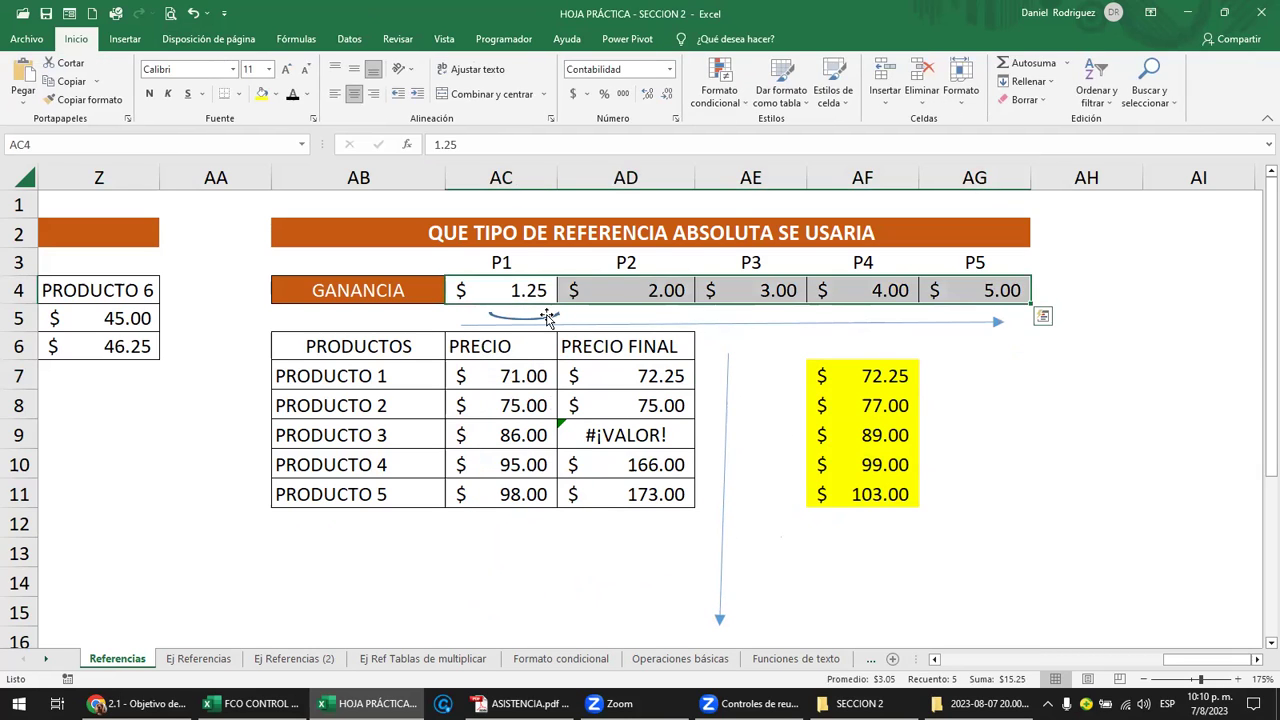
key(Delete)
click(500, 177)
click(625, 177)
click(743, 177)
click(862, 177)
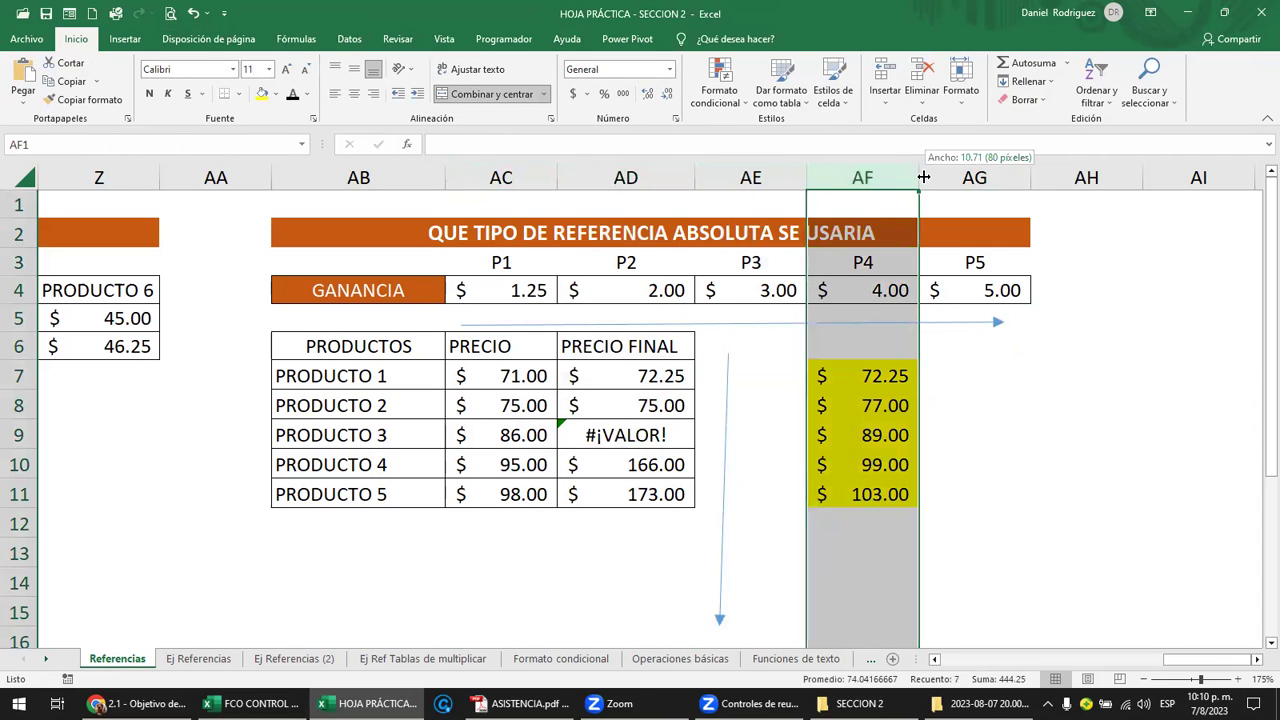
click(945, 177)
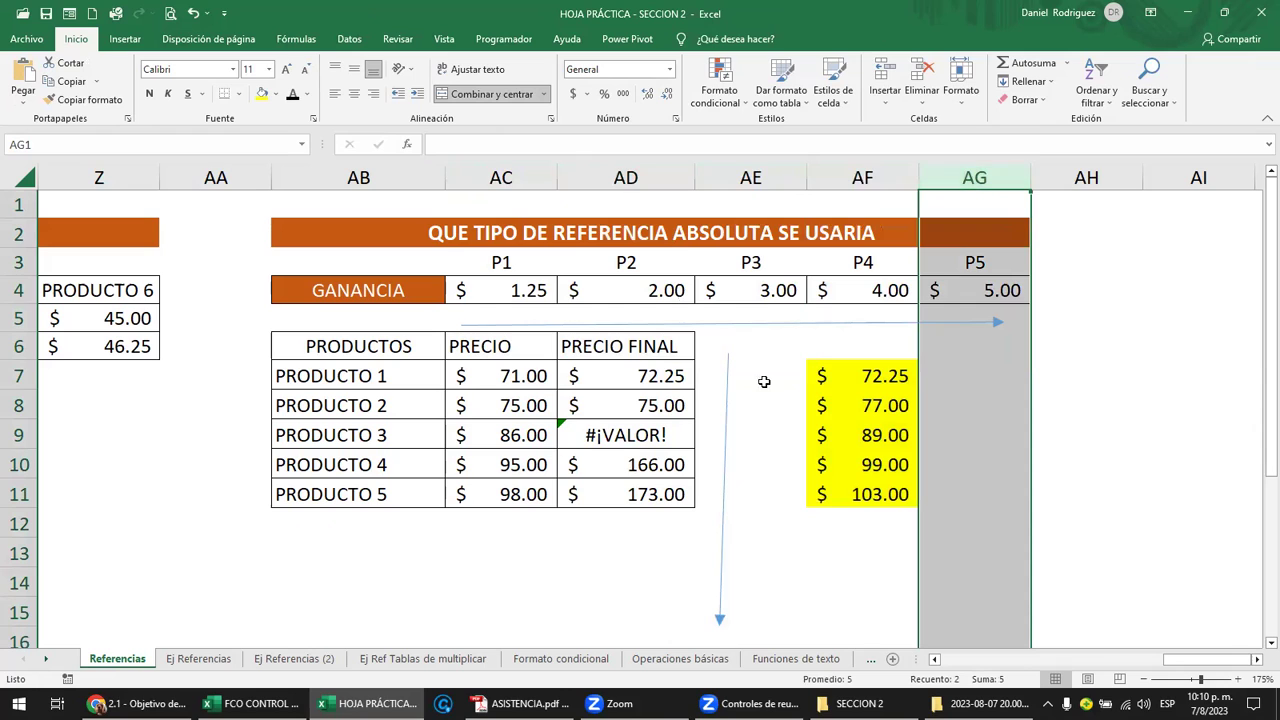
click(722, 438)
drag(718, 627, 726, 505)
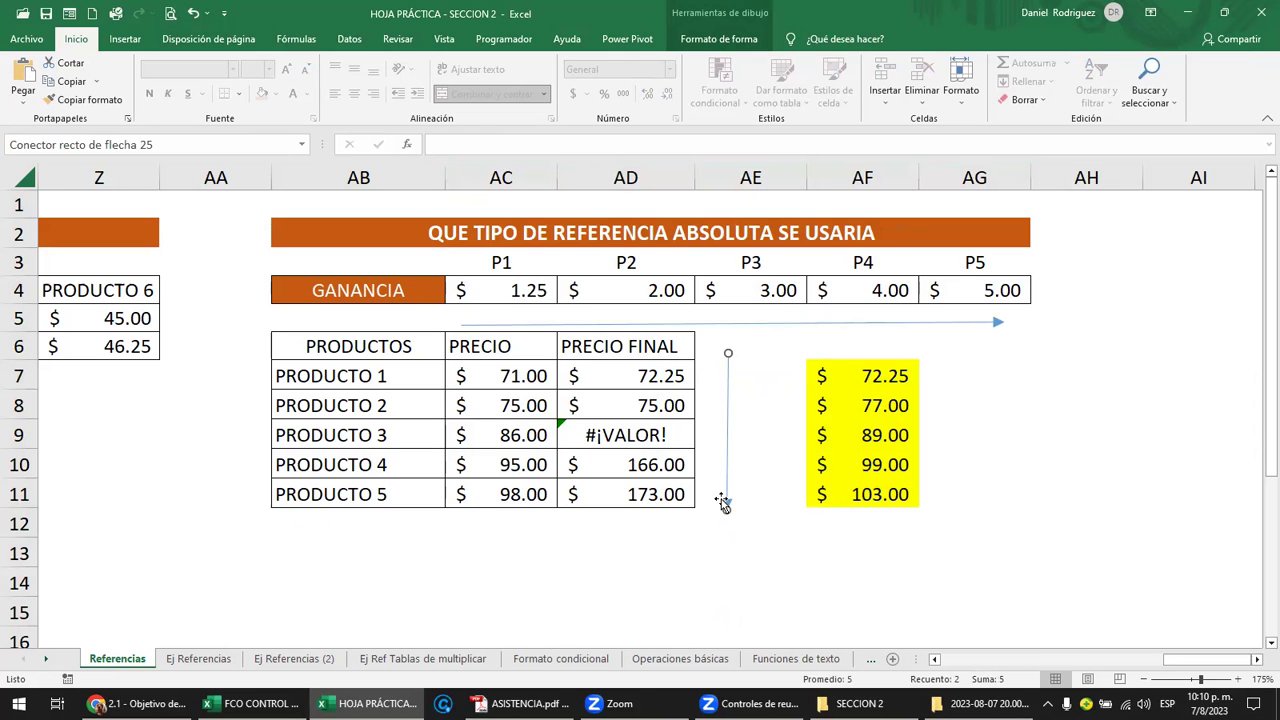
Bring up the course lesson page in Chrome and set its zoom to 110 %
click(140, 703)
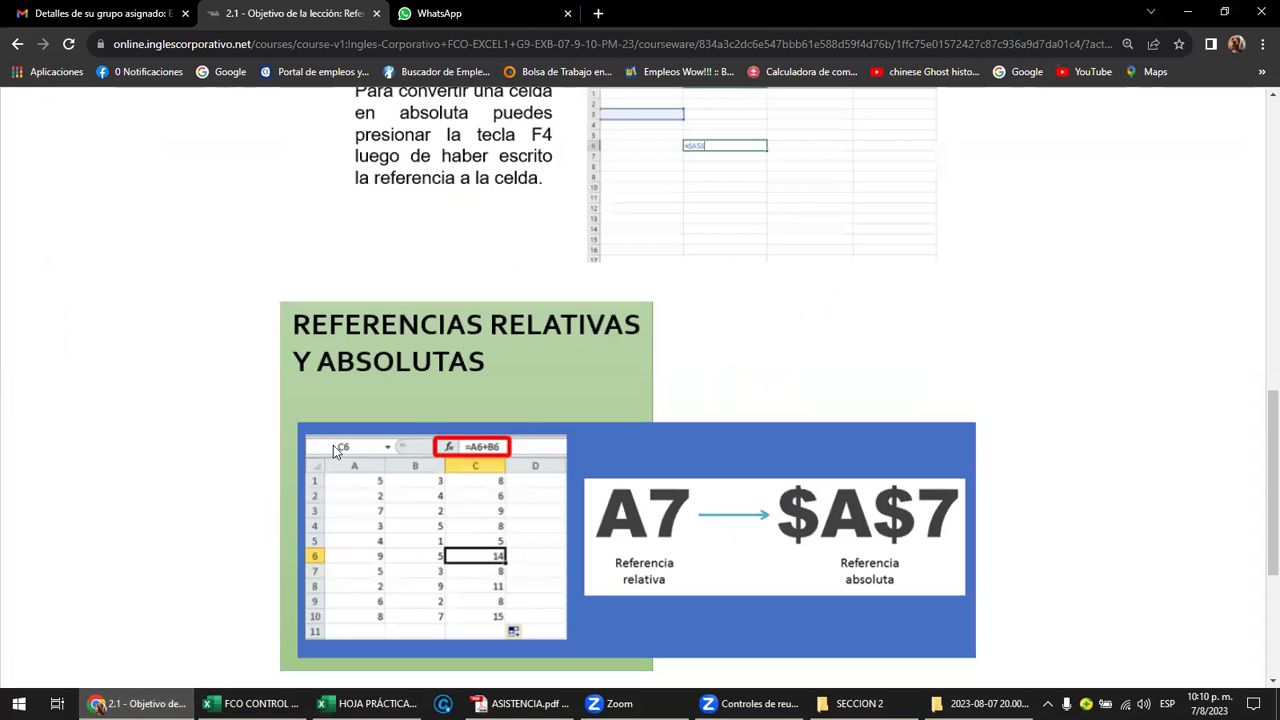
key(ctrl+minus)
key(ctrl+minus)
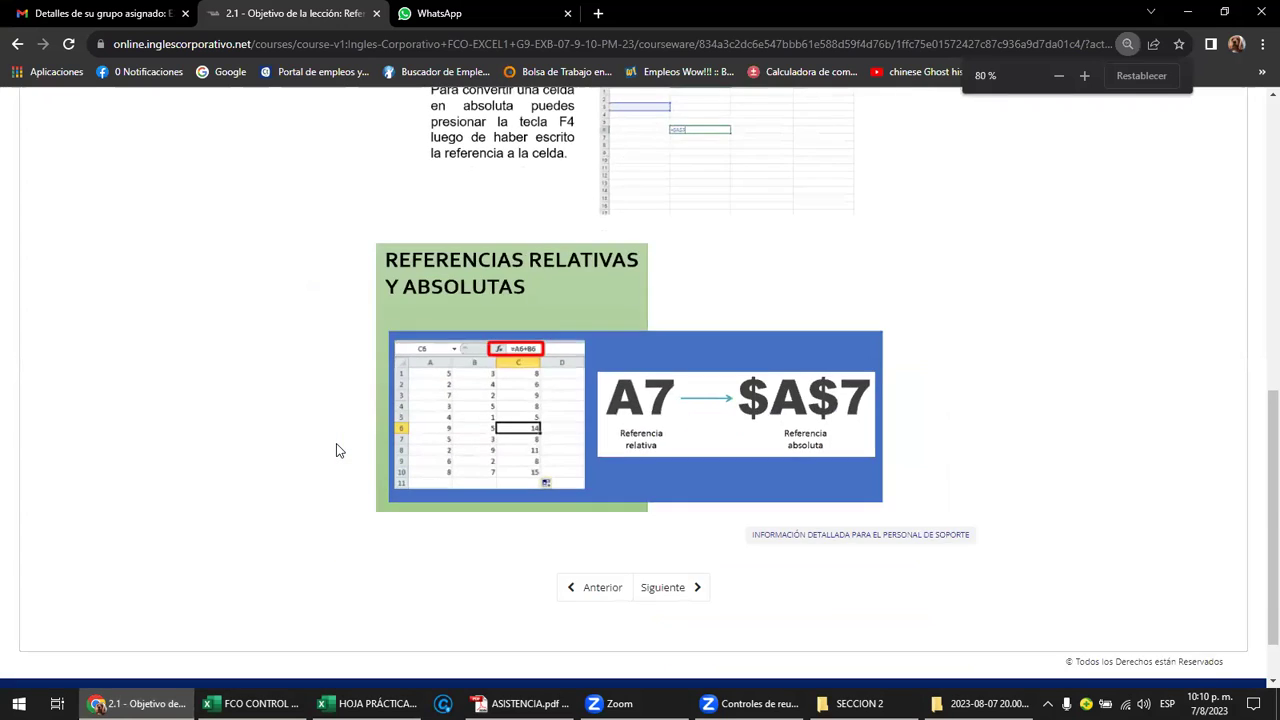
scroll(336, 443, up, 10)
scroll(336, 443, up, 2)
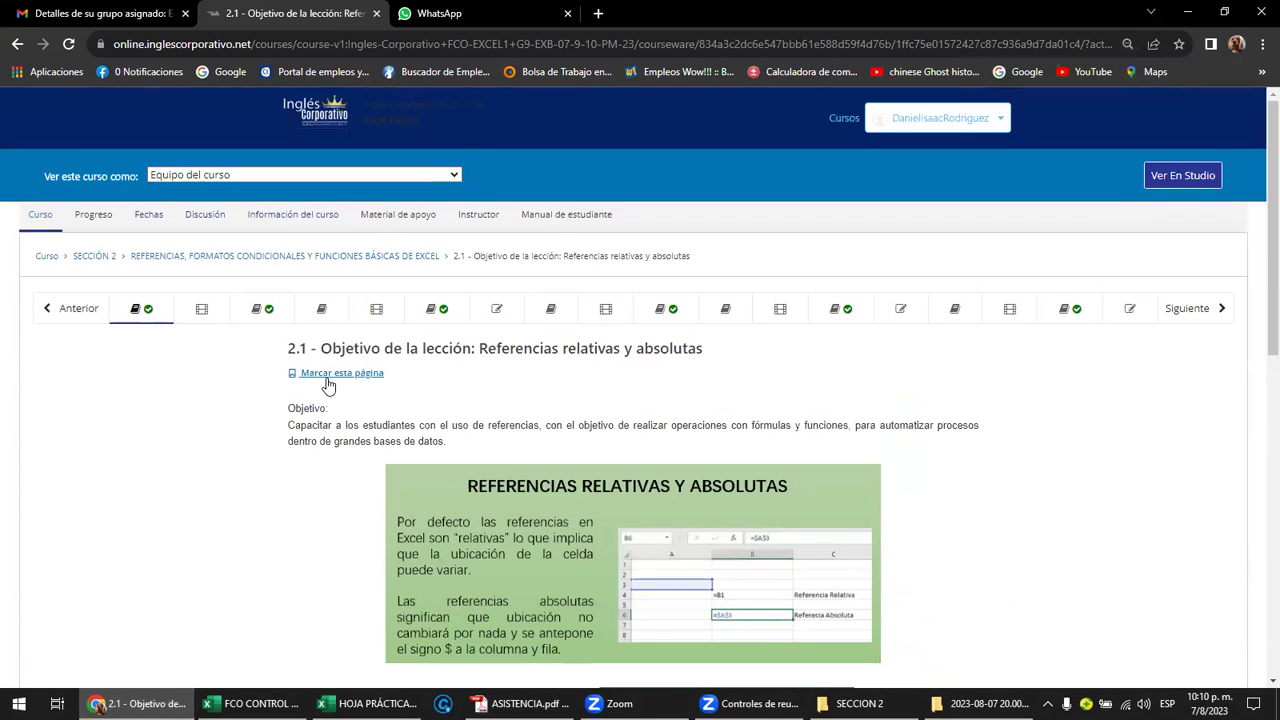
key(ctrl+plus)
key(ctrl+plus)
key(ctrl+plus)
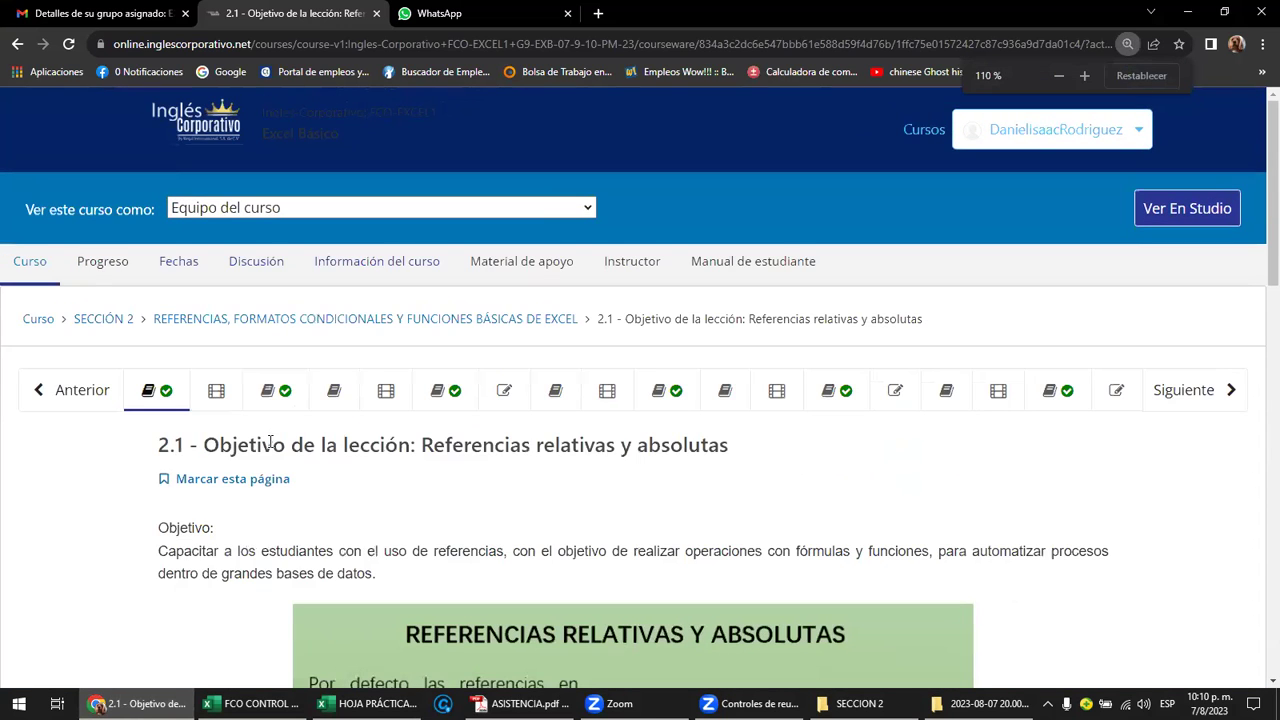
scroll(270, 443, down, 1)
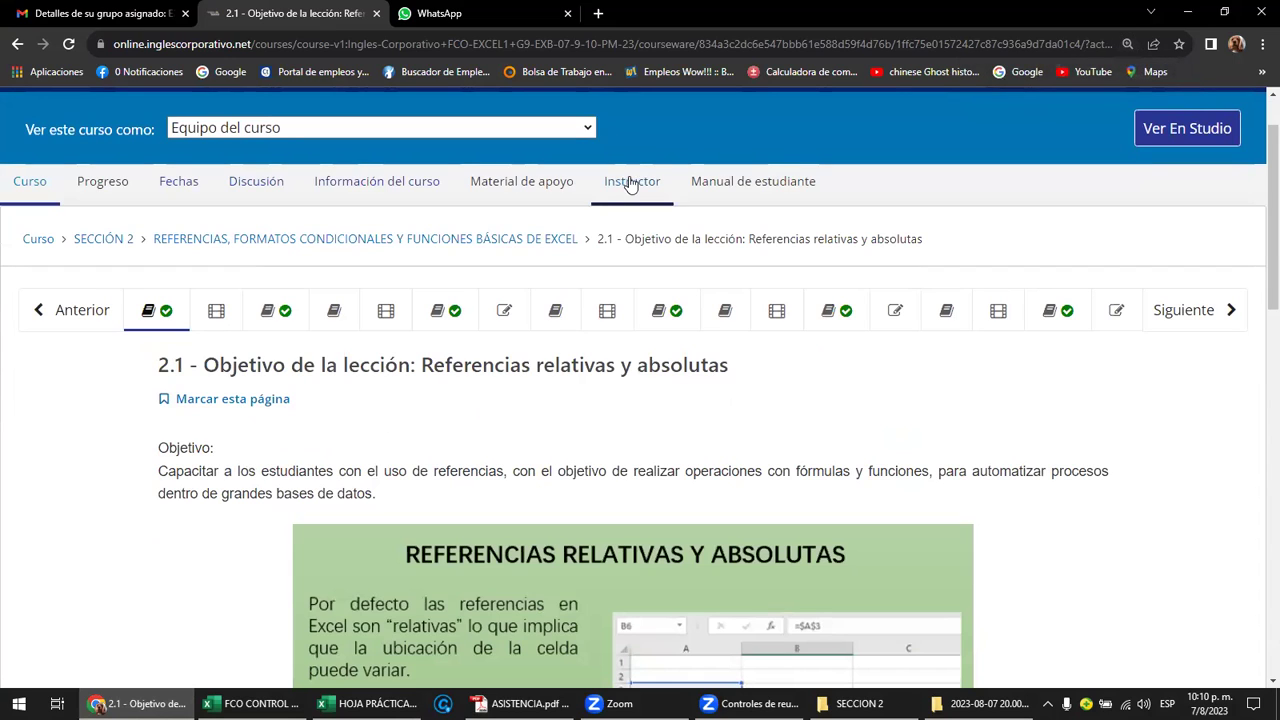
Open the Material de apoyo page and scroll to 'TEMA: USO DE REFERENCIAS EN EXCEL'
click(550, 188)
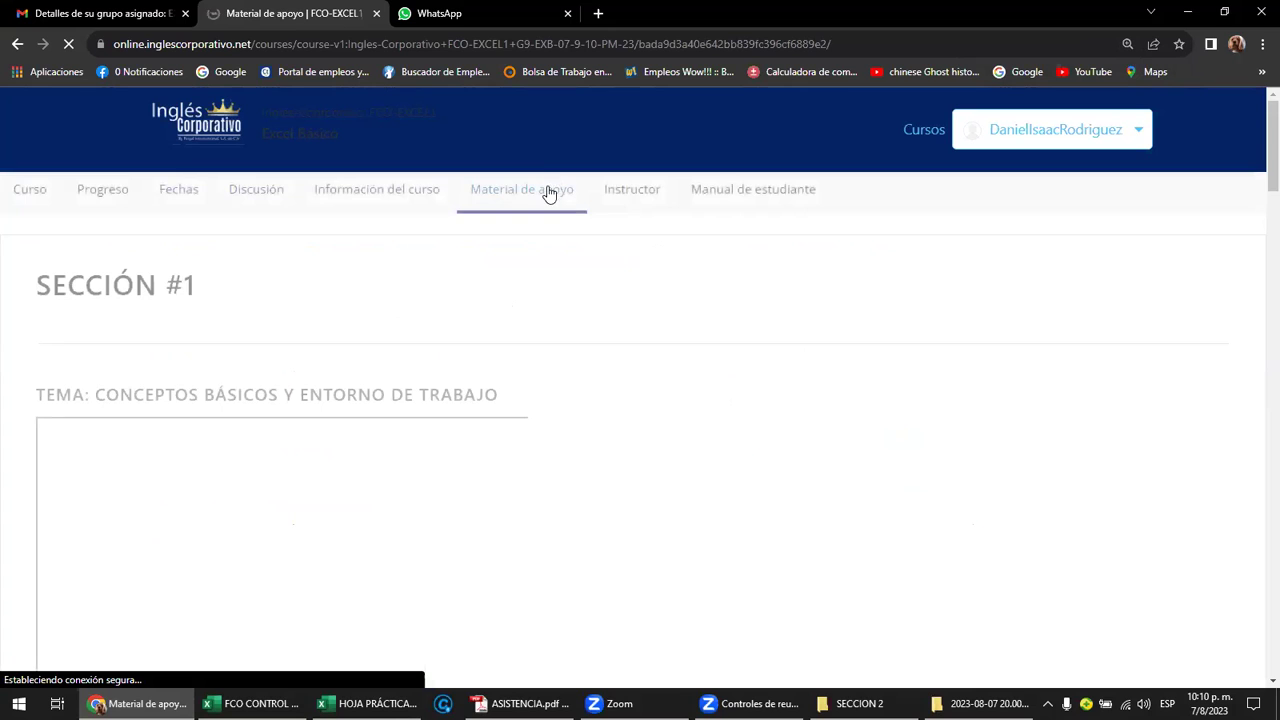
scroll(185, 292, down, 4)
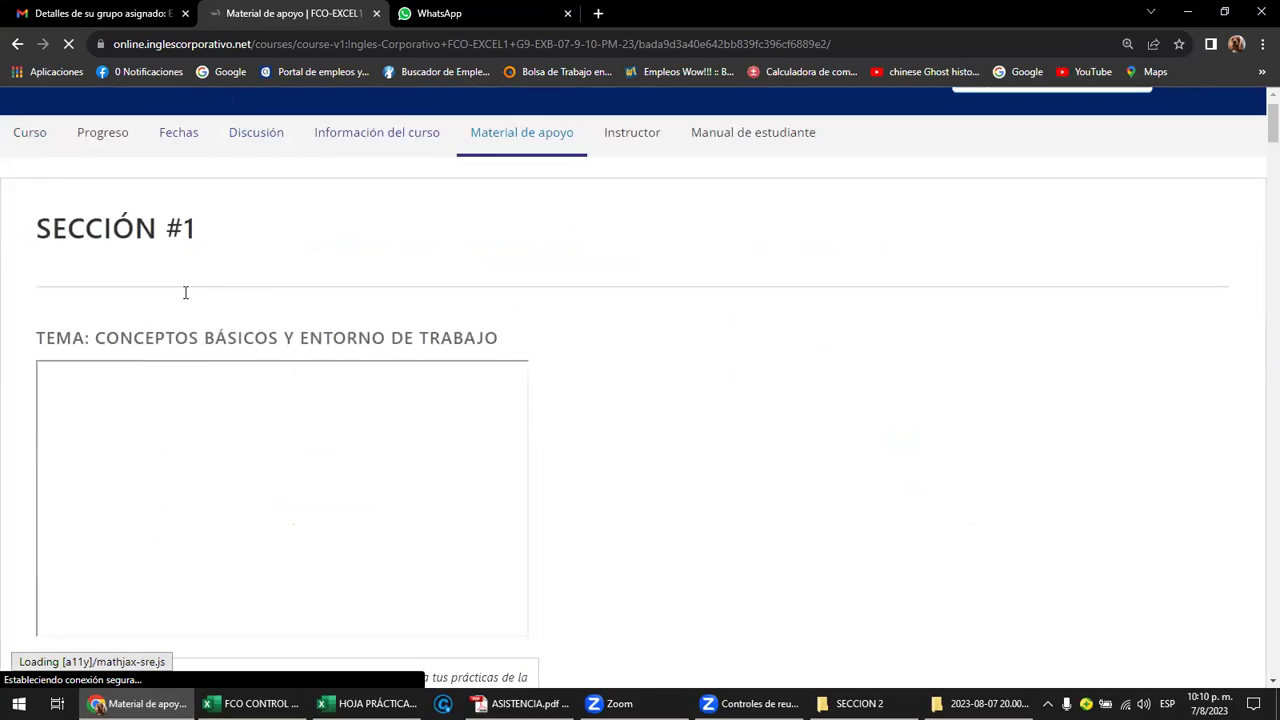
scroll(185, 292, down, 2)
scroll(186, 294, down, 1)
scroll(186, 296, down, 3)
scroll(188, 300, down, 2)
scroll(186, 293, down, 1)
scroll(186, 293, down, 2)
scroll(186, 293, down, 1)
scroll(187, 292, down, 2)
scroll(186, 292, down, 1)
scroll(186, 292, down, 2)
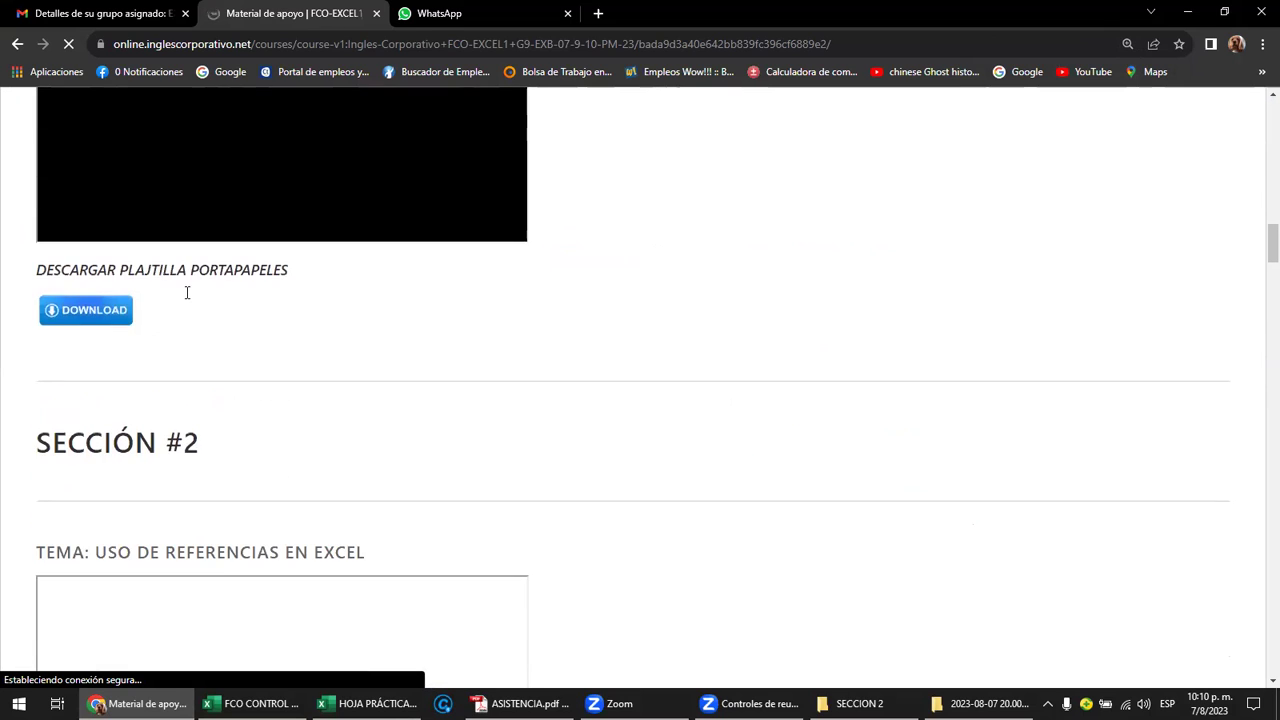
scroll(186, 293, down, 2)
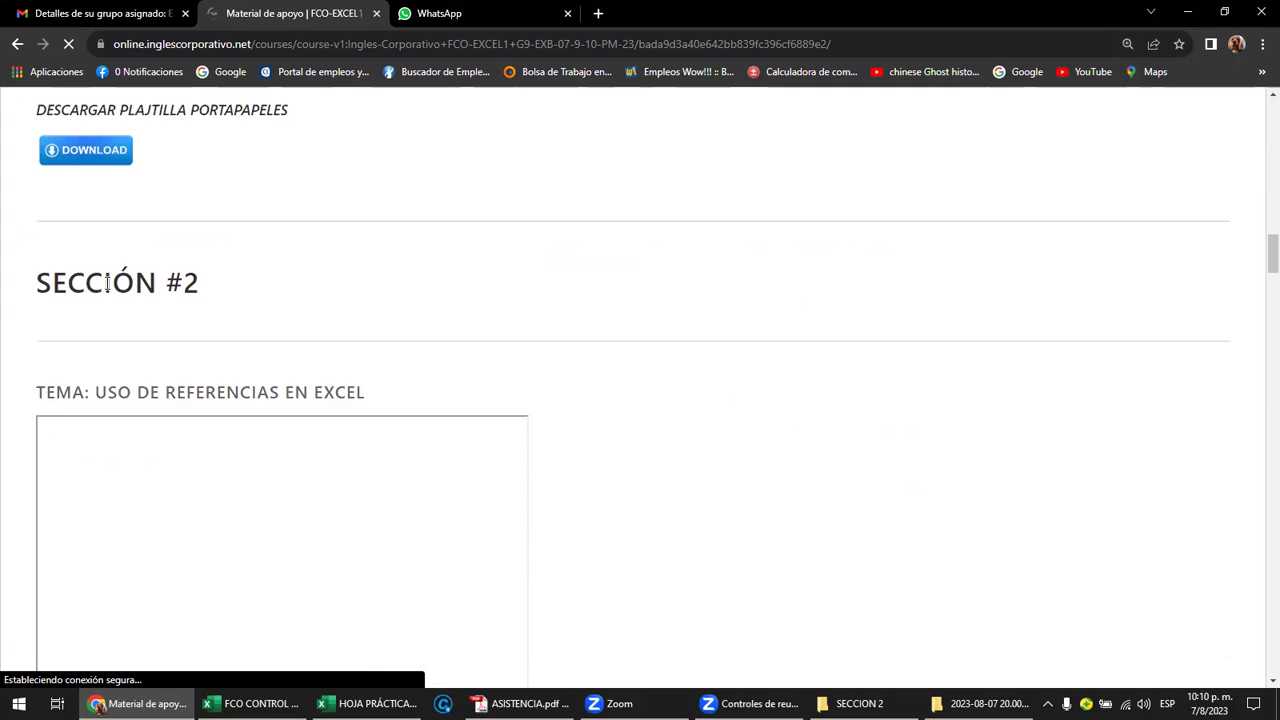
scroll(112, 266, down, 2)
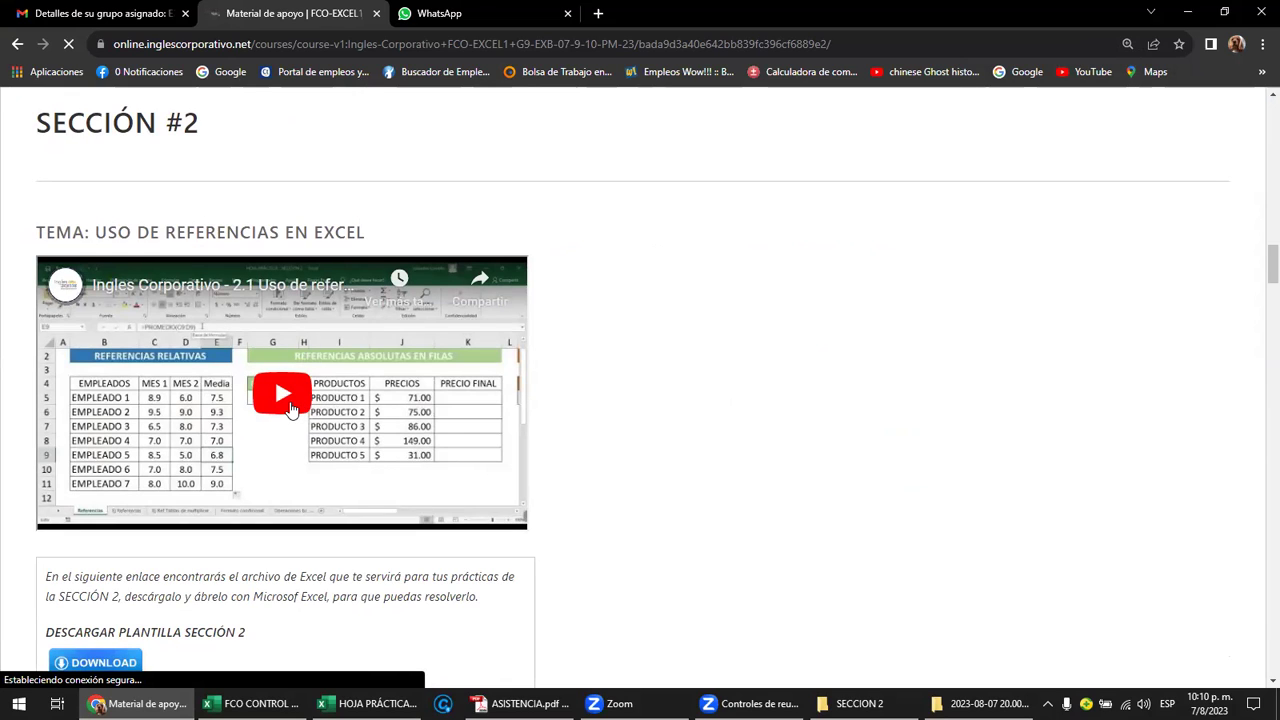
scroll(288, 410, down, 1)
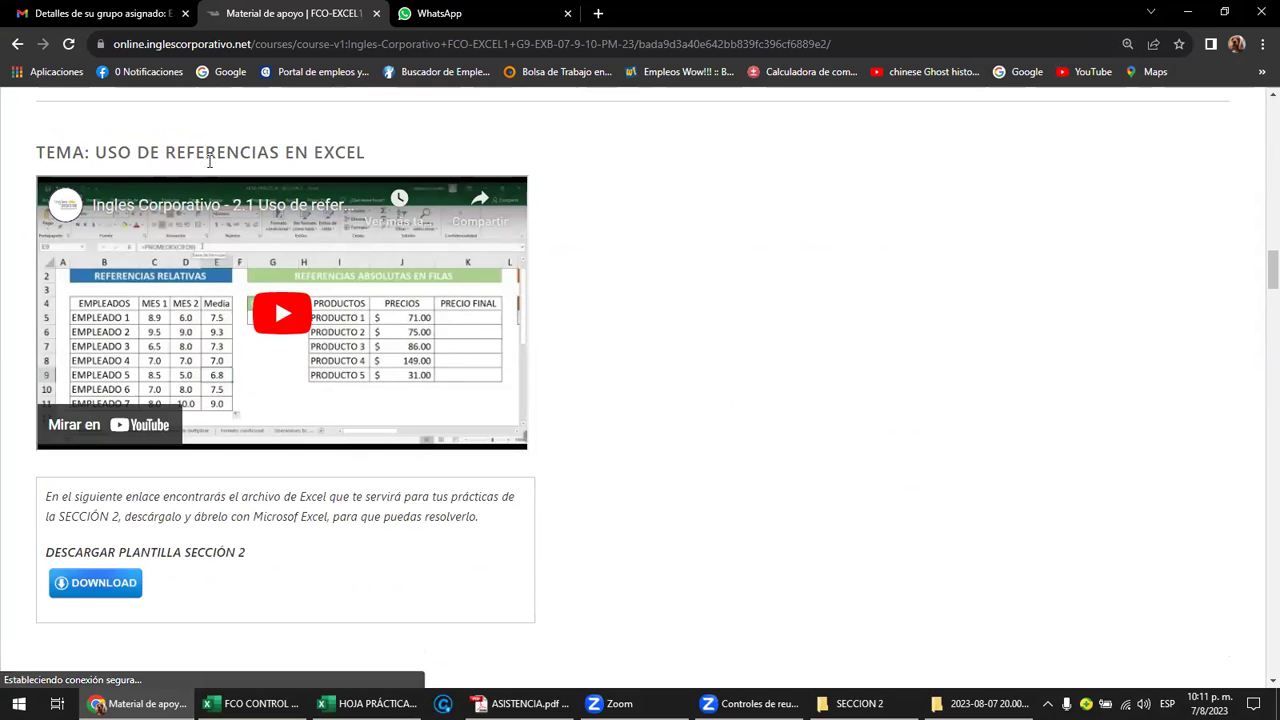
Play the references tutorial, skip ahead to about 5:54, and watch it full screen briefly
click(294, 312)
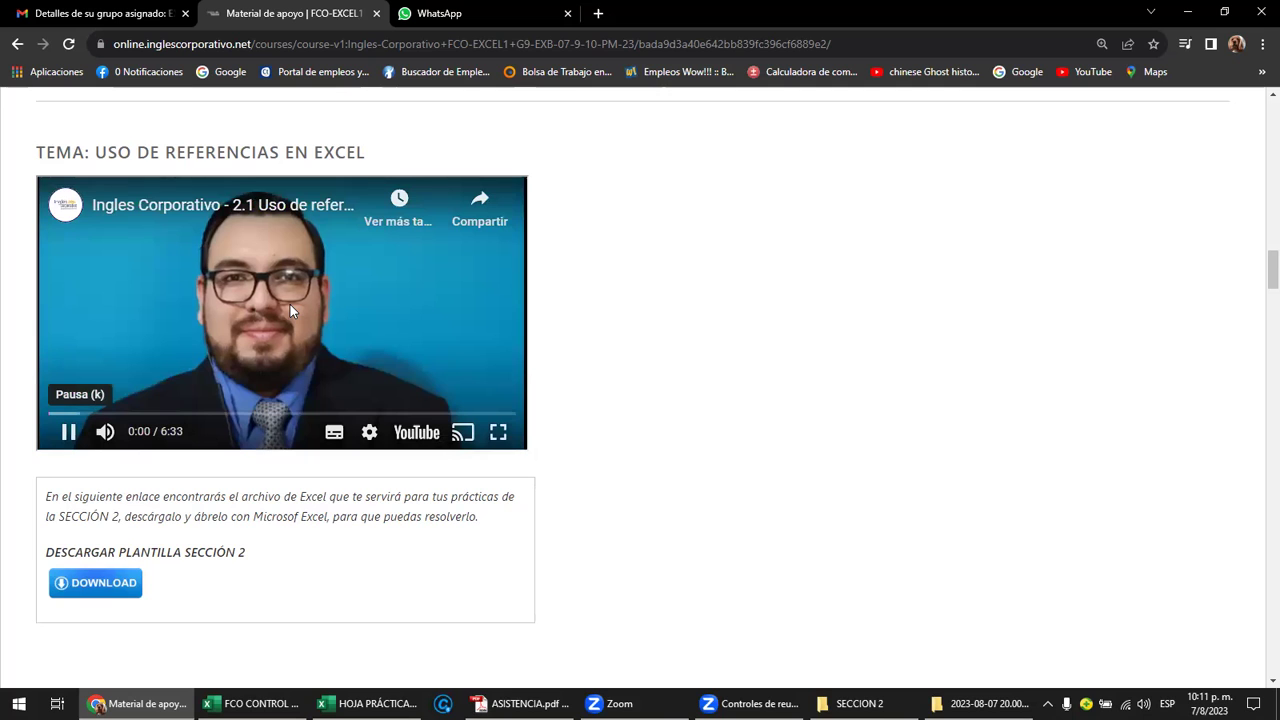
click(391, 414)
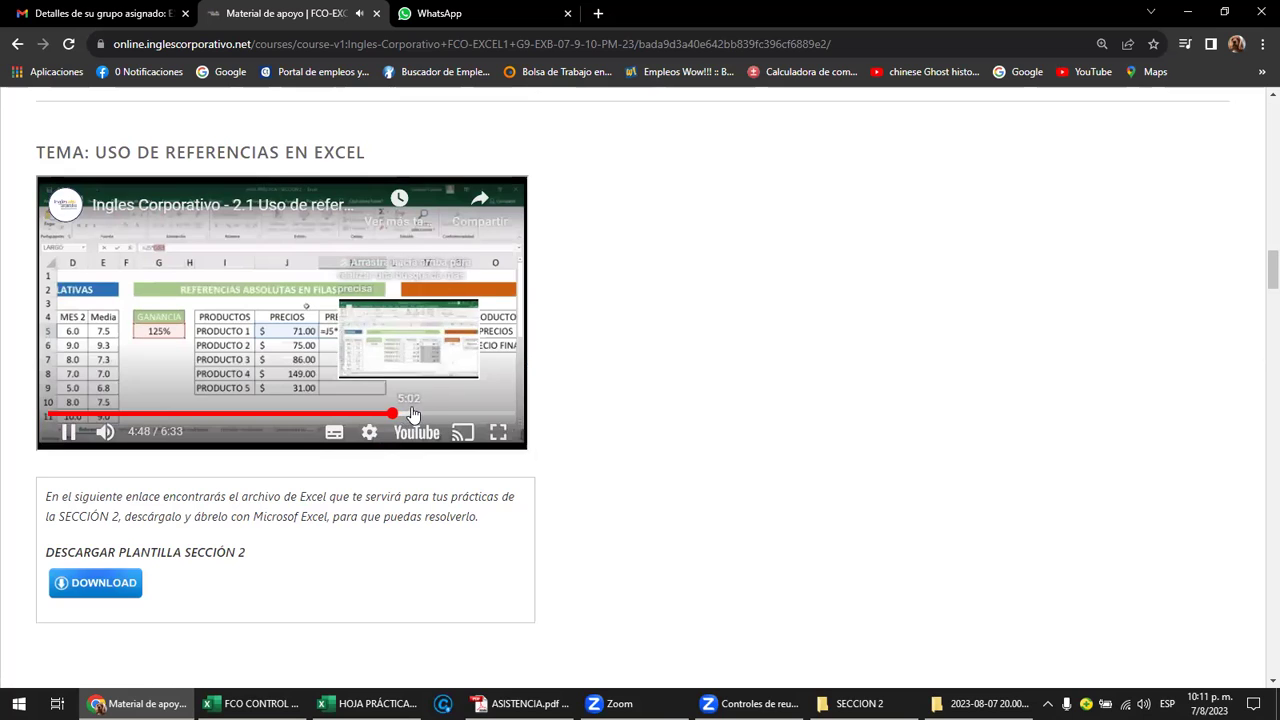
click(427, 414)
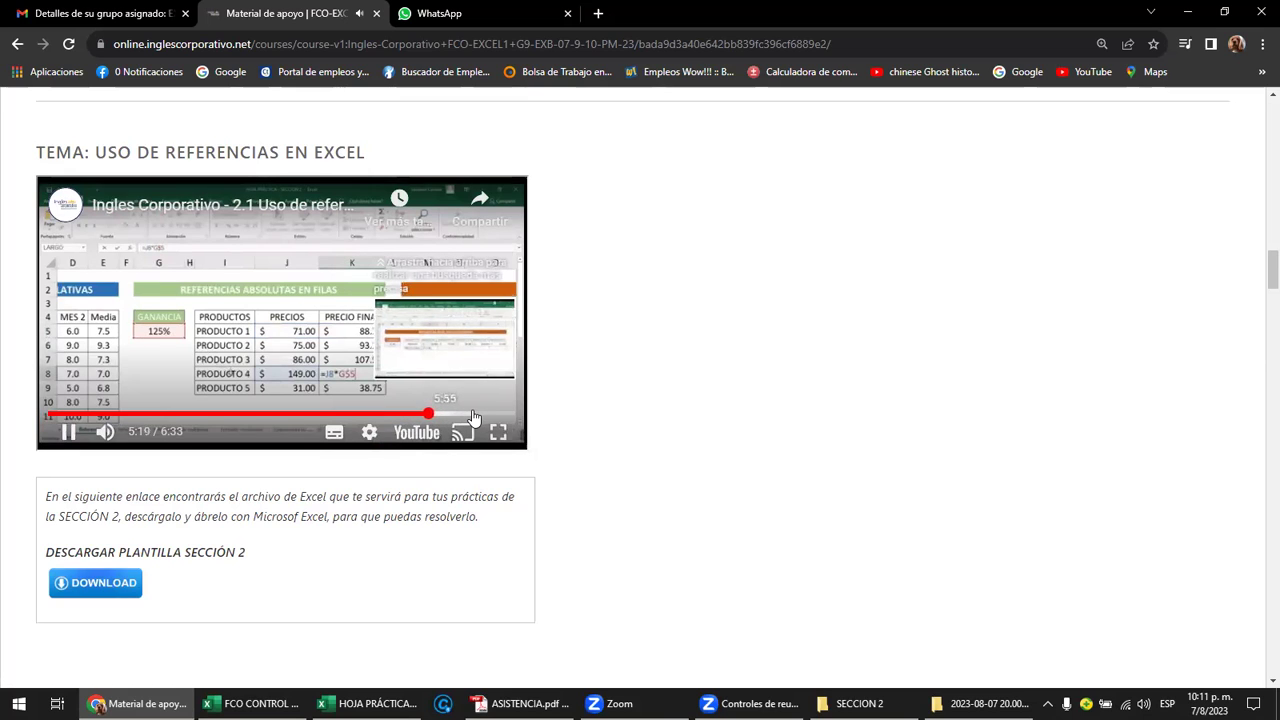
click(474, 414)
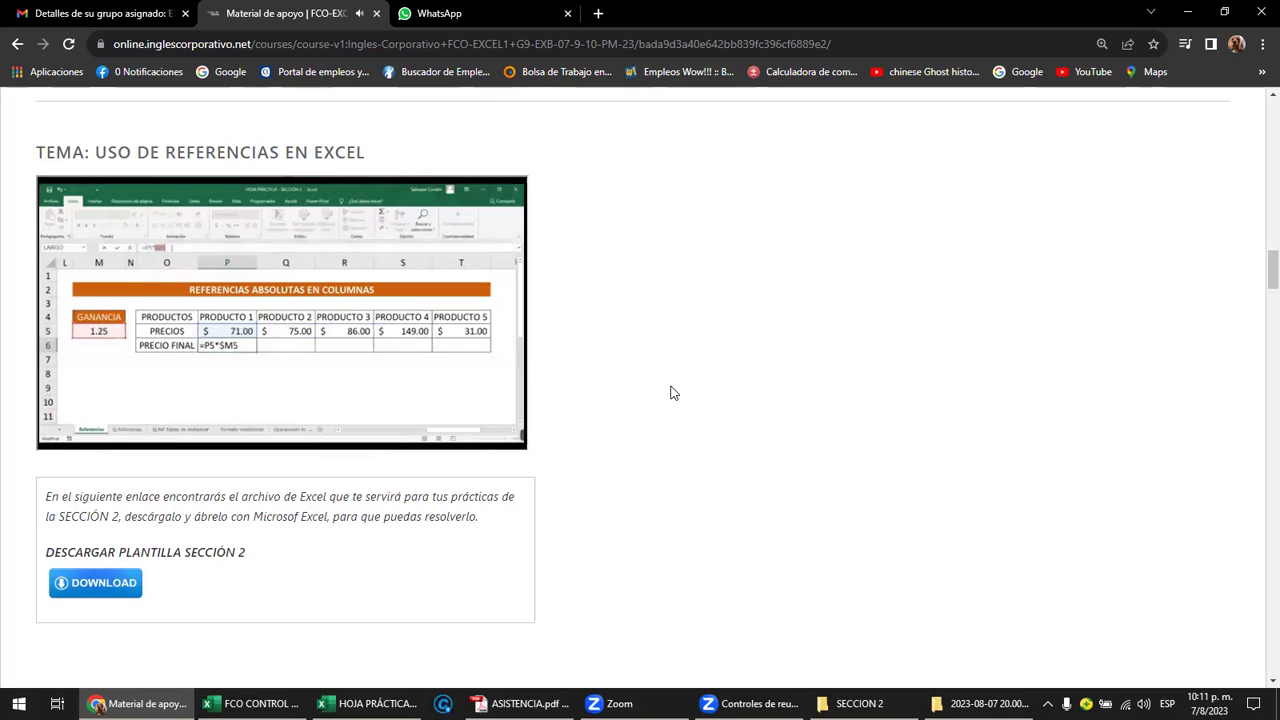
click(503, 434)
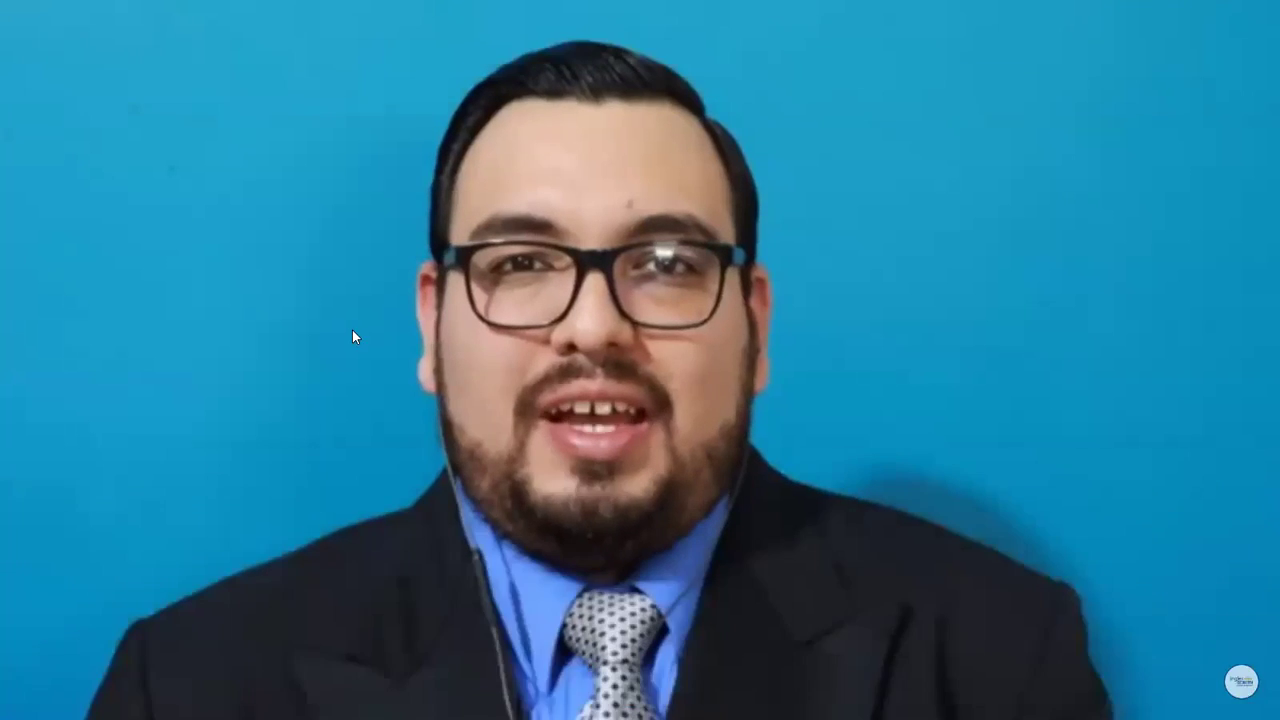
key(Escape)
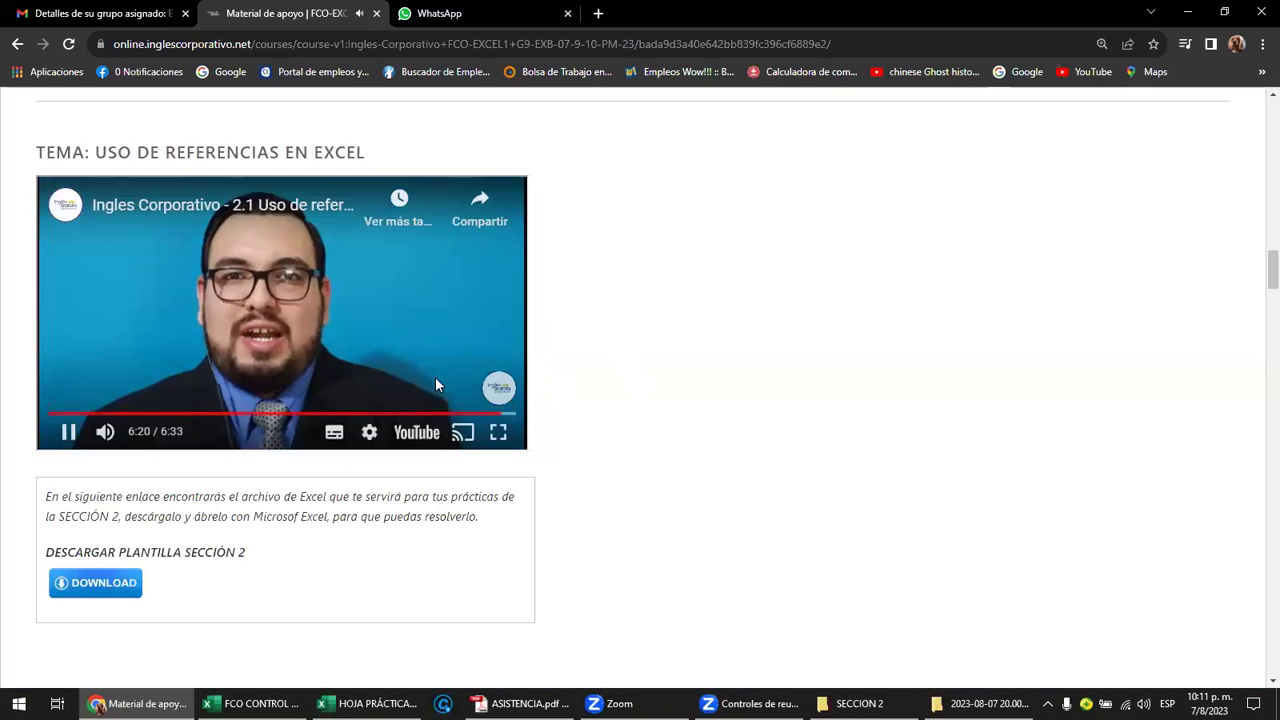
Mute and pause the tutorial video, then scroll back to the top of the page
click(105, 431)
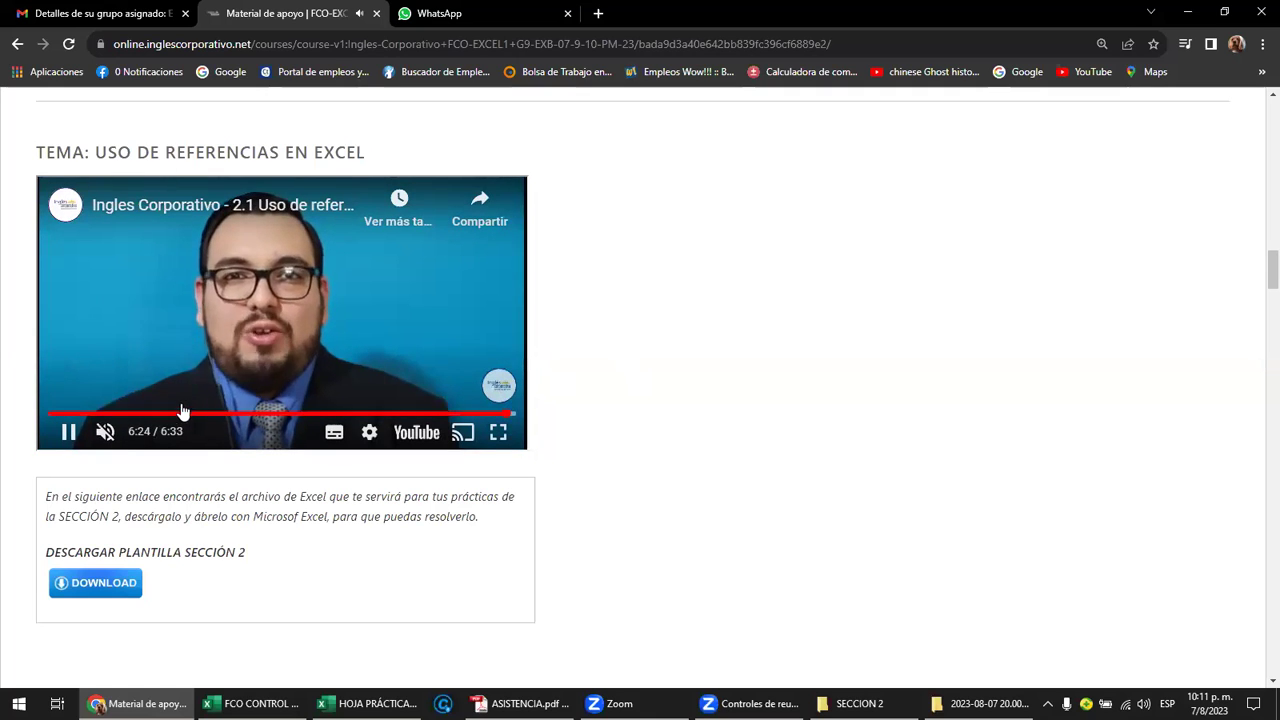
click(286, 358)
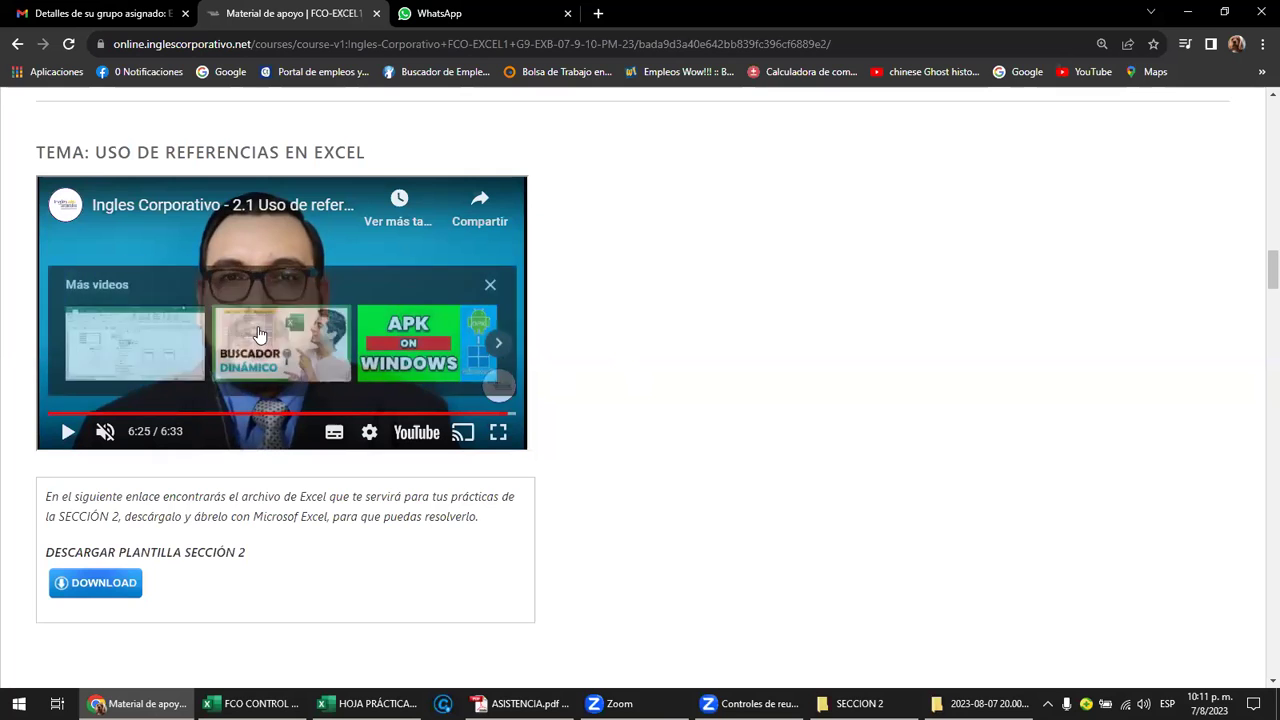
scroll(651, 360, up, 4)
scroll(653, 360, up, 4)
scroll(653, 360, up, 3)
scroll(653, 362, up, 3)
scroll(653, 362, up, 2)
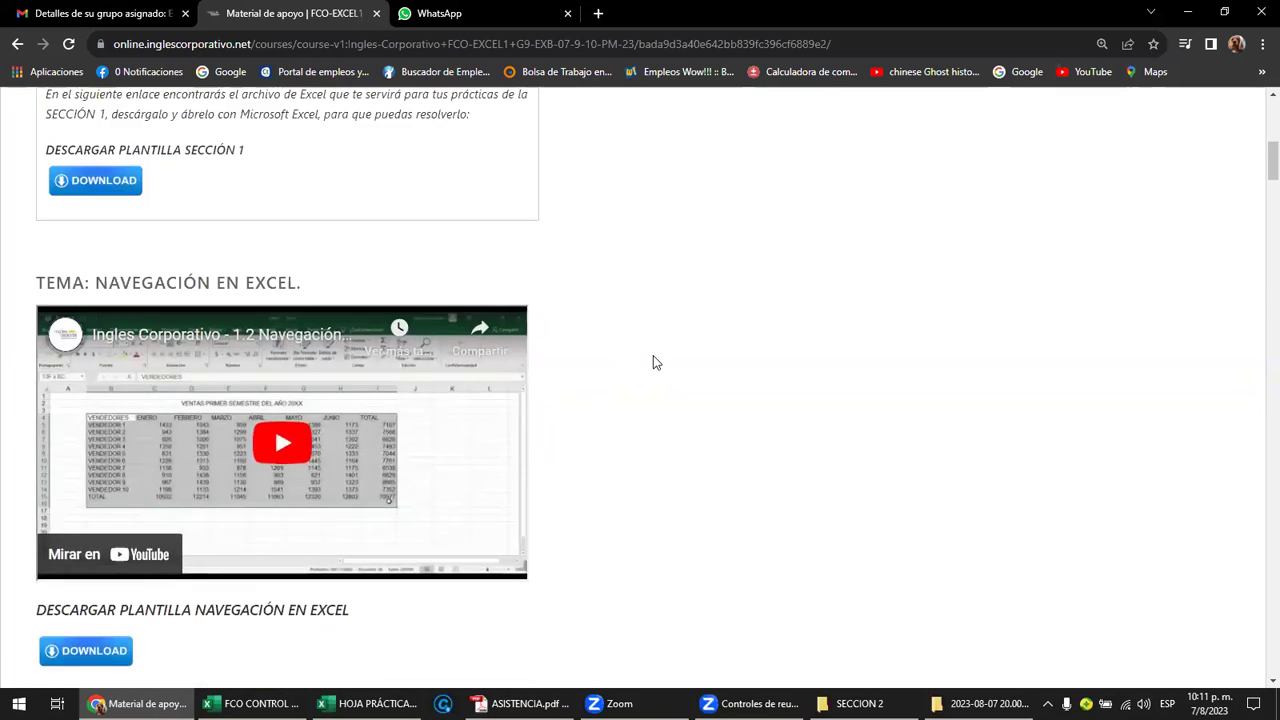
scroll(653, 362, up, 4)
scroll(653, 362, up, 2)
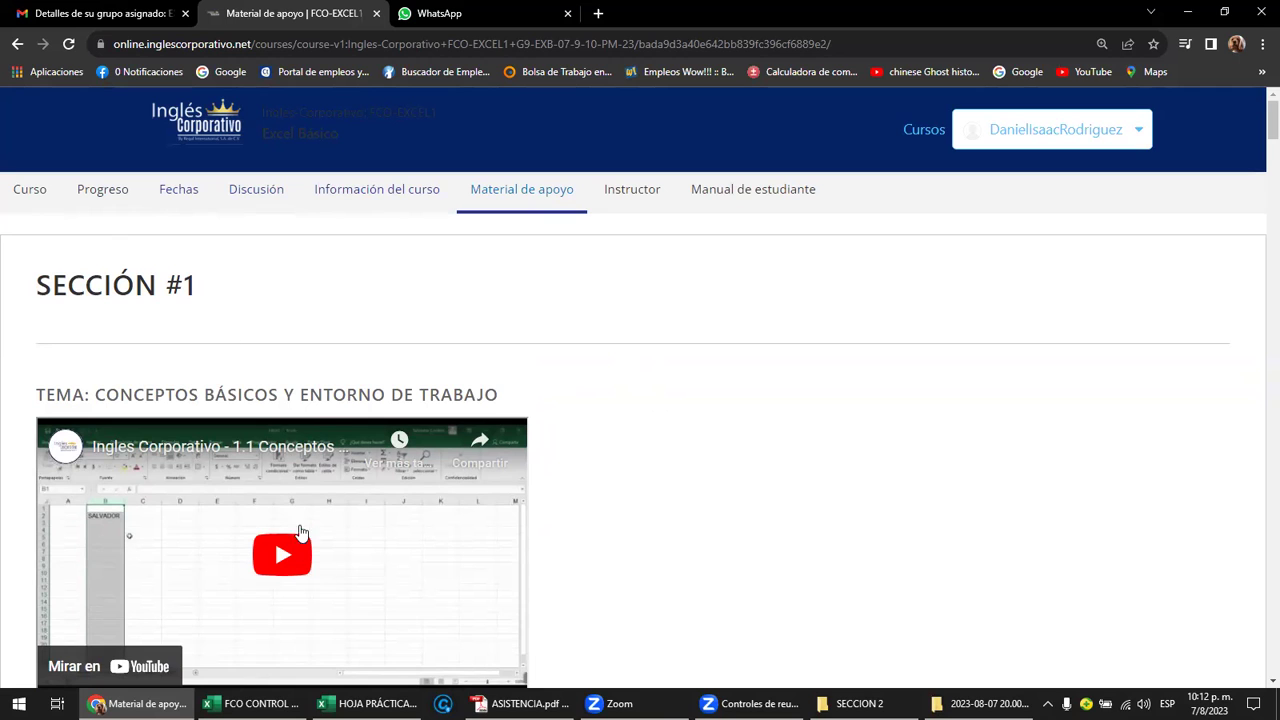
Switch to the Ej Referencias sheet and review the Sueldo base values and the 3.25%, 10% and 6.25% rates
click(400, 702)
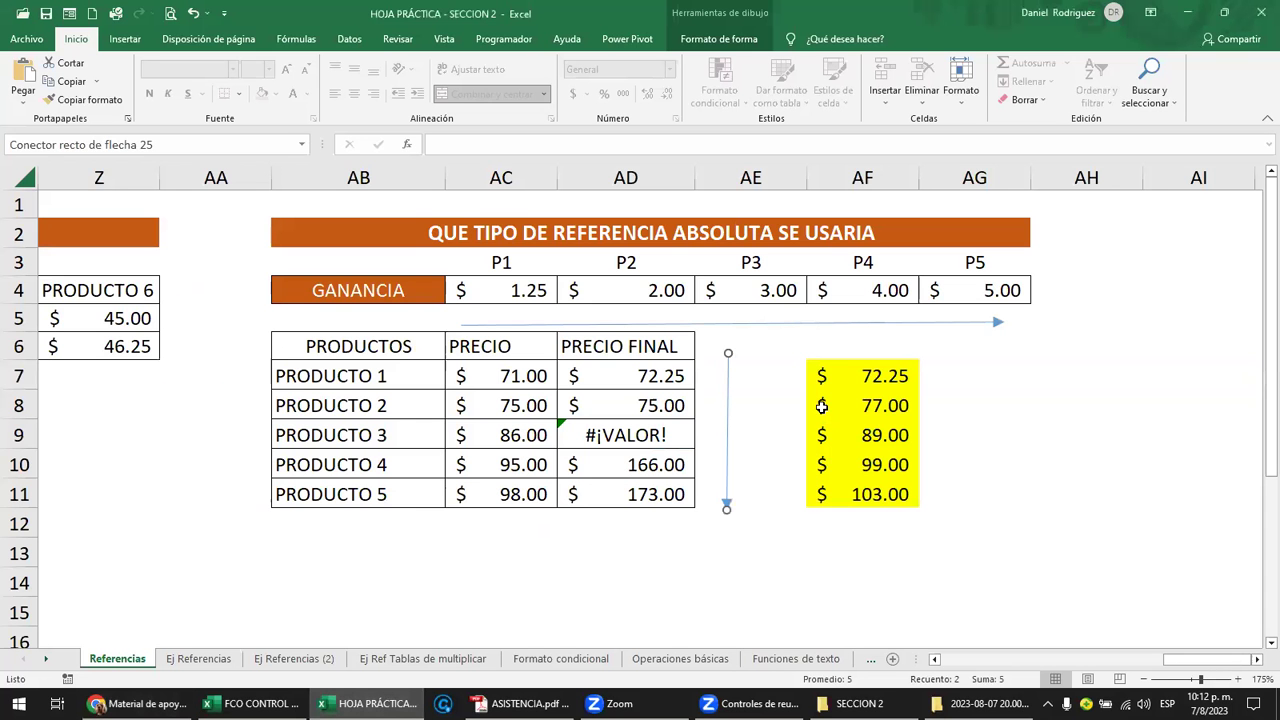
click(785, 345)
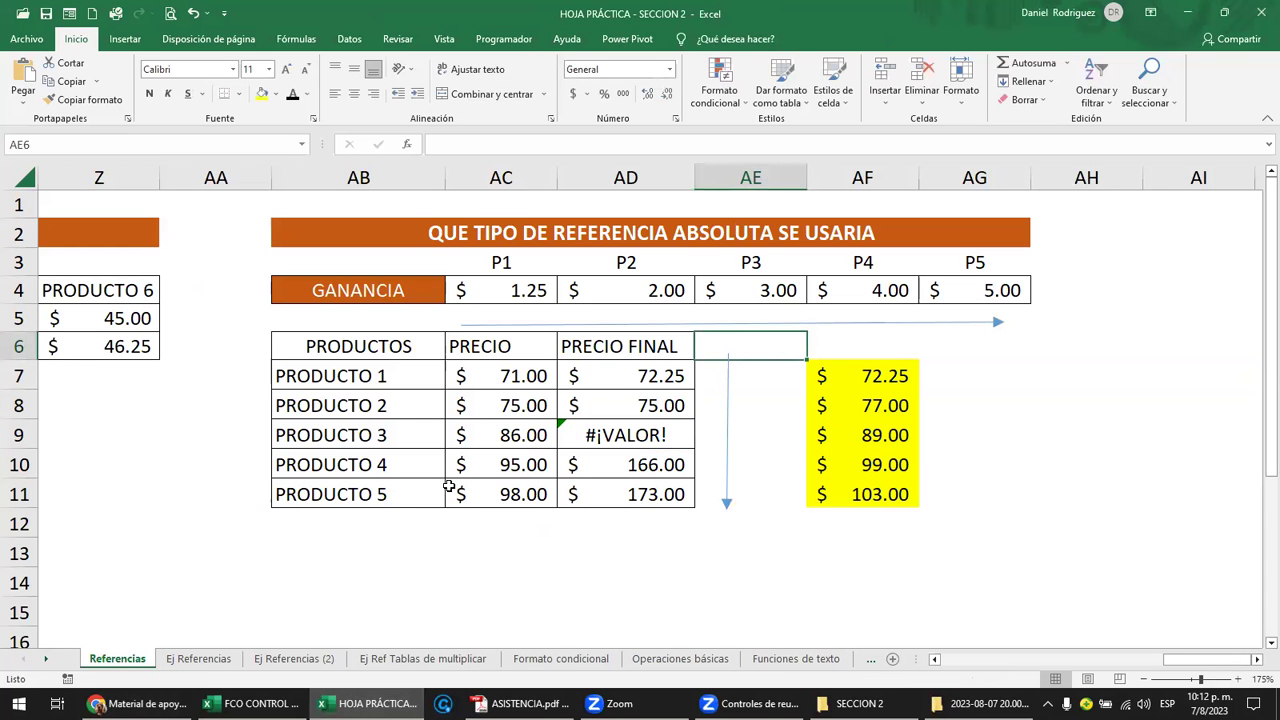
click(210, 659)
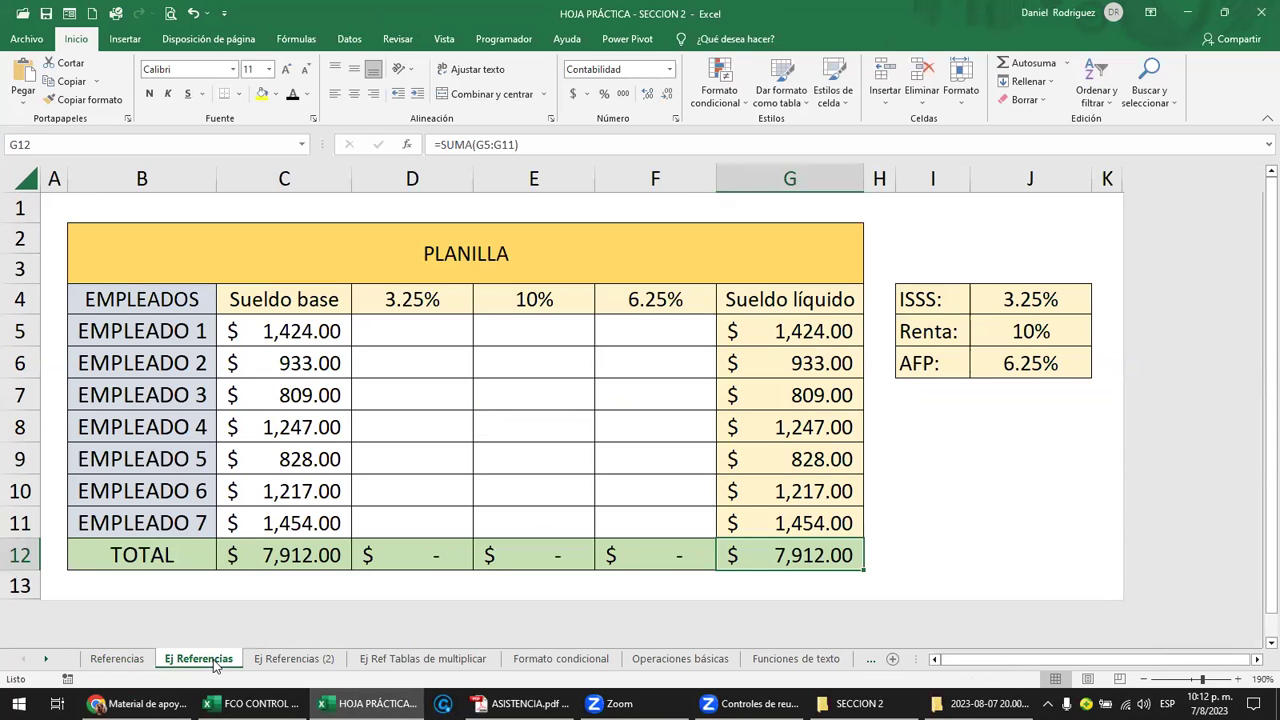
click(410, 327)
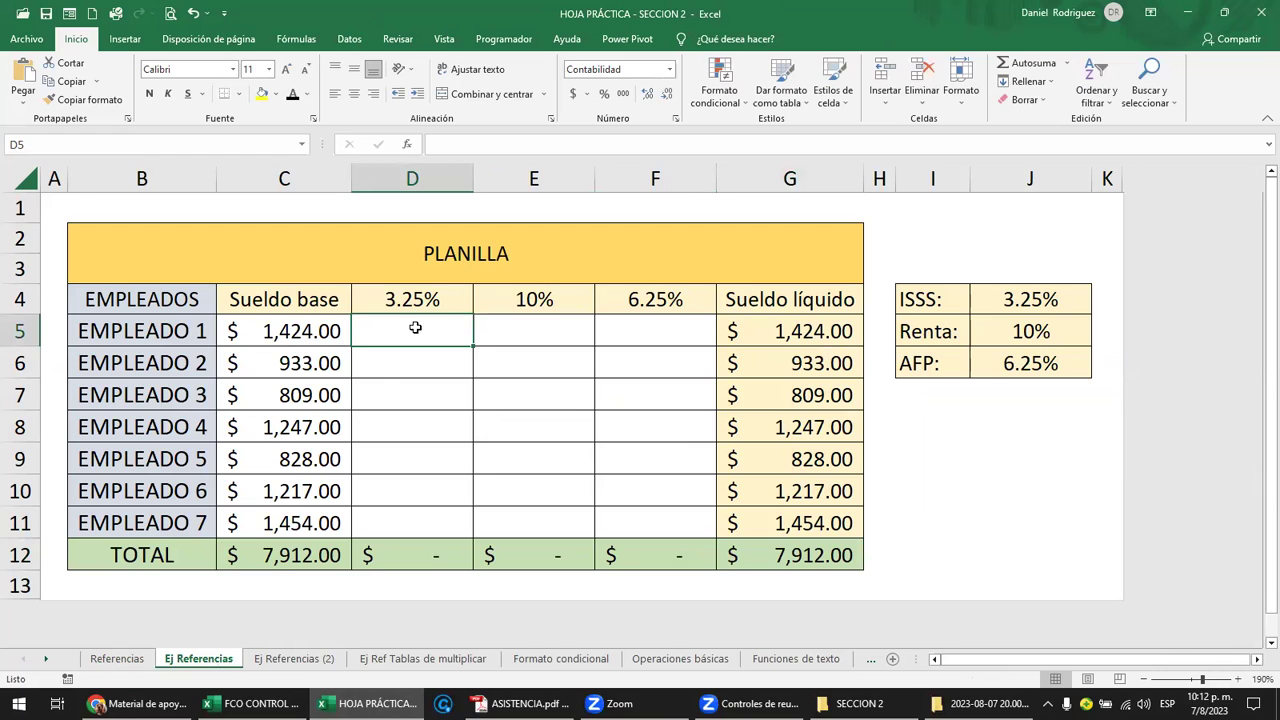
click(285, 305)
drag(283, 376, 290, 527)
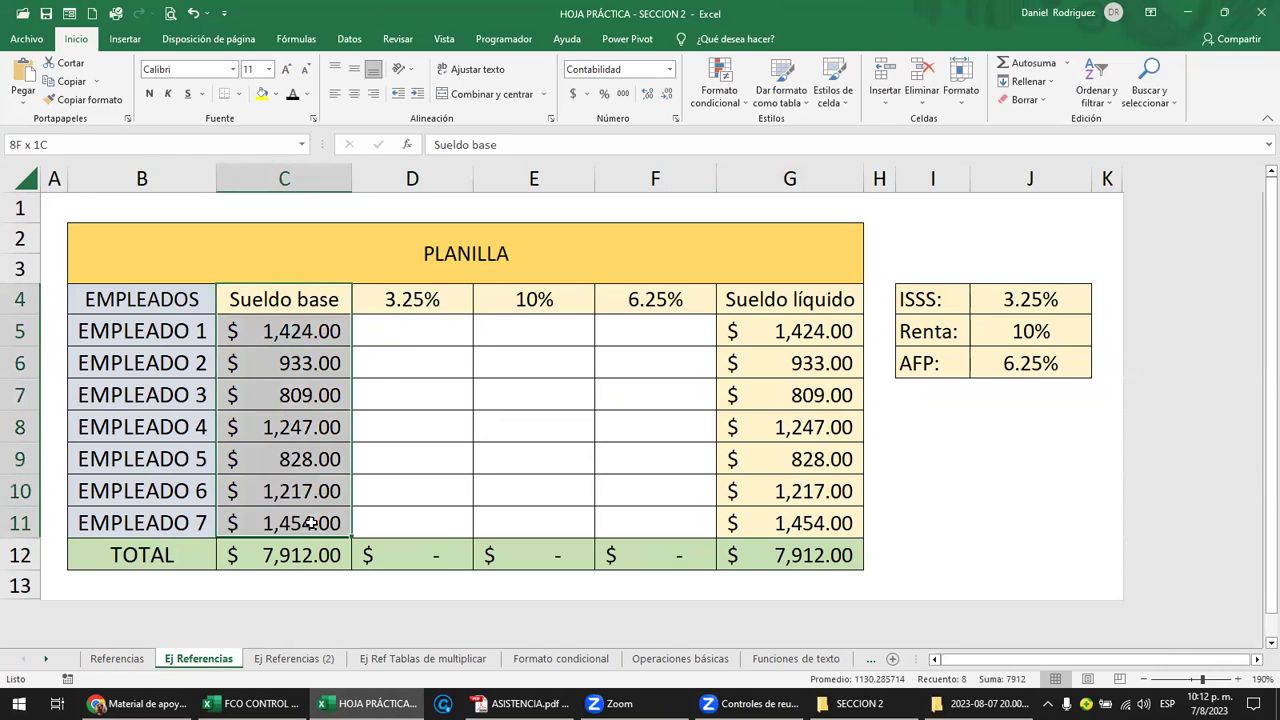
click(439, 328)
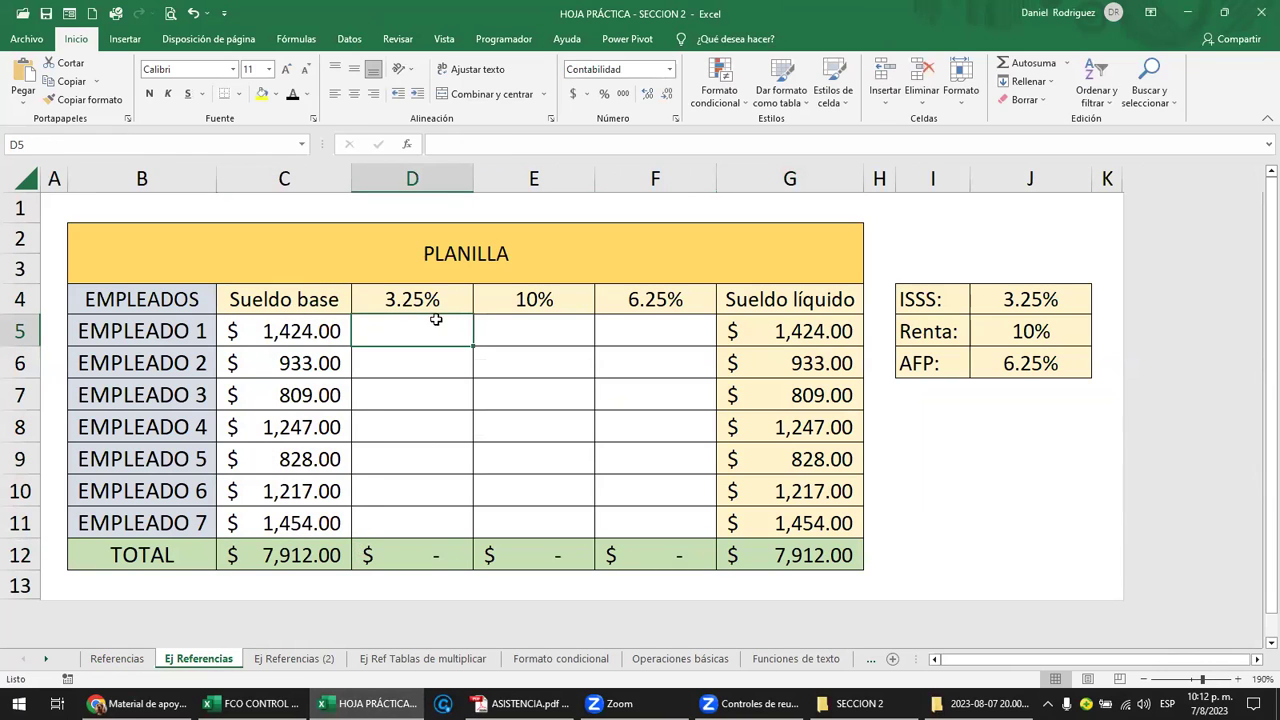
click(428, 298)
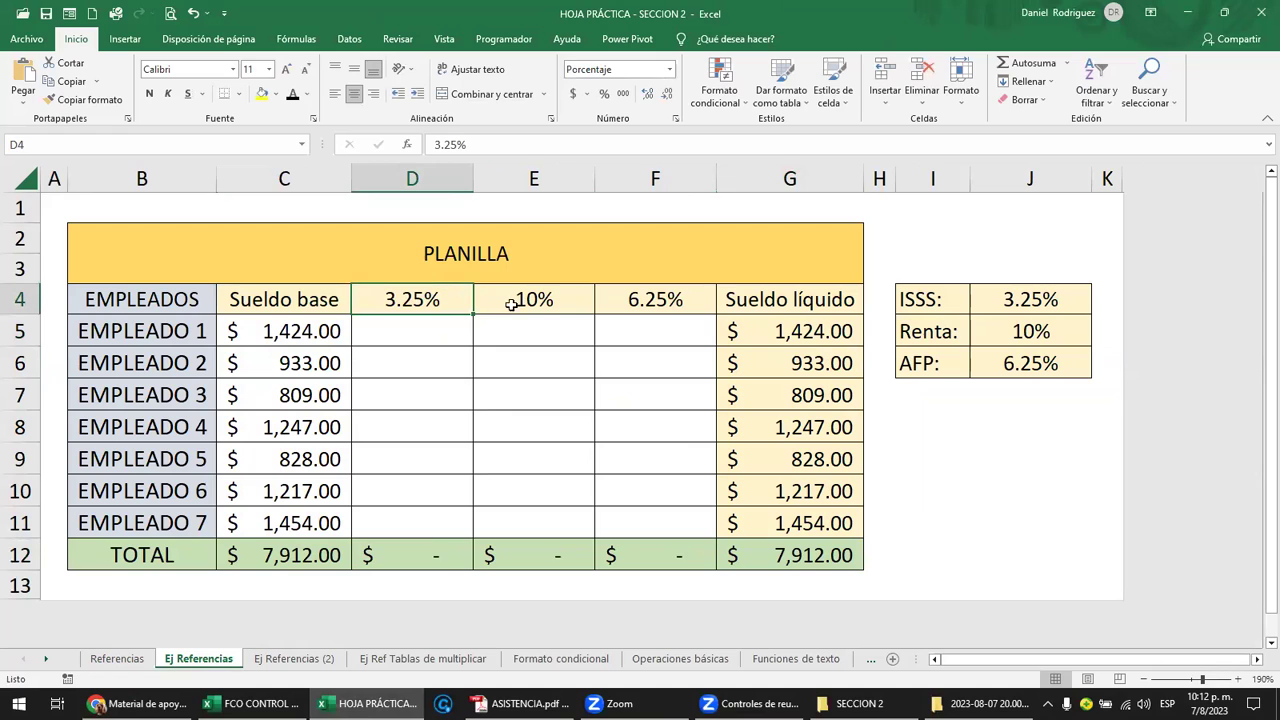
click(546, 301)
click(642, 299)
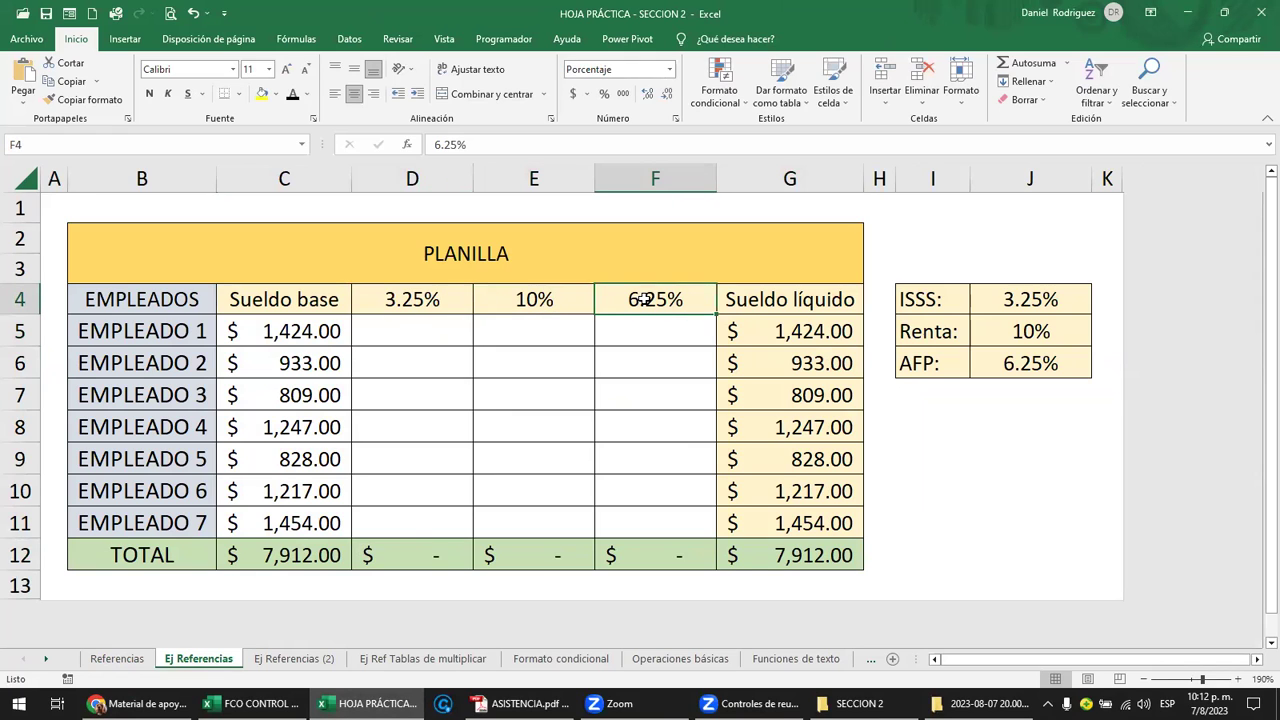
click(435, 338)
Enter the ISSS formula =C5*D4 for Empleado 1 in D5
text(=)
key(Left)
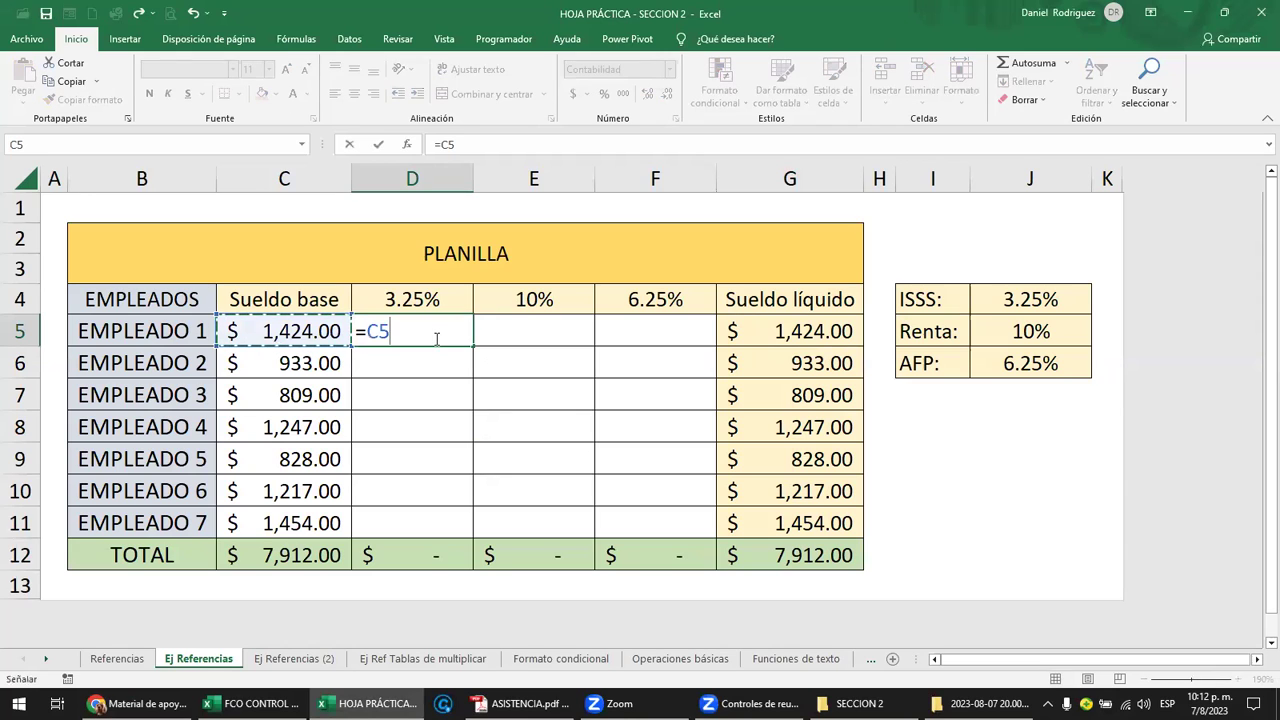
text(*)
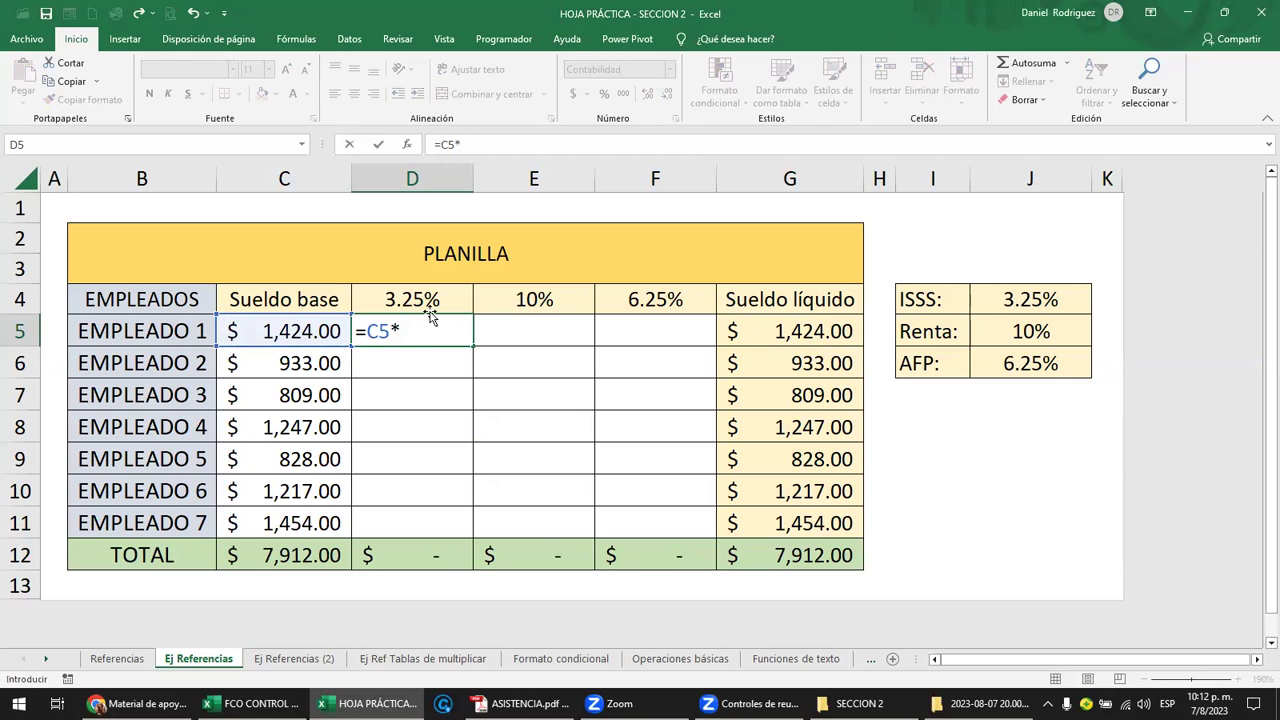
click(427, 299)
key(Return)
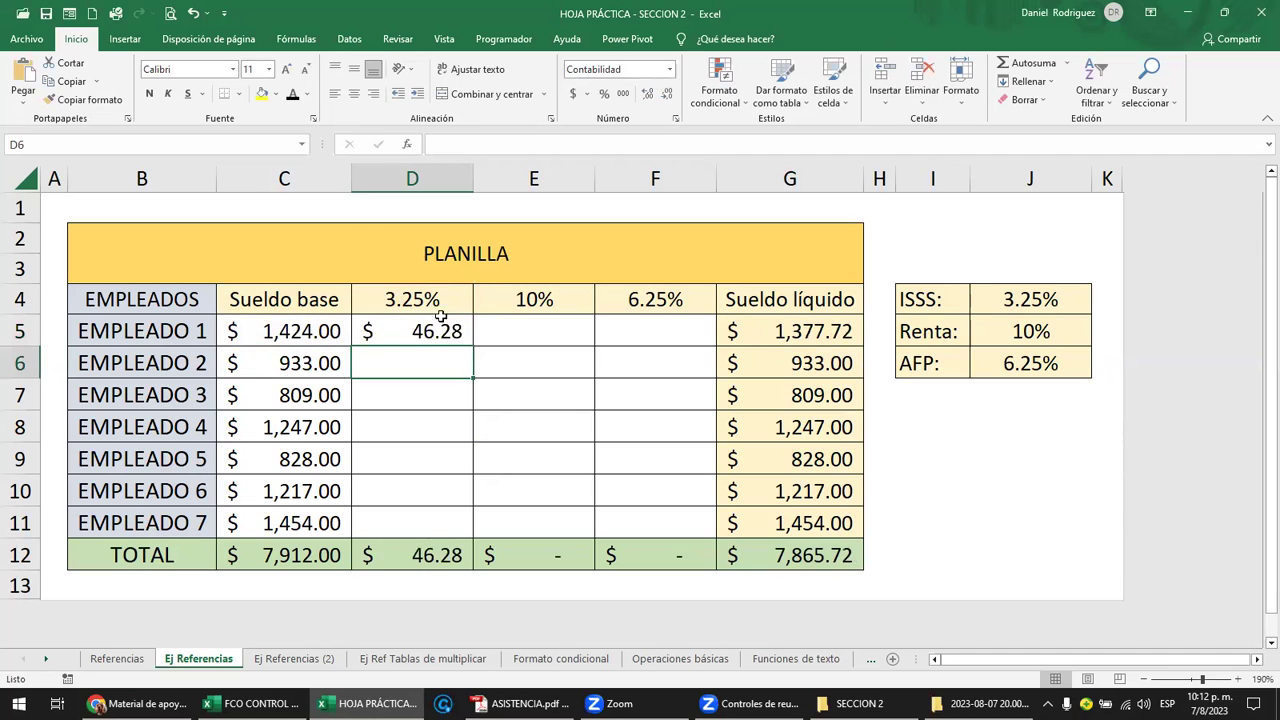
Fill the D5 formula down to D11 and inspect the shifted references in D6, D7 and D5
click(438, 336)
drag(472, 345, 471, 527)
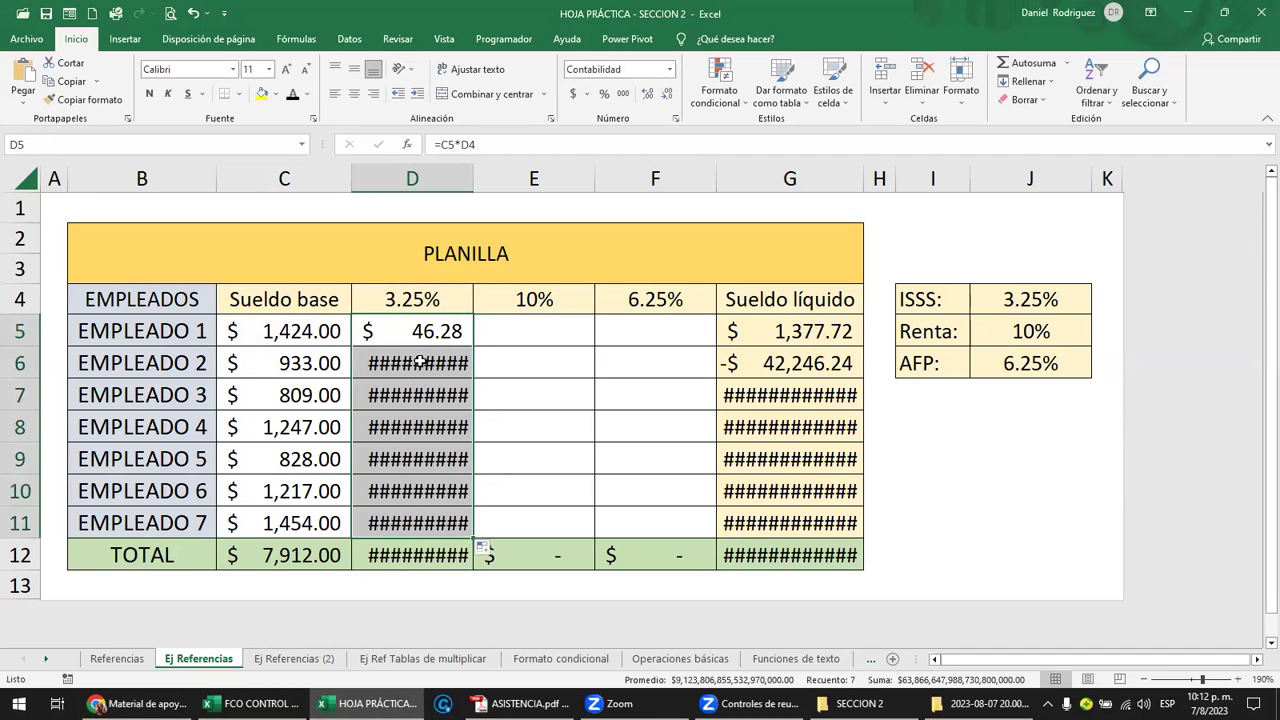
key(Down)
key(F2)
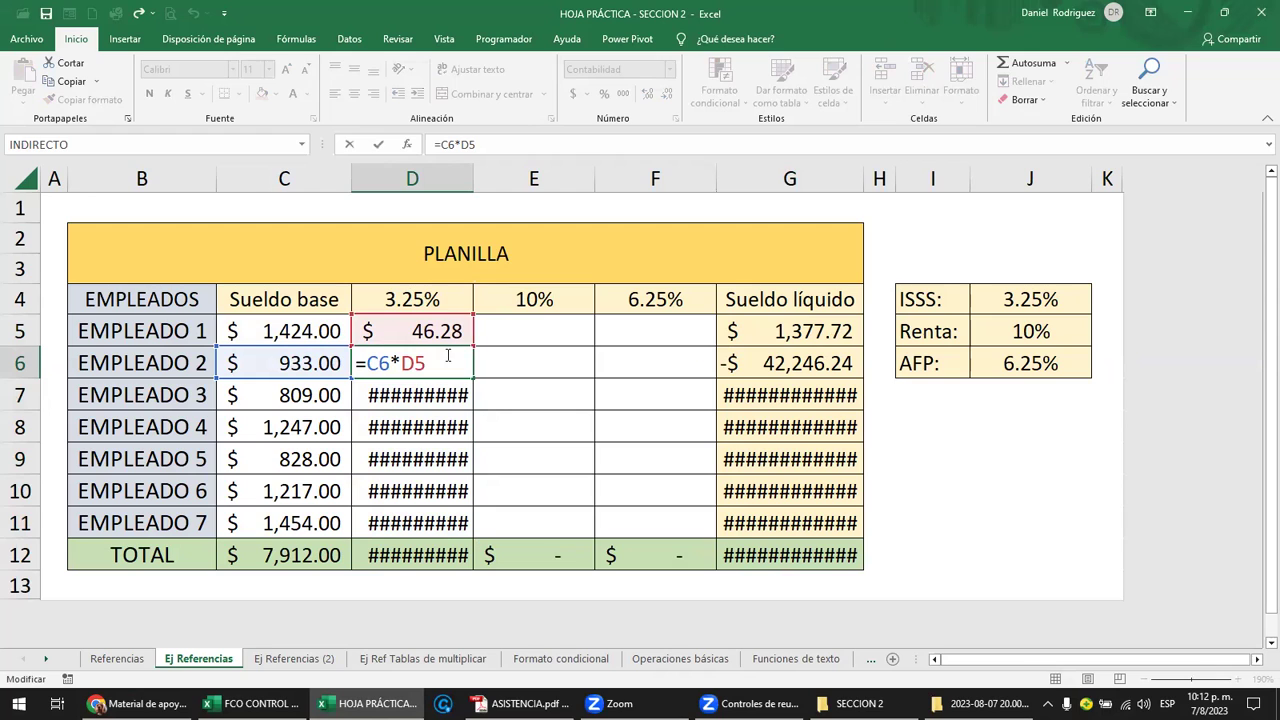
key(Return)
key(F2)
key(Escape)
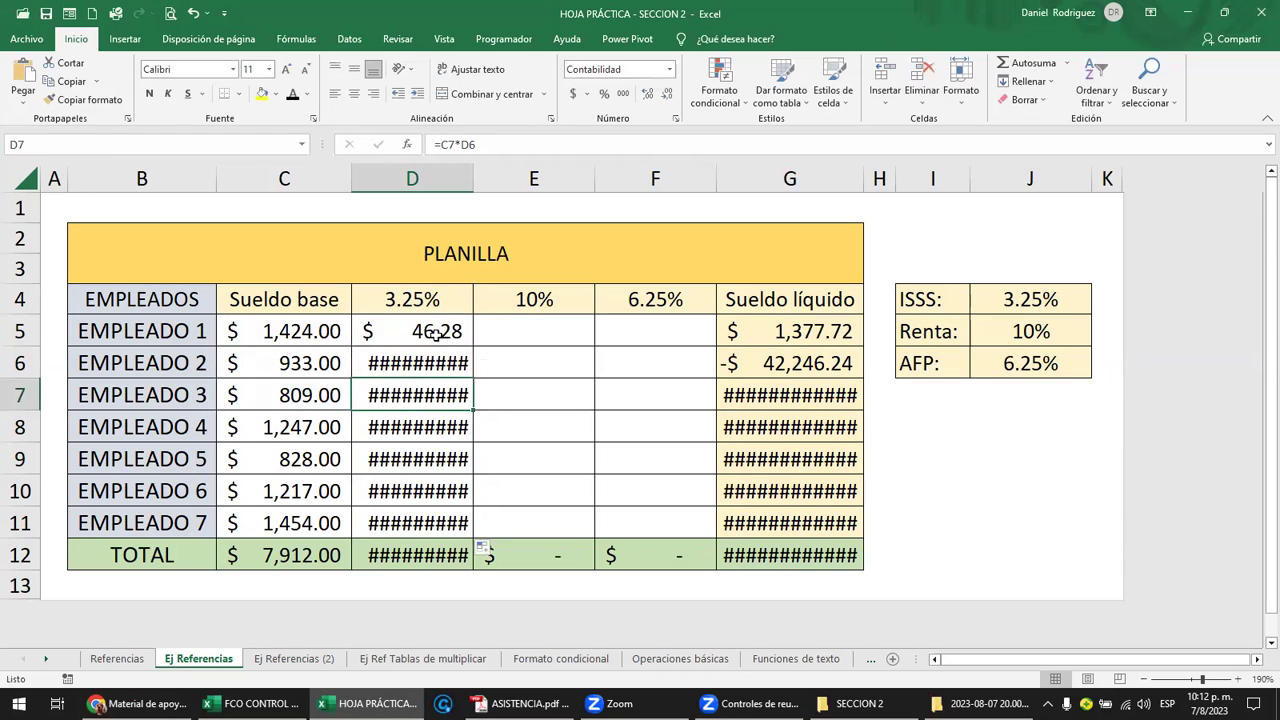
click(436, 334)
key(F2)
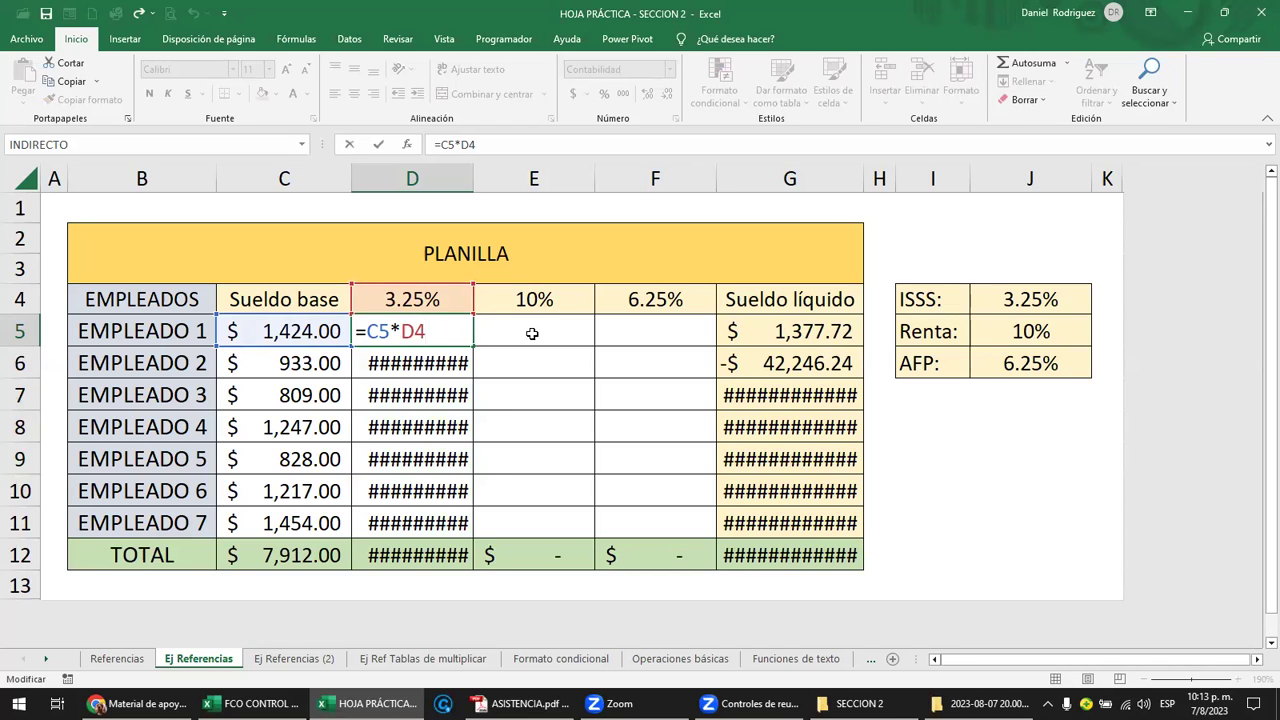
Lock D5's ISSS rate reference as $D$4 and copy the formula down to Empleado 7
key(F4)
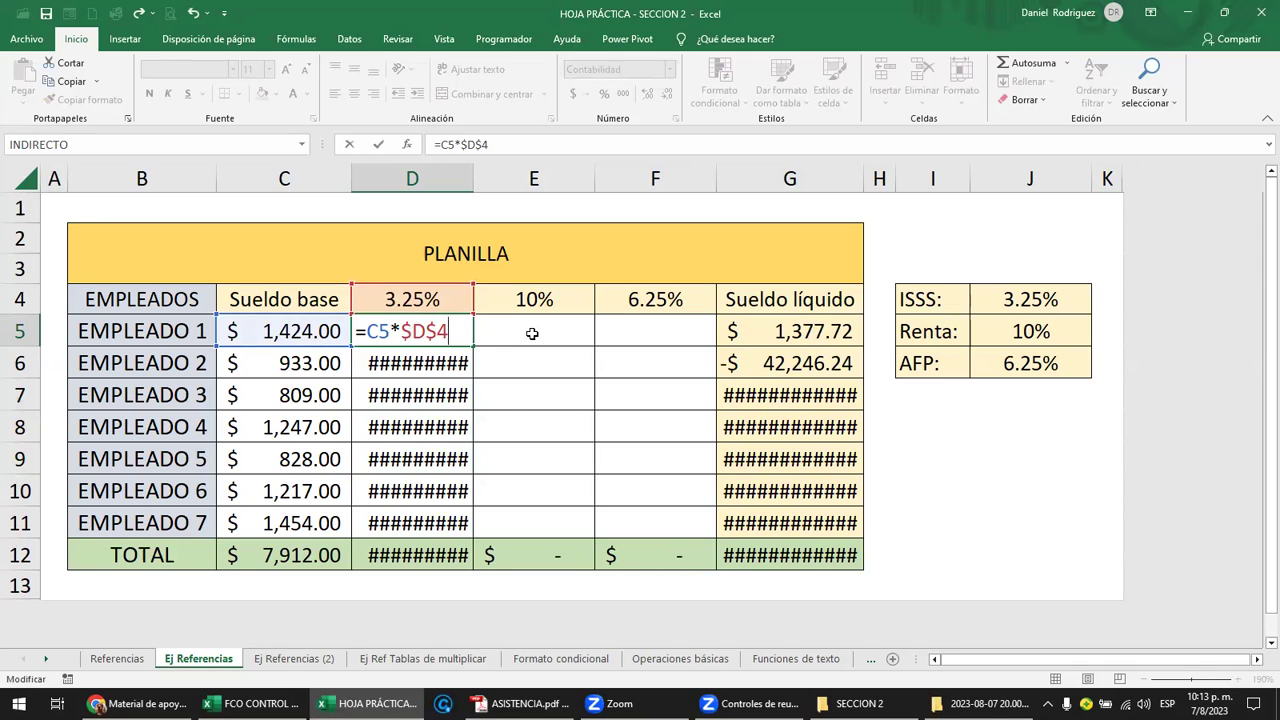
key(Return)
click(428, 300)
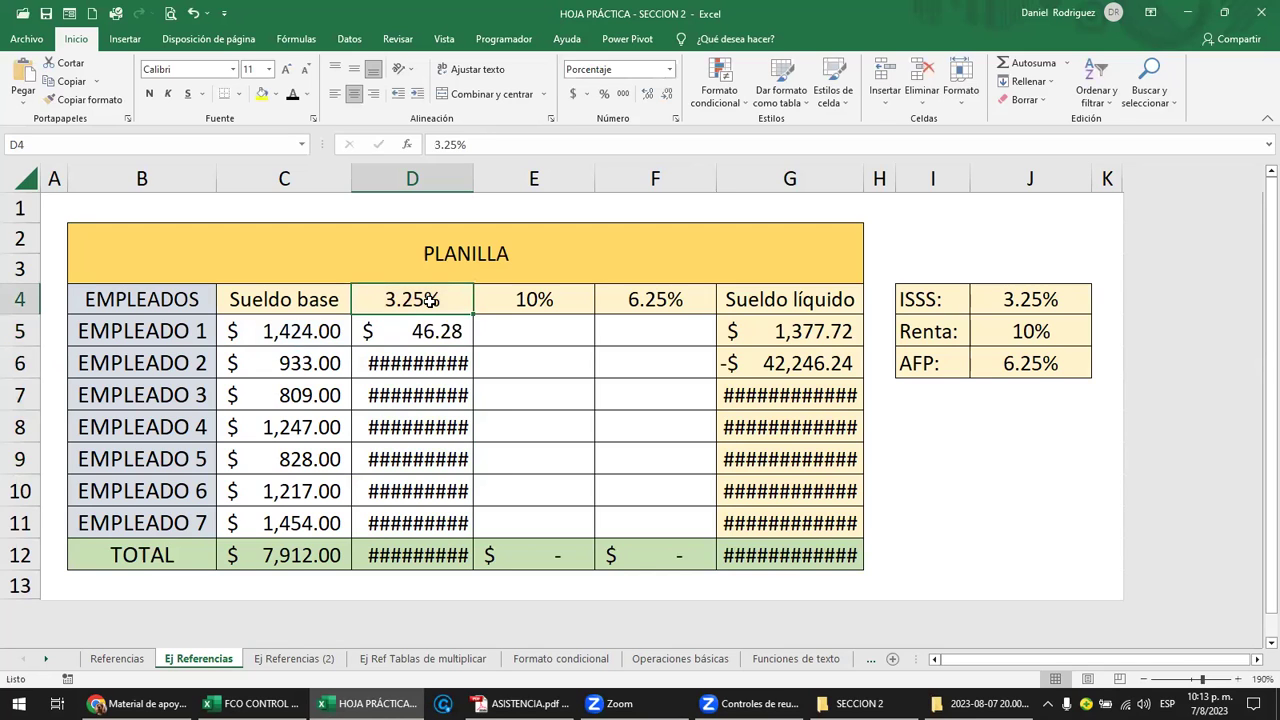
click(440, 330)
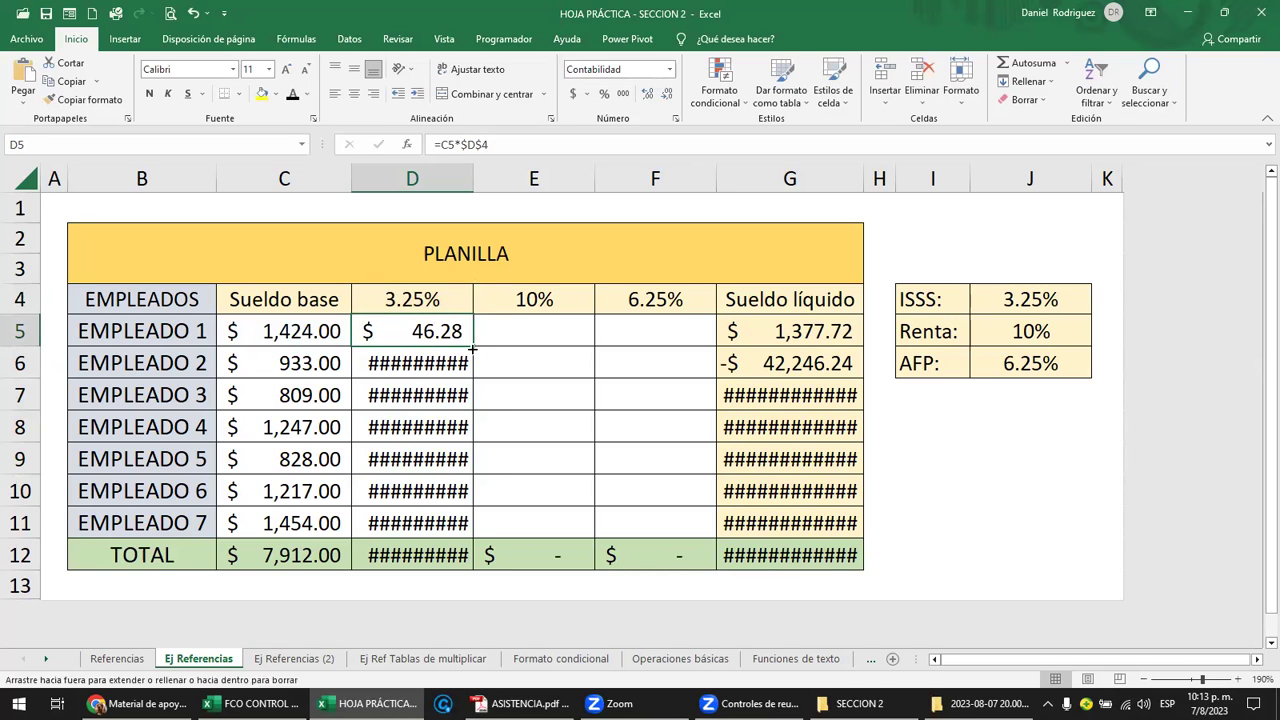
drag(473, 348, 473, 528)
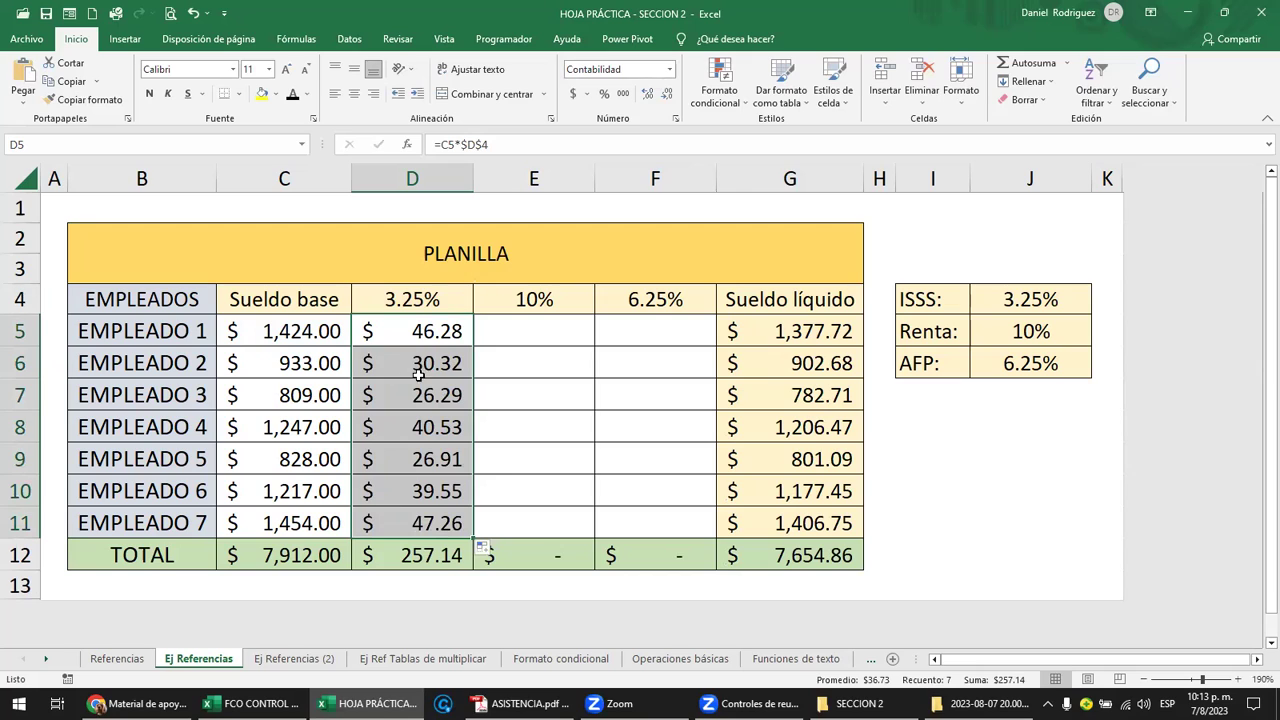
click(437, 364)
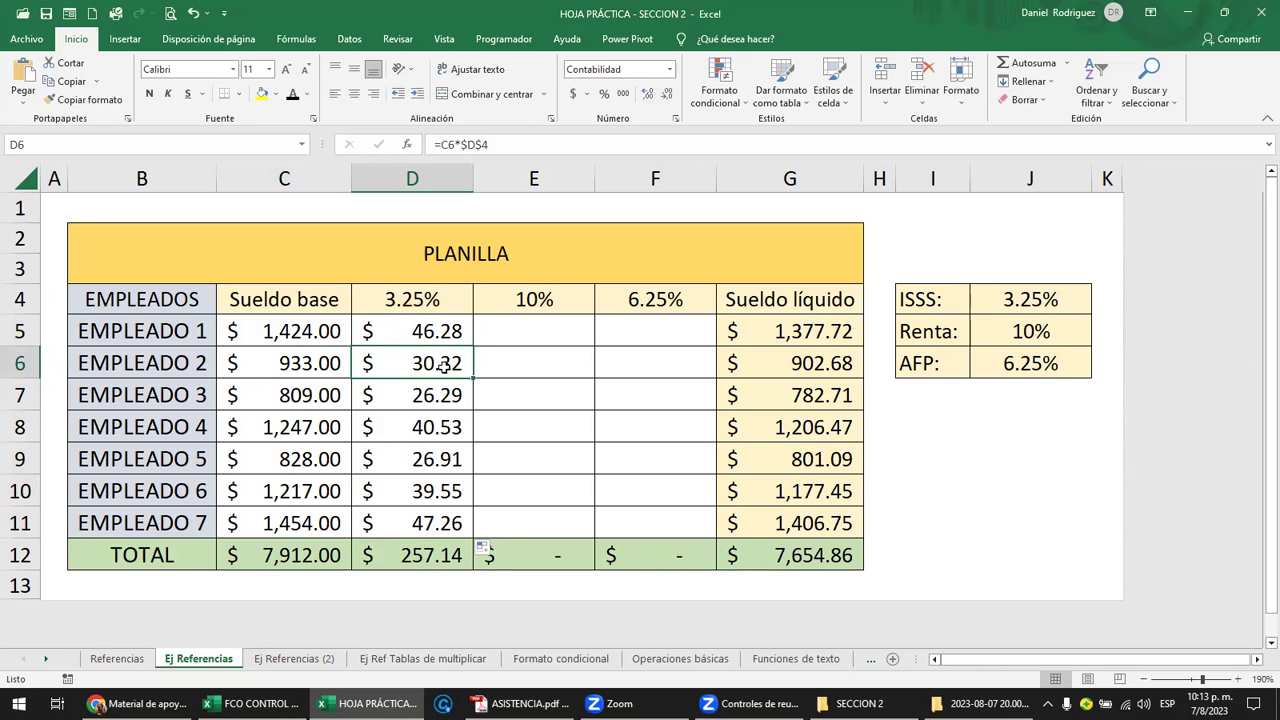
double_click(440, 364)
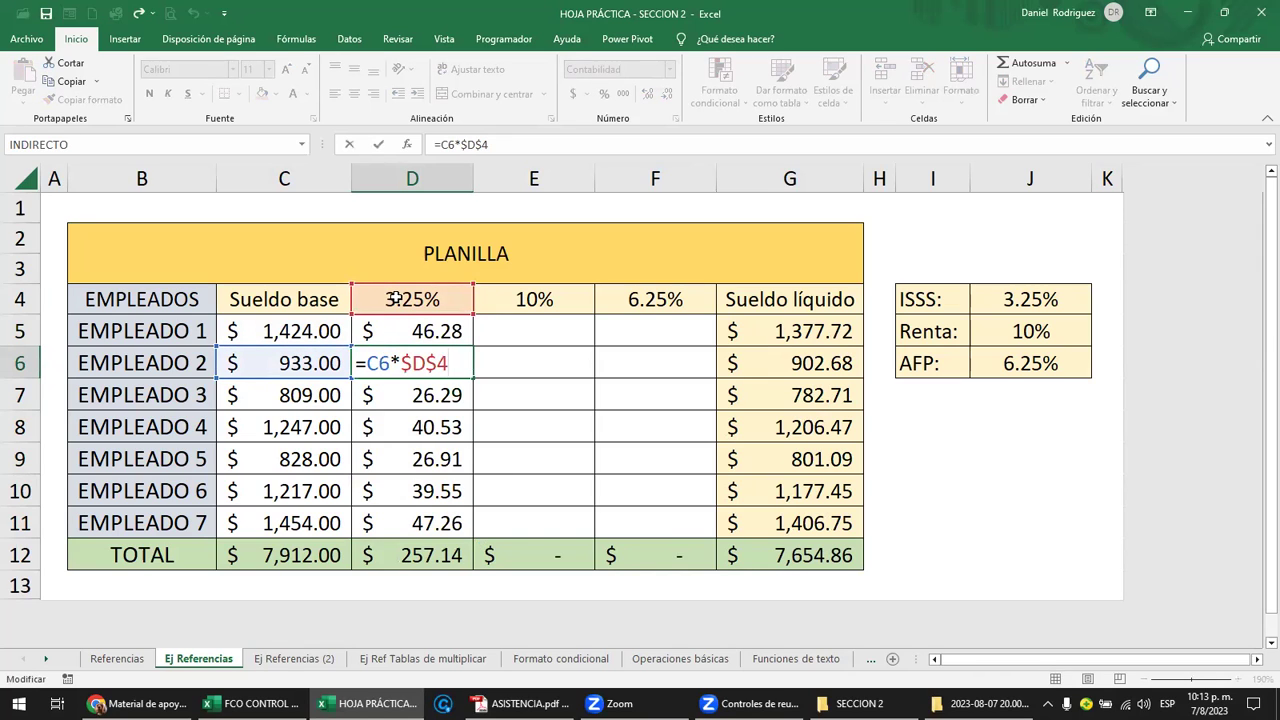
key(Escape)
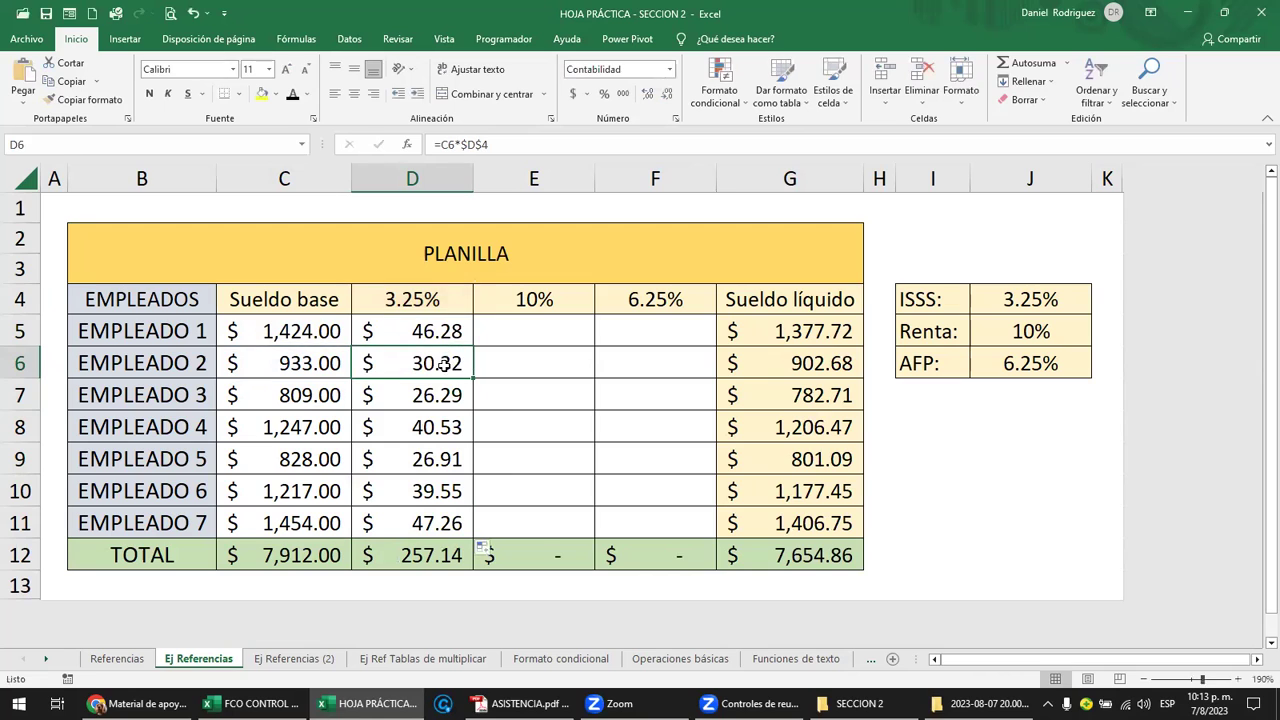
Change D5's rate reference to the mixed D$4 and refill the ISSS column through D11
double_click(430, 333)
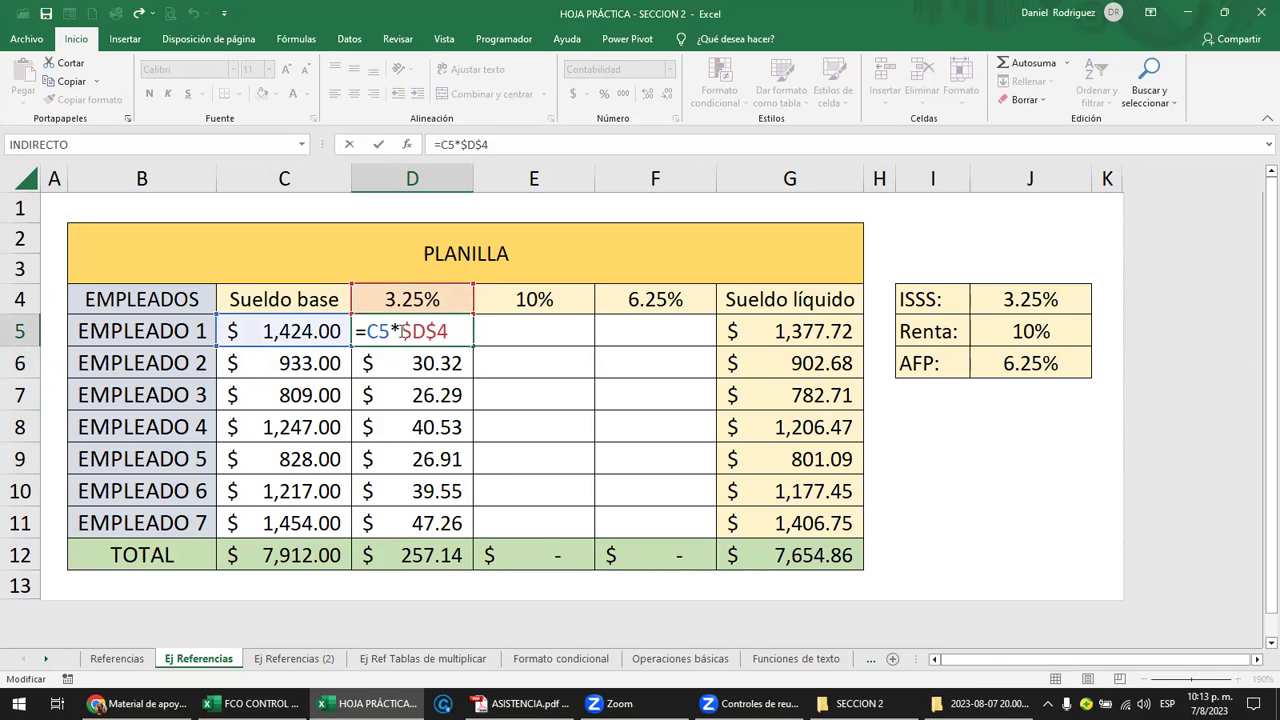
click(426, 330)
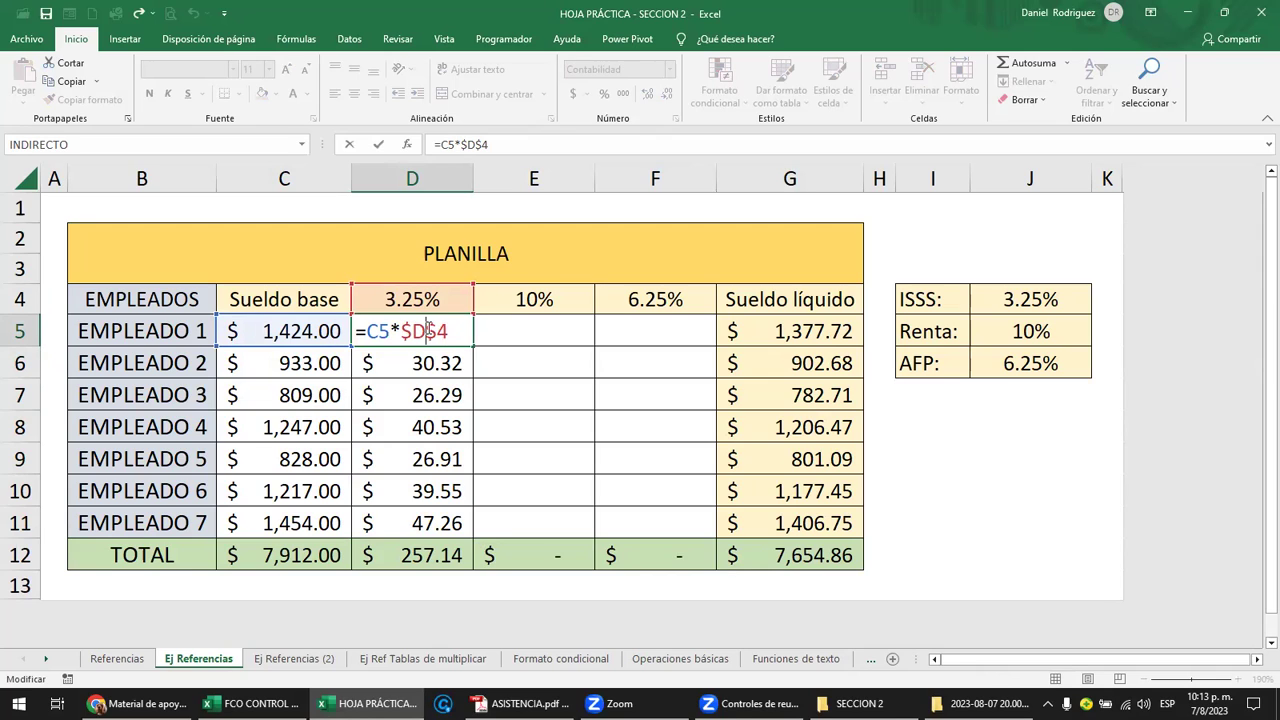
click(404, 330)
key(Delete)
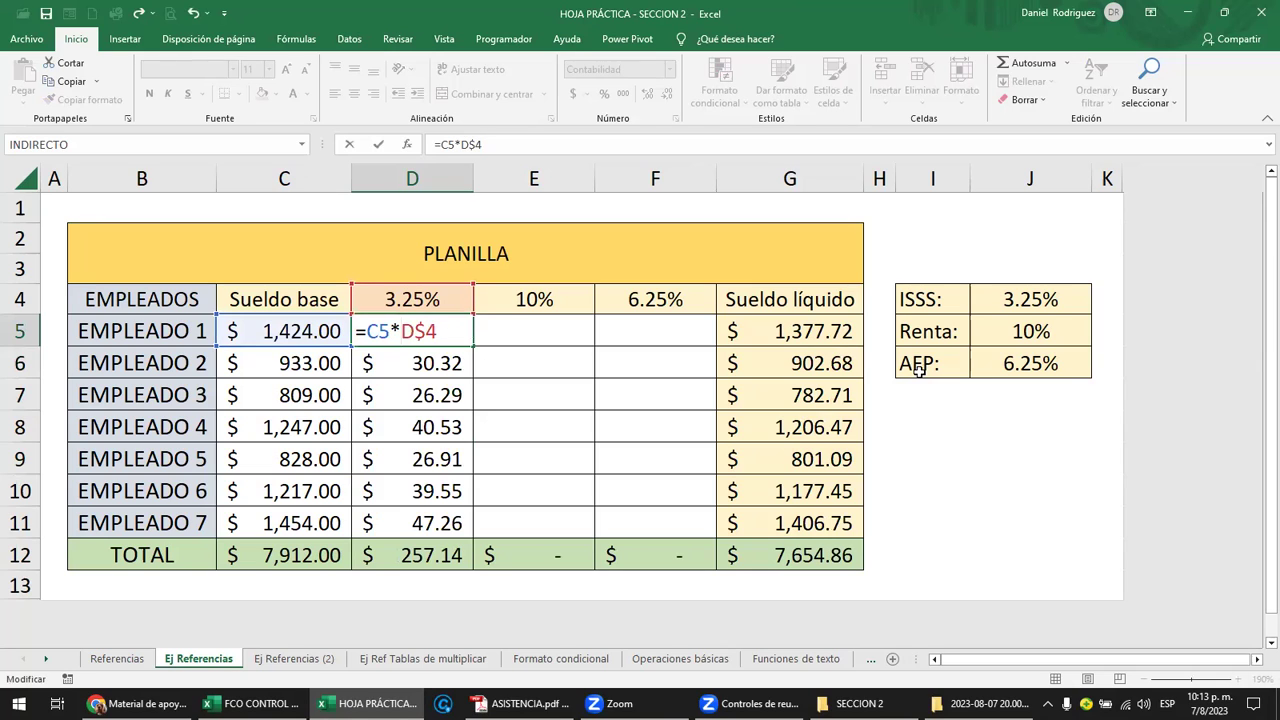
key(Return)
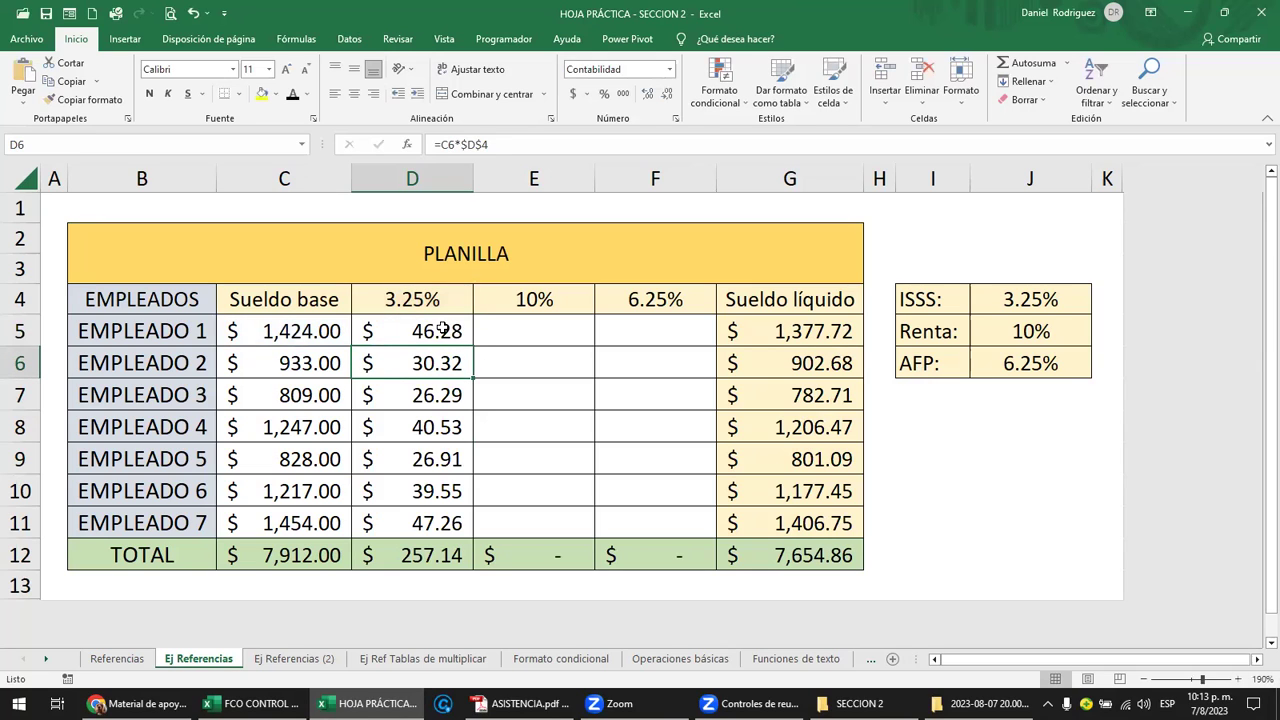
click(442, 330)
double_click(472, 346)
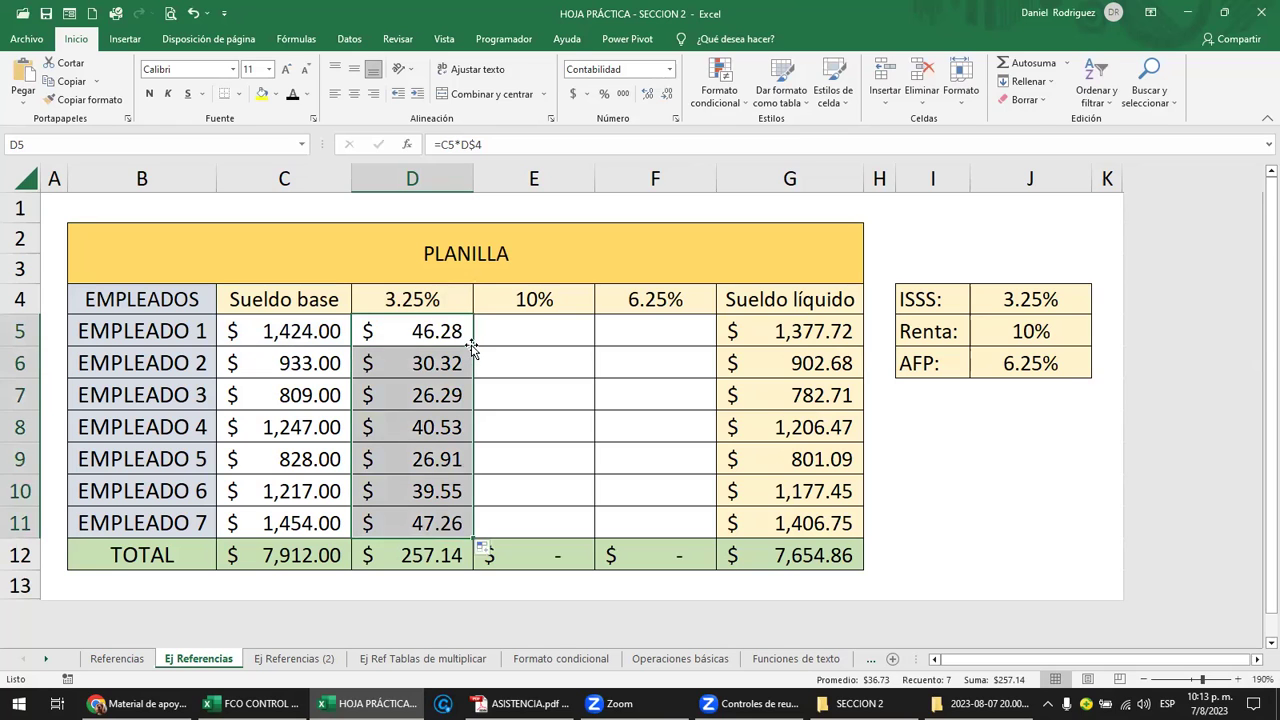
double_click(437, 367)
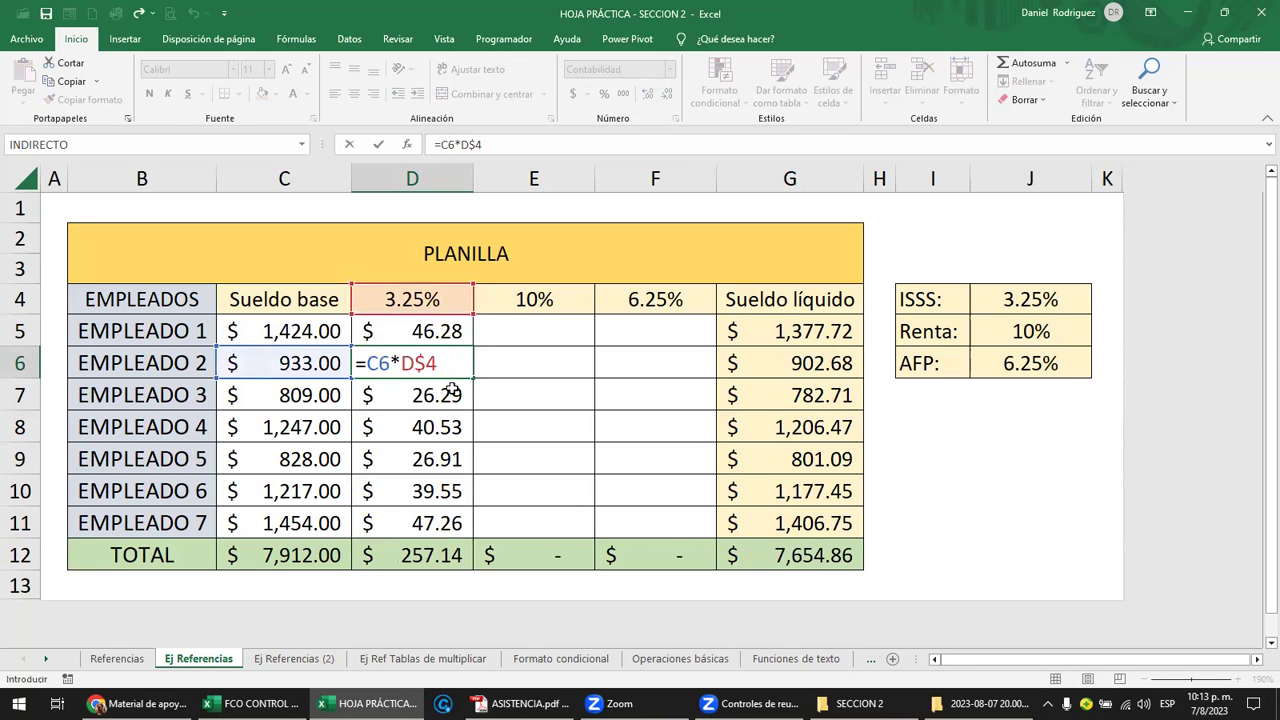
key(Escape)
key(F2)
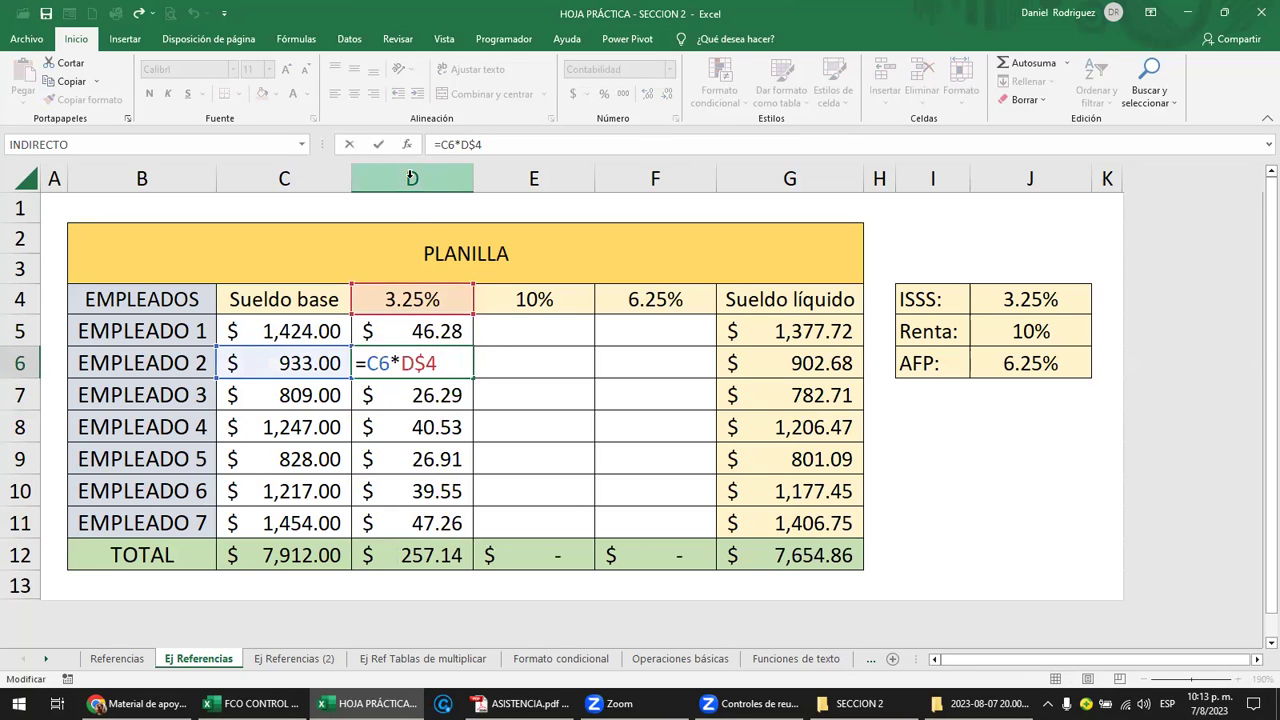
click(410, 177)
Review the 3.25% rate in D4 and D5's formula, keeping the D$4 reference
click(426, 299)
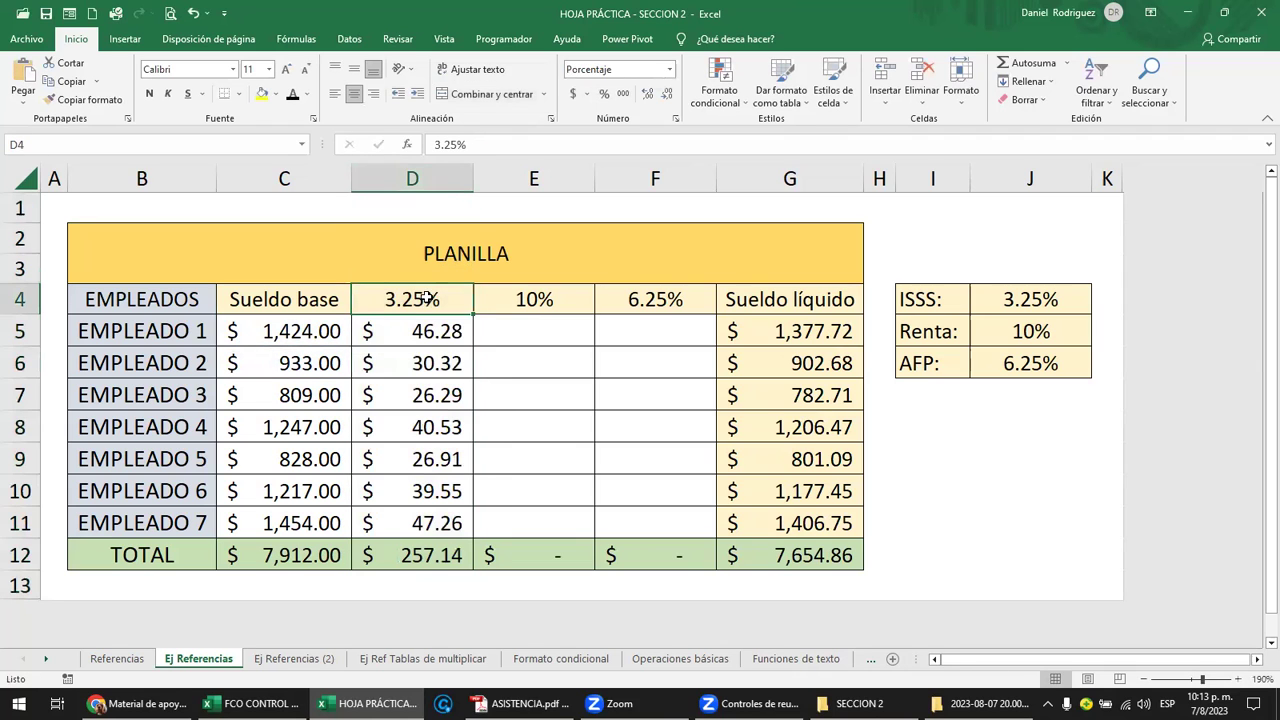
double_click(426, 299)
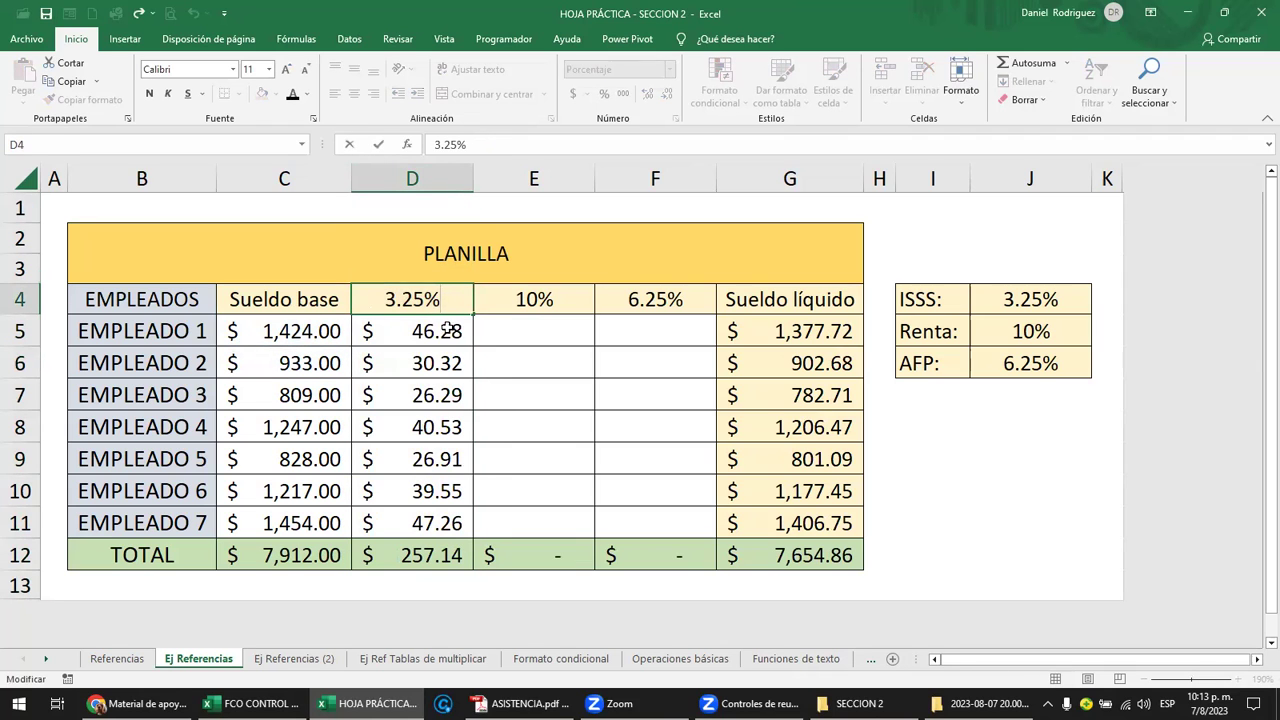
double_click(449, 329)
key(Escape)
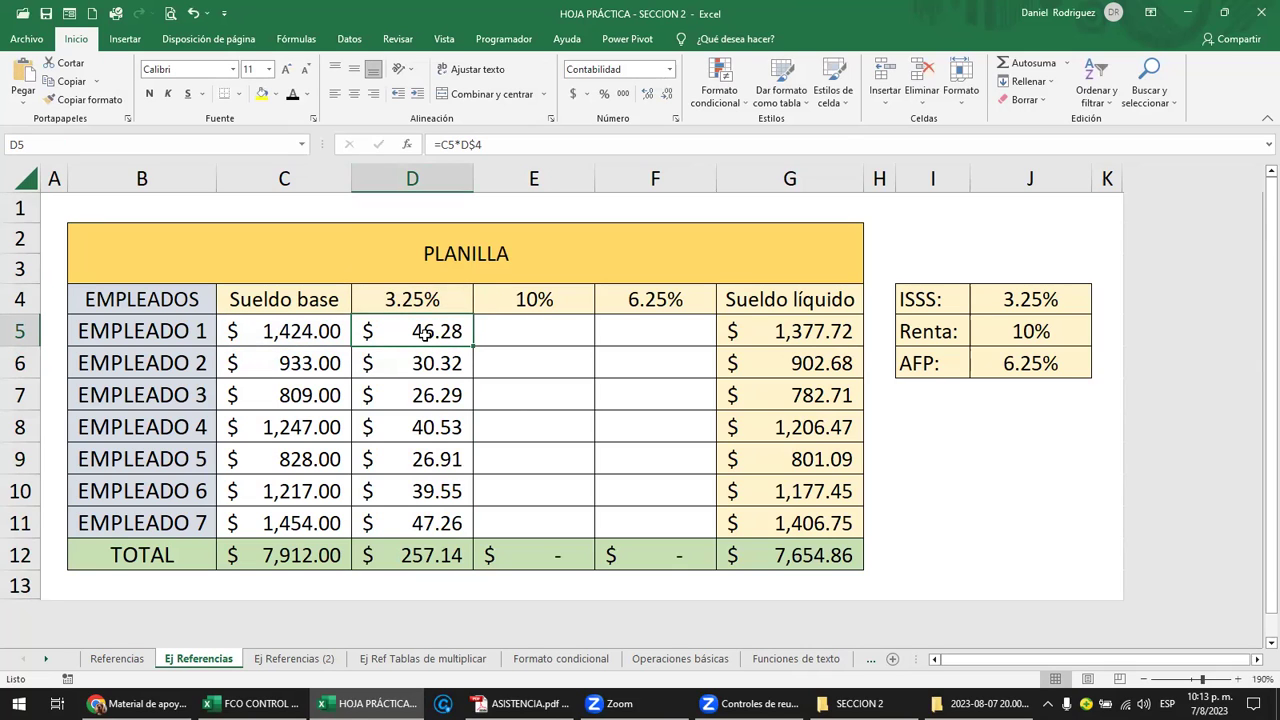
double_click(425, 333)
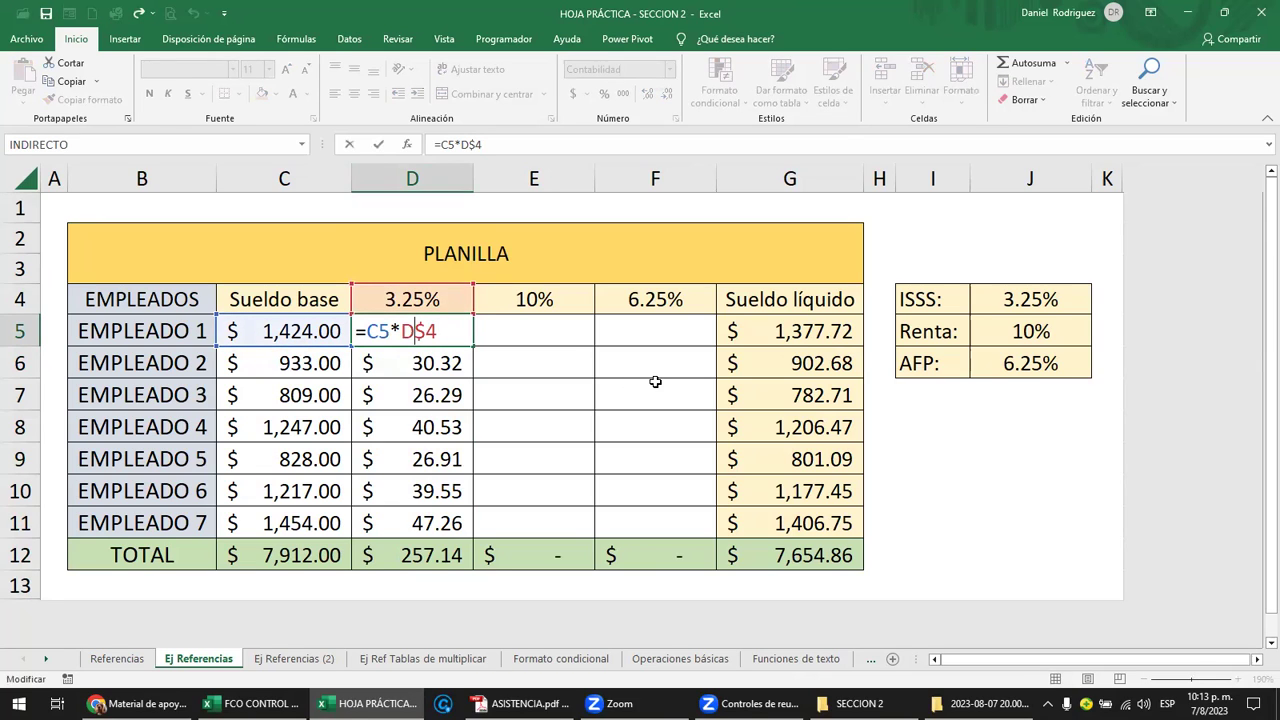
key(F4)
key(F4)
key(F4)
key(F4)
key(Return)
Enter =C5*$E$4 in E5, giving Empleado 1 a 142.40 Renta deduction
click(538, 331)
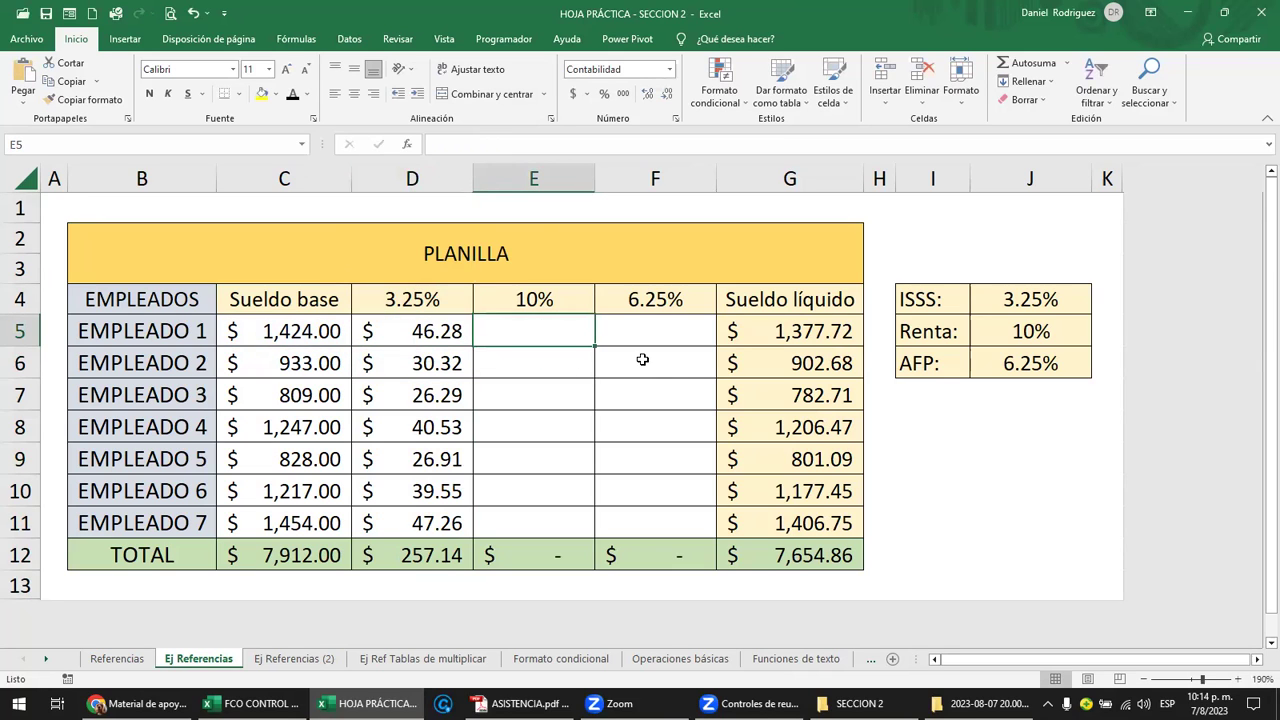
text(=)
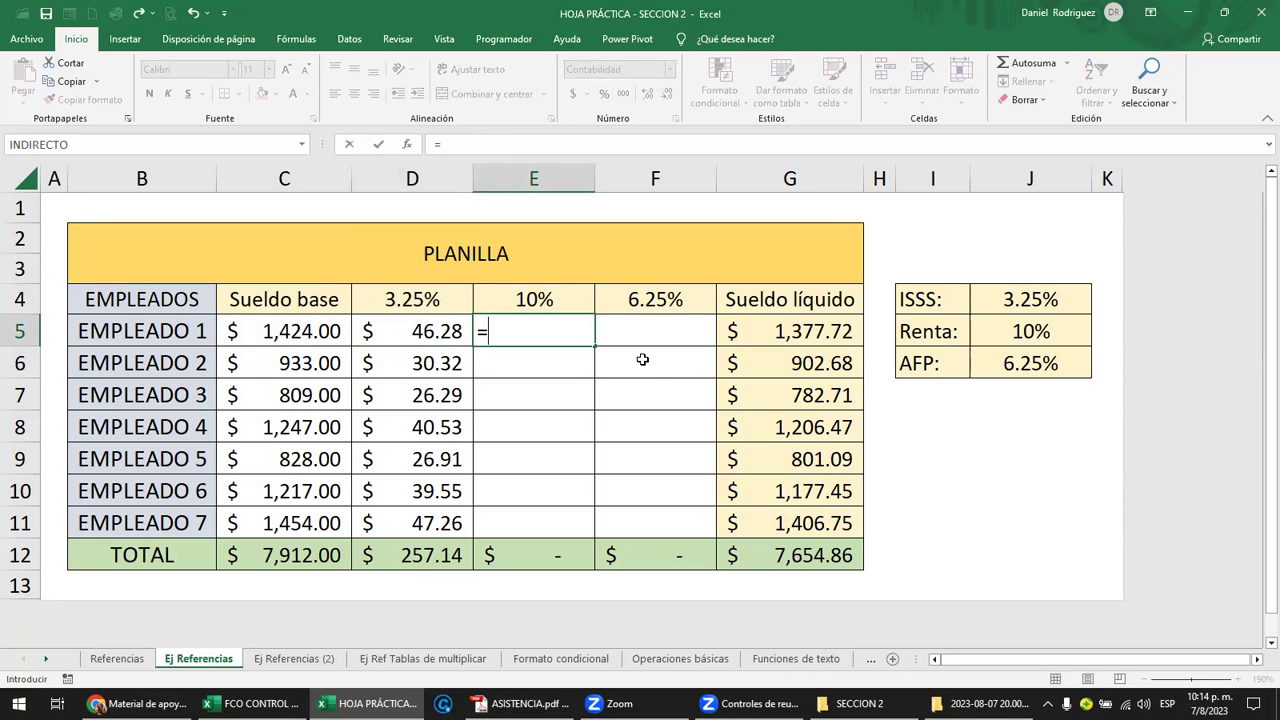
click(313, 333)
text(*)
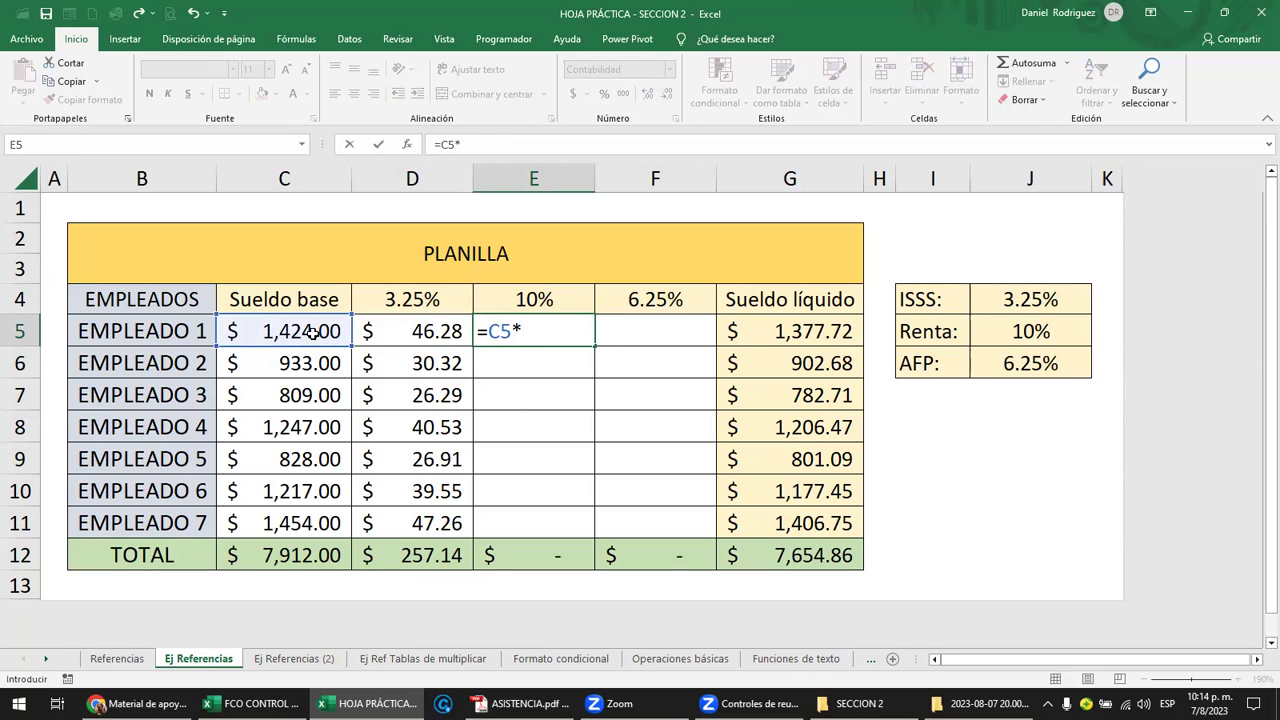
click(539, 302)
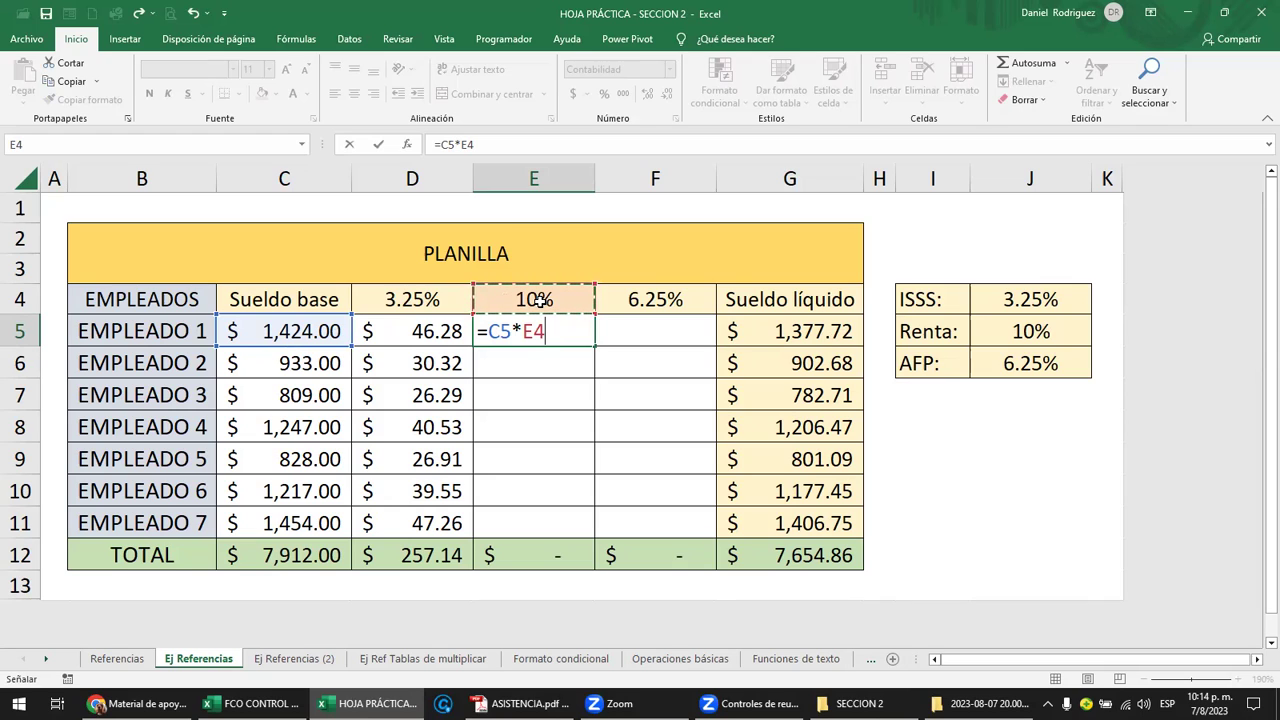
key(F4)
key(Return)
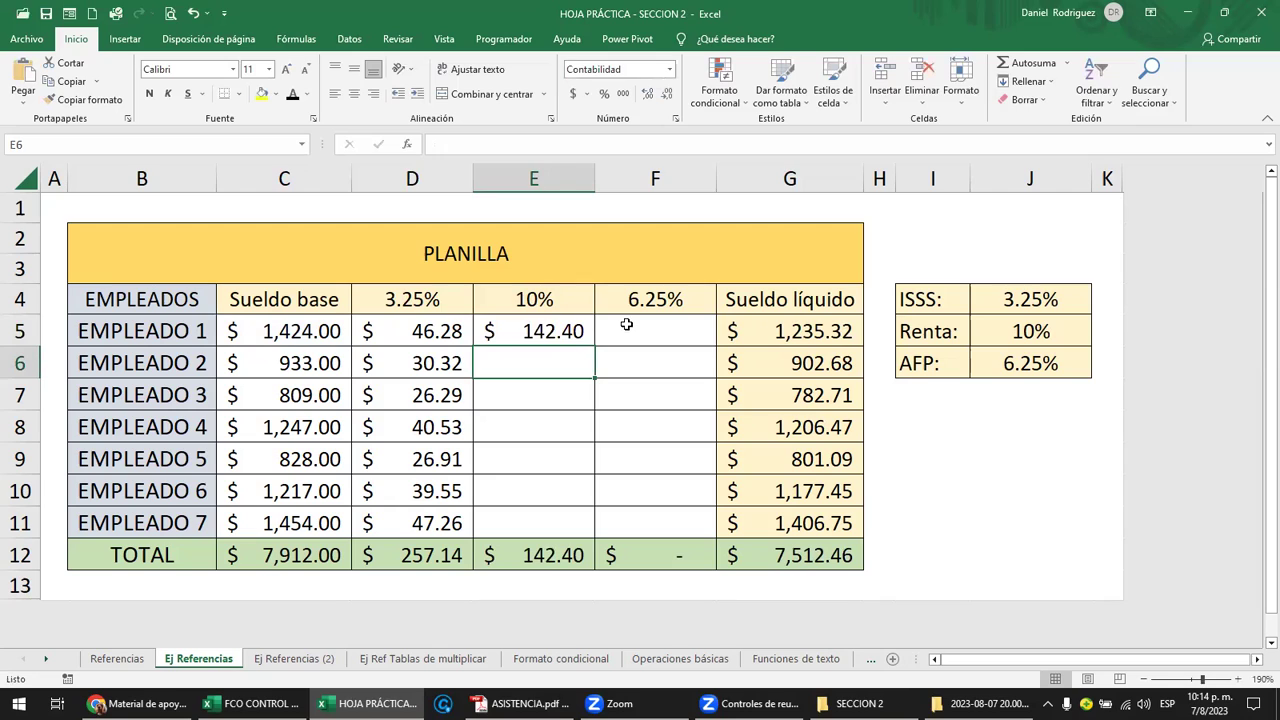
click(630, 326)
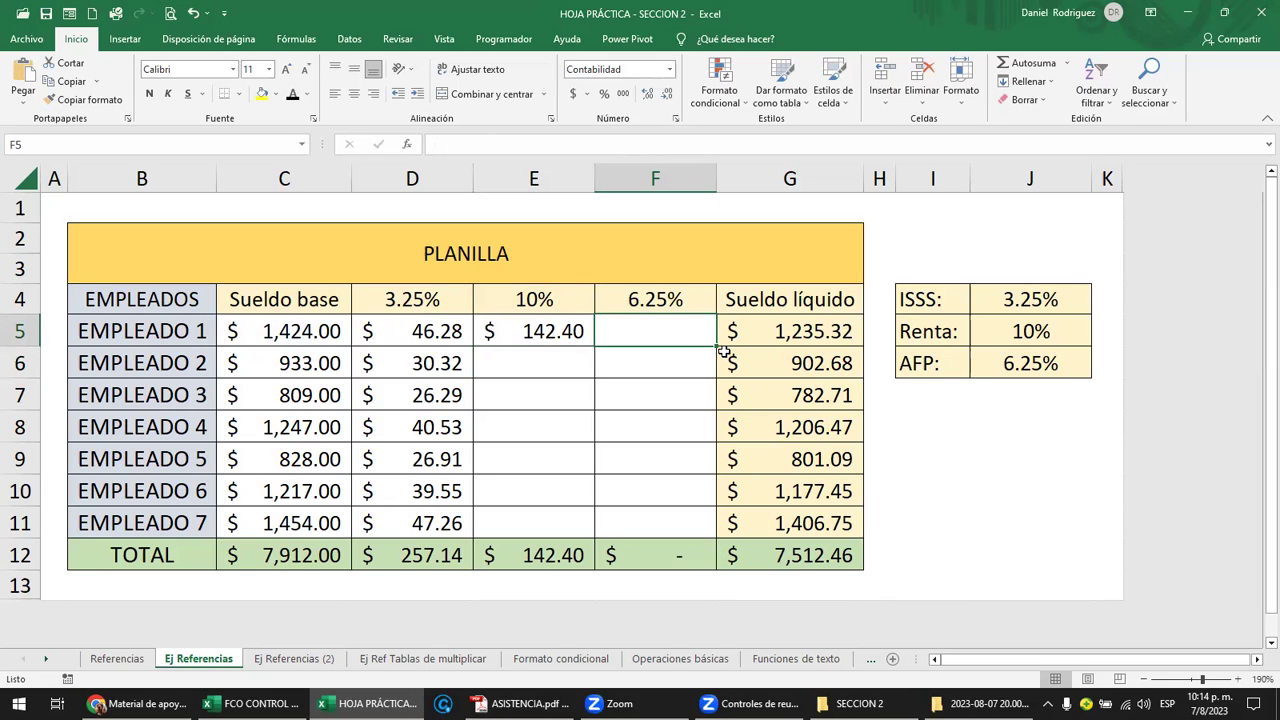
Enter the AFP formula =C5*F$4 in F5 for the first employee
text(=)
click(311, 331)
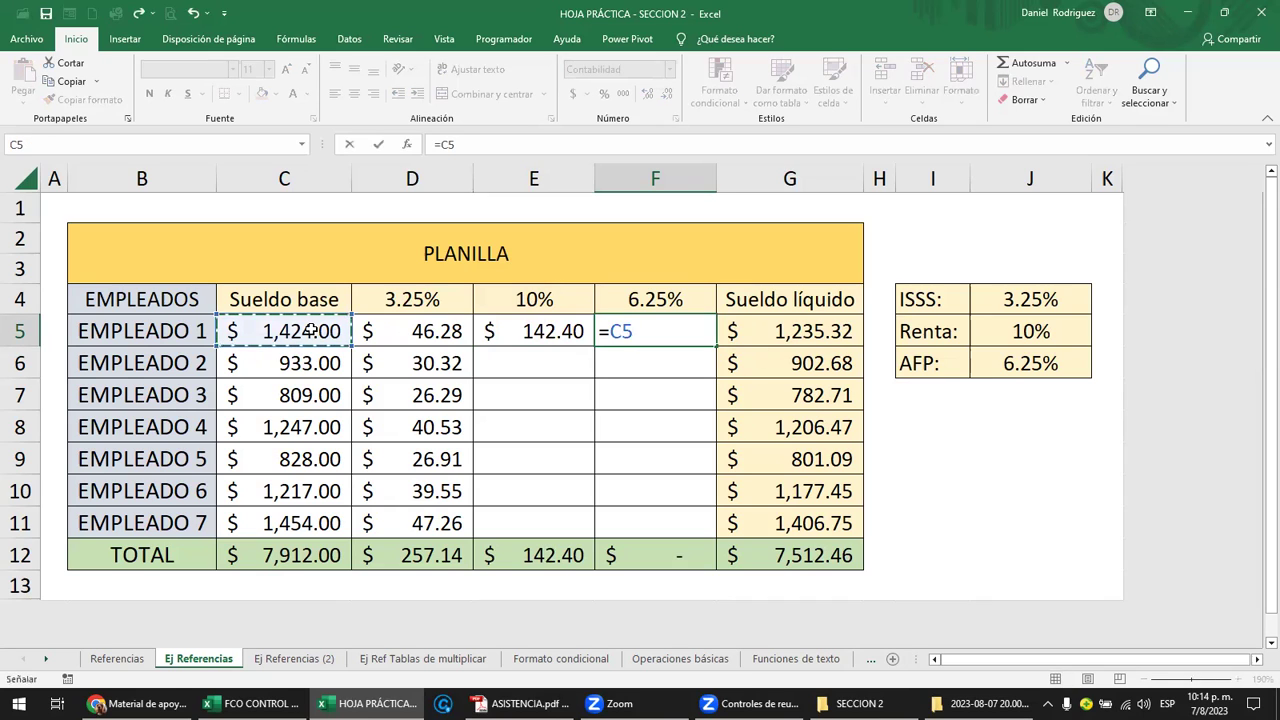
text(*)
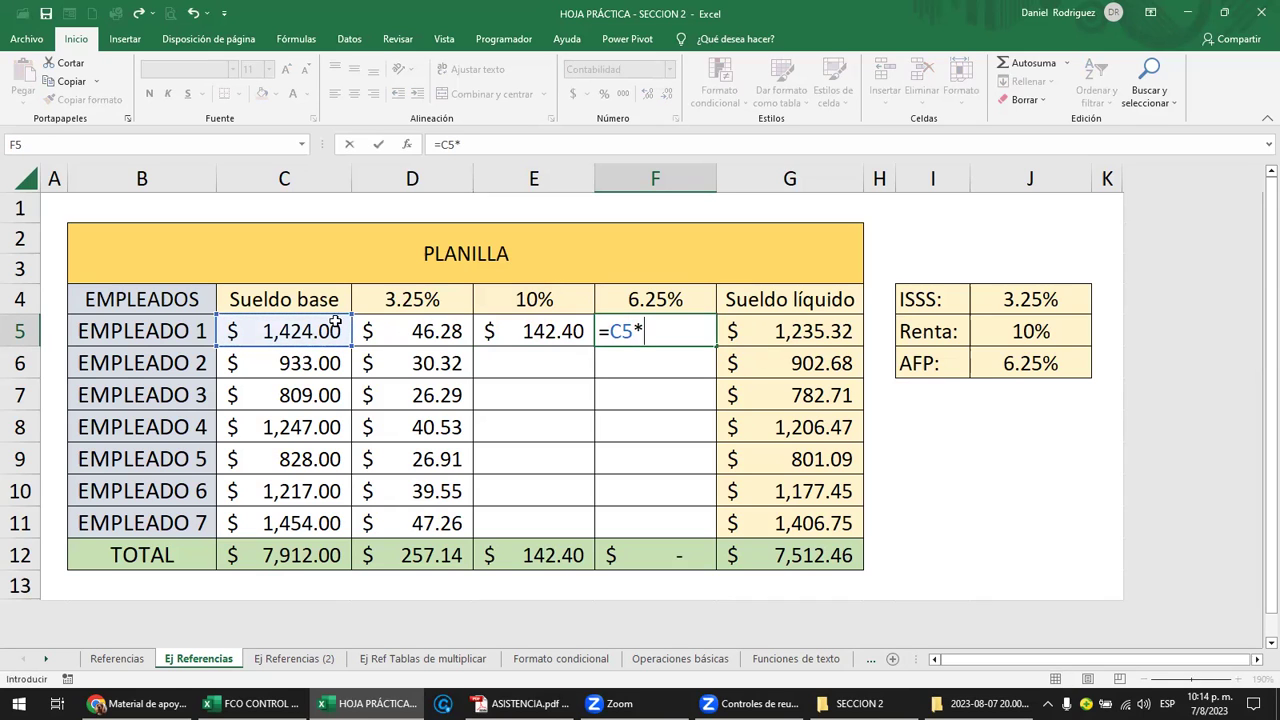
click(628, 300)
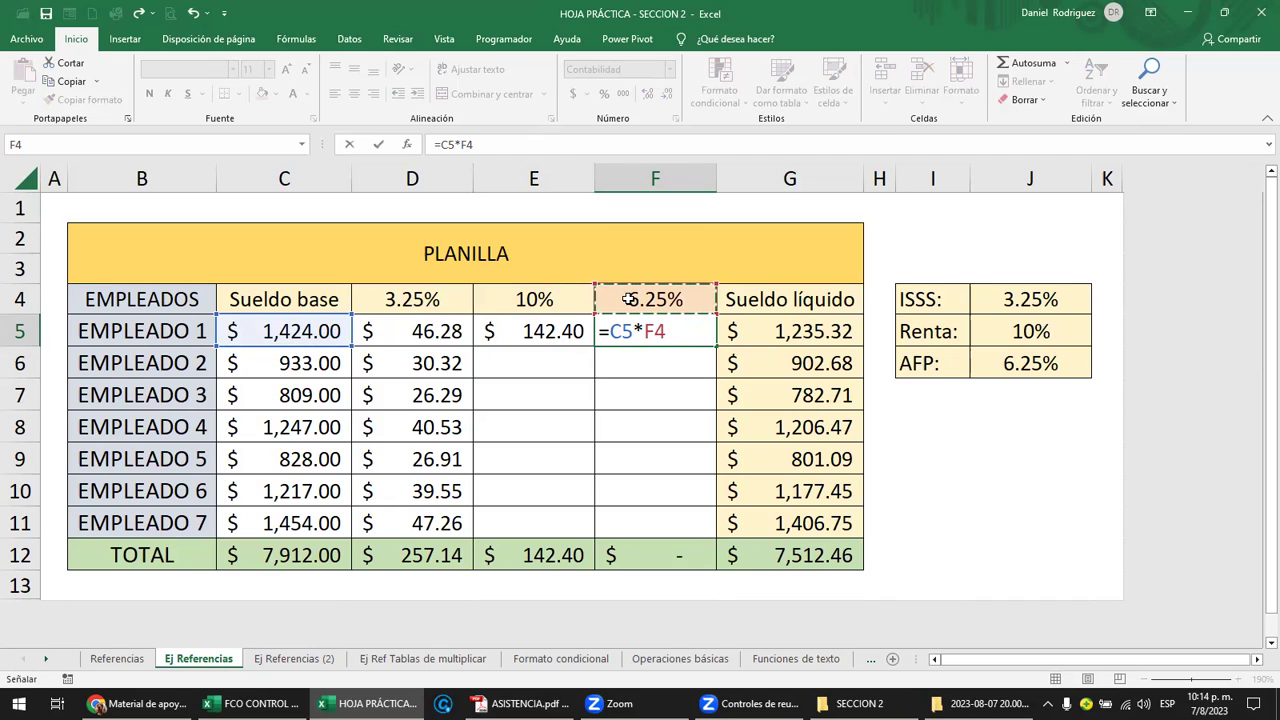
key(F4)
click(644, 331)
key(Delete)
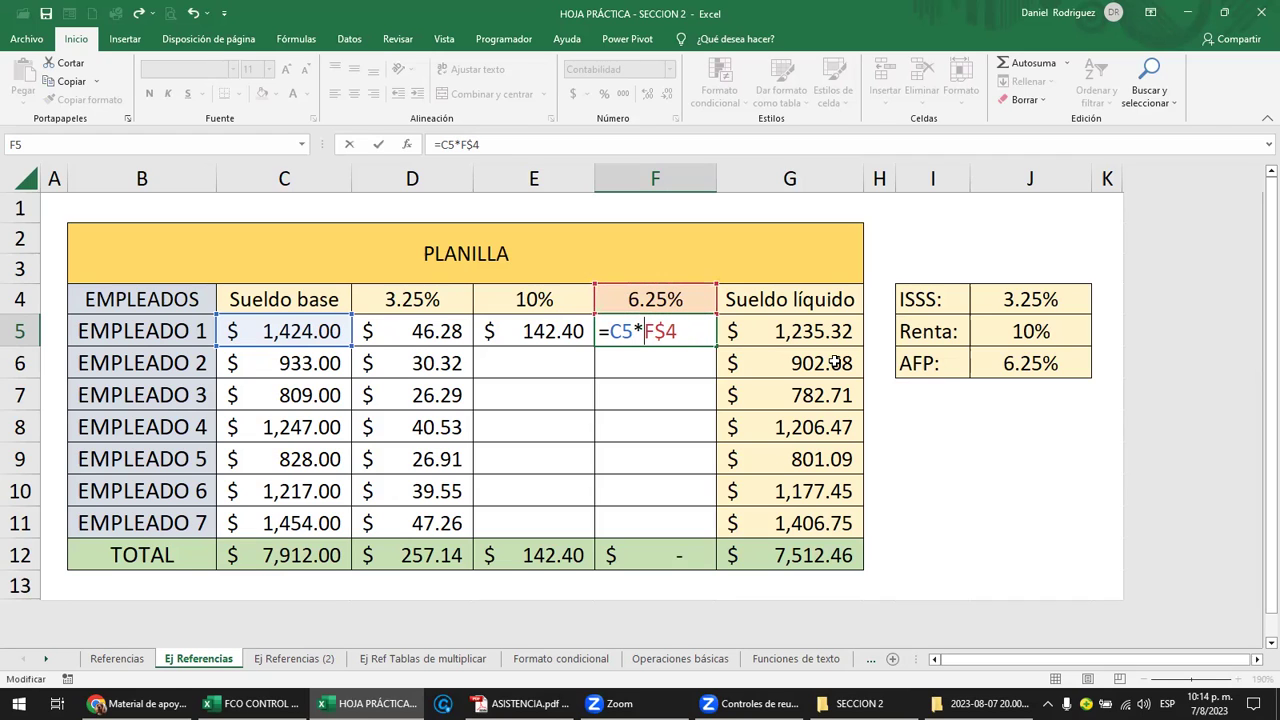
key(Return)
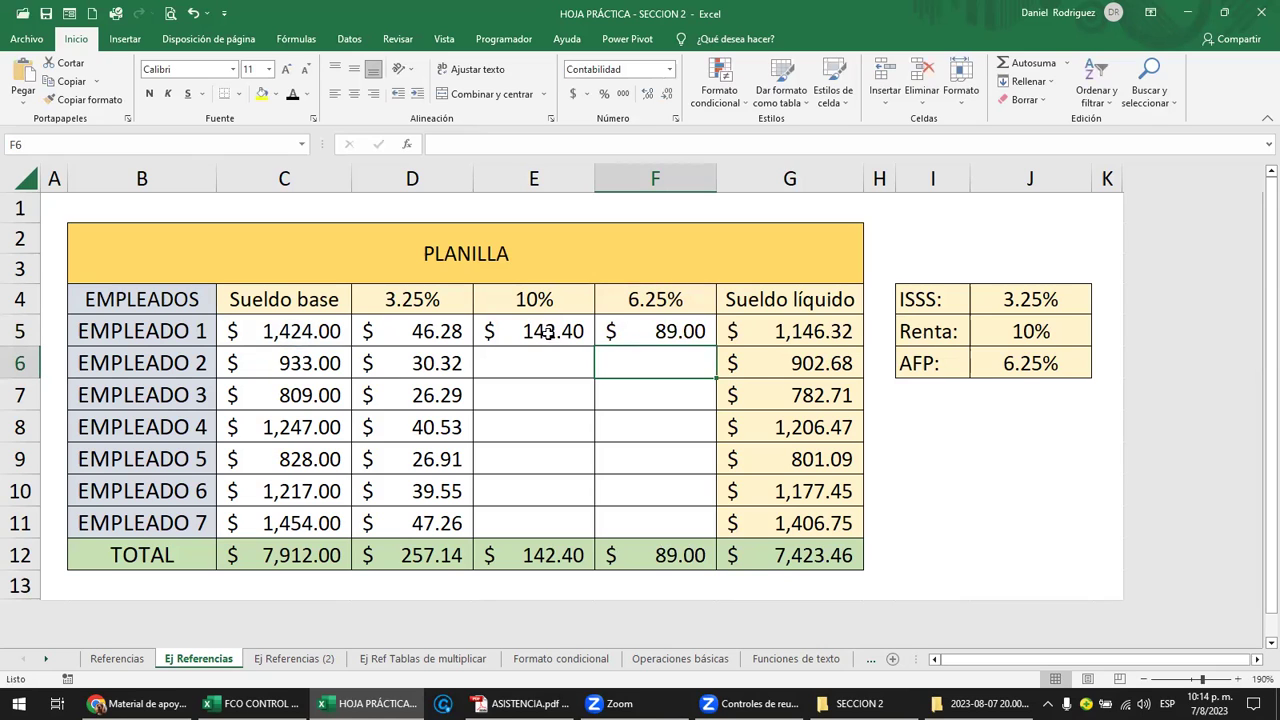
Copy the AFP formula down to F11 and verify the copied formulas in F6, F7 and F11
click(676, 333)
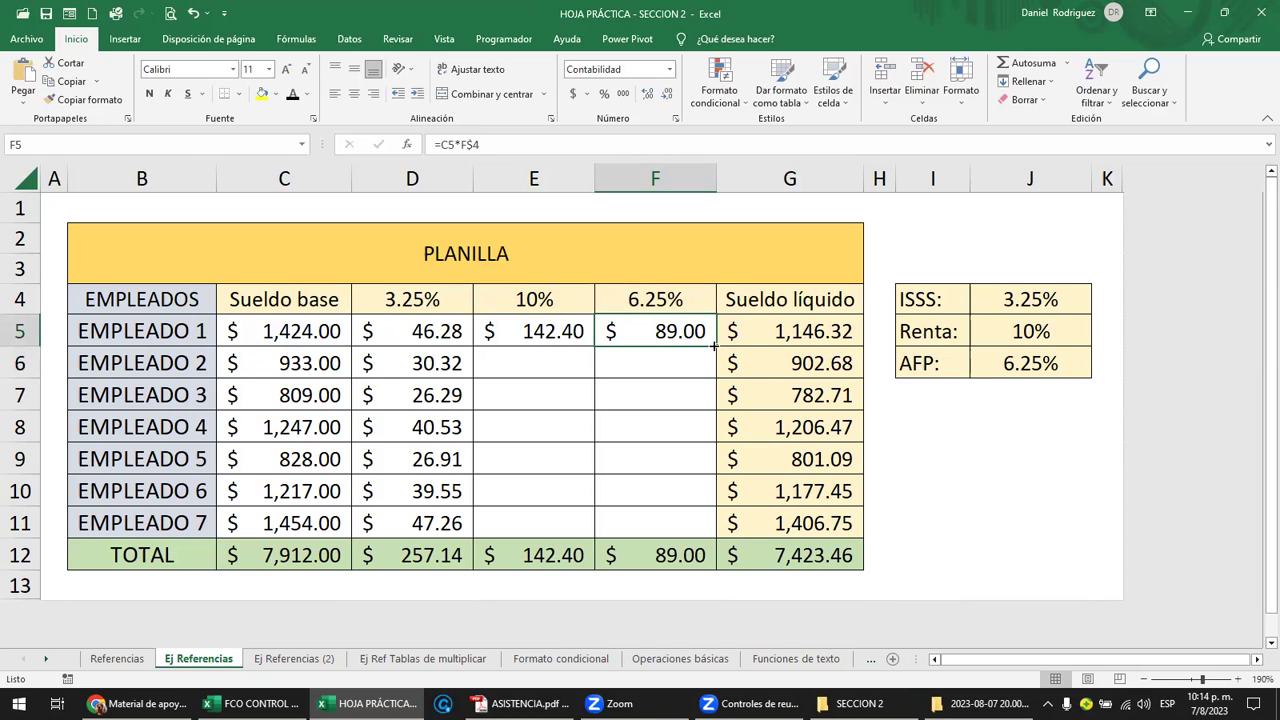
drag(715, 346, 715, 532)
click(690, 368)
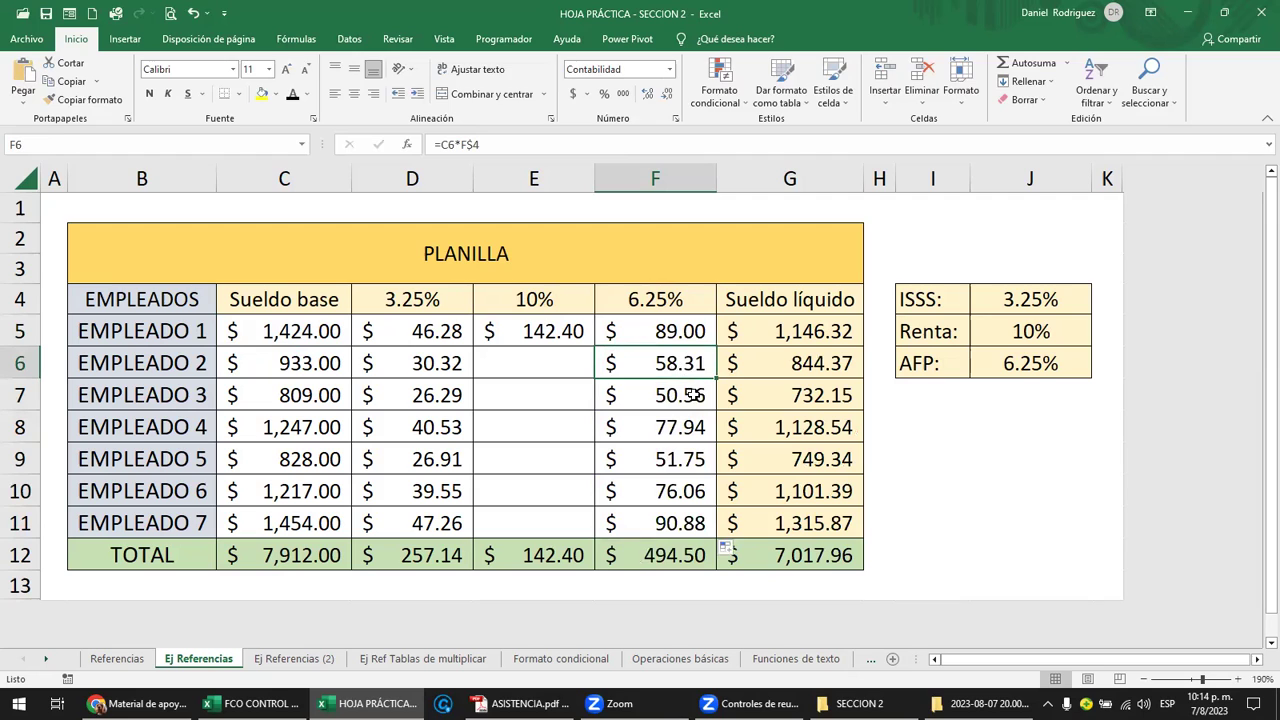
key(F2)
key(Escape)
click(684, 412)
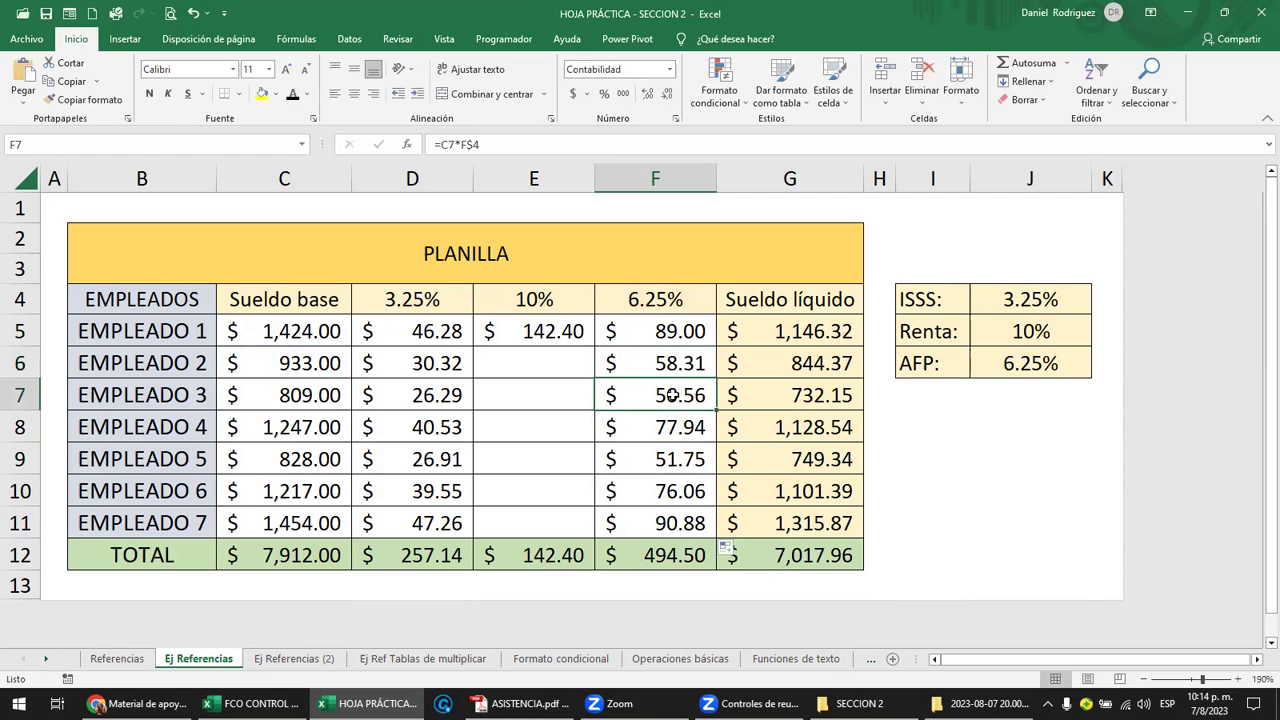
key(F2)
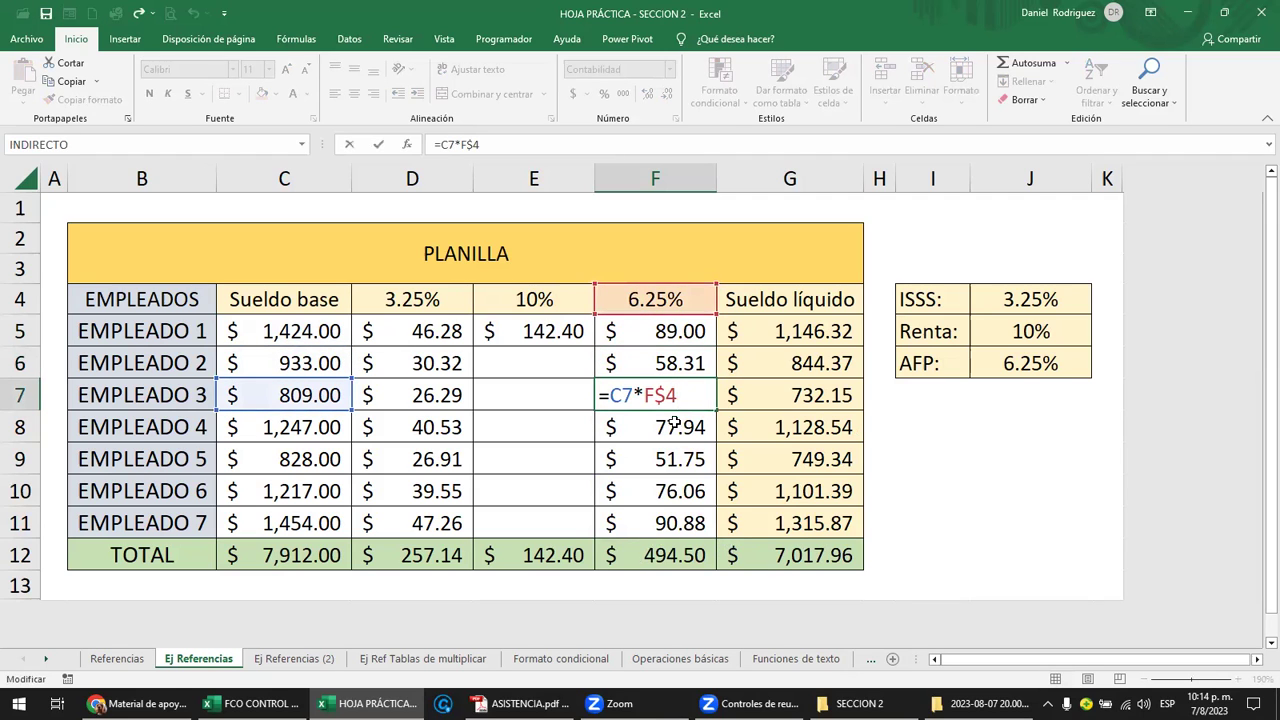
key(Escape)
click(678, 525)
key(F2)
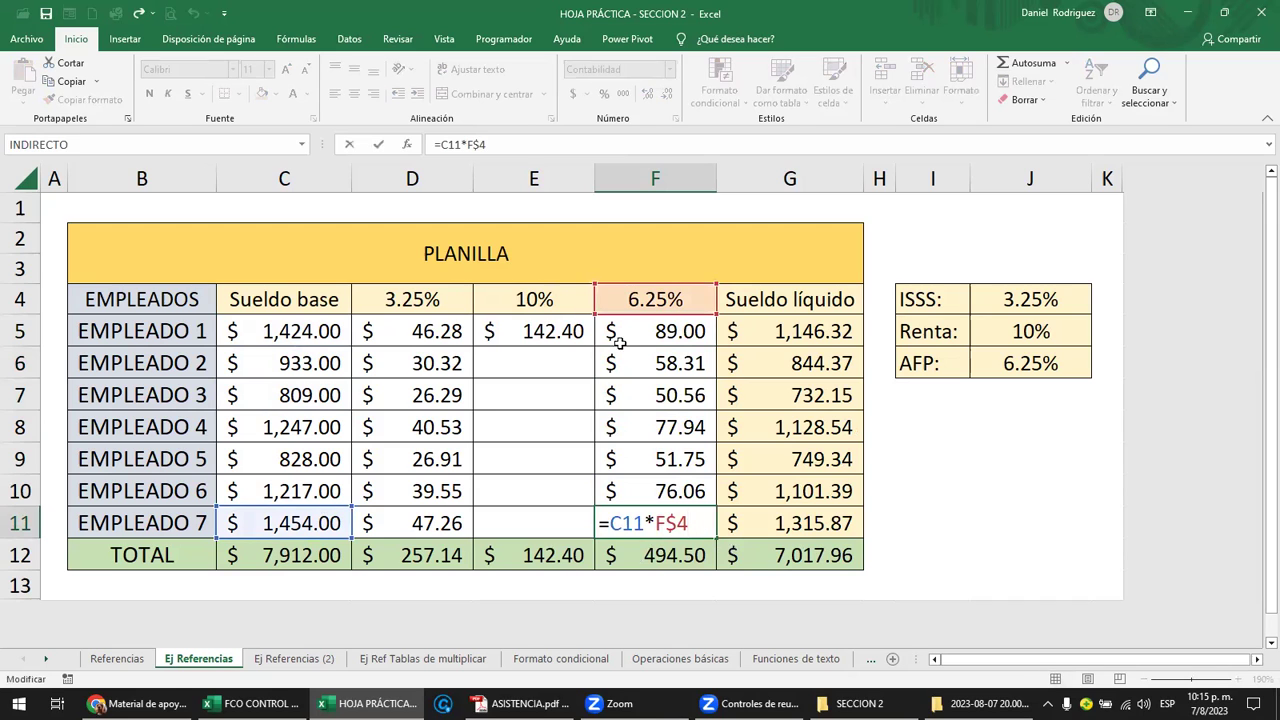
click(650, 328)
Fill the Renta formula from E5 down to E11 and select the TOTAL row figures
click(552, 340)
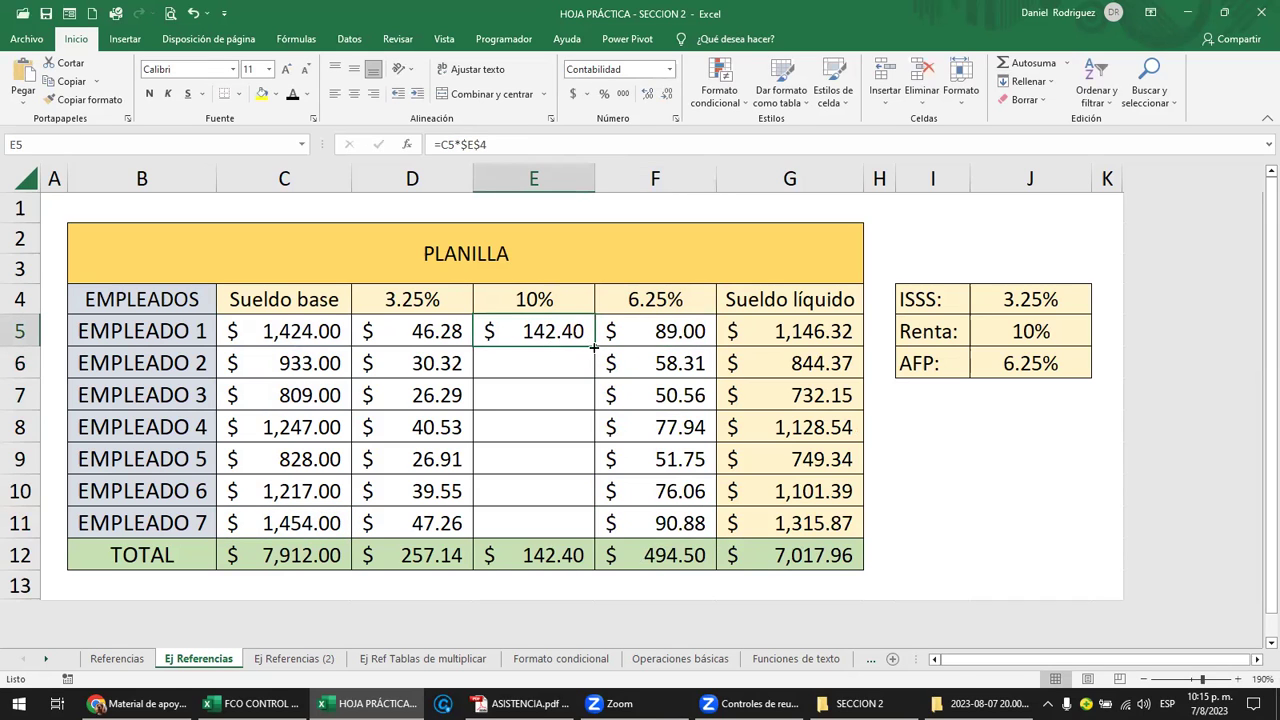
double_click(594, 346)
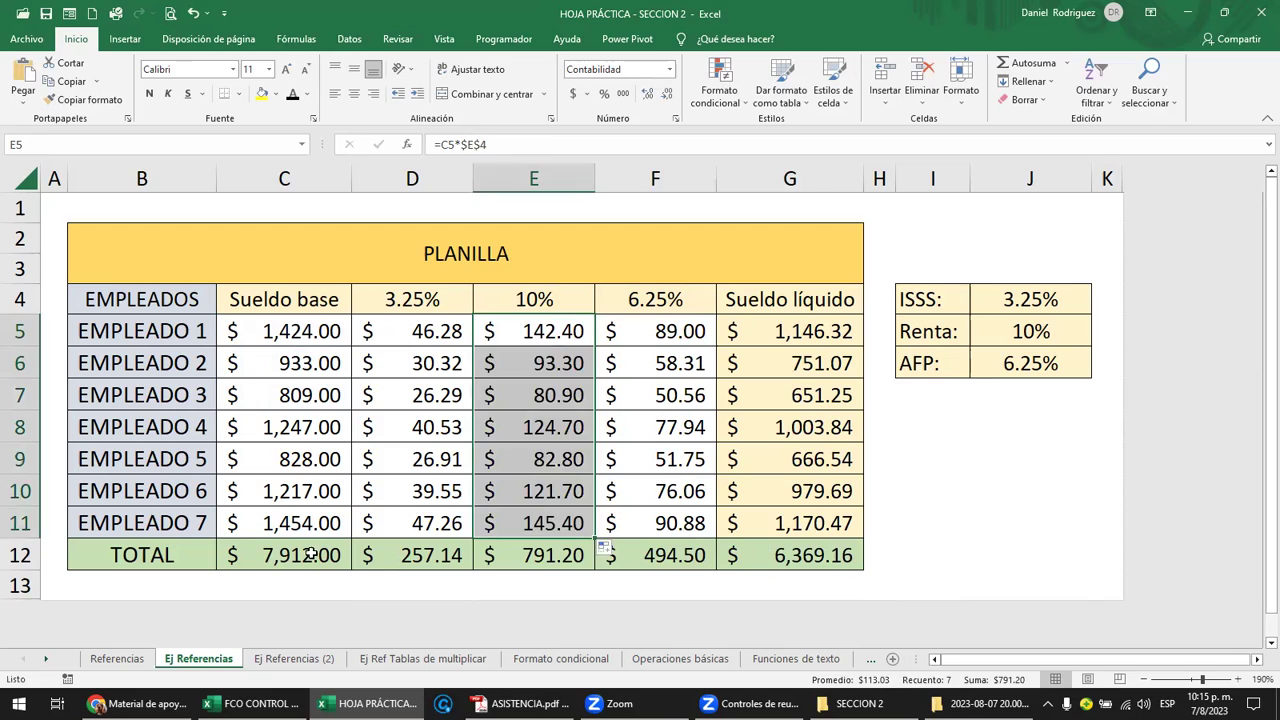
drag(310, 553, 783, 560)
Clear the TOTAL row and Sueldo líquido values, then AutoSum C5:G12 for row and column totals
key(Delete)
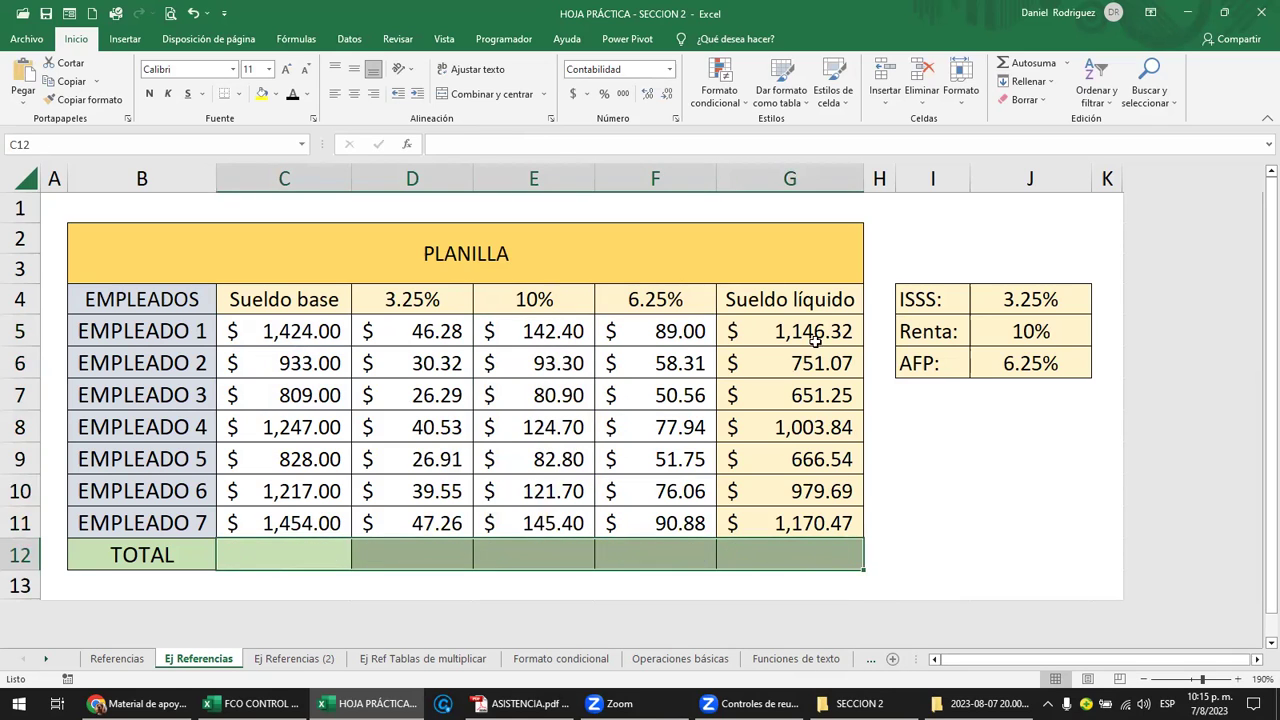
drag(814, 337, 822, 521)
key(Delete)
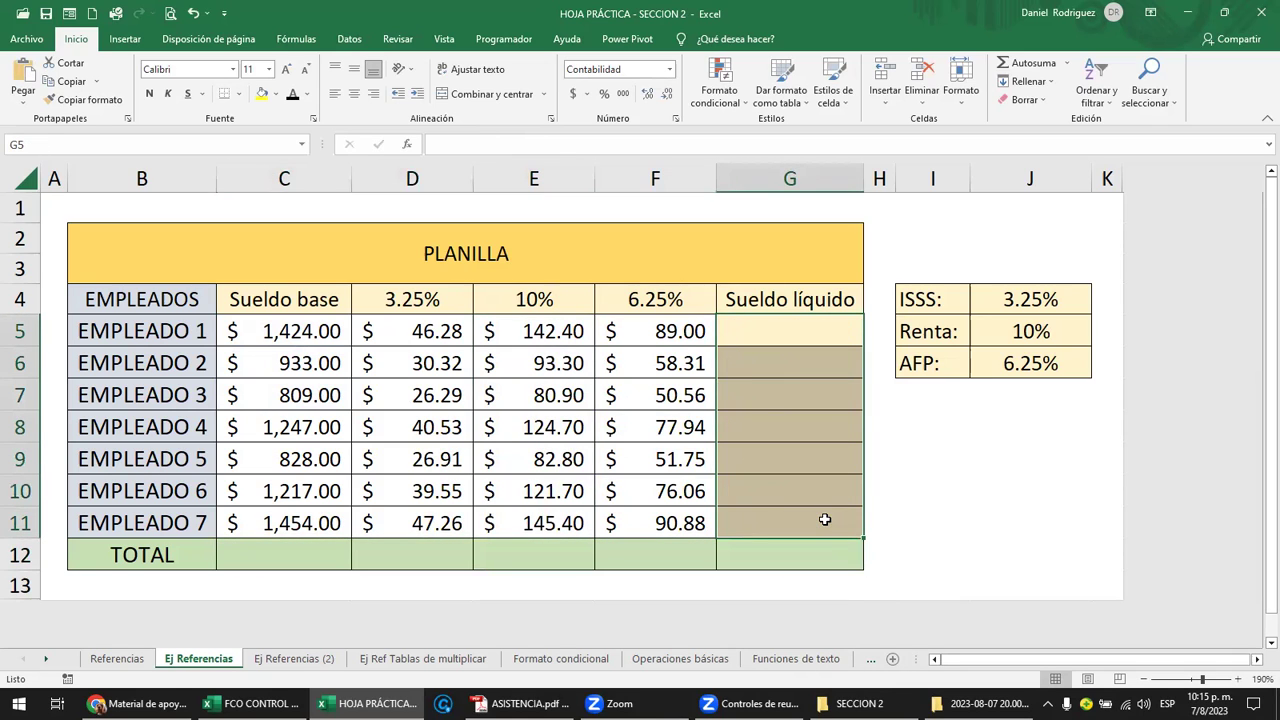
drag(281, 306, 731, 367)
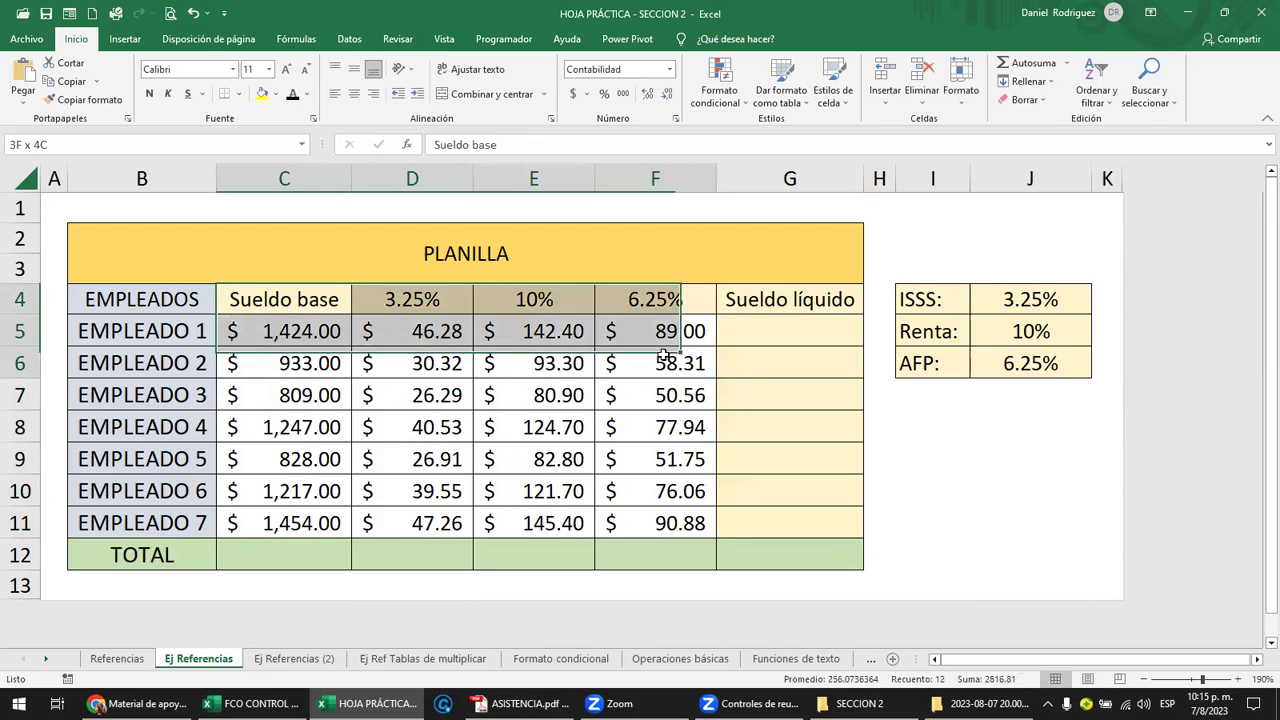
mouse_move(340, 330)
mouse_down()
mouse_move(646, 367)
mouse_move(765, 543)
mouse_up()
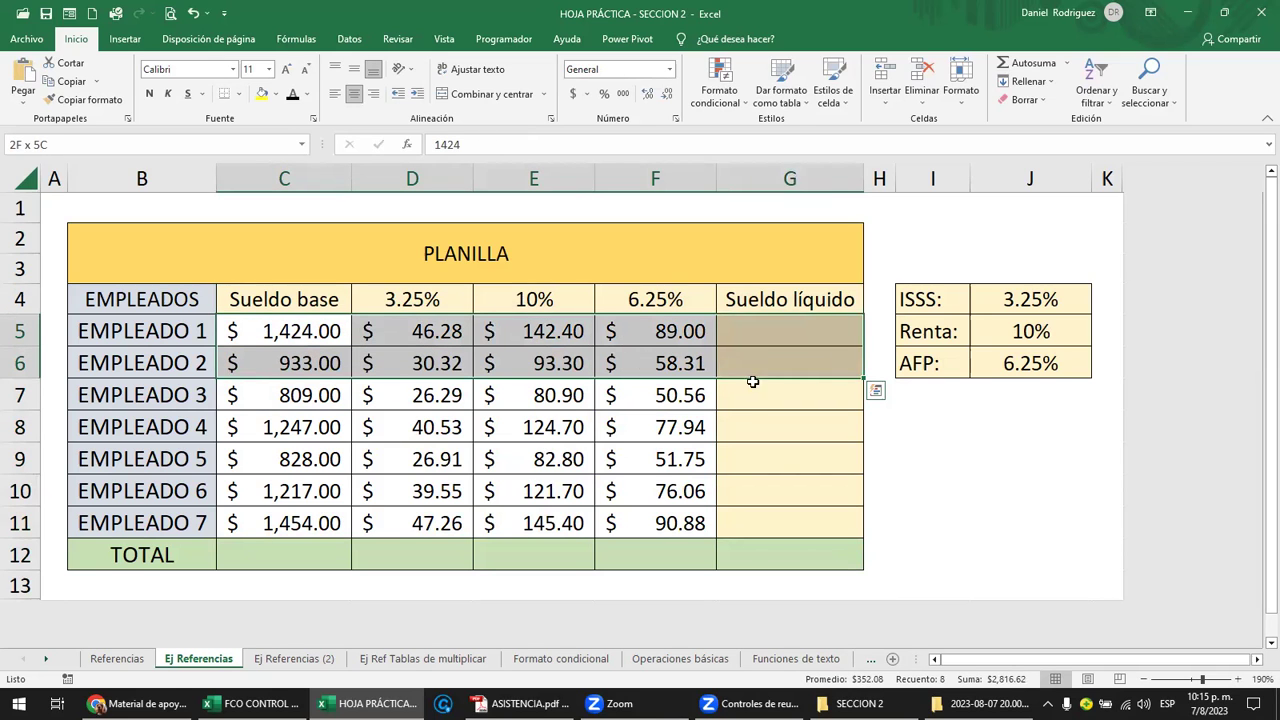
mouse_move(275, 331)
mouse_down()
mouse_move(757, 336)
mouse_move(757, 553)
mouse_up()
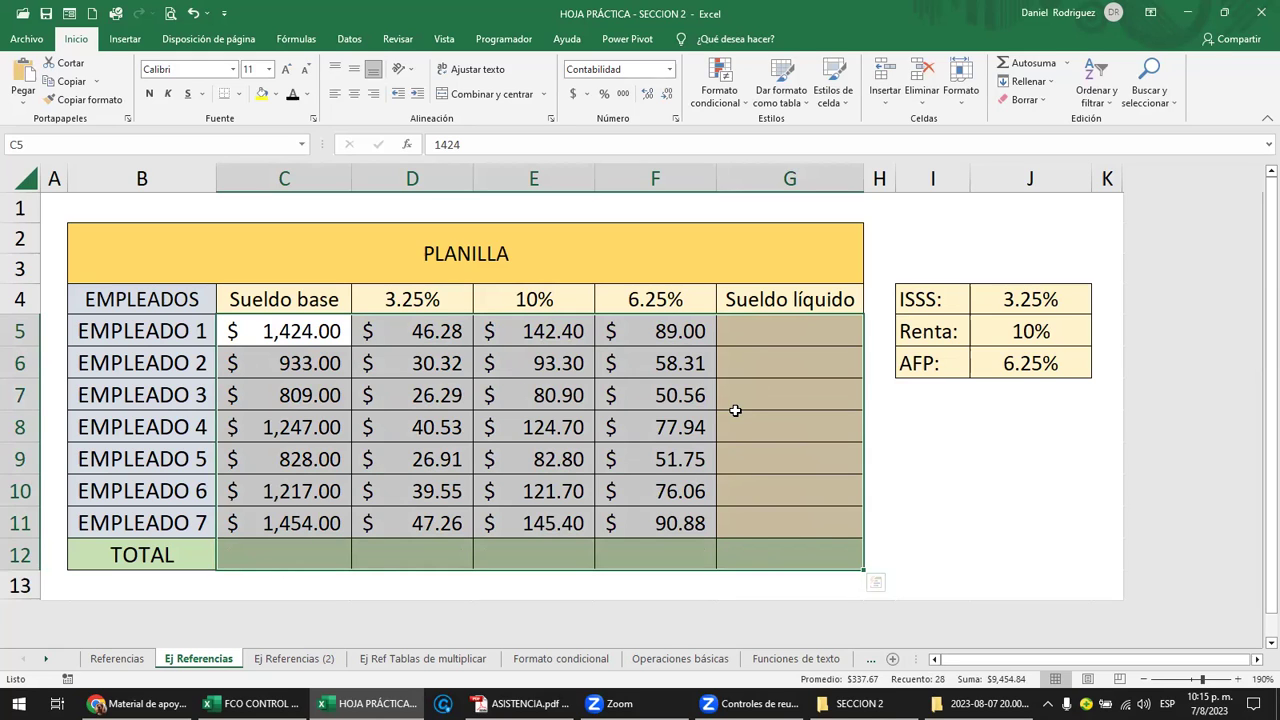
key(alt+equal)
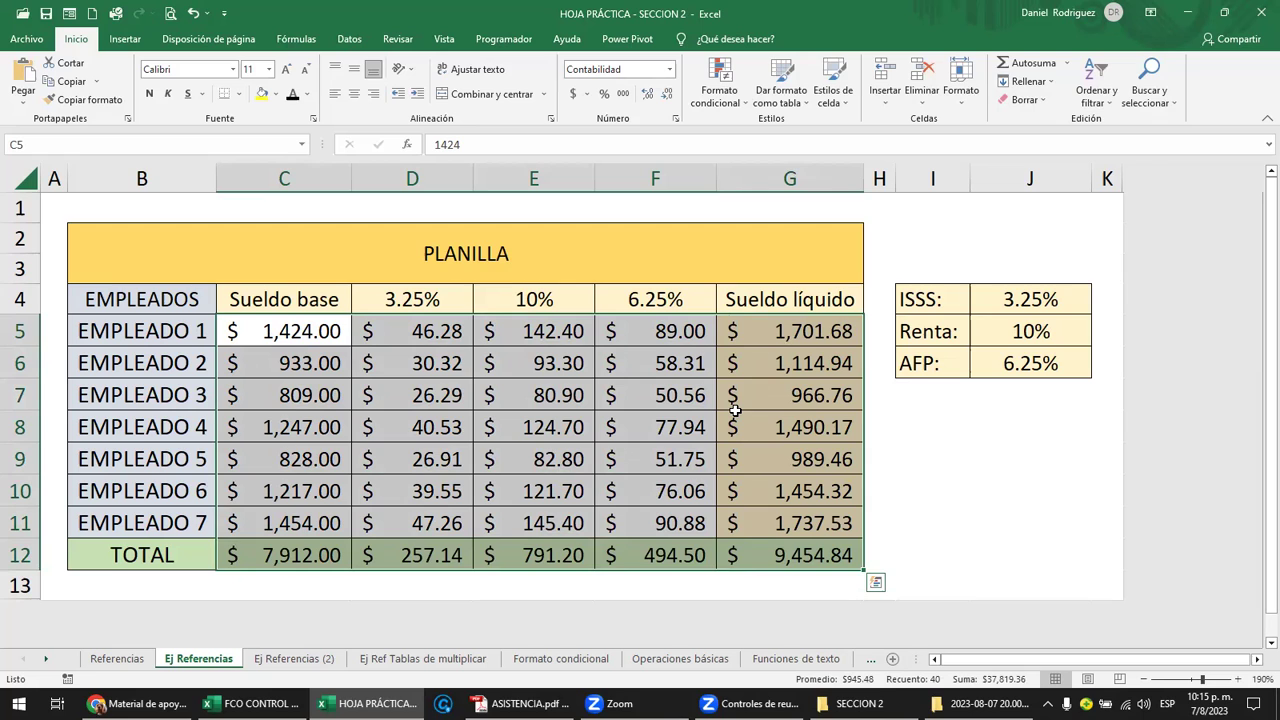
click(793, 330)
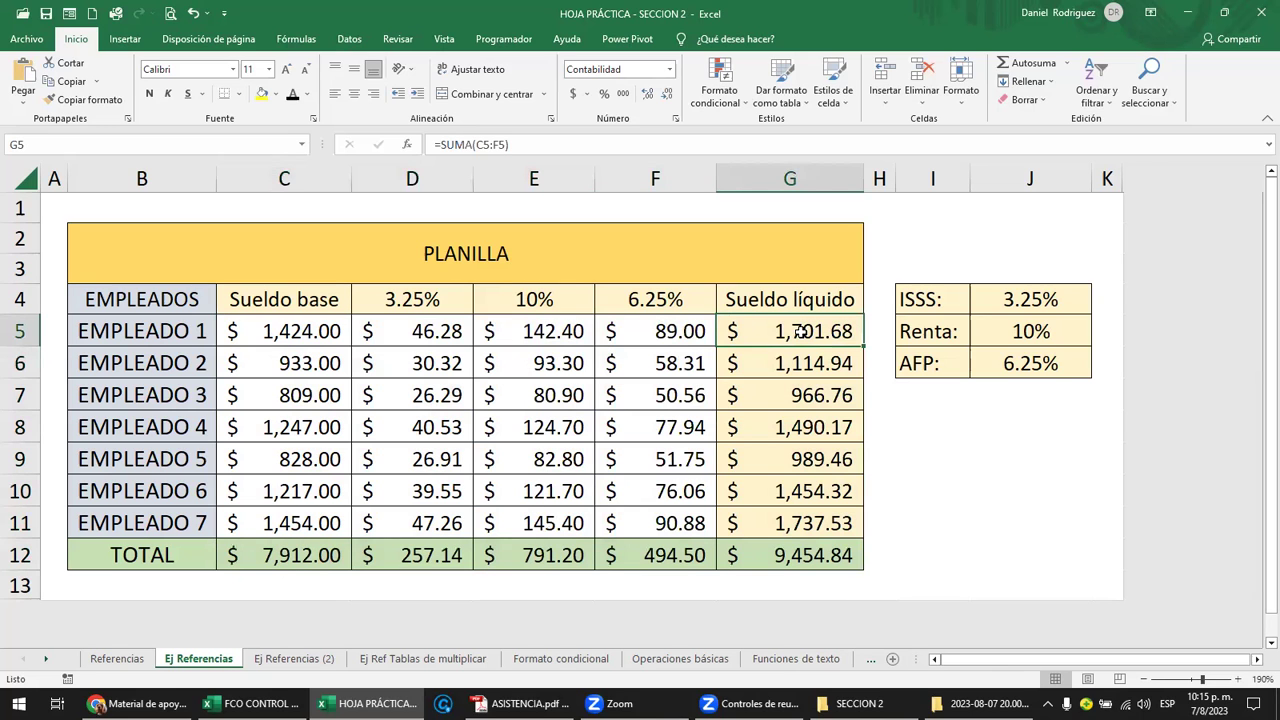
drag(793, 330, 800, 555)
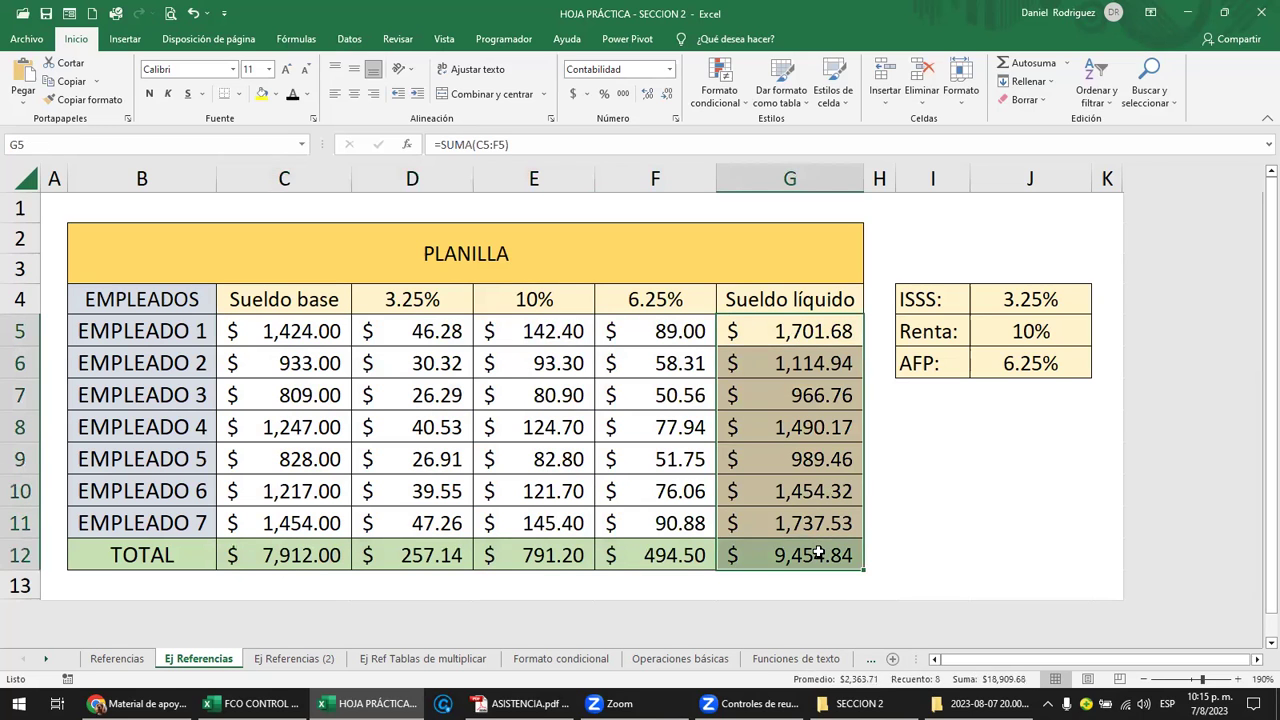
key(Delete)
drag(287, 557, 760, 556)
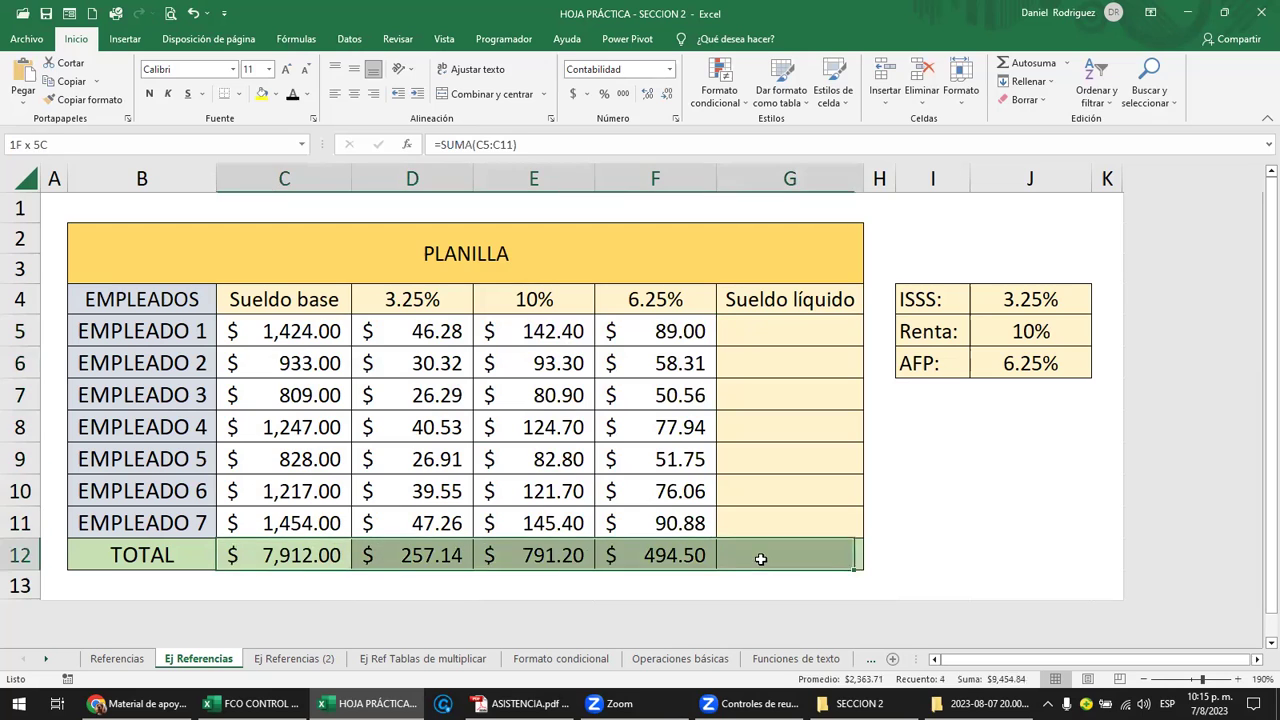
key(Delete)
drag(301, 340, 757, 339)
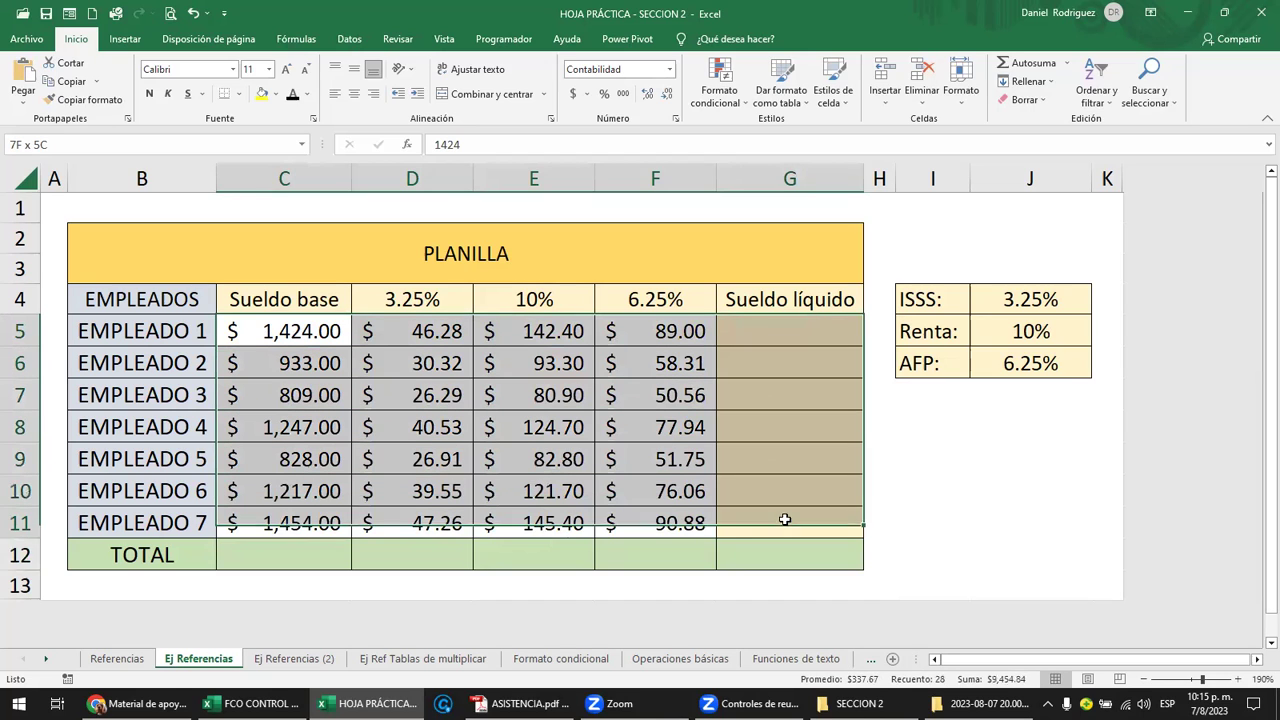
drag(757, 339, 768, 548)
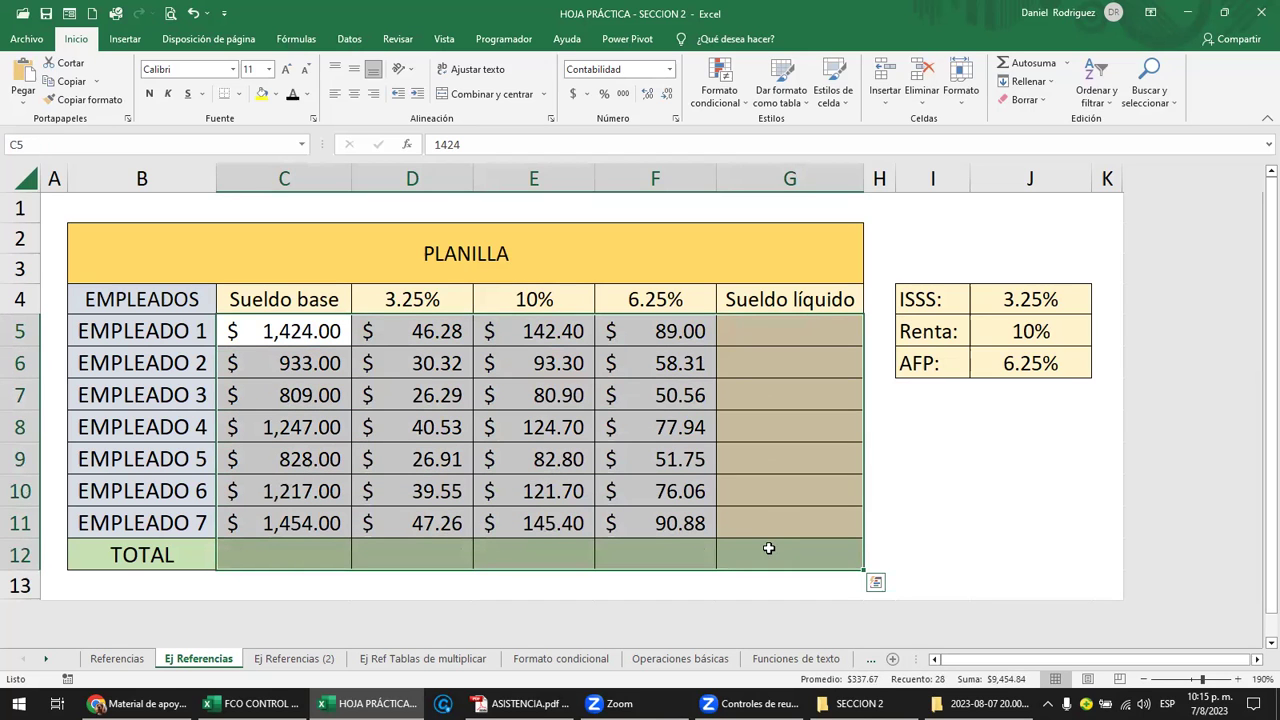
key(alt+equal)
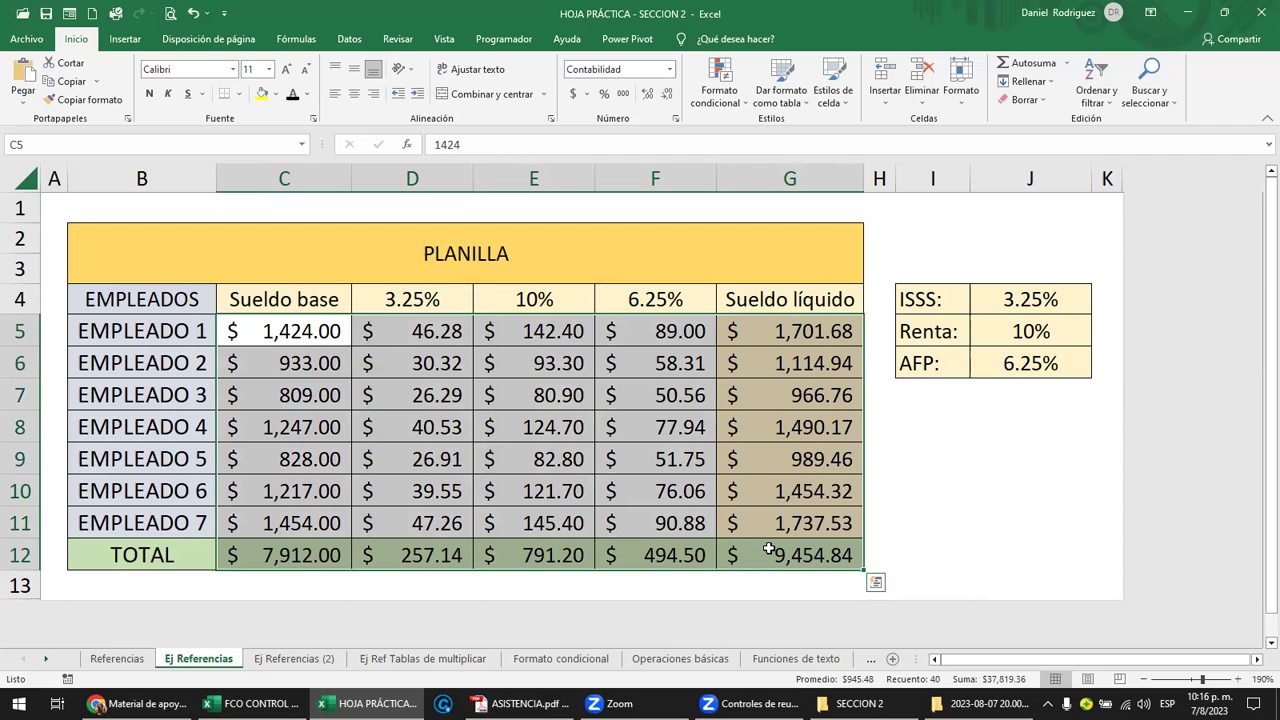
click(995, 480)
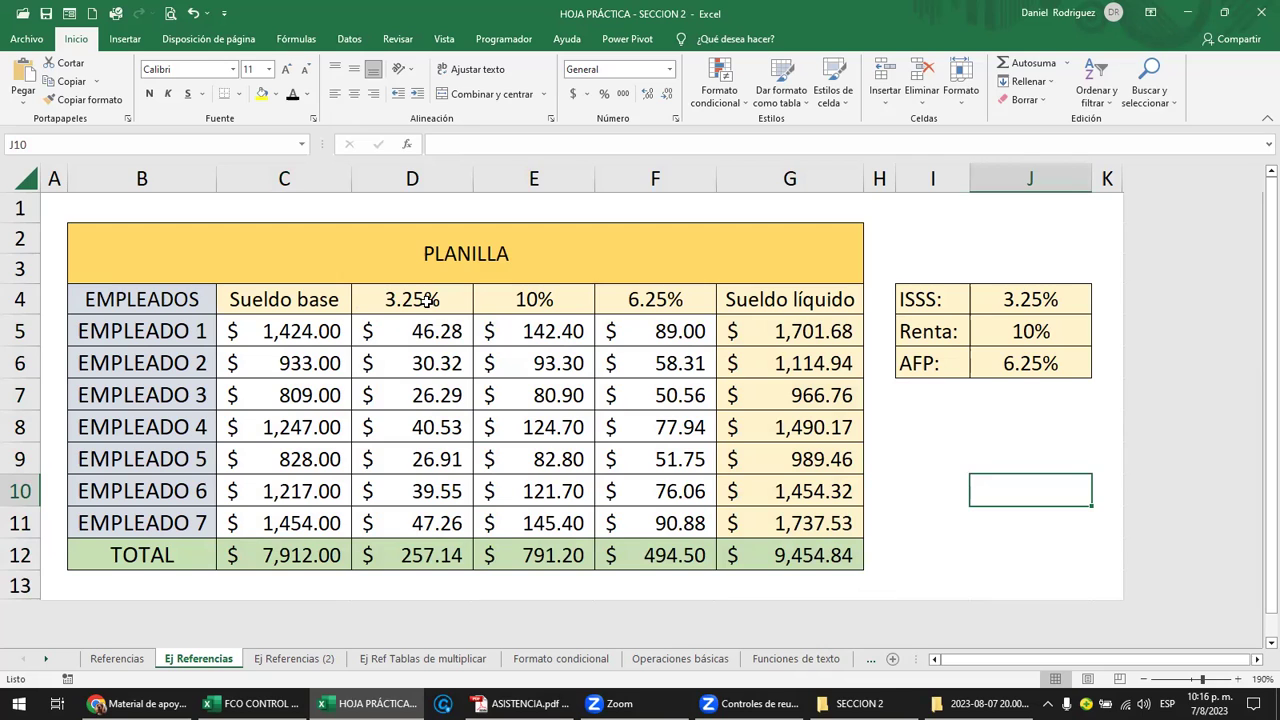
click(413, 331)
key(F2)
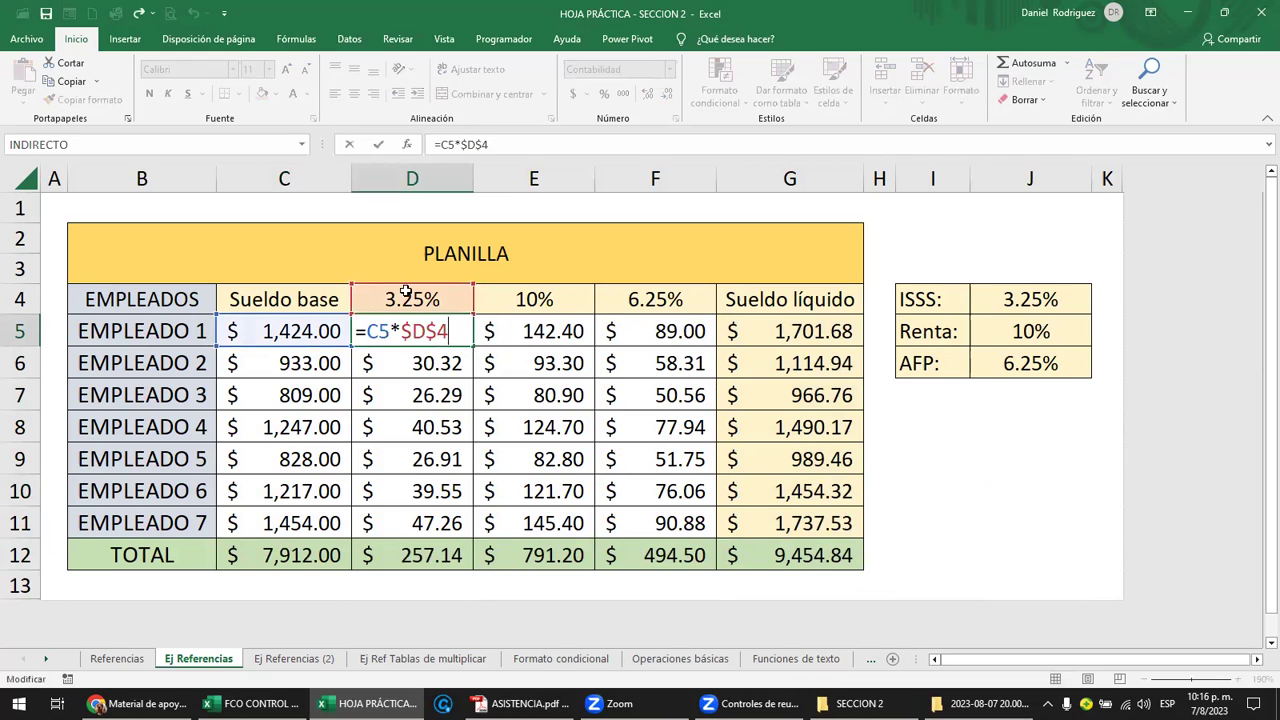
click(558, 337)
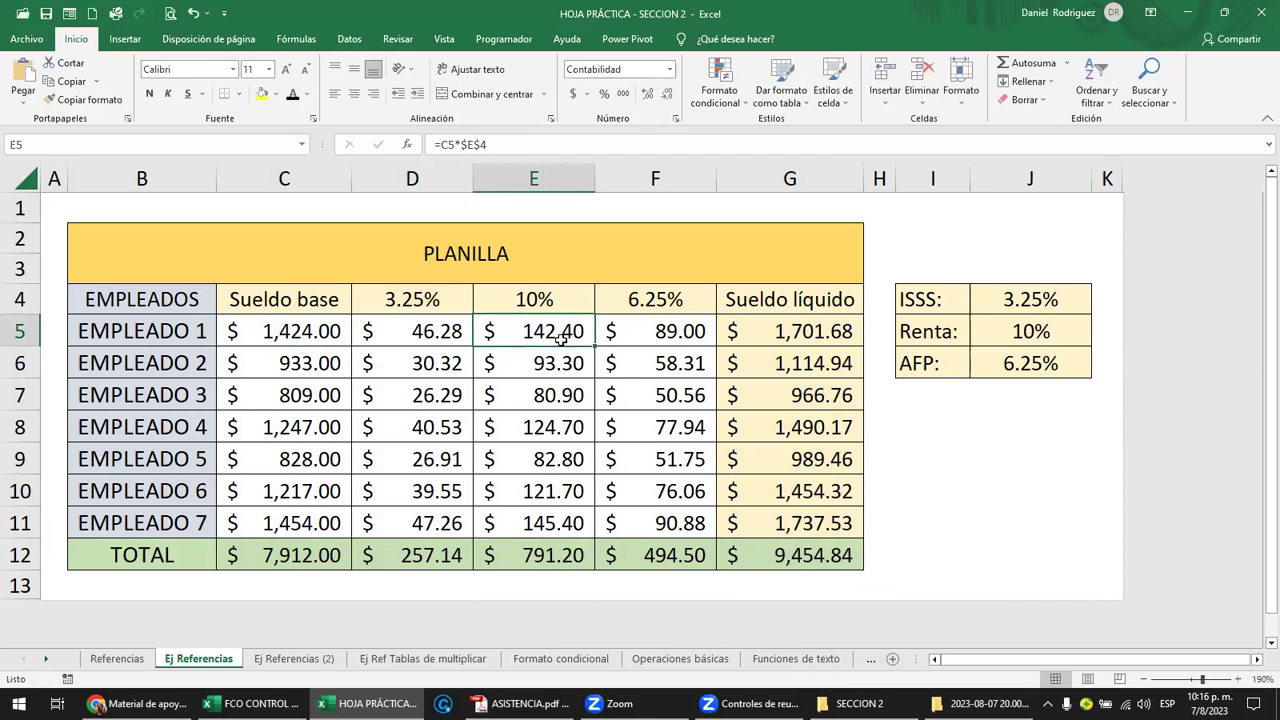
key(F2)
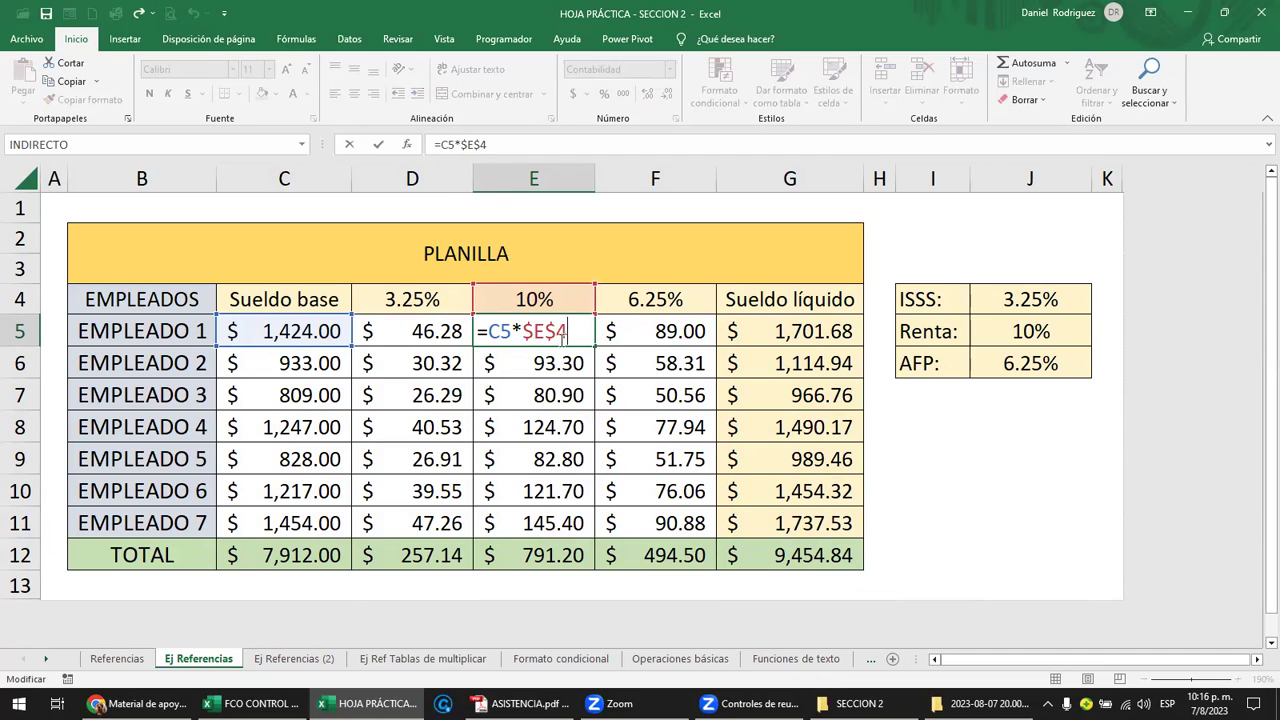
drag(490, 330, 572, 332)
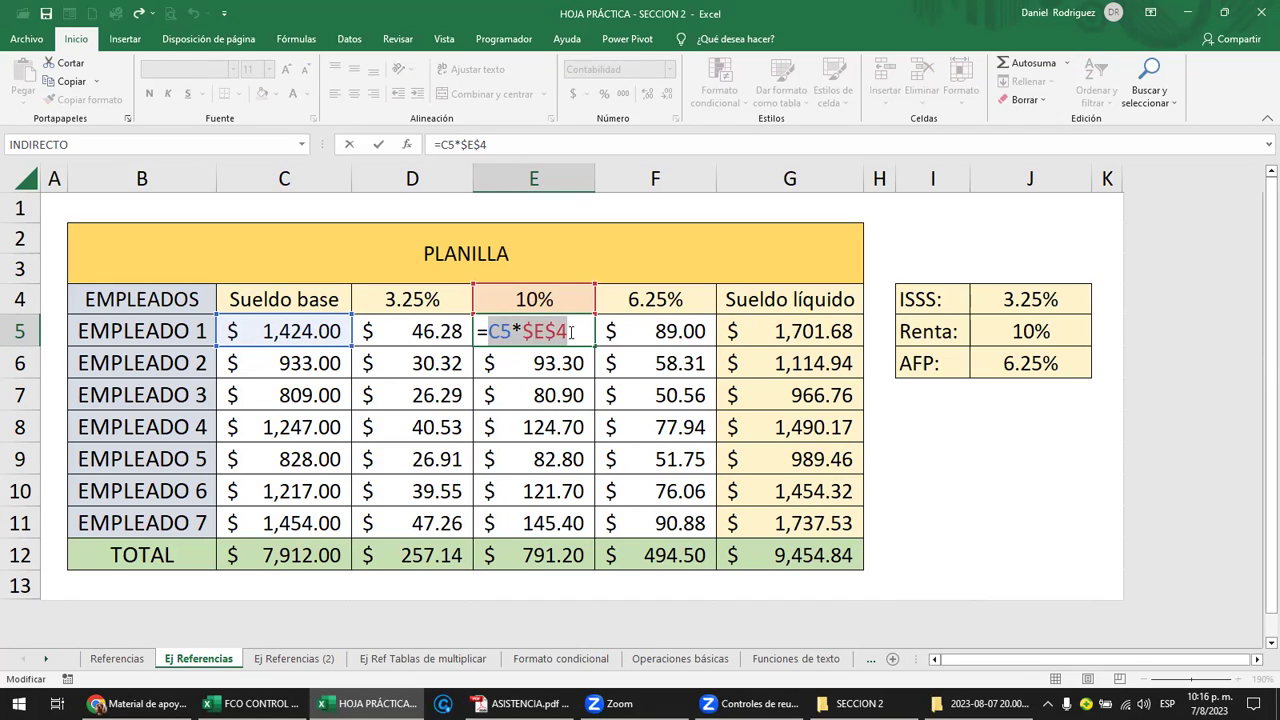
key(ctrl+Return)
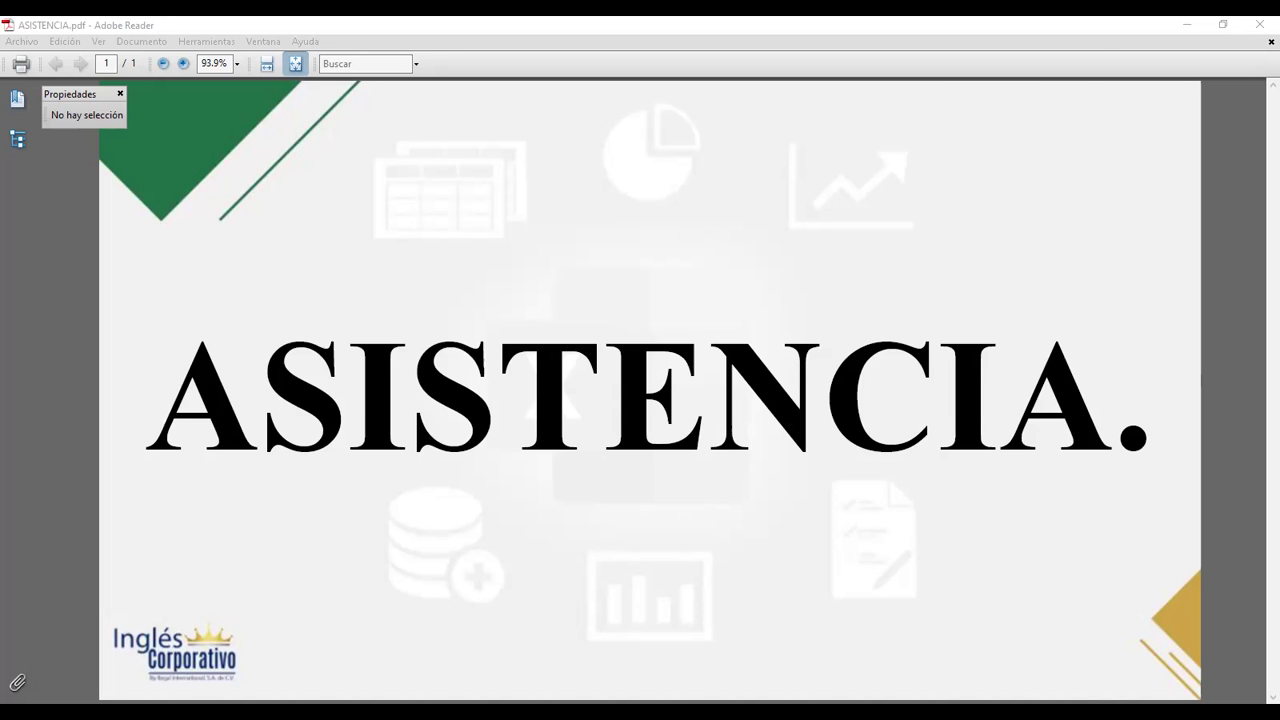
Leave the ASISTENCIA page and return to the Excel payroll workbook
key(alt+Tab)
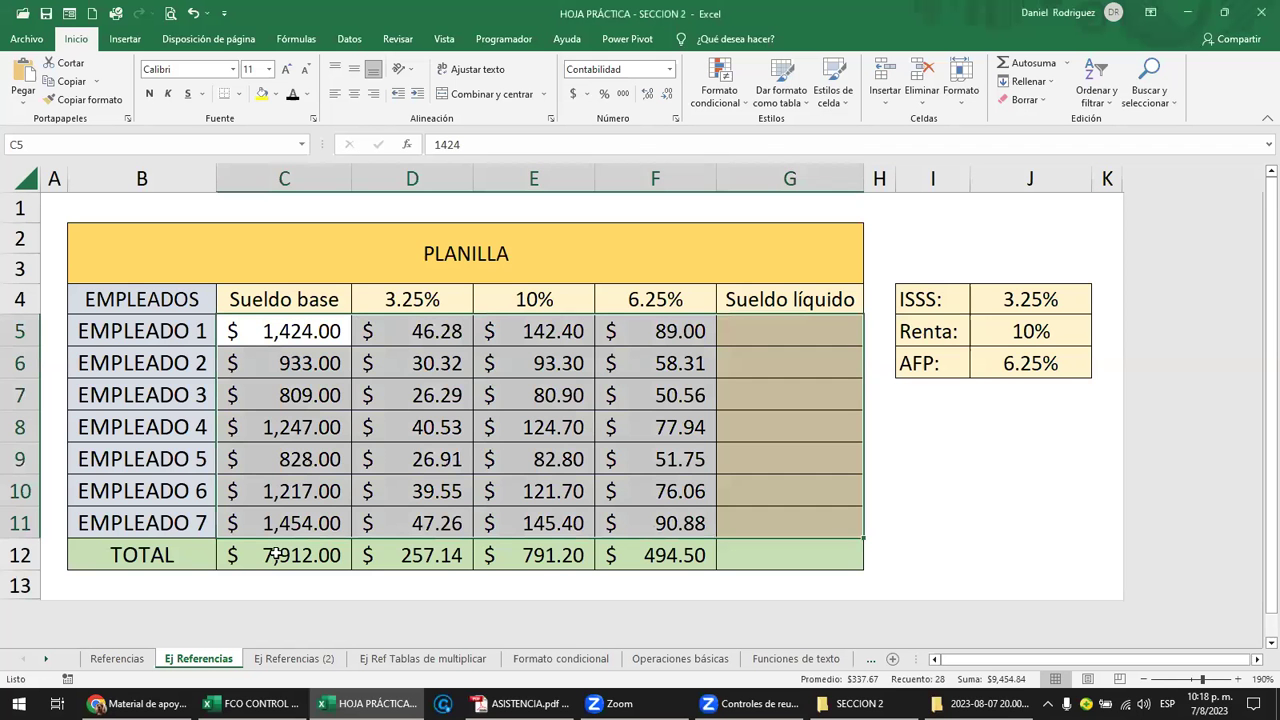
Clear and AutoSum the TOTAL row C12:F12, confirming C12 holds =SUMA(C5:C11)
drag(275, 556, 633, 560)
key(Delete)
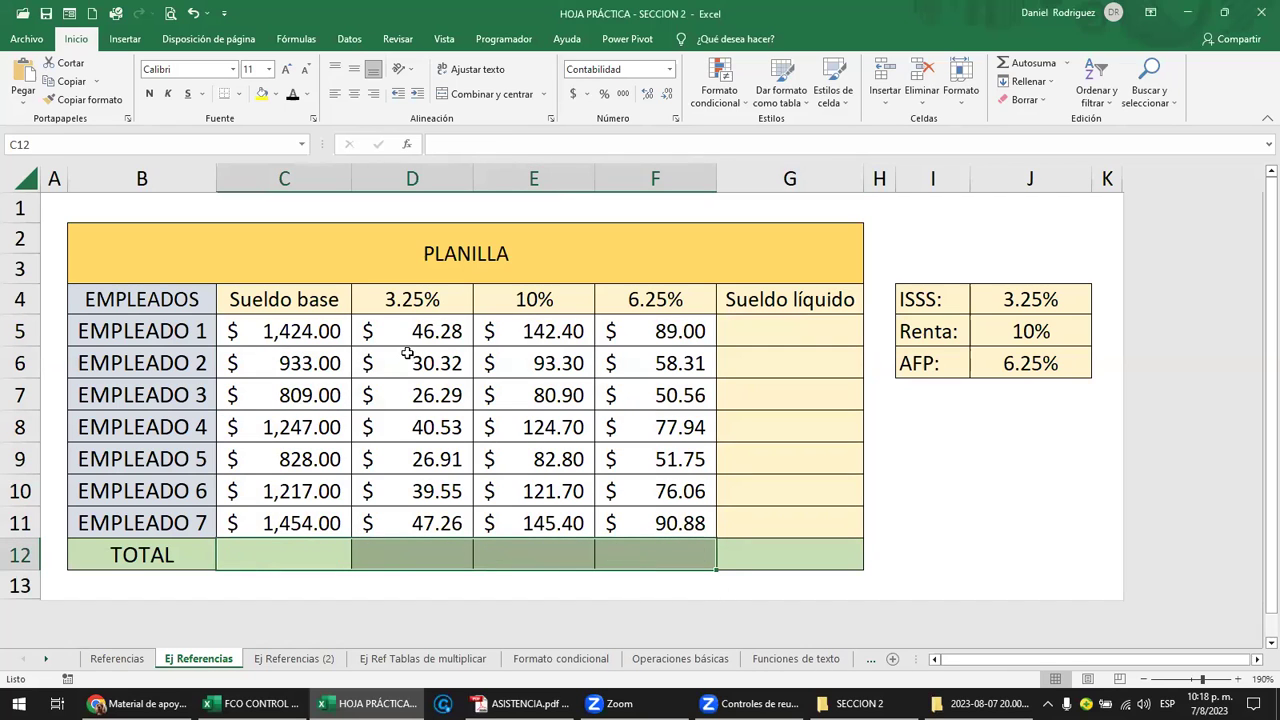
drag(280, 555, 622, 559)
key(alt+equal)
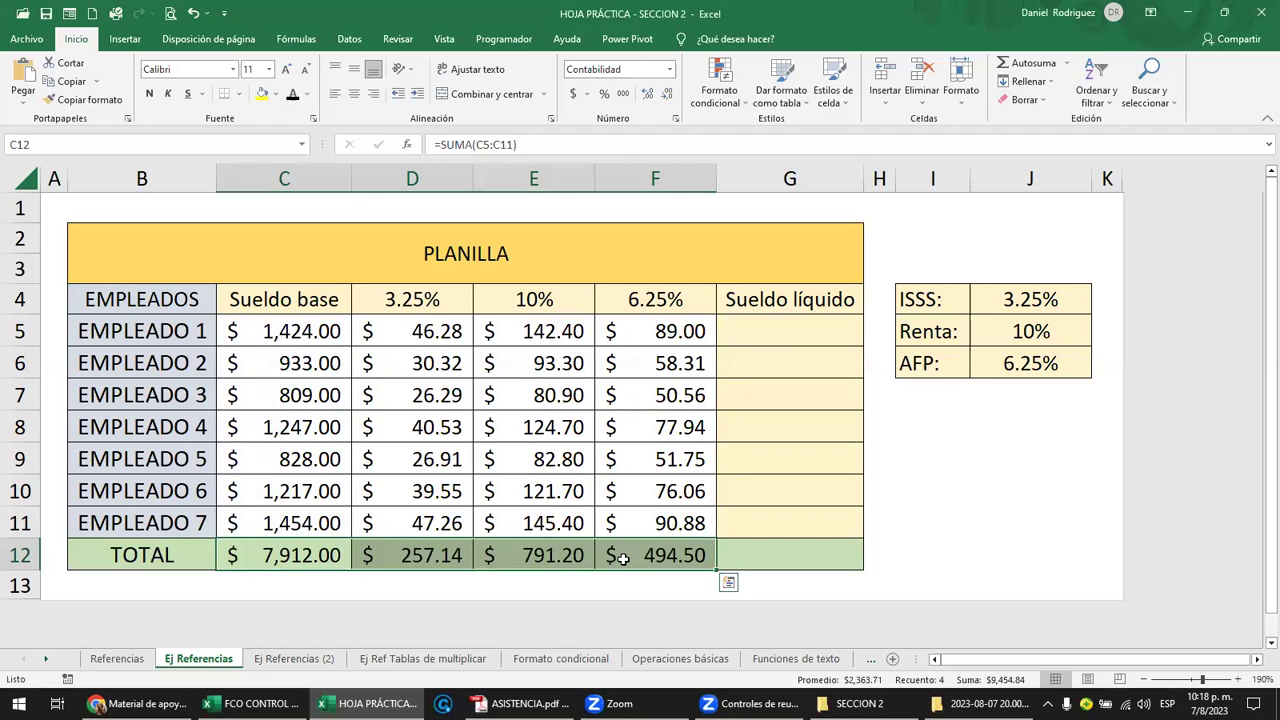
double_click(308, 552)
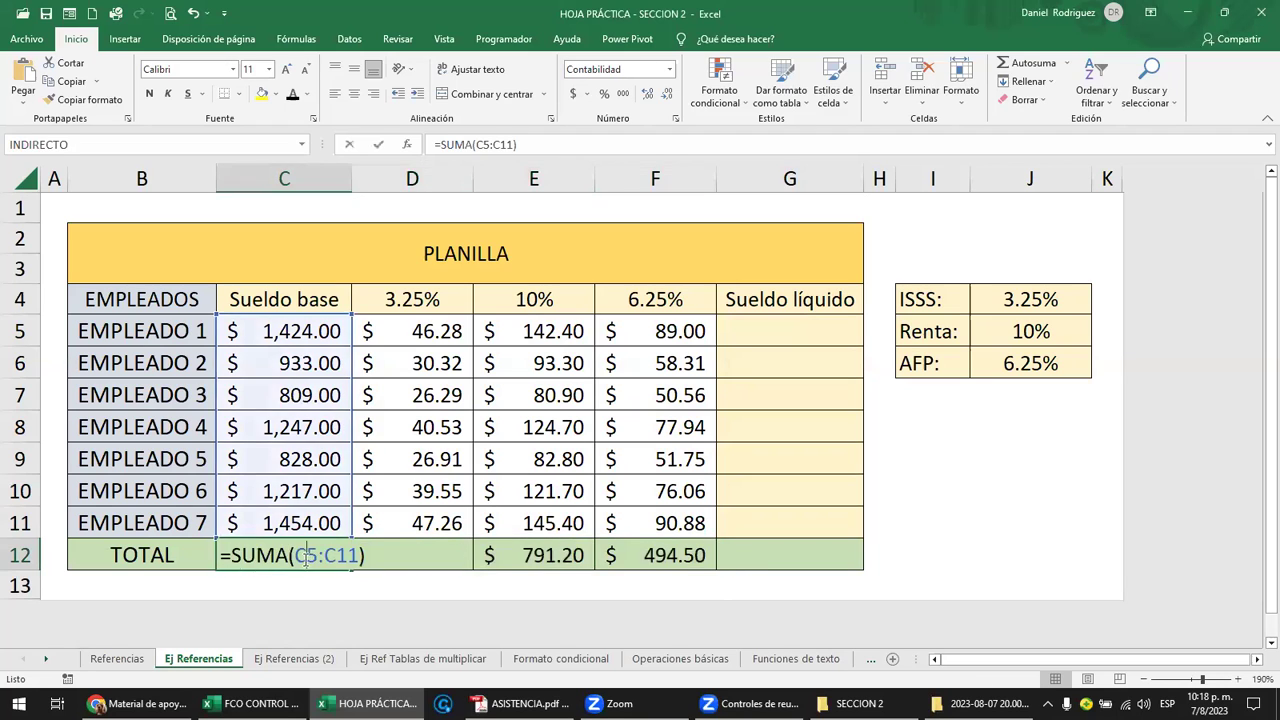
key(Escape)
mouse_move(300, 326)
mouse_down()
mouse_move(604, 514)
mouse_move(743, 503)
mouse_up()
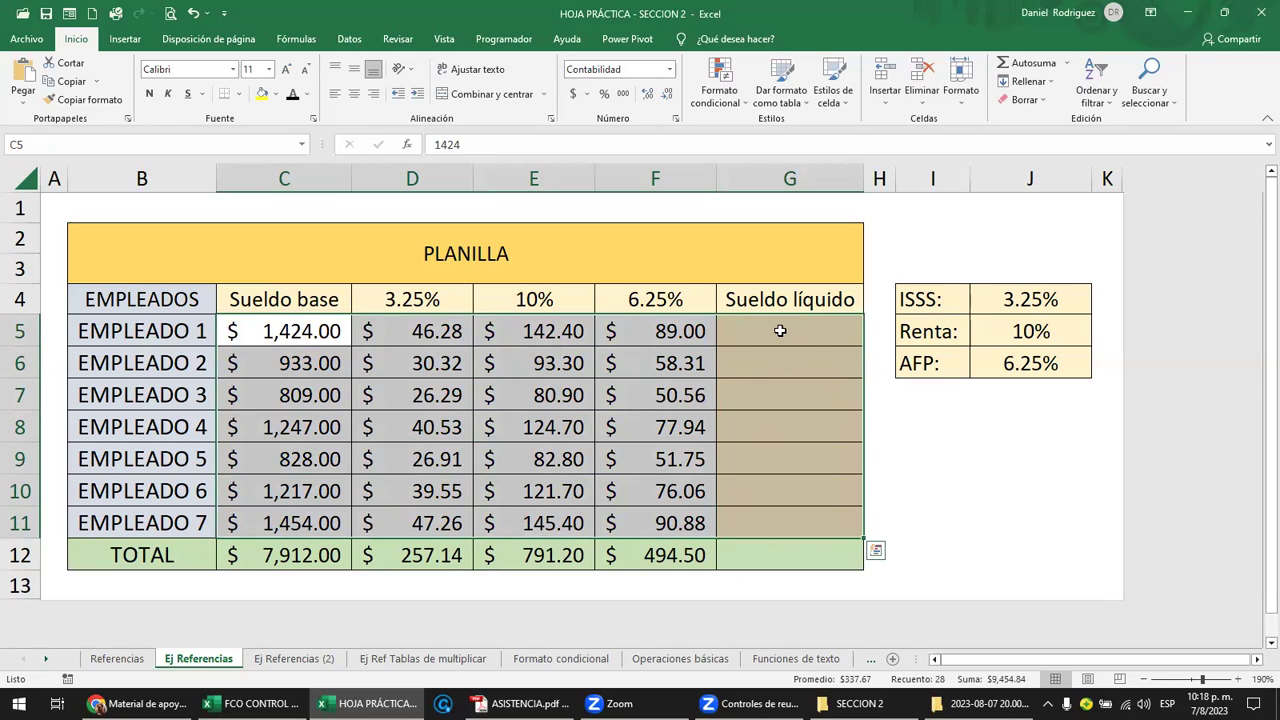
Try entering =C5-D5:F5 in G5, then erase the faulty formula
click(780, 331)
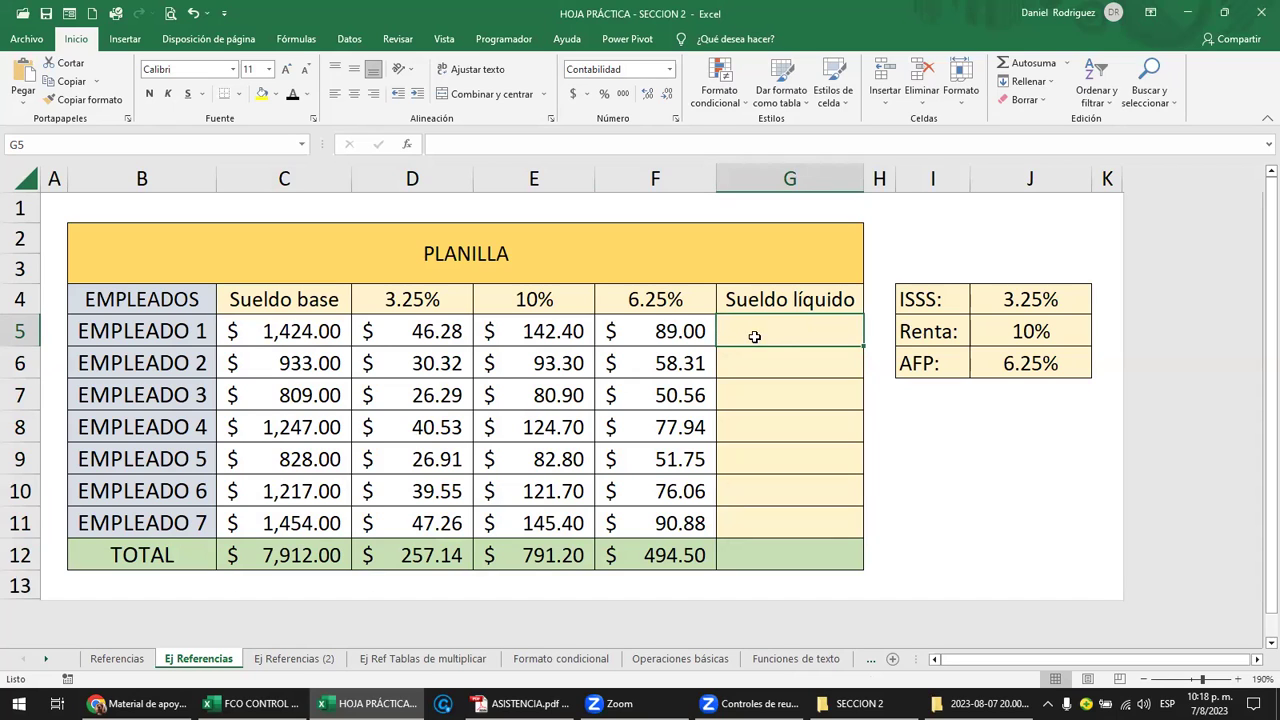
text(=)
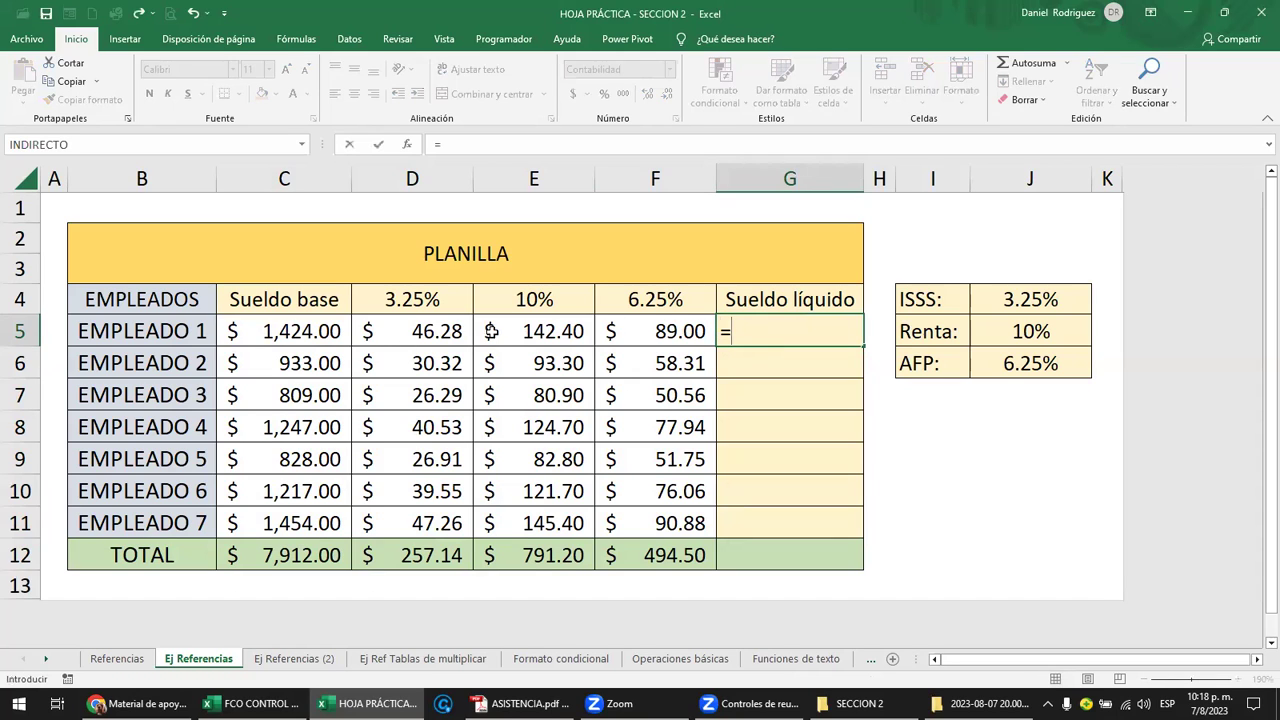
click(300, 335)
text(-)
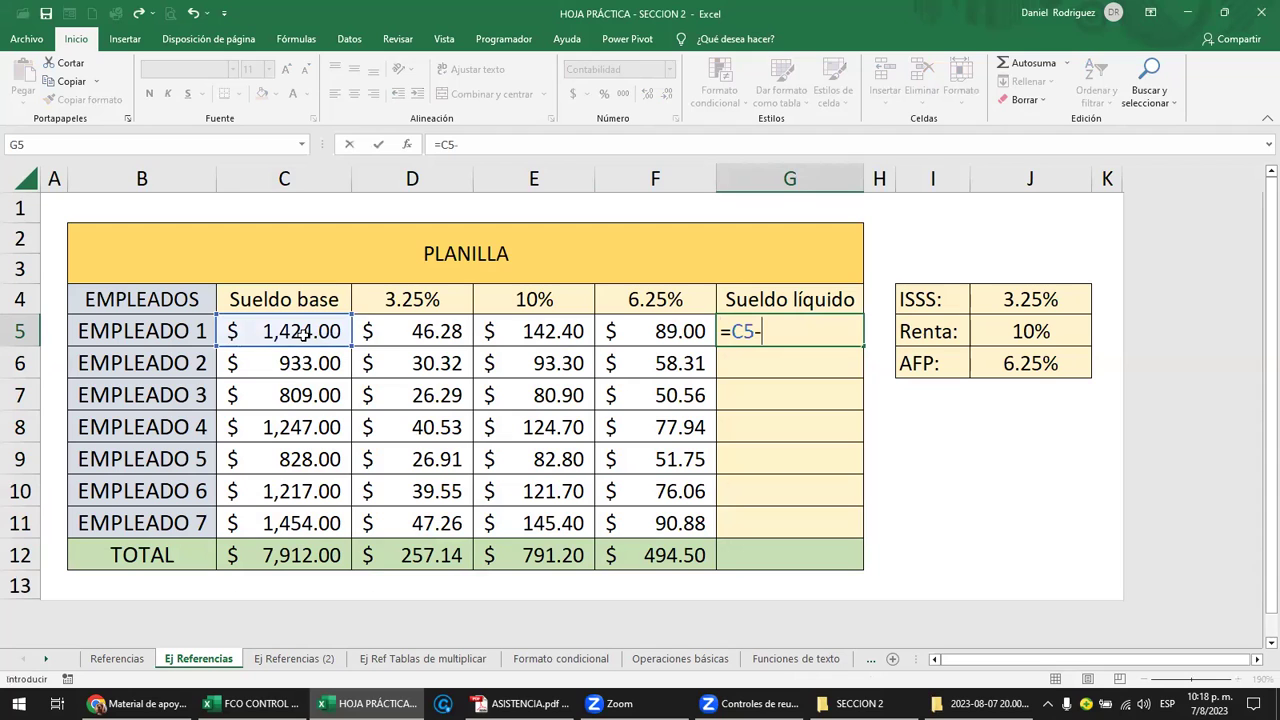
drag(634, 326, 646, 328)
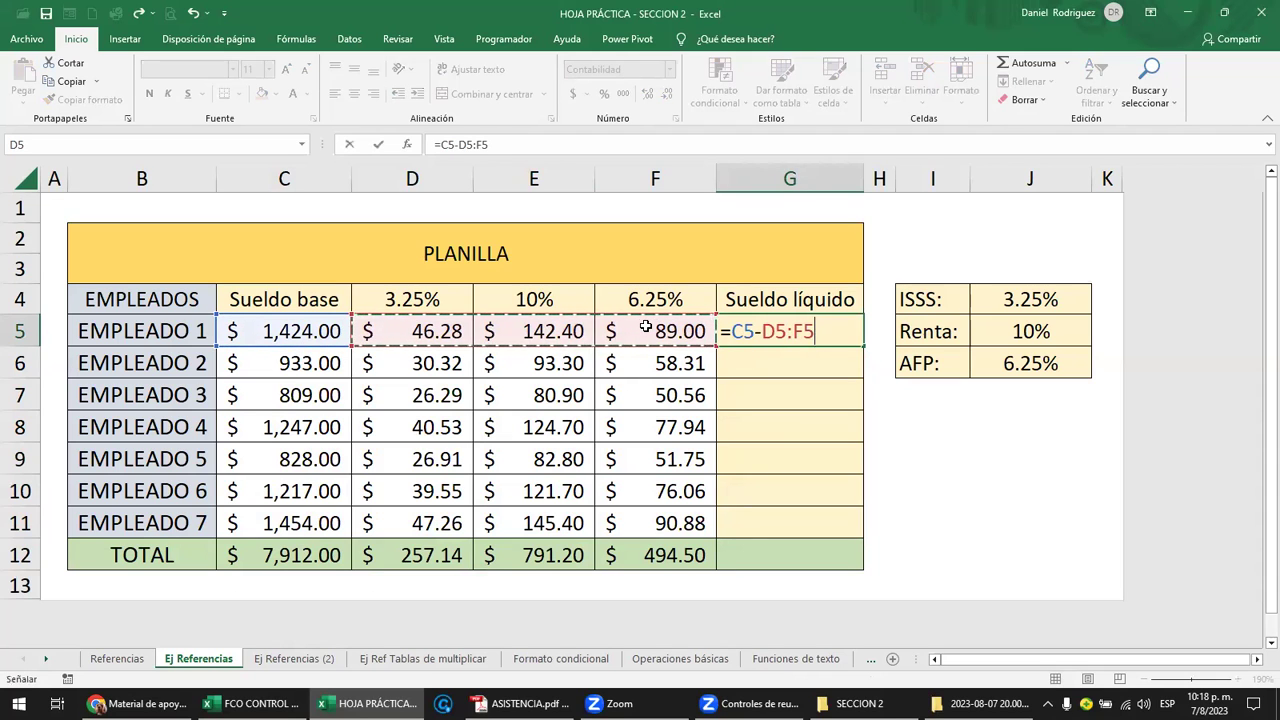
key(Return)
key(Up)
key(F2)
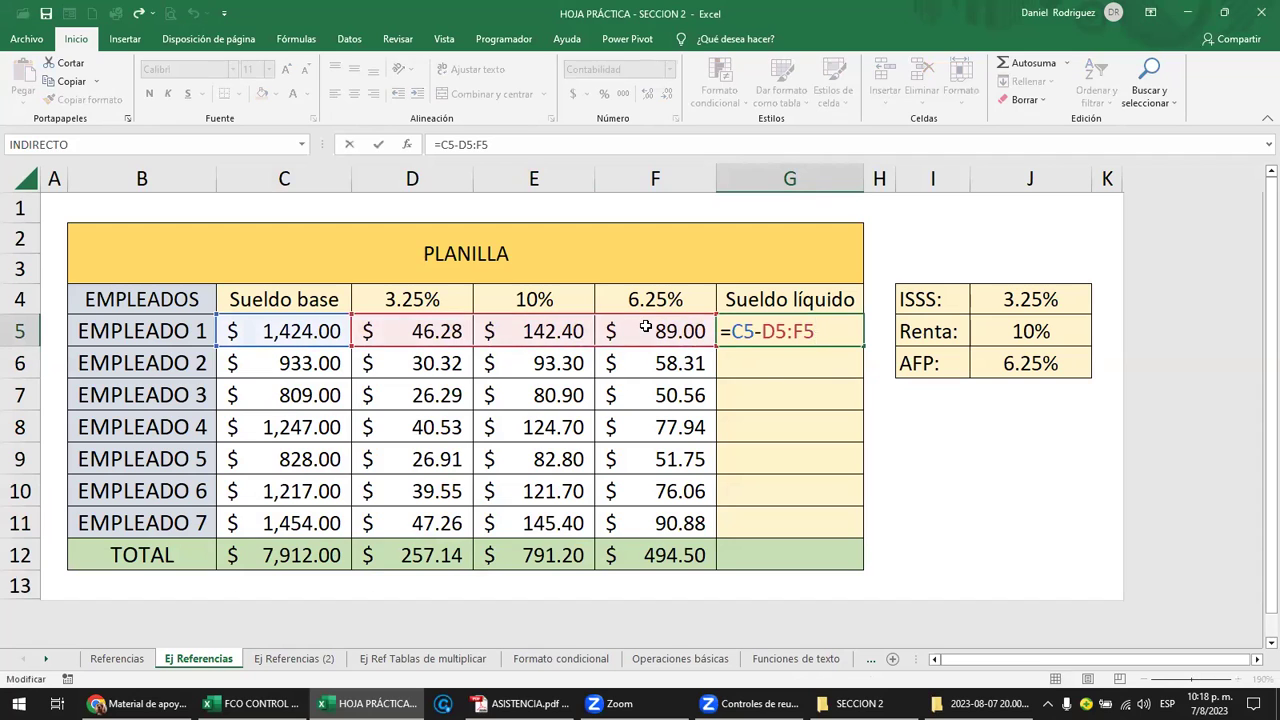
key(BackSpace)
key(BackSpace)
key(BackSpace)
key(BackSpace)
key(BackSpace)
key(BackSpace)
key(BackSpace)
key(BackSpace)
key(BackSpace)
Enter =SUMA(D5:F5)-C5 in G5, showing -1,146.32 for Empleado 1
text(=S)
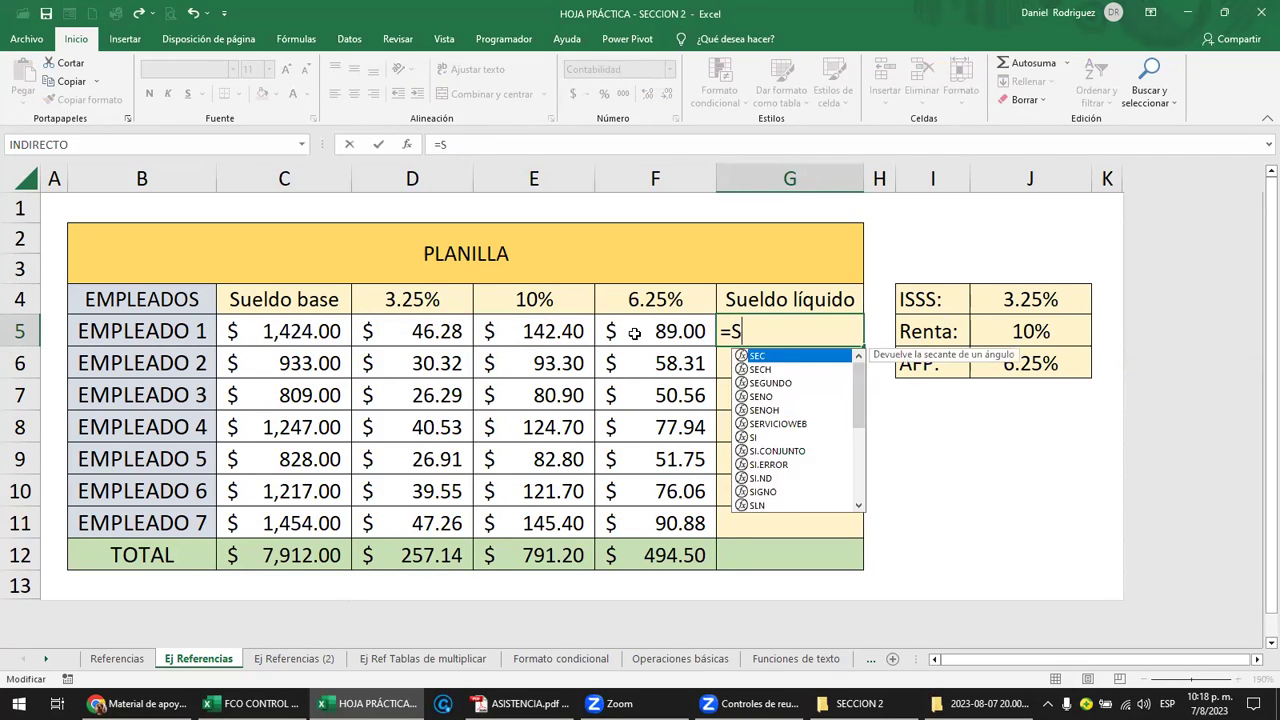
text(UMA()
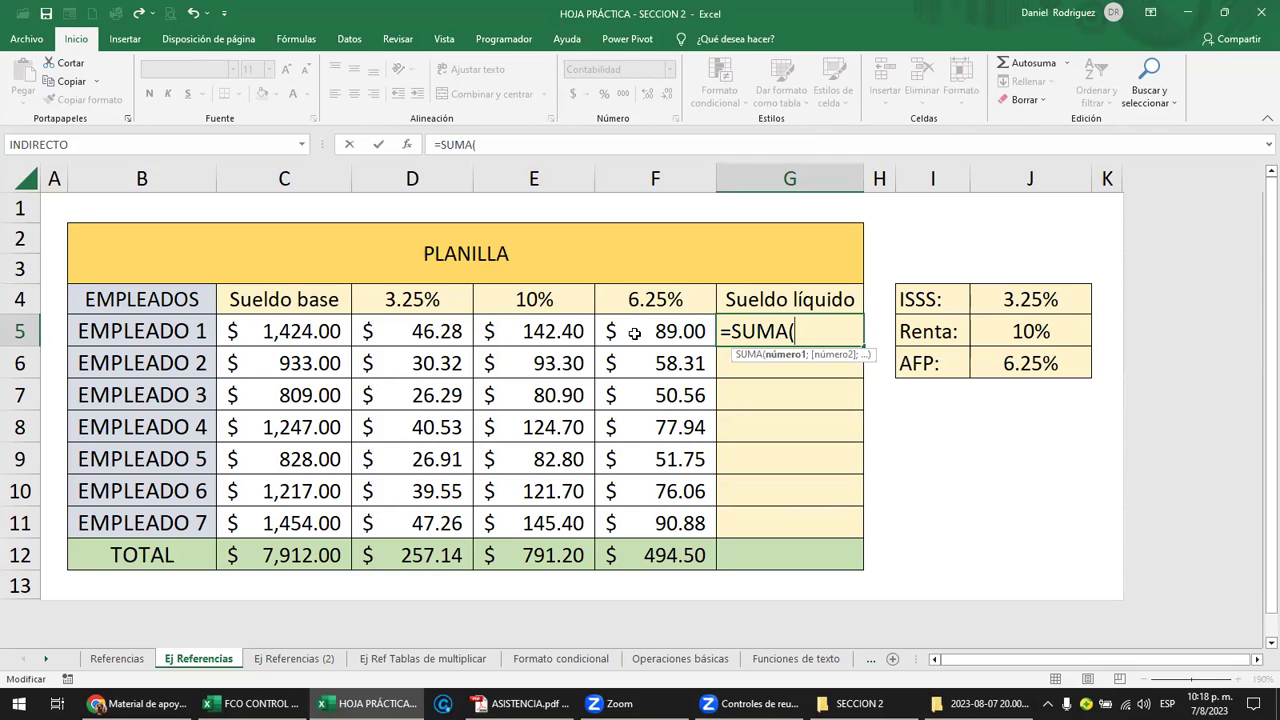
click(401, 337)
drag(522, 333, 683, 337)
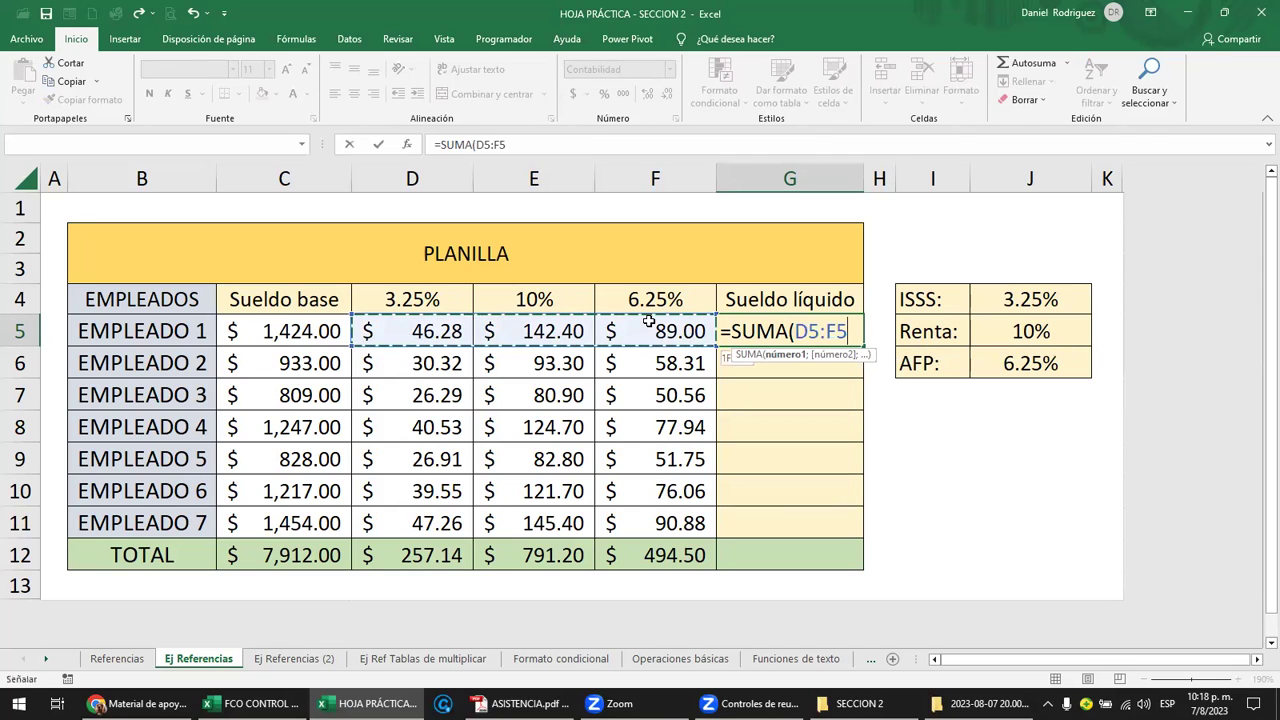
text())
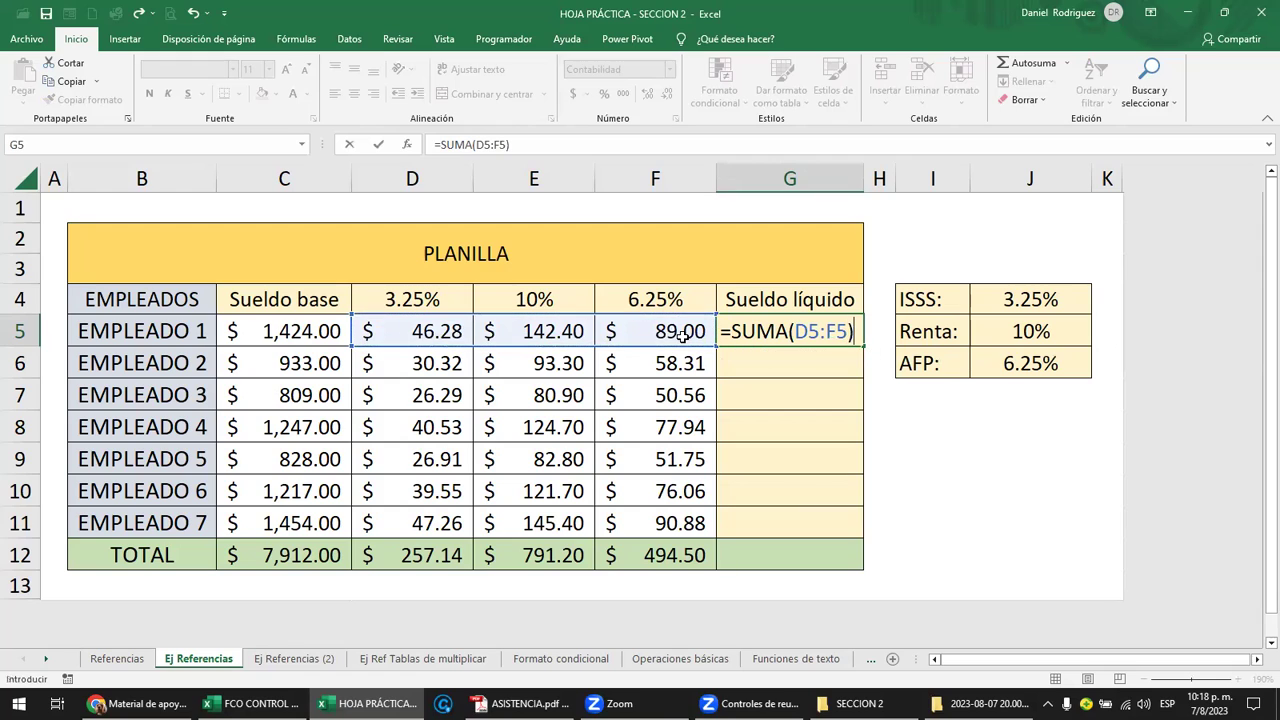
text(-)
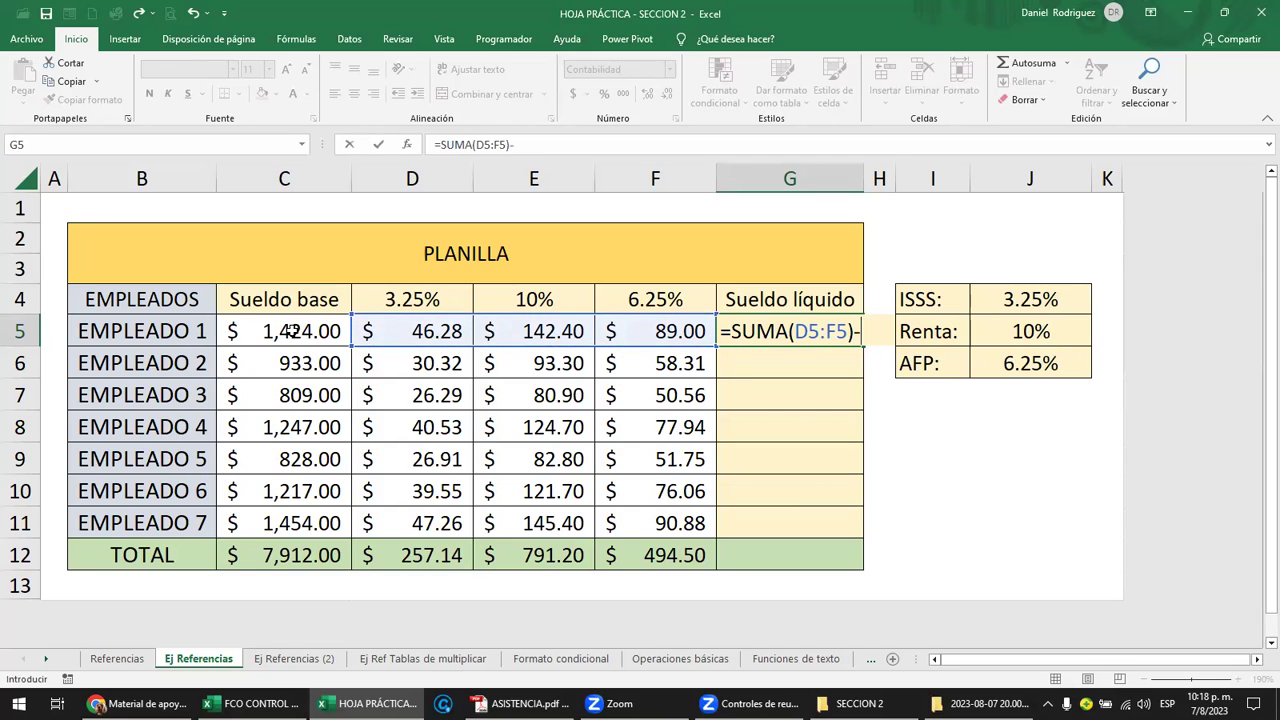
click(290, 331)
key(ctrl+Return)
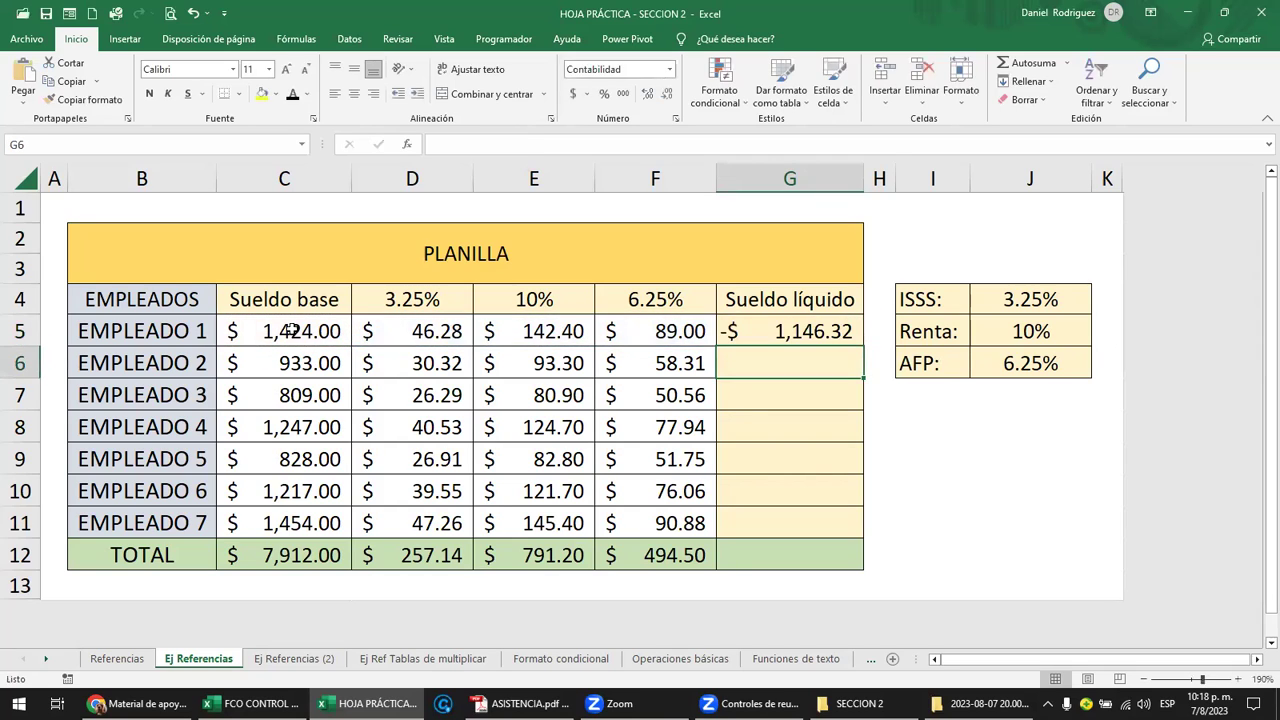
key(F2)
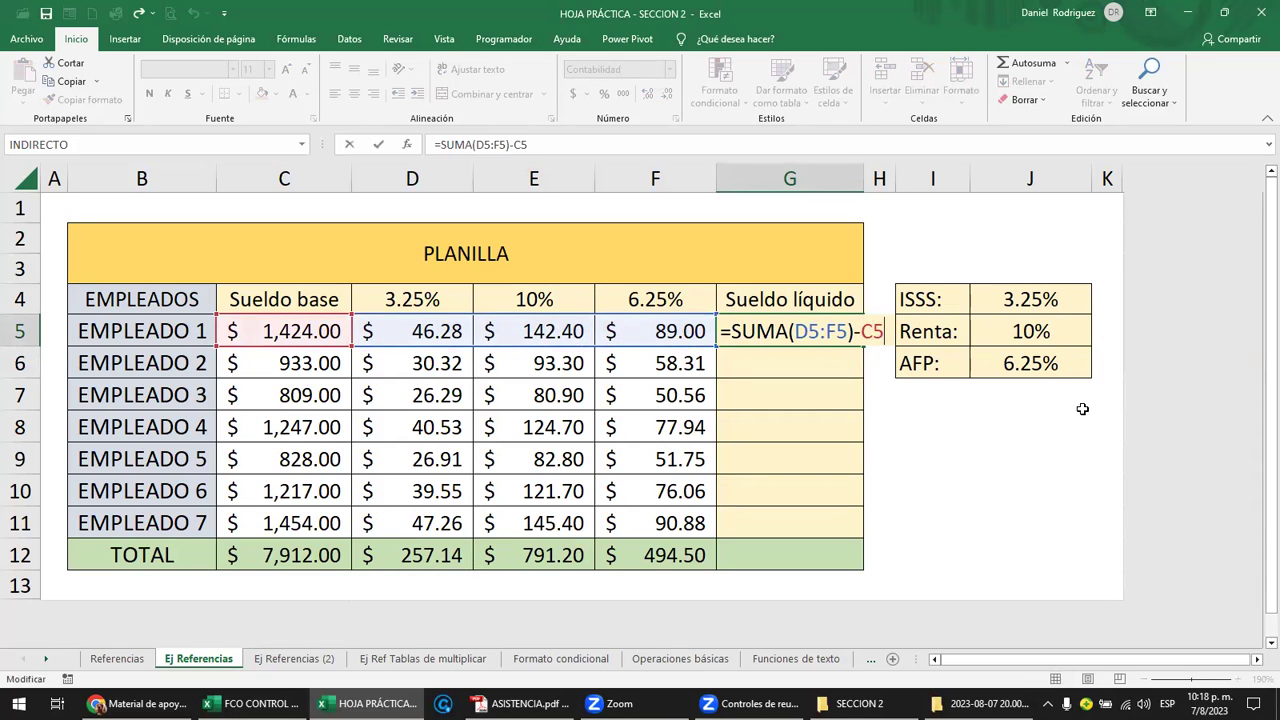
key(ctrl+Return)
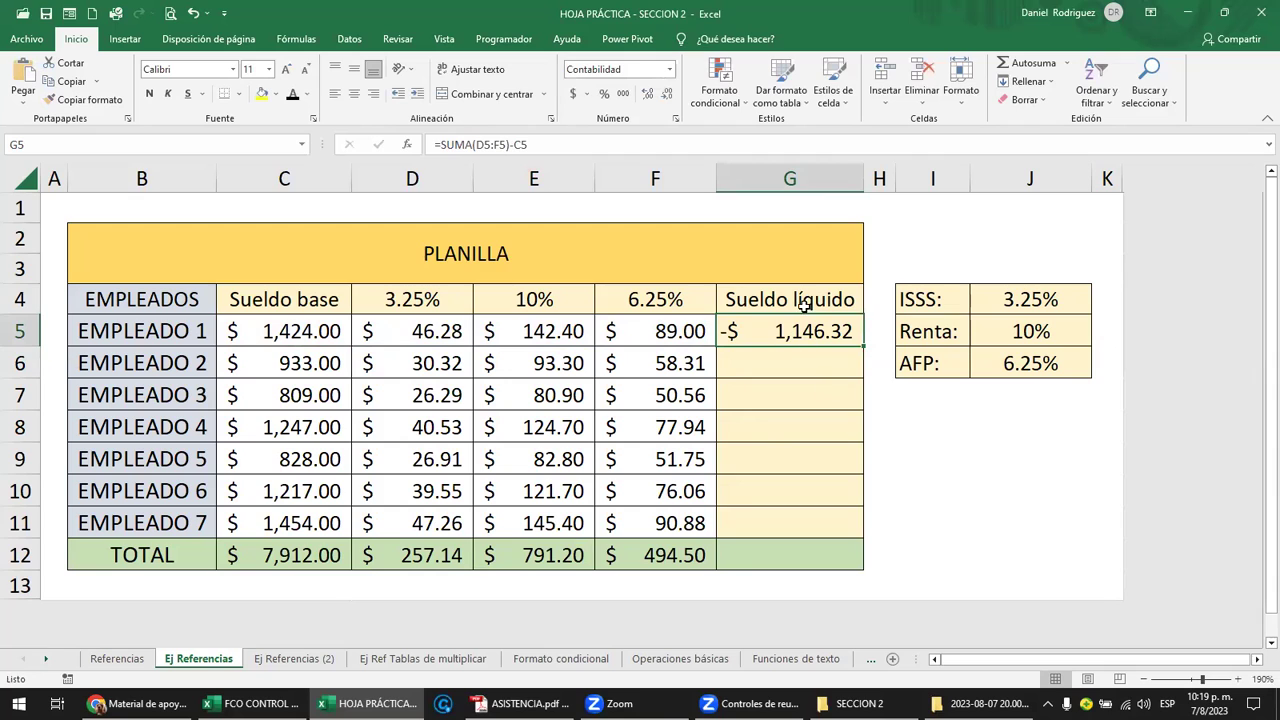
click(806, 306)
drag(287, 324, 298, 522)
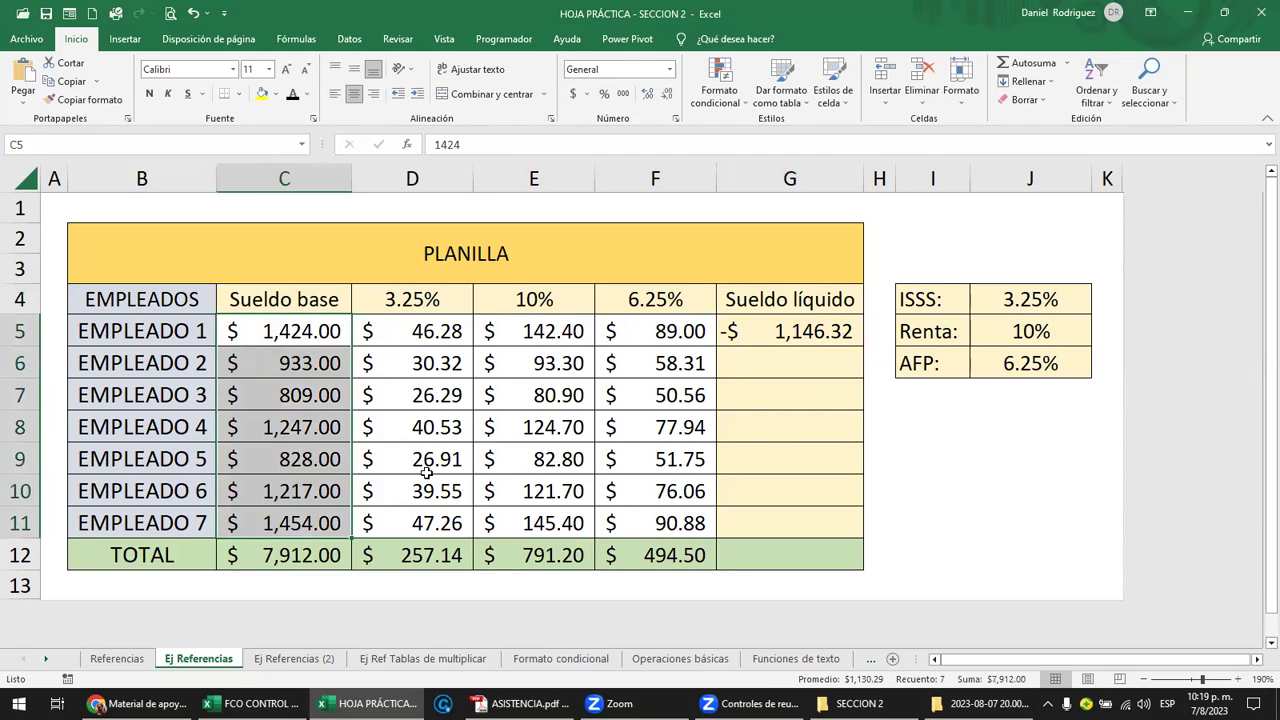
Undo, then review the Sueldo base total's SUMA formula and the salary and ISSS columns
key(ctrl+z)
click(337, 555)
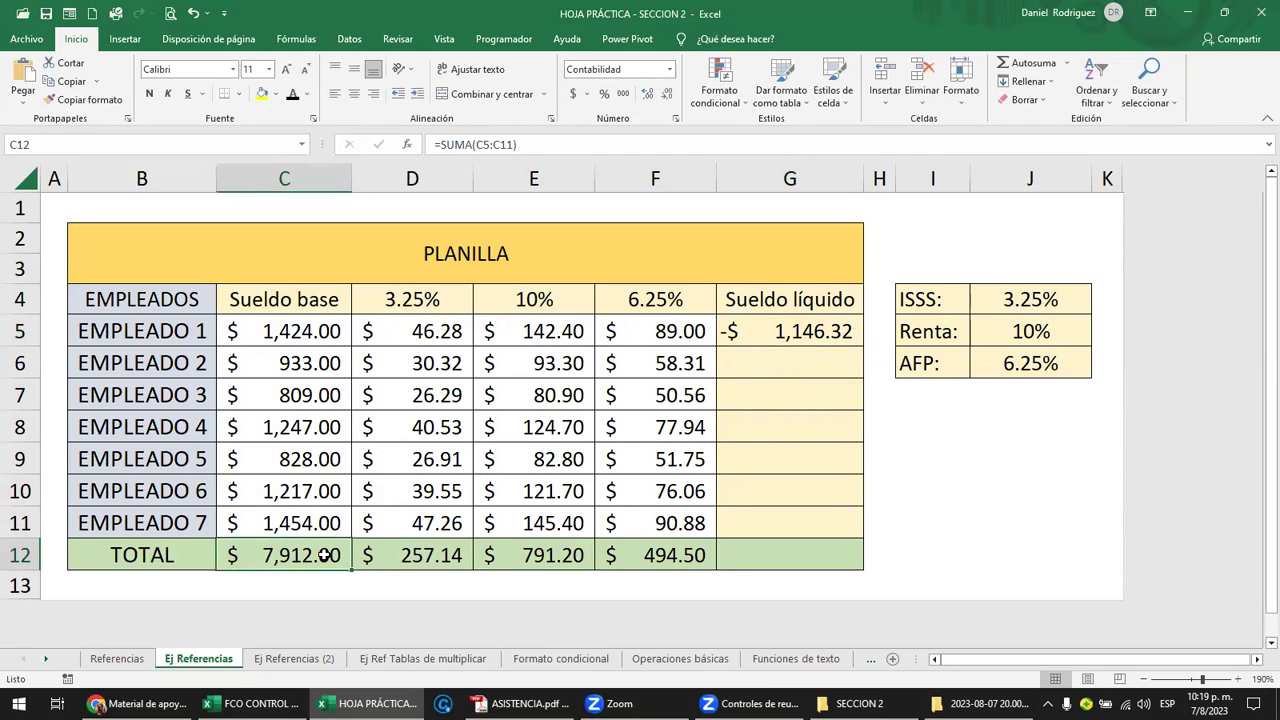
double_click(331, 552)
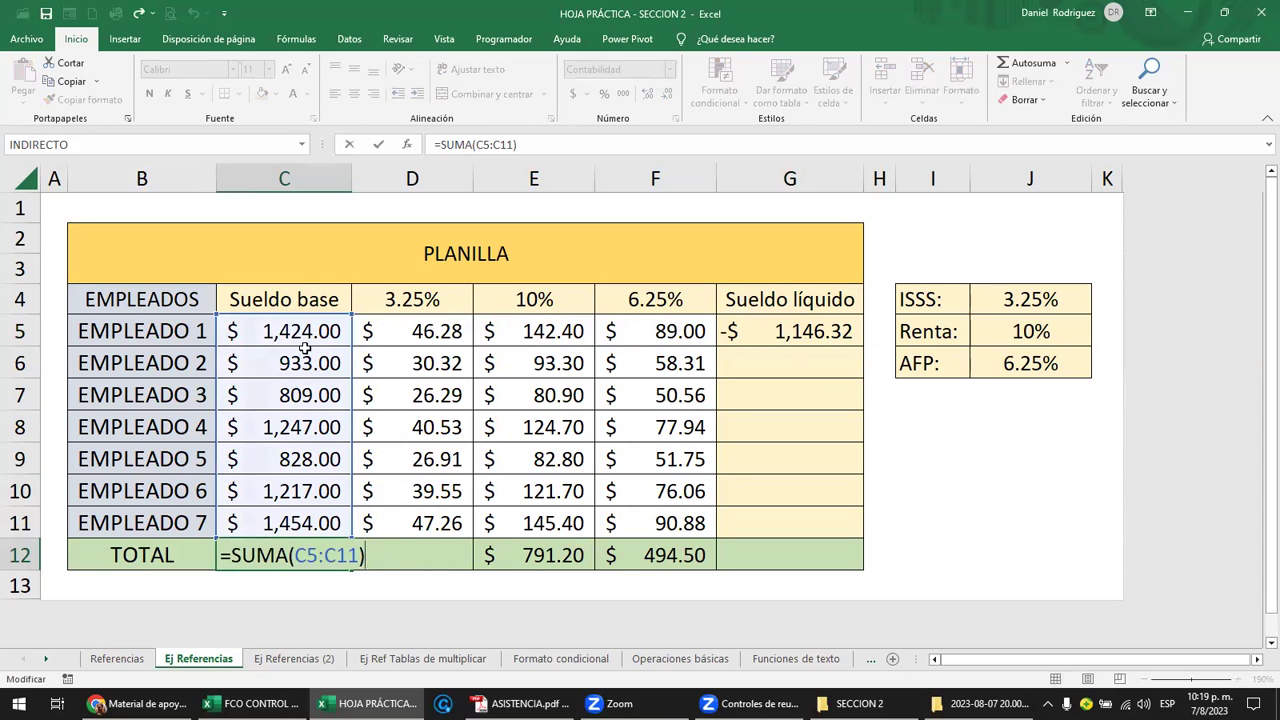
key(Return)
drag(298, 299, 322, 537)
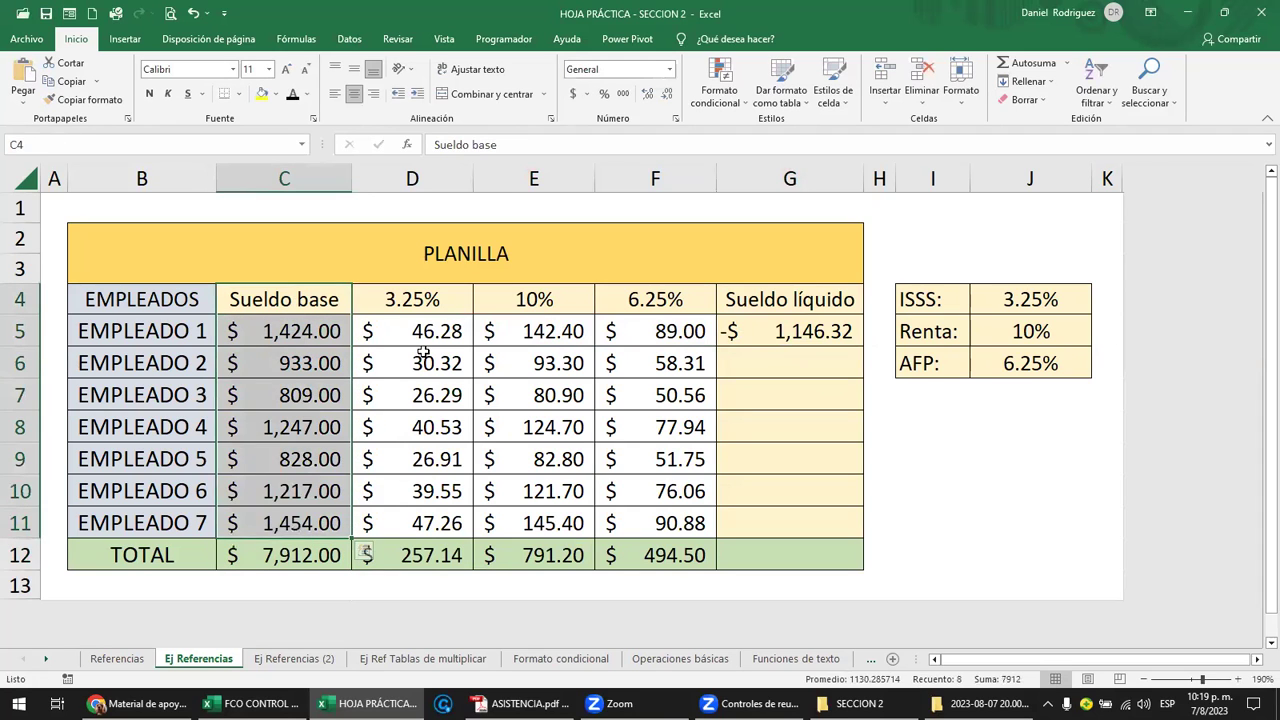
drag(435, 331, 428, 552)
Clear Empleado 1's negative result in G5 and select C5:G11 ready for AutoSum
click(828, 338)
key(Delete)
drag(808, 325, 808, 536)
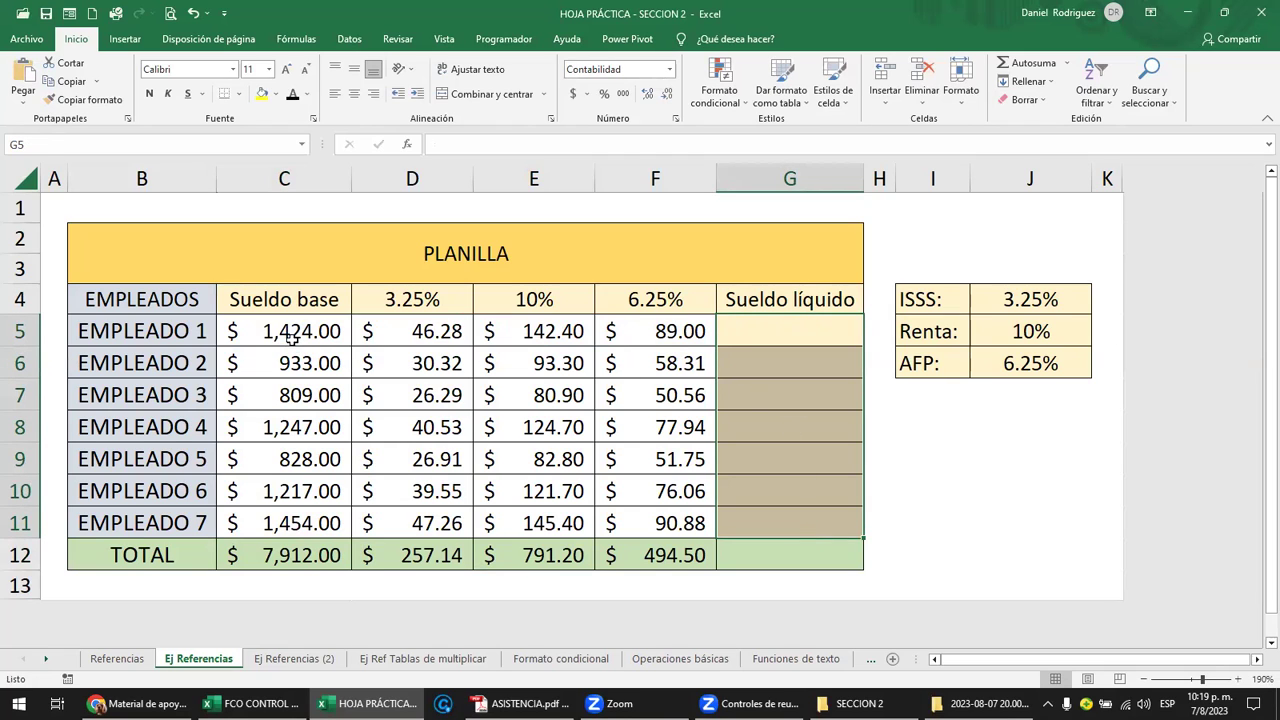
drag(292, 338, 644, 518)
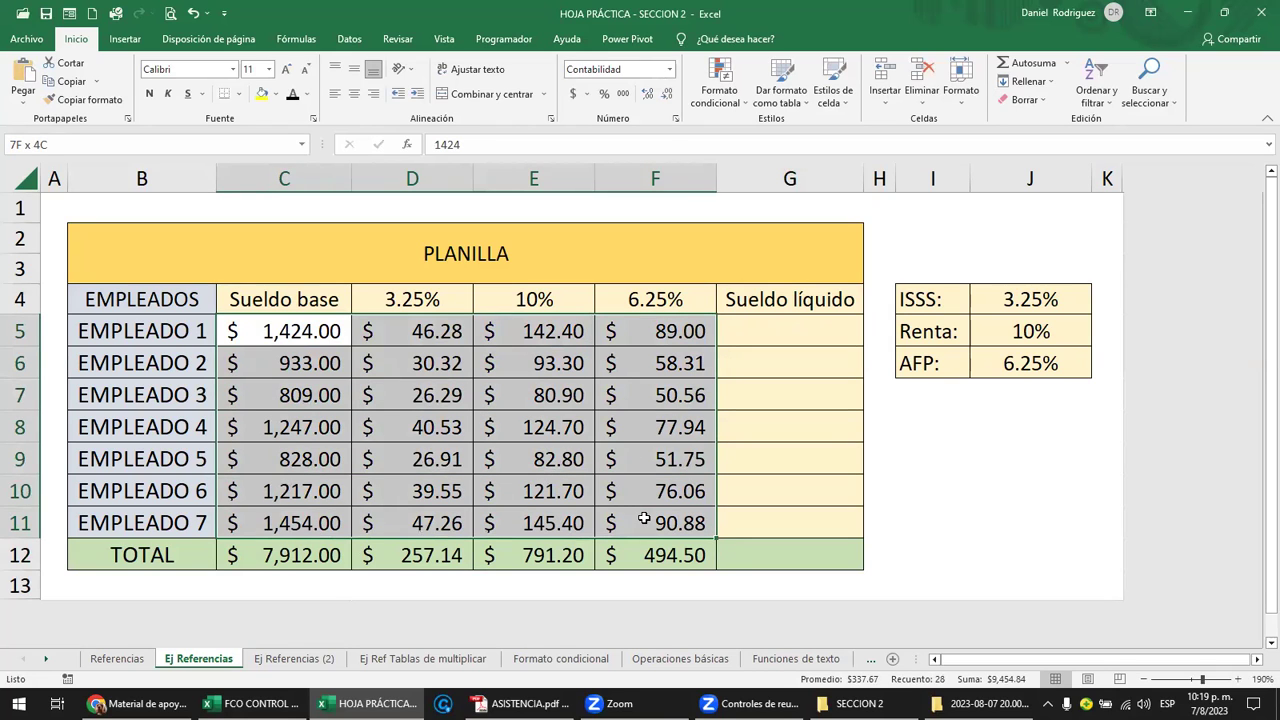
drag(644, 518, 746, 519)
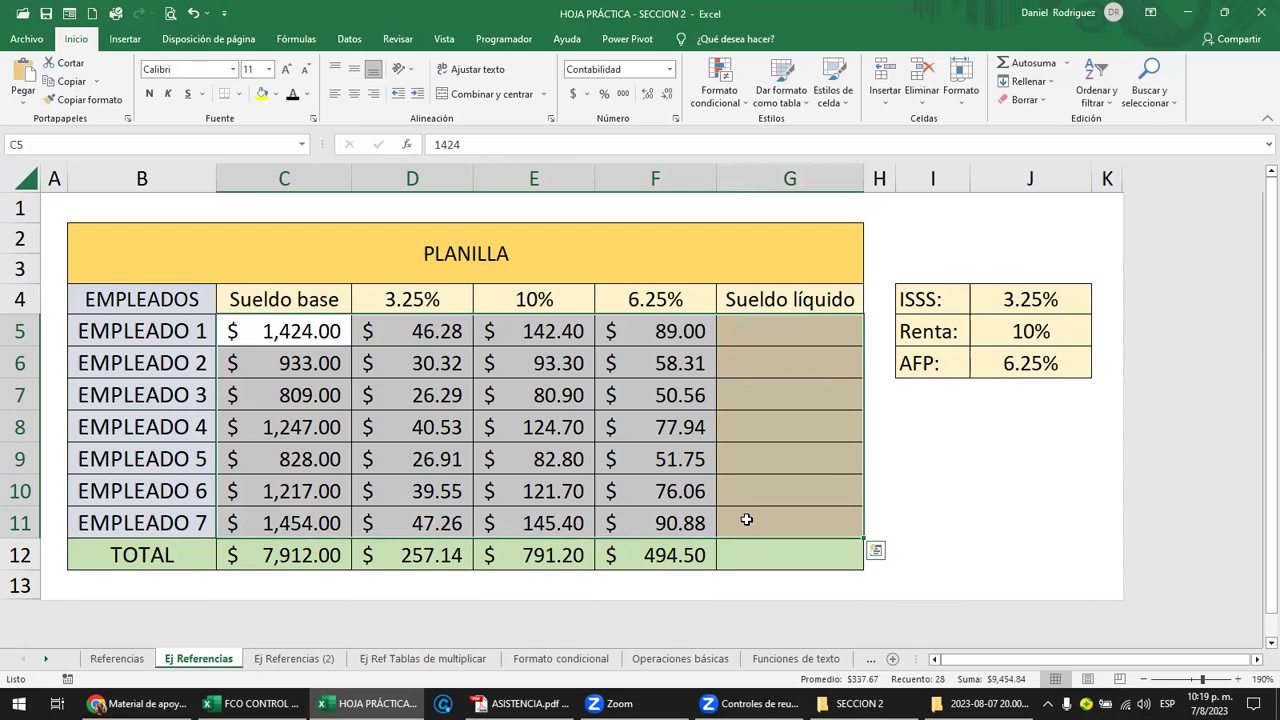
key(alt+equal)
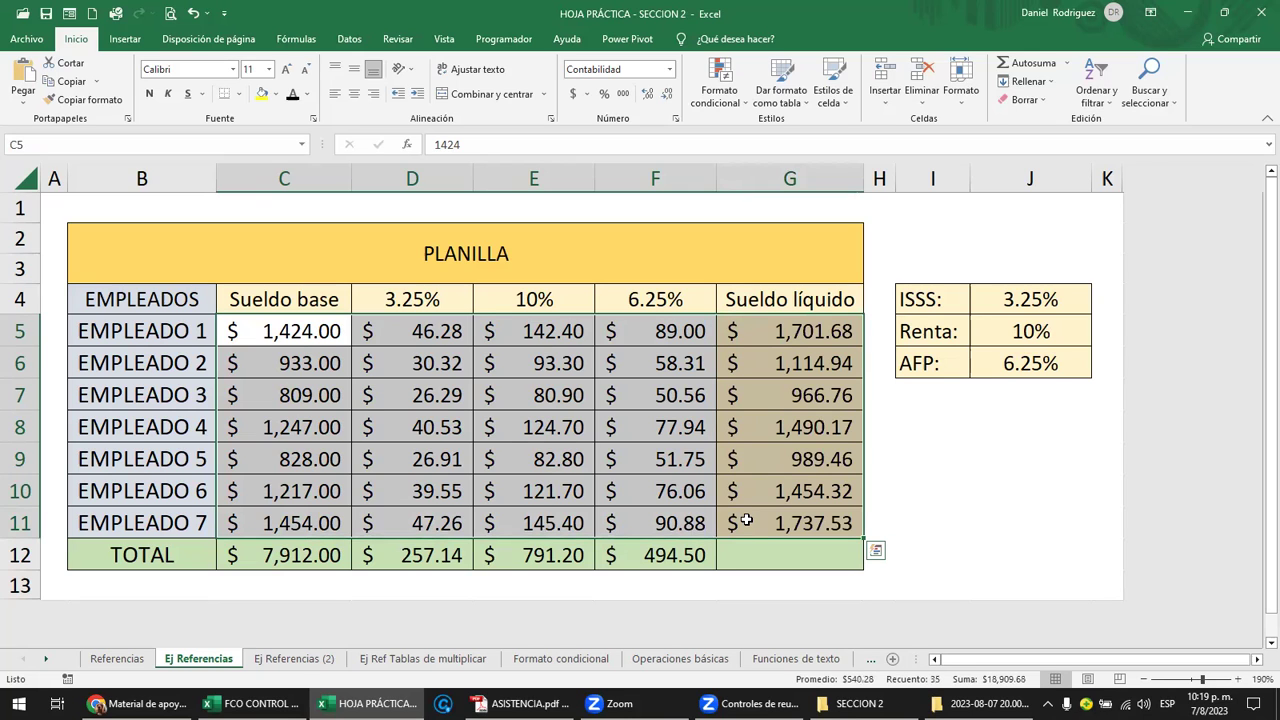
double_click(812, 331)
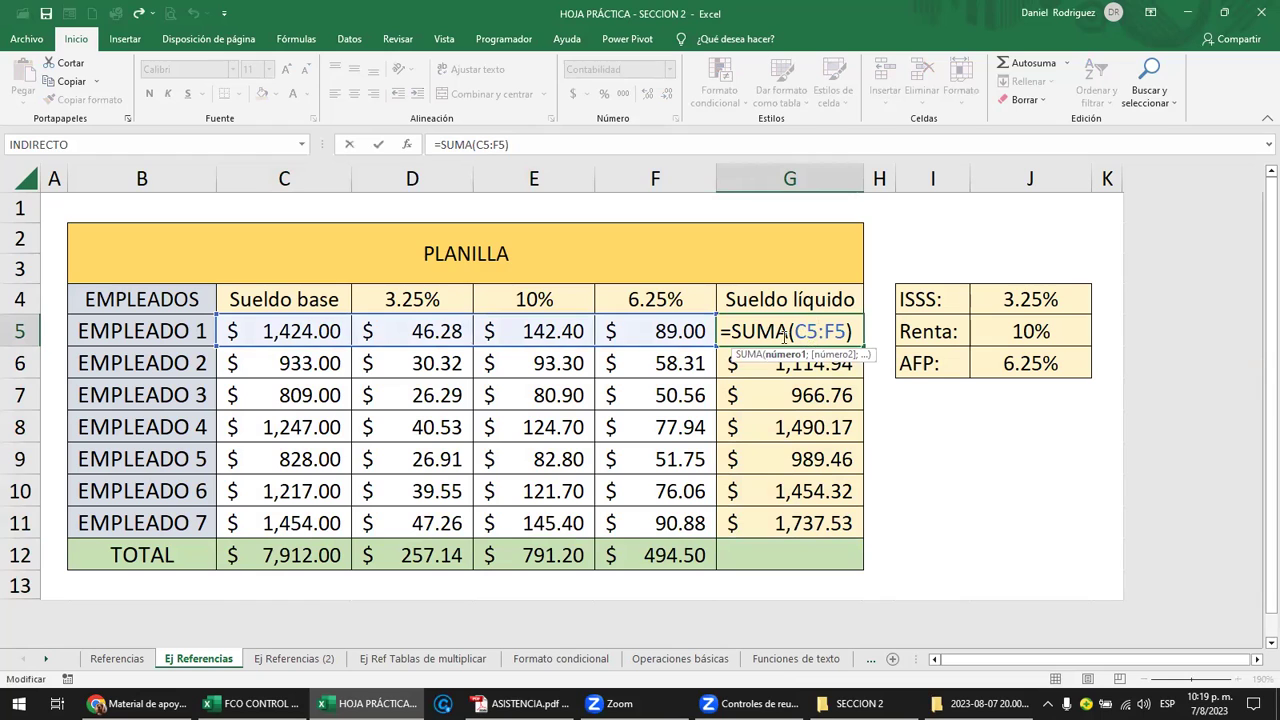
key(Escape)
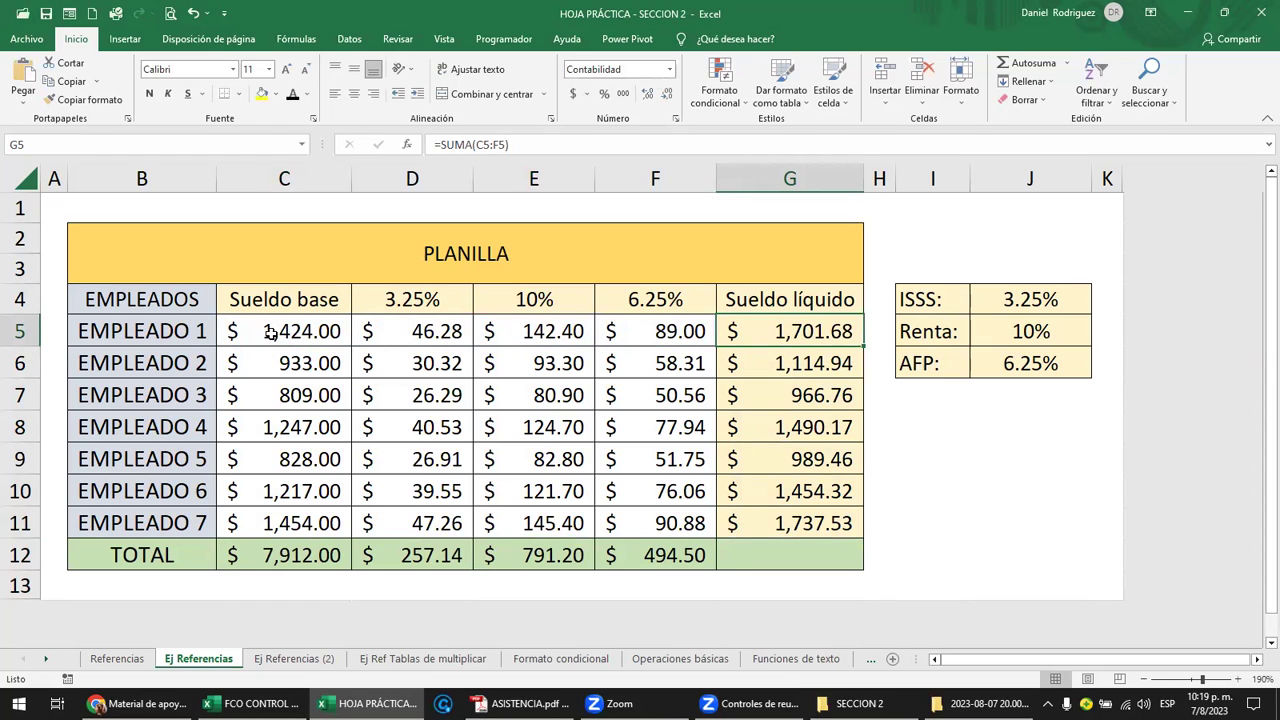
click(272, 333)
drag(418, 333, 680, 333)
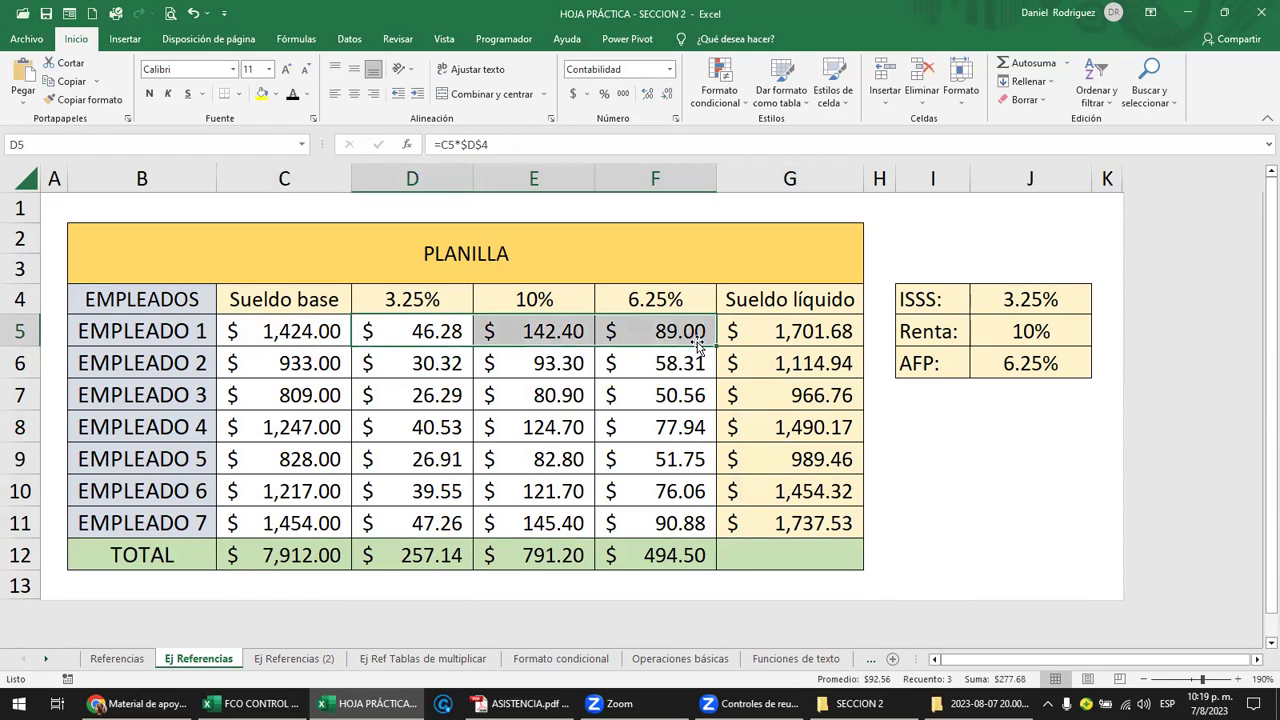
drag(838, 333, 848, 555)
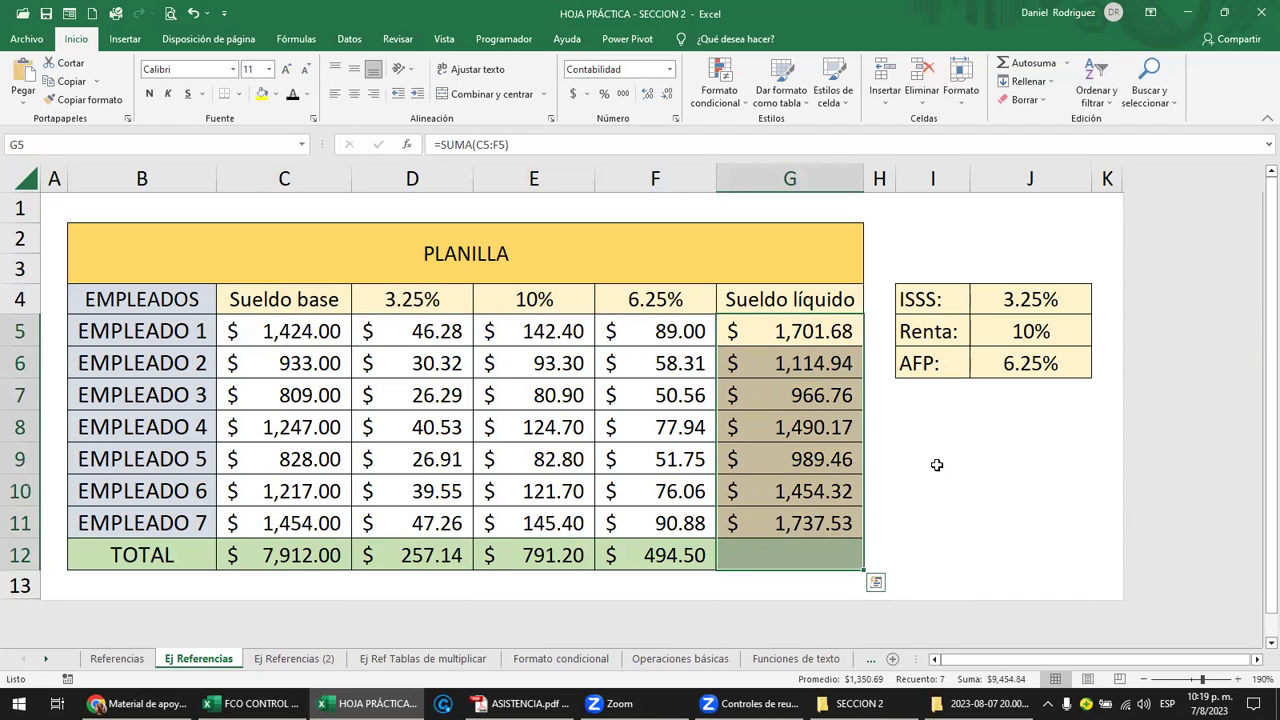
key(Delete)
click(678, 545)
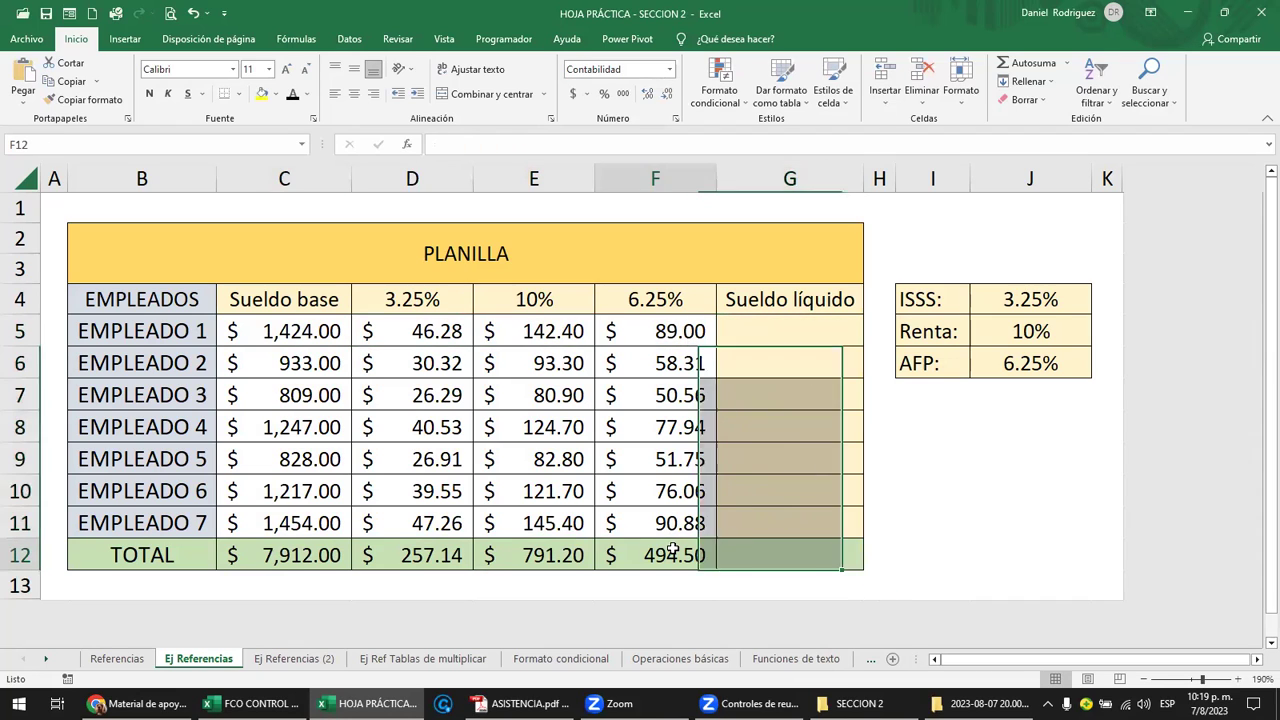
click(762, 563)
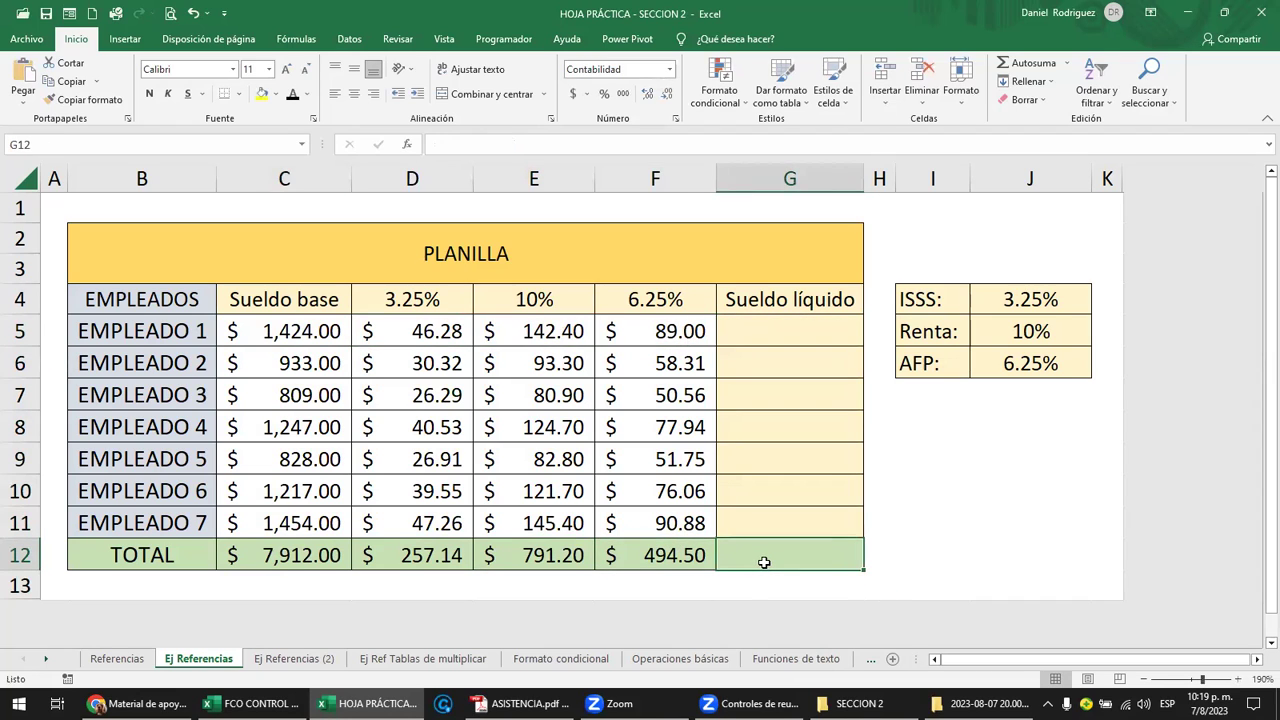
click(776, 335)
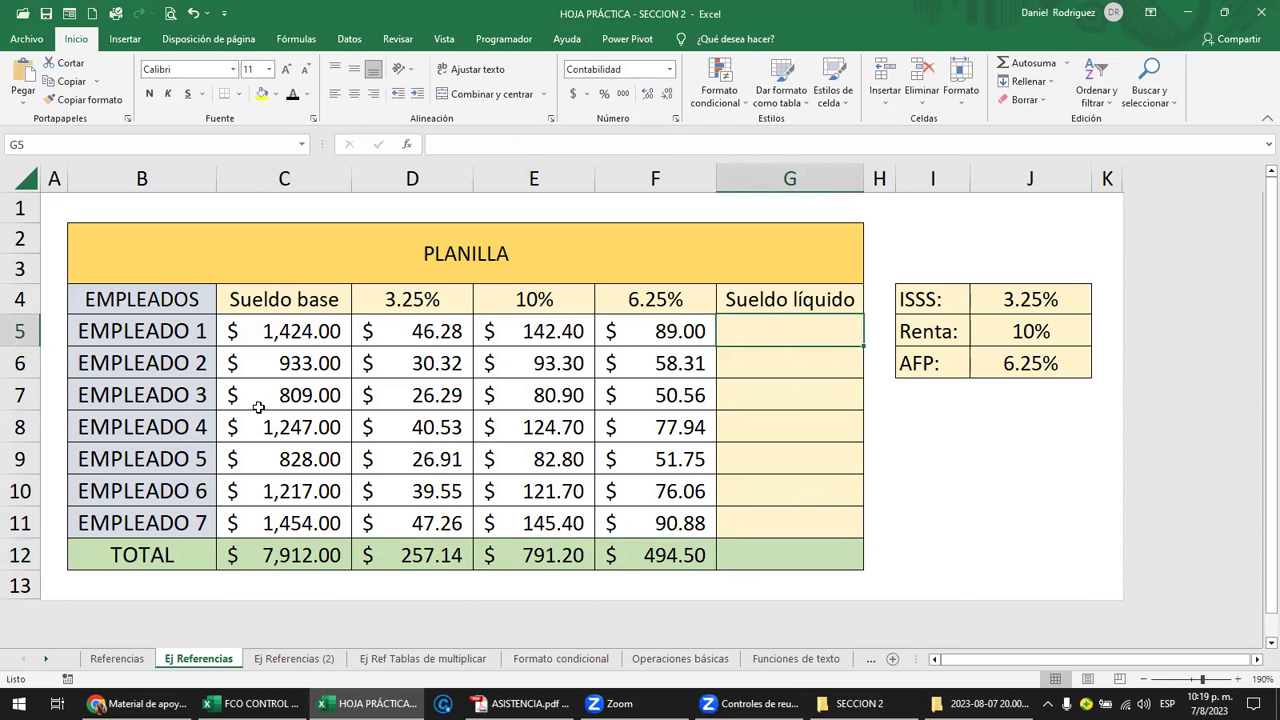